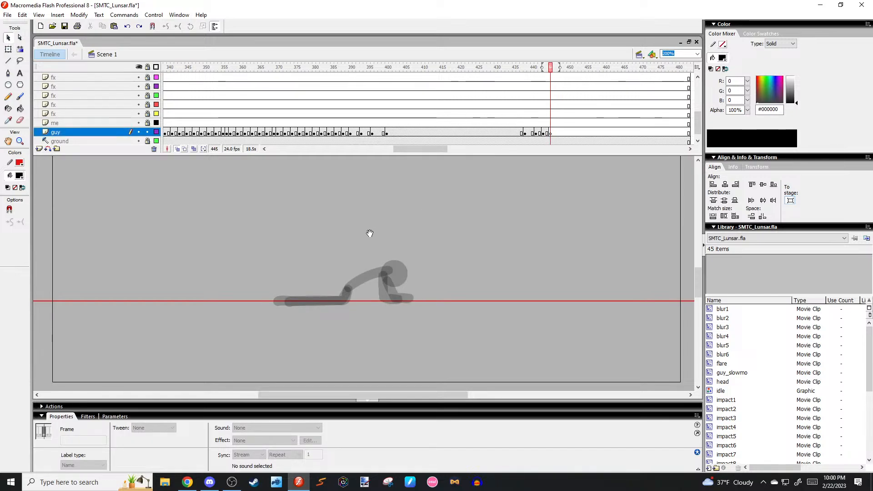
Paste the head into frame 445 of the guy layer and brush in the torso, the legs and the first supporting arm.
key("ctrl+v")
key("b")
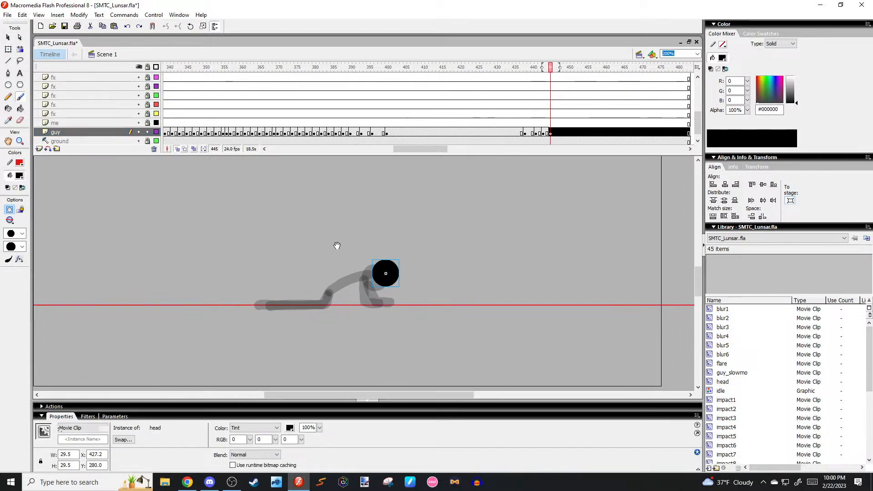
mouse_move(362, 266)
left_mouse_down()
mouse_move(356, 258)
mouse_move(321, 290)
mouse_move(349, 277)
mouse_move(283, 291)
left_mouse_up()
key("ctrl+z")
key("ctrl+z")
key("ctrl+y")
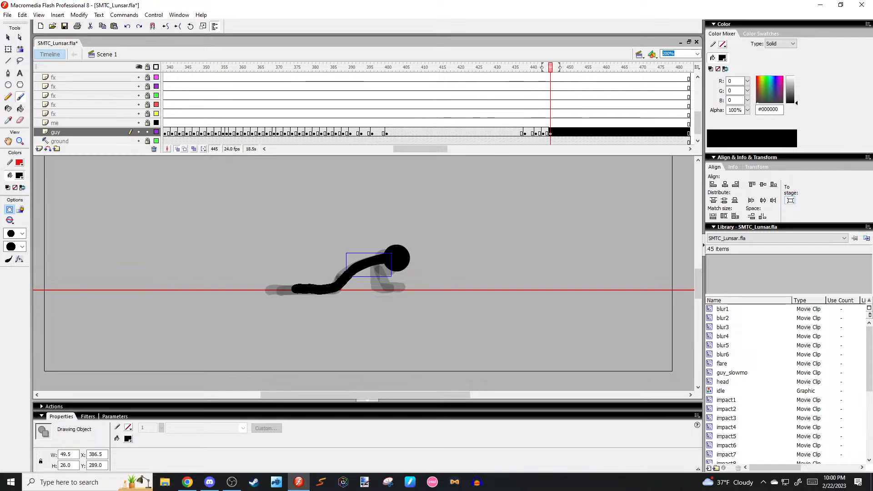
key("ctrl+y")
key("ctrl+z")
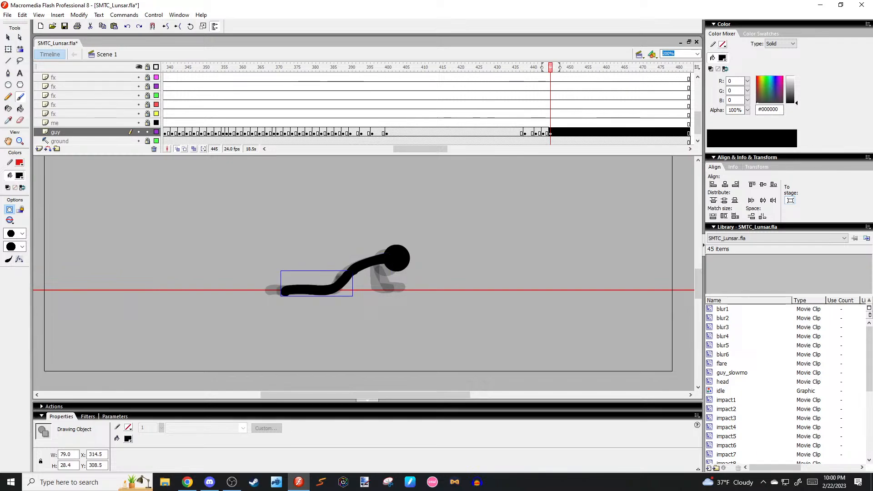
key("ctrl+y")
left_click_drag(334, 271, 285, 279)
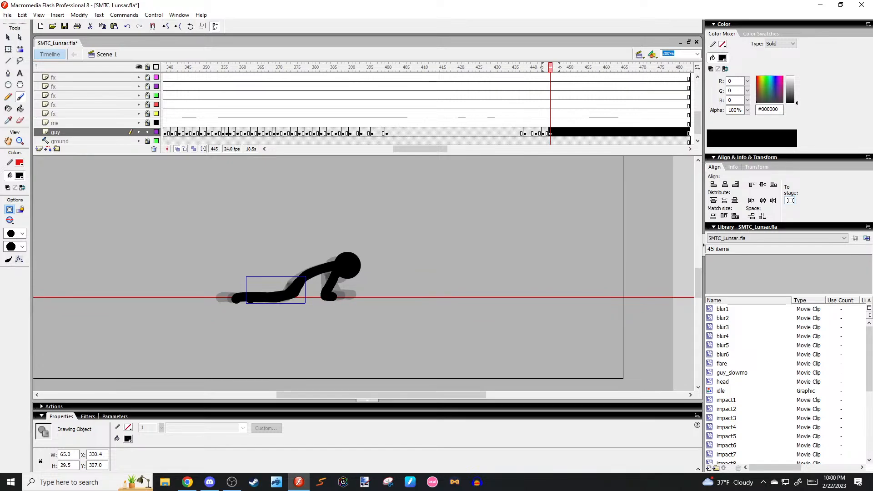
key("ctrl+z")
left_click_drag(341, 298, 335, 269)
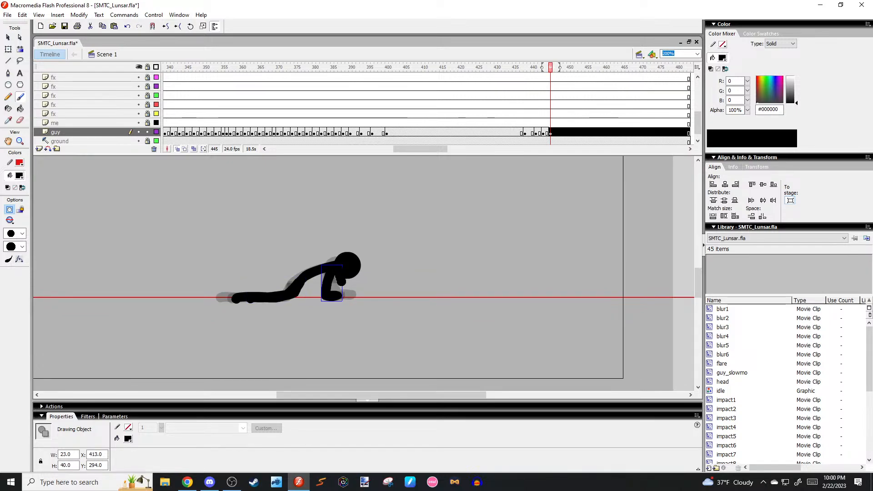
Flip back through the frames before 445 and return to compare the new pose with the previous ones.
key("comma")
key("comma")
key("comma")
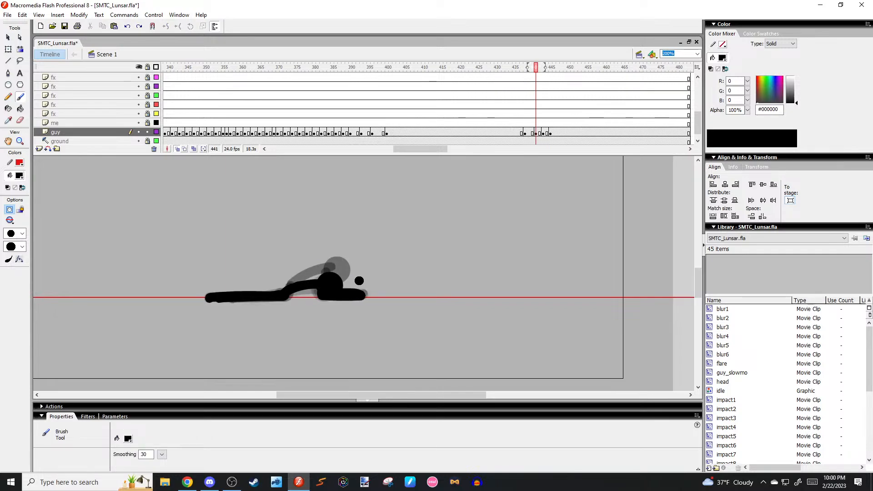
key("comma")
key("comma")
key("period")
key("period")
key("period")
key("period")
key("period")
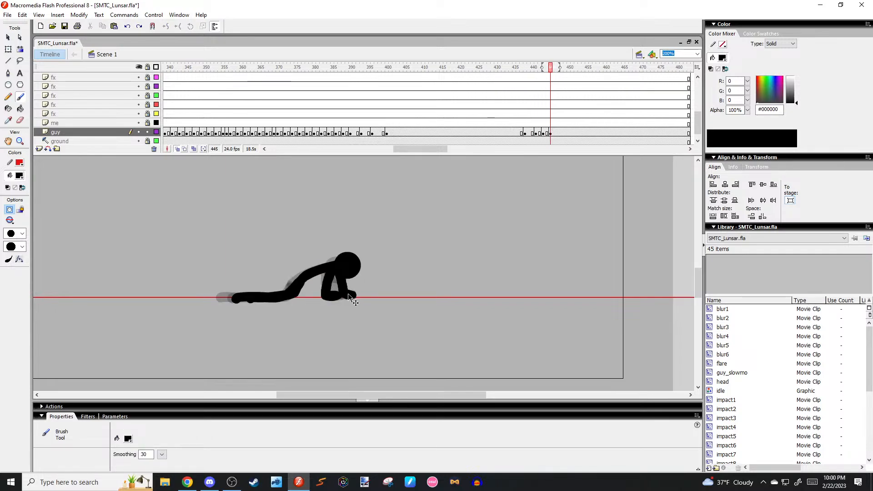
Repaint the second supporting arm in frame 445 about 20 by 40 px, reaching from the shoulder to the ground.
key("ctrl+z")
key("ctrl+z")
left_click_drag(341, 270, 344, 295)
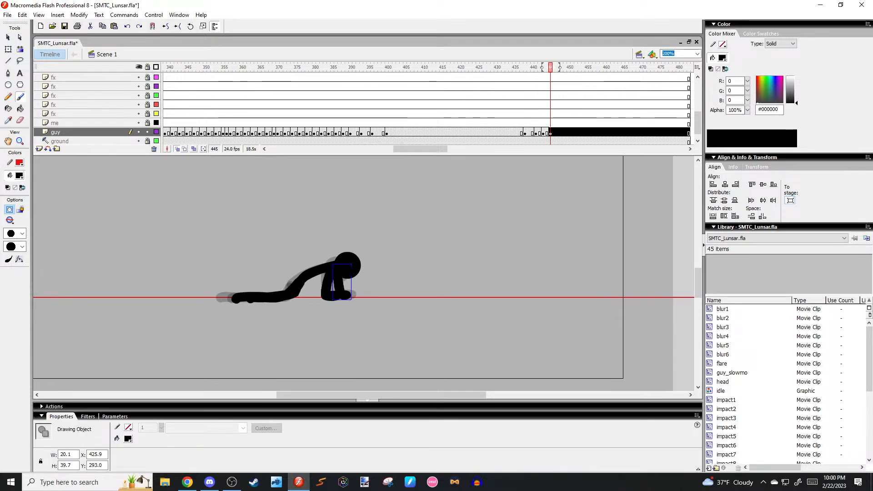
Flip back and forth through frames 436 to 445 to examine the figure's push-up motion.
key("comma")
key("comma")
key("comma")
key("comma")
key("comma")
key("comma")
key("comma")
key("comma")
key("comma")
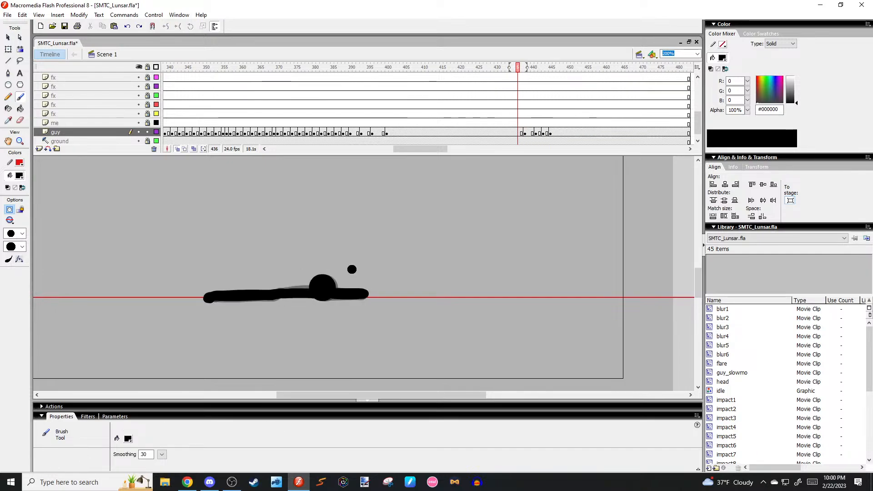
key("period")
key("period")
key("period")
key("period")
key("period")
key("period")
key("period")
key("period")
key("period")
key("period")
key("comma")
key("comma")
key("comma")
key("period")
key("period")
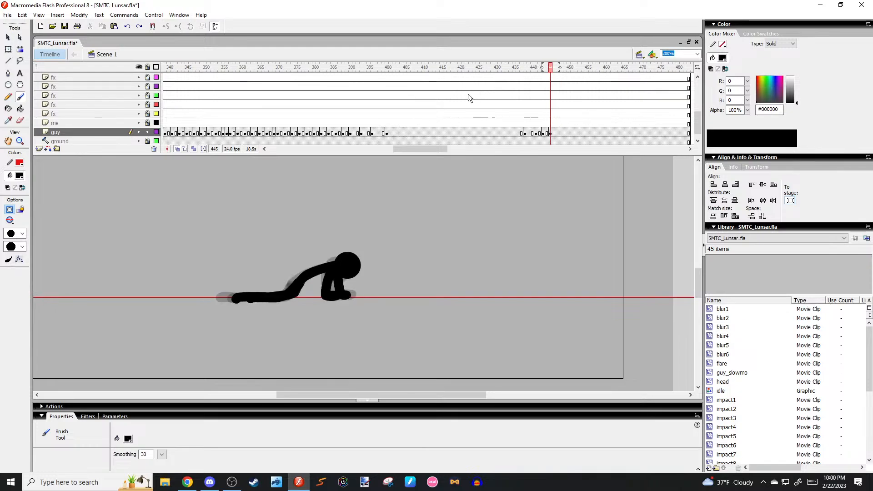
key("comma")
key("comma")
key("comma")
key("comma")
key("comma")
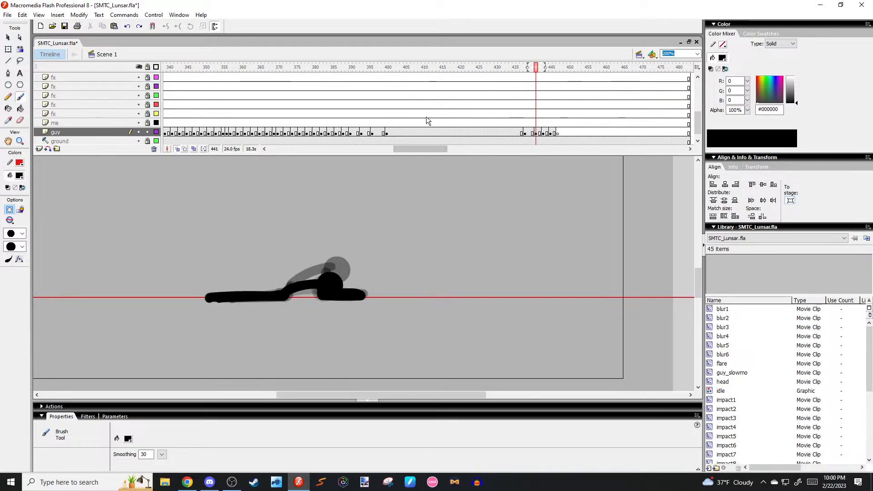
key("period")
key("period")
key("period")
key("comma")
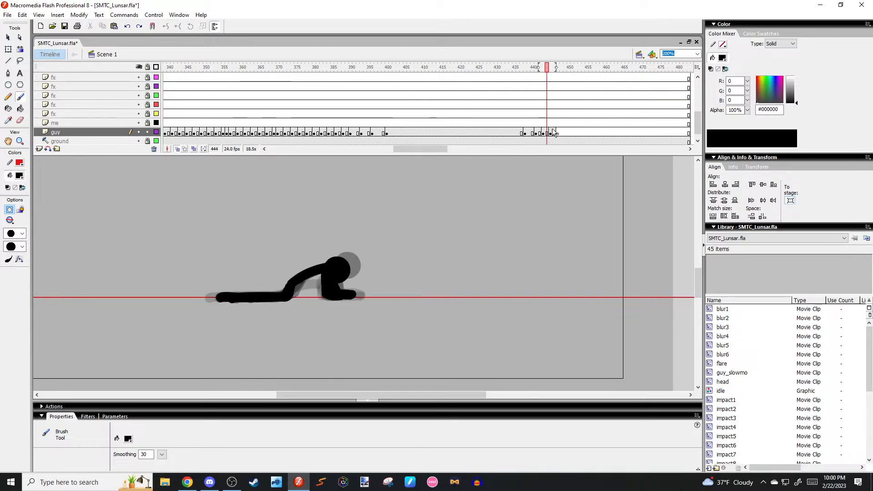
Delete the figure drawn in frames 445 and 446 of the guy layer and paste a fresh head there.
left_click(557, 133)
left_click(553, 130)
key("Delete")
left_click_drag(356, 233, 366, 236)
key("ctrl+v")
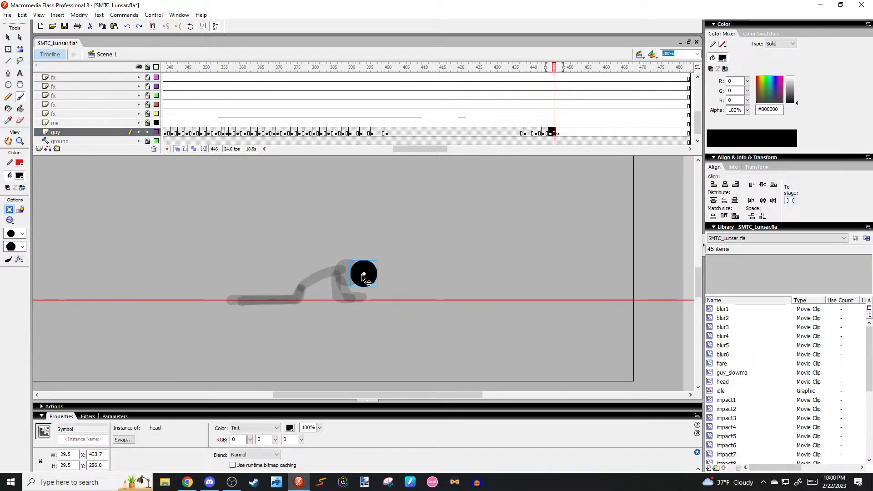
Brush a curved torso down from the head and lay the legs along the ground line, redoing the leg stroke.
mouse_move(362, 278)
left_mouse_down()
mouse_move(348, 264)
mouse_move(319, 260)
mouse_move(309, 286)
mouse_move(325, 273)
mouse_move(260, 291)
left_mouse_up()
key("ctrl+z")
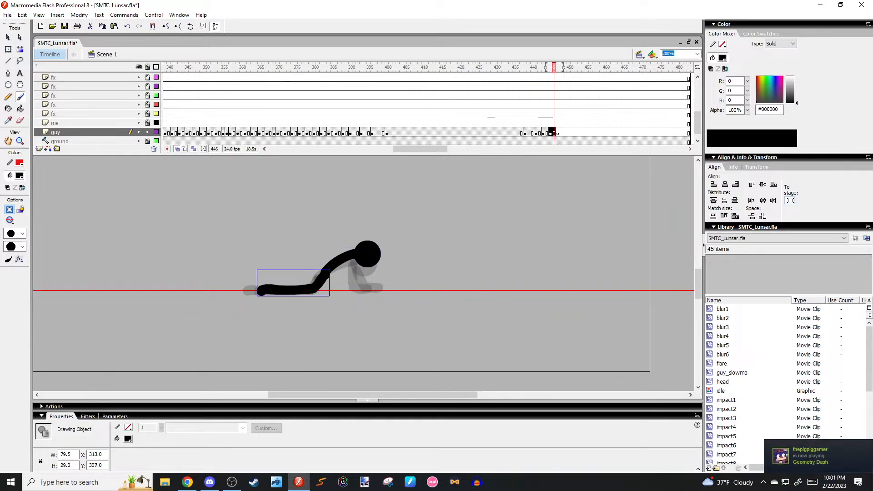
left_click_drag(326, 274, 271, 290)
left_click(289, 285)
Flip through the preceding frames and back to frame 445 to compare the redrawn body with the earlier poses.
key("comma")
key("comma")
key("comma")
key("comma")
key("comma")
key("comma")
key("comma")
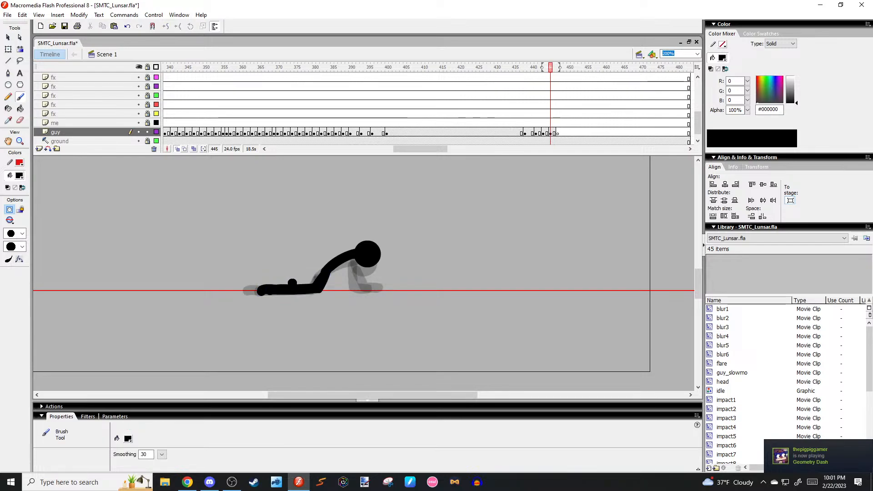
key("period")
key("period")
key("period")
key("period")
key("period")
key("period")
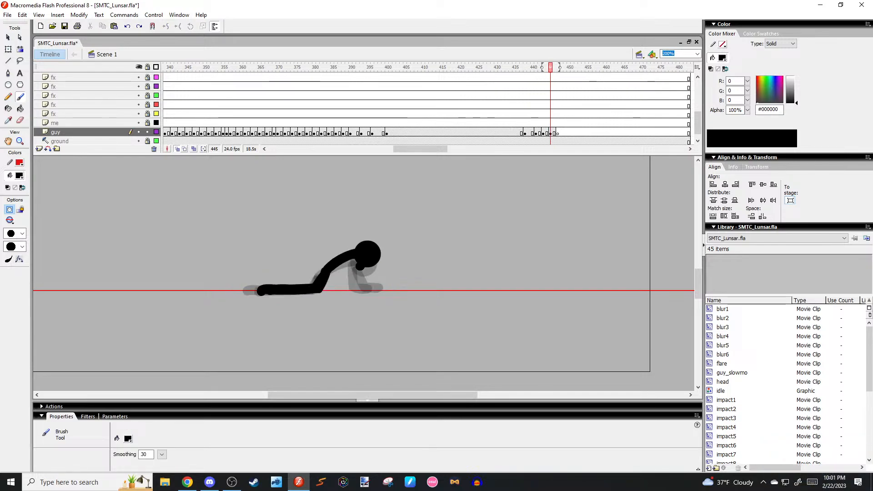
Paint two supporting arms about 45 px tall from the shoulder to the ground in frame 445, redoing strokes until they fit.
key("ctrl+z")
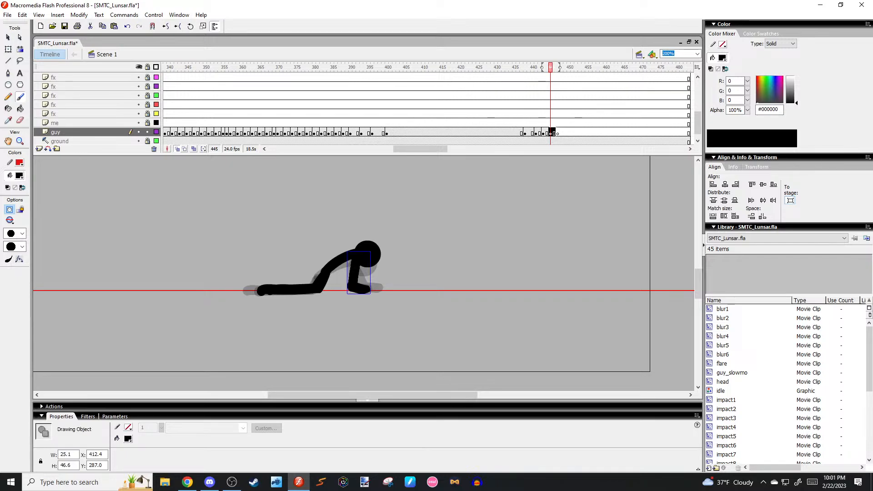
key("ctrl+z")
left_click_drag(359, 288, 364, 289)
key("q")
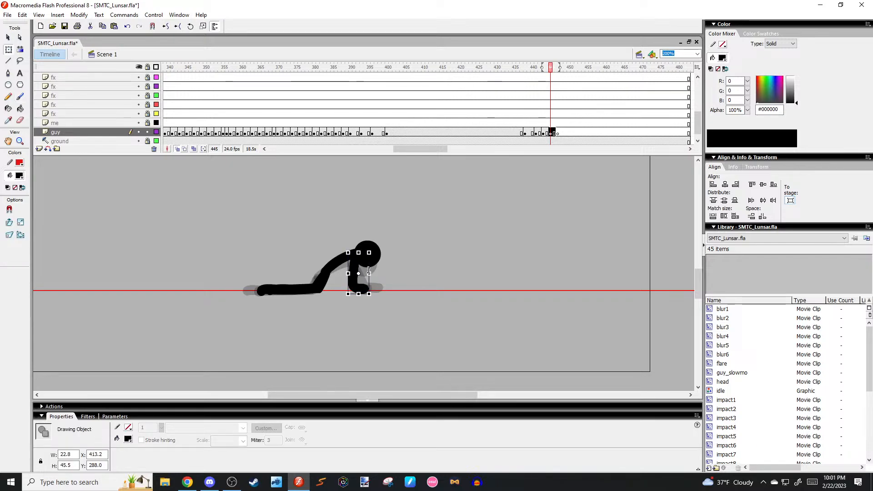
left_click(382, 264)
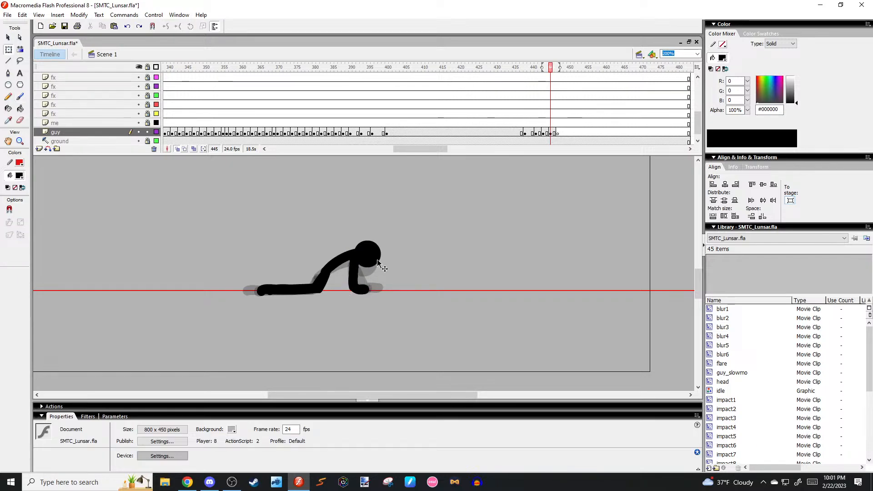
key("b")
left_click_drag(362, 263, 362, 264)
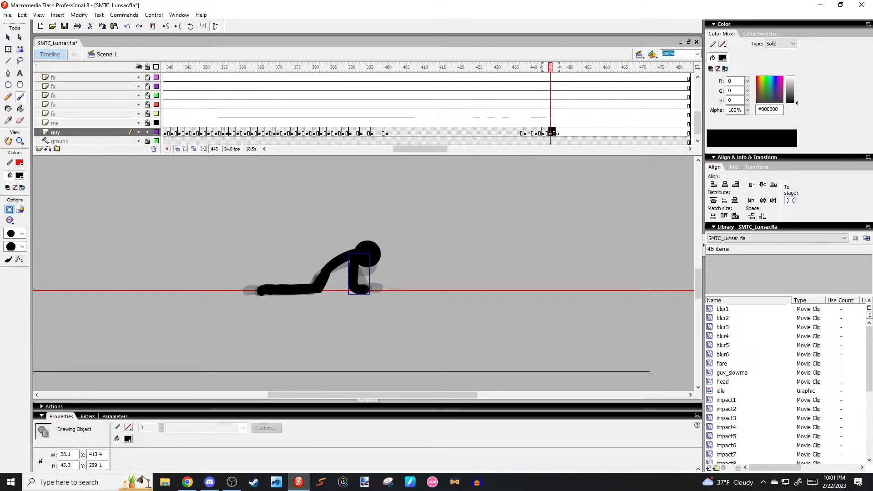
key("ctrl+z")
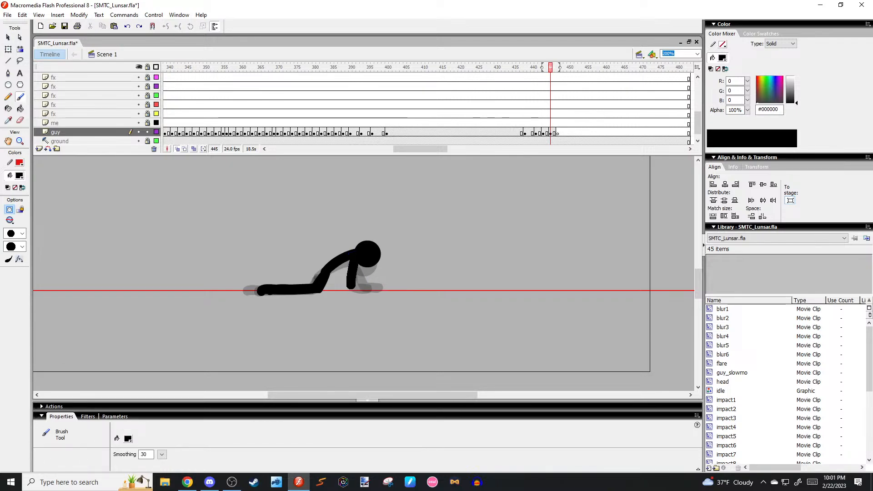
key("ctrl+y")
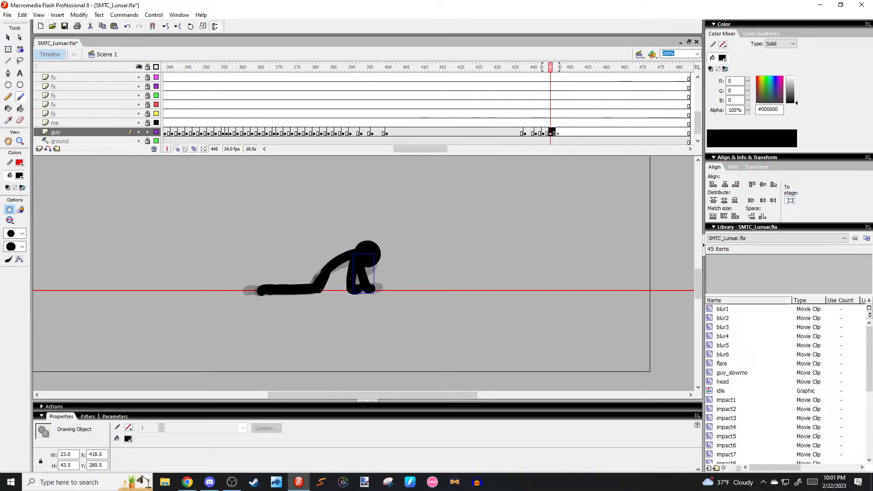
key("ctrl+z")
Flip through frames 438 to 446 to check how the rising figure moves with both arms drawn.
key("comma")
key("comma")
key("comma")
key("comma")
key("comma")
key("comma")
key("comma")
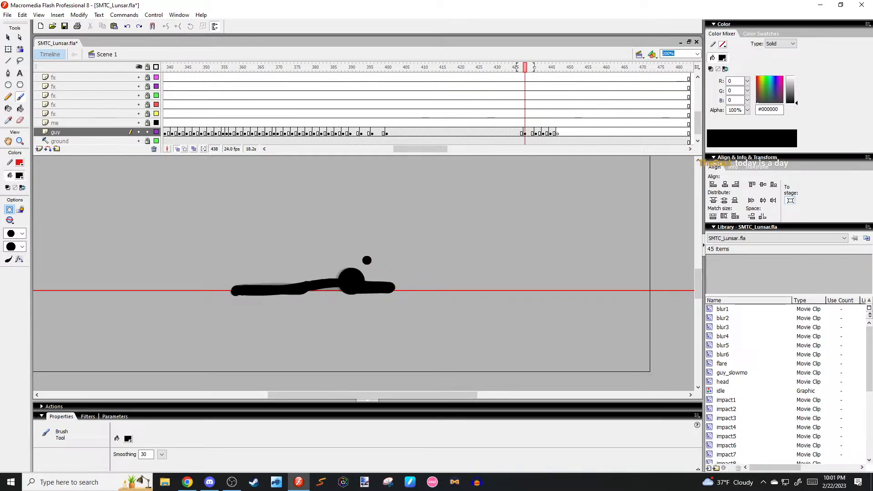
key("period")
key("period")
key("period")
key("period")
key("period")
key("period")
key("period")
key("period")
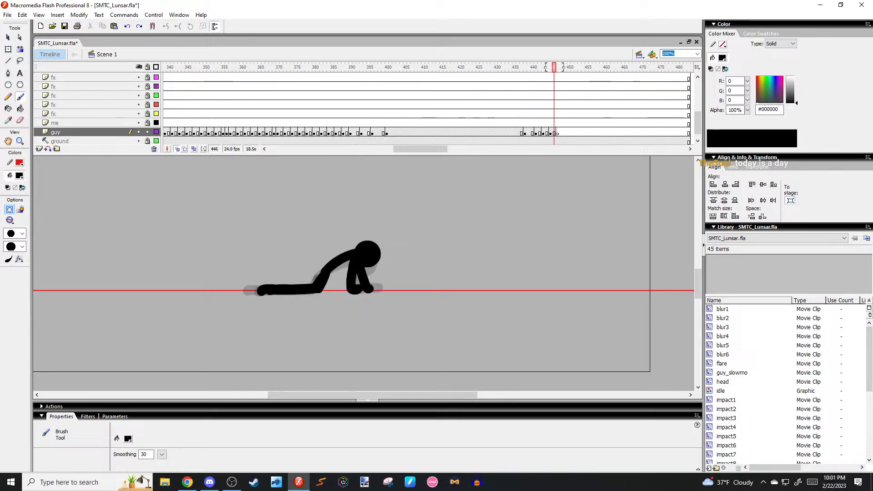
key("comma")
key("period")
Paste the head into frame 447 and brush a curved torso about 45 px wide behind it.
key("period")
mouse_move(369, 256)
left_mouse_down()
mouse_move(373, 277)
mouse_move(341, 277)
mouse_move(325, 289)
mouse_move(360, 270)
mouse_move(353, 278)
left_mouse_up()
key("ctrl+v")
key("ctrl+z")
key("ctrl+z")
key("ctrl+z")
key("ctrl+z")
key("ctrl+z")
key("ctrl+z")
mouse_move(353, 278)
left_mouse_down()
mouse_move(365, 271)
mouse_move(355, 286)
mouse_move(313, 290)
left_mouse_up()
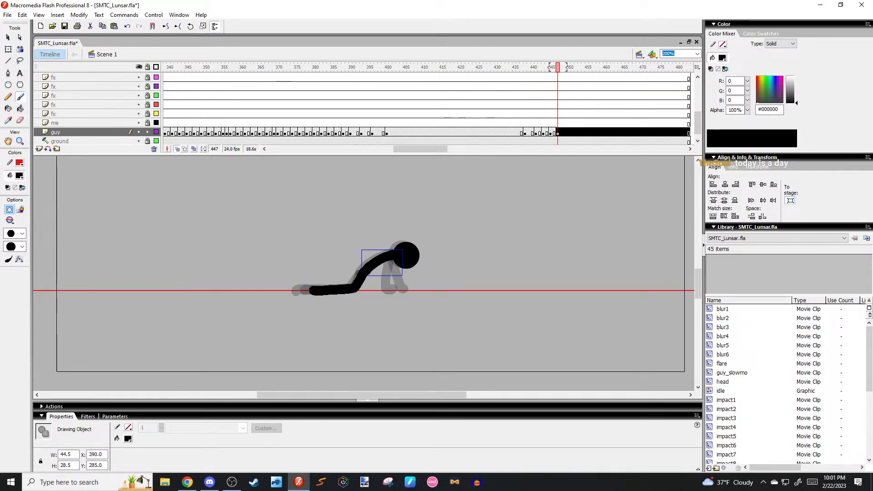
Try several leg strokes along the ground line in frame 447, including one adjusted with Free Transform.
key("ctrl+z")
mouse_move(363, 273)
left_mouse_down()
mouse_move(335, 290)
mouse_move(298, 290)
left_mouse_up()
key("ctrl+z")
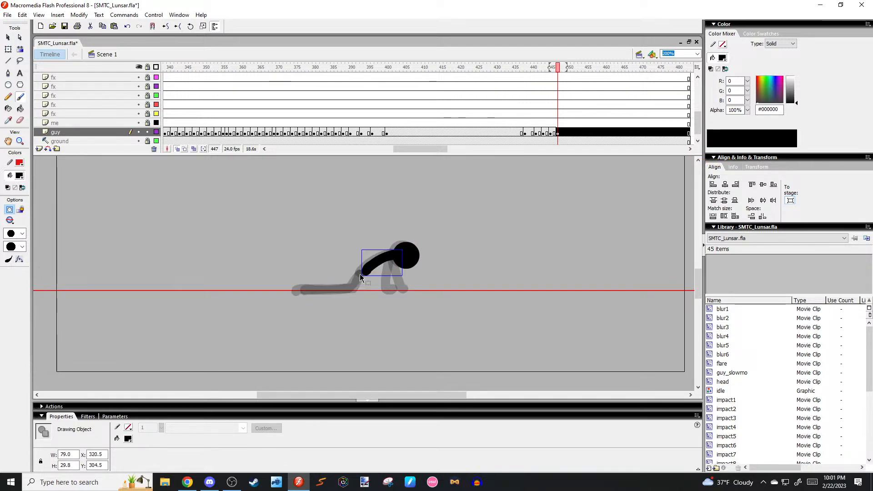
mouse_move(364, 273)
left_mouse_down()
mouse_move(349, 291)
mouse_move(307, 291)
mouse_move(364, 274)
mouse_move(354, 290)
mouse_move(302, 289)
left_mouse_up()
key("ctrl+z")
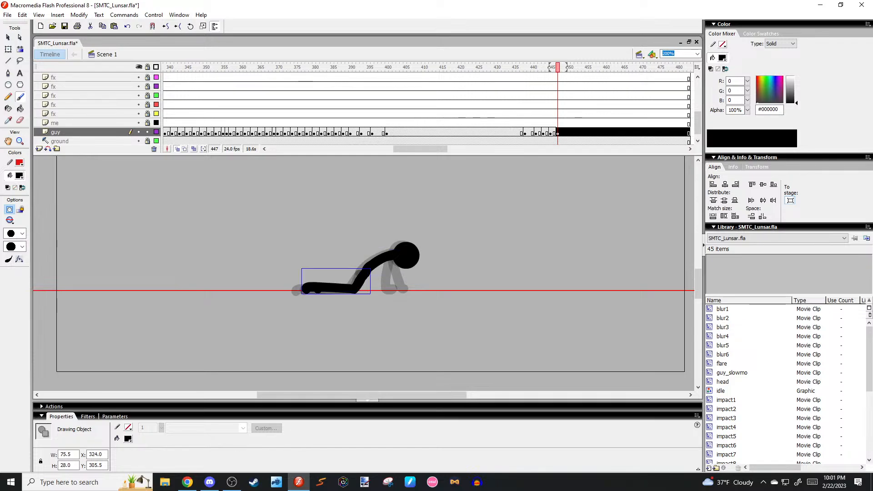
key("q")
mouse_move(375, 268)
left_mouse_down()
mouse_move(308, 289)
mouse_move(338, 285)
mouse_move(312, 301)
left_mouse_up()
key("ctrl+shift+a")
key("b")
key("ctrl+z")
key("ctrl+z")
key("ctrl+z")
Flip between frames 444 and 447 to compare the leg position with the earlier poses.
key("comma")
key("comma")
key("comma")
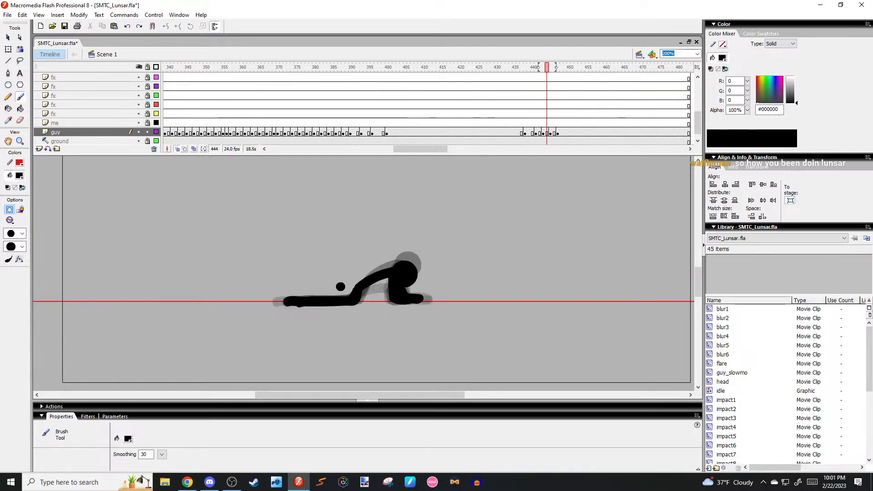
key("period")
key("period")
key("period")
key("comma")
key("period")
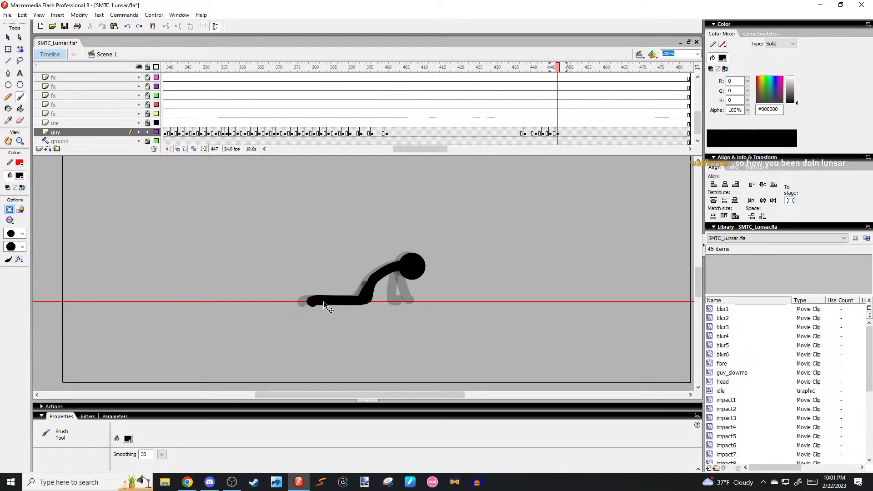
Delete the legs in frame 447 and repaint them about 85 by 32 px along the ground line.
left_click(324, 301, "ctrl")
key("Delete")
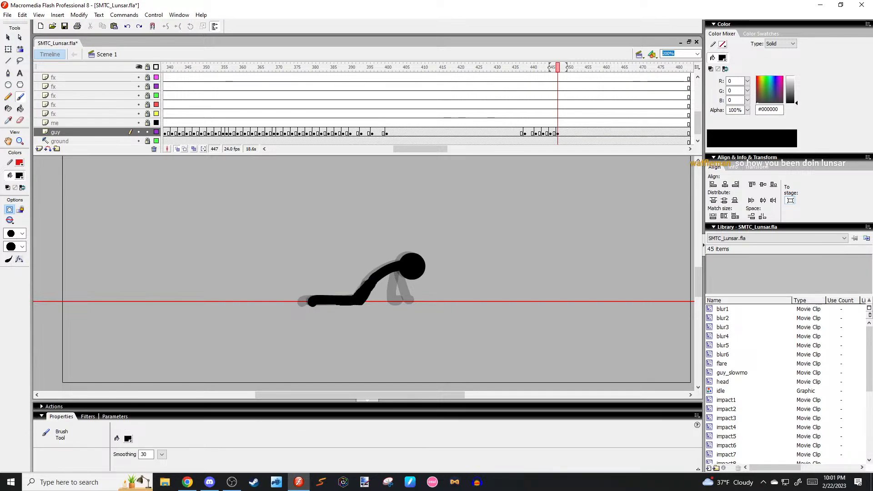
left_click_drag(312, 302, 313, 301)
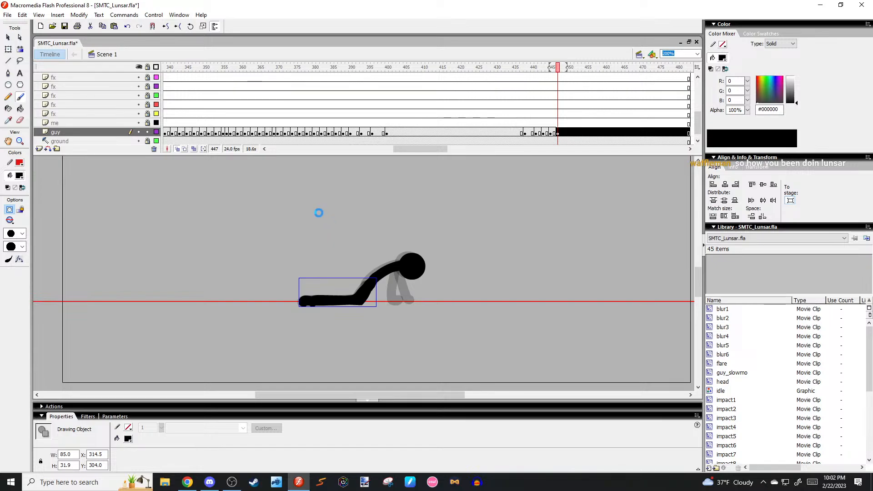
Flip back to frame 438 and forward to frame 447 to examine the motion with the repainted legs.
key("comma")
key("comma")
key("comma")
key("comma")
key("comma")
key("comma")
key("comma")
key("comma")
key("comma")
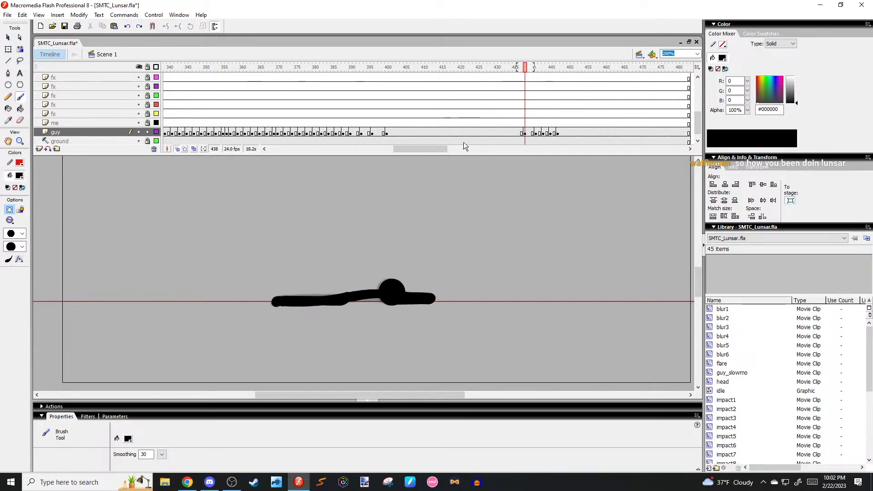
key("period")
key("period")
key("period")
key("period")
key("period")
key("period")
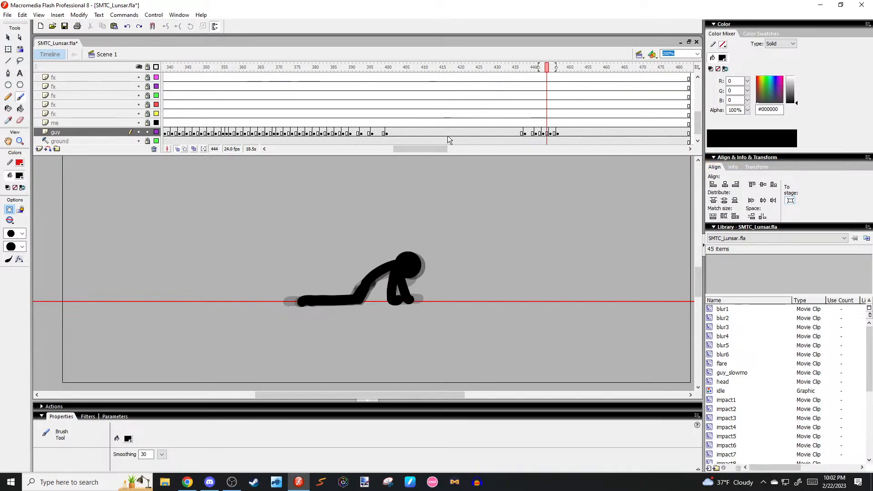
key("period")
key("period")
key("period")
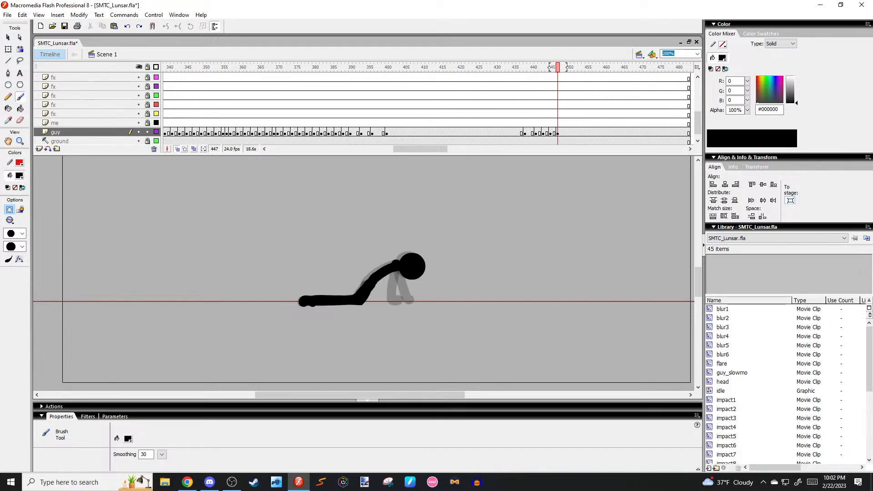
Delete the trial arm strokes in frame 447 and repaint the arms down to the ground line, one about 17 by 44 px.
left_click(394, 289, "ctrl")
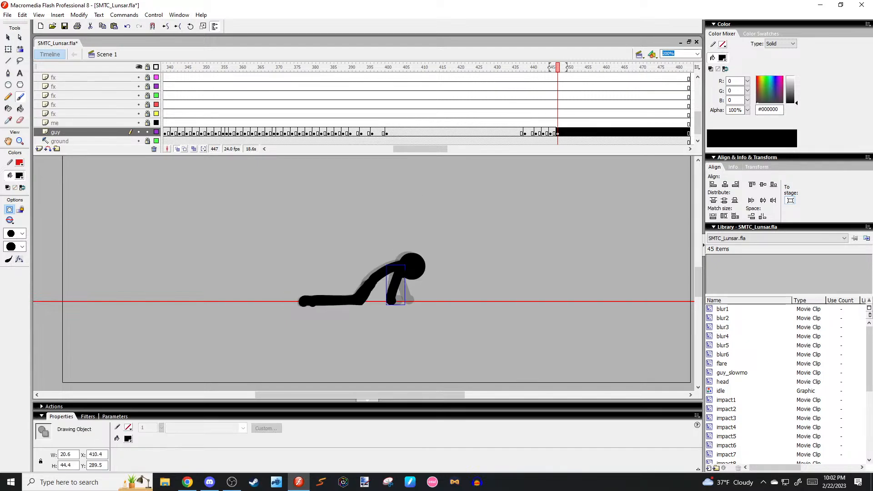
key("Delete")
left_click(393, 289, "ctrl")
key("Delete")
left_click(395, 289, "ctrl")
key("Delete")
left_click_drag(399, 272, 395, 287)
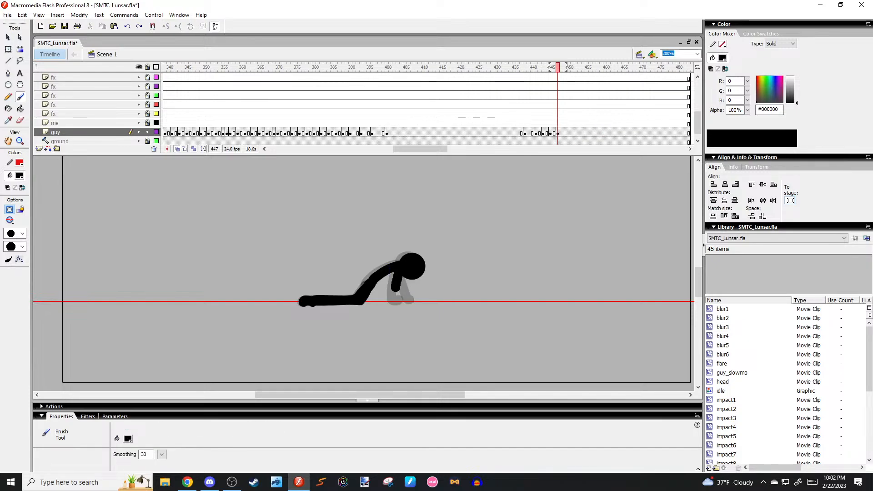
left_click(396, 287, "ctrl")
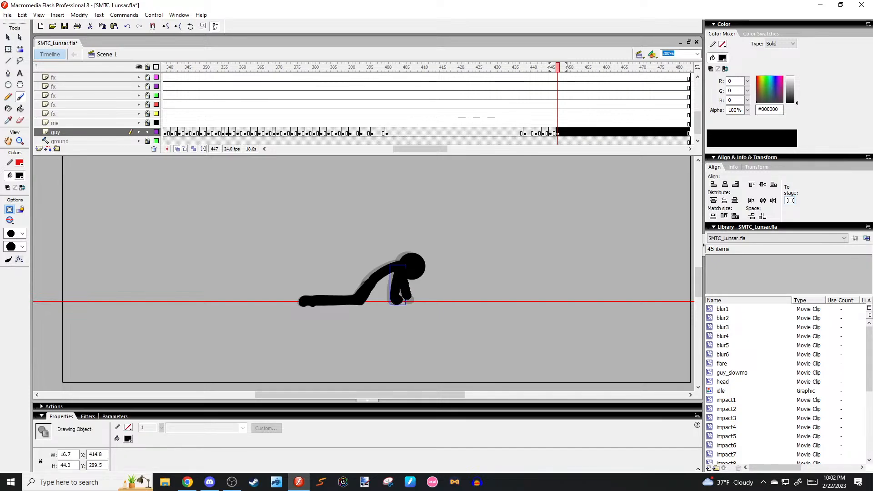
Return to frame 443, play the movie in a test window to examine the motion, and close the preview.
key("comma")
key("comma")
key("comma")
key("comma")
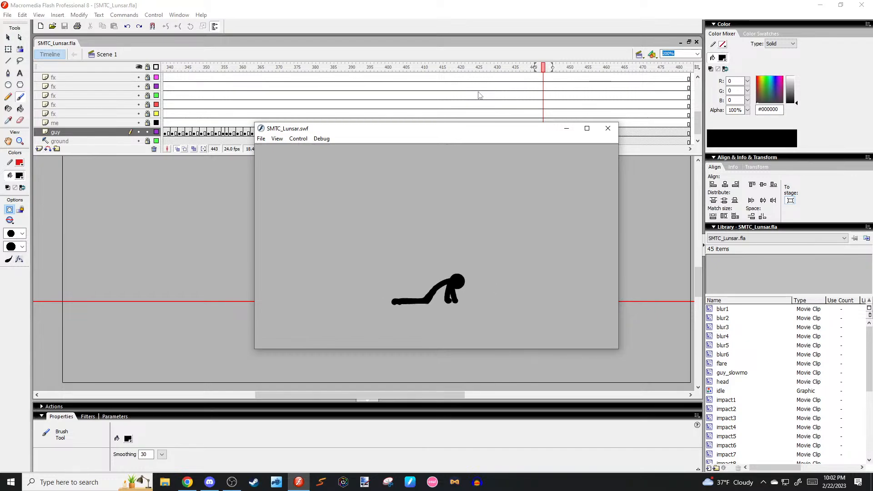
left_click(608, 128)
Adjust the arms in frame 447 with Free Transform, then delete the front arm and repaint it about 25 by 39 px.
left_click_drag(521, 69, 557, 69)
left_click(410, 298, "ctrl")
key("q")
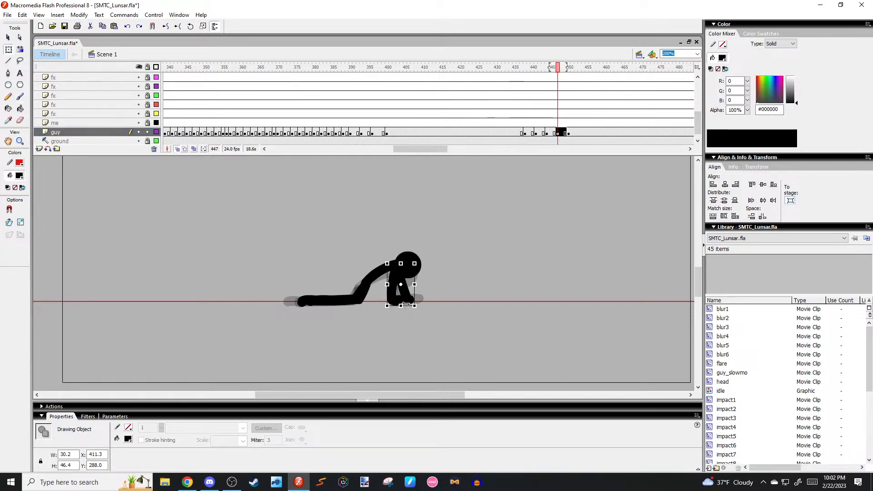
left_click_drag(408, 305, 412, 304)
left_click(430, 289)
left_click(415, 299)
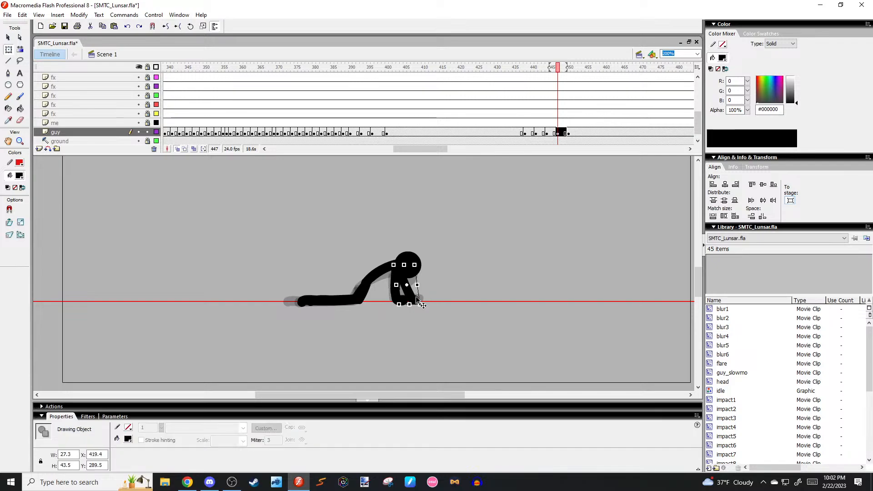
key("Delete")
key("b")
left_click_drag(411, 298, 413, 299)
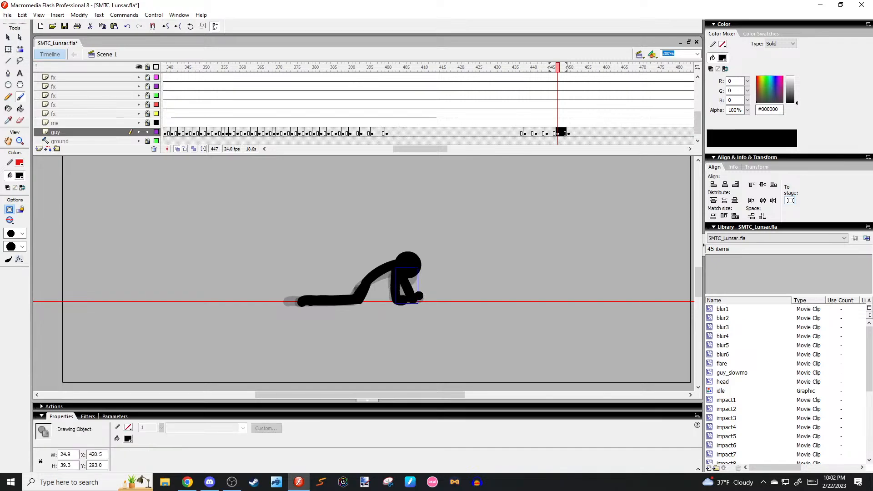
Check the revised arms against the neighbouring frames and insert a blank keyframe at frame 452 on the guy layer.
key("comma")
key("period")
key("period")
key("period")
key("period")
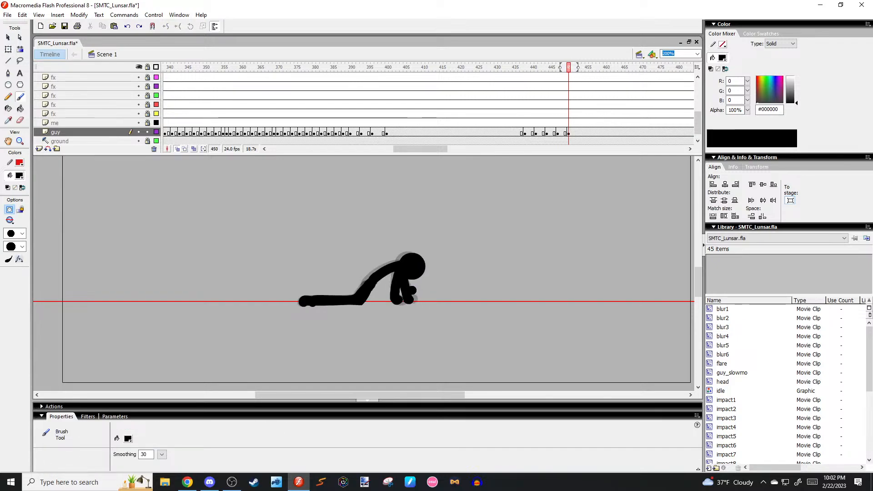
key("period")
key("period")
key("F7")
Paste the head into frame 452 and paint the curved torso and first leg behind it.
mouse_move(418, 254)
left_mouse_down()
mouse_move(387, 261)
mouse_move(410, 283)
left_mouse_up()
key("ctrl+v")
mouse_move(345, 290)
left_mouse_down()
mouse_move(379, 272)
mouse_move(363, 278)
left_mouse_up()
mouse_move(363, 278)
left_mouse_down()
mouse_move(343, 299)
mouse_move(299, 301)
mouse_move(362, 278)
left_mouse_up()
key("ctrl+z")
Paint a second leg about 84 by 33 px along the ground line in frame 452 and try adjusting it with Free Transform.
key("comma")
key("comma")
key("comma")
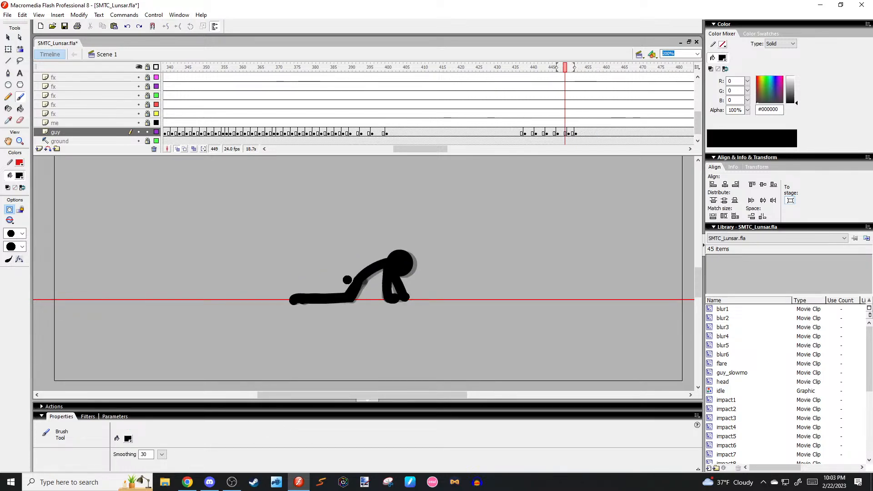
key("period")
key("period")
key("period")
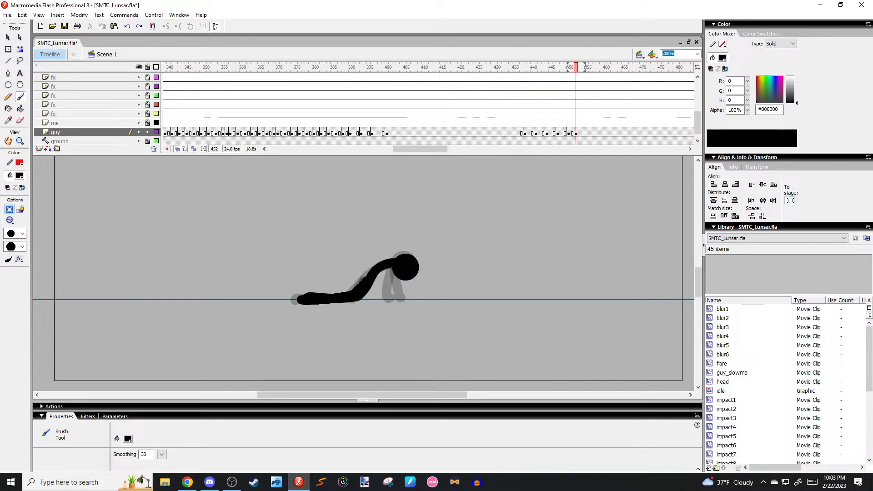
left_click_drag(298, 299, 363, 277)
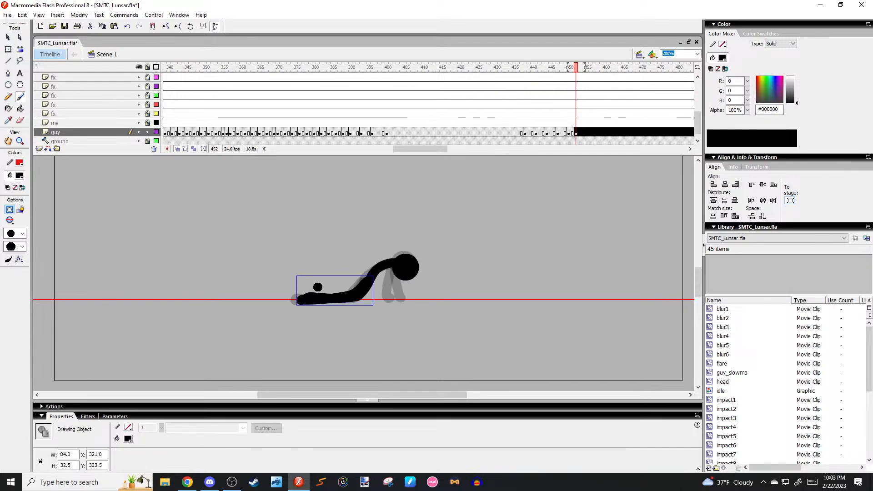
key("q")
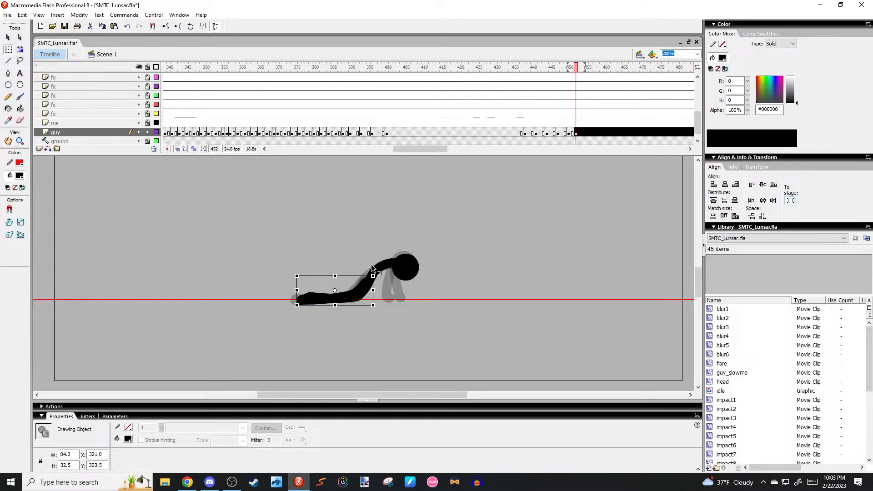
left_click_drag(376, 271, 356, 261)
key("ctrl+z")
key("ctrl+z")
Paint both arms of the frame 452 pose down to the ground line, the second about 12 by 38 px.
key("period")
key("period")
key("period")
key("period")
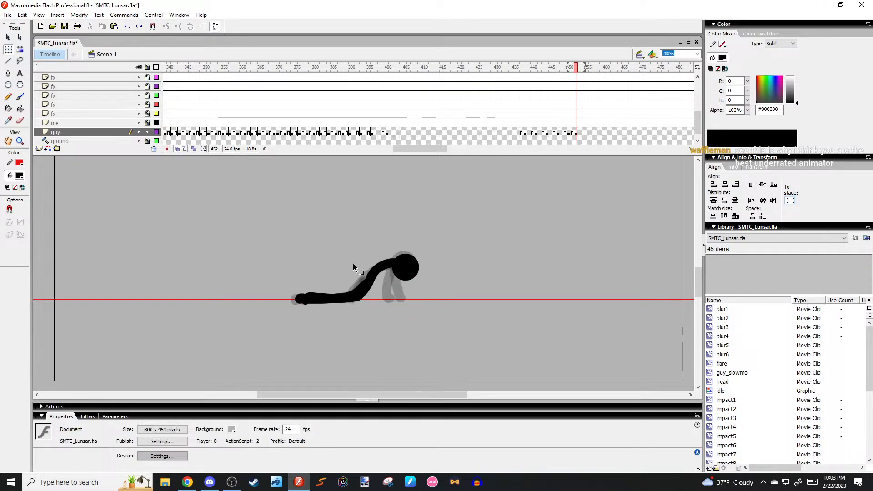
scroll(357, 263, "right", 1)
key("b")
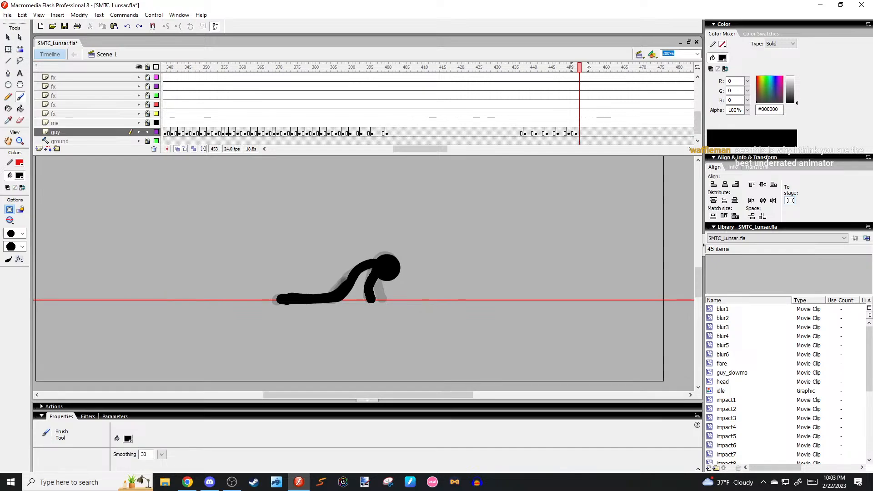
left_click_drag(370, 298, 382, 300)
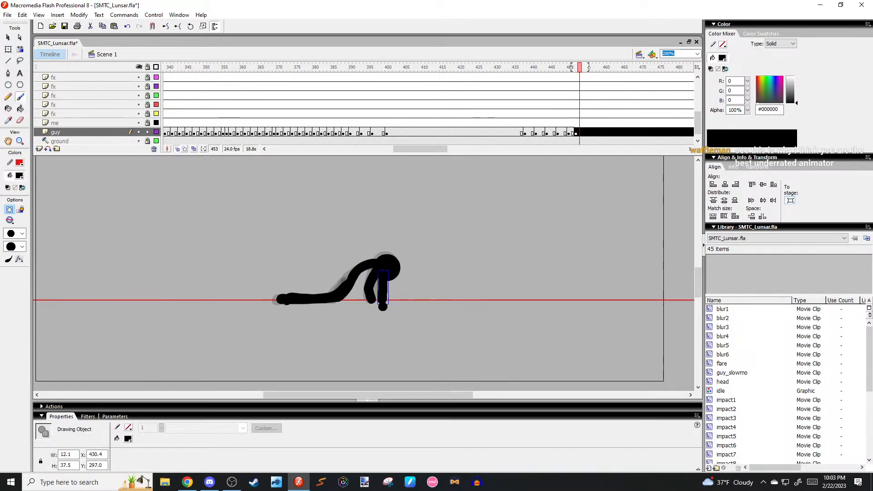
Start a new pose in a blank keyframe at frame 455 with the head and a curved torso about 41 by 27 px.
key("comma")
key("period")
key("comma")
key("comma")
key("period")
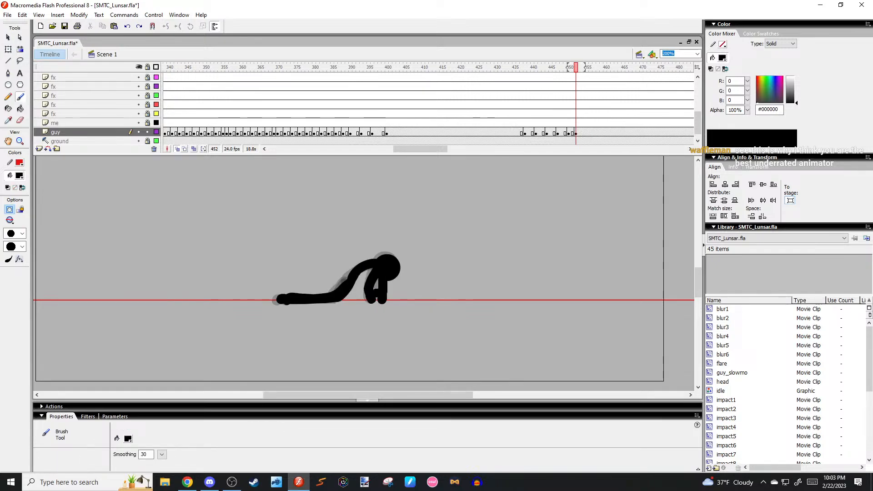
key("period")
key("period")
key("period")
left_click(377, 275)
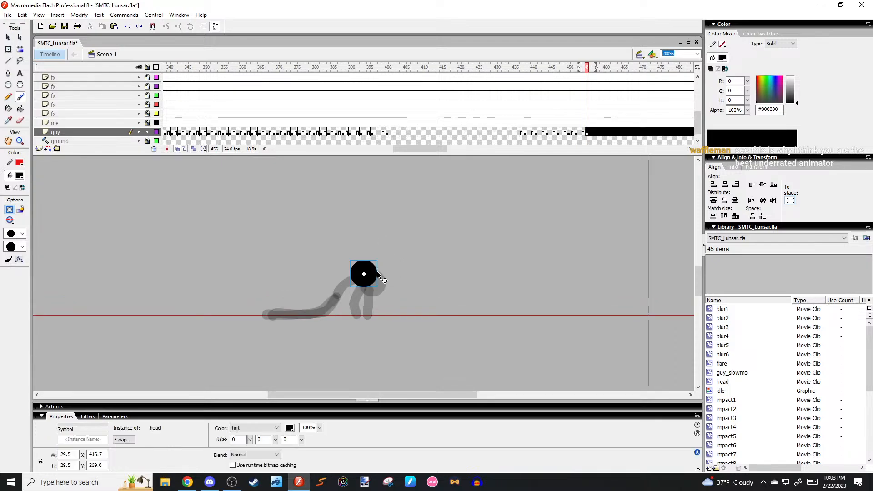
mouse_move(374, 266)
left_mouse_down()
mouse_move(373, 276)
mouse_move(348, 290)
mouse_move(346, 283)
left_mouse_up()
key("ctrl+z")
left_click_drag(347, 286, 364, 279)
Try leg strokes from the hip to the ground line in frame 455, one about 86 by 43 px.
mouse_move(362, 278)
left_mouse_down()
mouse_move(309, 308)
mouse_move(334, 294)
left_mouse_up()
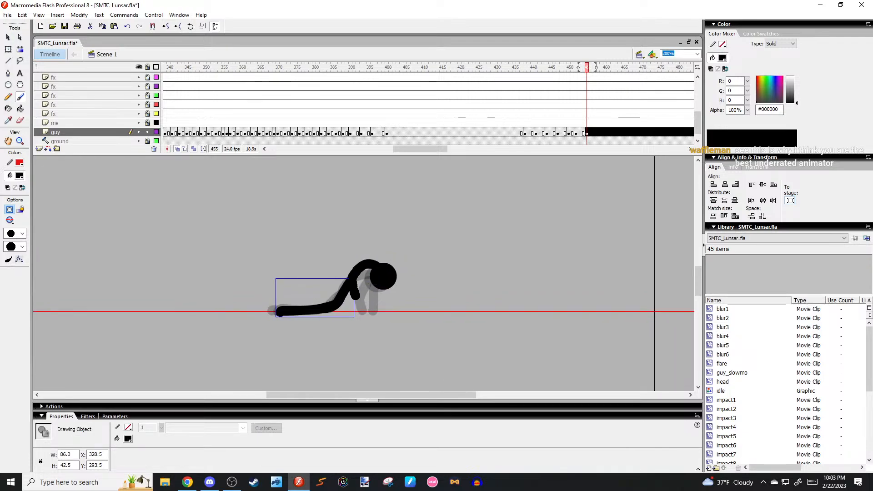
key("ctrl+z")
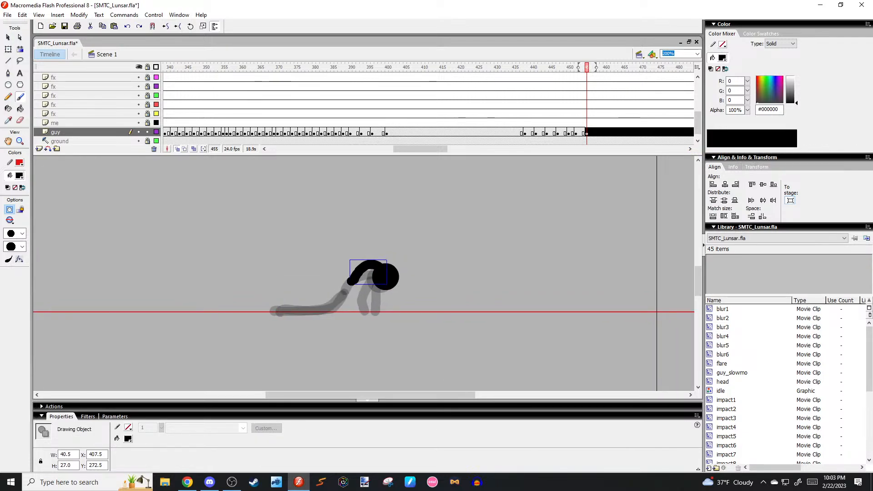
mouse_move(350, 283)
left_mouse_down()
mouse_move(333, 298)
mouse_move(281, 313)
left_mouse_up()
key("ctrl+z")
Paint the back leg about 85 by 46 px from the hip to the ground line in frame 455 and adjust it with Free Transform.
left_click_drag(351, 282, 282, 314)
key("q")
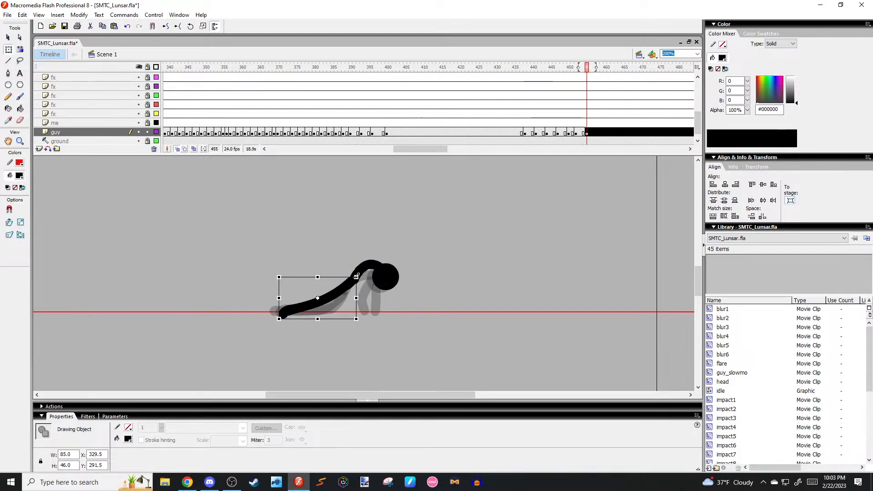
left_click_drag(358, 273, 360, 275)
Flip back to frame 449 and forward to frame 455 to compare the raised back leg with the earlier poses.
key("comma")
key("comma")
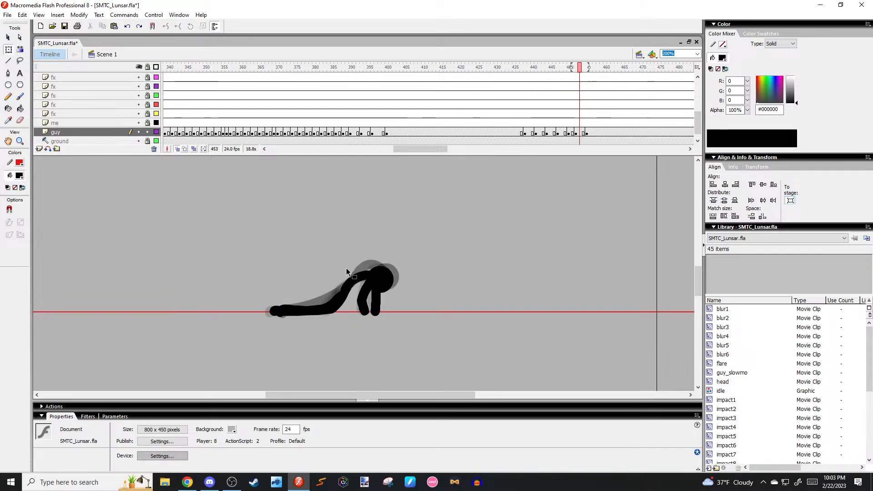
key("comma")
key("comma")
key("comma")
key("comma")
key("period")
key("period")
key("period")
key("period")
key("period")
key("period")
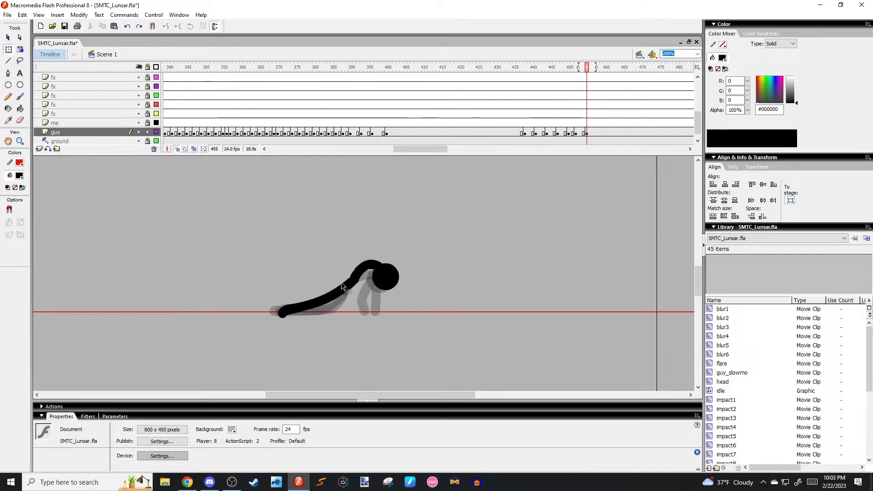
Paint the bent front leg in frame 455, from the hip down to a knee and back along the ground line.
key("b")
left_click_drag(356, 283, 306, 314)
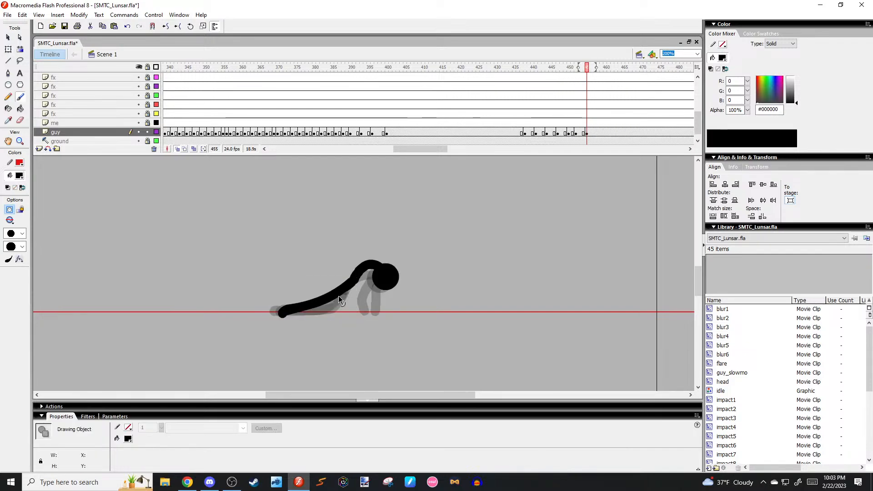
left_click_drag(352, 286, 354, 294)
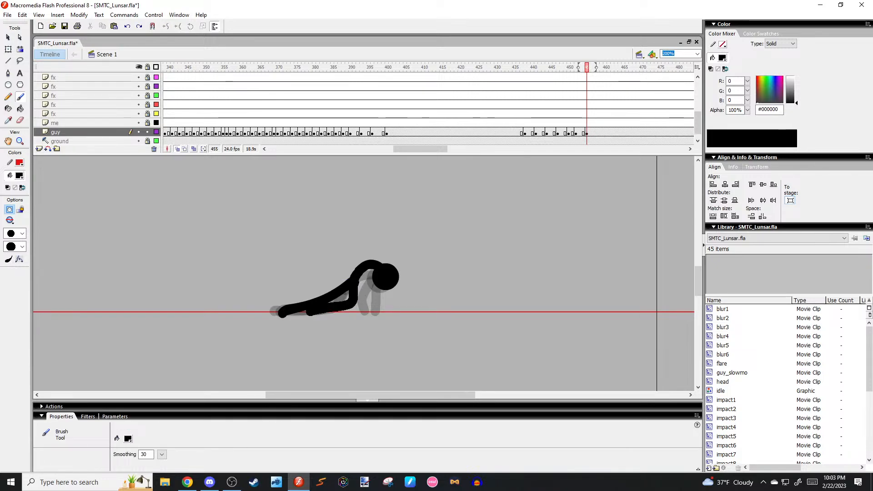
Flip back to frame 450 and forward to frame 454 to examine how the legs lead into the bent-knee pose.
key("comma")
key("comma")
key("comma")
key("comma")
key("comma")
key("period")
key("period")
key("period")
key("period")
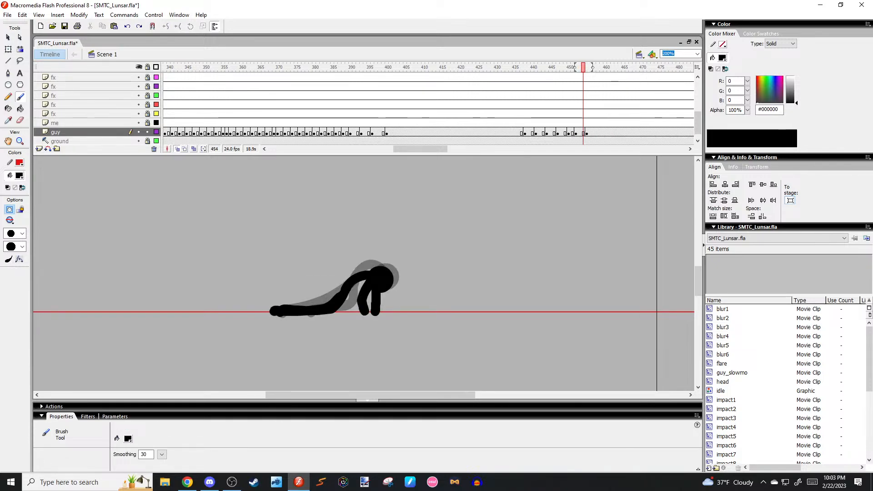
Rework the legs of the frame 452 pose so one rises slightly toward the next pose, comparing with the earlier frames.
key("ctrl+z")
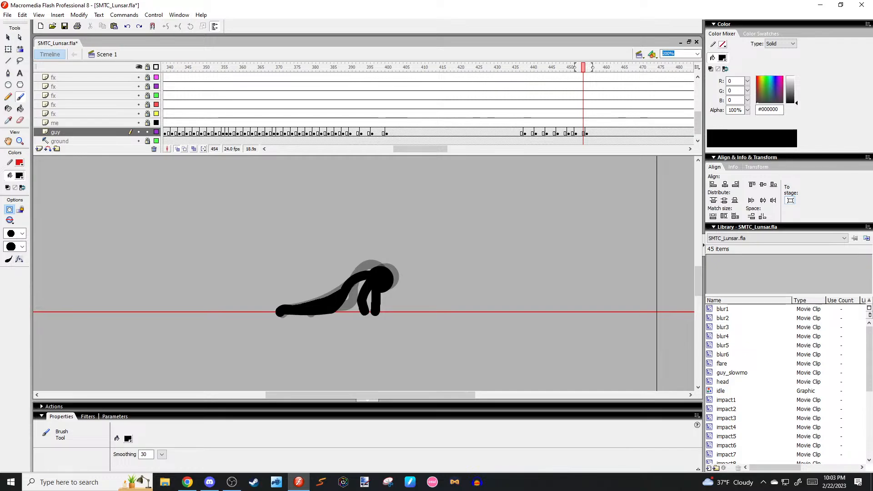
key("comma")
key("comma")
key("comma")
key("comma")
key("comma")
key("period")
key("period")
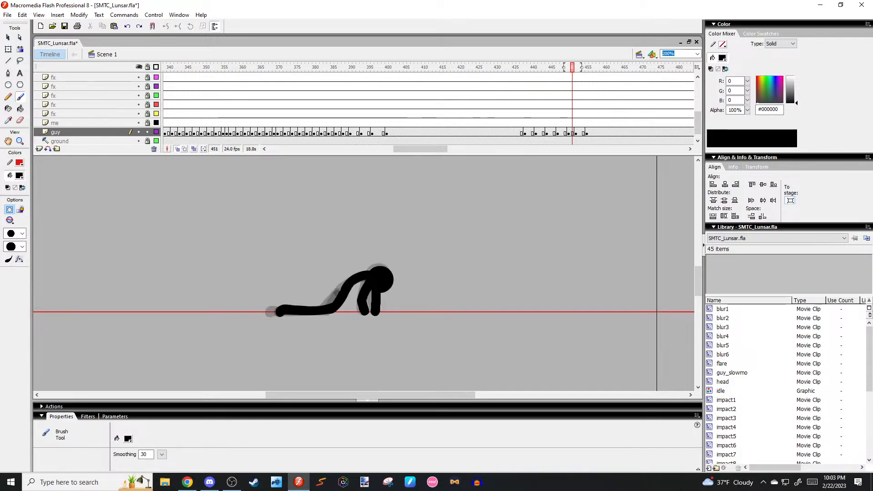
key("period")
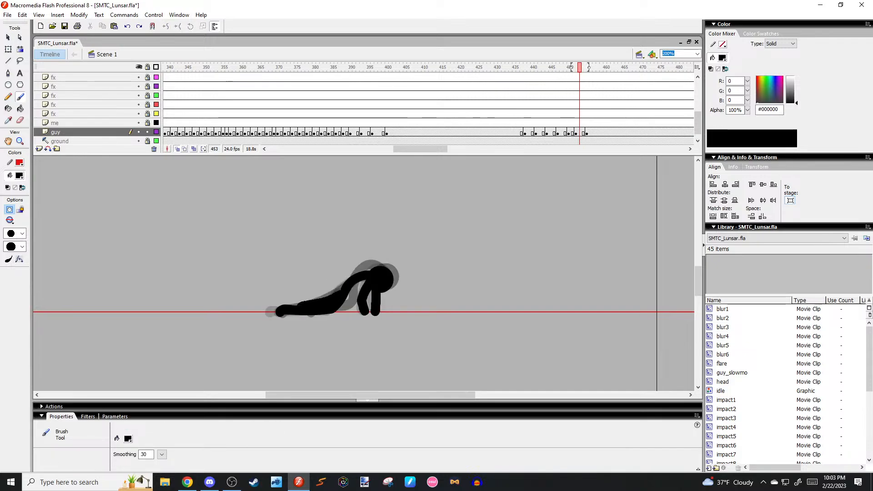
key("ctrl+z")
Flip back to frame 450 and forward to frame 455 to examine the motion with the reworked legs.
key("comma")
key("comma")
key("comma")
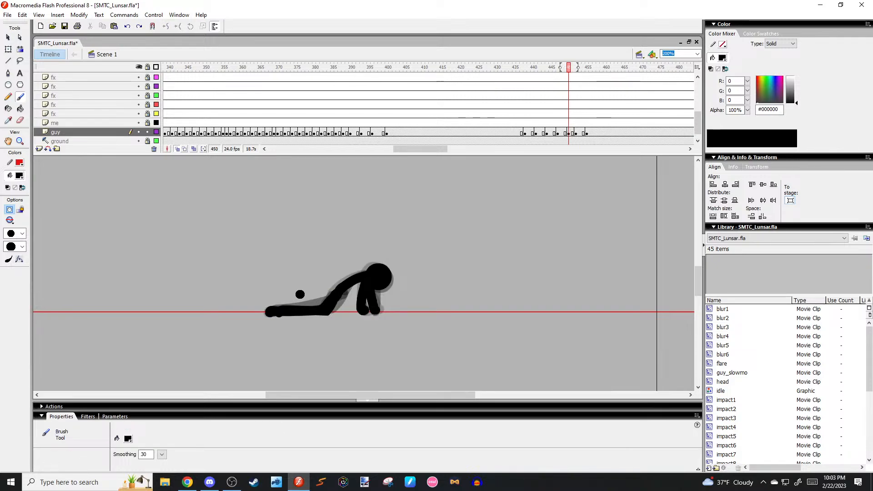
key("period")
key("period")
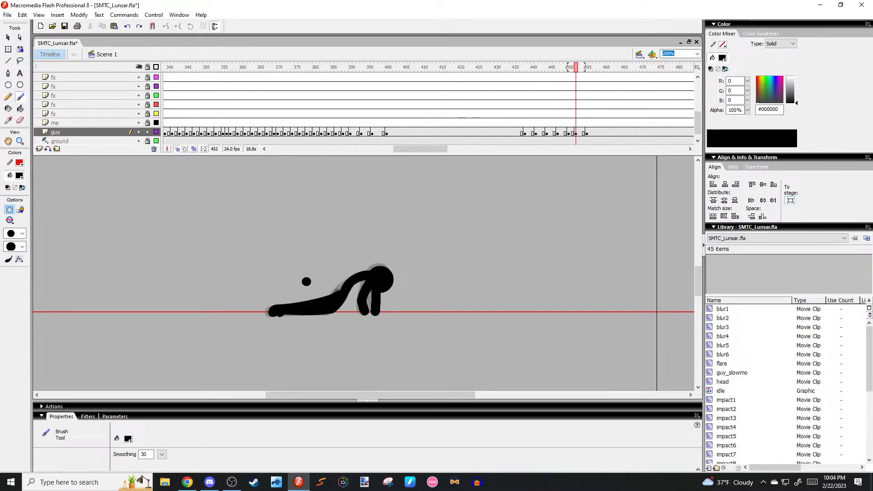
key("period")
key("period")
key("period")
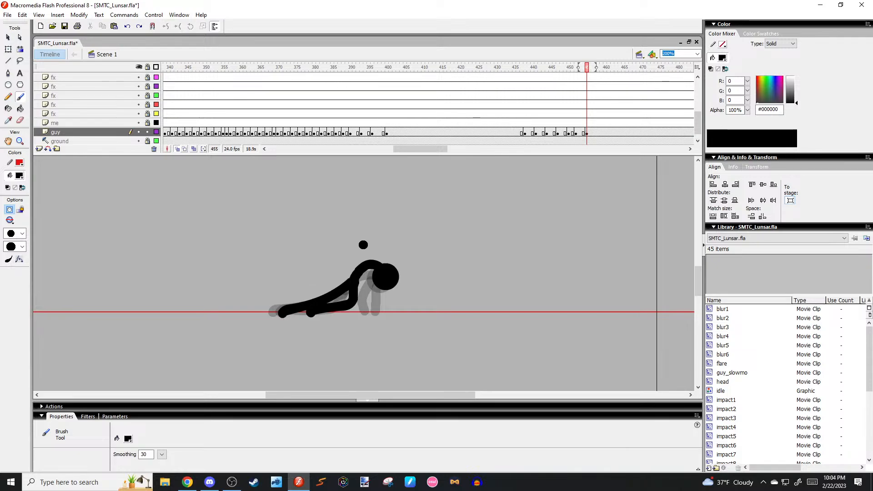
Insert a blank keyframe after the bent-knee pose and shorten the preceding hold so the blank keyframe falls on frame 456.
key("period")
key("period")
key("F7")
left_click(590, 132)
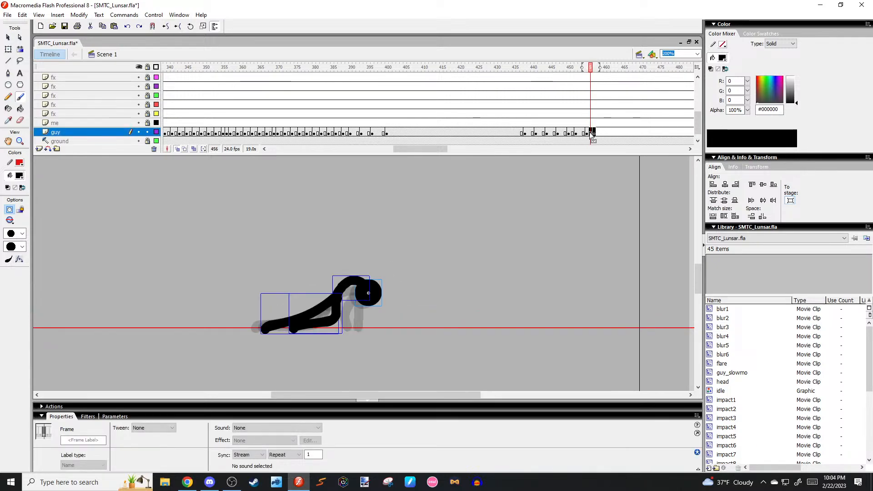
left_click(579, 132)
key("period")
key("period")
key("period")
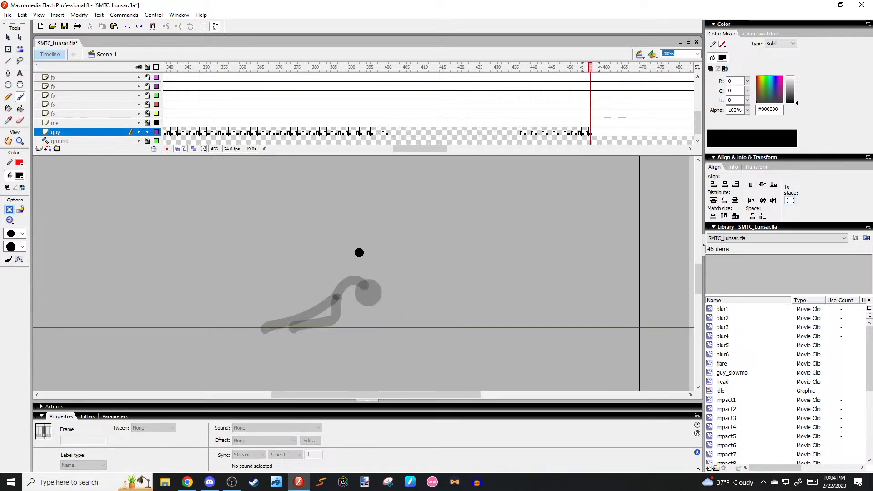
Paste the head into frame 456 and paint a curved torso about 42 by 29 px and a bent leg about 35 by 54 px.
key("ctrl+v")
mouse_move(359, 274)
left_mouse_down()
mouse_move(364, 296)
mouse_move(331, 300)
left_mouse_up()
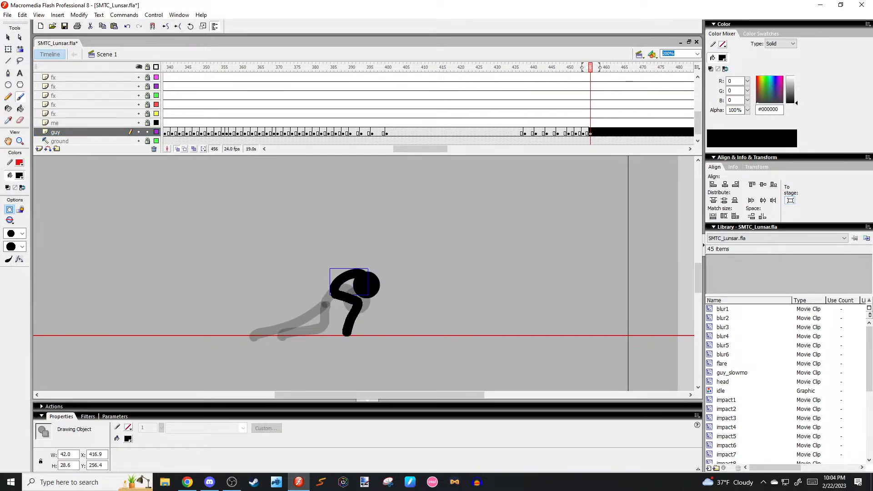
left_click_drag(347, 333, 346, 334)
left_click_drag(335, 298, 367, 285)
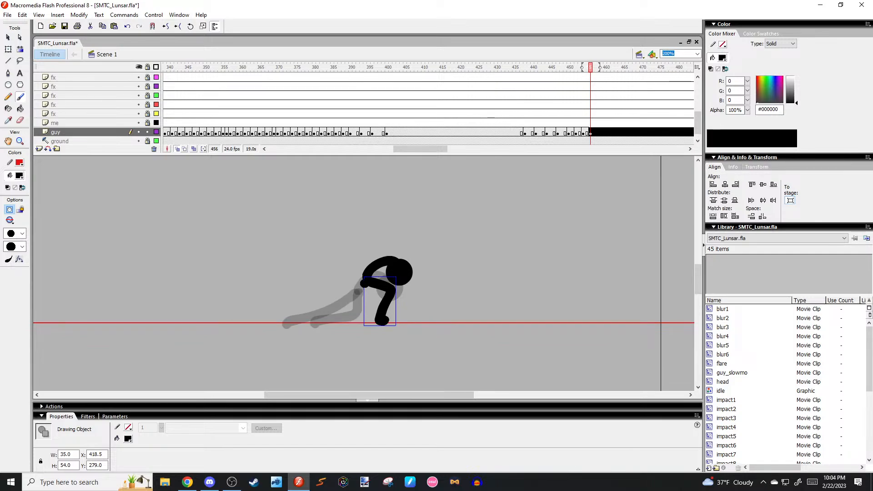
Paint the extended back leg of the frame 456 pose, about 78 by 52 px, down to the ground line.
key("ctrl+z")
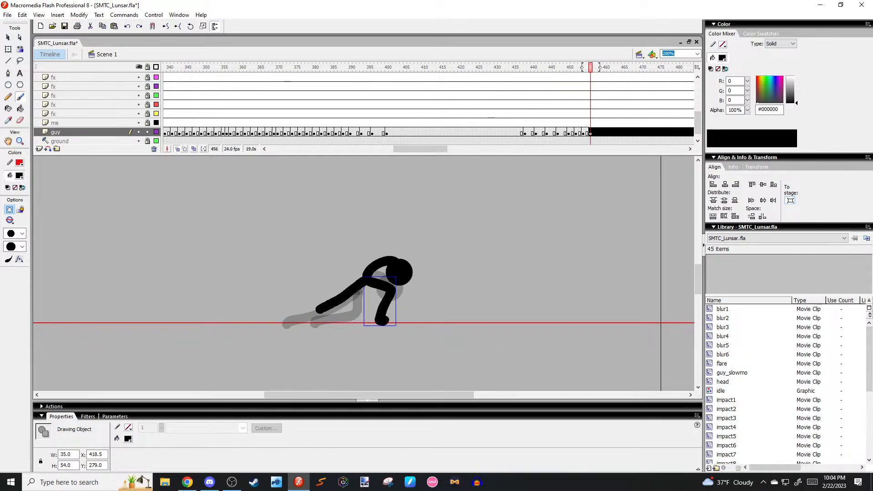
left_click_drag(320, 308, 313, 313)
key("ctrl+z")
key("ctrl+y")
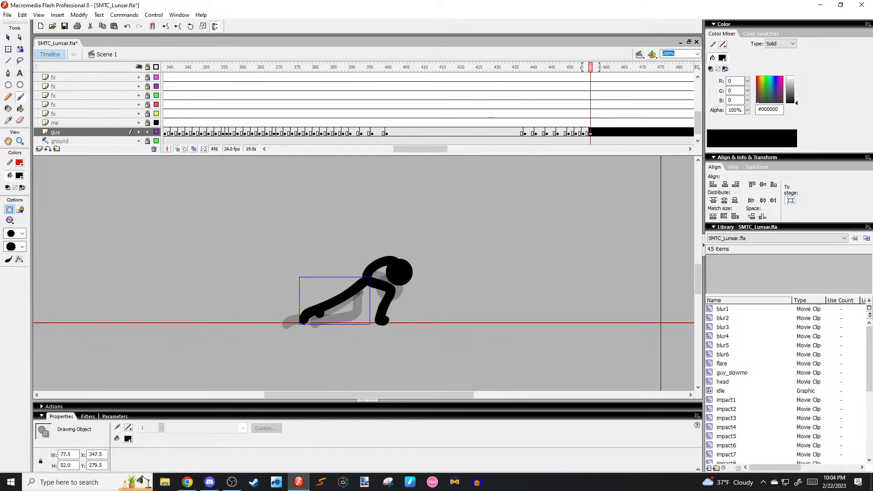
key("q")
mouse_move(375, 274)
left_mouse_down()
mouse_move(346, 274)
mouse_move(370, 275)
mouse_move(365, 283)
mouse_move(362, 274)
left_mouse_up()
Insert a blank keyframe at frame 458, paste the head there and paint a curved torso about 43 by 30 px.
key("comma")
key("period")
key("period")
key("period")
key("F7")
key("b")
key("ctrl+v")
left_click_drag(360, 269, 325, 284)
key("ctrl+z")
key("ctrl+z")
left_click_drag(326, 285, 338, 289)
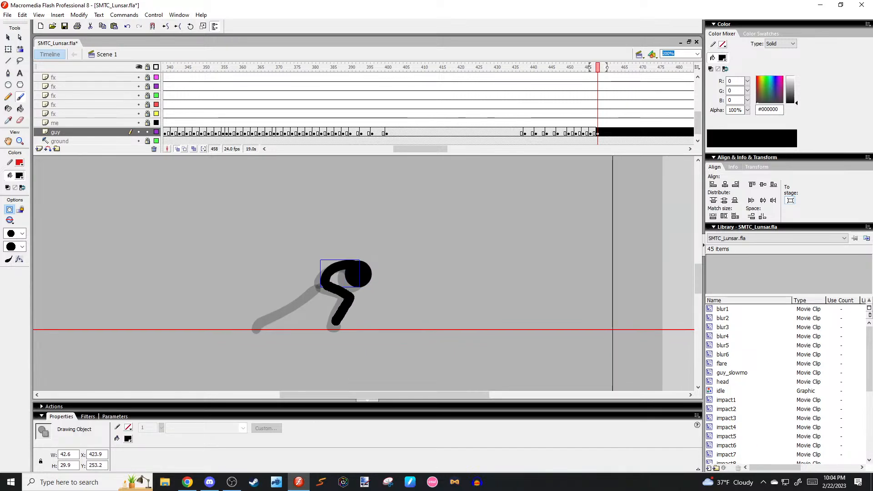
Paint the bent front leg about 35 by 57 px and the back leg of the frame 458 pose, comparing with frame 456.
left_click_drag(334, 322, 352, 303)
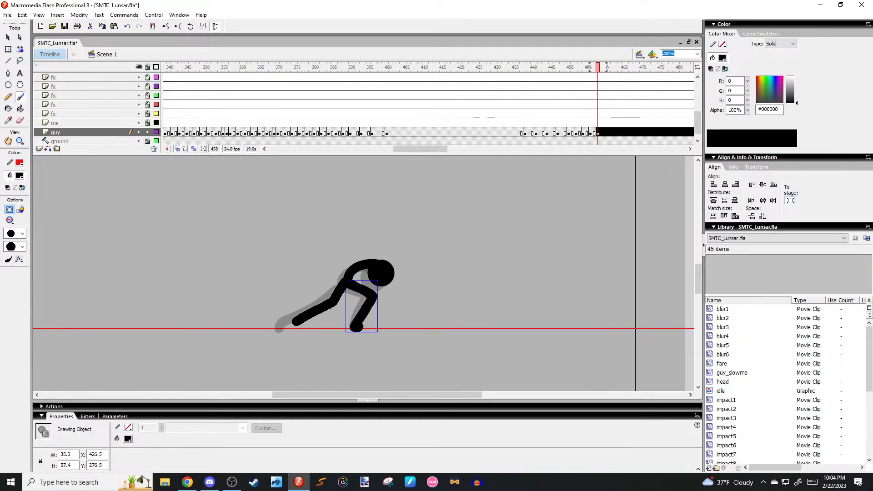
key("ctrl+z")
key("comma")
key("comma")
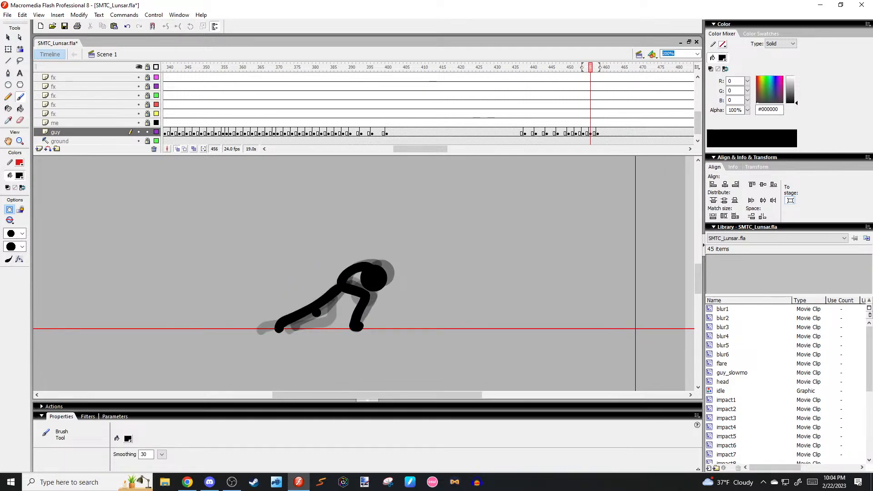
key("period")
key("period")
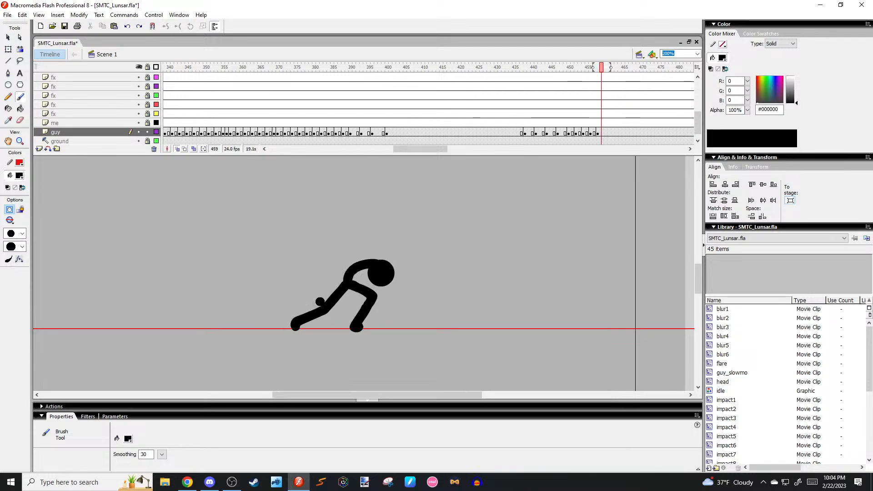
Insert a blank keyframe at frame 461 and build a slightly higher pose with the pasted head, a torso about 43 by 33 px and two legs.
key("period")
key("period")
key("F7")
key("ctrl+v")
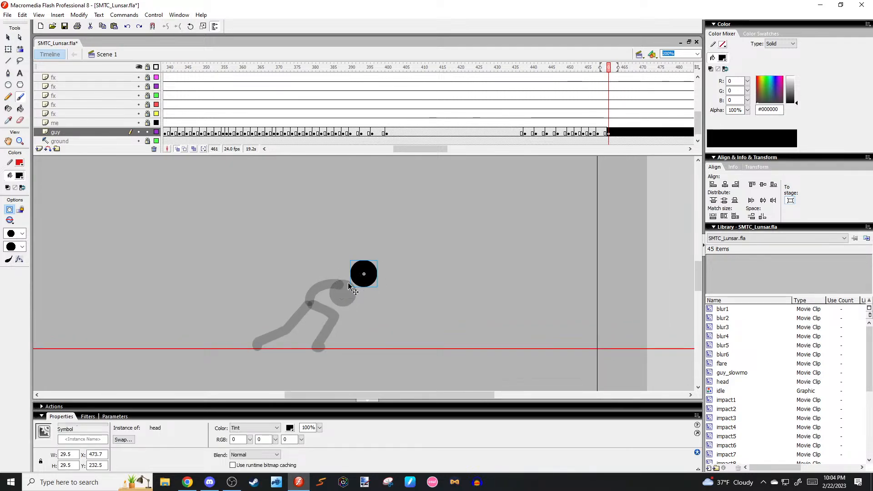
key("ctrl+shift+v")
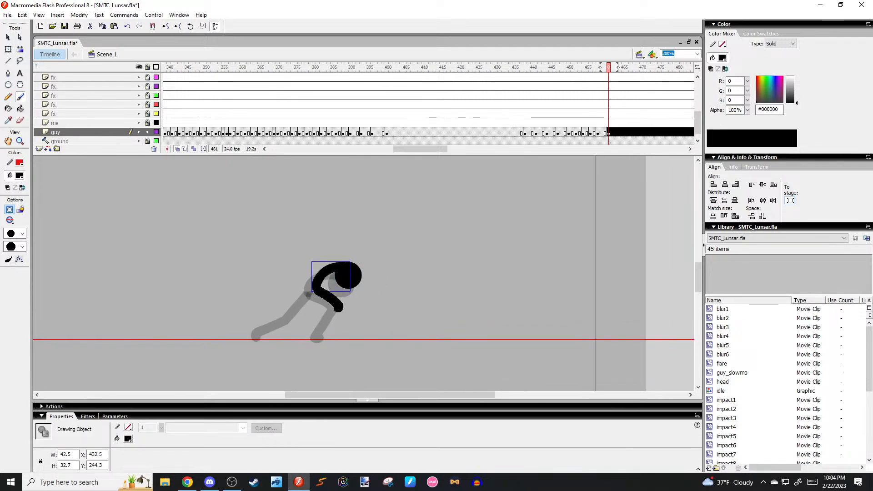
key("ctrl+shift+v")
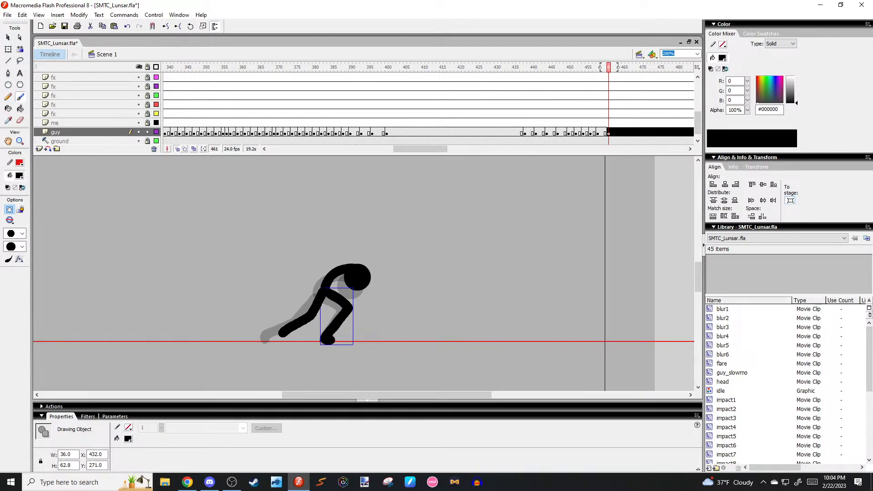
Insert a blank keyframe at frame 464, paste the head, and paint a torso about 41 by 42 px and a front leg reaching the ground.
key("period")
key("period")
key("period")
key("F7")
key("ctrl+v")
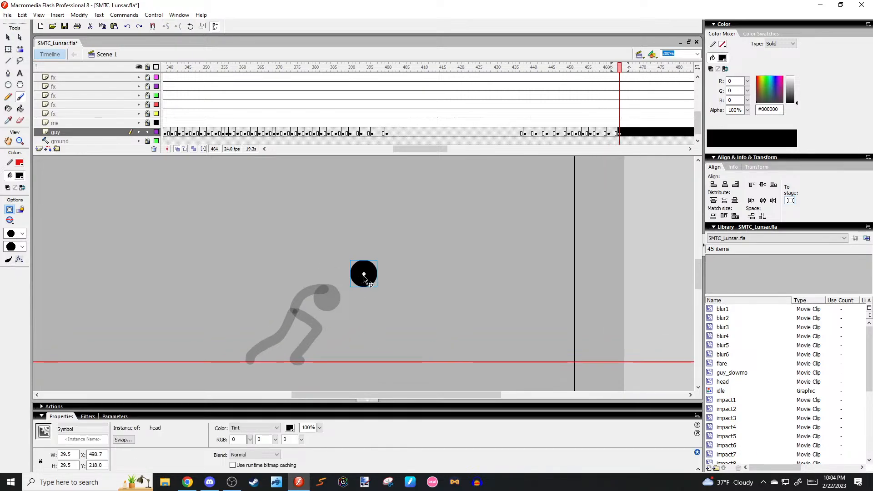
left_click_drag(340, 281, 345, 278)
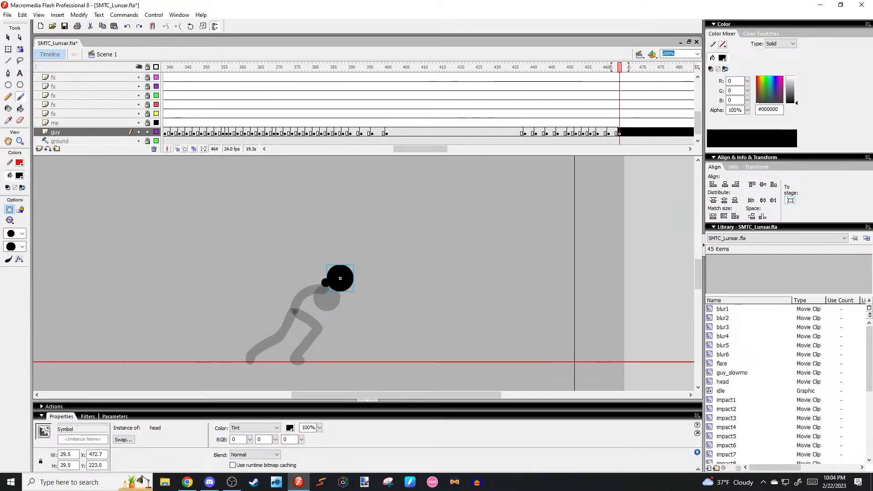
key("ctrl+shift+v")
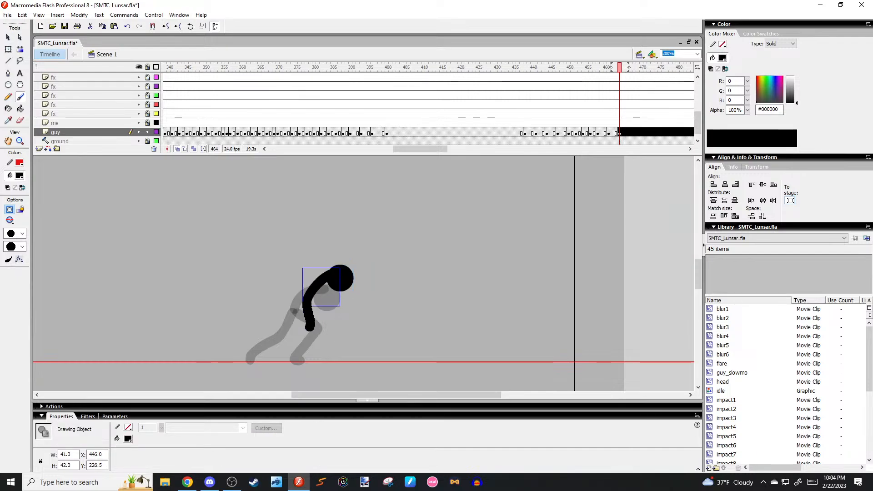
left_click_drag(311, 324, 294, 358)
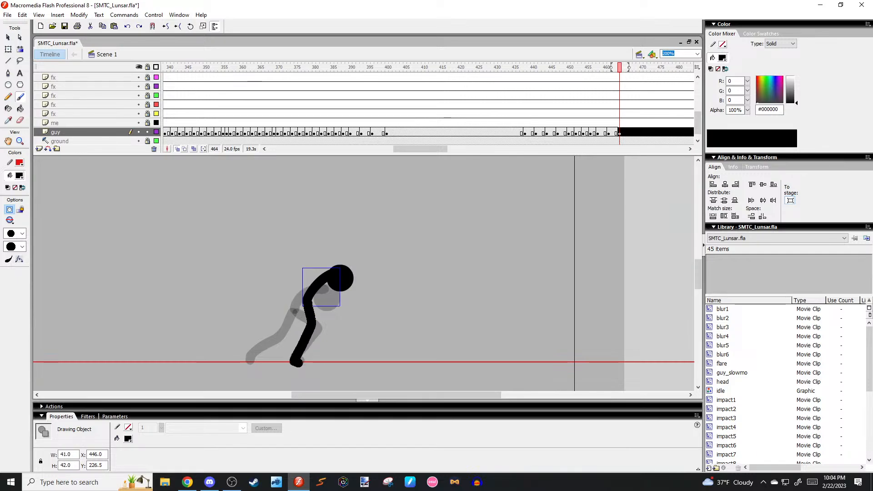
Step back through the new poses, play the push-up motion and scrub through it to check the timing.
key("comma")
key("comma")
key("comma")
key("comma")
key("comma")
key("comma")
key("comma")
key("comma")
key("comma")
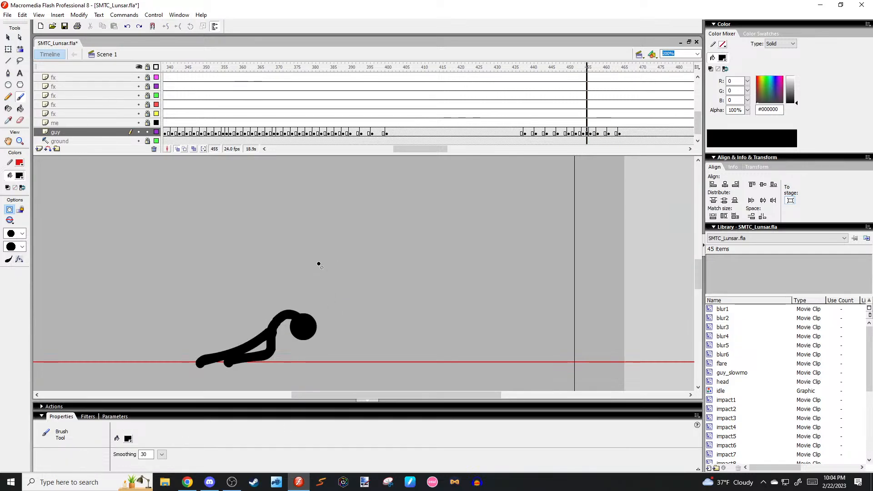
key("Return")
left_click_drag(516, 67, 568, 68)
Lengthen the short holds after frame 450 so the poses fall three frames apart, and play back the result from about frame 430.
key("period")
key("period")
key("period")
key("comma")
key("comma")
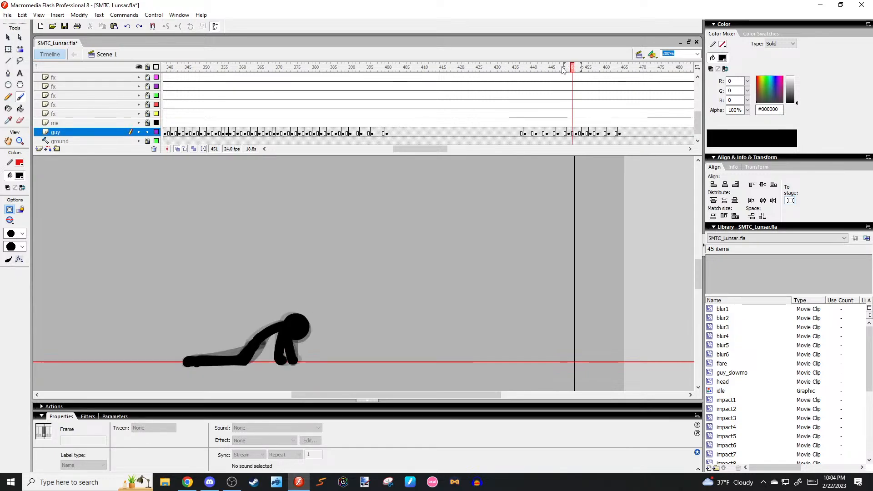
key("F5")
key("period")
key("period")
key("period")
key("F5")
key("period")
key("period")
key("Return")
left_click(497, 68)
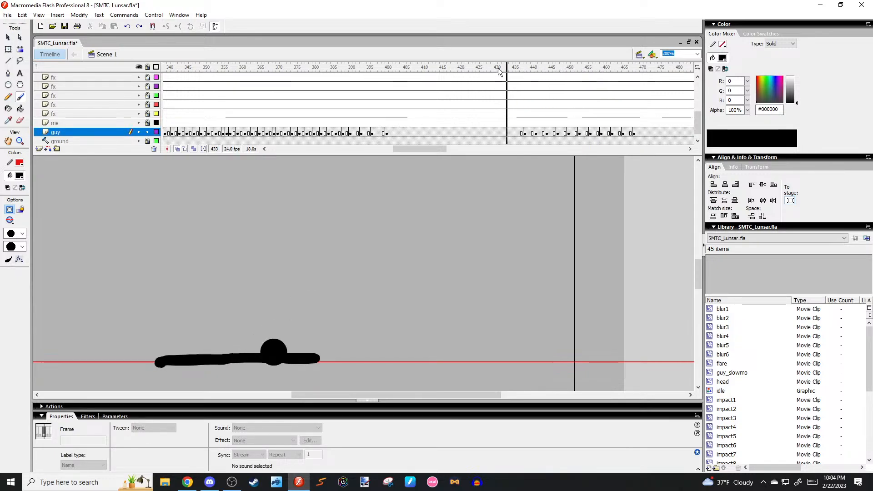
key("Return")
left_click_drag(551, 68, 601, 68)
Replace the bent front leg of the frame 456 pose with one whose knee is pulled further forward under the torso.
key("comma")
key("comma")
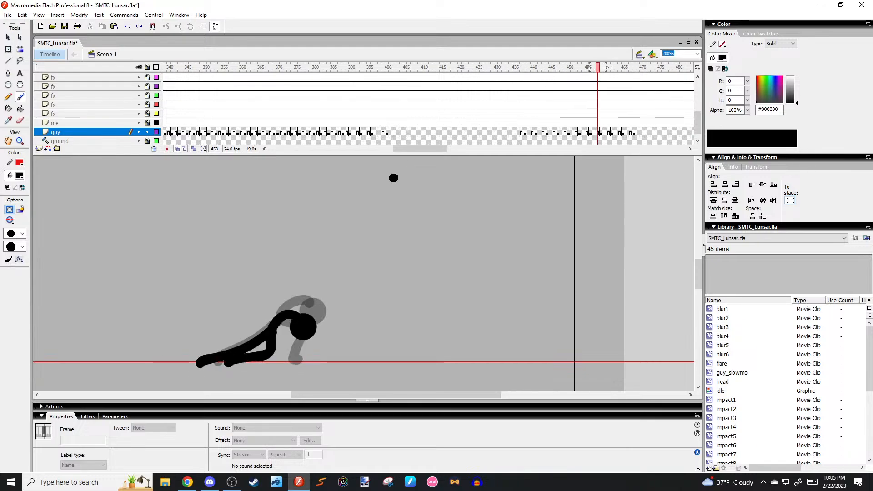
left_click(275, 337, "ctrl")
key("comma")
key("period")
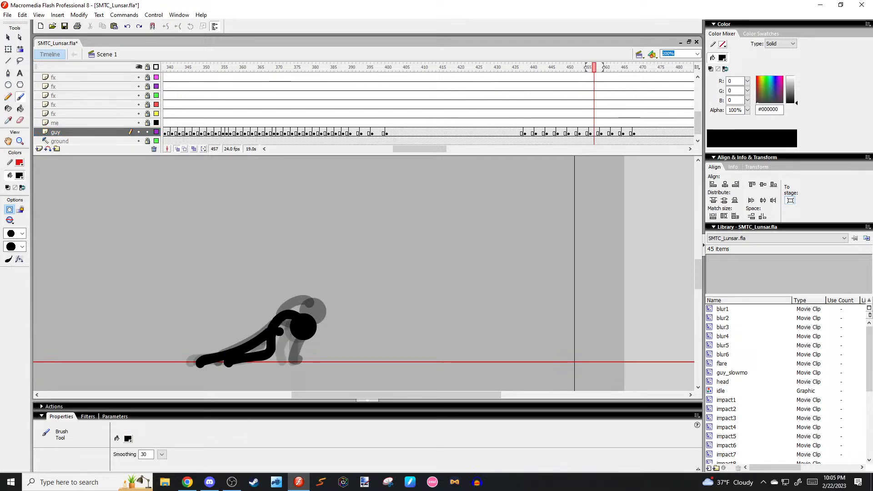
key("comma")
key("comma")
key("period")
left_click(273, 340, "ctrl")
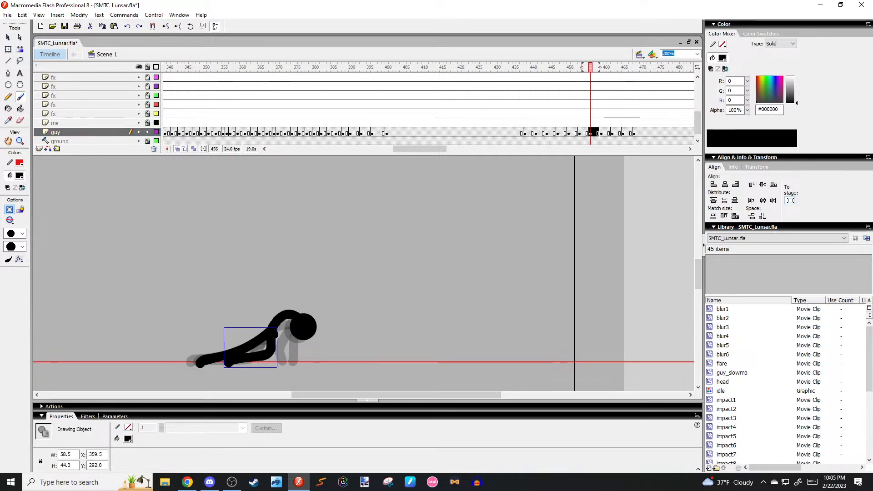
key("Delete")
key("ctrl+z")
key("Delete")
mouse_move(273, 328)
left_mouse_down()
mouse_move(285, 343)
mouse_move(258, 361)
left_mouse_up()
Replace the front leg of the frame 453 pose with one bent at a knee near the ground behind the arms.
key("comma")
key("comma")
key("comma")
key("comma")
key("period")
left_click(262, 352, "ctrl")
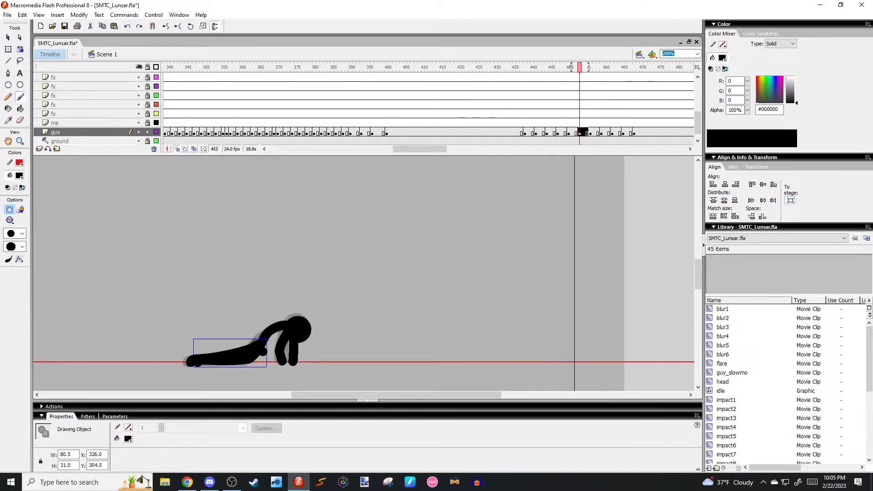
key("Delete")
left_click_drag(237, 363, 262, 352)
key("ctrl+z")
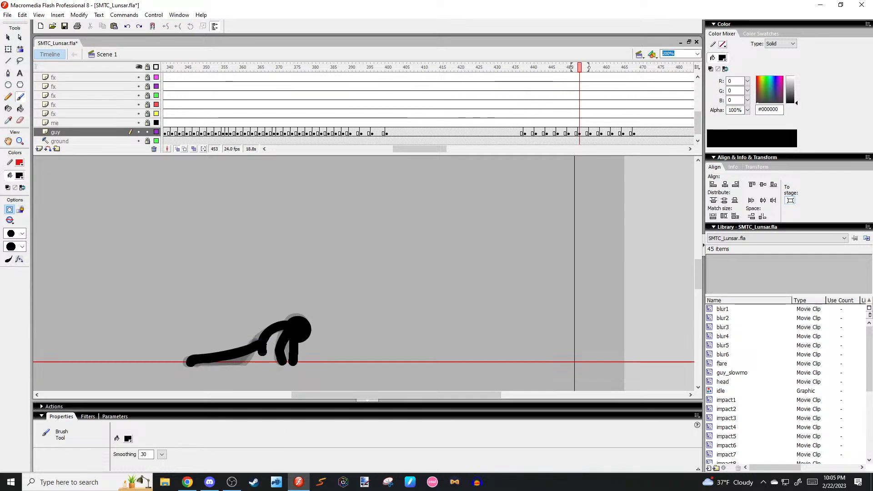
left_click(262, 352, "ctrl")
key("Delete")
key("period")
key("period")
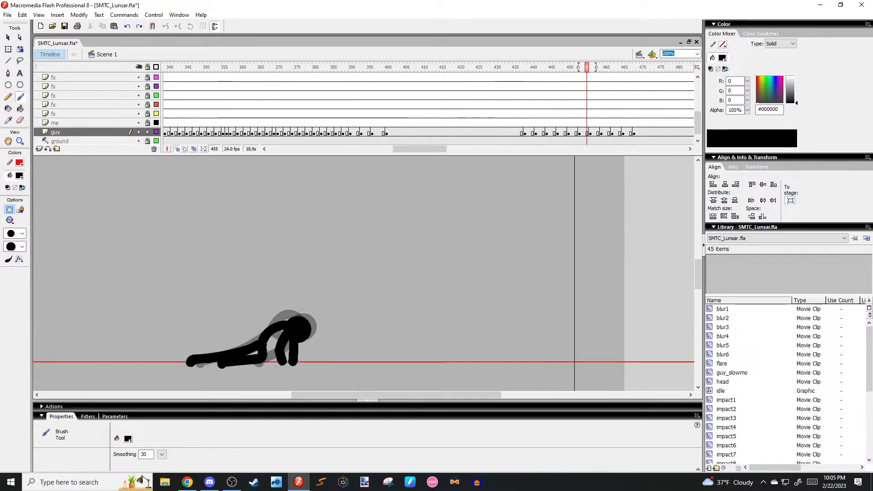
Replace the front leg of the frame 459 pose with a bent leg whose foot lands slightly behind the next pose's foot.
key("period")
key("period")
key("period")
key("period")
key("period")
key("period")
key("period")
key("period")
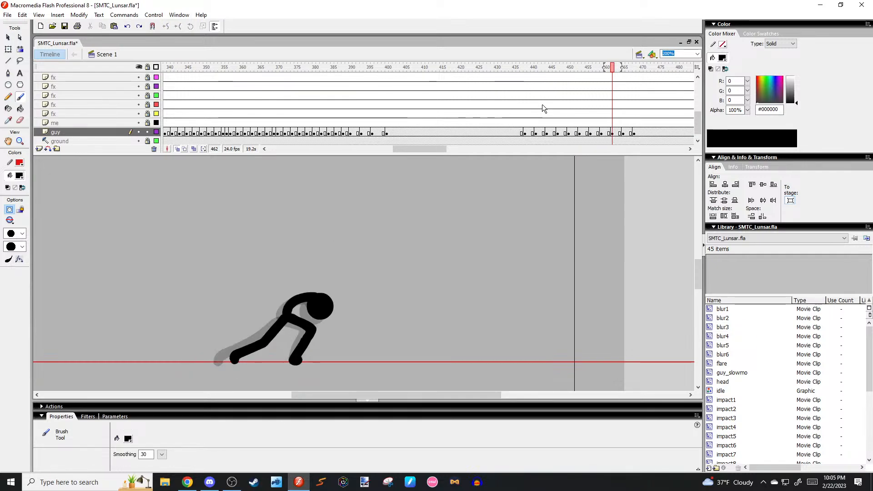
key("comma")
key("comma")
key("comma")
left_click(283, 324, "ctrl")
key("Delete")
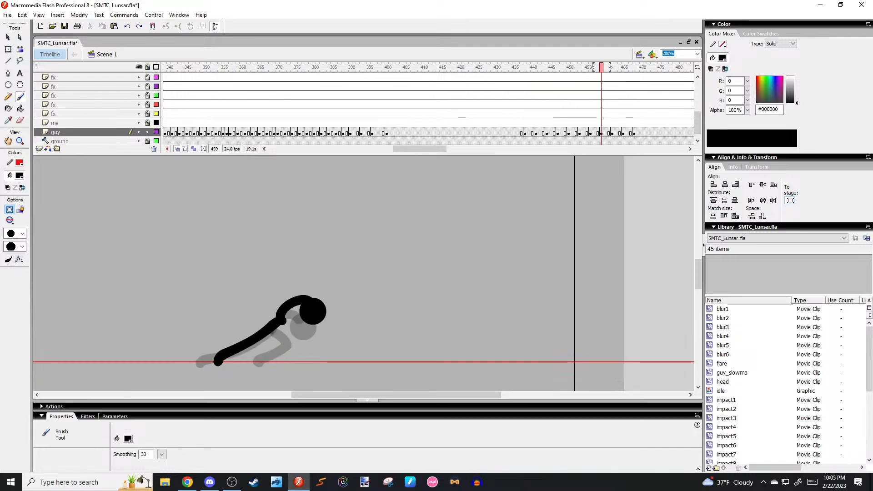
left_click_drag(286, 361, 289, 361)
Flip back and forth through the poses from frame 456 to 463 to examine the motion of the reworked legs.
key("comma")
key("comma")
key("comma")
key("comma")
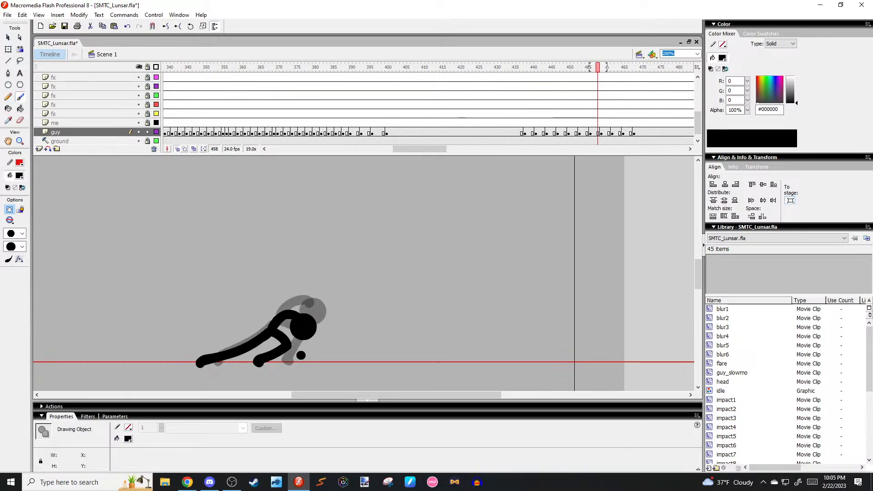
key("period")
key("period")
key("period")
key("period")
key("period")
key("period")
key("period")
key("period")
key("period")
key("period")
key("period")
key("period")
key("period")
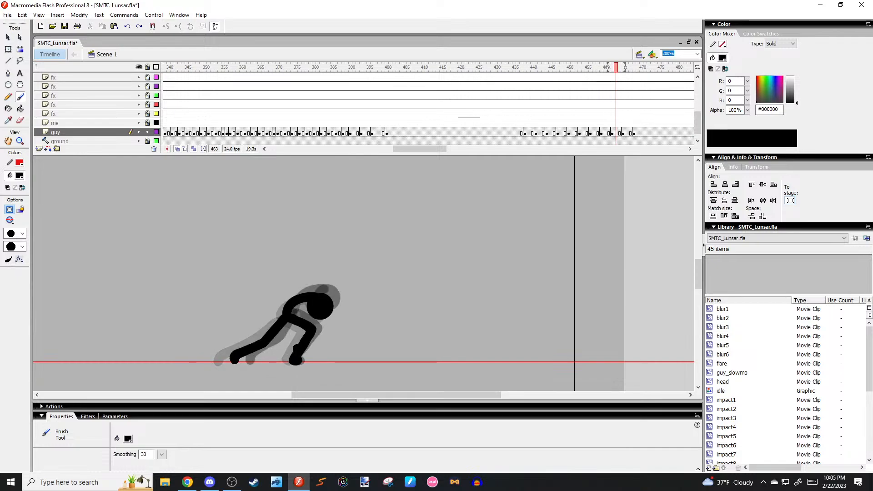
Play the push-up sequence repeatedly from about frame 436 and scrub through it to frame 450.
left_click(521, 70)
key("Return")
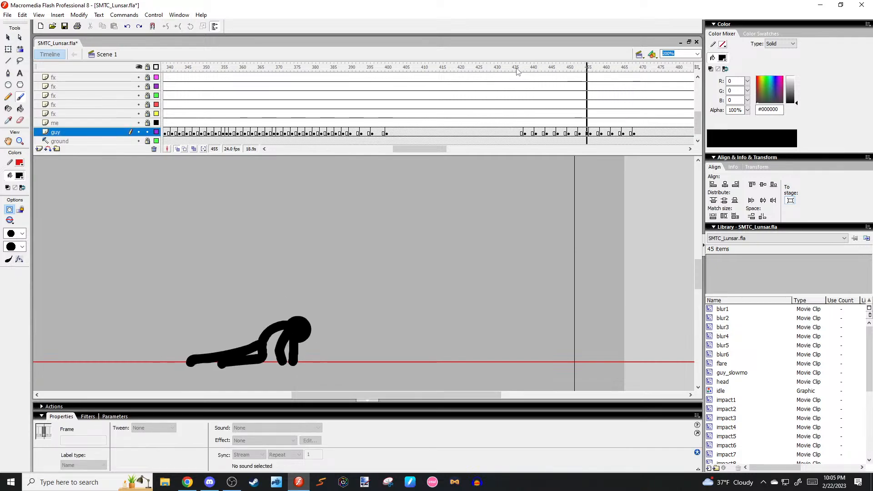
left_click_drag(522, 71, 581, 71)
key("Return")
left_click(512, 78)
left_click_drag(512, 71, 568, 71)
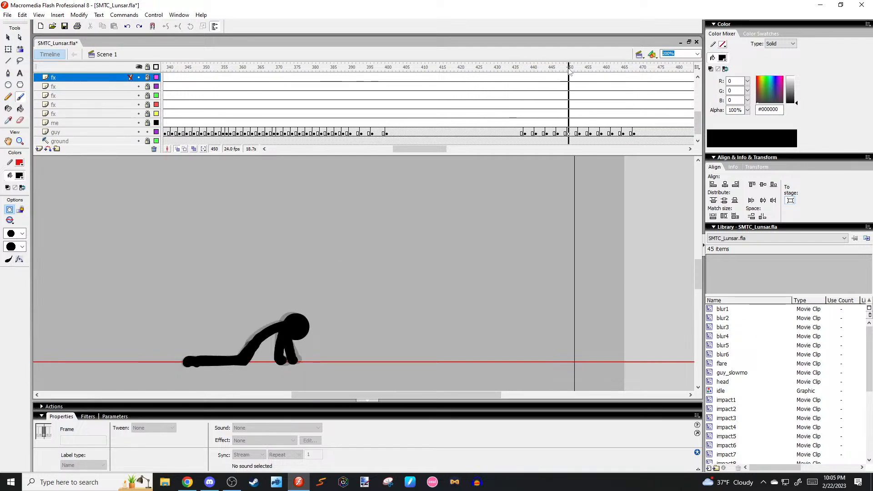
Paint two arms reaching from the shoulder to the ground on the frame 456 pose, the rear one about 23 by 52 px.
key("period")
key("period")
key("period")
key("period")
key("period")
key("period")
left_click(299, 325)
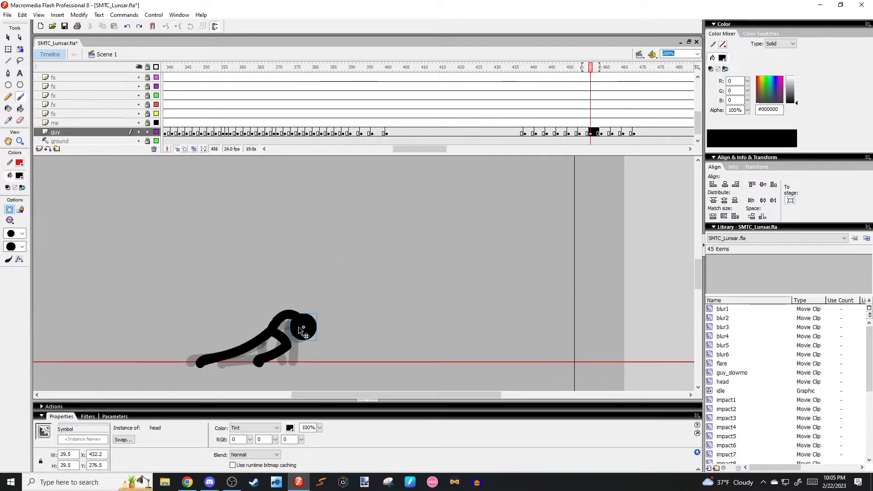
left_click(283, 361)
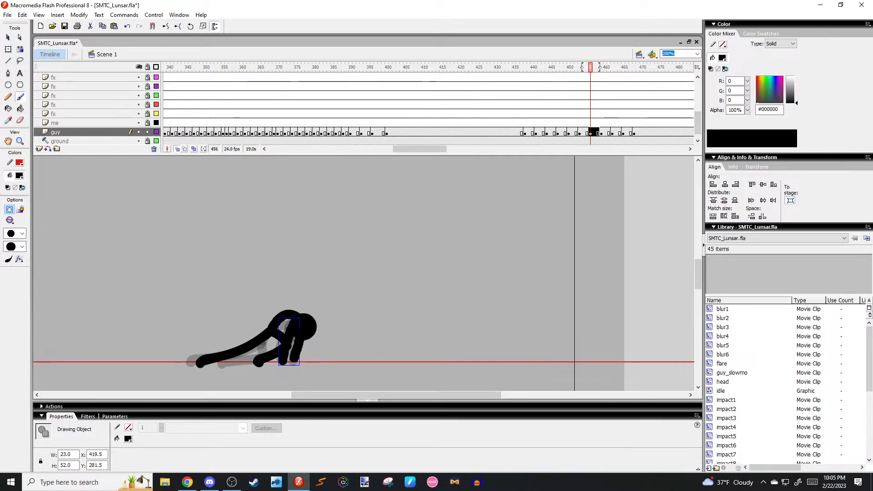
Paint the two arms reaching down from the shoulder on the frame 459 pose.
key("period")
key("period")
key("period")
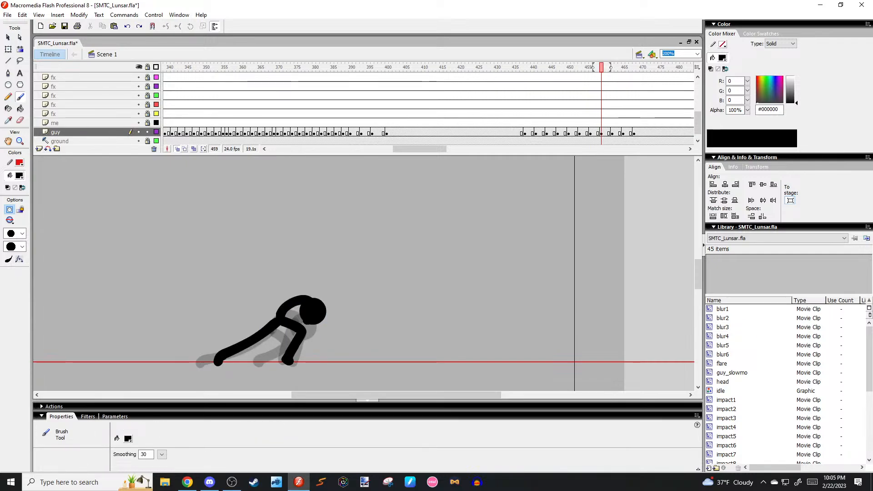
key("period")
key("period")
key("period")
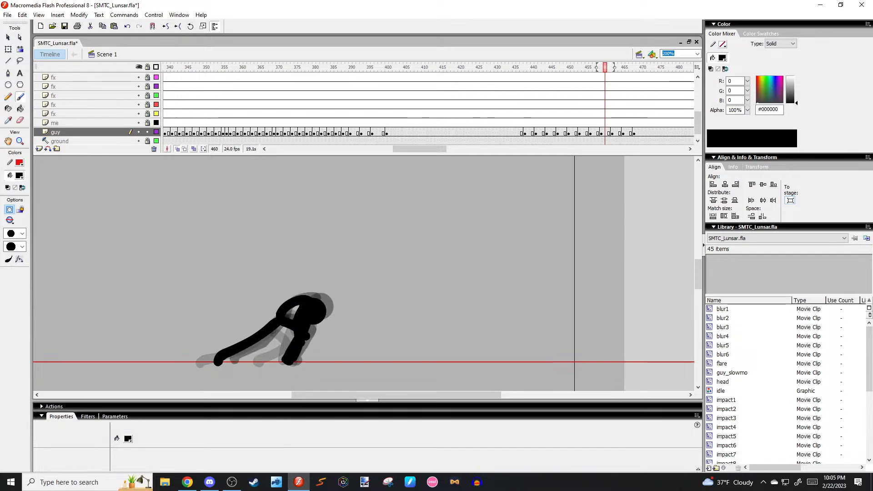
Paint the arms in front of the legs on the frame 462 and frame 465 poses.
key("period")
key("period")
key("period")
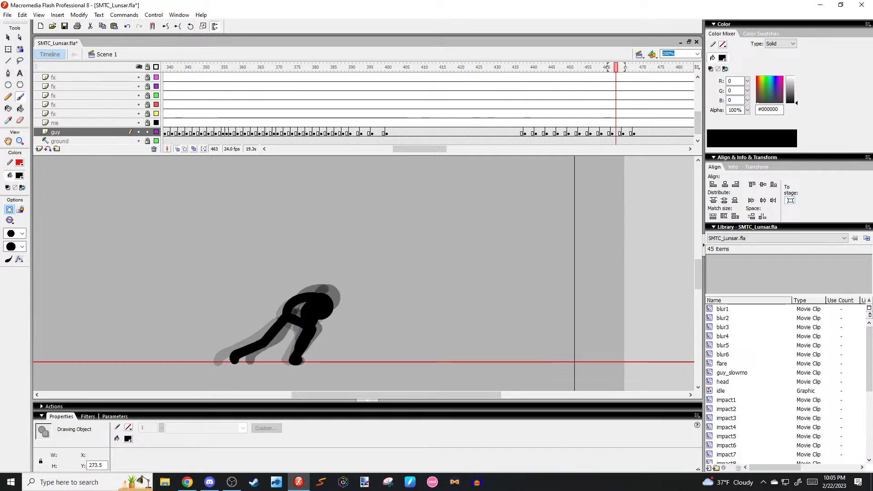
key("period")
key("period")
key("period")
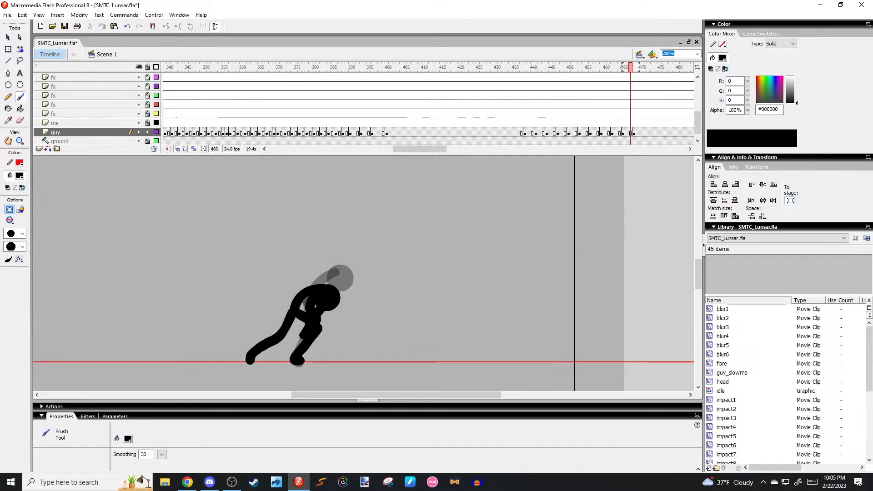
Paint the torso and both legs on the frame 468 pose, ending the rear leg above the ground line.
left_click_drag(318, 281, 301, 313)
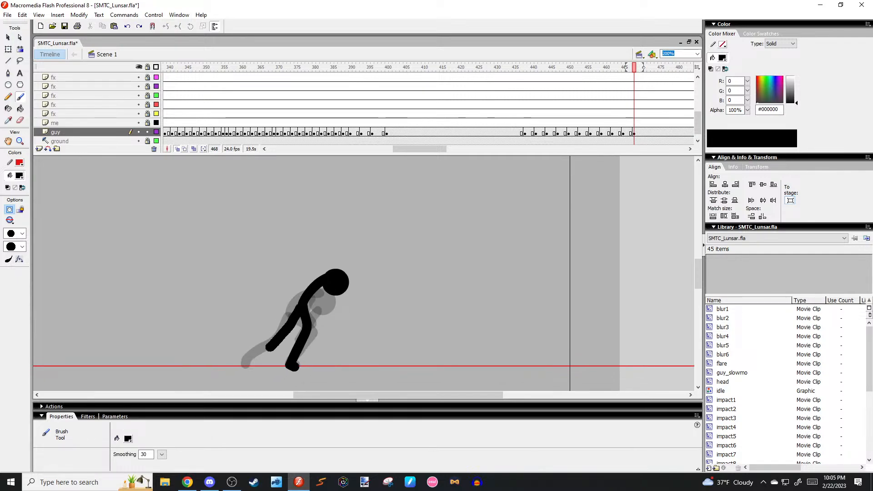
left_click_drag(270, 347, 265, 357)
Insert a blank keyframe at frame 470 on the guy layer and place a head copy slightly above and ahead of the previous pose's head.
key("period")
key("period")
key("F7")
mouse_move(319, 281)
left_mouse_down()
mouse_move(298, 293)
mouse_move(321, 280)
left_mouse_up()
key("ctrl+v")
left_click_drag(315, 276, 296, 298)
key("ctrl+z")
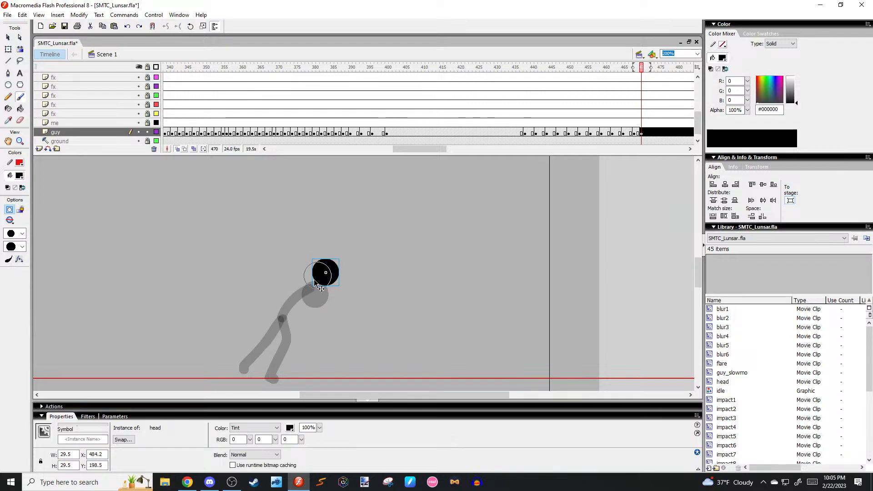
left_click_drag(325, 274, 321, 272)
Paint the slanted torso on the frame 470 pose, redoing strokes until it is about 28 by 53 px.
left_click_drag(315, 278, 291, 302)
left_click_drag(297, 290, 286, 305)
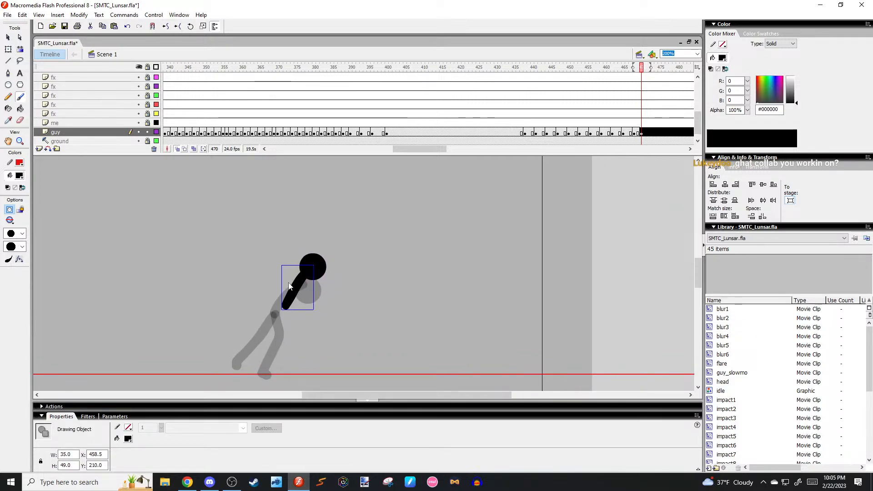
mouse_move(287, 275)
left_mouse_down()
mouse_move(307, 268)
mouse_move(287, 265)
mouse_move(282, 286)
mouse_move(331, 285)
mouse_move(291, 266)
mouse_move(298, 271)
mouse_move(274, 305)
mouse_move(286, 290)
left_mouse_up()
key("ctrl+z")
key("ctrl+z")
key("ctrl+z")
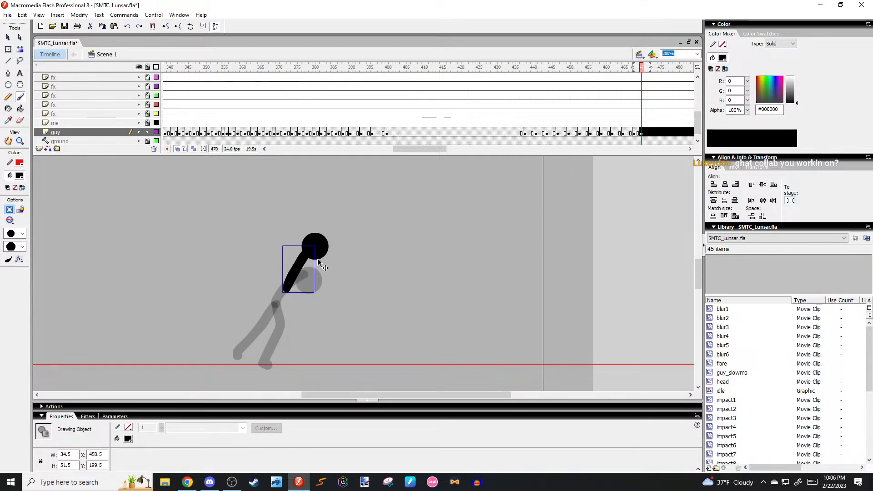
key("ctrl+z")
left_click_drag(310, 252, 291, 292)
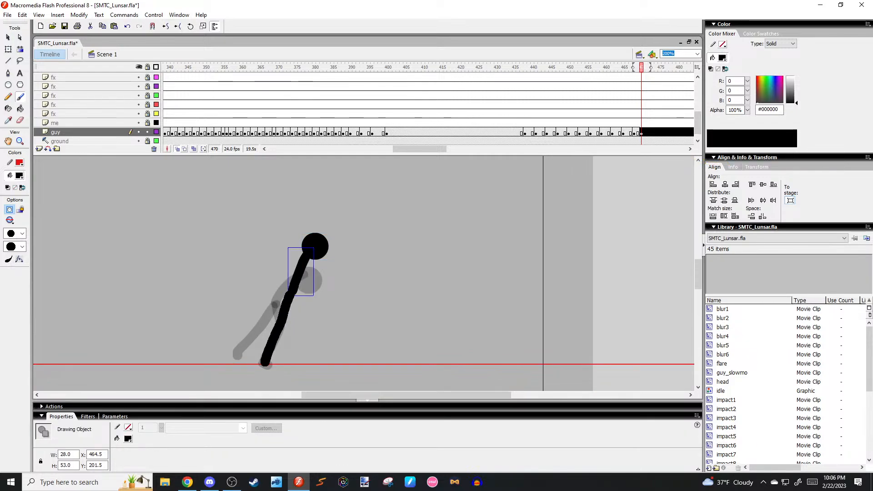
Paint both legs close together from the hip to the ground on the frame 470 pose.
left_click_drag(265, 362, 267, 364)
left_click_drag(273, 342, 280, 339)
mouse_move(300, 294)
left_mouse_down()
mouse_move(285, 347)
mouse_move(301, 293)
left_mouse_up()
key("ctrl+z")
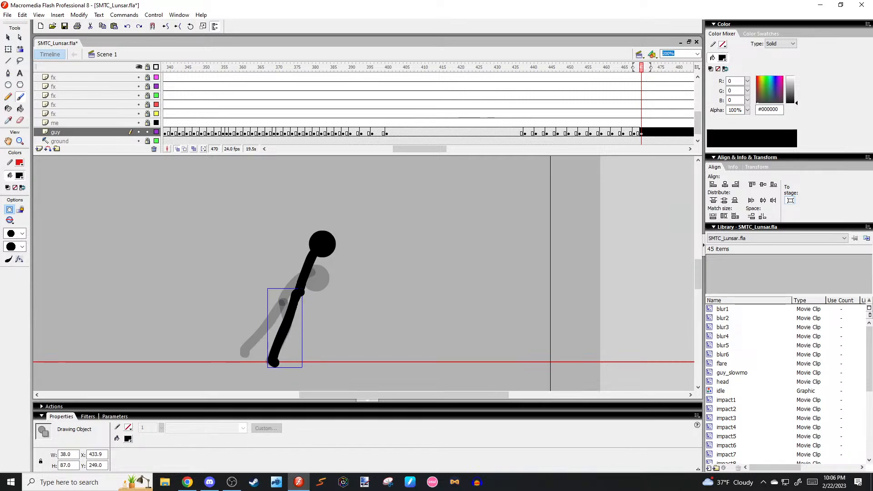
key("ctrl+z")
Insert a blank keyframe at frame 472 on the guy layer and paste the head into it.
key("comma")
key("period")
key("period")
key("period")
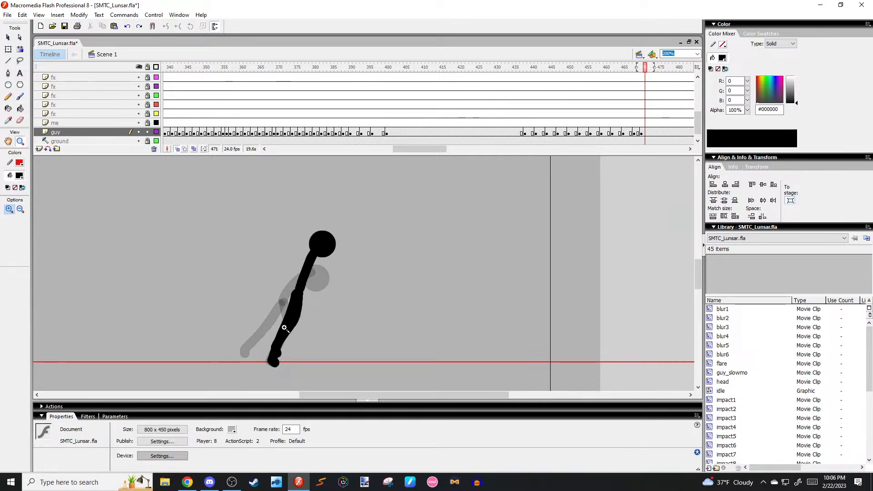
key("F7")
left_click_drag(296, 283, 271, 301)
key("ctrl+v")
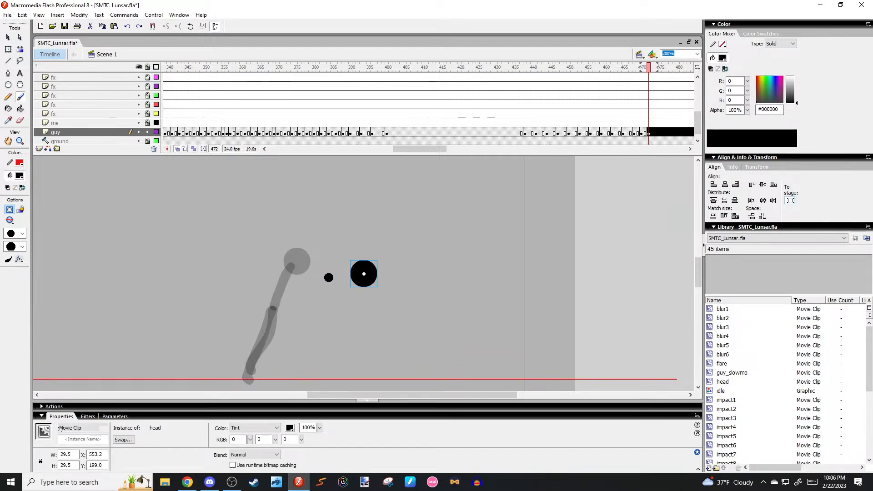
Paint the frame 472 pose with a torso about 19 by 60 px, a front leg about 16 by 86 px and a trailing rear leg.
mouse_move(293, 253)
left_mouse_down()
mouse_move(288, 308)
mouse_move(291, 285)
mouse_move(300, 284)
mouse_move(289, 294)
left_mouse_up()
left_click(297, 251, "ctrl")
left_click(297, 251, "ctrl")
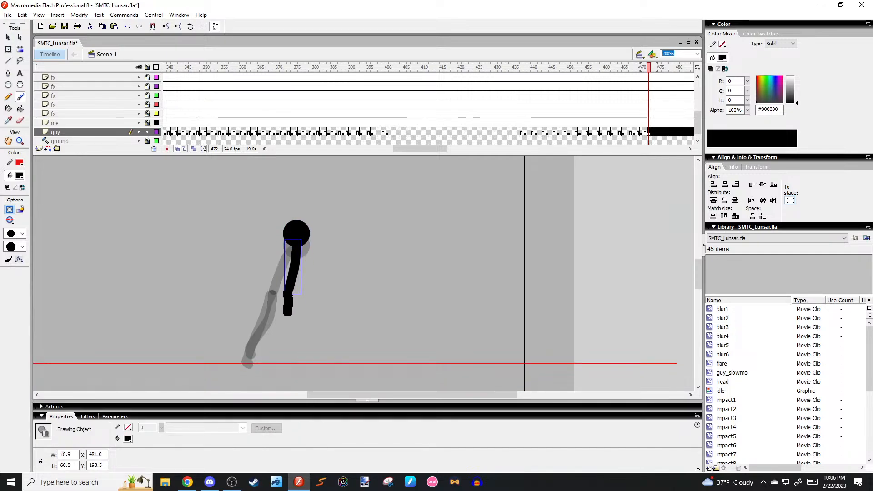
key("ctrl+z")
left_click_drag(293, 357, 294, 363)
mouse_move(290, 330)
left_mouse_down()
mouse_move(319, 322)
mouse_move(318, 355)
mouse_move(326, 330)
left_mouse_up()
key("ctrl+z")
key("ctrl+z")
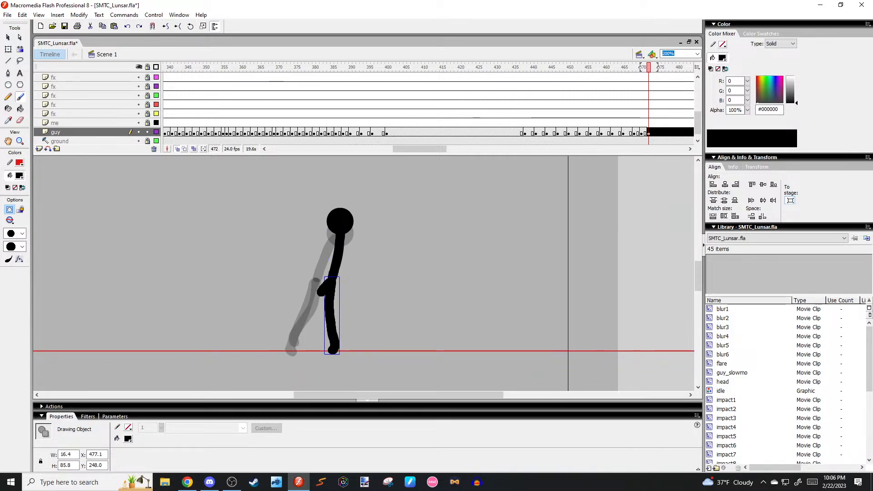
Replay the push-up and extend the poses at frames 450 and 453 by one frame each.
left_click_drag(649, 66, 465, 78)
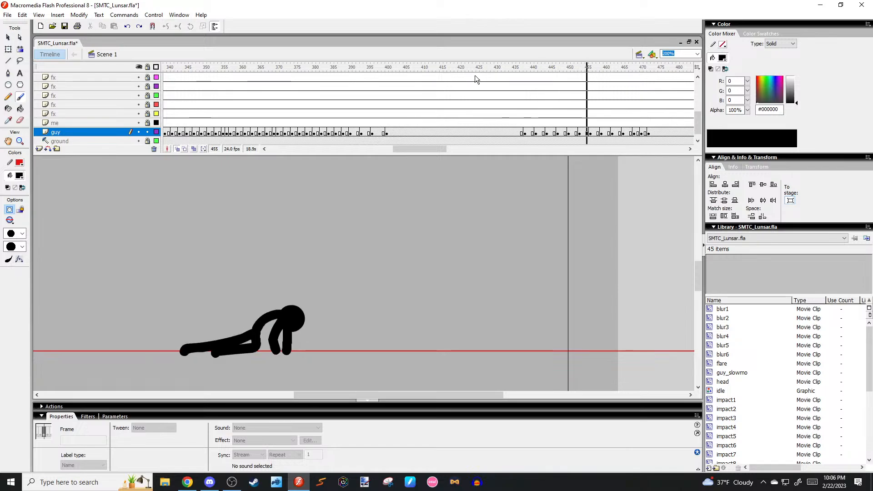
left_click_drag(539, 68, 559, 78)
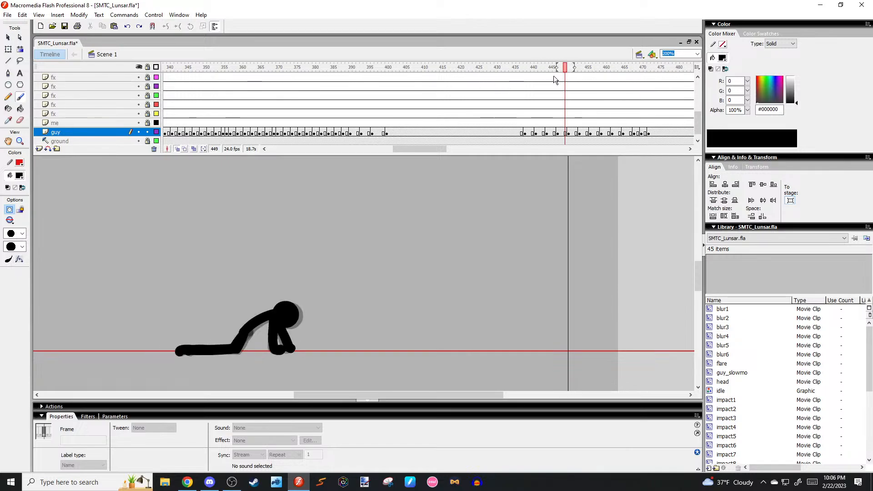
key("period")
key("period")
key("period")
key("period")
key("period")
key("period")
key("period")
key("period")
key("period")
key("period")
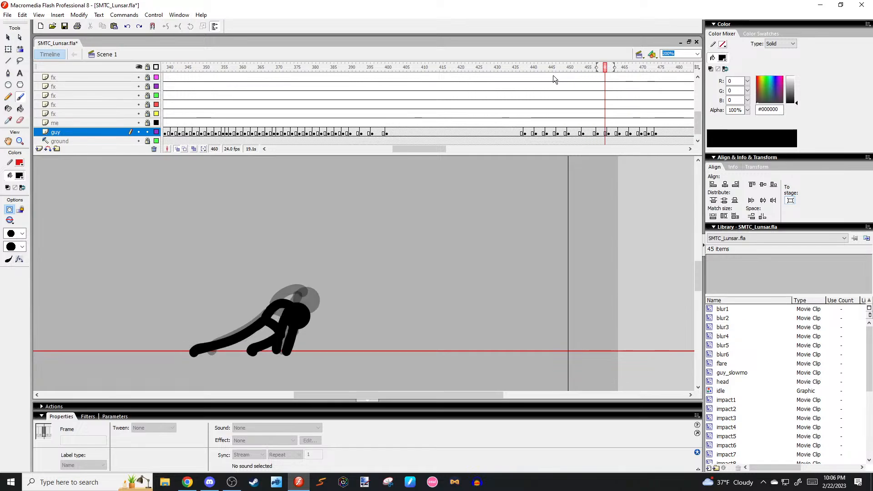
Replay the rise from about frame 449 and extend the pose at frame 470 and the one after it by one frame each.
left_click(564, 77)
key("Return")
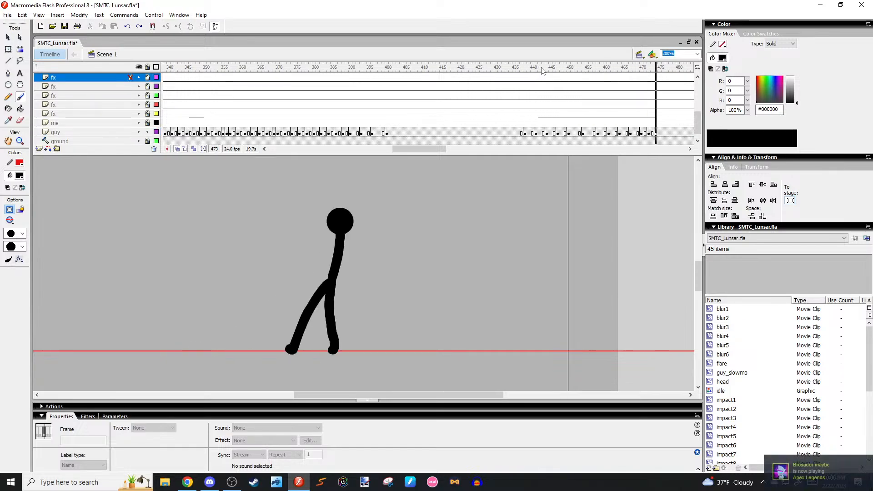
left_click(573, 69)
key("period")
key("period")
key("period")
key("period")
key("period")
key("period")
key("period")
key("period")
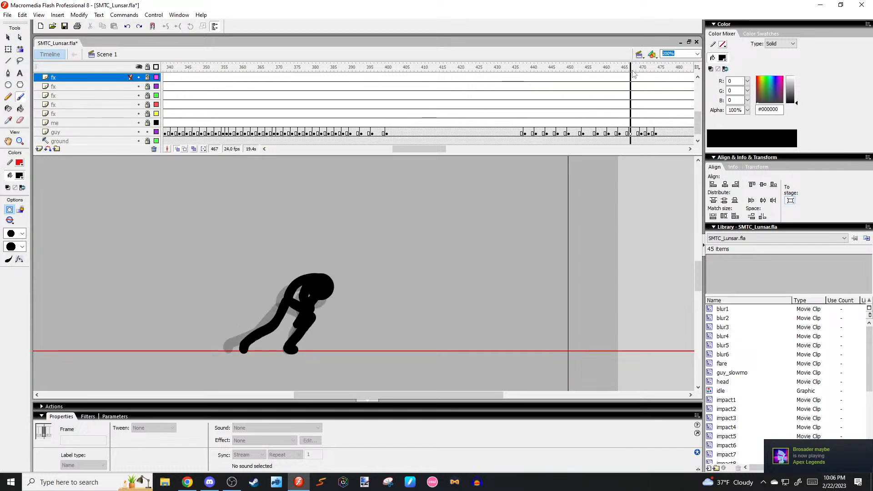
key("period")
key("period")
key("period")
key("period")
key("period")
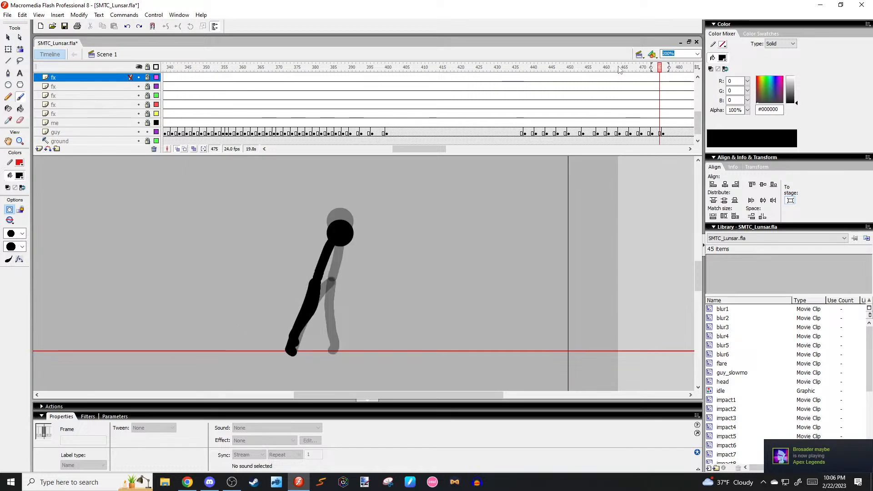
left_click_drag(427, 151, 545, 127)
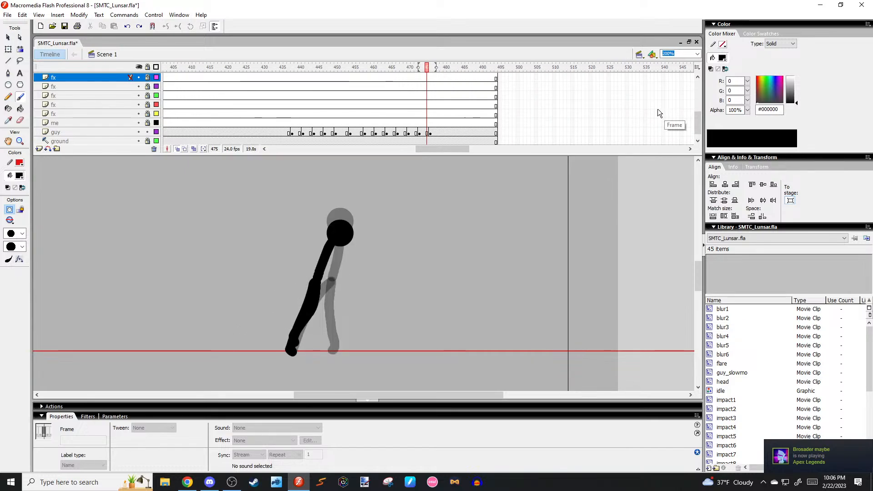
left_click_drag(632, 5, 621, 334)
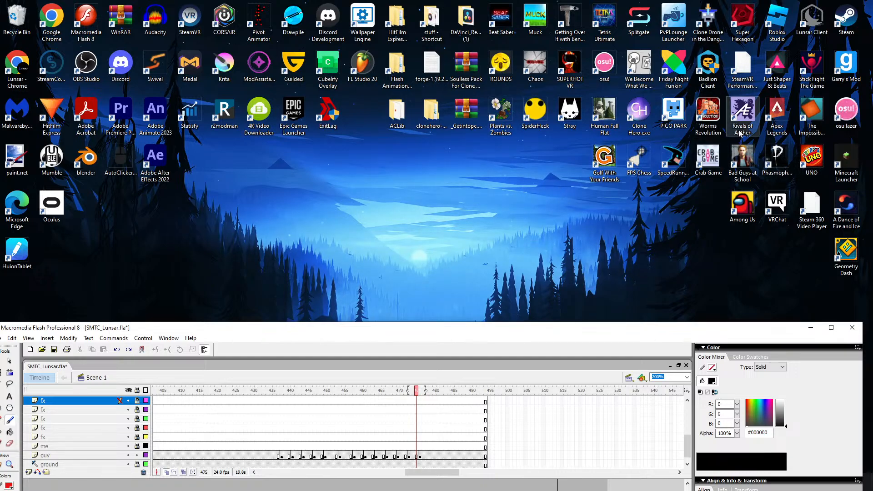
left_click(598, 237)
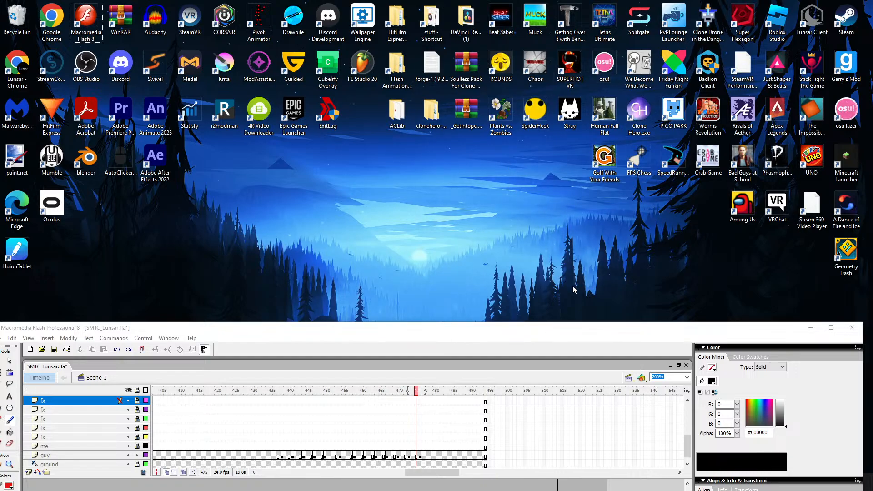
left_click(574, 330)
left_click_drag(568, 317, 565, 9)
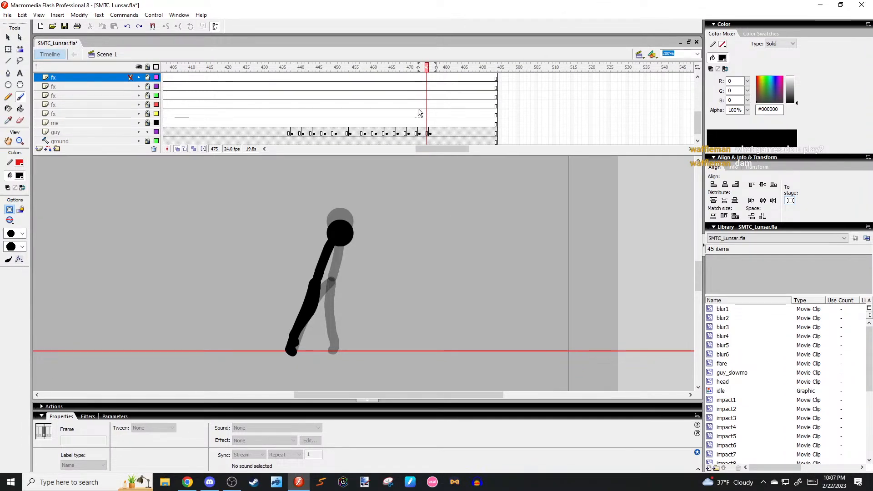
Step and scrub through the rising poses from about frame 464 to frame 478.
left_click(389, 82)
key("period")
key("period")
key("period")
key("period")
key("period")
key("period")
left_click_drag(390, 82, 437, 116)
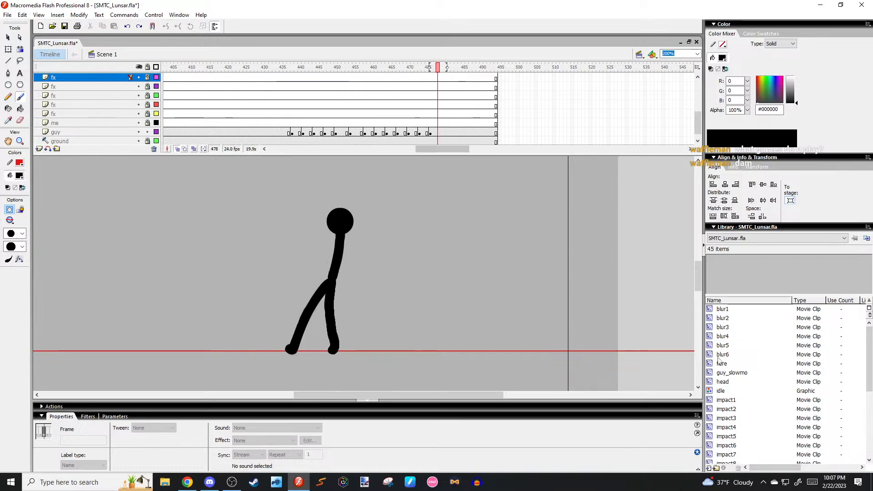
Insert a blank keyframe at frame 485 on the guy layer and place the idle graphic on the ground line, just ahead of the previous pose.
left_click(721, 391)
key("period")
key("period")
key("period")
key("period")
left_click(462, 132)
key("F7")
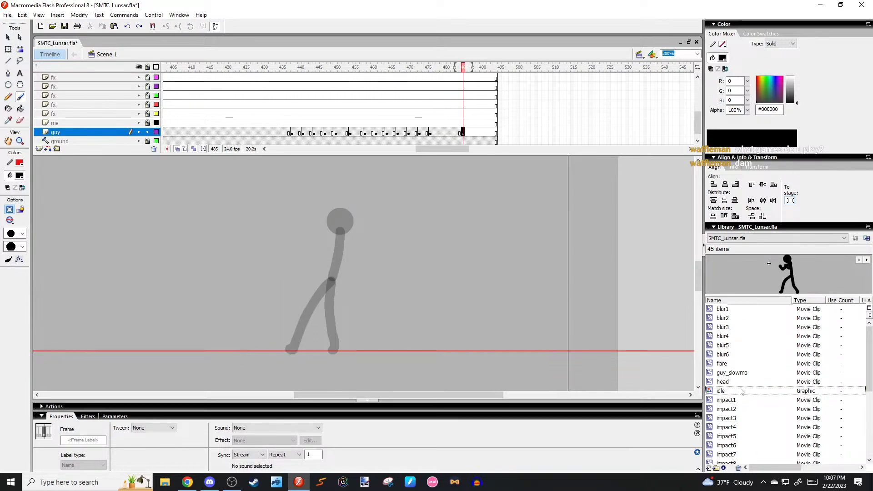
left_click_drag(767, 271, 356, 278)
key("v")
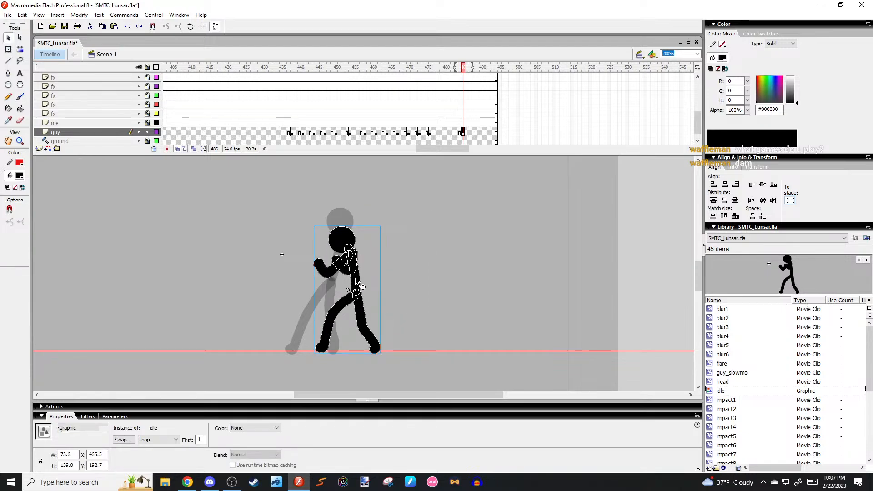
Insert a blank keyframe at frame 479 on the guy layer, between the last drawn pose and the idle graphic.
key("comma")
key("comma")
key("comma")
key("comma")
key("comma")
key("comma")
left_click(434, 133)
key("period")
key("period")
key("F7")
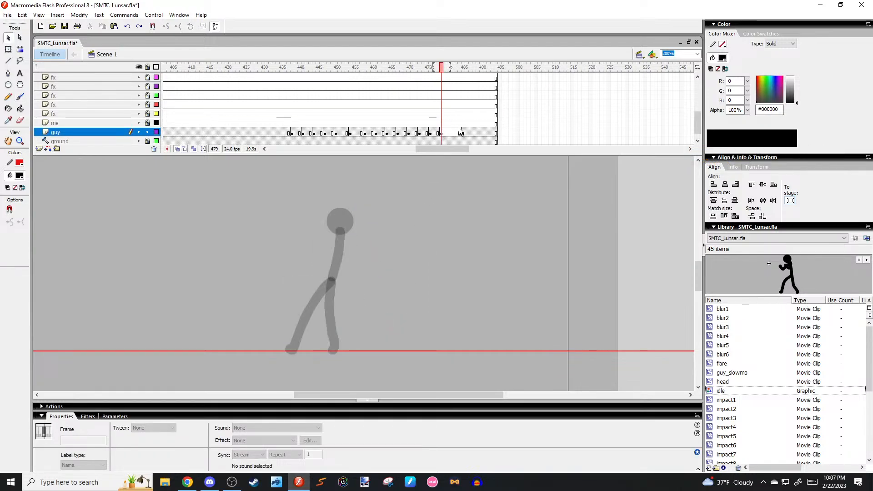
key("period")
key("comma")
Build the frame 479 pose with a head, a torso about 19 by 58 px, a front leg about 19 by 89 px and a bent rear leg.
key("b")
mouse_move(352, 215)
left_mouse_down()
mouse_move(361, 224)
mouse_move(353, 285)
mouse_move(351, 277)
left_mouse_up()
left_click(441, 134)
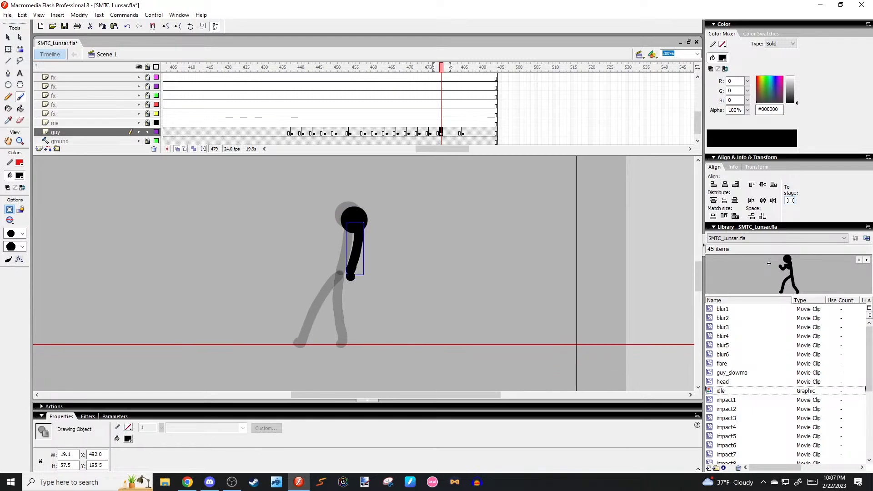
mouse_move(346, 337)
left_mouse_down()
mouse_move(342, 344)
mouse_move(357, 337)
left_mouse_up()
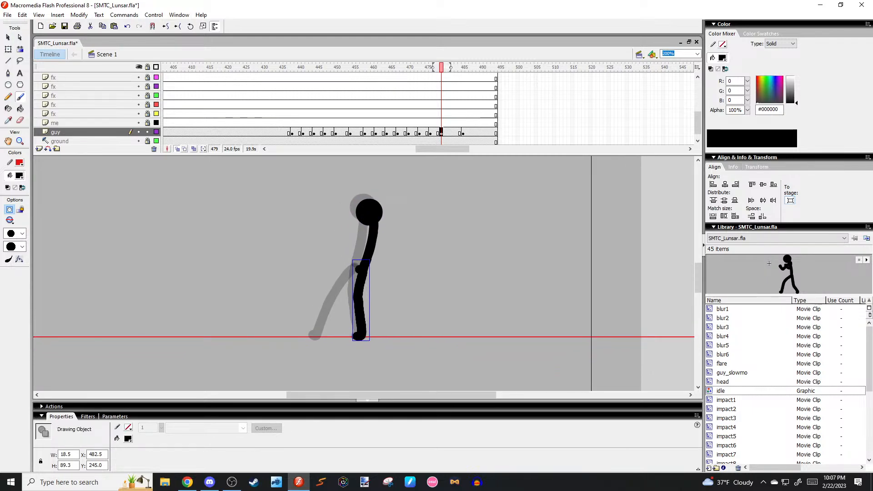
left_click_drag(358, 268, 337, 300)
left_click_drag(359, 264, 320, 337)
Compare the frame 479 pose with its neighbours, then insert a blank keyframe at frame 482 and paste the head into it.
key("comma")
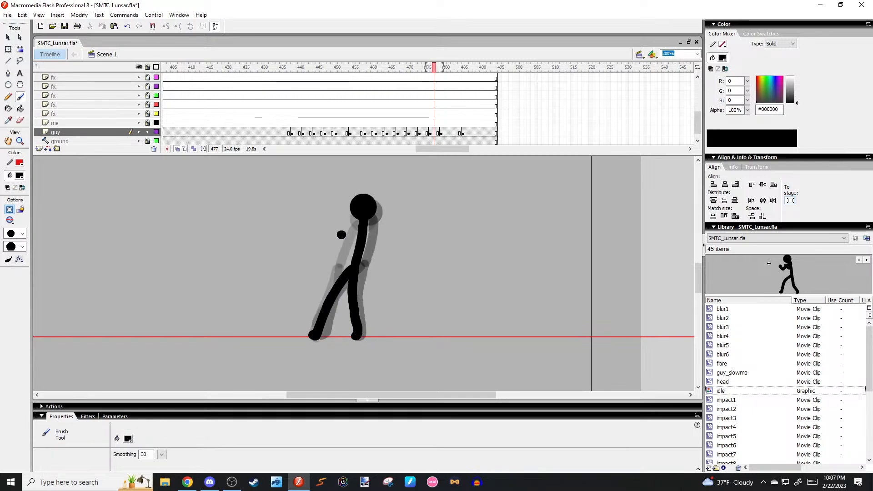
key("comma")
key("period")
key("period")
key("period")
key("period")
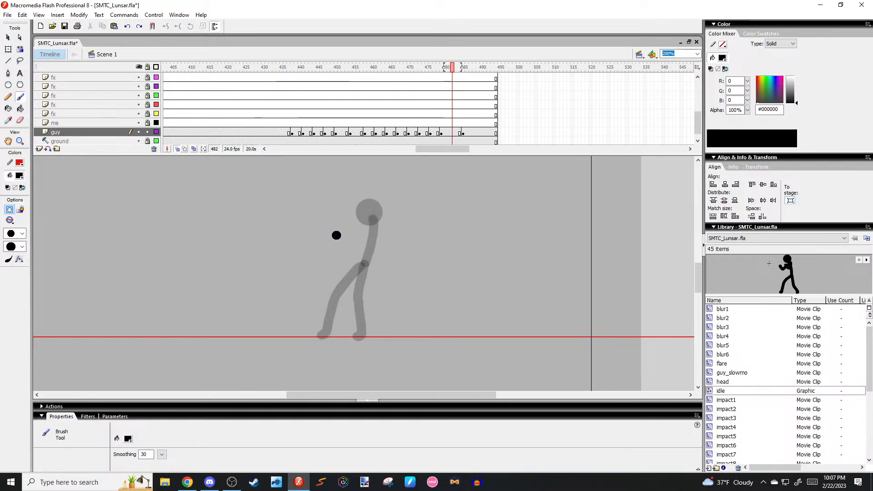
left_click_drag(335, 235, 345, 241)
key("period")
key("period")
key("ctrl+v")
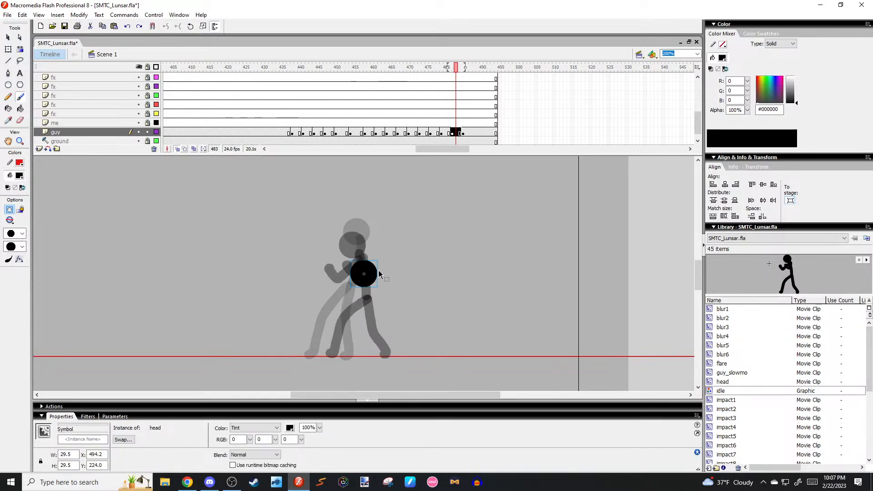
Paint the torso and legs on the frame 482 pose, the front leg about 29 by 85 px and the rear leg about 44 by 81 px.
mouse_move(362, 277)
left_mouse_down()
mouse_move(367, 233)
mouse_move(349, 314)
left_mouse_up()
scroll(361, 291, "down", 2)
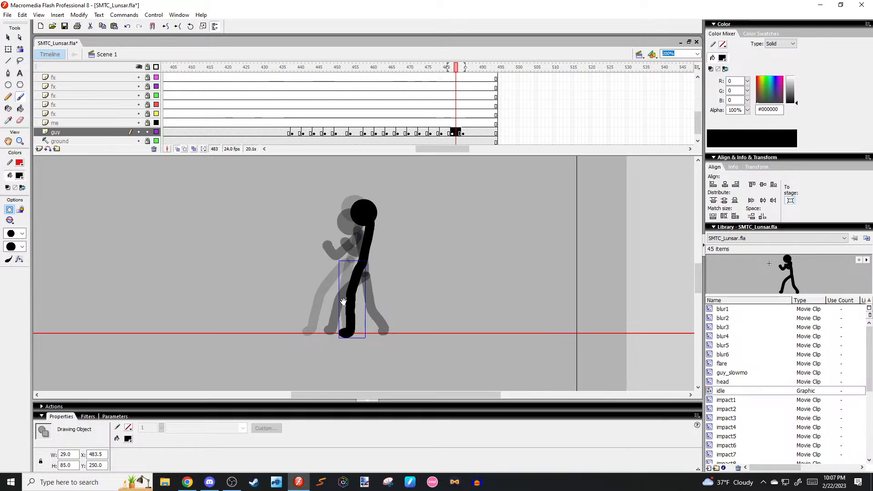
left_click_drag(356, 277, 360, 273)
key("ctrl+z")
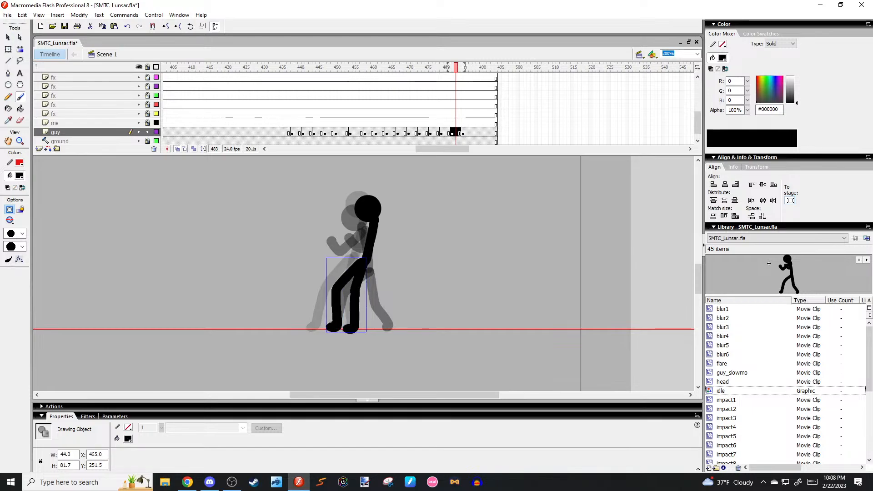
key("ctrl+z")
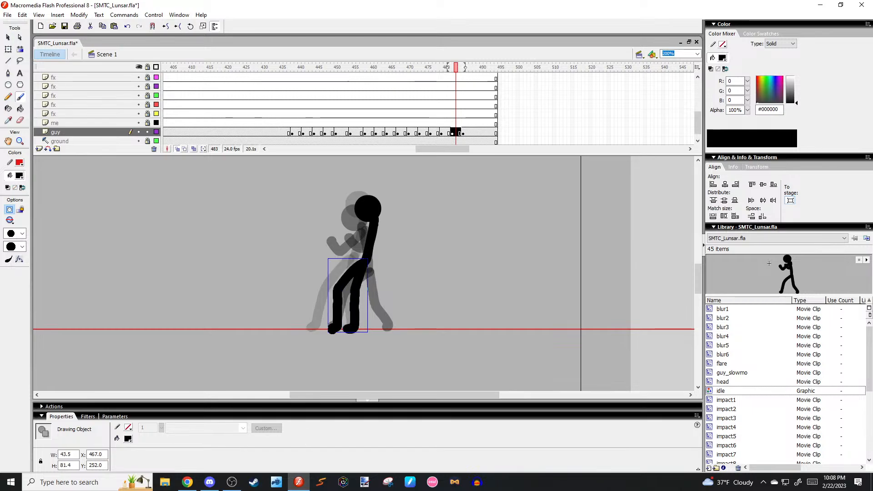
key(".")
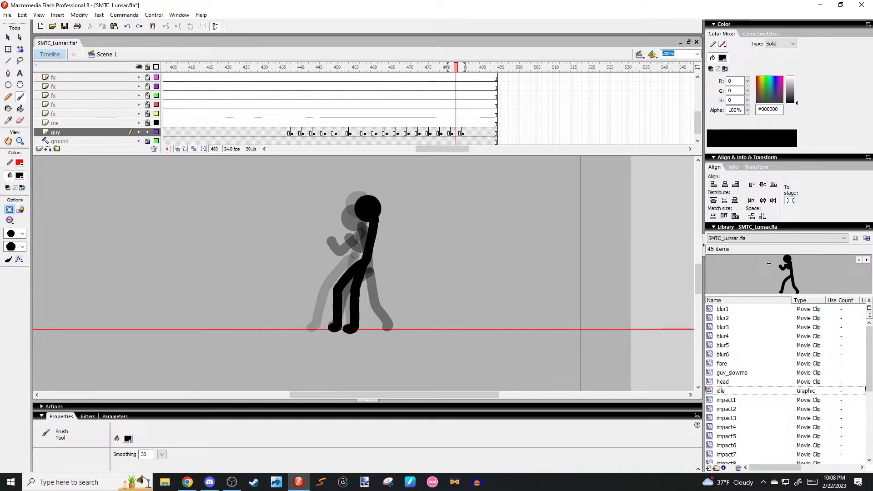
Insert a blank keyframe at frame 485 on the guy layer and place the pasted head at about X 491, Y 186.
left_click(470, 133)
left_click(463, 133)
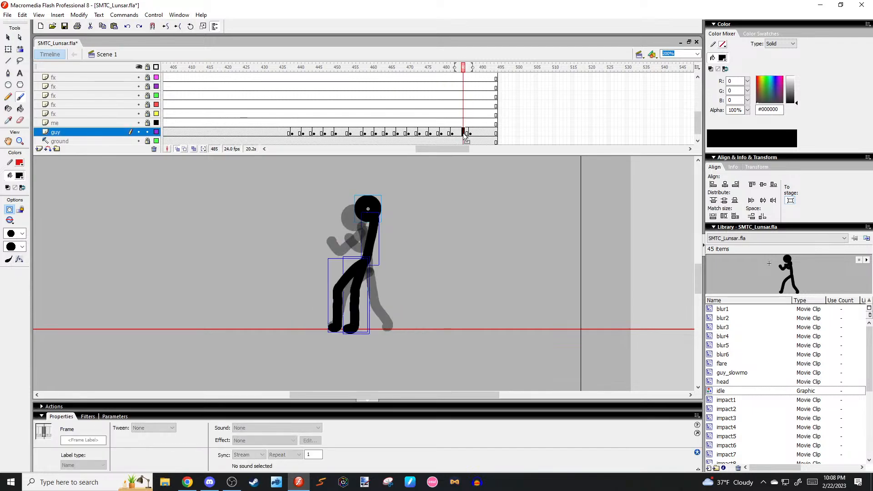
key("F7")
key(".")
left_click_drag(363, 222, 358, 236)
key("ctrl+v")
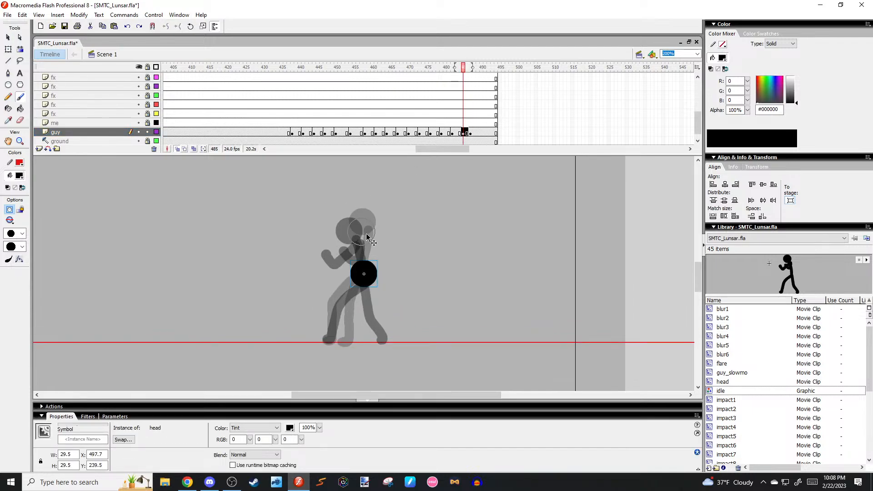
left_click_drag(369, 282, 361, 235)
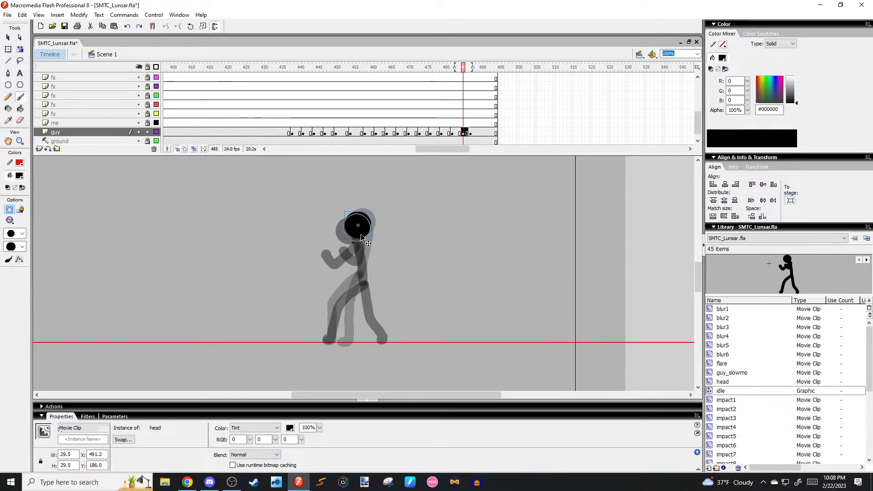
key(".")
key(".")
key(".")
key(".")
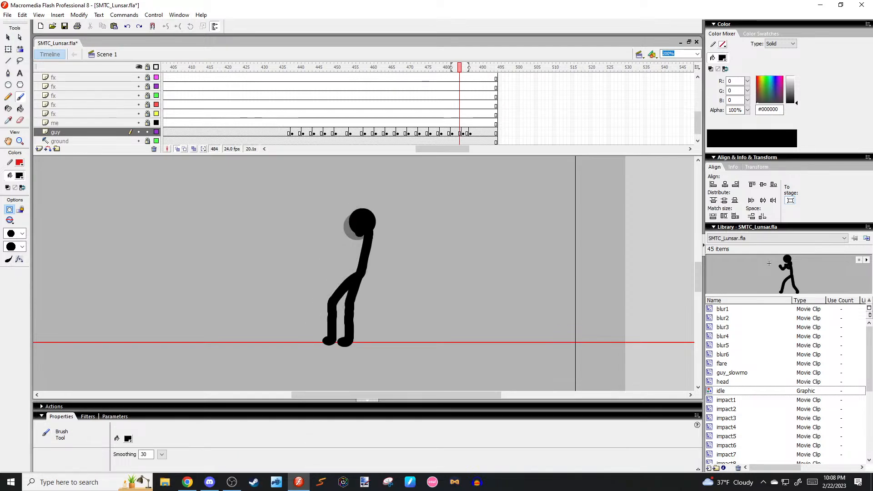
Paint the frame 485 pose's torso about 13 by 60 px, a front leg about 46 by 77 px and a rear leg.
left_click_drag(366, 234, 363, 274)
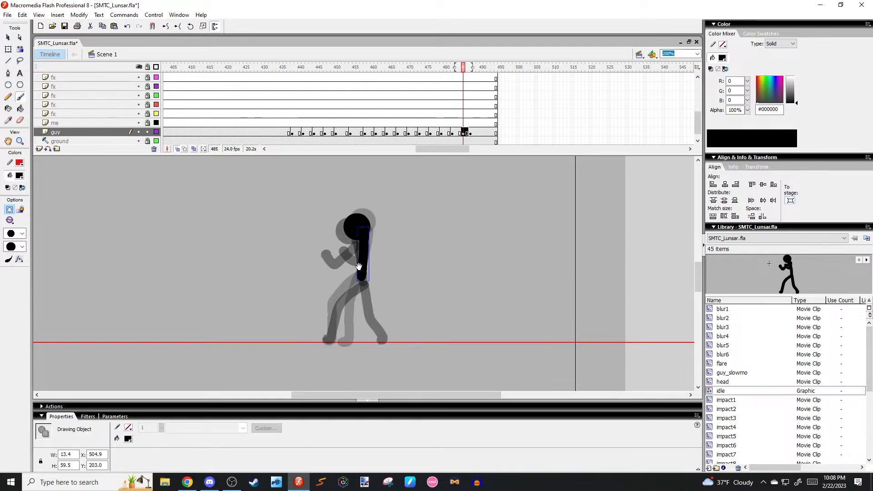
scroll(362, 273, "down", 1)
key("ctrl+z")
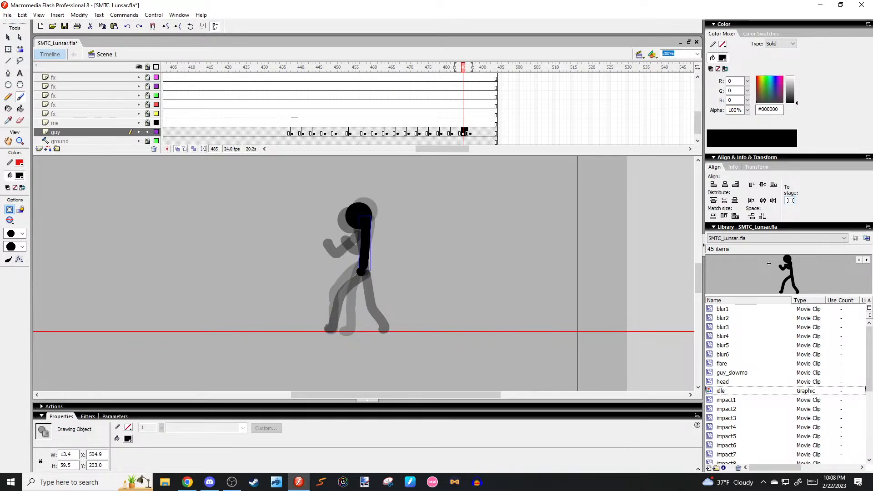
key("ctrl+y")
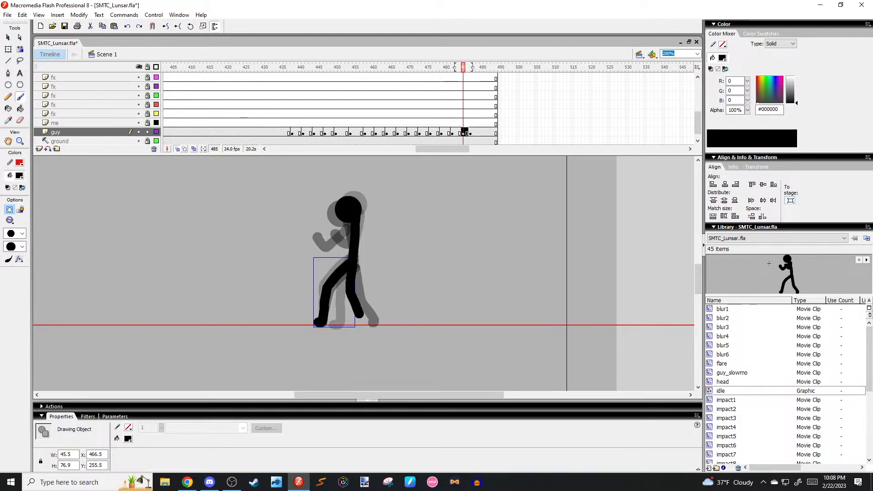
left_click_drag(360, 323, 360, 324)
Compare the frame 485 pose with its neighbouring frames and play the motion from frame 470 to check its flow.
key("comma")
key("comma")
key("comma")
key("comma")
key("period")
key("period")
key("period")
key("period")
key("period")
key("period")
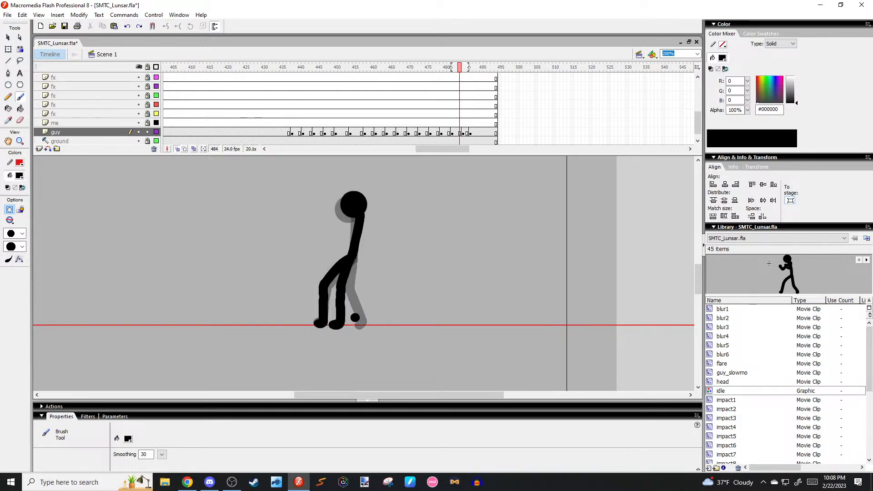
key("period")
key("comma")
key("comma")
key("comma")
key("comma")
key("comma")
key("comma")
key("comma")
left_click(409, 70)
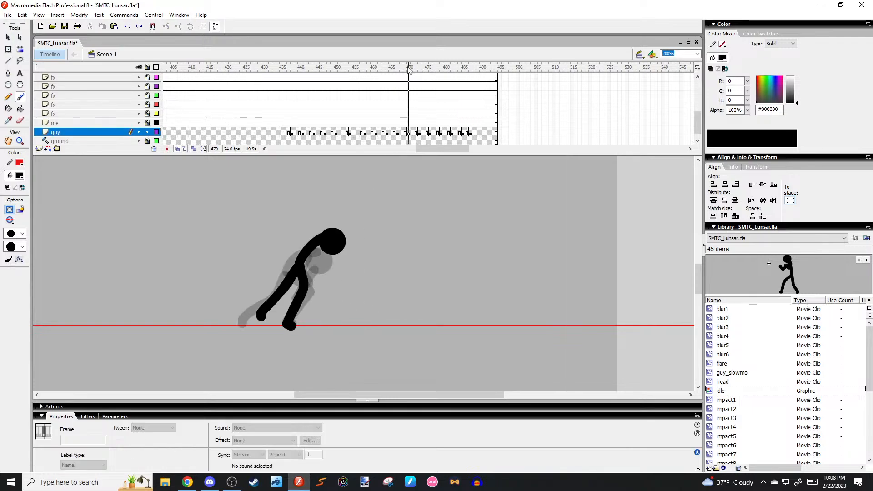
key("Return")
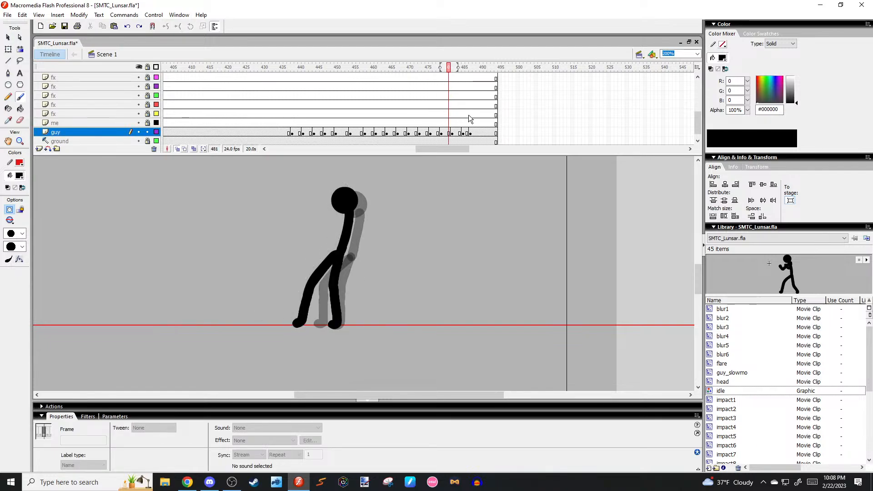
Insert a blank keyframe at frame 487 on the guy layer, before the idle graphic, and paste the head into it.
left_click(471, 133)
left_click(474, 134)
left_click(472, 133)
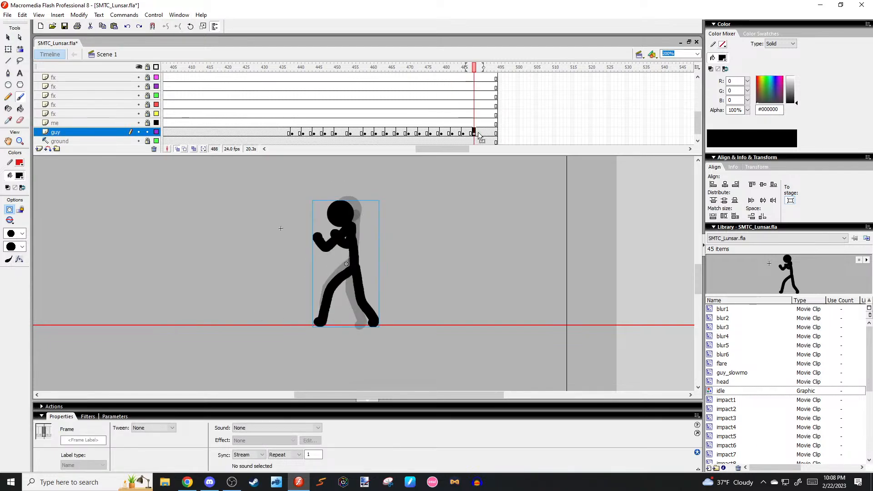
left_click(474, 133)
key("Return")
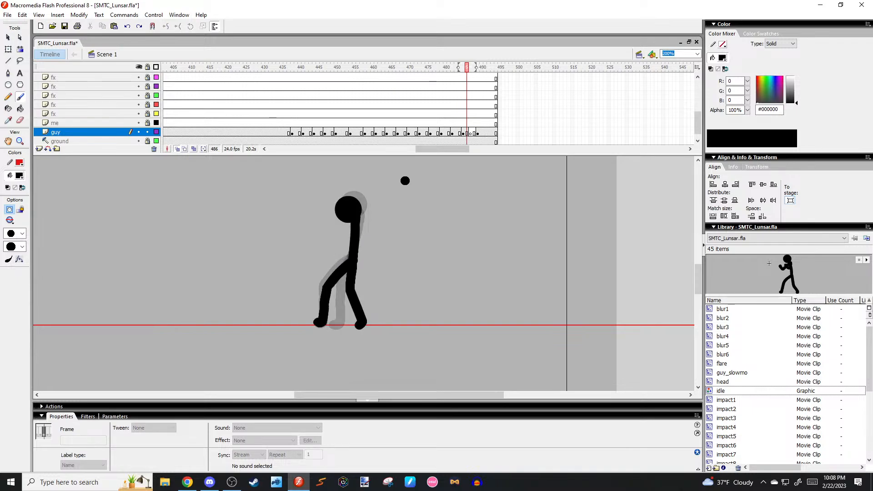
left_click(338, 225)
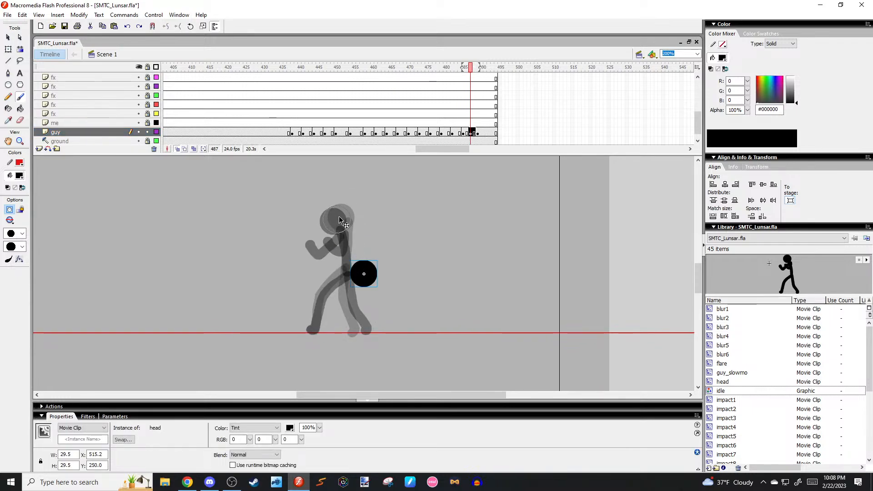
Paint the frame 487 pose's torso about 13 by 58 px, a front leg about 50 by 75 px and a rear leg.
mouse_move(340, 220)
left_mouse_down()
mouse_move(351, 264)
mouse_move(337, 276)
left_mouse_up()
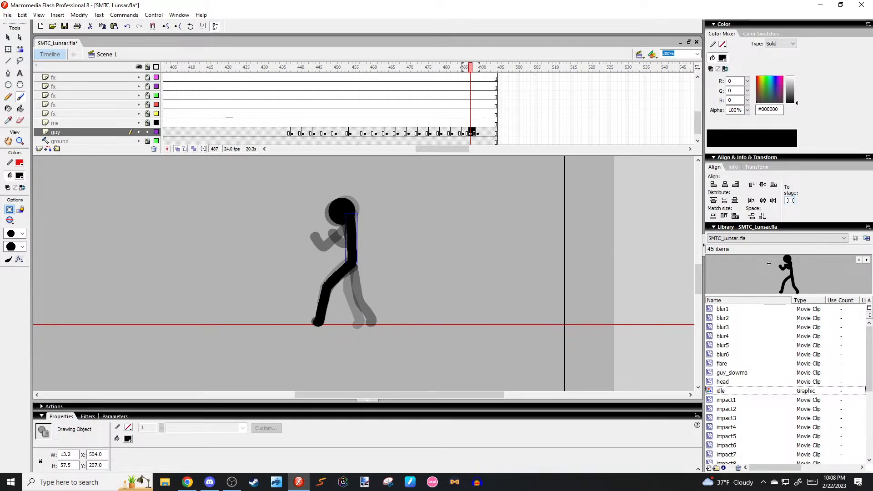
left_click_drag(319, 322, 317, 321)
left_click_drag(339, 302, 326, 299)
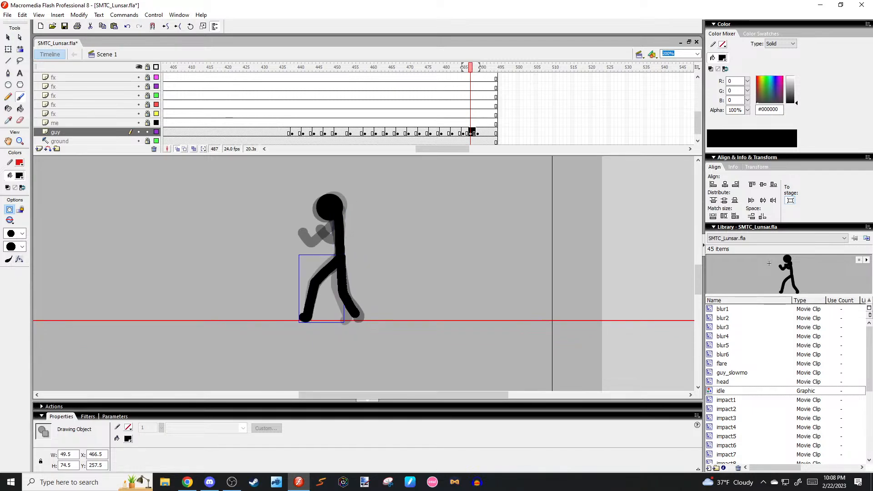
key("ctrl+z")
left_click_drag(348, 299, 354, 311)
key("ctrl+z")
left_click_drag(340, 262, 358, 318)
key("q")
left_click_drag(369, 251, 370, 252)
Step back through the last poses and play the stand-up motion into the idle stance to check its timing.
key("comma")
key("comma")
key("comma")
key("comma")
key("comma")
key("comma")
key("comma")
key("comma")
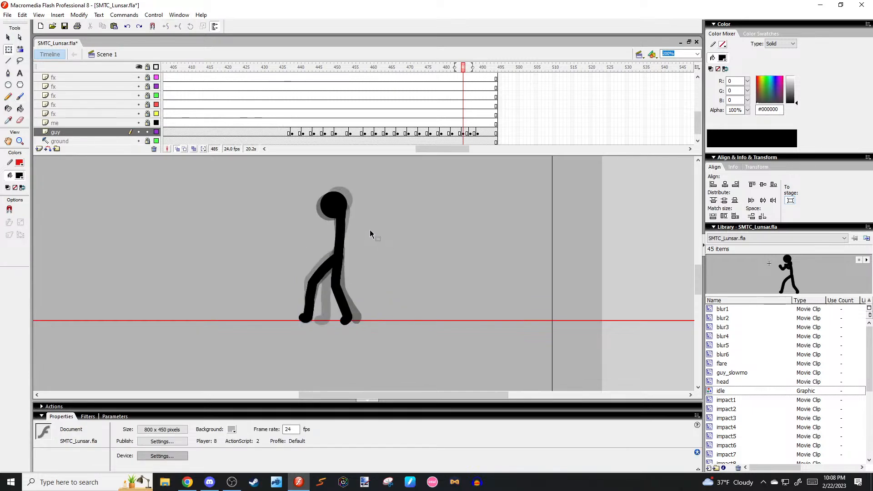
key("Return")
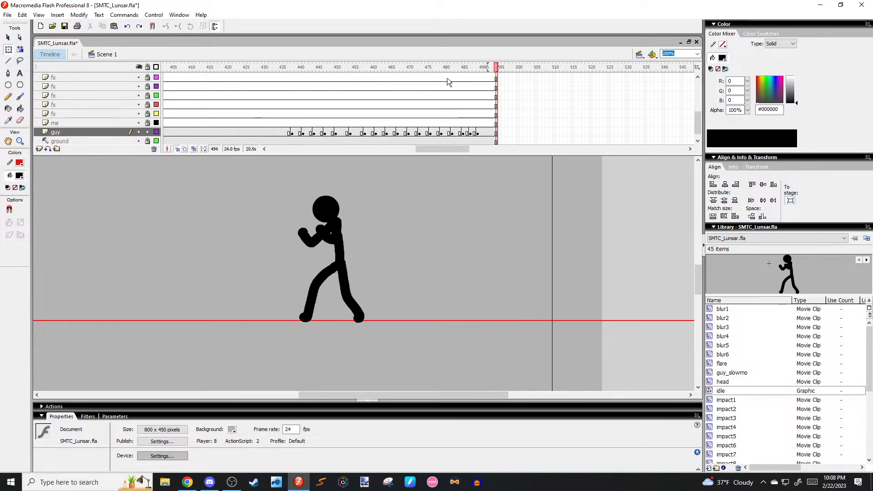
left_click_drag(456, 67, 328, 68)
Extend the animation by 23 frames so the idle stance holds until frame 517.
key("F5")
key("F5")
key("F5")
key("F5")
key("F5")
key("F5")
key("F5")
key("F5")
key("F5")
key("F5")
key("F5")
key("F5")
key("F5")
key("F5")
key("F5")
key("F5")
key("F5")
key("F5")
key("F5")
key("F5")
key("F5")
key("F5")
key("F5")
Replay the stand-up motion, then step from frame 459 to frame 473 to find the poses that need arms.
key("Return")
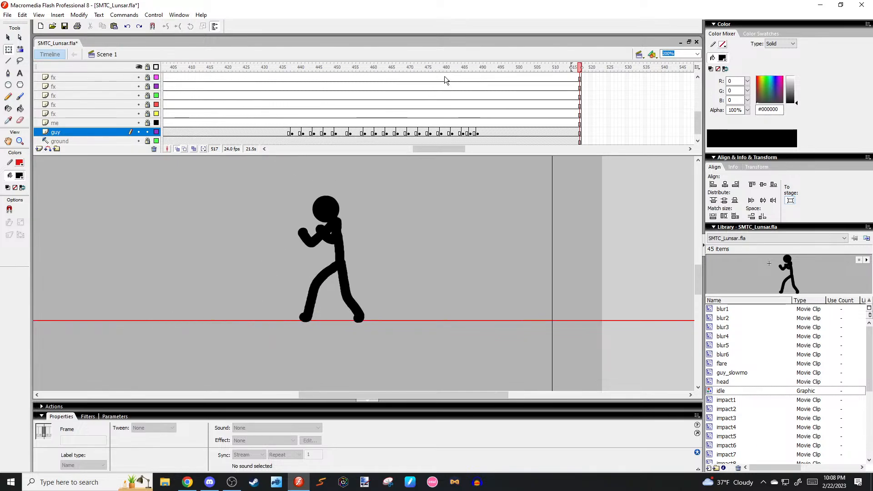
key("Return")
mouse_move(428, 70)
left_mouse_down()
mouse_move(406, 71)
mouse_move(438, 70)
mouse_move(419, 87)
mouse_move(372, 96)
left_mouse_up()
key("b")
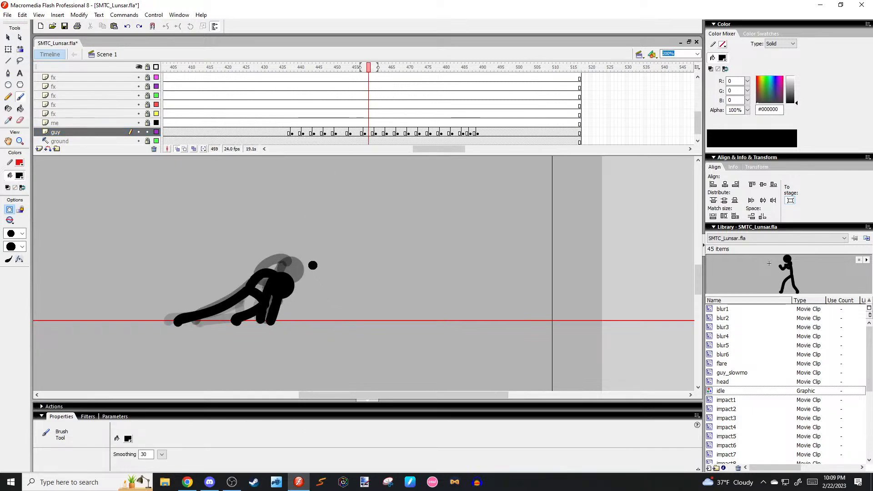
key("period")
key("period")
key("period")
key("period")
key("period")
key("period")
key("period")
key("period")
key("period")
key("period")
key("period")
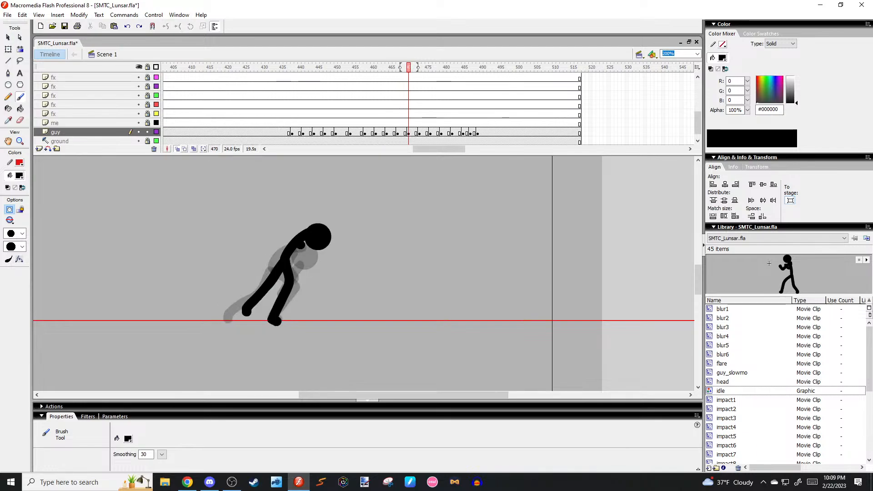
key("period")
key("period")
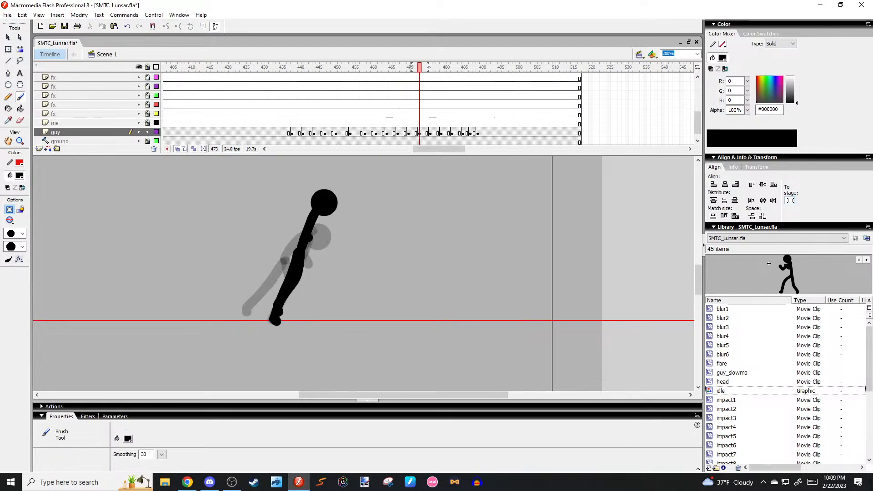
Paint an upper arm about 14 by 28 px on the frame 473 pose, replacing the first stroke.
left_click_drag(313, 229, 294, 266)
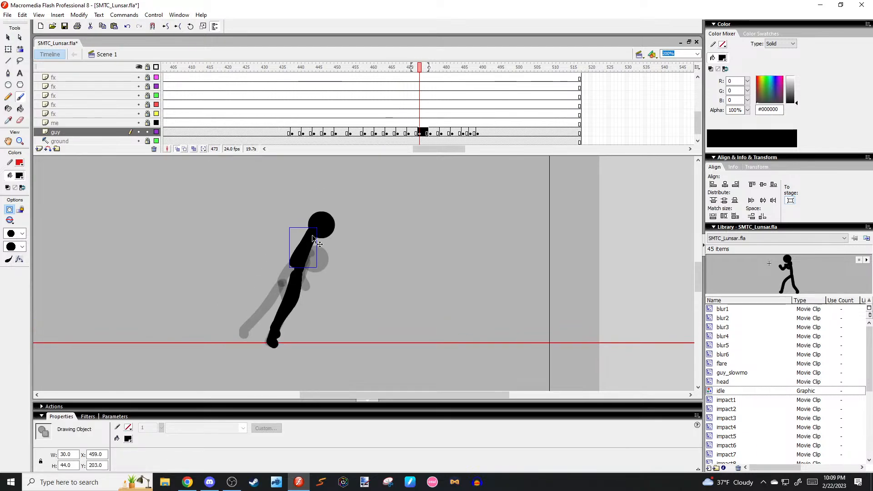
key("ctrl+z")
left_click_drag(314, 229, 309, 273)
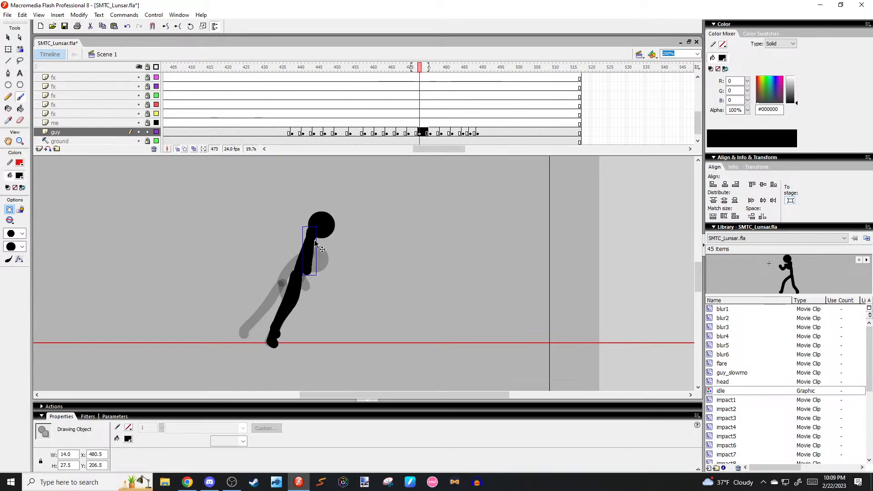
Try several arm strokes from the shoulder on the frame 476 pose, undoing the ones that do not fit.
key("period")
key("period")
key("period")
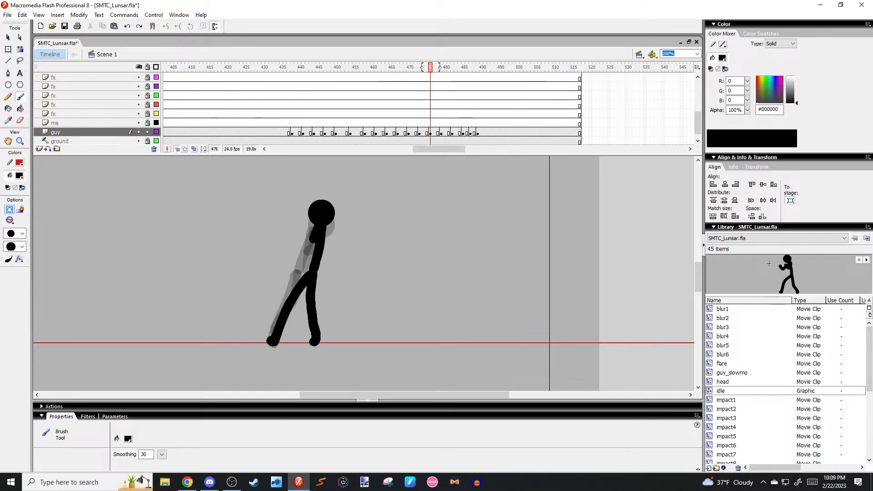
left_click_drag(320, 224, 298, 267)
key("ctrl+z")
left_click_drag(319, 226, 295, 263)
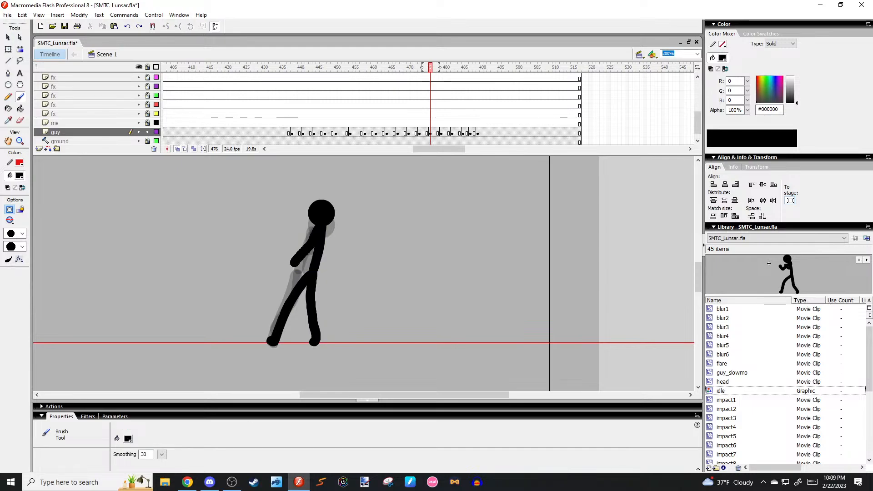
key("ctrl+z")
mouse_move(321, 228)
left_mouse_down()
mouse_move(298, 268)
mouse_move(329, 242)
mouse_move(312, 237)
mouse_move(322, 245)
mouse_move(301, 255)
mouse_move(313, 250)
left_mouse_up()
key("ctrl+z")
Paint the arms on the frame 479 and 482 poses, with a front arm about 40 by 28 px on frame 482.
key("period")
key("period")
key("period")
key("period")
key("period")
key("period")
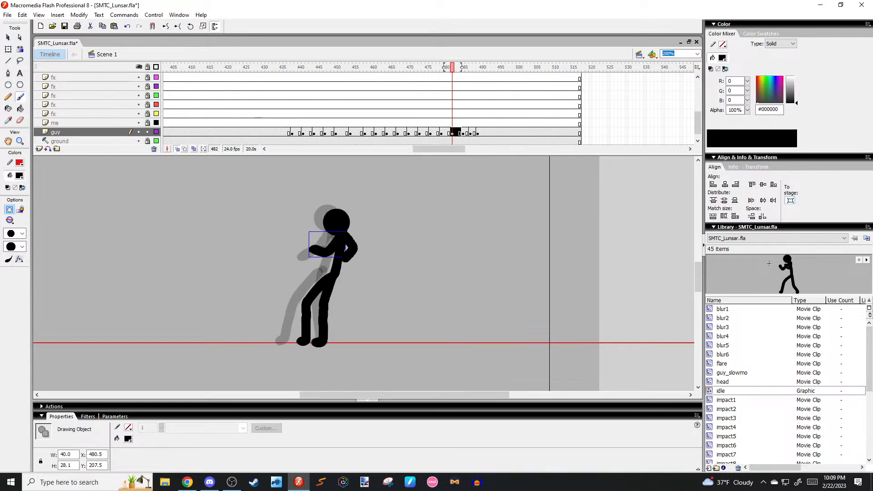
Paint a bent front arm reaching forward on the frame 485 pose.
key("period")
key("period")
key("period")
key("period")
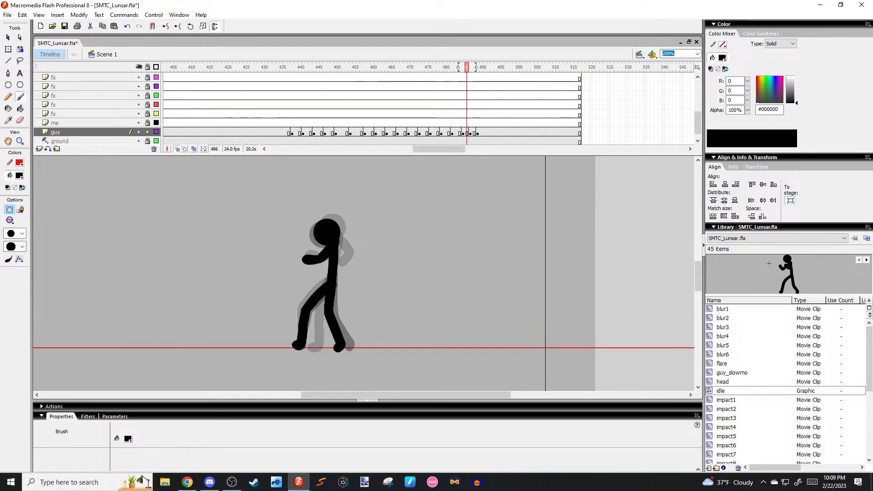
Paint a raised front arm on the frame 487 pose, checking it against frame 485 and the idle stance.
key("period")
mouse_move(328, 252)
left_mouse_down()
mouse_move(320, 255)
mouse_move(328, 252)
left_mouse_up()
key("ctrl+z")
key("comma")
key("period")
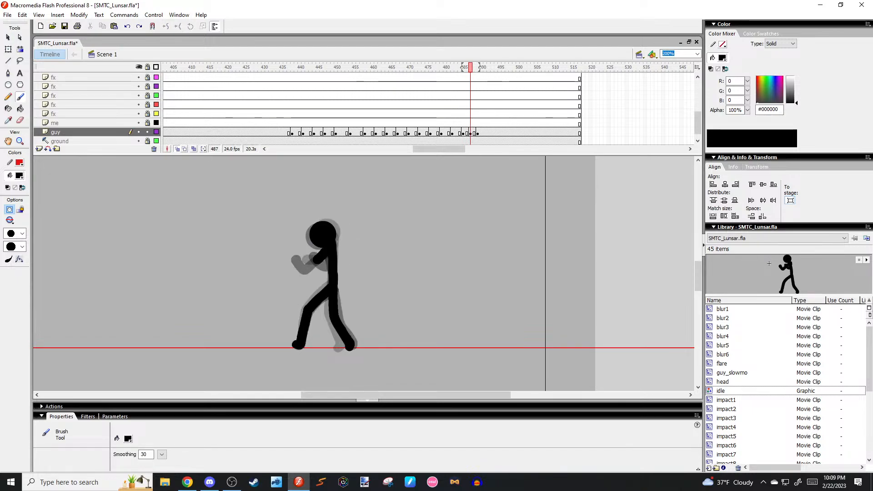
key("comma")
key("period")
key("period")
key("comma")
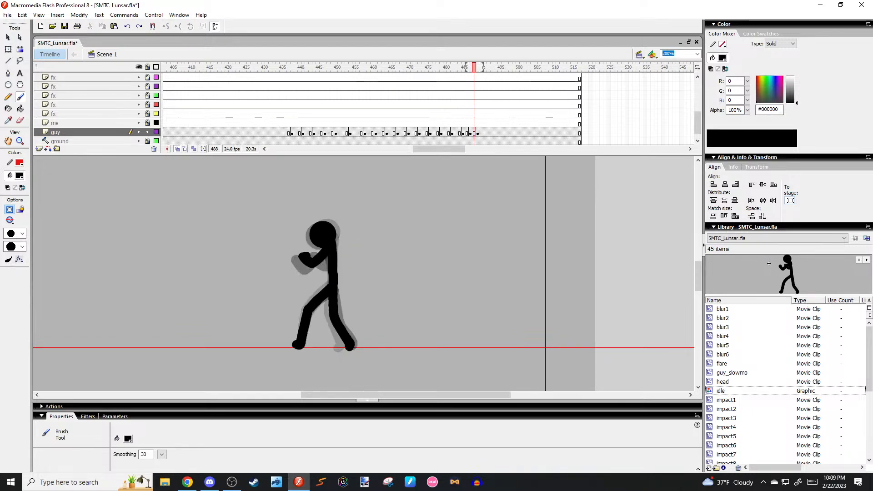
key("comma")
key("period")
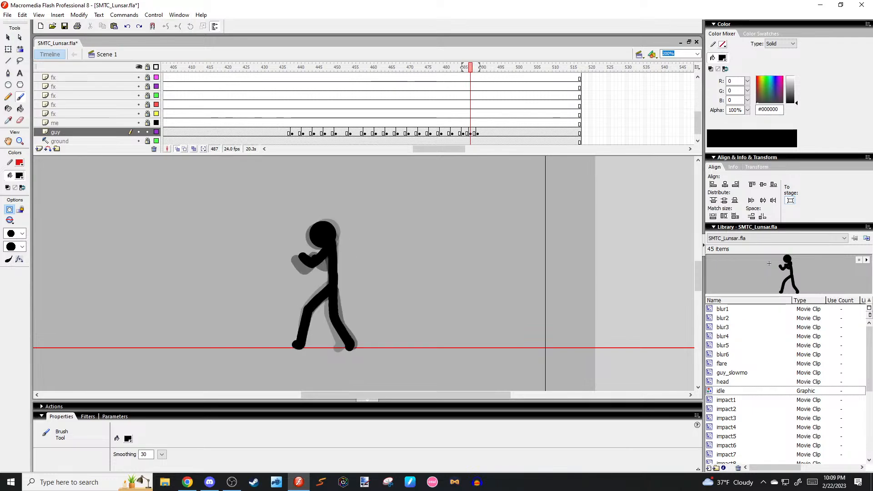
Rework the front forearm on the frame 485 pose and compare the arm positions between frames 479 and 487.
key("comma")
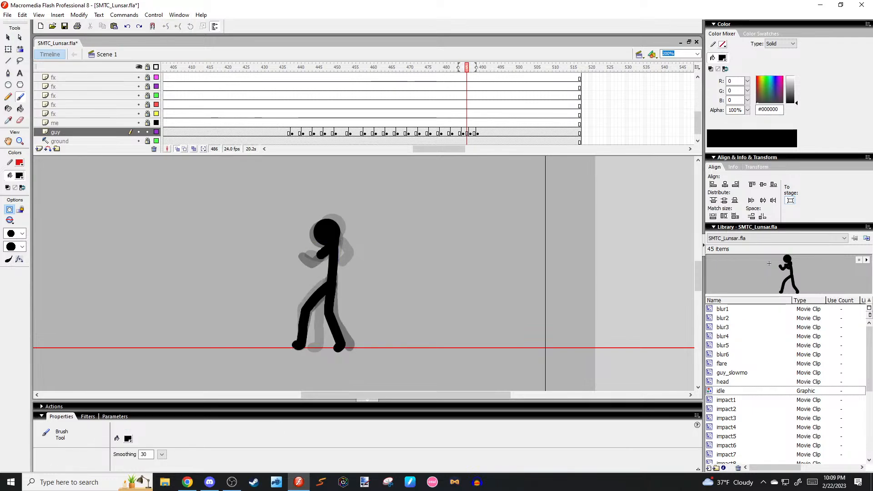
key("comma")
key("comma")
key("comma")
key("comma")
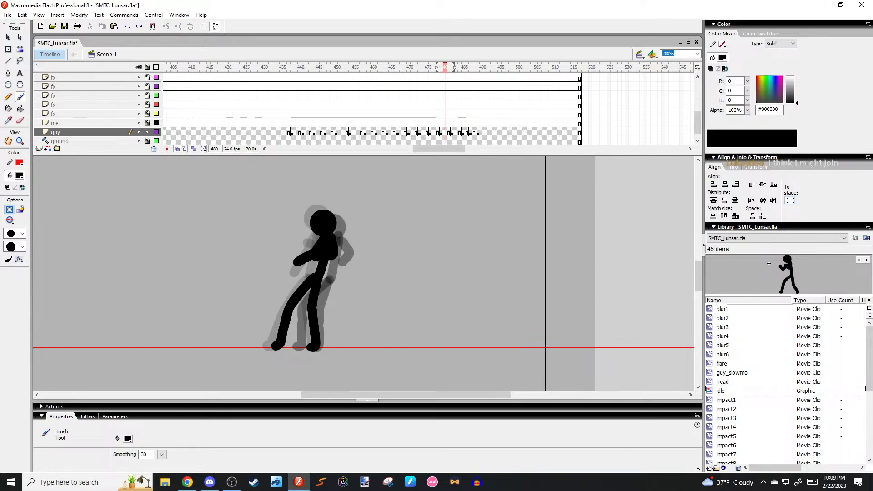
key("period")
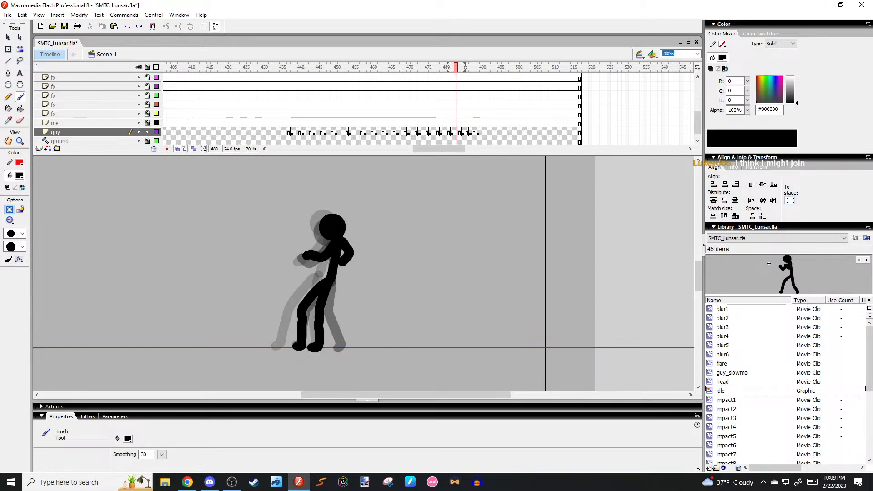
key("period")
key("period")
key("period")
key("period")
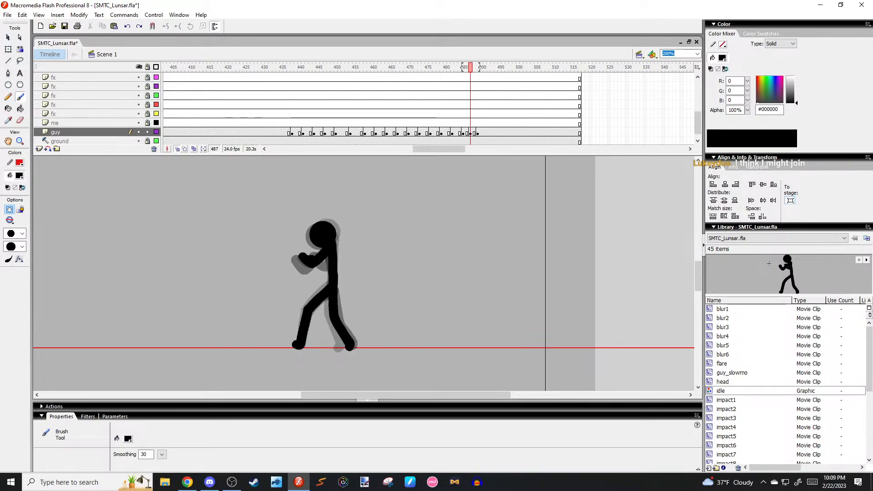
Delete the front arm on the frame 487 pose and repaint it with a lower elbow and hand.
left_click(310, 261, "ctrl")
key("Delete")
left_click_drag(332, 246, 320, 258)
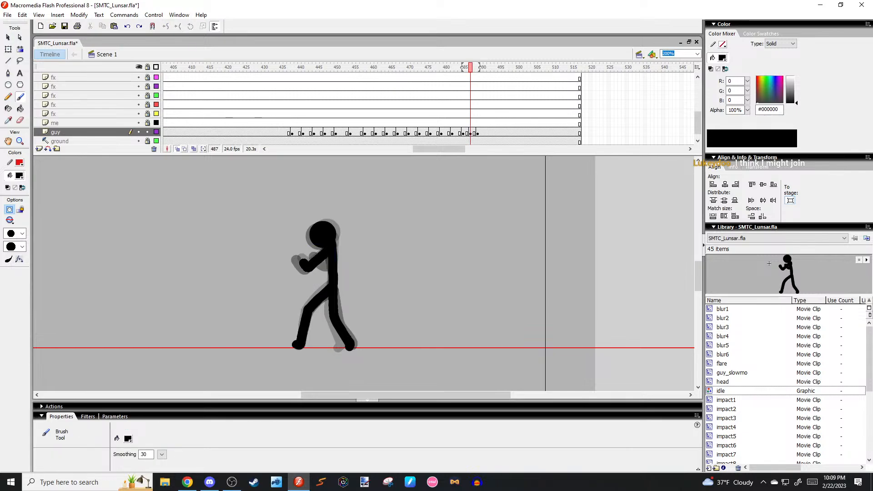
Delete and repaint the front forearm on the frame 487 pose with a raised hand, and adjust the front upper arm.
left_click(314, 257, "ctrl")
key("Delete")
left_click(313, 263, "ctrl")
key("Delete")
mouse_move(307, 266)
left_mouse_down()
mouse_move(300, 248)
mouse_move(300, 257)
left_mouse_up()
left_click(302, 260, "ctrl")
key("Delete")
key("q")
left_click(319, 263)
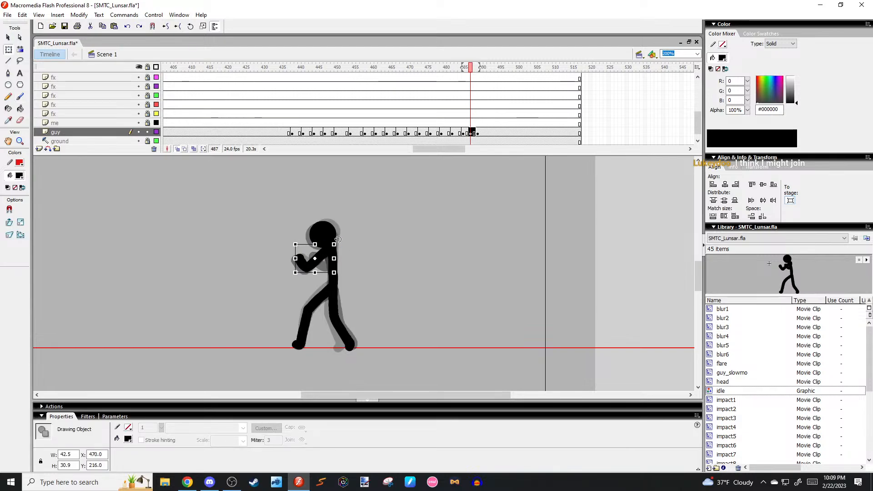
left_click_drag(338, 239, 347, 236)
left_click(347, 235)
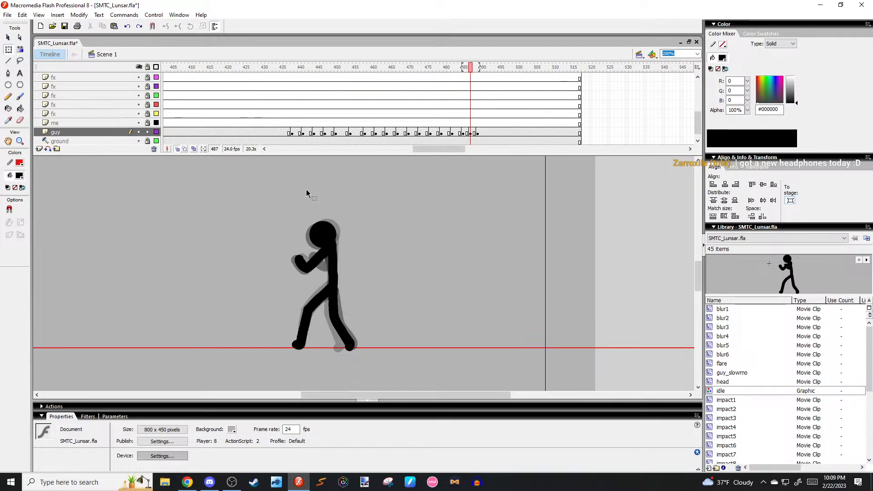
Compare the arm positions frame by frame across the poses between frames 482 and 487.
key("comma")
key("comma")
key("period")
key("period")
key("comma")
key("comma")
key("comma")
key("comma")
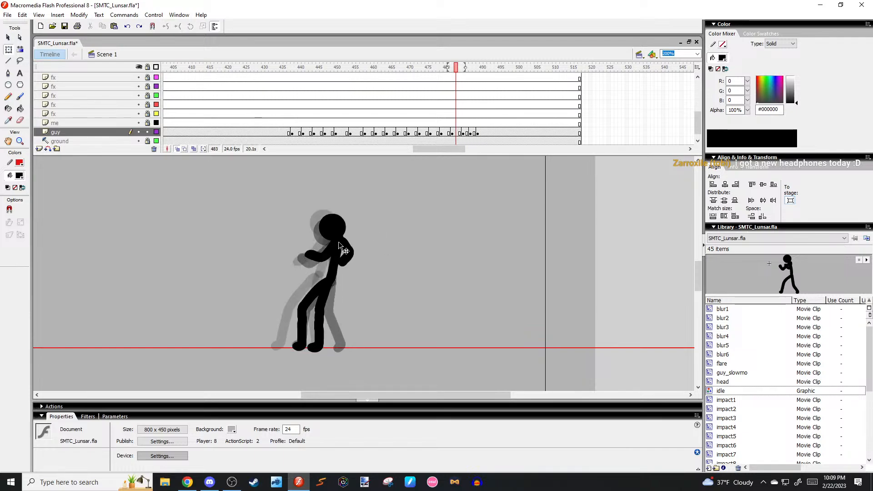
key("comma")
key("comma")
key("period")
key("period")
key("period")
key("period")
Paint a bent rear arm behind the torso on the frame 485 pose and check it against neighbouring frames.
key("b")
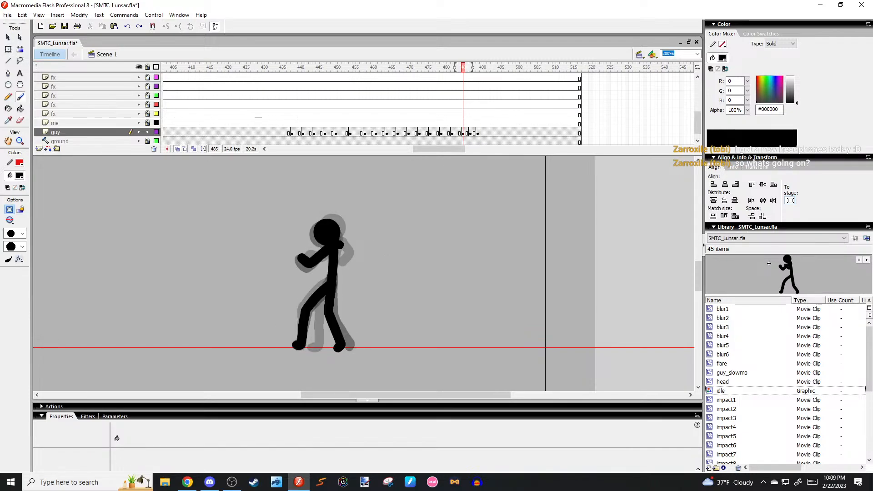
mouse_move(337, 247)
left_mouse_down()
mouse_move(344, 255)
mouse_move(329, 265)
mouse_move(344, 258)
mouse_move(328, 266)
left_mouse_up()
key("ctrl+z")
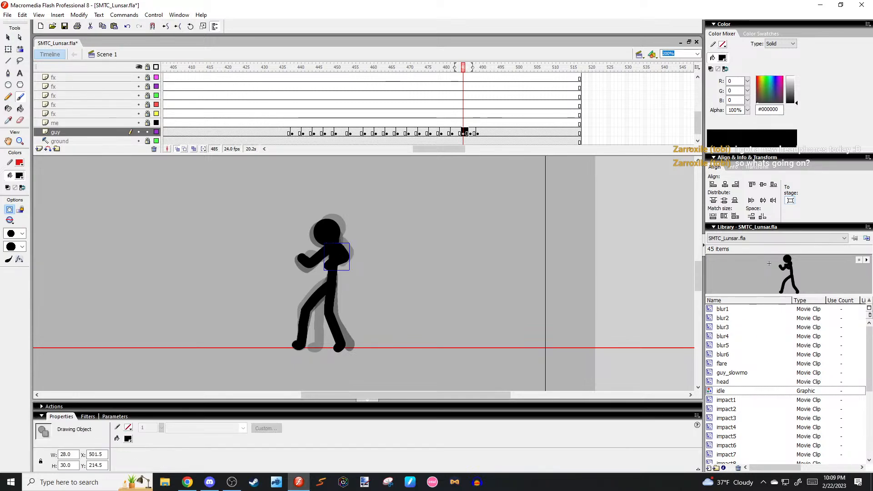
key("comma")
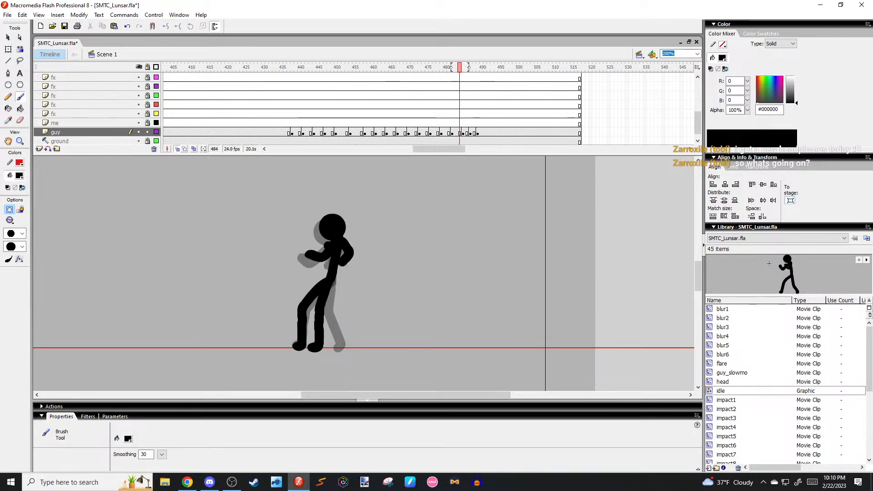
key("period")
key("period")
key("period")
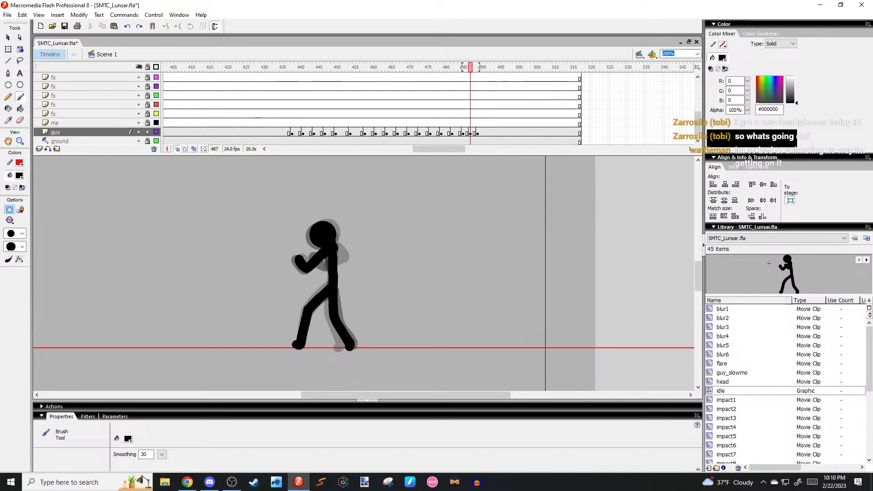
Paint a bent rear arm tucked in front of the chest on the frame 487 pose.
left_click_drag(334, 248, 317, 256)
key("ctrl+z")
key("ctrl+z")
key("ctrl+z")
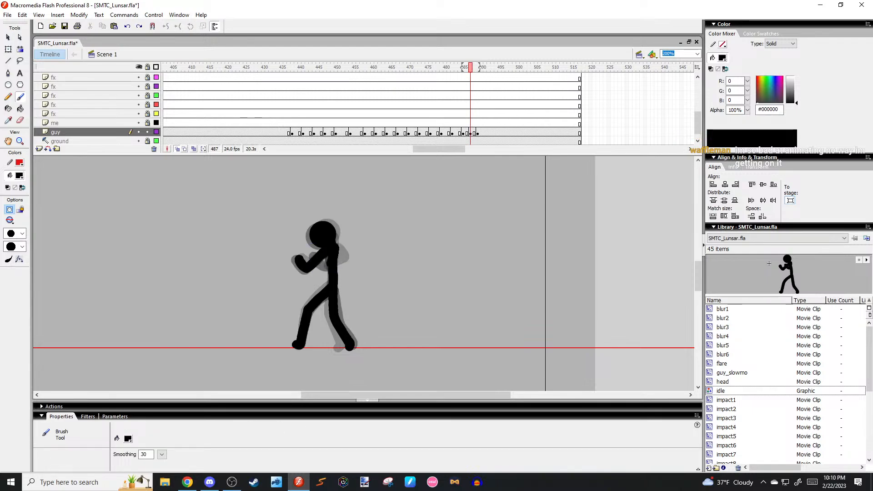
key("ctrl+y")
key("q")
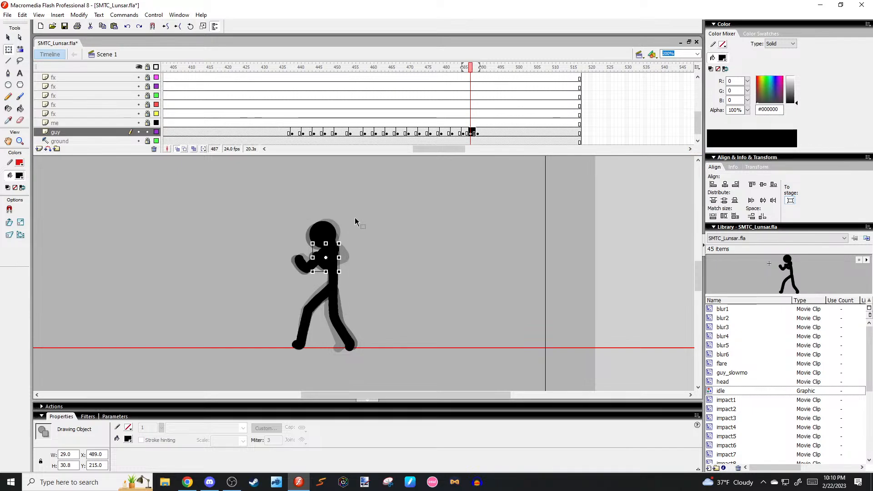
left_click(394, 210)
Check the final poses around frame 488 and adjust the rear arm on the frame 485 pose.
key("period")
key("period")
key("comma")
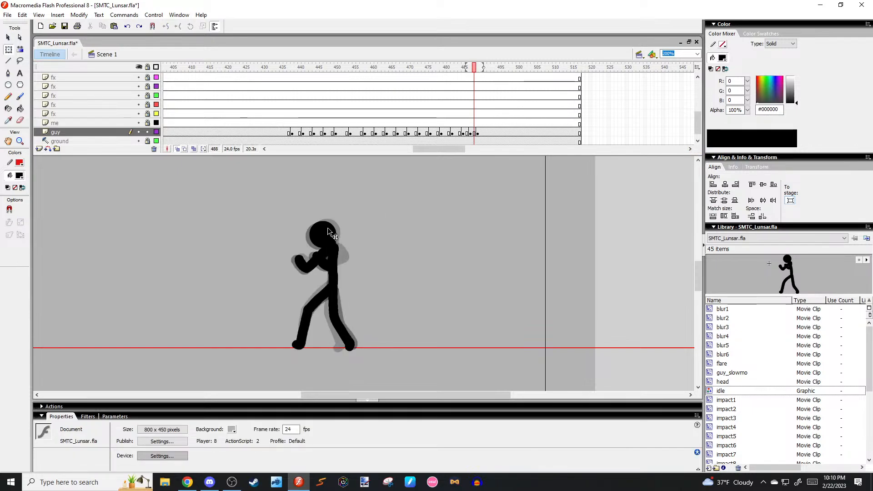
key("comma")
key("comma")
key("comma")
key("comma")
left_click(346, 253)
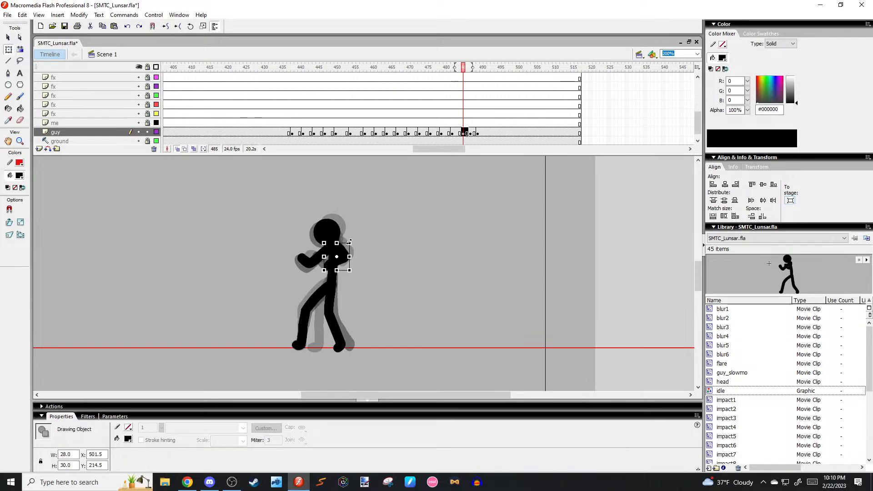
left_click(365, 232)
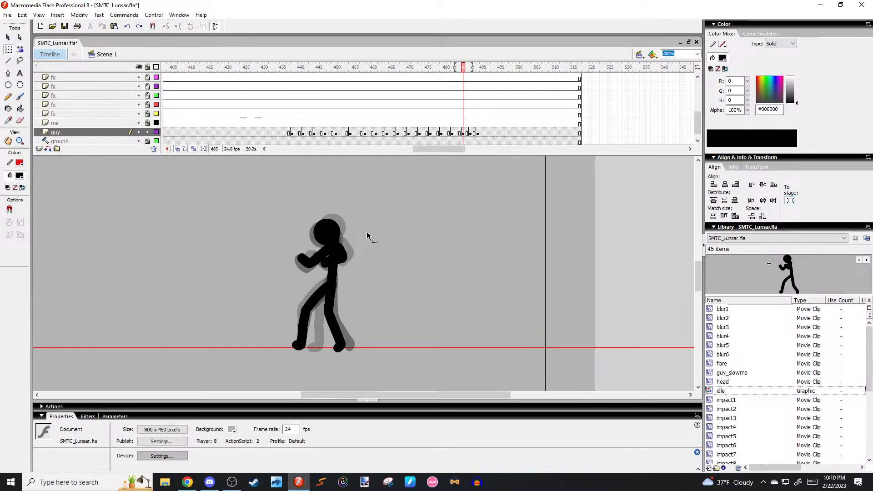
Adjust the rear arm on the frame 482 pose and compare it with the poses up to frame 486.
key("comma")
key("comma")
key("comma")
left_click(348, 247)
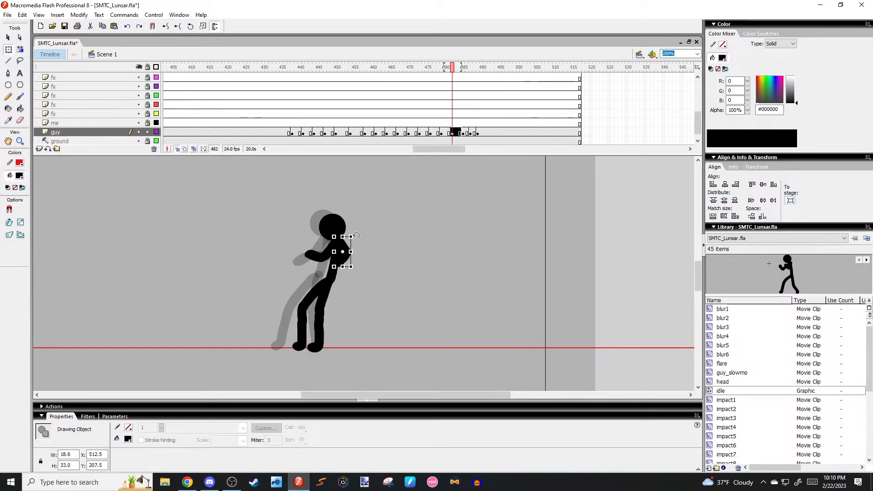
left_click(354, 233)
left_click(347, 252)
left_click(356, 233)
key("period")
key("period")
key("period")
key("period")
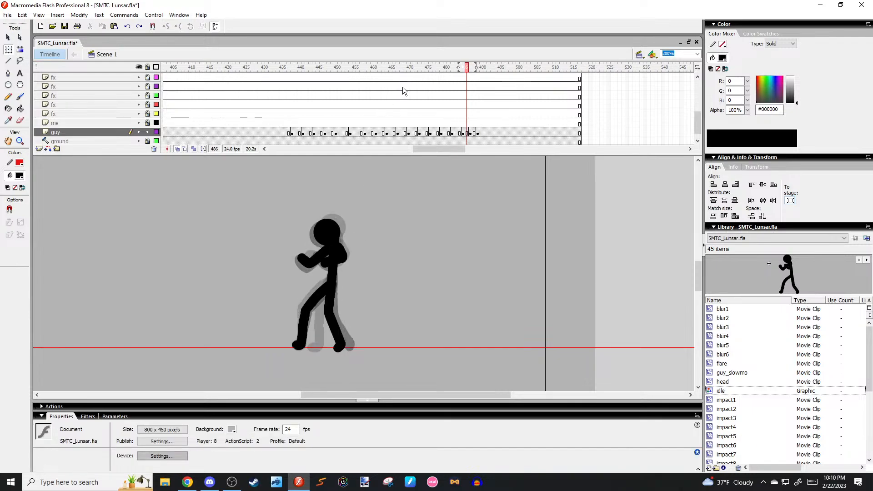
Repaint the rear arm on the frame 485 pose closer to the torso, checking it against the neighbouring frames.
key("comma")
key("comma")
key("period")
key("period")
key("period")
key("comma")
key("b")
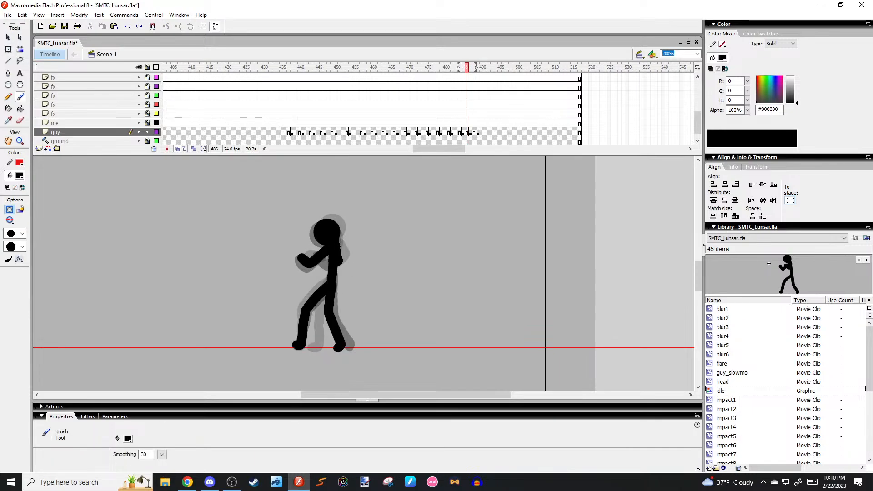
key("comma")
key("period")
key("period")
key("period")
key("period")
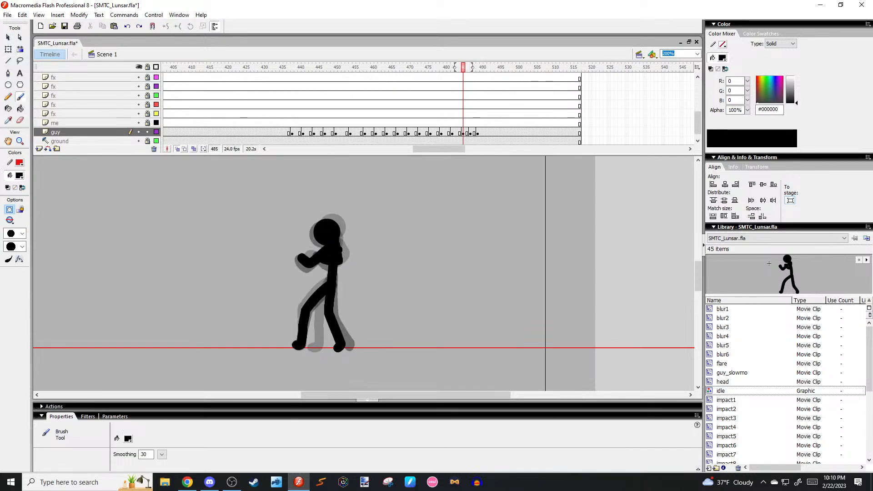
Play back the get-up sequence from around frame 440 and examine the poses up to the idle stance.
left_click(427, 69)
key("Return")
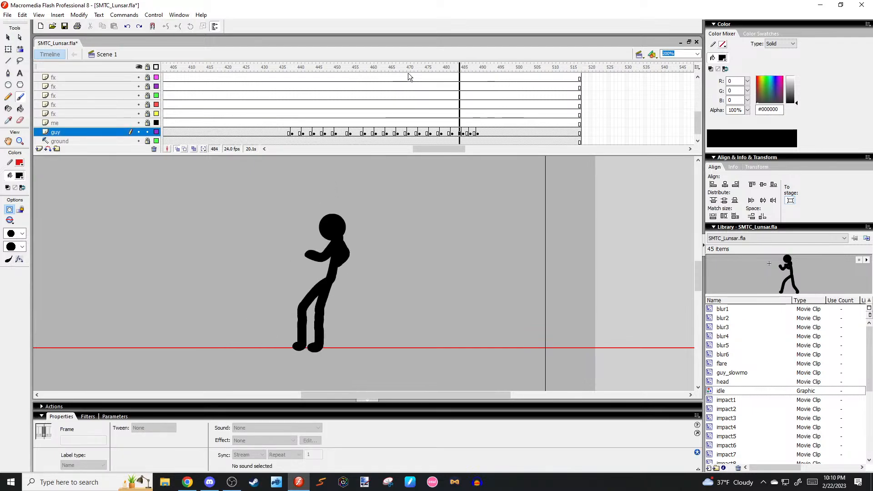
left_click_drag(423, 69, 445, 71)
key("comma")
key("comma")
key("comma")
key("comma")
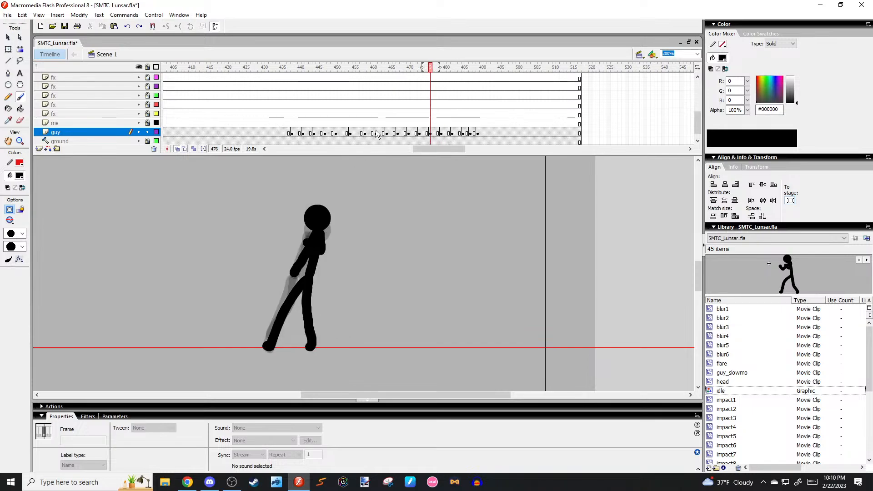
key("Return")
left_click(301, 67)
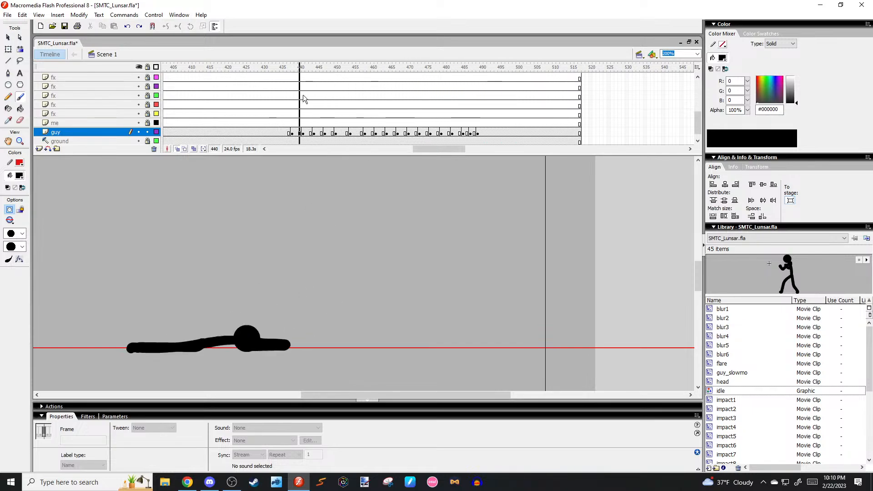
key("Return")
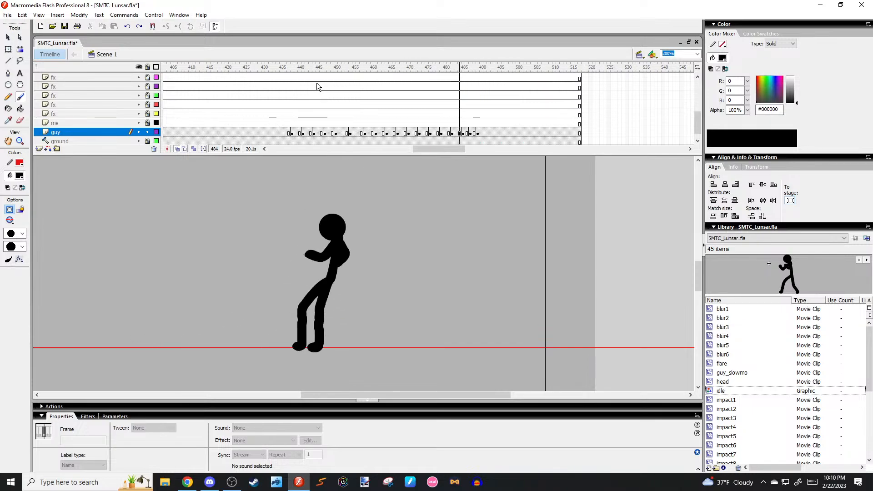
left_click_drag(400, 68, 441, 69)
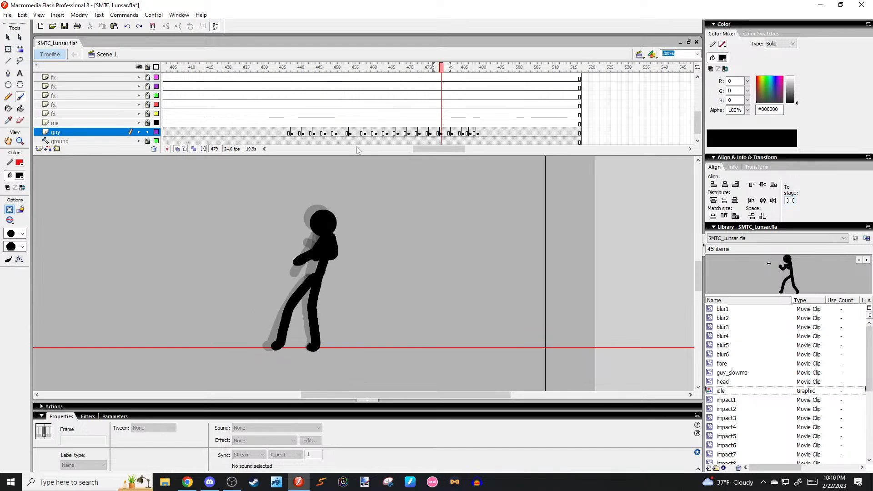
Play the earlier tumbling sequence from around frame 287 to review the motion.
left_click_drag(432, 149, 370, 145)
left_click_drag(377, 68, 460, 52)
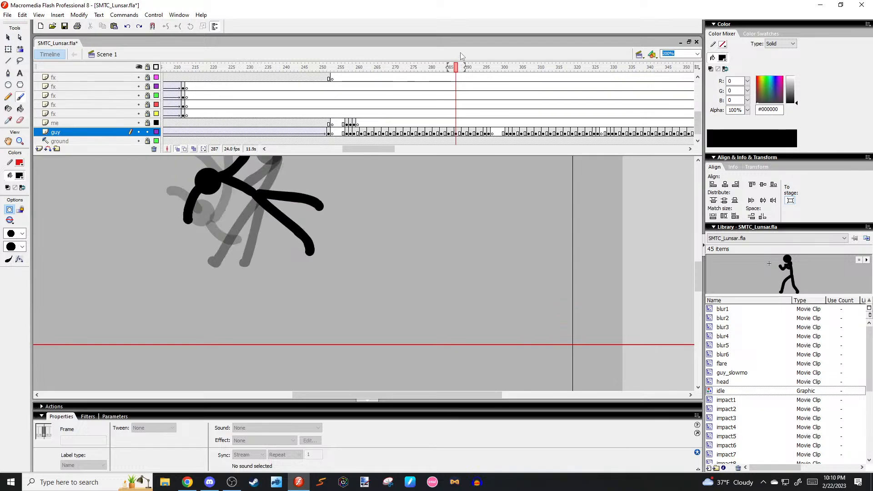
key("Return")
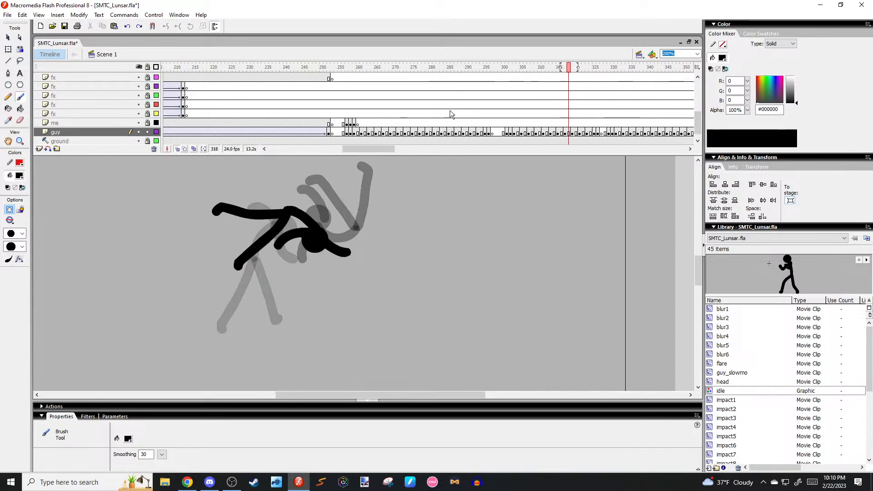
key("period")
key("period")
left_click_drag(366, 149, 396, 152)
Review the landing frame by frame from frame 369, and play it until the figure lies on the ground.
left_click(451, 67)
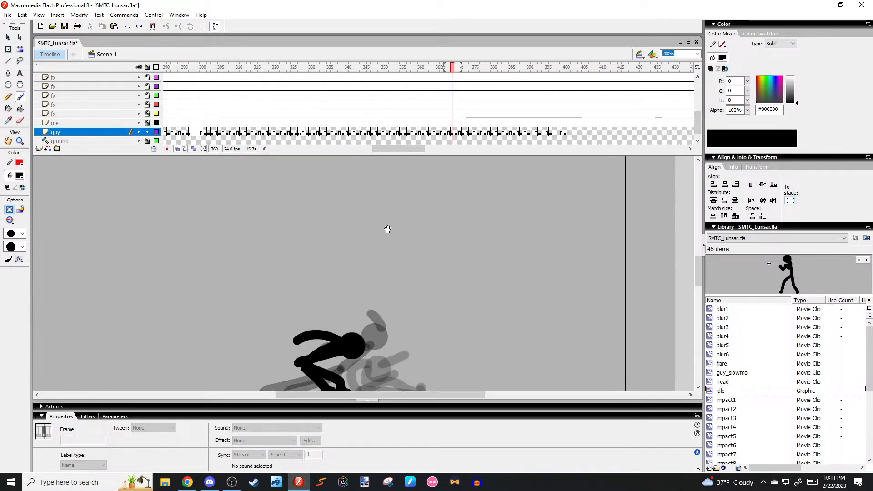
key("period")
key("period")
key("period")
key("period")
key("period")
key("period")
key("period")
key("period")
key("period")
key("period")
key("period")
key("period")
key("period")
key("period")
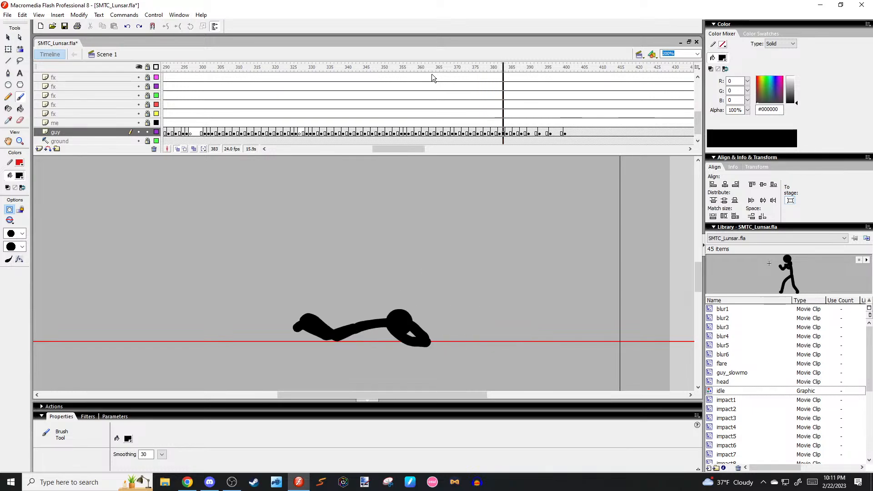
key("Return")
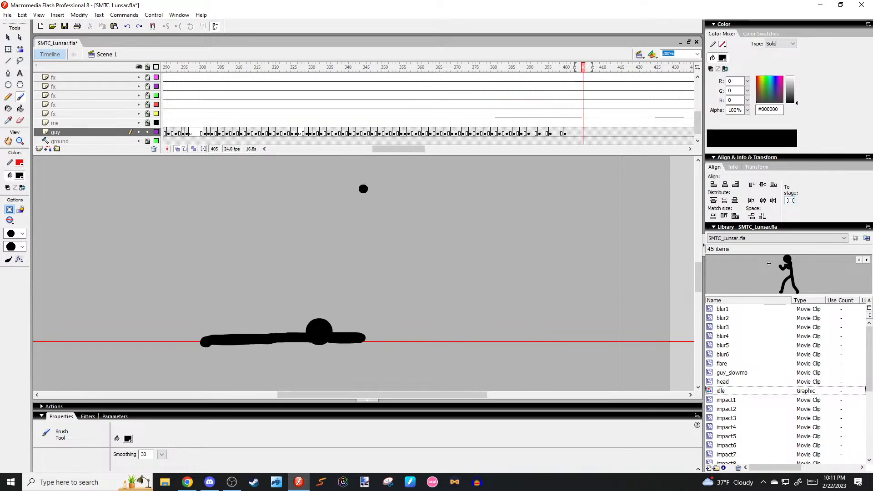
Return to the end of the get-up sequence and step through the poses around frame 483.
left_click_drag(397, 151, 432, 149)
left_click(511, 132)
key("comma")
key("comma")
key("comma")
key("period")
key("period")
key("period")
key("period")
key("period")
key("period")
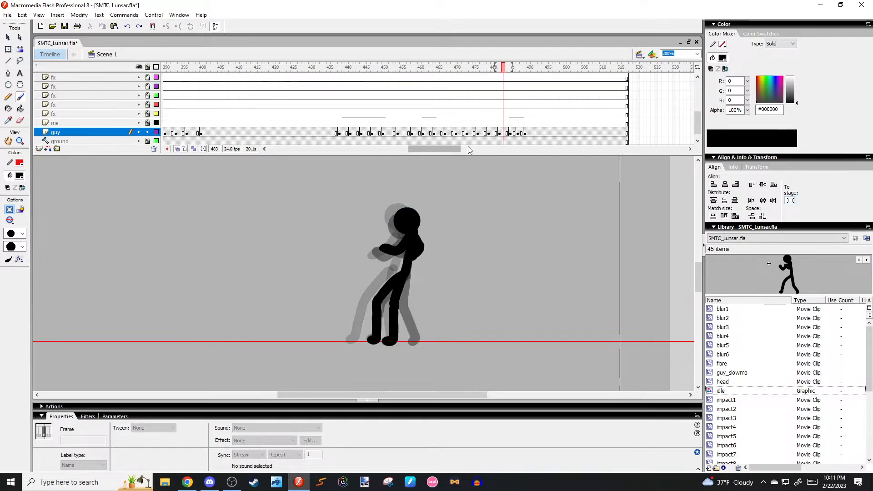
Step back and forth through the get-up poses around frames 475 to 484 to examine the arm movement.
key("comma")
key("comma")
key("comma")
key("comma")
key("comma")
key("comma")
key("comma")
key("comma")
key("comma")
key("comma")
key("comma")
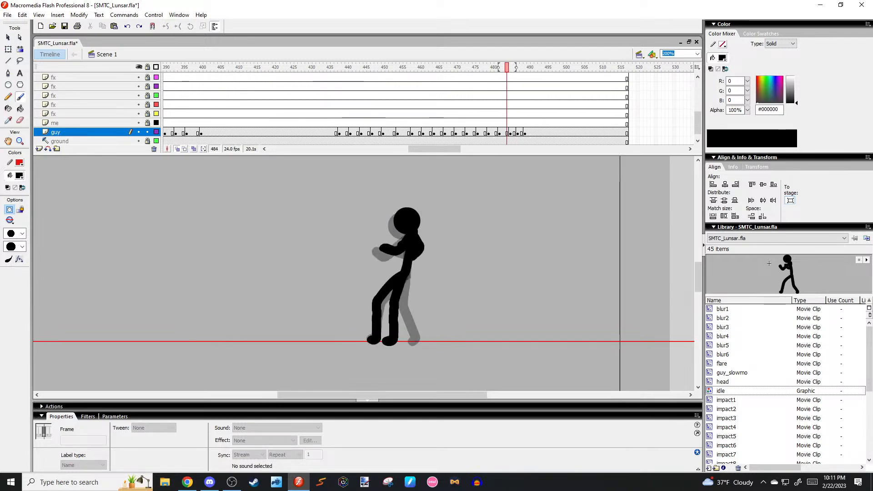
key("comma")
key("comma")
key("comma")
key("period")
key("period")
key("period")
key("period")
key("period")
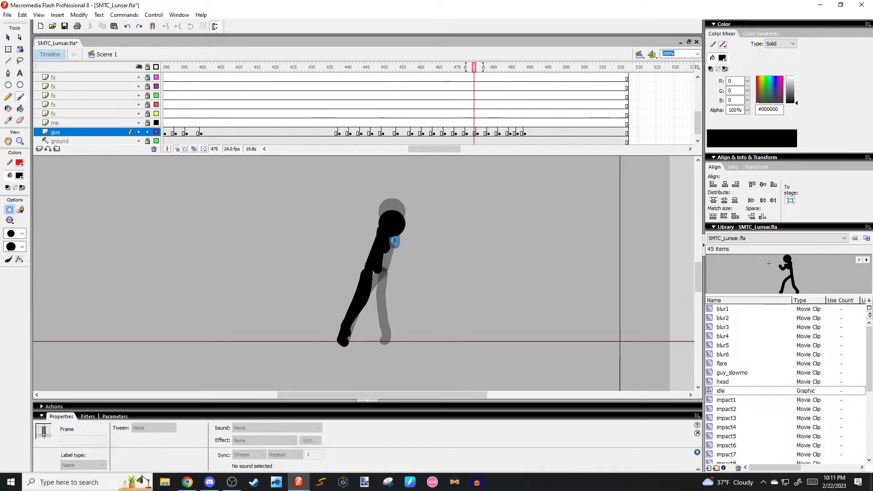
Rework the rear arm on the frame 482 and frame 485 poses.
key("period")
key("period")
key("period")
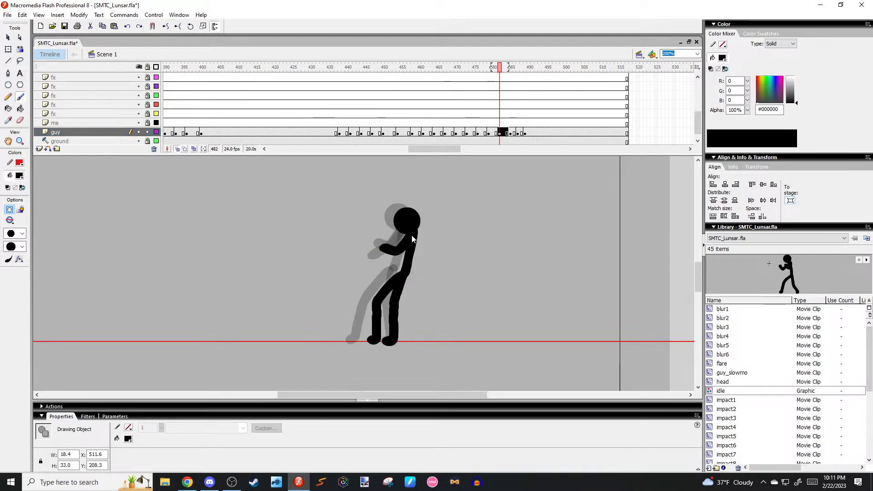
key("period")
key("period")
key("period")
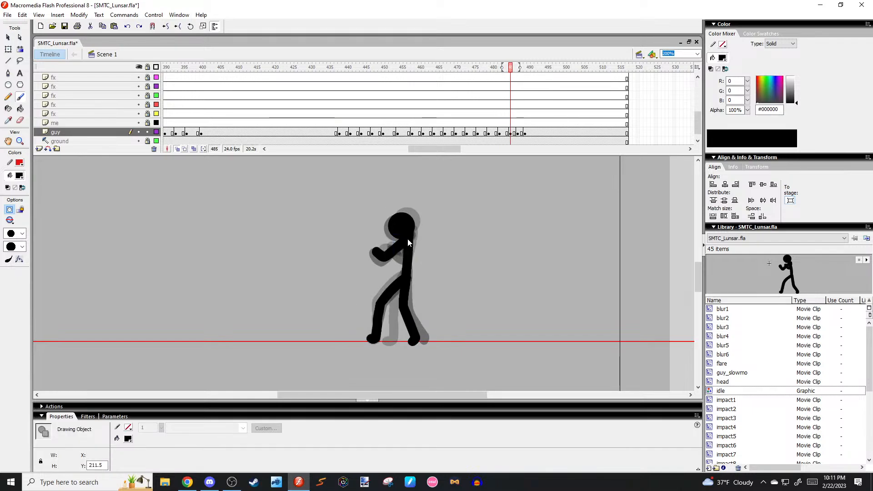
Repaint the rear arm on the frame 487 pose with its hand raised in front of the chest.
key("period")
key("period")
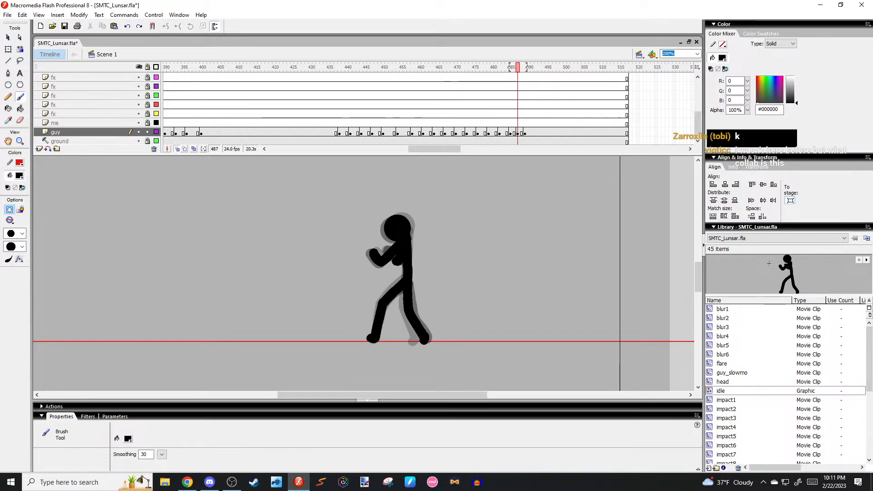
left_click_drag(406, 240, 387, 253)
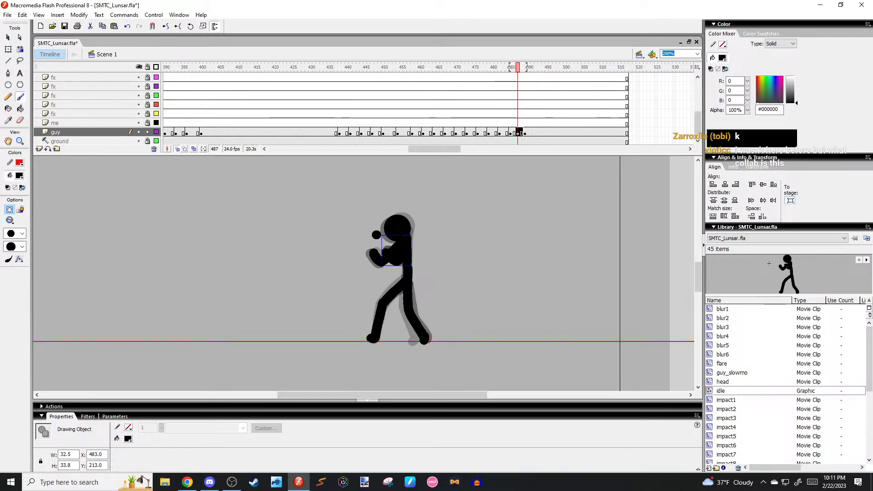
key("ctrl+z")
Go back through the get-up frames and play the sequence to check the reworked rear arm.
key("comma")
key("comma")
key("comma")
key("comma")
key("comma")
key("comma")
key("comma")
key("comma")
key("comma")
key("comma")
key("comma")
key("comma")
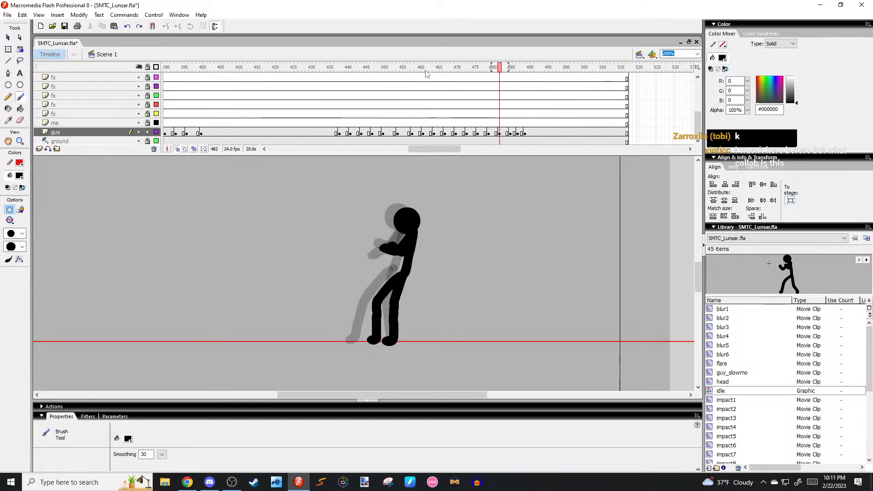
key("Return")
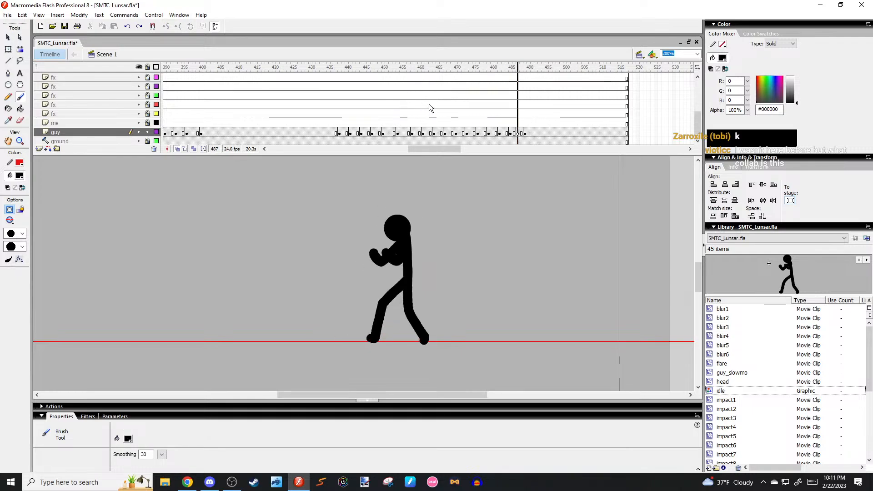
Play the get-up from about frame 473 and scrub back through the poses to frame 482.
left_click(466, 66)
key("Return")
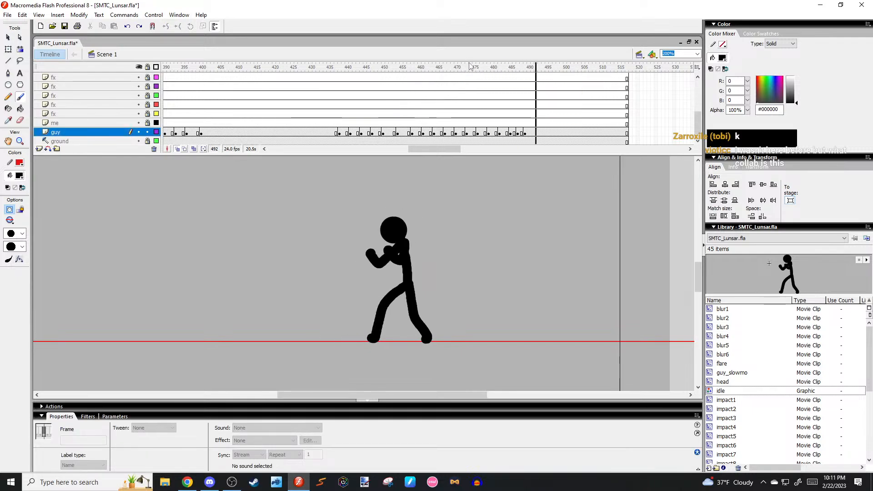
left_click_drag(490, 66, 510, 67)
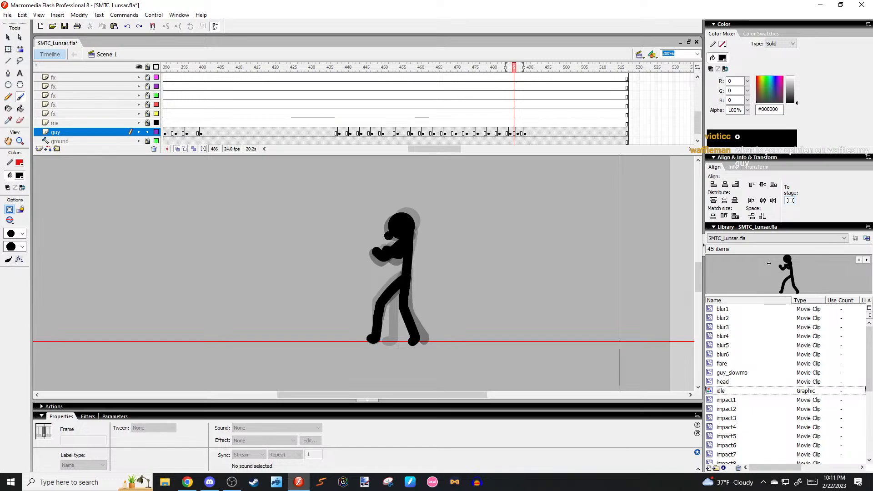
mouse_move(514, 66)
left_mouse_down()
mouse_move(494, 67)
mouse_move(525, 66)
mouse_move(480, 66)
mouse_move(499, 67)
left_mouse_up()
Paint the front arm on the frame 482 pose with its hand low in front of the chest, using the neighbouring poses as reference.
key("b")
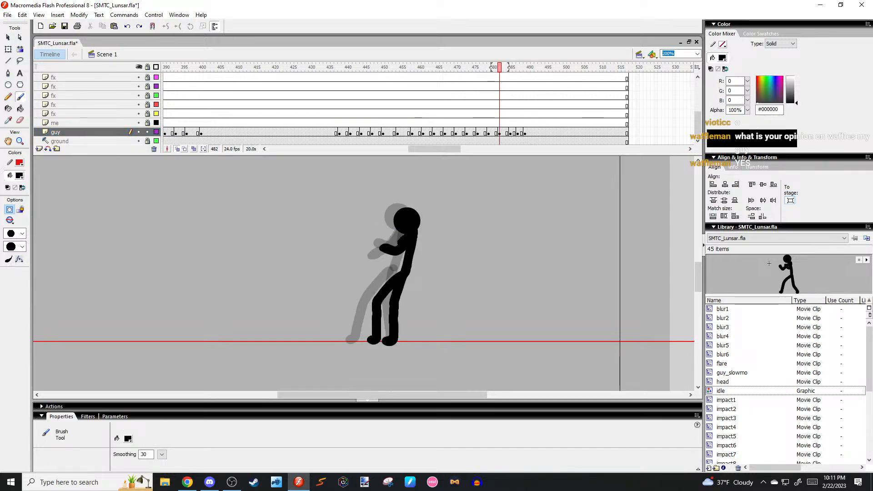
key("comma")
key("comma")
key("comma")
key("comma")
key("period")
key("period")
key("period")
key("period")
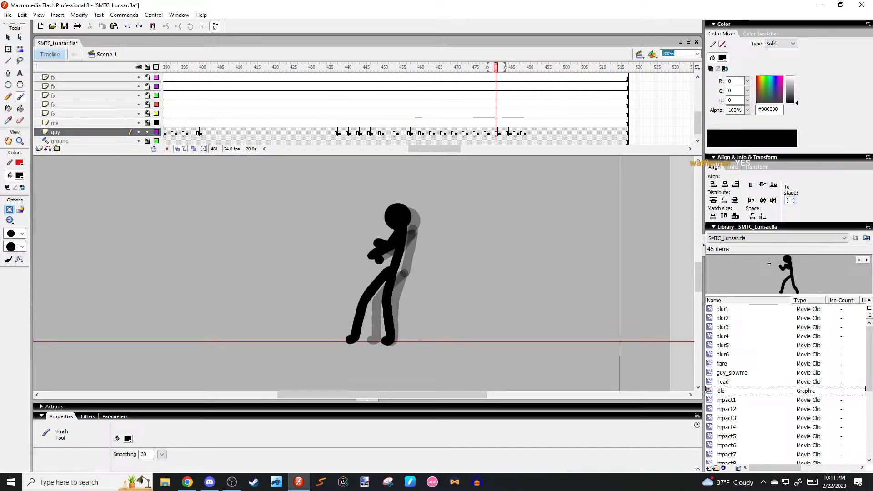
left_click_drag(381, 257, 383, 258)
left_click(393, 253, "ctrl")
key("Delete")
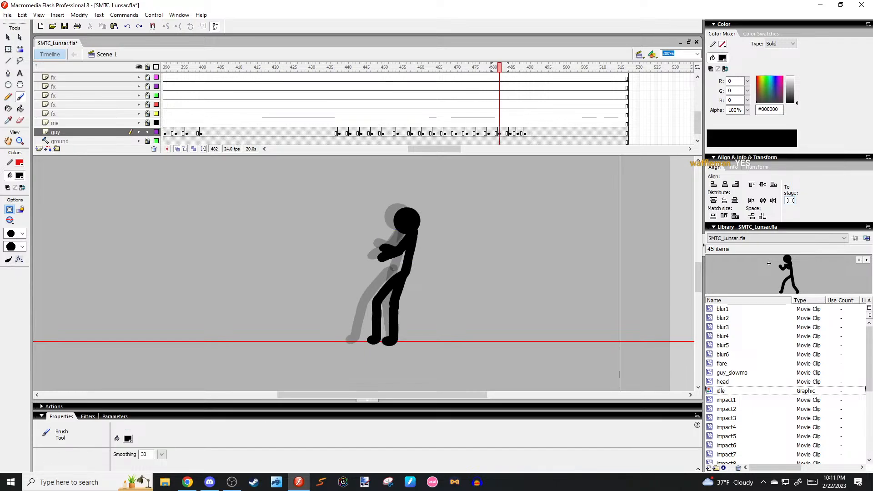
Redraw the front arm on the frame 485 pose with the forearm held low, matching the poses before and after it.
key("comma")
key("comma")
key("period")
key("period")
key("period")
key("period")
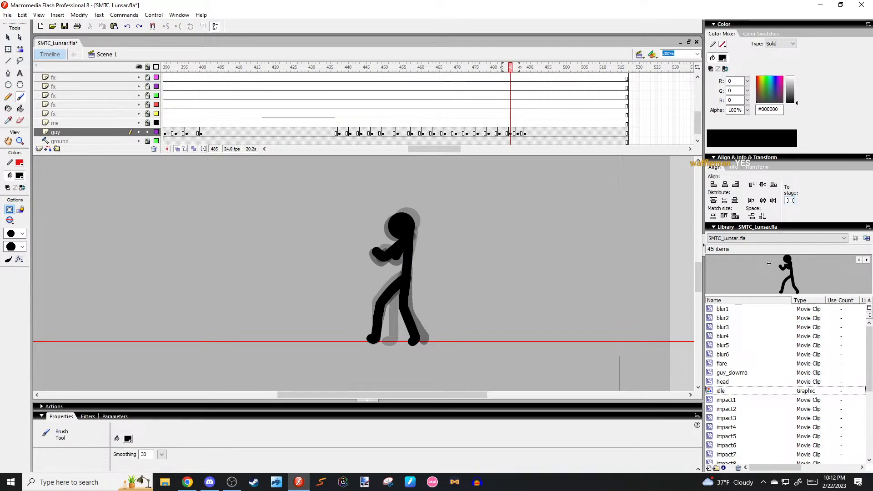
left_click(403, 248, "ctrl")
key("Delete")
key("comma")
key("comma")
key("period")
key("period")
key("period")
key("period")
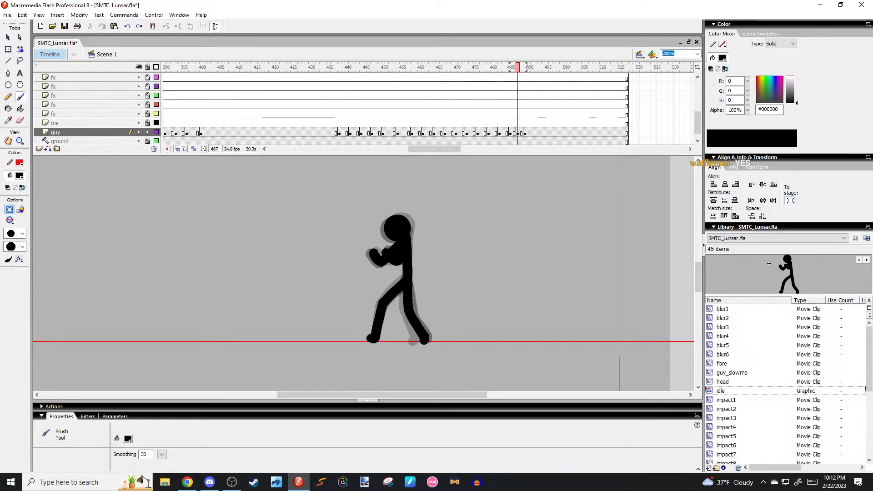
Step back through the get-up poses and play the sequence from about frame 460 to check the front arm.
key("comma")
key("comma")
key("comma")
key("comma")
key("comma")
key("comma")
key("comma")
key("comma")
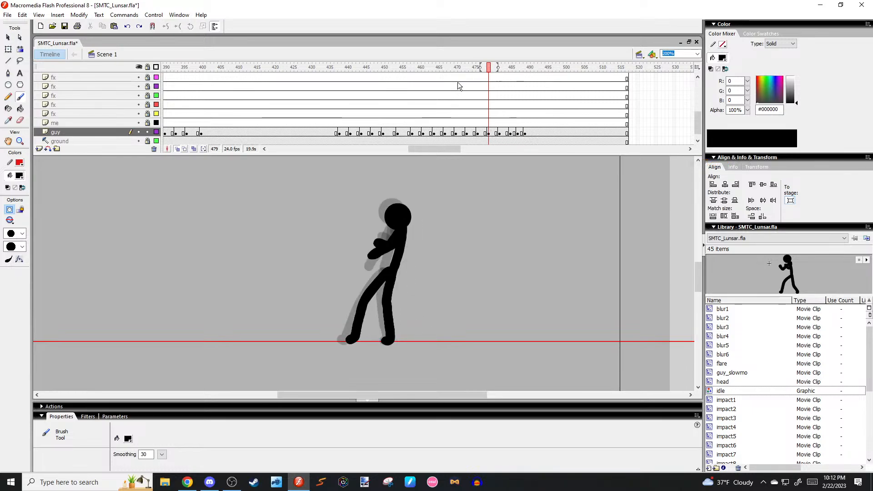
key("Return")
left_click(419, 85)
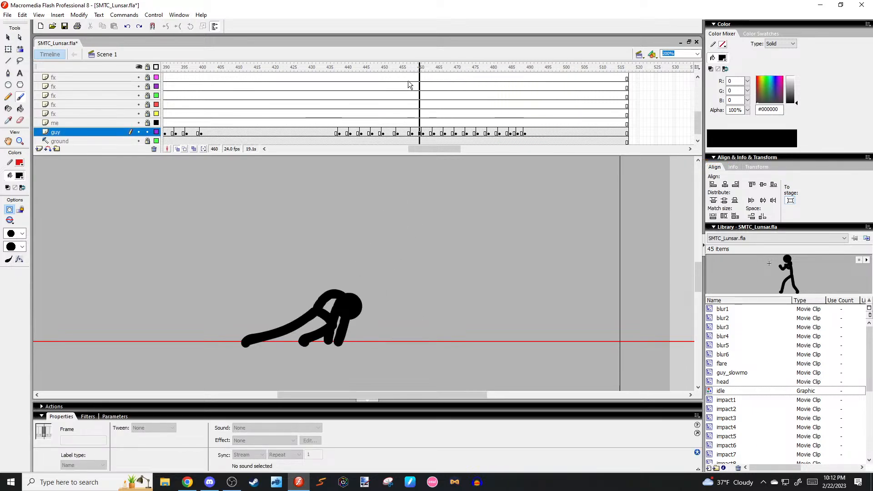
key("Return")
left_click(506, 70)
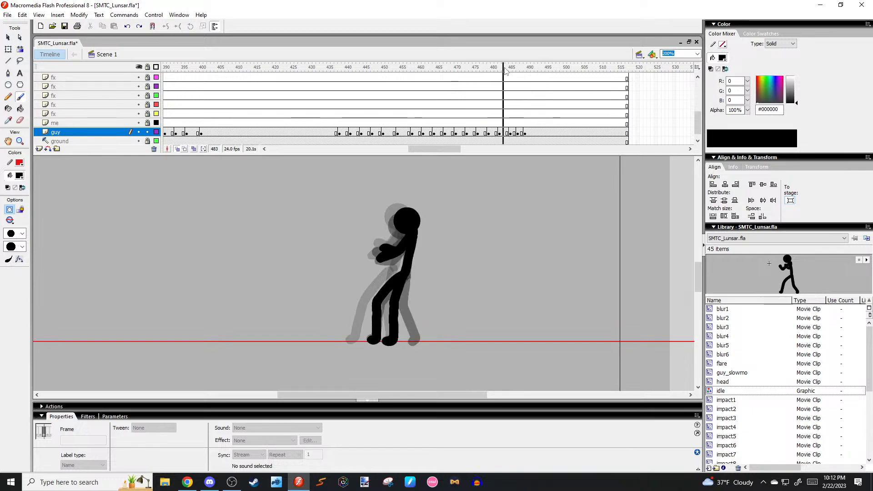
Extend the two poses following the frame 482 pose by one frame each and replay from about frame 481.
key("period")
key("period")
key("F5")
key("period")
key("period")
key("F5")
mouse_move(501, 70)
left_mouse_down()
mouse_move(454, 70)
mouse_move(496, 68)
left_mouse_up()
key("Return")
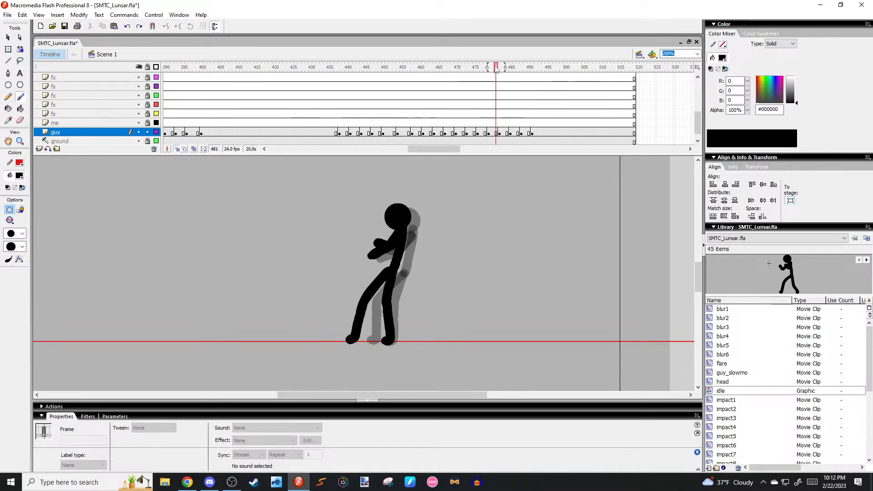
Rotate the front arm slightly on the frame 482 pose and compare it with the adjacent poses.
key("period")
left_click(386, 255)
key("q")
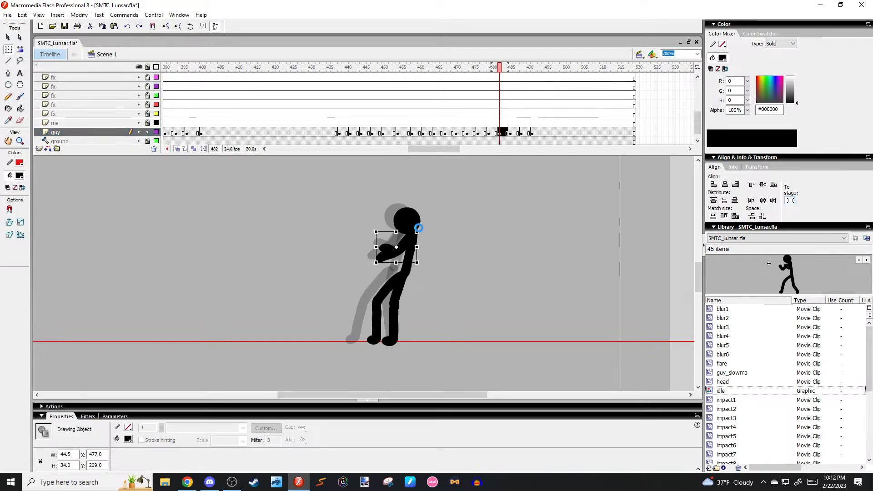
left_click(405, 237)
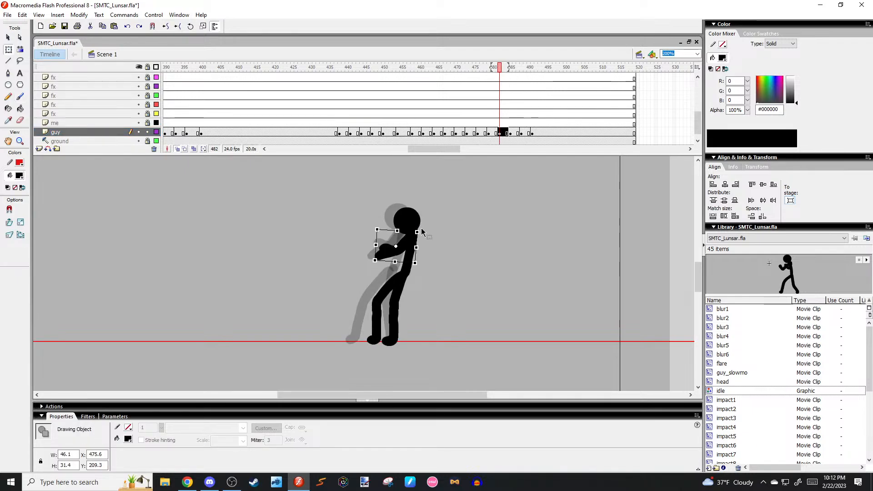
key("comma")
key("comma")
key("period")
key("period")
key("period")
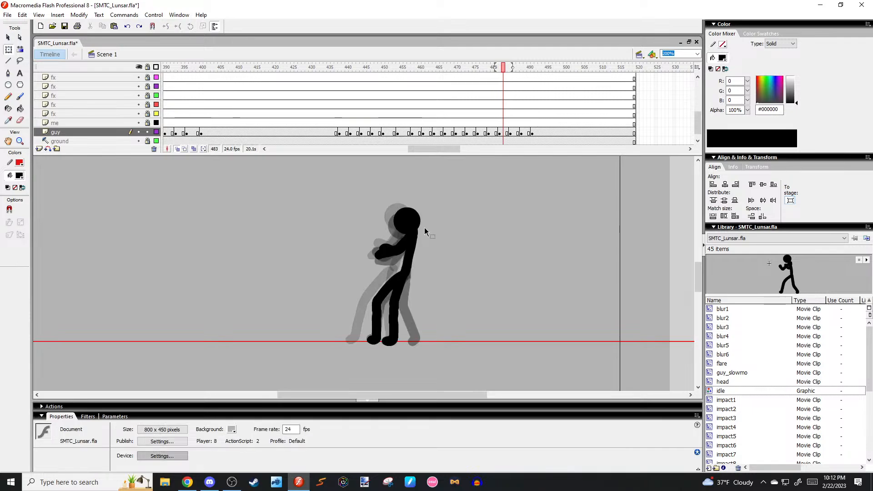
Remove the front arm from the frame 482 pose.
key("period")
key("period")
key("comma")
key("comma")
key("comma")
key("comma")
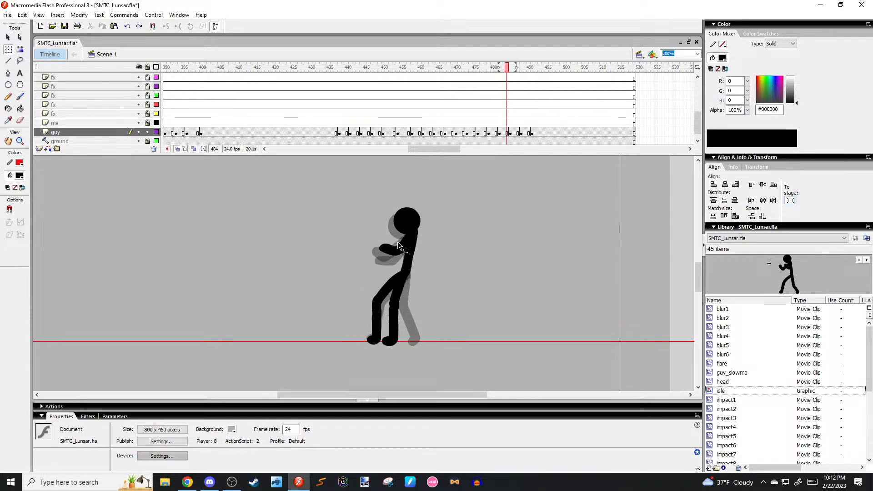
Rotate the front arm slightly on the frame 479 pose.
key("comma")
key("comma")
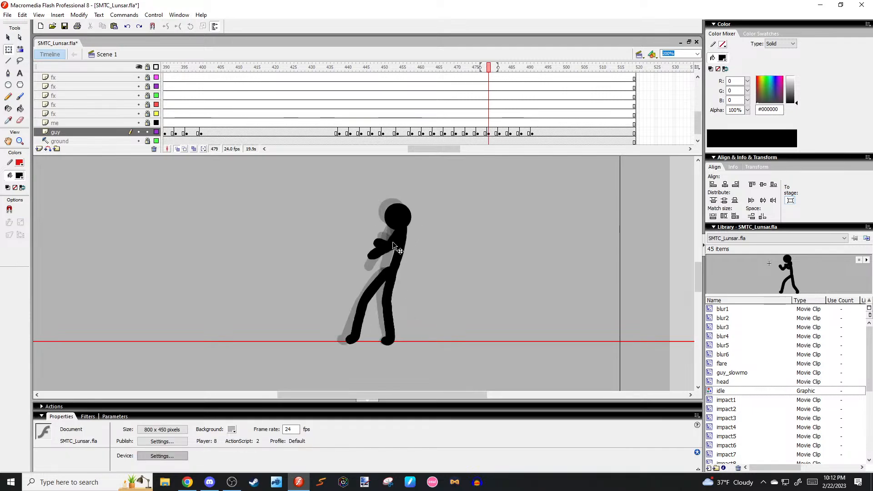
left_click(385, 253)
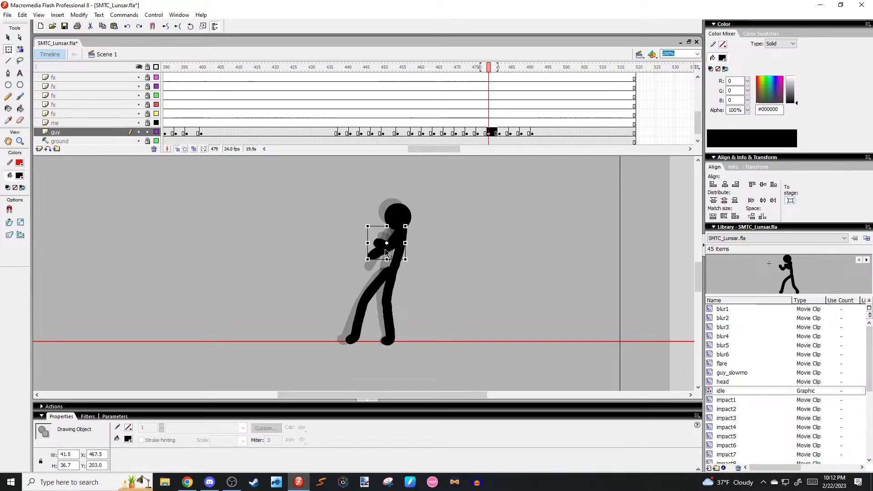
left_click(419, 222)
Repaint the front arm on the frame 482 pose with the forearm held roughly level in front of the chest.
key("period")
key("period")
key("period")
key("b")
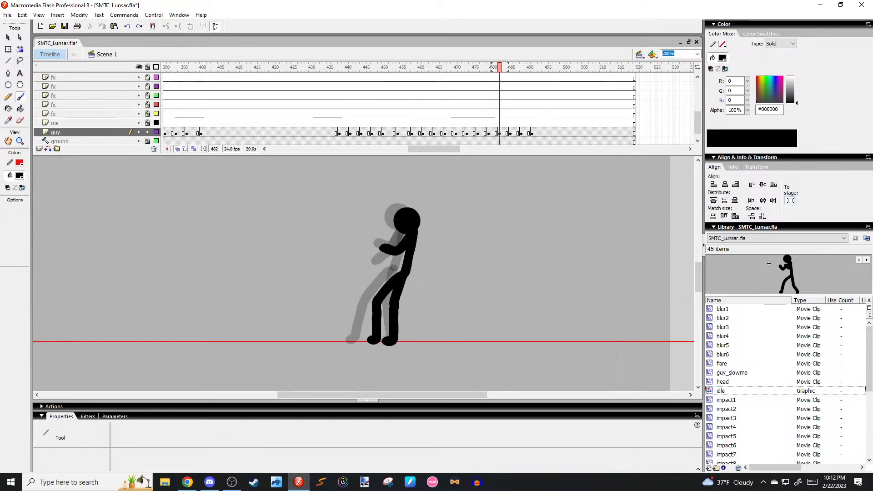
key("period")
key("period")
key("period")
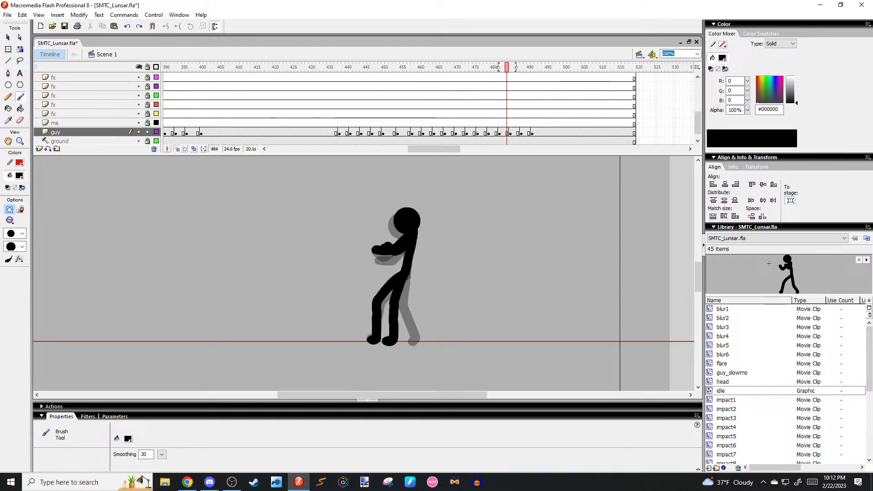
key("period")
key("period")
key("period")
Play the get-up from about frame 470 and again from frame 444 to check the repainted arm.
left_click(453, 72)
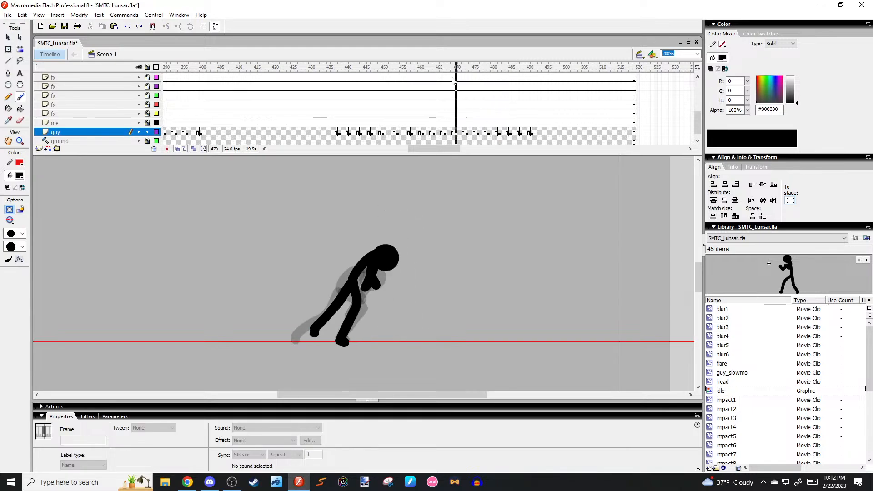
key("Return")
left_click(362, 68)
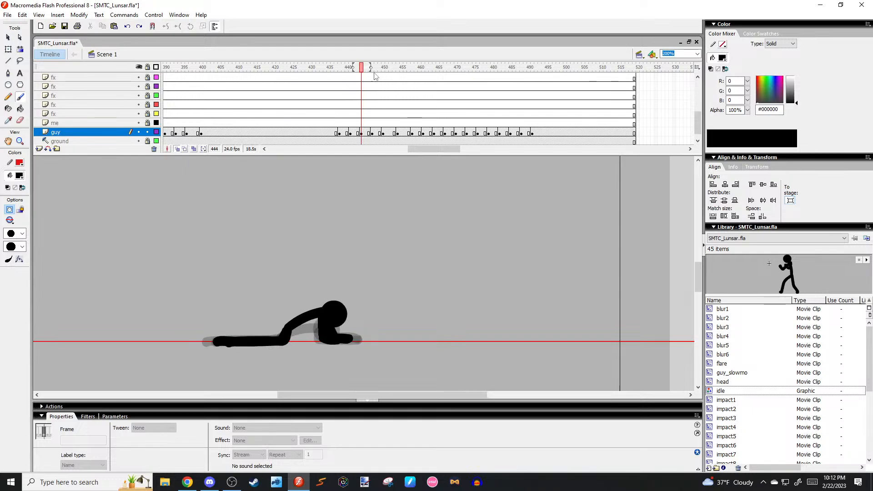
key("Return")
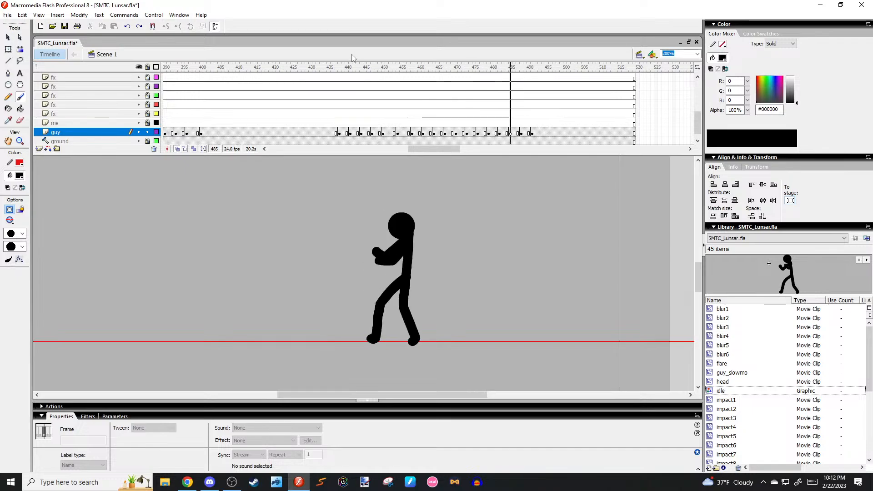
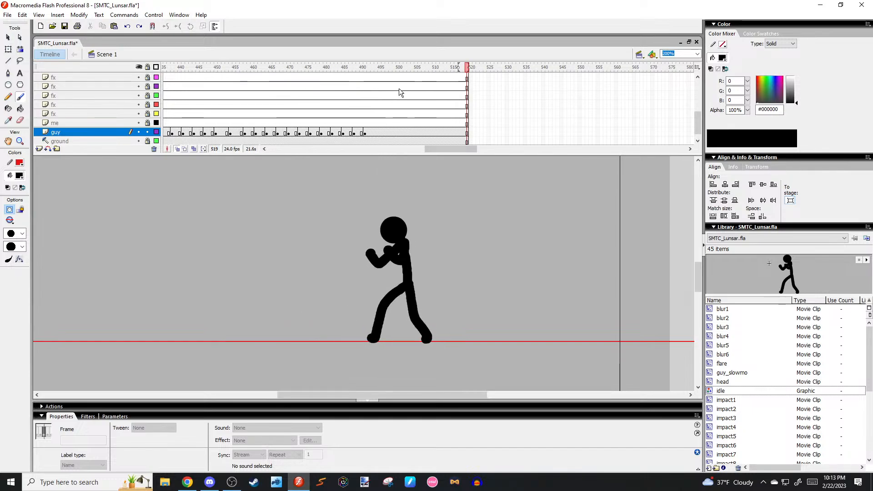
Extend the idle stance at the end of all layers to about frame 549 and play the get-up from about frame 469.
key("F5")
key("F5")
key("F5")
key("F5")
key("F5")
key("F5")
key("F5")
key("F5")
key("F5")
key("F5")
key("F5")
key("F5")
key("F5")
key("F5")
key("F5")
key("F5")
key("F5")
key("F5")
key("F5")
key("F5")
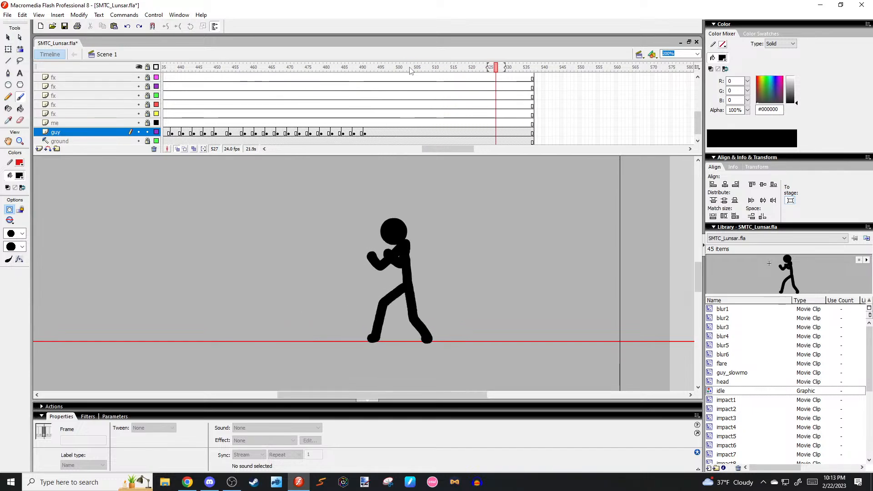
left_click_drag(412, 65, 286, 73)
key("Return")
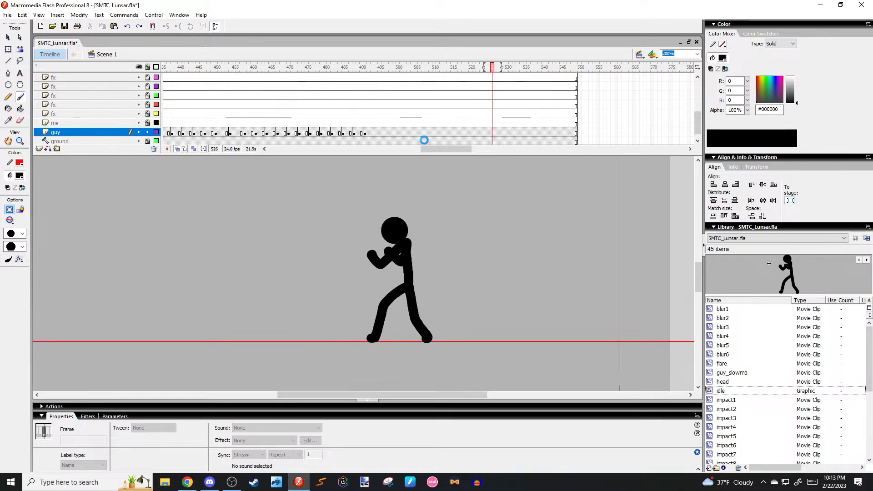
Save the file and play the scene from about frame 366.
left_click_drag(448, 149, 399, 147)
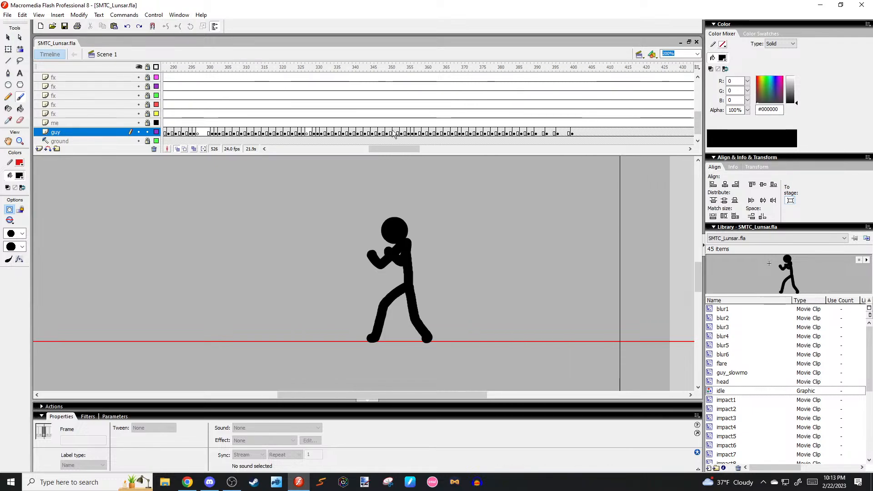
left_click_drag(535, 70, 450, 92)
key("Return")
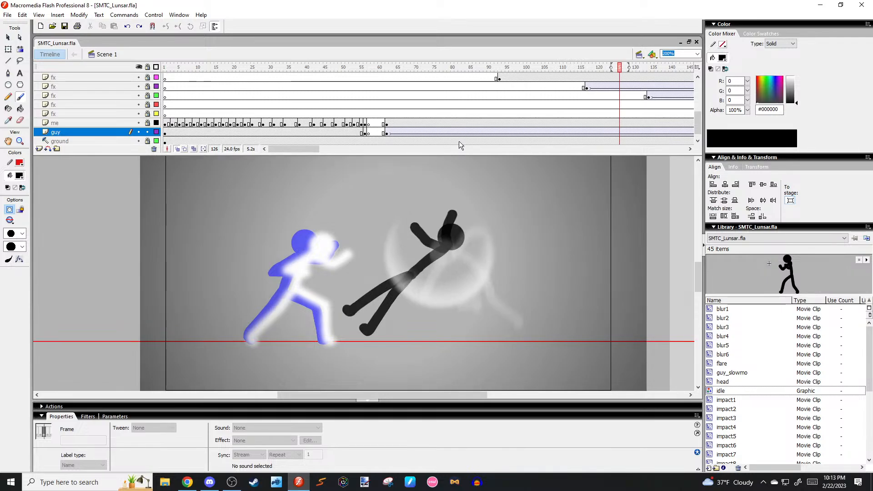
Lock the guy layer and collapse the vcam folder in the layer list.
key("Delete")
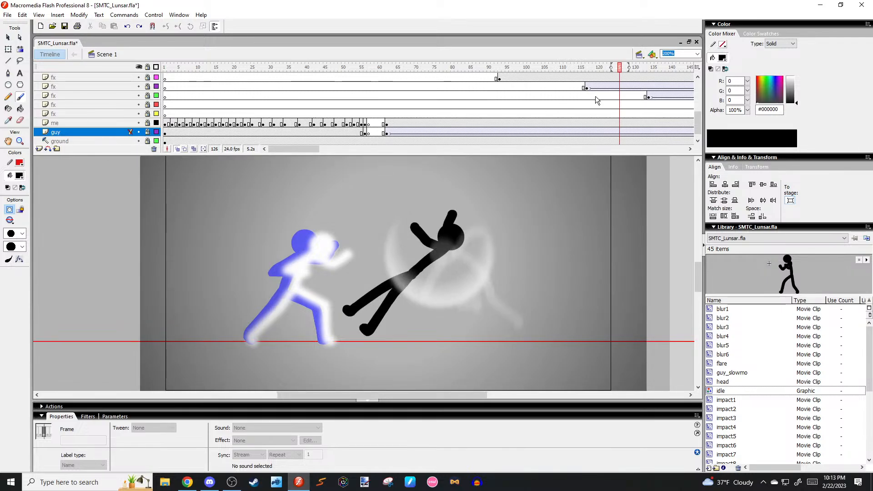
left_click_drag(699, 128, 699, 96)
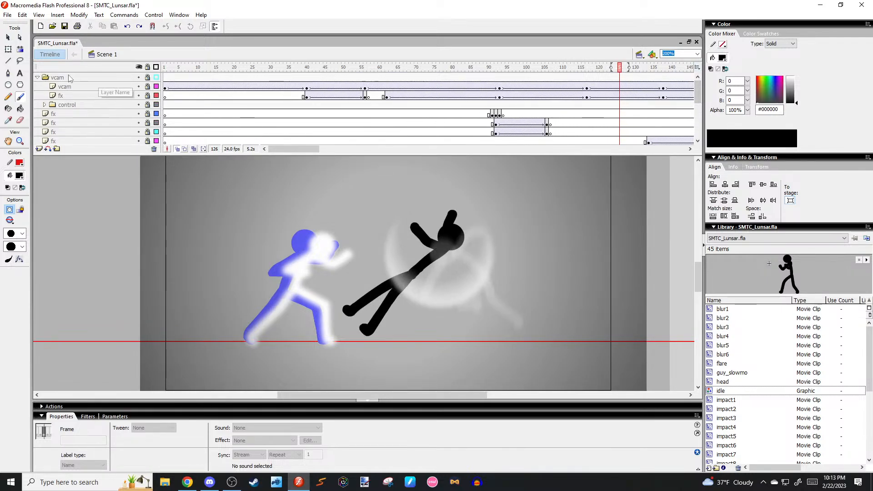
left_click(40, 77)
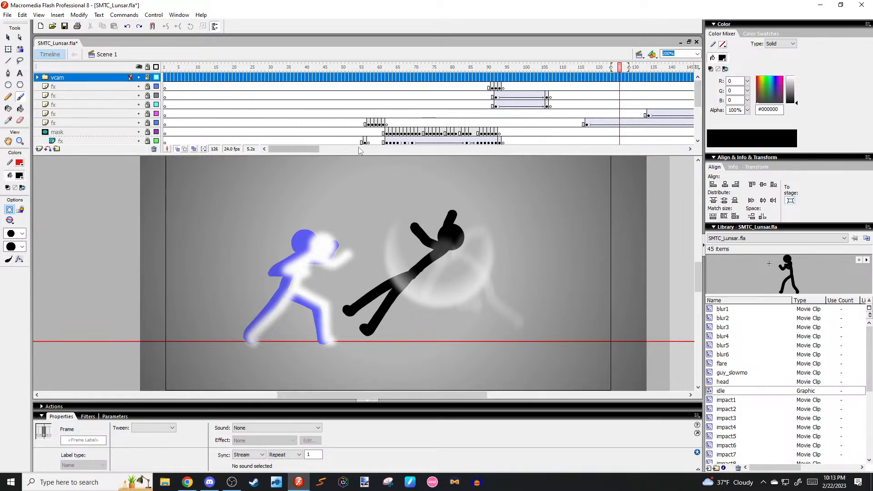
Return to the opening of the scene at frame 6 and save the file.
key("v")
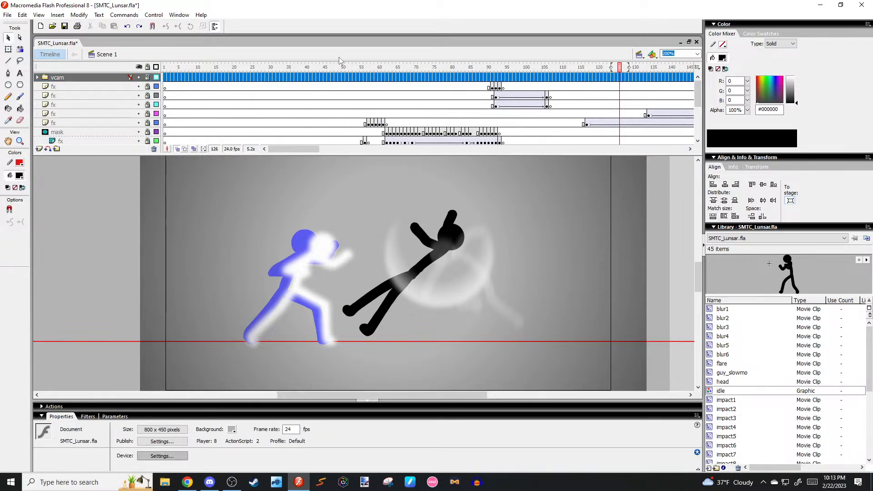
left_click_drag(317, 70, 182, 68)
left_click(318, 175)
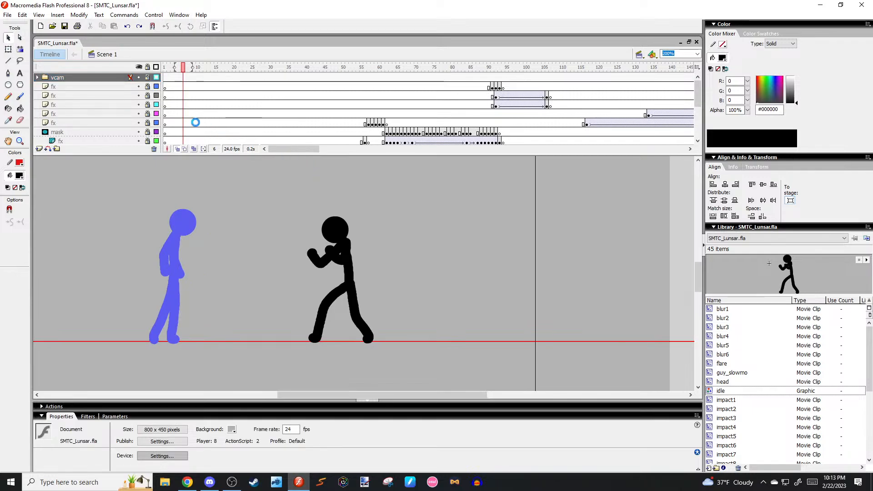
mouse_move(698, 96)
left_mouse_down()
mouse_move(700, 129)
mouse_move(699, 89)
left_mouse_up()
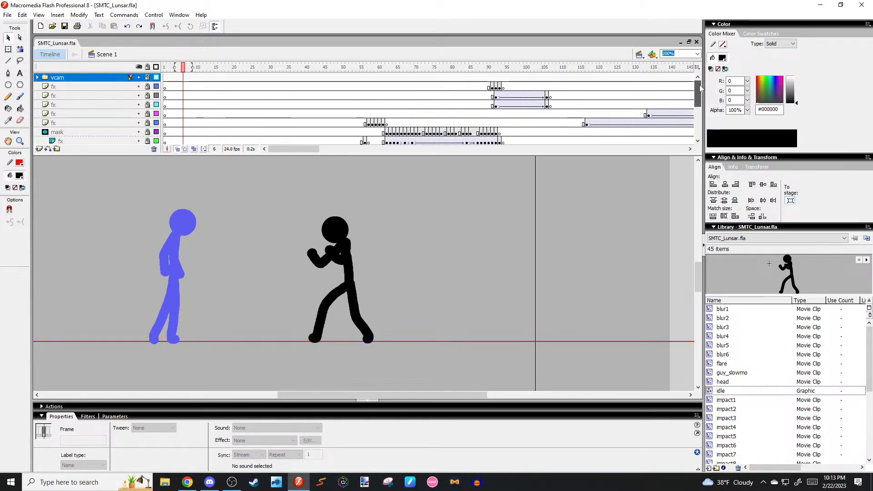
Add a layer folder named animation above the uppermost fx layer, beneath the vcam folder.
left_click(95, 87)
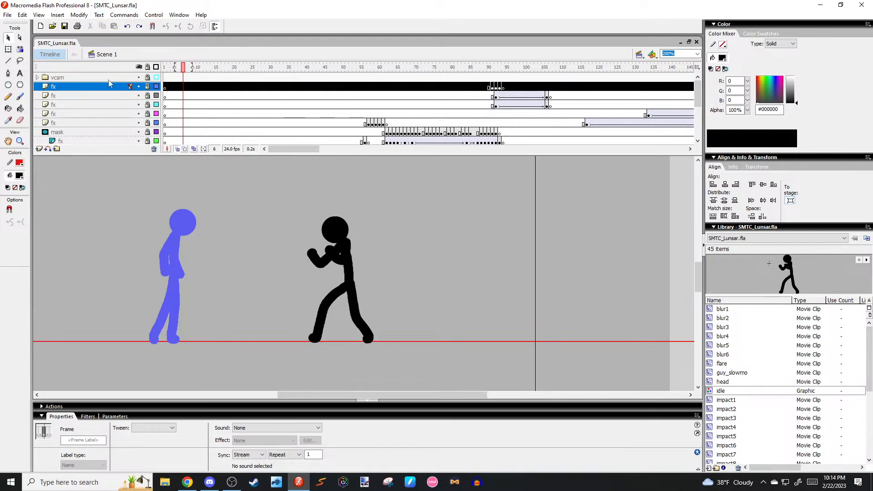
left_click(56, 148)
double_click(61, 86)
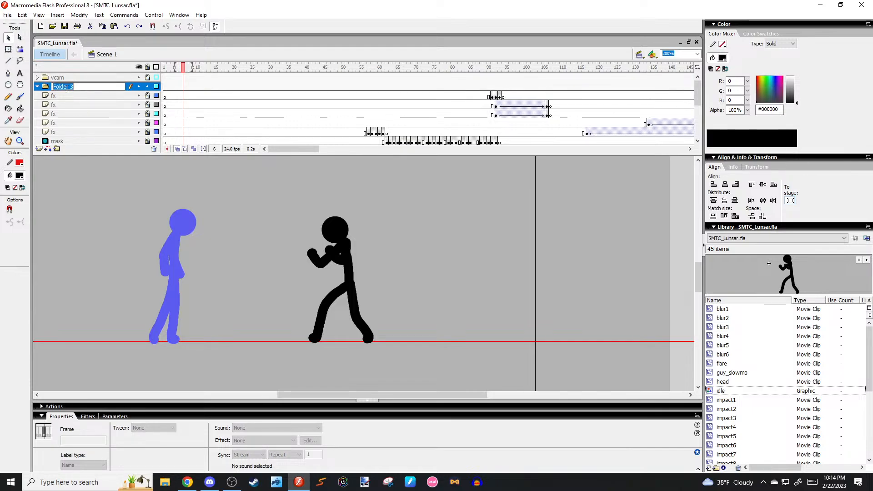
type("animation")
left_click(263, 184)
Move all the layers from the uppermost fx layer down to ground into the animation folder and collapse it.
left_click(75, 96)
mouse_move(698, 92)
left_mouse_down()
mouse_move(697, 132)
mouse_move(698, 79)
left_mouse_up()
key("ctrl+alt+a")
left_click_drag(67, 96, 40, 87)
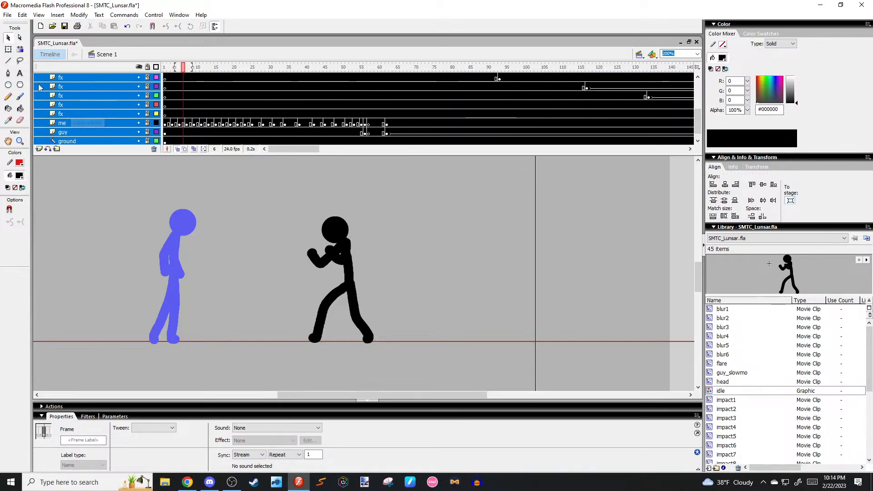
left_click(600, 179)
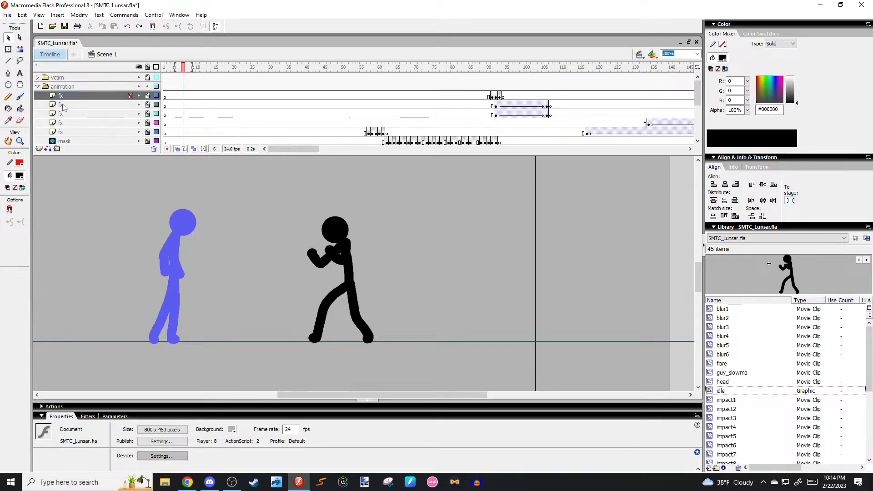
left_click(37, 86)
left_click(240, 182)
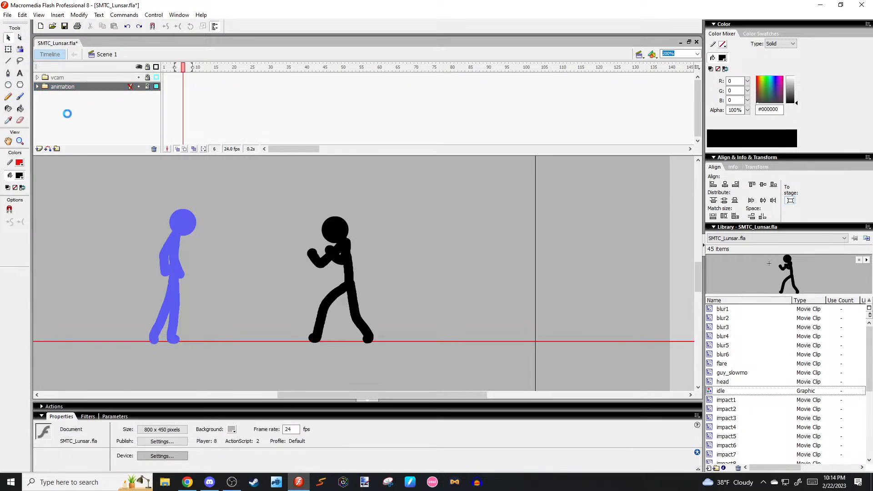
Add a layer folder named bg and place it beneath the animation folder.
left_click(57, 149)
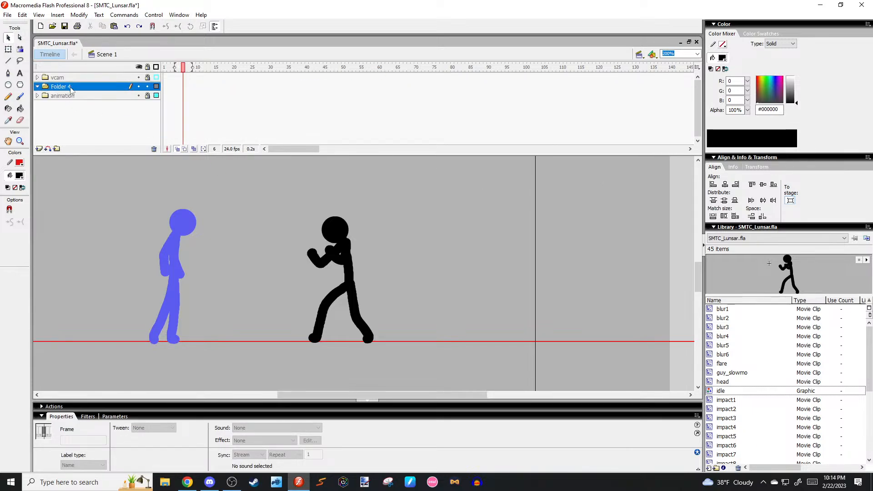
left_click_drag(70, 89, 73, 103)
double_click(58, 96)
type("bg")
left_click(143, 165)
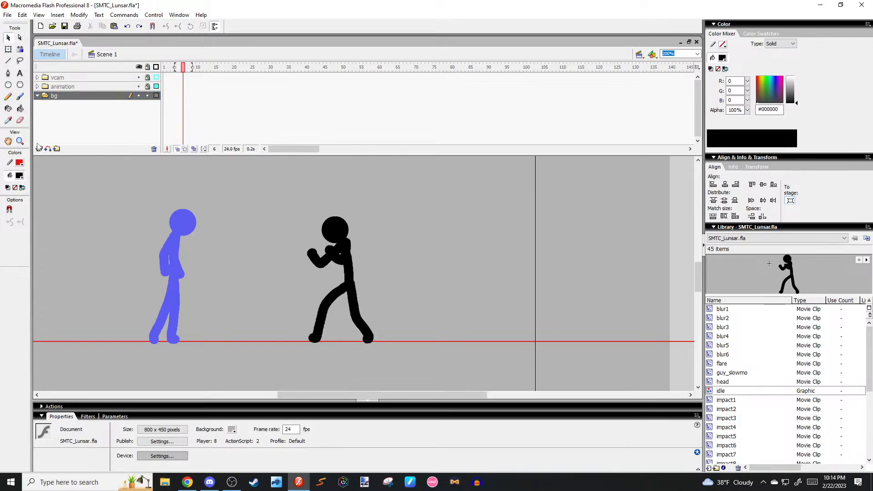
Add a new layer inside the bg folder and save the file.
left_click(39, 148)
left_click_drag(64, 101, 64, 106)
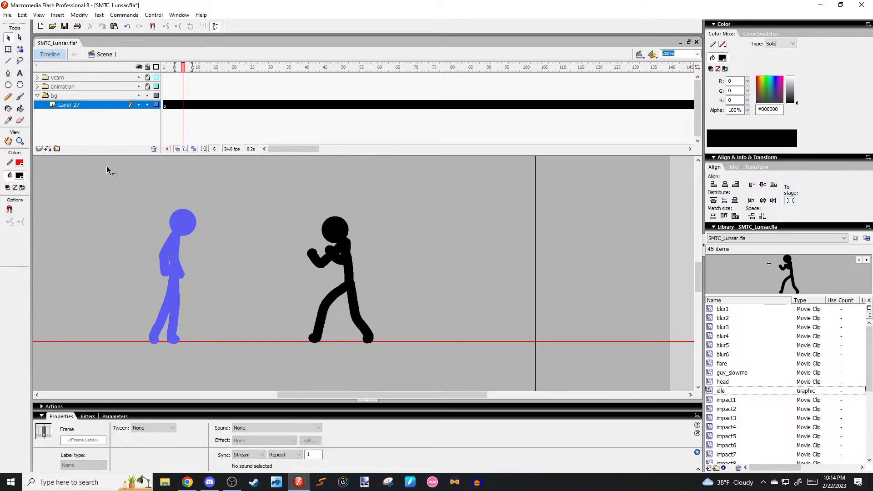
left_click(127, 180)
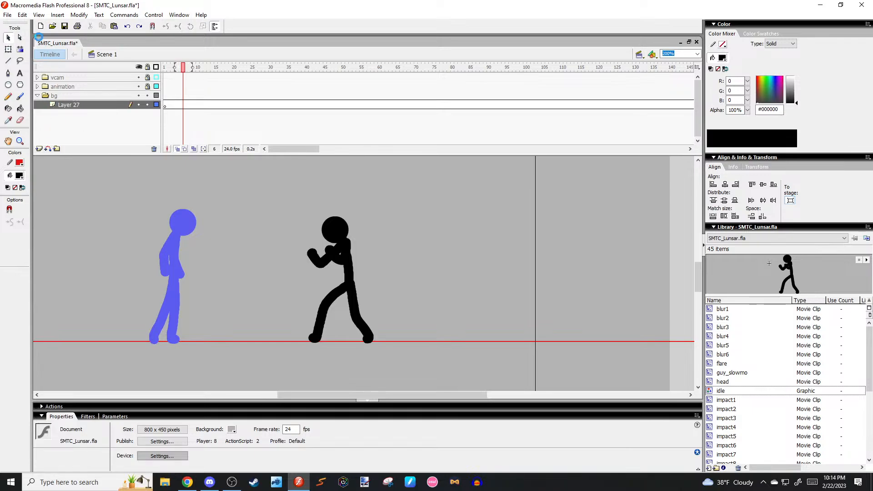
key("ctrl+s")
Review the scene around frame 60 and return to frame 1.
scroll(759, 361, "down", 6)
scroll(754, 362, "up", 6)
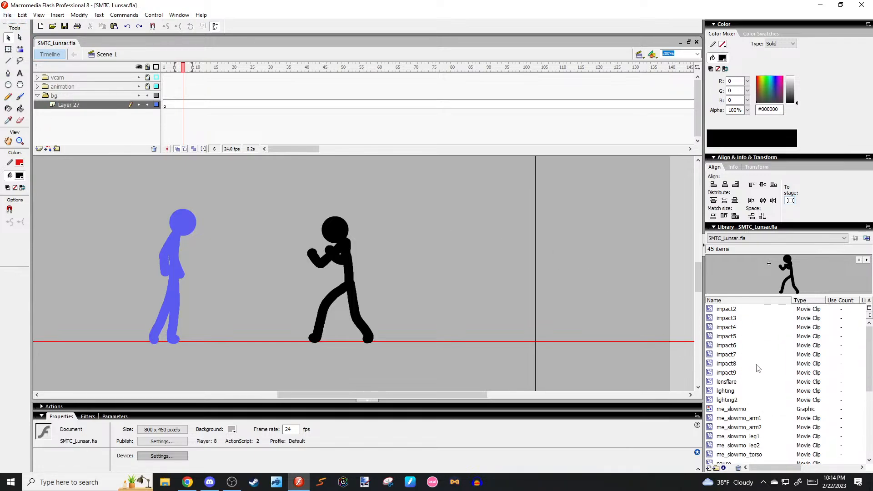
key("alt+Tab")
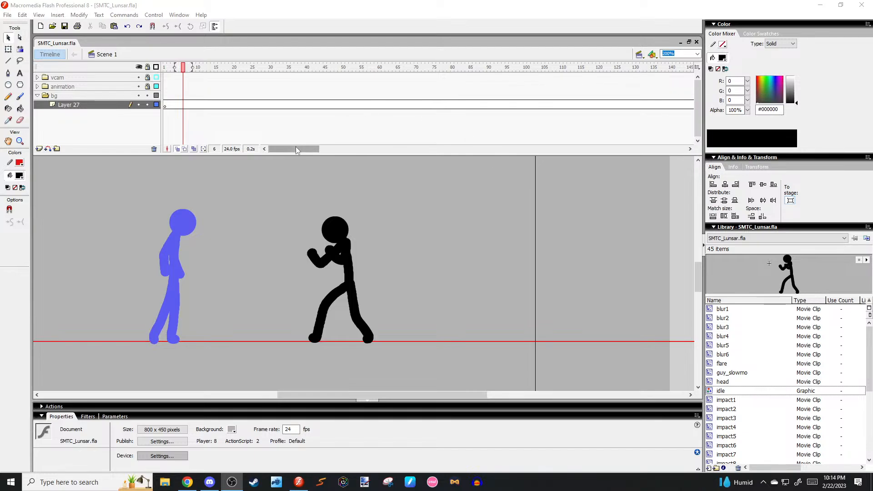
mouse_move(183, 105)
left_mouse_down()
mouse_move(191, 96)
mouse_move(268, 89)
mouse_move(375, 122)
left_mouse_up()
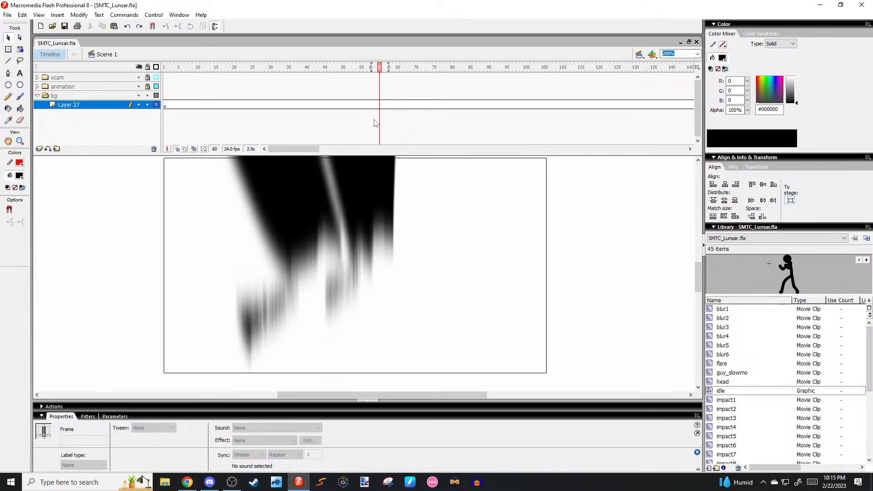
key("period")
key("period")
left_click_drag(196, 69, 79, 67)
Open Lunsar_Stuntman_5.fla from the solo folder of the Stuntman 3 collab.
left_click(8, 16)
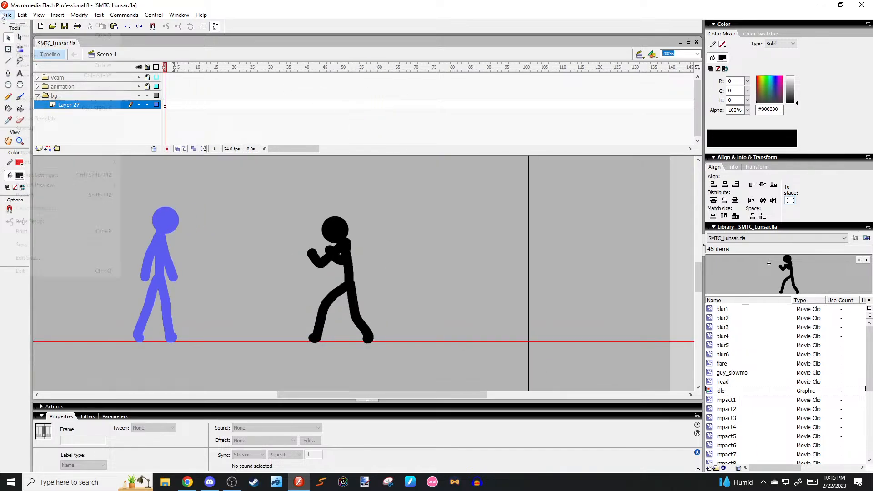
left_click(26, 35)
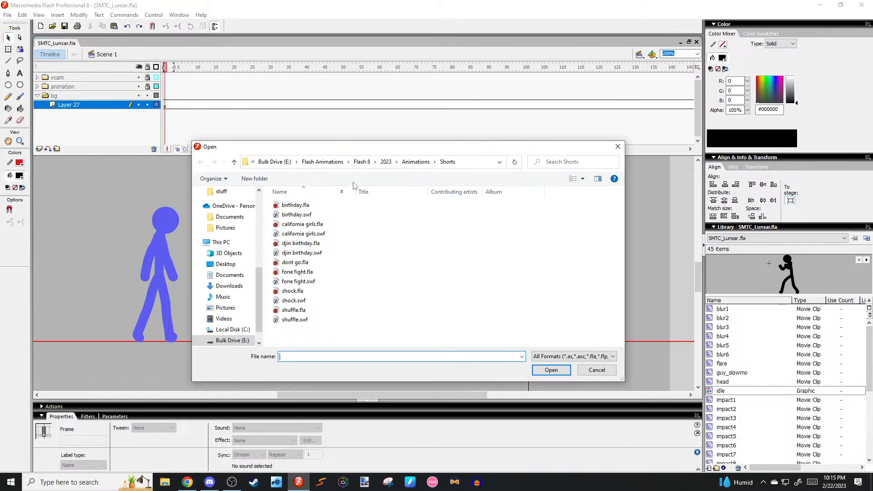
left_click(385, 163)
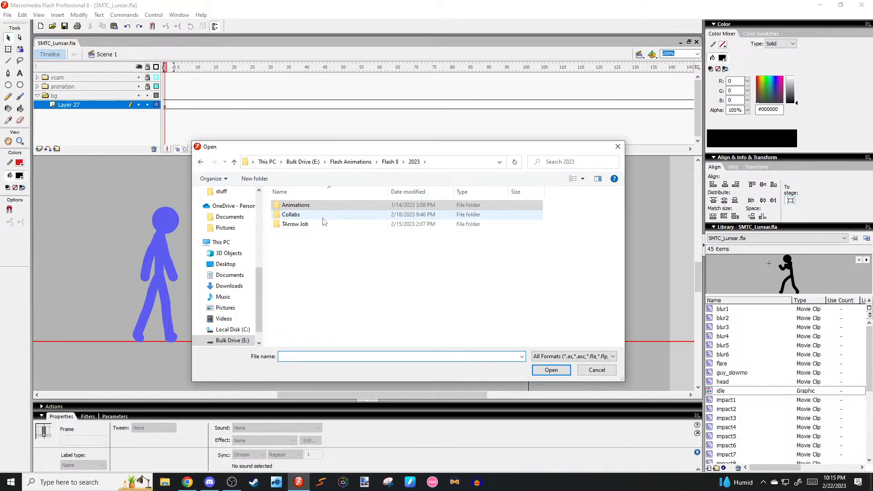
double_click(314, 215)
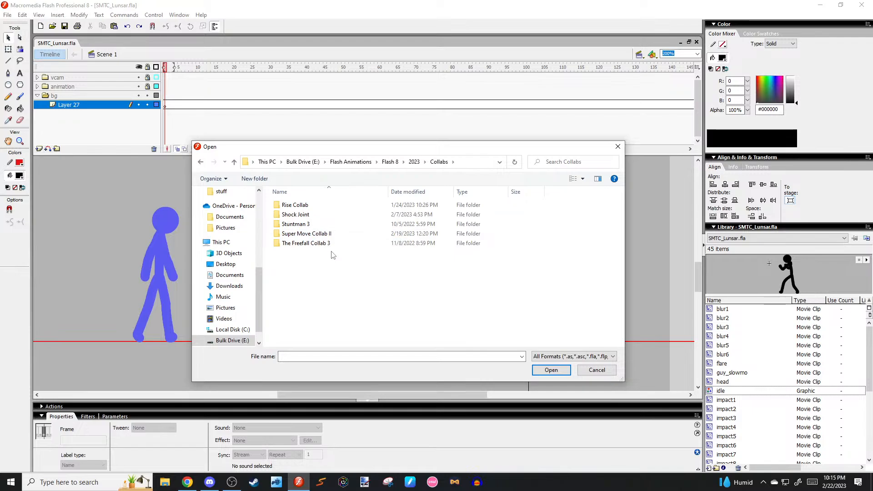
double_click(318, 224)
double_click(317, 213)
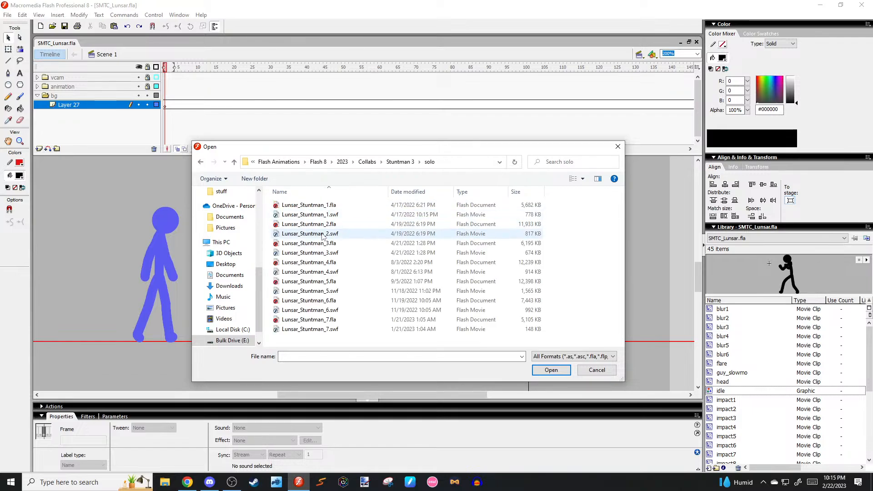
double_click(333, 282)
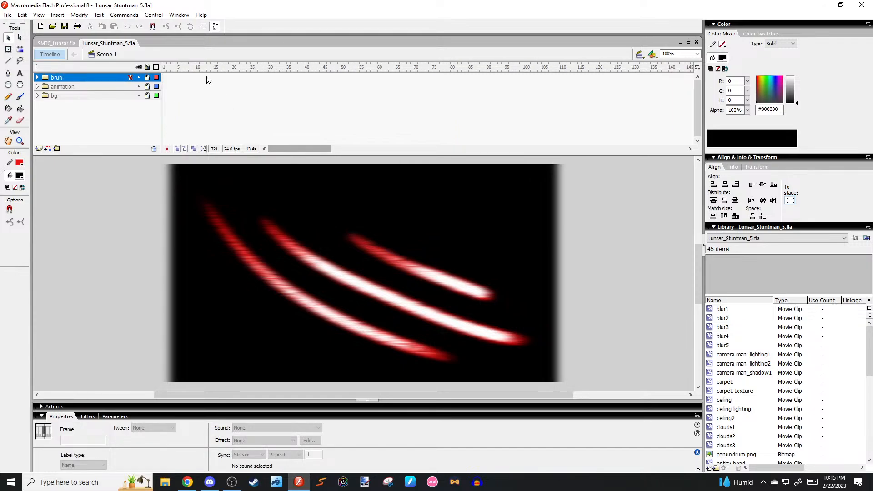
View frame 10 of the scene and preview the library's symbols one by one to find the grass movie clip.
left_click(198, 75)
left_click(657, 266)
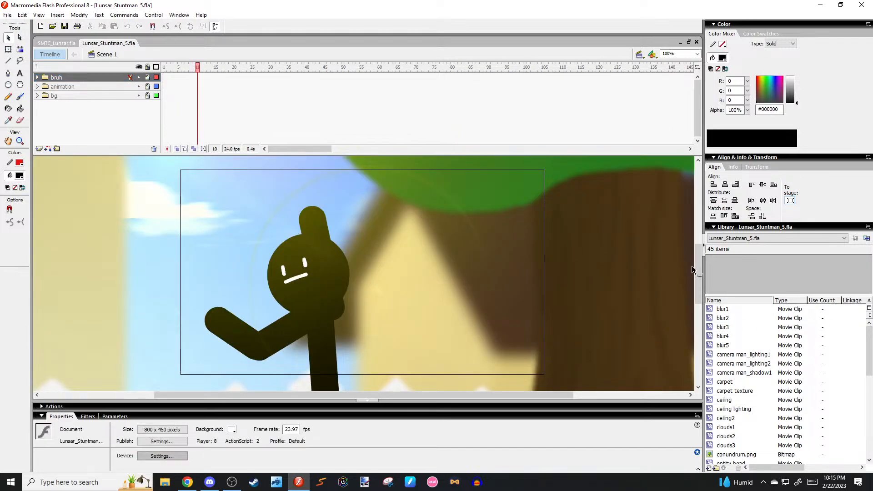
left_click(759, 336)
key("Down")
key("Down")
key("Down")
key("Down")
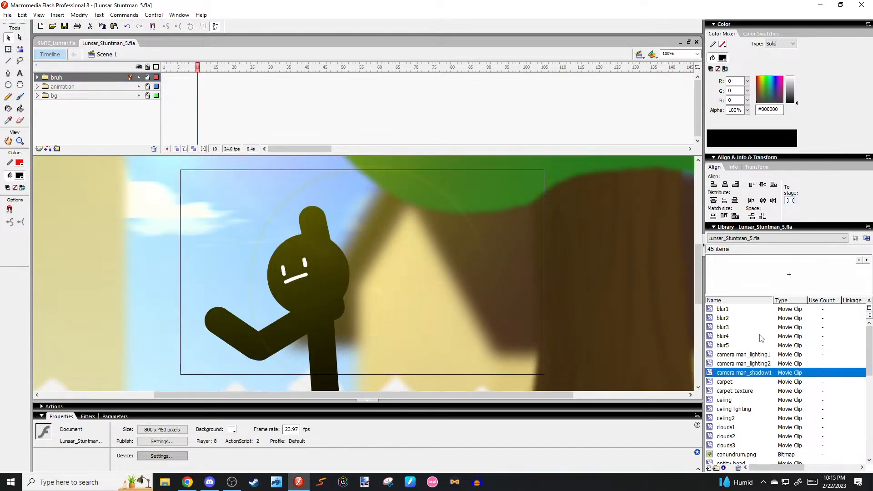
key("Down")
key("Down")
key("Down")
key("Down")
key("Down")
key("Down")
key("Down")
key("Down")
key("Down")
key("Down")
key("Down")
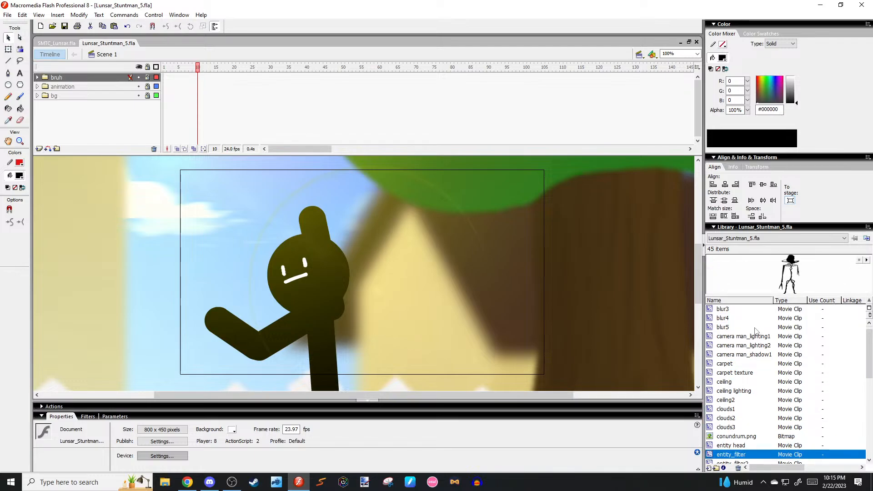
key("Down")
key("Down")
key("Down")
key("Down")
key("Down")
key("Down")
key("Down")
key("Down")
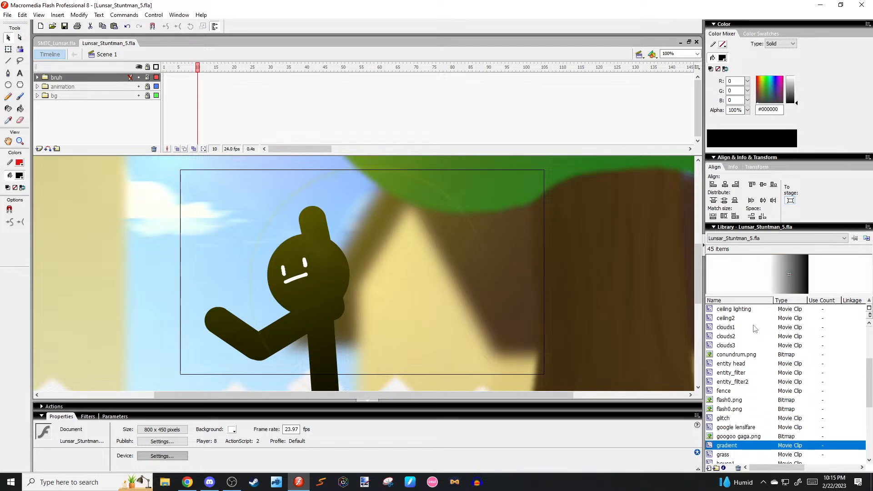
key("Down")
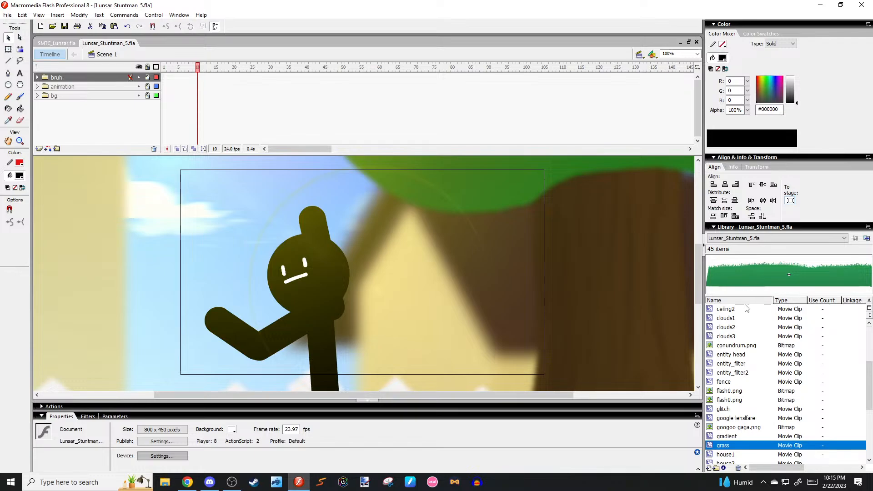
Copy the grass movie clip into the library of SMTC_Lunsar.fla and select it there.
scroll(749, 354, "down", 2)
right_click(746, 411)
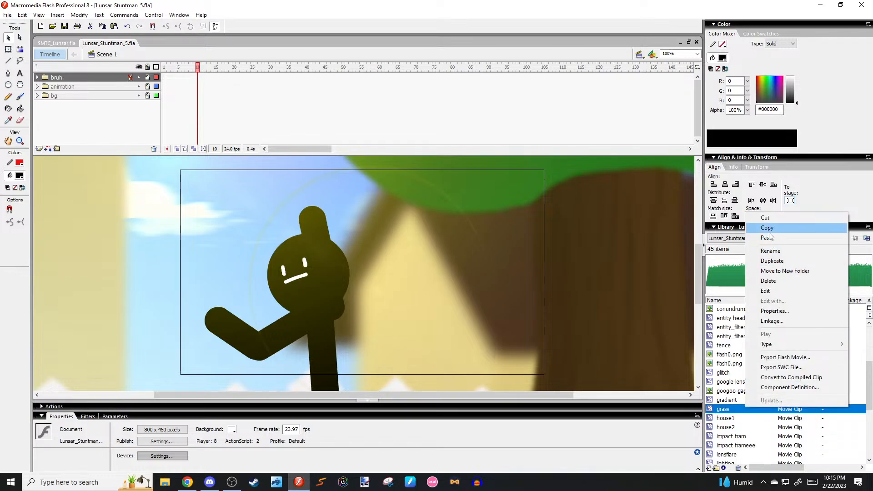
left_click(767, 229)
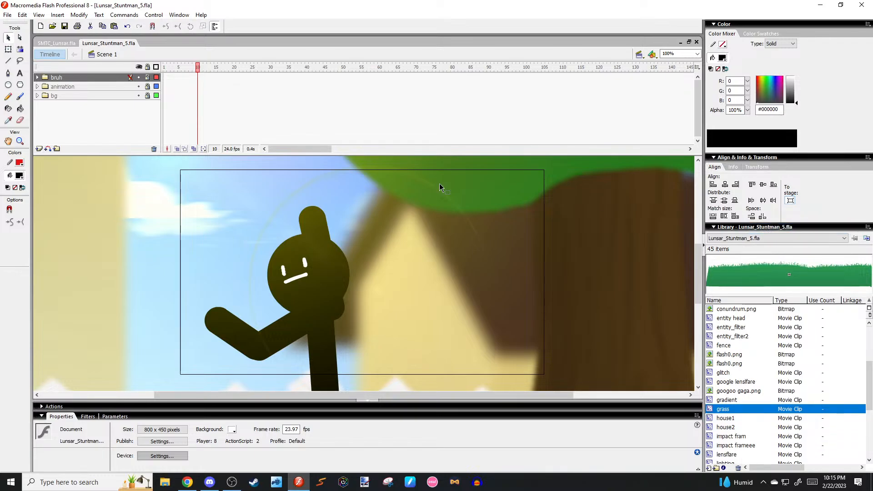
left_click(47, 43)
scroll(765, 363, "down", 6)
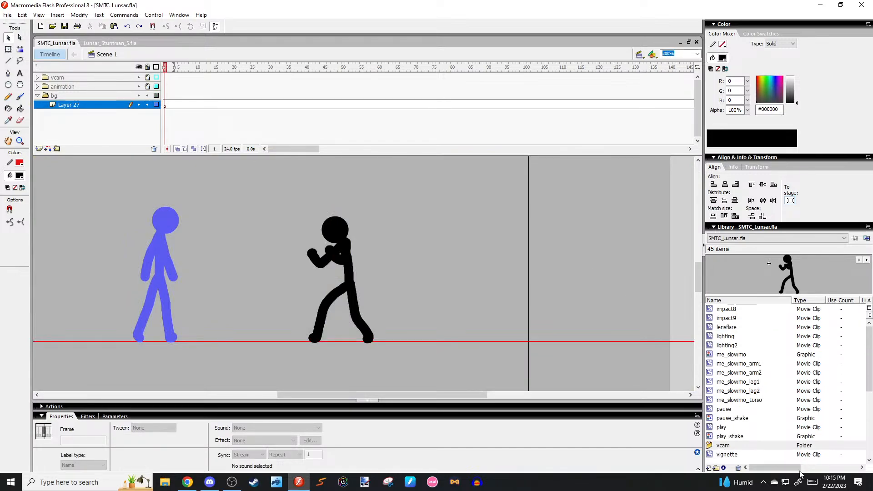
right_click(782, 459)
left_click(797, 207)
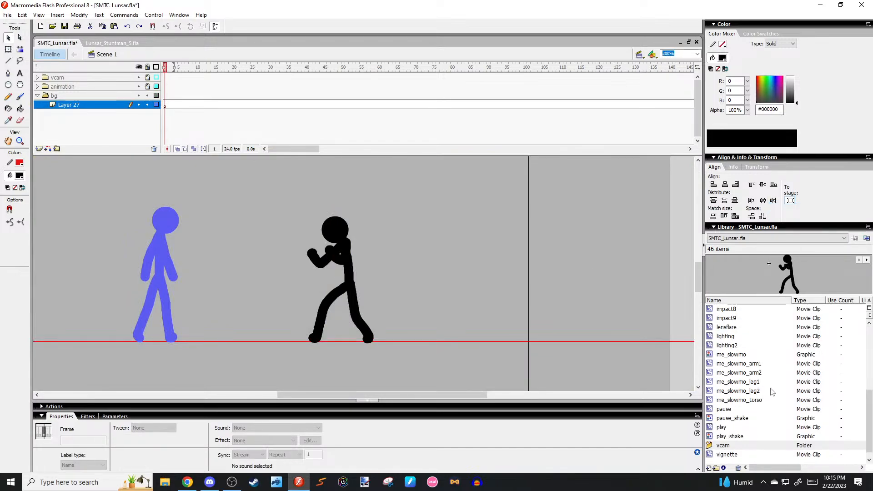
scroll(772, 392, "up", 6)
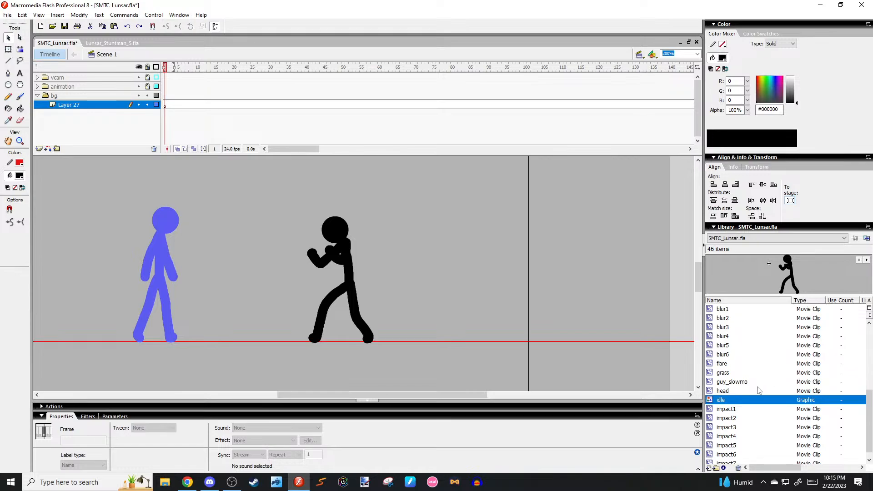
left_click(752, 373)
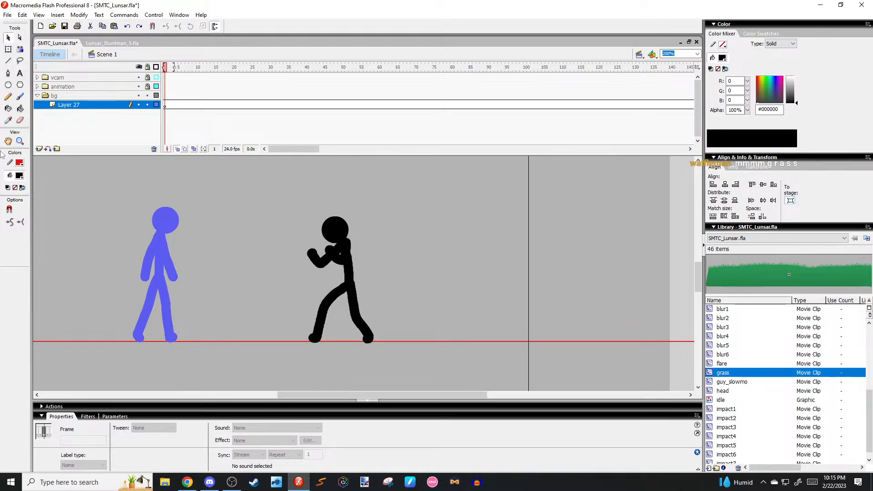
Add a layer folder named fg directly above the animation folder.
left_click(68, 86)
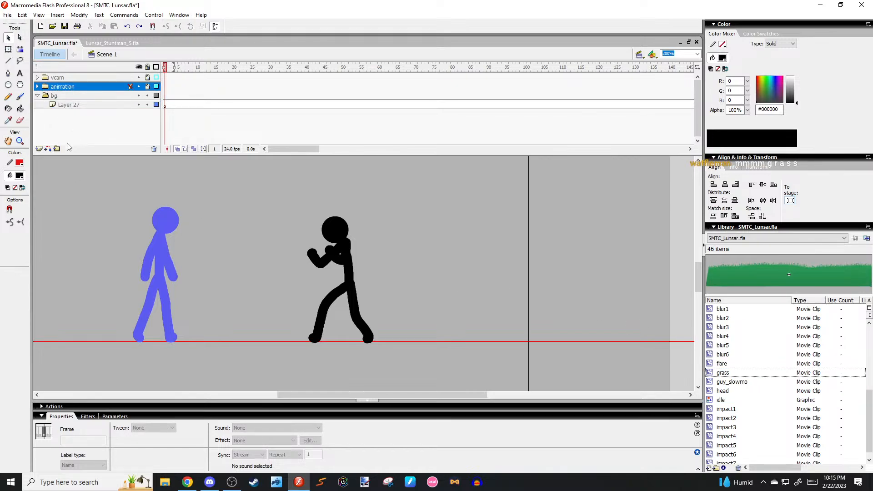
left_click(57, 149)
double_click(58, 87)
type("fg")
key("Return")
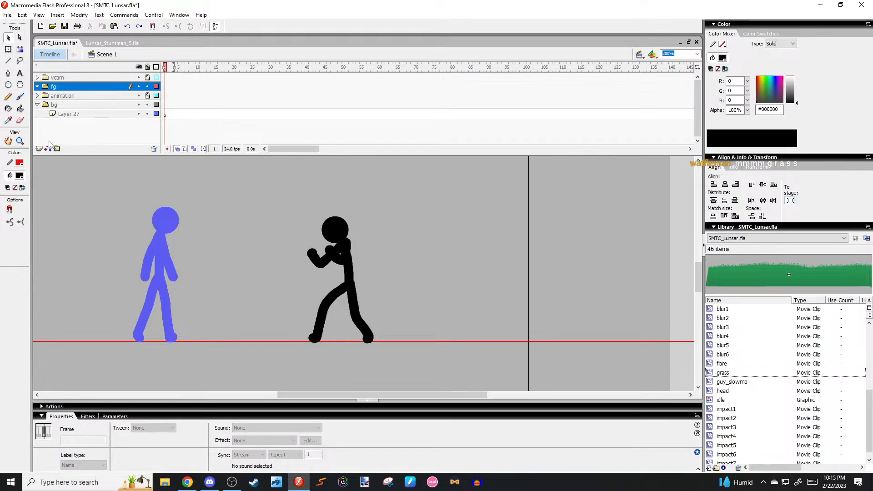
Add a new layer inside the fg folder and place an instance of the grass symbol on the stage.
left_click(38, 149)
left_click_drag(67, 88, 65, 96)
left_click(204, 192)
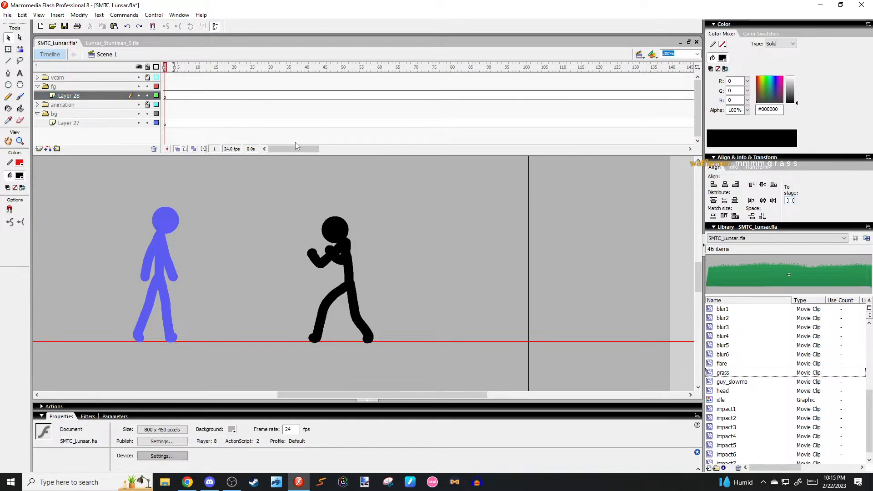
left_click_drag(733, 277, 365, 335)
scroll(455, 262, "down", 5)
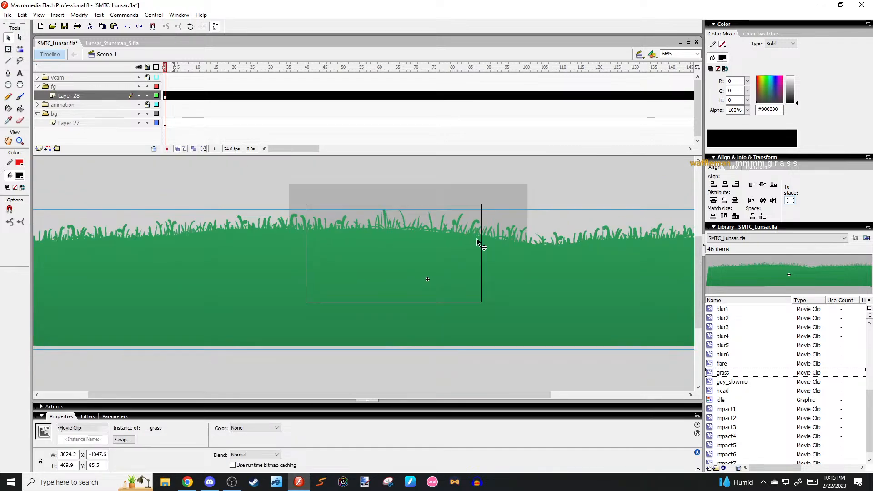
Scale the grass down to about 918 by 143 px and position it along the ground line under both figures.
key("q")
left_click_drag(405, 253, 267, 276)
scroll(267, 278, "up", 4)
left_click_drag(456, 275, 484, 294)
left_click(393, 281, "ctrl")
left_click(378, 279, "ctrl")
left_click_drag(382, 283, 431, 280)
left_click(351, 273, "ctrl+shift")
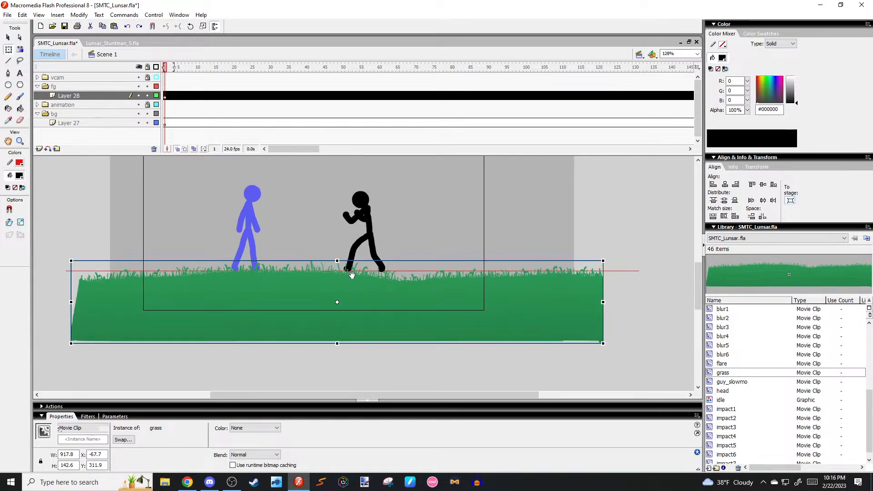
left_click_drag(351, 274, 407, 303)
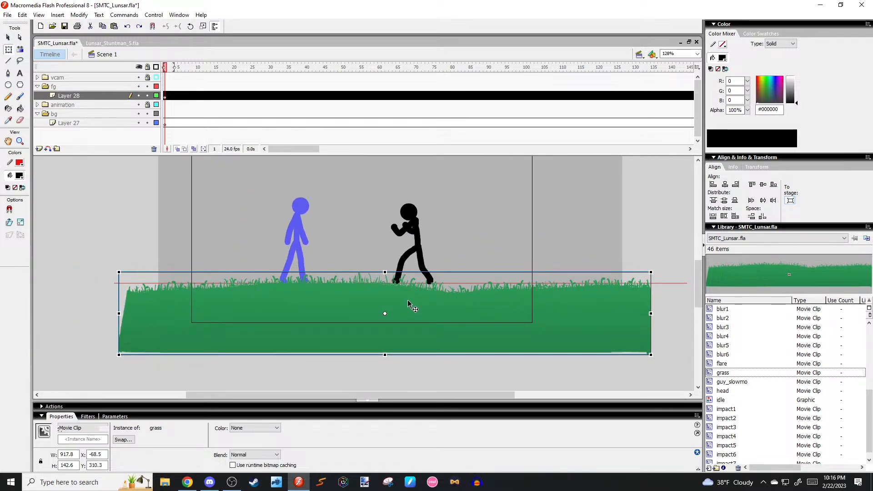
Delete the grass instance from the stage and the grass symbol from the library of SMTC_Lunsar.fla.
key("Delete")
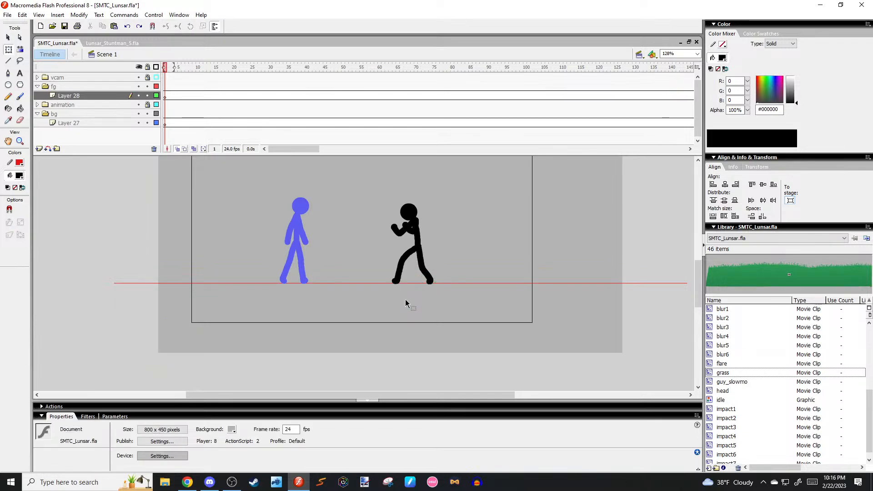
key("Delete")
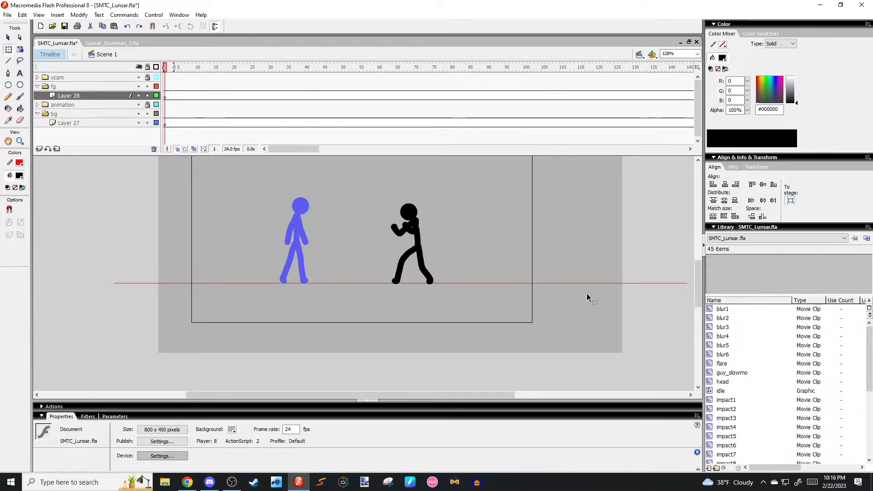
scroll(233, 268, "up", 5)
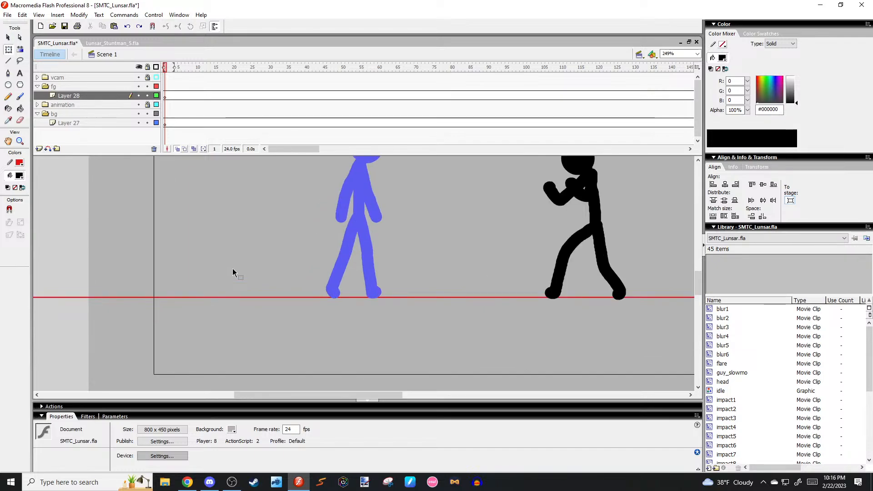
left_click_drag(412, 285, 444, 303)
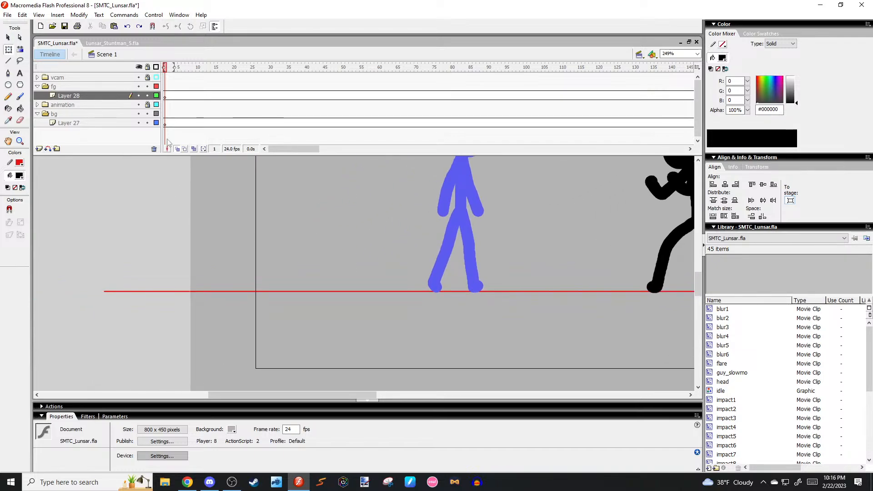
left_click_drag(258, 191, 207, 165)
scroll(85, 193, "up", 1)
scroll(52, 173, "down", 1)
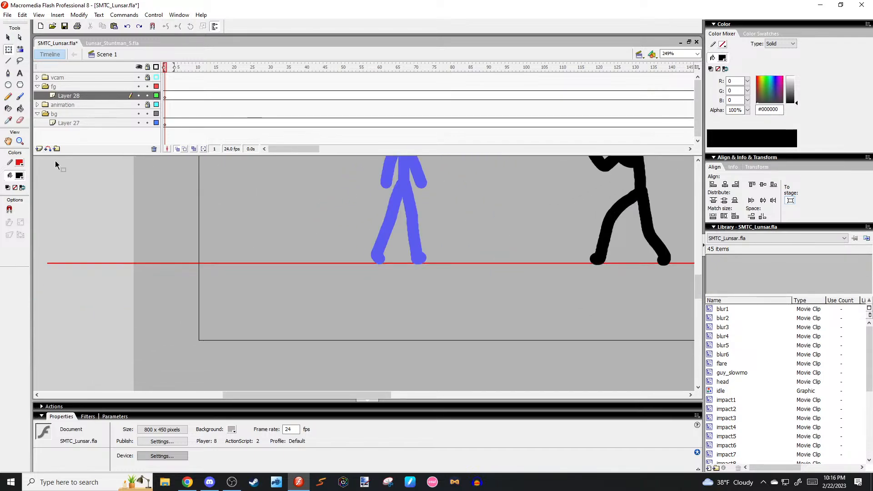
Switch to the Lunsar_Stuntman_5.fla document and examine how its grass ground is drawn.
left_click(110, 42)
left_click_drag(302, 300, 382, 191)
left_click_drag(359, 296, 144, 213)
left_click_drag(324, 257, 230, 247)
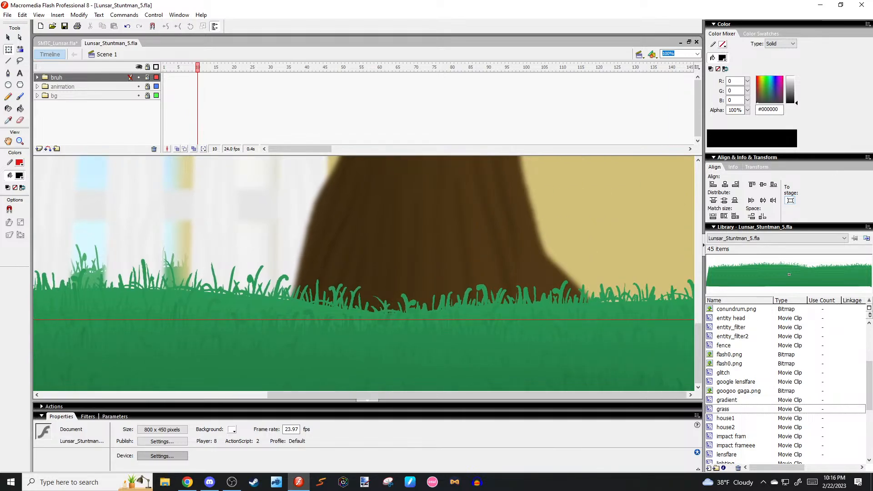
key("alt+Tab")
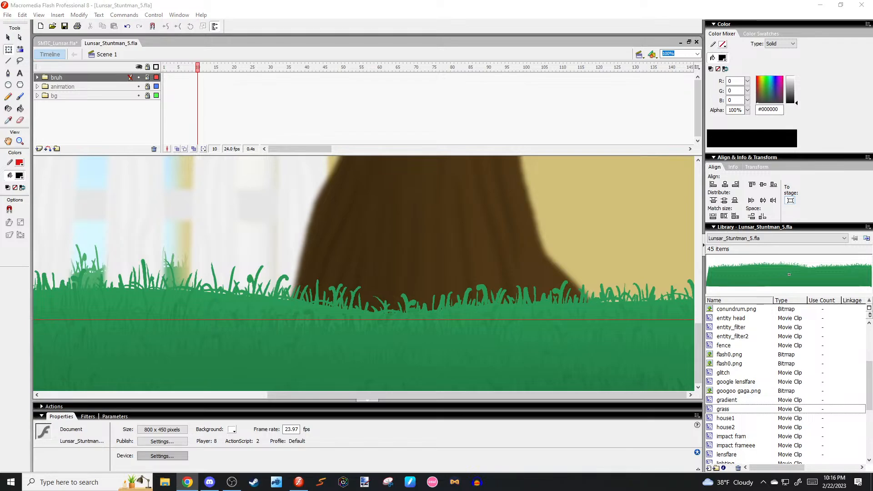
key("alt+Tab")
key("alt+Tab")
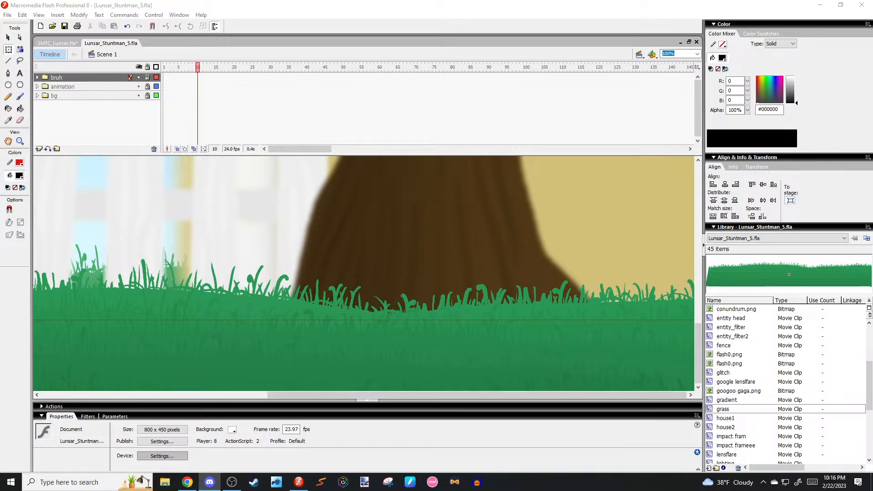
key("alt+Tab")
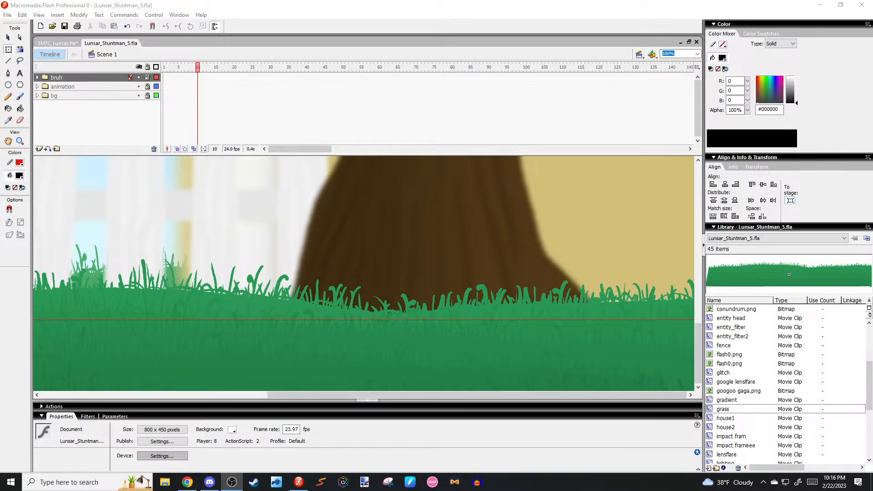
key("alt+Tab")
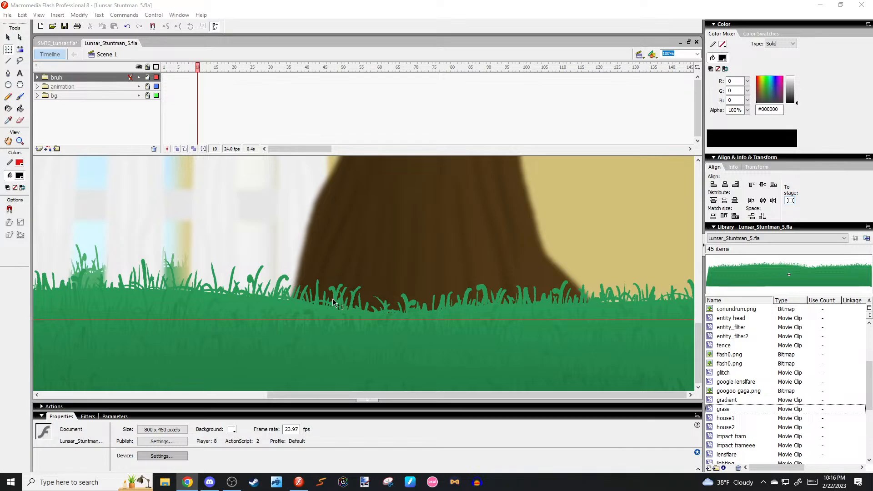
Set the fill colour to the green #2A9855 sampled from the grass symbol's library preview.
scroll(386, 227, "down", 3)
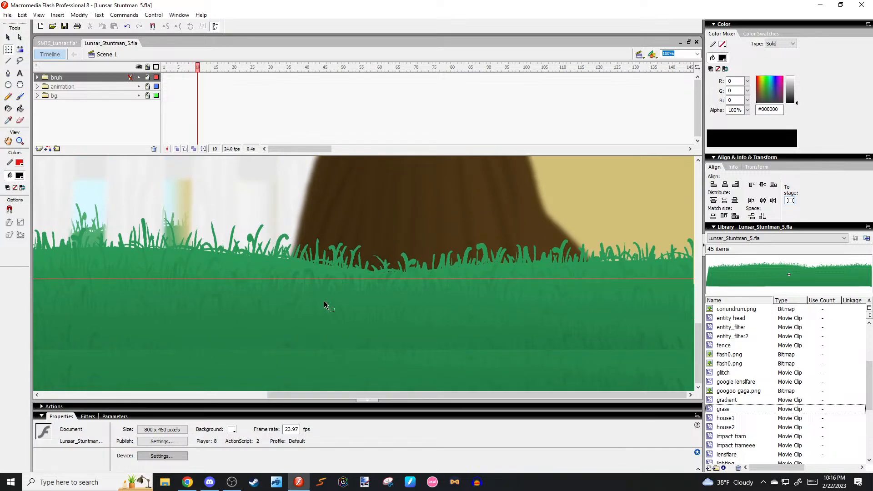
key("v")
left_click(21, 177)
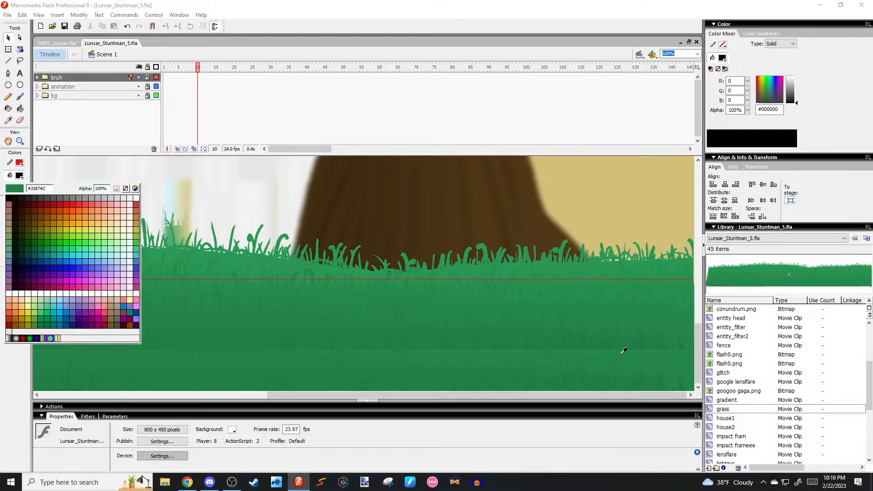
left_click(757, 263)
scroll(678, 212, "up", 3)
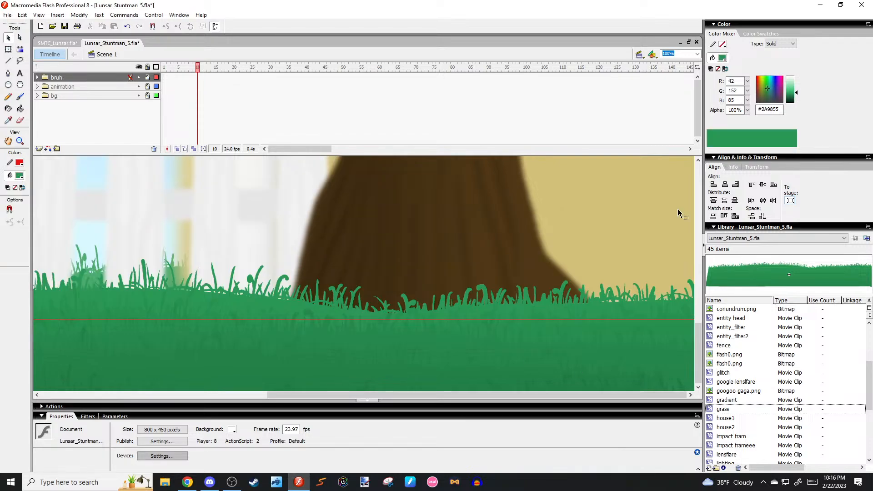
Return to SMTC_Lunsar.fla and set up the Brush tool with the third-smallest brush size.
left_click(69, 43)
scroll(162, 236, "up", 1)
left_click_drag(162, 236, 291, 224)
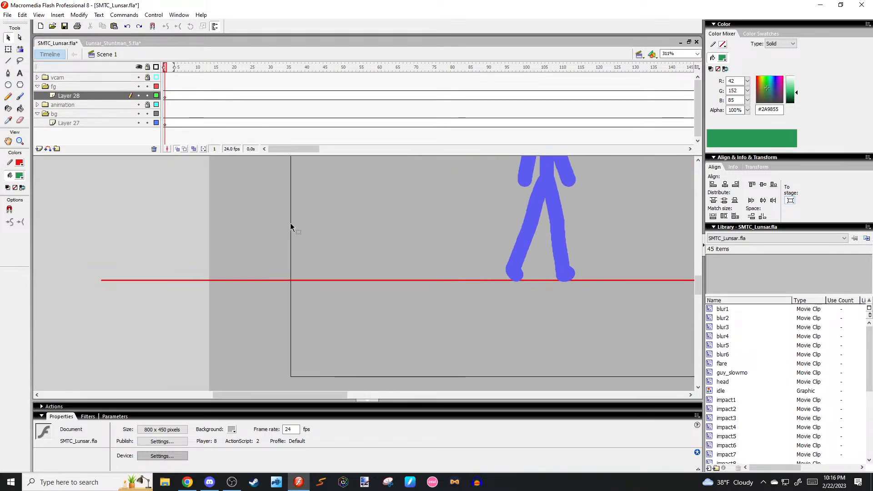
key("b")
left_click(22, 233)
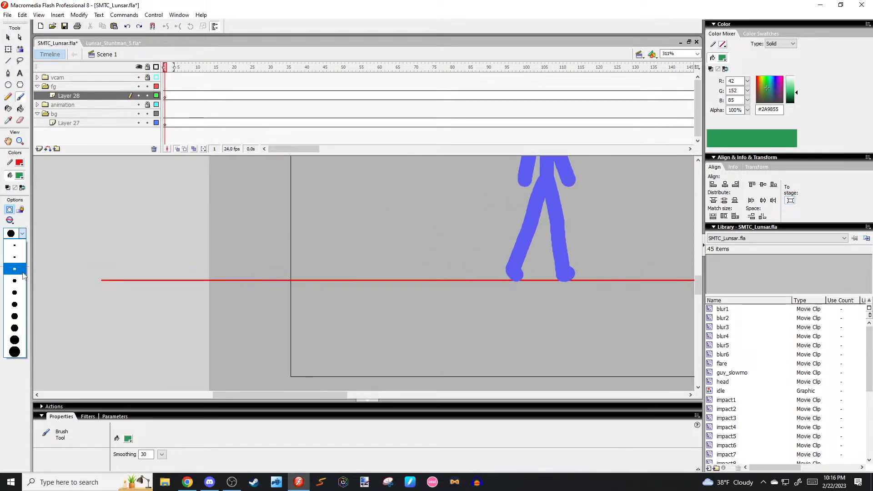
left_click(20, 270)
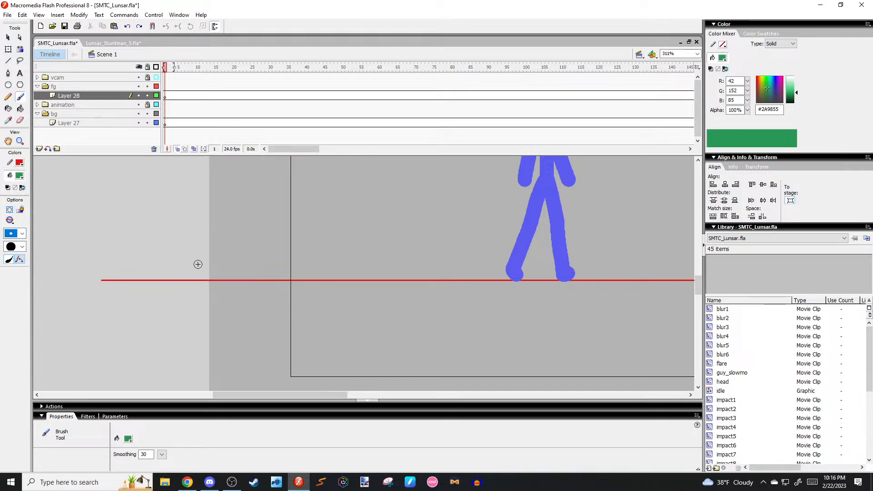
Paint a small tuft of short grass with a curled blade on the red ground line, just outside the camera frame.
mouse_move(176, 271)
left_mouse_down()
mouse_move(190, 266)
mouse_move(199, 293)
mouse_move(206, 276)
left_mouse_up()
key("ctrl+z")
key("ctrl+z")
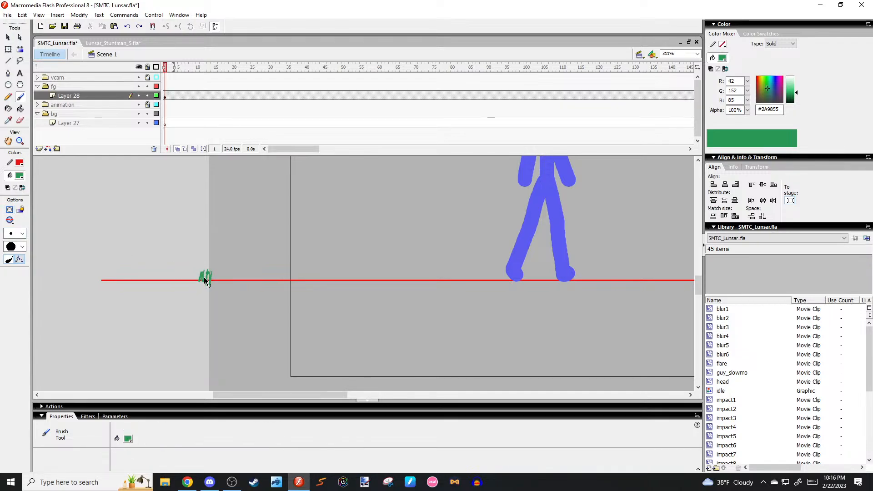
key("ctrl+z")
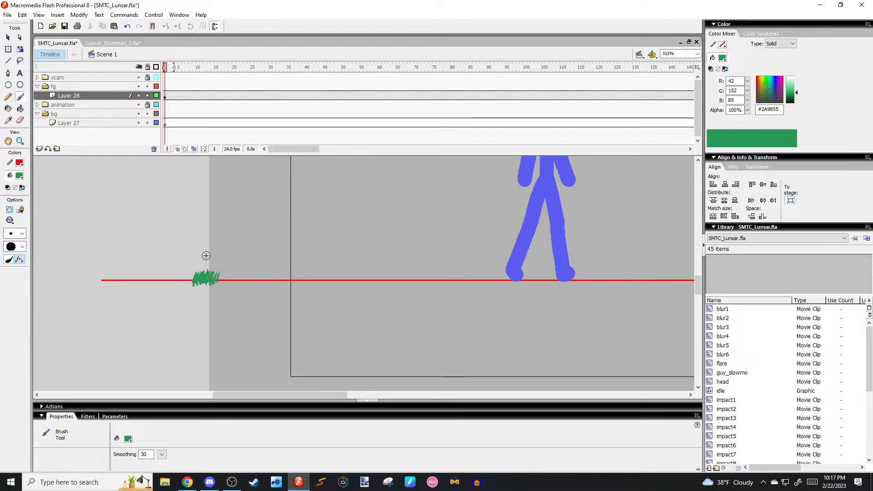
mouse_move(199, 263)
left_mouse_down()
mouse_move(206, 271)
mouse_move(191, 274)
left_mouse_up()
key("ctrl+z")
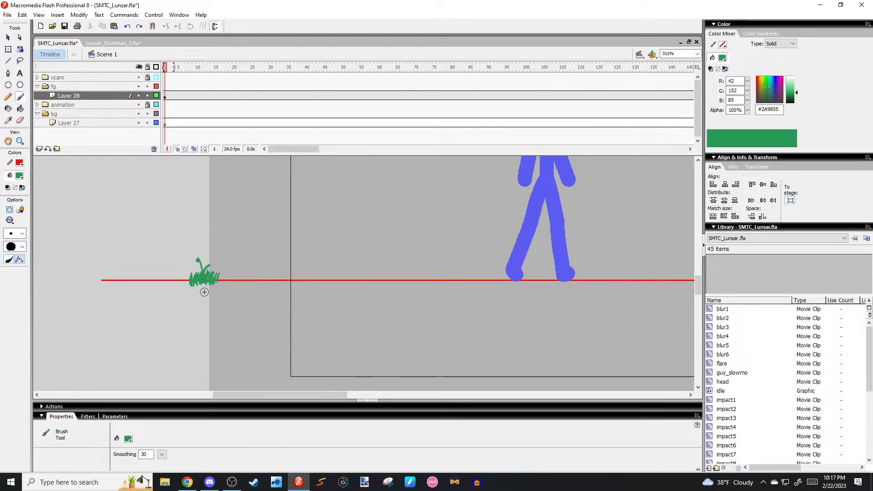
Choose the Rectangle tool and set the stroke colour to none.
left_click(203, 273, "ctrl+alt")
key("r")
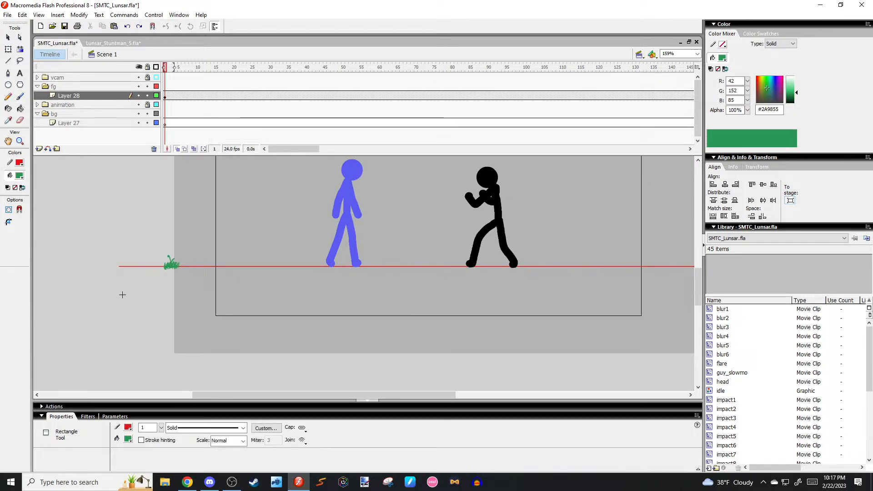
left_click(19, 162)
left_click(129, 175)
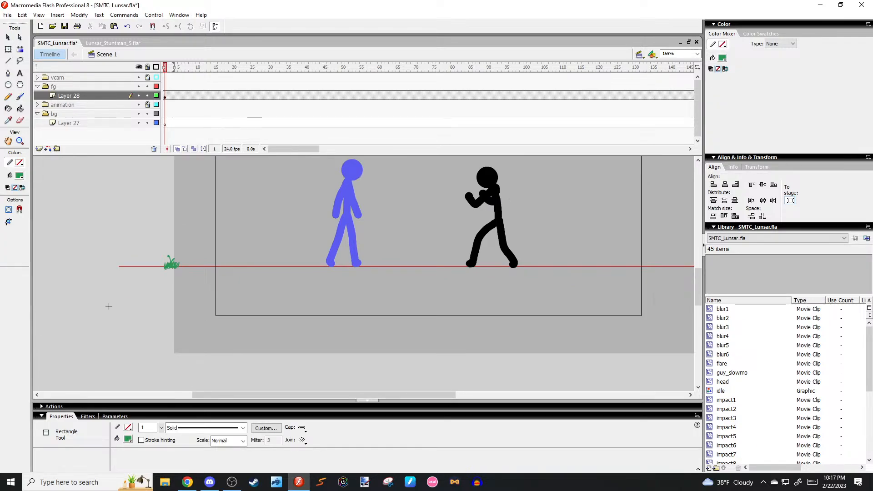
left_click(136, 270, "ctrl")
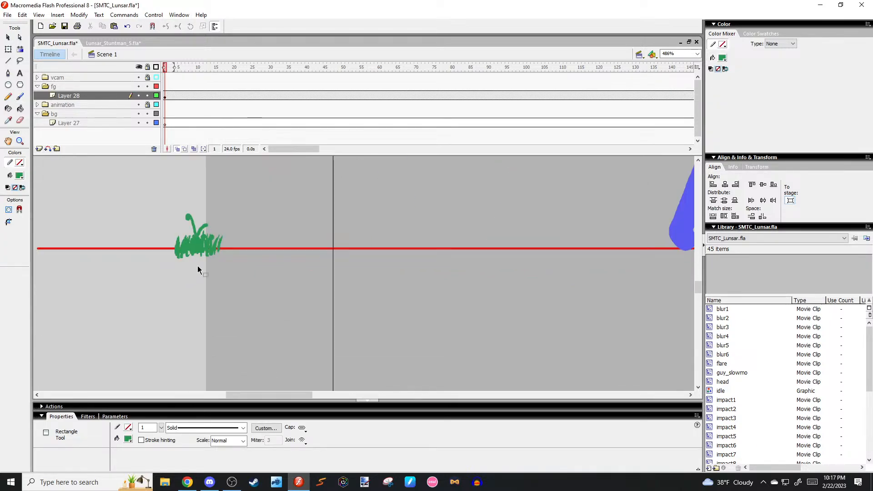
Extend the tuft along the ground line with brushed short blades and tall curled stalks into a patch about 53 by 27 px.
left_click_drag(228, 250, 274, 268)
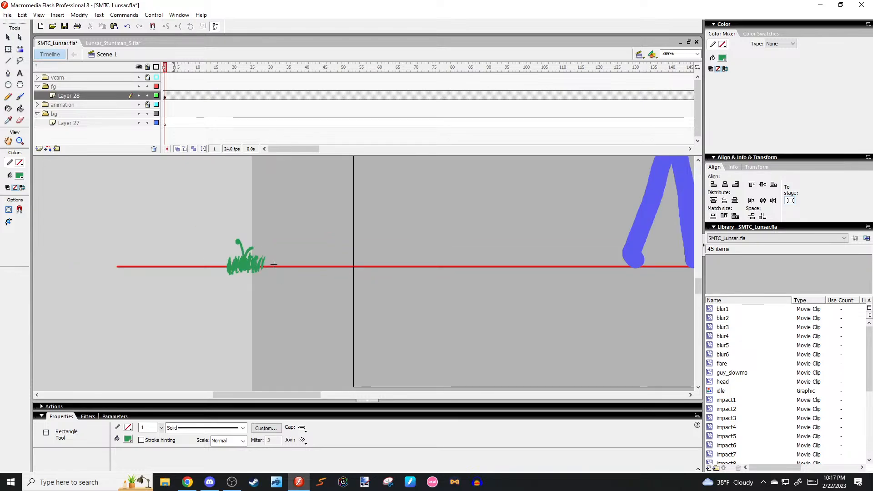
key("b")
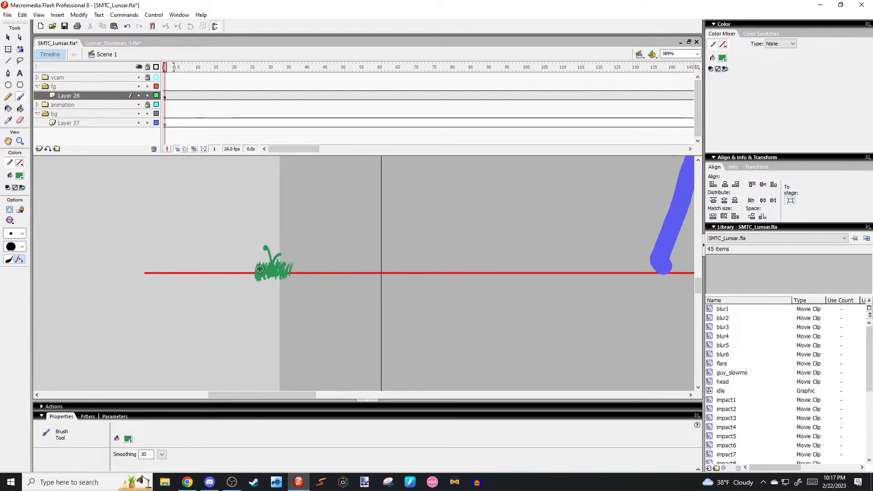
mouse_move(263, 280)
left_mouse_down()
mouse_move(286, 263)
mouse_move(276, 262)
mouse_move(277, 271)
mouse_move(265, 260)
mouse_move(265, 284)
mouse_move(270, 292)
mouse_move(283, 277)
mouse_move(289, 294)
mouse_move(285, 281)
mouse_move(273, 280)
mouse_move(271, 290)
mouse_move(266, 263)
left_mouse_up()
mouse_move(252, 254)
left_mouse_down()
mouse_move(312, 268)
mouse_move(309, 276)
mouse_move(299, 255)
mouse_move(296, 277)
mouse_move(280, 262)
mouse_move(274, 279)
mouse_move(295, 263)
mouse_move(283, 274)
mouse_move(277, 242)
mouse_move(284, 276)
left_mouse_up()
left_click_drag(276, 272, 289, 272)
left_click_drag(283, 260, 285, 275)
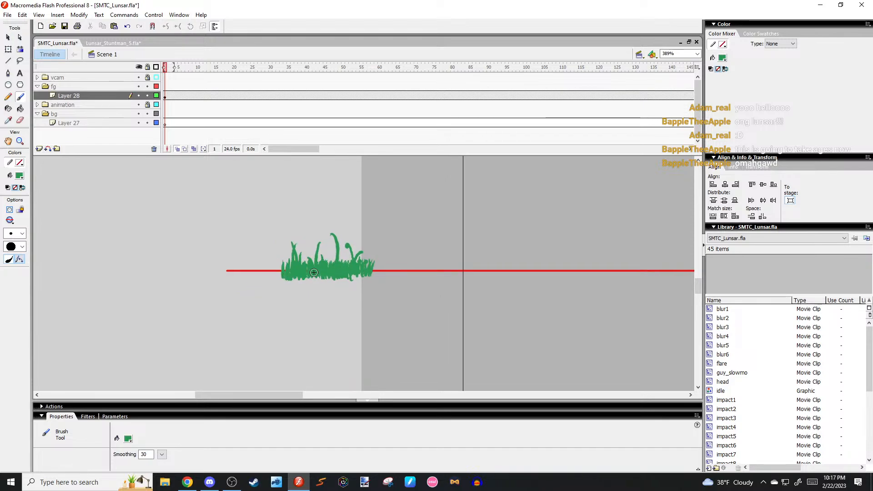
Duplicate the grass patch further along the ground line and mirror the copy horizontally with a width scale of -100%.
key("v")
left_click(382, 288)
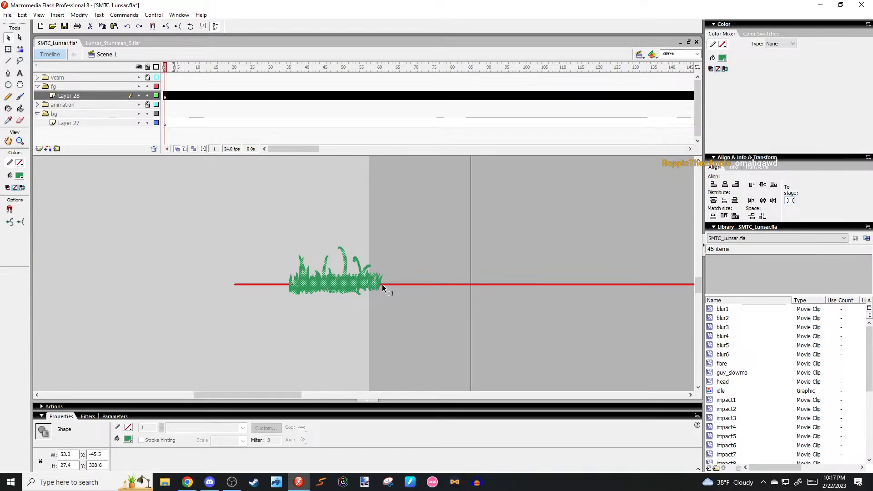
left_click_drag(382, 288, 523, 287)
left_click(754, 167)
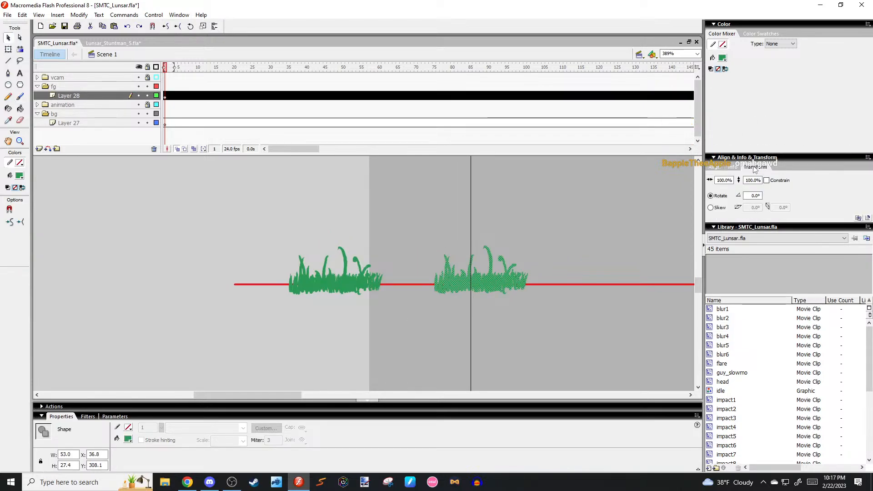
left_click(720, 181)
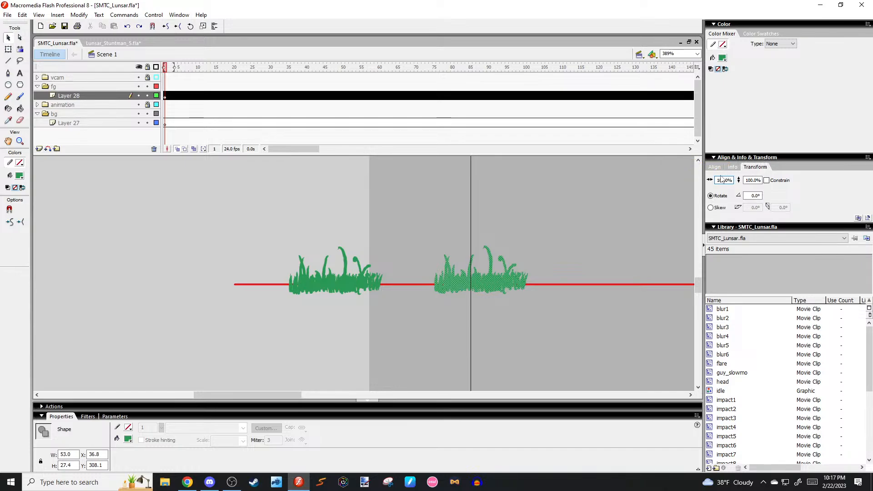
type("-100")
key("Return")
mouse_move(487, 284)
left_mouse_down()
mouse_move(520, 291)
mouse_move(505, 287)
left_mouse_up()
Paint a forked, curled grass stalk on the ground line in the gap between the two grass patches.
key("b")
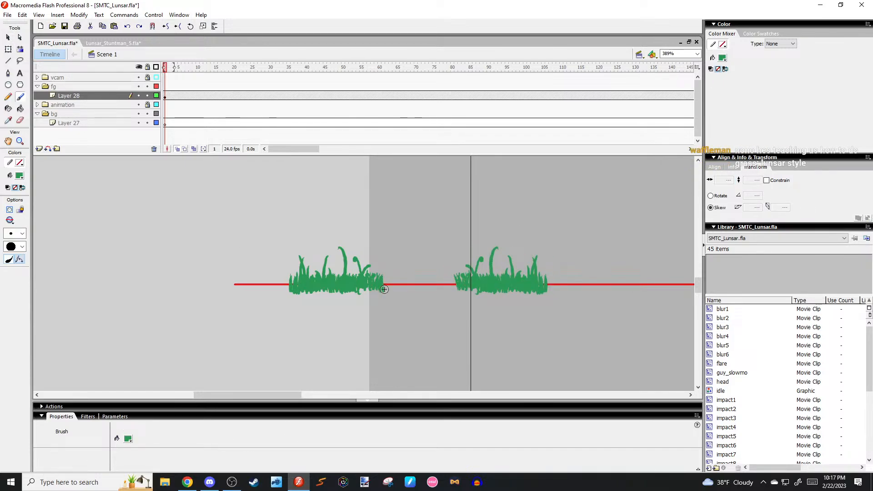
mouse_move(385, 257)
left_mouse_down()
mouse_move(389, 291)
mouse_move(404, 266)
mouse_move(412, 289)
mouse_move(417, 242)
mouse_move(420, 265)
left_mouse_up()
key("ctrl+z")
key("ctrl+z")
key("ctrl+z")
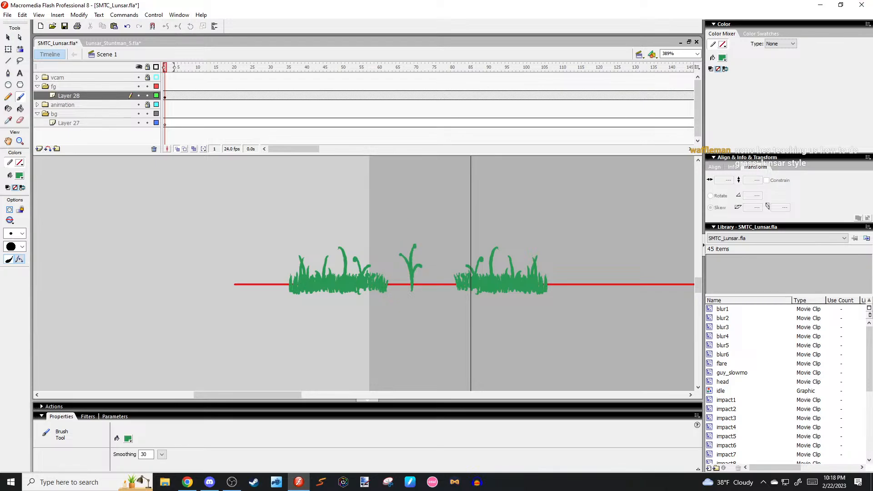
key("alt+Tab")
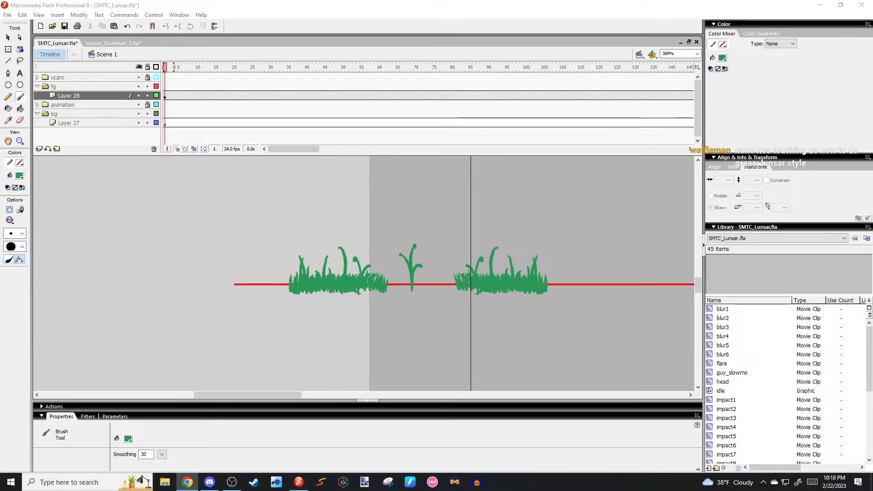
key("alt+Tab")
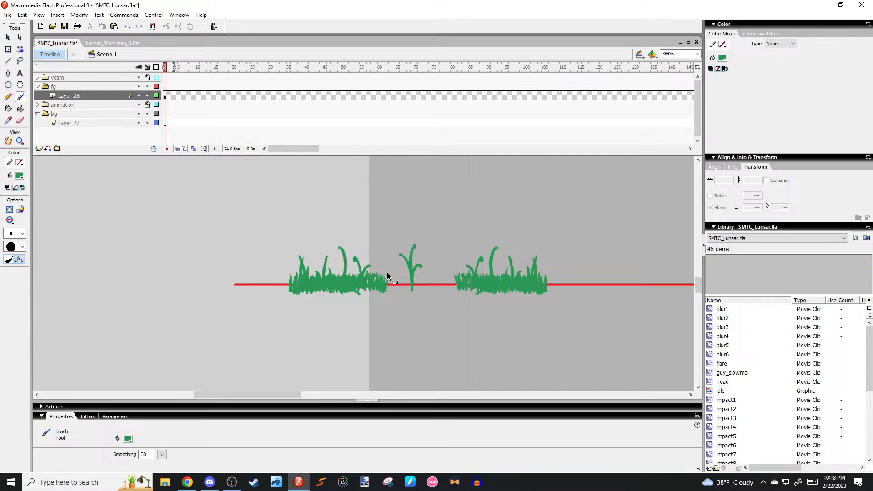
Fill the gap between the two grass patches with brushed short and curled blades to form one continuous strip.
mouse_move(389, 292)
left_mouse_down()
mouse_move(407, 271)
mouse_move(404, 283)
left_mouse_up()
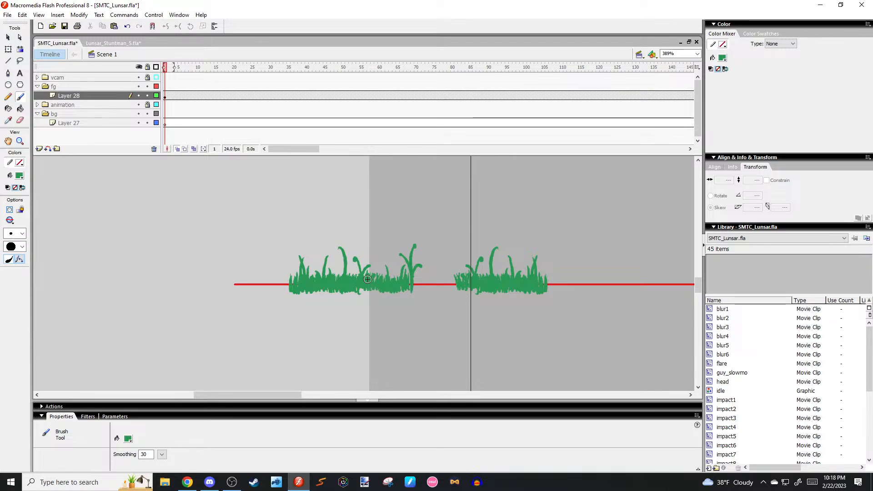
mouse_move(412, 289)
left_mouse_down()
mouse_move(382, 285)
mouse_move(398, 300)
mouse_move(406, 288)
mouse_move(415, 299)
mouse_move(408, 257)
left_mouse_up()
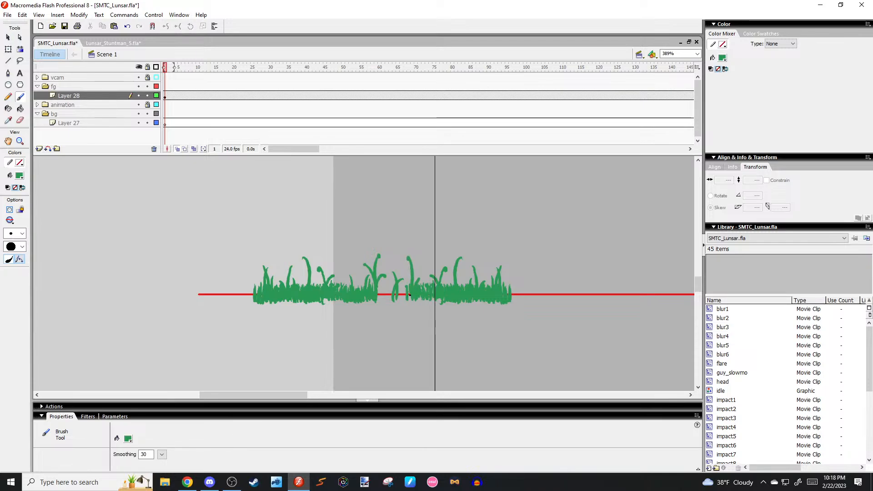
mouse_move(402, 298)
left_mouse_down()
mouse_move(389, 283)
mouse_move(388, 298)
left_mouse_up()
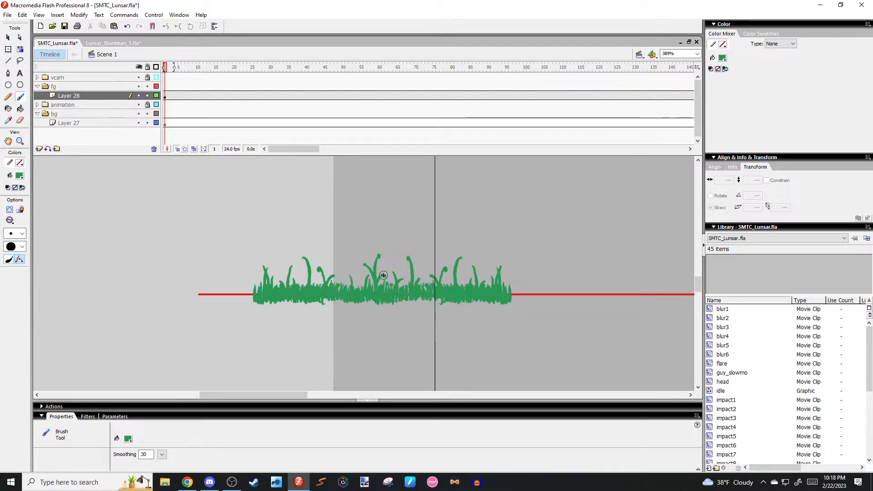
Duplicate the whole grass strip and place the copy on the ground line beyond its end, leaving a gap between the two.
key("v")
key("ctrl+a")
left_click_drag(493, 298, 455, 293)
key("ctrl+c")
key("ctrl+v")
left_click_drag(526, 283, 670, 281)
key("space")
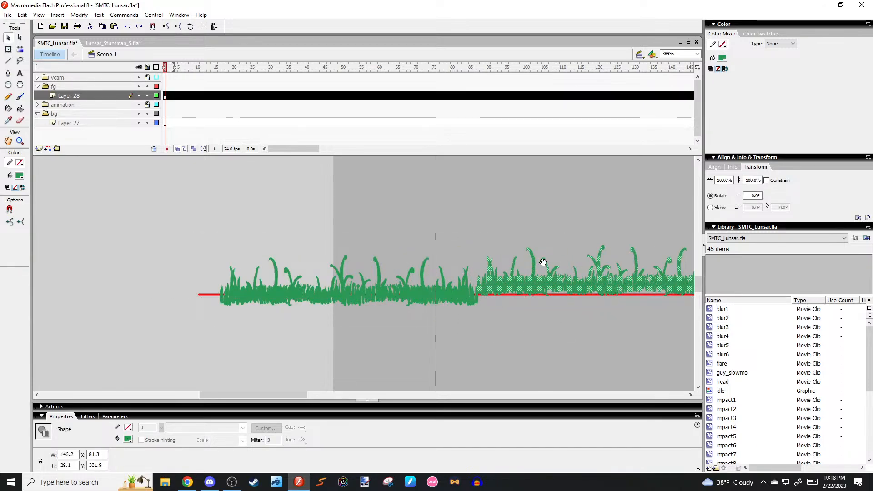
left_click_drag(510, 249, 321, 219)
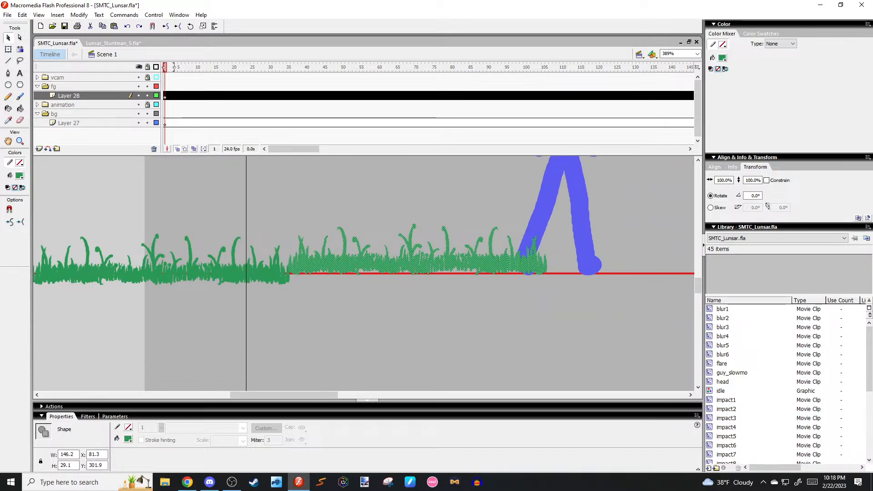
key("alt+Tab")
mouse_move(359, 275)
left_mouse_down()
mouse_move(483, 282)
mouse_move(456, 280)
left_mouse_up()
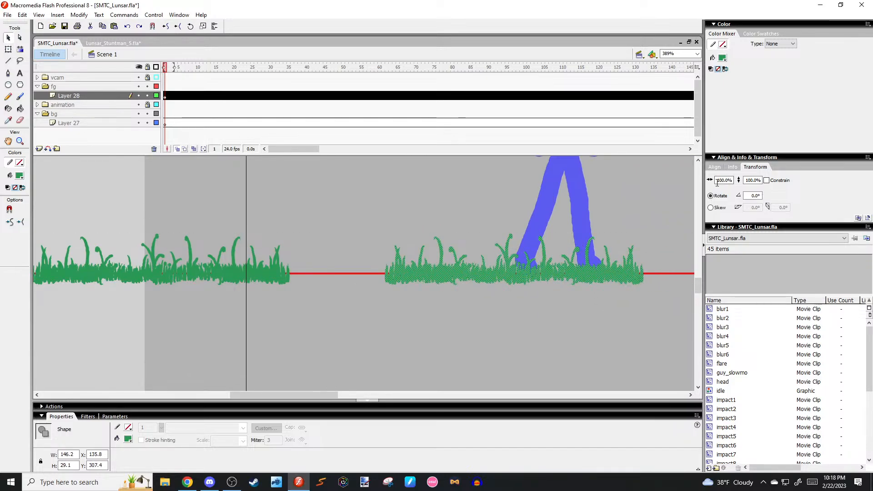
Mirror the copied strip horizontally, skew it about -13.4° and stretch its width to about 104.6%.
key("ctrl+shift+h")
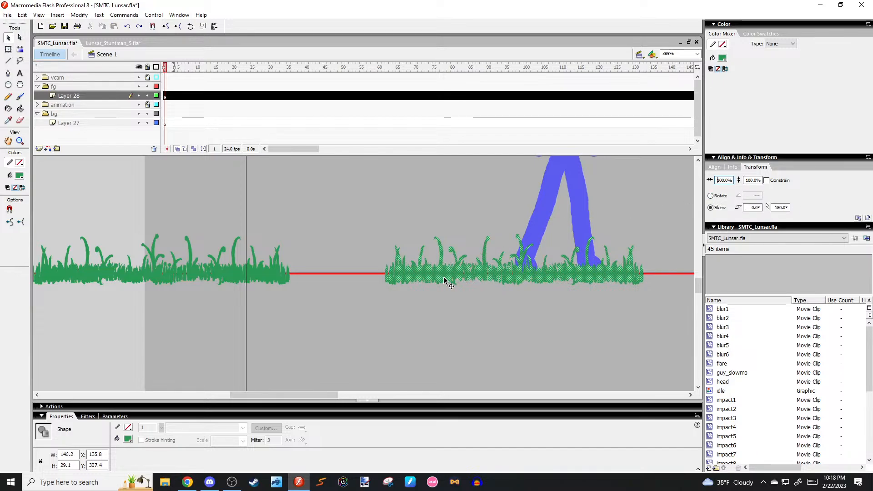
left_click_drag(465, 274, 460, 275)
key("q")
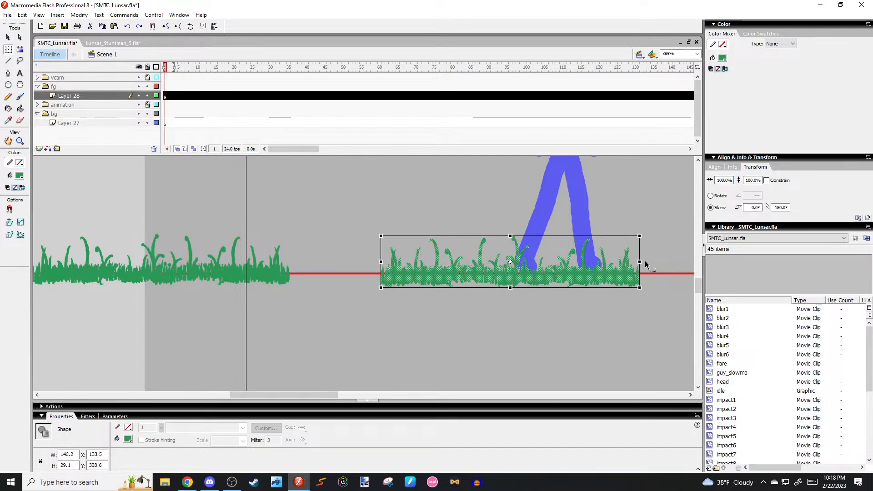
left_click_drag(640, 262, 623, 262)
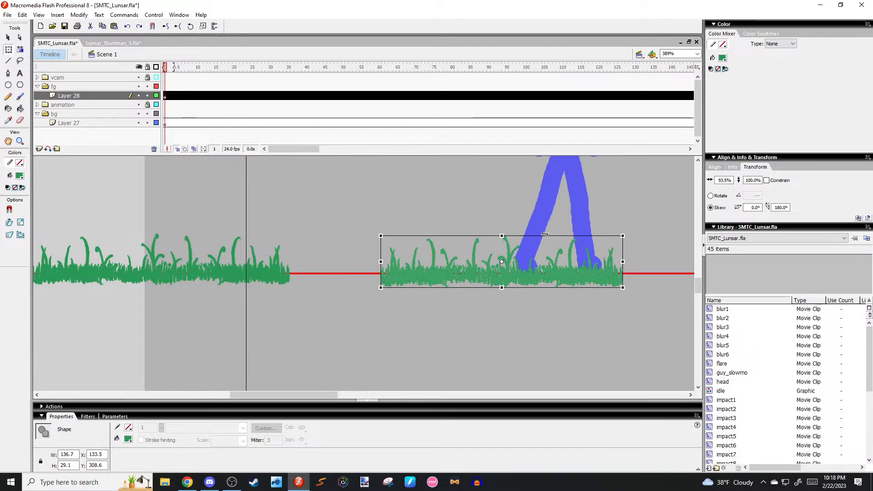
left_click_drag(545, 235, 533, 235)
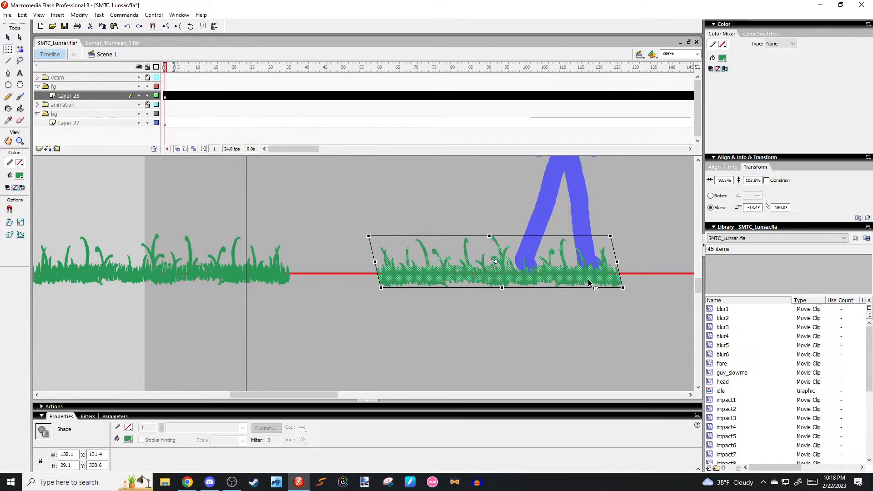
left_click_drag(617, 262, 646, 262)
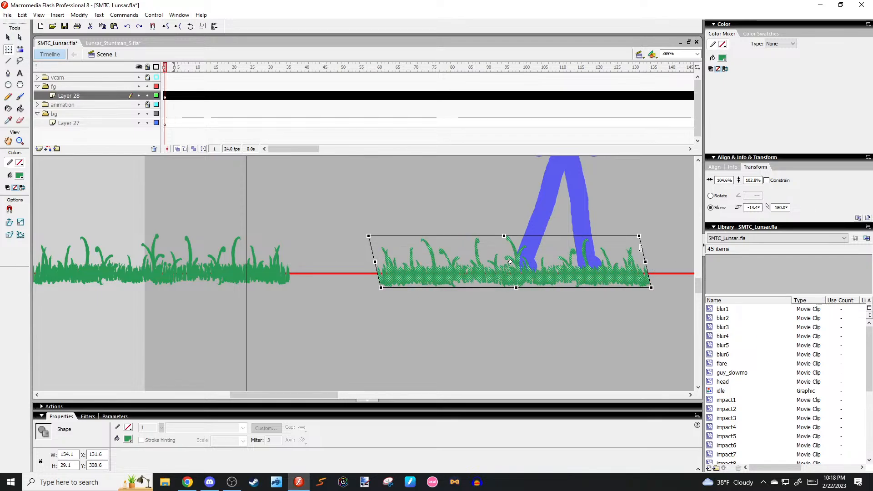
Shift the skewed strip along the ground line toward the original strip to an X position of 111.5, and deselect it.
key("shift+Left")
key("shift+Left")
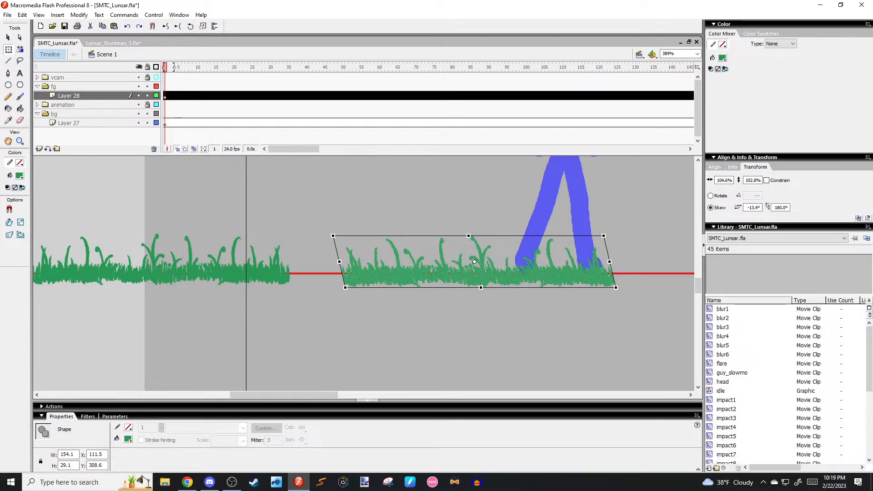
key("alt+Tab")
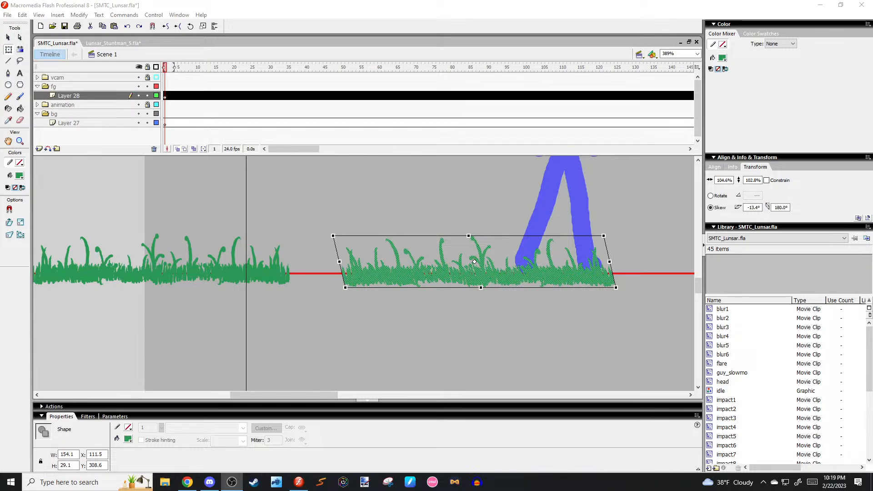
key("alt+Tab")
left_click(335, 227)
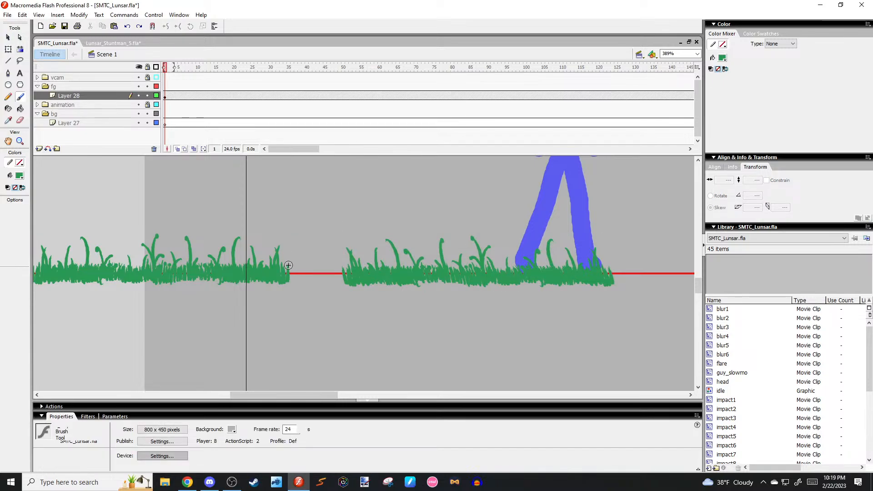
Paint a forked, curled grass stalk on the ground line in the gap between the original strip and the skewed copy.
key("b")
left_click_drag(306, 241, 315, 281)
key("ctrl+z")
key("ctrl+z")
left_click_drag(321, 234, 315, 272)
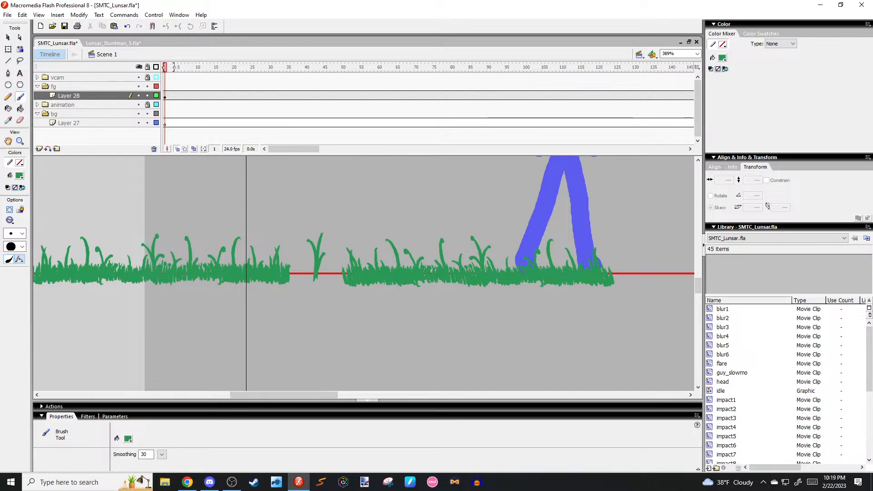
Fill the gap around the forked stalk with brushed short and medium blades to join the two strips.
left_click(292, 272)
key("v")
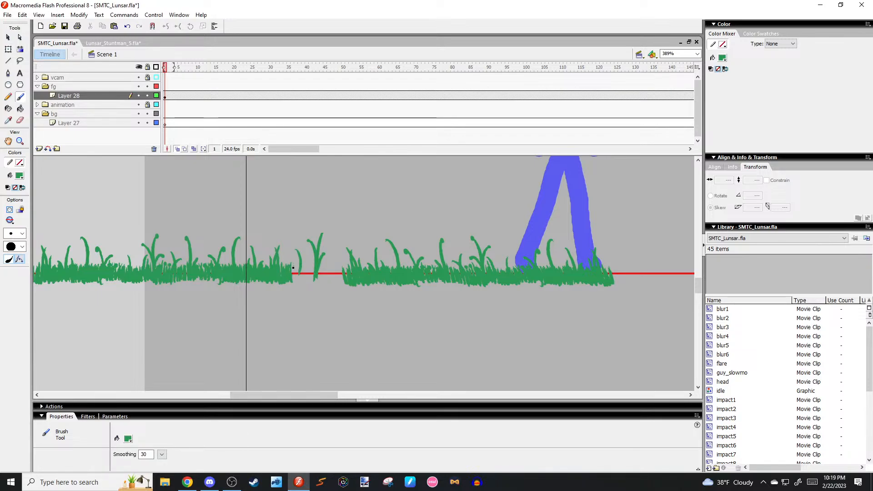
mouse_move(304, 276)
left_mouse_down()
mouse_move(321, 278)
mouse_move(306, 267)
left_mouse_up()
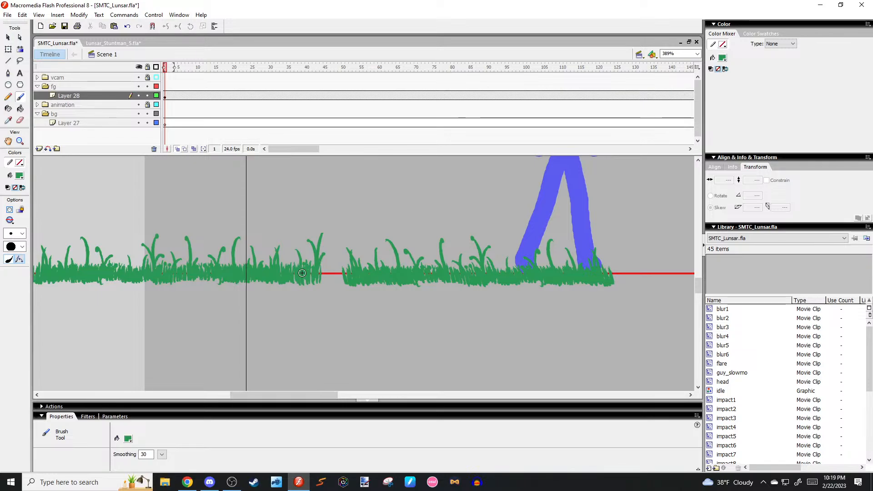
mouse_move(324, 277)
left_mouse_down()
mouse_move(331, 258)
mouse_move(334, 281)
mouse_move(331, 252)
mouse_move(336, 278)
mouse_move(326, 271)
mouse_move(342, 263)
mouse_move(333, 282)
mouse_move(322, 271)
mouse_move(344, 274)
left_mouse_up()
key("ctrl+z")
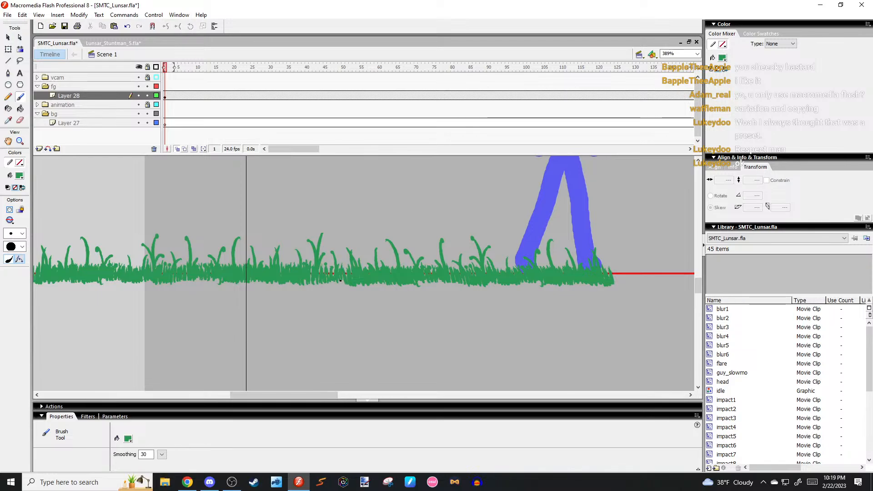
left_click_drag(289, 251, 331, 273)
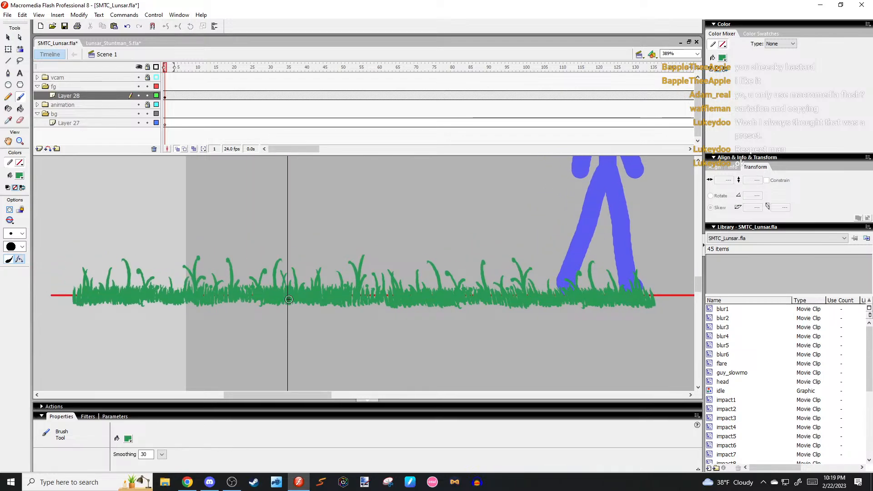
left_click_drag(262, 271, 282, 275)
key("v")
key("b")
left_click_drag(389, 289, 386, 307)
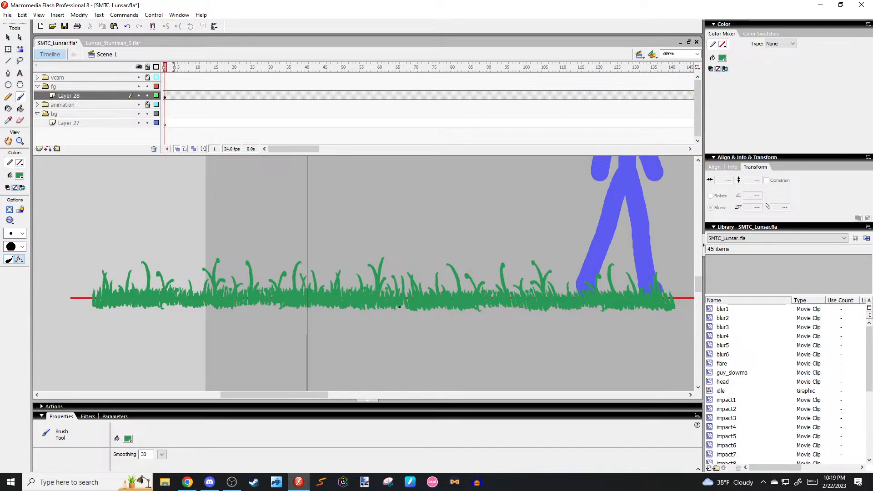
Duplicate the joined grass strip further along the ground line and mirror the copy horizontally with a width scale of -100%.
key("v")
mouse_move(393, 280)
left_mouse_down()
mouse_move(278, 257)
mouse_move(384, 268)
mouse_move(386, 247)
mouse_move(259, 233)
left_mouse_up()
key("ctrl+a")
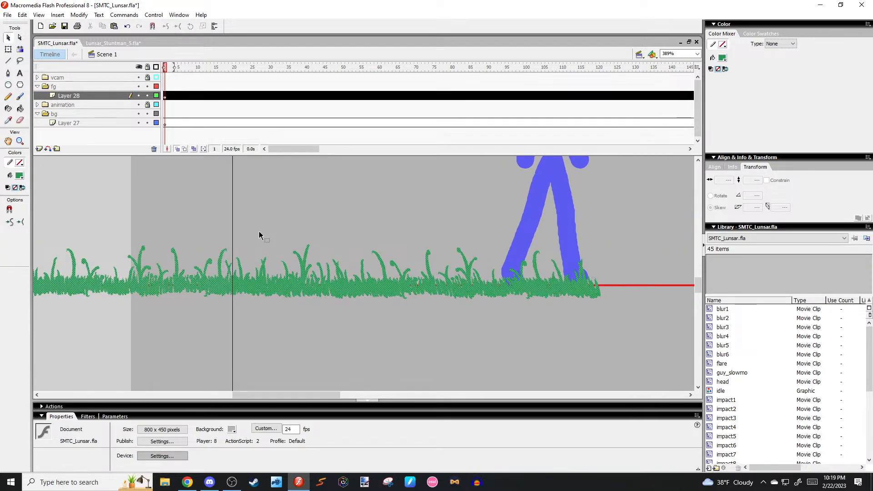
left_click_drag(268, 273, 439, 287)
type("-100.0")
key("Return")
Skew the mirrored long strip about -14.8° and place it under the black figure, leaving a small gap to the first strip.
key("q")
left_click_drag(438, 247, 559, 279)
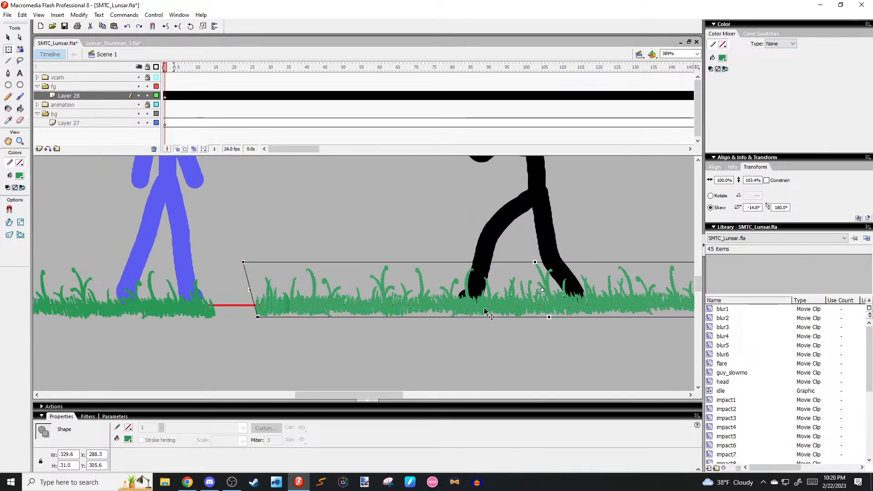
scroll(409, 277, "down", 5)
left_click_drag(387, 285, 414, 300)
scroll(415, 300, "up", 3)
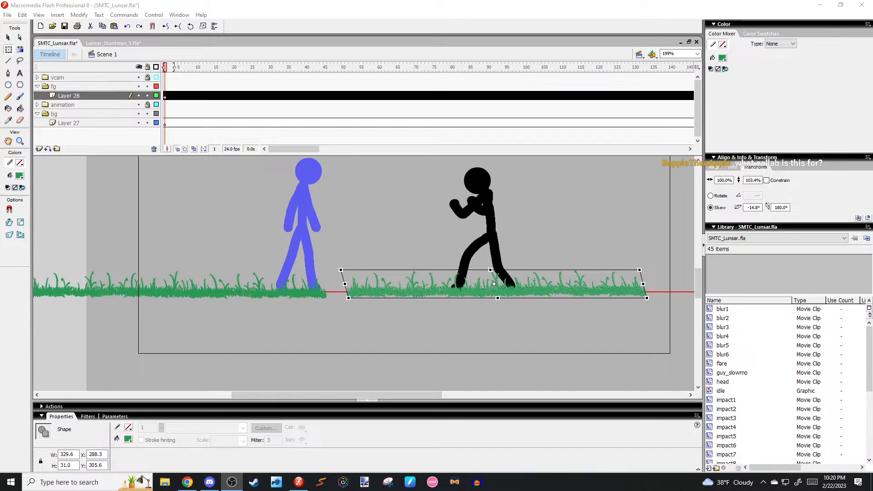
left_click(545, 264)
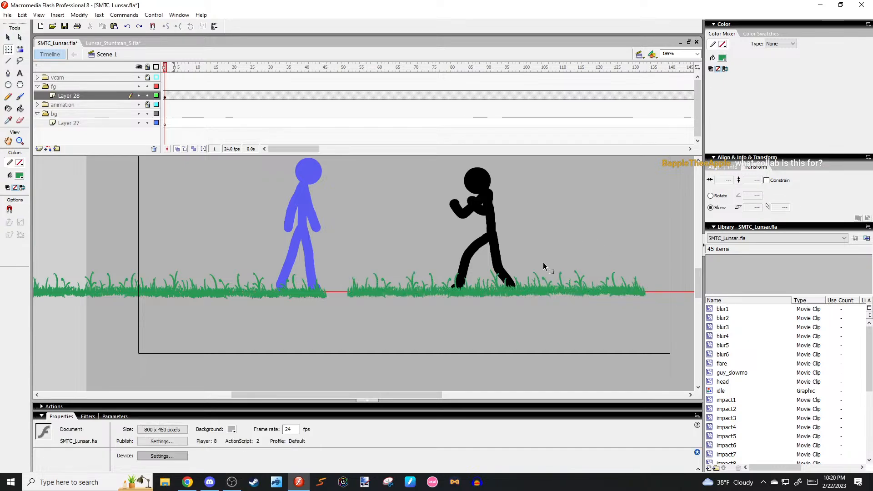
left_click(574, 293)
left_click(414, 217)
left_click(608, 295)
left_click_drag(609, 295, 408, 296)
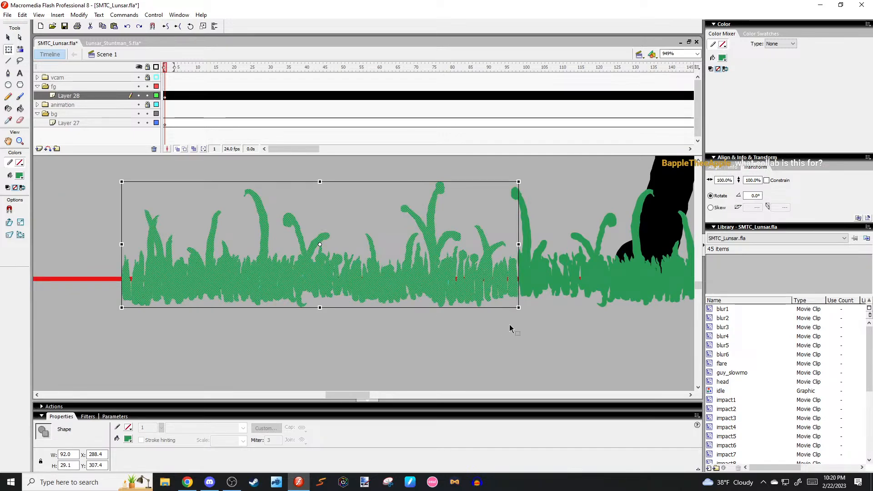
scroll(528, 334, "down", 1)
left_click(352, 288)
key("ctrl+2")
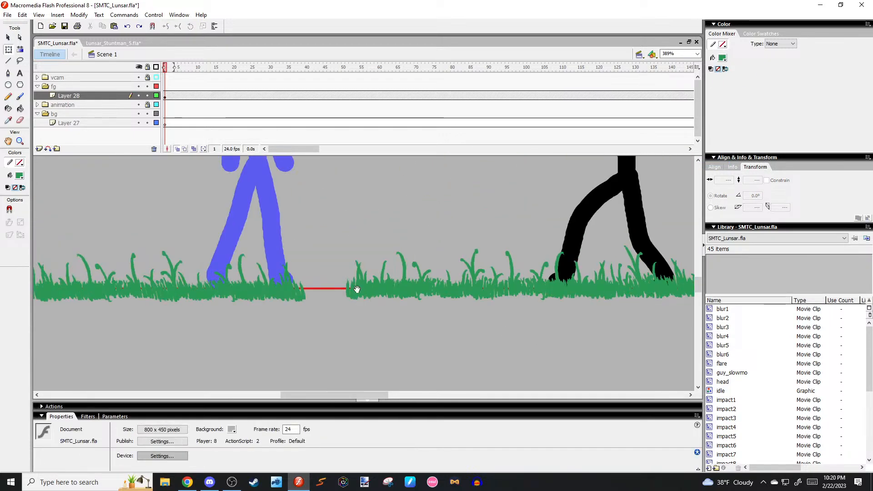
Paint a tall curled stalk and short blades in the gap between the two figures, joining the two long grass strips.
key("b")
left_click_drag(353, 297, 346, 274)
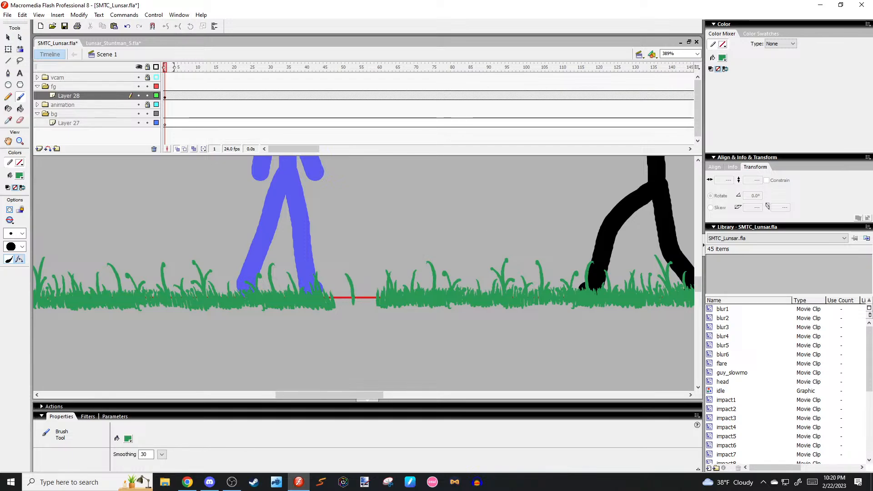
key("alt+Tab")
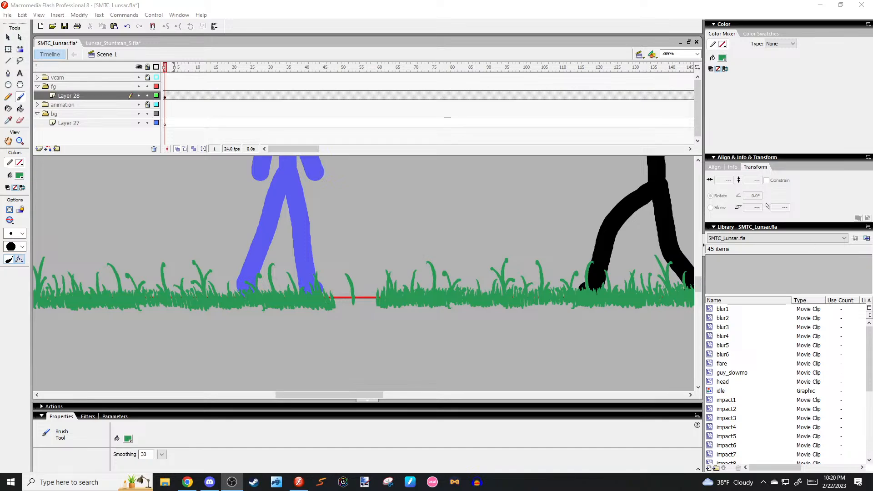
key("alt+Tab")
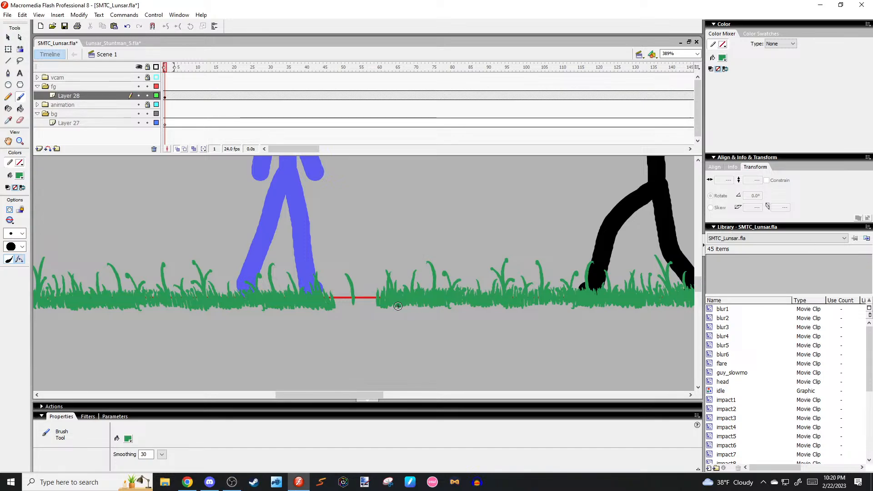
mouse_move(339, 298)
left_mouse_down()
mouse_move(337, 283)
mouse_move(342, 311)
mouse_move(357, 310)
mouse_move(362, 290)
mouse_move(377, 300)
left_mouse_up()
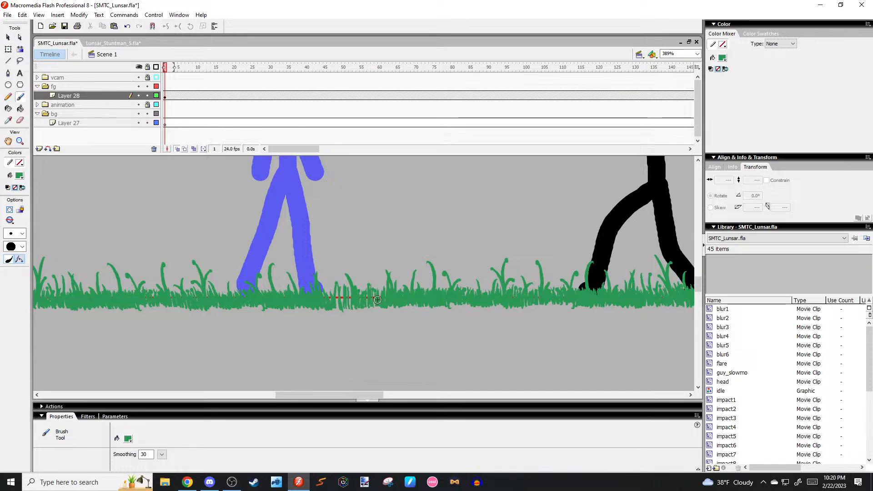
left_click_drag(369, 270, 370, 295)
left_click_drag(338, 269, 338, 301)
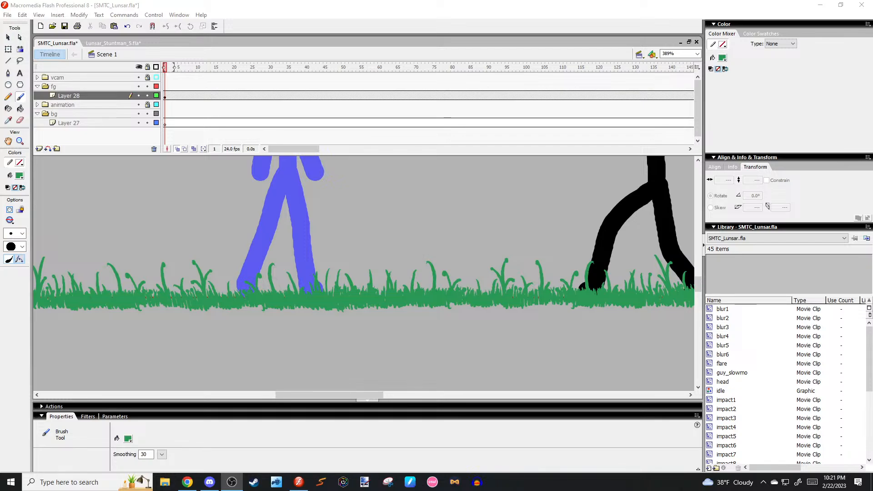
Duplicate the complete grass strip and place the copy over the far end of the original, extending past the stage edge.
left_click(454, 251)
mouse_move(454, 251)
left_mouse_down()
mouse_move(413, 239)
mouse_move(420, 241)
left_mouse_up()
key("v")
scroll(442, 281, "down", 4)
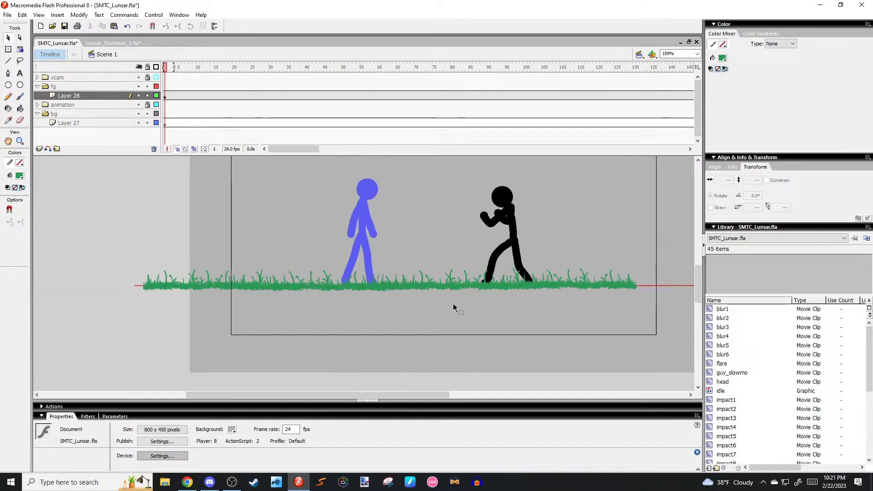
left_click(441, 290)
left_click(443, 304)
key("ctrl+a")
left_click_drag(443, 303, 199, 319)
key("ctrl+c")
key("ctrl+v")
left_click_drag(334, 284, 460, 309)
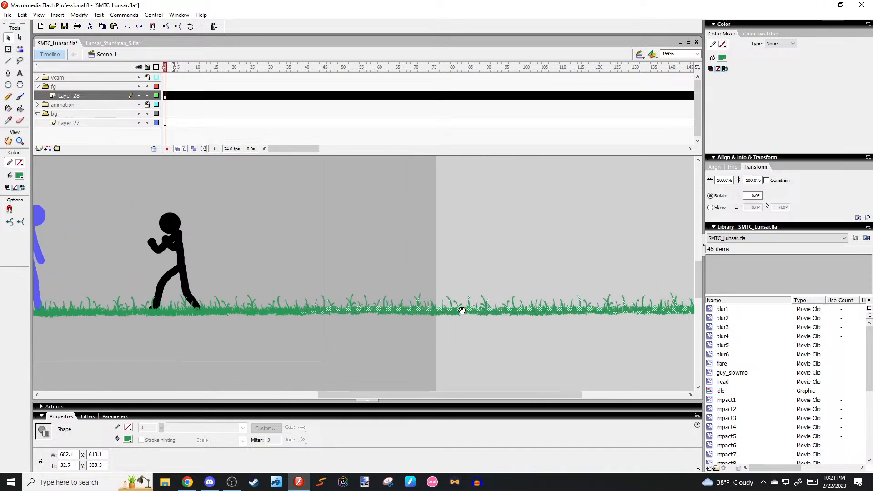
Mirror the extension strip horizontally, skew it about -3.3° and nudge it into line with the first strip at X 596.4, Y 305.6.
left_click(717, 180)
key("Return")
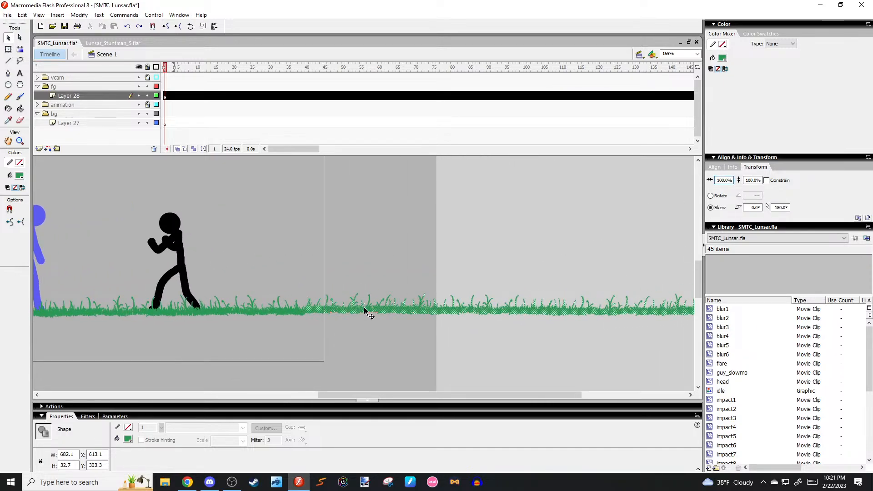
key("q")
mouse_move(433, 295)
left_mouse_down()
mouse_move(416, 295)
mouse_move(457, 294)
mouse_move(437, 309)
left_mouse_up()
key("Right")
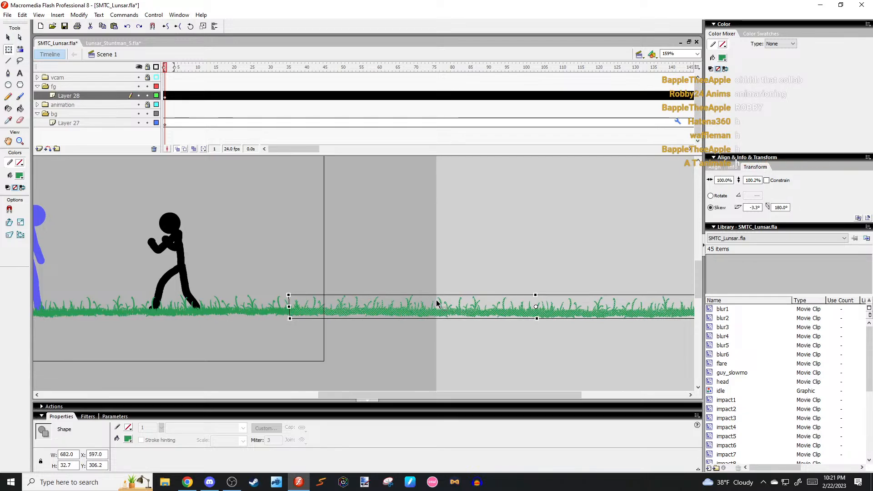
key("Up")
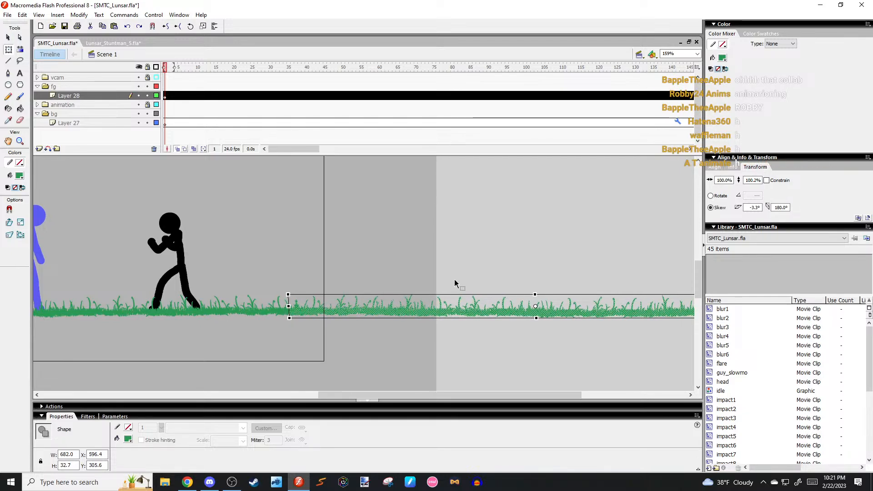
Flip the extension strip horizontally once more with a width scale of -100% and deselect it.
left_click(719, 181)
type("-")
key("Return")
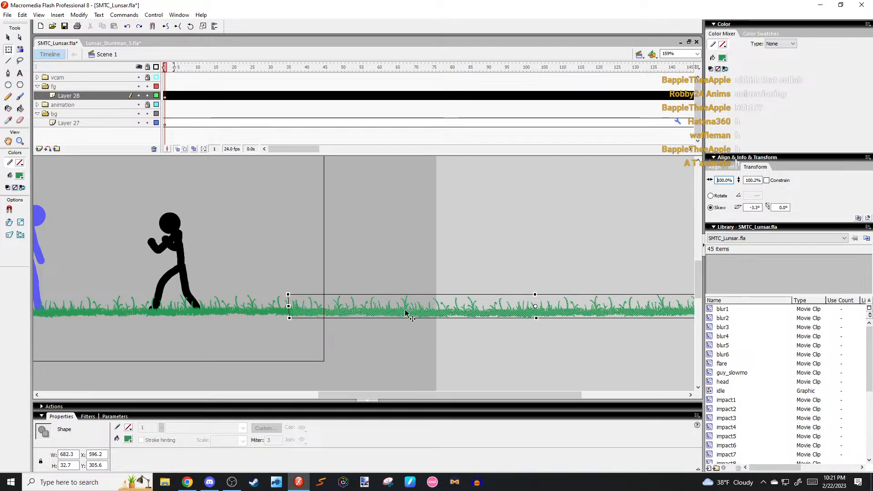
left_click(307, 345)
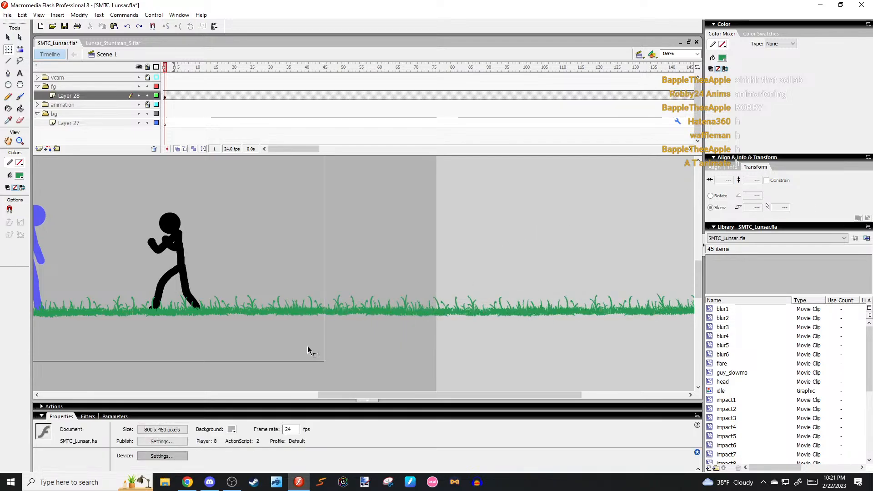
left_click_drag(308, 346, 503, 316)
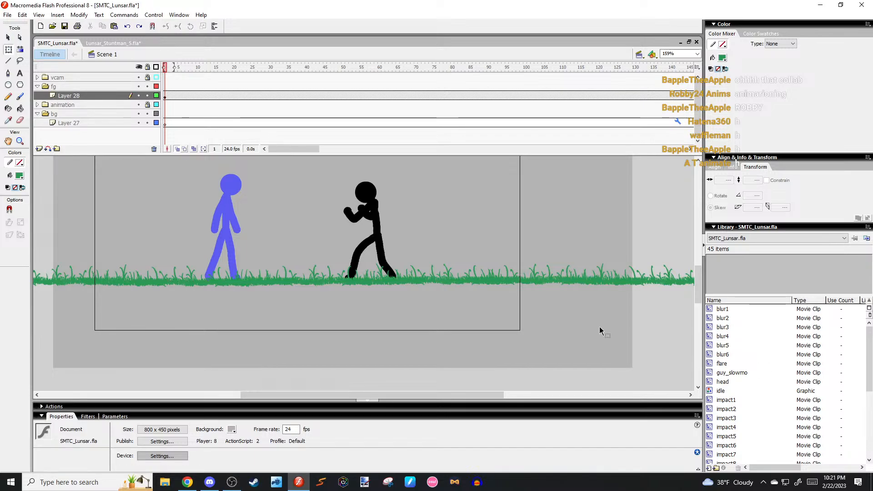
scroll(595, 327, "up", 1)
scroll(550, 322, "down", 2)
scroll(538, 313, "down", 2)
left_click_drag(506, 307, 314, 332)
left_click_drag(165, 310, 346, 236)
scroll(353, 317, "up", 1)
key("r")
left_click_drag(126, 349, 704, 220)
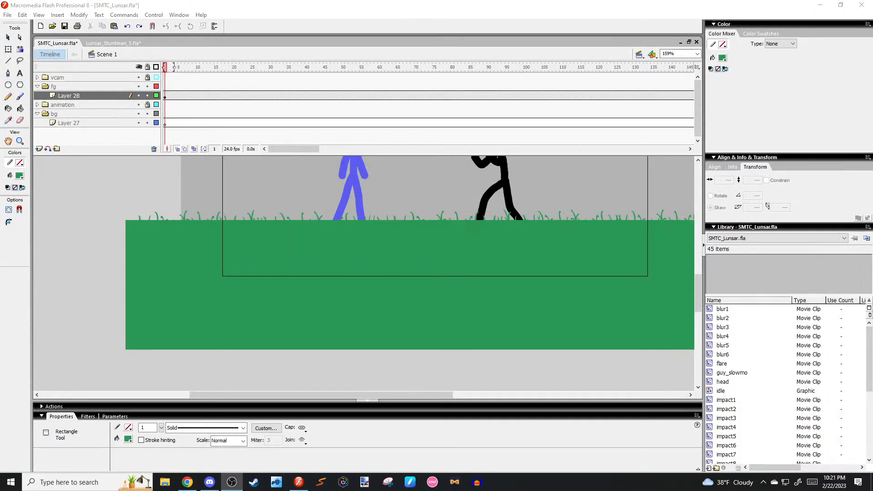
key("ctrl+z")
Draw a filled green rectangle about 1029 by 157 px under the grass line, with its corner at X -63.8, Y 331.0.
scroll(460, 309, "down", 2)
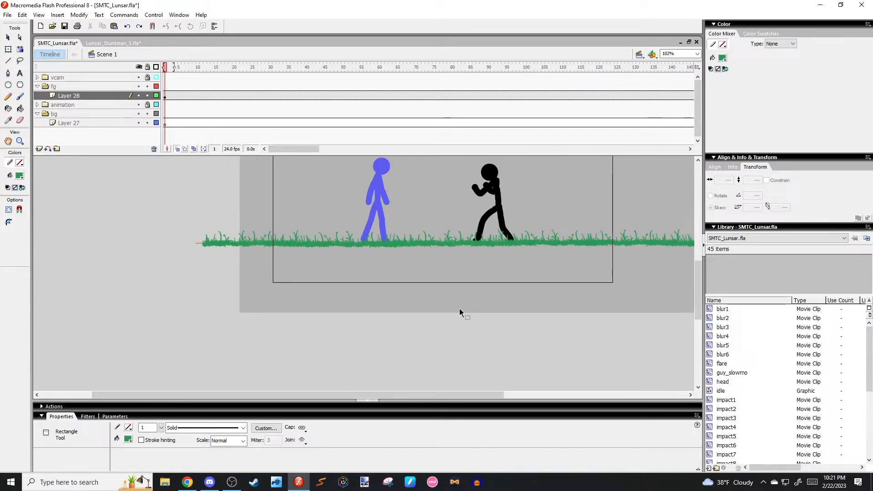
left_click_drag(111, 347, 587, 274)
key("v")
left_click_drag(288, 302, 254, 254)
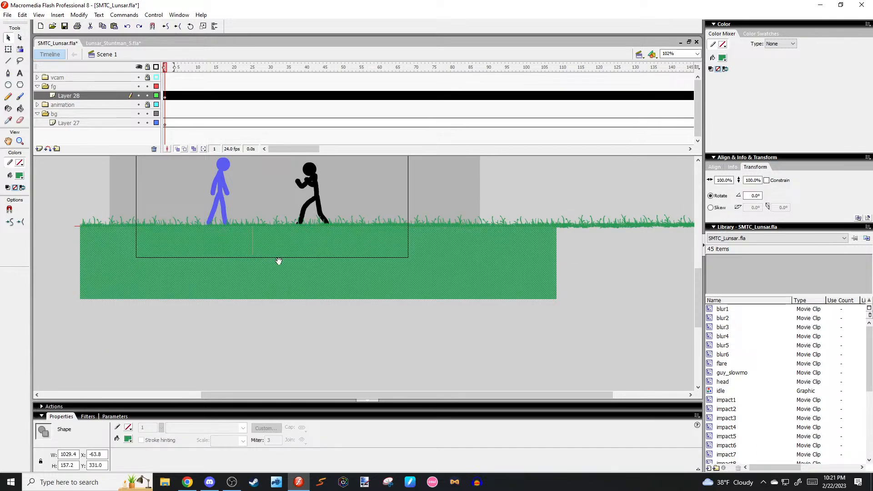
Stretch the green rectangle to the far end of the grass, about 1342 px wide, extend its lower edge downward and deselect it.
scroll(341, 262, "right", 3)
key("q")
left_click_drag(437, 262, 583, 255)
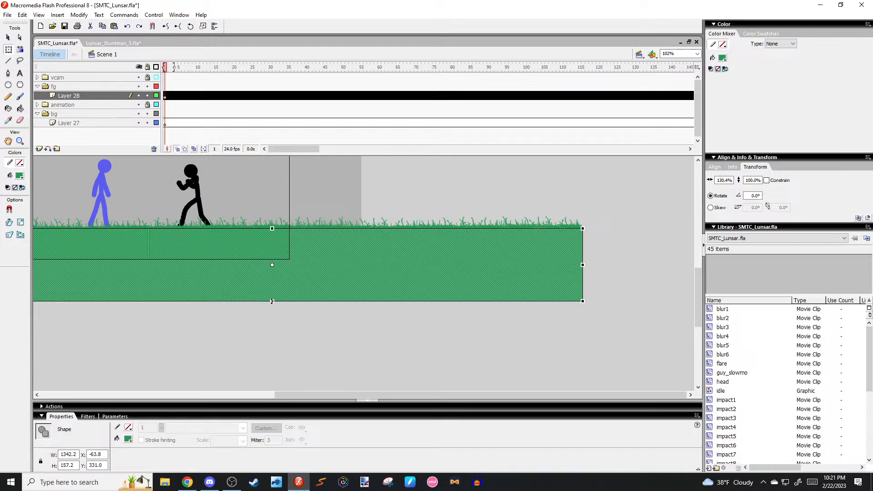
left_click_drag(272, 302, 275, 341)
left_click(297, 365)
left_click_drag(382, 294, 586, 311)
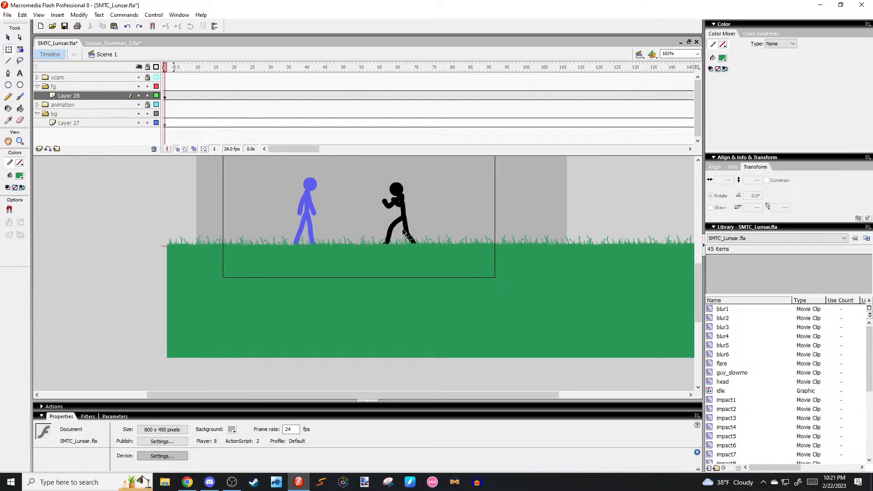
Examine the grass line and the filled ground around both figures and out to both ends of the strip.
scroll(404, 234, "up", 4)
left_click_drag(349, 215, 440, 250)
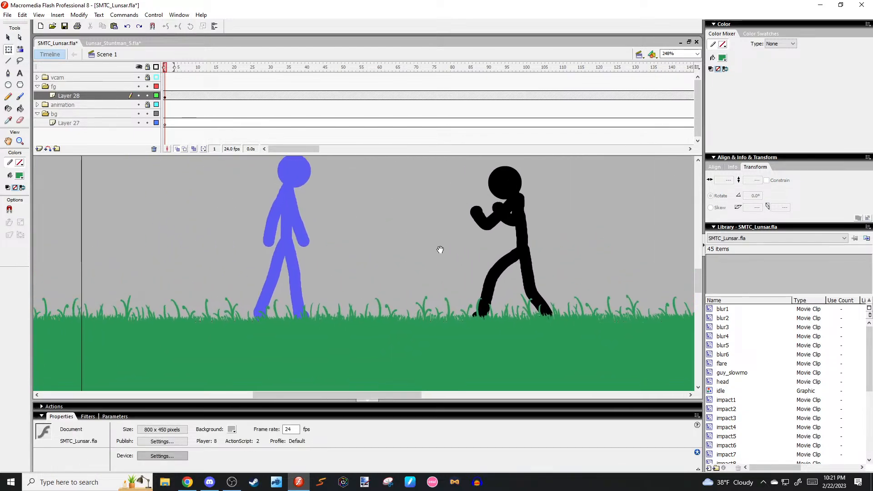
left_click_drag(378, 240, 410, 237)
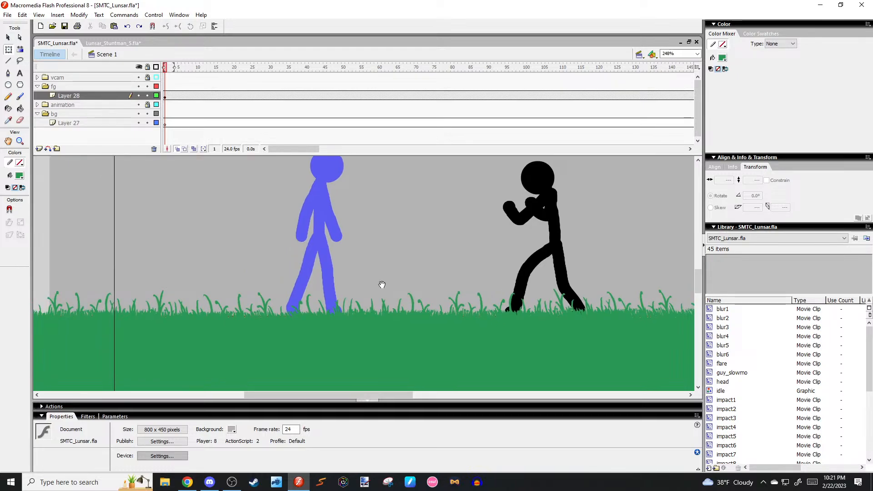
left_click_drag(381, 285, 302, 256)
left_click(432, 335)
left_click(394, 181)
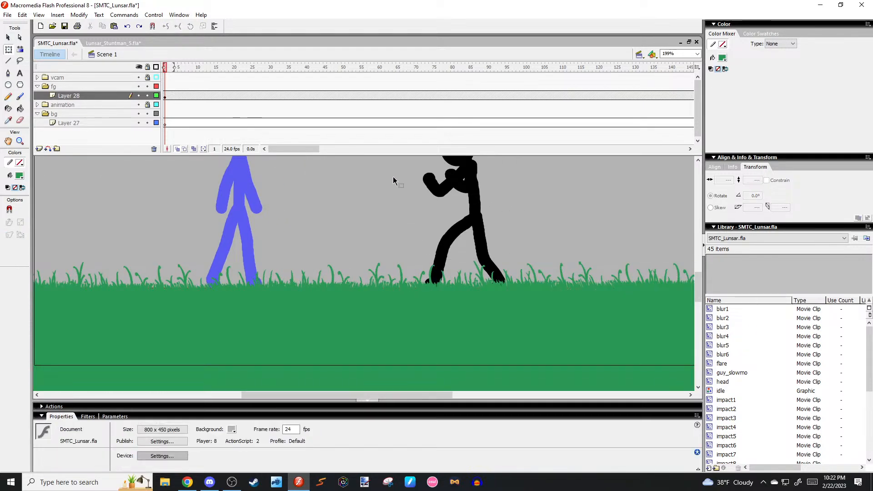
scroll(391, 180, "down", 4)
scroll(374, 202, "up", 4)
scroll(390, 242, "down", 4)
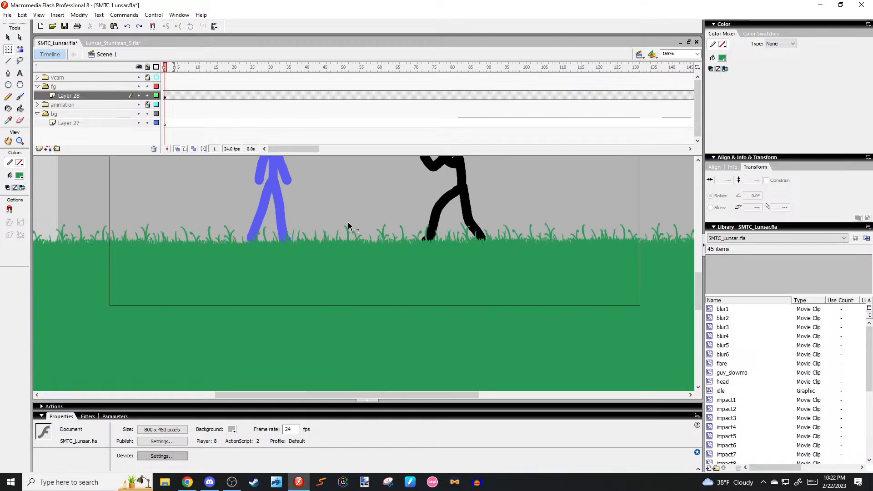
left_click_drag(309, 223, 197, 227)
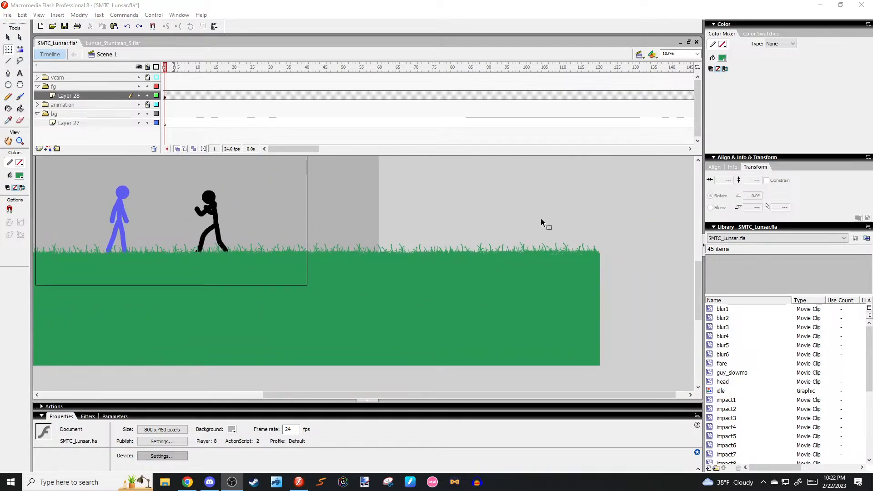
scroll(495, 240, "up", 3)
key("v")
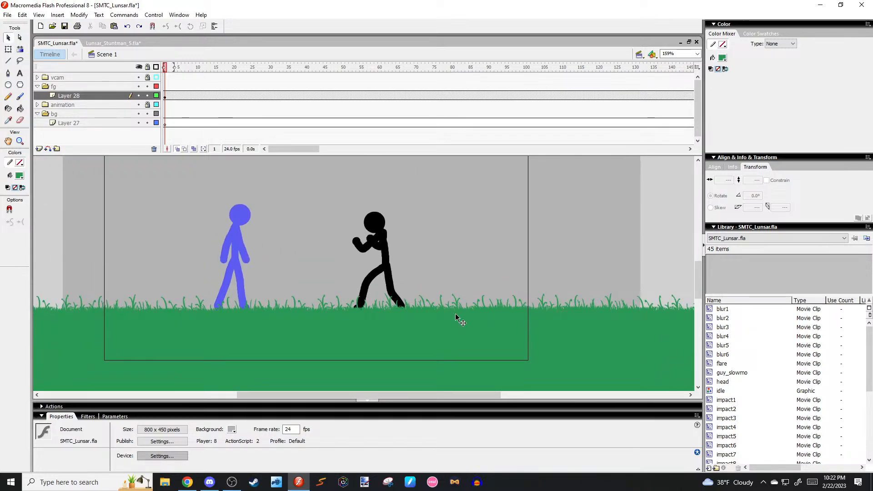
scroll(493, 327, "down", 4)
left_click_drag(455, 321, 424, 255)
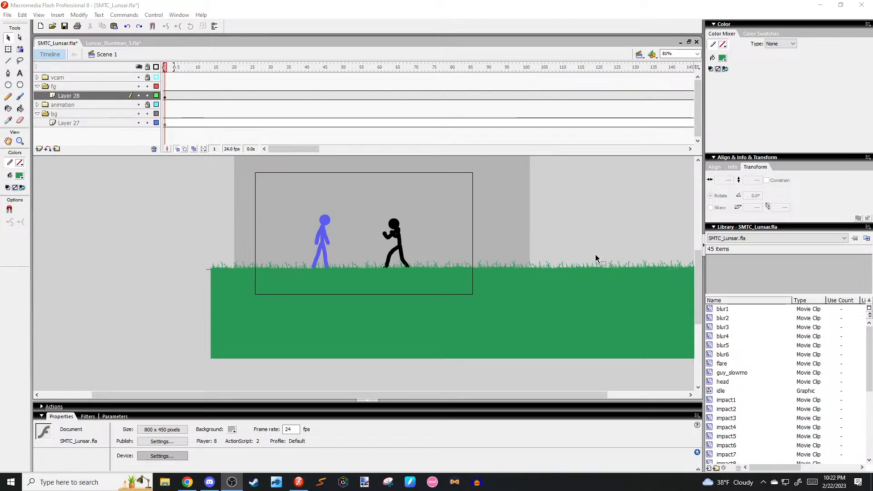
left_click_drag(334, 233, 336, 241)
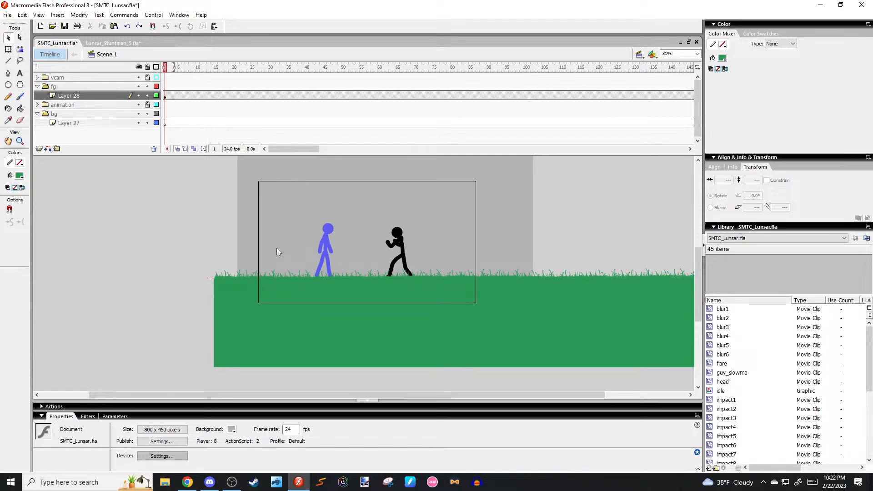
scroll(318, 241, "up", 4)
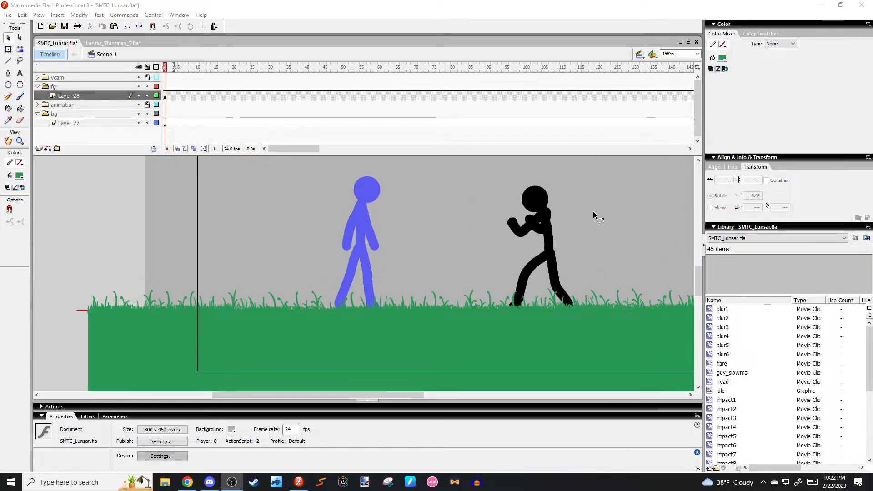
left_click_drag(246, 328, 284, 257)
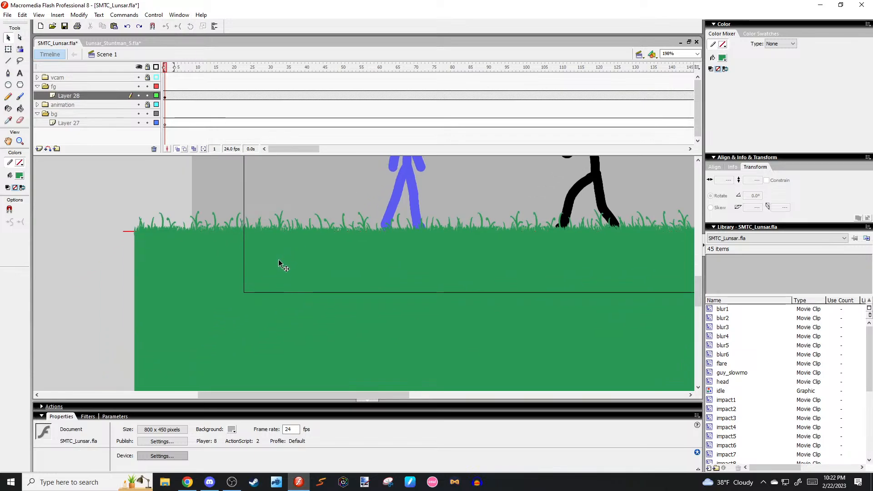
Save the file and check the grass and ground as one selected shape, leaving it deselected.
left_click(296, 262)
left_click_drag(299, 200, 251, 212)
left_click(301, 272)
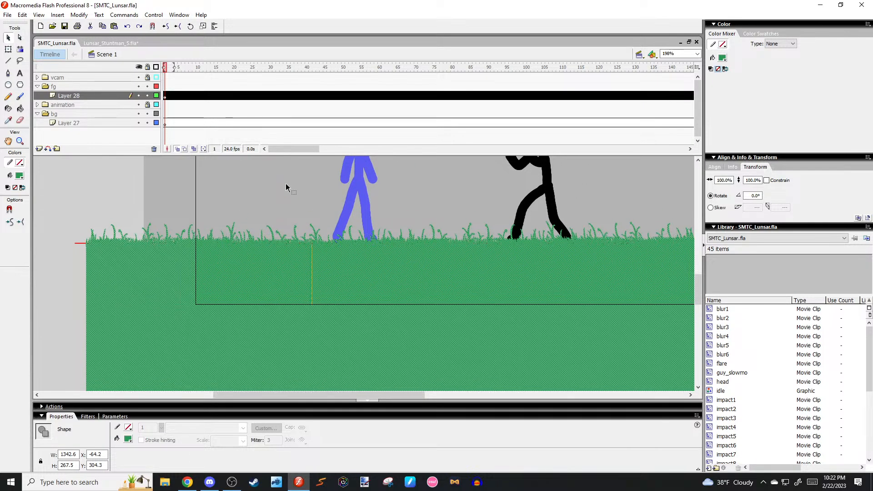
left_click(311, 209)
left_click(335, 253)
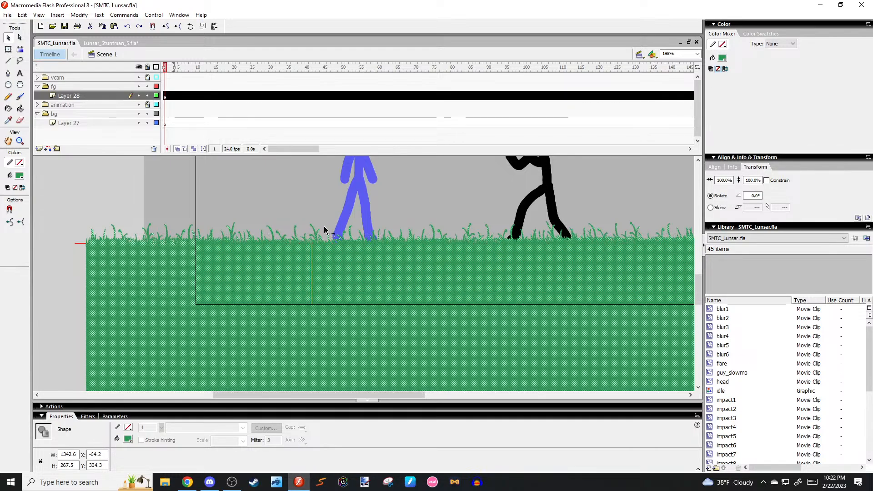
scroll(298, 203, "down", 2)
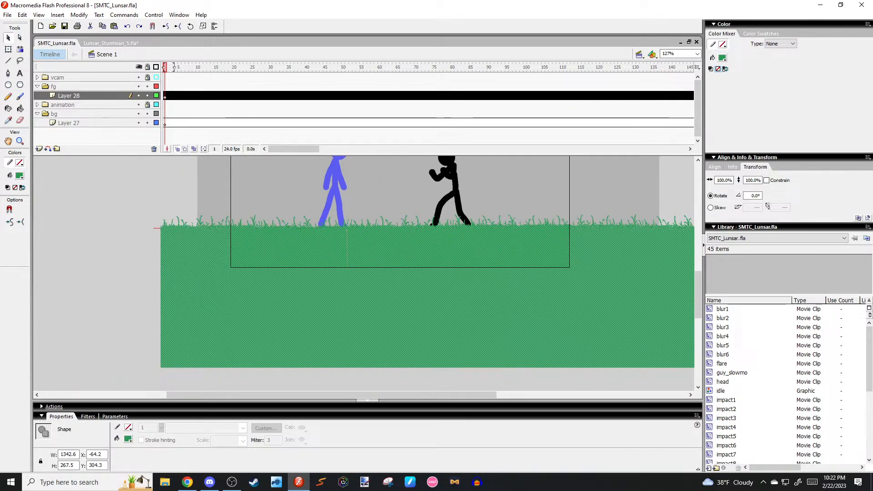
left_click(132, 198)
Load the green fill colour in the colour mixer and copy its hex code #2A9855.
left_click(20, 175)
left_click(23, 171)
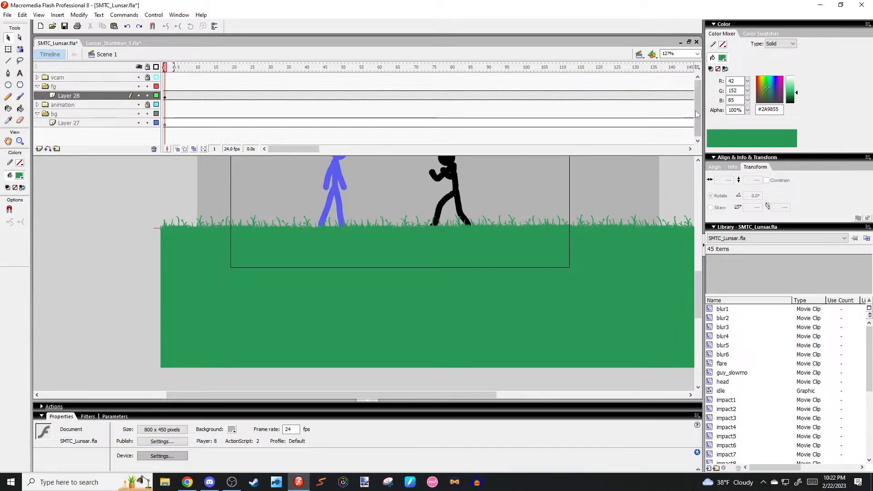
left_click(764, 109)
key("ctrl+c")
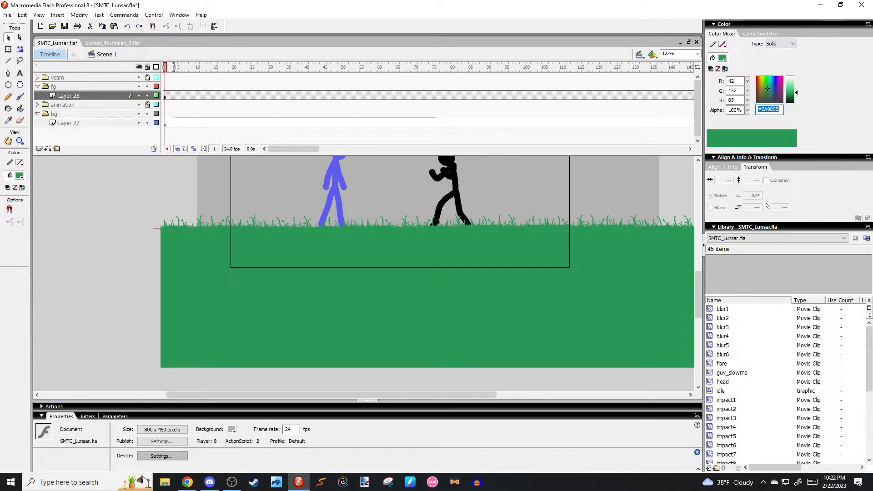
key("alt+Tab")
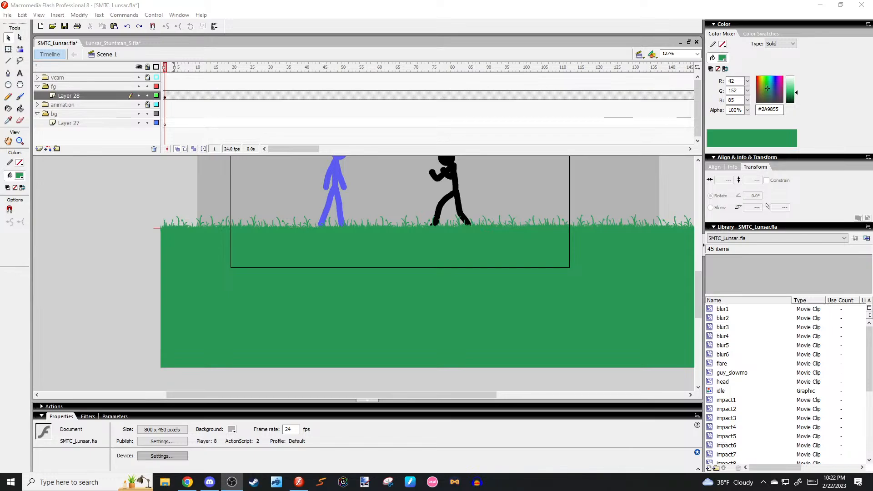
Change the fill type to a linear gradient and set its first colour stop to #2A9855.
left_click(272, 189)
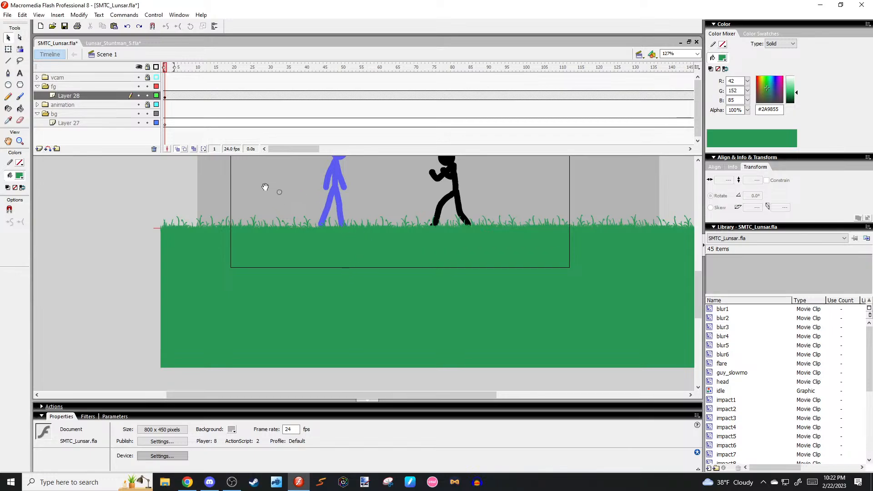
left_click_drag(266, 187, 230, 156)
left_click(324, 275)
left_click(315, 209)
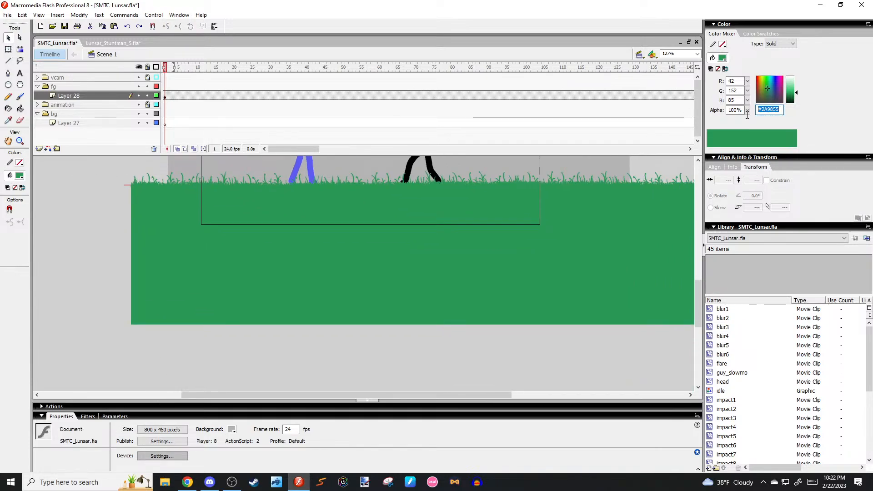
left_click(781, 44)
left_click(776, 65)
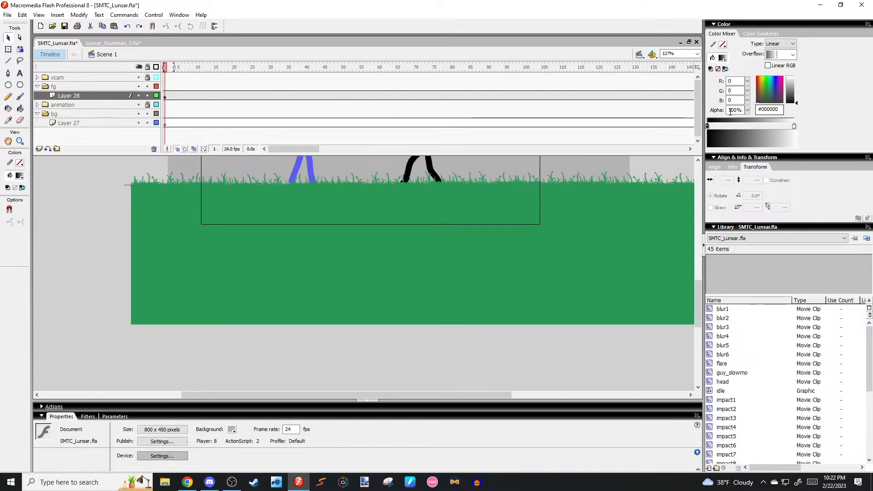
left_click(769, 109)
key("ctrl+v")
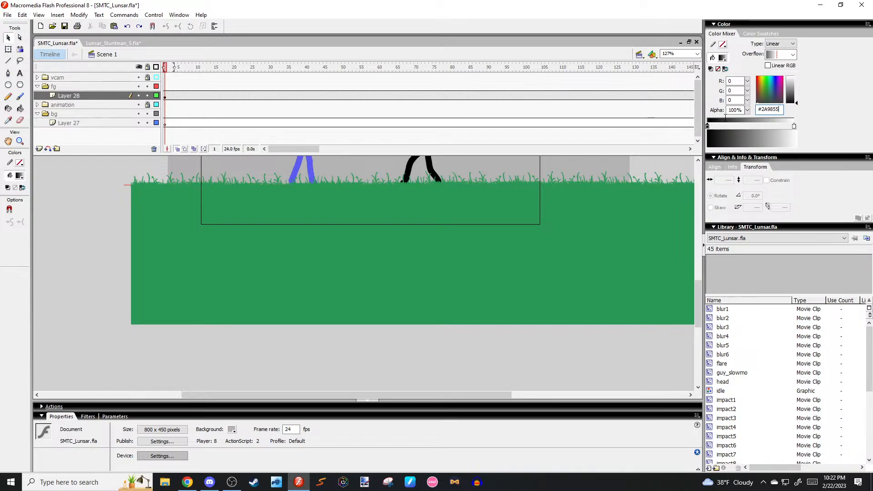
key("Return")
left_click_drag(780, 109, 791, 94)
key("ctrl+v")
key("Return")
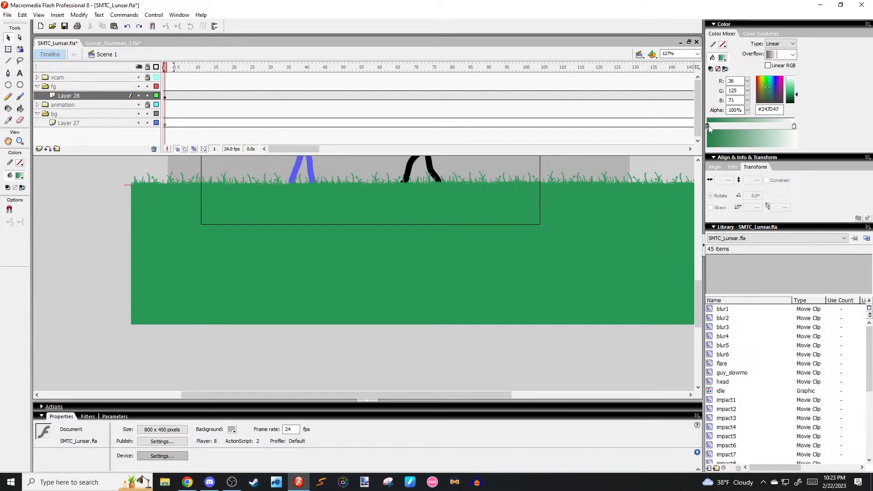
Set the gradient's second colour stop to the darker green #1D633B and fill the ground shape with the gradient.
left_click(794, 126)
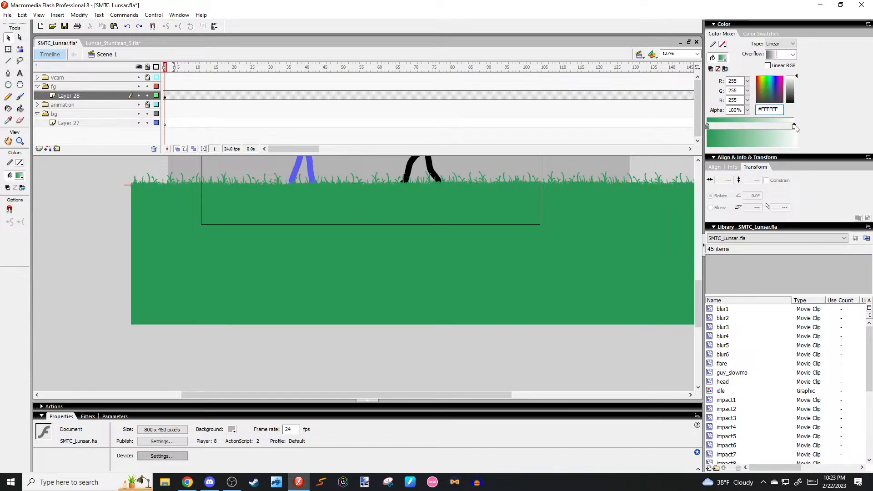
double_click(778, 109)
key("ctrl+v")
key("Return")
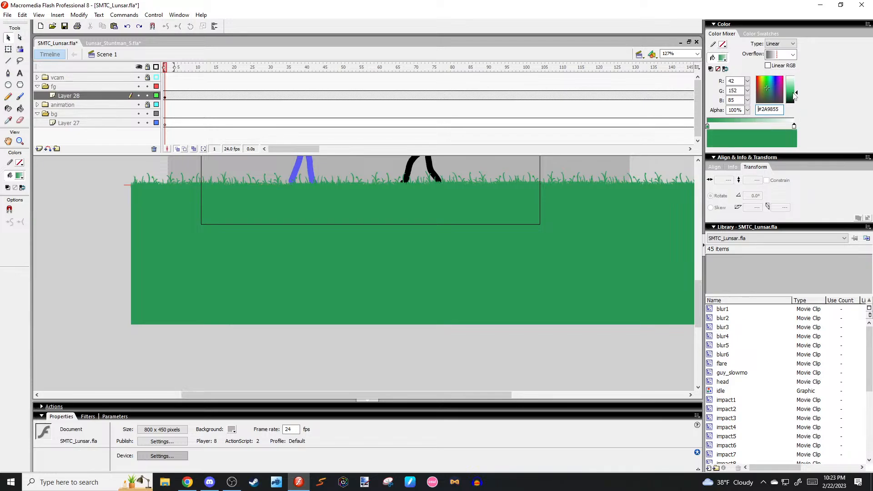
left_click_drag(794, 93, 795, 96)
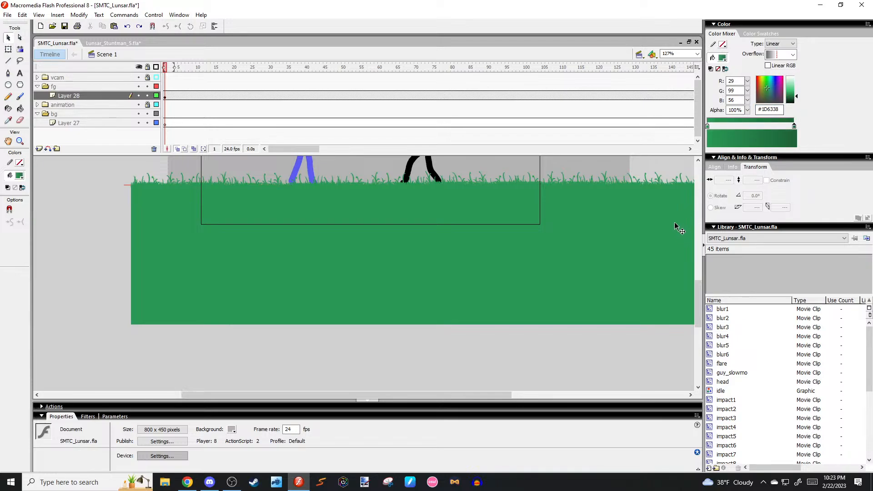
key("k")
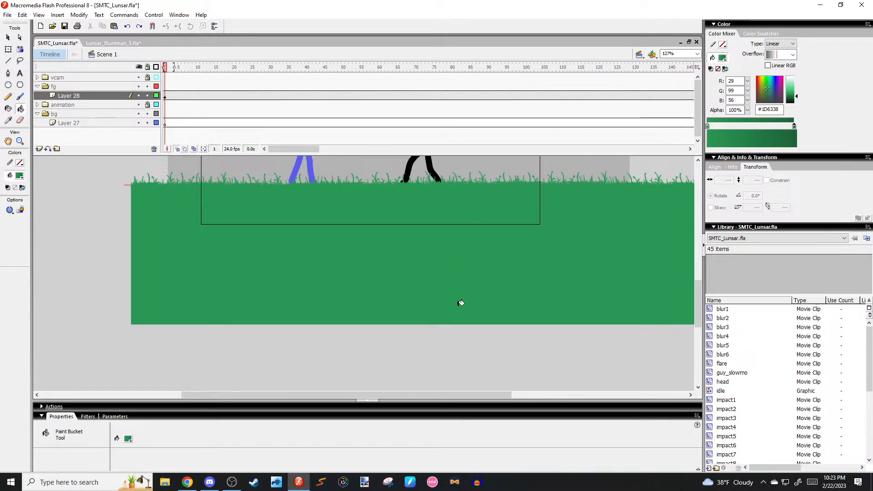
left_click(462, 300)
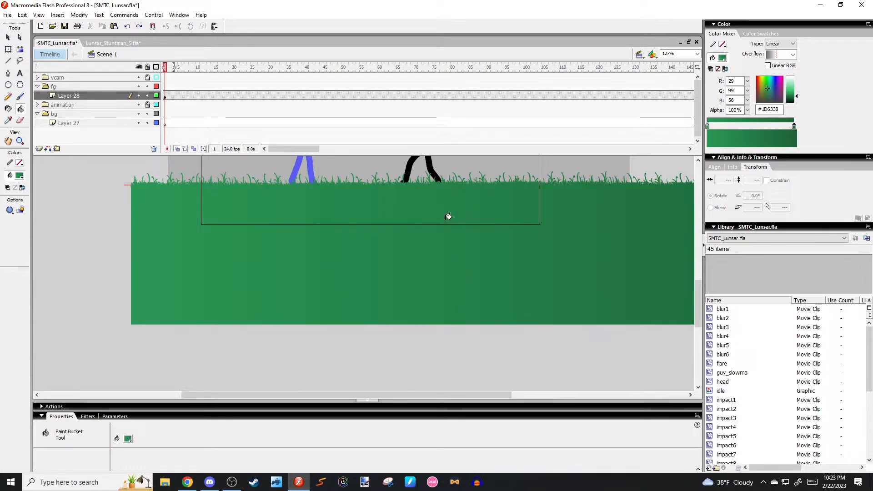
Try several linear gradient fills of different direction and length on the green ground beneath the grass.
key("ctrl+z")
mouse_move(444, 210)
left_mouse_down()
mouse_move(376, 232)
mouse_move(343, 337)
mouse_move(349, 255)
mouse_move(390, 275)
left_mouse_up()
left_click(389, 276)
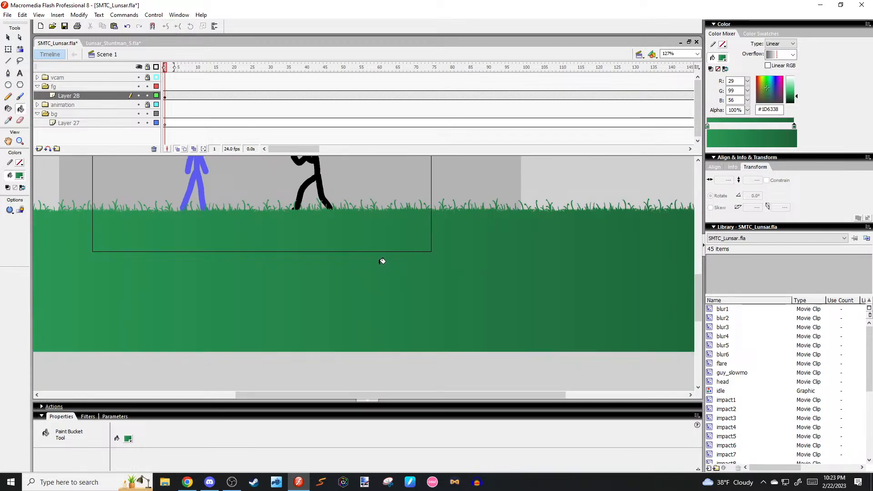
scroll(380, 259, "down", 2)
key("ctrl+z")
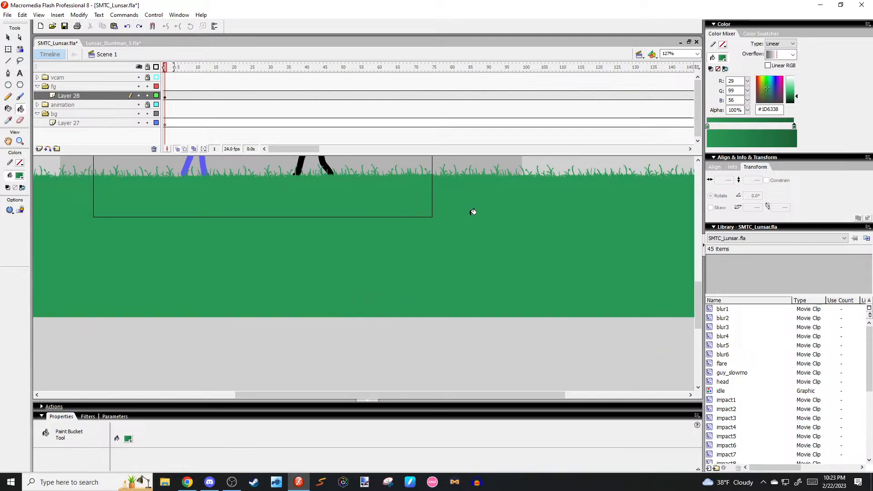
left_click(473, 212)
key("ctrl+z")
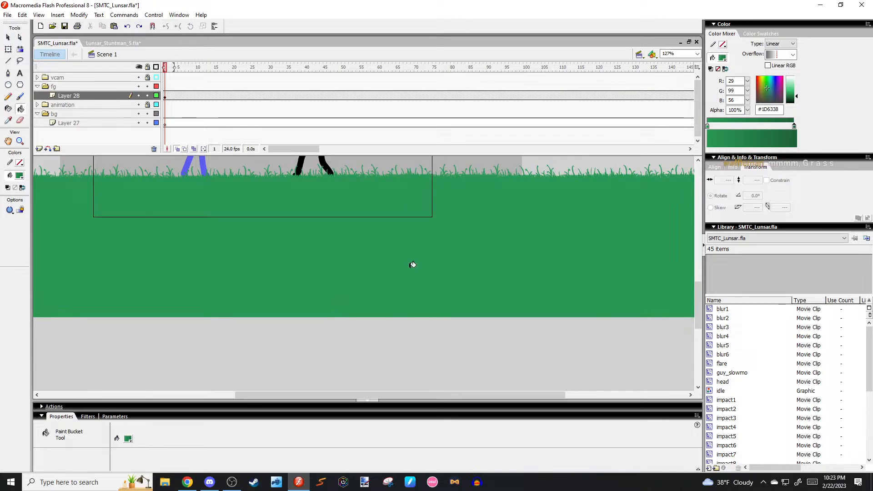
left_click(409, 282)
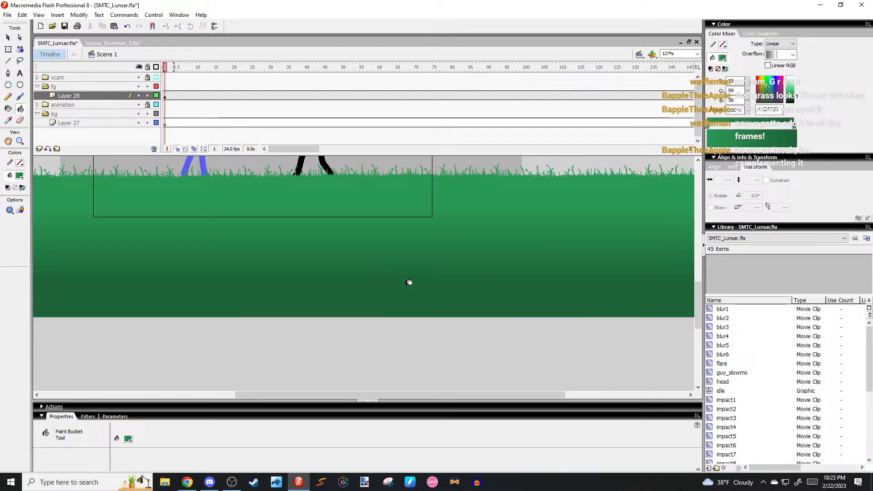
key("ctrl+z")
left_click(403, 211)
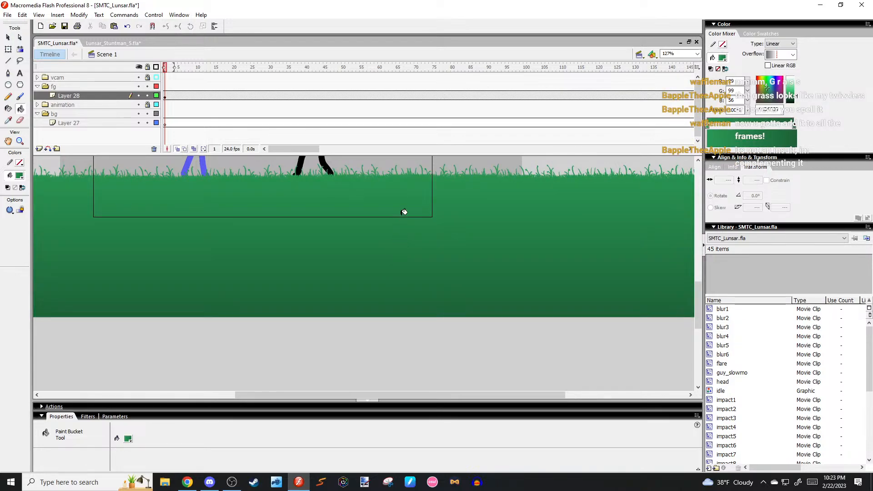
key("ctrl+z")
left_click(375, 275)
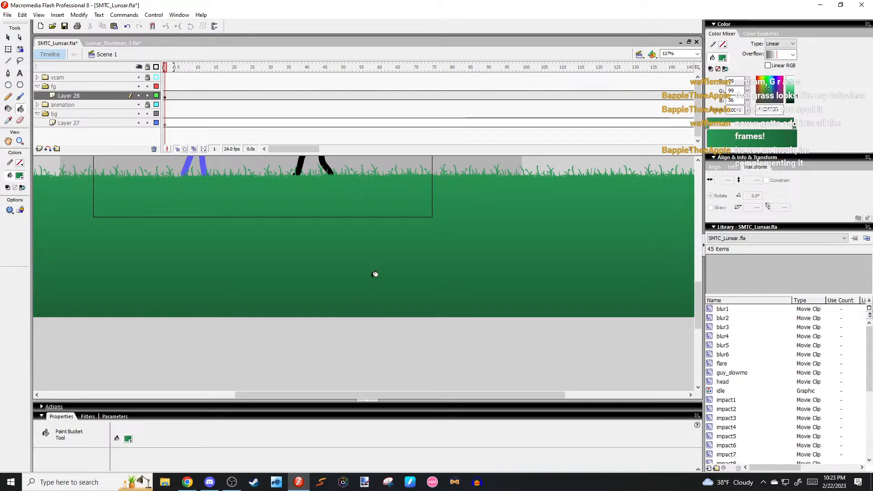
key("ctrl+z")
left_click_drag(373, 395, 371, 404)
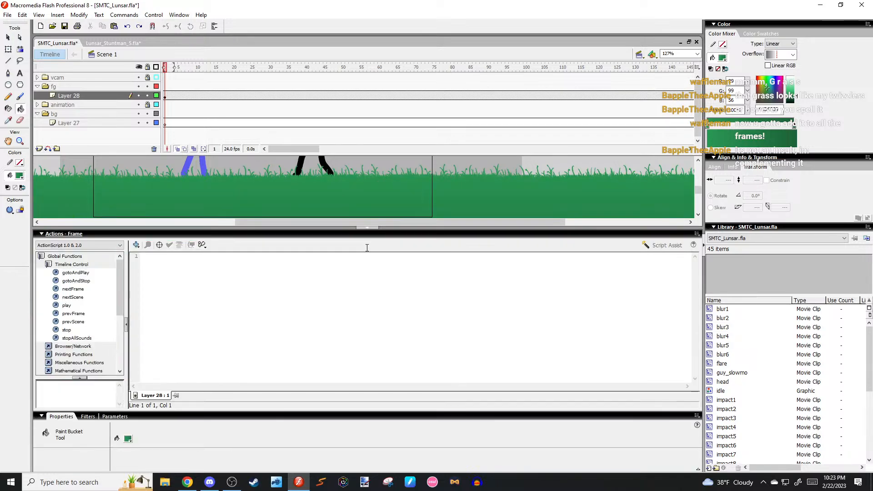
left_click(368, 230)
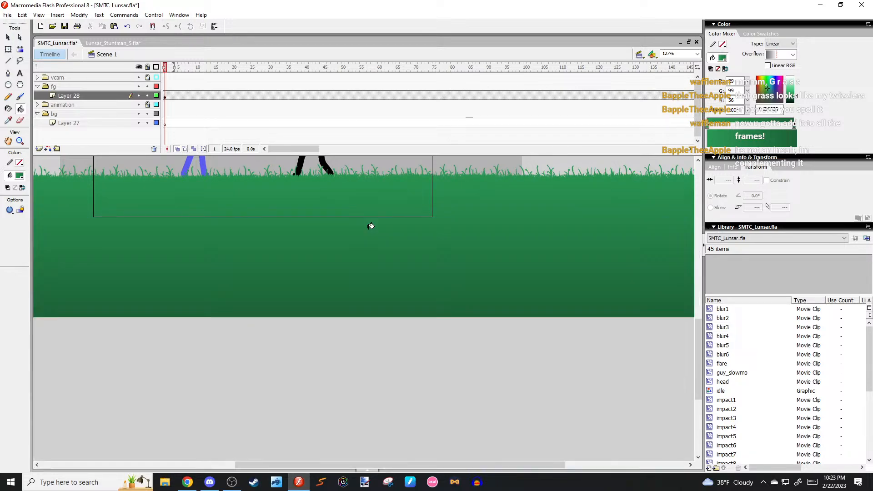
left_click(367, 470)
left_click(98, 235)
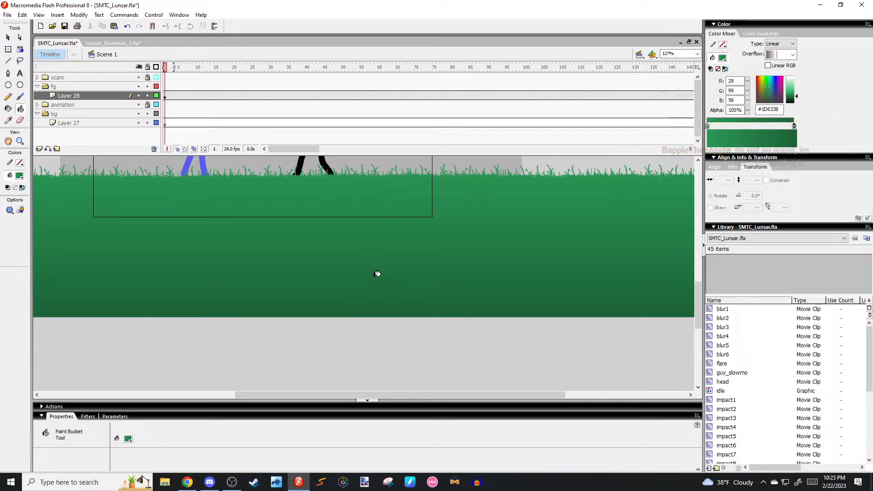
key("v")
left_click(347, 238)
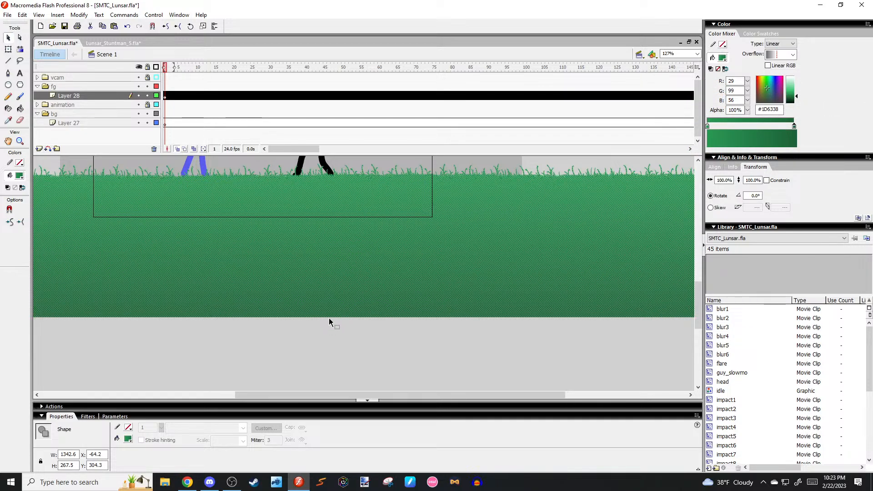
key("ctrl+z")
key("k")
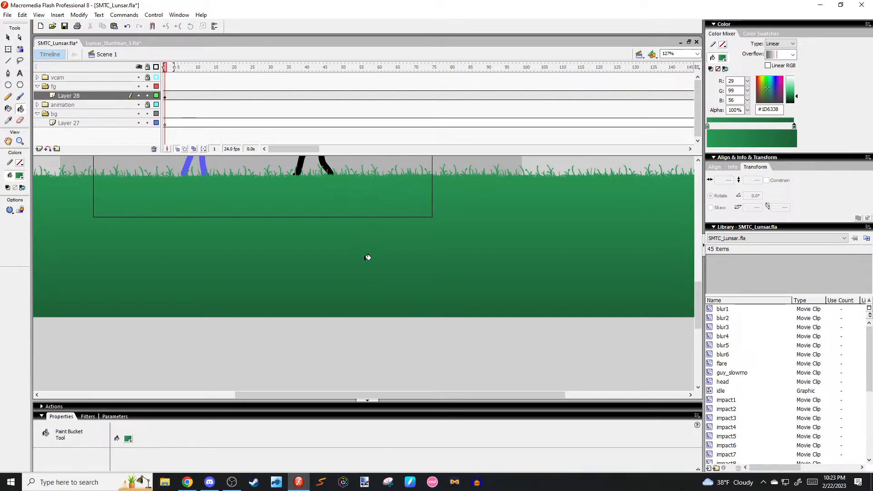
Fill the ground with a vertical linear gradient from light green at the grass line to dark green at its lower edge.
left_click_drag(338, 222, 361, 207)
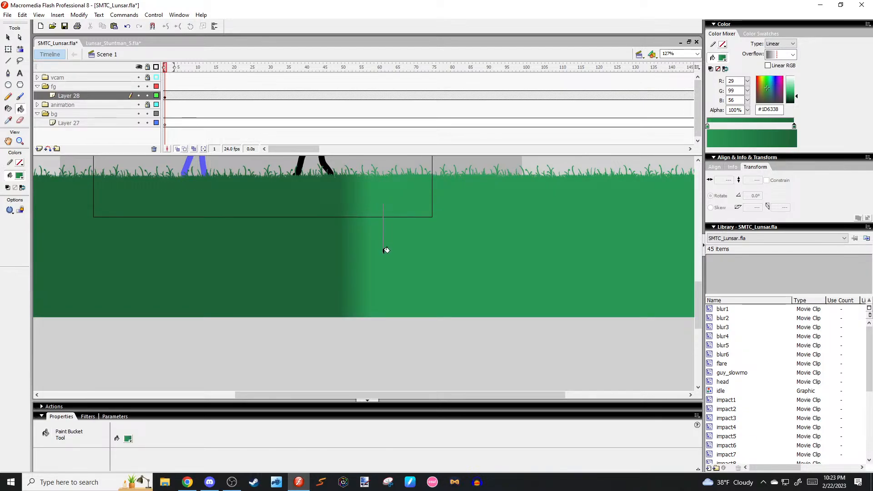
left_click_drag(386, 250, 386, 248)
left_click_drag(380, 289, 380, 278)
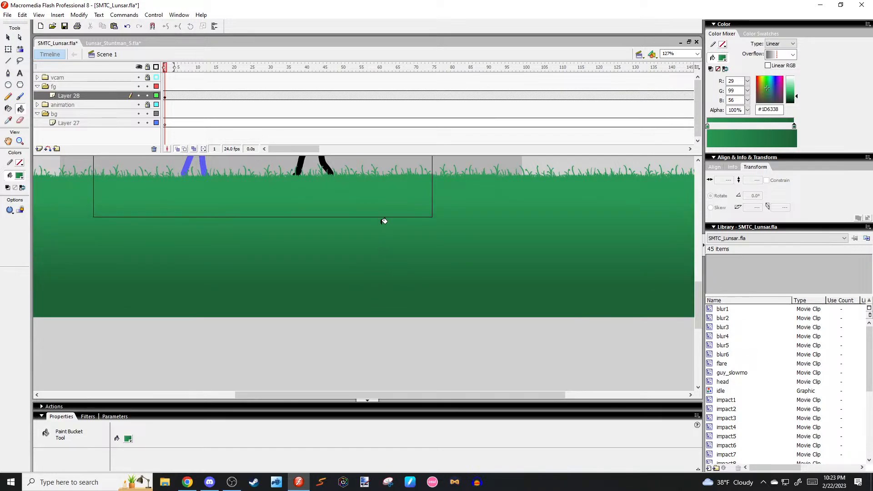
key("z")
key("k")
left_click_drag(378, 292, 375, 289)
left_click_drag(378, 181, 373, 303)
scroll(371, 294, "up", 5)
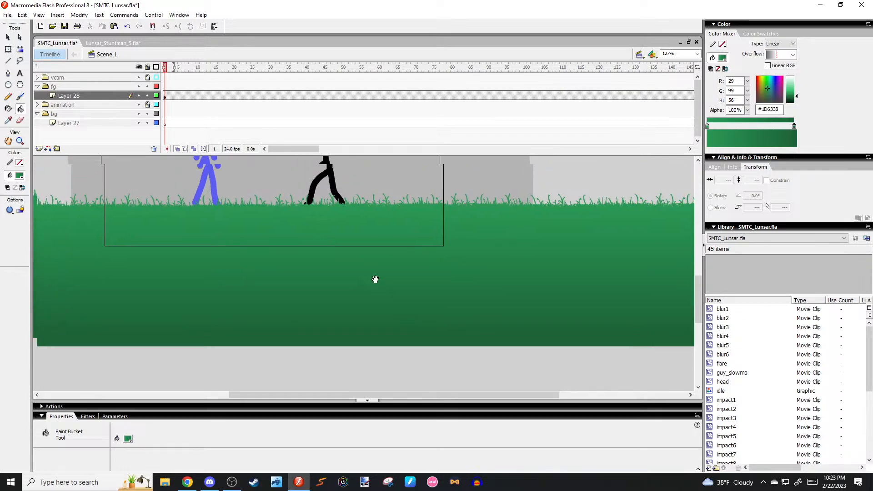
key("v")
left_click_drag(384, 290, 384, 251)
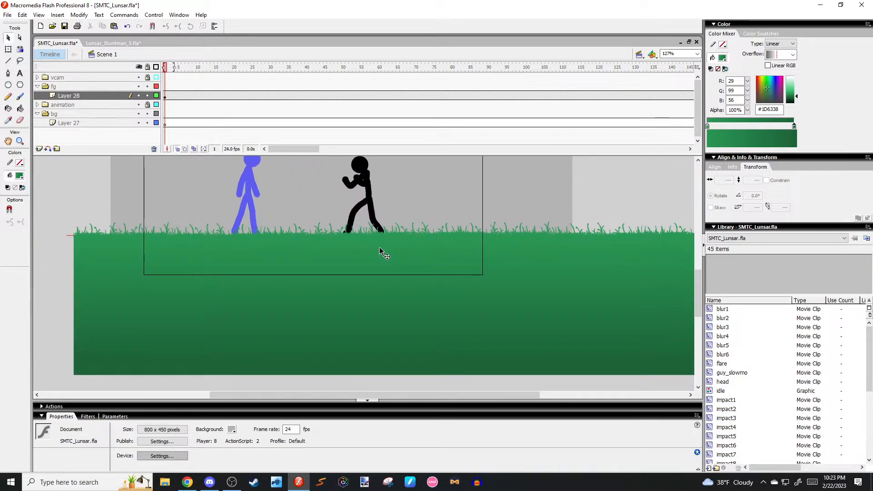
key("k")
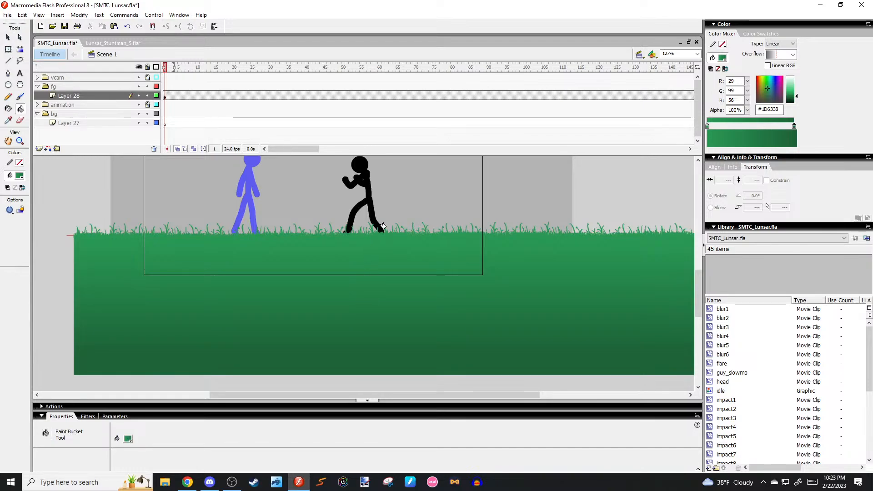
key("v")
left_click_drag(366, 222, 395, 249)
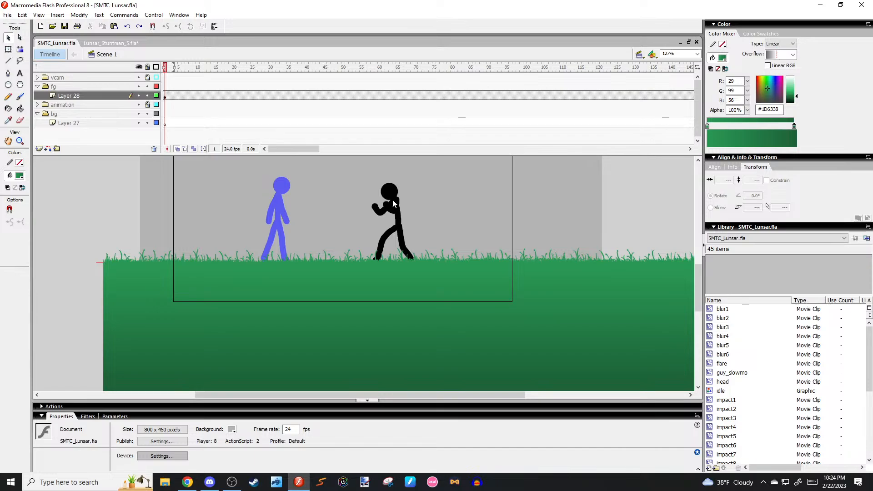
Select the whole grass and ground artwork and convert it to a movie clip symbol named "grass".
left_click(444, 285)
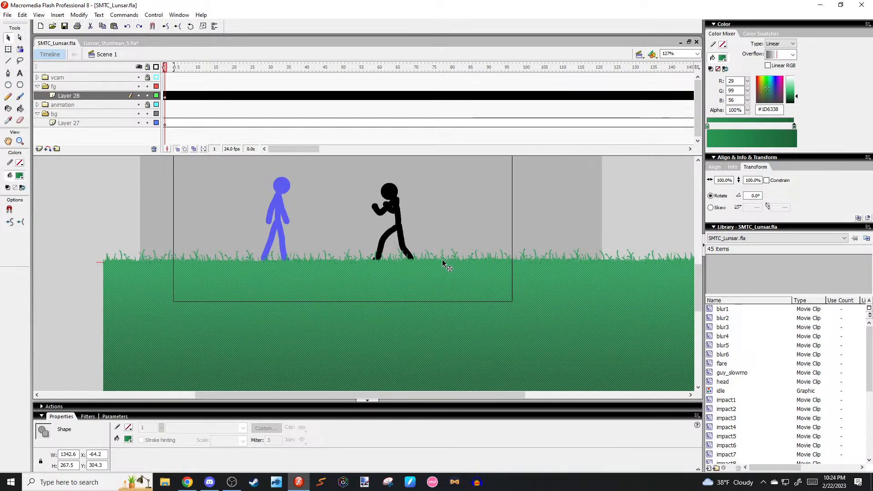
left_click_drag(621, 233, 550, 205)
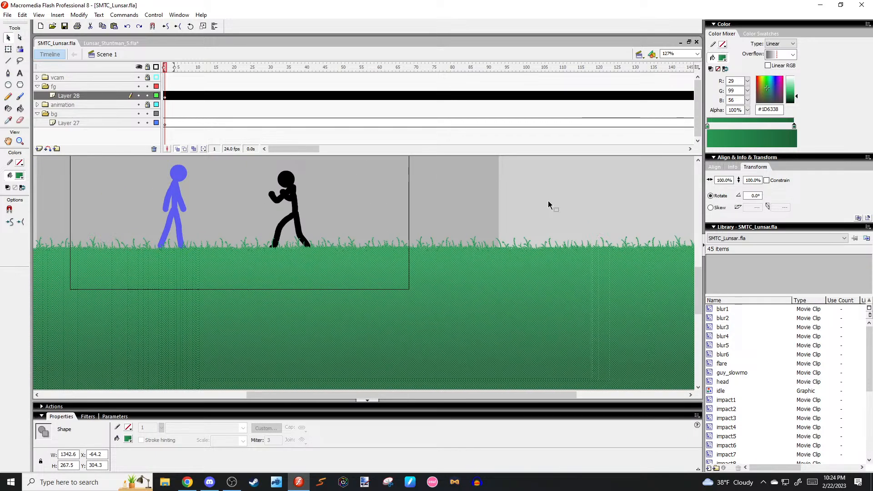
left_click(550, 205)
scroll(549, 205, "down", 2)
key("ctrl+a")
key("F8")
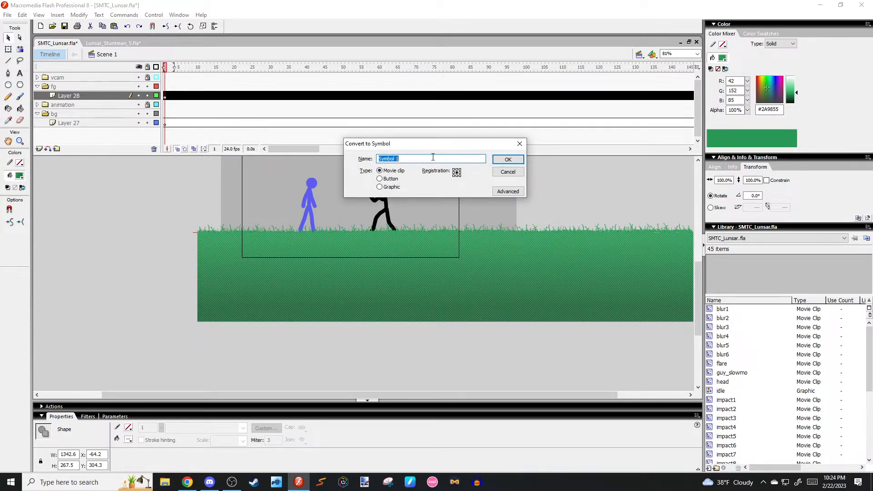
left_click(508, 160)
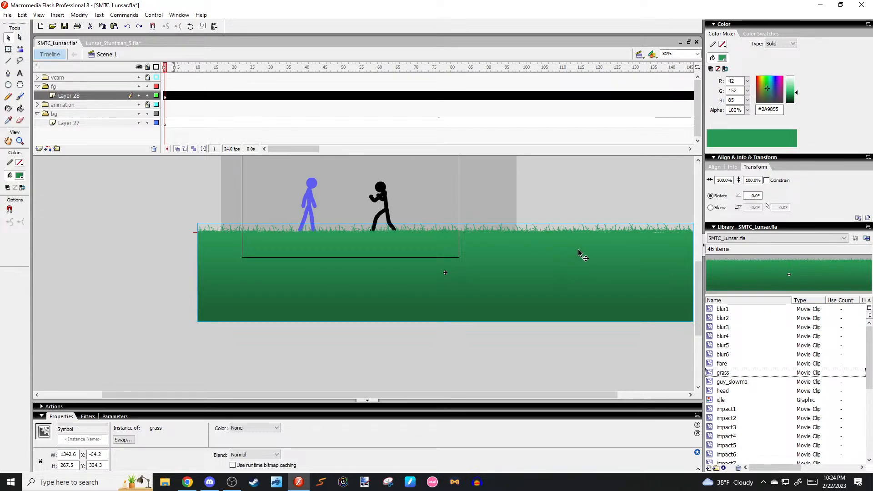
mouse_move(530, 285)
left_mouse_down()
mouse_move(496, 297)
mouse_move(568, 286)
mouse_move(531, 284)
left_mouse_up()
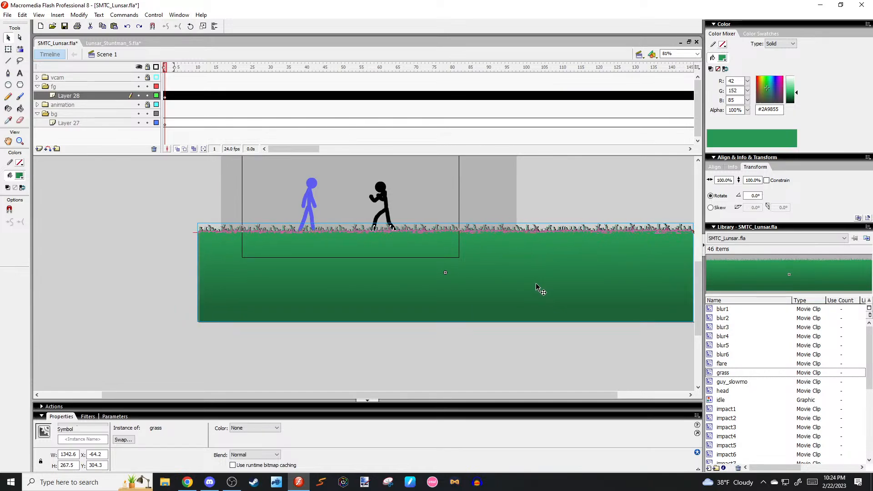
left_click(535, 188)
Check the grass around the figures' feet, play the timeline, and preview the animation as a test movie.
scroll(371, 233, "up", 5)
left_click_drag(371, 233, 415, 250)
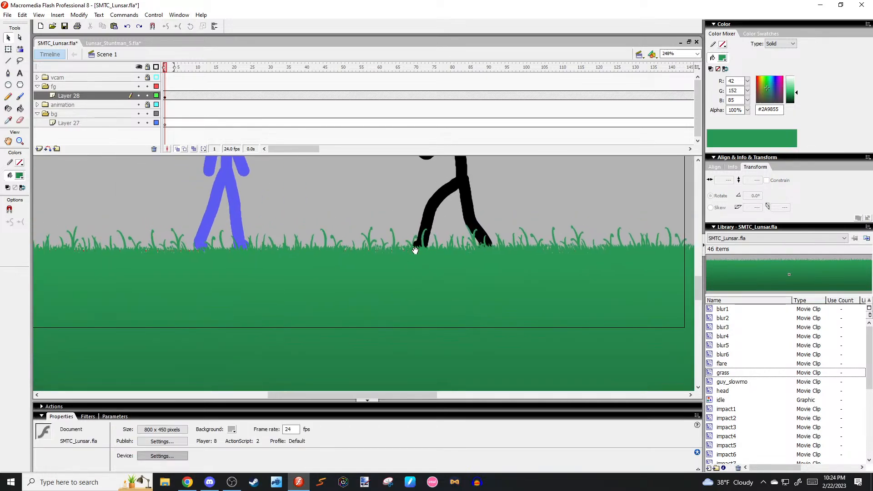
scroll(416, 250, "down", 5)
key("Return")
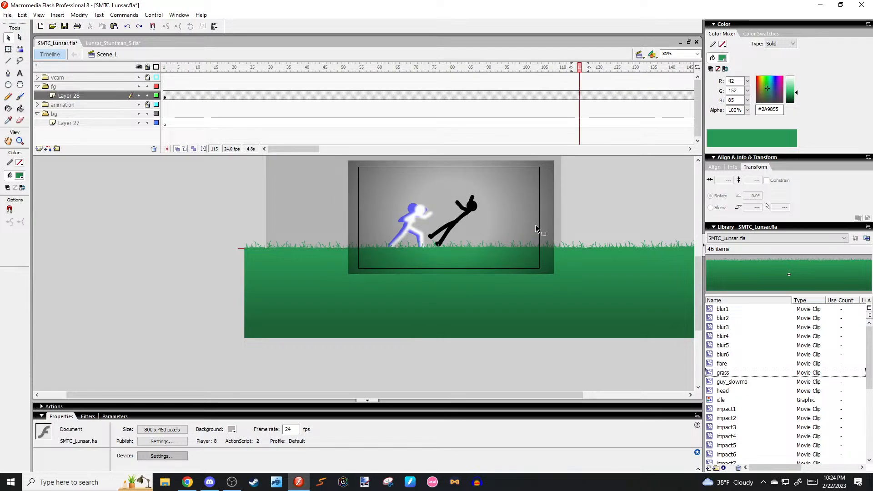
key("ctrl+Return")
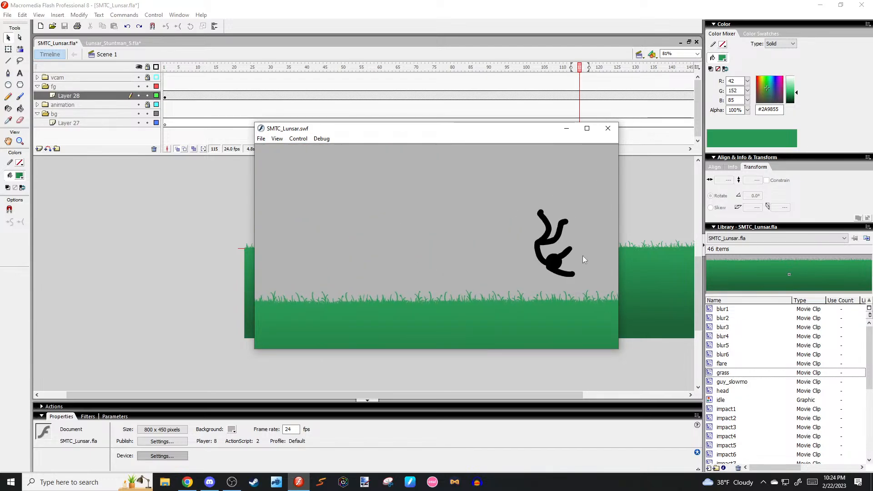
left_click(607, 128)
Expand the animation folder, collapse the fg folder, and scrub to the red impact effect at frame 61.
left_click(187, 96)
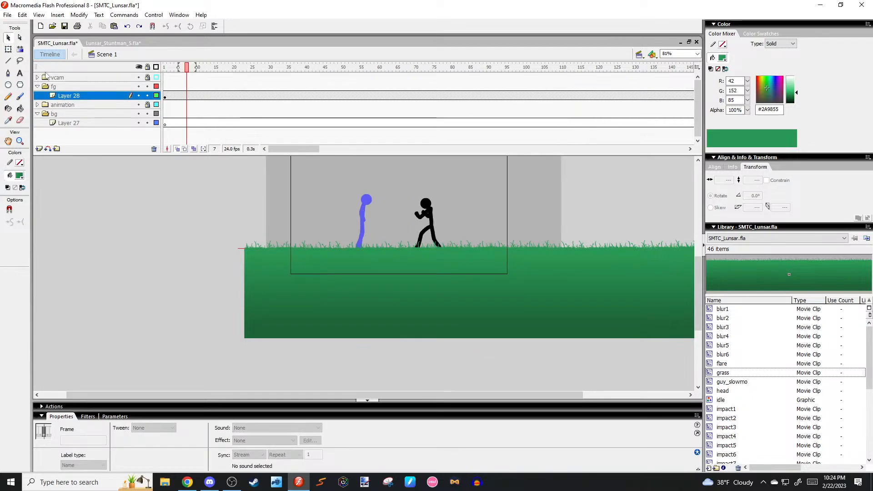
left_click(37, 105)
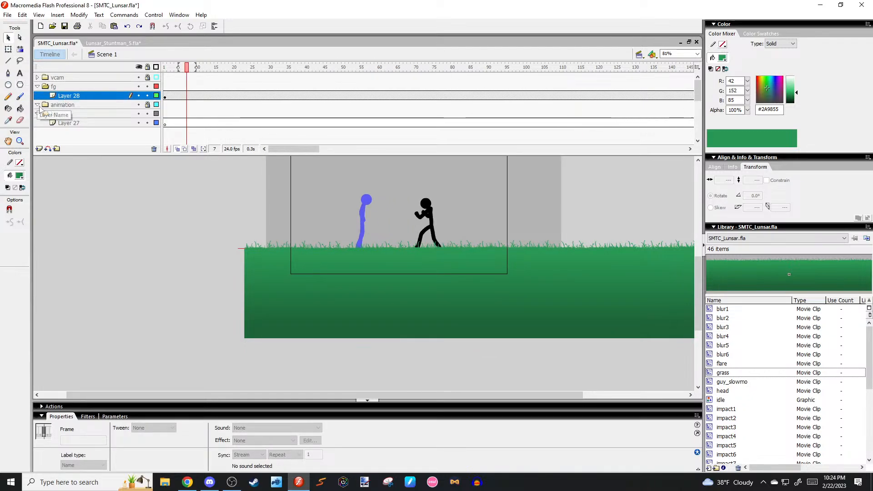
left_click(38, 87)
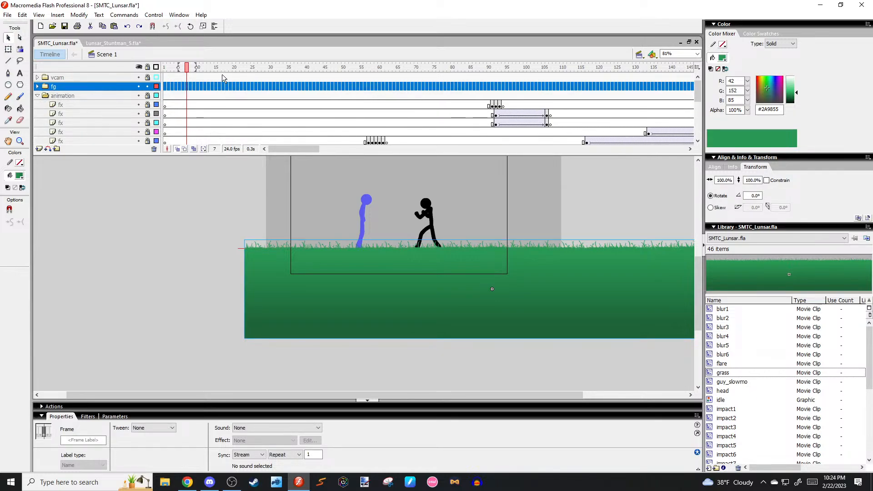
left_click_drag(252, 69, 384, 93)
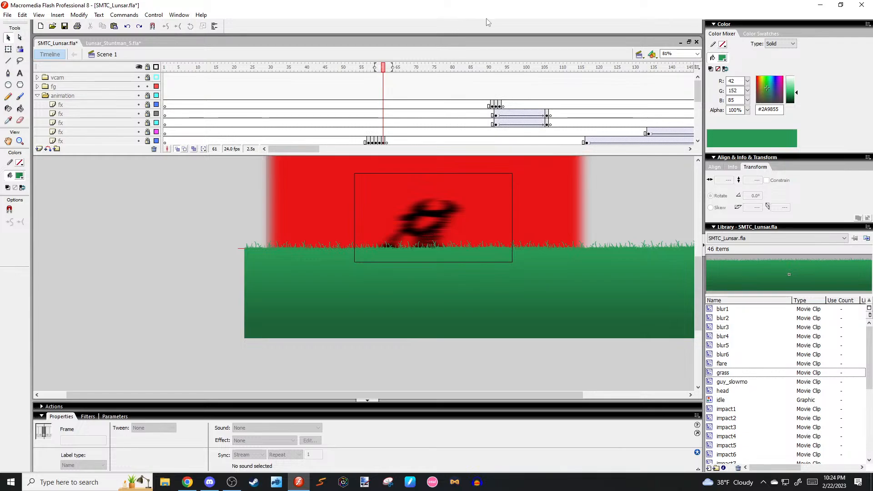
mouse_move(698, 86)
left_mouse_down()
mouse_move(698, 100)
mouse_move(696, 85)
left_mouse_up()
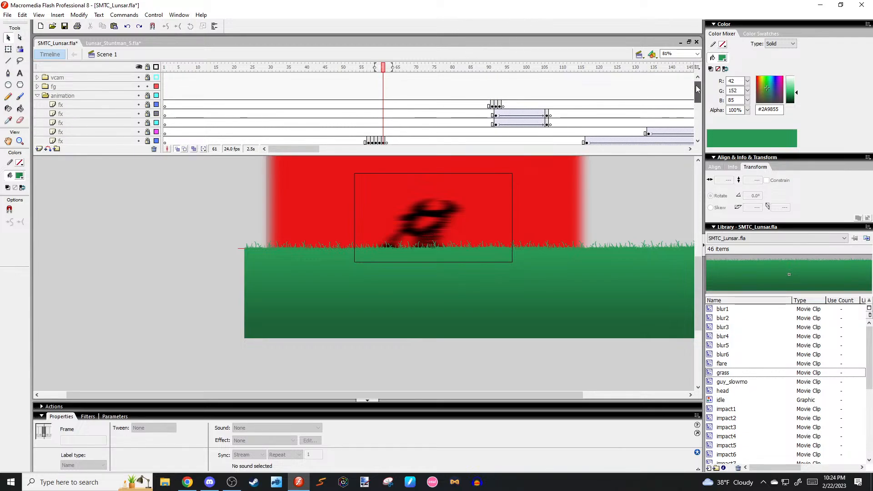
Collapse the animation folder and add a new layer above Layer 28 in the fg folder.
left_click(38, 94)
left_click(38, 87)
left_click(38, 86)
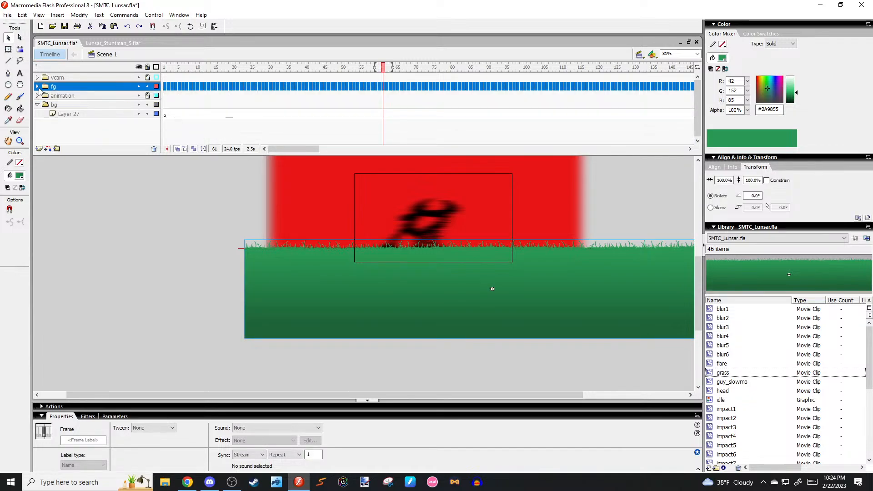
left_click(83, 124)
left_click(37, 87)
left_click(69, 95)
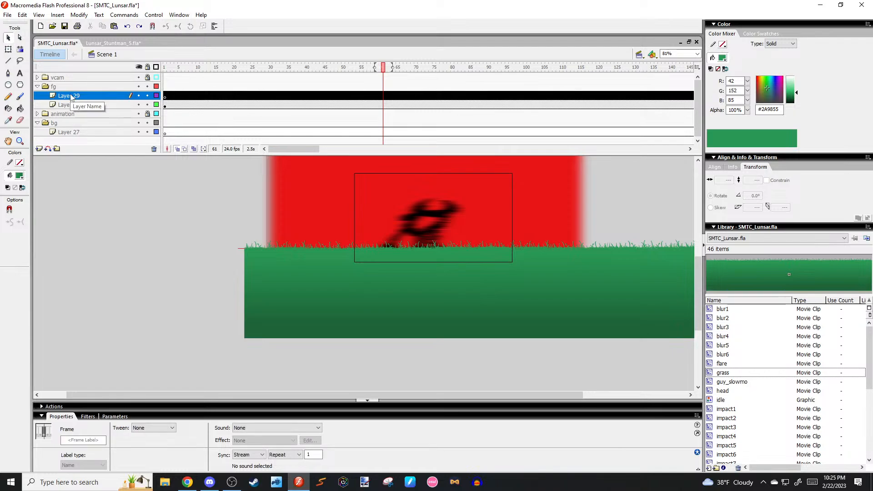
Move the new layer into the vcam folder between fx and control, and rename it "impact".
left_click(38, 78)
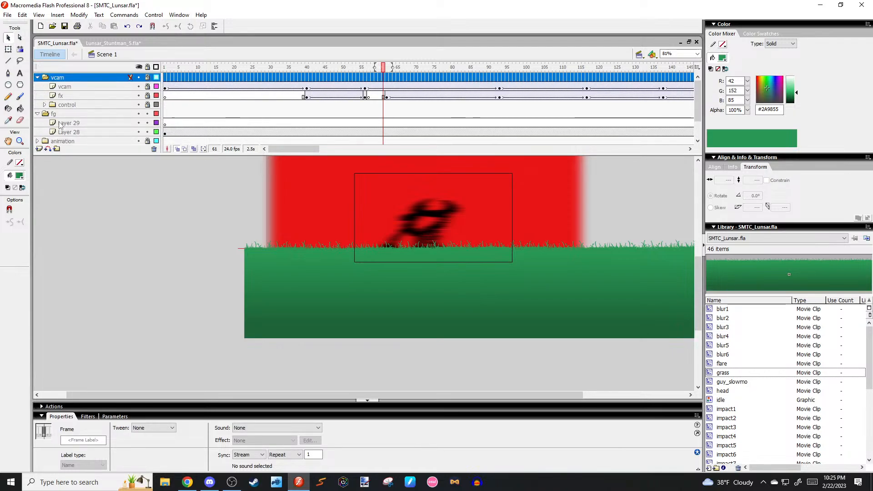
left_click_drag(60, 125, 66, 106)
double_click(66, 105)
type("i")
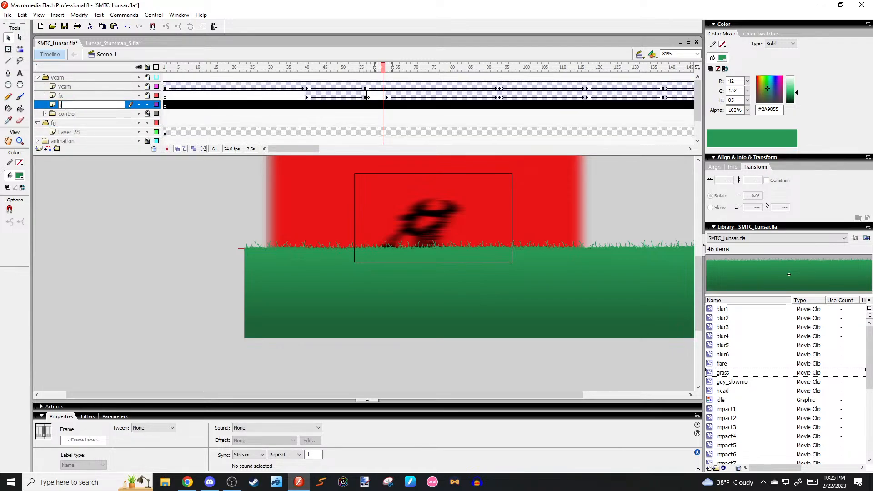
type("mpact")
key("Return")
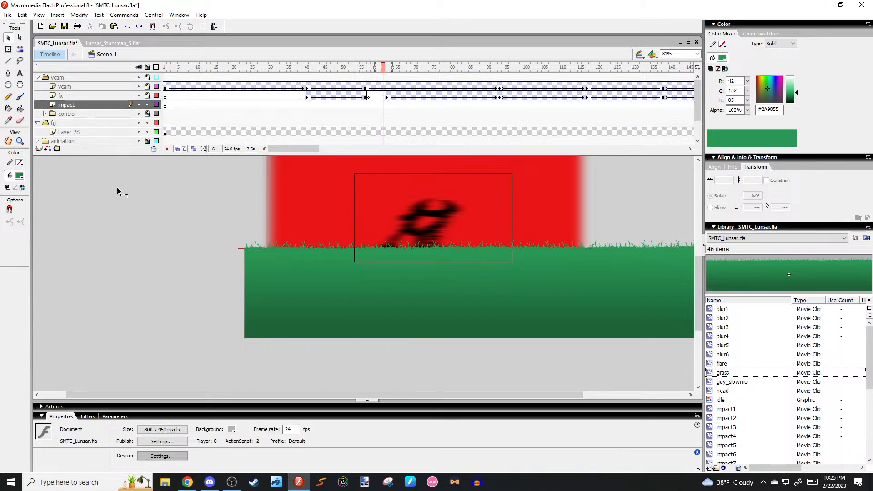
Move the impact keyframes starting at frame 57 from the animation folder's fx layer onto the impact layer, and lock that layer.
left_click(38, 122)
left_click(44, 113)
left_click(44, 114)
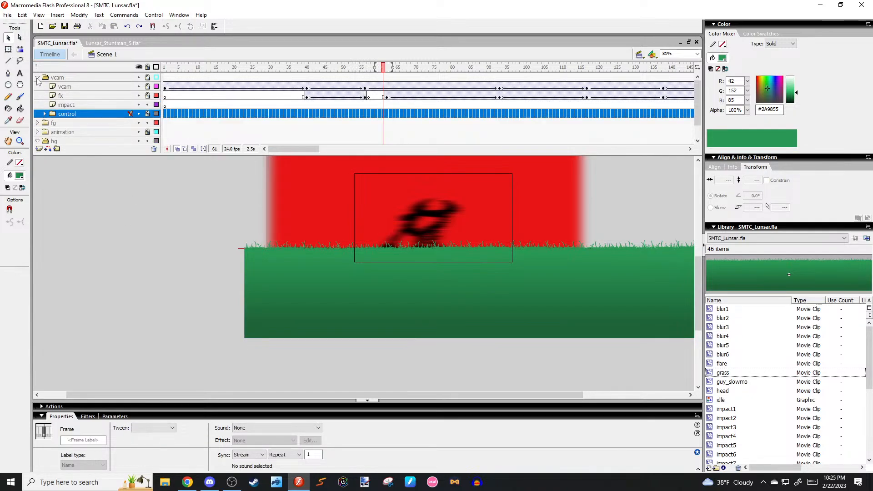
left_click(38, 132)
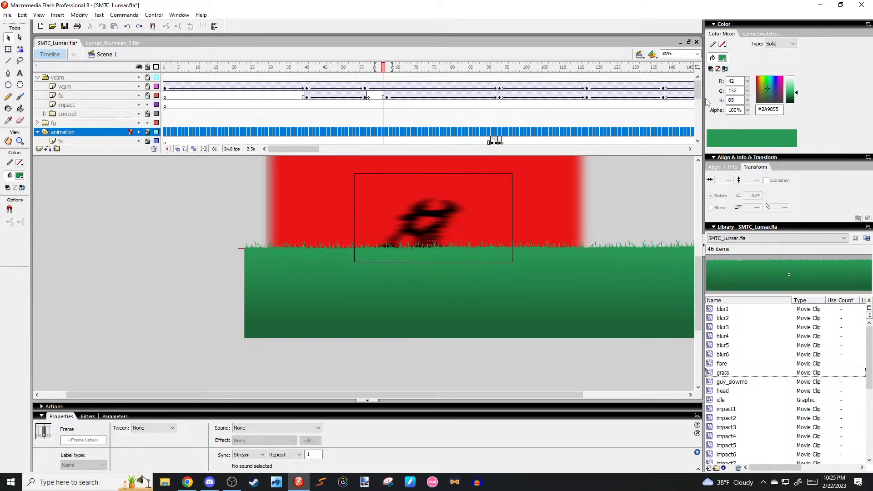
left_click_drag(697, 94, 697, 110)
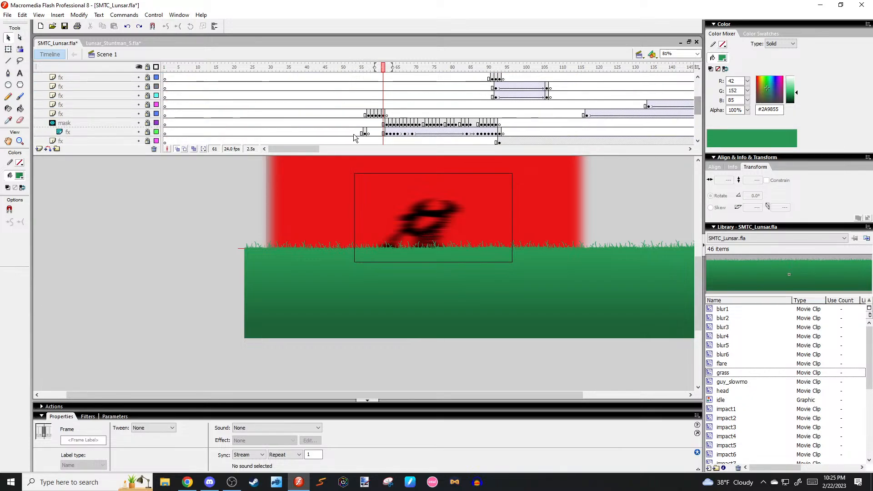
left_click_drag(390, 115, 372, 109)
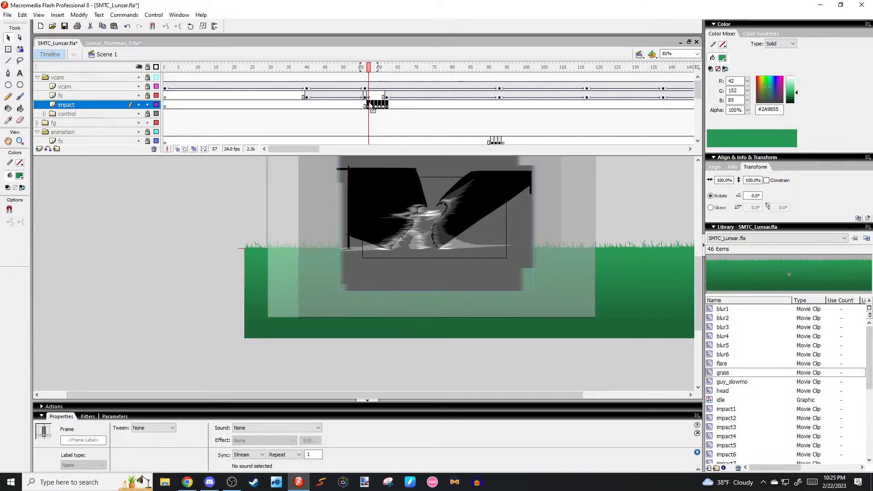
left_click(148, 105)
Step through frames 56 to 61 to check how the impact effects cover the grass.
key("comma")
key("comma")
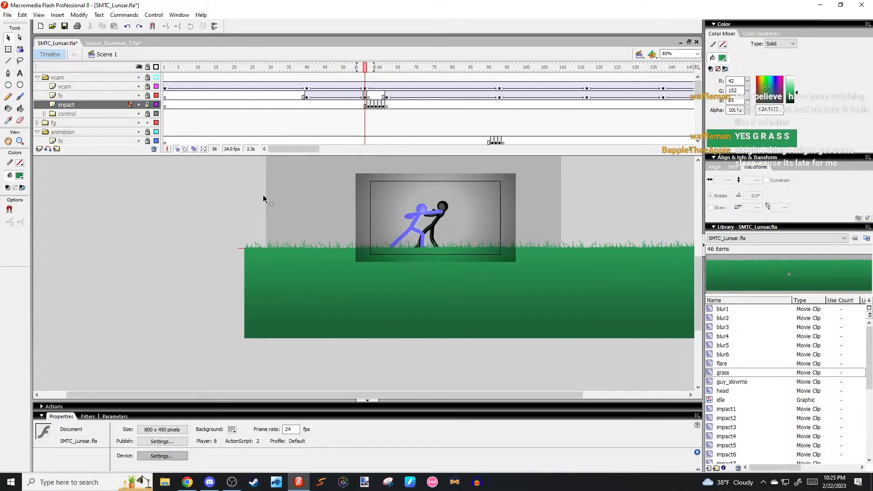
key("period")
key("period")
key("period")
key("period")
key("period")
key("period")
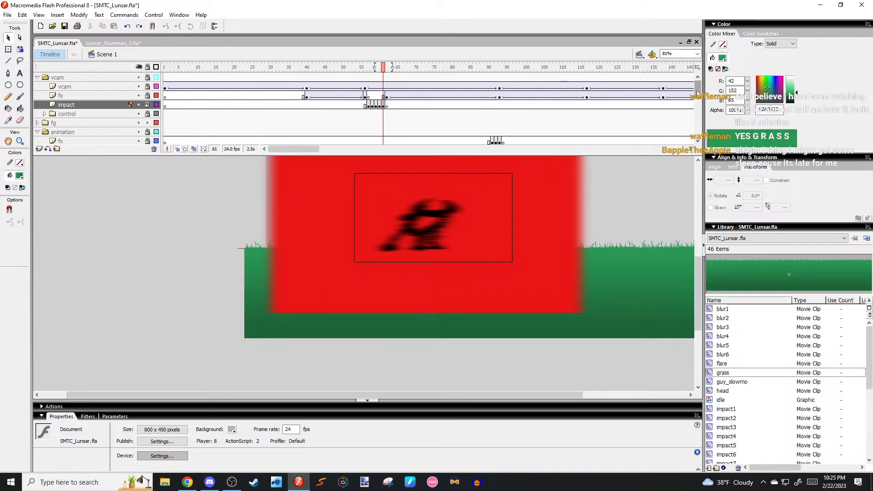
Move the impact keyframes starting at frame 253 from the animation folder's topmost fx layer onto the impact layer.
left_click_drag(698, 92, 698, 116)
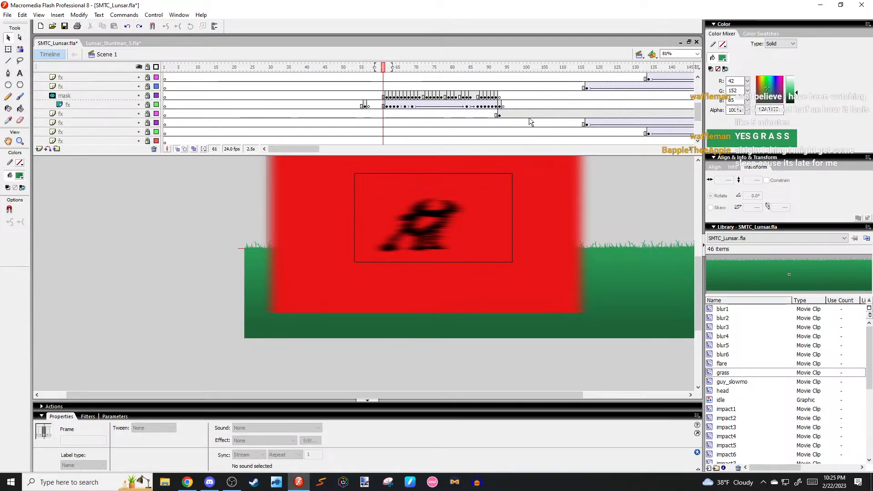
scroll(530, 122, "up", 2)
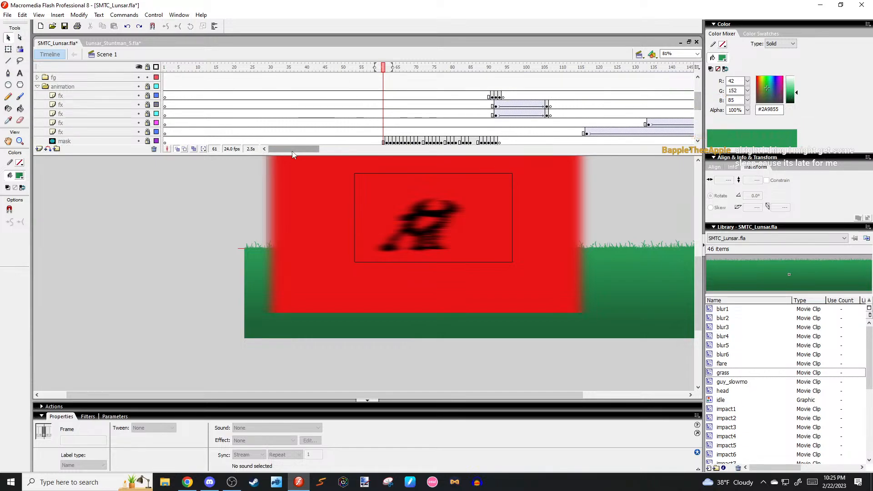
left_click_drag(293, 150, 361, 150)
left_click(384, 98)
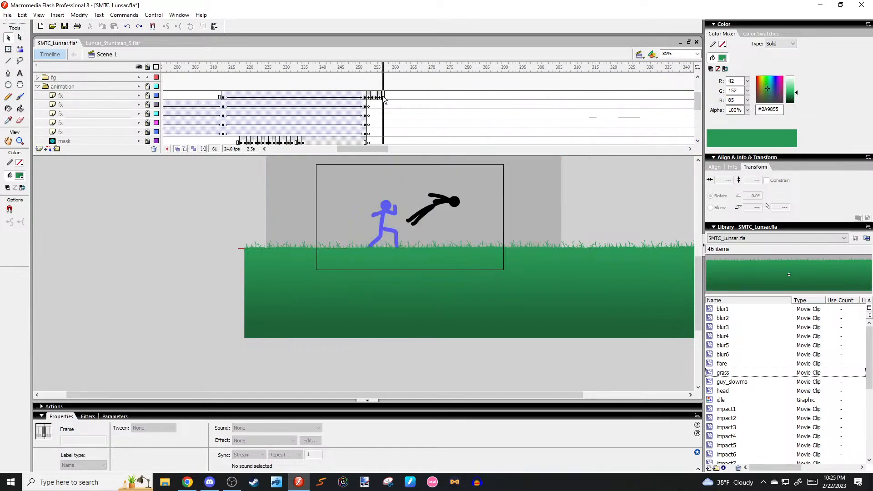
left_click_drag(384, 98, 372, 101)
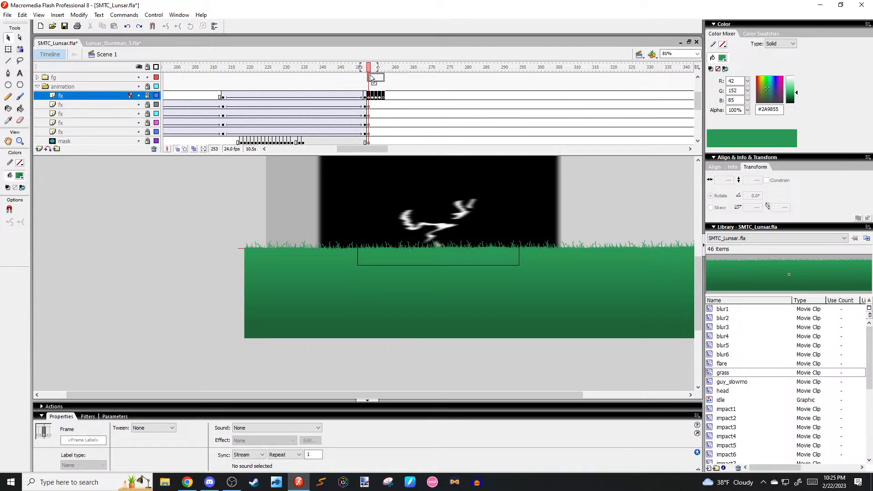
left_click_drag(372, 78, 370, 102)
left_click(369, 142)
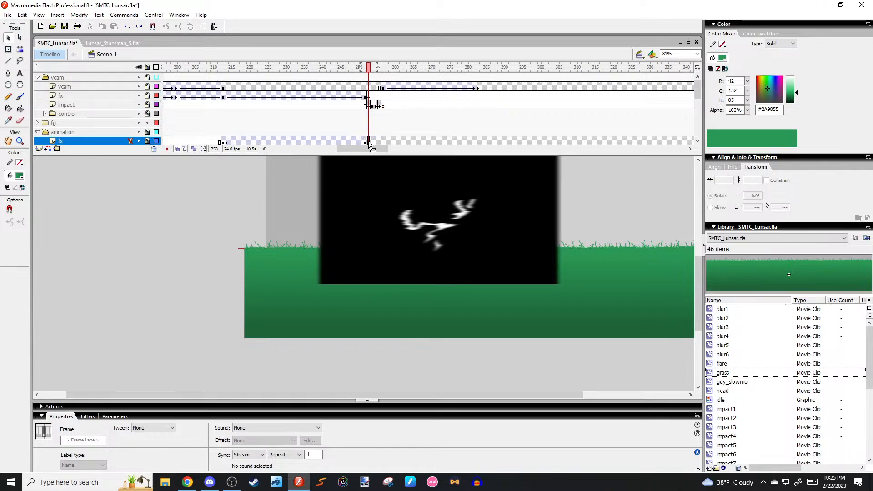
Step back to frame 249 and look through the remaining layers of the animation and bg folders around it.
key("comma")
key("comma")
key("comma")
key("comma")
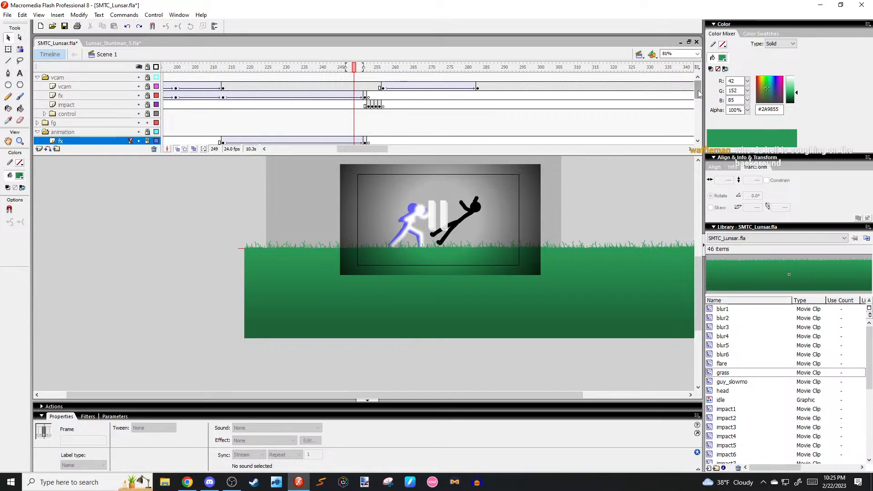
mouse_move(698, 91)
left_mouse_down()
mouse_move(698, 114)
mouse_move(698, 102)
left_mouse_up()
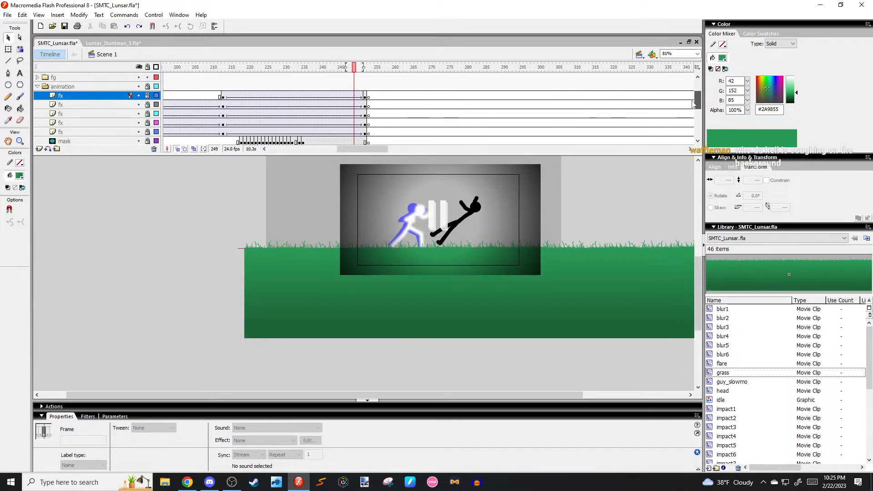
key("alt")
left_click_drag(368, 151, 363, 152)
left_click_drag(695, 102, 695, 130)
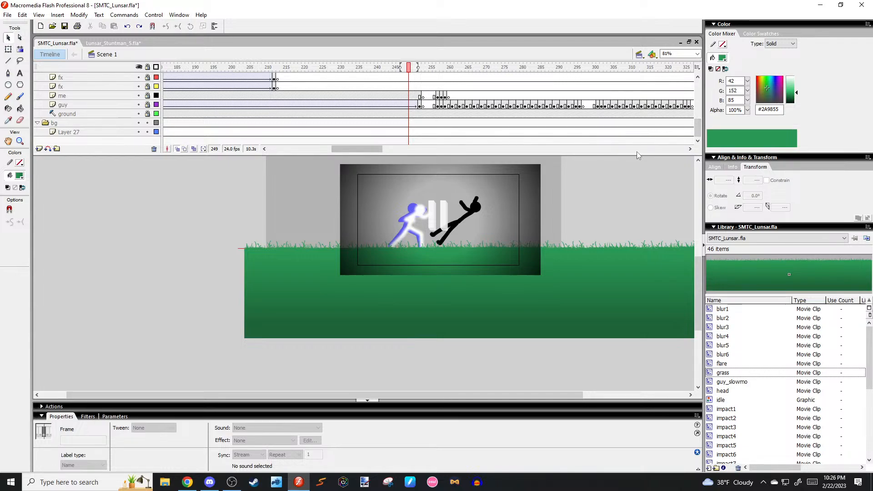
mouse_move(380, 149)
left_mouse_down()
mouse_move(356, 149)
mouse_move(375, 153)
left_mouse_up()
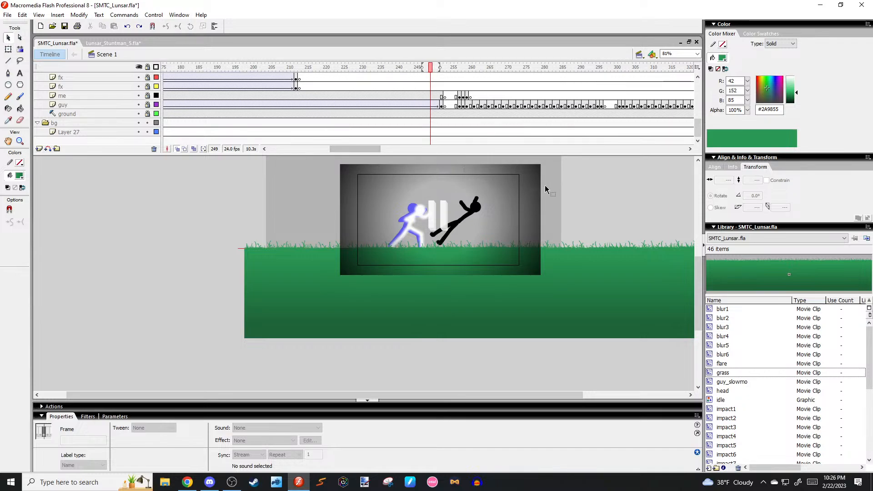
Preview the whole animation as a test movie and close the preview.
left_click(550, 162)
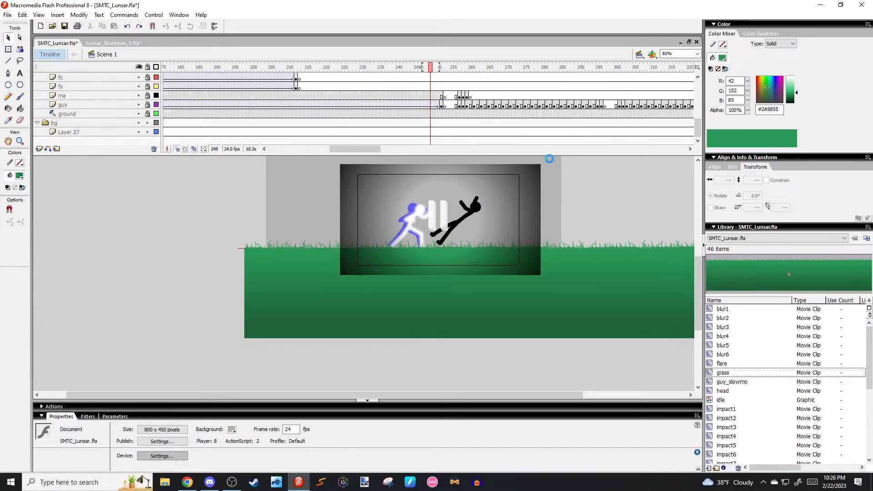
key("ctrl+Return")
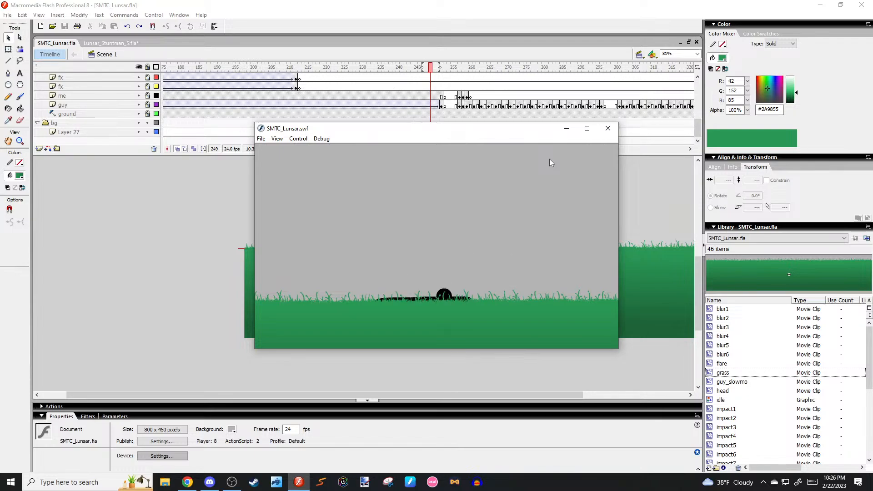
left_click(602, 130)
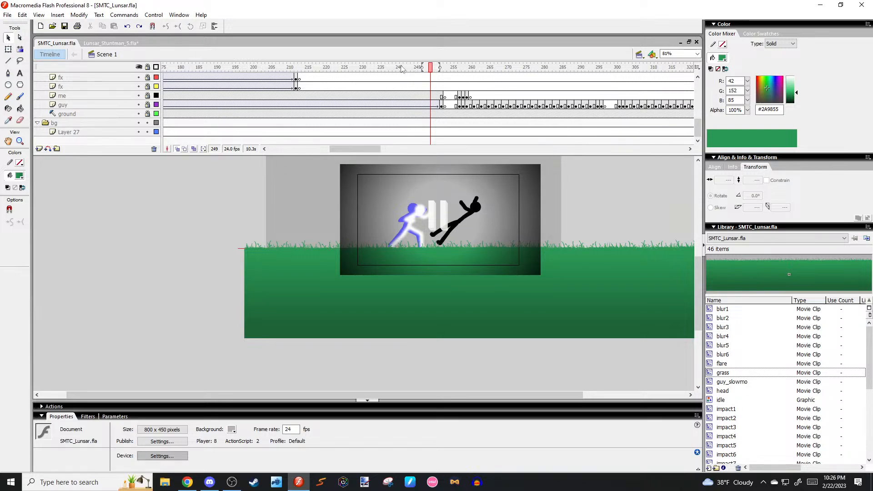
Scrub to frame 265 and back to frame 63 to review the figures and the fx layers.
left_click_drag(401, 68, 485, 117)
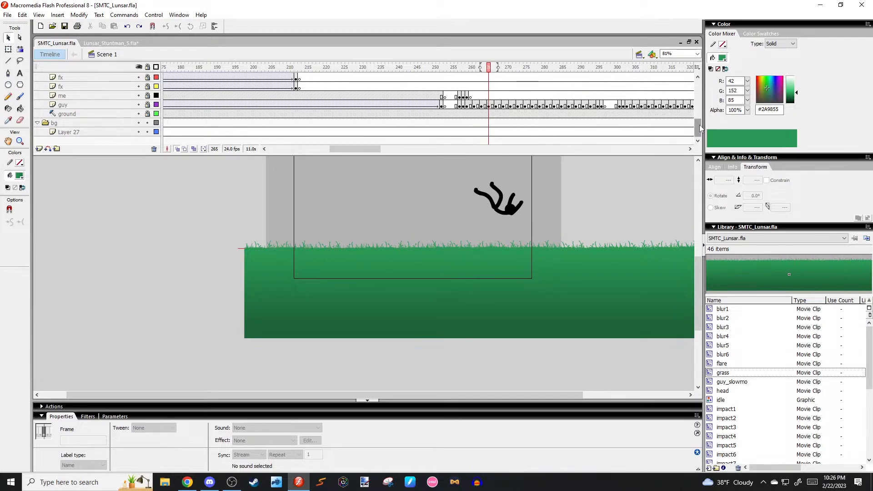
left_click_drag(700, 129, 699, 94)
left_click_drag(371, 148, 326, 149)
left_click_drag(698, 94, 689, 116)
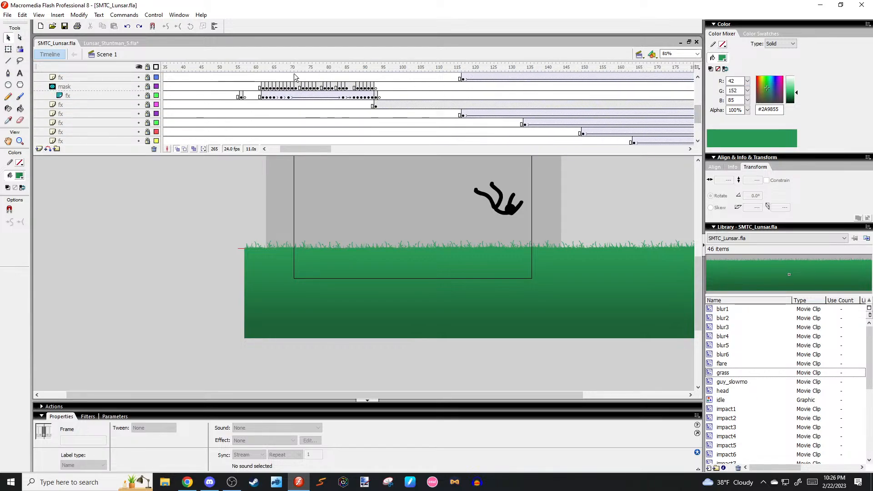
mouse_move(261, 69)
left_mouse_down()
mouse_move(234, 69)
mouse_move(267, 67)
left_mouse_up()
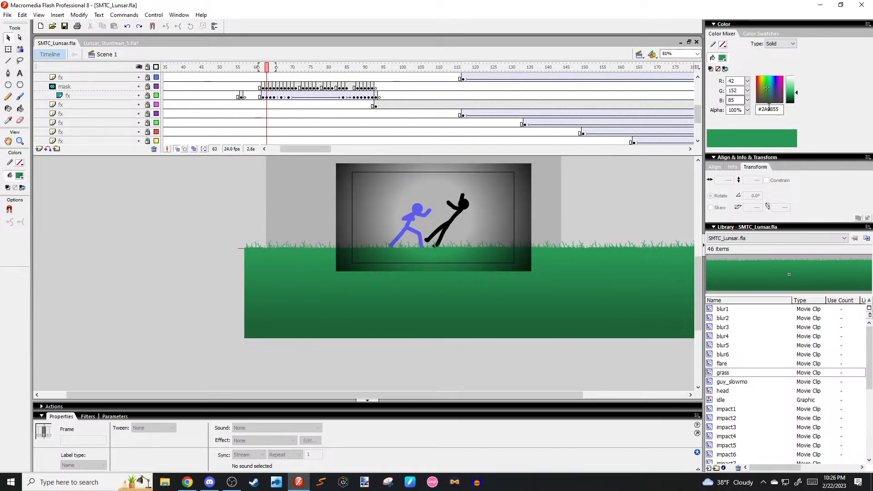
Collapse the animation folder, expand the fg folder, and select Layer 28 at frame 58.
left_click_drag(699, 116, 699, 101)
left_click(59, 84)
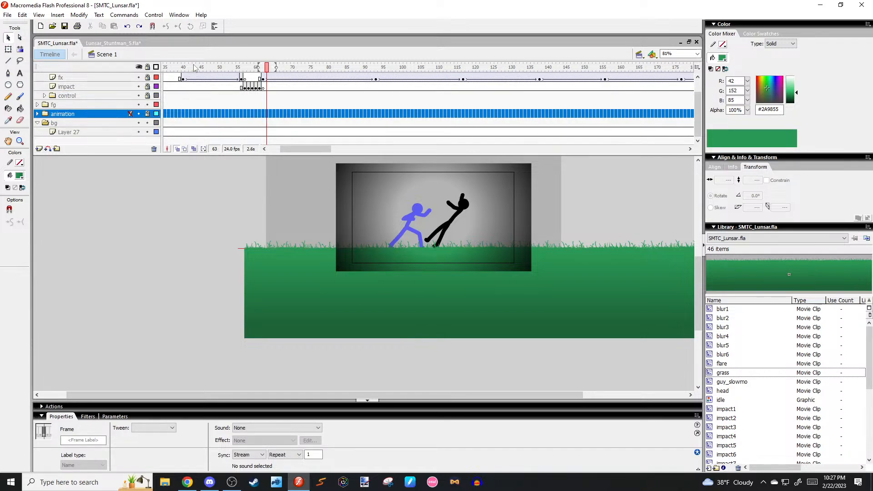
left_click_drag(195, 68, 261, 87)
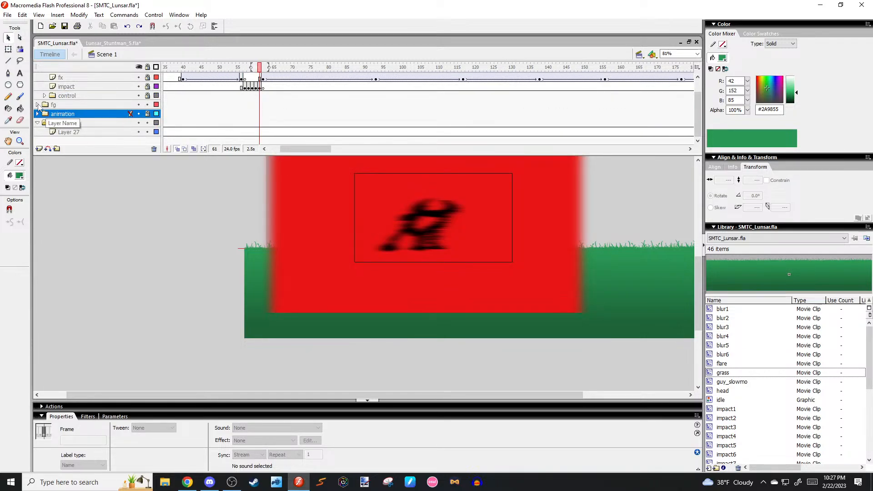
left_click(37, 105)
left_click(248, 122)
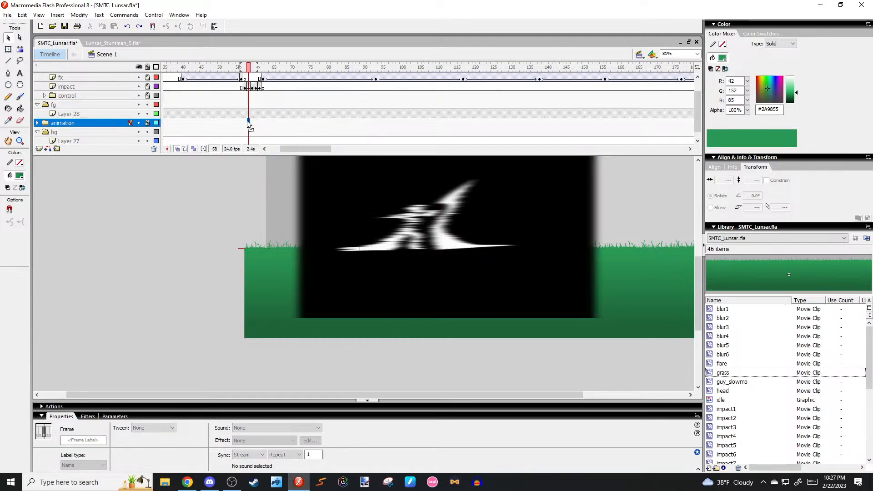
left_click(247, 114)
Scrub back to frame 23 and step backward to frame 15 to examine the walking figures against the grass.
left_click_drag(326, 148, 285, 148)
left_click_drag(273, 67, 245, 66)
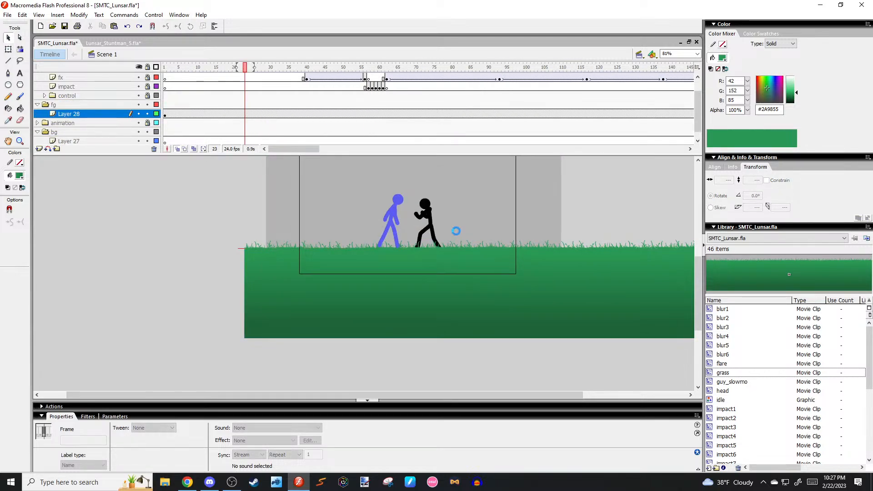
left_click(470, 245)
key("comma")
key("comma")
key("comma")
key("comma")
key("comma")
key("comma")
key("comma")
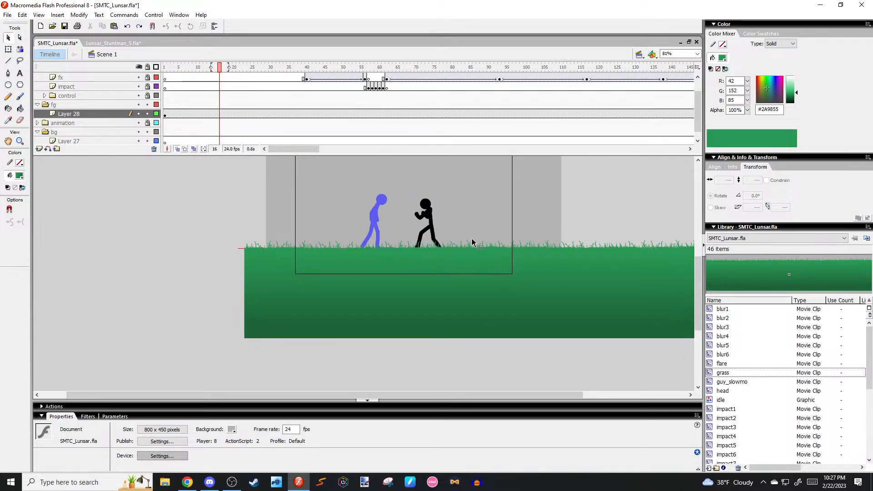
key("comma")
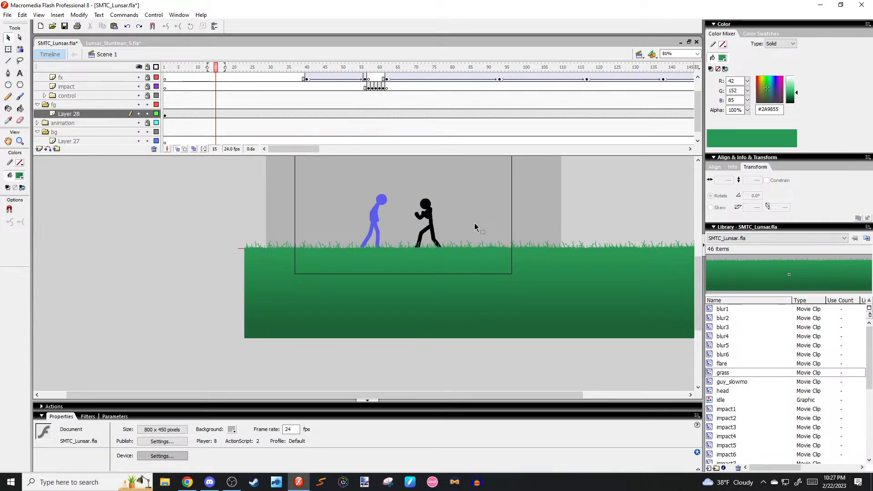
Shift the grass instance on Layer 28 at frame 1 to about X -103.7, Y 304.2.
left_click(458, 270)
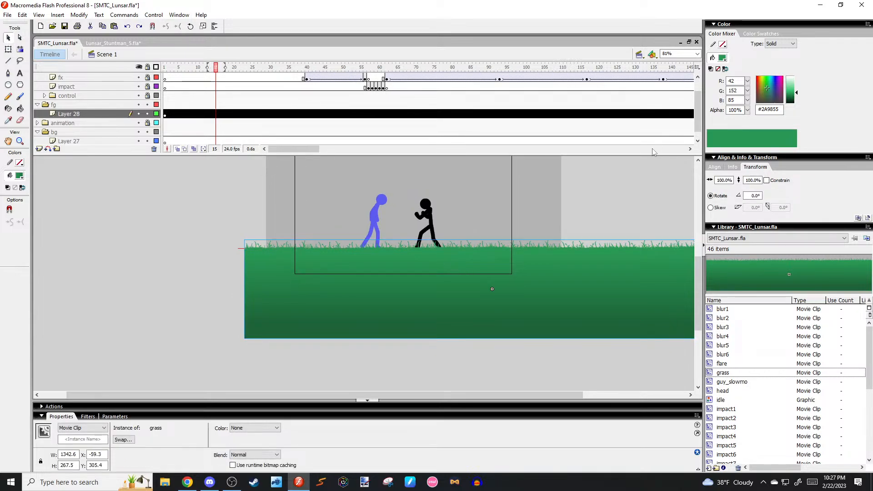
left_click(631, 158)
left_click(178, 141)
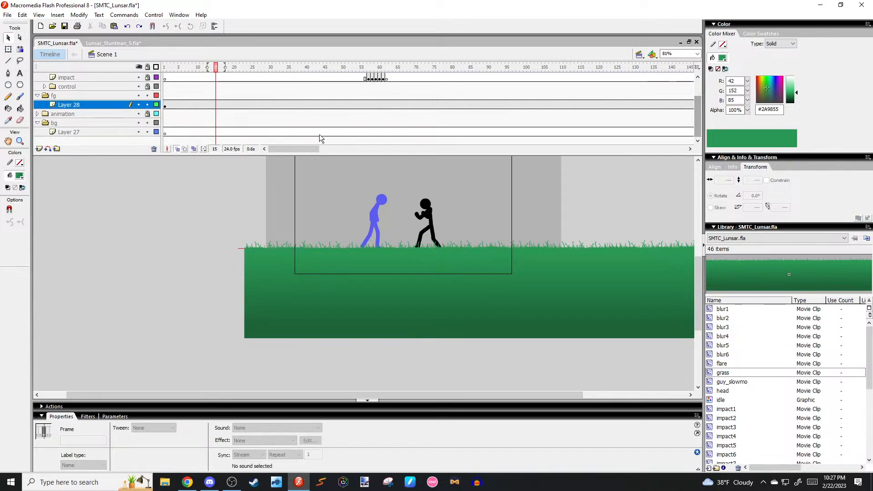
left_click(165, 132)
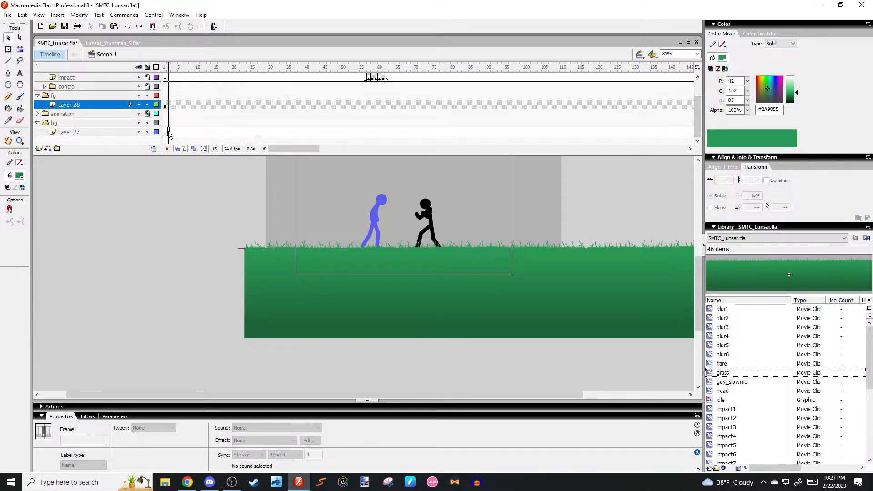
left_click(223, 199)
left_click(392, 268)
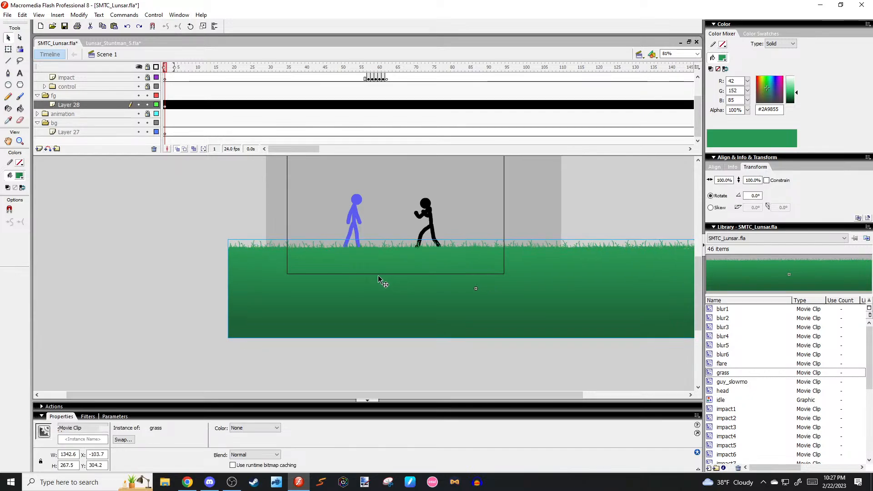
Paste a copy of the grass onto Layer 27 in the bg folder, slightly above the foreground grass at about X -57.4, Y 272.9.
left_click(388, 196)
scroll(394, 223, "up", 3)
left_click_drag(407, 225, 349, 228)
key("ctrl+v")
left_click_drag(499, 236, 429, 229)
key("ctrl+x")
left_click(175, 131)
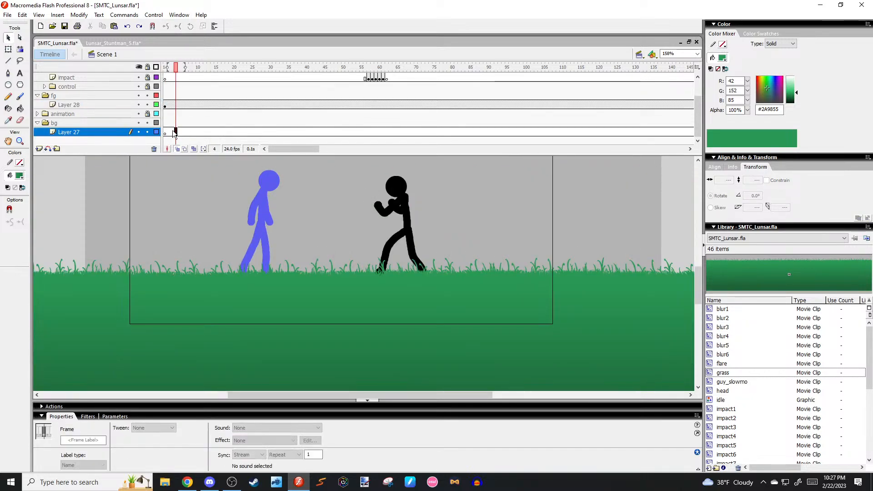
key("ctrl+v")
left_click_drag(505, 243, 506, 286)
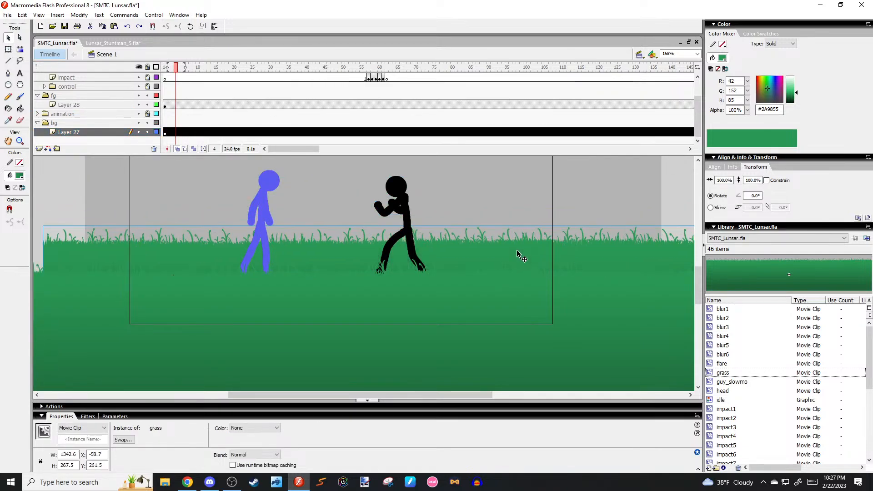
Apply a black tint of 10% to the background grass instance on Layer 27.
left_click(270, 427)
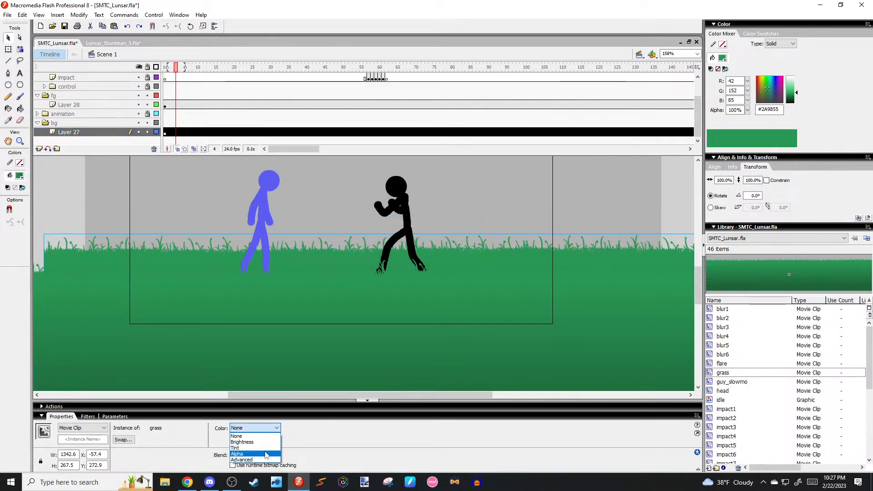
left_click(271, 428)
left_click(259, 455)
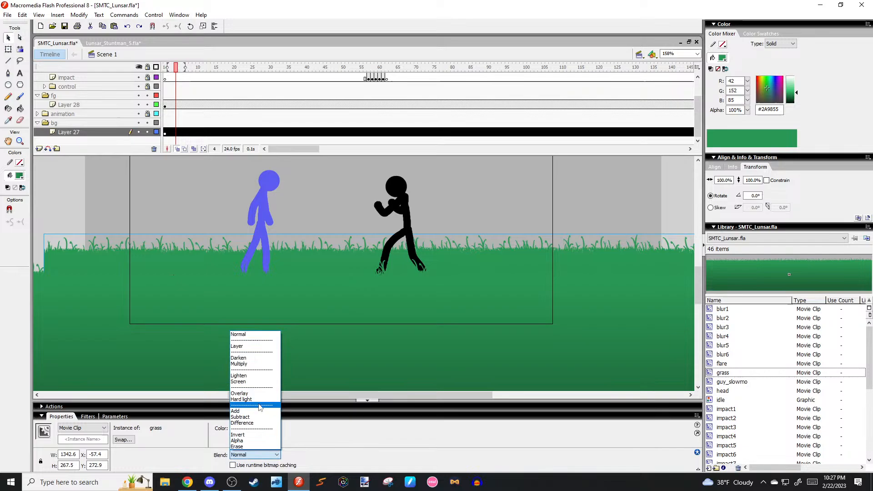
left_click(252, 358)
left_click(273, 428)
left_click(254, 447)
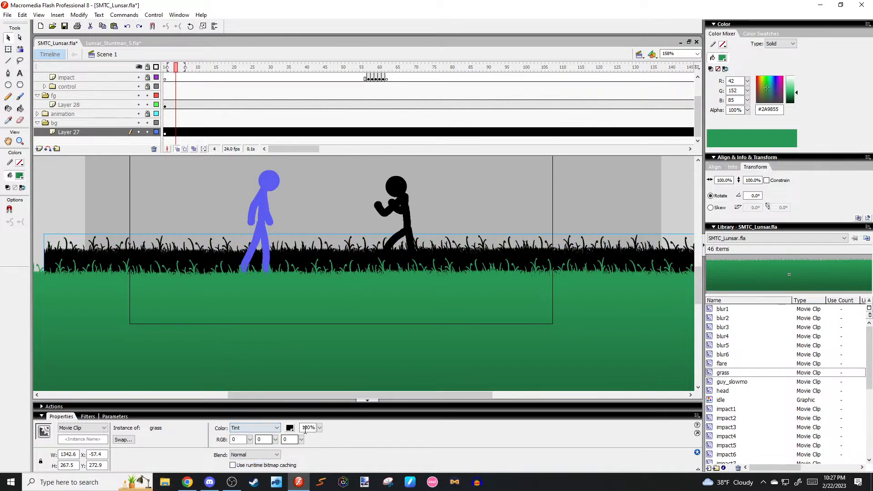
left_click_drag(320, 428, 325, 464)
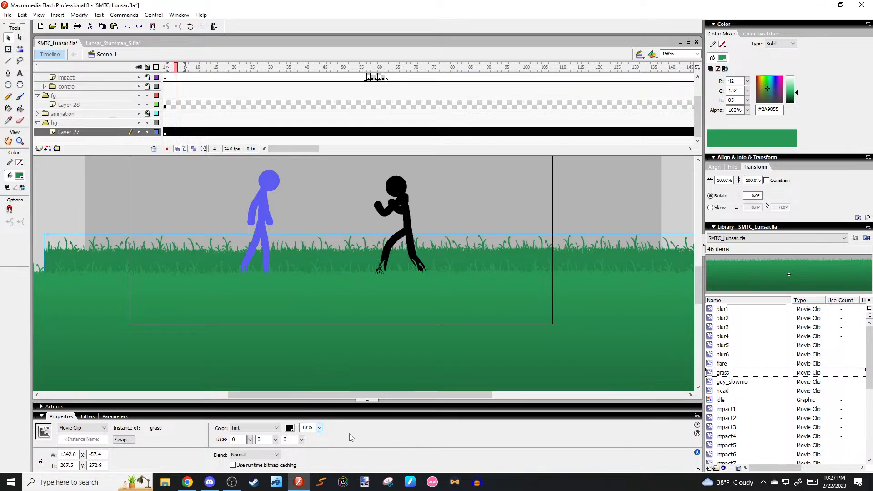
Shift both grass instances together slightly down and left, and lower the background grass to about X -82.5, Y 294.6.
key("ctrl+a")
left_click_drag(599, 256, 581, 261)
key("Down")
key("Down")
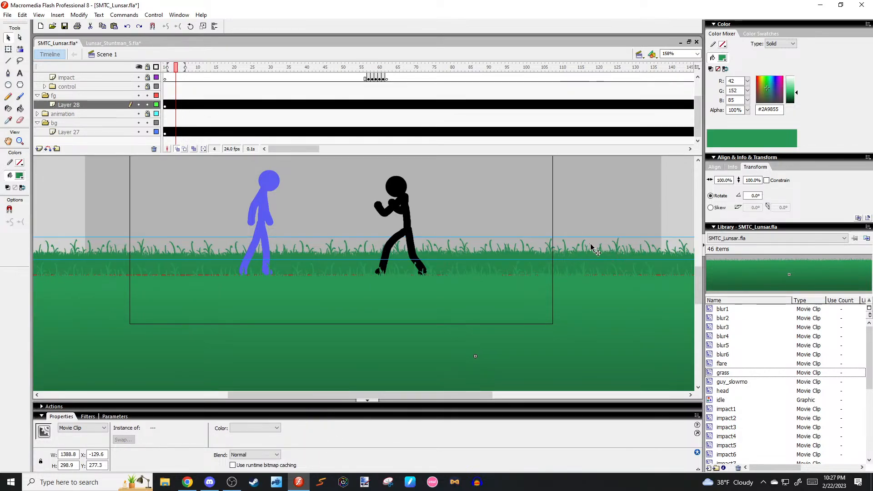
left_click(602, 226)
scroll(602, 229, "down", 1)
left_click(605, 254)
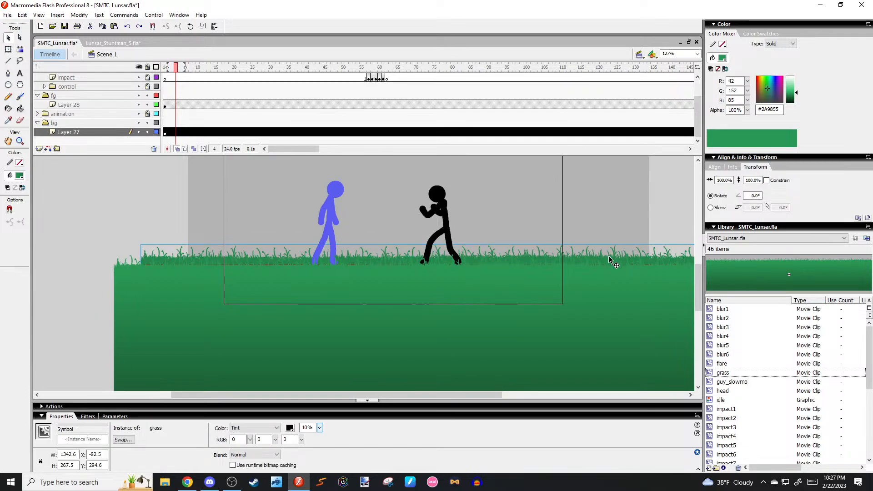
Flip the background grass horizontally and move it to about X -122, Y 300.1.
left_click(610, 261)
left_click(615, 258)
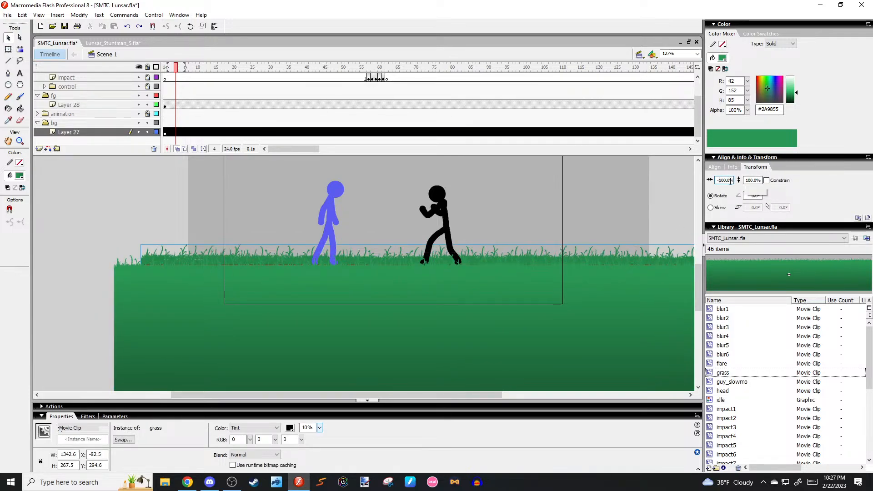
left_click(595, 223)
left_click_drag(575, 217, 405, 223)
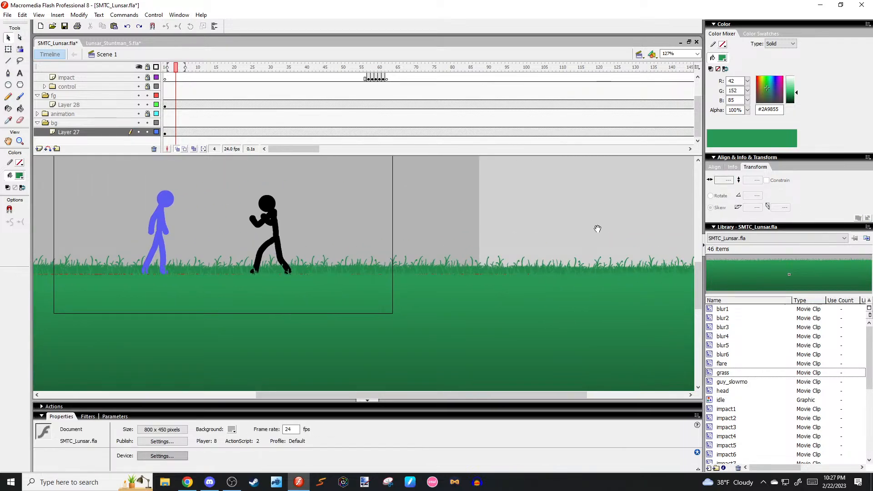
left_click_drag(597, 229, 471, 246)
mouse_move(612, 296)
left_mouse_down()
mouse_move(594, 302)
mouse_move(590, 290)
left_mouse_up()
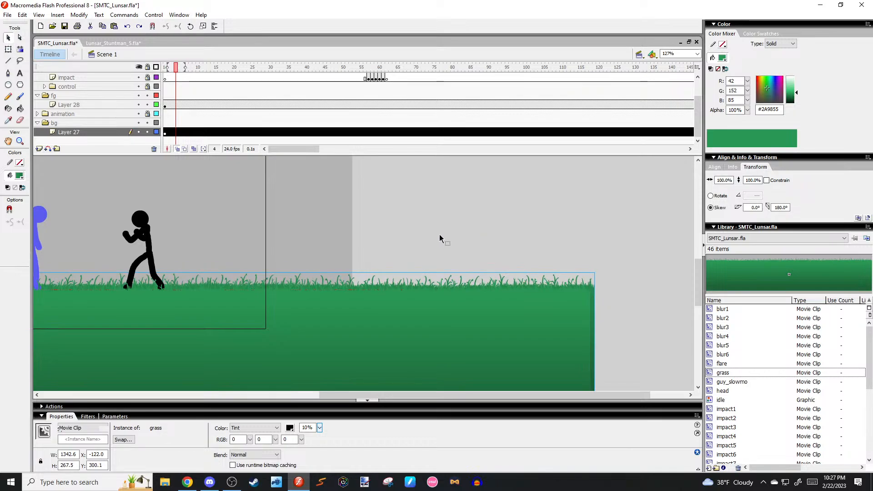
Nudge the flipped background grass down to about Y 301.6 against the edge of the foreground grass.
left_click(415, 232)
scroll(189, 277, "up", 2)
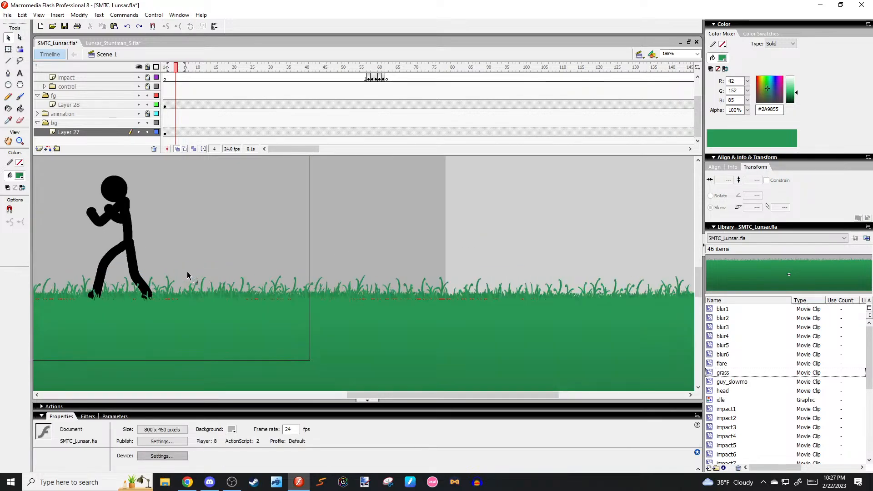
left_click_drag(189, 276, 499, 259)
left_click(400, 279)
left_click(404, 254)
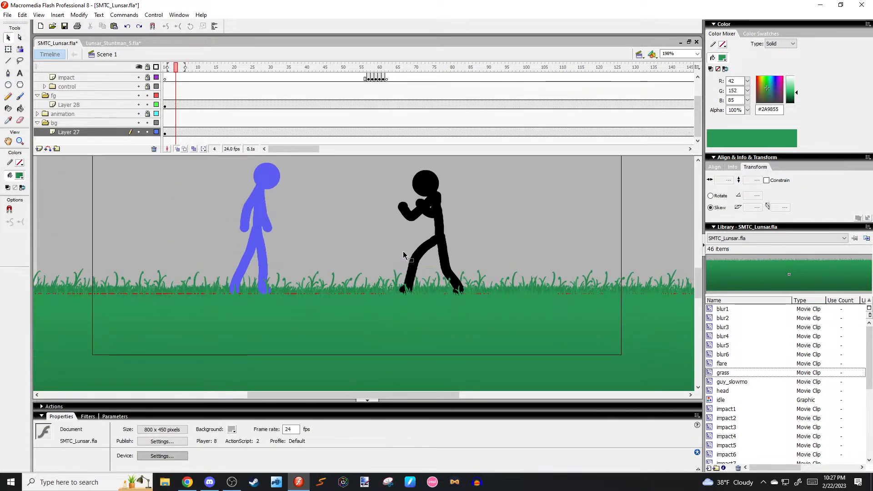
left_click_drag(291, 259, 630, 274)
left_click(299, 296)
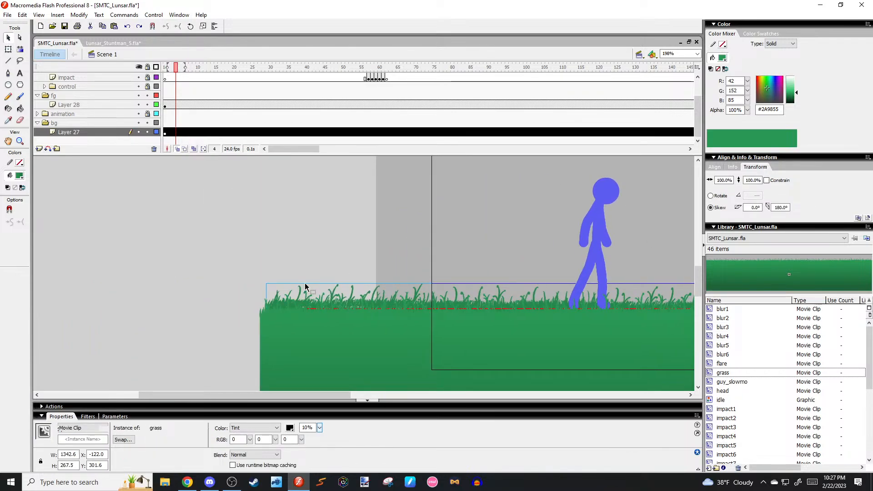
Examine the overlap of the two grass layers around the stick figures and play the animation in a test movie.
left_click(290, 318)
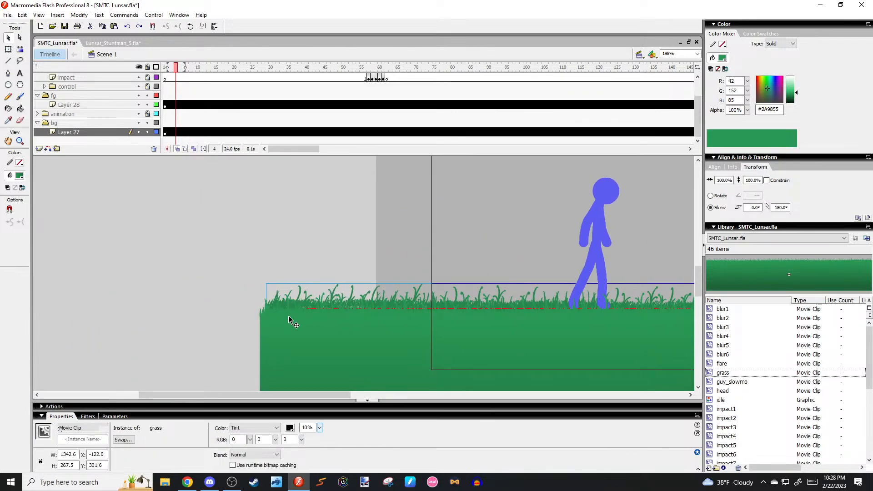
left_click(302, 290)
left_click(301, 289)
left_click_drag(385, 243, 152, 239)
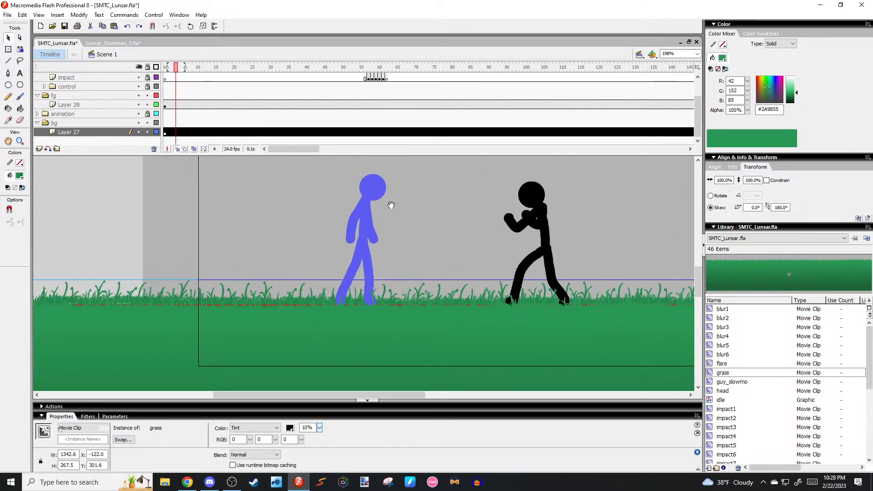
left_click(415, 206)
left_click(564, 282)
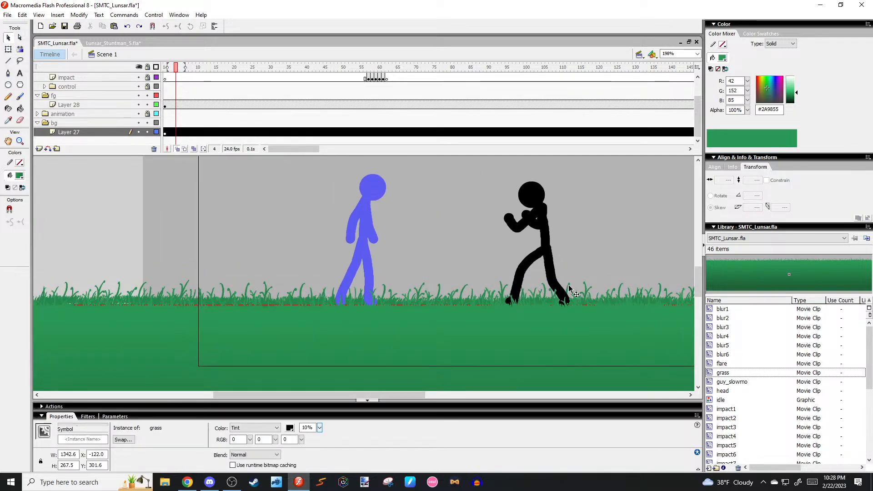
left_click(589, 240)
key("ctrl+Return")
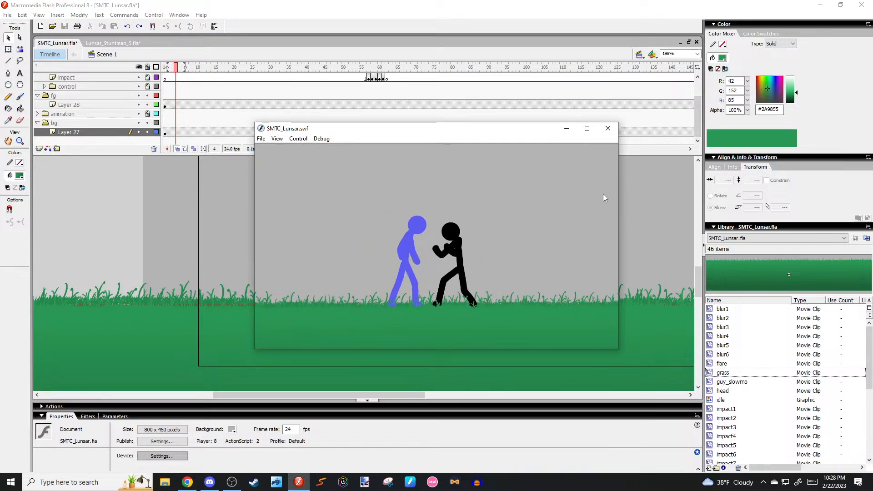
left_click(610, 128)
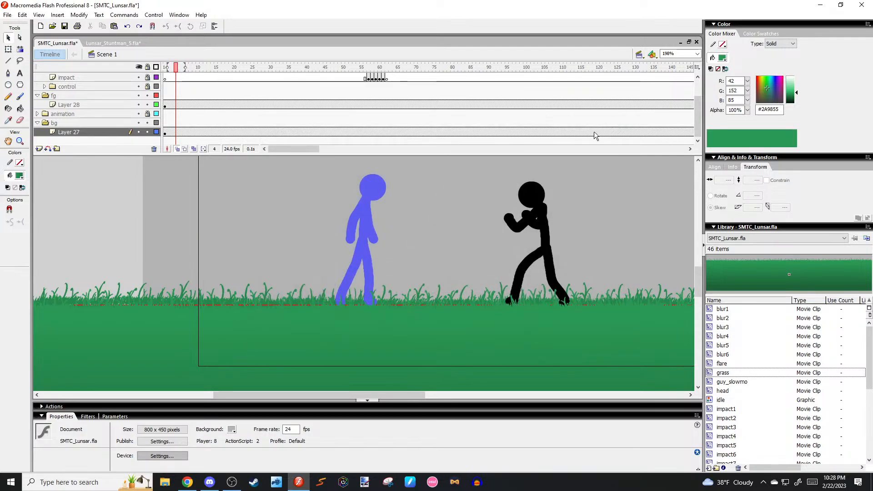
Scale the background grass proportionally to about 79.6% with Free Transform.
left_click(422, 292)
key("q")
scroll(554, 242, "down", 3)
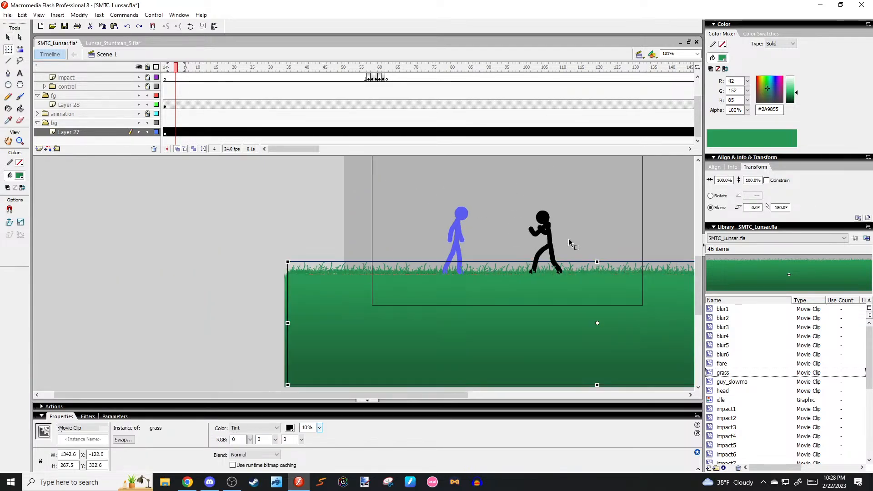
left_click_drag(568, 239, 403, 244)
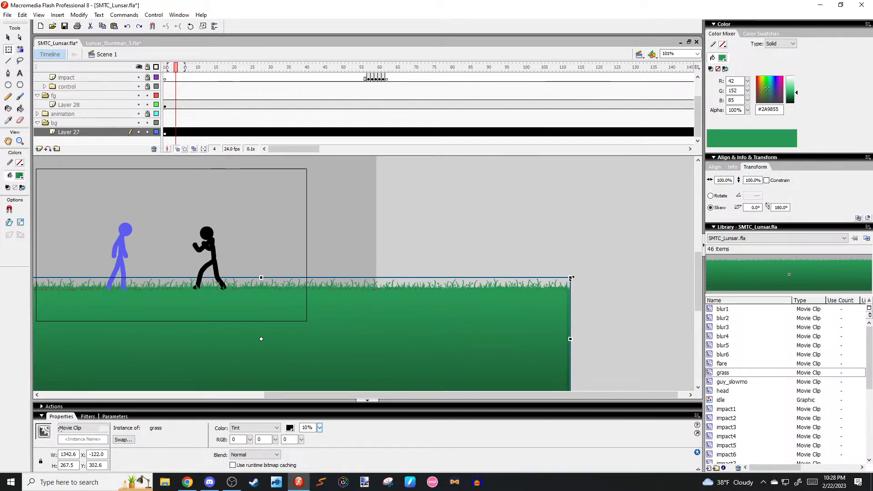
left_click_drag(571, 278, 507, 289)
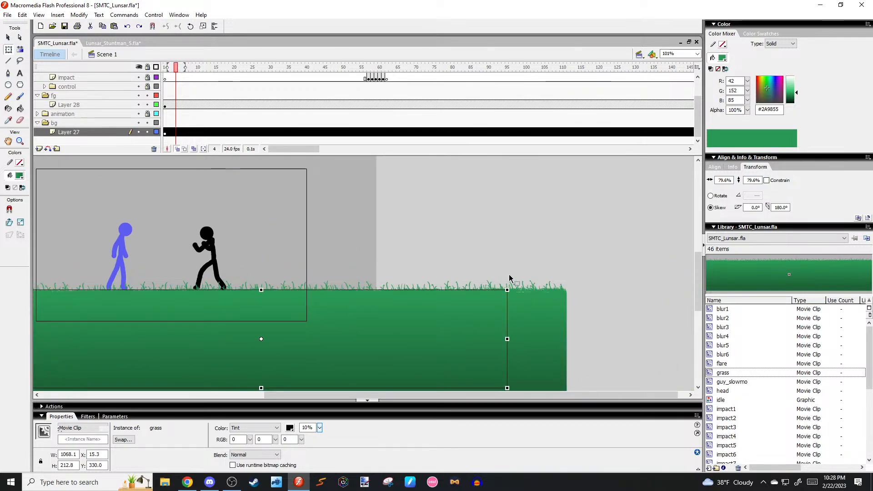
Move the scaled background grass up and left to about X -4.7, Y 309 so its blades rise behind the foreground grass.
key("shift+Up")
key("shift+Up")
key("shift+Up")
key("Down")
key("Down")
key("Down")
key("Down")
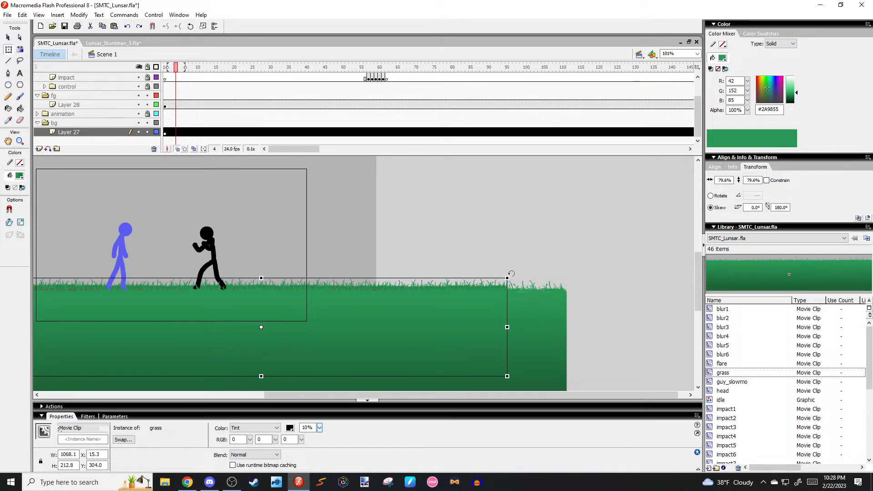
key("Down")
key("Down")
key("Down")
key("Down")
key("Down")
key("shift+Left")
key("shift+Left")
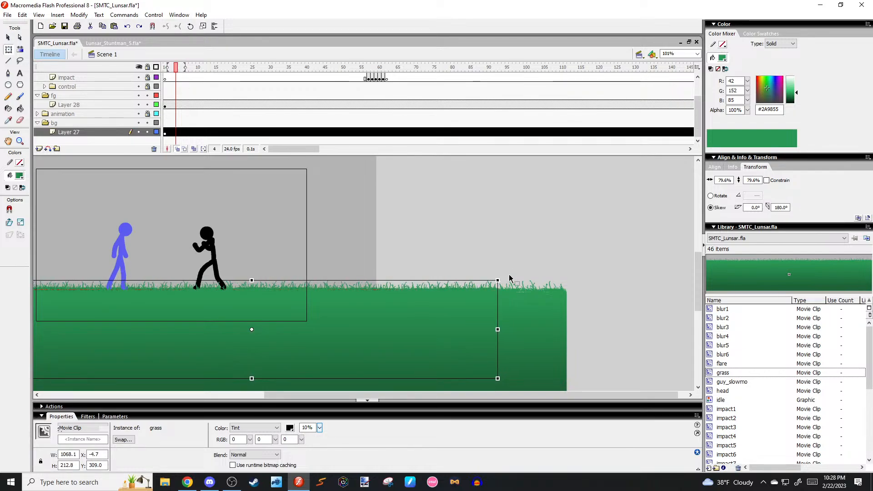
Nudge the background grass further left and slightly up to about X -30.7, Y 307.4, and save the file.
left_click_drag(212, 241, 441, 227)
key("Left")
key("Left")
key("Left")
key("Left")
key("Left")
key("Left")
key("Left")
key("Left")
key("Left")
key("Left")
key("Left")
key("Left")
key("Left")
key("Left")
key("Left")
key("Left")
key("Left")
key("Left")
key("Left")
key("Left")
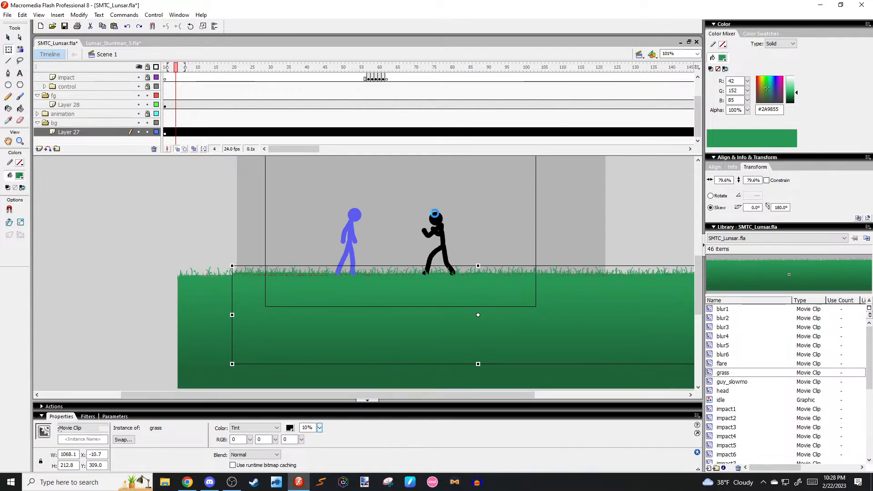
left_click(459, 206)
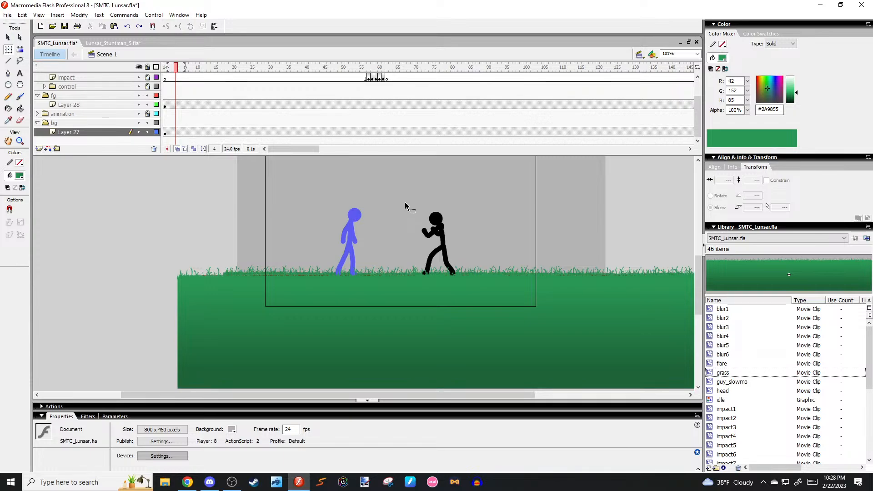
scroll(406, 206, "up", 4)
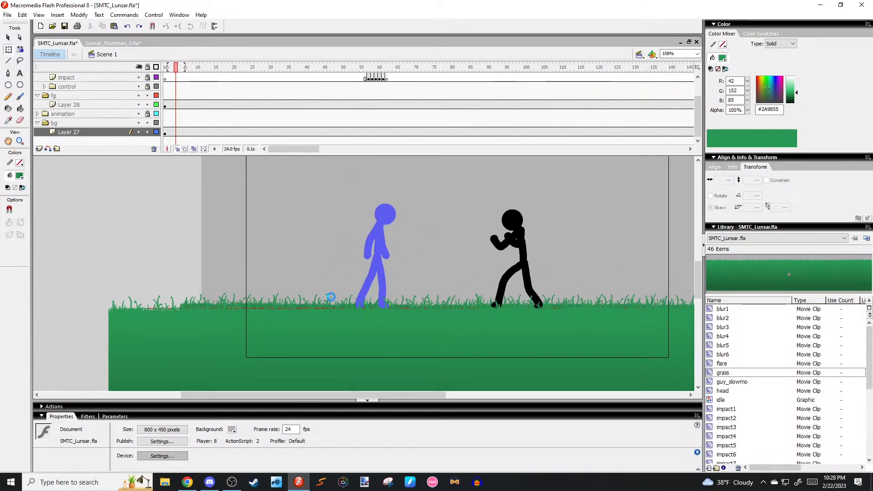
left_click(225, 298)
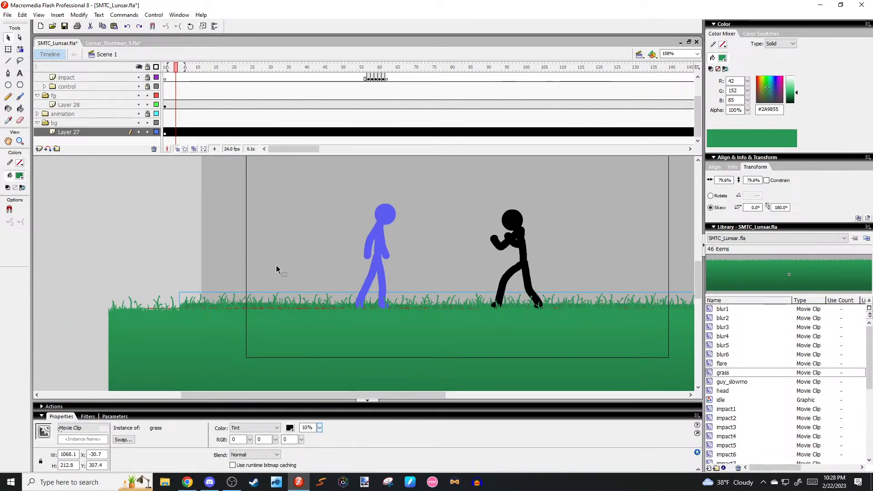
left_click(278, 264)
left_click_drag(405, 254, 194, 253)
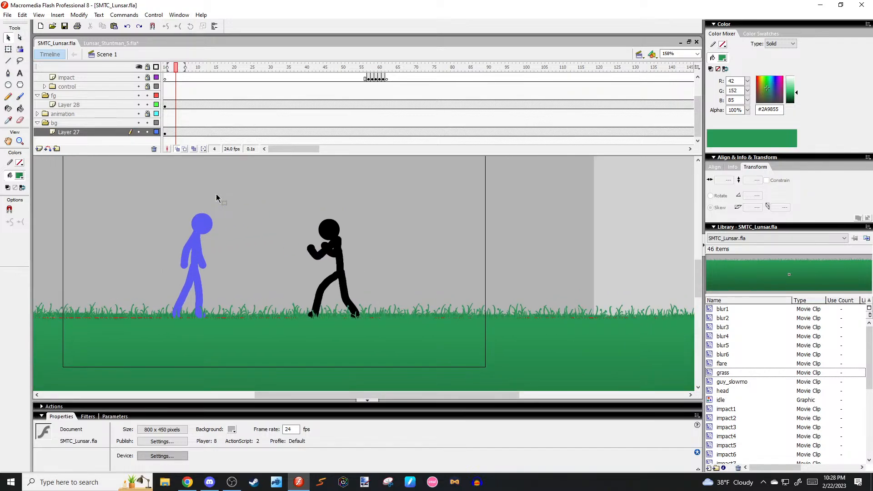
Rename Layer 27 in the bg folder and Layer 28 in the fg folder to grass.
double_click(100, 131)
type("grass")
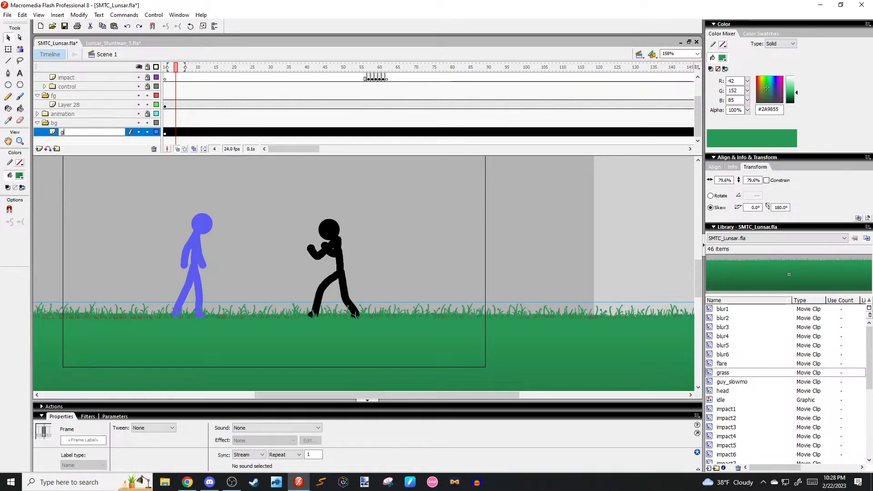
double_click(76, 106)
type("grass")
left_click(132, 204)
left_click_drag(115, 221, 269, 221)
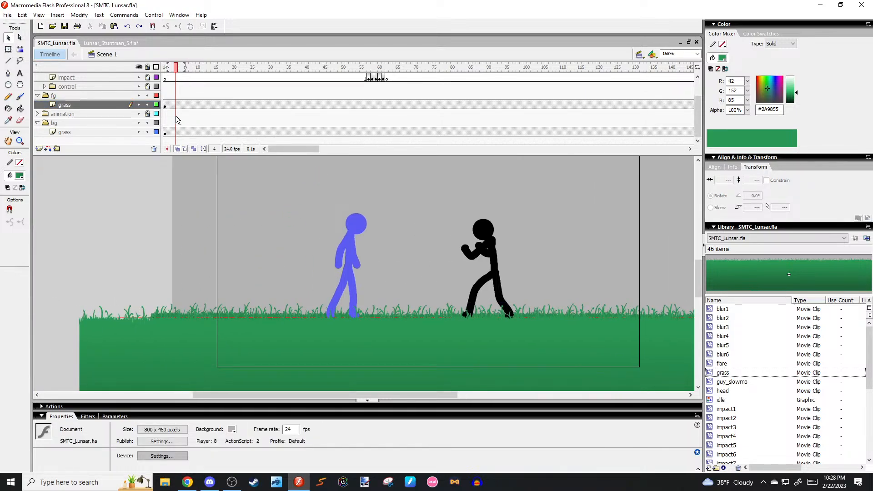
Lock all existing layers and add a new layer beneath the grass layer in the bg folder.
left_click(147, 67)
left_click(56, 131)
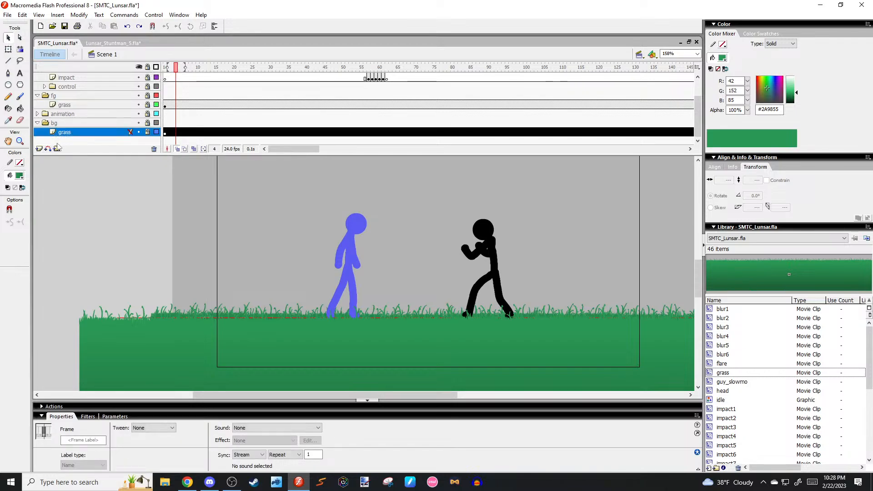
left_click(39, 149)
left_click_drag(68, 132, 71, 140)
left_click(130, 205)
scroll(135, 204, "down", 1)
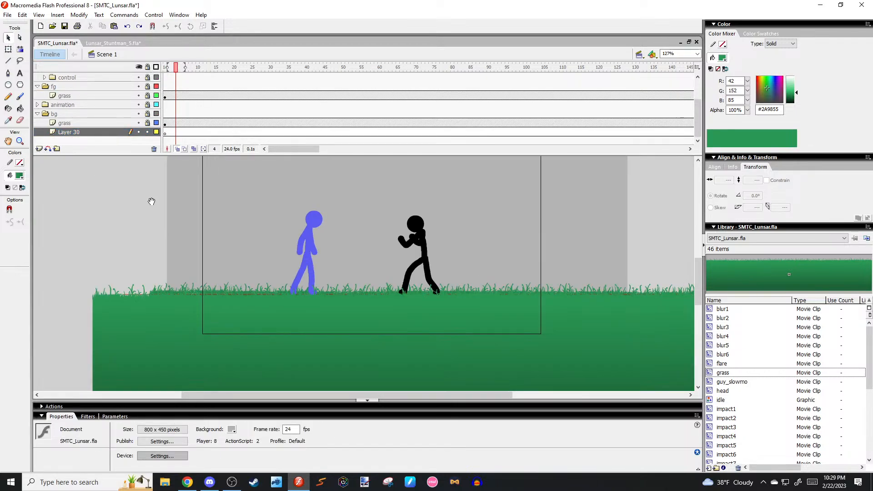
Give the Rectangle tool a linear black-and-white gradient fill and change its black end to blue #00A7EE.
left_click_drag(152, 199, 132, 241)
key("r")
left_click_drag(203, 237, 240, 250)
left_click_drag(132, 219, 95, 228)
left_click(19, 175)
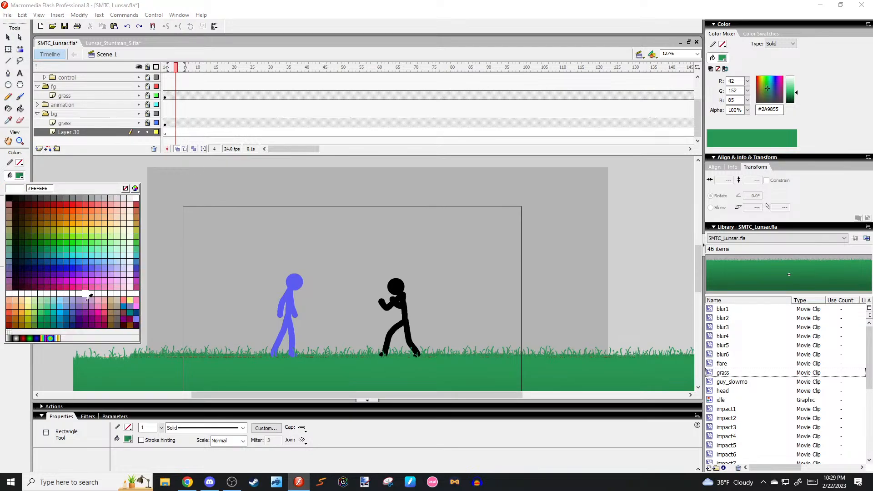
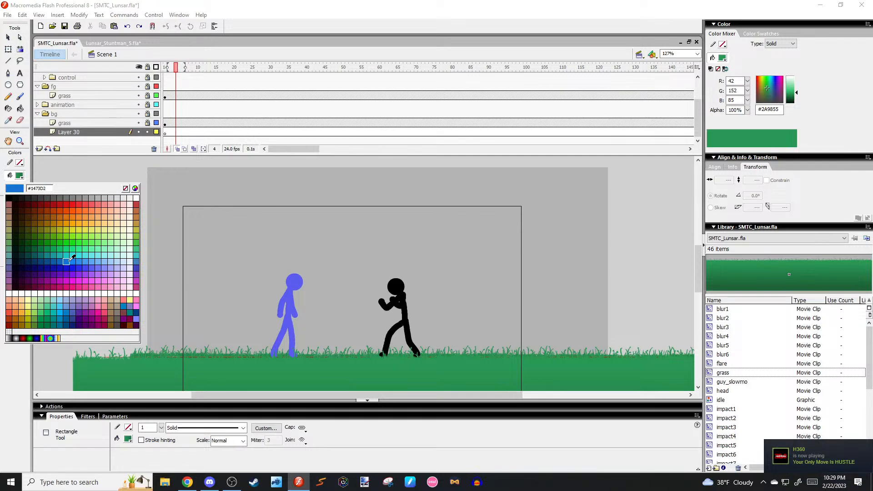
left_click(9, 337)
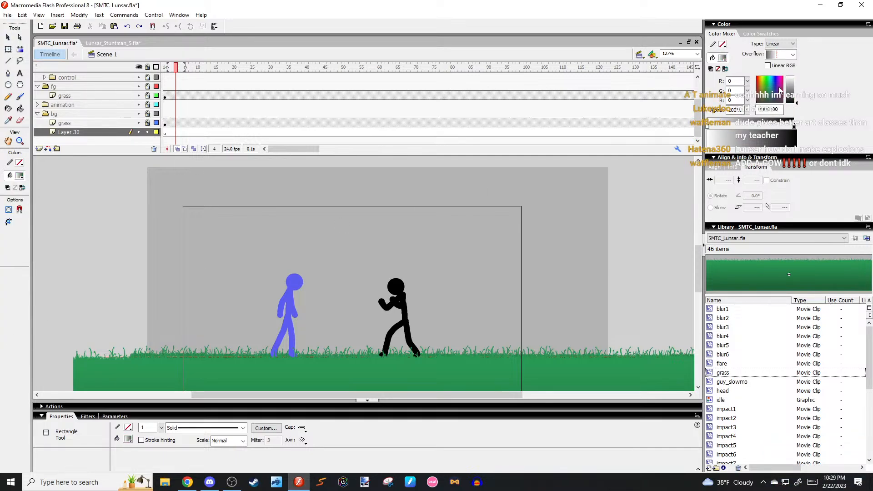
left_click(767, 78)
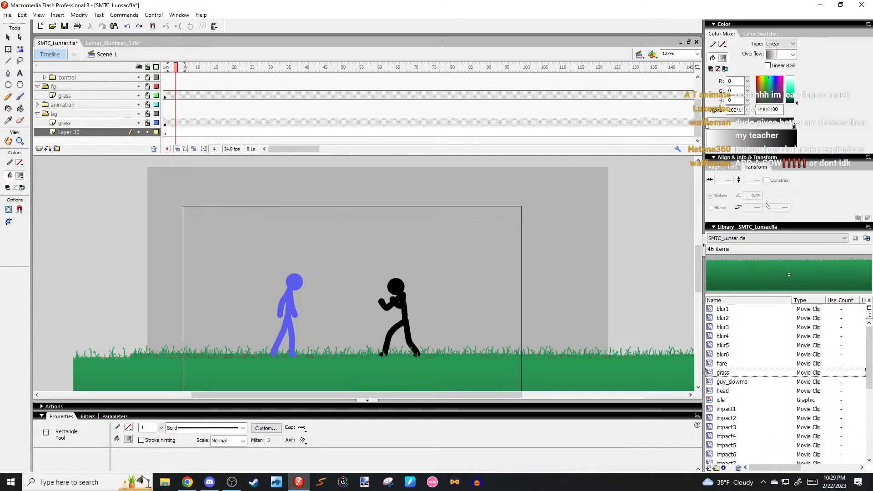
left_click(790, 89)
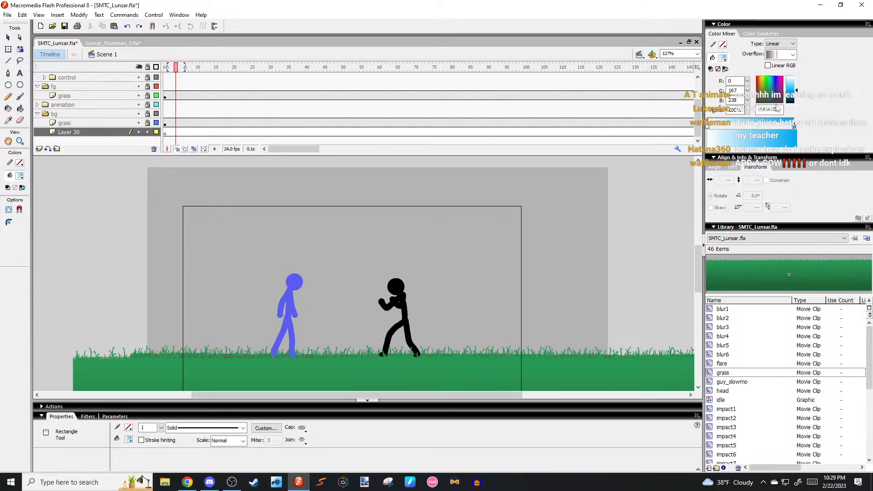
Apply the same blue to the gradient's white end and lighten it to a pale blue.
left_click(708, 127)
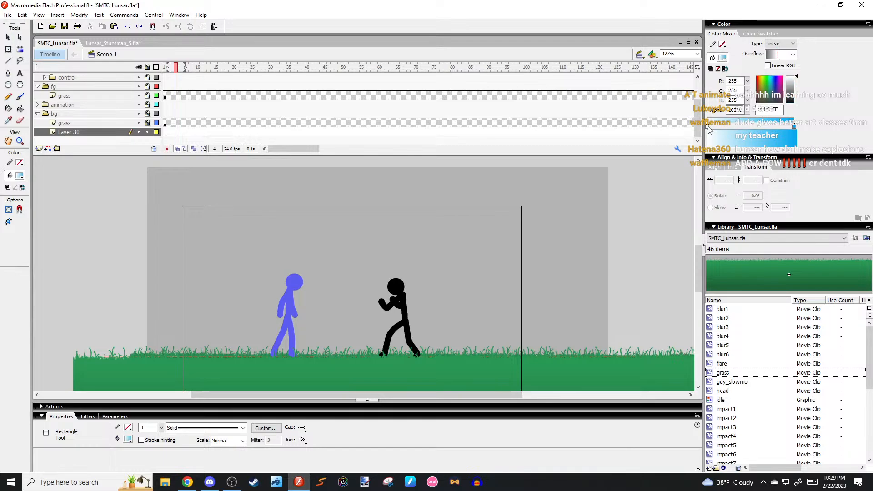
left_click(793, 126)
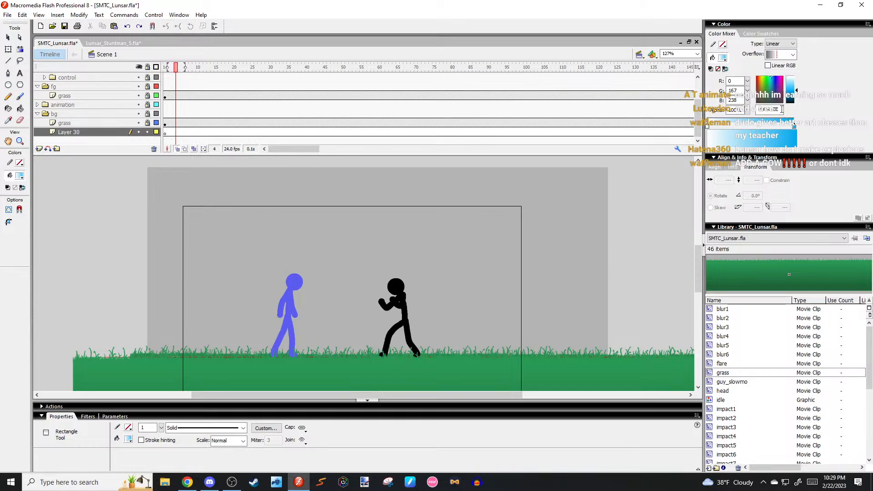
left_click(709, 127)
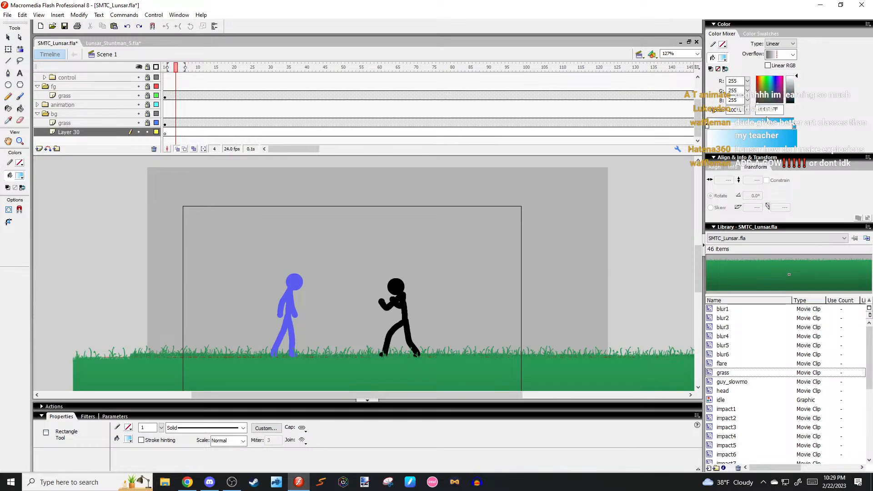
key("Return")
mouse_move(793, 91)
left_mouse_down()
mouse_move(794, 82)
mouse_move(793, 90)
left_mouse_up()
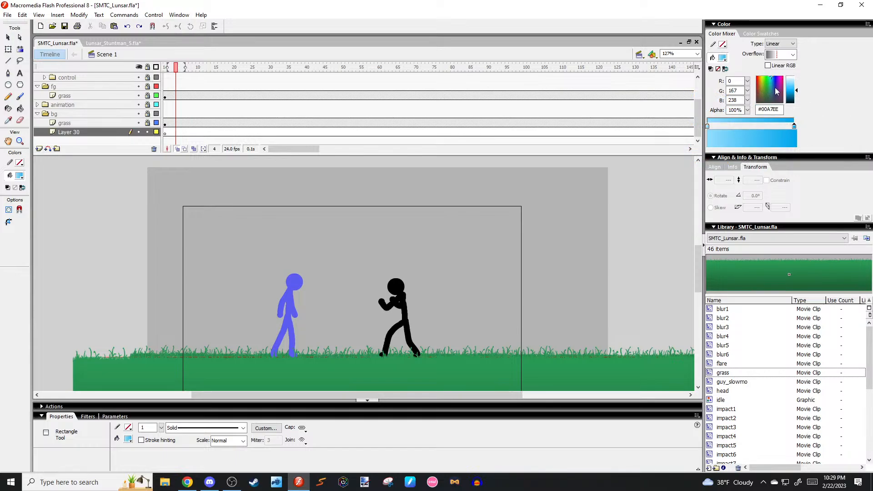
Shift the gradient's dark end toward #0060EE and lighten it, and set its pale end to #DDEEFF.
left_click_drag(770, 77, 771, 76)
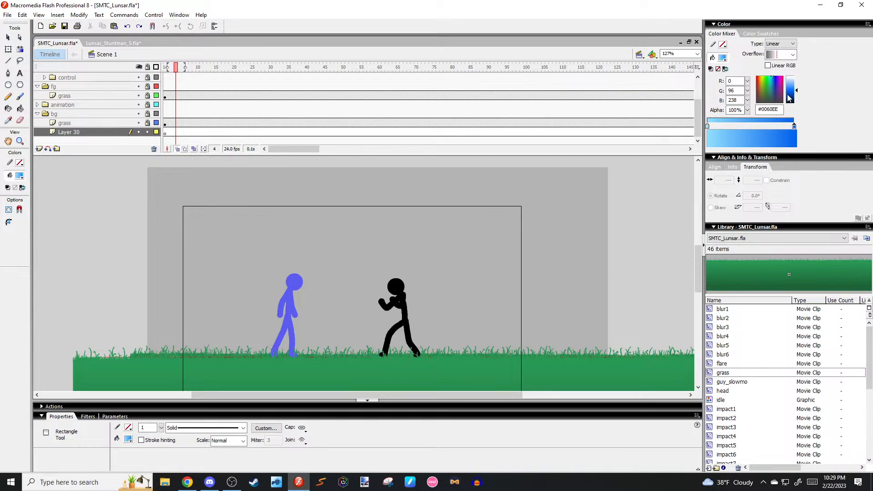
left_click_drag(795, 91, 771, 77)
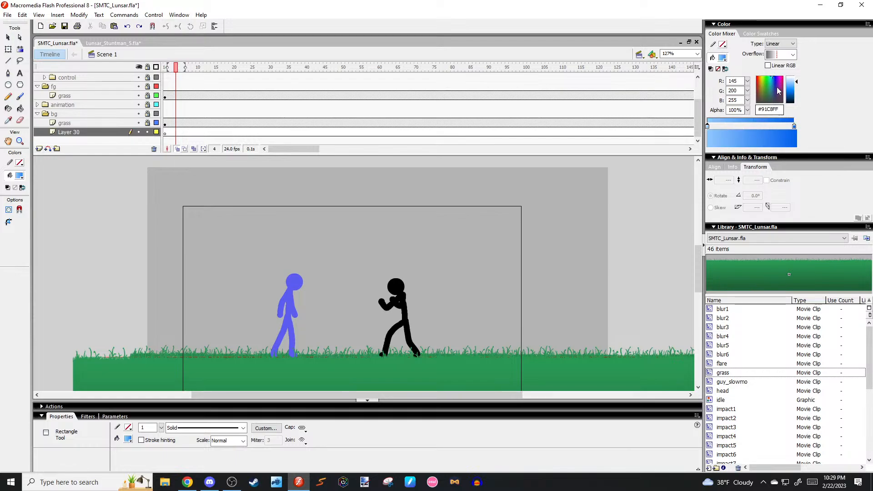
left_click(794, 125)
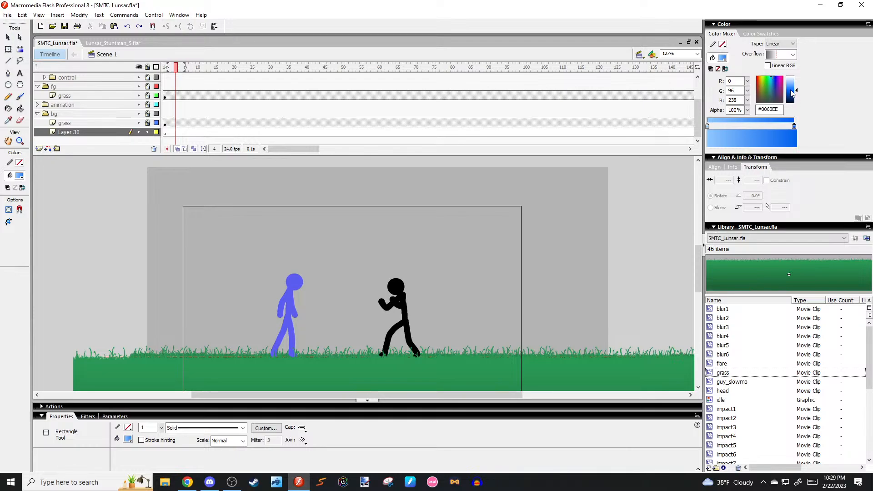
left_click_drag(790, 89, 791, 77)
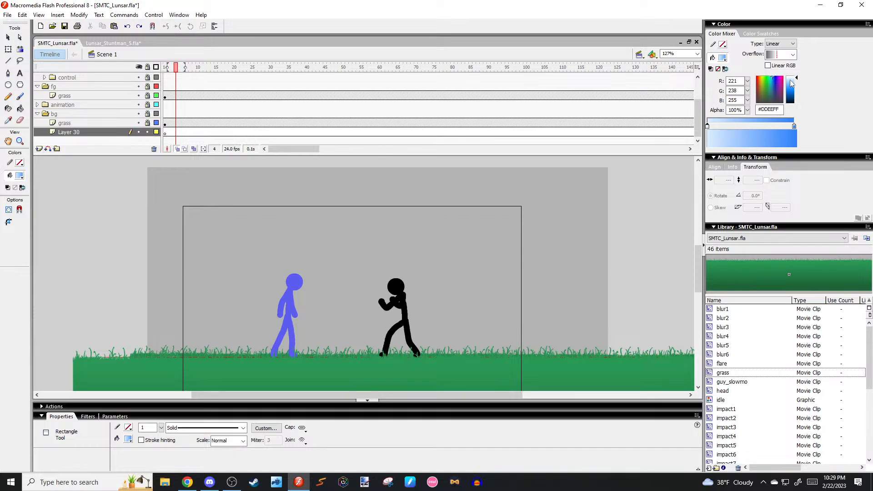
Draw a gradient rectangle for the sky, rotate it -90°, and stretch it beyond the stage to about 914 px wide and 302 px high.
left_click_drag(337, 187, 511, 303)
key("q")
left_click_drag(486, 277, 410, 239)
scroll(435, 186, "up", 1)
left_click_drag(436, 189, 297, 234)
left_click_drag(374, 255, 239, 247)
left_click_drag(303, 271, 655, 271)
scroll(655, 271, "down", 2)
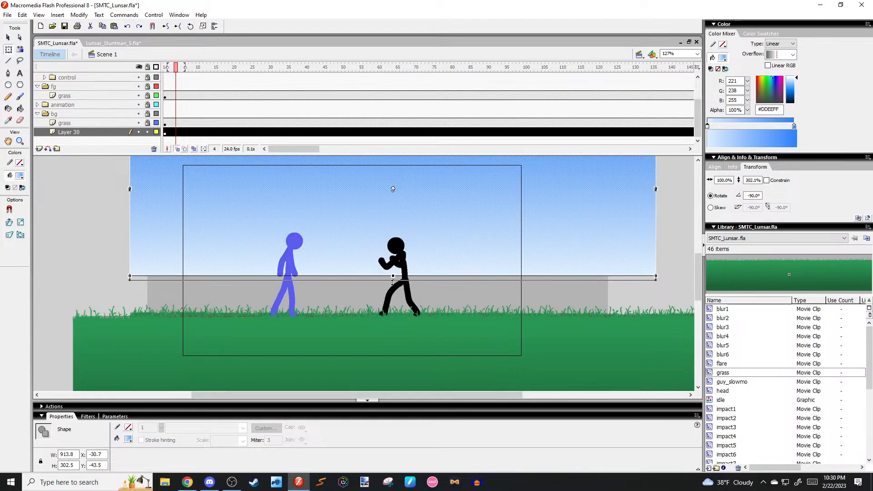
Extend the sky down behind the grass and resize it to about 419 px high, placing it near X -39.5, Y -34.6.
left_click_drag(393, 276, 392, 349)
scroll(535, 253, "up", 1)
scroll(481, 230, "down", 1)
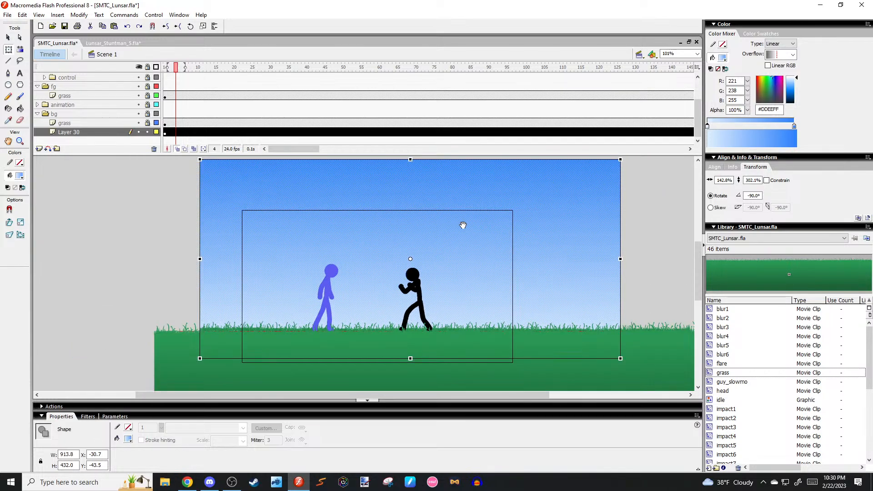
left_click_drag(449, 223, 377, 231)
left_click_drag(490, 231, 486, 233)
left_click_drag(334, 170, 334, 173)
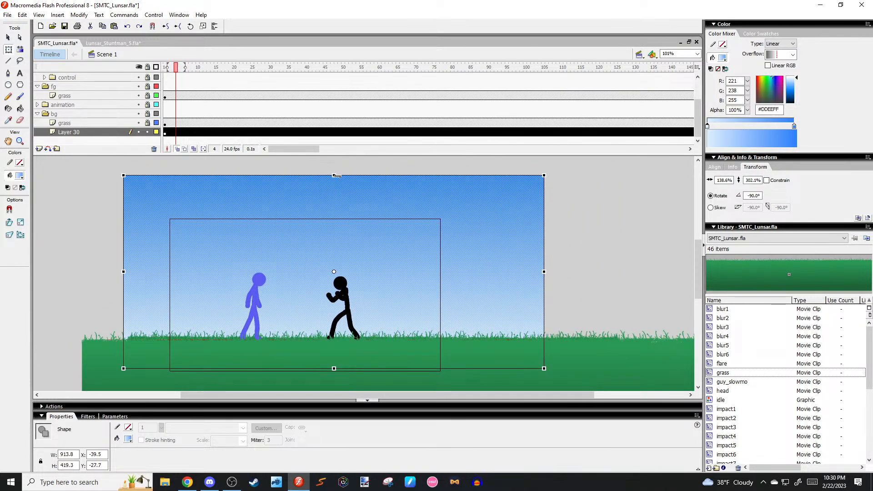
left_click(577, 204)
key("ctrl+a")
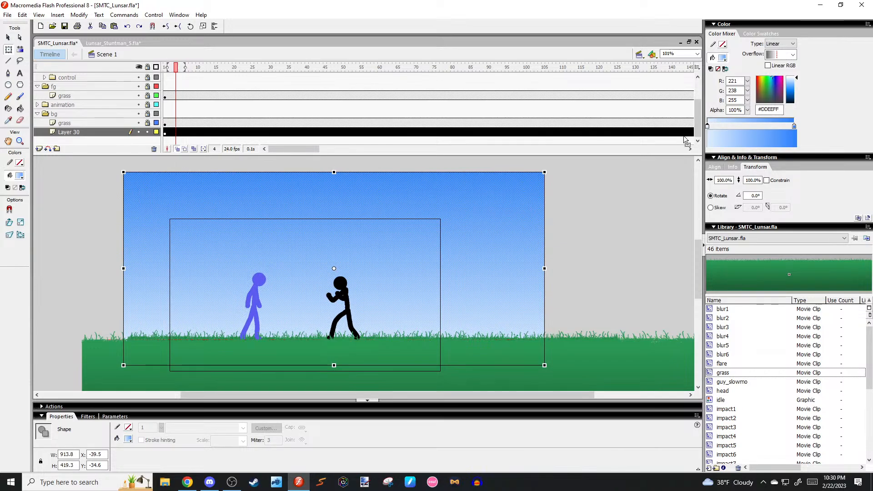
left_click(614, 179)
Reposition the sky to about X -40.4, Y -37.8, trim its height to about 416 px, and save the file.
key("r")
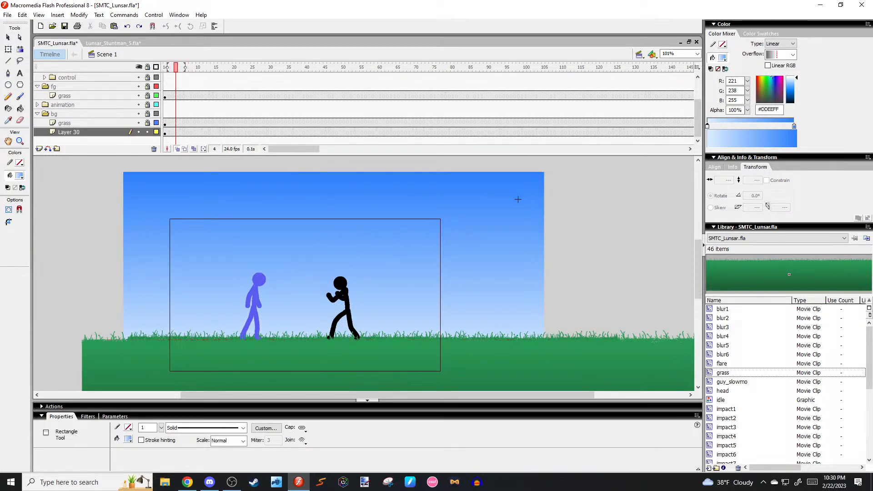
key("v")
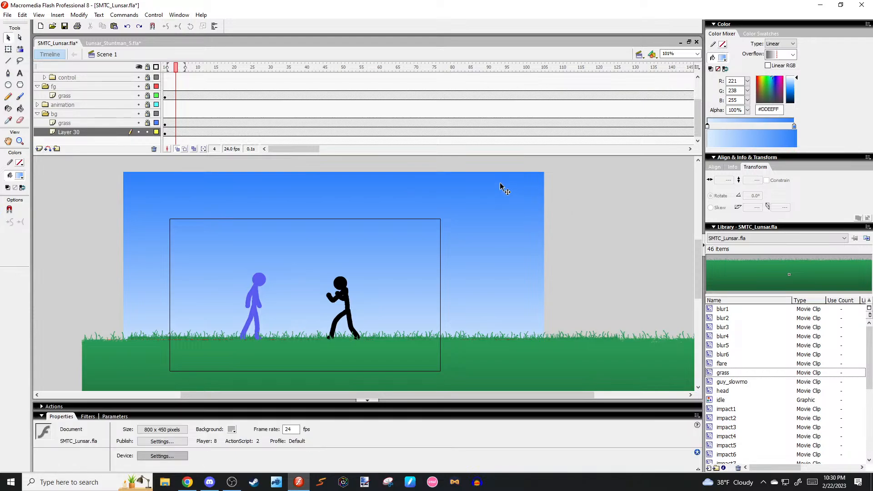
scroll(482, 191, "up", 3)
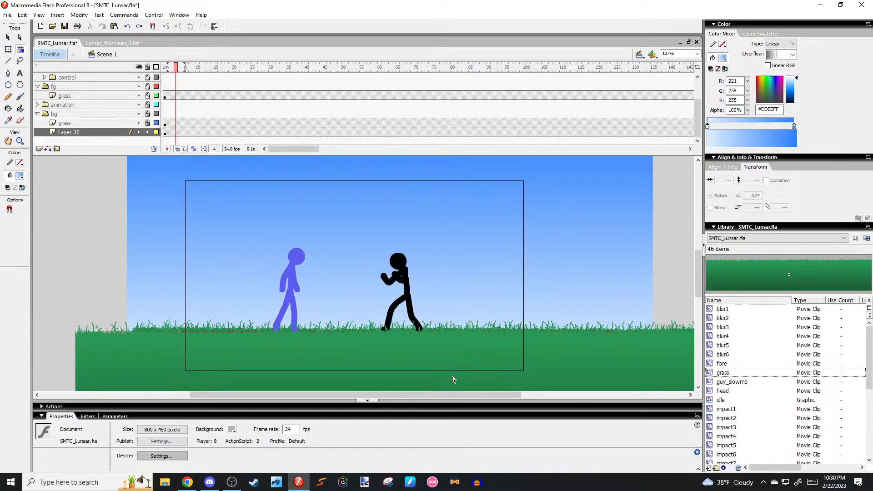
left_click_drag(288, 279, 285, 278)
left_click(533, 240)
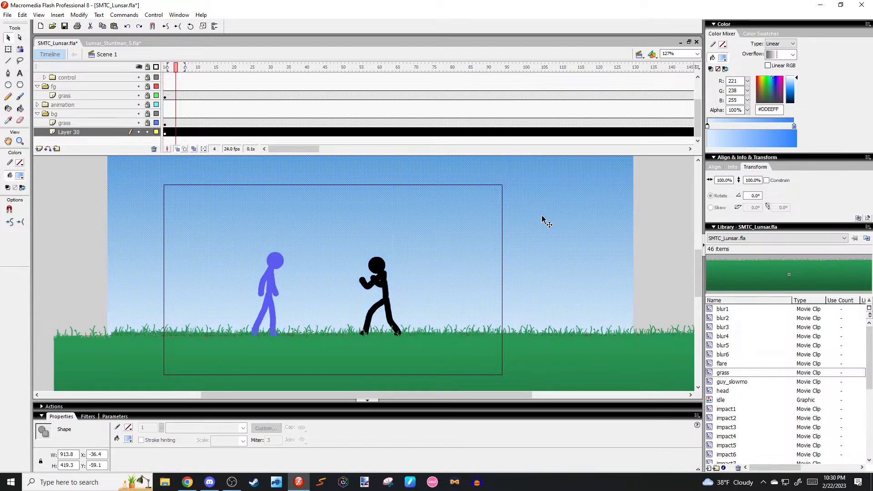
scroll(547, 227, "up", 3)
key("q")
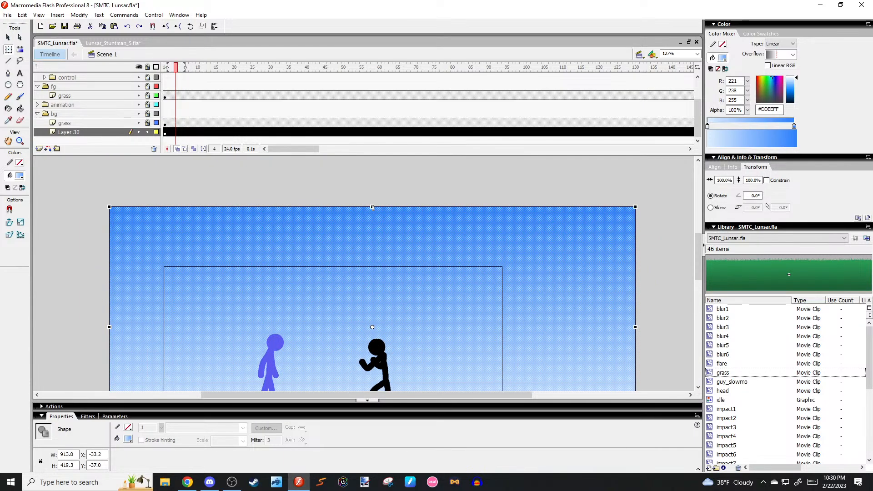
left_click_drag(372, 208, 372, 210)
scroll(446, 242, "down", 3)
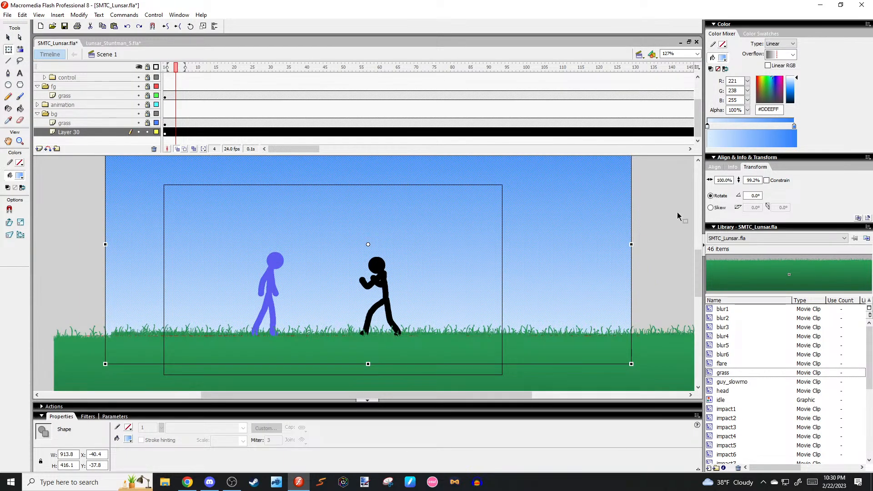
left_click(664, 199)
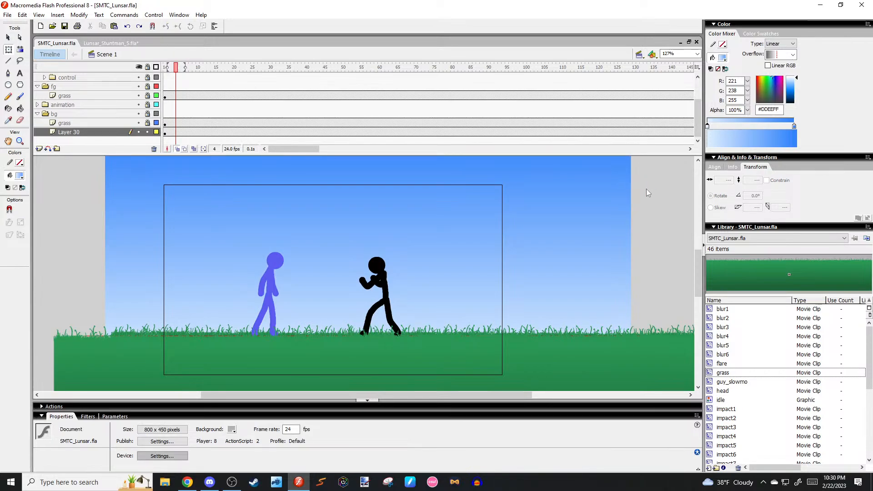
Test the movie to preview the animation, and close the preview window.
key("ctrl+Return")
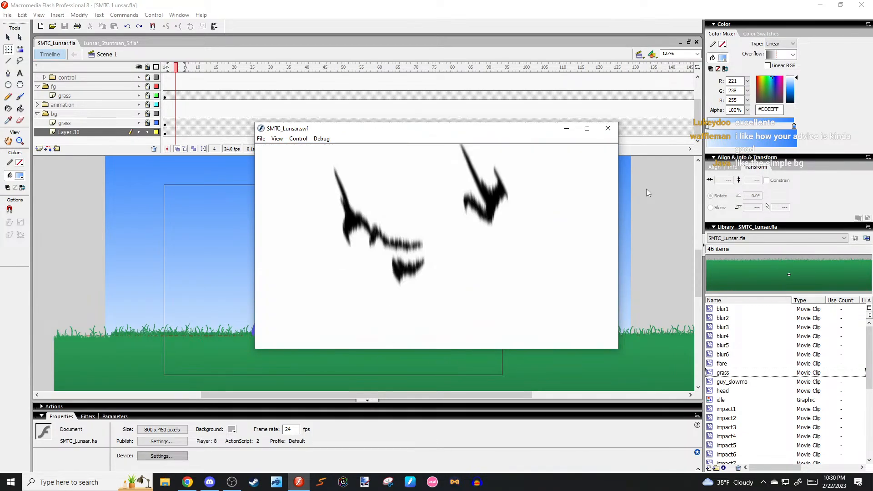
left_click(609, 128)
Rename Layer 30 in the bg folder to sky and lock it.
double_click(99, 131)
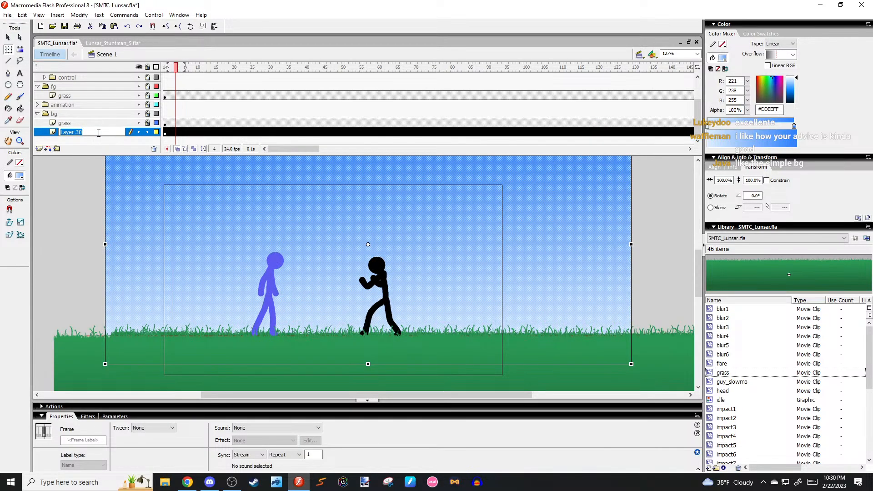
key("Return")
scroll(632, 250, "down", 3)
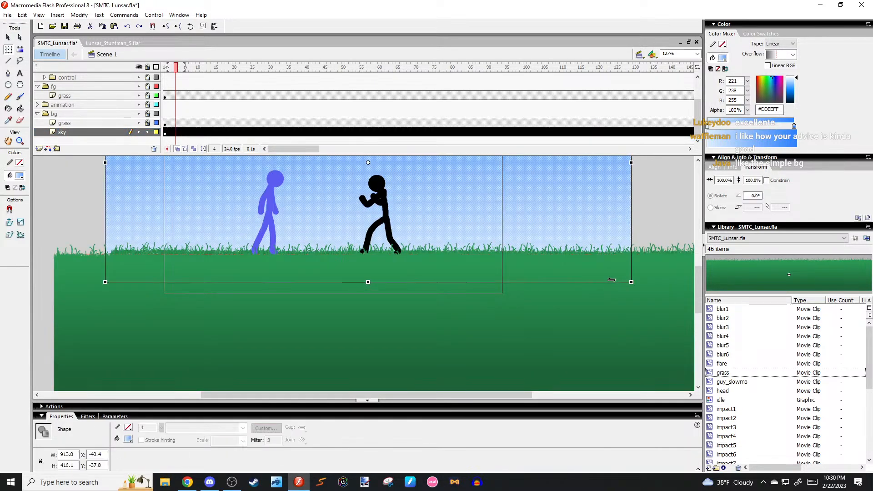
left_click(644, 328)
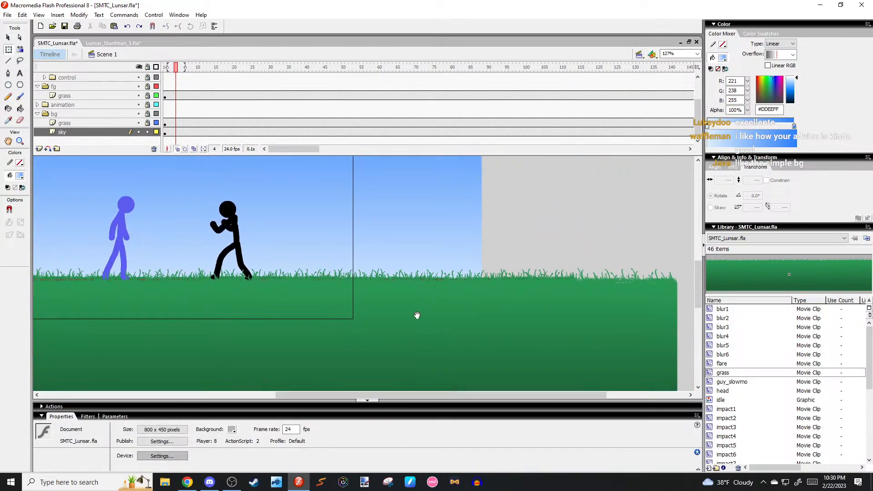
left_click(148, 132)
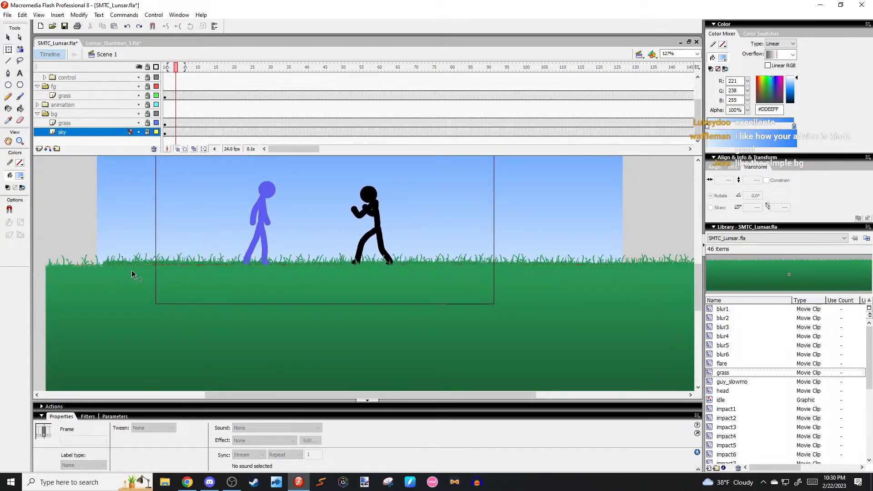
Examine how far the grass and sky reach past the stage, selecting the unlocked bg grass to check its extent.
left_click_drag(113, 269, 146, 285)
left_click_drag(500, 286, 240, 306)
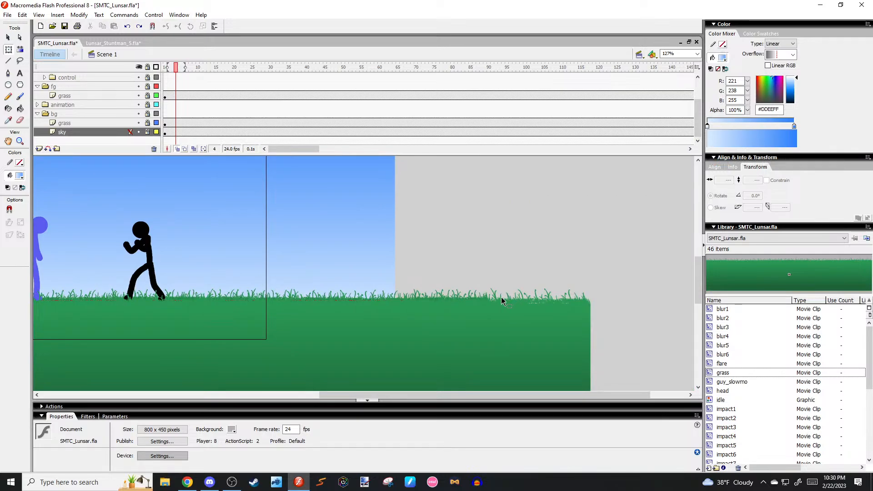
left_click_drag(396, 282, 474, 276)
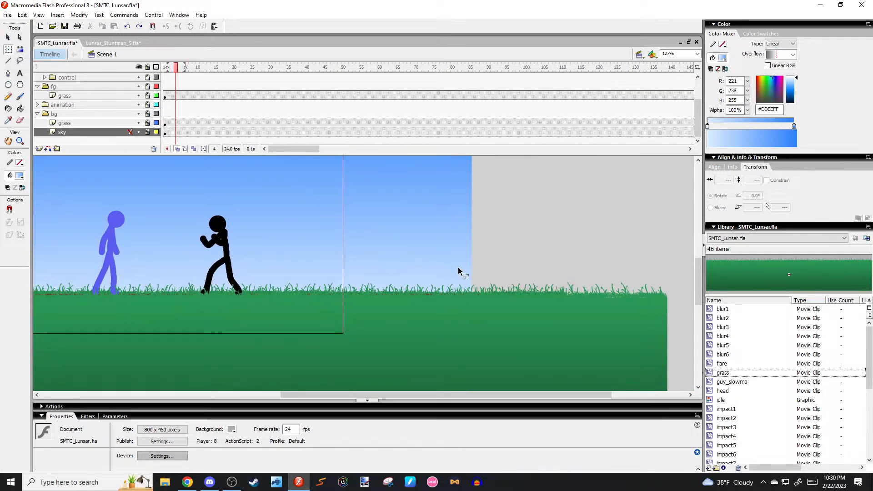
left_click_drag(358, 250, 421, 209)
left_click_drag(458, 301, 448, 273)
left_click(173, 123)
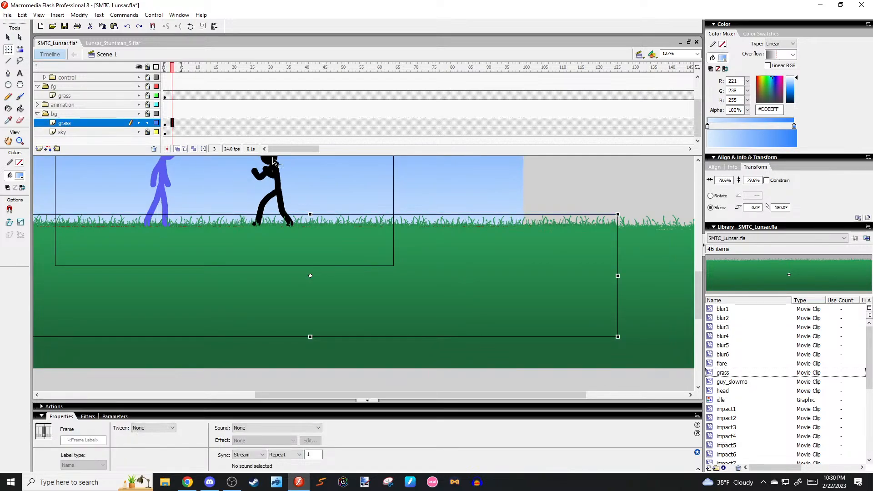
left_click(638, 306)
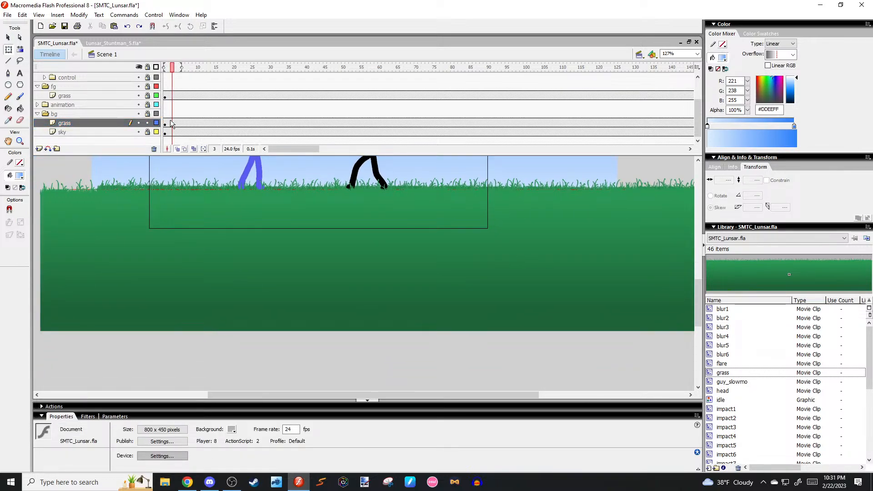
Convert the grass on the fg grass layer into a graphic symbol named grass_moving1.
left_click(180, 95)
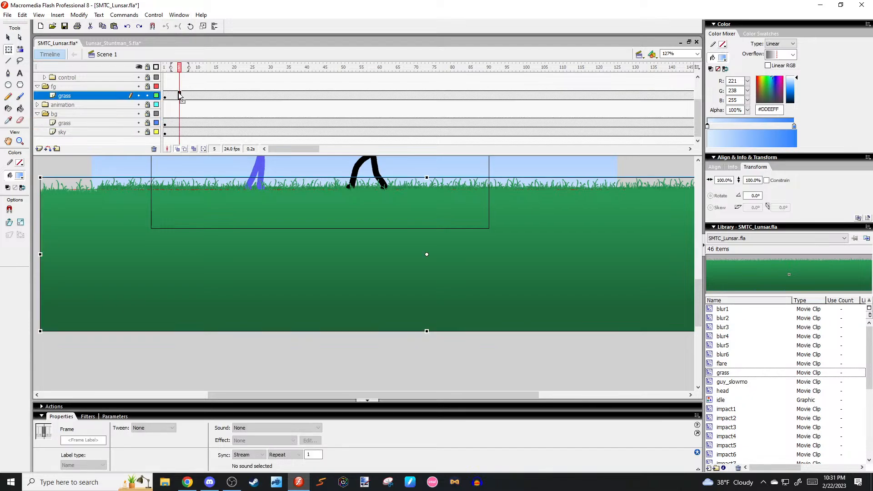
left_click(549, 312)
key("F8")
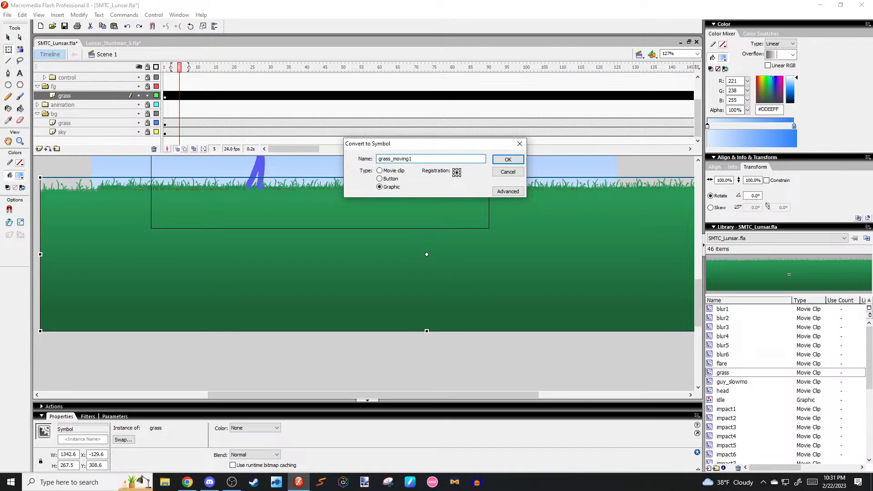
key("Return")
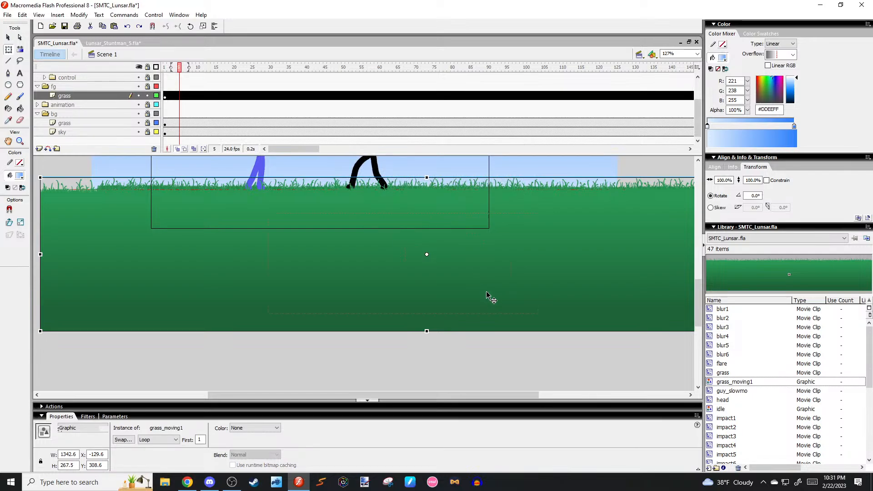
Open the grass_moving1 symbol for editing in place, extend Layer 1 to frame 7, and add a keyframe there.
double_click(323, 265)
left_click(280, 351)
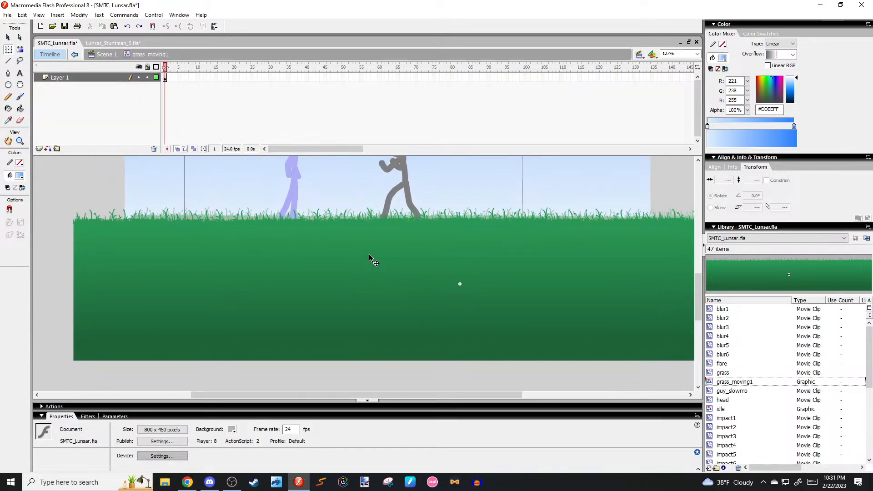
key("F5")
key("F5")
key("F5")
key("F5")
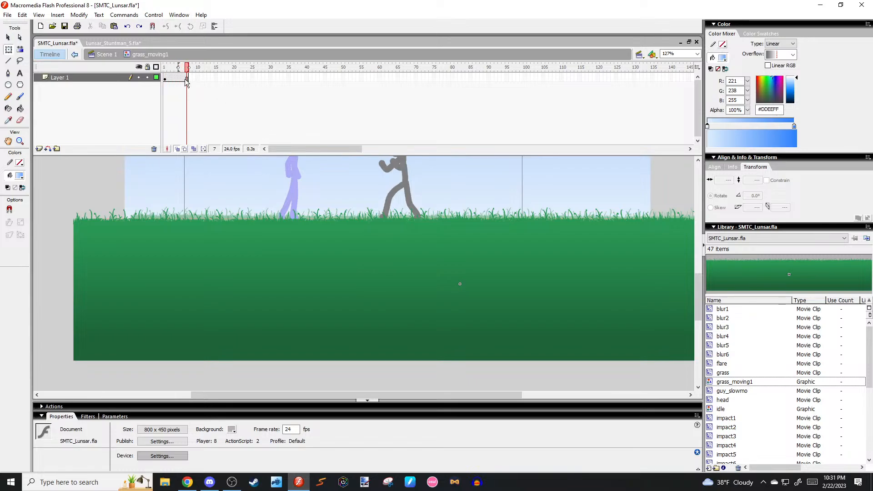
left_click(185, 79)
Shift the grass at frame 7 far to the left, to about X -1880.1, keeping Y at -133.8.
left_click(391, 289)
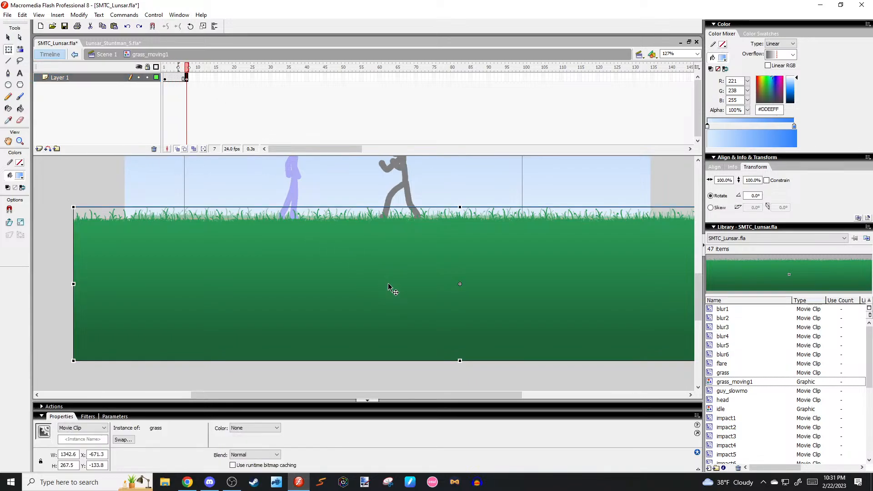
scroll(391, 291, "down", 2)
key("shift+Left")
key("shift+Left")
key("shift+Left")
key("shift+Left")
key("shift+Left")
key("shift+Left")
key("shift+Left")
key("shift+Left")
key("shift+Left")
key("shift+Left")
key("shift+Left")
key("shift+Left")
key("shift+Left")
key("shift+Left")
key("shift+Left")
key("shift+Left")
key("shift+Left")
key("shift+Left")
key("shift+Left")
key("shift+Left")
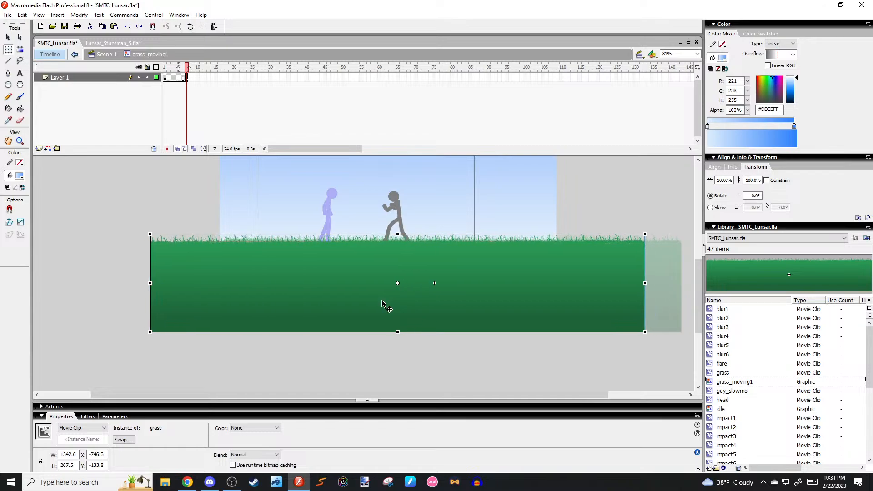
key("shift+Left")
key("shift+Left")
key("shift+Left")
key("shift+Left")
key("shift+Left")
key("shift+Left")
key("shift+Left")
key("shift+Left")
key("shift+Left")
key("shift+Left")
key("shift+Left")
key("shift+Left")
key("shift+Left")
key("shift+Left")
key("shift+Left")
key("shift+Left")
key("shift+Left")
key("shift+Left")
key("shift+Left")
key("shift+Left")
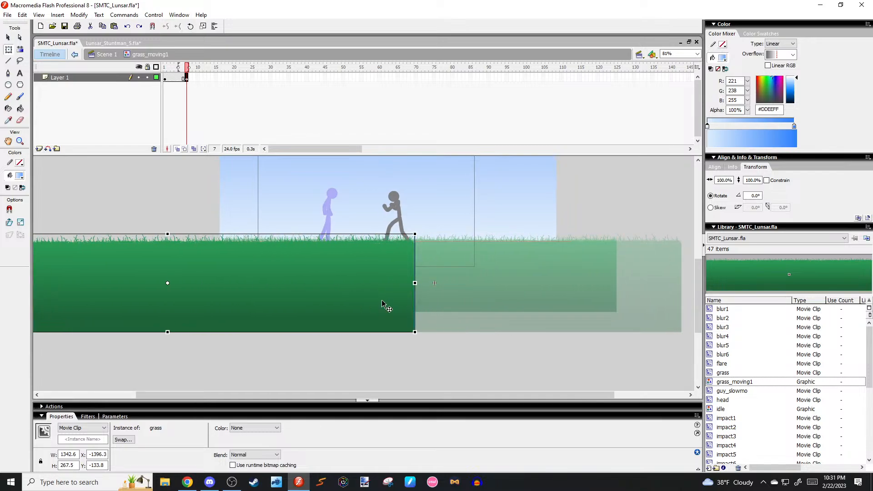
key("shift+Left")
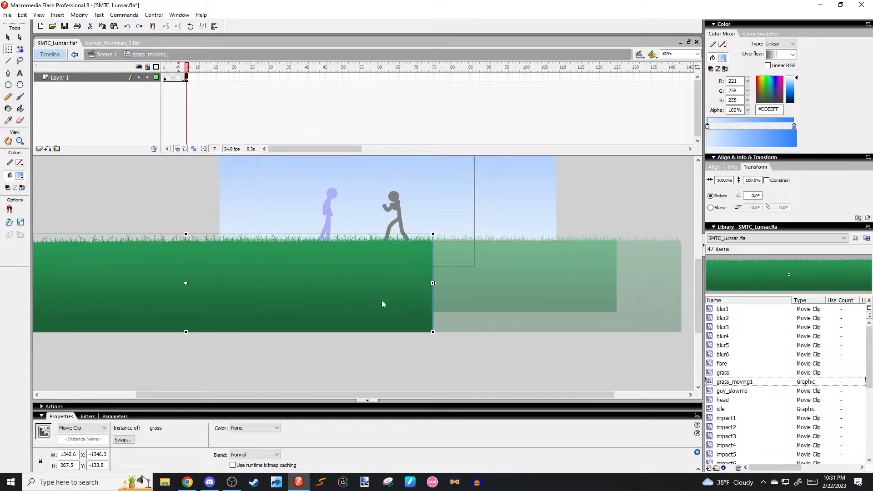
key("shift+Left")
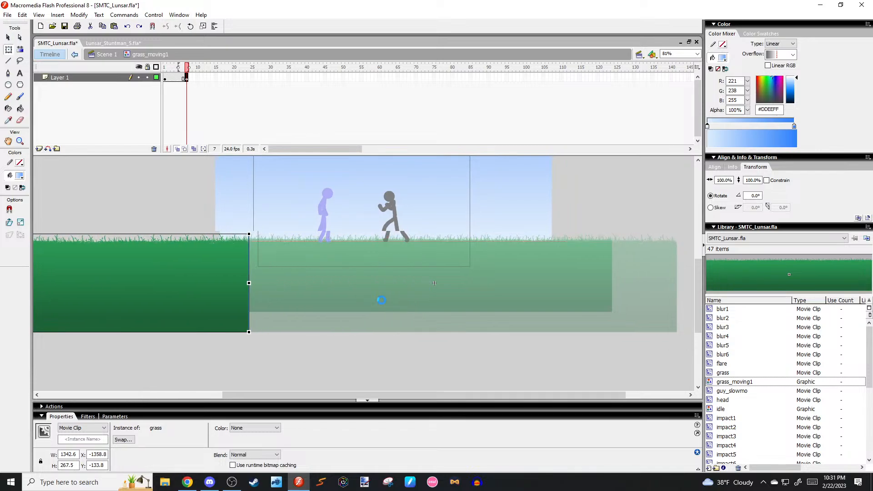
key("shift+Left")
key("shift+Left")
key("shift+Left")
key("shift+Left")
key("shift+Left")
key("shift+Left")
key("shift+Left")
key("shift+Left")
key("shift+Left")
key("shift+Left")
key("shift+Left")
key("shift+Left")
key("shift+Left")
key("shift+Left")
key("shift+Left")
key("shift+Left")
key("shift+Left")
key("shift+Left")
key("shift+Left")
key("shift+Left")
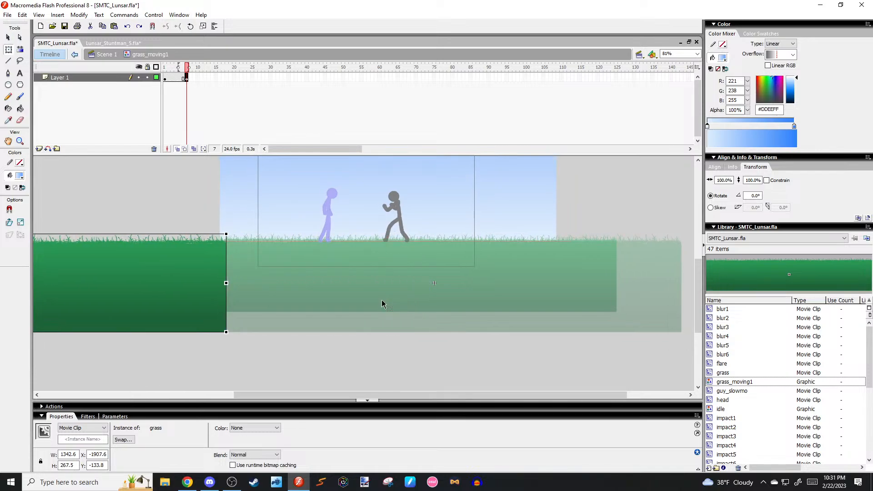
key("Right")
key("Right")
key("shift+Right")
key("shift+Right")
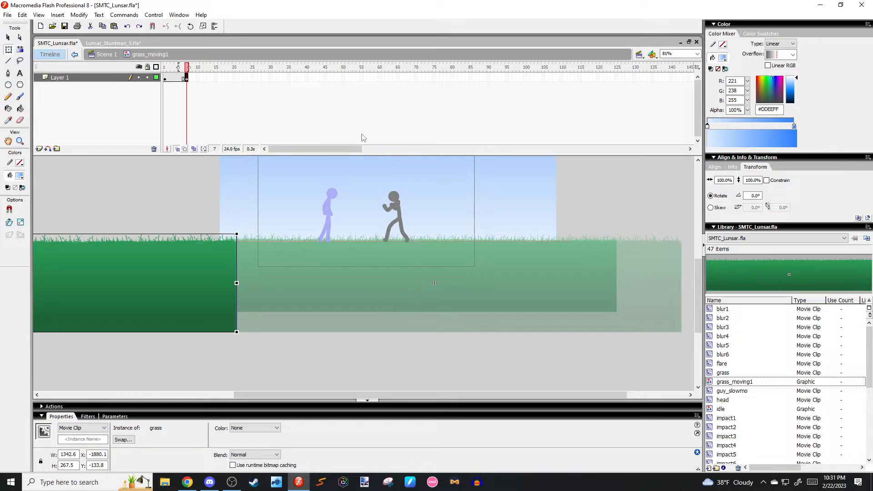
Create a motion tween between the two Layer 1 keyframes and step through the frames without onion skinning to check the movement.
right_click(181, 79)
left_click(200, 80)
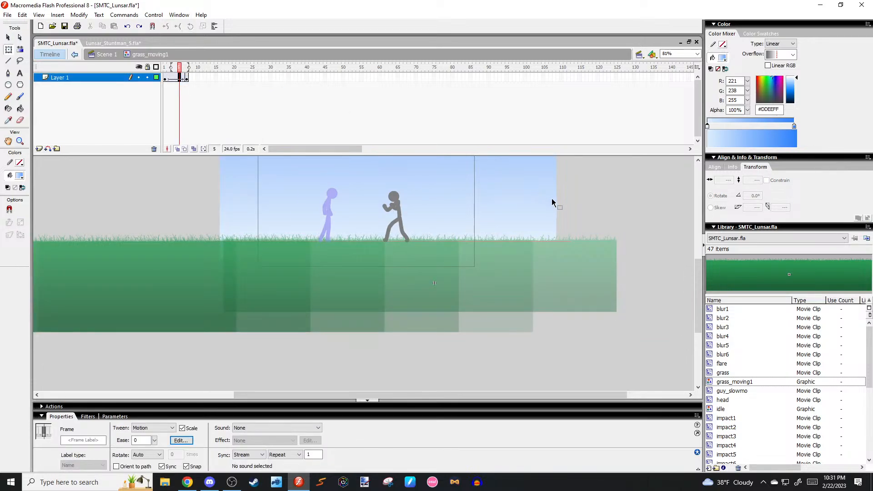
key("comma")
key("comma")
key("comma")
key("comma")
left_click(178, 149)
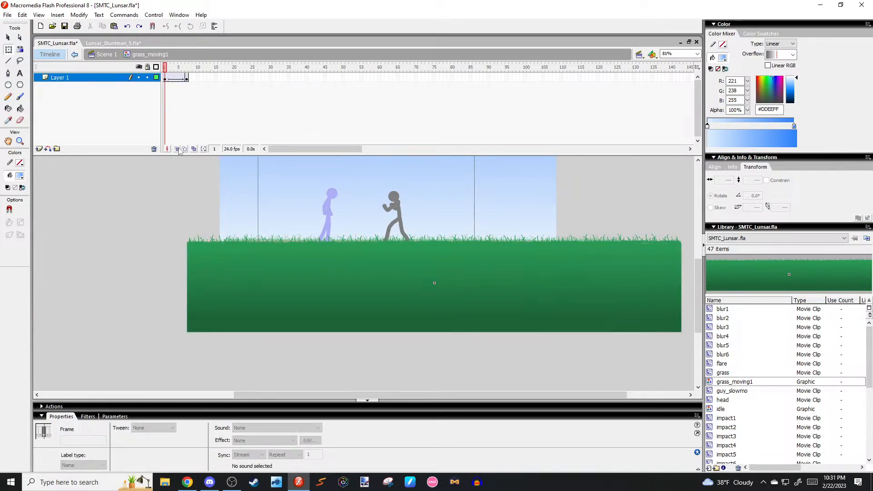
key("period")
key("period")
key("period")
key("period")
key("comma")
key("comma")
key("comma")
key("comma")
key("period")
key("period")
key("period")
key("period")
key("comma")
key("comma")
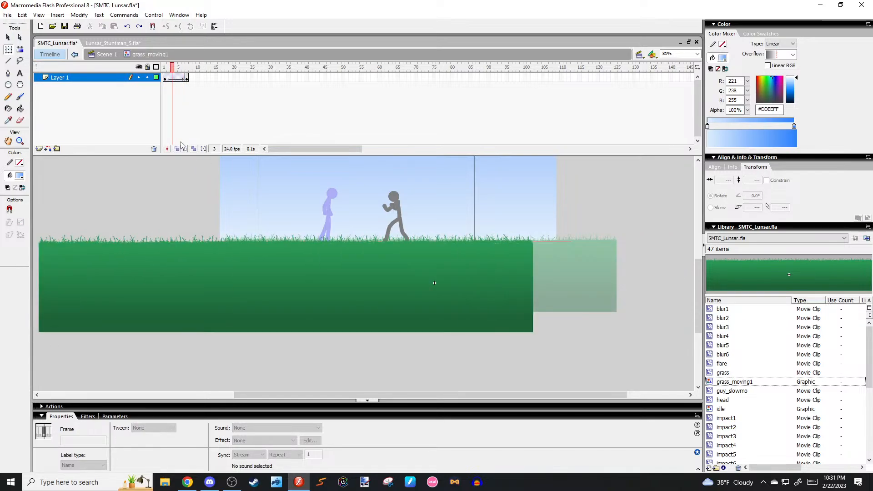
key("comma")
Add a new layer above Layer 1 in the symbol and go to its first frame.
left_click(39, 149)
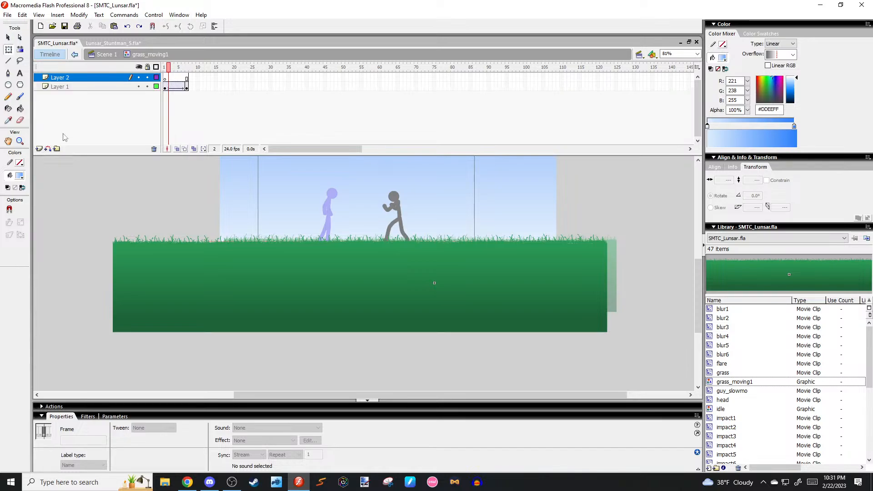
left_click(164, 79)
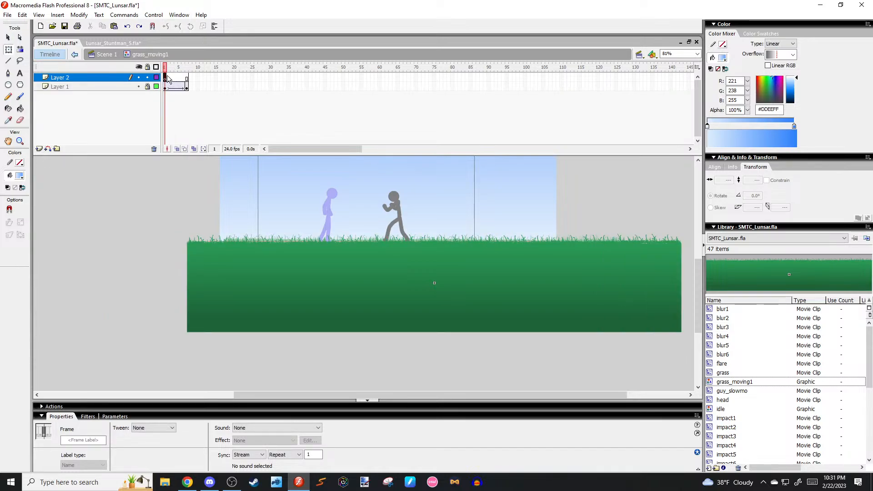
left_click_drag(169, 77, 169, 78)
left_click_drag(560, 189, 410, 192)
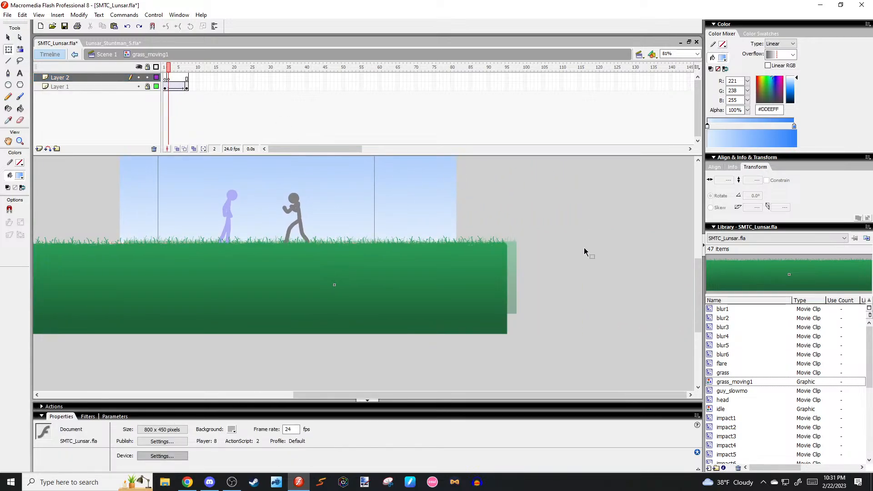
left_click(169, 79)
left_click_drag(168, 79, 165, 78)
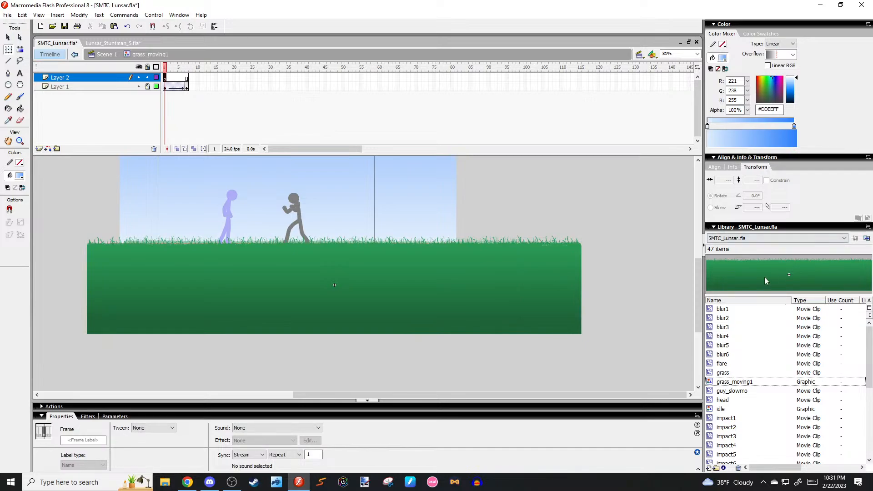
left_click(511, 276)
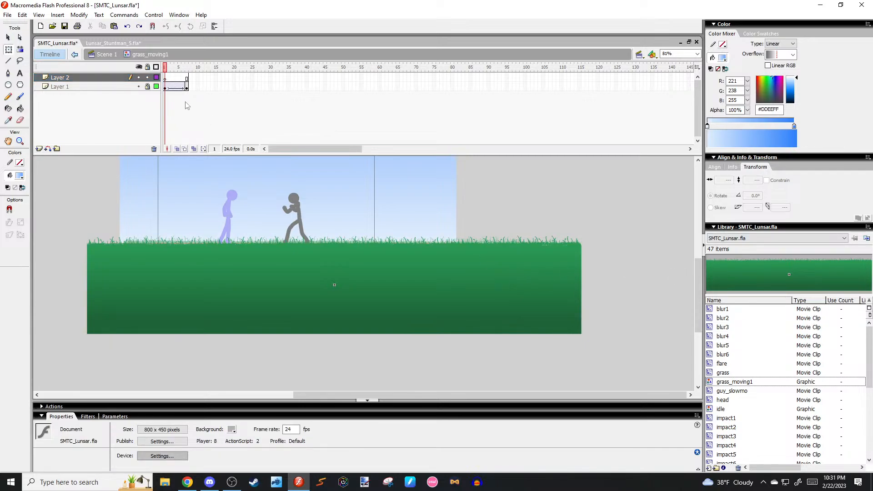
Duplicate the frame 1 grass on Layer 1 and place the copy slightly overlapping its right end, at about X 651.1, Y -133.8.
left_click(147, 86)
left_click(165, 87)
left_click_drag(399, 268, 429, 256)
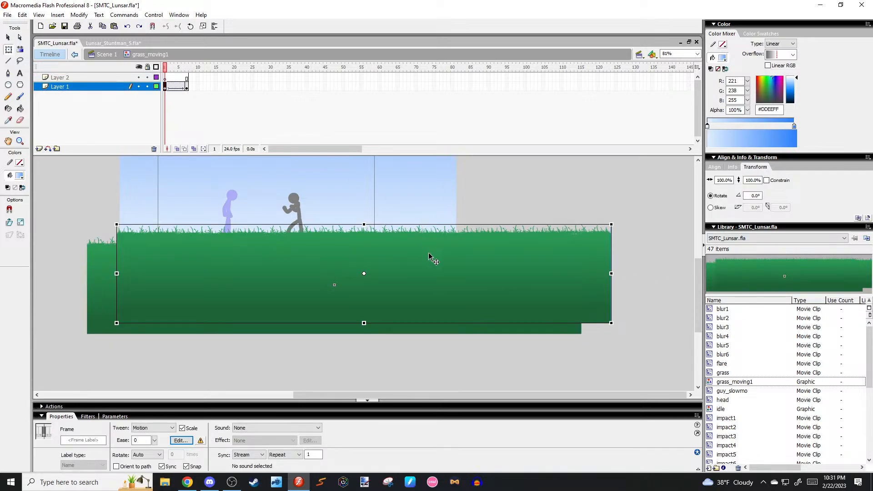
left_click_drag(269, 293, 619, 302)
left_click(613, 349)
left_click_drag(596, 343, 512, 340)
scroll(542, 320, "up", 2)
left_click(541, 318)
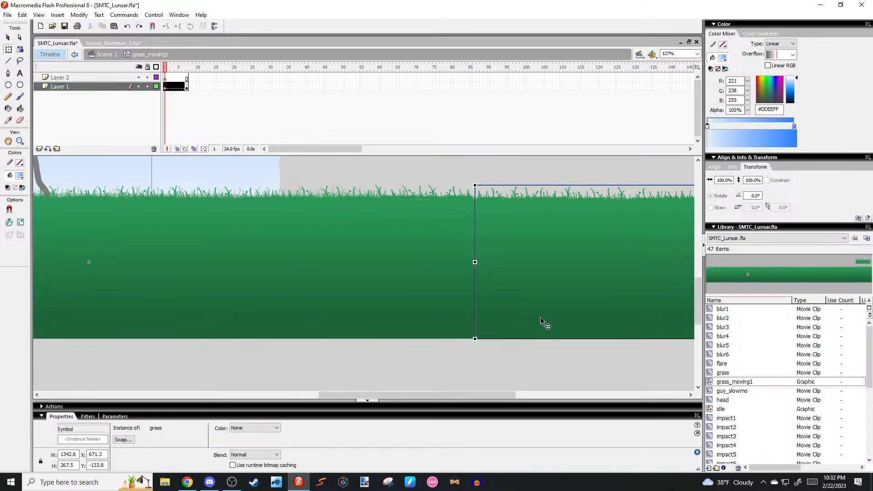
left_click(536, 357)
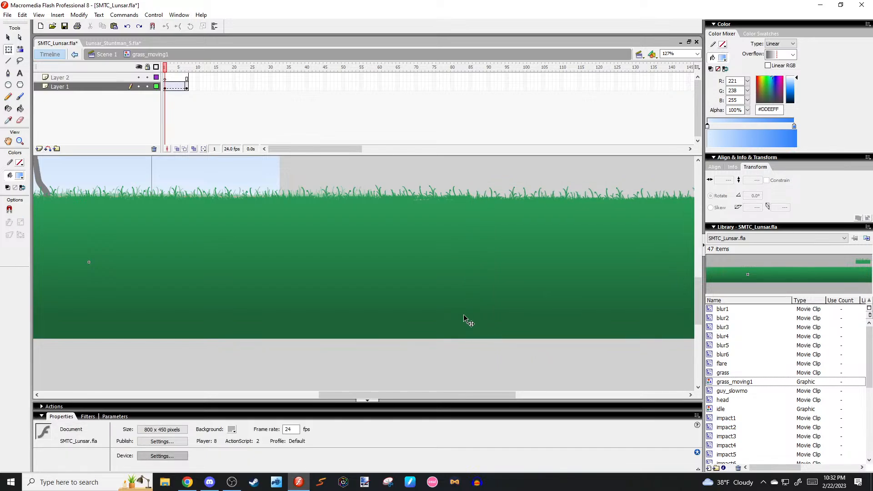
scroll(457, 296, "down", 1)
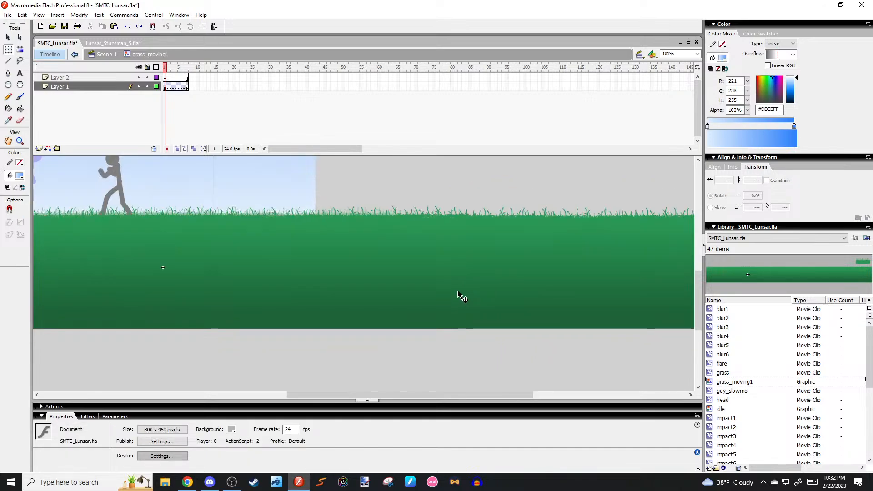
left_click(571, 286)
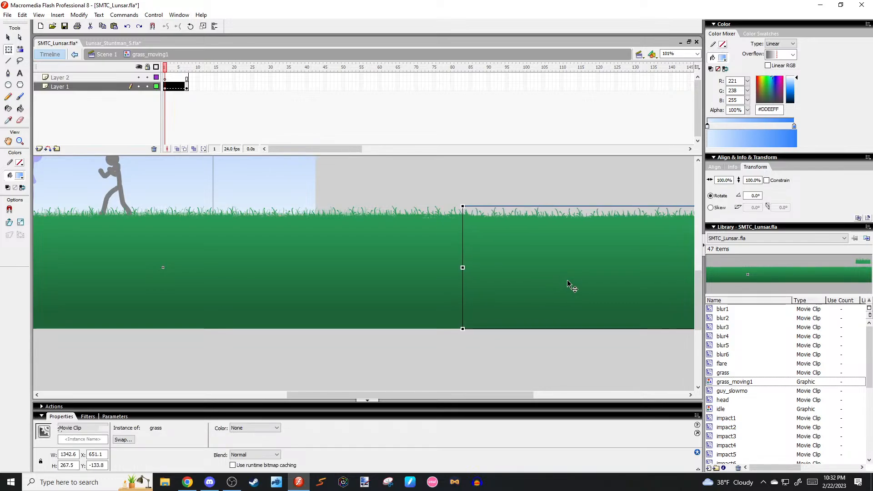
left_click(456, 189)
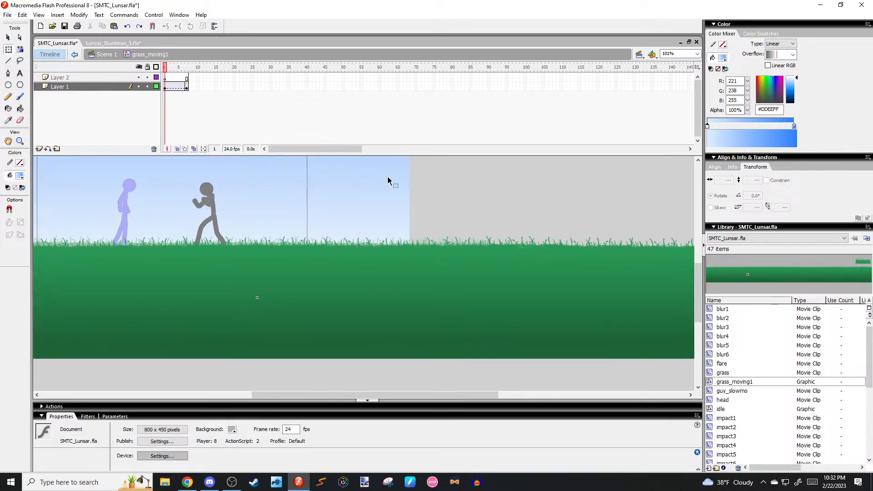
Move the duplicated grass from Layer 1 to frame 1 of Layer 2, keeping it in place.
left_click(652, 260)
key("ctrl+x")
left_click(165, 79)
key("ctrl+shift+v")
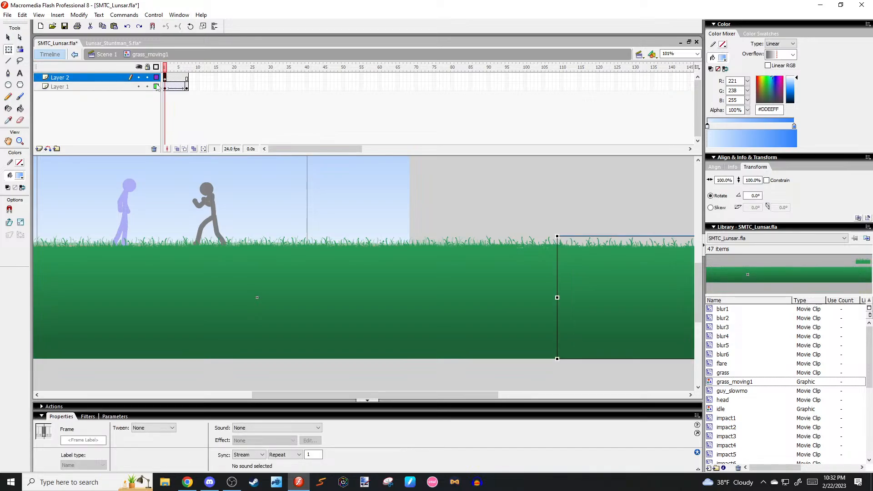
With Layer 1 locked, add a keyframe at frame 7 of Layer 2 and center its grass horizontally to the stage, at X -671.3.
left_click(184, 80)
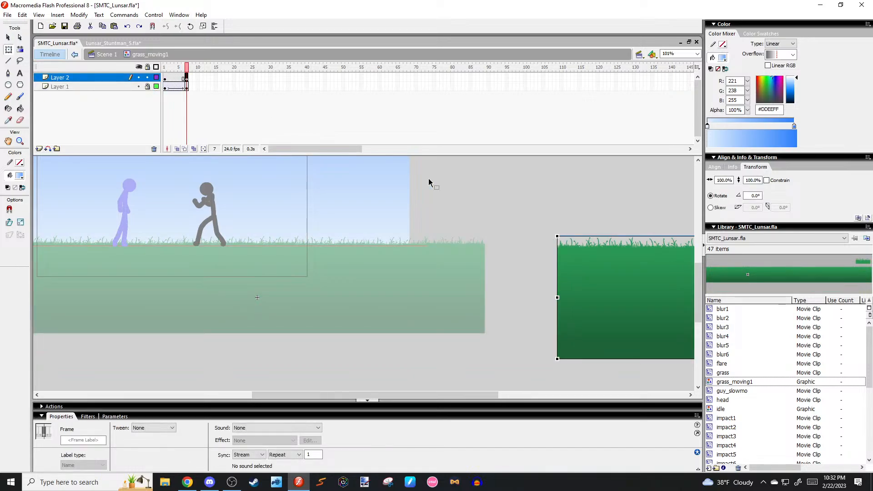
left_click_drag(430, 252, 318, 264)
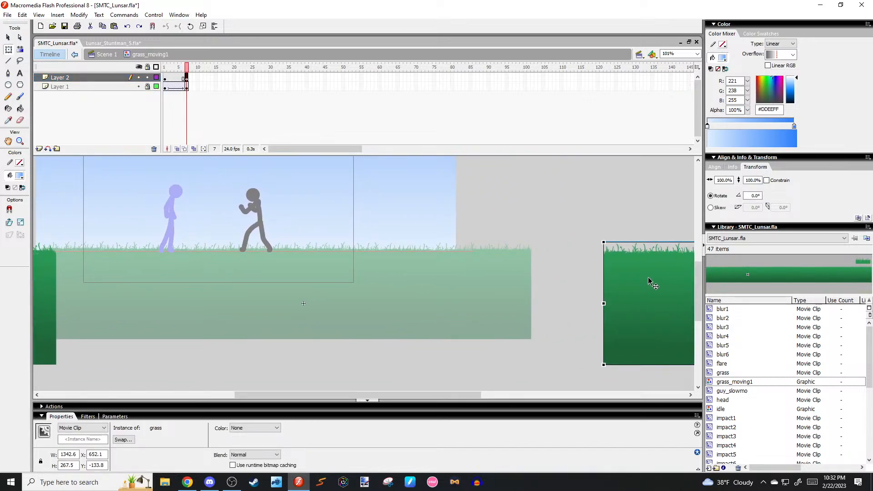
left_click(716, 168)
left_click(724, 184)
left_click_drag(313, 202, 518, 213)
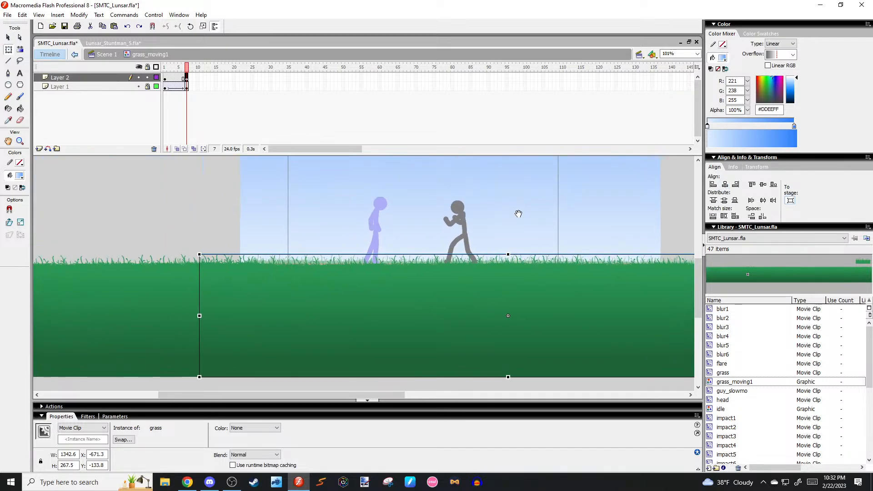
Create a motion tween on Layer 2, play the symbol's timeline to check the scrolling grass, and select the Layer 2 grass at frame 7.
left_click(526, 208)
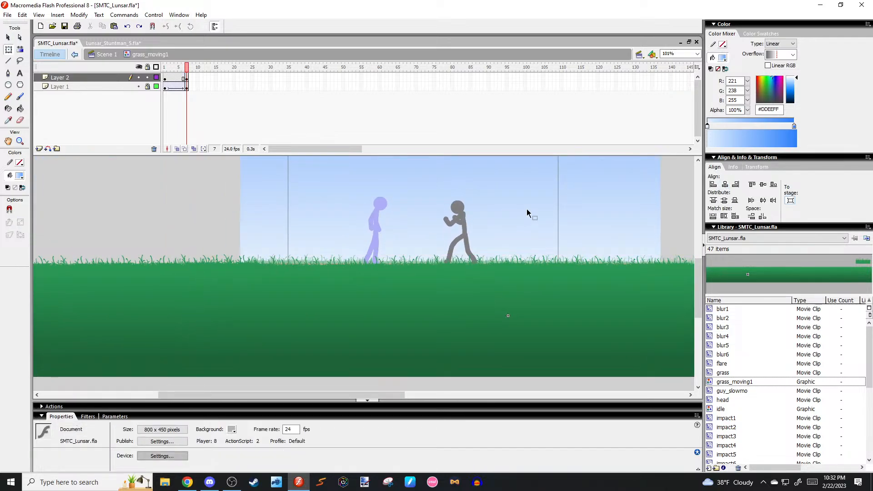
key("comma")
key("period")
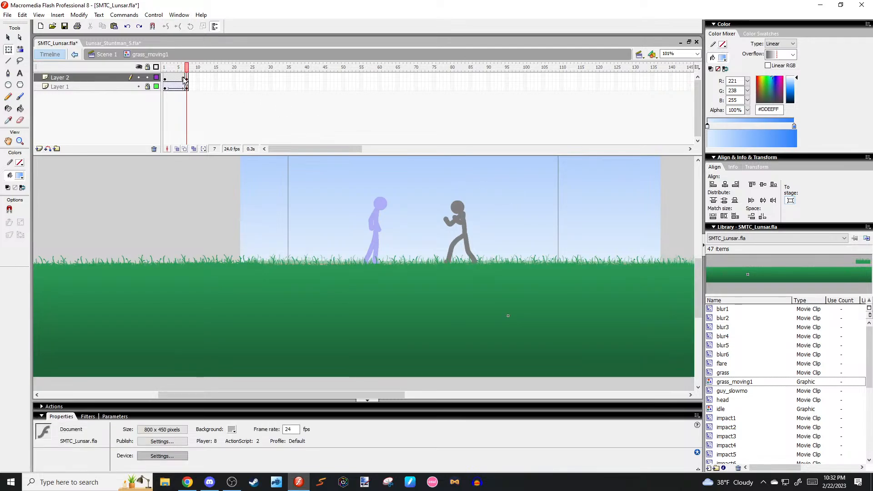
right_click(183, 78)
left_click(222, 85)
left_click(488, 225)
scroll(487, 225, "down", 2)
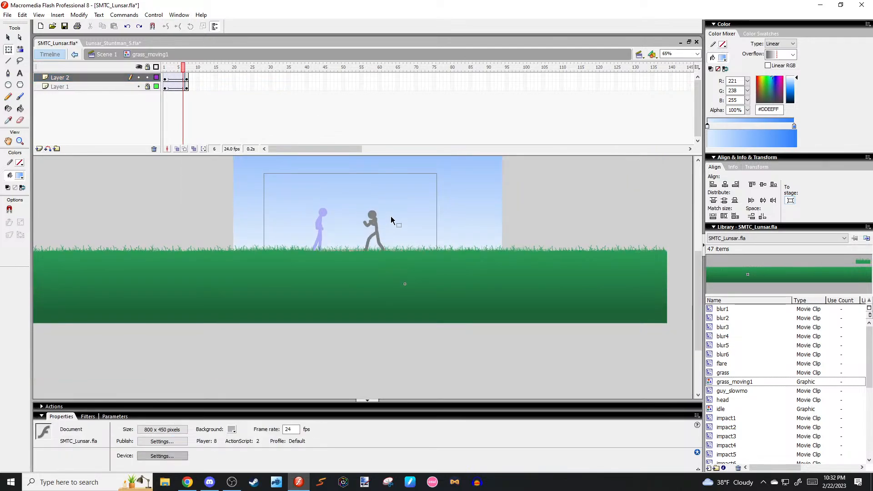
key("Return")
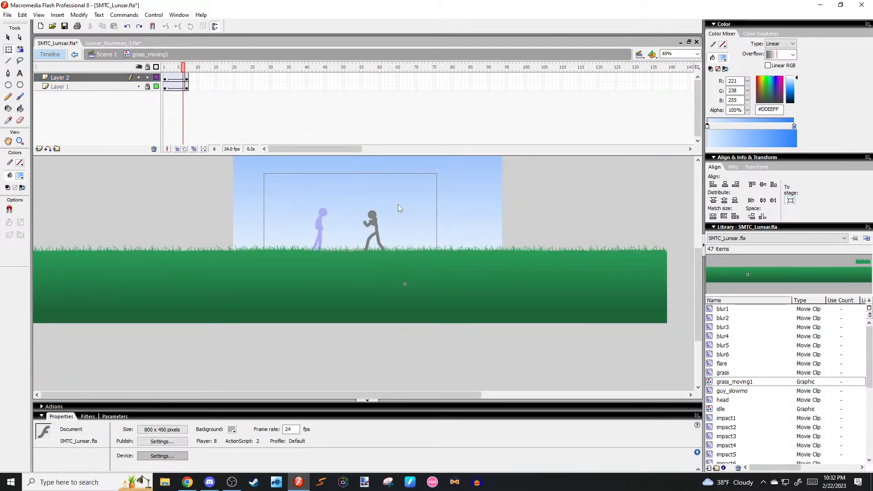
left_click(516, 277)
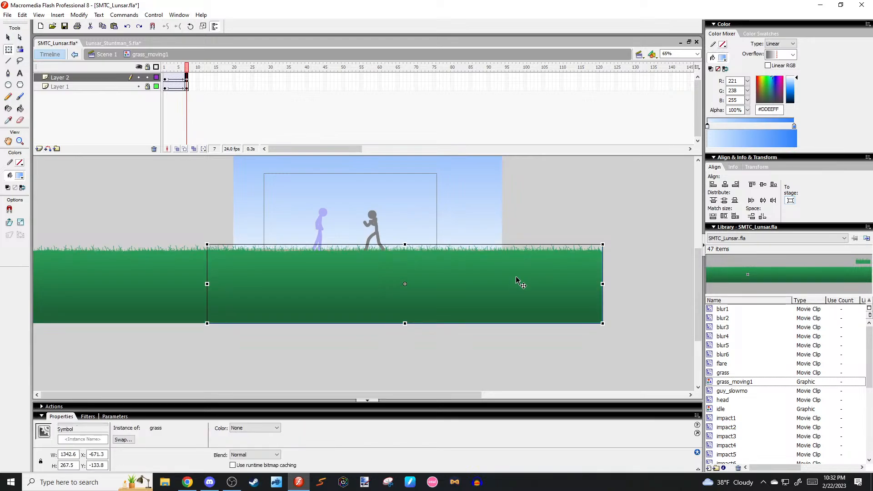
Nudge the Layer 2 grass at frame 7 right until it slightly overlaps the end of the Layer 1 grass, at about X -544.5.
key("Right")
key("Right")
key("Right")
key("Right")
key("Right")
key("Right")
key("Right")
key("Right")
key("Right")
key("Right")
key("Right")
key("Right")
key("Right")
key("Right")
key("Right")
key("Right")
key("Right")
key("Right")
key("Right")
key("Right")
key("Right")
key("Right")
key("Right")
key("Right")
key("Right")
key("Right")
key("Right")
key("Right")
key("Right")
key("Right")
key("Right")
key("Right")
key("Right")
key("Right")
key("Right")
key("Right")
key("Right")
key("Right")
key("Right")
key("Right")
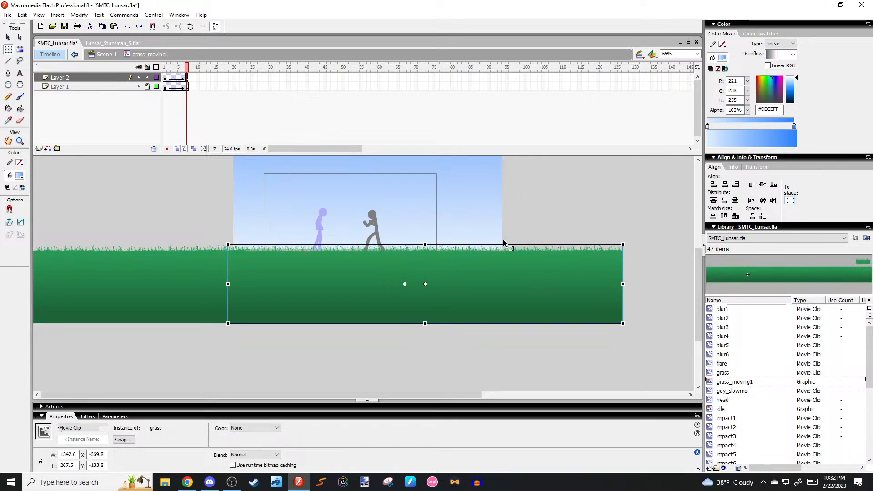
key("Right")
key("Right")
key("Right")
key("Right")
key("Right")
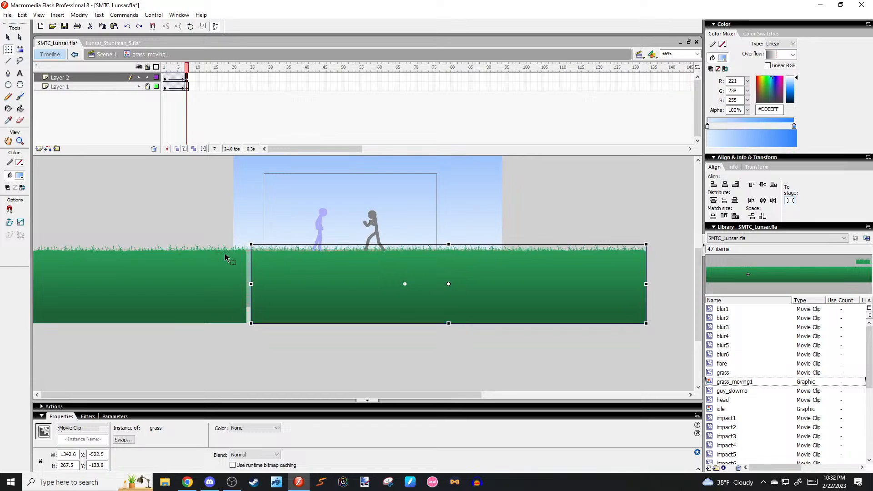
scroll(225, 254, "up", 5)
key("Left")
key("Left")
key("Left")
key("Left")
key("Left")
key("Left")
key("Left")
key("Left")
key("Left")
key("Left")
key("Left")
key("Left")
key("Left")
key("Left")
key("Left")
key("Left")
key("Left")
key("Left")
key("Left")
key("Left")
key("Left")
key("Left")
key("Left")
key("Left")
key("Left")
key("Left")
key("Left")
key("Left")
key("Left")
key("Left")
key("Left")
key("Left")
key("Left")
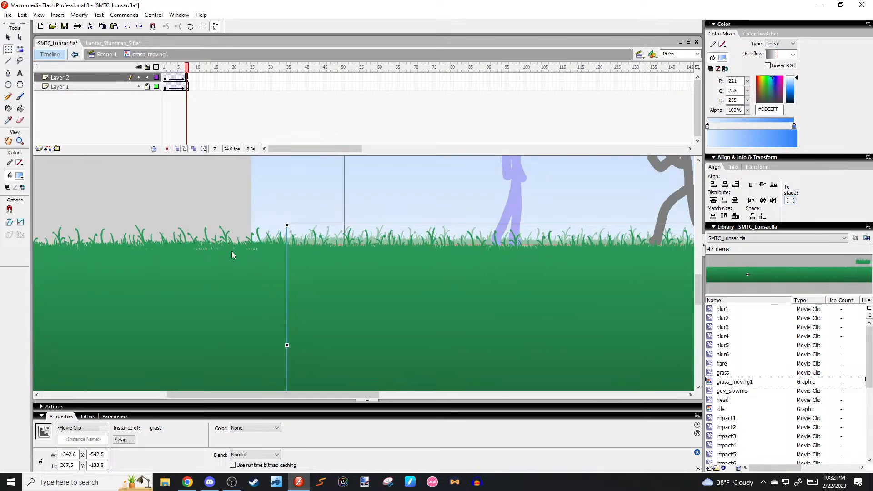
scroll(231, 251, "up", 3)
scroll(217, 244, "up", 3)
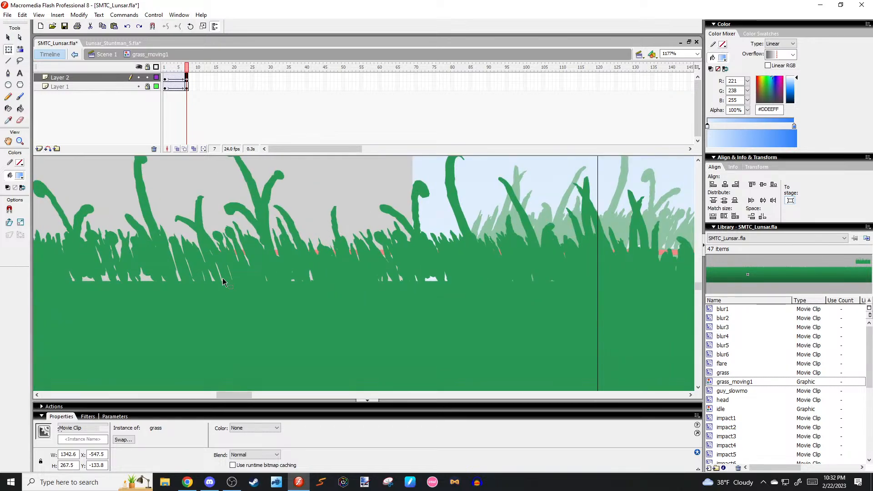
left_click(214, 277)
scroll(209, 277, "down", 4)
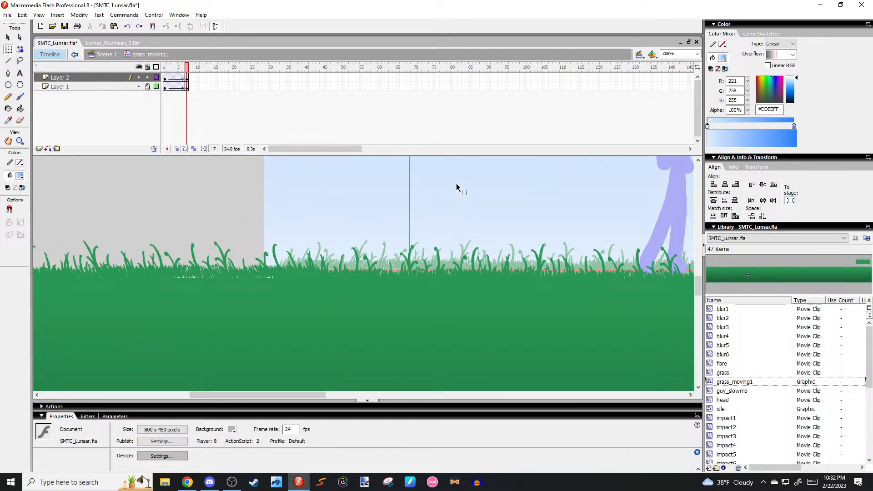
Nudge the frame 7 grass on Layer 2 slightly left to about X -556.5 to increase the overlap.
left_click(472, 321)
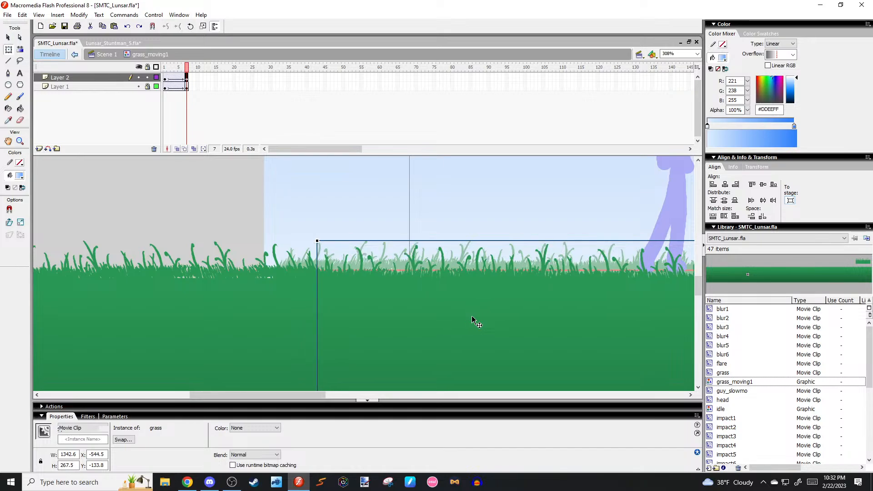
key("Left")
key("Left")
key("Left")
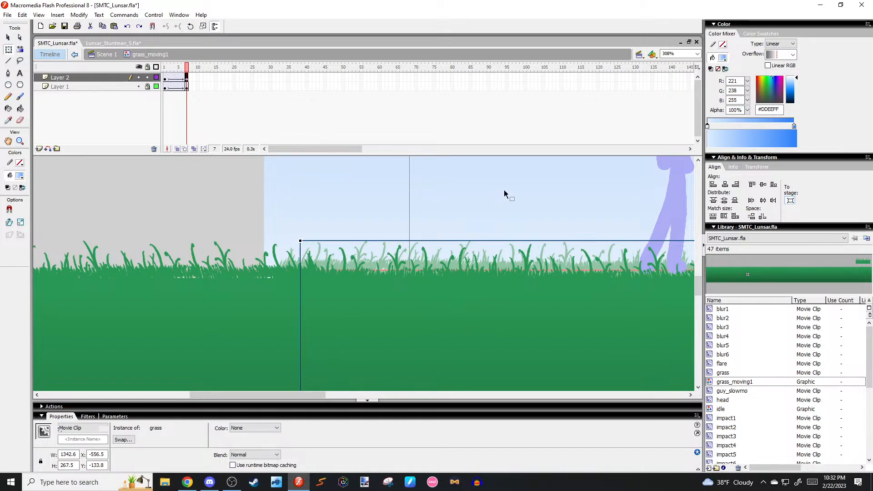
left_click(524, 194)
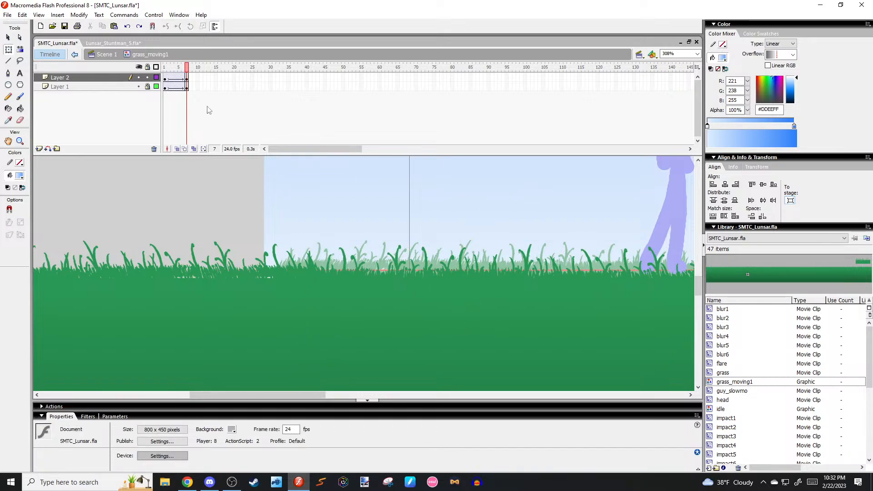
Examine the seam and far end of the moving grass at frame 7 and its layout at frame 1.
scroll(325, 172, "down", 4)
left_click_drag(482, 192, 439, 183)
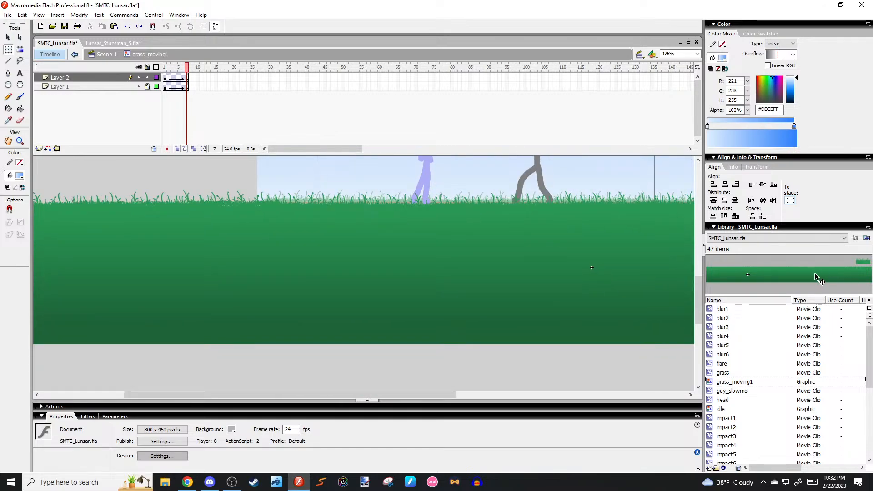
left_click_drag(650, 225, 502, 240)
left_click_drag(532, 192, 220, 268)
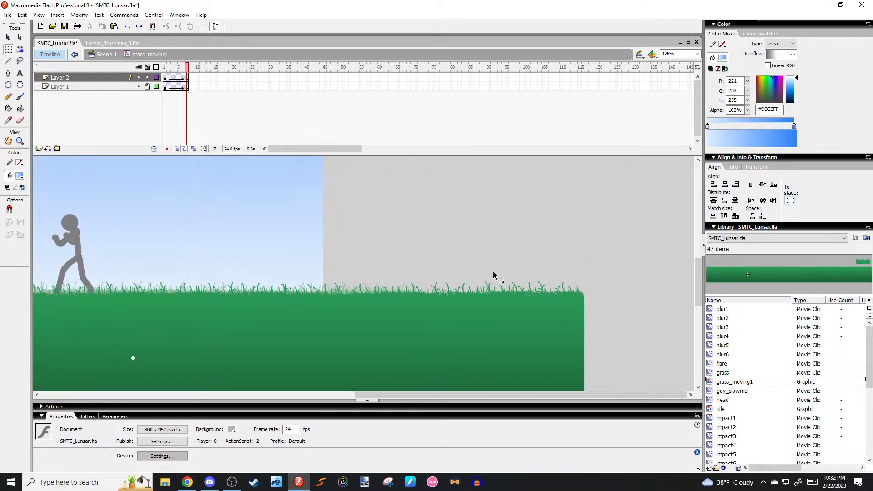
double_click(798, 274)
scroll(525, 183, "down", 2)
scroll(524, 184, "down", 2)
left_click_drag(514, 188, 414, 261)
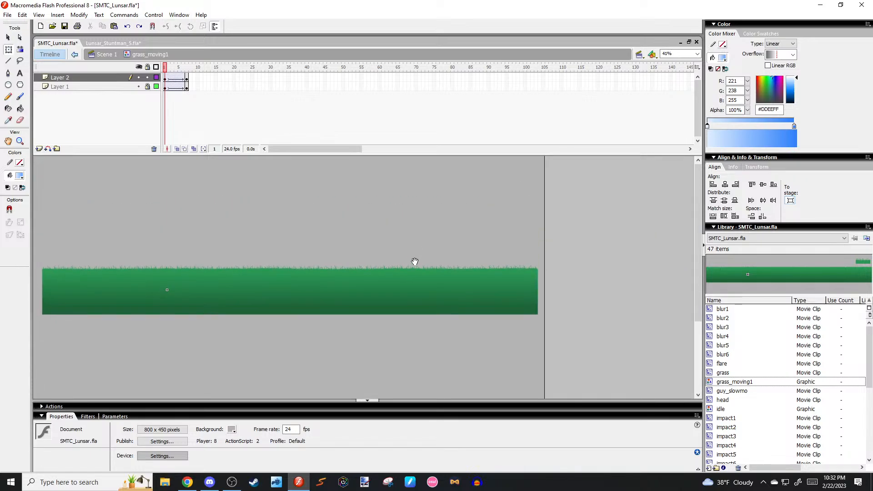
scroll(416, 257, "up", 2)
Return to Scene 1 and swap the moving grass instance at frame 1 of the grass layer for the static grass symbol.
double_click(374, 193)
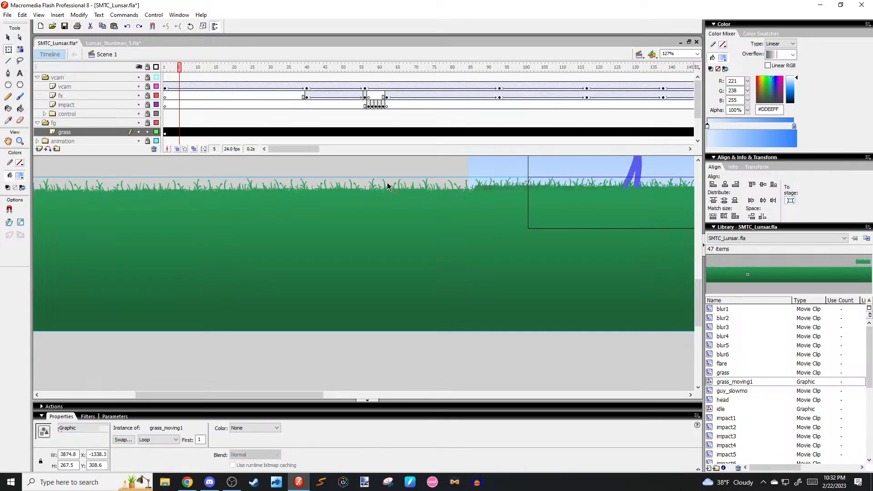
scroll(397, 179, "down", 4)
left_click(399, 319)
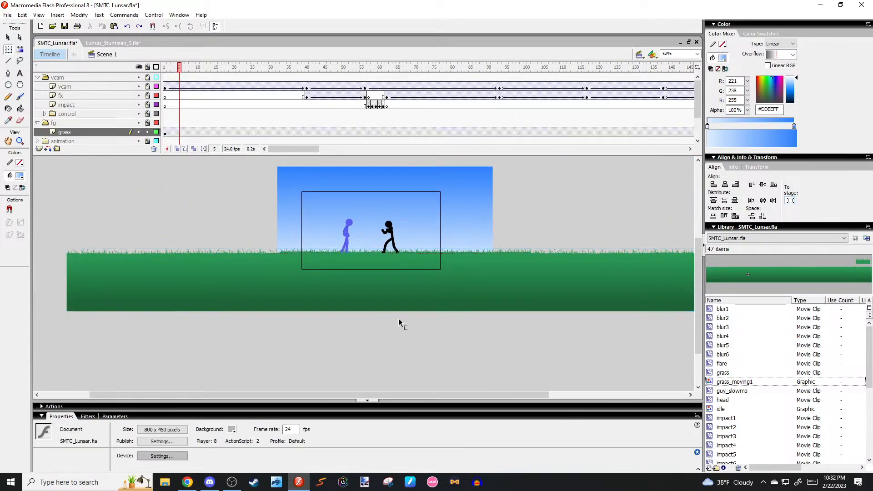
left_click(191, 133)
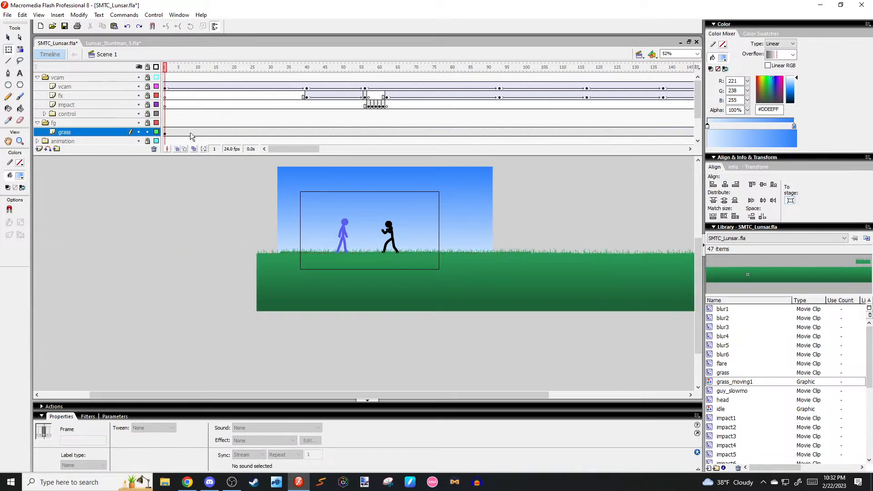
left_click(171, 133)
key("comma")
key("comma")
left_click(291, 292)
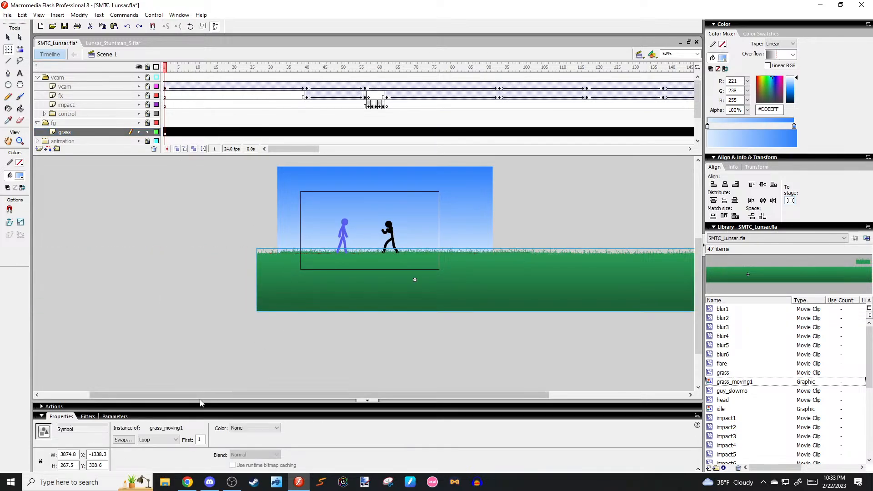
left_click(123, 439)
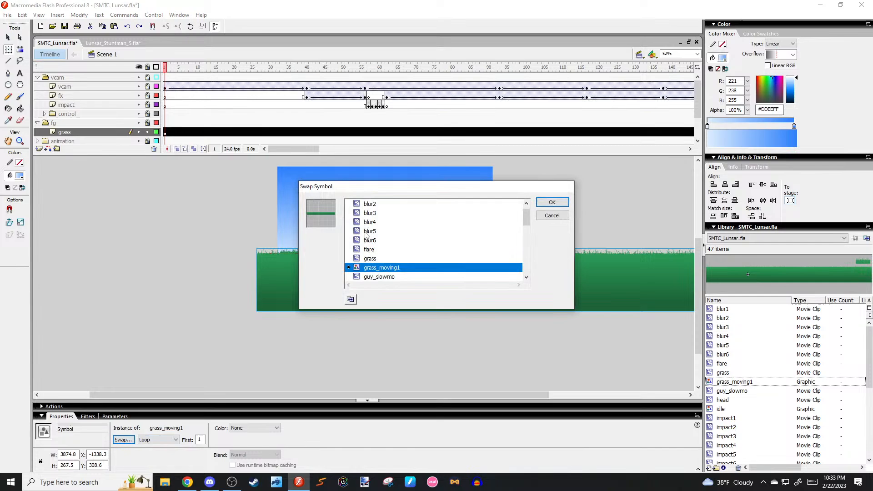
left_click(384, 259)
left_click(553, 202)
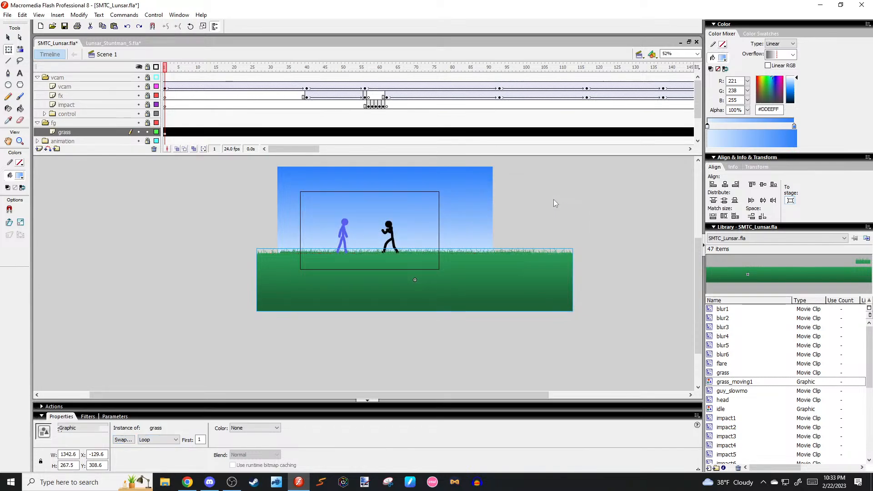
left_click(553, 203)
Play the scene to find where the fighter is launched and add a keyframe at frame 257 of the grass layer.
key("Return")
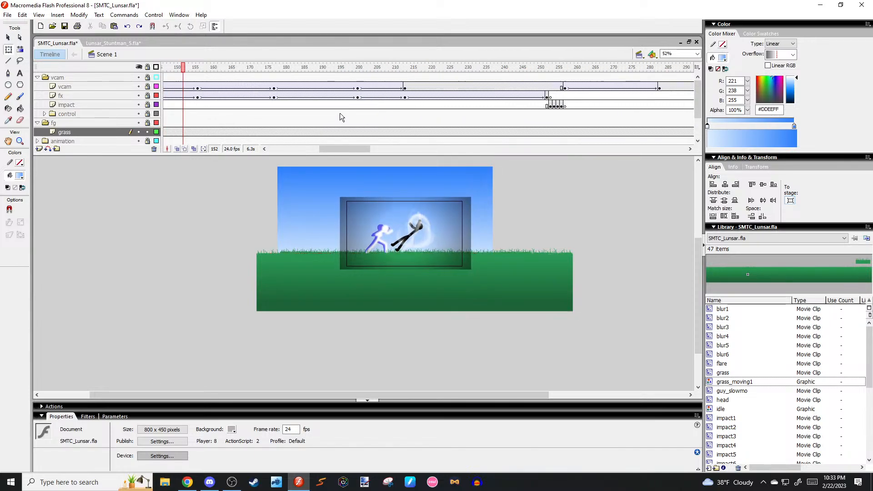
left_click(528, 67)
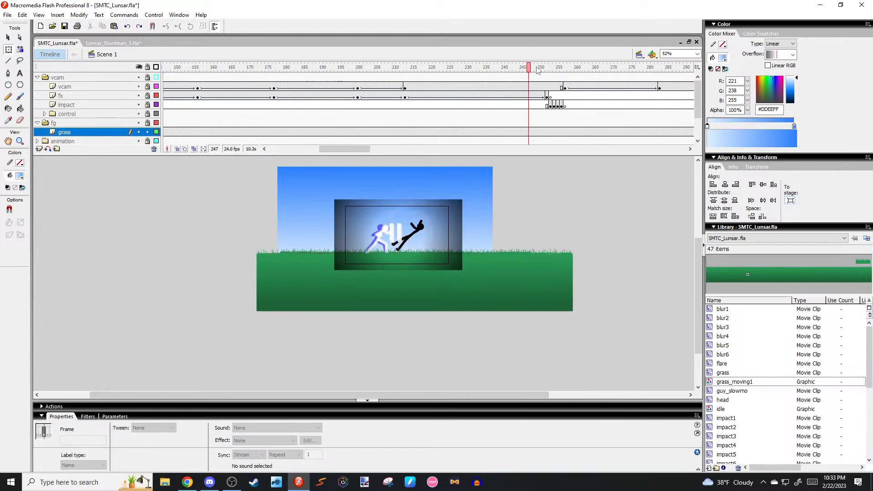
left_click_drag(537, 69, 567, 133)
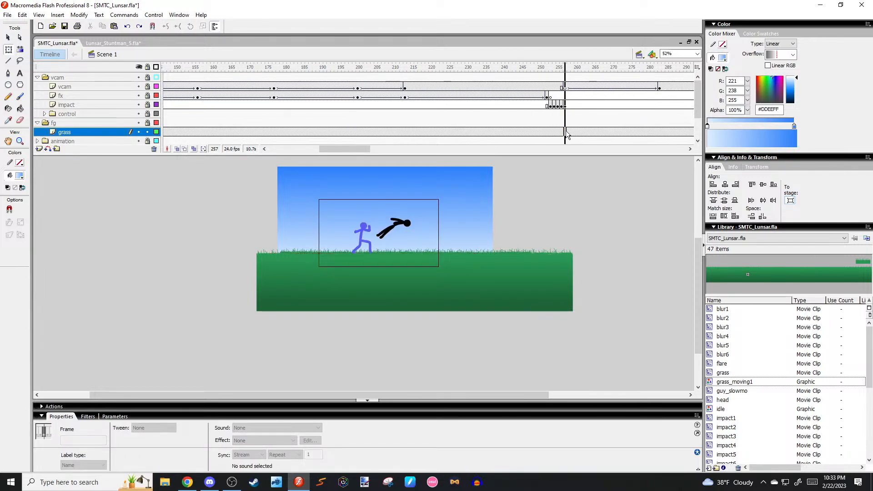
left_click(566, 132)
key("F6")
Swap the grass at frame 257 for the grass_moving1 symbol and play the scene from there to check the scrolling.
left_click(471, 280)
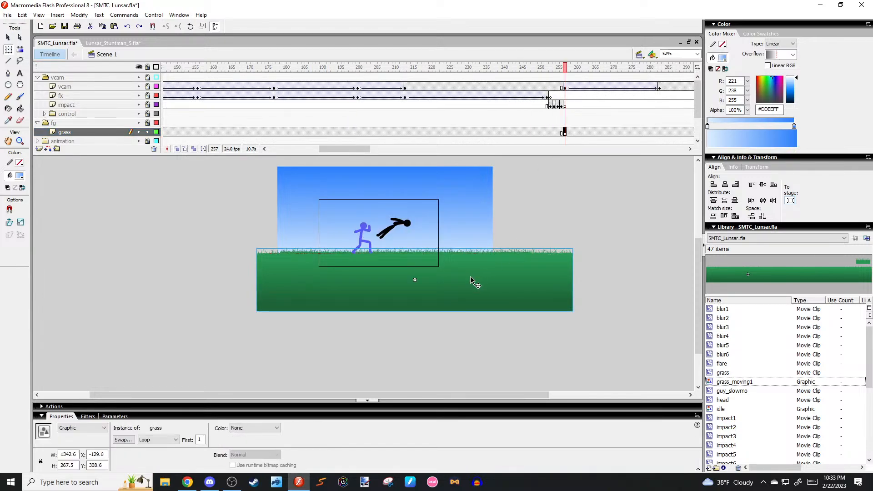
left_click(123, 440)
left_click(382, 276)
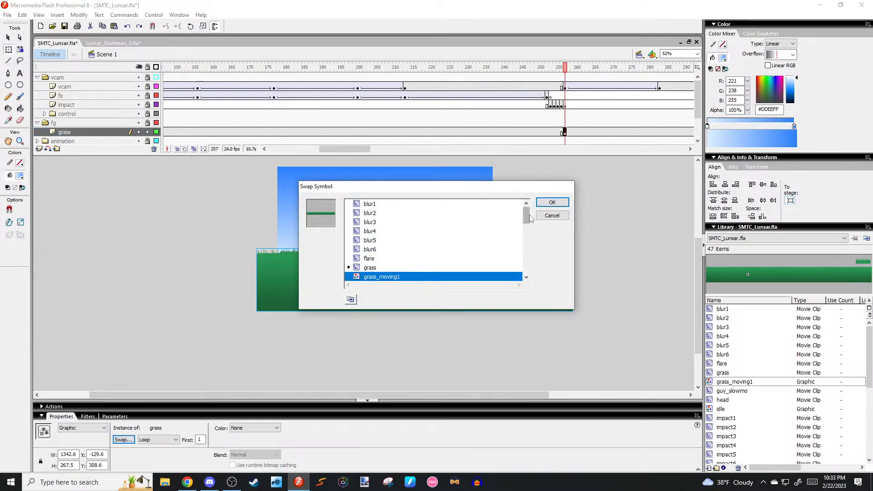
left_click(551, 202)
left_click(562, 189)
key("period")
key("Return")
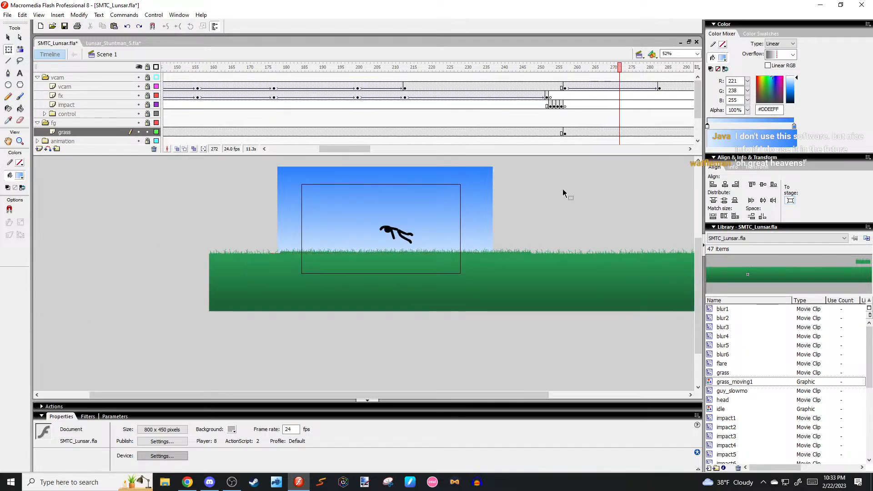
scroll(409, 257, "up", 6)
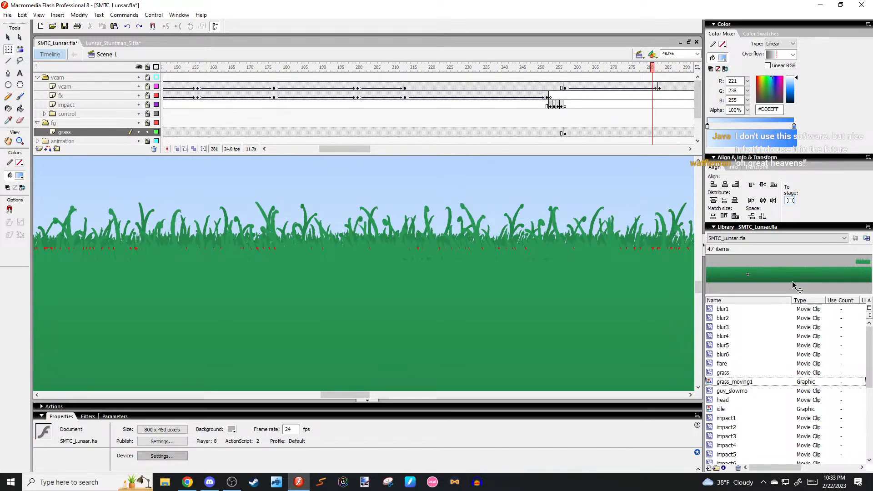
Open the grass symbol for editing and set the Brush tool's fill to solid green #2A9855.
left_click(768, 377)
double_click(774, 279)
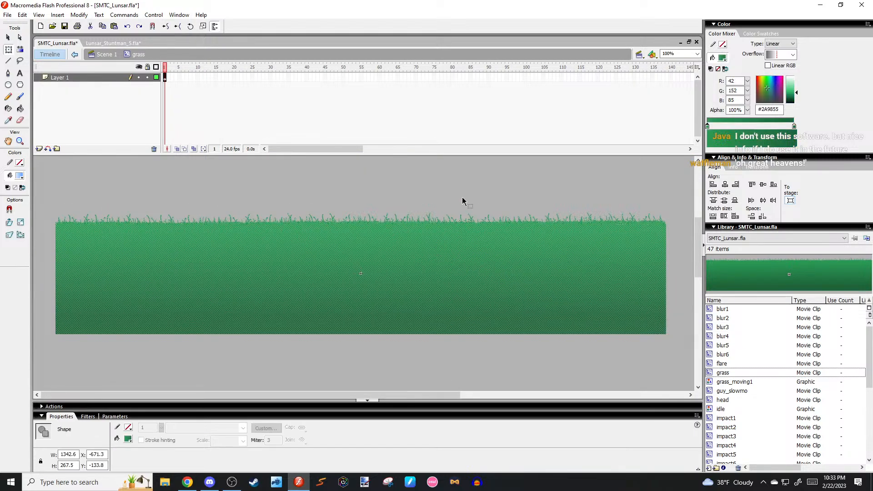
scroll(419, 214, "up", 3)
left_click_drag(454, 230, 335, 275)
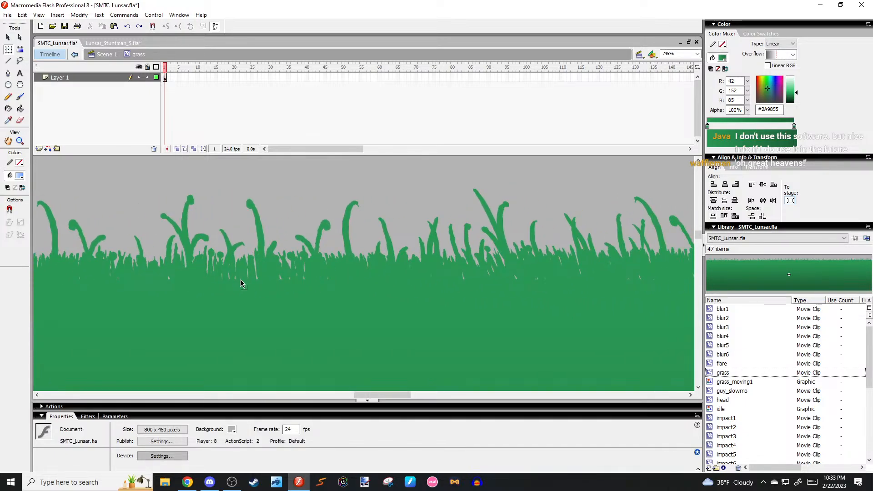
key("b")
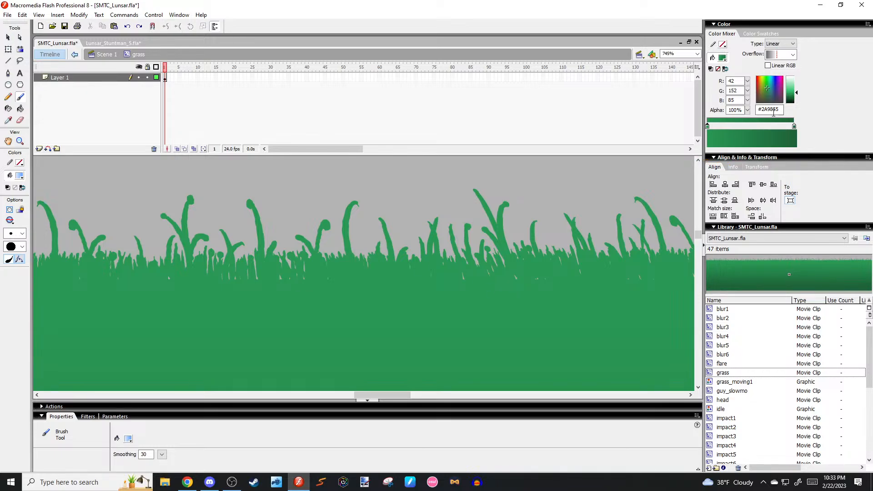
left_click(19, 176)
key("Return")
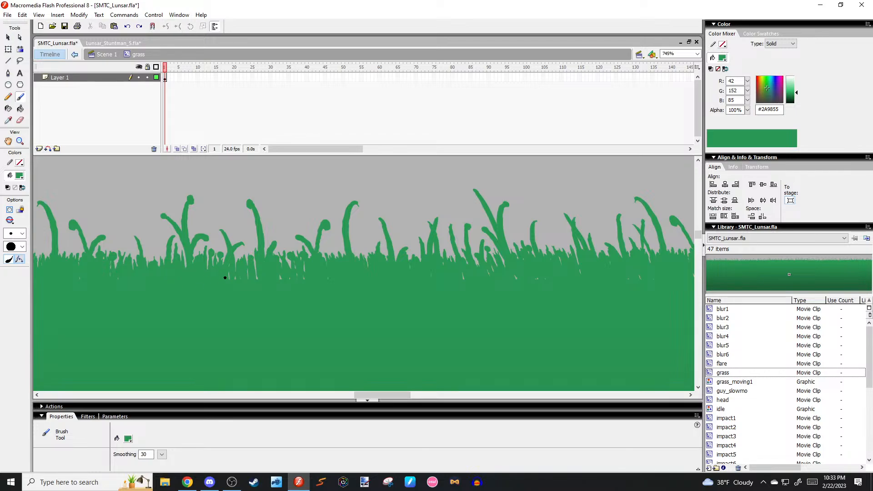
Paint over the small gaps at the base of the grass blades with a larger brush and save the file.
left_click(22, 233)
left_click(11, 350)
scroll(359, 253, "right", 5)
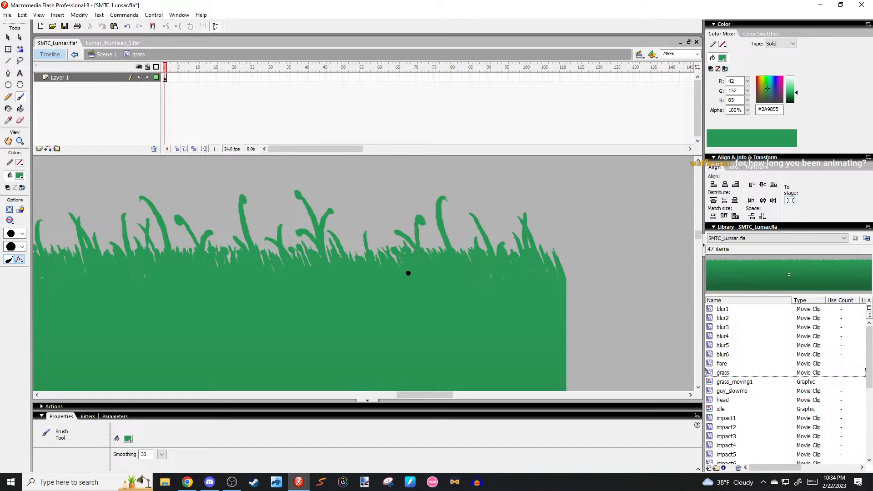
left_click_drag(387, 268, 338, 257)
key("v")
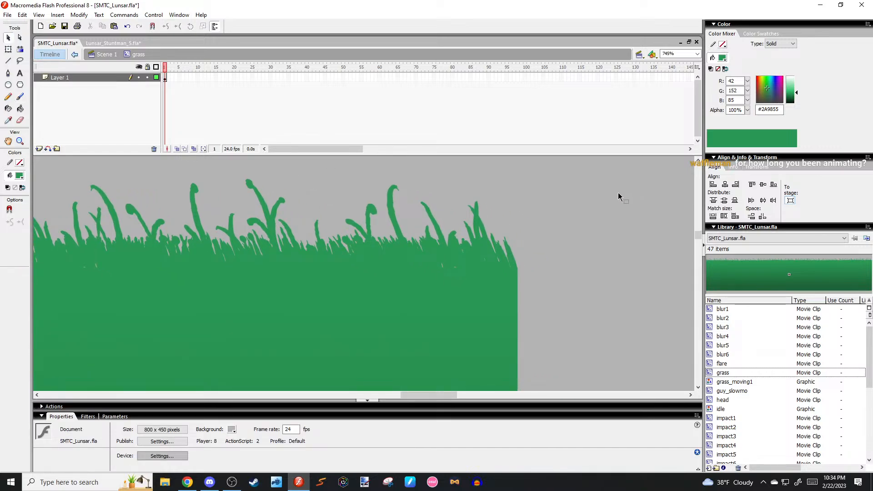
key("ctrl+s")
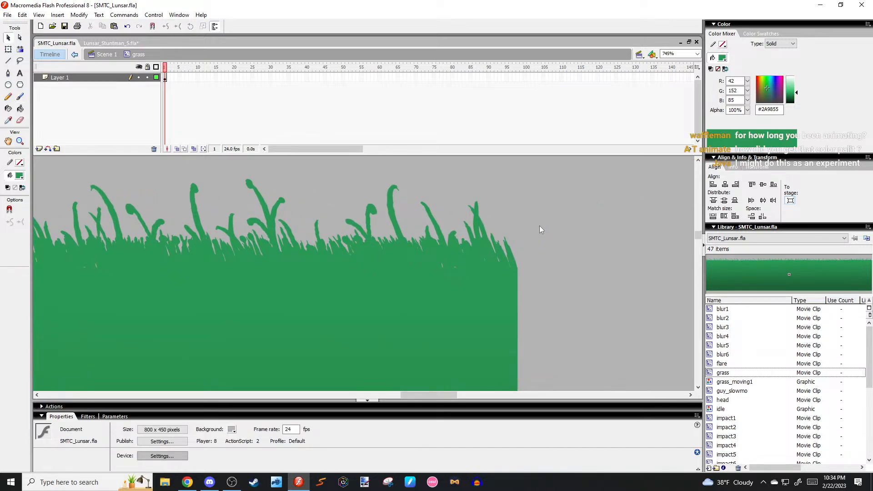
Examine the retouched grass edge across the symbol's whole width for remaining gaps.
scroll(522, 239, "down", 9)
left_click_drag(348, 230, 423, 247)
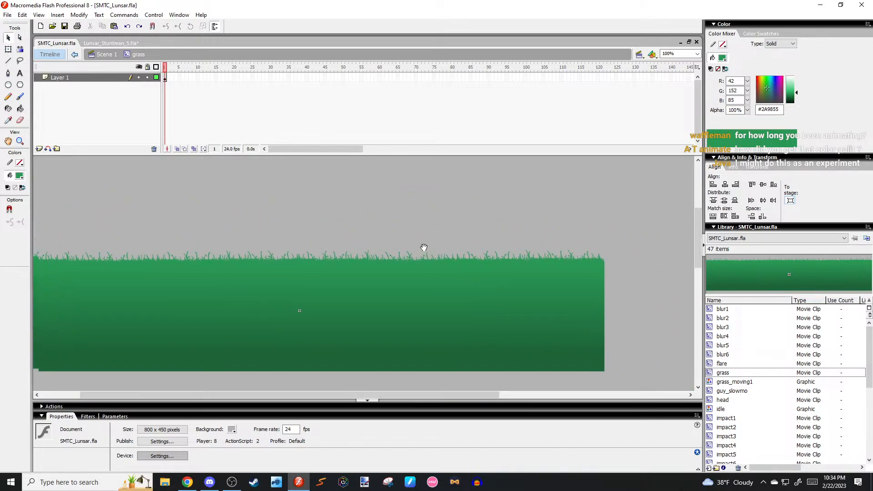
scroll(477, 300, "up", 3)
scroll(373, 271, "down", 2)
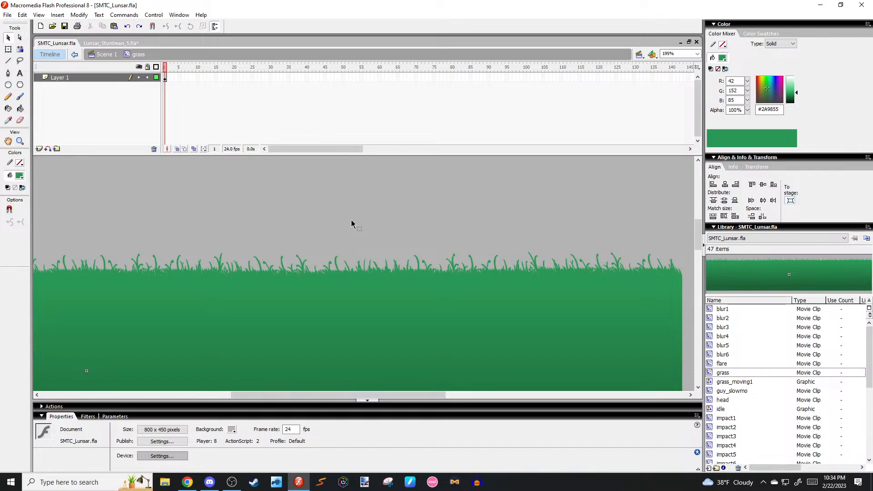
scroll(347, 225, "down", 2)
left_click_drag(324, 222, 489, 222)
scroll(417, 224, "down", 2)
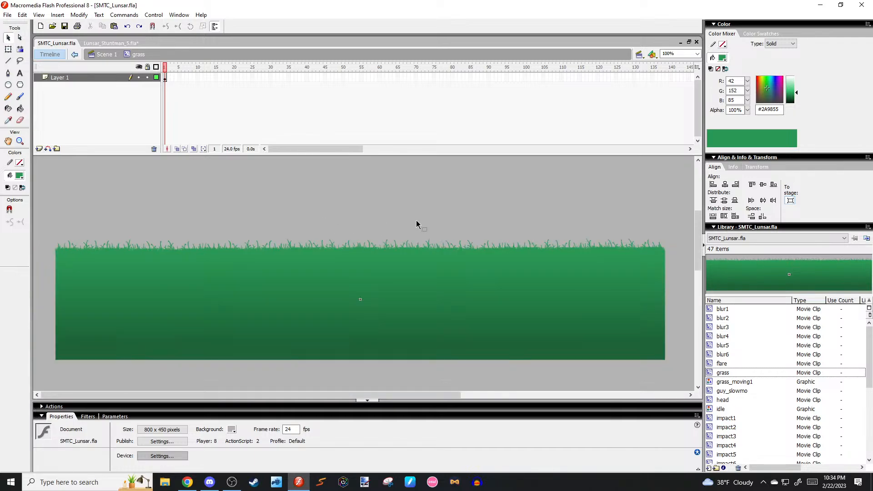
scroll(410, 232, "up", 1)
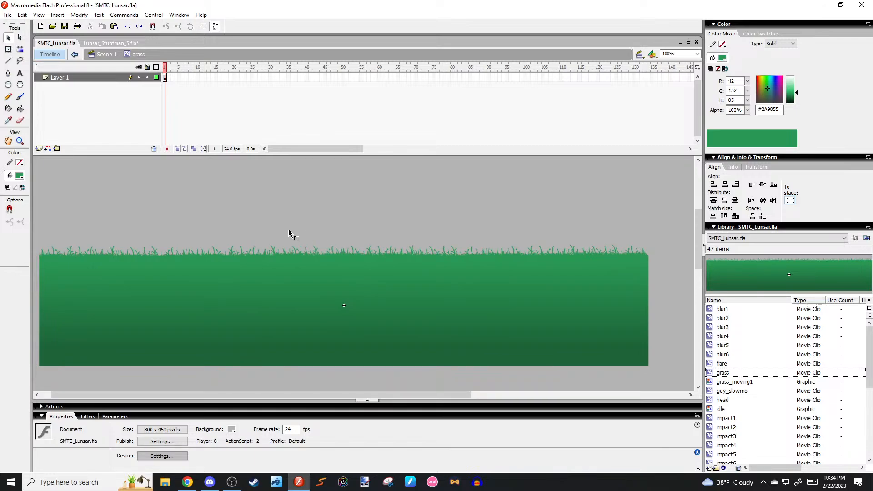
left_click_drag(323, 226, 339, 233)
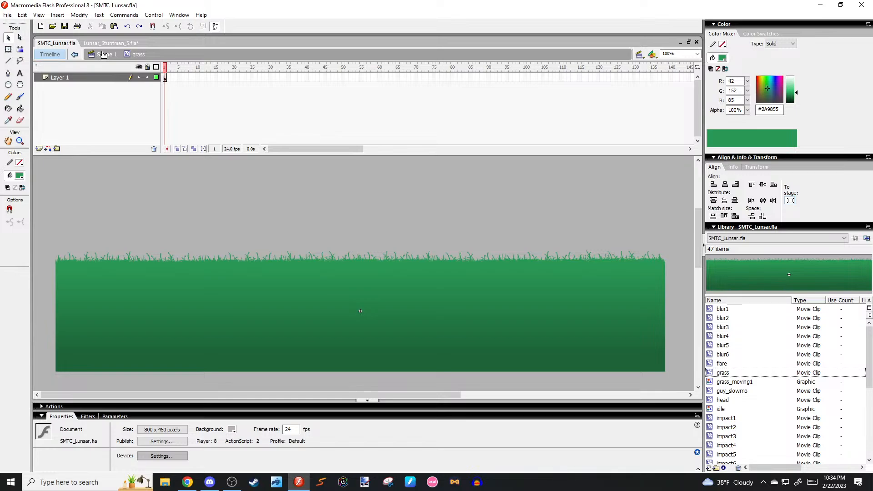
left_click(20, 176)
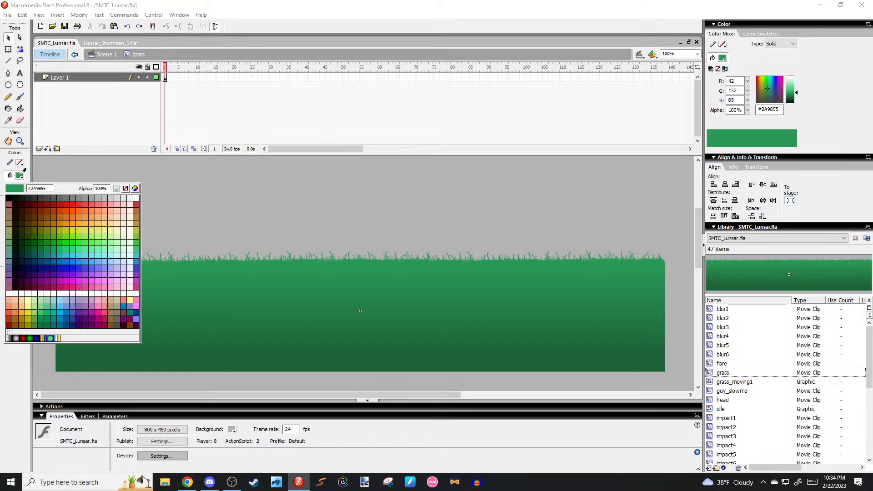
left_click(21, 175)
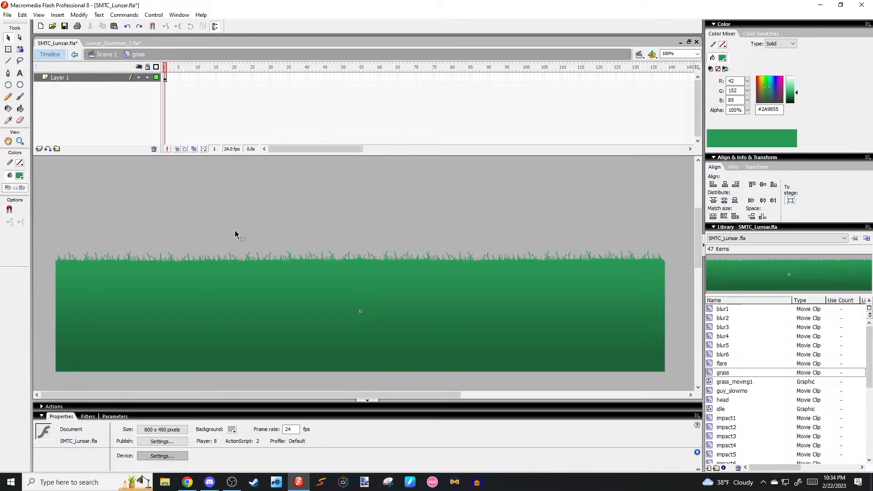
scroll(298, 218, "up", 1)
scroll(297, 214, "down", 1)
left_click(20, 175)
left_click(22, 176)
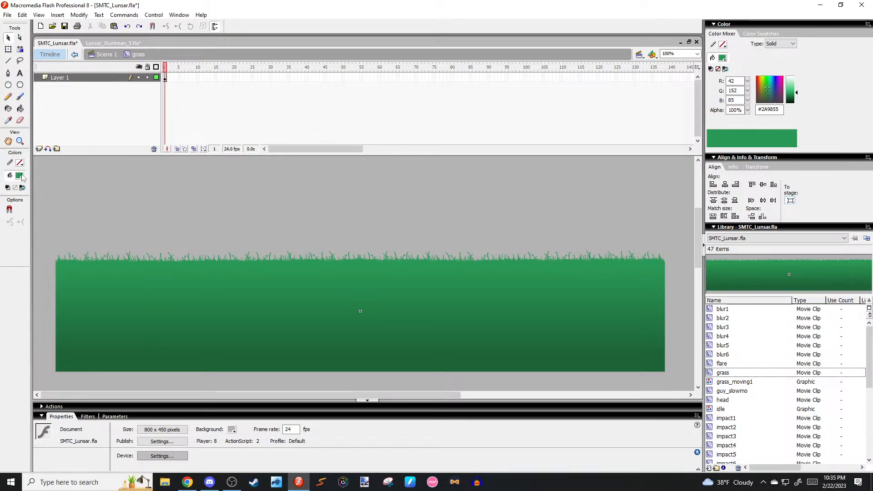
Return to Scene 1 and play the scene from frame 281 to check the retouched grass while it scrolls.
left_click(105, 54)
scroll(293, 185, "down", 5)
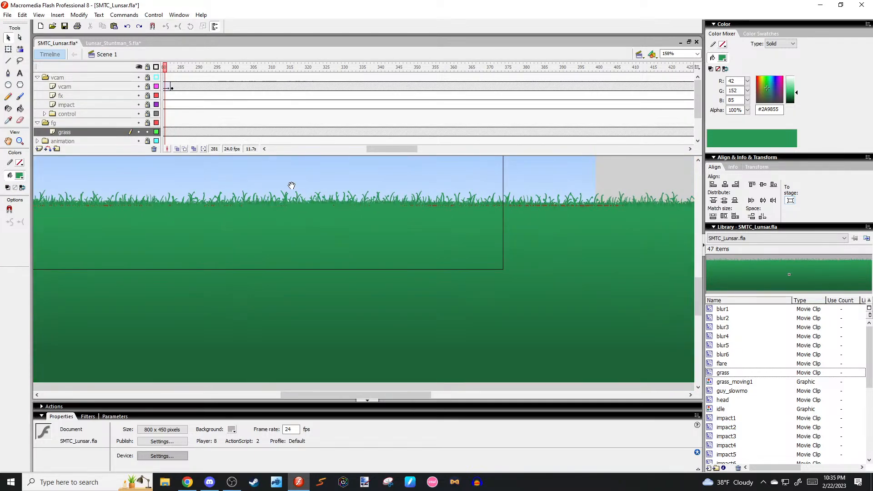
left_click_drag(292, 185, 312, 235)
scroll(315, 219, "down", 3)
key("Return")
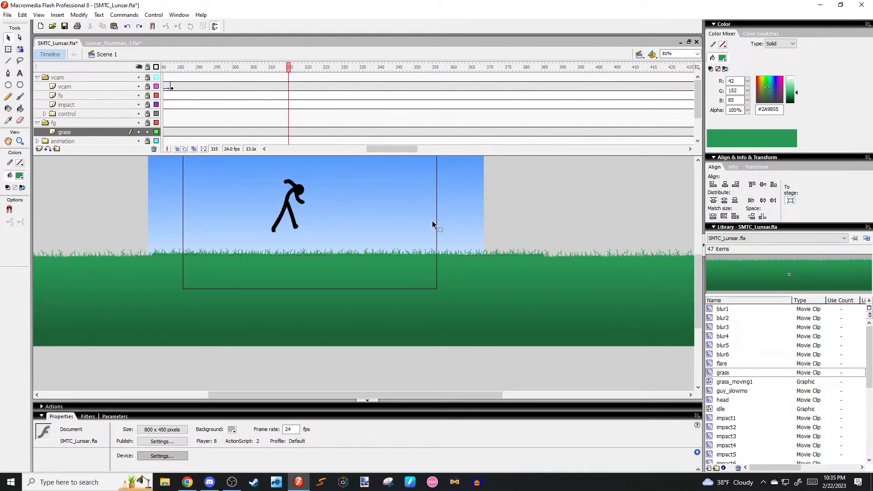
scroll(317, 218, "up", 3)
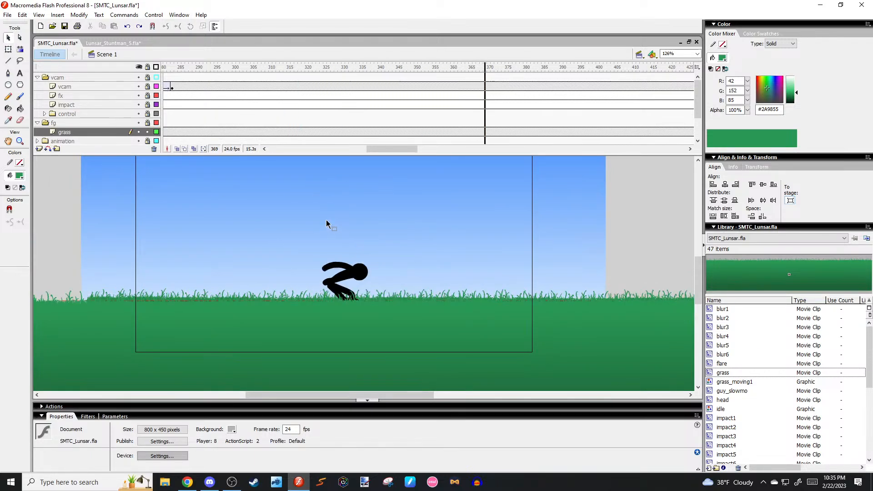
key("Return")
Replay the airborne section of the fight to check the scrolling grass again.
left_click_drag(358, 68, 250, 70)
left_click(186, 68)
key("Return")
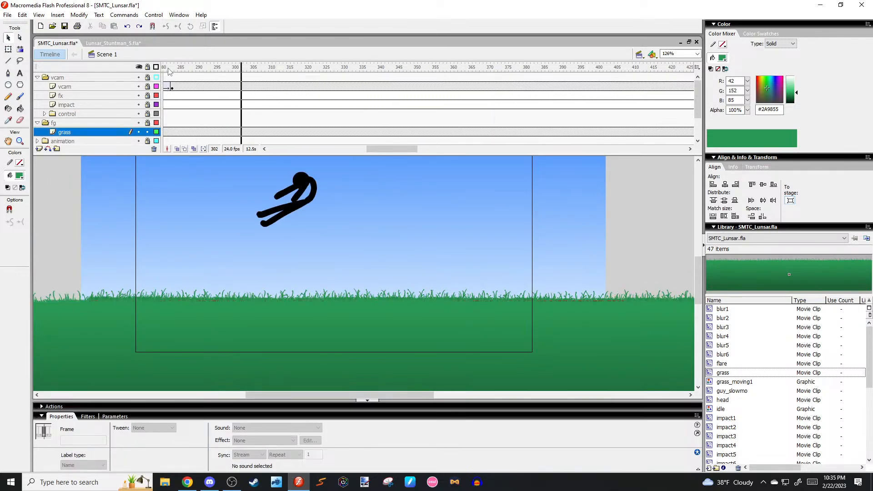
key("Return")
key("Return")
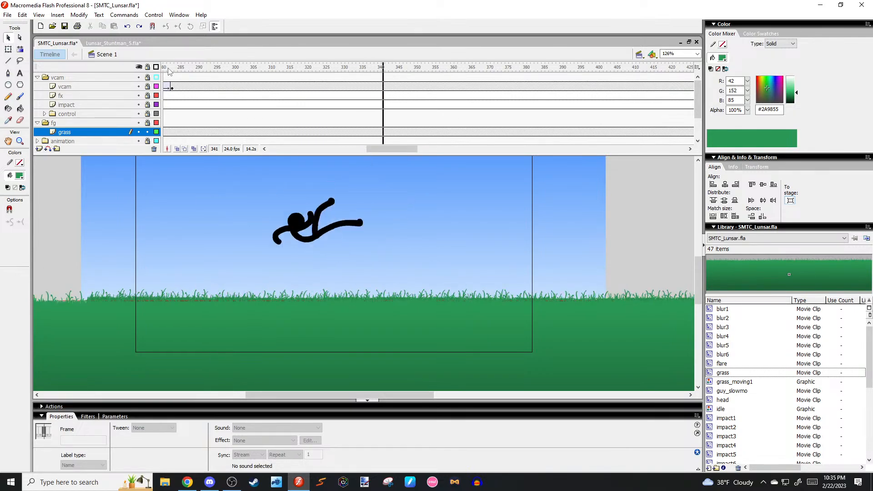
Replay the scene from before the impact, around frame 211, to check the change from static to scrolling foreground grass.
left_click(321, 68)
left_click_drag(320, 70, 57, 88)
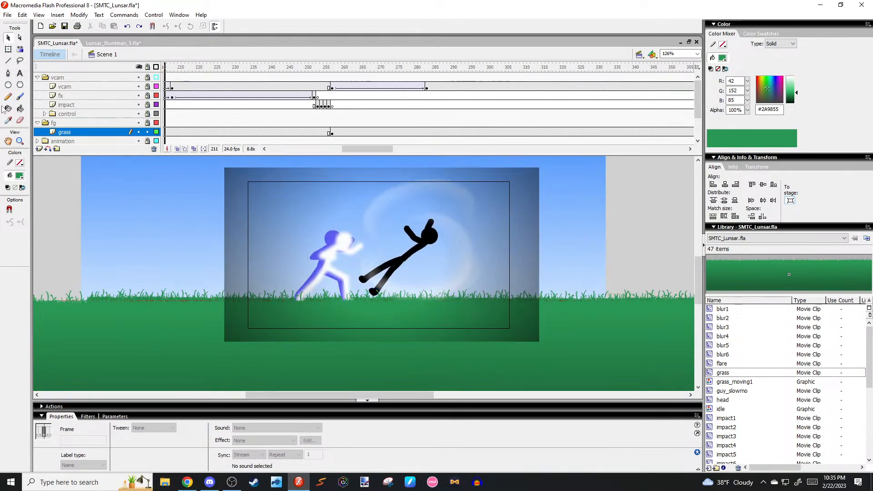
key("Return")
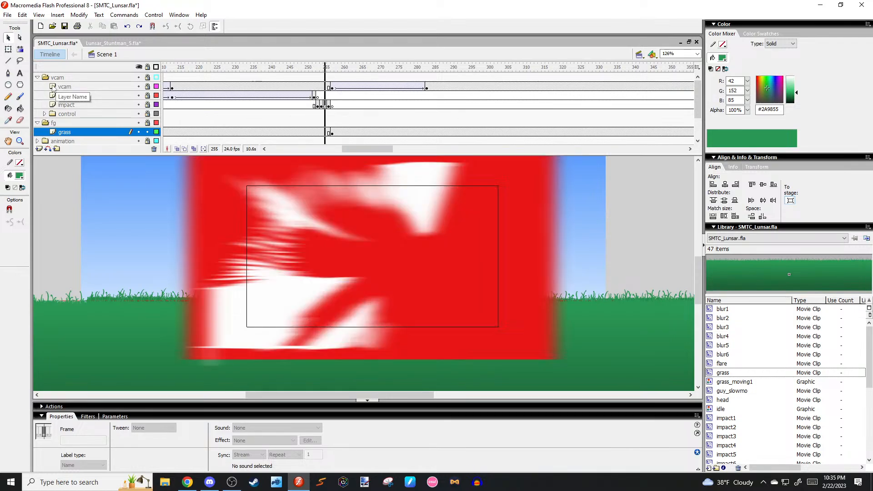
key("Return")
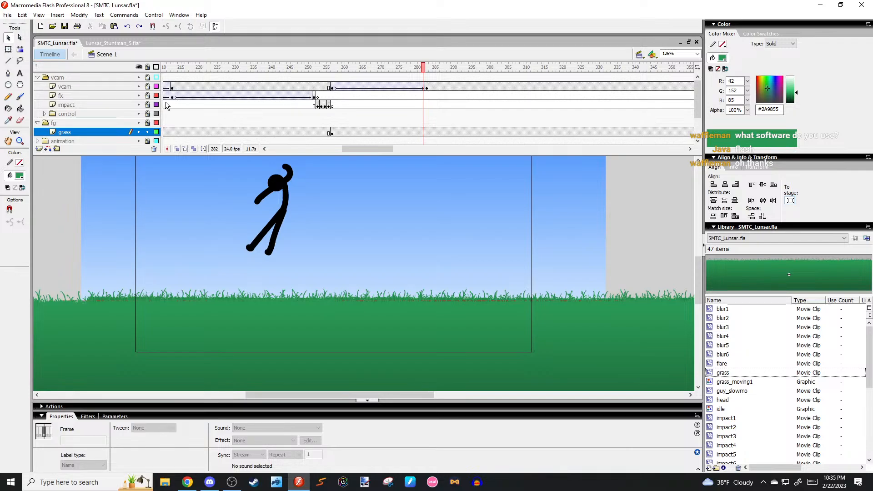
left_click_drag(302, 68, 280, 68)
key("Return")
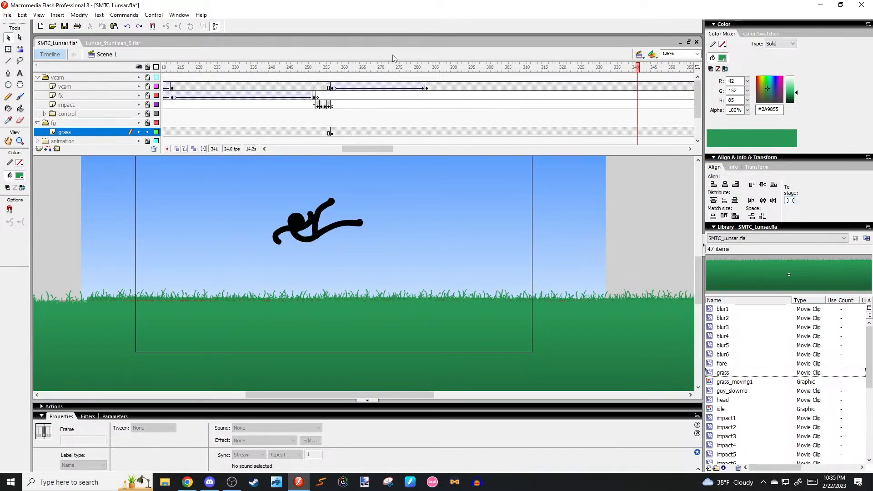
left_click_drag(335, 68, 363, 71)
key("Return")
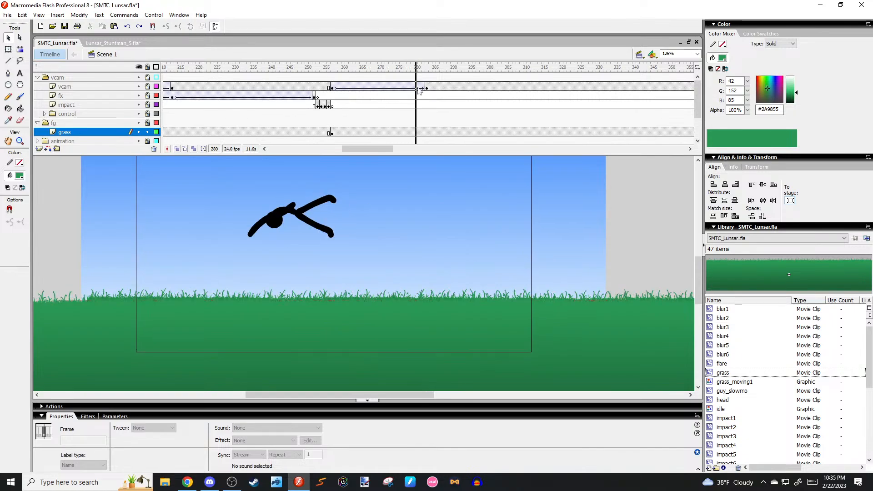
key("Return")
left_click(449, 265)
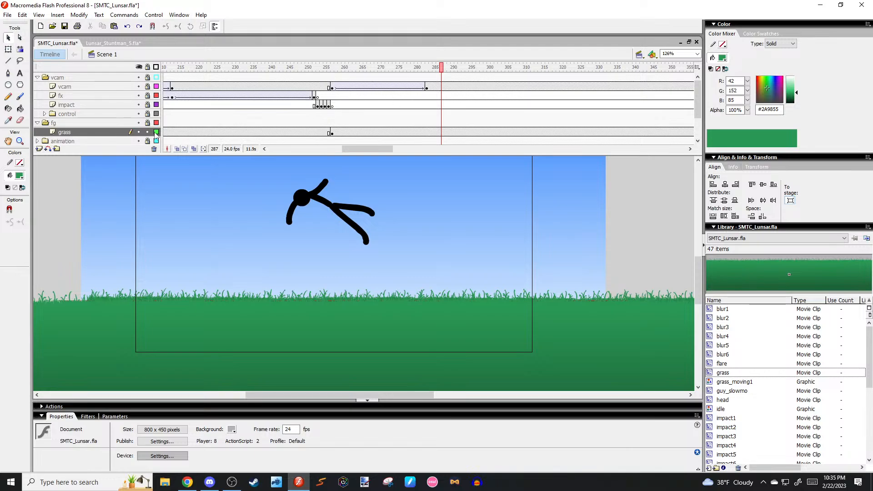
Collapse the fg layer folder, and unlock and select the grass layer in the bg folder.
left_click(37, 123)
left_click(53, 123)
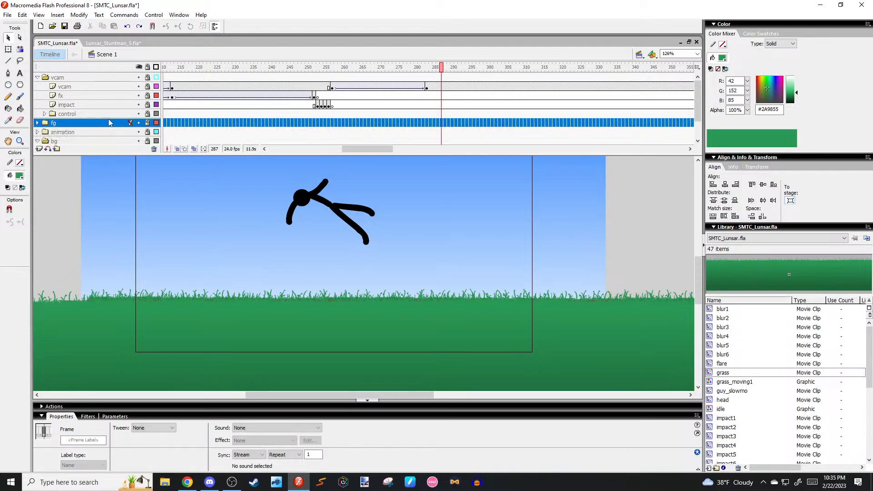
scroll(697, 86, "down", 1)
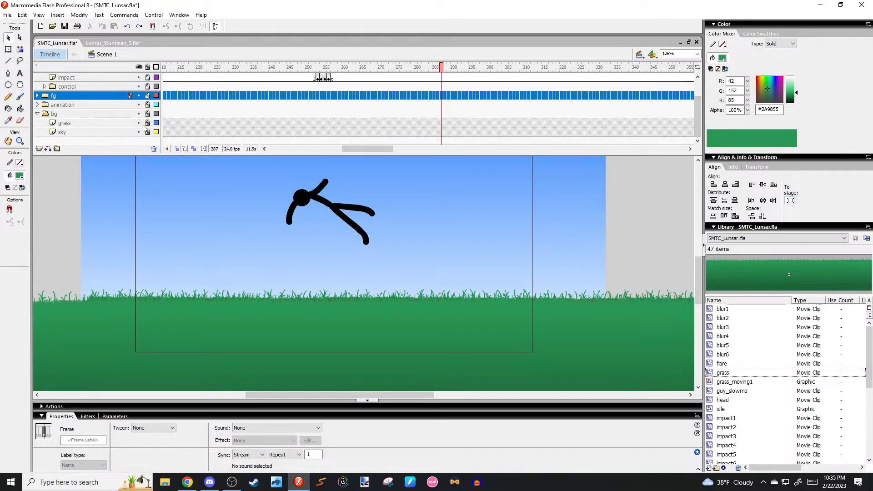
left_click(208, 123)
left_click_drag(252, 69, 338, 82)
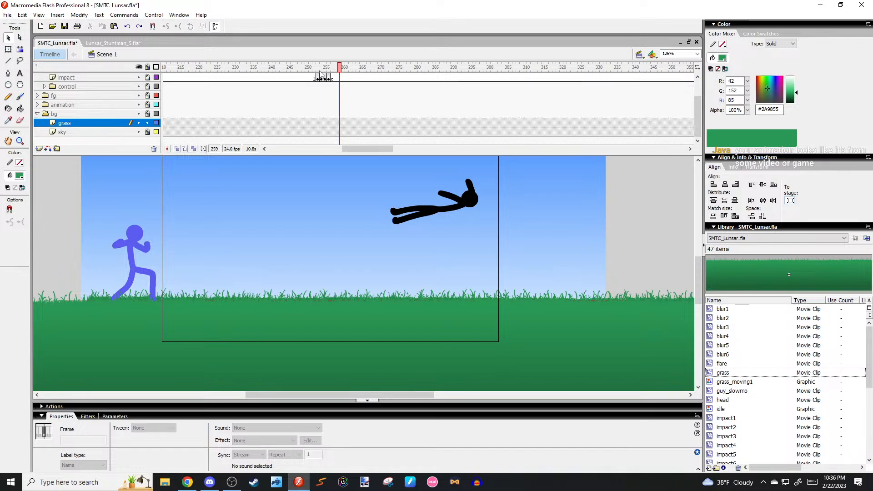
Go through the frames around the launch to find where the background grass has to start moving.
left_click(583, 221)
left_click_drag(567, 222, 522, 241)
key("comma")
key("comma")
key("comma")
key("comma")
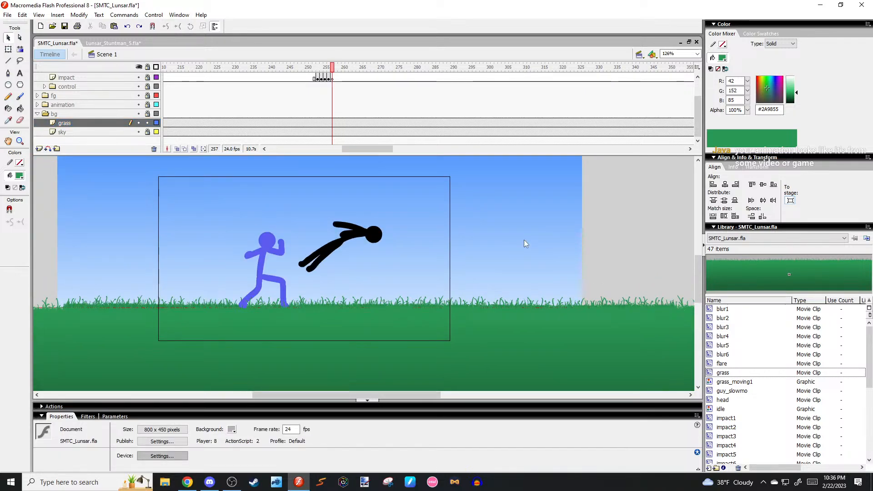
key("period")
key("period")
key("Return")
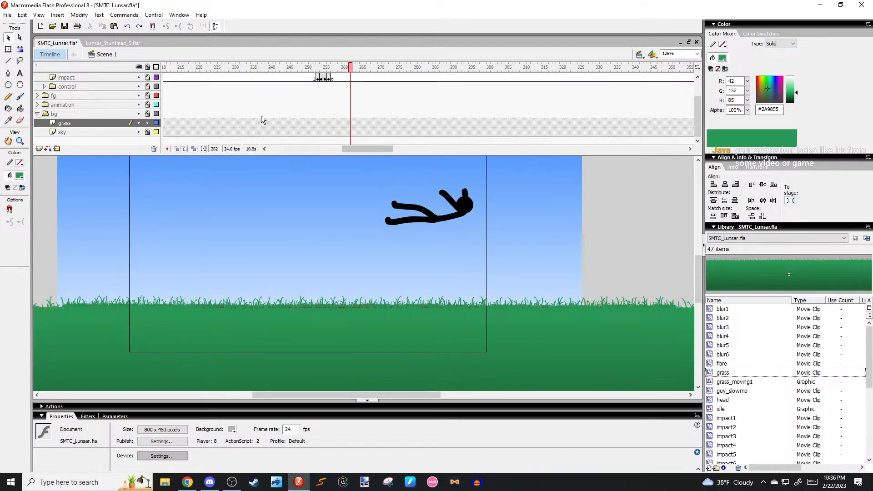
Expand the fg folder and insert a keyframe at frame 257 on the bg folder's grass layer.
left_click(332, 125)
key("comma")
key("comma")
key("period")
key("period")
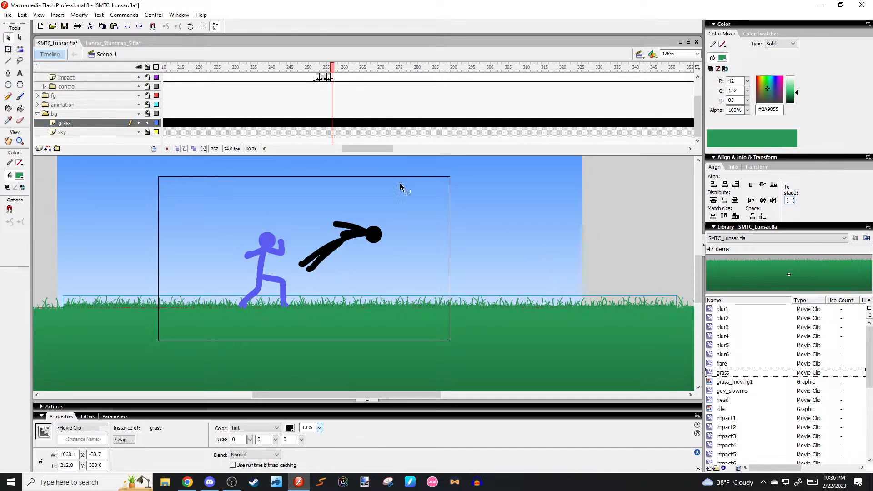
left_click(54, 95)
left_click(38, 95)
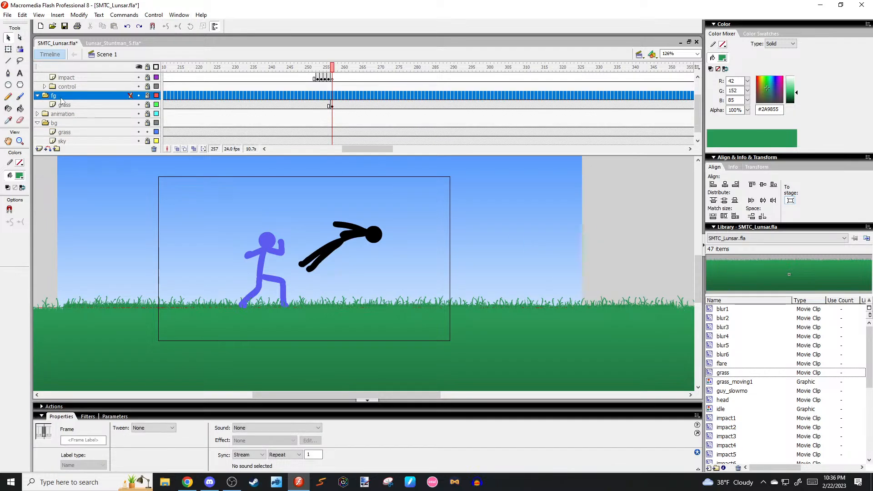
left_click(332, 132)
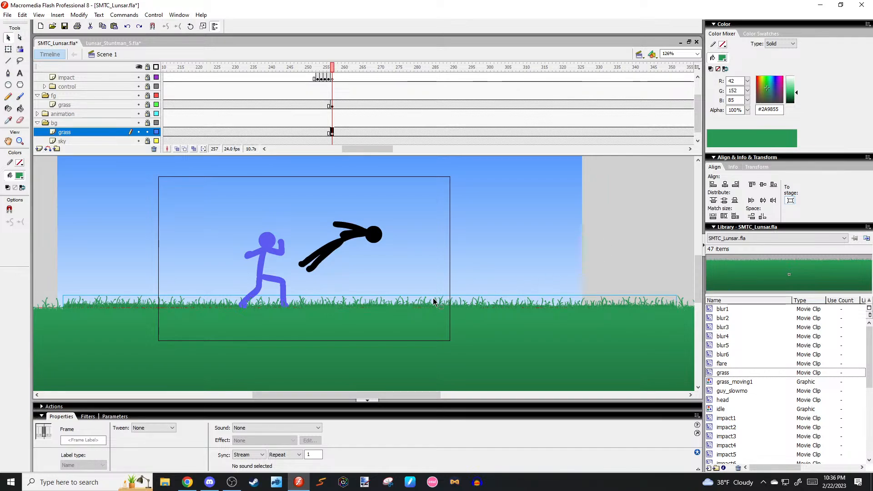
Convert the background grass at frame 257 to a graphic symbol named grass_moving2.
left_click(448, 278)
left_click(462, 320)
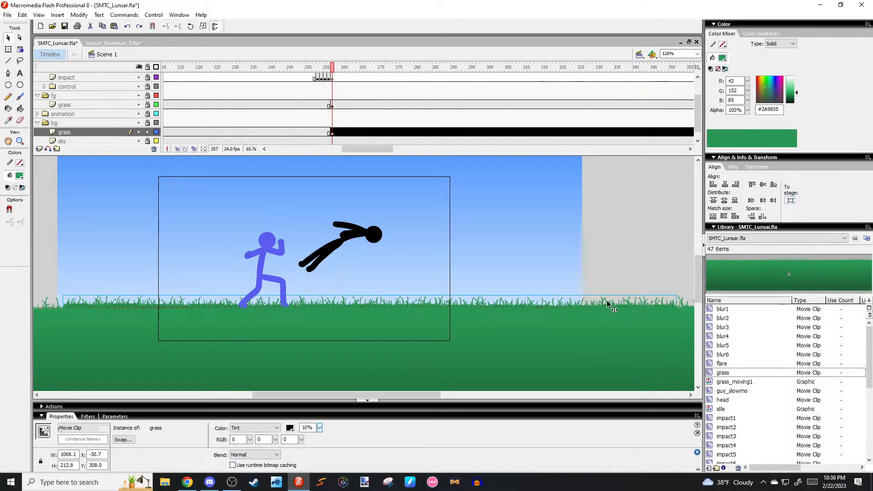
key("F8")
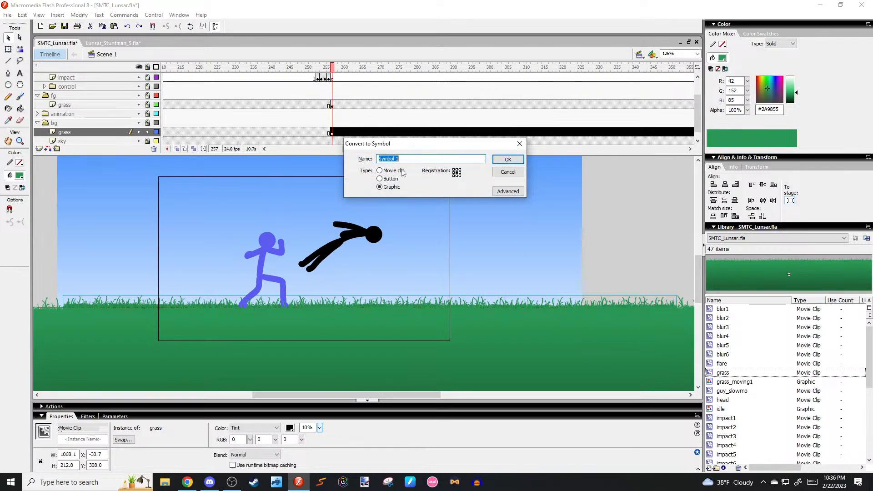
type("grass_moving2")
key("Return")
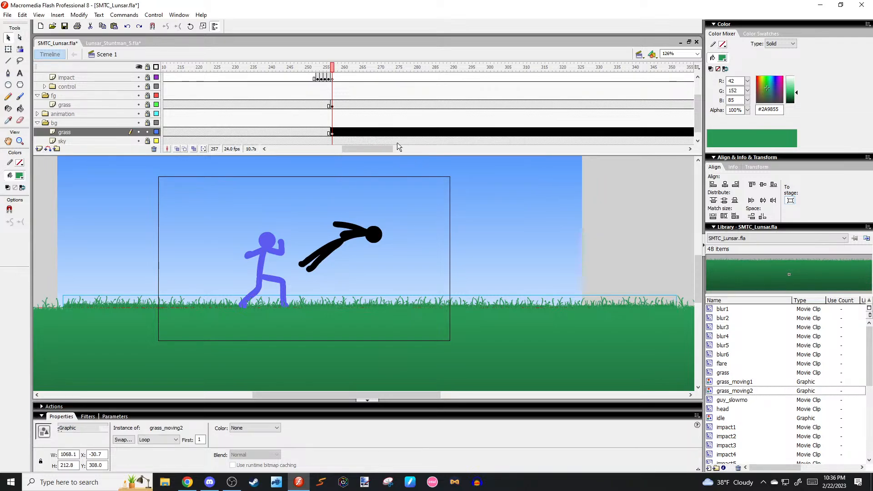
Open the grass_moving2 symbol for editing and extend Layer 1 to frame 12.
double_click(437, 353)
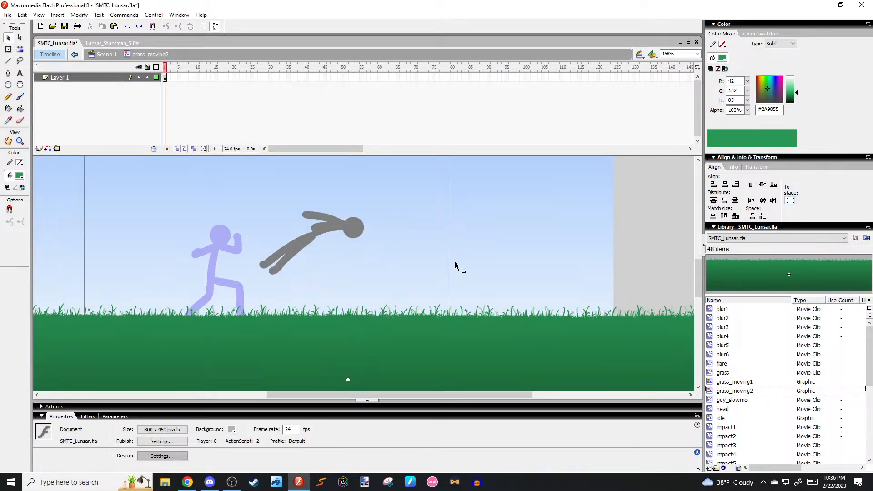
scroll(450, 236, "down", 1)
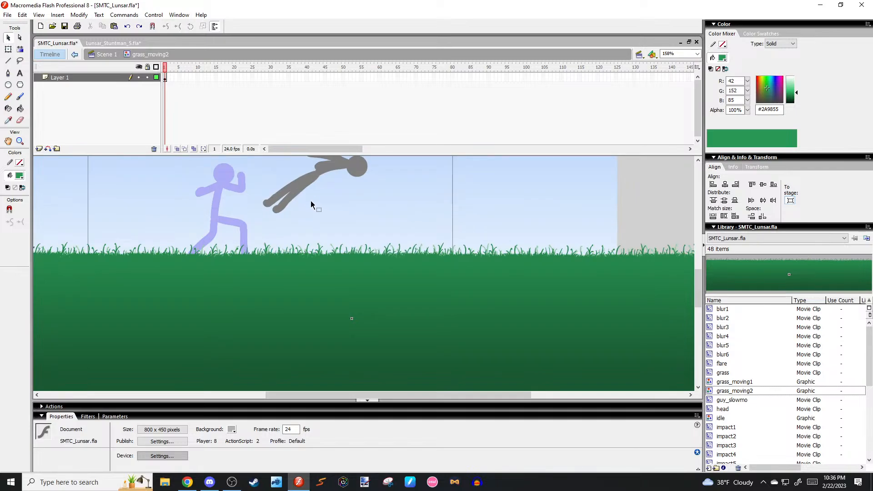
key("F6")
key("F5")
key("F5")
key("F5")
key("F5")
key("F5")
key("F5")
key("F5")
key("F5")
key("F5")
key("F5")
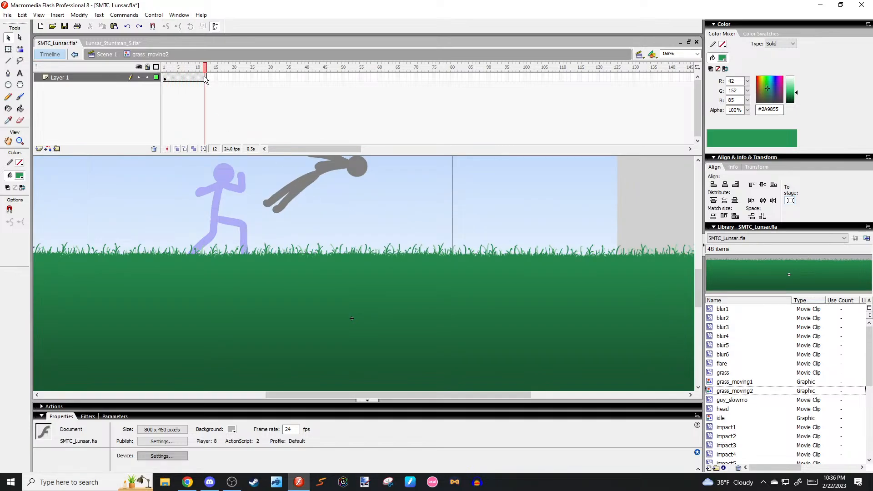
Insert a keyframe at frame 12 of Layer 1 in the grass_moving2 symbol.
left_click(205, 76)
key("F6")
left_click(479, 188)
scroll(479, 188, "down", 2)
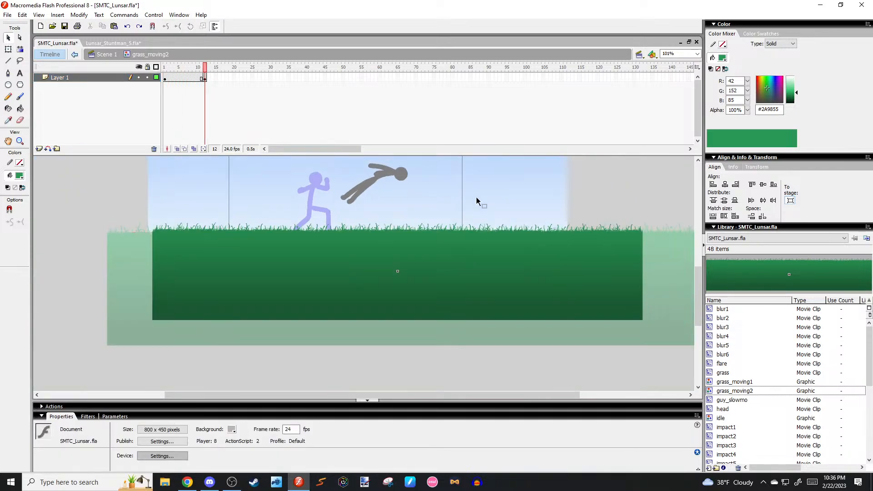
Shift the grass at frame 12 horizontally to the left, to X about -1324.
left_click(462, 243)
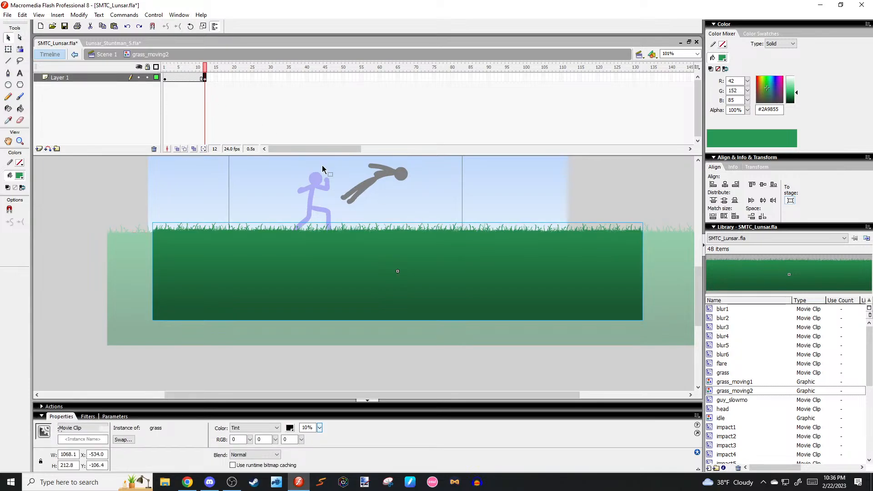
key("shift+Left")
key("shift+Left")
key("shift+Left")
key("shift+Left")
key("shift+Left")
key("shift+Left")
key("shift+Left")
key("shift+Left")
key("shift+Left")
key("shift+Left")
key("shift+Left")
key("shift+Left")
key("shift+Left")
key("shift+Left")
key("shift+Left")
key("shift+Left")
key("shift+Left")
key("shift+Left")
key("shift+Left")
key("shift+Left")
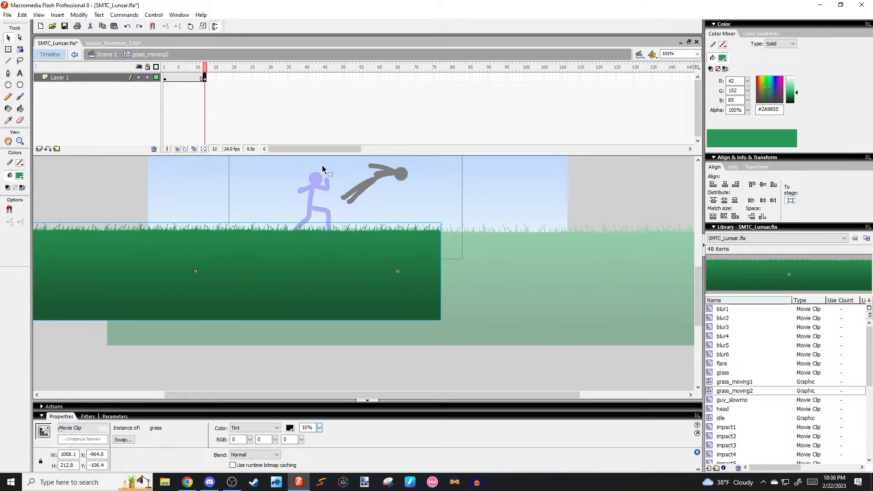
key("shift+Left")
key("shift+Left")
key("shift+Left")
key("shift+Left")
key("shift+Left")
key("shift+Left")
key("shift+Left")
key("shift+Left")
key("shift+Left")
key("shift+Left")
key("shift+Left")
key("shift+Left")
key("shift+Left")
key("shift+Left")
key("shift+Left")
key("shift+Left")
key("shift+Left")
key("shift+Left")
key("shift+Left")
key("shift+Left")
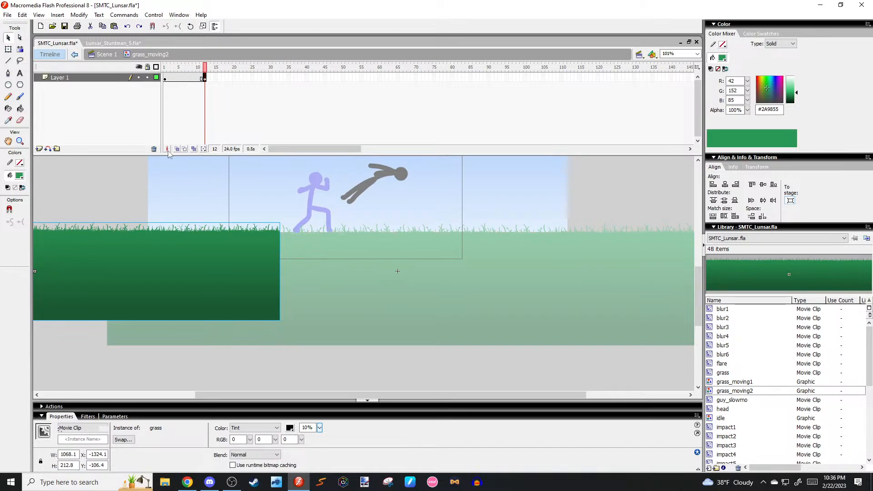
With onion skinning on, shift the frame 12 grass in grass_moving2 much farther left, fine-tuning it back slightly to the right.
left_click(168, 148)
key("shift+Left")
key("shift+Left")
key("shift+Left")
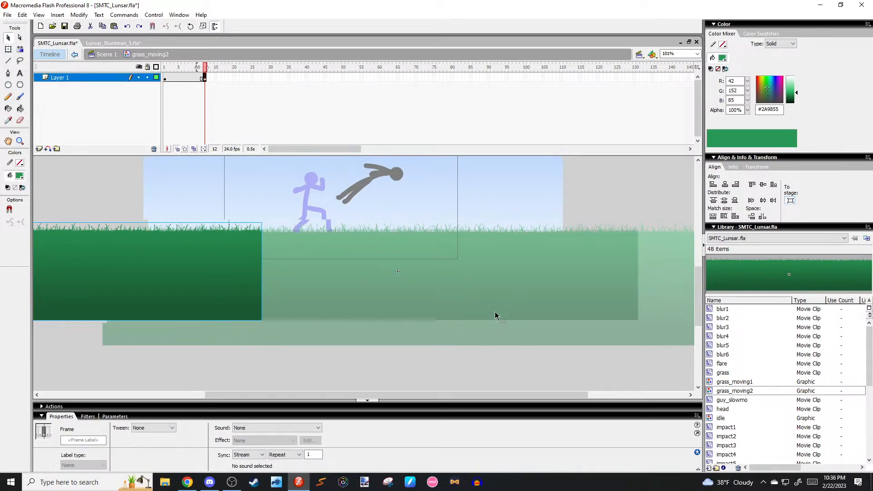
key("shift+Left")
key("shift+Left")
key("shift+Left")
key("shift+Left")
key("shift+Left")
key("shift+Left")
key("shift+Left")
key("shift+Left")
key("shift+Left")
key("shift+Left")
key("shift+Left")
key("shift+Left")
key("shift+Left")
key("shift+Left")
key("shift+Left")
key("shift+Left")
key("shift+Left")
key("shift+Left")
key("shift+Left")
key("shift+Left")
key("shift+Right")
key("shift+Right")
key("shift+Right")
key("shift+Right")
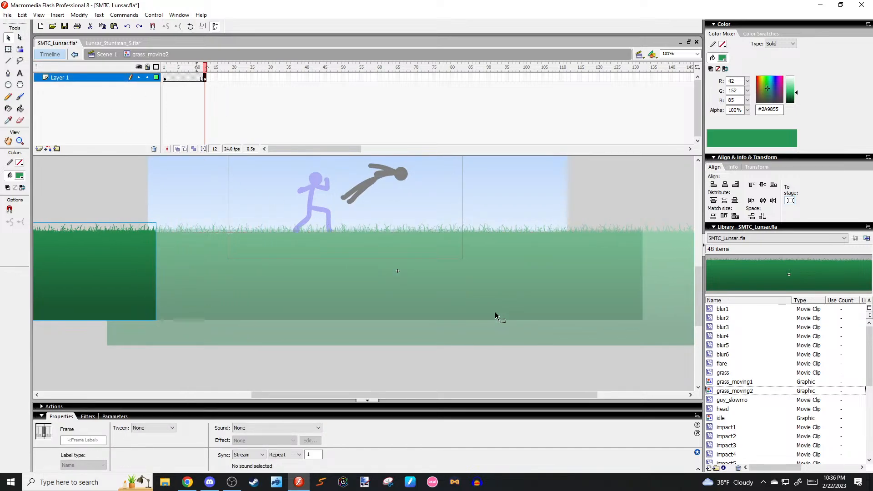
key("Right")
key("Right")
key("Right")
key("Right")
key("Right")
key("Right")
key("Right")
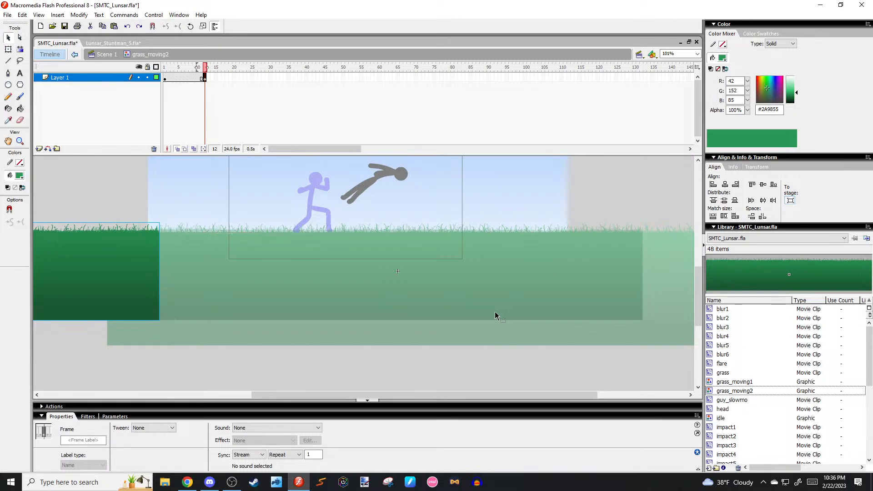
Create a motion tween for the grass between frames 1 and 12 of Layer 1.
right_click(206, 78)
left_click(247, 83)
left_click(191, 78)
left_click(214, 138)
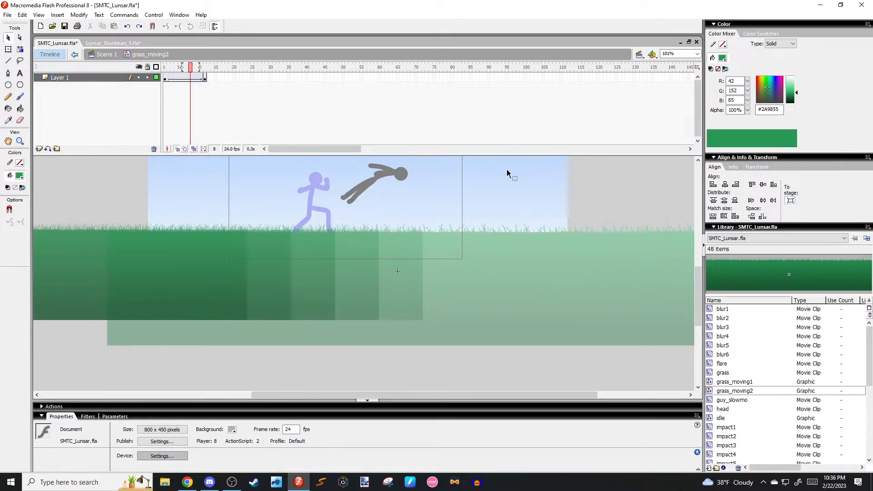
Add a layer above Layer 1 and paste a copy of the grass into its first frame, with Layer 1 locked.
left_click(59, 78)
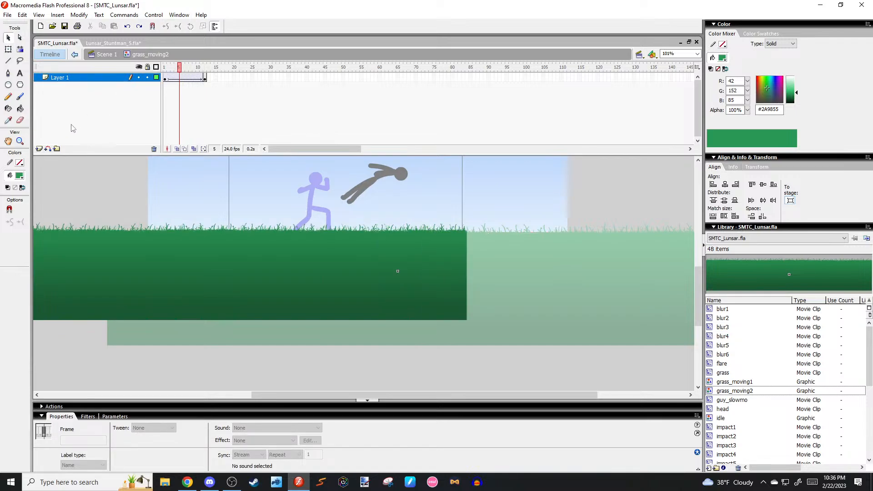
left_click(39, 149)
scroll(223, 244, "right", 3)
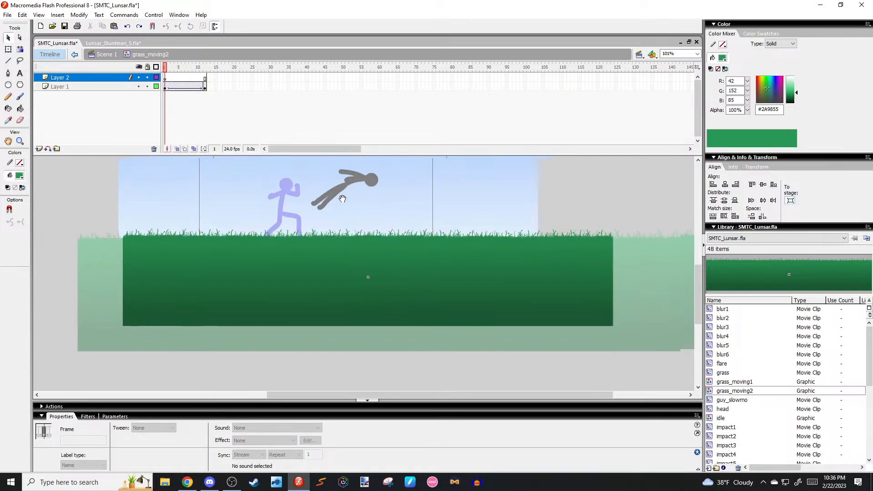
left_click(223, 244)
key("ctrl+c")
left_click(165, 77)
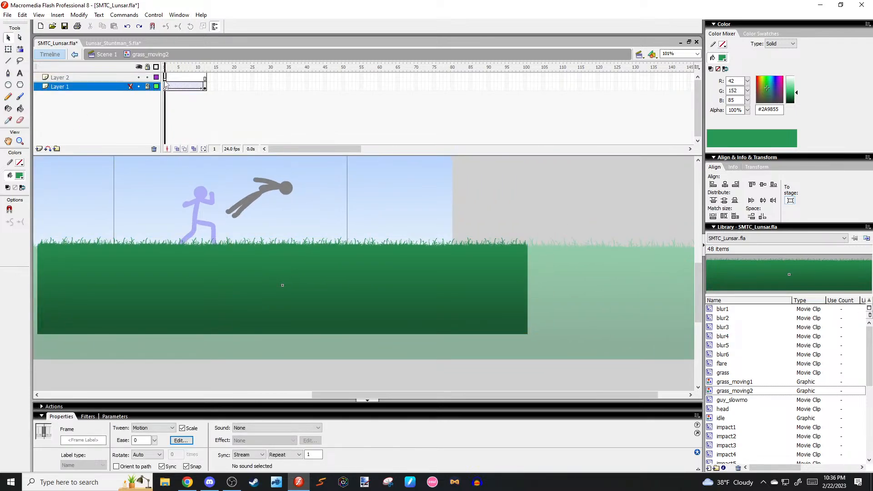
key("ctrl+v")
Place the grass copy flush against the right end of the original grass, at X about 534.
left_click_drag(241, 237, 658, 243)
left_click_drag(615, 268, 571, 302)
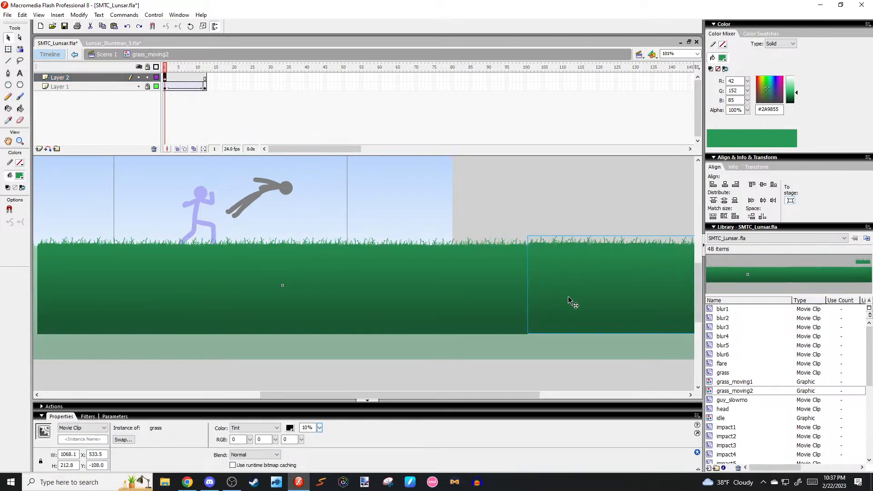
scroll(553, 307, "up", 3)
scroll(492, 346, "down", 2)
left_click_drag(488, 326, 473, 346)
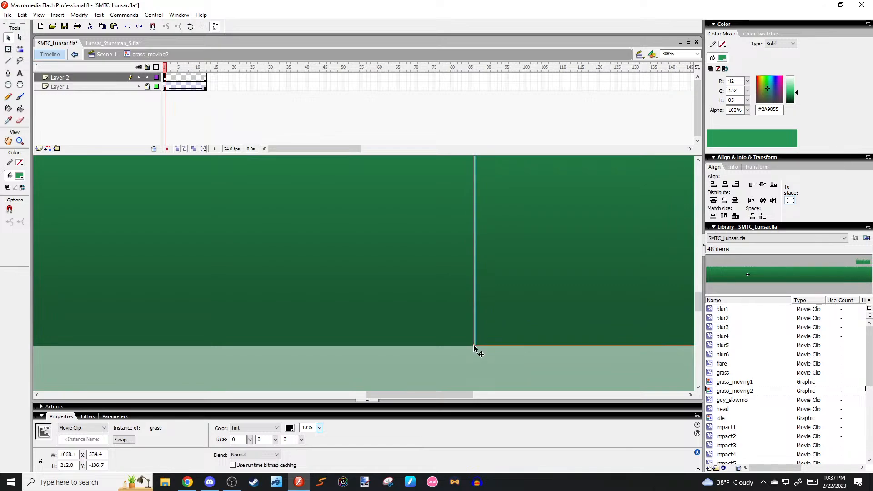
left_click(505, 352)
key("ctrl+3")
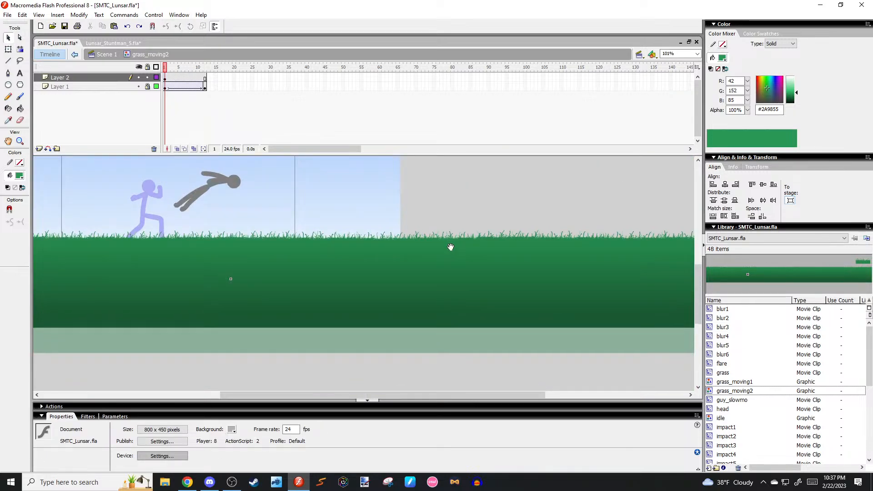
Nudge the Layer 2 grass left to X about 519 so it slightly overlaps the original grass at the seam.
left_click(522, 245)
key("ctrl+equal")
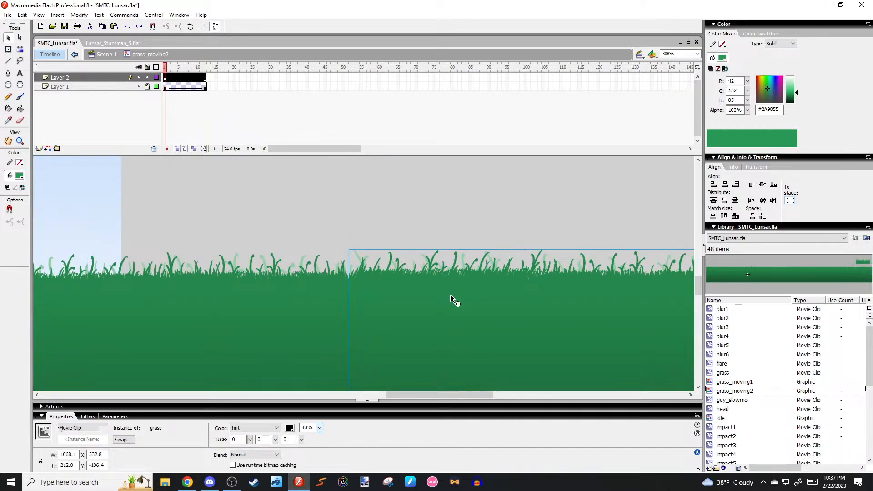
key("Left")
key("Left")
key("Left")
key("Left")
key("Left")
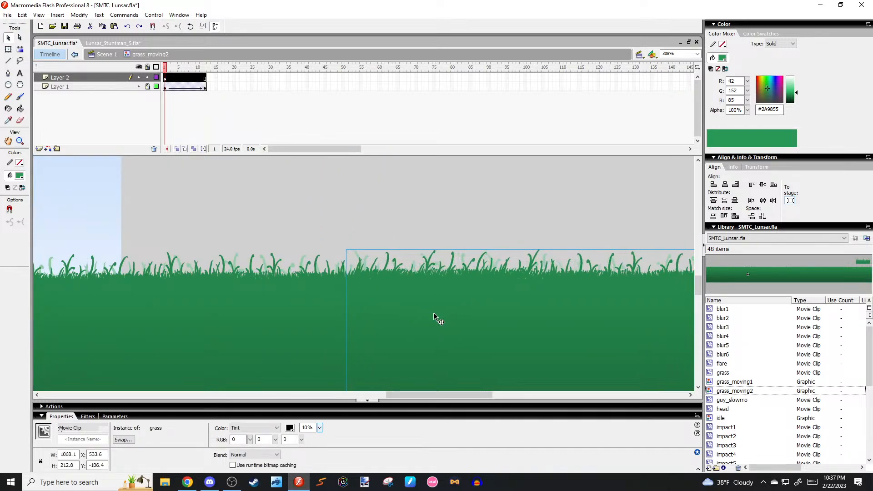
key("Left")
key("Left")
key("Left")
key("Left")
key("Left")
key("Left")
key("Left")
key("Left")
key("Left")
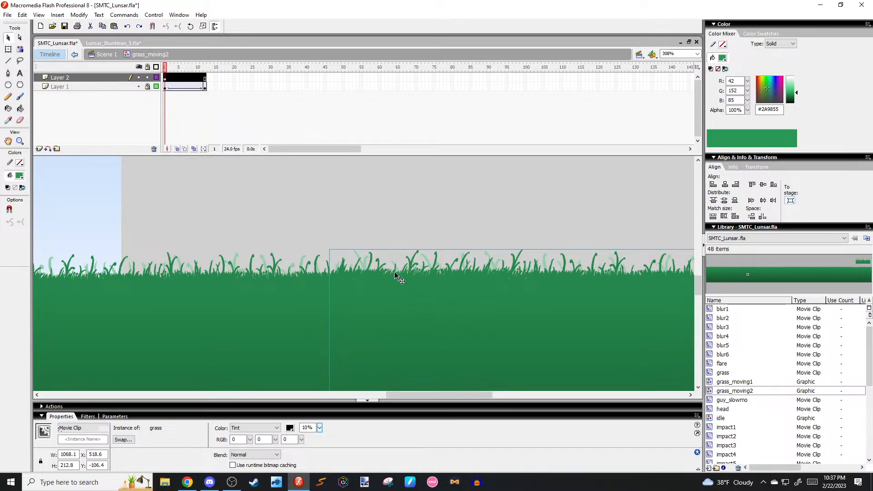
left_click(368, 214)
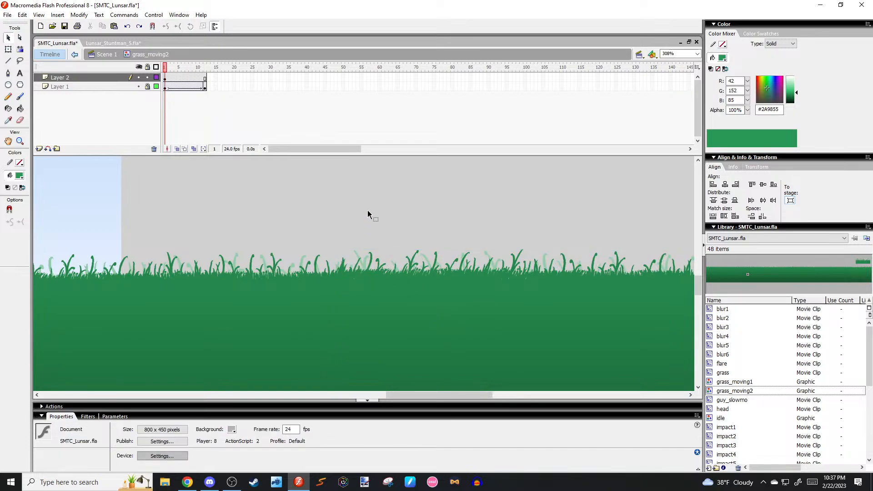
key("ctrl+2")
left_click_drag(368, 213, 427, 221)
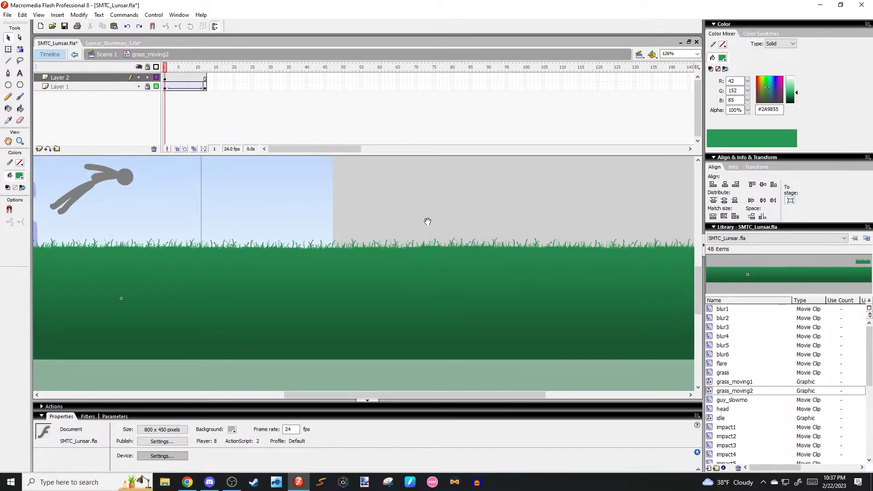
Insert a keyframe at frame 12 of Layer 2 and shift its grass left to X about -532.
left_click(205, 78)
left_click_drag(364, 241, 662, 275)
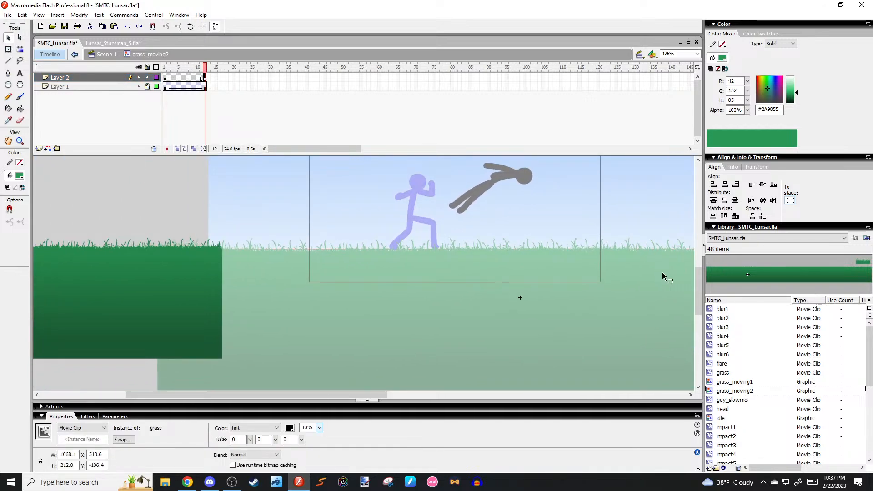
key("shift+Left")
key("shift+Left")
key("shift+Left")
key("shift+Left")
key("shift+Left")
key("shift+Left")
key("shift+Left")
key("shift+Left")
key("shift+Left")
key("shift+Left")
key("shift+Left")
key("shift+Left")
key("shift+Left")
key("shift+Left")
key("shift+Left")
key("shift+Left")
key("shift+Left")
key("shift+Left")
key("shift+Left")
key("shift+Left")
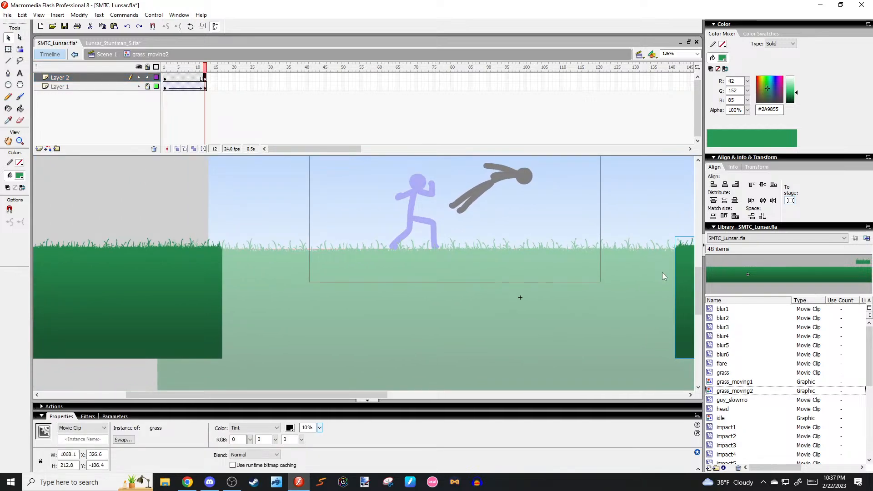
key("shift+Left")
key("shift+Left")
key("shift+Left")
key("shift+Left")
key("shift+Left")
key("shift+Left")
key("shift+Left")
key("shift+Left")
key("shift+Left")
key("shift+Left")
key("shift+Left")
key("shift+Left")
key("shift+Left")
key("shift+Left")
key("shift+Left")
key("shift+Left")
key("shift+Left")
key("shift+Left")
key("shift+Left")
key("shift+Left")
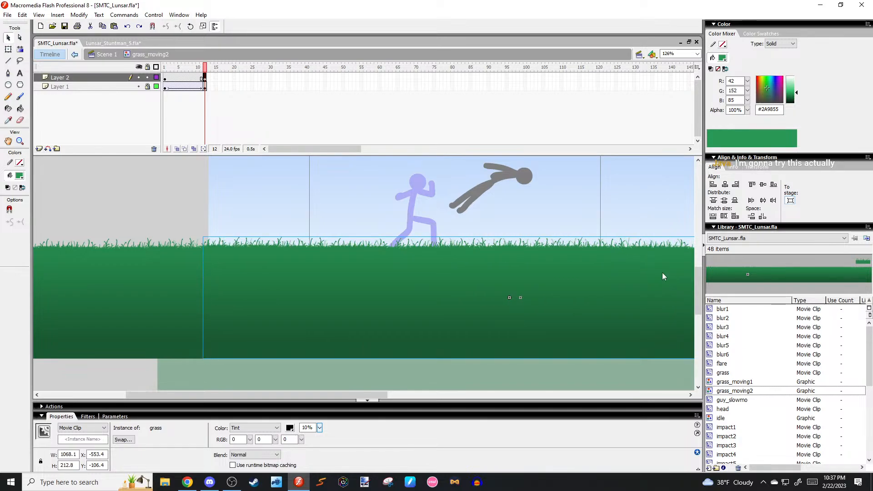
key("shift+Right")
key("shift+Right")
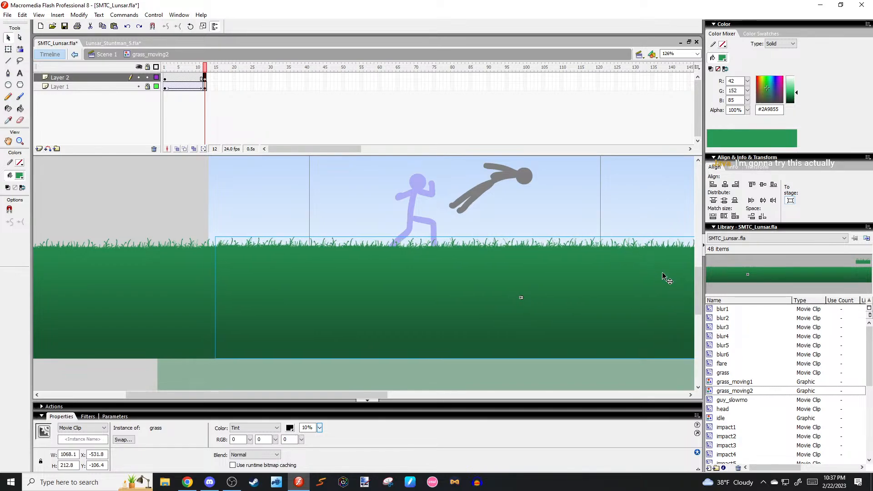
key("Left")
left_click(371, 174)
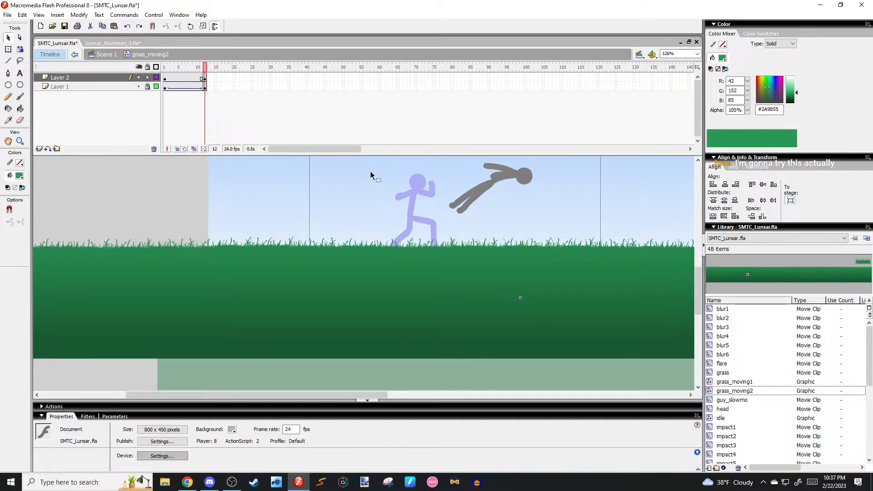
Create a motion tween on Layer 2 and lengthen the tweens on both layers to frame 14.
right_click(191, 77)
left_click(193, 80)
key("comma")
key("comma")
key("F5")
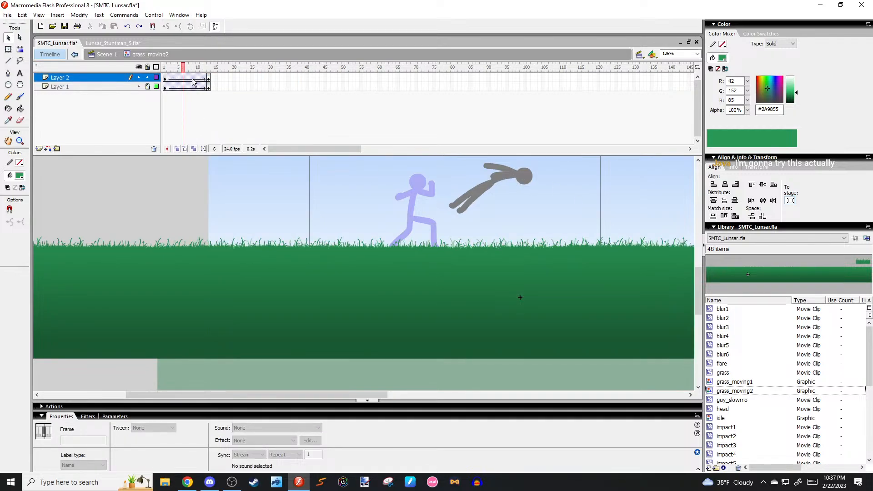
left_click(351, 184)
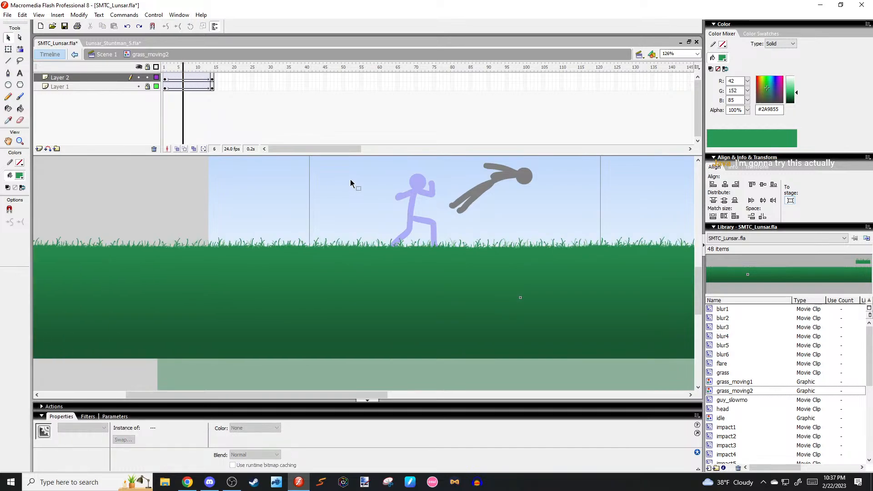
Play Scene 1 to check the scrolling grass, and lengthen both tweens in grass_moving2 to frame 20.
double_click(350, 183)
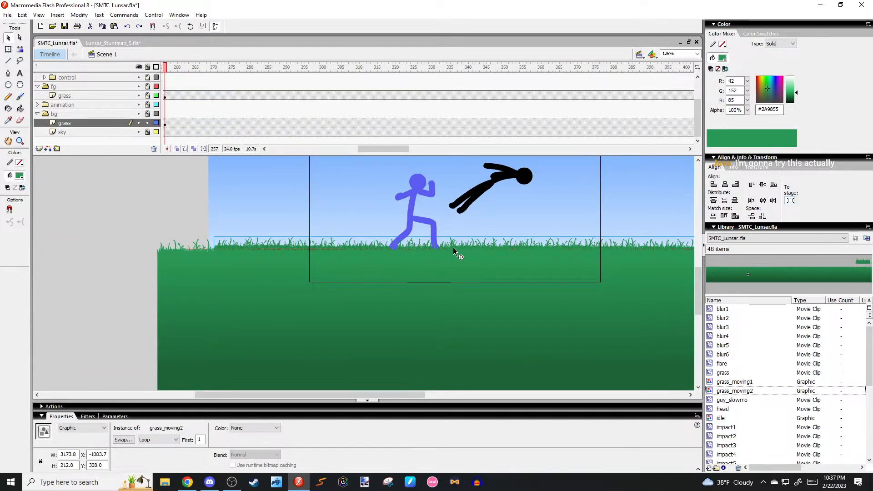
key("Return")
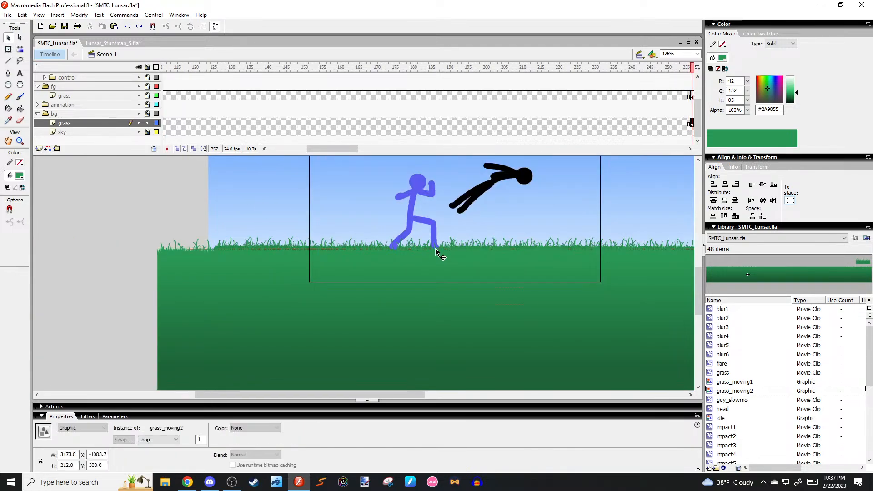
double_click(430, 234)
key("Return")
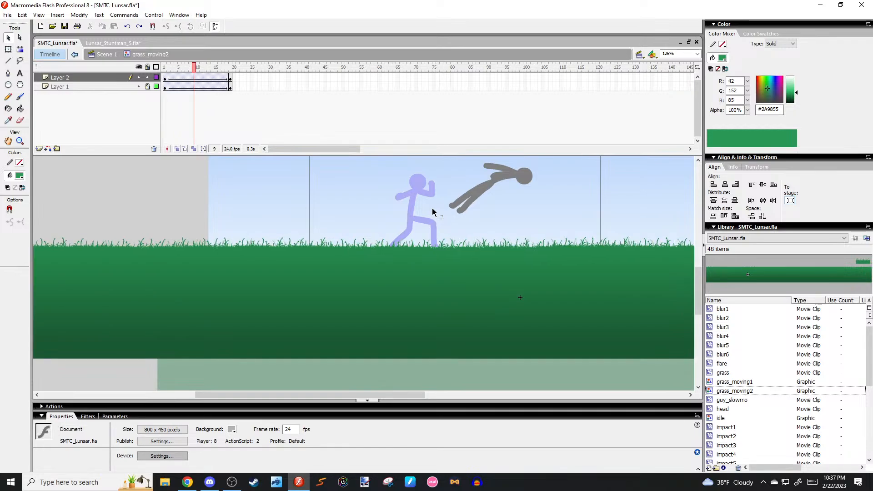
Return to Scene 1 and play the launch from around frame 257 to check the grass scrolling speed.
double_click(433, 209)
key("comma")
key("comma")
key("comma")
key("Return")
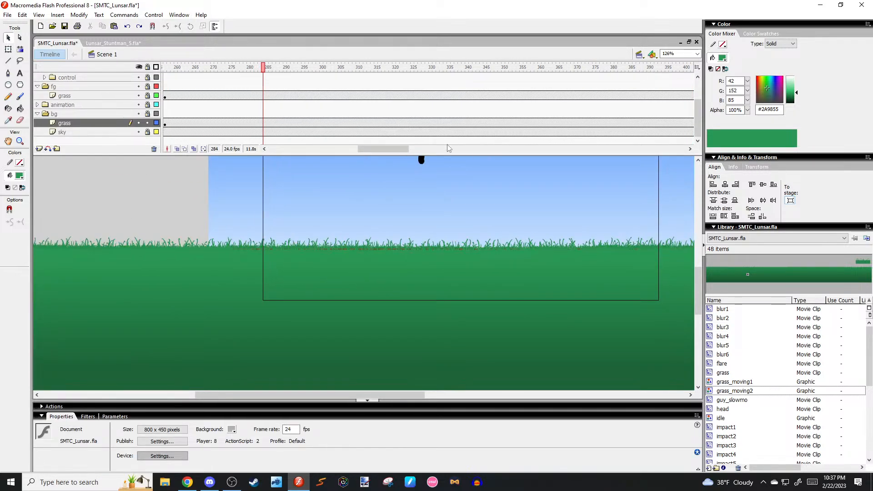
Move the background grass symbol upward behind the foreground grass and play the scene from frame 310.
left_click(357, 123)
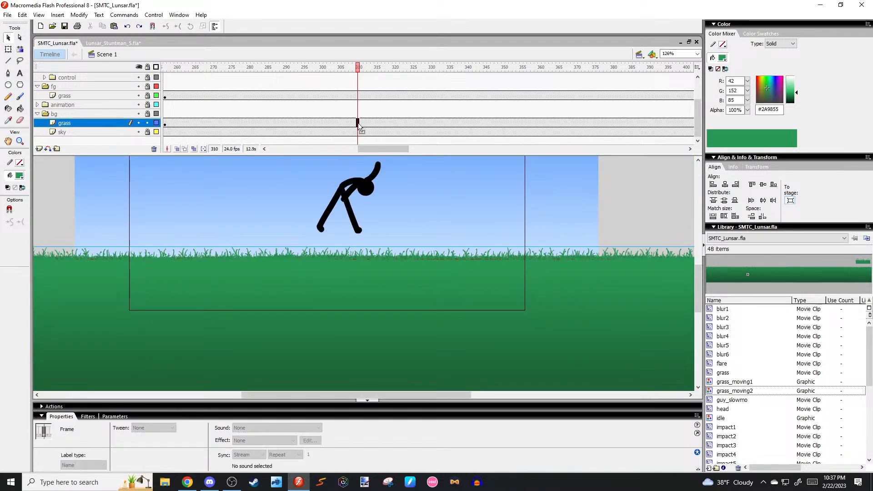
key("period")
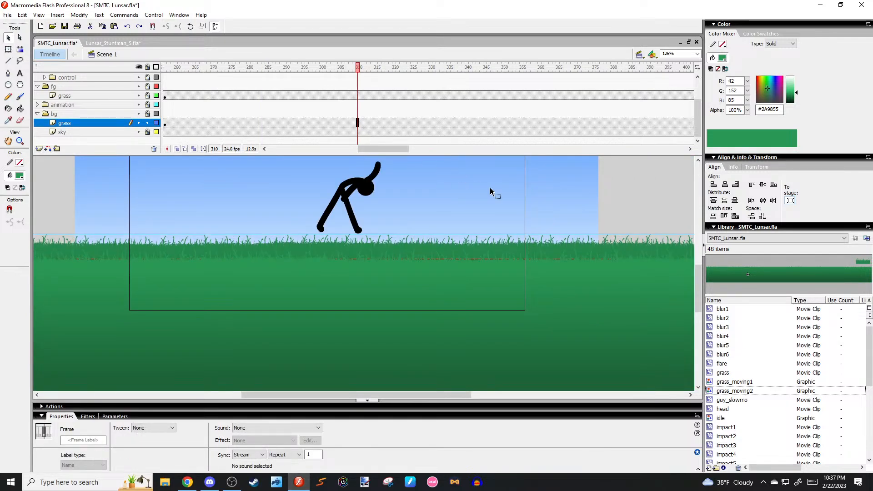
left_click(500, 196)
key("Return")
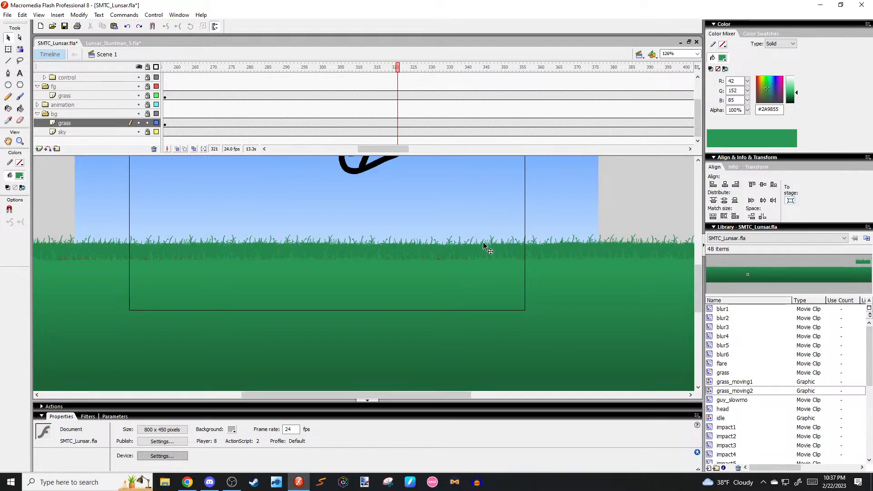
Lengthen both motion tweens in grass_moving2 to frame 38 and play Scene 1 to check the slower scroll.
double_click(462, 256)
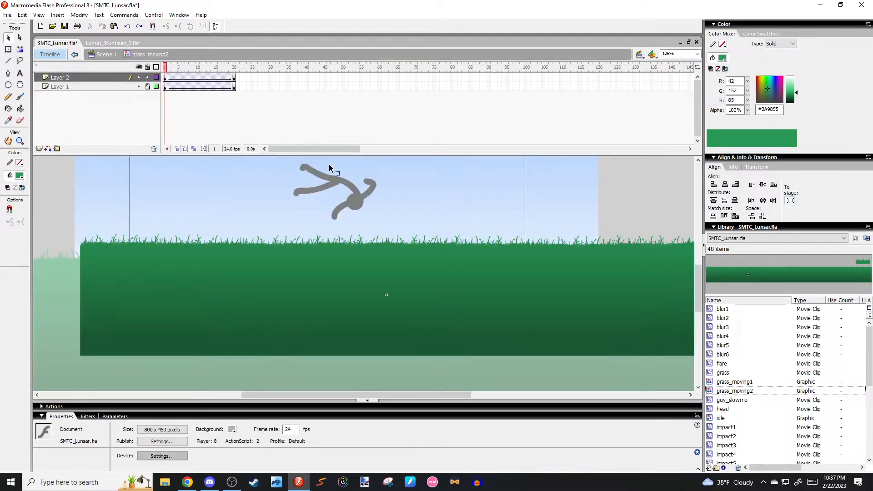
left_click_drag(198, 77, 216, 87)
key("F5")
key("F5")
key("F5")
double_click(392, 193)
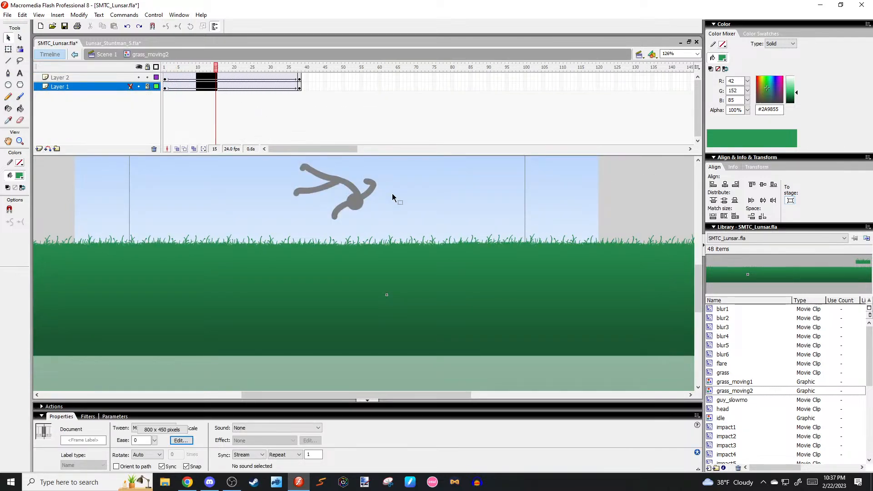
key("Return")
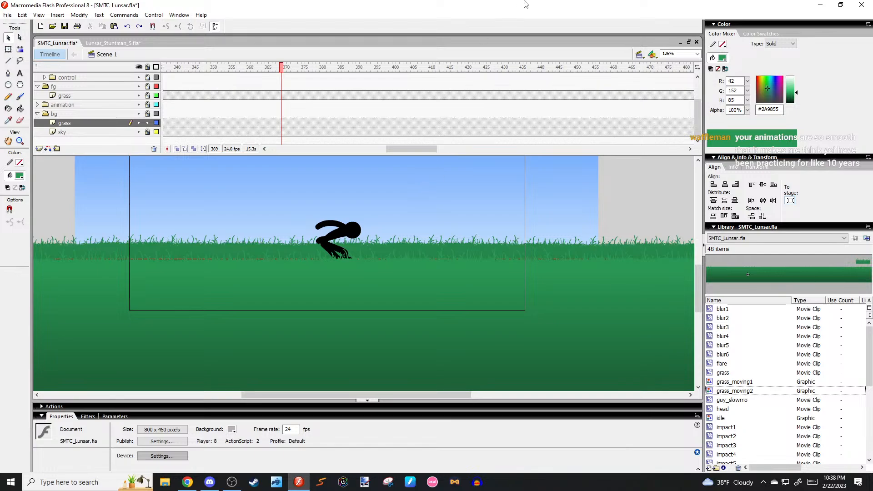
key("alt+Tab")
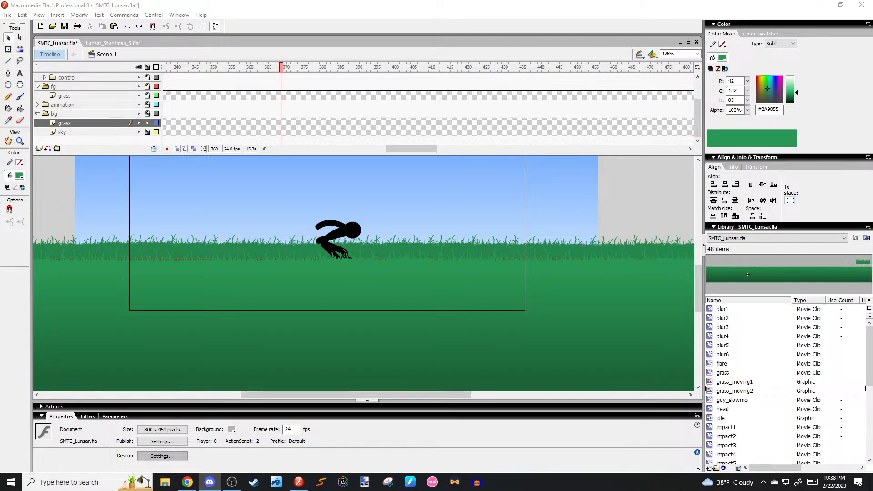
key("alt+Tab")
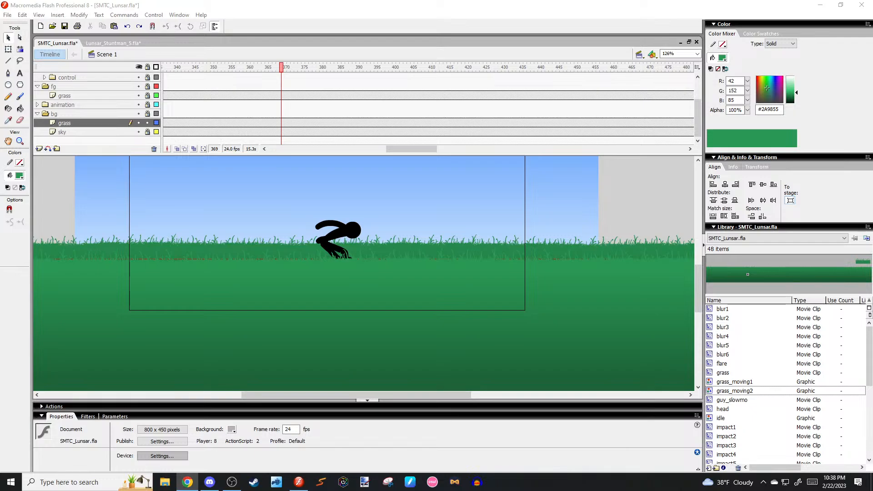
key("alt+Tab")
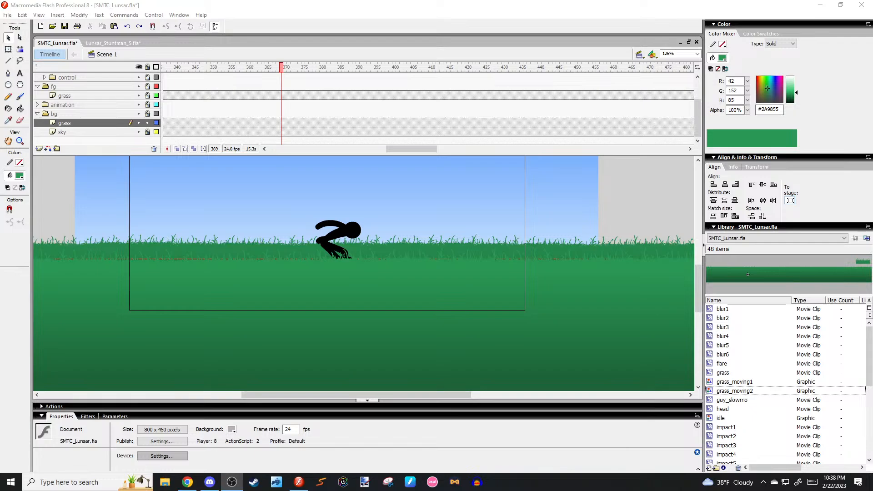
Undo the upward move of the background grass symbol and play the launch from frame 257.
left_click(599, 189)
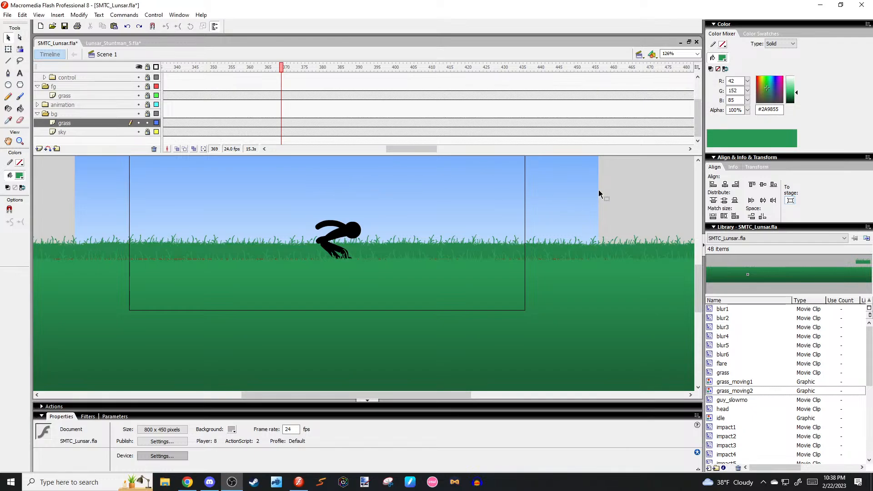
key("ctrl+z")
key("ctrl+z")
key("ctrl+z")
key("ctrl+z")
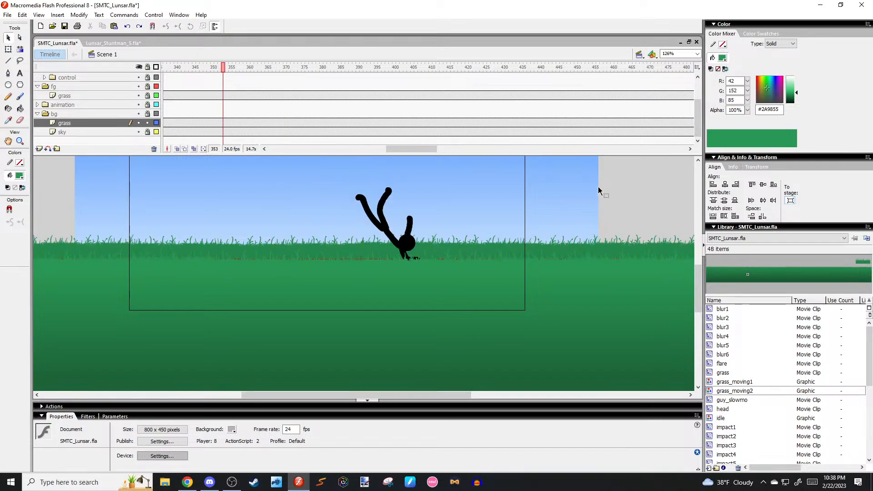
key("ctrl+z")
key("ctrl+z")
key("ctrl+z")
key("ctrl+z")
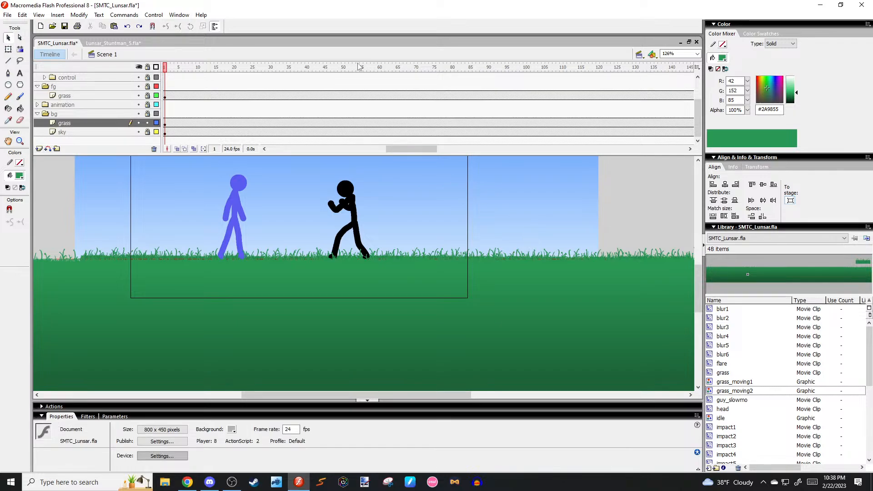
left_click_drag(359, 66, 523, 108)
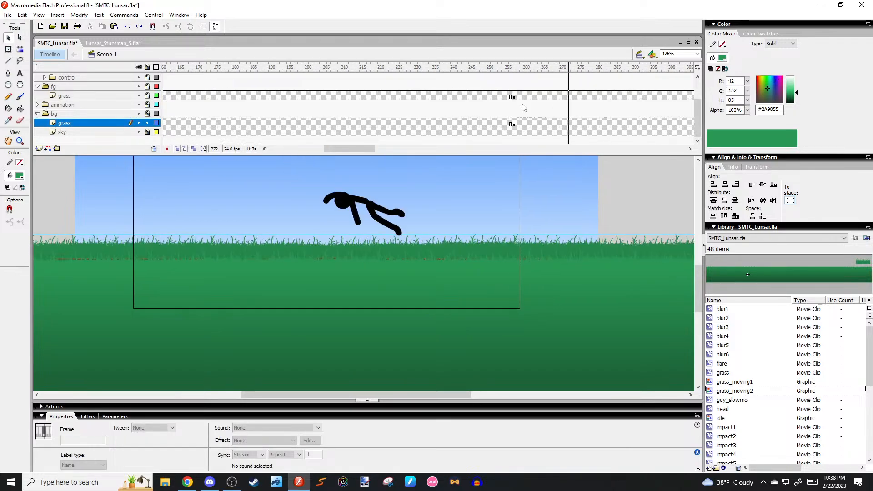
left_click(512, 123)
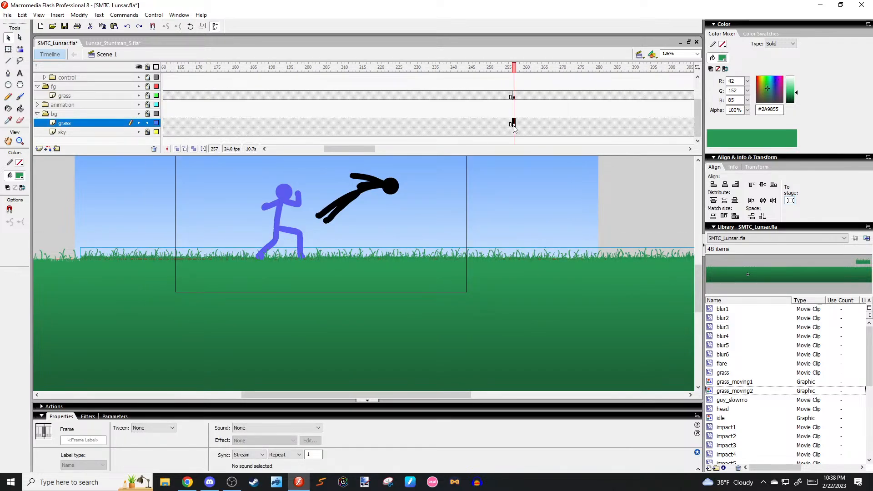
key("Return")
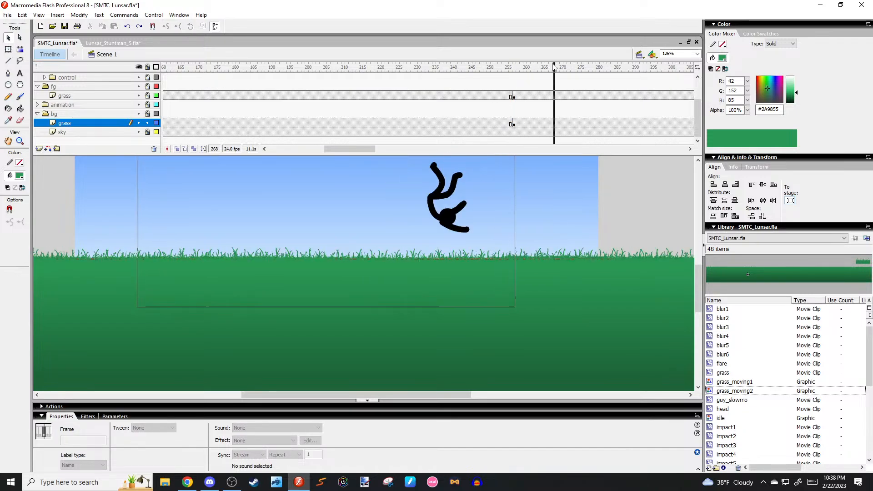
Replay the launch from frame 257 and again from around frame 250 to check the lowered background grass.
left_click(512, 124)
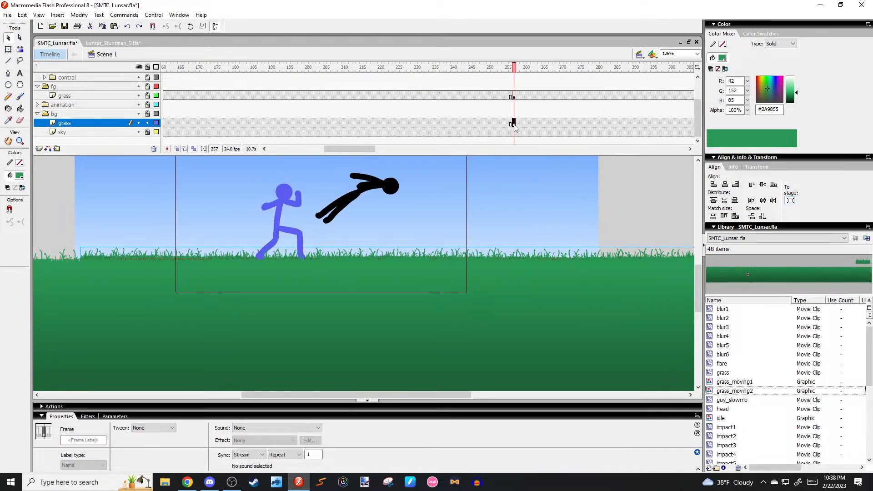
left_click(543, 181)
key("Return")
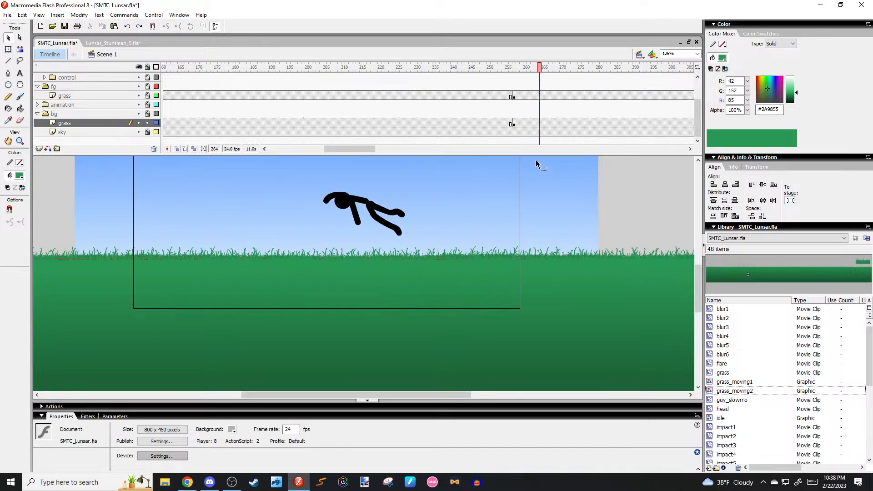
left_click(268, 123)
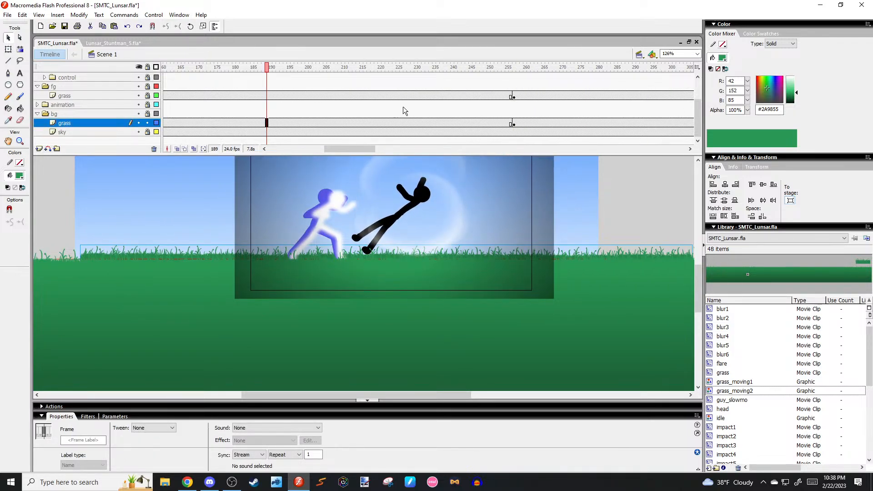
left_click(489, 68)
key("Return")
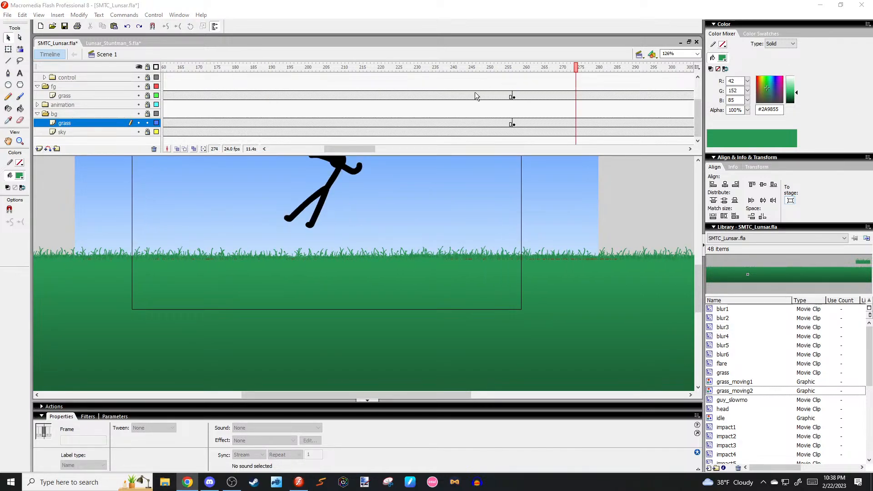
Step through the fighter's landing and insert keyframes at frame 360 on the background and foreground grass layers.
left_click_drag(360, 148, 389, 127)
left_click(399, 68)
left_click_drag(404, 72, 539, 87)
key("period")
key("period")
key("period")
key("period")
key("period")
key("period")
key("period")
key("period")
key("period")
key("period")
key("period")
key("period")
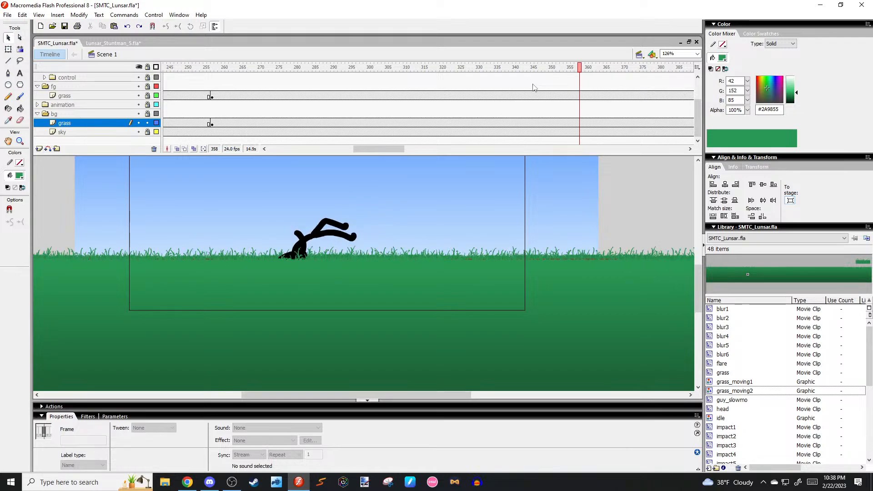
key("period")
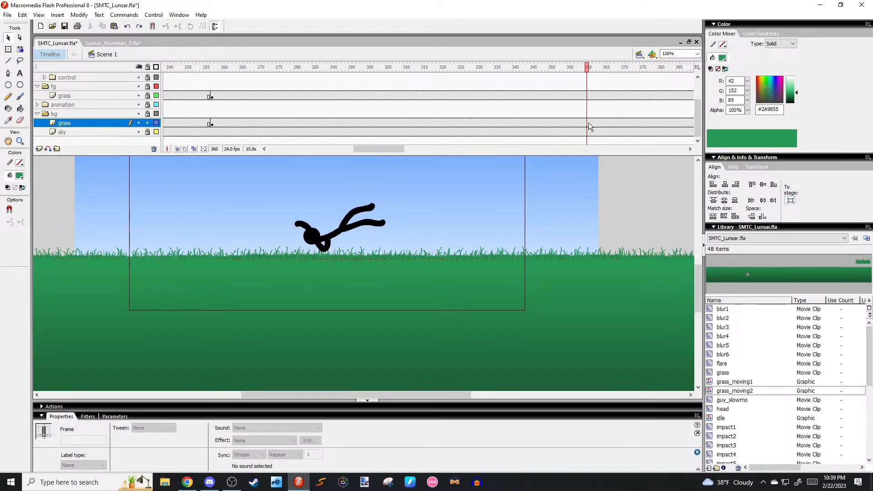
key("F6")
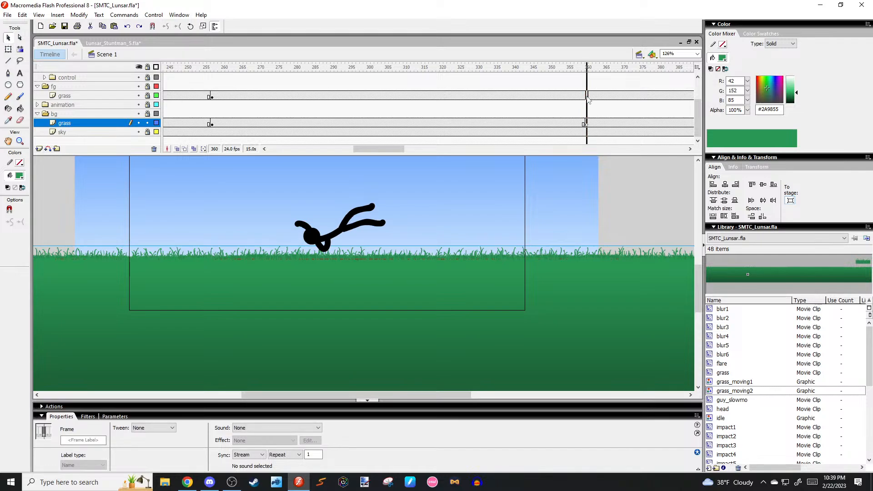
left_click(586, 97)
Set the background grass_moving2 instance at frame 360 to Single Frame playback.
left_click(562, 206)
left_click(515, 282)
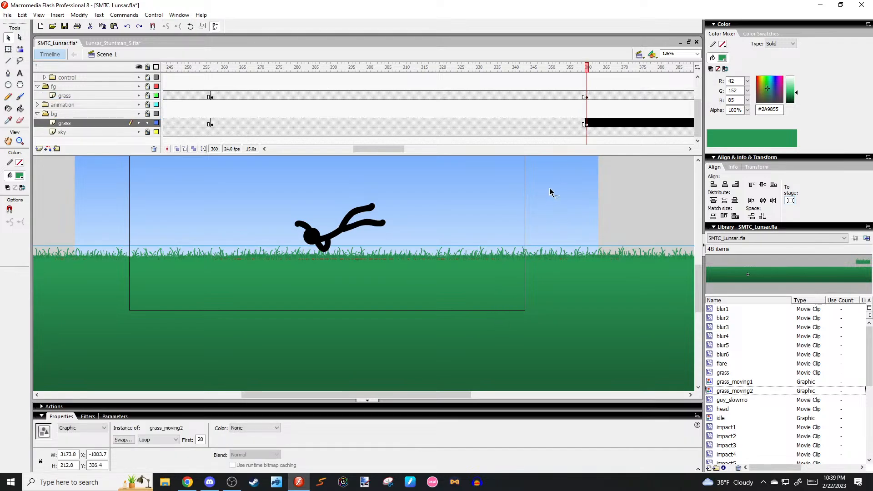
scroll(549, 192, "down", 2)
left_click(430, 298)
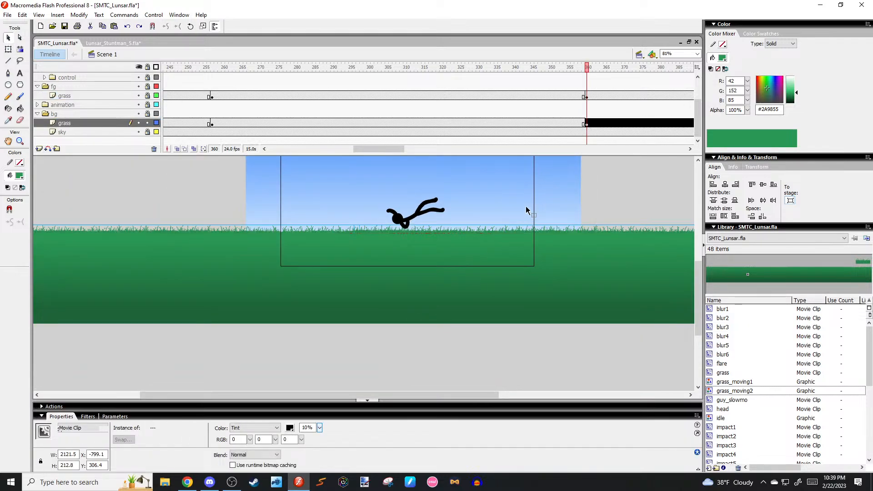
scroll(527, 198, "down", 3)
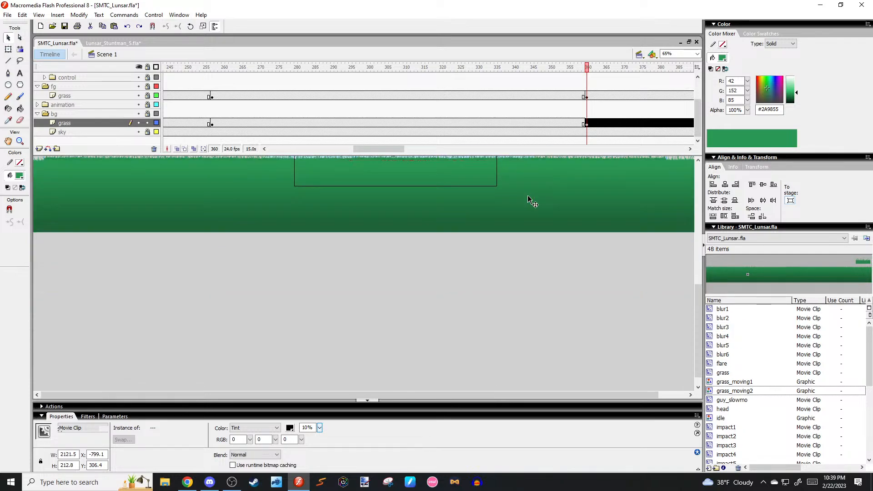
scroll(505, 247, "down", 1)
left_click(488, 318)
left_click(495, 211)
left_click_drag(495, 210, 450, 229)
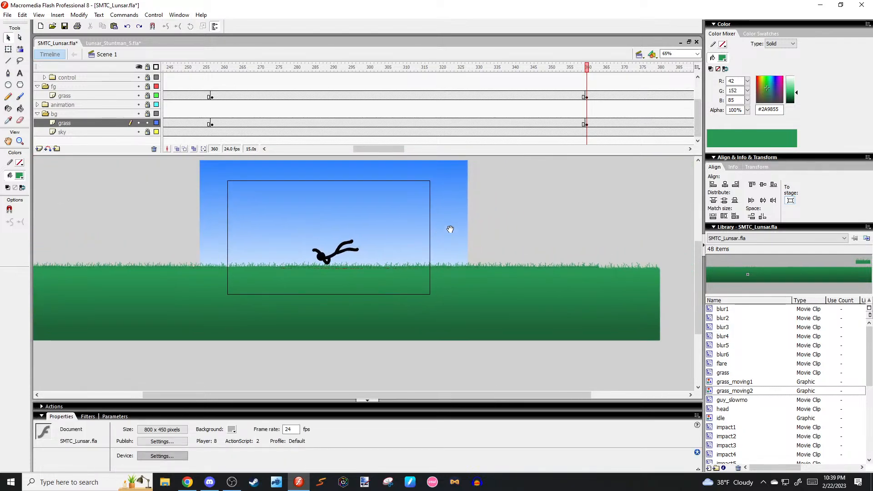
left_click(458, 224)
left_click(459, 222)
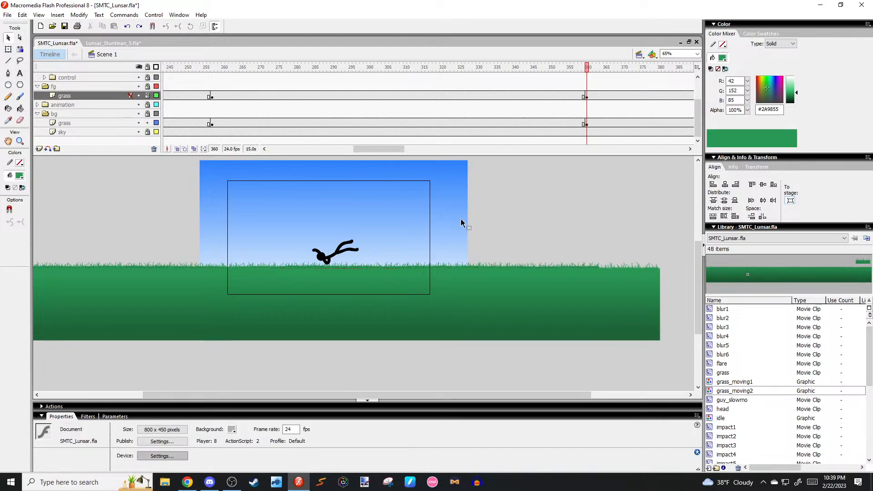
left_click(586, 96)
key("F6")
left_click(504, 238)
left_click(409, 291)
left_click_drag(333, 328, 391, 283)
left_click(160, 440)
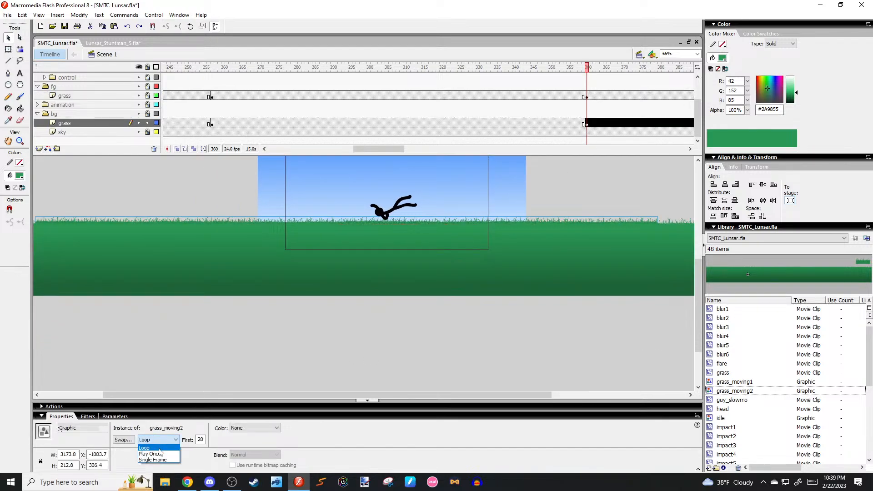
left_click(199, 438)
left_click(536, 375)
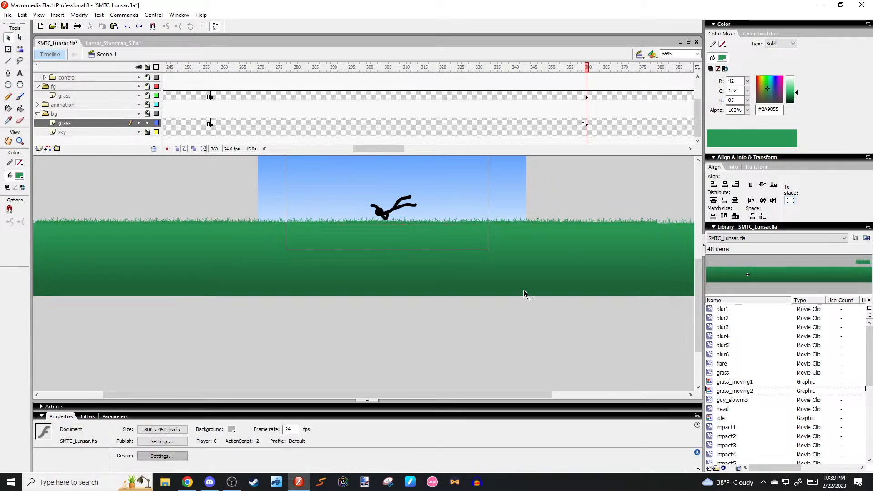
left_click(435, 272)
left_click(174, 440)
left_click(150, 449)
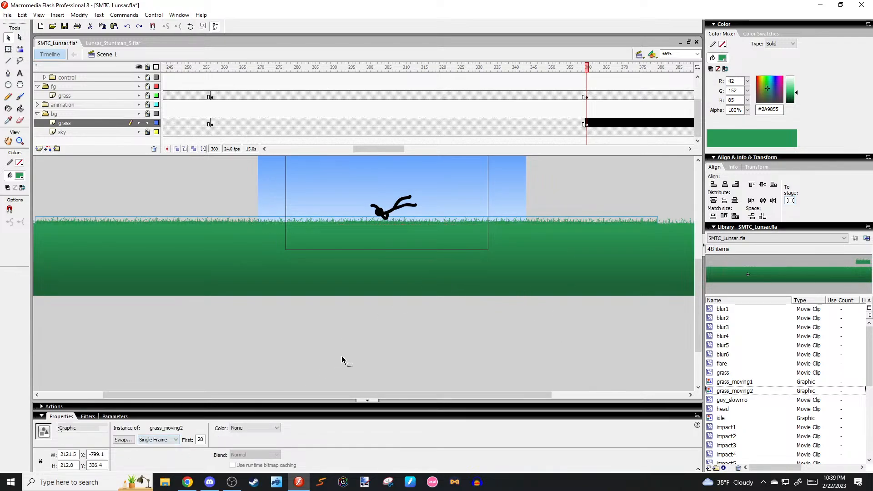
left_click(343, 356)
Unlock the foreground grass layer and set its grass_moving1 instance at frame 360 to Single Frame playback.
left_click(586, 96)
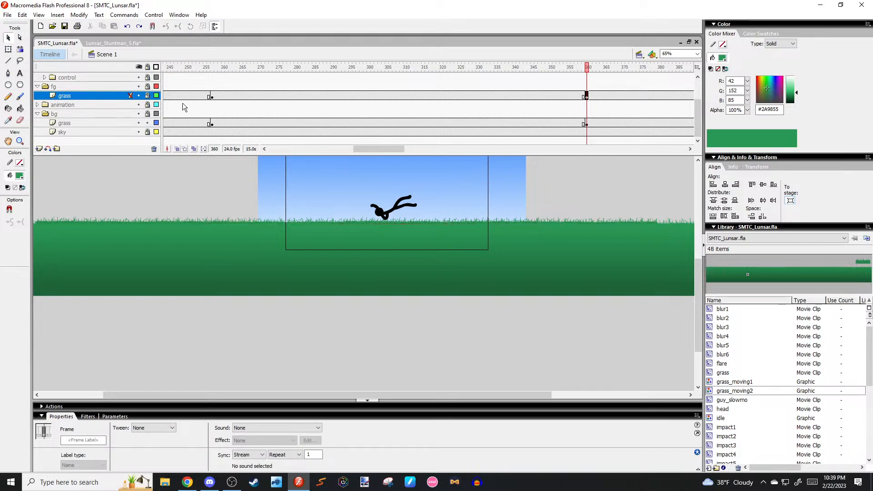
left_click(147, 95)
left_click(593, 96)
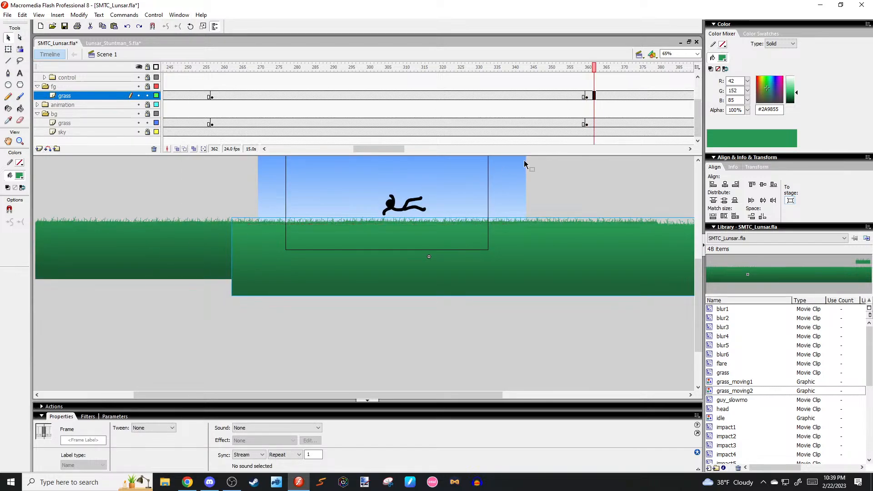
key("Return")
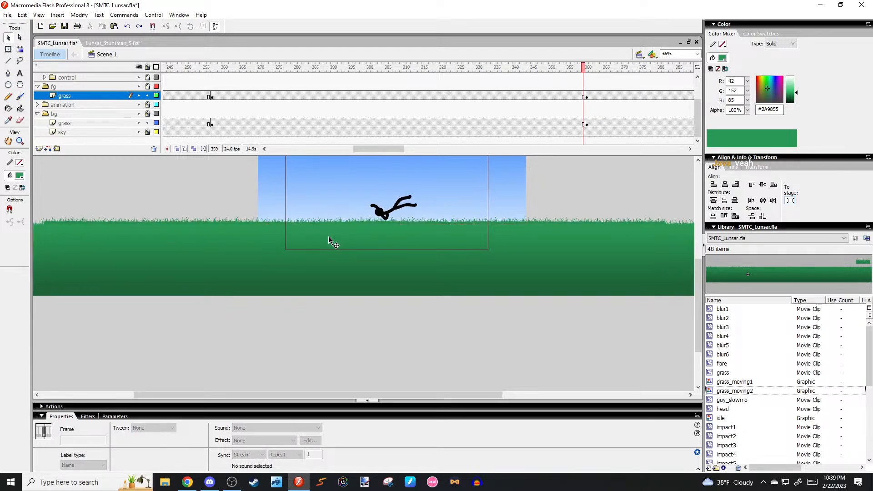
left_click(432, 226)
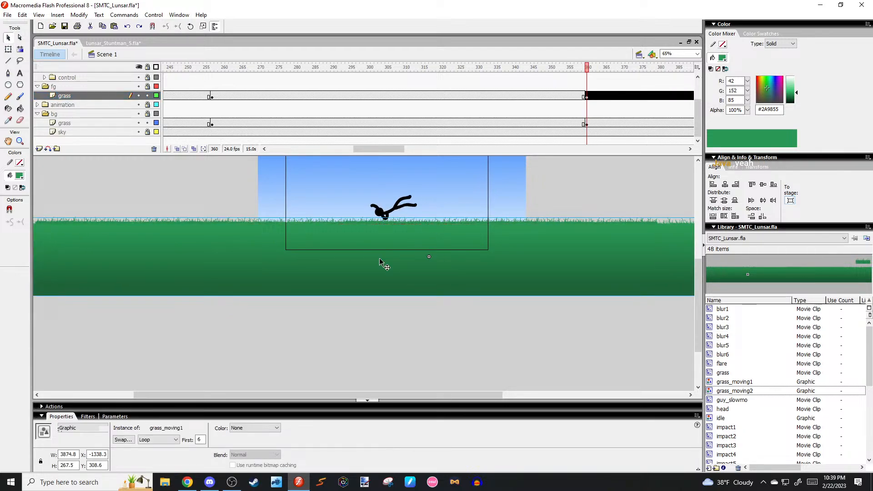
left_click(170, 440)
left_click(160, 462)
left_click(576, 199)
Play and step through the frames around 360 to check how the grass scrolling stops at the landing.
key("Return")
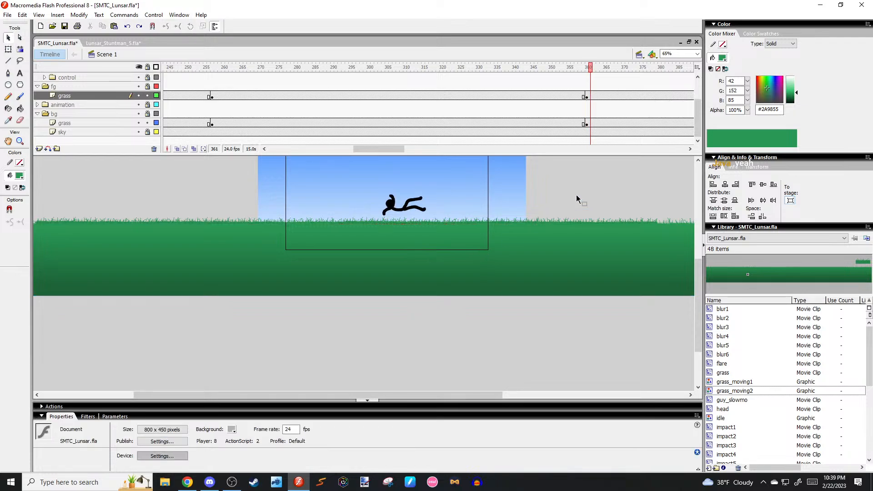
key("period")
key("period")
key("comma")
key("comma")
key("comma")
key("comma")
mouse_move(589, 69)
left_mouse_down()
mouse_move(558, 69)
mouse_move(582, 69)
left_mouse_up()
key("Return")
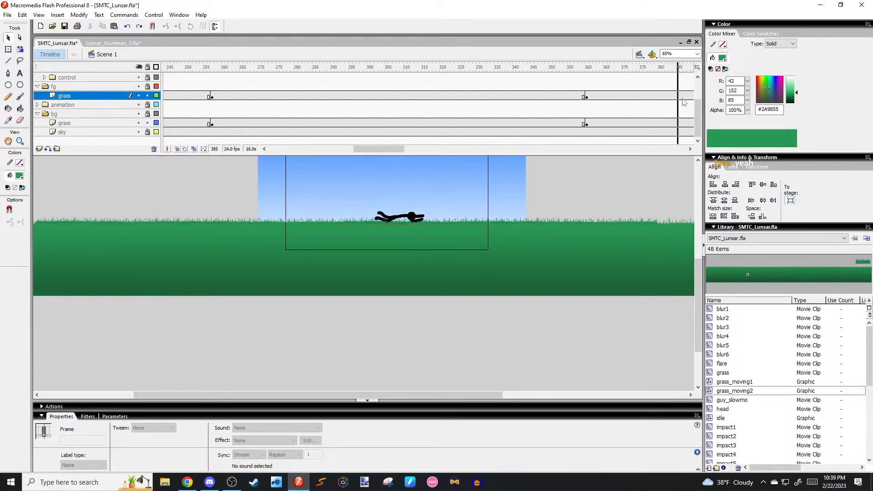
Insert keyframes at frame 399 on the foreground and background grass layers, where the fighter comes to rest.
left_click_drag(394, 148, 421, 144)
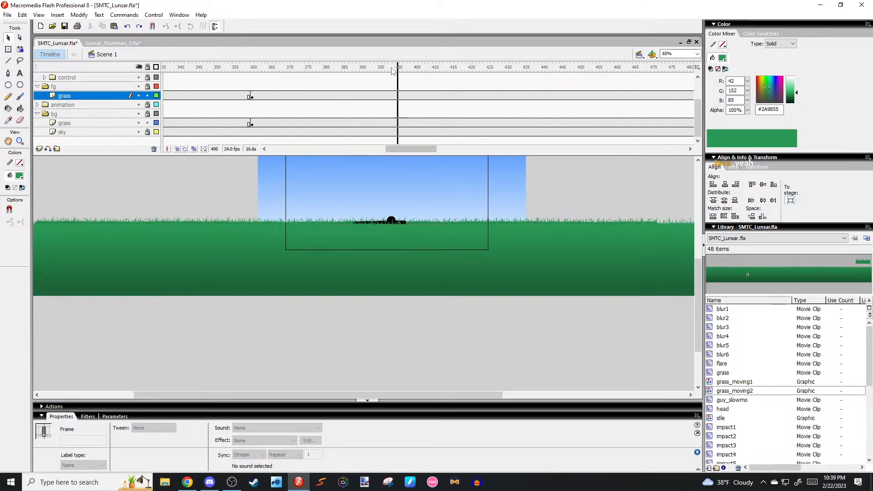
left_click_drag(393, 71, 406, 87)
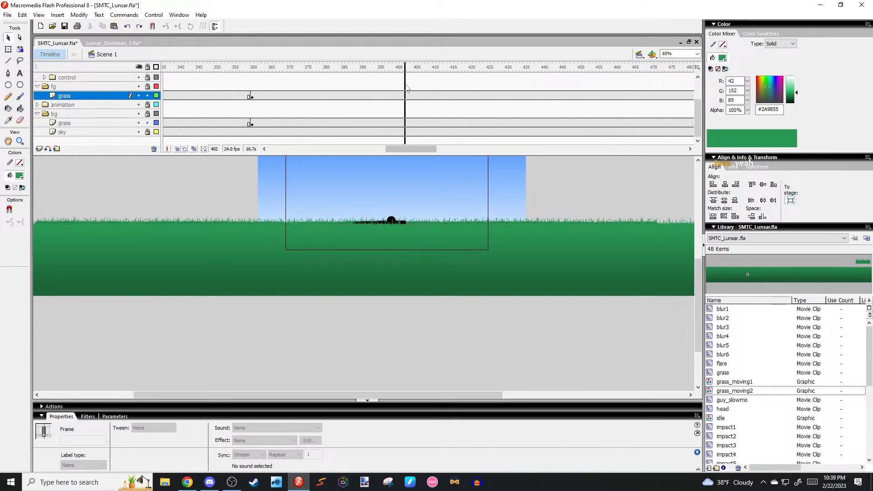
left_click(394, 96)
key("F6")
left_click(394, 124)
key("F6")
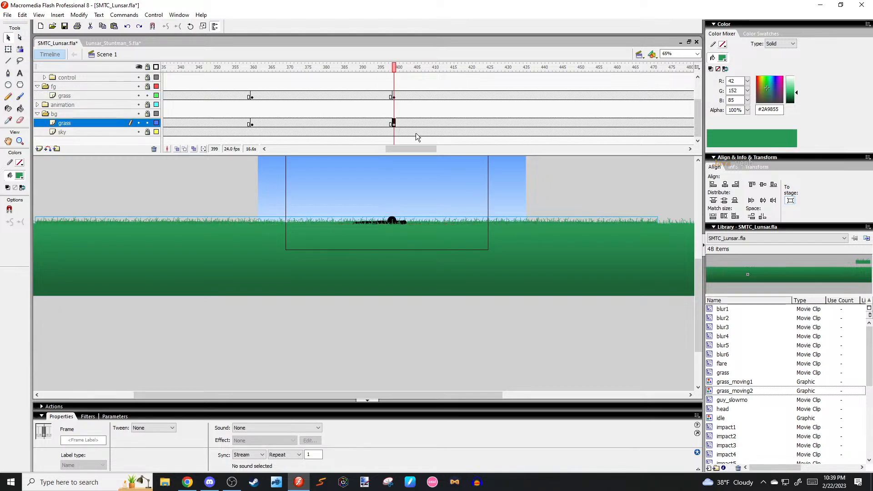
Shift the foreground grass symbol at frame 399 horizontally left to an X position of about -1524.
left_click(516, 197)
left_click(518, 288)
scroll(397, 323, "right", 5)
scroll(397, 323, "up", 2)
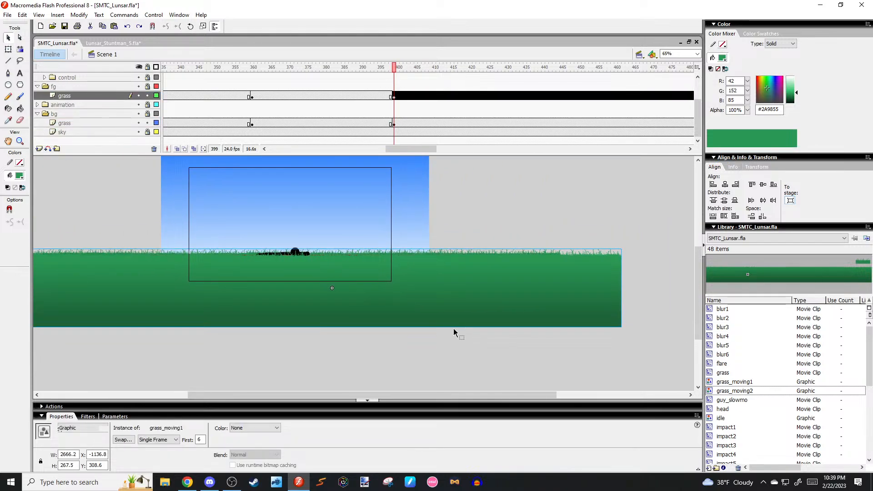
key("shift+Left")
key("shift+Left")
key("shift+Left")
key("shift+Left")
key("shift+Left")
key("shift+Left")
key("shift+Left")
key("shift+Left")
key("shift+Left")
key("shift+Left")
key("shift+Left")
key("shift+Left")
key("shift+Left")
key("shift+Left")
key("shift+Left")
key("shift+Left")
key("shift+Left")
key("shift+Left")
key("shift+Left")
key("shift+Left")
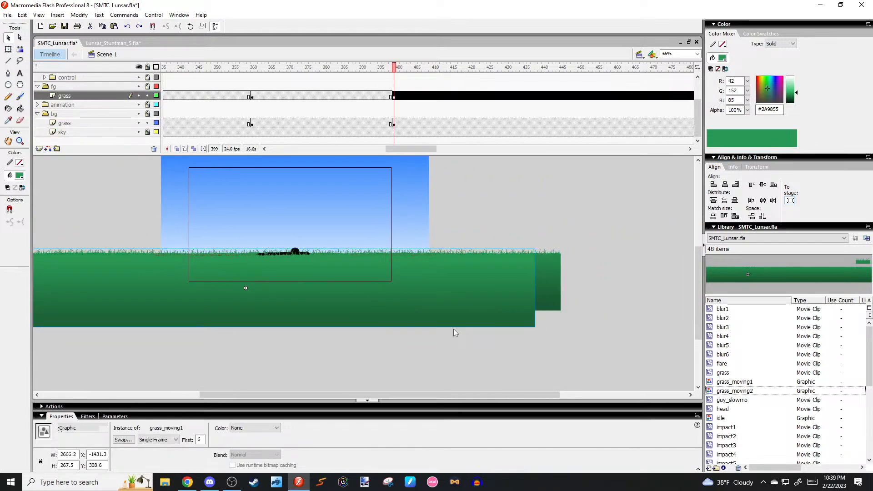
key("shift+Left")
key("shift+Left")
key("shift+Left")
key("shift+Left")
key("shift+Left")
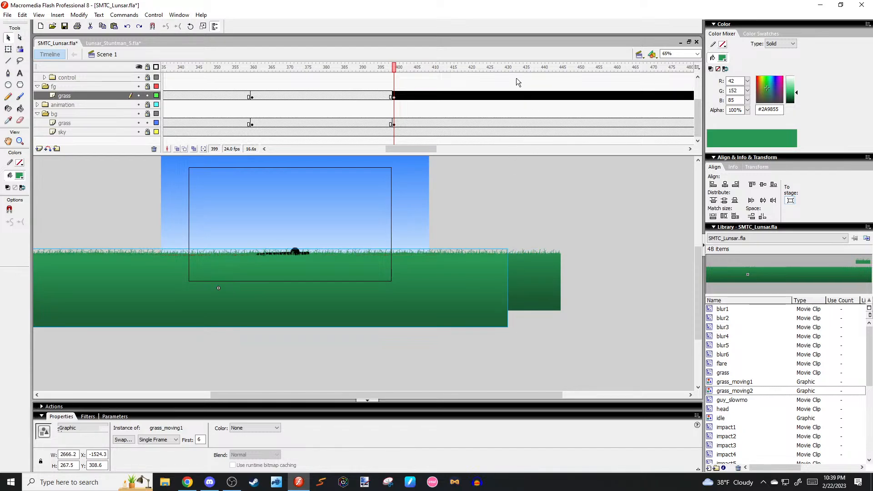
Create a motion tween on the foreground grass between frames 360 and 399 with a custom curve that eases out toward the end.
right_click(355, 95)
left_click(371, 100)
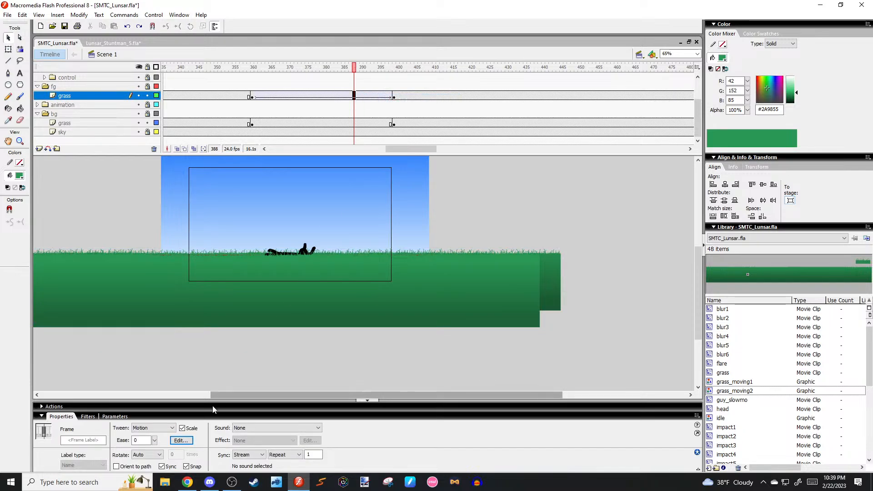
left_click(181, 441)
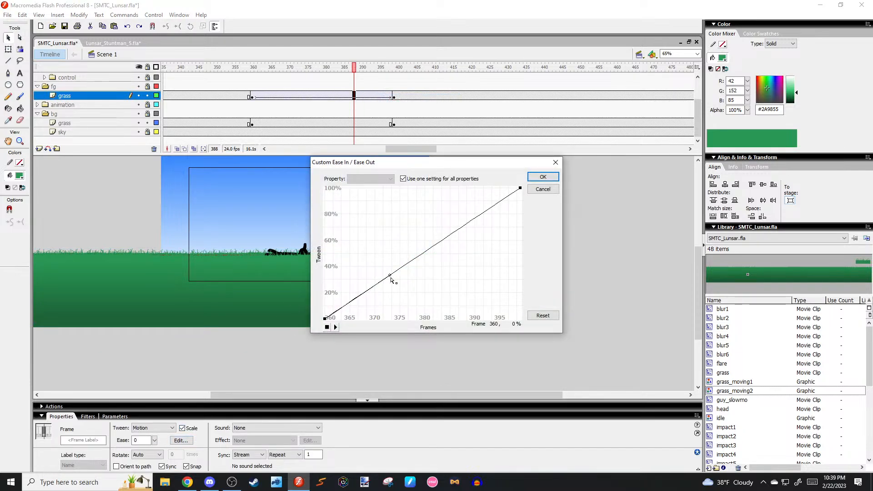
left_click_drag(390, 275, 355, 206)
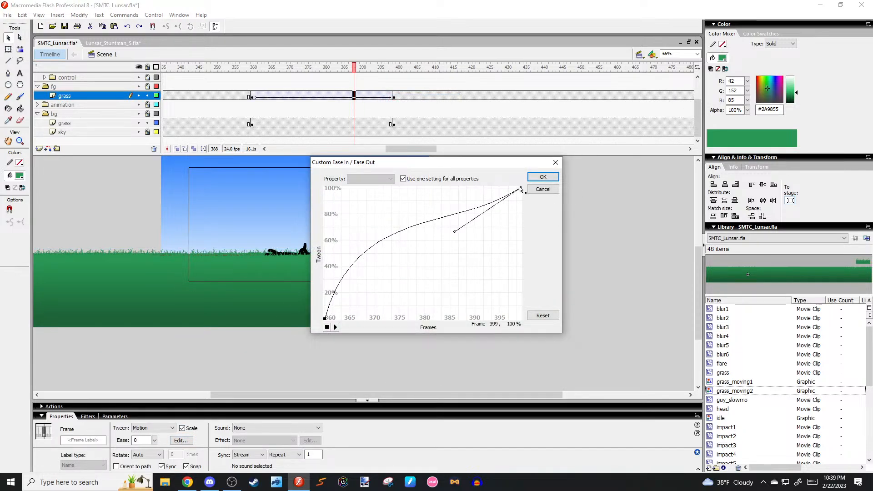
left_click(542, 176)
left_click(539, 172)
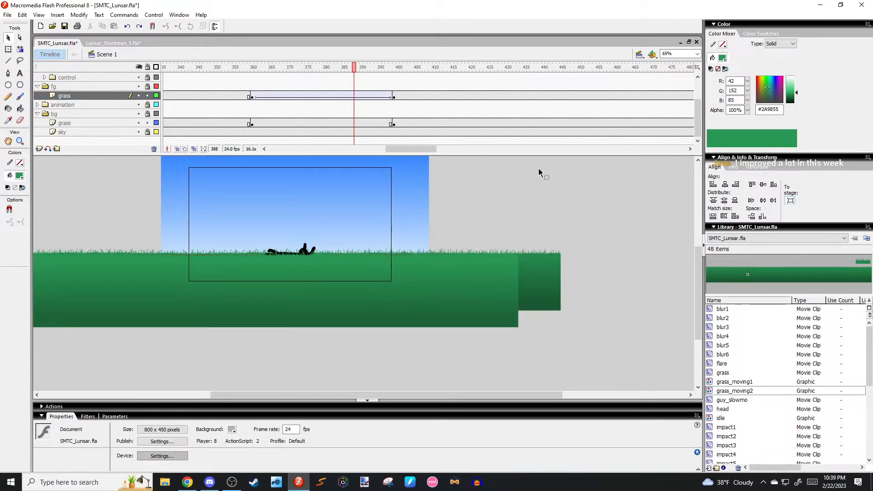
Step back through the tweened frames and play from before frame 360 to check the foreground grass slowdown.
key("comma")
key("comma")
key("comma")
key("comma")
key("comma")
key("comma")
key("comma")
key("comma")
key("comma")
key("comma")
key("comma")
key("comma")
key("comma")
key("comma")
key("comma")
key("comma")
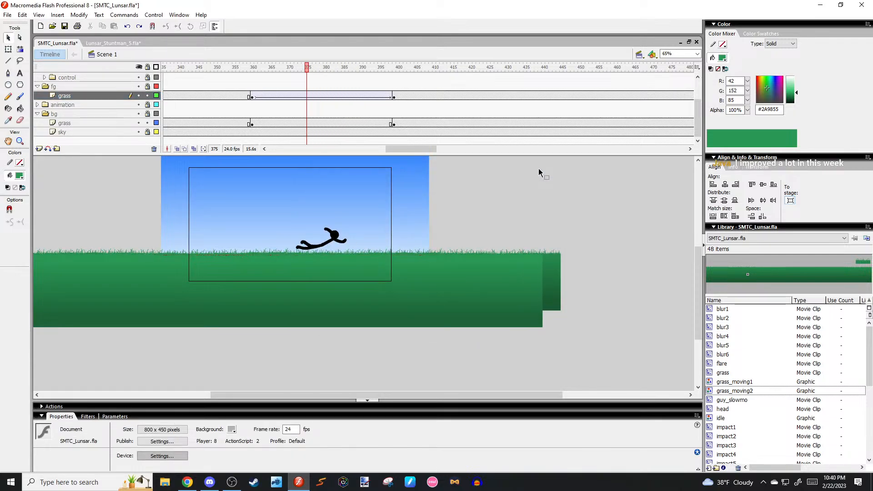
key("comma")
key("comma")
key("comma")
left_click_drag(284, 69, 250, 77)
key("Return")
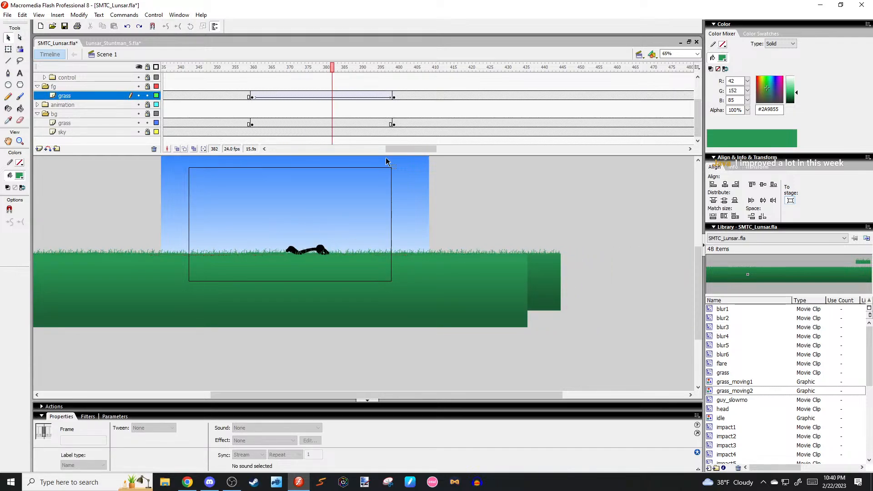
Review the foreground grass tween's custom ease curve and replay the landing from about frame 355.
left_click(324, 96)
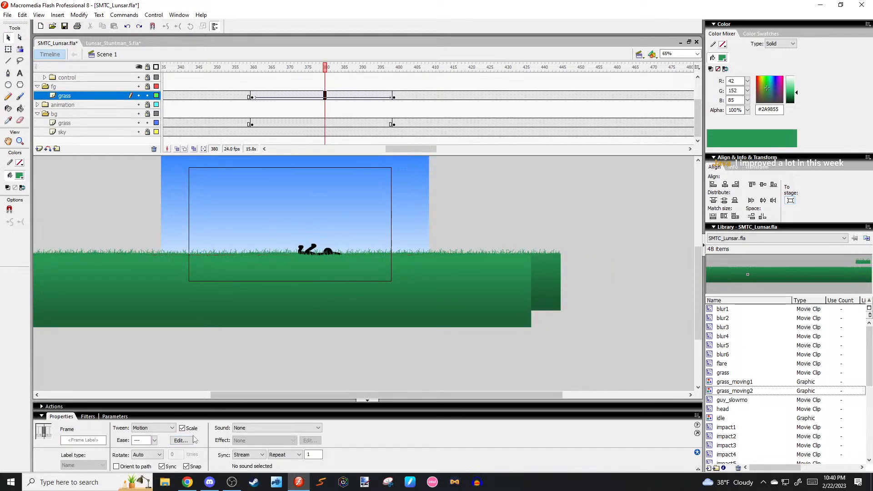
left_click(190, 439)
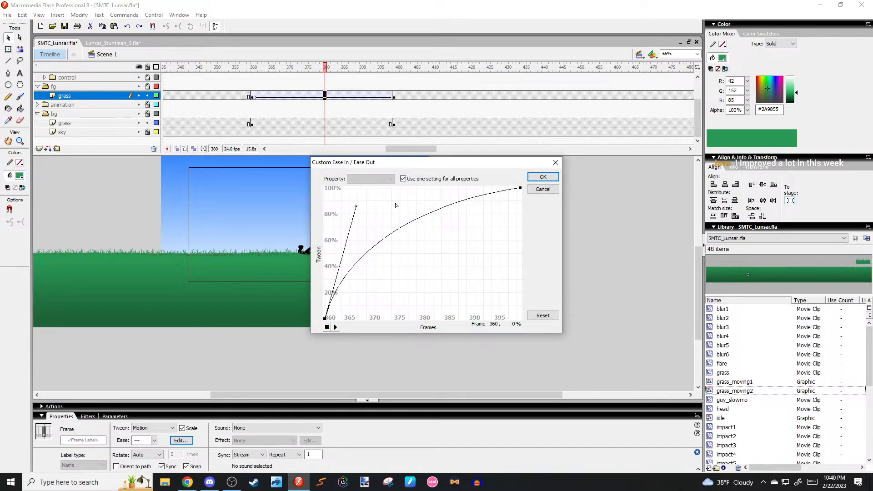
left_click(533, 182)
left_click(537, 181)
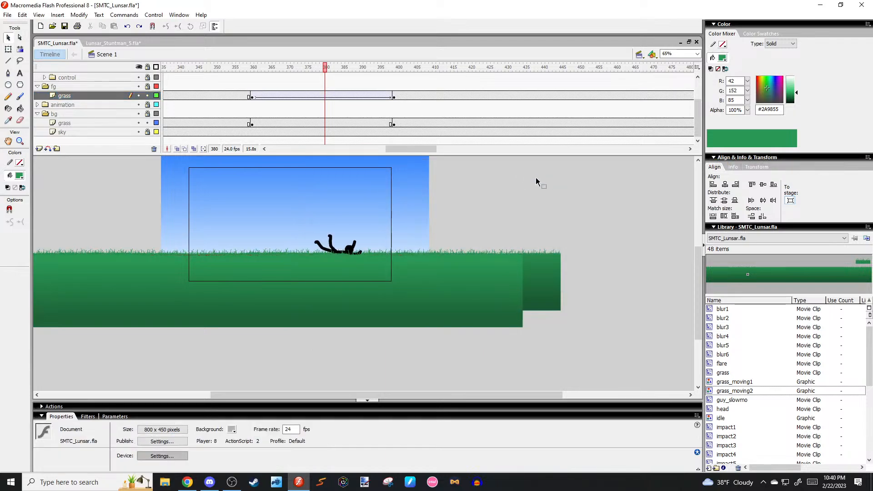
key("comma")
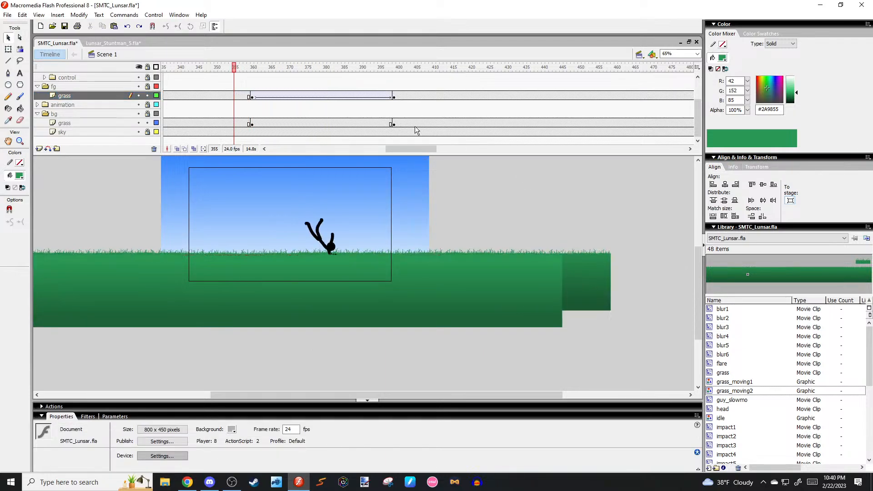
key("Return")
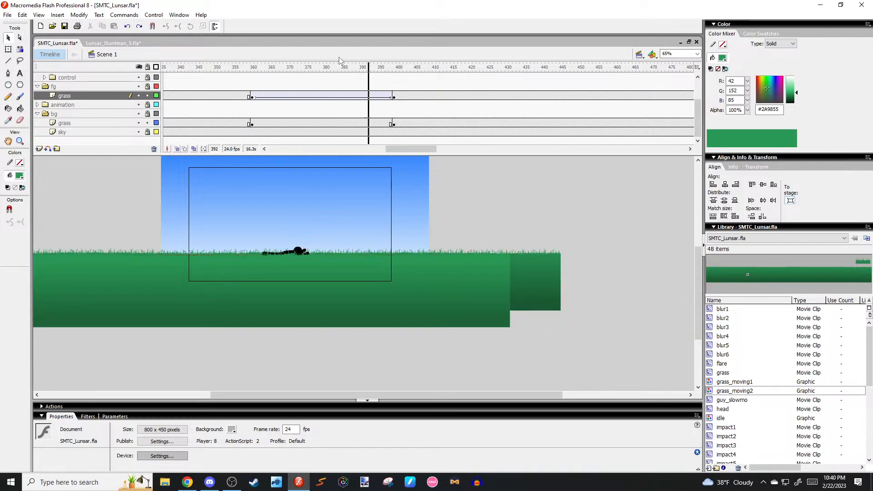
left_click_drag(299, 68, 232, 72)
key("Return")
Remove the foreground grass motion tween and clear the frame 360 keyframes on the foreground and background grass layers.
left_click_drag(236, 71, 253, 87)
left_click(252, 96)
right_click(252, 96)
left_click(287, 102)
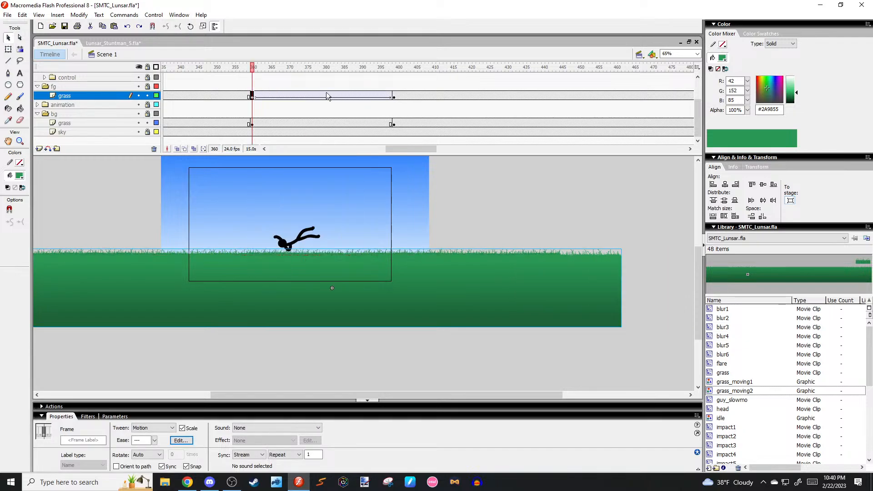
left_click(324, 97)
left_click(251, 97)
right_click(251, 97)
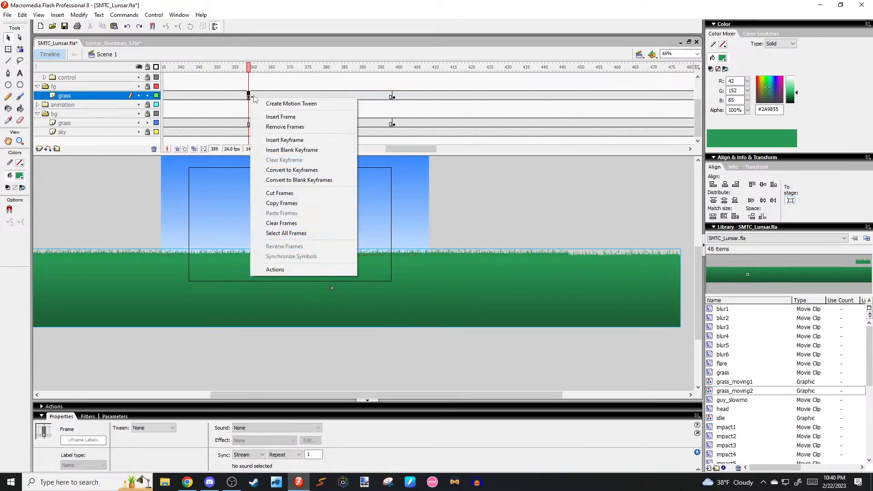
left_click(287, 158)
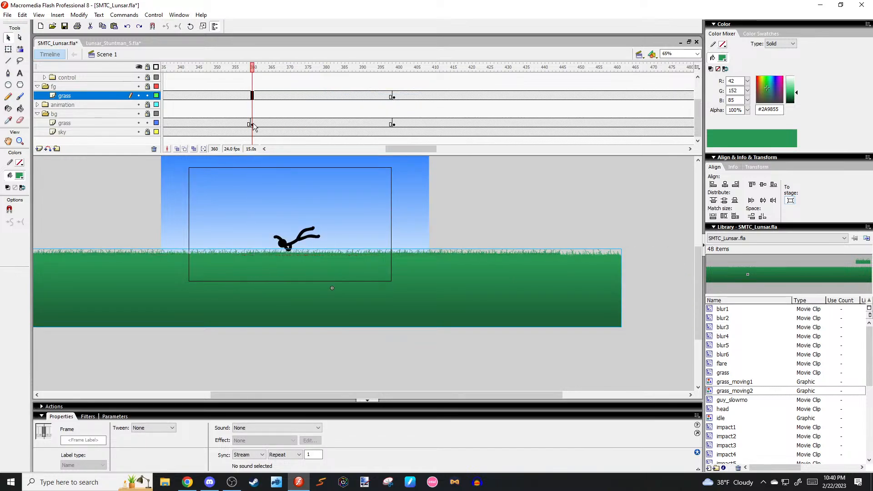
right_click(251, 124)
left_click(303, 187)
Clear the frame 399 keyframes on the foreground and background grass layers.
right_click(392, 96)
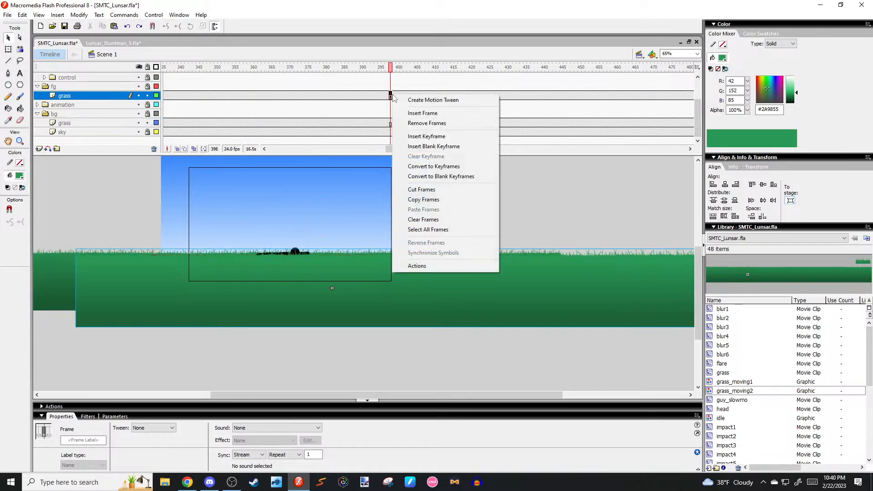
left_click(393, 95)
right_click(393, 97)
key("Escape")
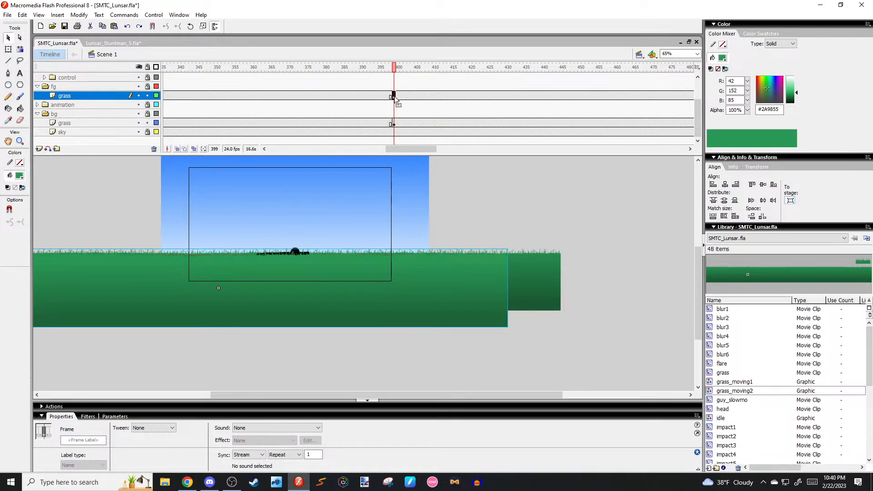
right_click(393, 96)
left_click(429, 159)
right_click(393, 123)
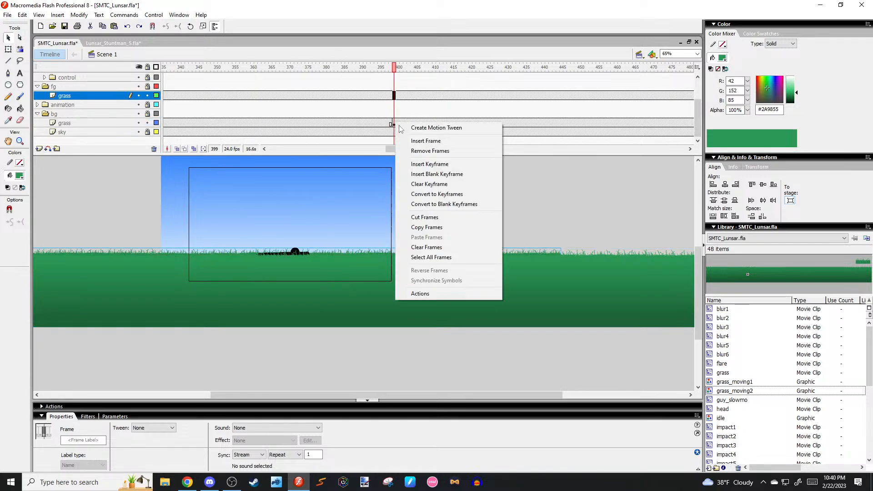
left_click(427, 184)
Insert keyframes at frame 380 on the foreground and background grass layers, where the fighter hits the ground.
left_click_drag(275, 68, 333, 86)
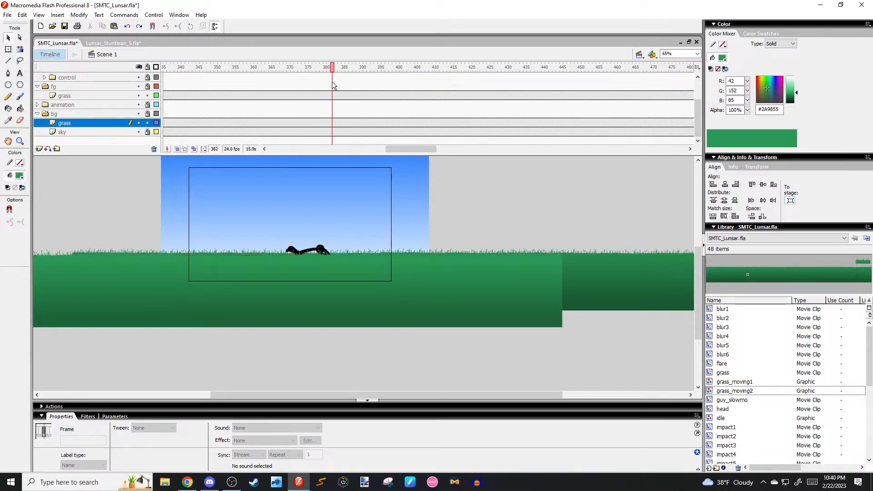
key("comma")
key("comma")
key("comma")
key("comma")
key("comma")
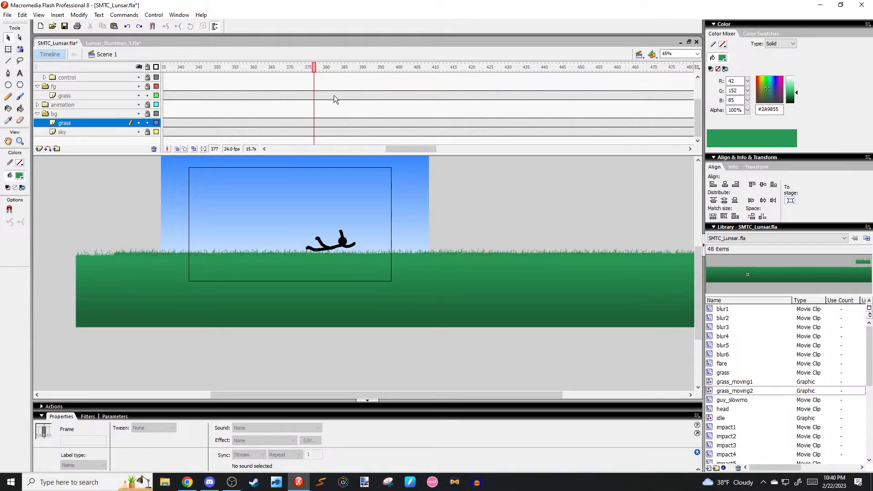
key("period")
key("period")
key("period")
left_click(324, 96)
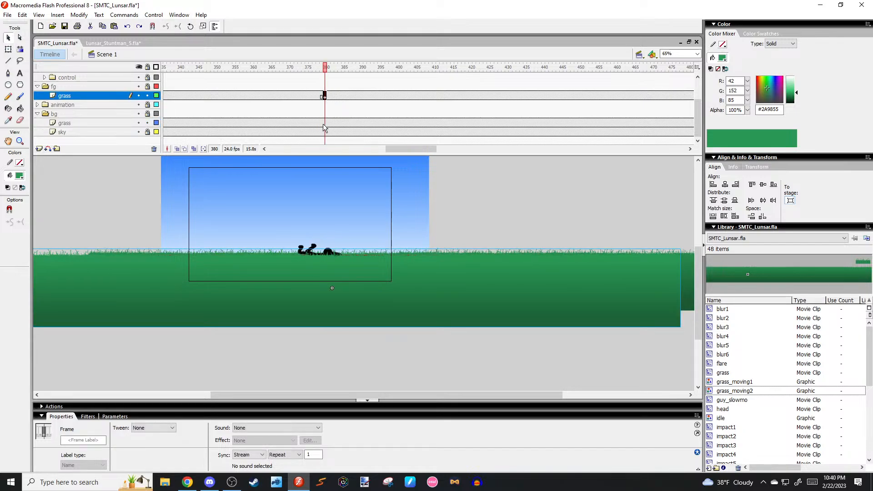
left_click(324, 122)
Set the grass_moving1 and grass_moving2 instances at frame 380 to Single Frame playback.
left_click(478, 218)
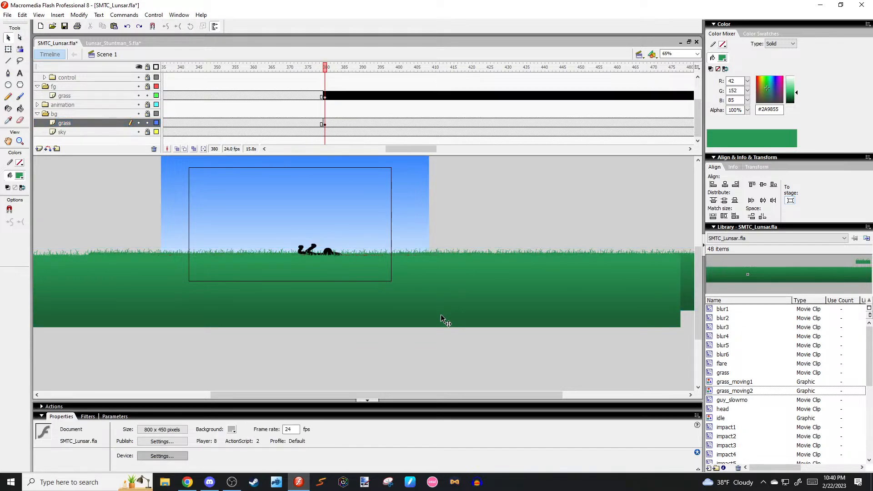
left_click(441, 318)
left_click(175, 439)
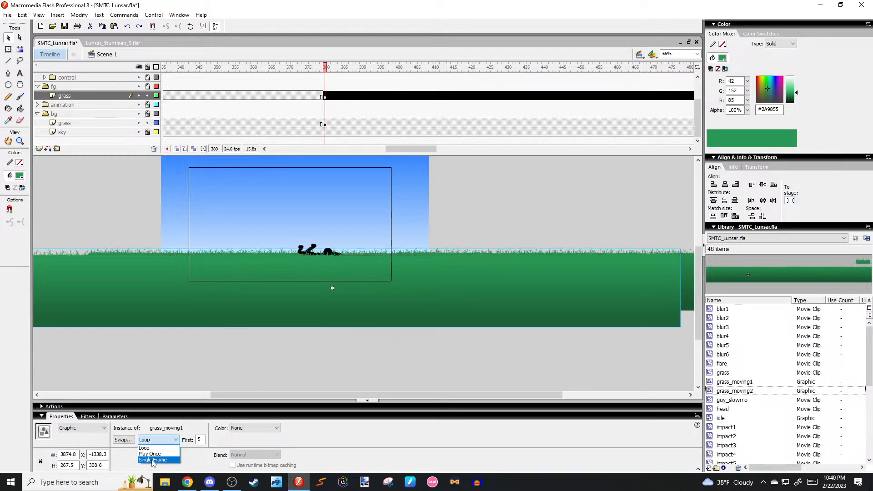
left_click(154, 456)
left_click(478, 187)
left_click(689, 273)
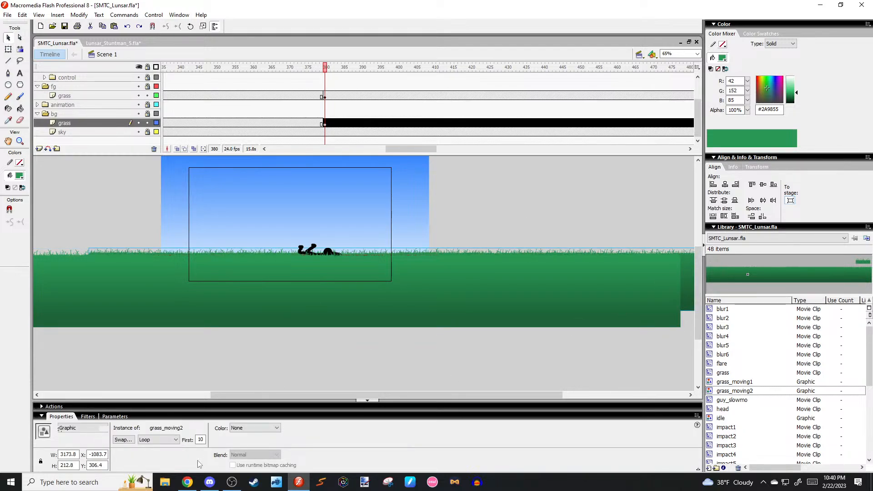
left_click(176, 439)
left_click(156, 460)
left_click(427, 218)
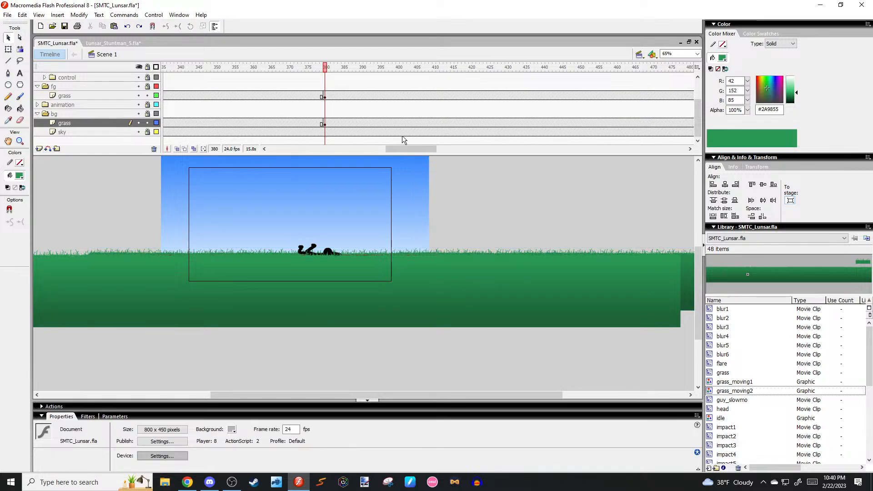
Insert a keyframe at frame 398 on the foreground grass layer, where the fighter comes to rest.
key("comma")
key("period")
left_click(328, 124)
left_click(339, 91)
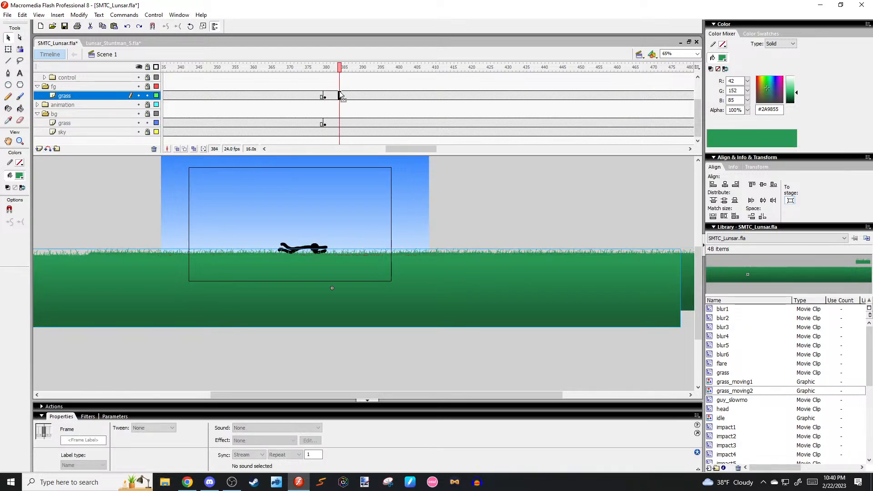
key("period")
key("period")
key("period")
key("period")
key("period")
key("period")
left_click_drag(379, 92, 383, 96)
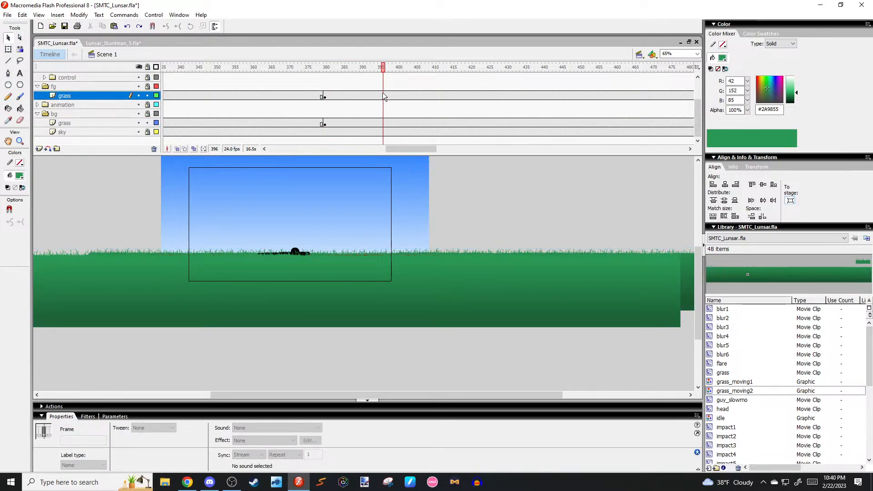
key("F6")
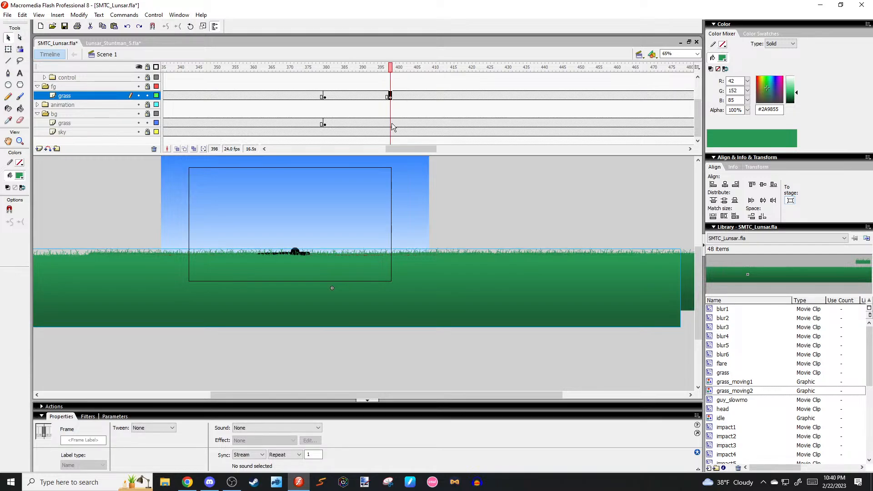
Nudge the foreground grass symbol at frame 398 horizontally to the left in large increments.
key("shift+Left")
key("shift+Left")
key("shift+Left")
key("shift+Left")
key("shift+Left")
key("shift+Left")
key("shift+Left")
key("shift+Left")
key("shift+Left")
key("shift+Left")
key("shift+Left")
key("shift+Left")
key("shift+Left")
key("shift+Left")
key("shift+Left")
key("shift+Left")
key("shift+Left")
key("shift+Left")
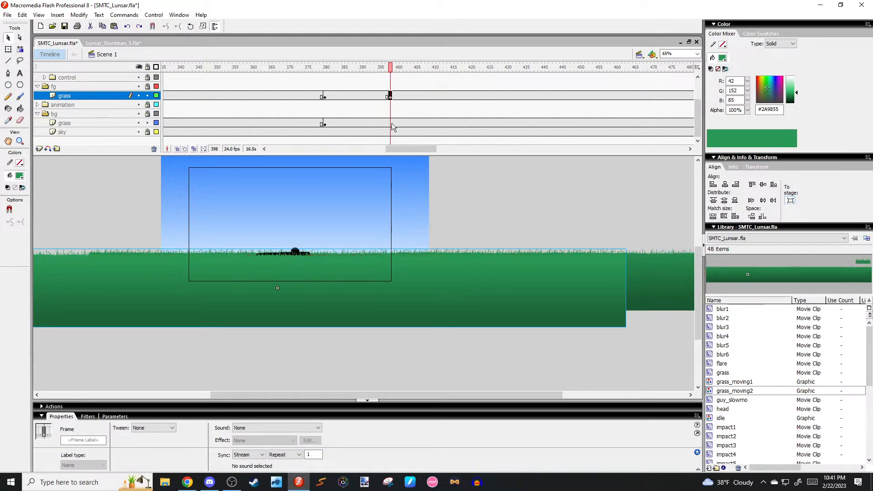
key("shift+Left")
key("shift+Left")
key("shift+Left")
key("shift+Left")
key("shift+Left")
Create a motion tween on the foreground grass between frames 380 and 398 with a steep-start custom curve that flattens at 100%.
right_click(380, 96)
left_click(394, 103)
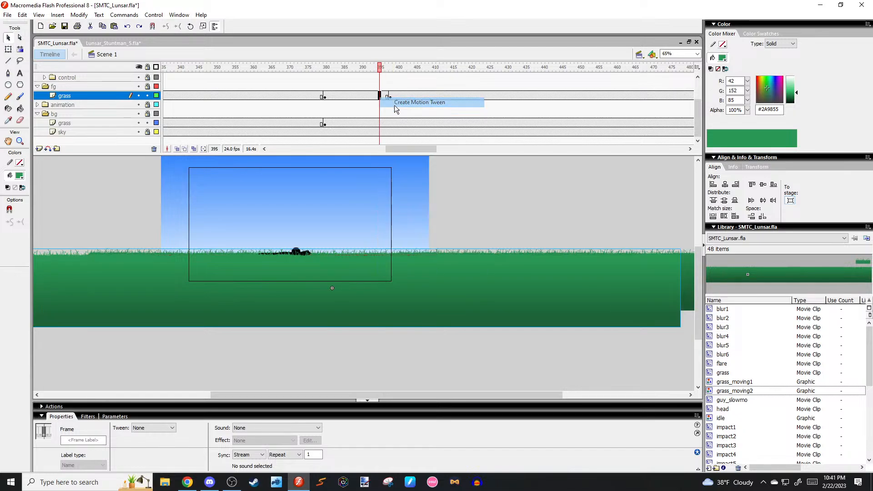
left_click(180, 441)
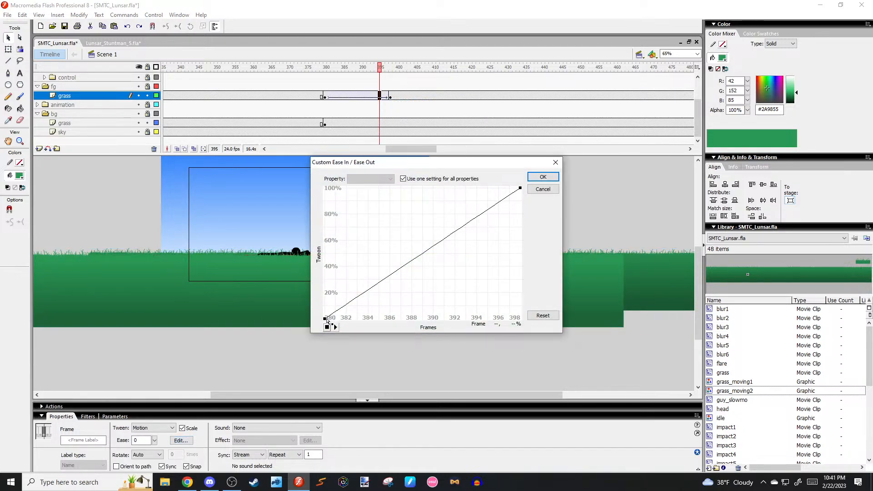
left_click_drag(390, 275, 343, 191)
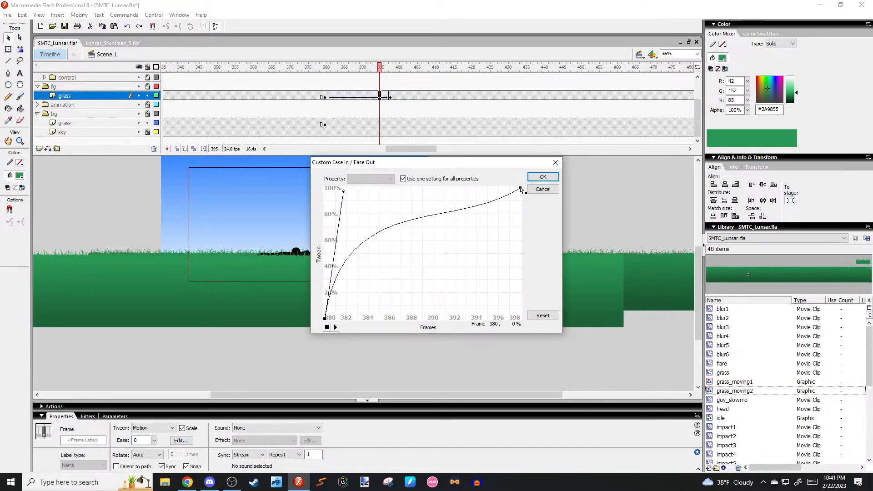
left_click_drag(520, 189, 457, 188)
left_click(543, 177)
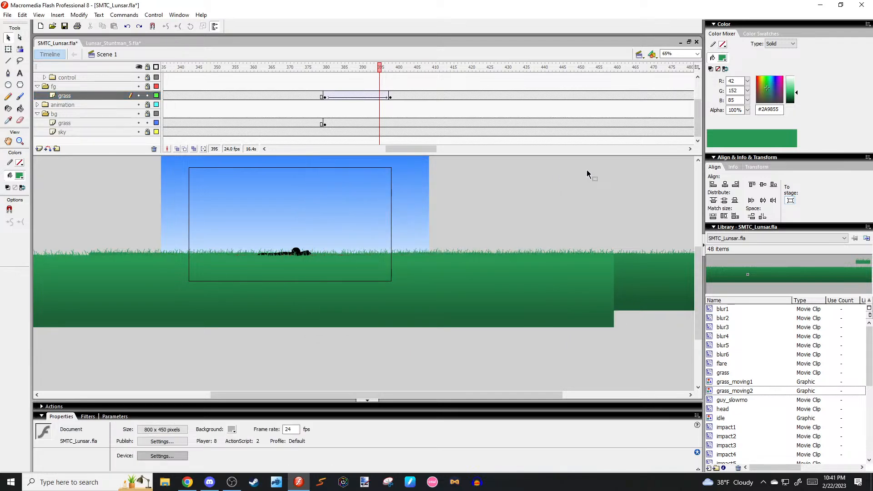
Step and scrub back and forth through the frames around 380 to 398 to check how the foreground grass eases to a stop.
key("comma")
key("comma")
key("comma")
key("comma")
key("comma")
key("comma")
key("comma")
key("comma")
key("comma")
key("comma")
key("comma")
key("comma")
key("comma")
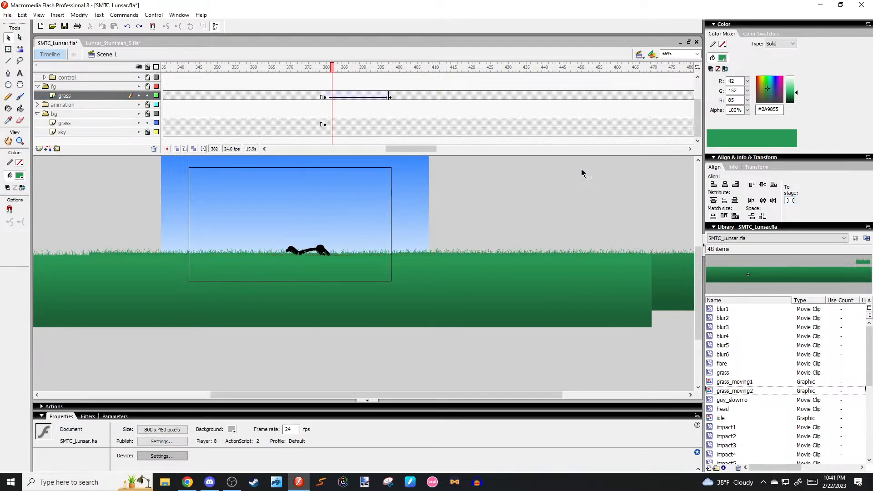
key("comma")
key("comma")
key("comma")
key("comma")
key("comma")
key("comma")
key("comma")
key("comma")
key("period")
key("period")
key("period")
key("period")
key("period")
key("period")
key("period")
key("period")
key("period")
key("period")
key("period")
key("period")
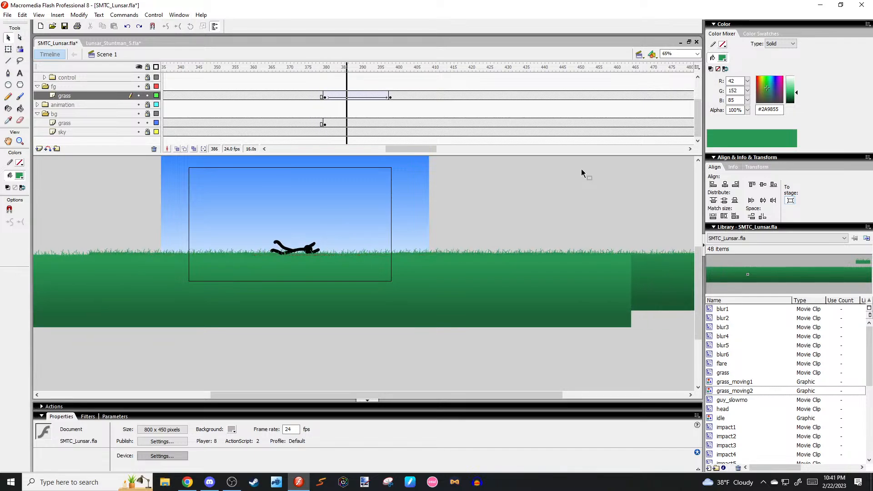
left_click_drag(390, 67, 312, 72)
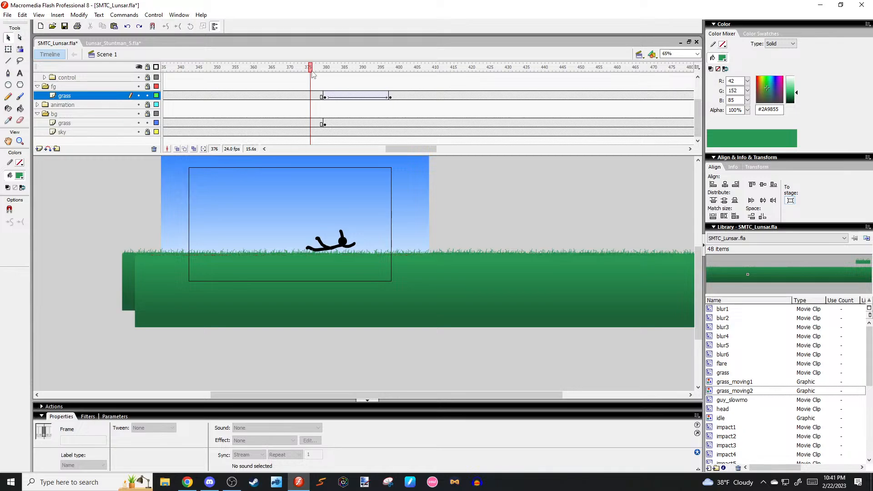
Insert a keyframe at frame 398 on the background grass layer and nudge its grass symbol horizontally left to X -395.4.
left_click_drag(312, 79, 294, 67)
key("Return")
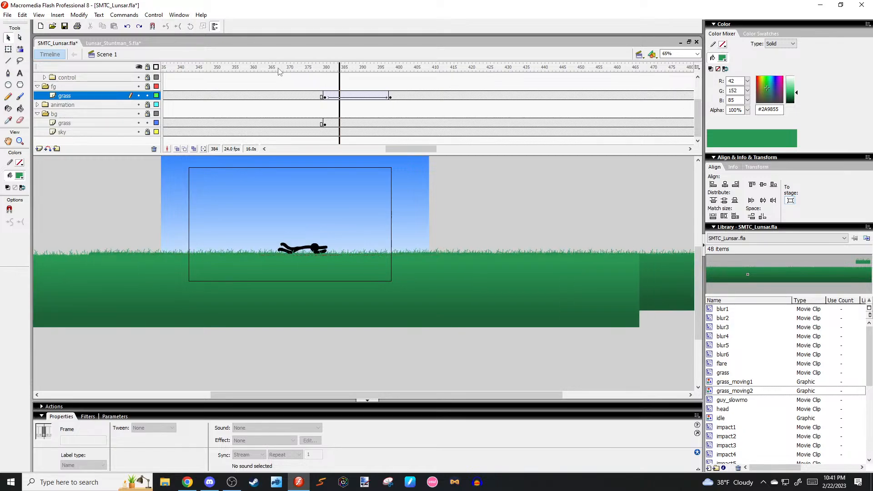
left_click(390, 123)
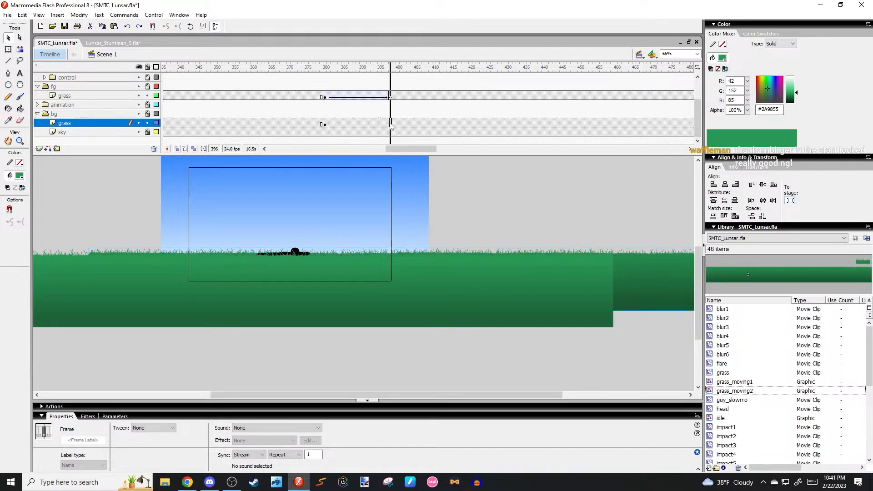
key("F6")
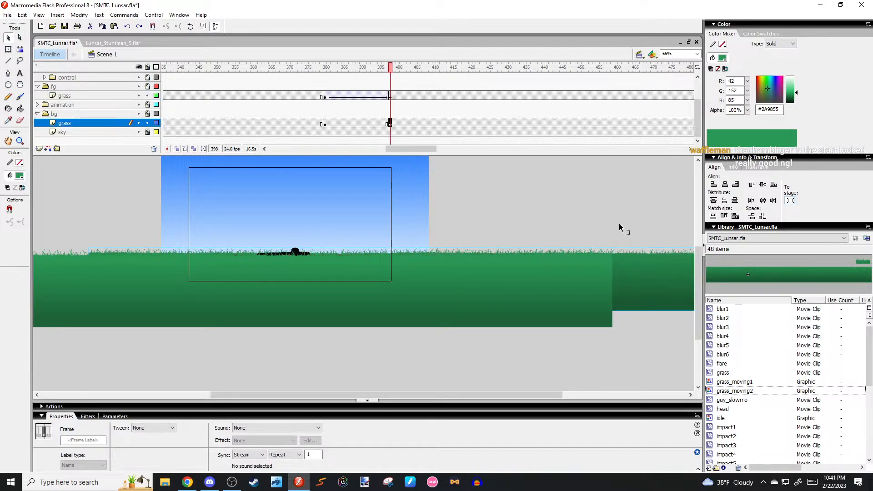
left_click(643, 288)
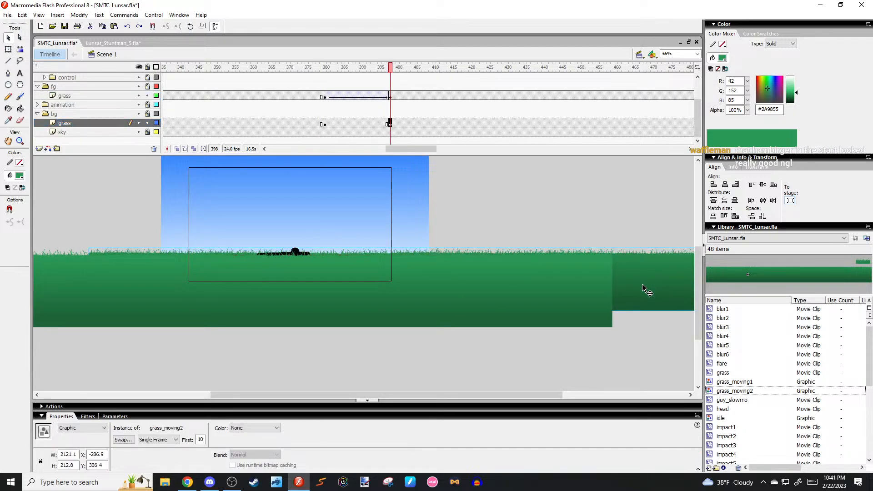
key("Left")
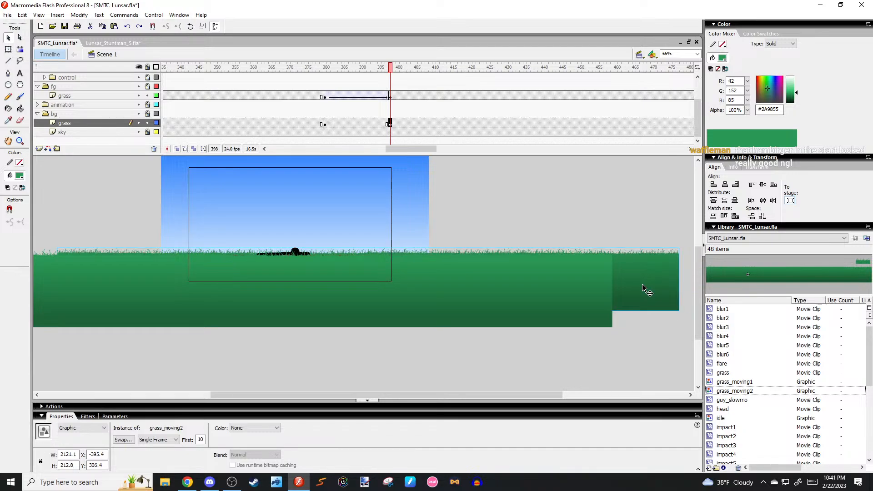
Create a motion tween on the background grass between frames 380 and 398 with a steep-start custom ease curve that flattens at 100%.
right_click(336, 124)
left_click(348, 129)
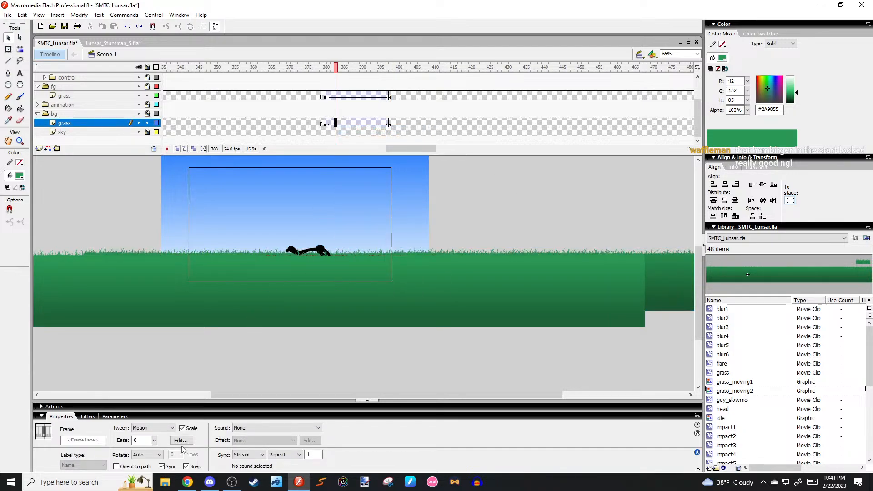
left_click(181, 440)
left_click_drag(392, 280, 389, 172)
mouse_move(511, 193)
left_mouse_down()
mouse_move(460, 230)
mouse_move(514, 191)
left_mouse_up()
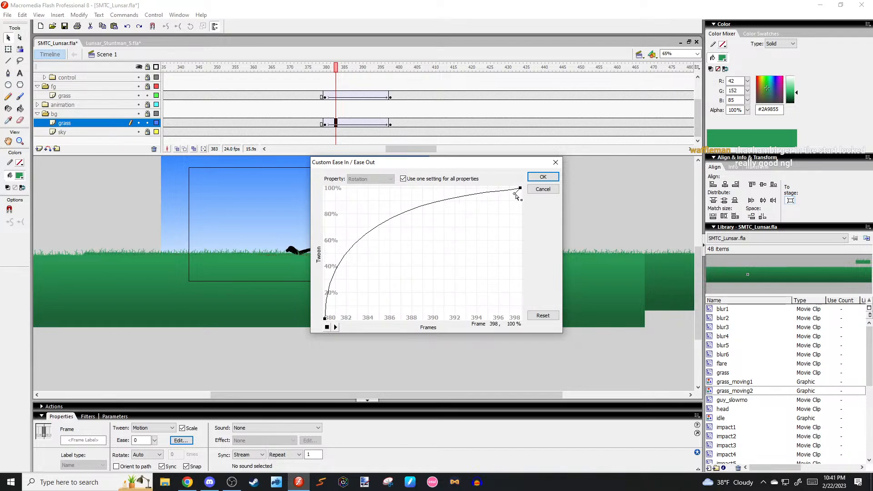
left_click(543, 176)
Play back the landing and zoom in on the ground to check how both grass layers ease to a stop.
key("Return")
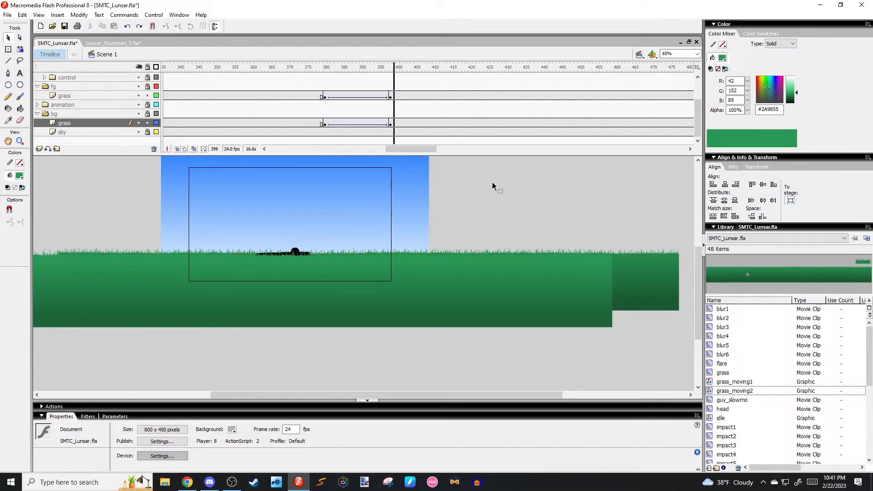
key("Return")
left_click(395, 251, "ctrl")
left_click_drag(396, 252, 448, 242)
key("Return")
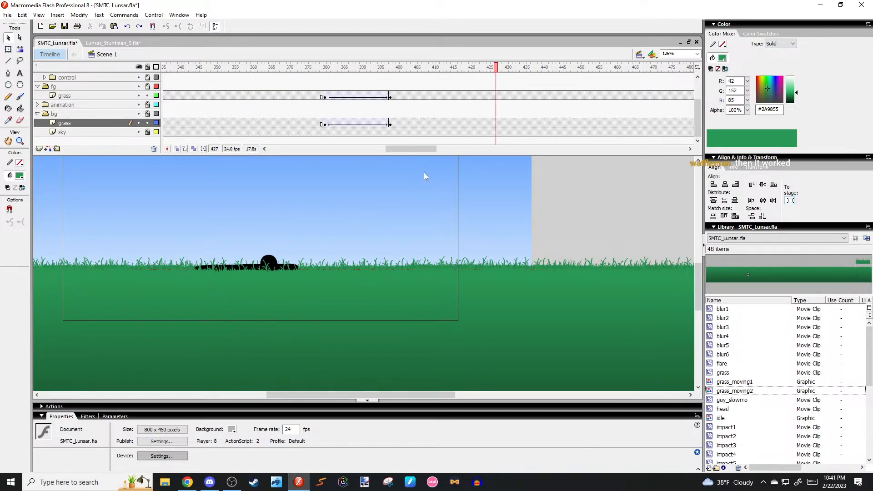
Go back to frame 248, test the movie to watch the whole fight, and close the preview.
left_click_drag(396, 149, 350, 143)
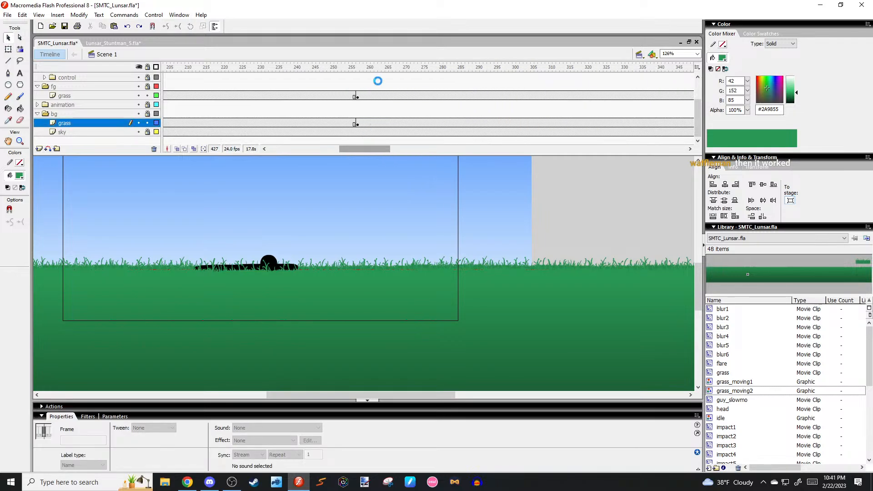
left_click_drag(352, 76, 324, 77)
key("ctrl+Return")
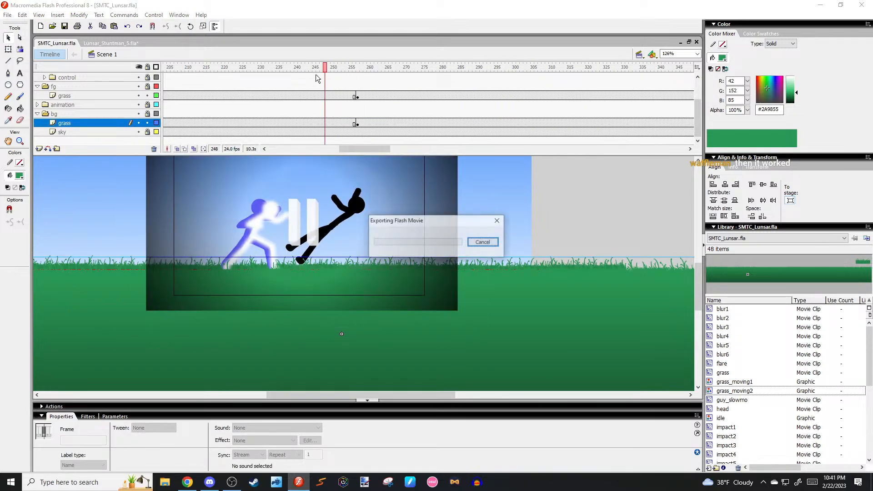
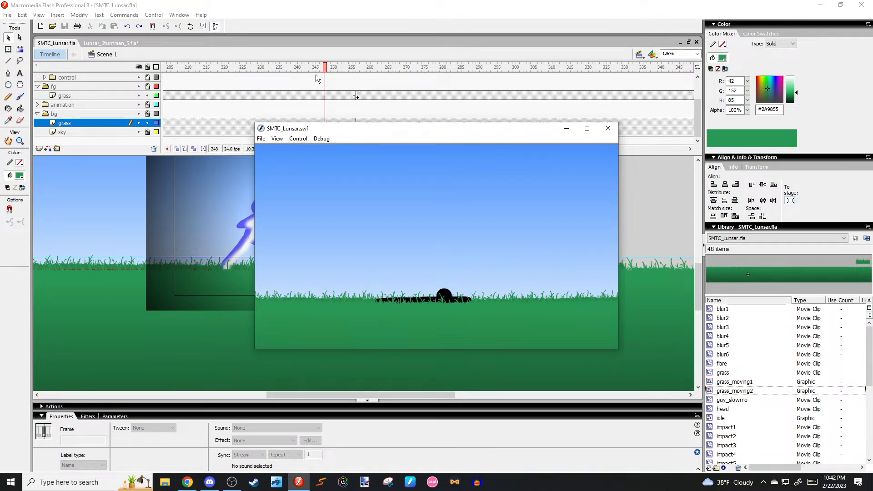
left_click(608, 128)
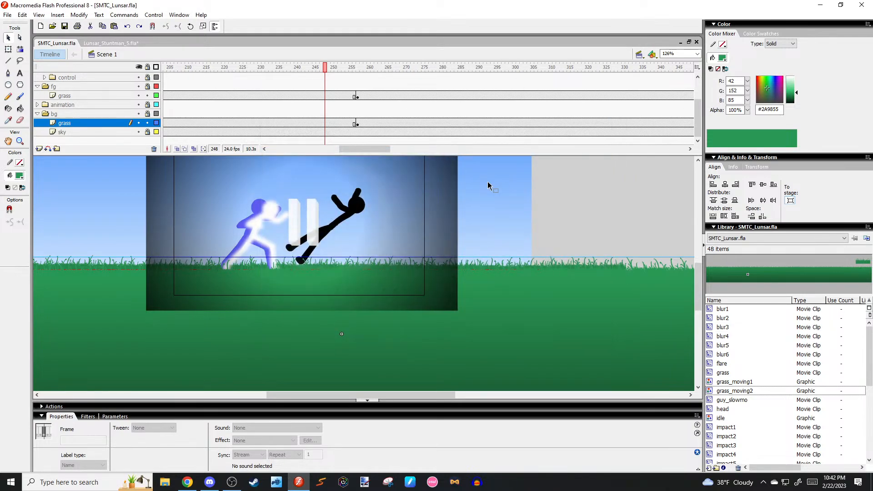
Unlock the sky layer and darken the upper blue of the sky's gradient fill at frame 1 to #034BB8.
left_click_drag(218, 69, 255, 68)
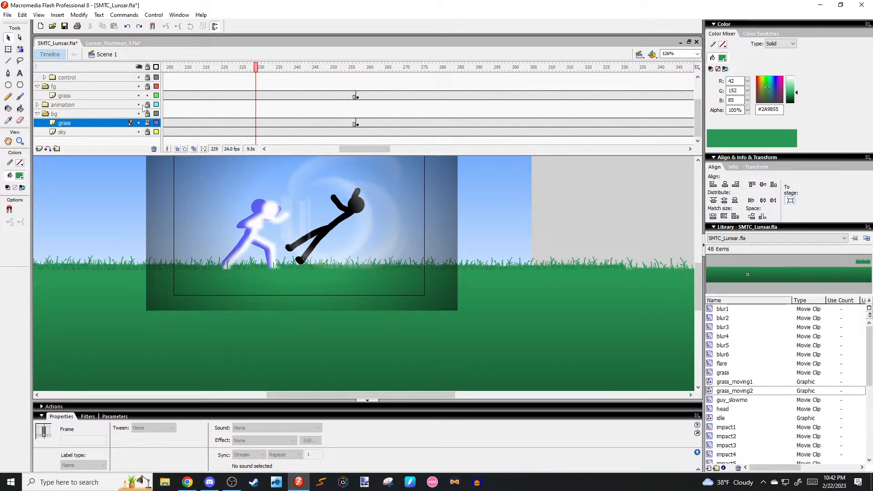
left_click(473, 211)
scroll(472, 210, "up", 3)
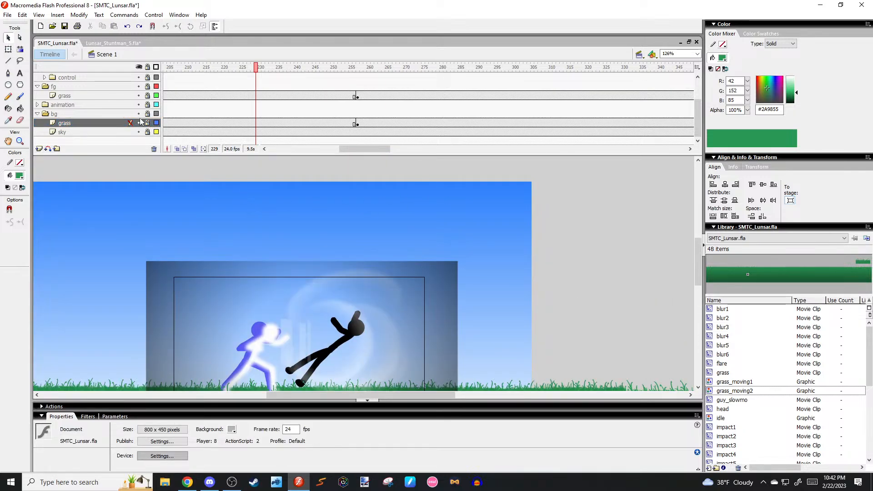
left_click(205, 132)
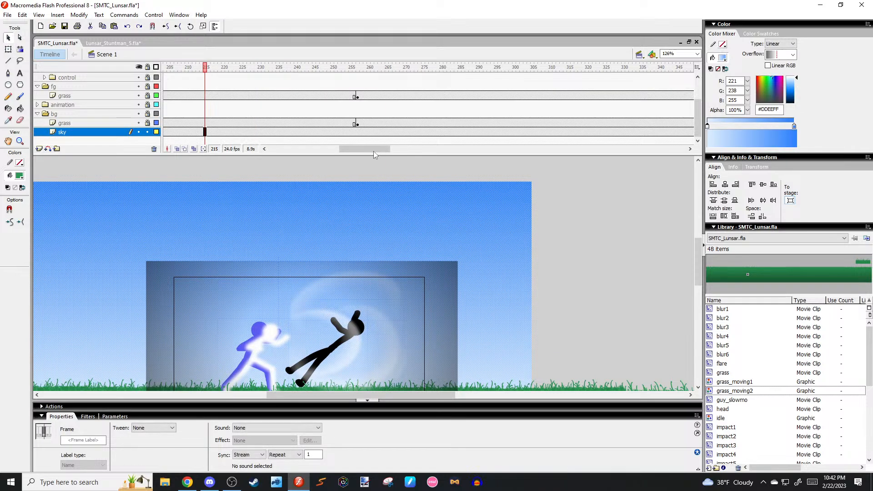
left_click_drag(372, 151, 263, 134)
left_click(165, 68)
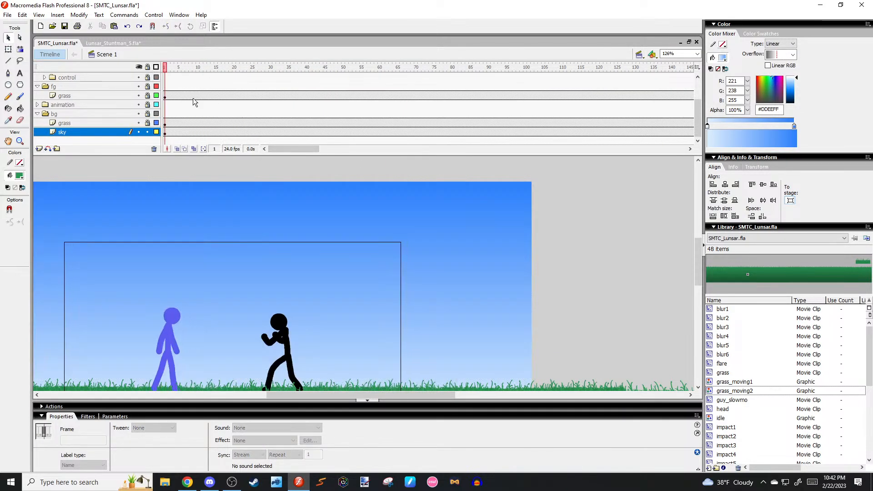
left_click(463, 222)
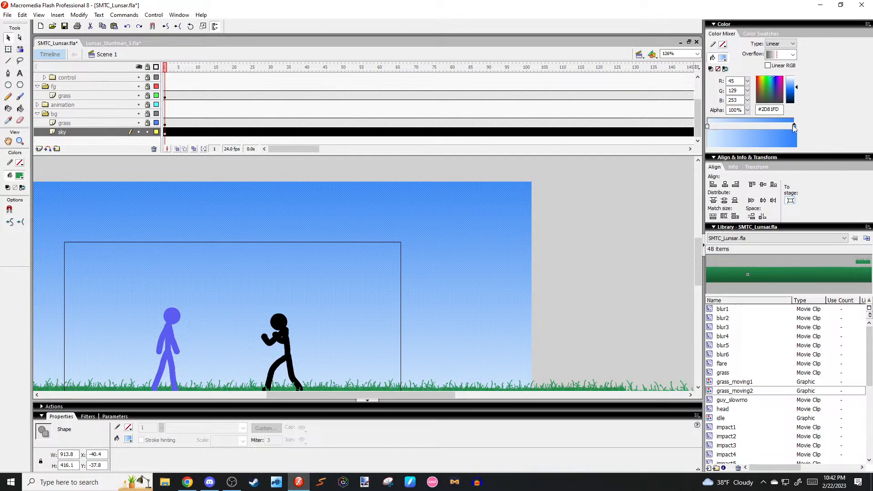
left_click_drag(795, 87, 791, 99)
Recolour the pale lower end of the sky's gradient to light yellow #F3FE92.
left_click(707, 125)
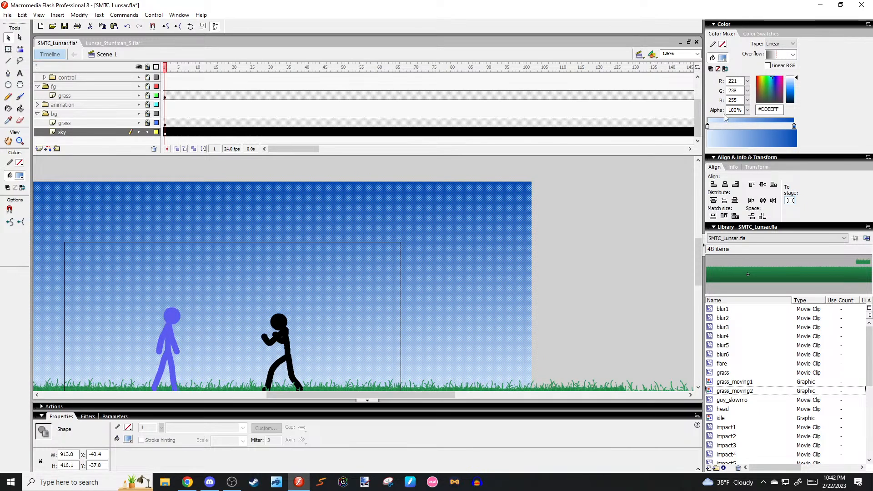
left_click(770, 77)
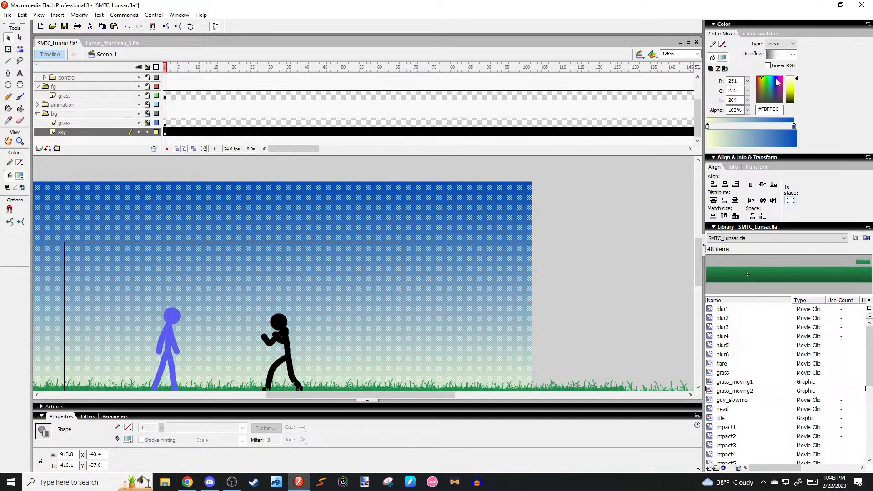
left_click_drag(791, 84, 791, 88)
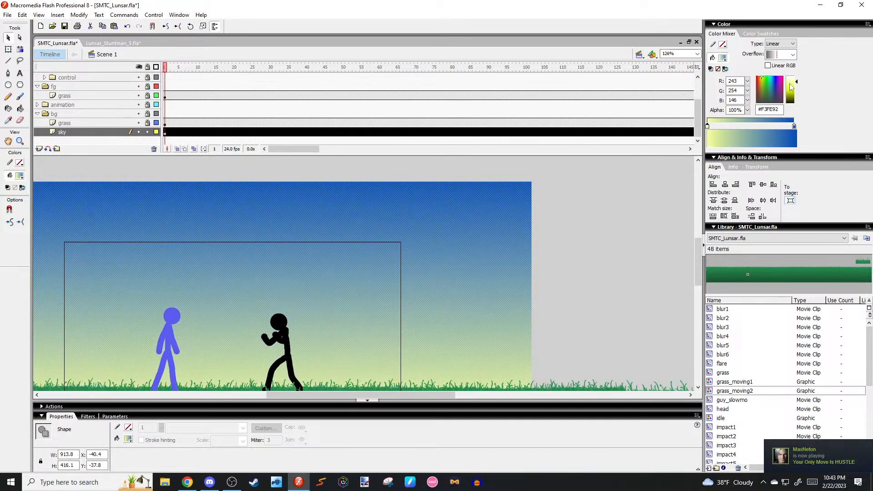
Slide the yellow stop of the sky's gradient inward and add a white #FFFFFF stop at the horizon end.
left_click(589, 214)
scroll(586, 204, "down", 2)
left_click_drag(718, 126, 741, 127)
left_click(412, 257)
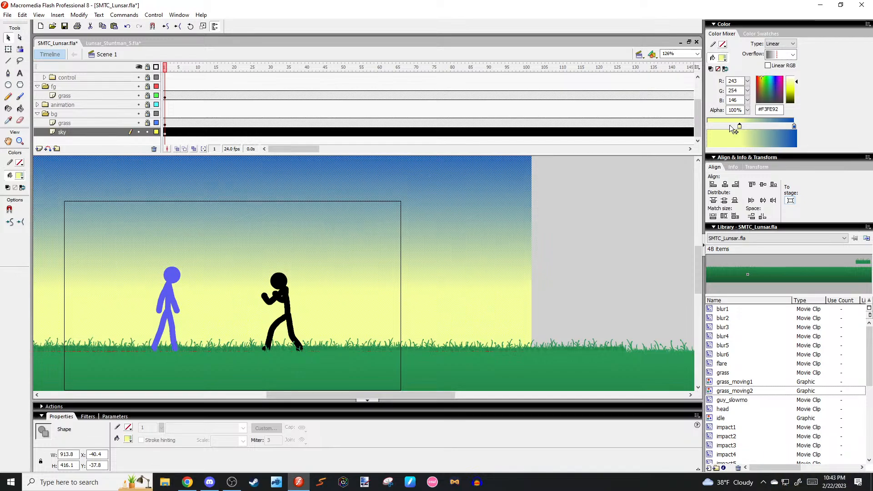
left_click(707, 125)
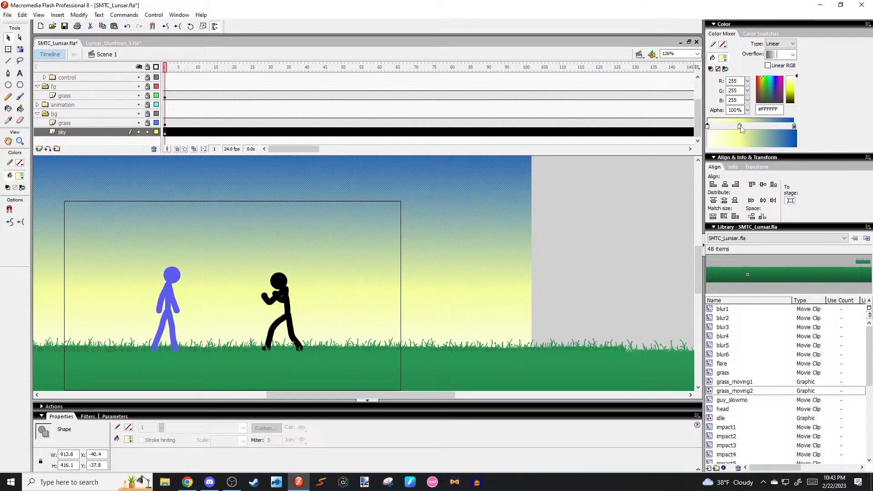
left_click_drag(734, 128, 733, 129)
Lighten the blue stop of the sky's gradient to #3686FC and move the yellow stop slightly closer to the white end.
left_click(793, 126)
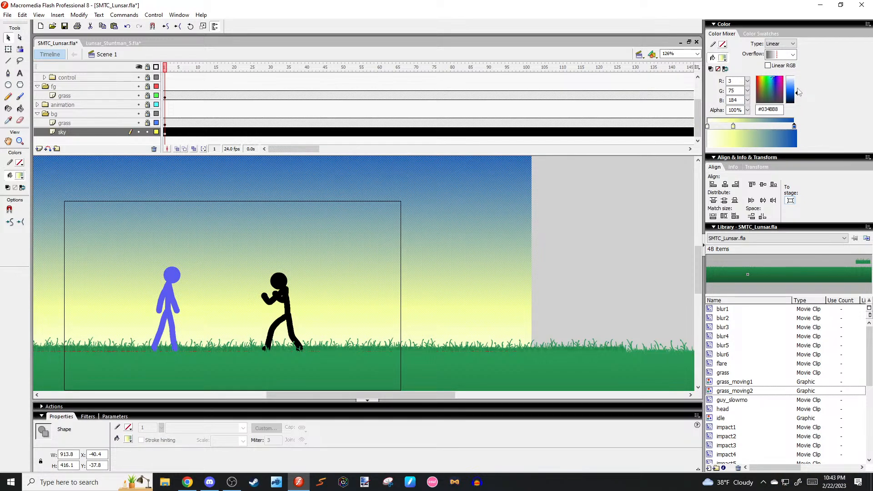
left_click(793, 88)
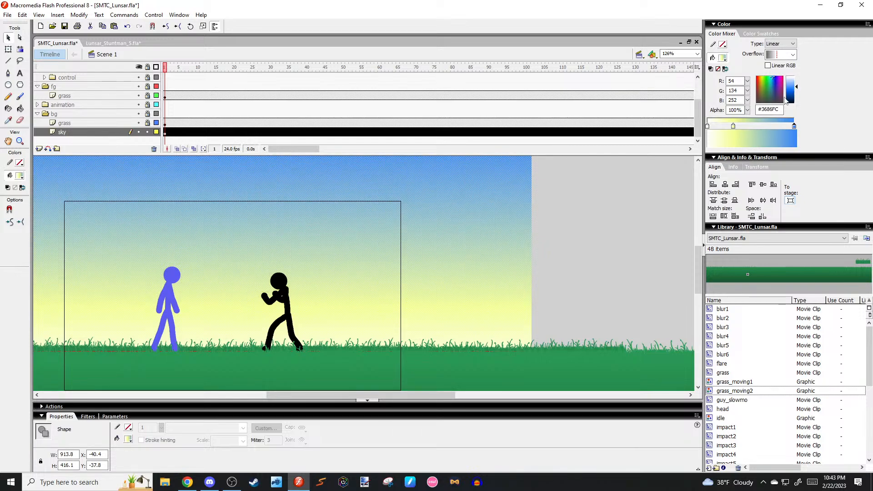
left_click_drag(733, 128, 730, 128)
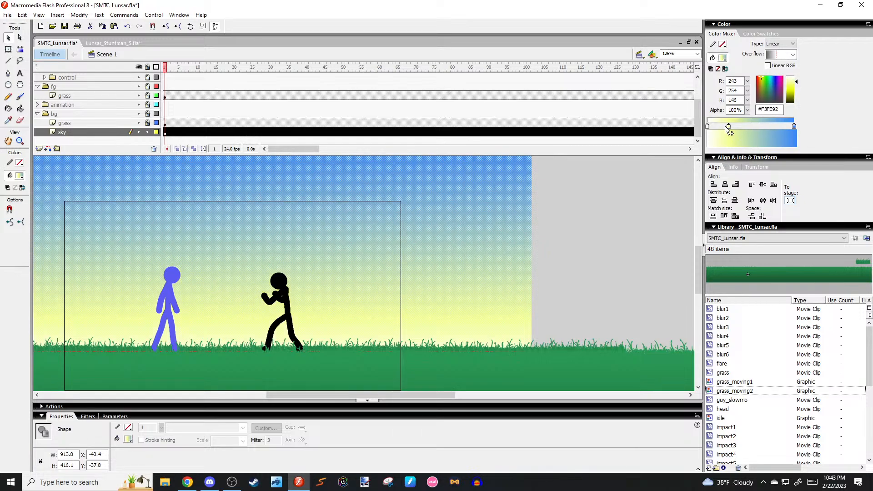
left_click(607, 197)
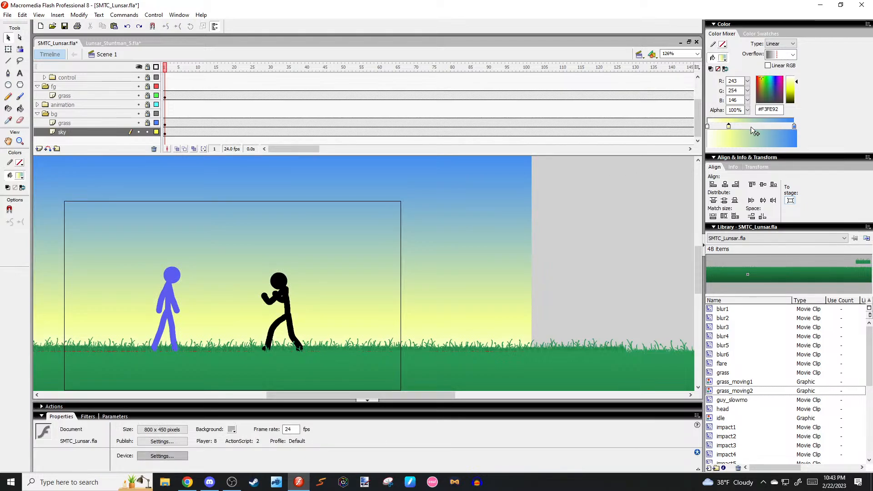
Remove the blue stop from the sky's gradient and recolour the yellow stop to #FFFF91, about a third of the way from white.
double_click(794, 126)
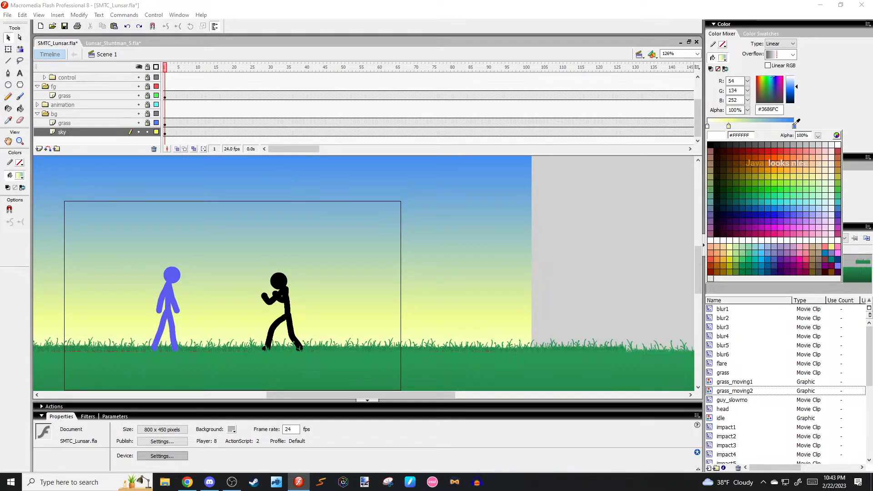
key("Escape")
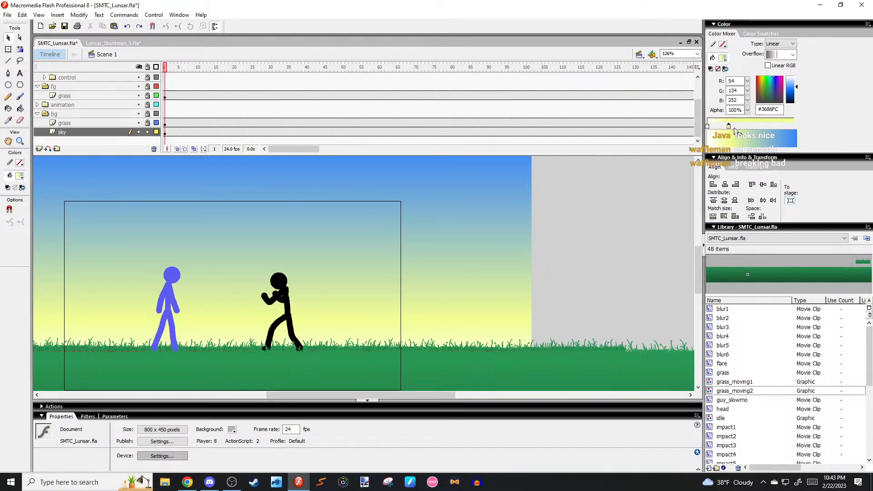
left_click_drag(734, 128, 781, 133)
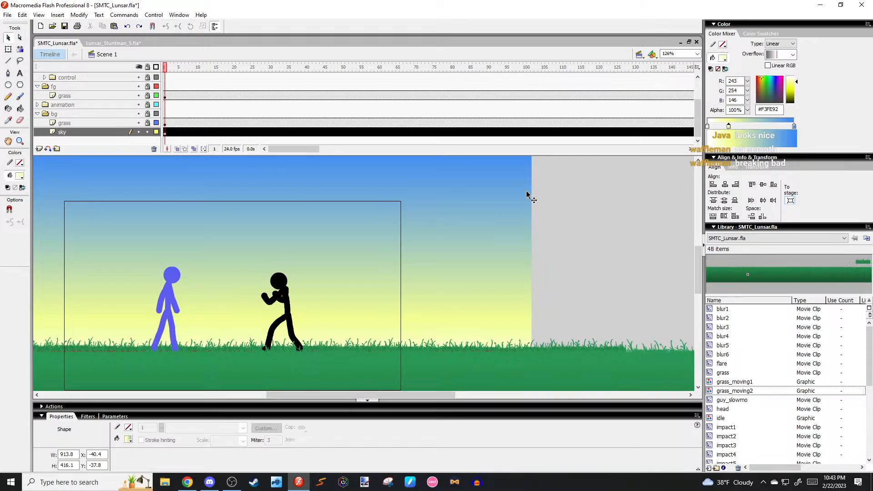
key("ctrl+a")
left_click_drag(795, 126, 750, 128)
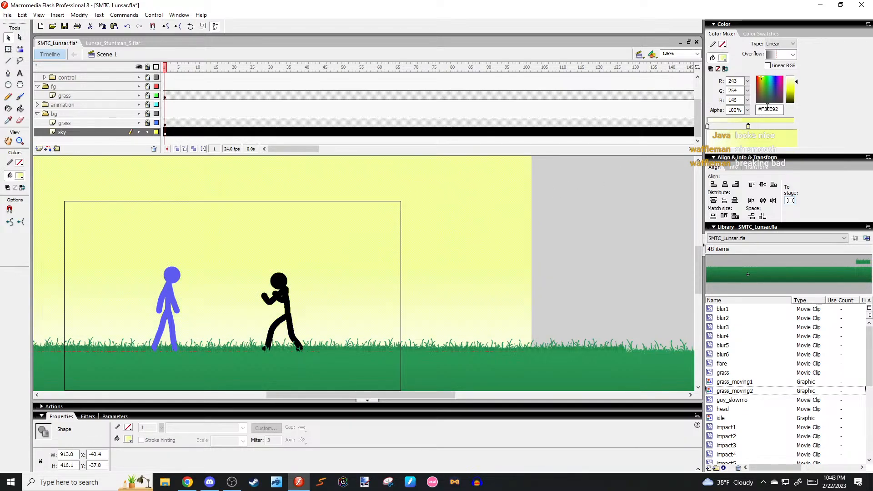
left_click_drag(761, 77, 762, 80)
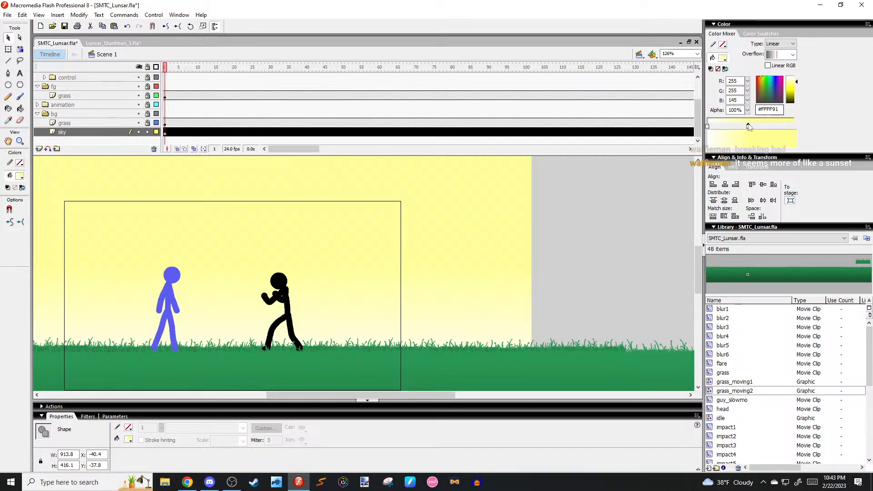
left_click_drag(748, 126, 735, 125)
Add a light blue #91B3FF stop at the far end of the sky's gradient and slide the yellow stop closer to white.
left_click(780, 126)
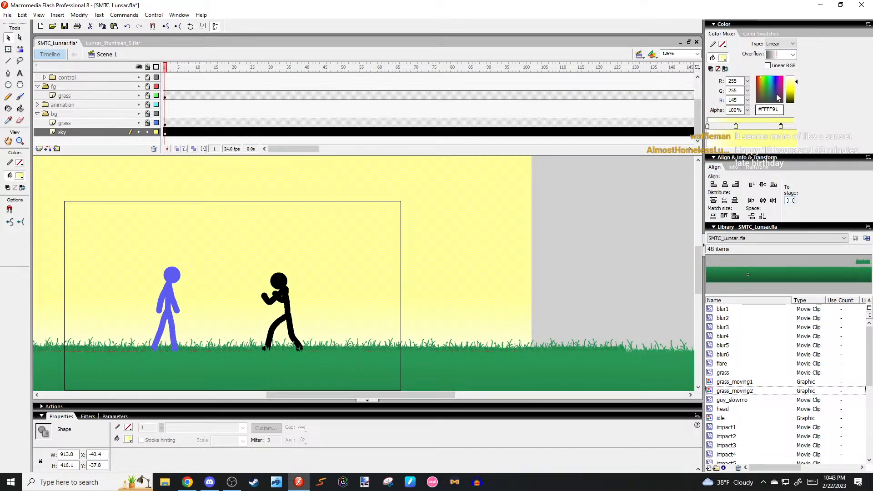
left_click(774, 80)
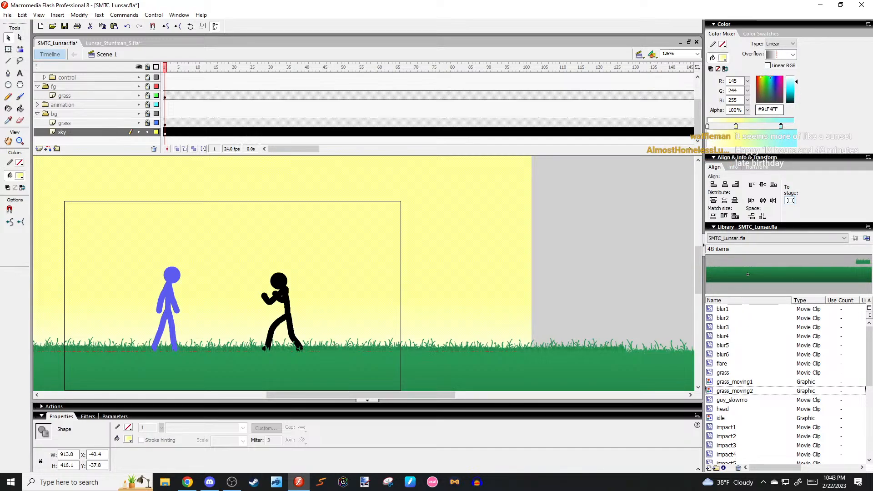
left_click(772, 86)
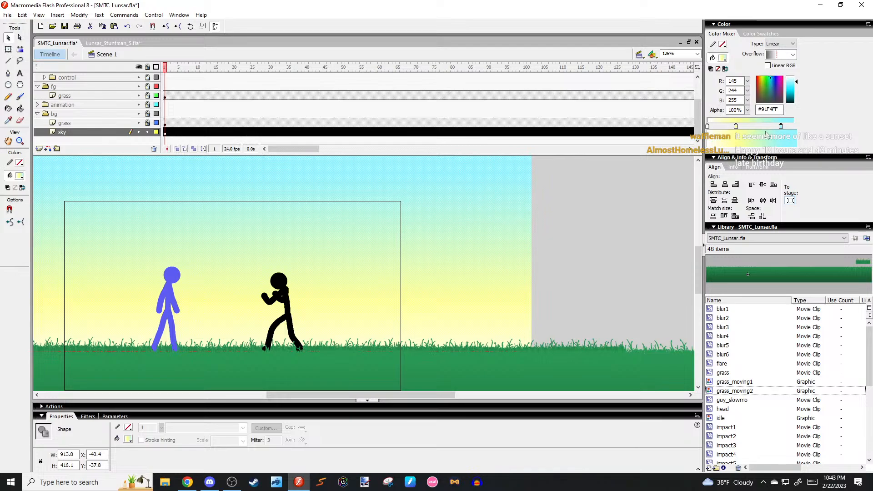
left_click(774, 80)
left_click(773, 79)
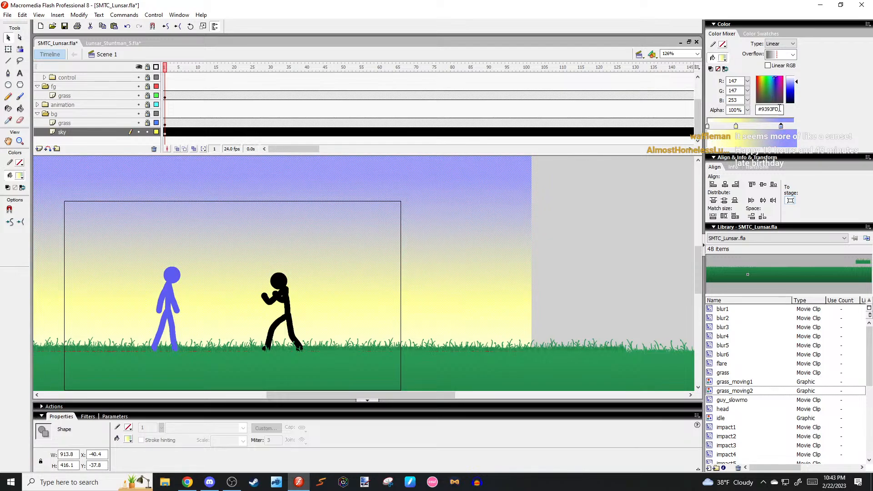
left_click(773, 80)
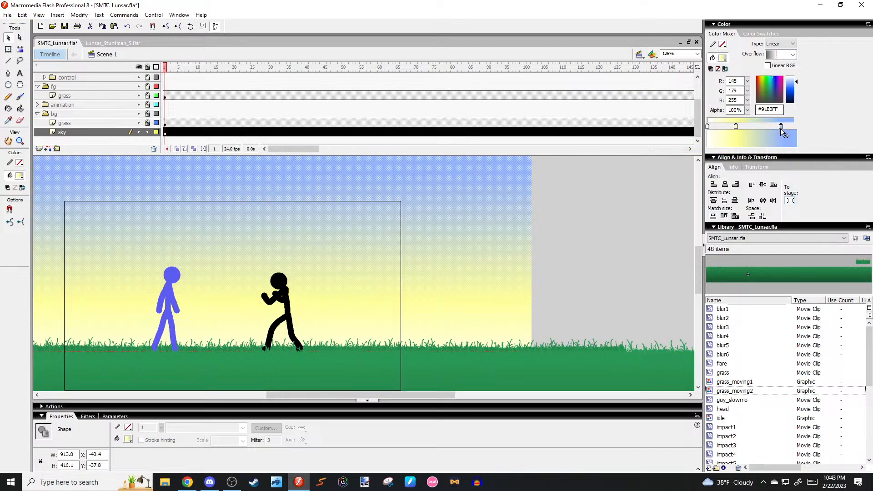
left_click_drag(780, 126, 798, 127)
left_click_drag(736, 127, 726, 128)
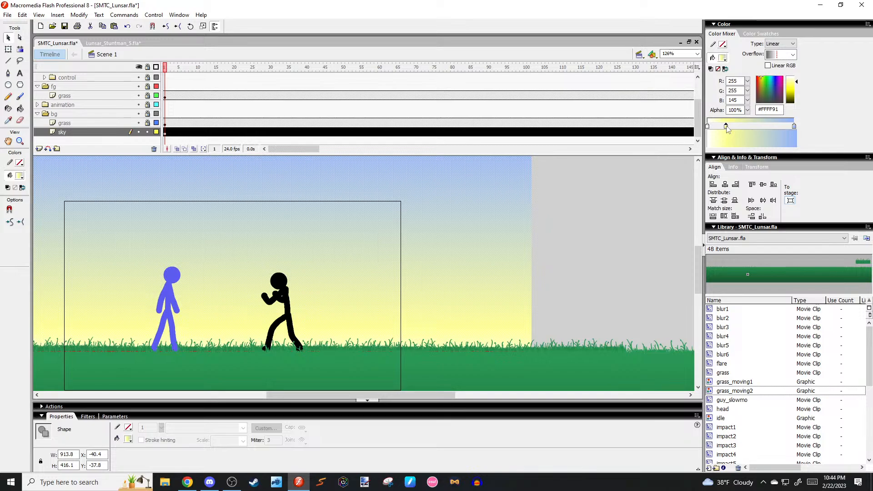
Shift the sky gradient's yellow stop slightly toward the white end and deepen its colour to #FEFE5F.
left_click_drag(726, 126, 724, 127)
left_click(604, 178)
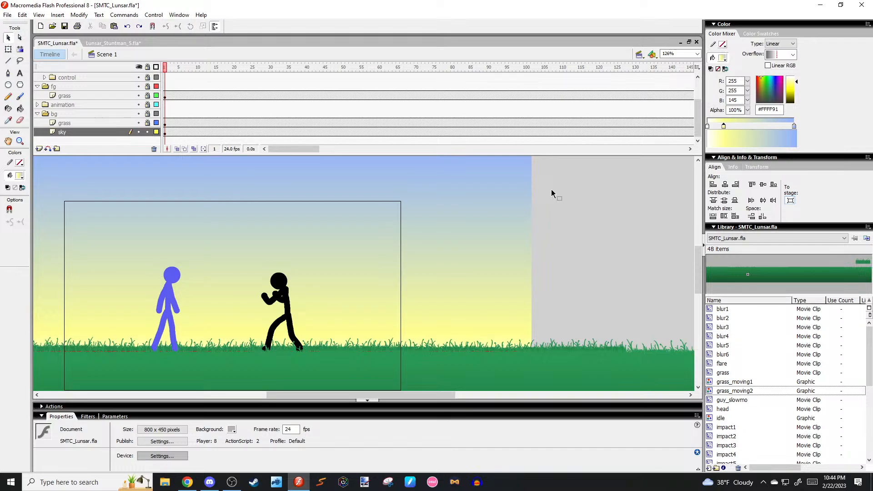
left_click(468, 255)
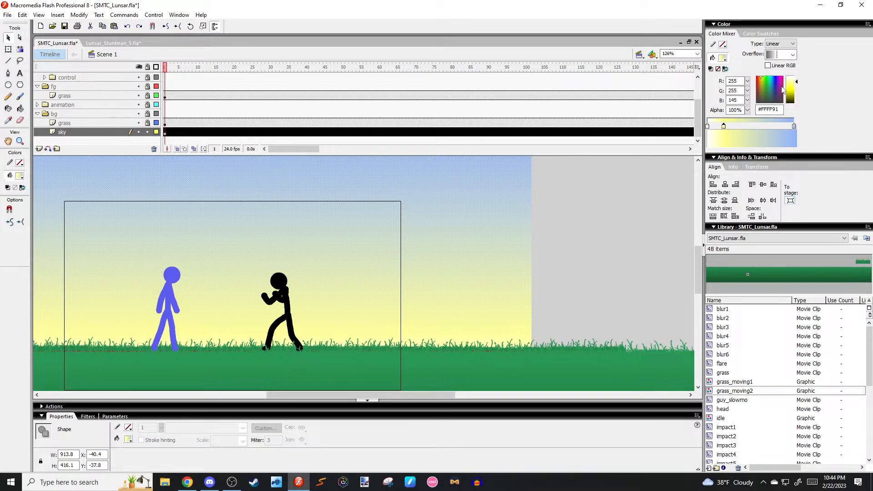
left_click_drag(790, 85, 793, 87)
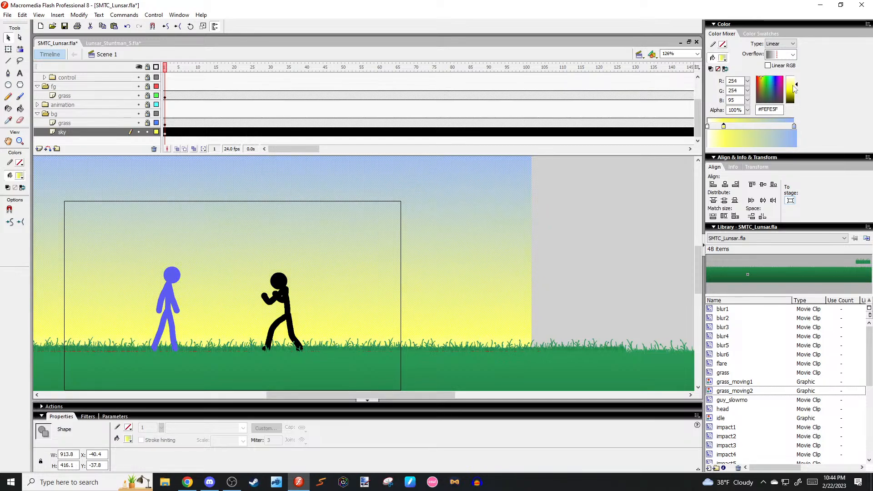
left_click(672, 181)
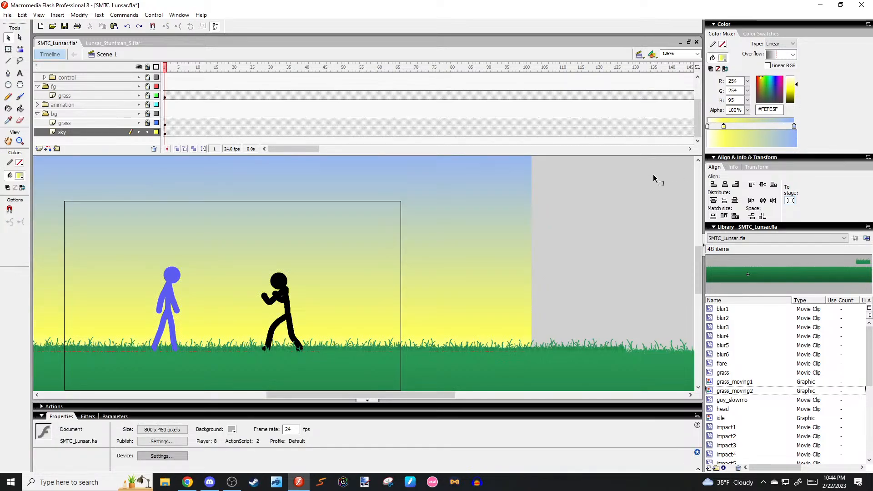
Deepen the sky gradient's blue stop to #6695FF and move the stop inward from the end of the gradient.
left_click(513, 205)
left_click(794, 126)
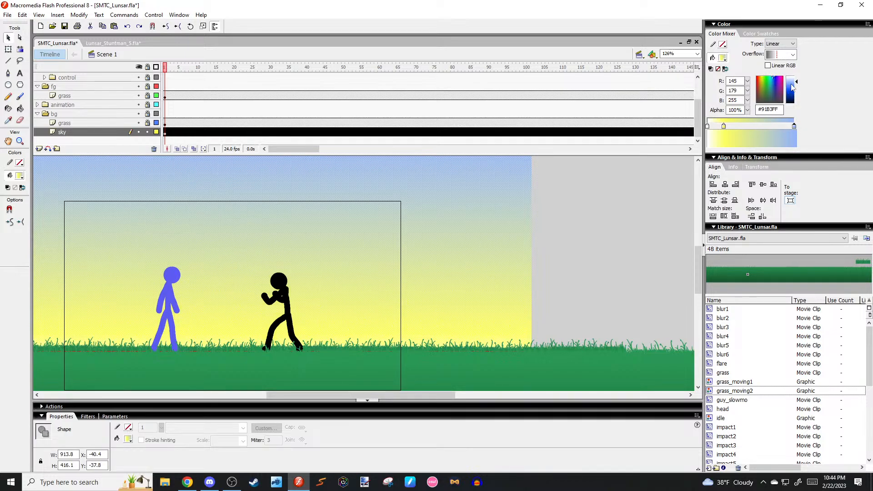
mouse_move(792, 88)
left_mouse_down()
mouse_move(771, 76)
mouse_move(796, 86)
left_mouse_up()
left_click_drag(793, 126, 751, 161)
Set the alpha of the sky gradient's yellow stop to 50%.
left_click(723, 126)
left_click(608, 194)
scroll(565, 197, "up", 2)
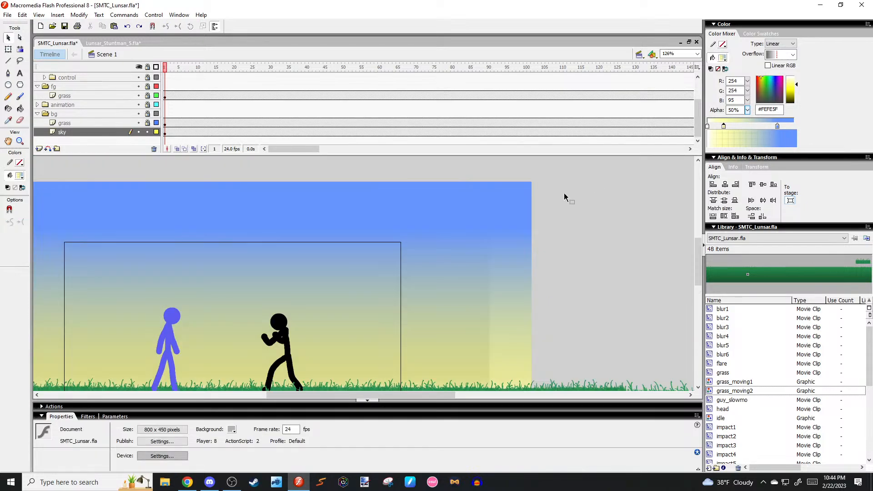
scroll(565, 197, "down", 2)
left_click(510, 183)
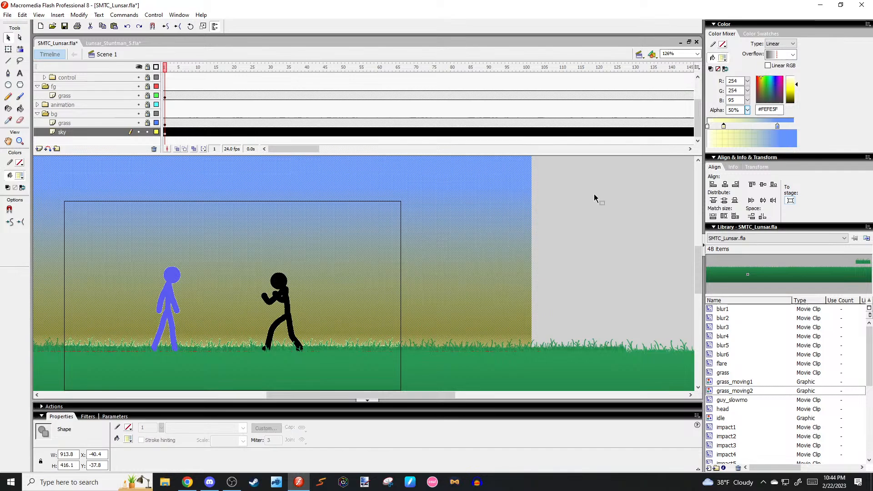
left_click(465, 379)
Set the document background colour to #FEFEFE and preview the movie.
left_click(232, 429)
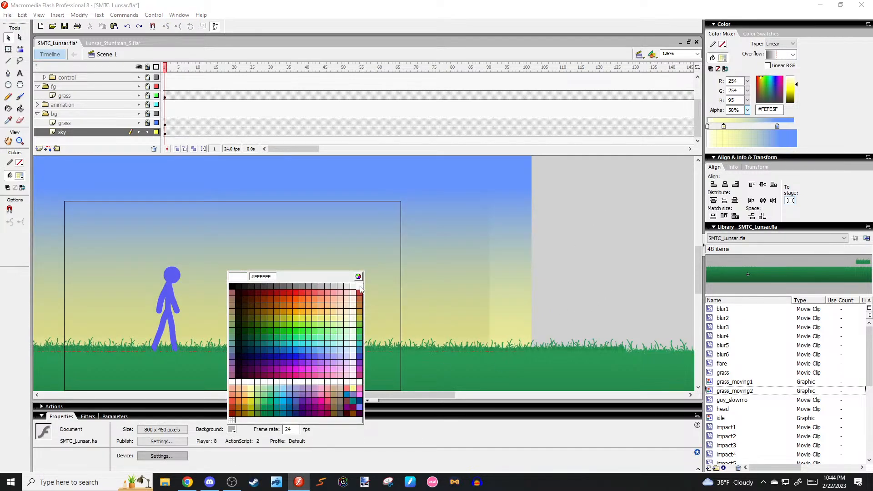
left_click(359, 290)
key("ctrl+Return")
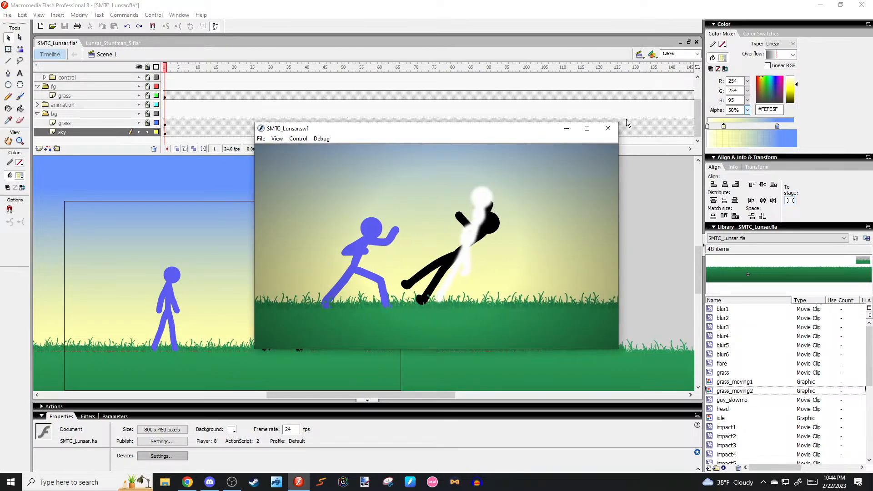
left_click(607, 129)
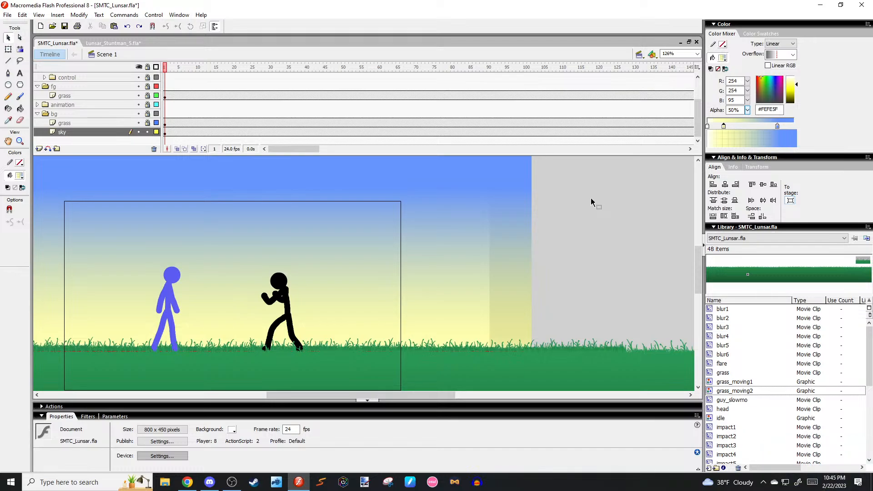
Remove the translucent yellow stop from the sky gradient and move the blue stop to the end of the gradient.
left_click(509, 201)
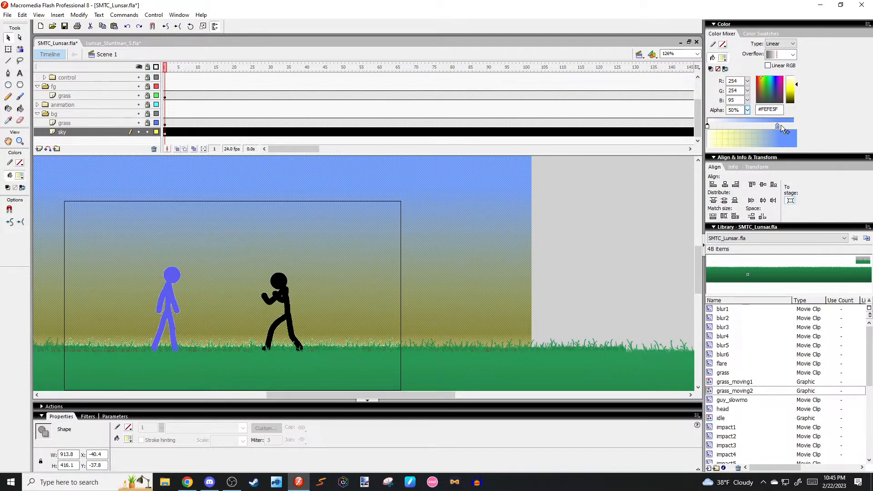
left_click_drag(777, 127, 793, 128)
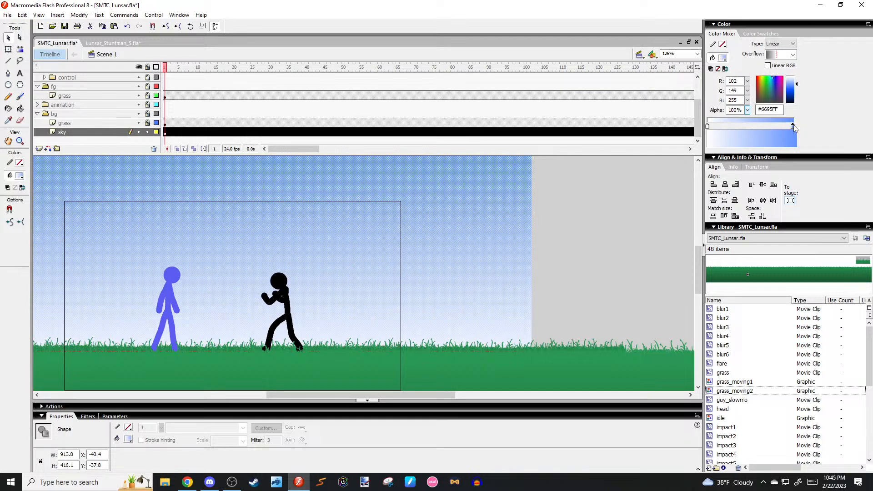
Add a pale yellow #FFFFBB stop near the white end of the sky gradient and preview the movie.
left_click_drag(741, 125, 728, 126)
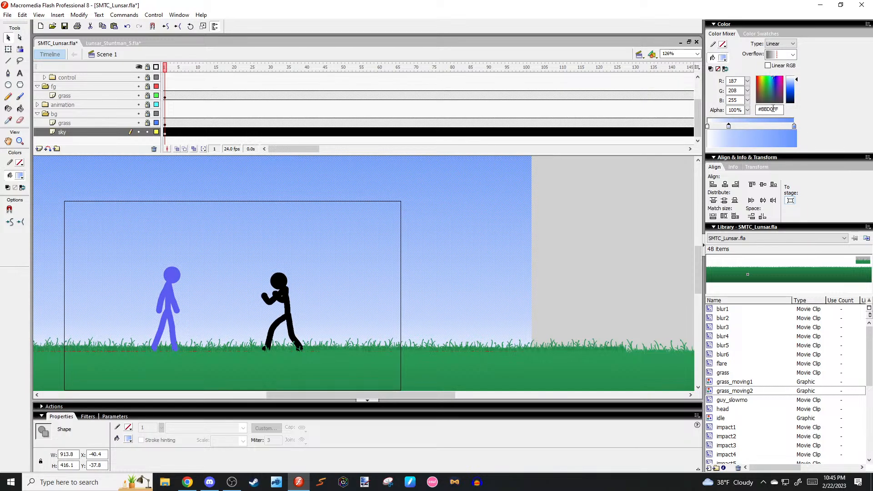
left_click_drag(767, 84, 760, 84)
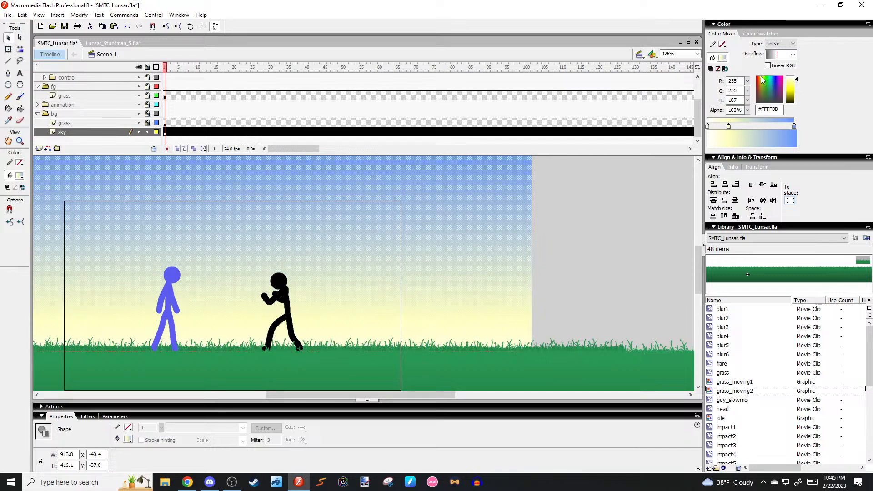
left_click(626, 249)
left_click(498, 283)
left_click(611, 226)
key("ctrl+Return")
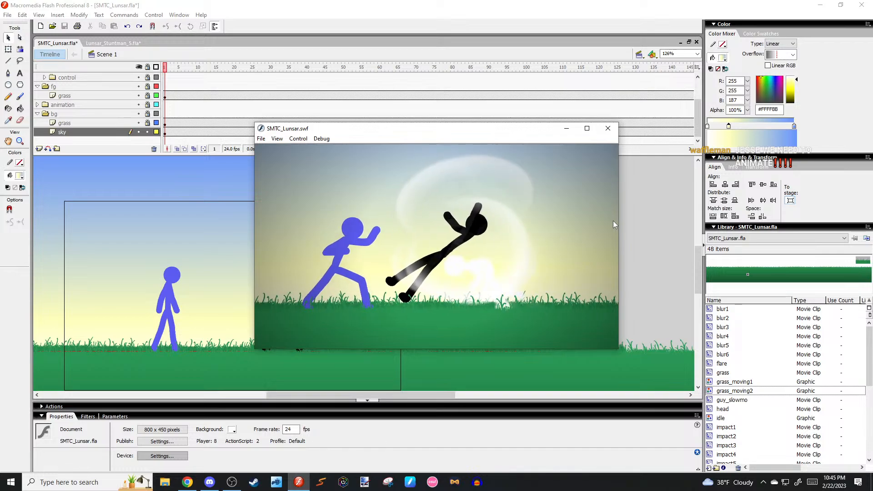
left_click(607, 128)
Remove the sky gradient's middle stop and change its white end stop to pale yellow #FFFFBB.
left_click_drag(728, 127, 727, 131)
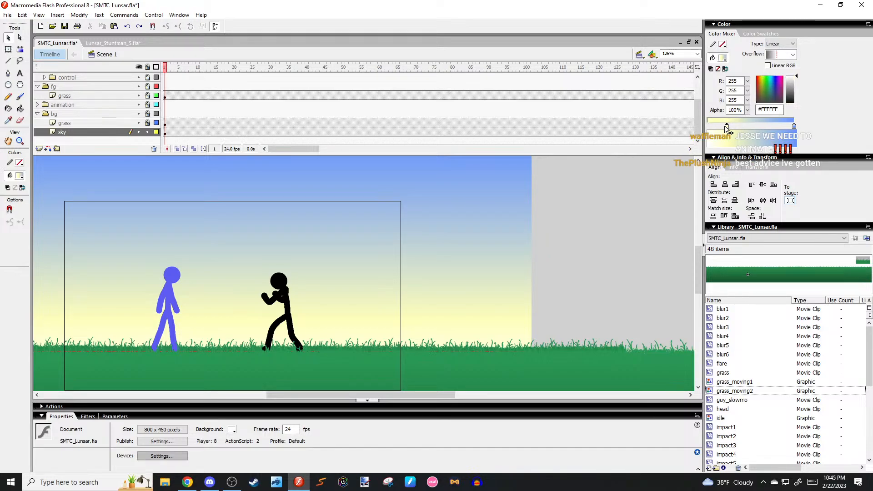
left_click(523, 199)
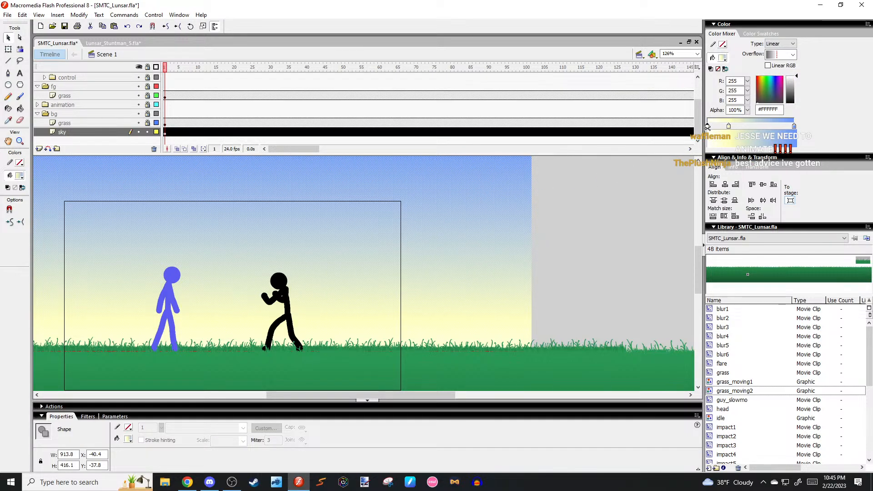
left_click_drag(728, 129, 727, 143)
left_click(604, 185)
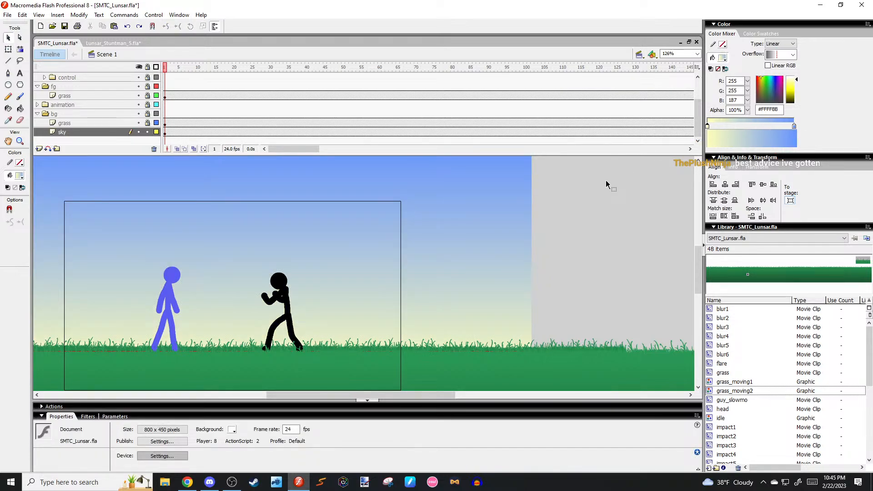
Deepen the sky gradient's yellow end stop to #FEFD81.
left_click(513, 210)
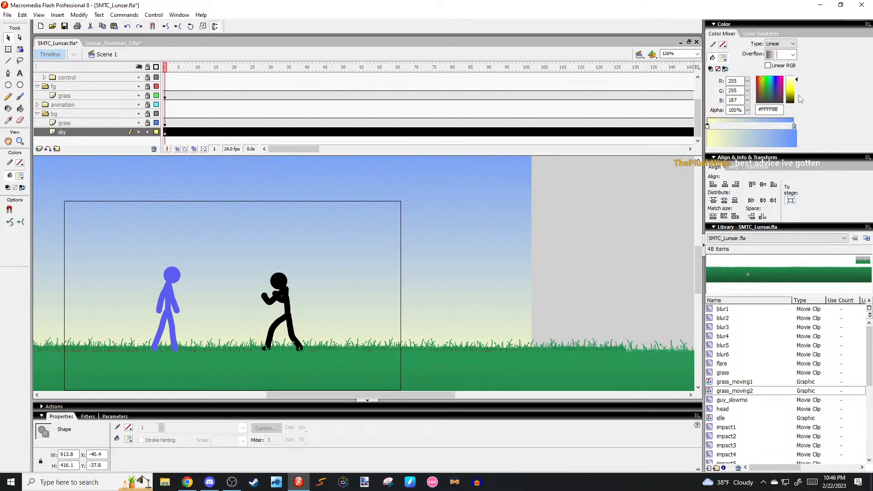
left_click_drag(796, 80, 796, 83)
left_click(620, 189)
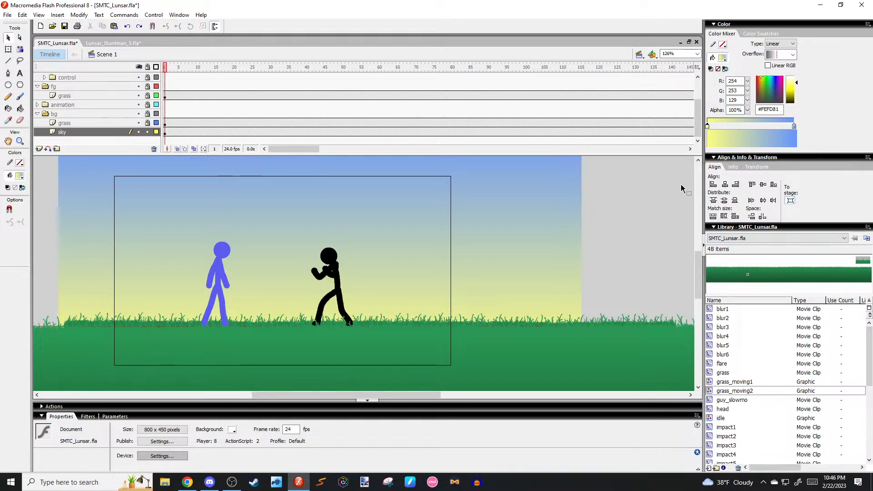
Set the sky gradient's blue end stop to the deeper blue #3572FD.
scroll(682, 188, "down", 3)
scroll(680, 184, "up", 2)
scroll(680, 181, "down", 1)
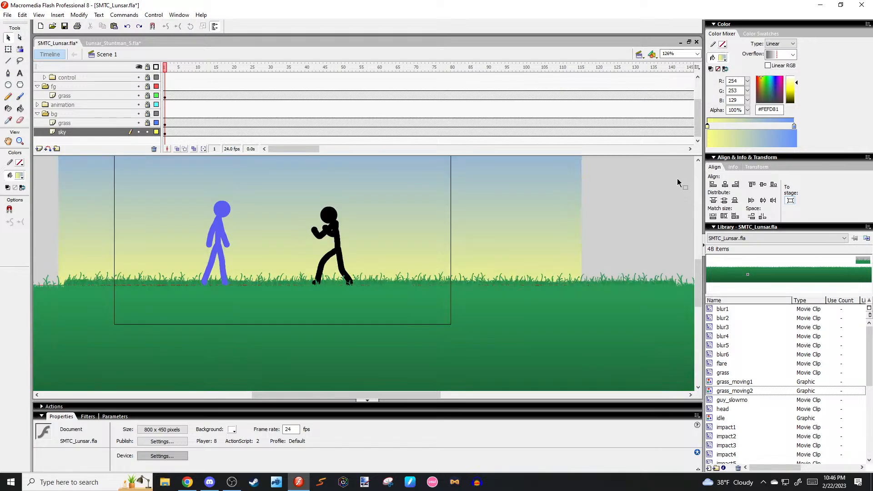
scroll(622, 192, "up", 1)
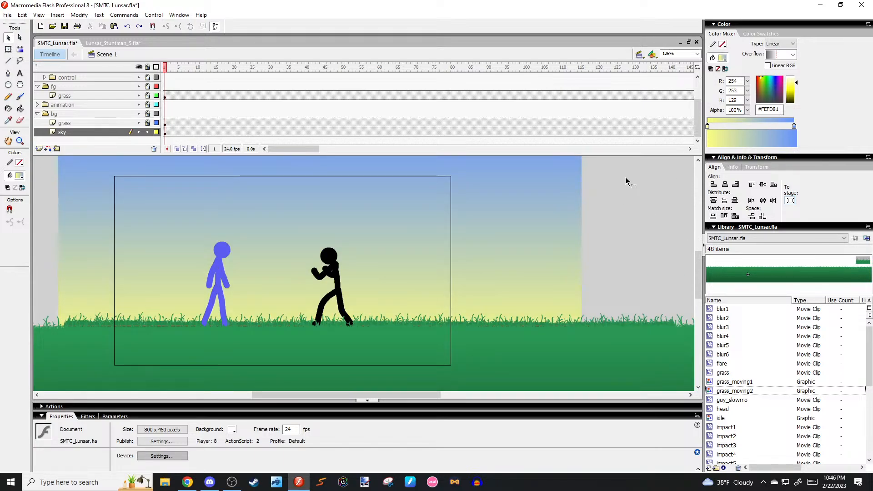
scroll(625, 177, "up", 3)
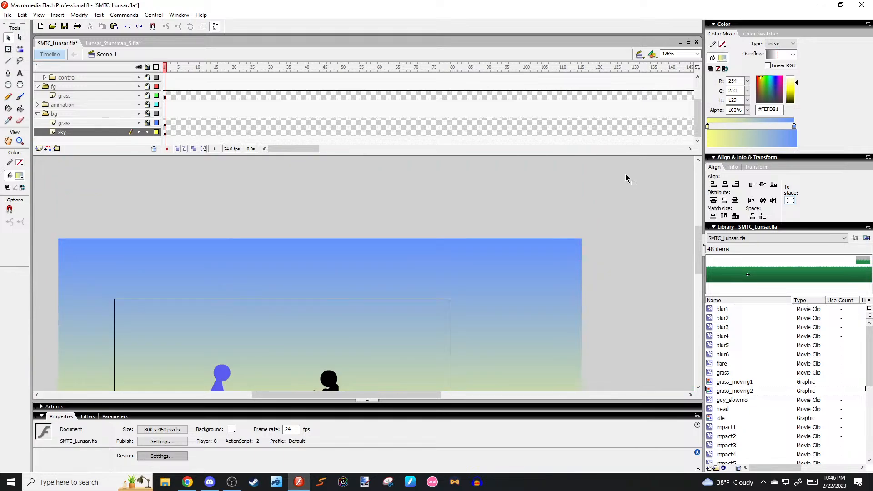
scroll(624, 192, "down", 3)
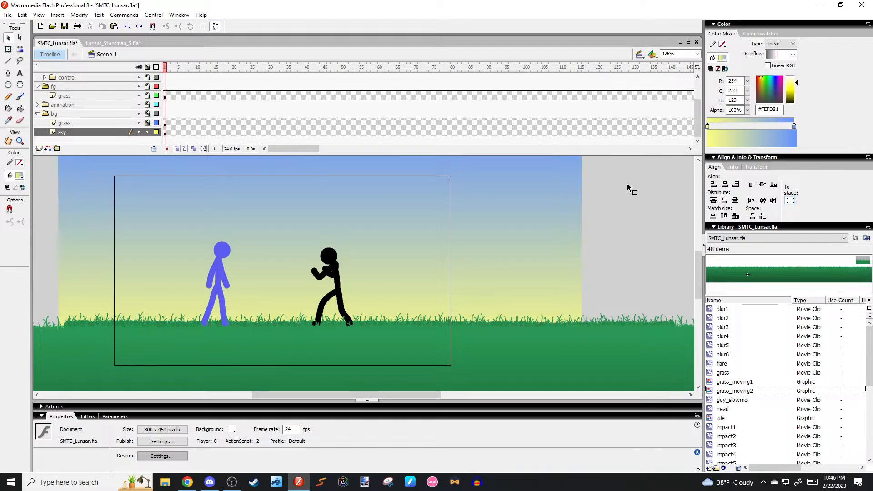
left_click(543, 176)
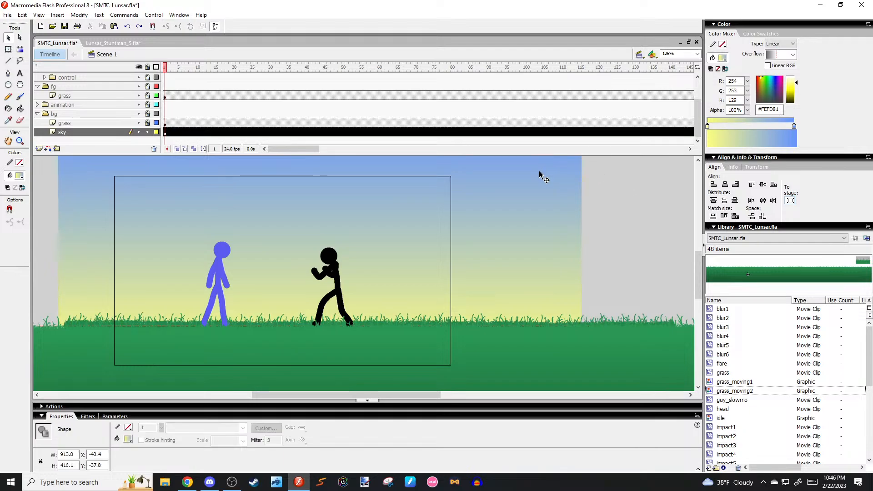
left_click(794, 127)
left_click_drag(795, 84, 796, 87)
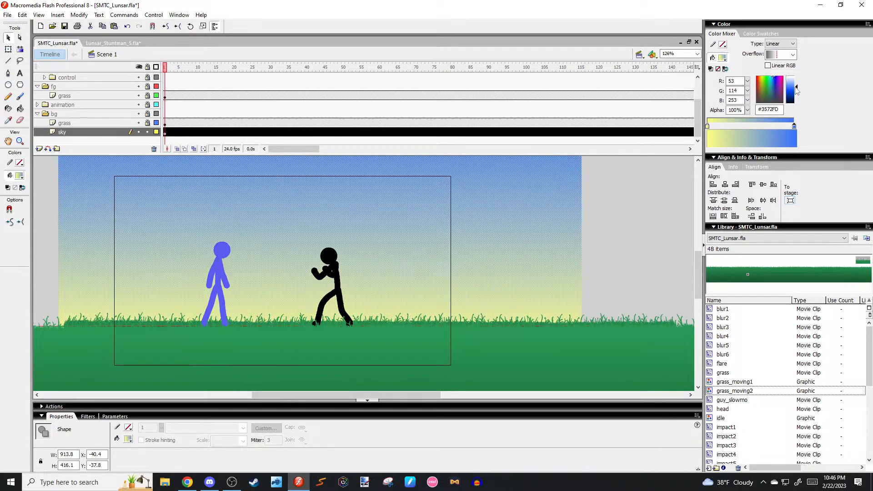
left_click(651, 190)
Lighten the sky gradient's yellow end stop to #FEFDA3.
left_click(555, 189)
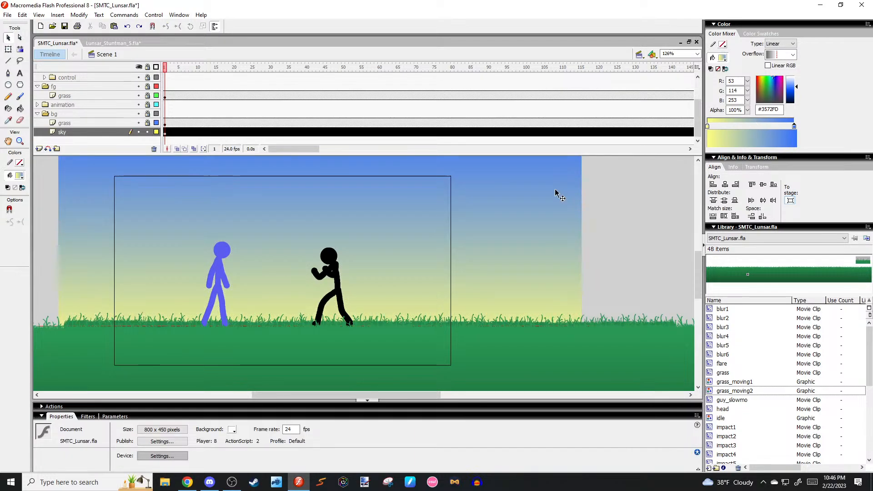
left_click(707, 127)
left_click(792, 85)
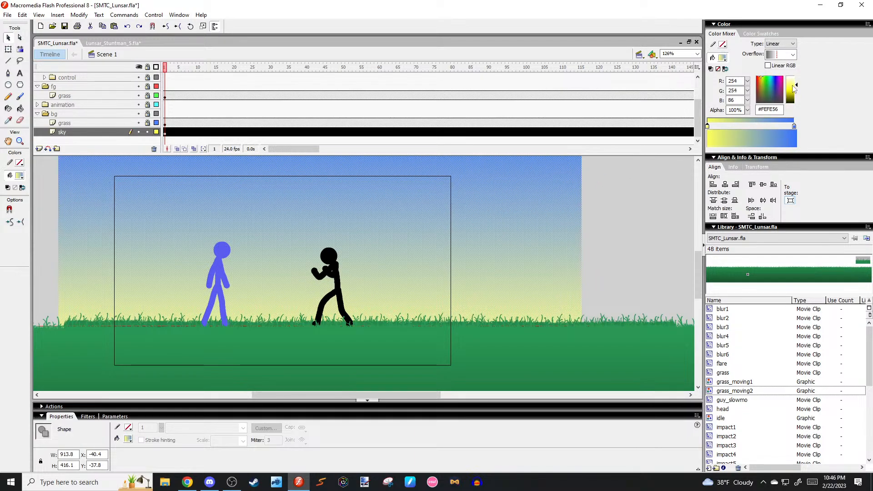
left_click_drag(796, 85, 796, 81)
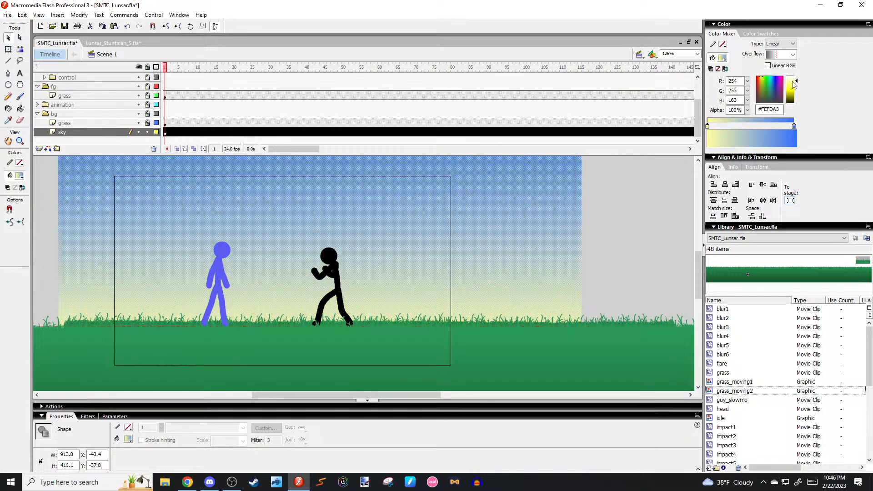
left_click(627, 205)
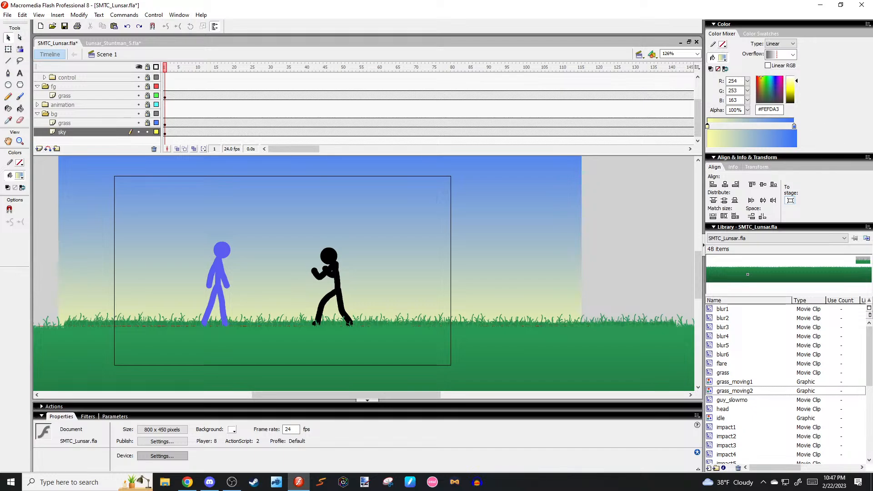
key("alt+Tab")
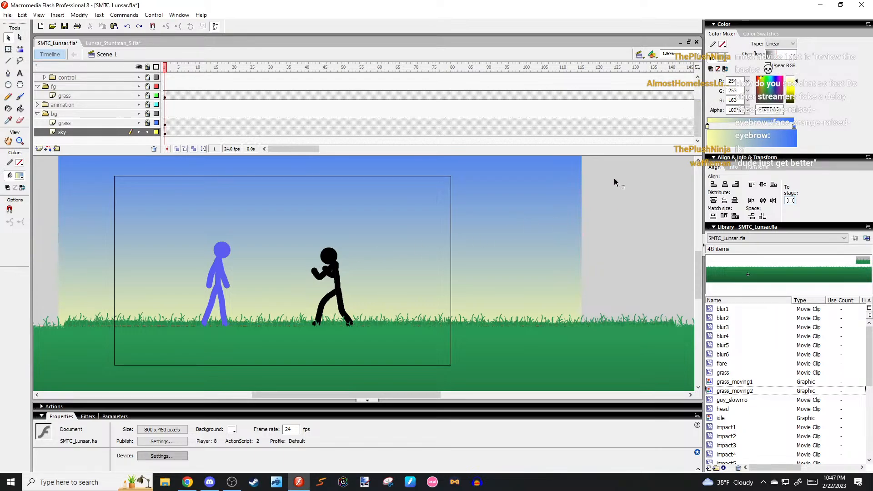
Shrink the sky shape from its top edge with Free Transform to a height of about 376 px.
left_click(527, 203)
scroll(629, 206, "up", 3)
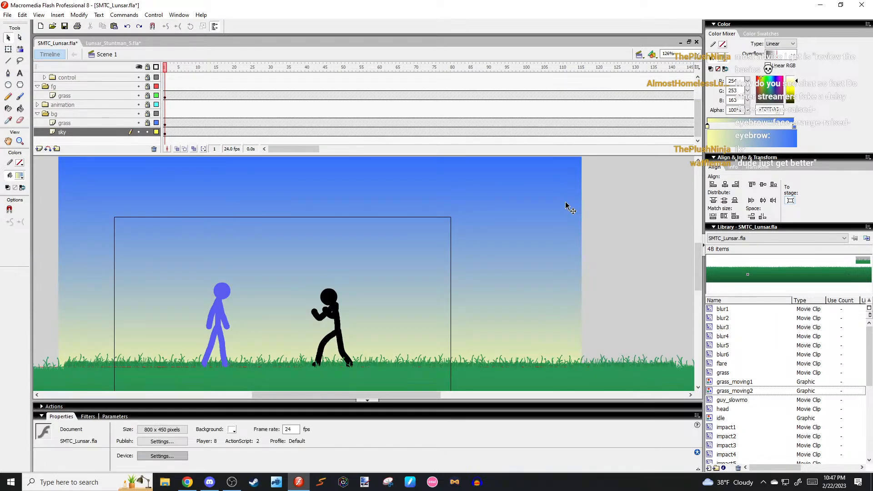
key("q")
left_click_drag(321, 198, 324, 219)
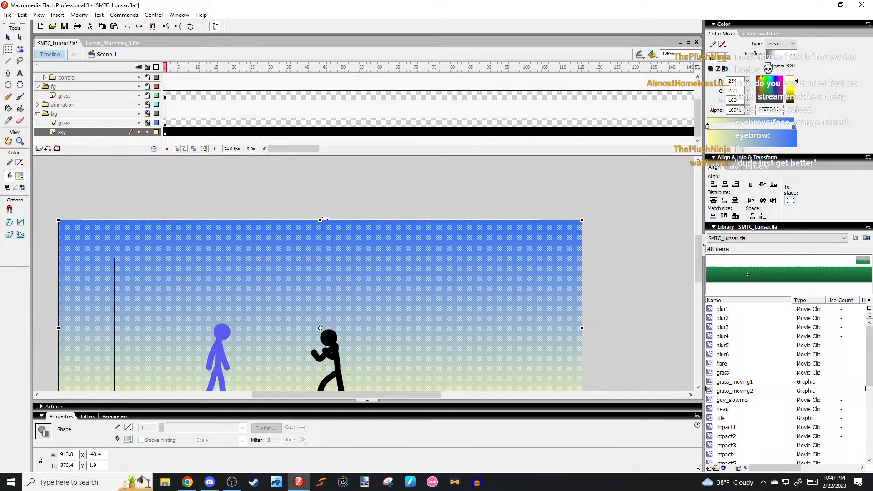
left_click(361, 202)
scroll(580, 210, "down", 1)
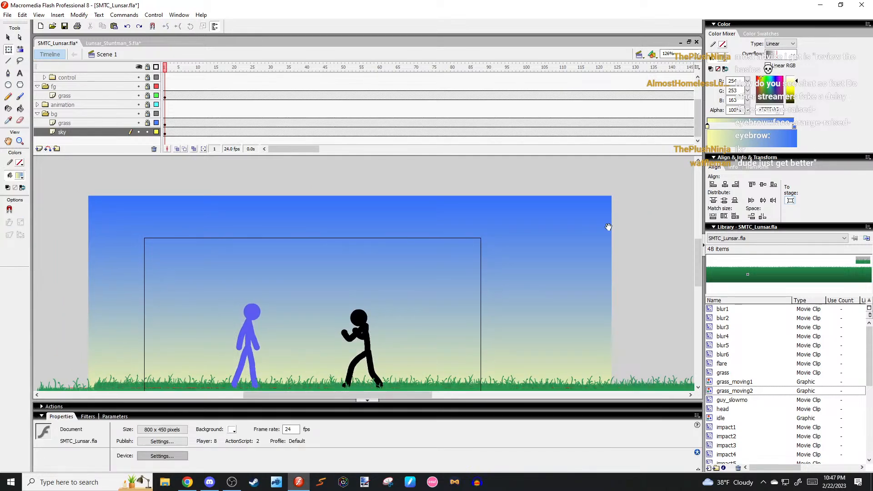
scroll(545, 196, "down", 1)
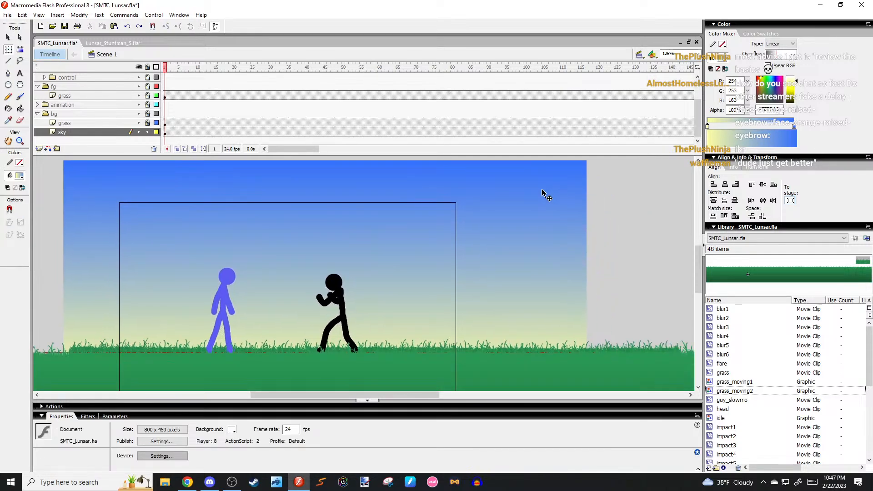
Shrink the sky shape from its bottom edge with Free Transform to a height of about 375 px.
scroll(472, 271, "down", 2)
left_click(473, 271)
left_click_drag(326, 339, 327, 334)
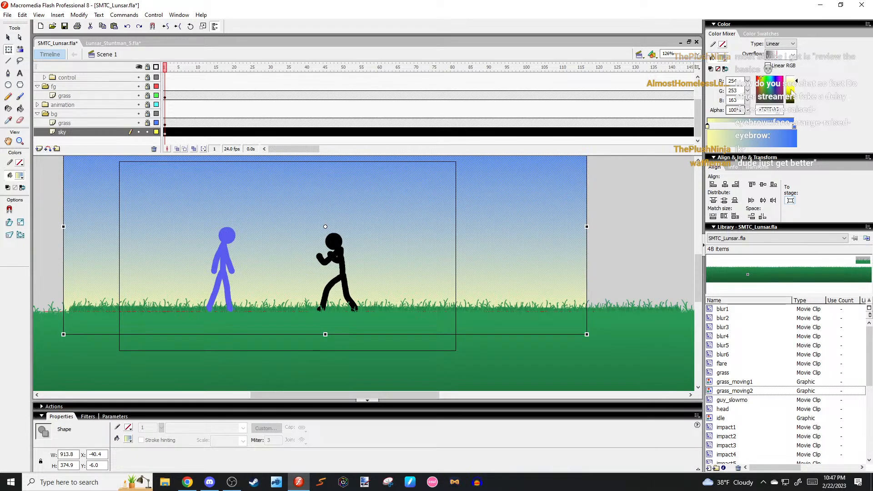
Recolour the sky gradient's end stops to blue #2E6CFC and pale yellow #FEFDB4.
left_click(761, 78)
left_click(793, 81)
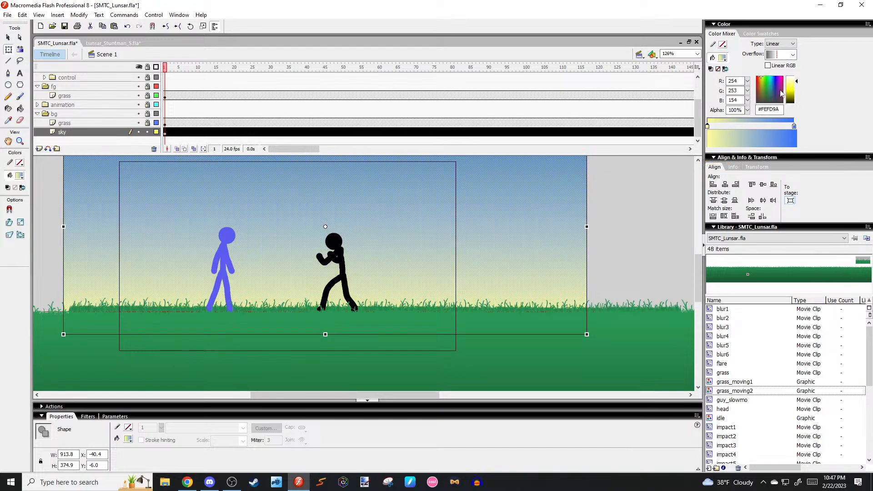
left_click(794, 126)
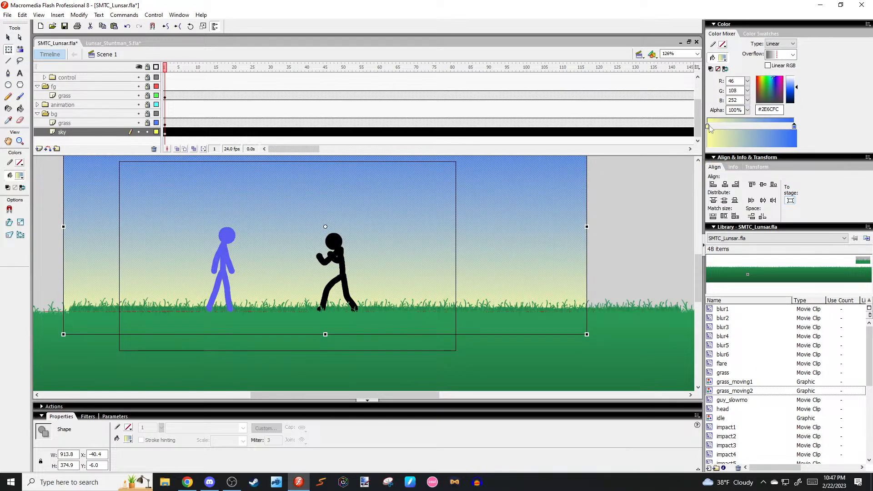
left_click(761, 78)
left_click(793, 81)
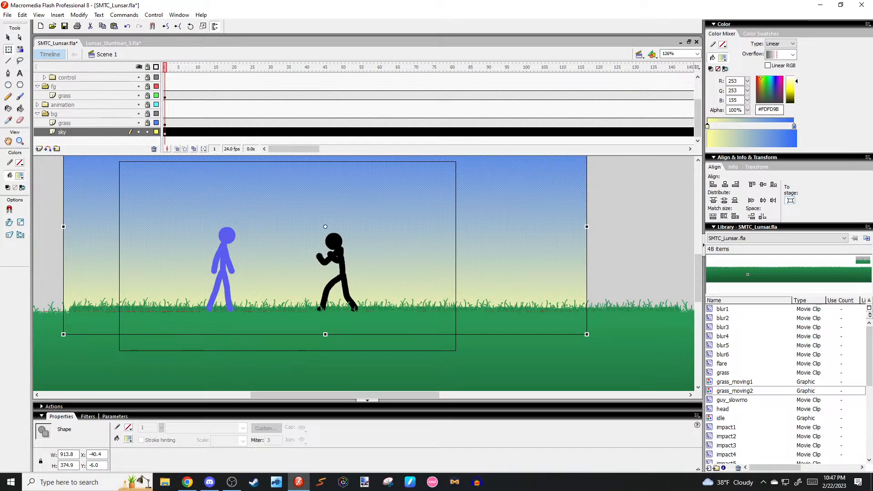
left_click(629, 190)
scroll(575, 219, "up", 3)
key("ctrl+z")
scroll(562, 216, "down", 3)
Convert the sky shape to a movie clip symbol named sky.
key("F8")
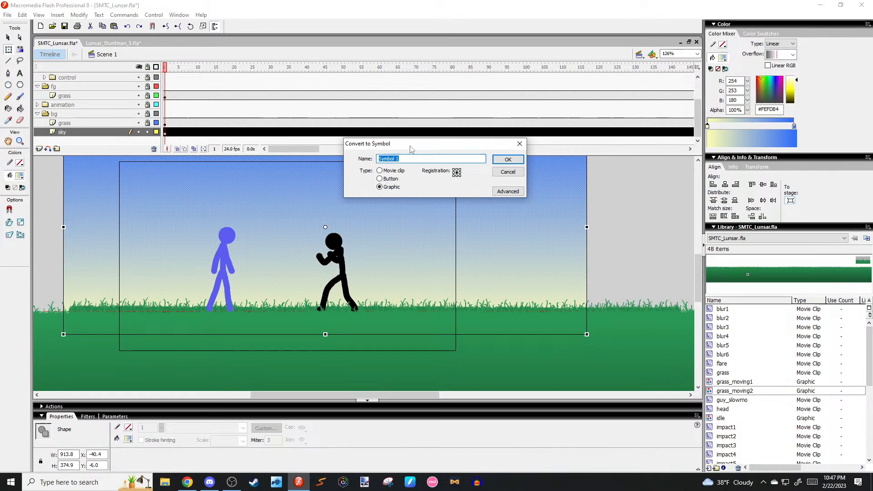
left_click(380, 170)
type("sky")
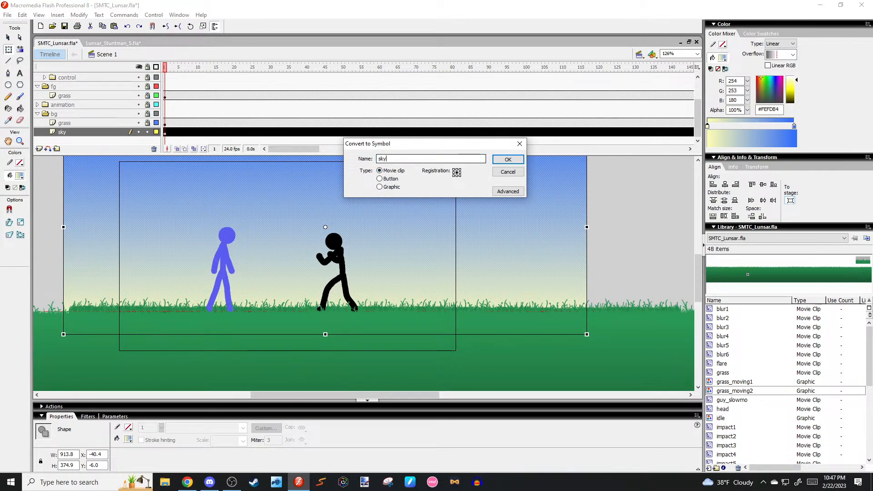
key("Return")
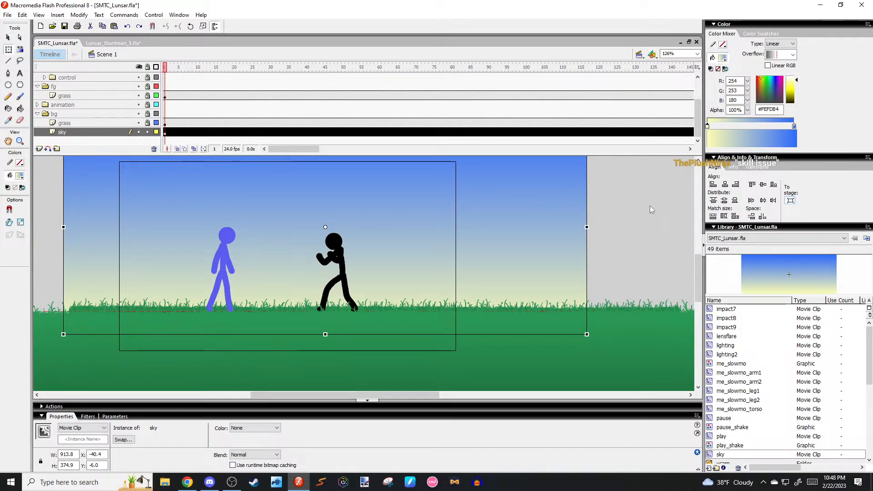
Set the sky clip's blend mode to Overlay and its alpha to 50%.
left_click(268, 455)
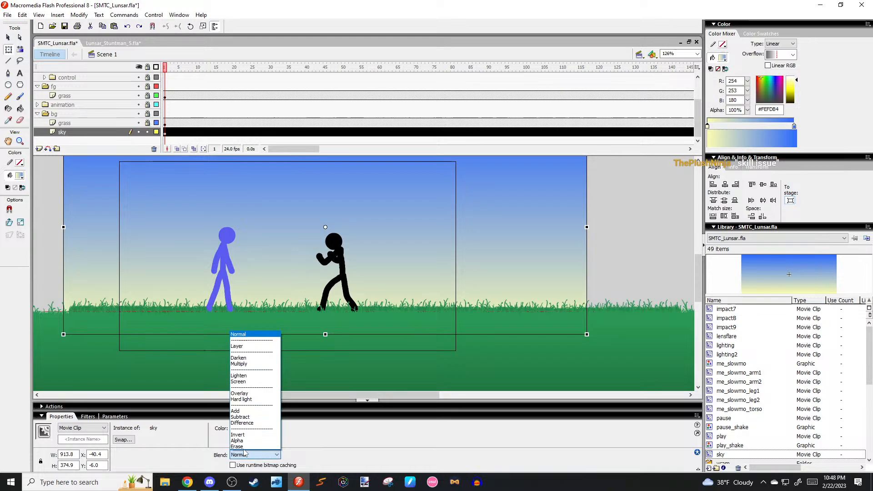
left_click(249, 412)
left_click(259, 428)
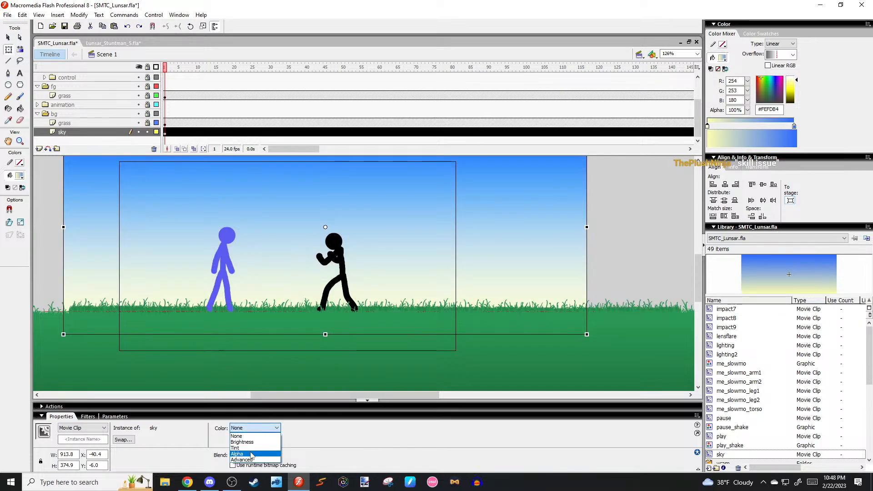
left_click(251, 454)
left_click_drag(319, 427, 321, 384)
Edit the gradient inside the sky symbol, setting its yellow end stop to #FDFC71, and return to the main scene.
left_click(595, 267)
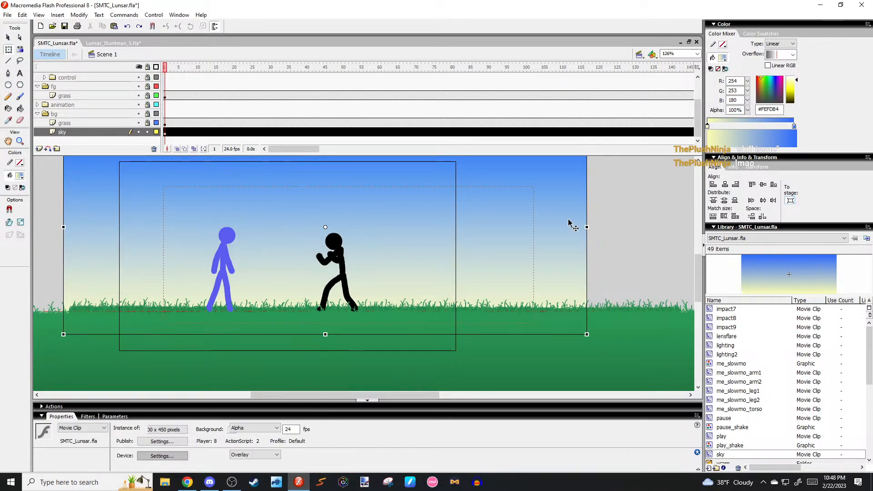
double_click(570, 224)
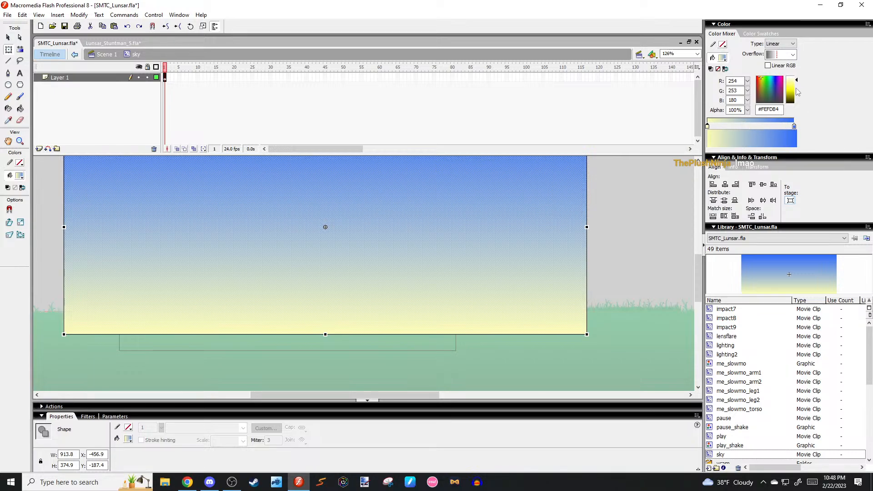
double_click(627, 203)
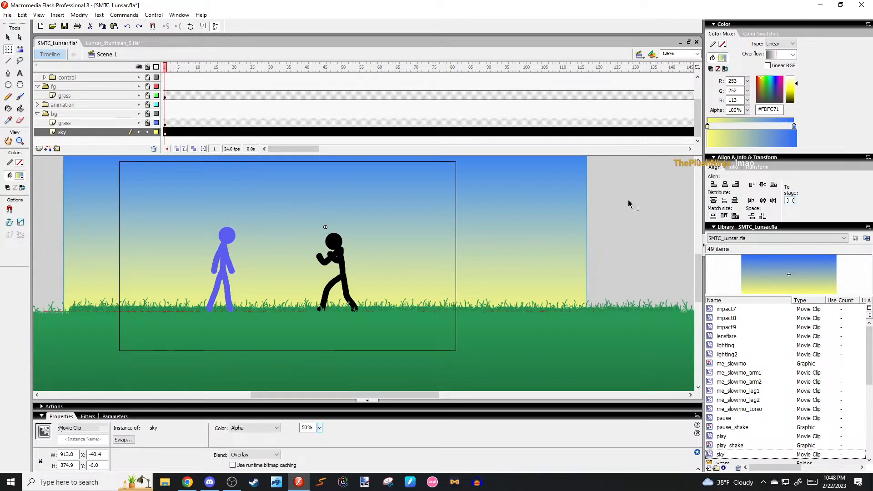
Offset a copy of the sky clip to about X 290.8, Y -87 and set its blend mode to Add.
left_click_drag(534, 225, 633, 300)
left_click_drag(545, 312, 641, 182)
key("space")
left_click_drag(587, 237, 481, 234)
left_click_drag(518, 231, 512, 240)
key("space")
left_click_drag(189, 371, 284, 351)
left_click(258, 455)
left_click(253, 411)
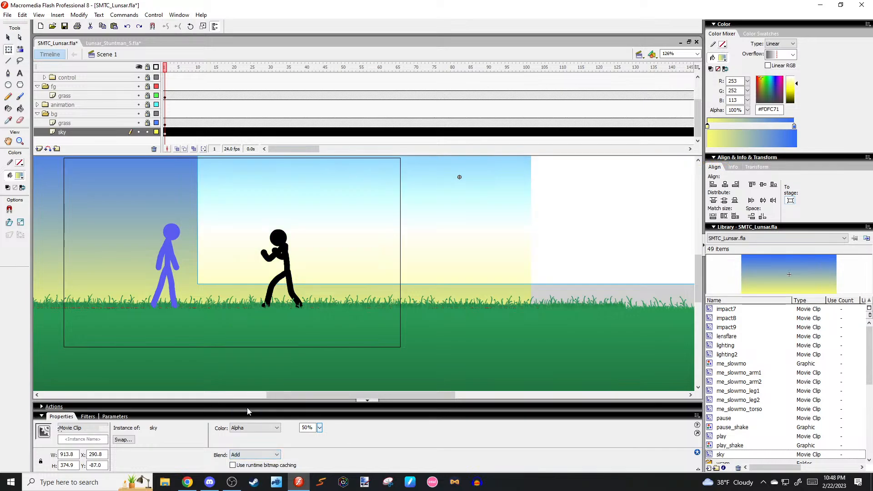
Try the Hard light blend mode on the sky clip copy, moved to about X 95.5, Y -25.8.
left_click(261, 417)
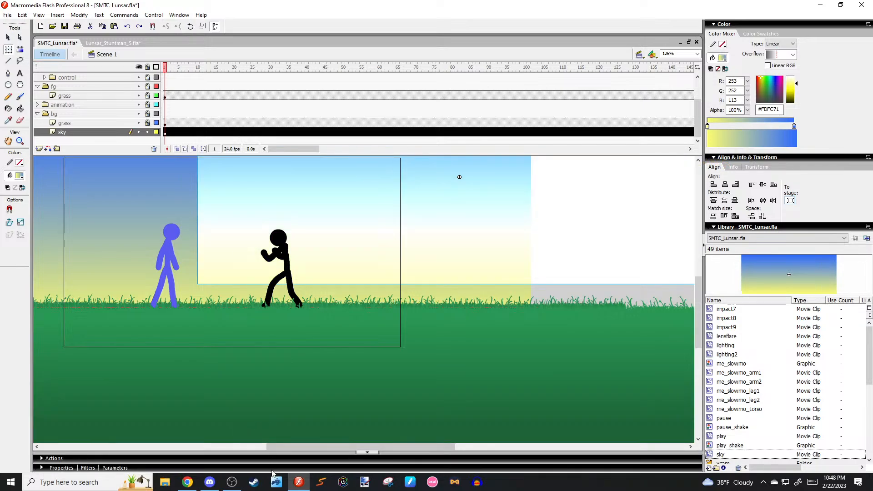
left_click(272, 468)
left_click(257, 454)
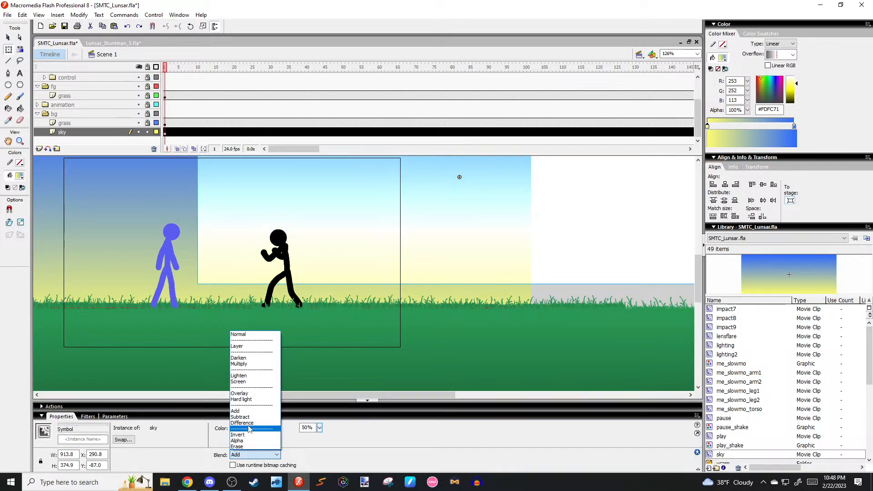
left_click(241, 399)
left_click_drag(601, 237, 489, 272)
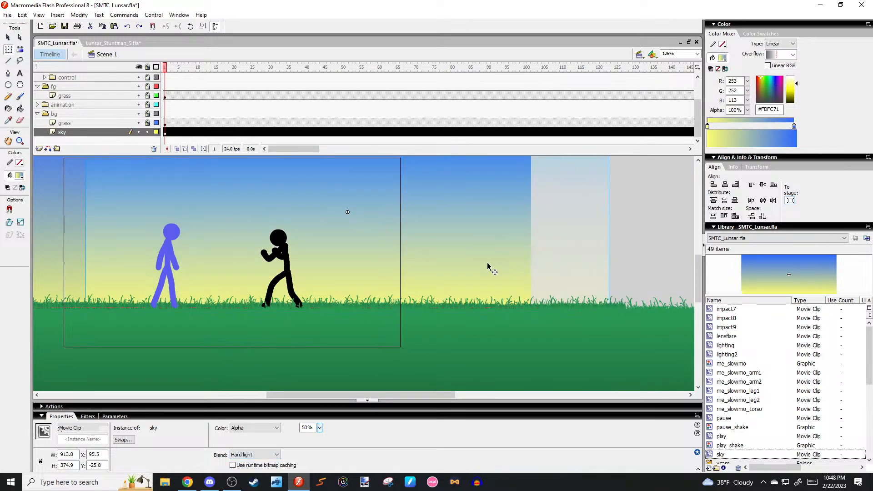
left_click(551, 245)
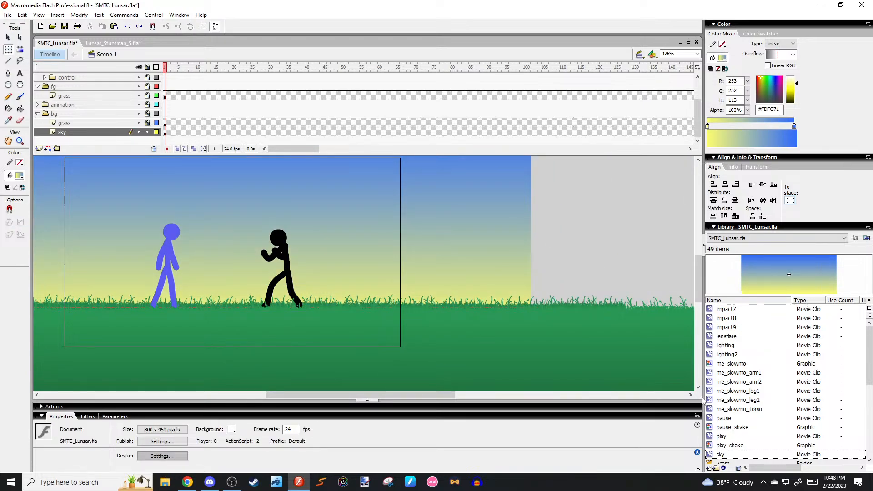
Break the remaining sky clip apart into a plain shape and delete the sky symbol from the library.
left_click_drag(505, 246, 586, 277)
left_click(588, 277)
key("ctrl+b")
left_click(771, 452)
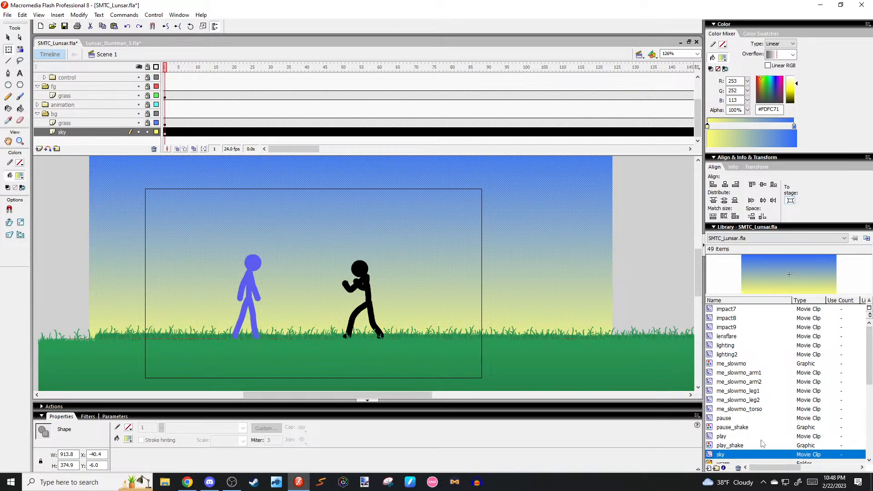
key("Delete")
left_click(634, 230)
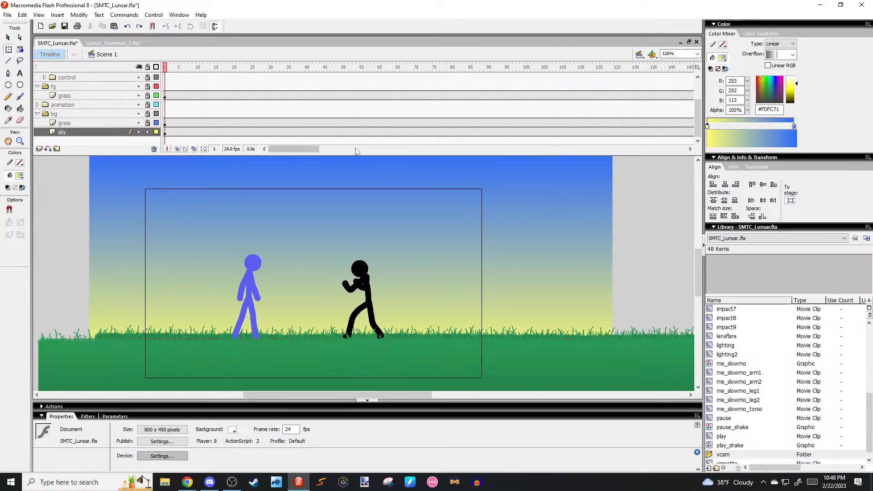
Set the sky shape's yellow gradient end stop to #FEFDA3.
left_click(526, 211)
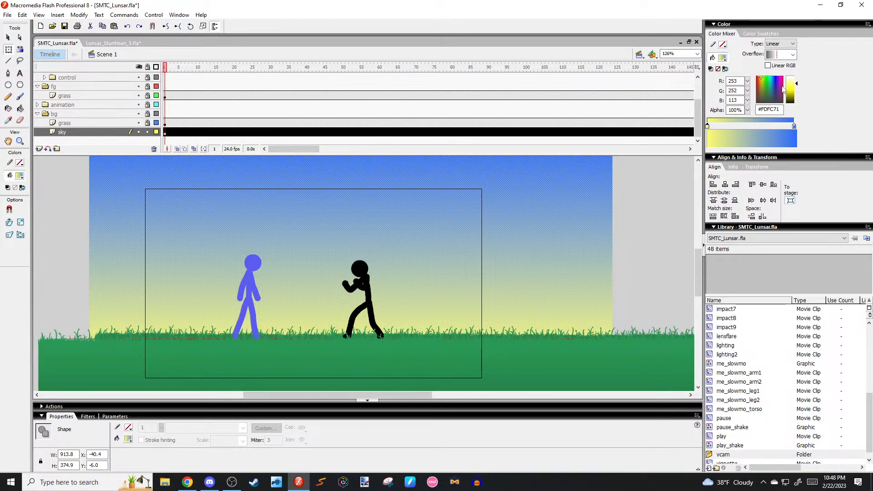
left_click(791, 82)
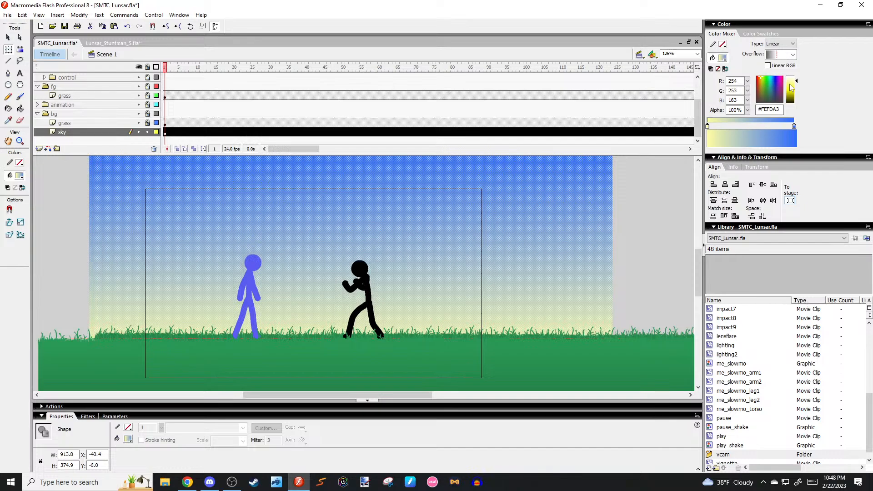
left_click(676, 181)
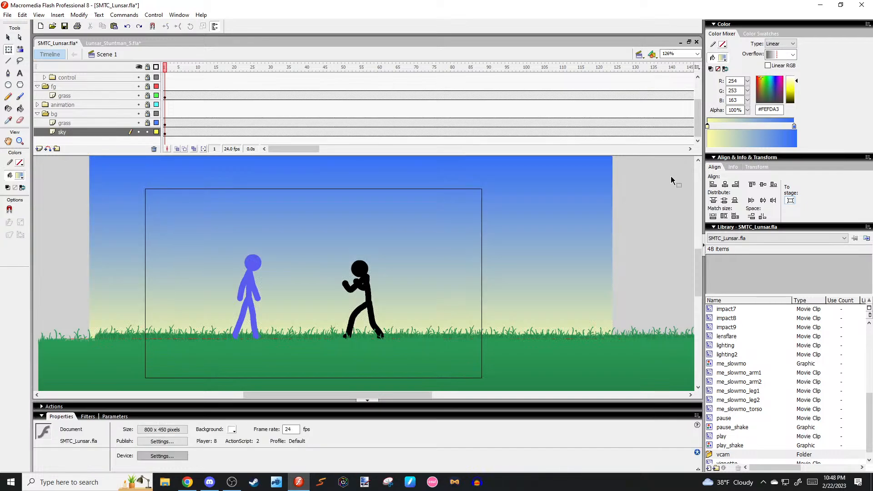
Lock the sky layer and collapse the bg layer folder.
left_click_drag(264, 241, 305, 238)
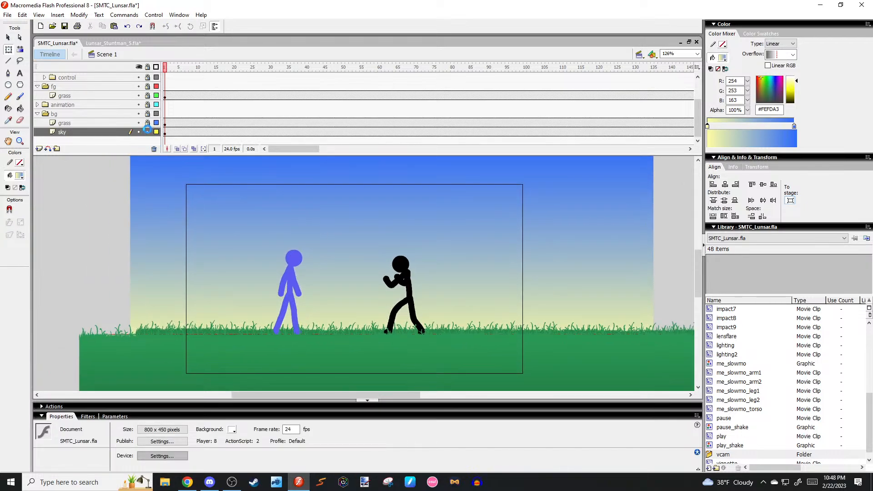
left_click(147, 132)
left_click(38, 114)
Add a layer named overlay above the grass layer in the fg folder.
left_click(54, 105)
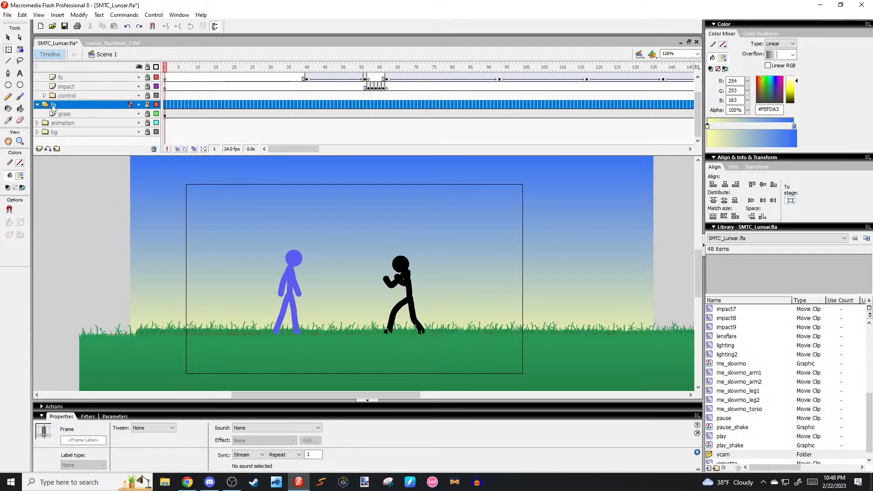
left_click(61, 114)
left_click(71, 142)
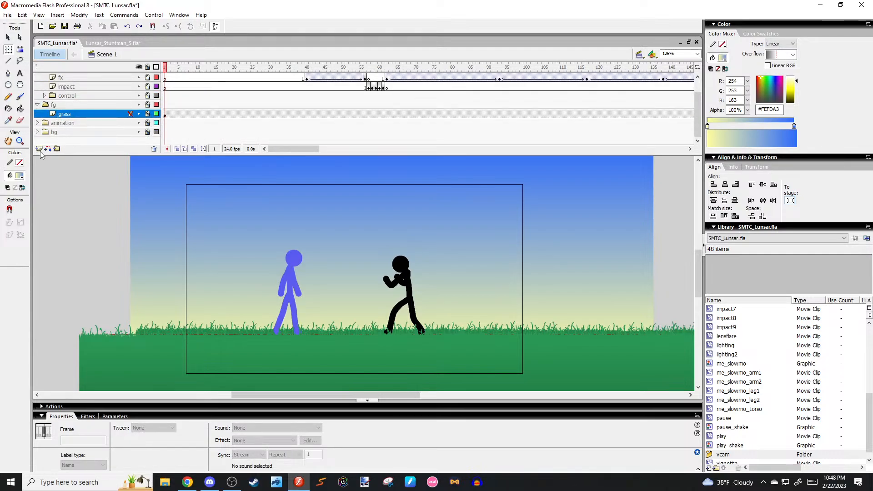
left_click(40, 149)
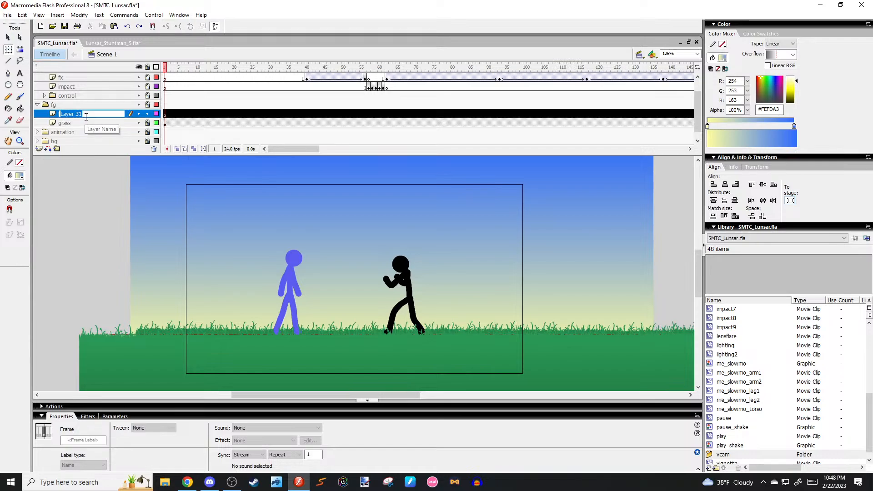
double_click(66, 113)
type("overlay")
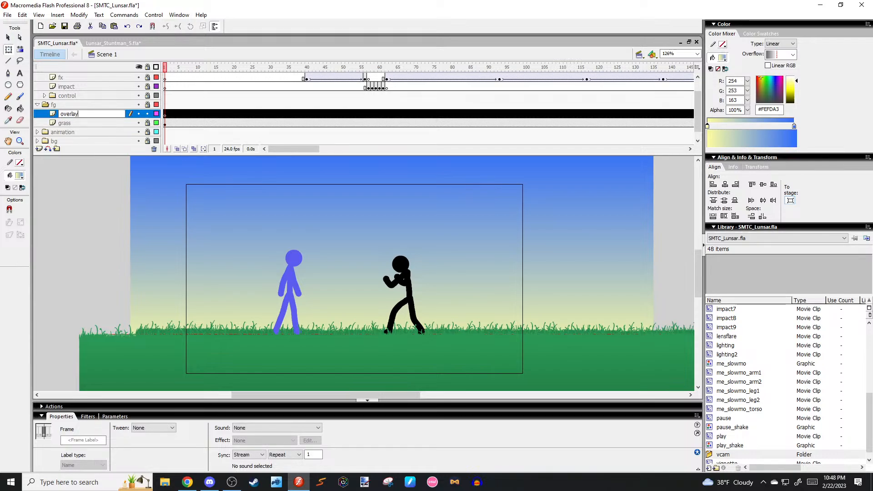
left_click(72, 273)
Activate the Rectangle tool with the white-to-black radial gradient as its fill.
key("r")
left_click(19, 175)
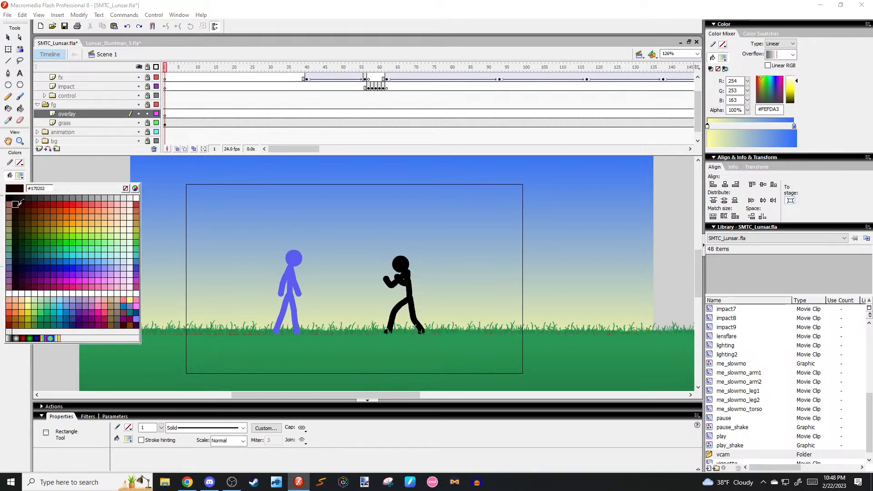
left_click(16, 338)
key("alt+Tab")
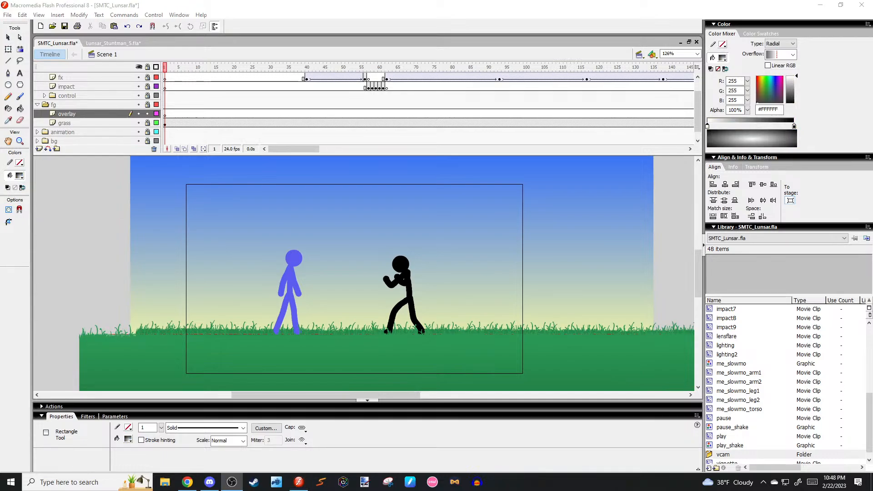
key("alt+Tab")
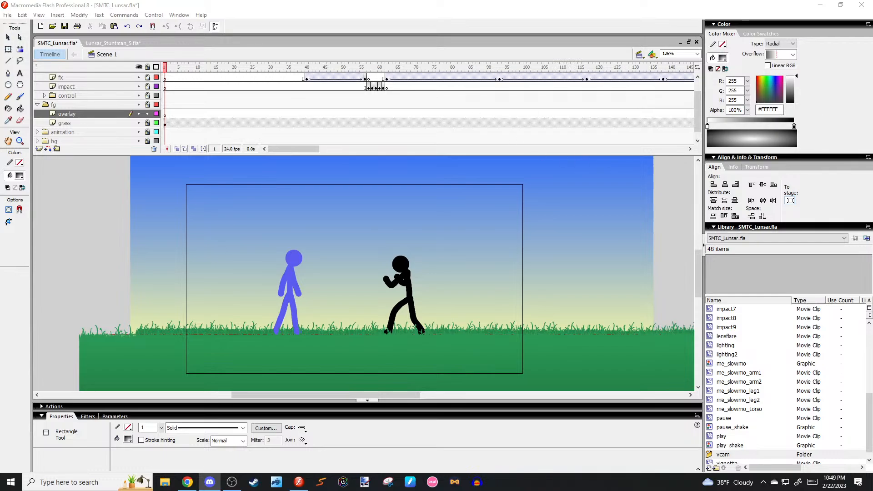
key("alt+Tab")
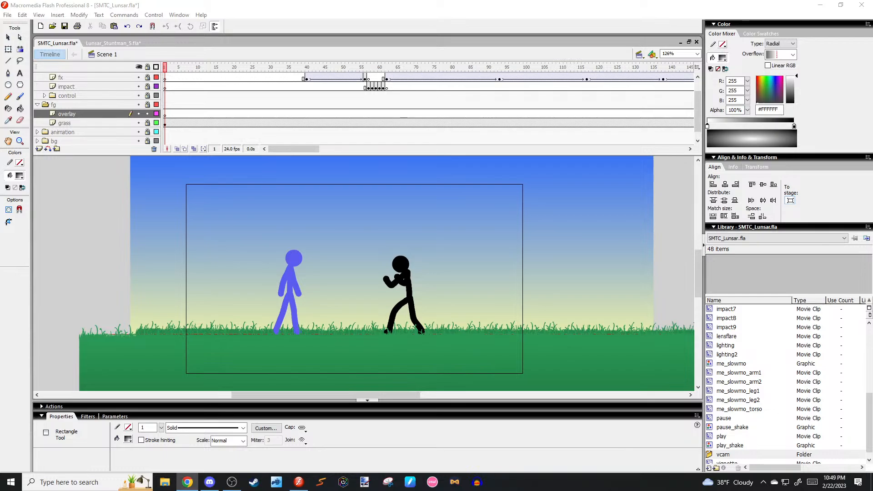
key("alt+Tab")
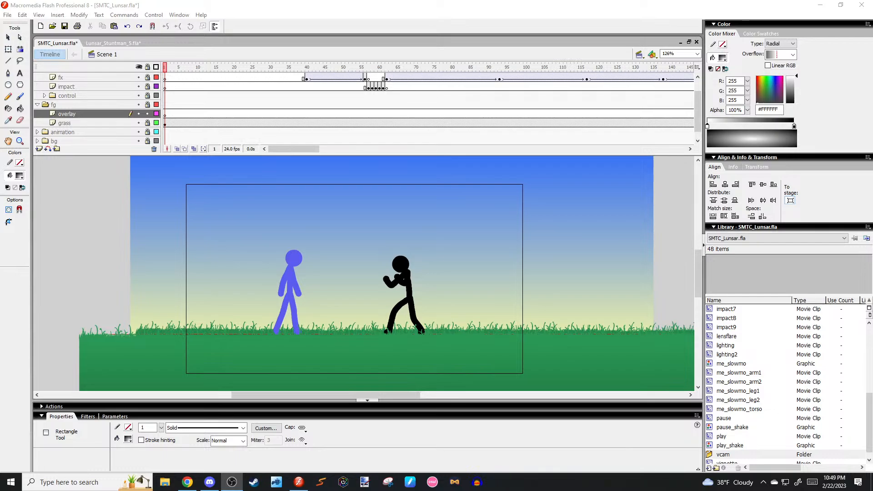
left_click(666, 223)
scroll(497, 250, "up", 1)
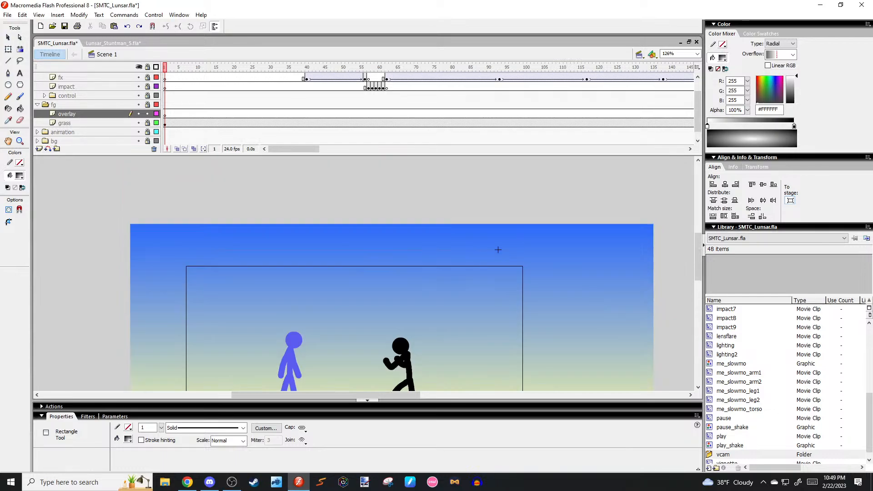
scroll(463, 252, "down", 1)
scroll(354, 248, "down", 2)
left_click_drag(257, 219, 223, 221)
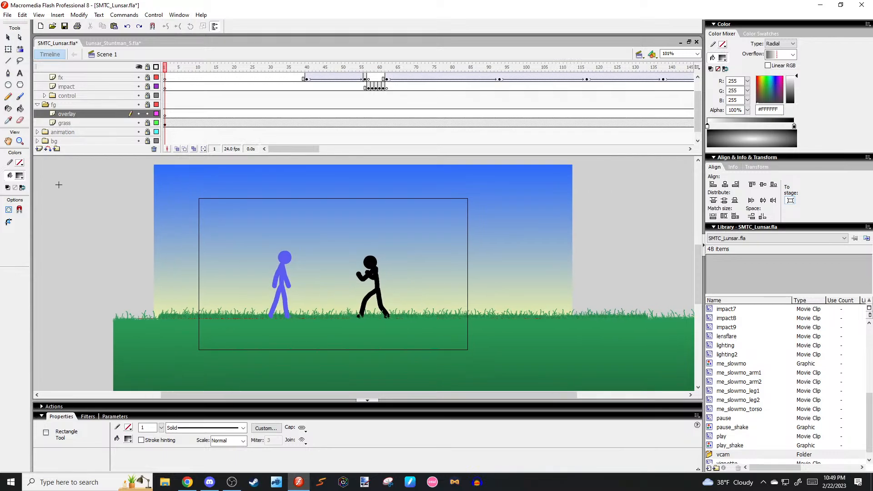
left_click(794, 127)
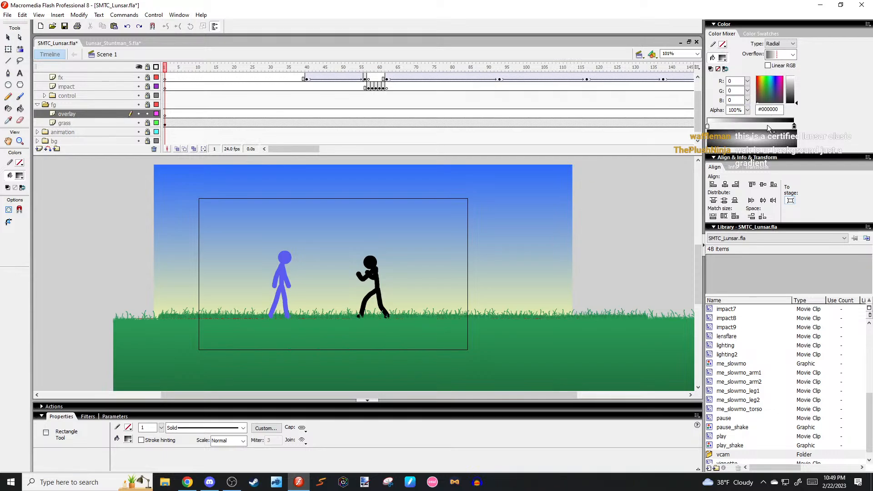
mouse_move(772, 79)
left_mouse_down()
mouse_move(759, 77)
mouse_move(797, 94)
left_mouse_up()
left_click(794, 127)
left_click_drag(504, 205, 606, 261)
key("v")
left_click(567, 235)
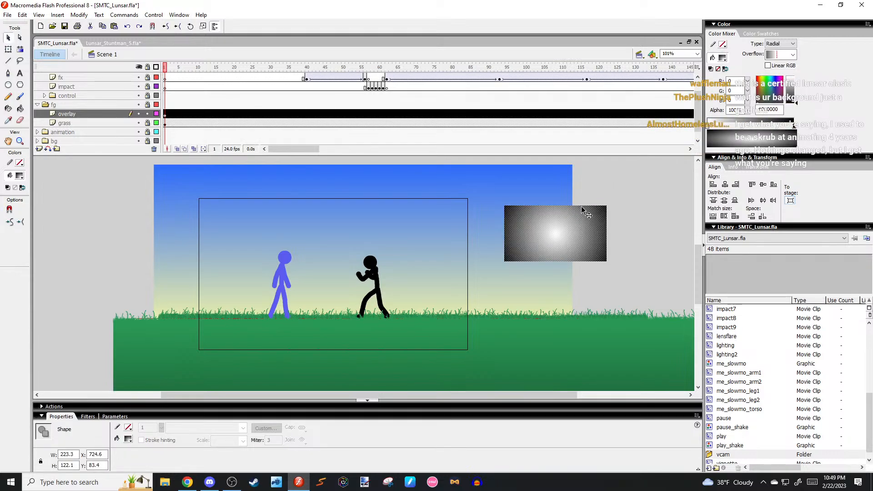
key("Delete")
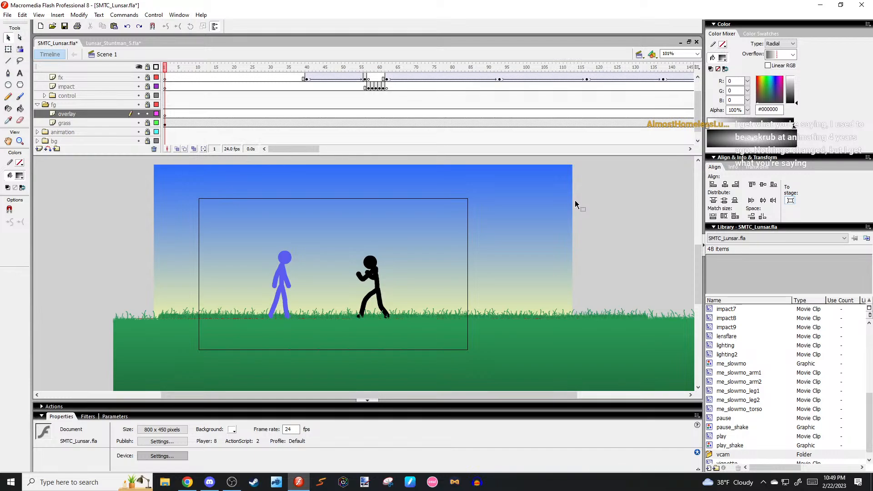
Draw a radial-gradient square of about 172 px on the overlay layer and move it over the sky's upper-left part.
key("r")
left_click_drag(533, 190, 610, 269)
key("v")
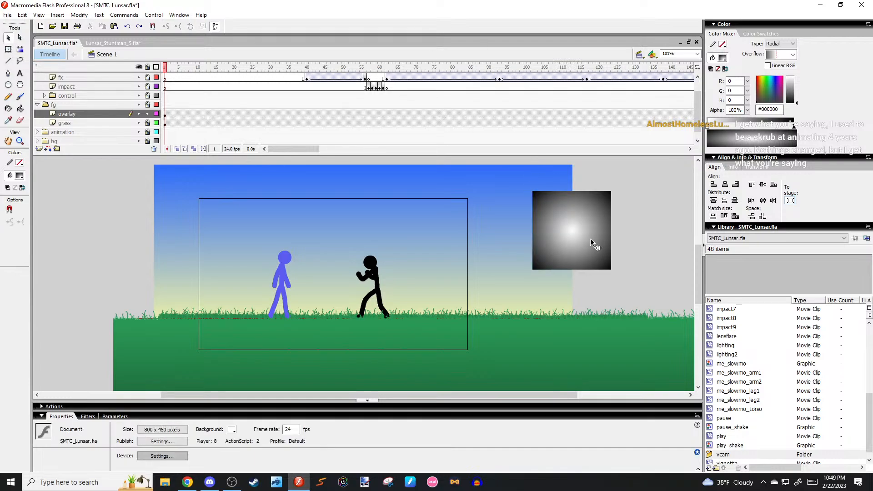
left_click_drag(592, 234, 535, 244)
mouse_move(539, 241)
left_mouse_down()
mouse_move(551, 233)
mouse_move(302, 205)
mouse_move(255, 214)
mouse_move(229, 195)
left_mouse_up()
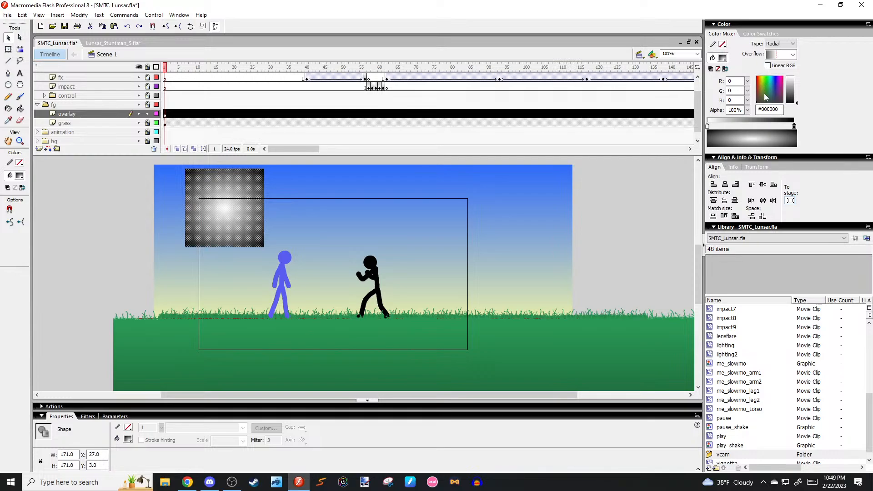
Recolour the square's radial gradient with an #FF9900 outer stop and a #000000 centre stop at 0% alpha.
left_click(758, 78)
left_click(790, 89)
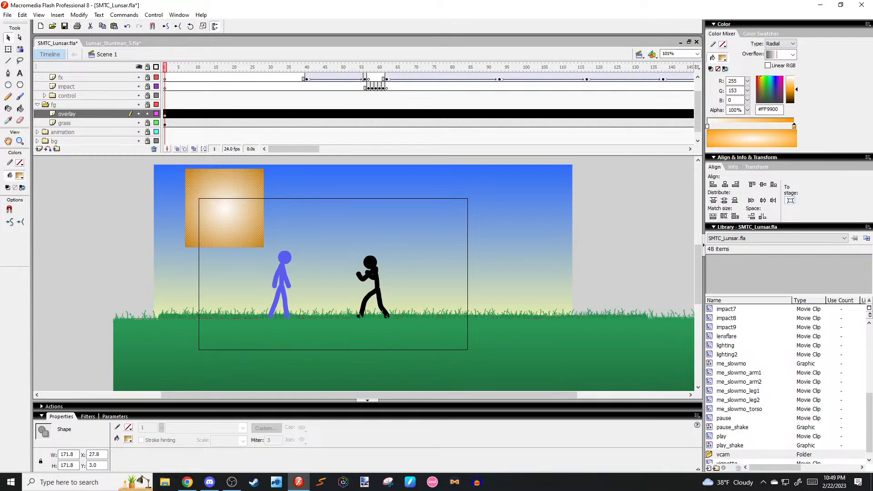
left_click(708, 126)
left_click(793, 102)
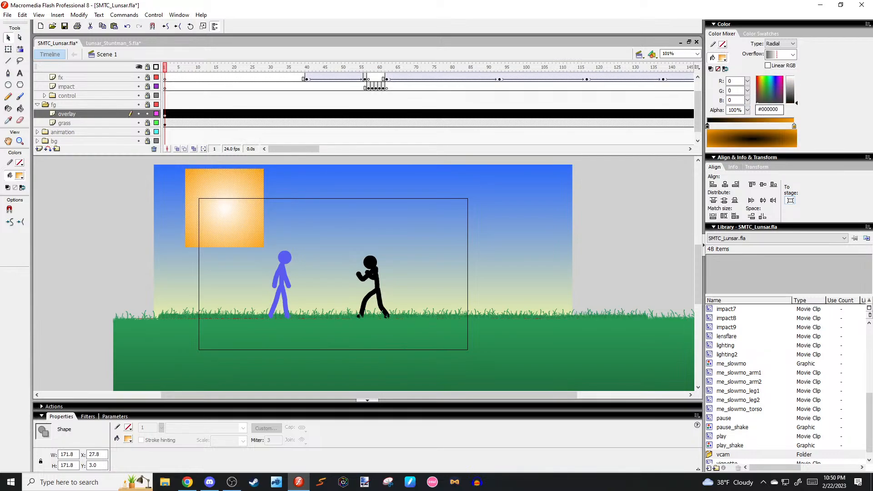
left_click_drag(749, 112, 748, 157)
left_click(518, 227)
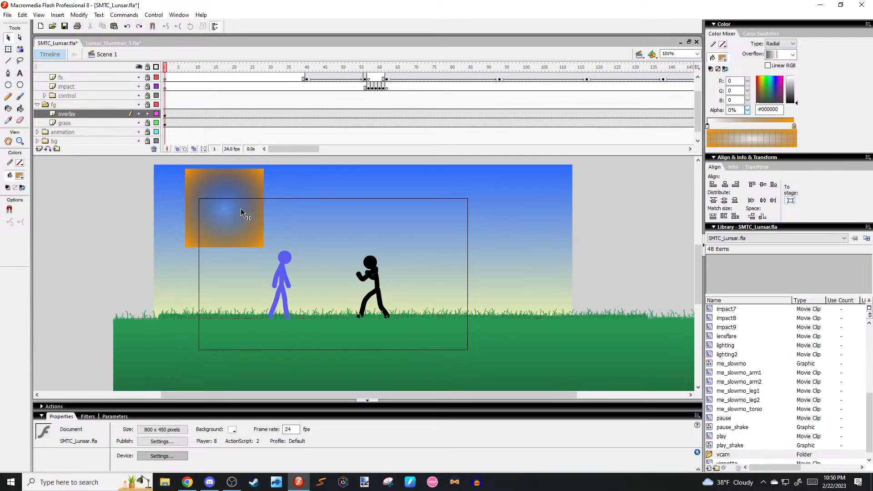
Convert the gradient square to a movie clip symbol named overlay and set its blend mode to Overlay.
mouse_move(249, 202)
left_mouse_down()
mouse_move(309, 260)
mouse_move(250, 214)
left_mouse_up()
key("F8")
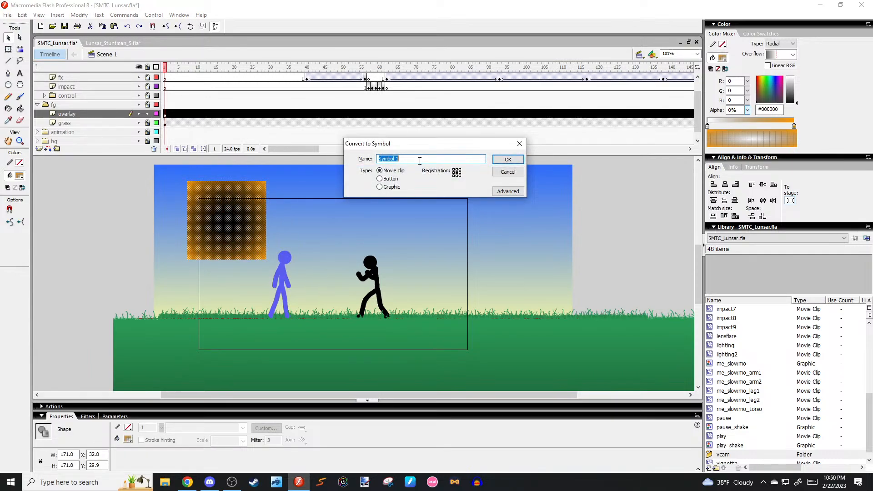
type("overlay")
key("Return")
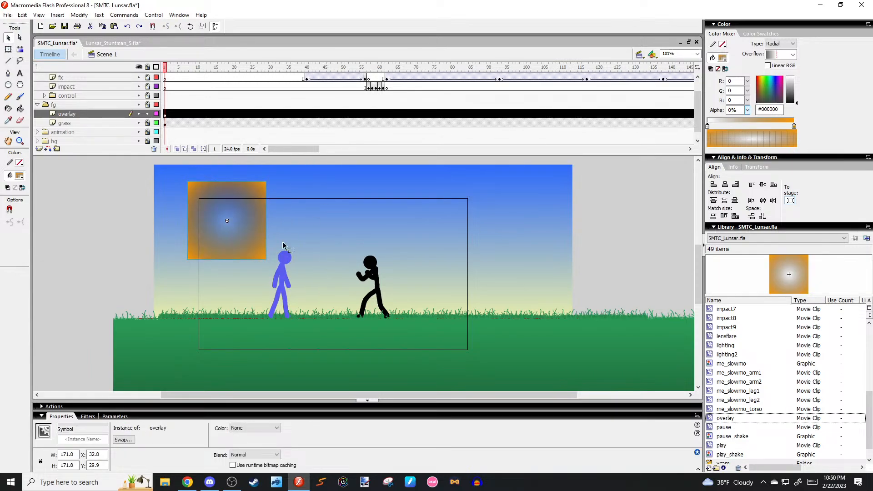
left_click(245, 454)
left_click(246, 394)
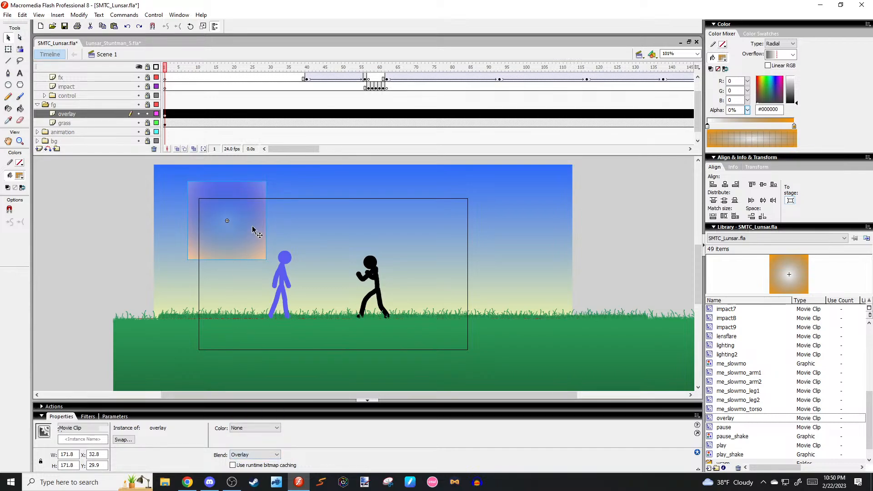
Stretch the overlay clip to about 676 × 414 px so it extends past the camera frame on all sides.
key("q")
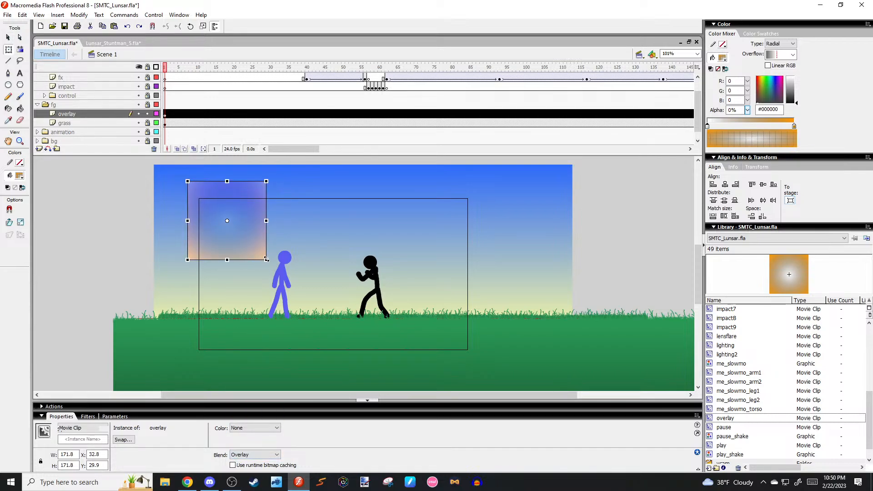
left_click_drag(267, 259, 451, 296)
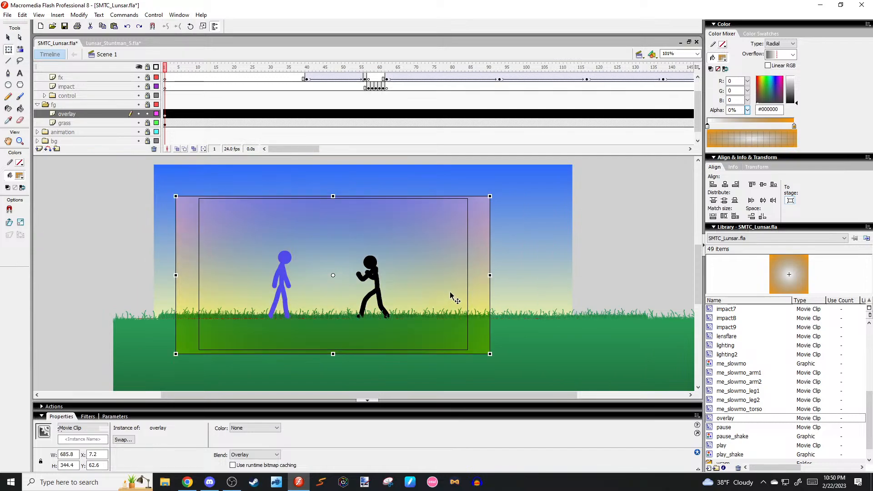
left_click_drag(489, 196, 485, 177)
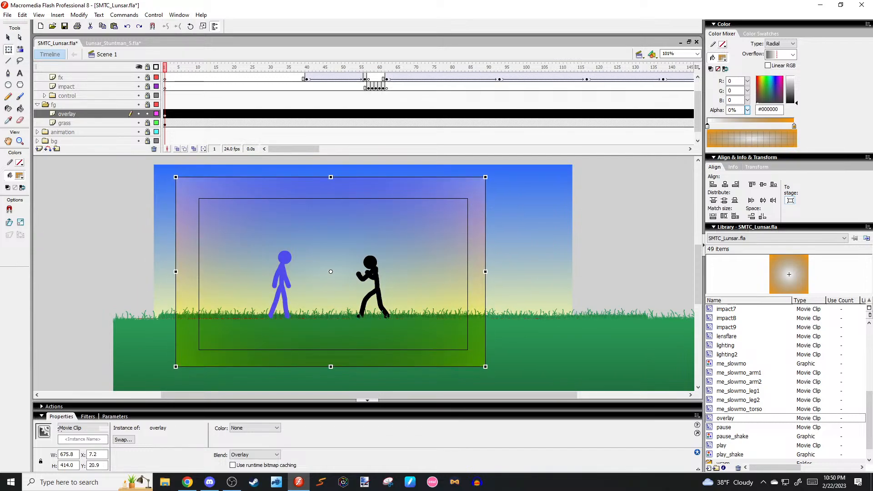
key("alt+Tab")
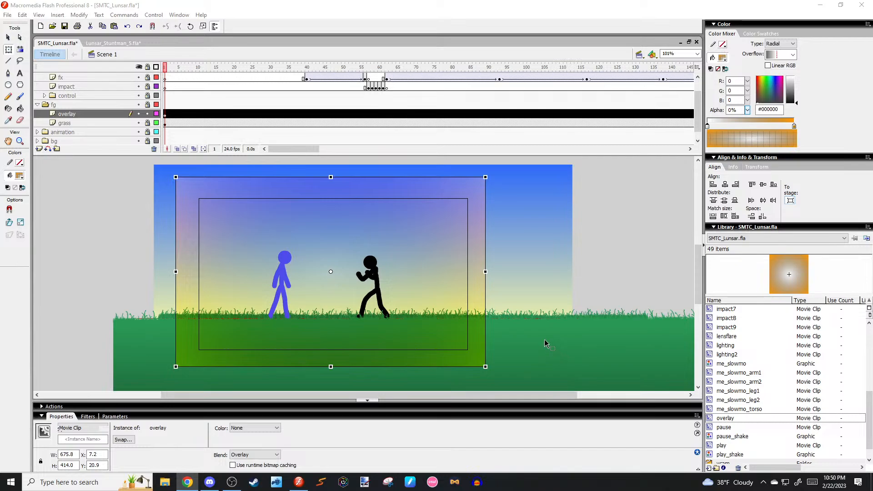
Lighten the outer gradient stop inside the overlay symbol to #FEBB56 and return to the main scene.
double_click(437, 282)
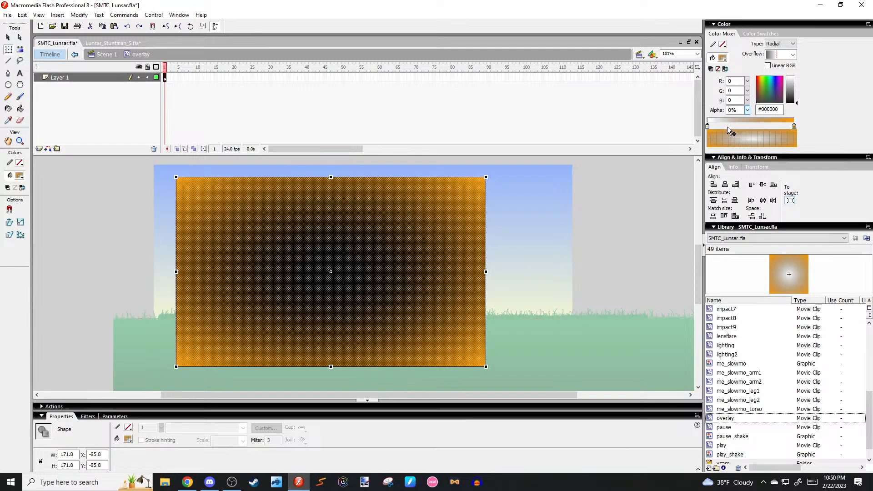
left_click(793, 126)
left_click_drag(795, 91, 796, 84)
double_click(591, 219)
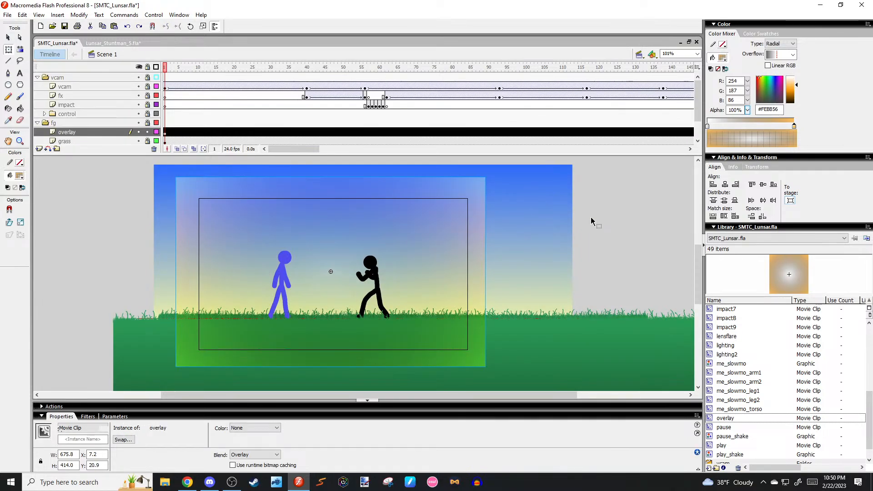
Test the movie with the resized overlay clip, and enlarge the clip to about 930 × 470 px to cover the sky.
left_click_drag(486, 177, 490, 181)
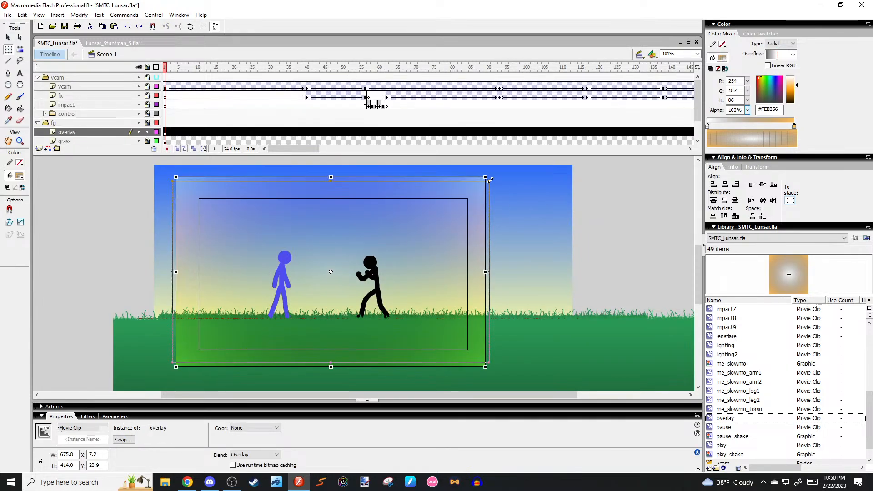
left_click(540, 198)
key("ctrl+Return")
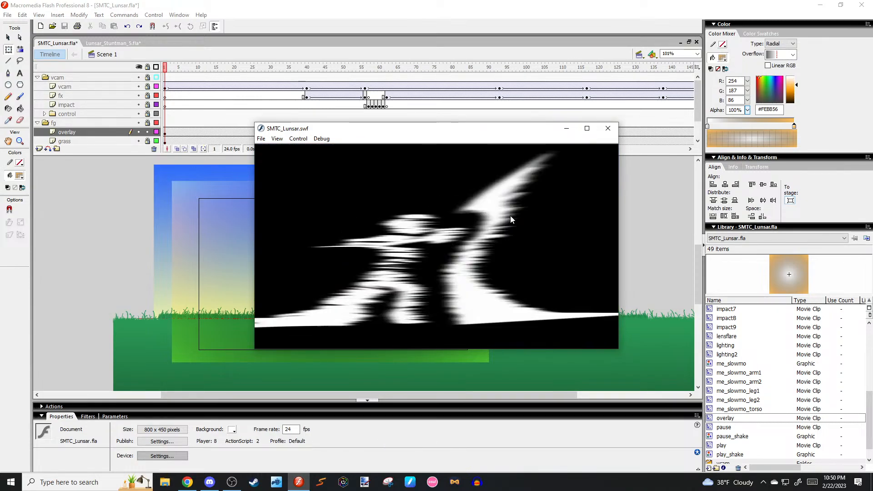
left_click(607, 129)
left_click(496, 226)
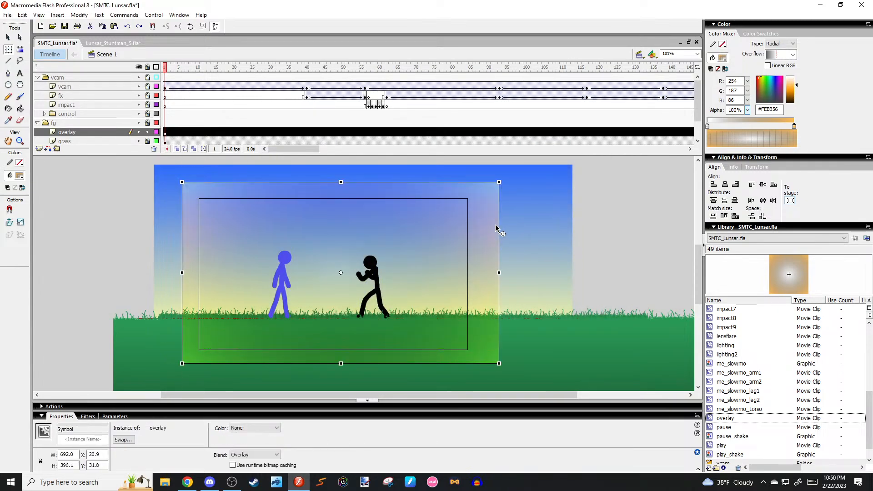
left_click_drag(498, 181, 559, 185)
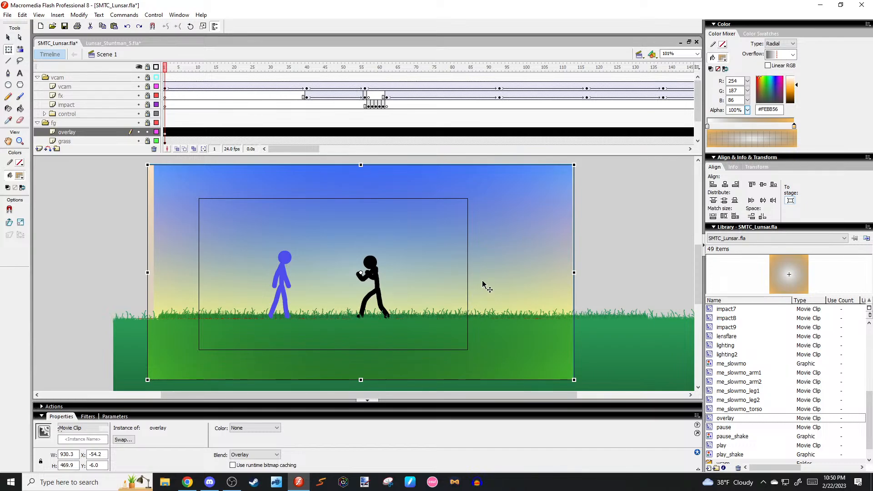
Change the fill inside the overlay symbol to a Linear gradient and switch its overflow mode.
double_click(492, 247)
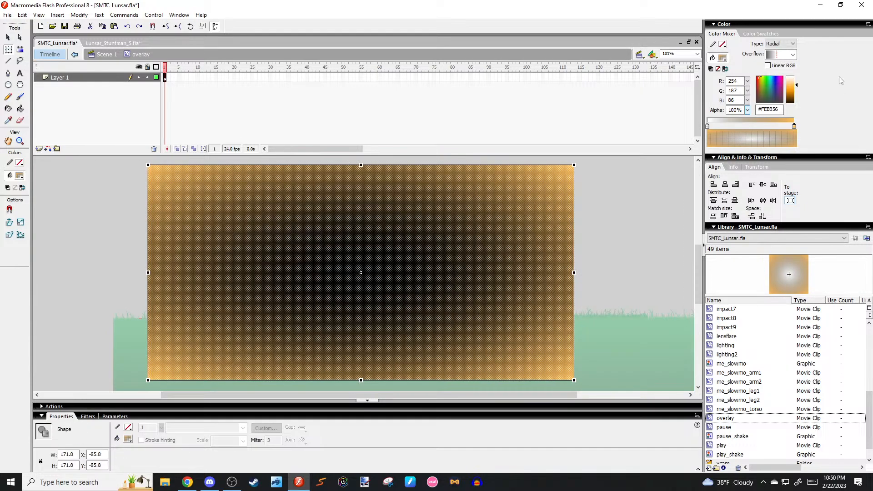
left_click(791, 44)
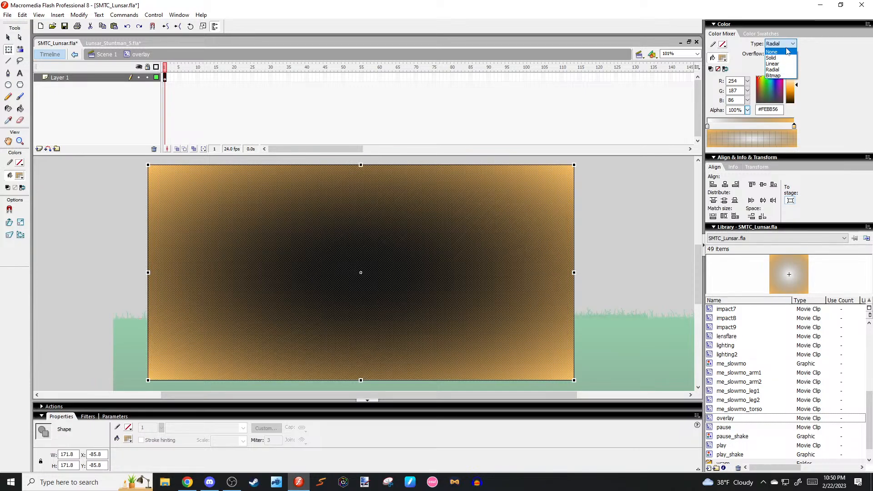
left_click(791, 44)
left_click(792, 54)
left_click(792, 84)
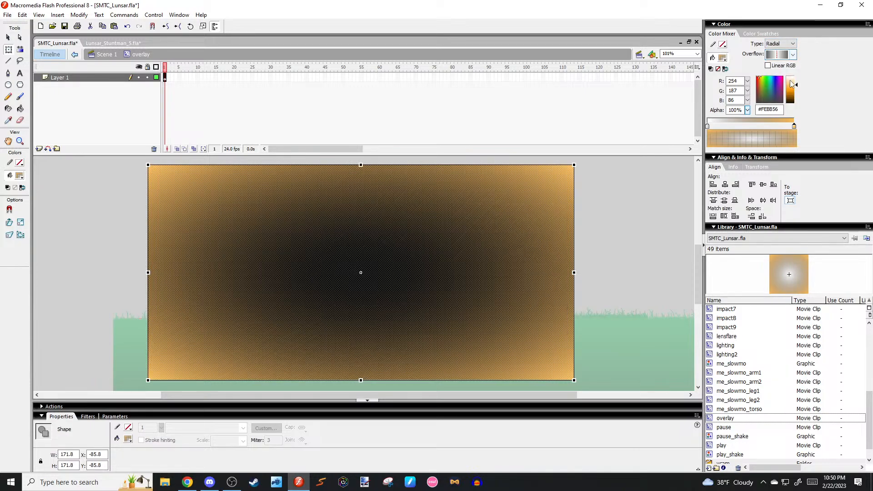
left_click(790, 44)
left_click(789, 67)
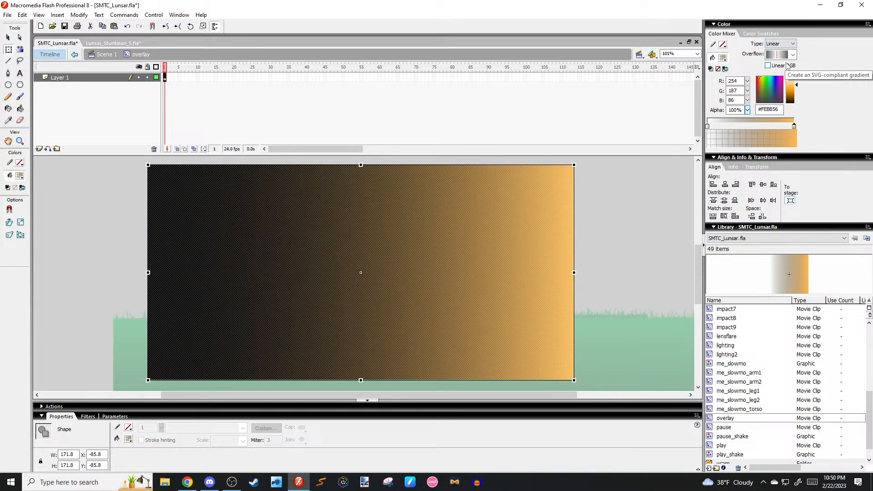
left_click(618, 184)
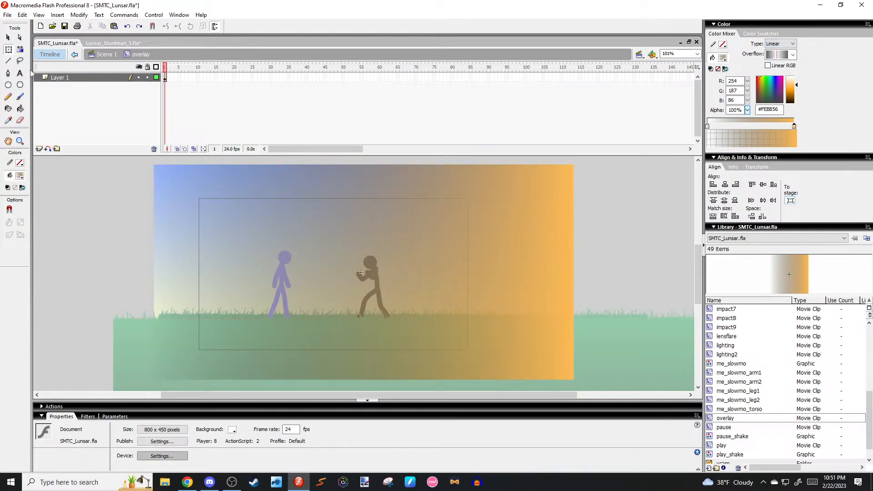
Rotate the overlay's linear gradient with Gradient Transform so orange lies along the lower edge, and return to the main scene.
left_click(21, 49)
left_click(9, 209)
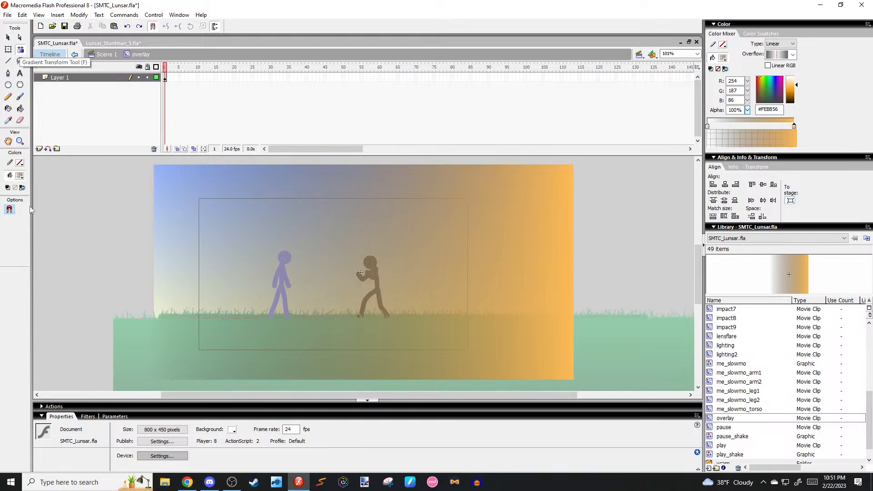
left_click(439, 204)
key("ctrl+3")
left_click_drag(501, 184, 501, 321)
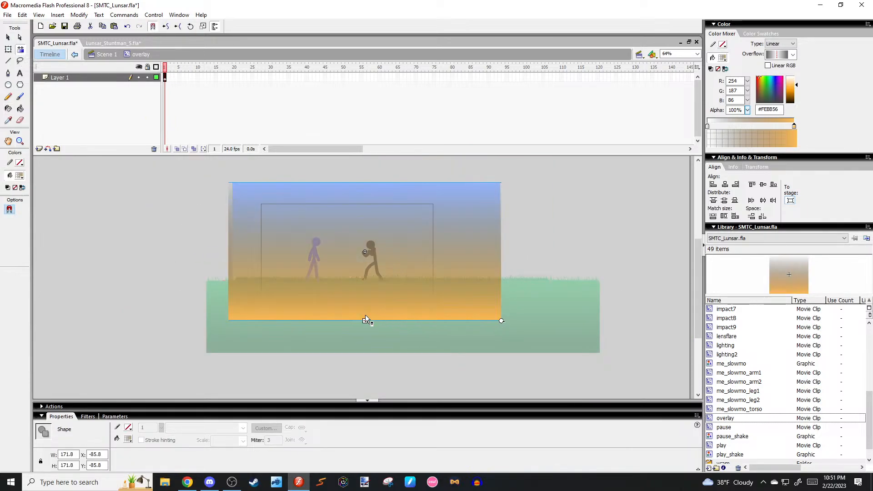
left_click(535, 247)
key("v")
double_click(541, 245)
Test the movie to check the linear overlay over the animation, and close the preview.
scroll(514, 247, "up", 3)
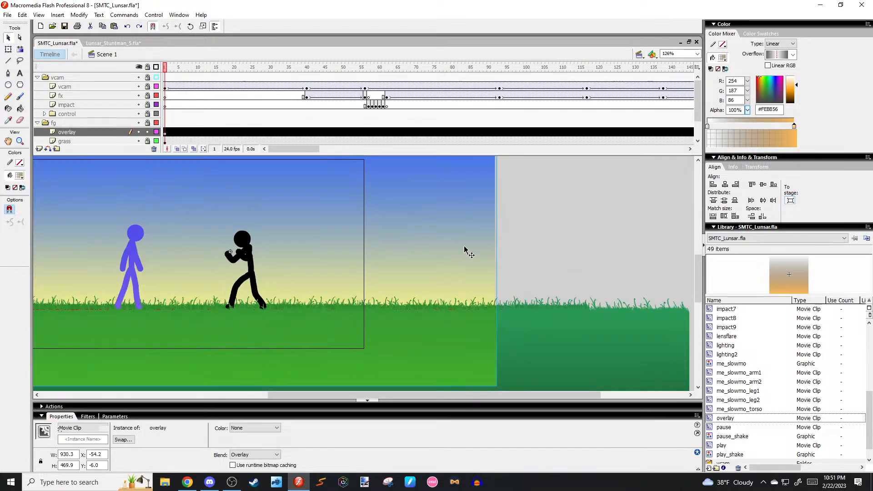
left_click_drag(464, 246, 538, 248)
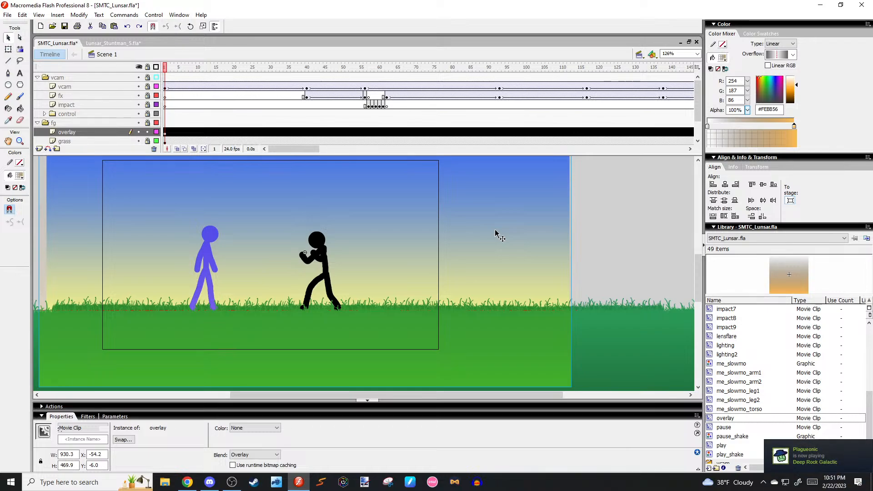
key("ctrl+Return")
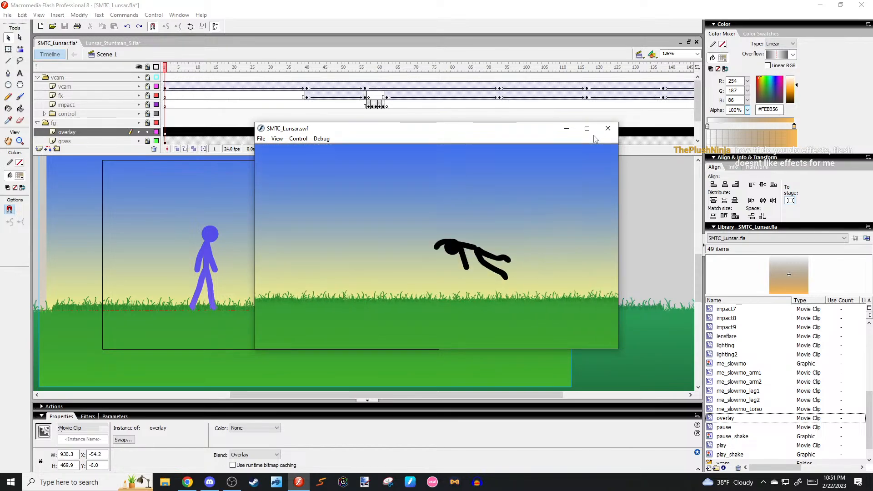
left_click(608, 128)
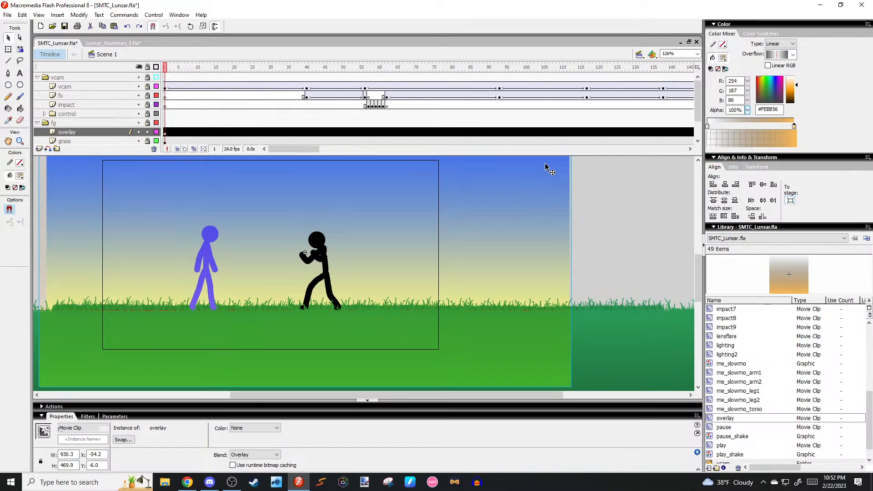
left_click(596, 228)
scroll(537, 230, "up", 3)
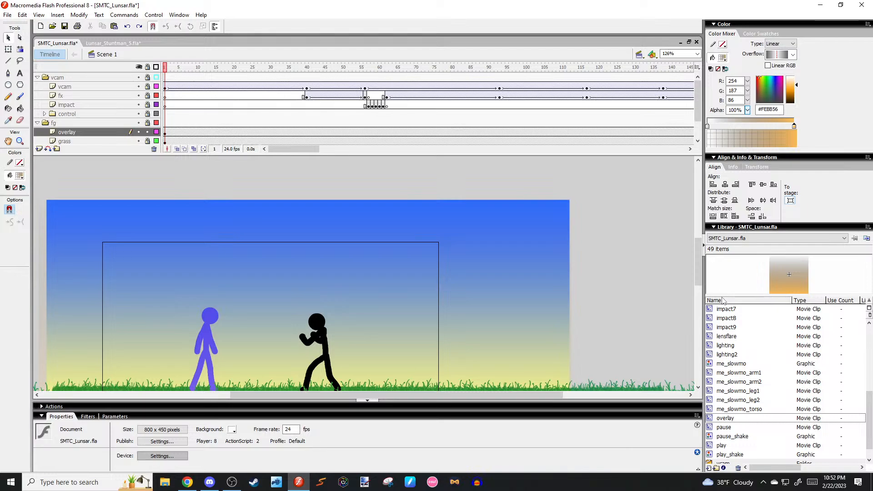
Copy the overlay clip and add a new layer directly above the sky layer in the bg folder.
scroll(661, 245, "down", 3)
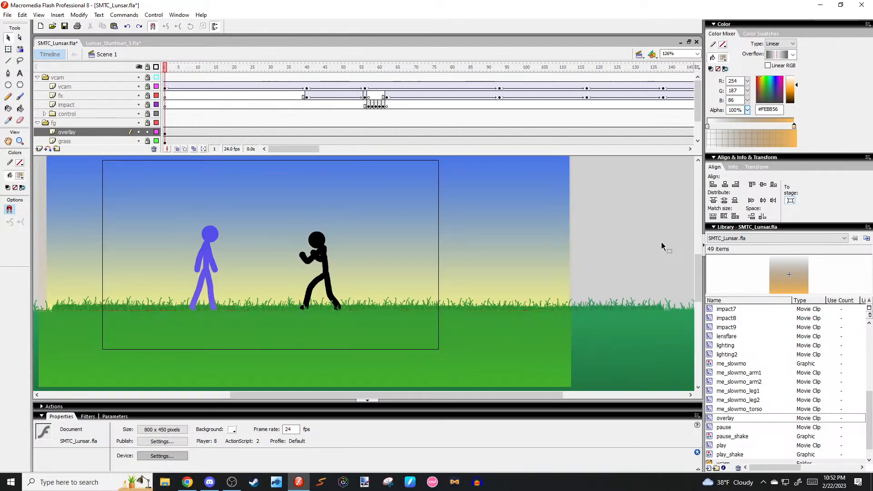
left_click_drag(493, 251, 523, 214)
left_click(536, 226)
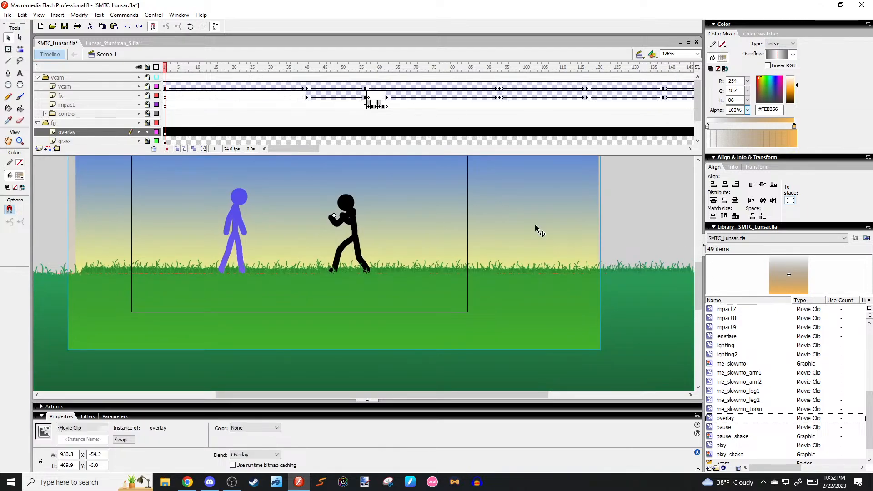
left_click_drag(459, 280, 489, 291)
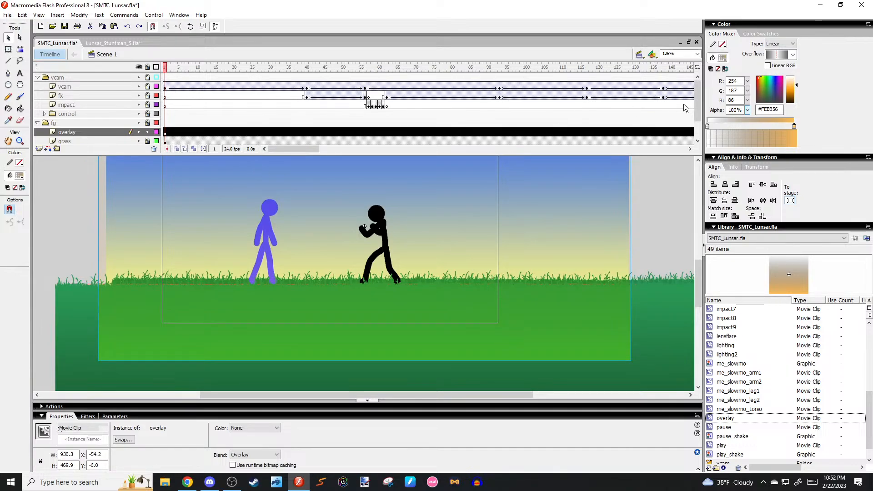
scroll(685, 108, "down", 3)
left_click(38, 132)
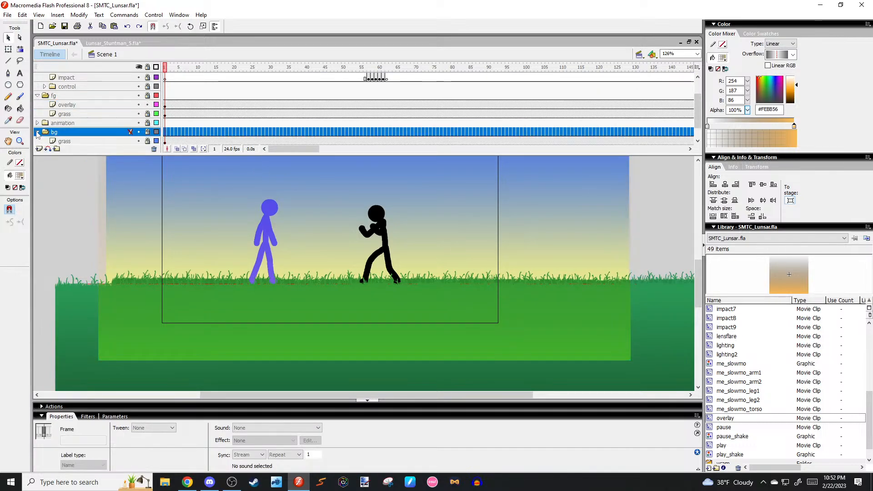
scroll(153, 122, "down", 2)
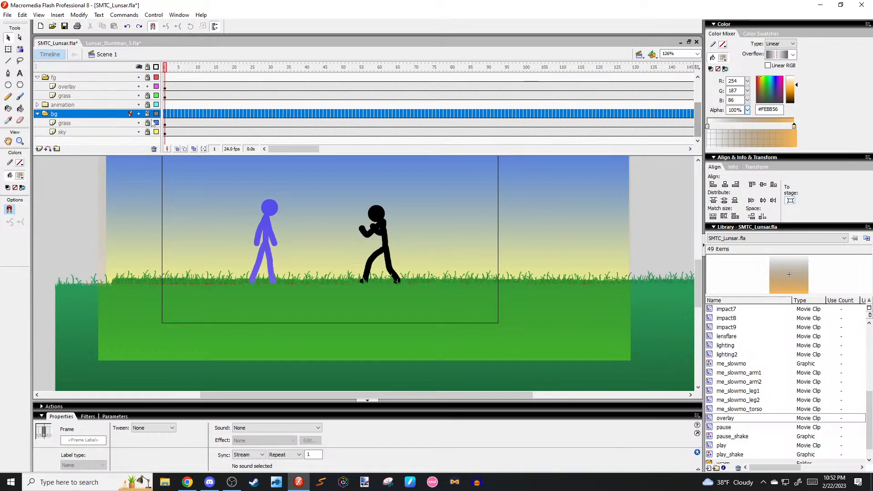
left_click(64, 131)
left_click(40, 149)
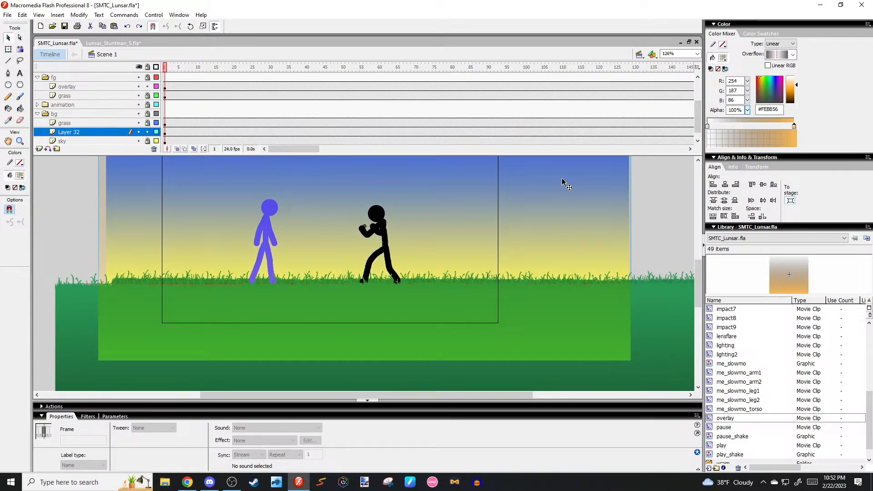
Undo the overlay copy pasted onto the new background layer.
left_click(653, 210)
key("ctrl+z")
left_click(653, 209)
Test the movie to check the existing overlay over the animation, and close the preview.
scroll(651, 209, "up", 2)
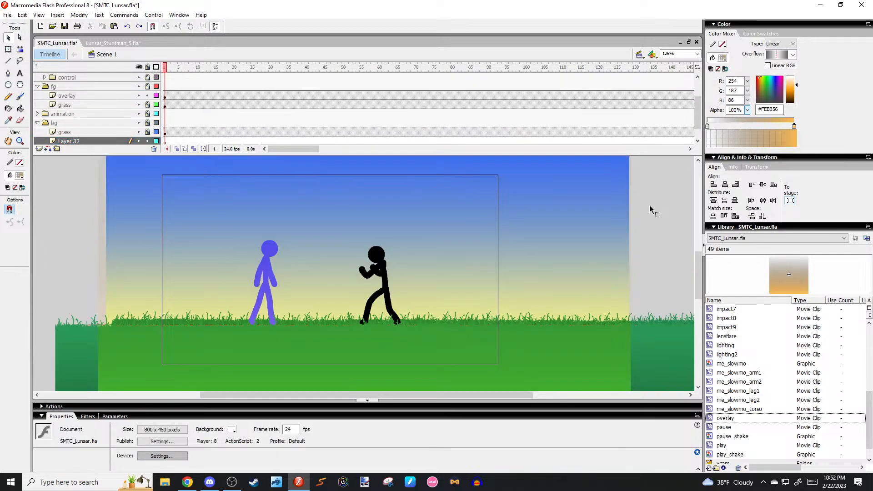
scroll(627, 195, "up", 2)
scroll(571, 199, "down", 2)
scroll(368, 182, "down", 2)
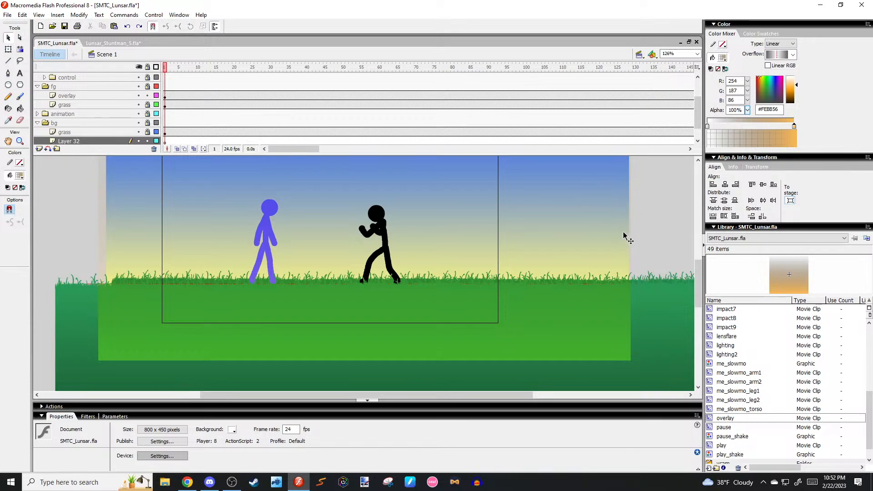
key("ctrl+Return")
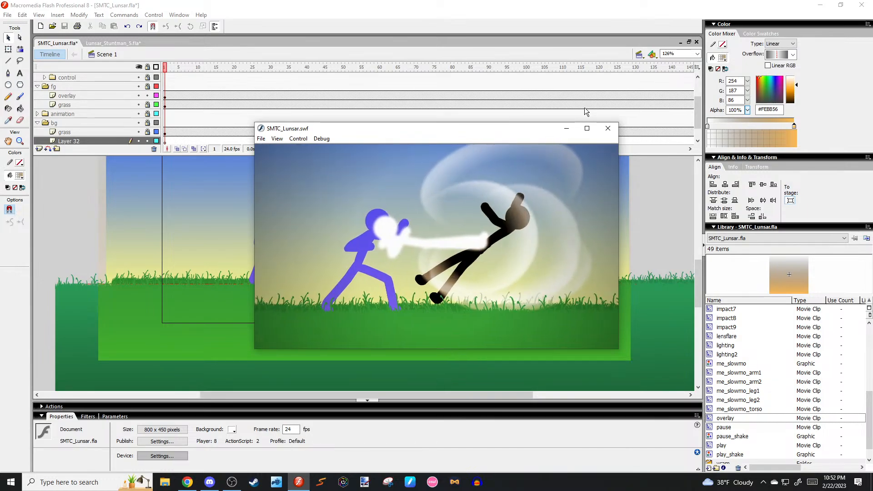
left_click(607, 129)
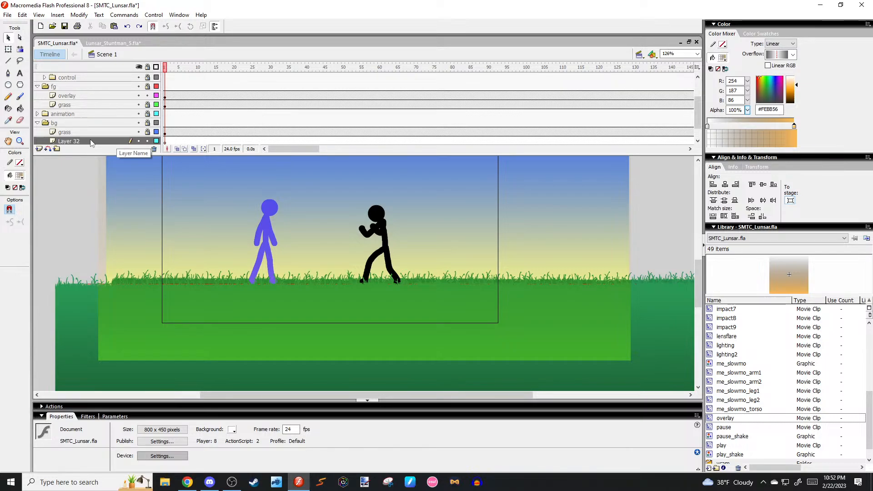
Move Layer 32 into the fg folder between the overlay and grass layers.
left_click_drag(91, 143, 77, 108)
left_click(47, 179)
scroll(101, 177, "up", 3)
Set the Rectangle tool's fill to a radial gradient from black at 0% alpha in the center to dark gold at the edge.
key("r")
scroll(167, 214, "down", 2)
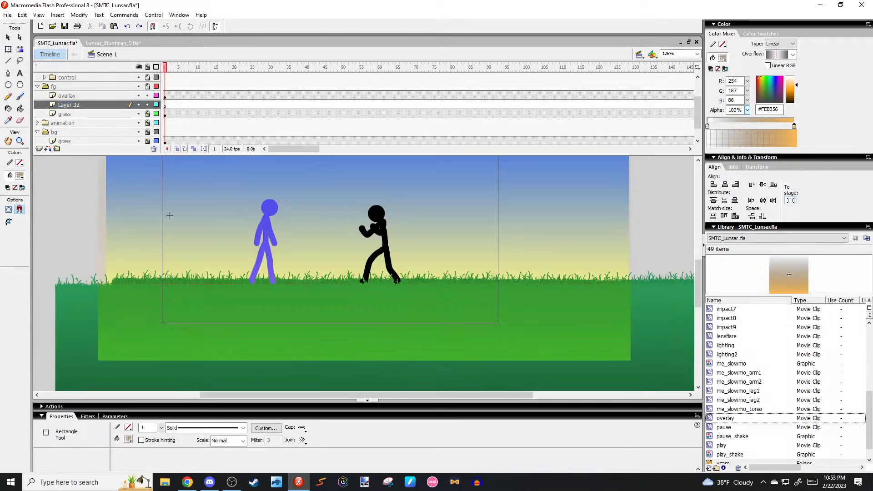
scroll(69, 182, "up", 1)
left_click(20, 175)
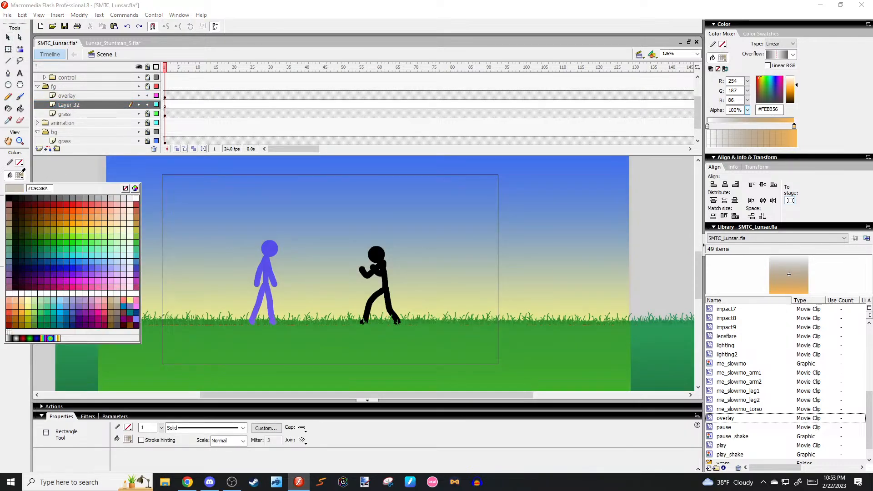
left_click(16, 339)
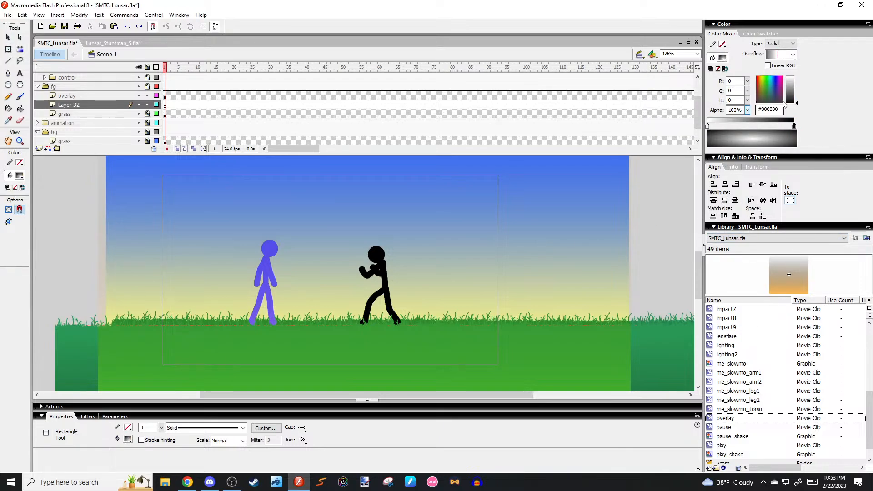
left_click(789, 93)
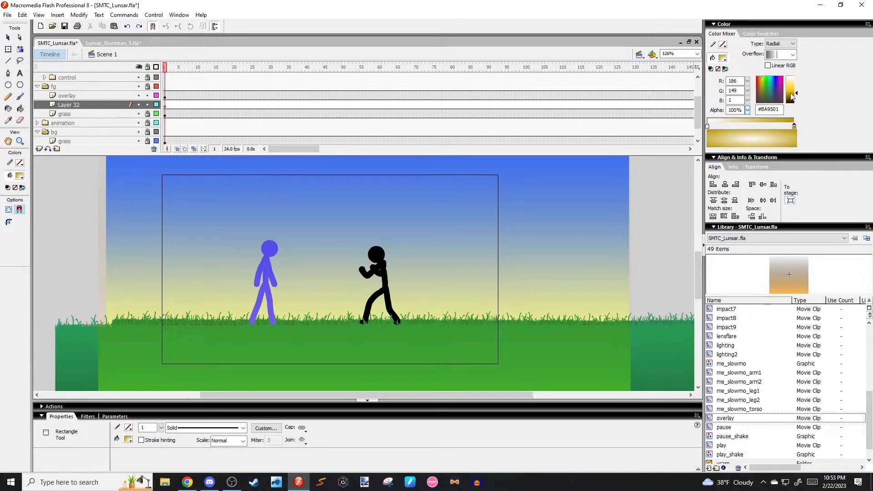
left_click_drag(790, 94, 800, 139)
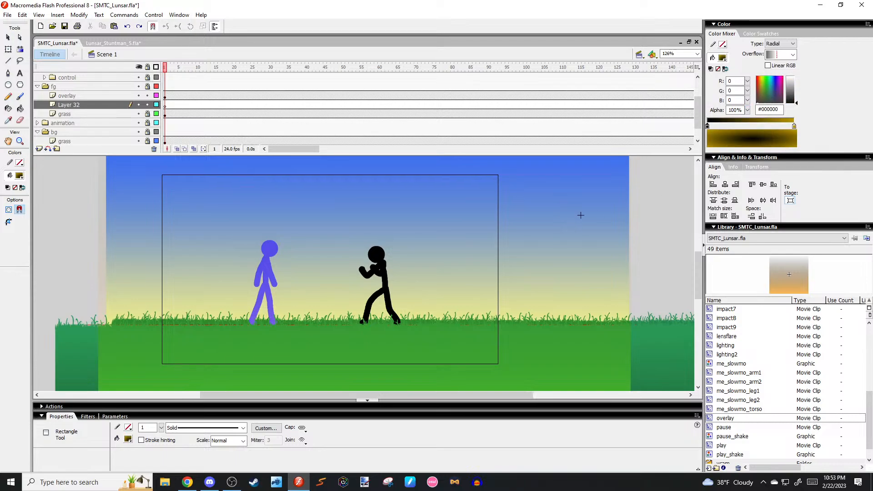
left_click_drag(747, 110, 671, 260)
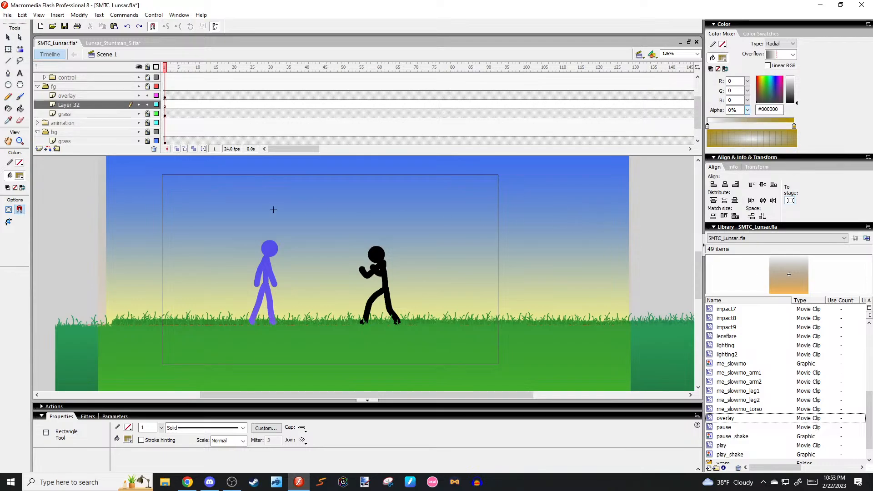
Draw a gradient rectangle about 711 × 393 px around the camera frame on Layer 32, and lock the fg overlay layer.
mouse_move(142, 162)
left_mouse_down()
mouse_move(472, 318)
mouse_move(525, 389)
mouse_move(548, 389)
left_mouse_up()
key("v")
left_click(523, 325)
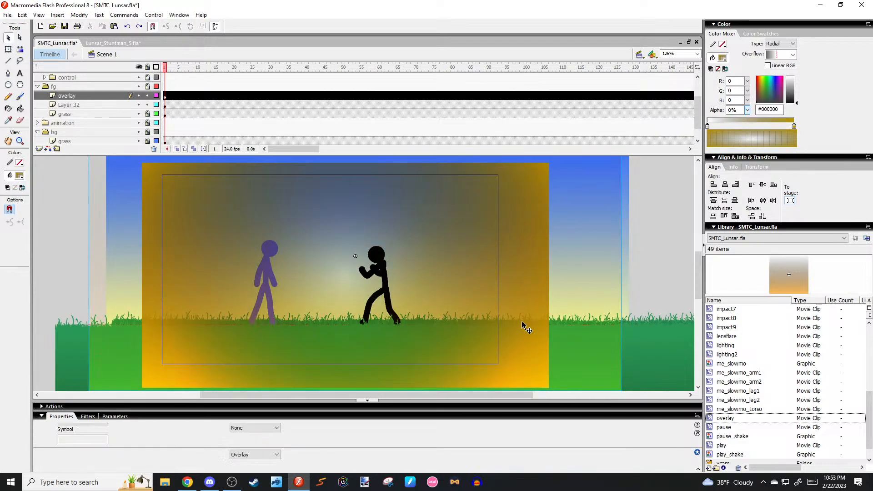
left_click_drag(522, 325, 532, 336)
left_click(148, 96)
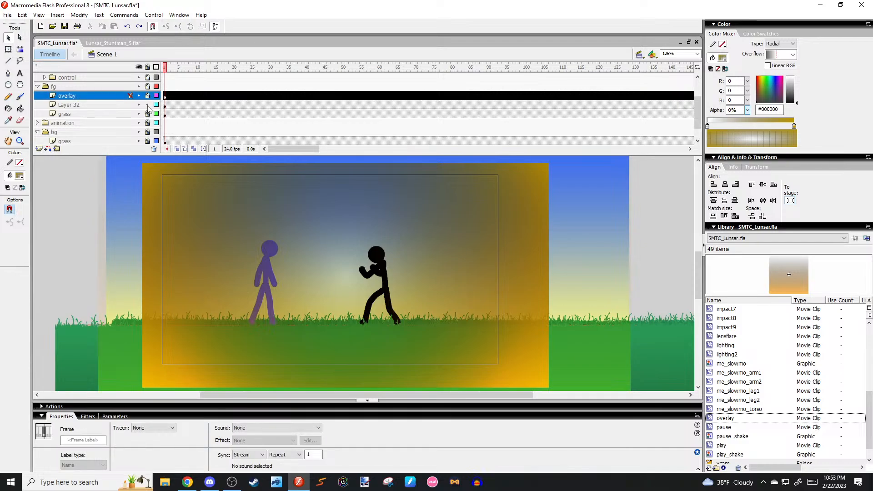
left_click(169, 105)
Reposition the gradient rectangle and enlarge it to about 850 × 459 px with Free Transform.
left_click(509, 268)
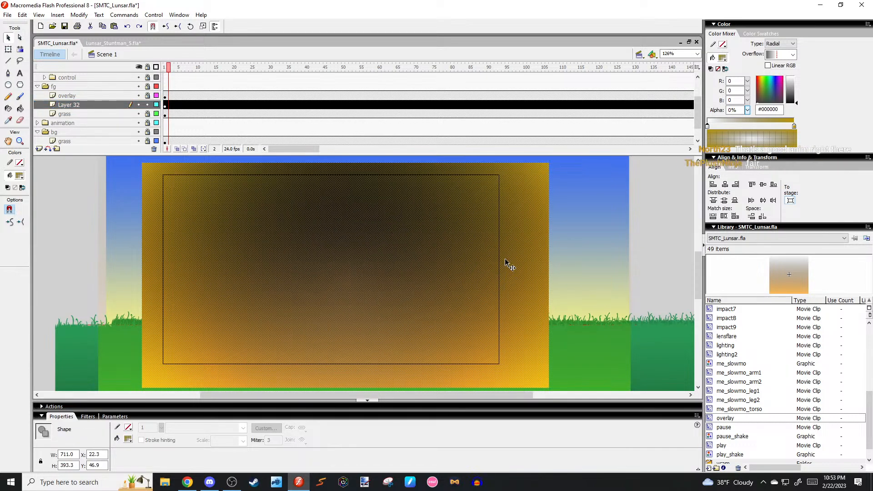
mouse_move(515, 246)
left_mouse_down()
mouse_move(473, 226)
mouse_move(514, 231)
left_mouse_up()
key("q")
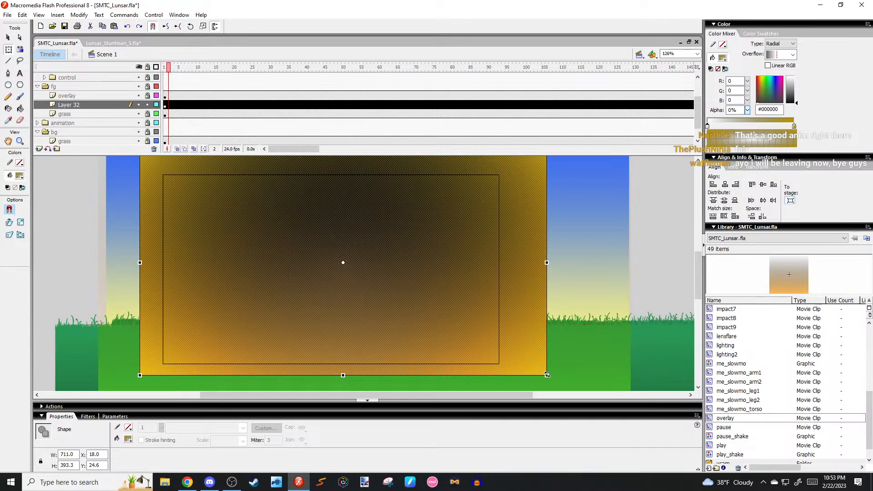
left_click_drag(547, 376, 597, 413)
left_click_drag(581, 361, 491, 313)
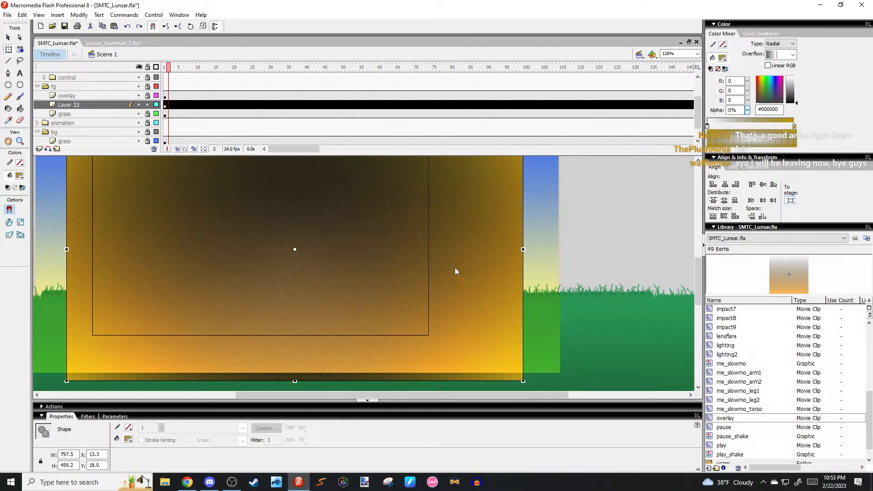
mouse_move(523, 249)
left_mouse_down()
mouse_move(536, 253)
mouse_move(506, 246)
mouse_move(518, 243)
left_mouse_up()
key("r")
key("v")
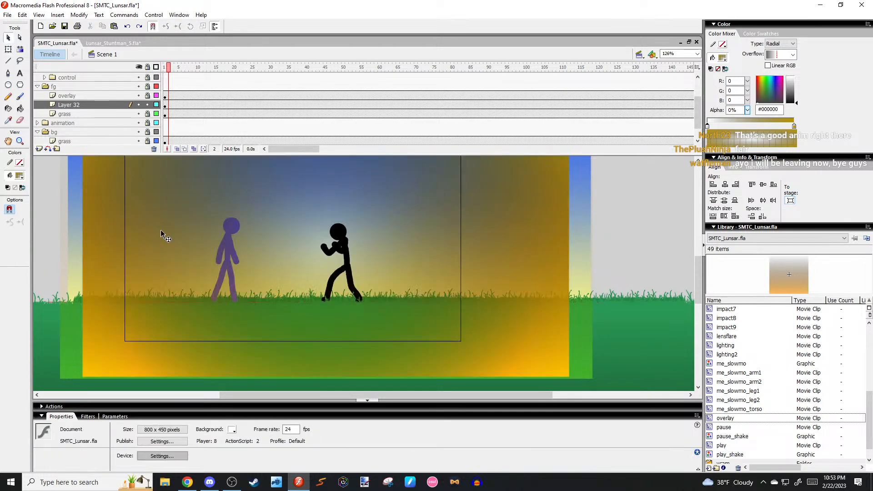
Convert the gradient rectangle to a movie clip symbol named overlay2.
left_click(362, 263)
key("F8")
type("overlay")
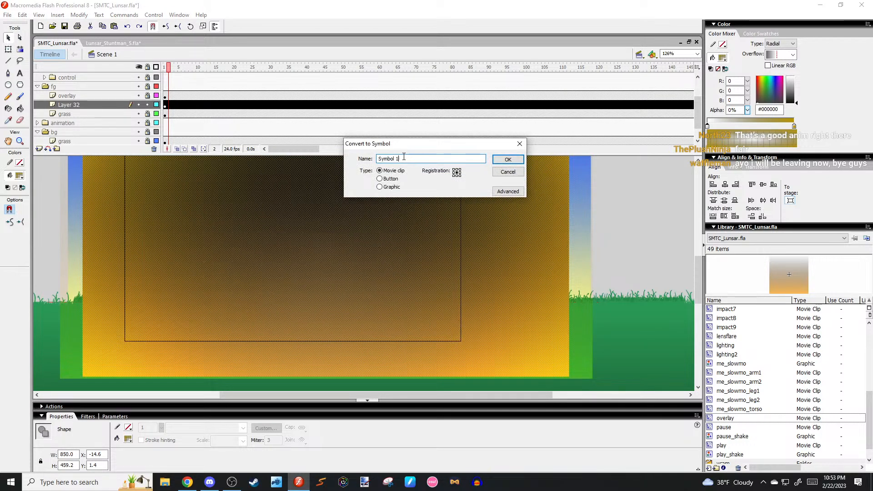
type("2")
key("Return")
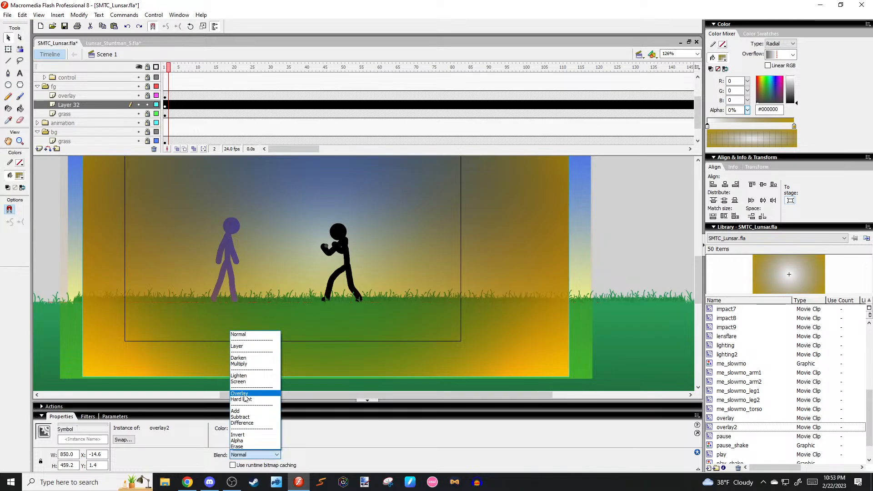
Try the Hard light blend mode on the overlay2 clip, settle on Overlay, and shift the clip slightly up and left.
left_click(241, 428)
scroll(337, 364, "up", 3)
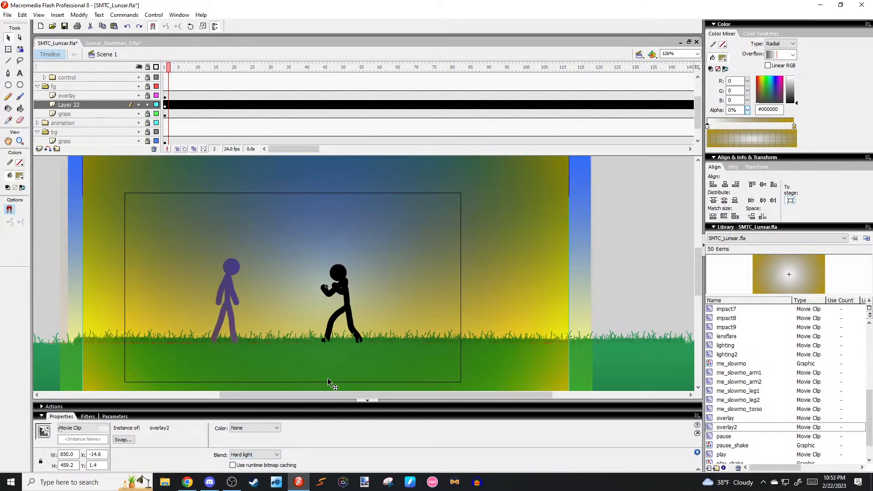
left_click(254, 455)
left_click(250, 394)
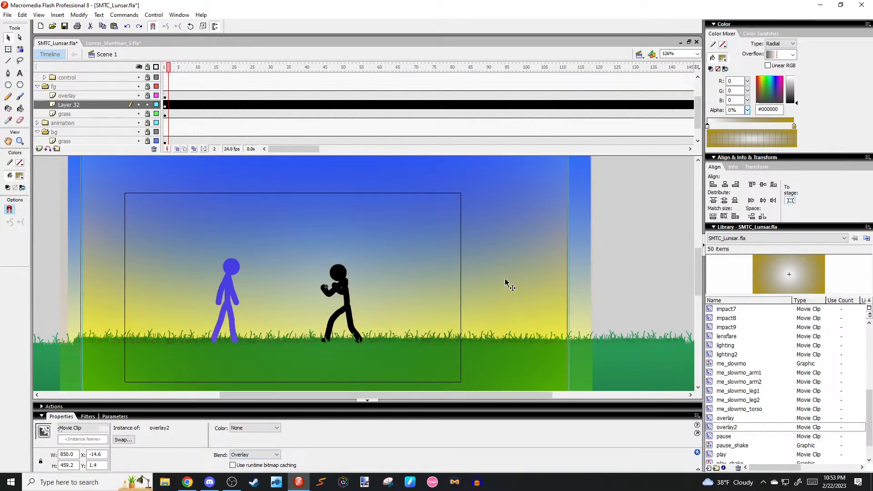
scroll(501, 286, "up", 3)
left_click_drag(507, 286, 495, 304)
scroll(491, 298, "down", 3)
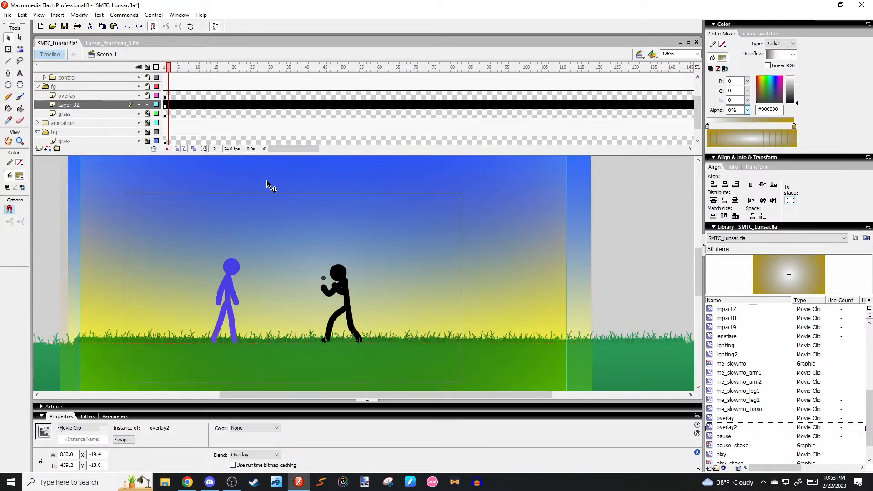
Move Layer 32 between the grass and sky layers in the bg folder, and reposition and widen the overlay2 clip to reach the sky's edge.
left_click_drag(109, 111, 73, 128)
left_click(407, 233)
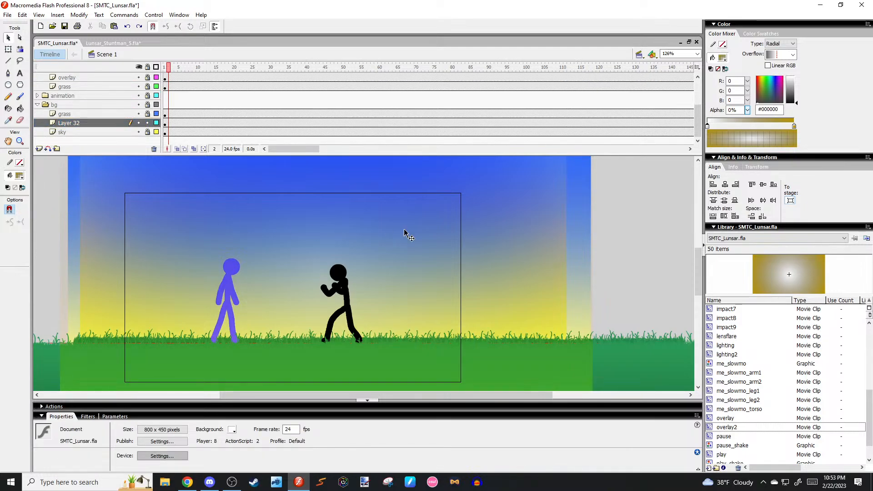
left_click_drag(468, 226, 493, 246)
key("q")
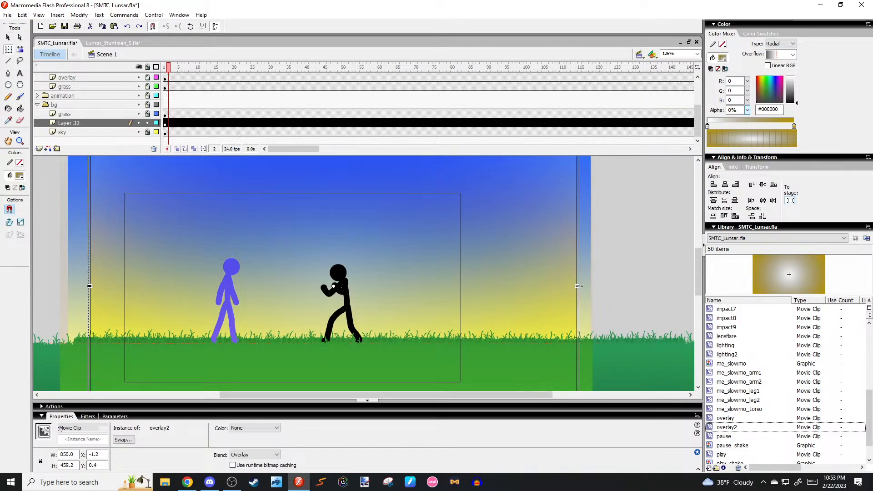
left_click_drag(577, 287, 591, 286)
Test the movie to check the overlay2 gradient behind the characters, and close the preview.
left_click(636, 282)
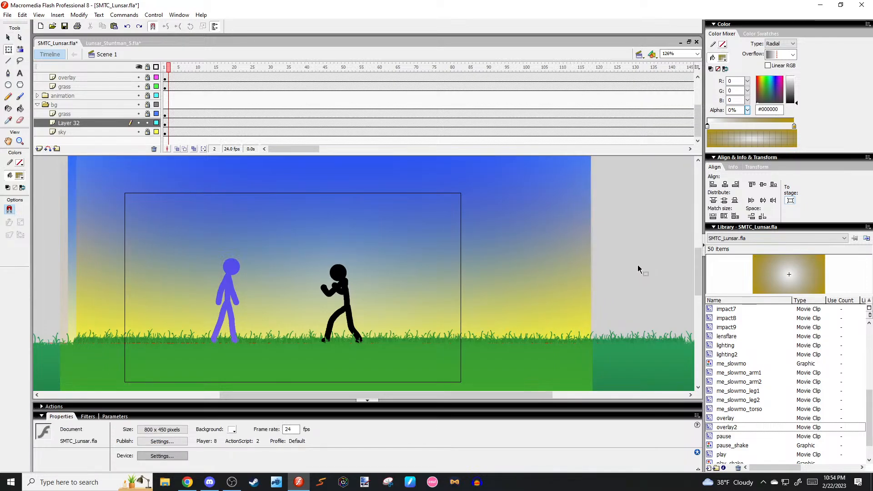
key("ctrl+Return")
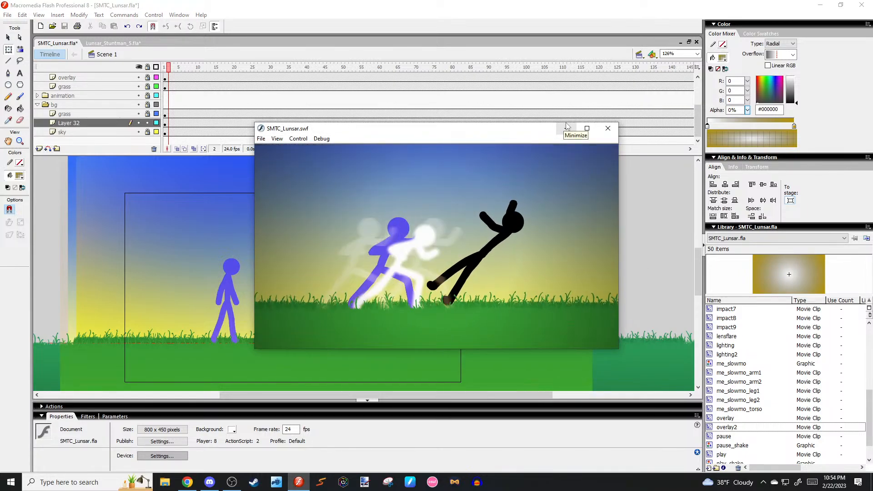
left_click(608, 128)
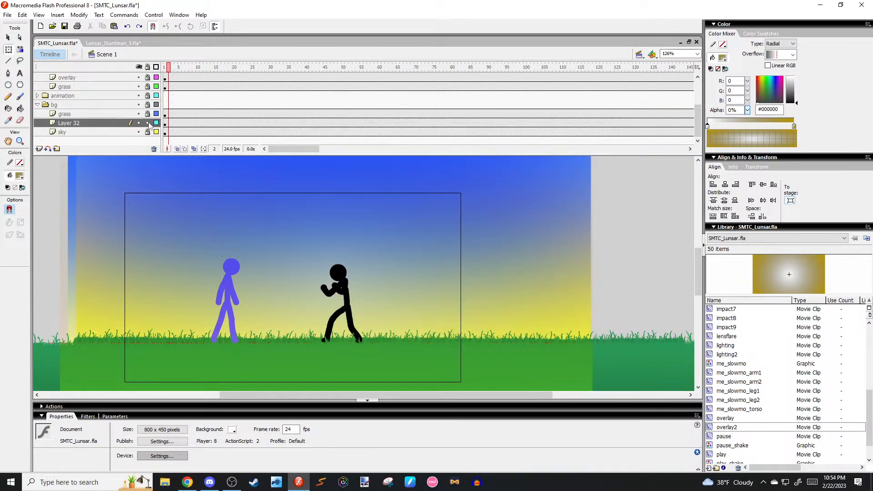
Rename Layer 32 in the bg folder as overlay, and hide the fg folder's overlay layer.
double_click(73, 123)
type("overlay")
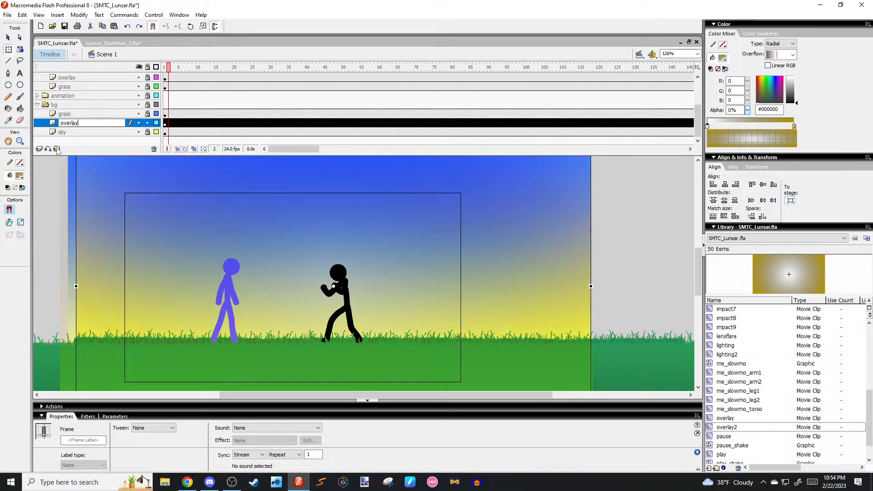
left_click(61, 193)
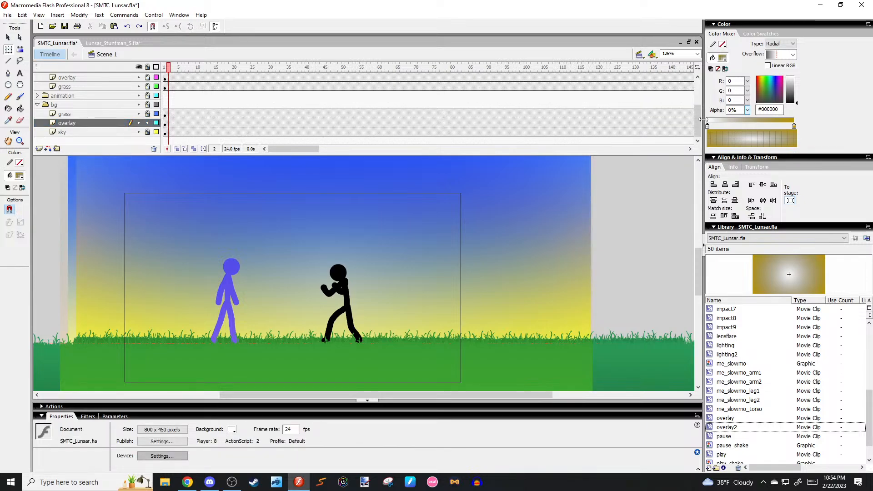
left_click_drag(698, 119, 697, 111)
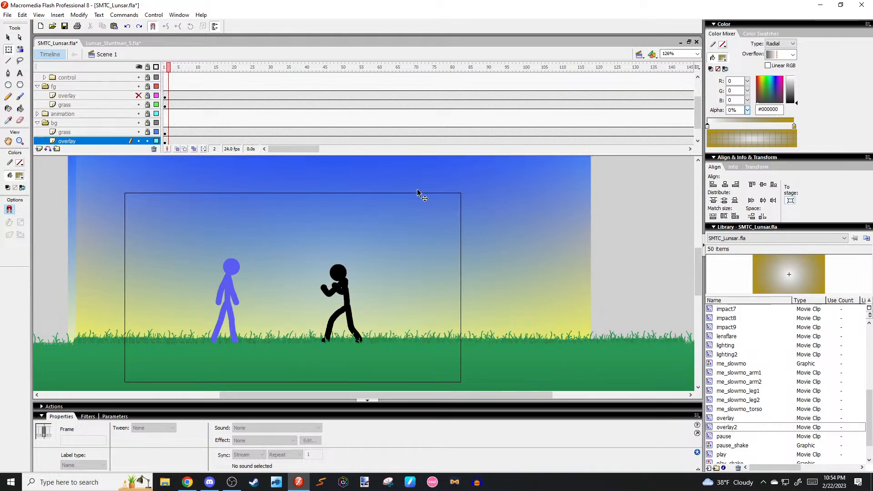
Try a brighter gold, #ECBD02, for the outer color of the overlay2 clip's radial gradient and return to the scene.
left_click_drag(698, 109, 698, 118)
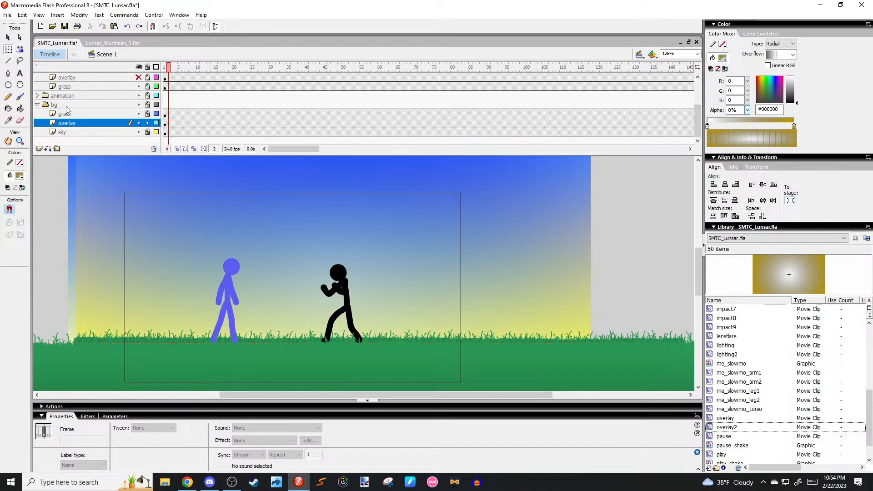
left_click(505, 241)
double_click(497, 241)
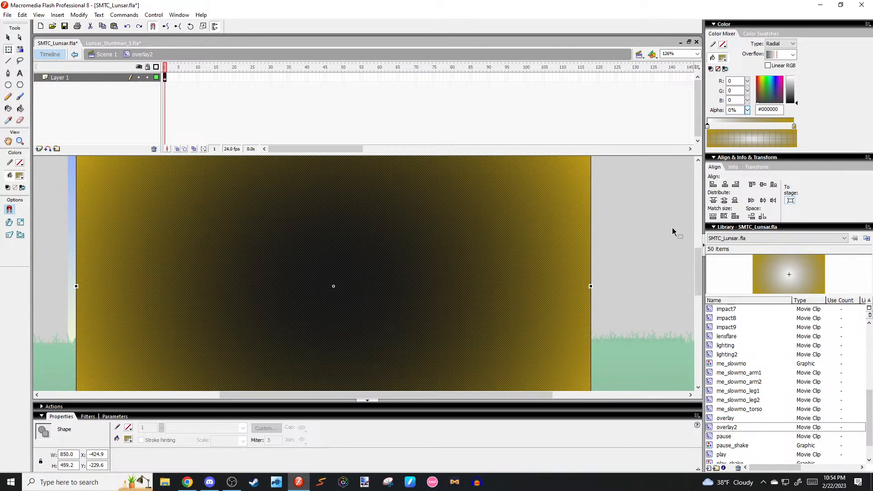
left_click(656, 186)
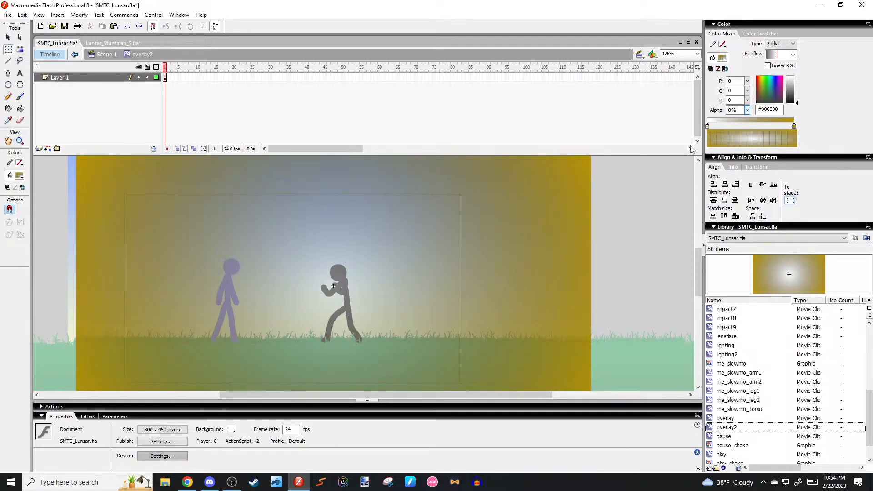
left_click(541, 238)
left_click(795, 127)
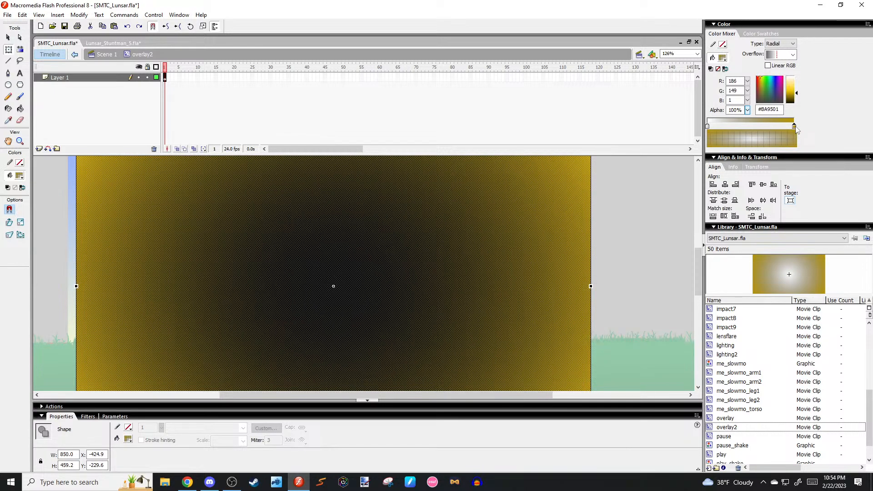
left_click_drag(792, 94, 792, 90)
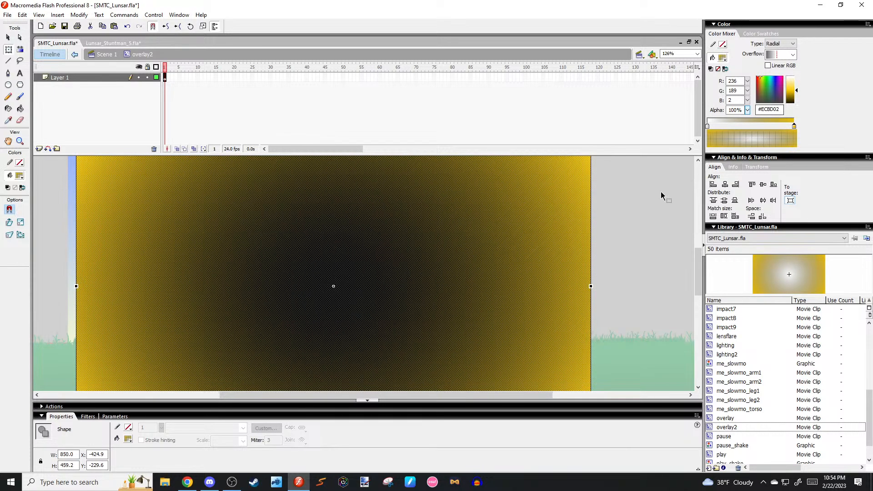
double_click(663, 195)
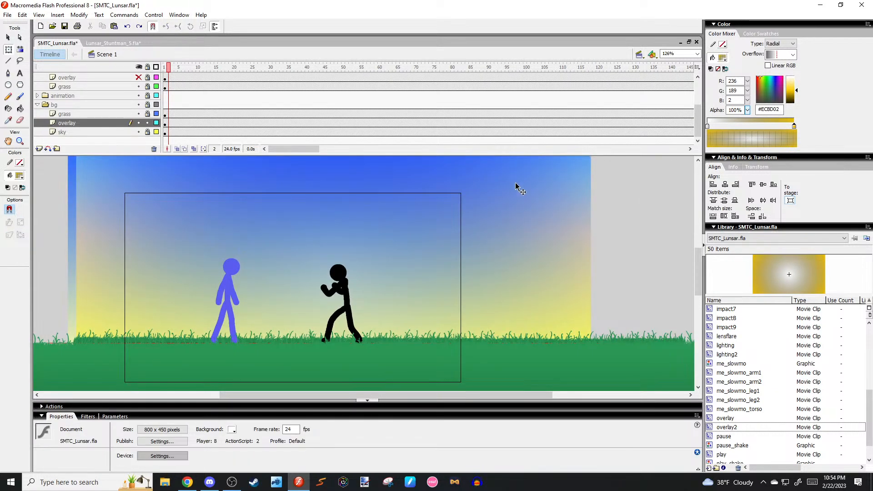
Set the outer color of the overlay2 clip's radial gradient to #A08001 and return to the scene.
double_click(570, 218)
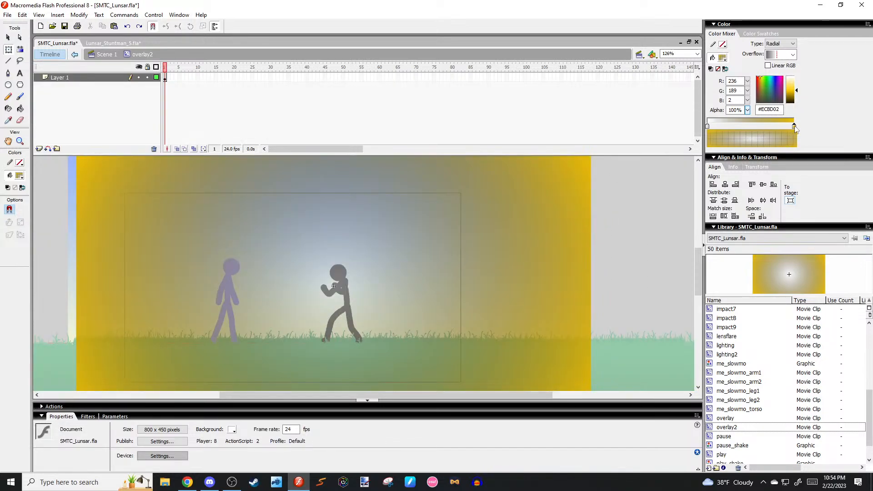
left_click_drag(796, 90, 796, 96)
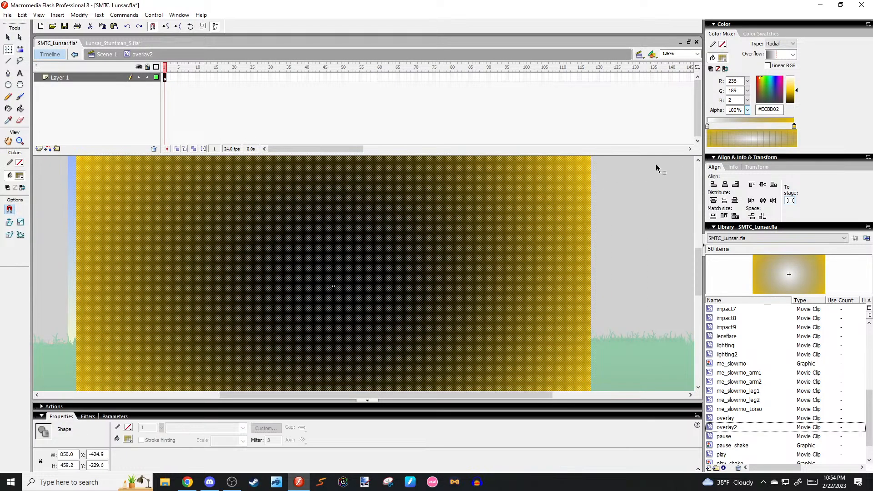
left_click(556, 206)
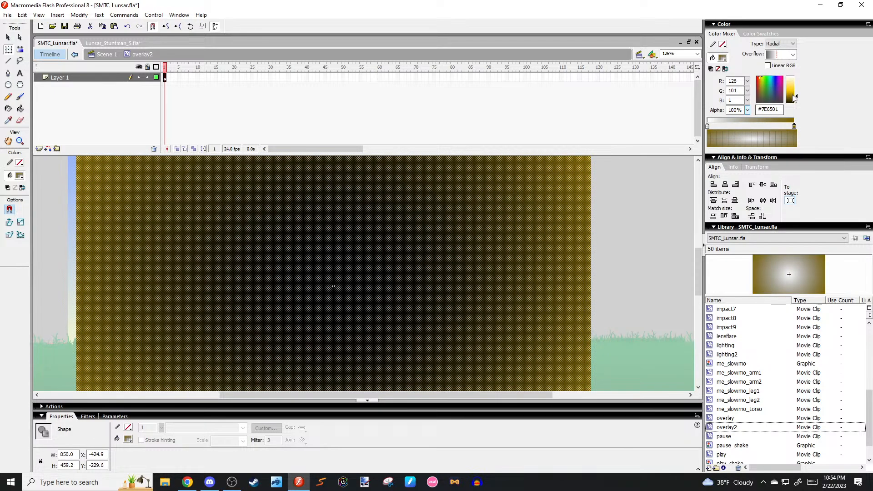
left_click(790, 94)
left_click(654, 197)
double_click(650, 191)
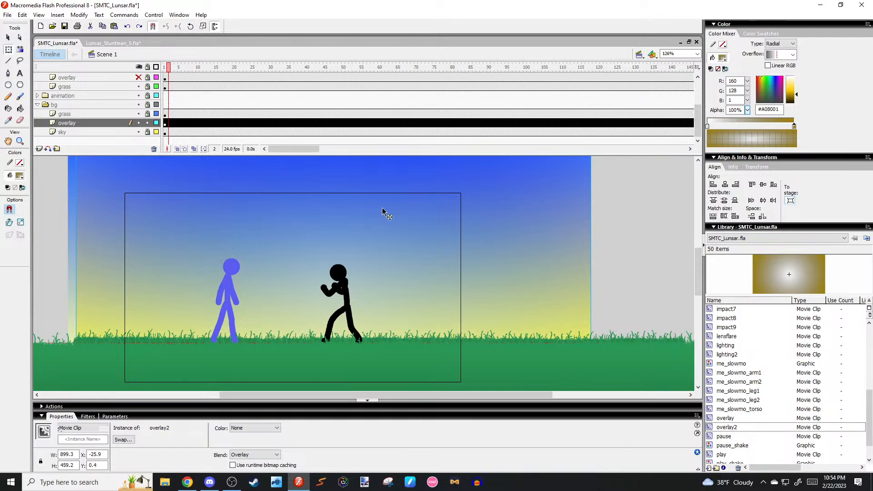
Try deeper blues, #0B0BFD and #0B54FD, for the blue end of the sky's linear gradient.
left_click(461, 218)
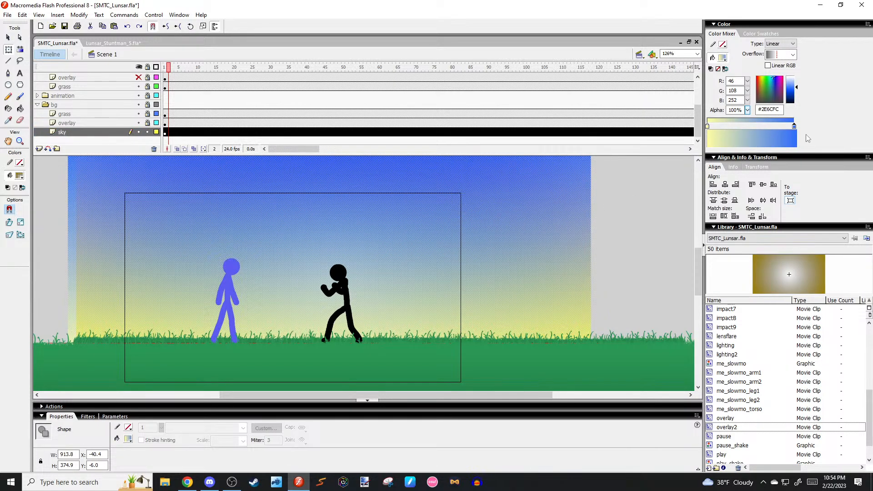
left_click_drag(796, 90, 772, 78)
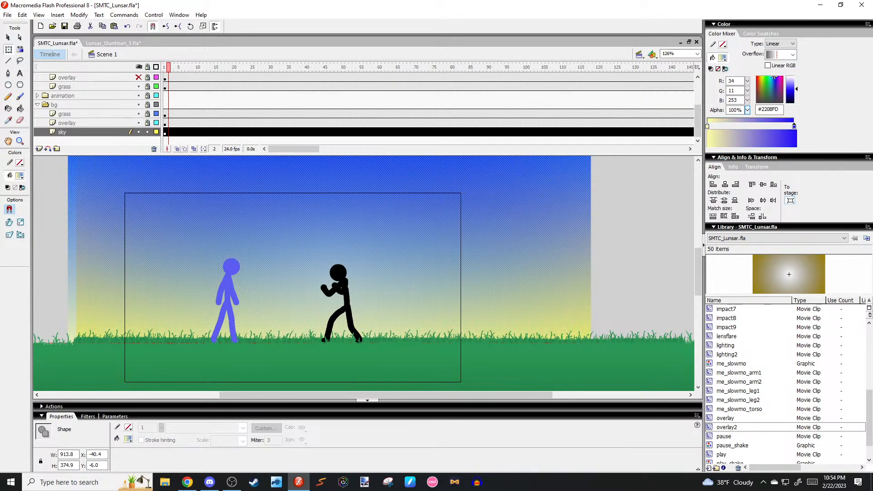
left_click(650, 219)
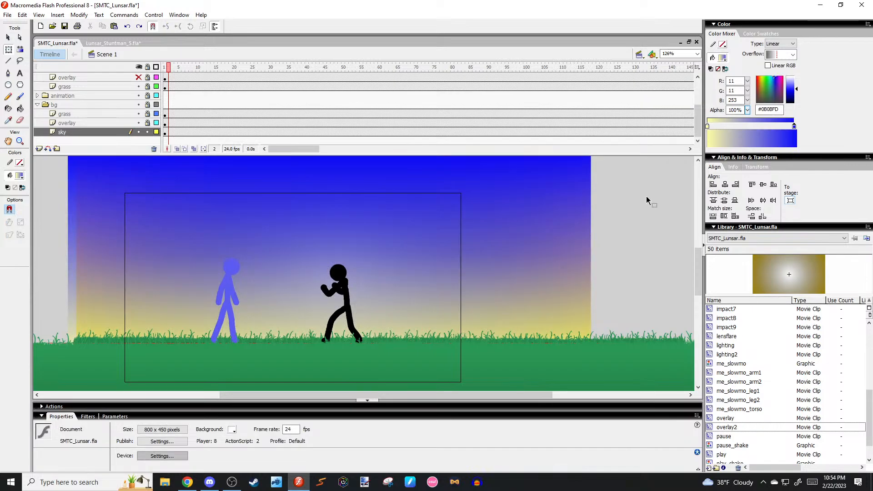
left_click(567, 204)
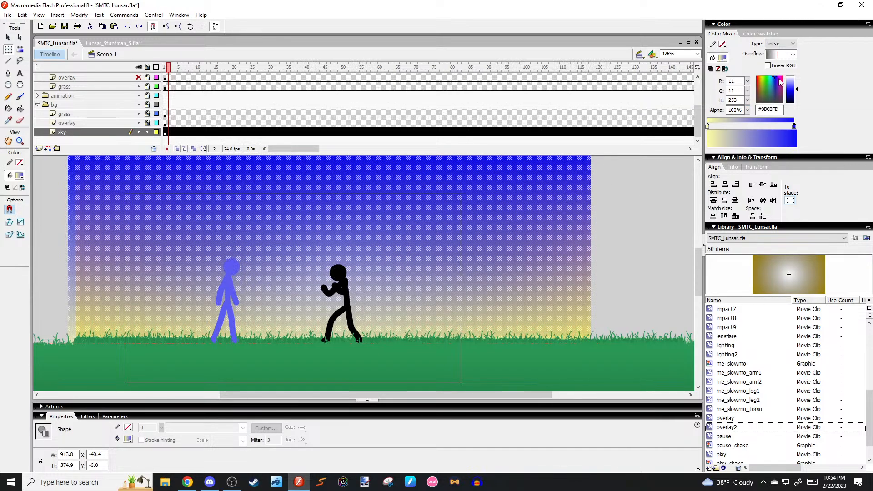
left_click_drag(776, 80, 776, 80)
left_click(618, 201)
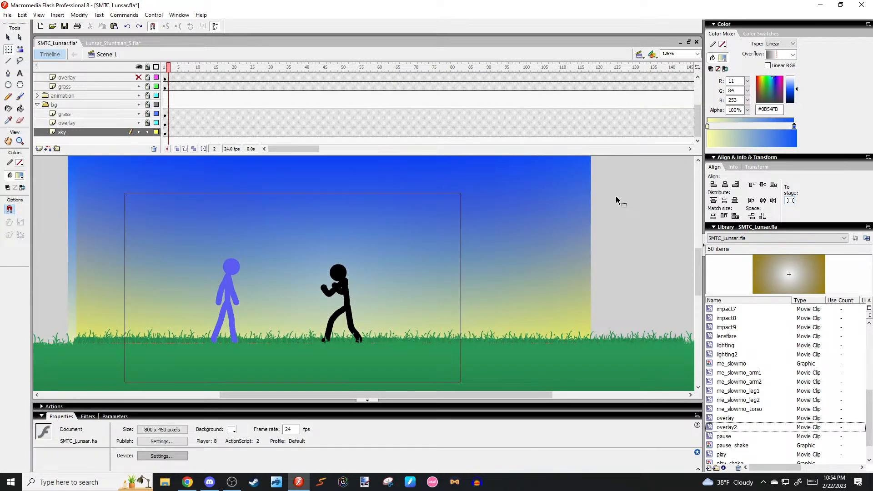
Try a stronger yellow, #FDFD82, for the yellow end of the sky's linear gradient.
left_click(708, 128)
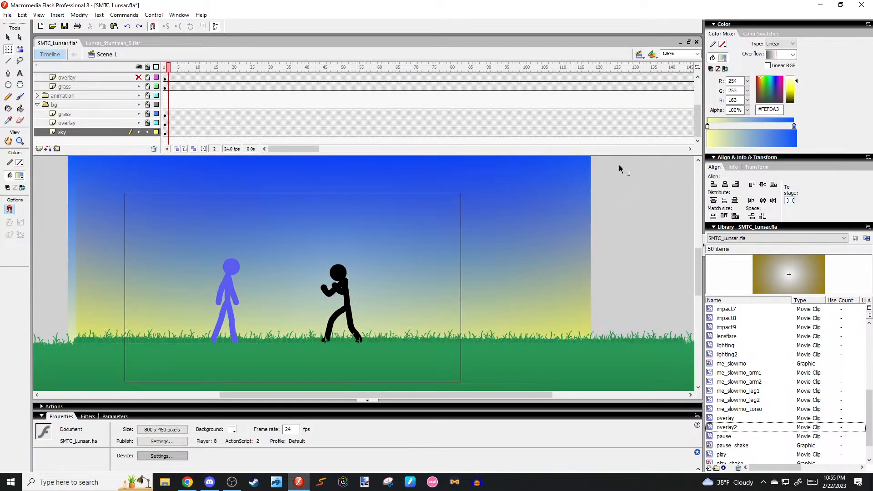
left_click(545, 195)
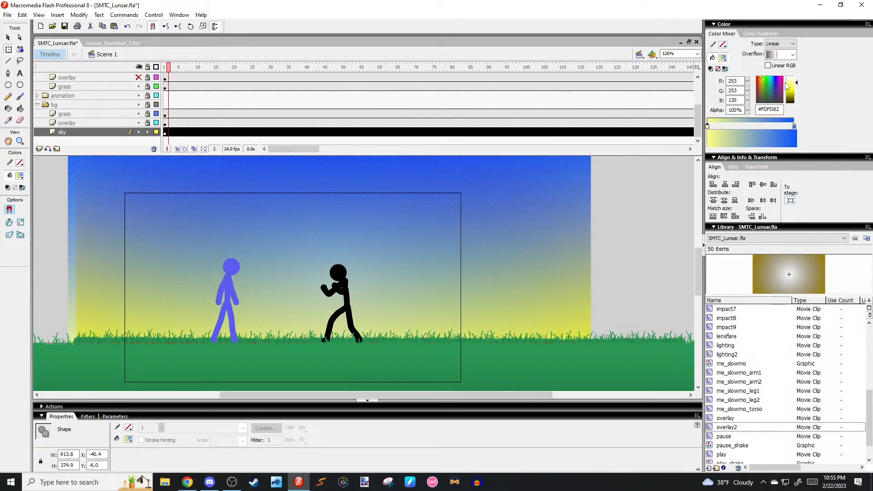
left_click(622, 187)
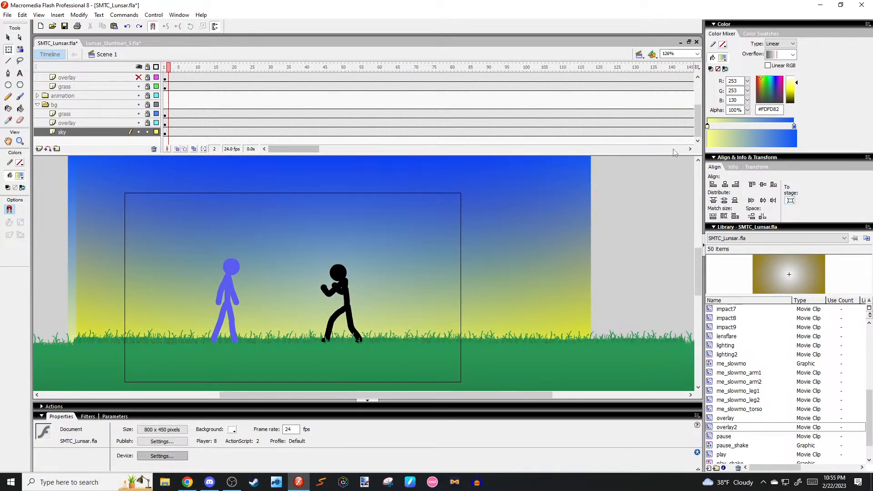
Set the blue end of the sky's linear gradient to #3572FD.
left_click(560, 192)
left_click(794, 126)
left_click_drag(796, 93, 792, 90)
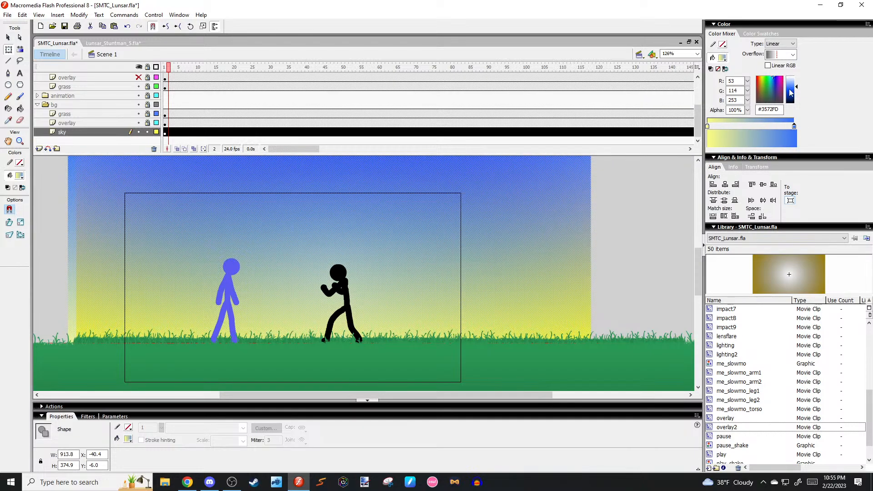
left_click(648, 188)
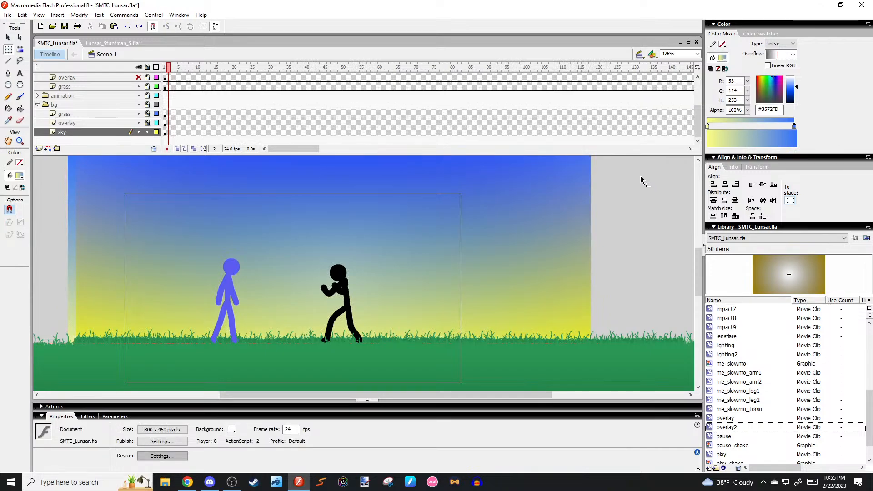
Set the yellow end of the sky's linear gradient to the paler #FEFDB4.
key("comma")
left_click(562, 200)
left_click(707, 126)
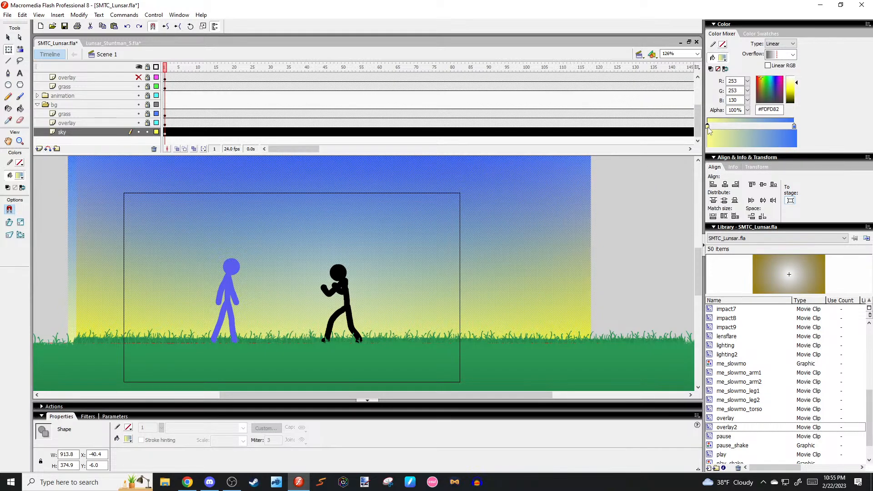
left_click(672, 176)
Play the timeline, test the movie to check the recolored sky, and close the preview.
key("Return")
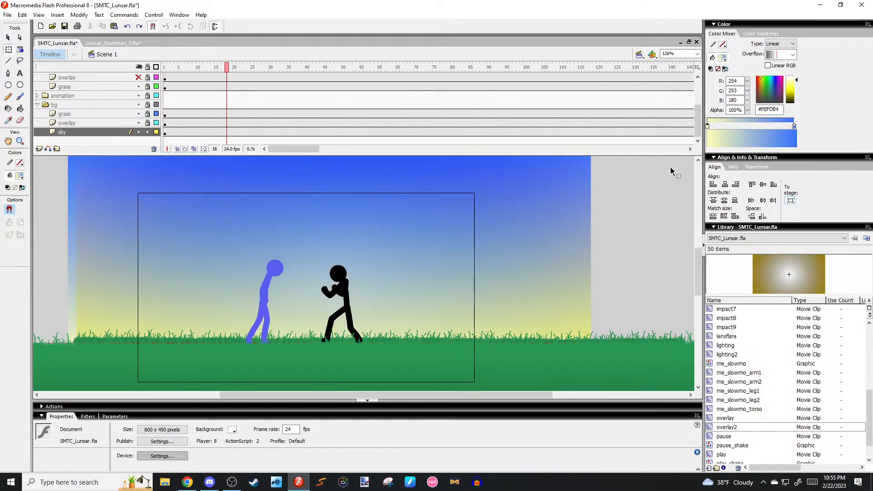
key("ctrl+Return")
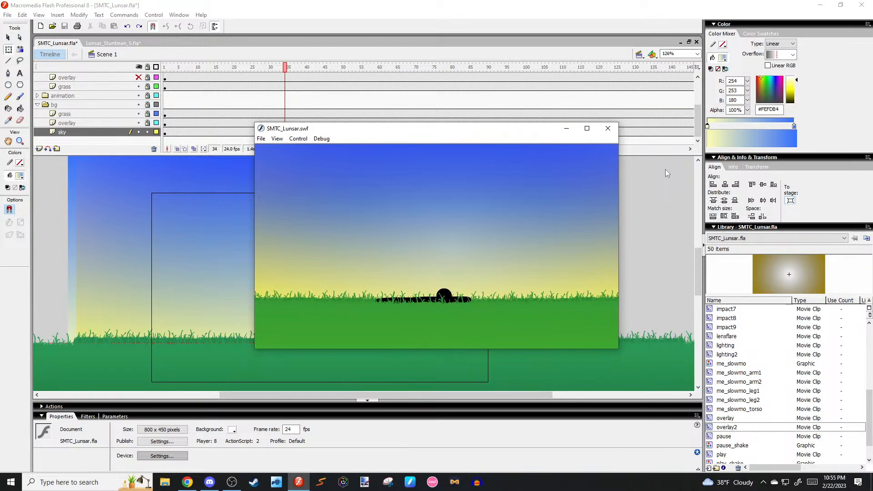
left_click(608, 128)
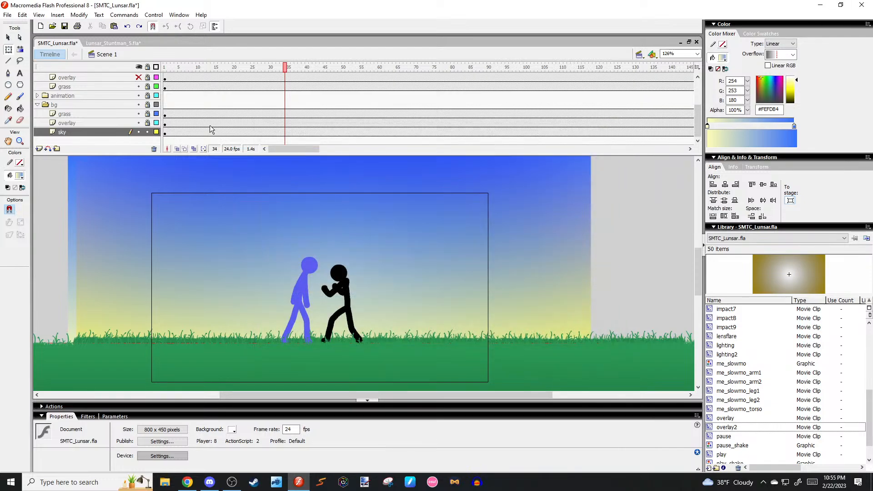
Lock the sky layer and show the fg folder's overlay layer.
left_click(147, 132)
scroll(703, 119, "up", 3)
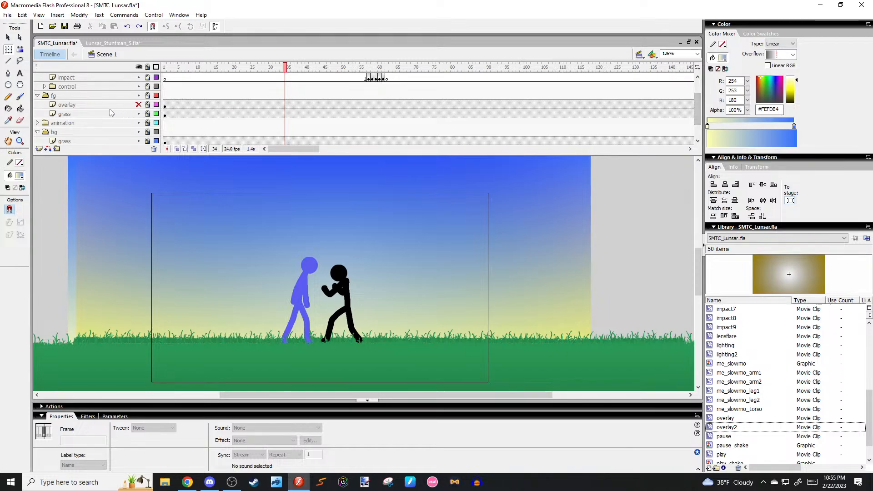
left_click(140, 105)
left_click(140, 105)
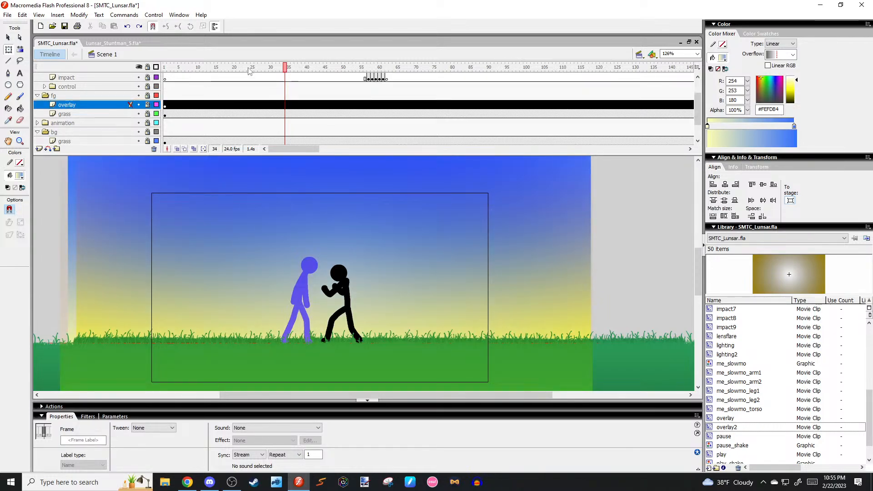
Rename the fg folder's overlay layer as lensflare, unlock it and clear its contents, ending on frame 1.
left_click_drag(247, 68, 219, 69)
double_click(66, 104)
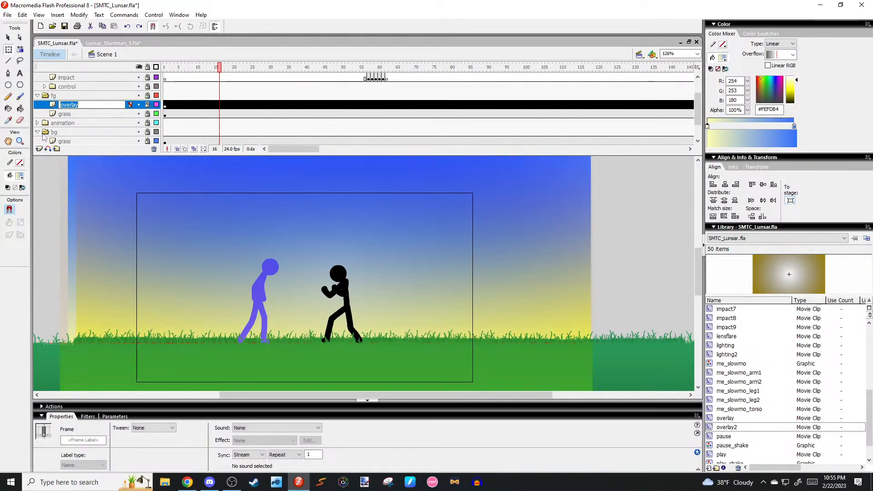
type("lensflare")
key("Return")
left_click(175, 106)
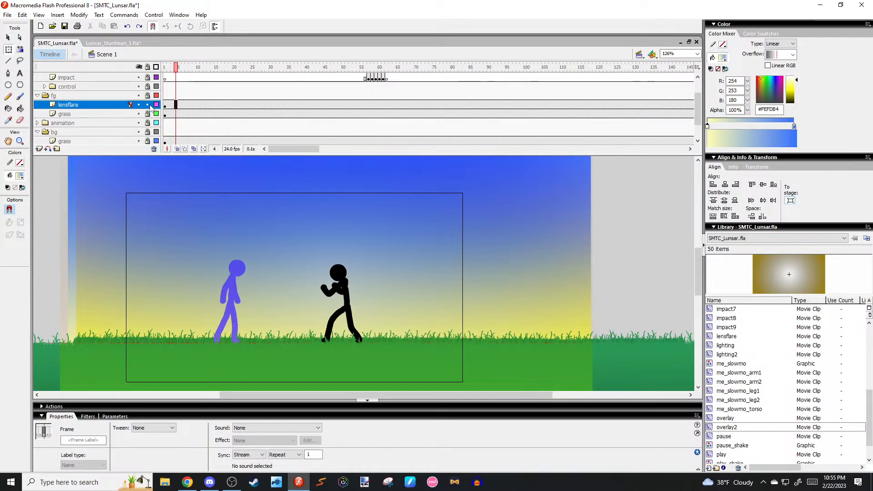
left_click_drag(198, 68, 84, 81)
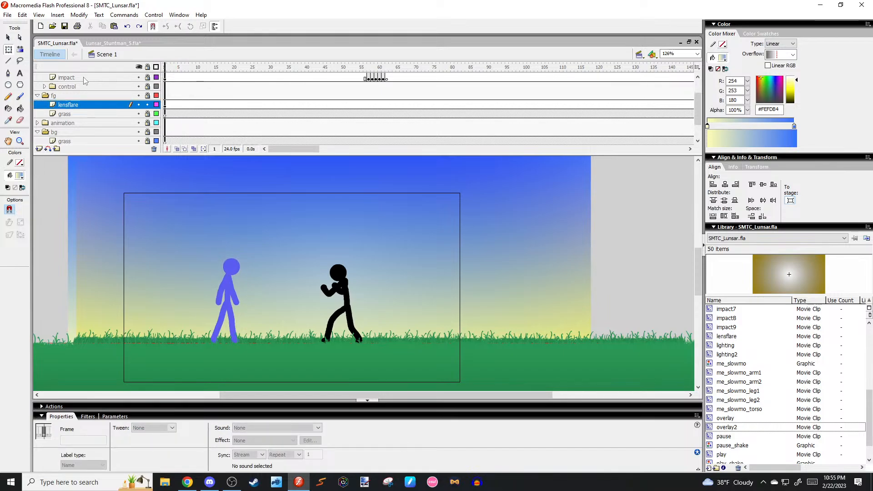
Draw a circle about 185 px wide over the sky's right edge, with a radial gradient fill fading from #FFB03C to transparent.
key("v")
left_click_drag(414, 219, 473, 204)
scroll(509, 191, "down", 1)
key("r")
key("v")
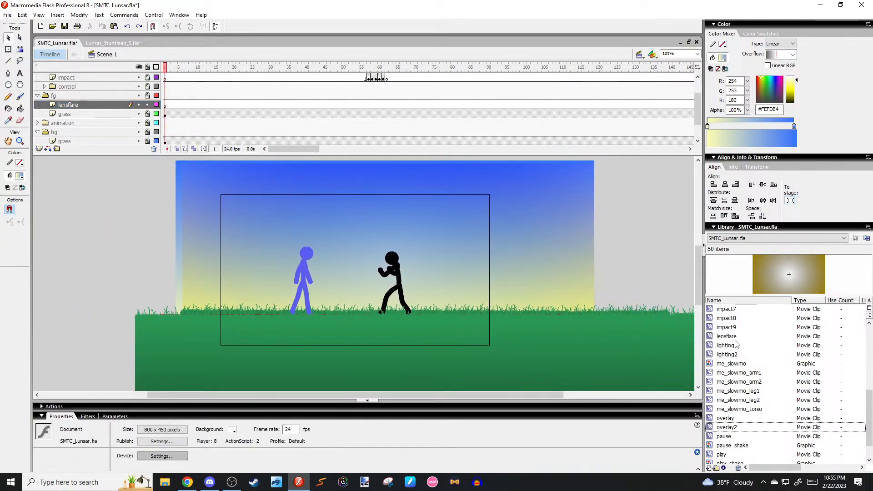
key("o")
left_click(20, 175)
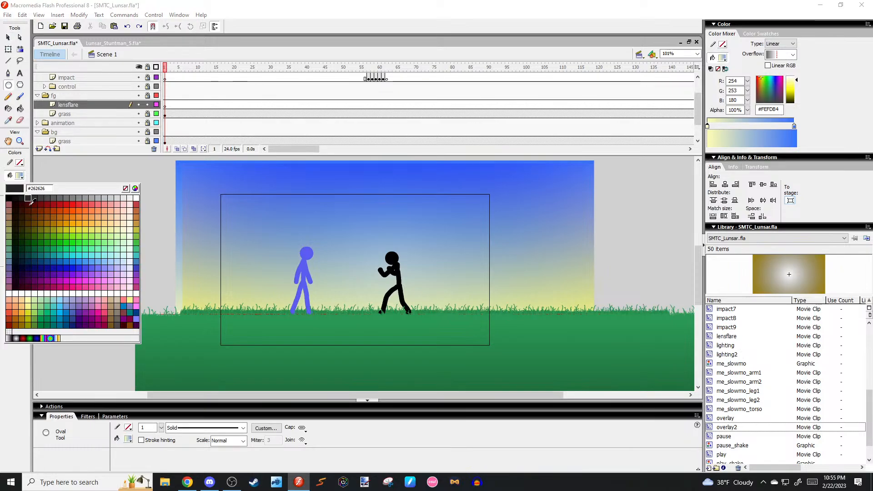
left_click(26, 338)
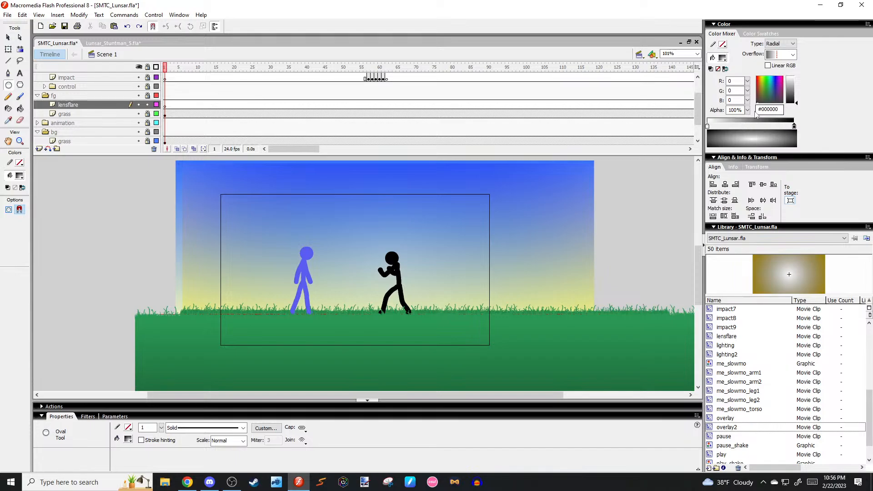
left_click_drag(747, 110, 747, 164)
left_click(794, 126)
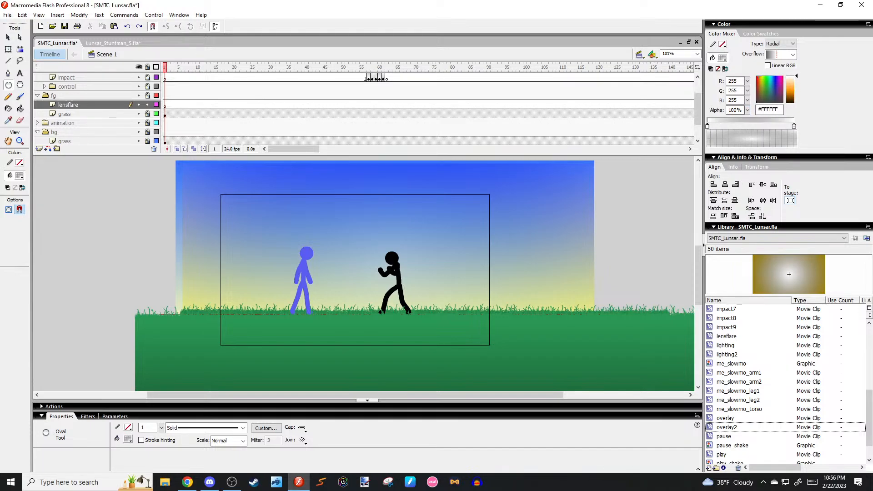
left_click(789, 87)
left_click_drag(532, 205, 614, 285)
Convert the orange gradient circle into a movie clip symbol named lensflare2.
key("v")
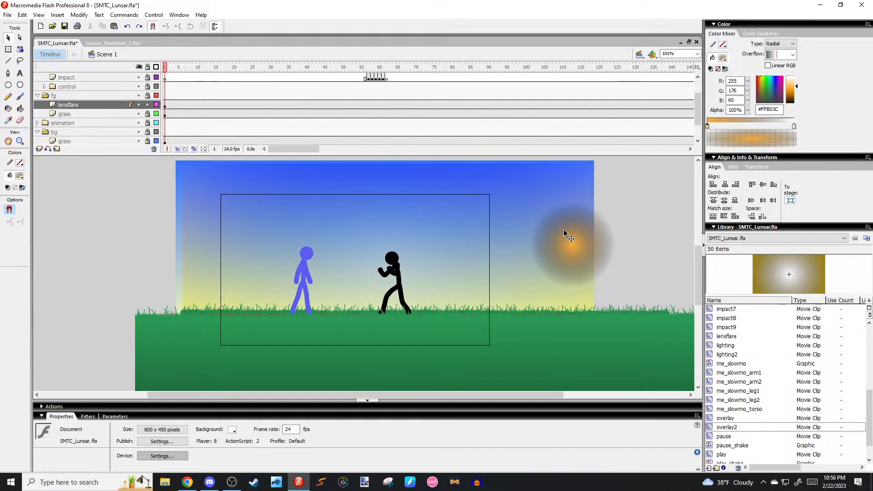
left_click(565, 229)
key("F8")
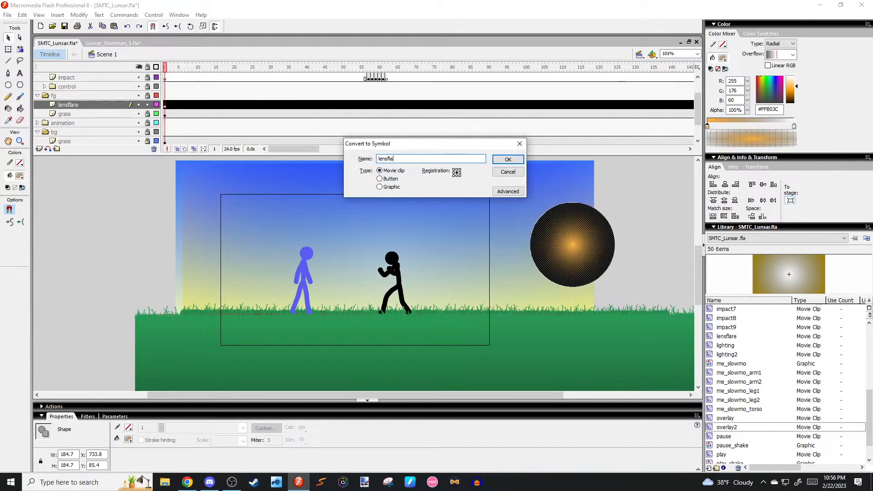
key("Return")
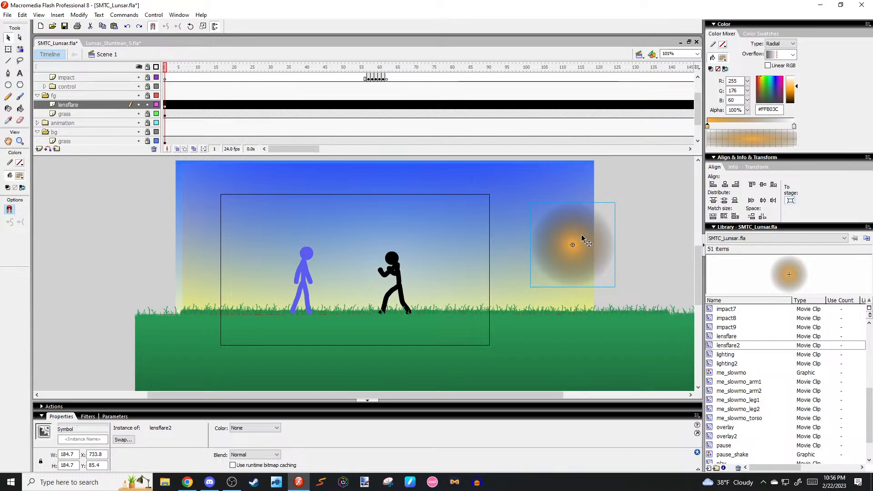
Move the flare to the sky's upper-left corner and enlarge it to about 751 px wide.
left_click_drag(586, 255, 235, 215)
key("q")
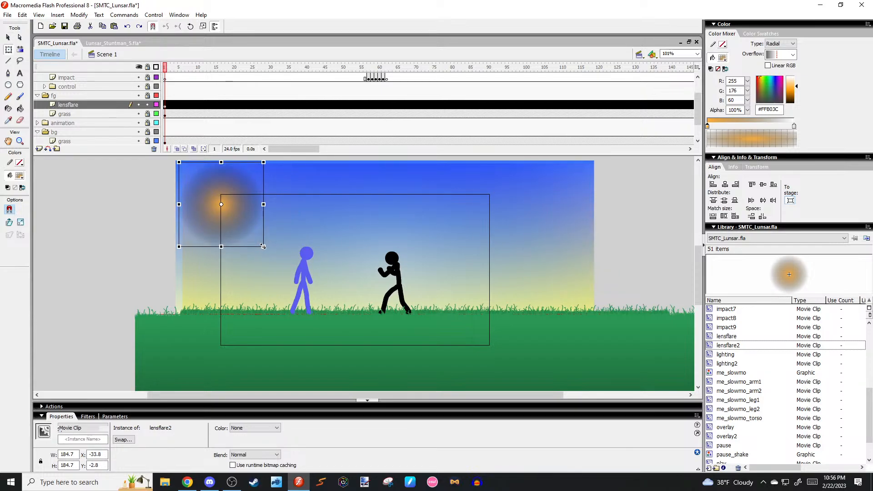
left_click_drag(263, 247, 399, 371)
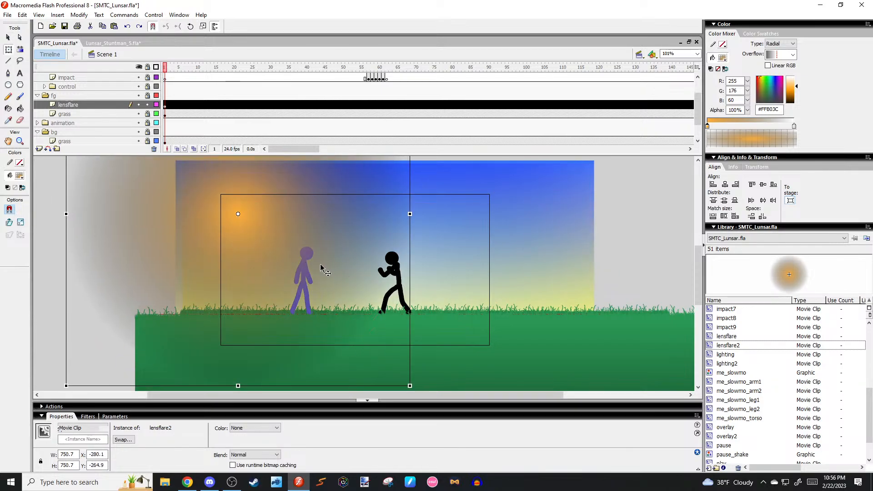
Try the Overlay, Hard light and Screen blend modes on the flare, adjusting its position slightly.
left_click(255, 455)
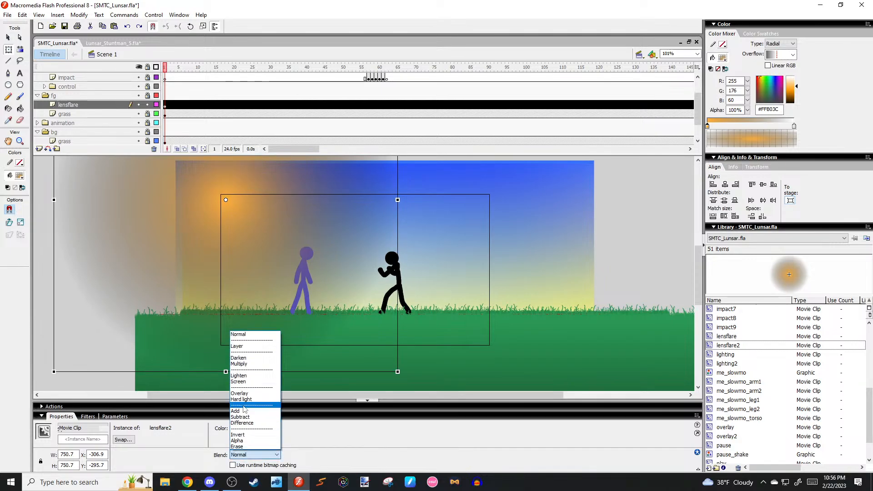
left_click(247, 392)
left_click_drag(307, 267, 319, 247)
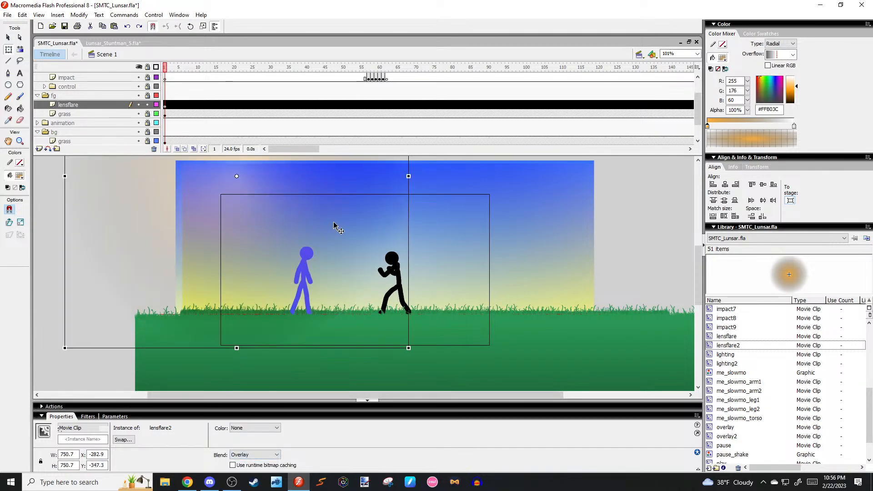
left_click(254, 454)
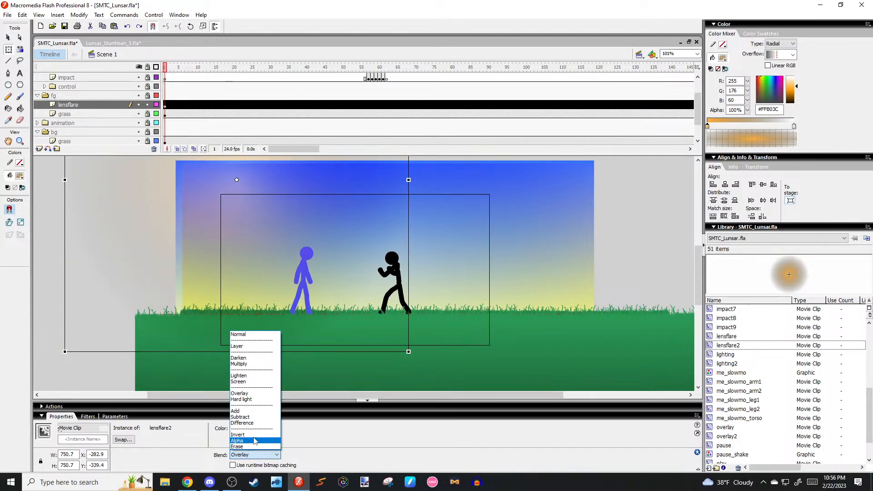
left_click(243, 399)
left_click(260, 455)
left_click(256, 384)
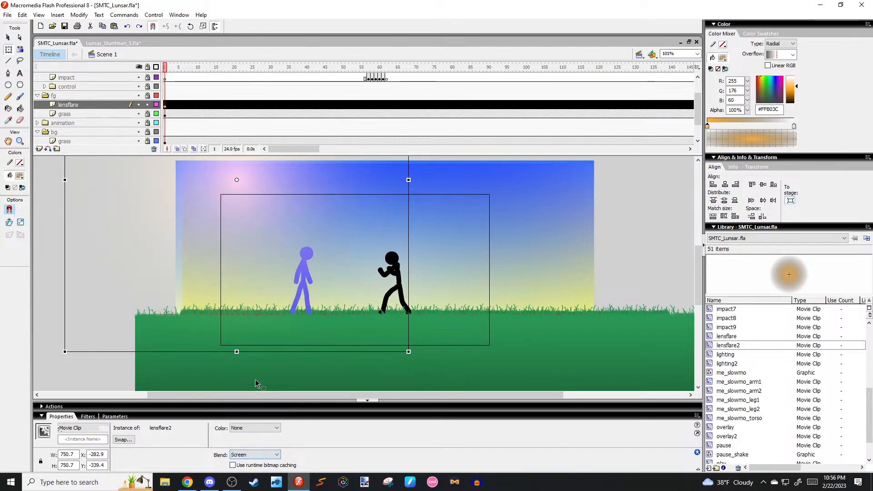
left_click_drag(360, 279, 354, 273)
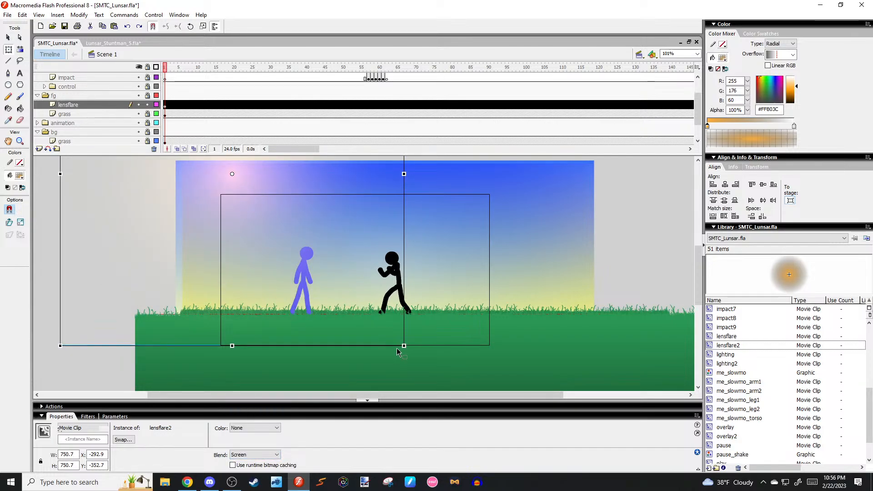
Undo the last change to the flare and try the Lighten and Multiply blend modes on it.
left_click_drag(397, 351, 486, 361)
key("ctrl+z")
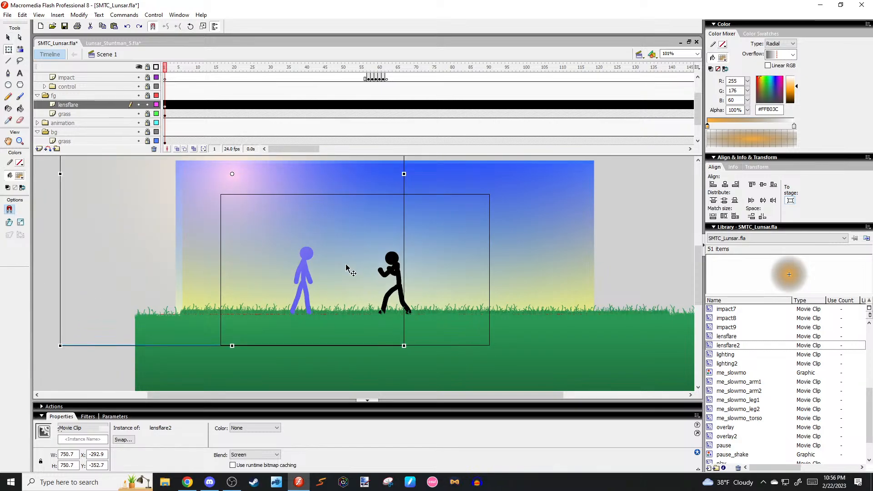
left_click(229, 455)
left_click(272, 377)
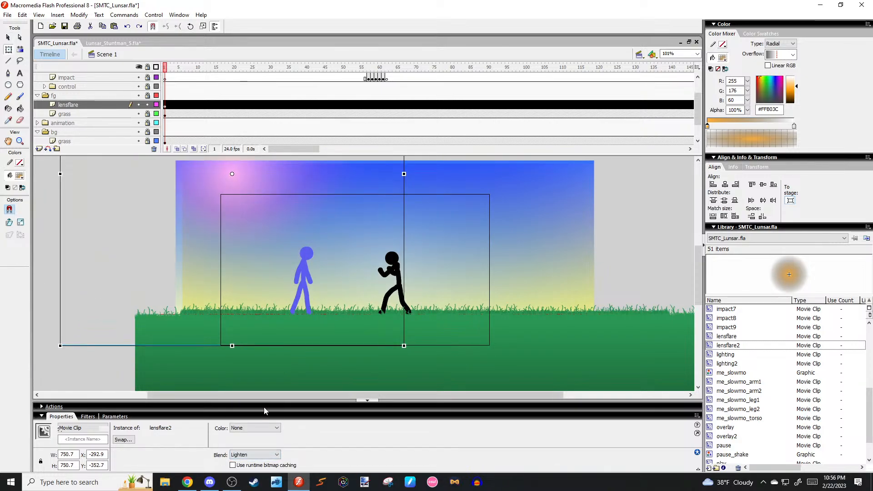
left_click(271, 454)
left_click(261, 367)
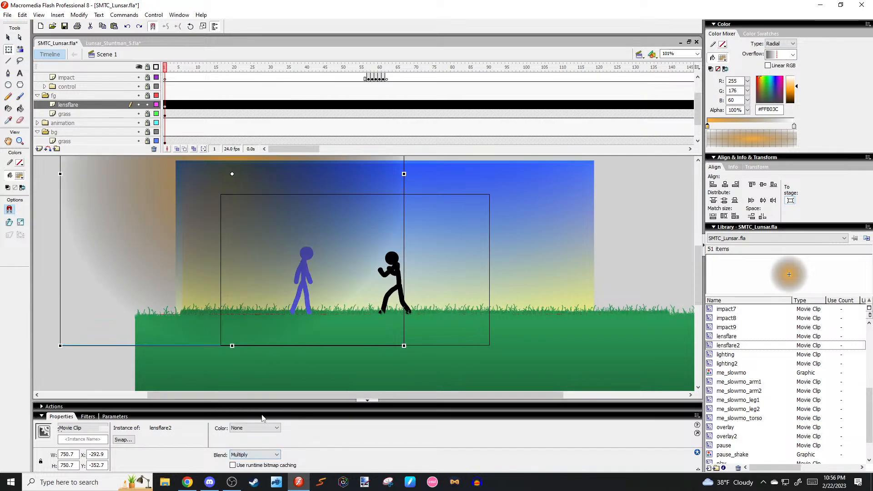
Set the flare's blend mode to Add and nudge it up by 20 px.
left_click(272, 454)
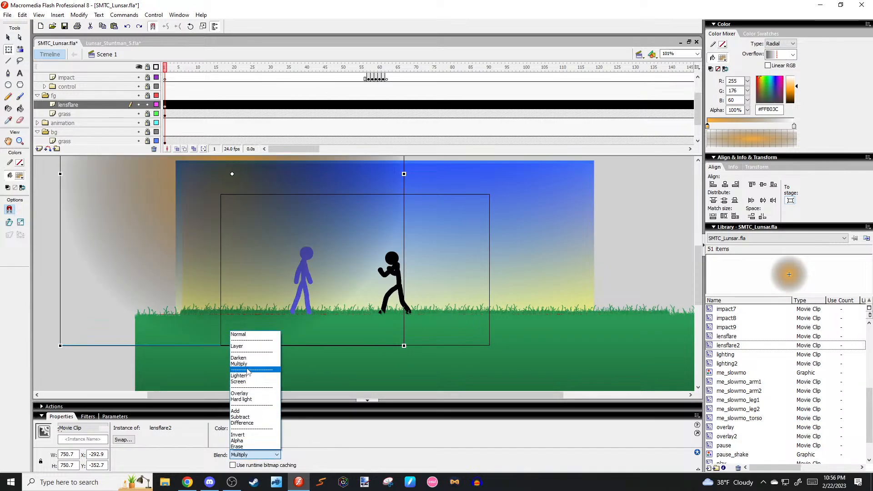
left_click(248, 413)
key("shift+Up")
key("shift+Up")
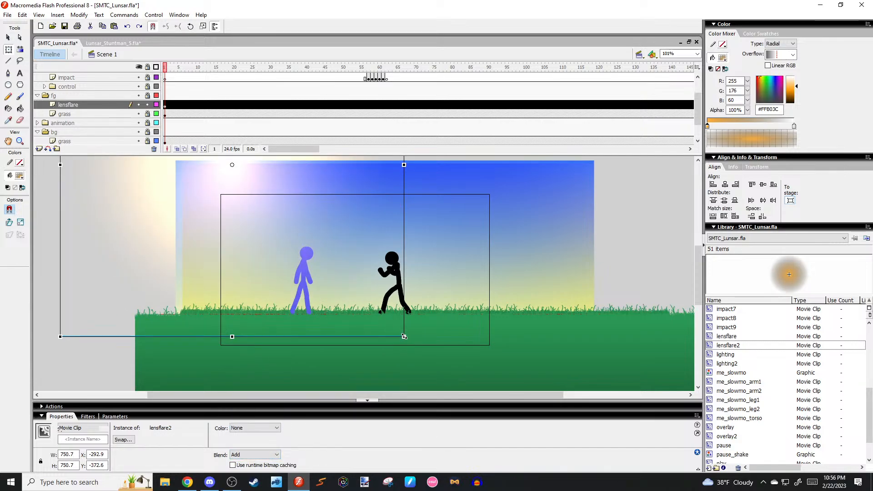
Stretch the flare to about 988 by 863 px, centred on the sky's upper-left corner, and deselect it.
left_click_drag(404, 336, 507, 383)
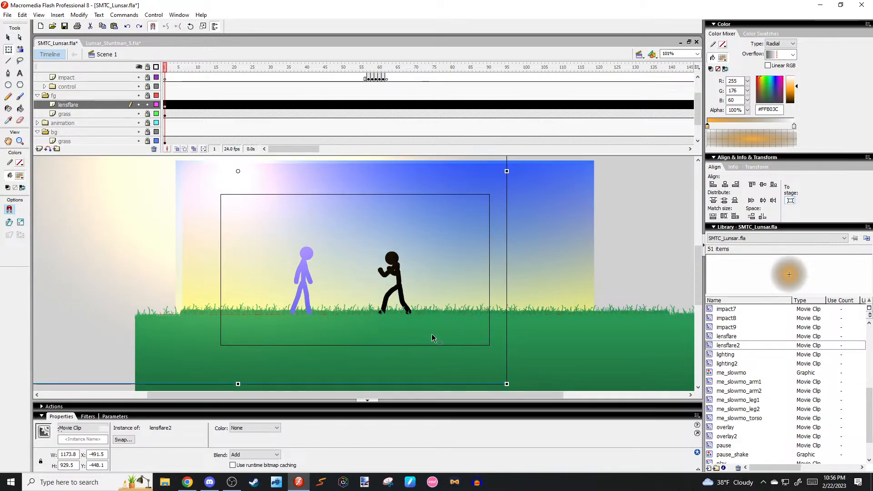
left_click_drag(432, 300, 401, 287)
left_click_drag(475, 374, 432, 358)
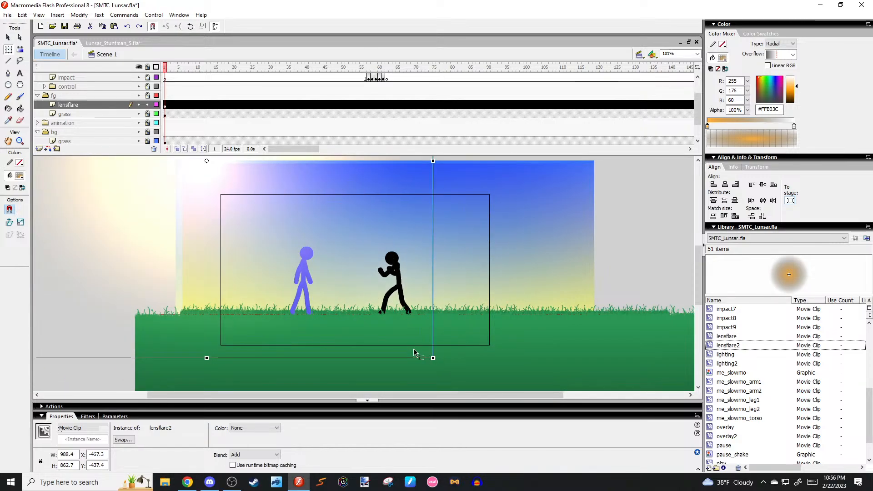
left_click(563, 234)
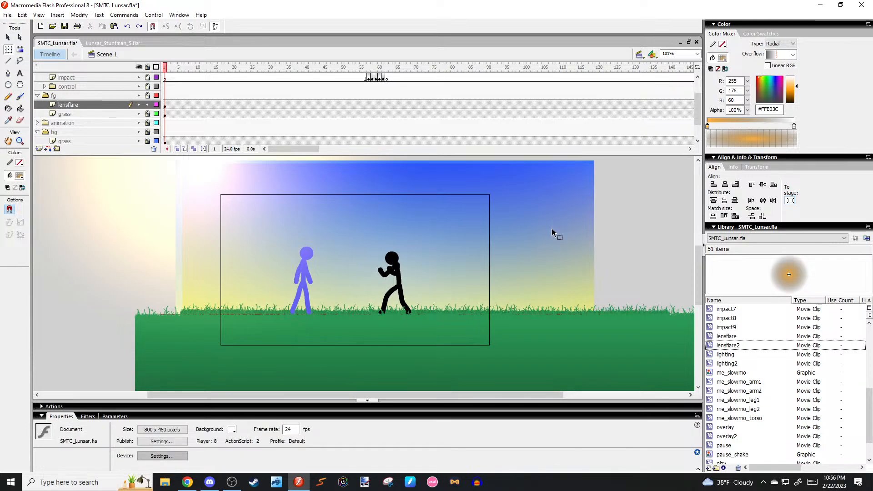
Move the flare to the sky's top centre, test the movie and close the preview.
key(".")
left_click_drag(319, 190, 493, 228)
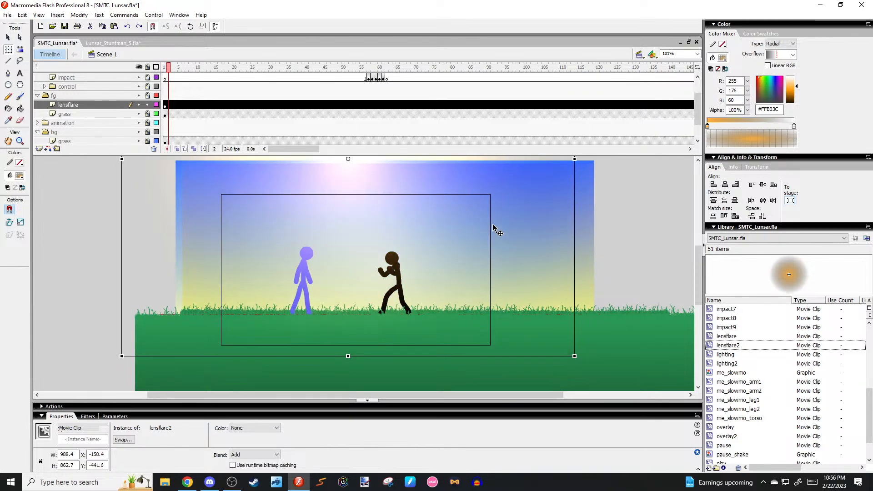
left_click(632, 255)
key("ctrl+Return")
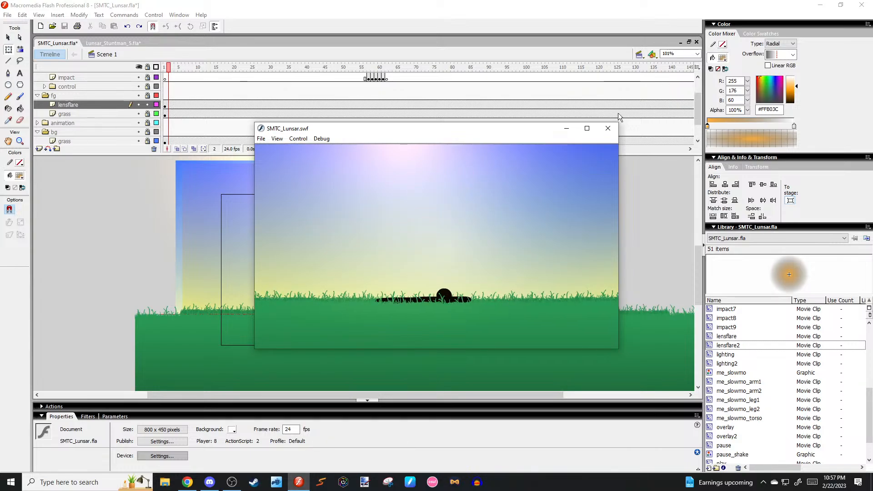
left_click(608, 129)
Move the lensflare layer into the bg folder, between the overlay and sky layers.
left_click(90, 105)
scroll(81, 132, "down", 1)
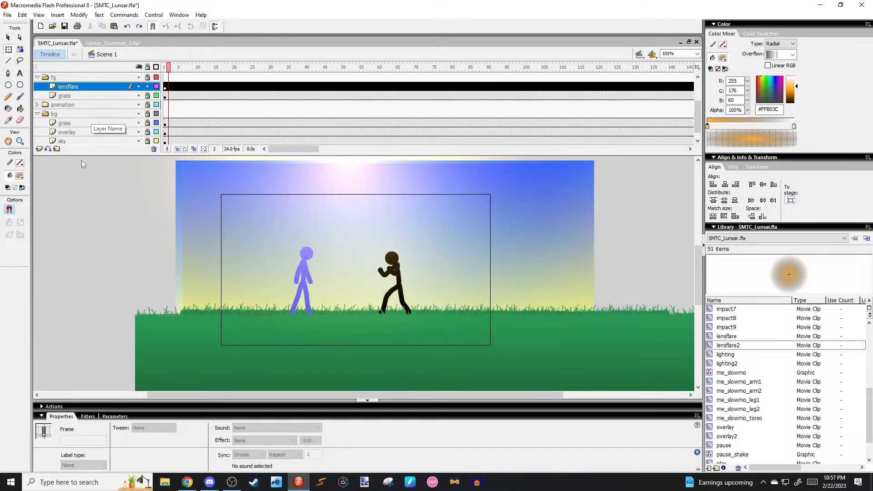
left_click_drag(68, 77, 80, 128)
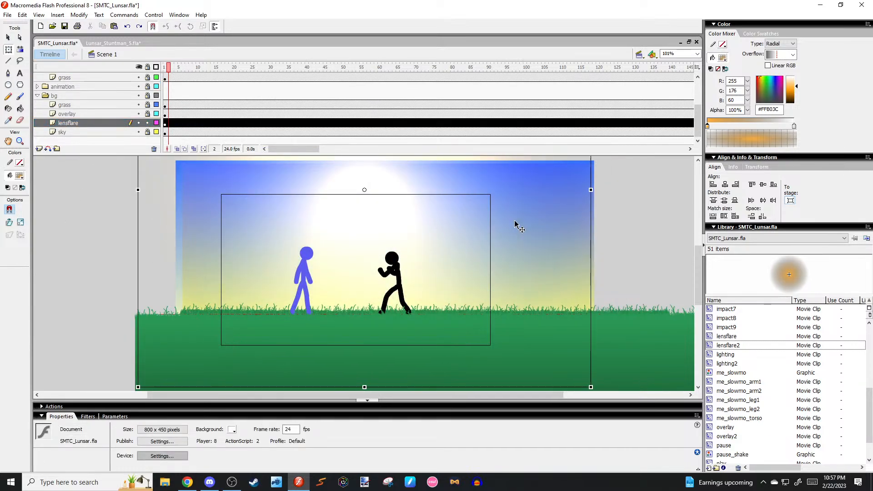
Lower the flare towards the horizon behind the black figure and shrink it to about 594 by 518 px.
left_click_drag(533, 253, 563, 299)
scroll(594, 211, "up", 5)
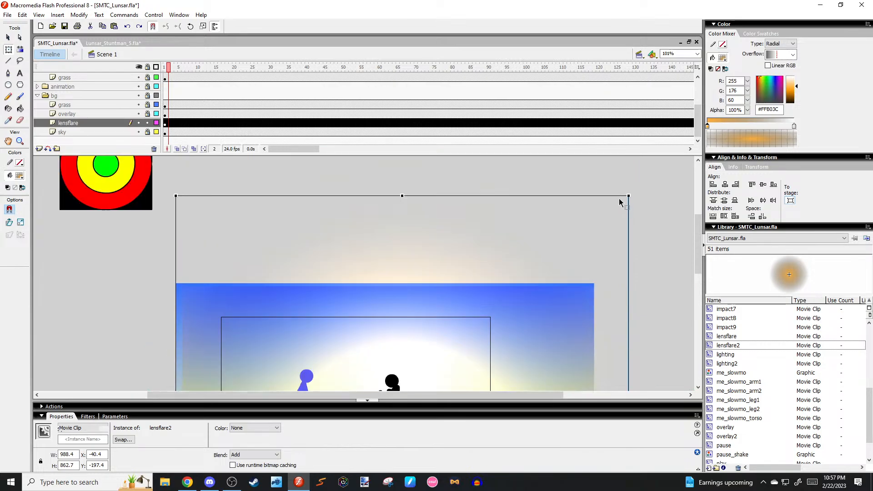
left_click_drag(626, 205, 522, 298)
scroll(489, 300, "down", 5)
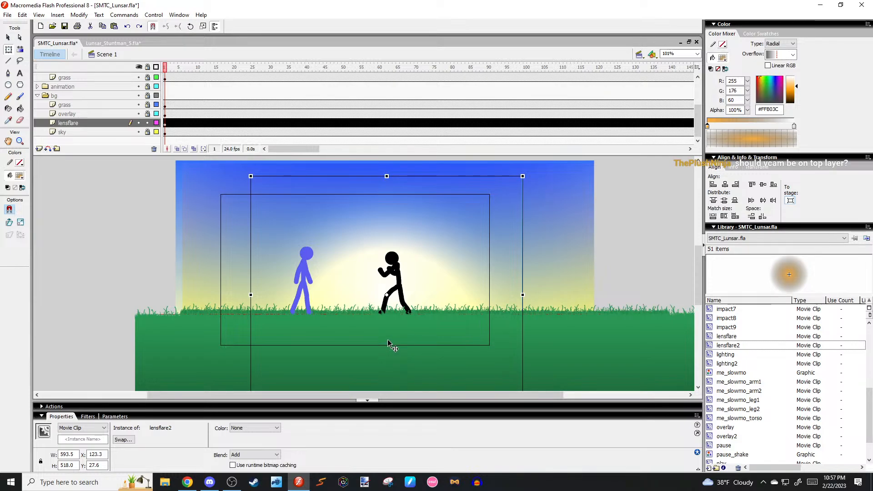
Set the flare's alpha to 30% and move it to the horizon between the two stick figures.
left_click(250, 454)
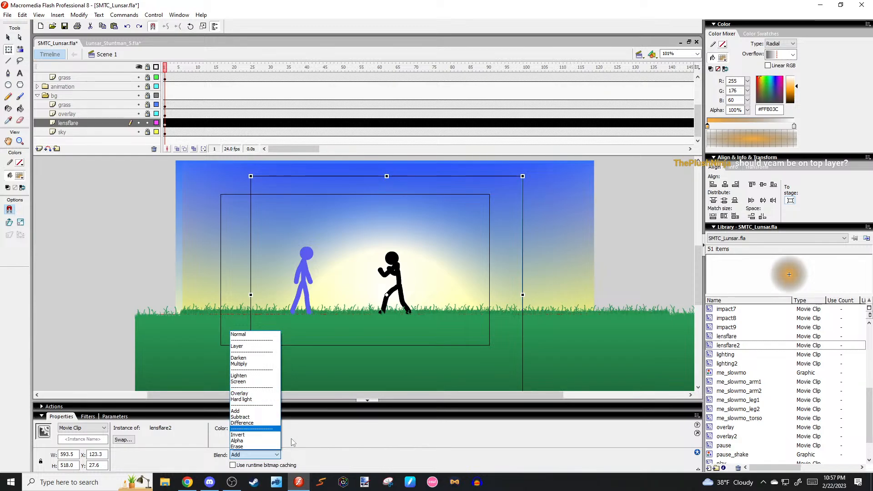
left_click(257, 429)
left_click(254, 457)
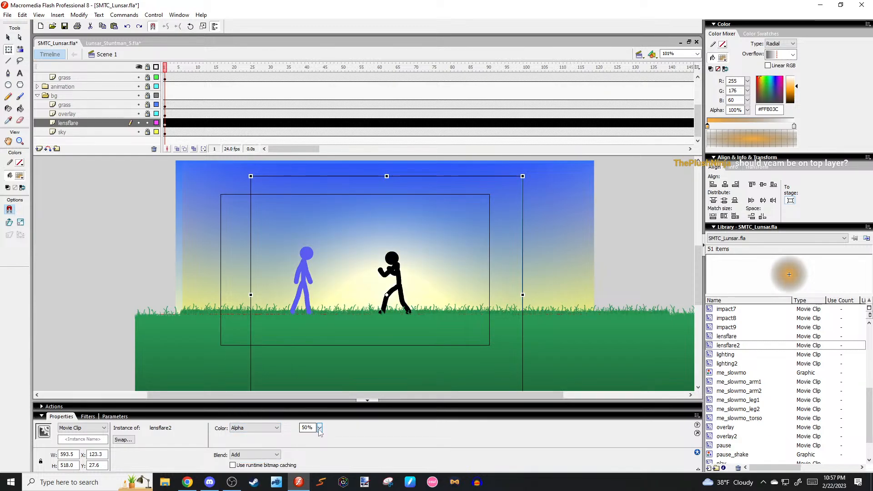
left_click_drag(319, 431, 321, 444)
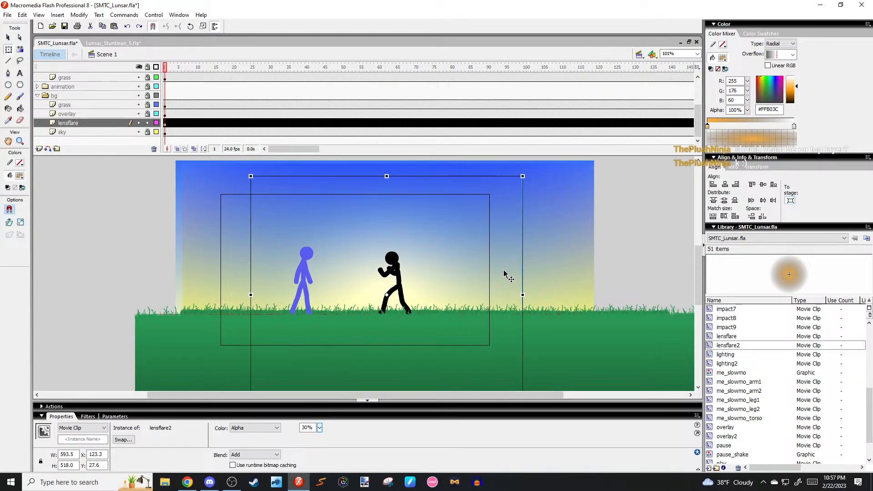
left_click_drag(506, 275, 435, 262)
left_click(522, 264)
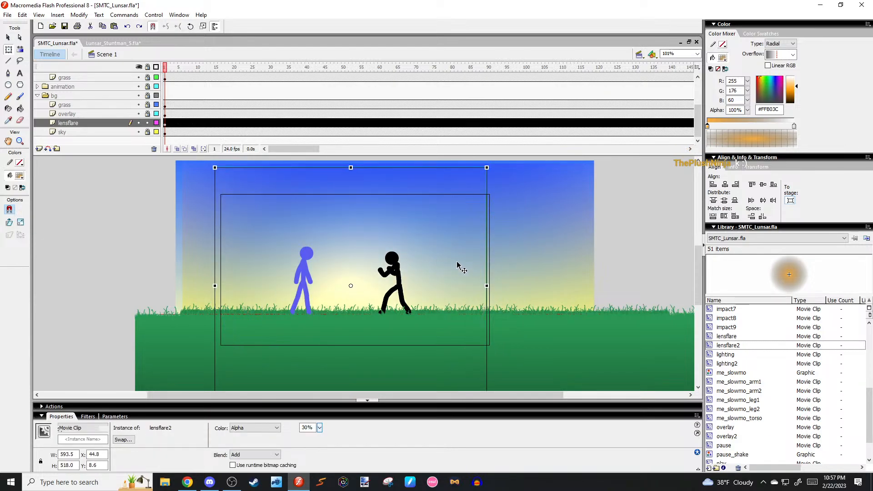
Play the timeline, test the movie to check the flare behind the grass, and close the preview.
key("Return")
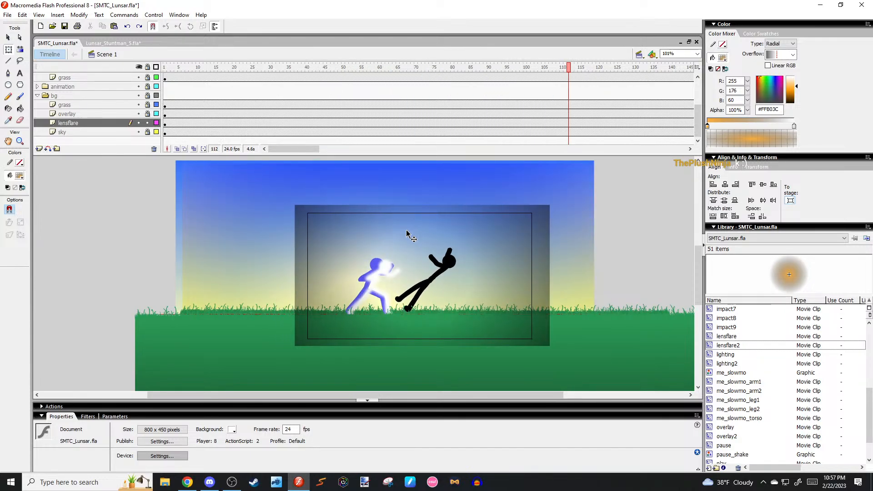
key("ctrl+Return")
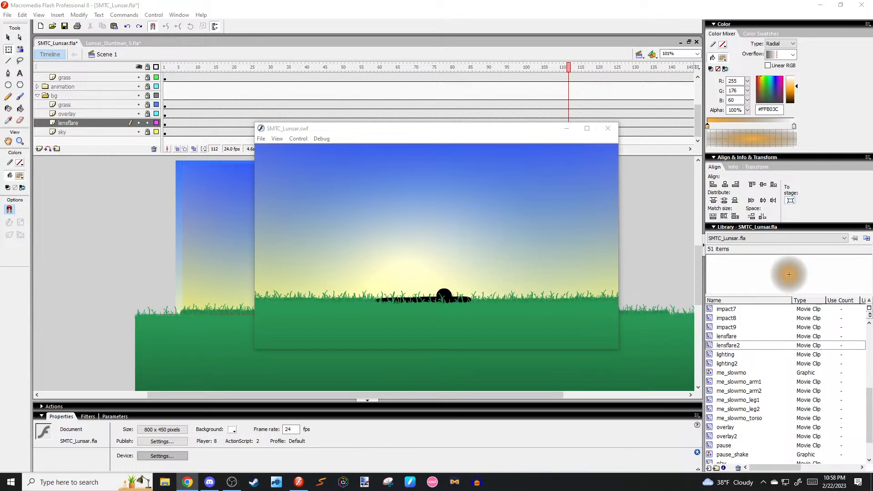
left_click(607, 128)
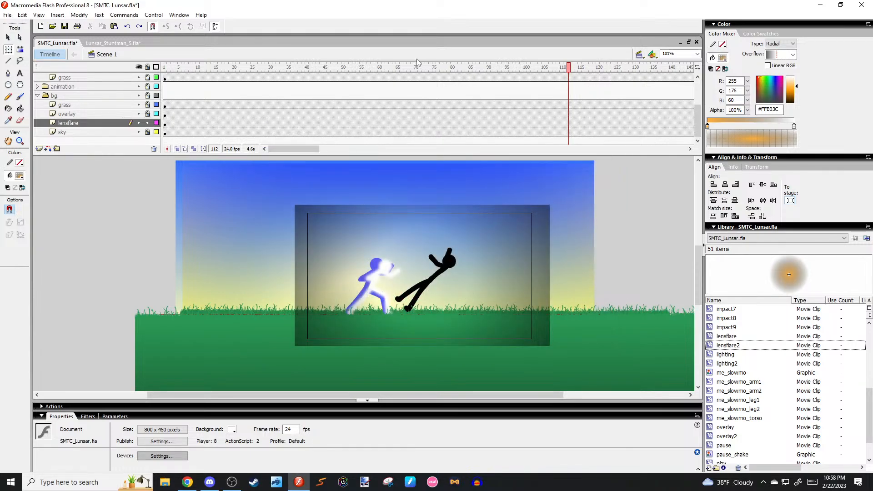
Return to frame 1 and move the flare back to the sky's upper-left area.
left_click_drag(303, 70, 69, 107)
left_click_drag(386, 232, 286, 176)
scroll(290, 199, "up", 1)
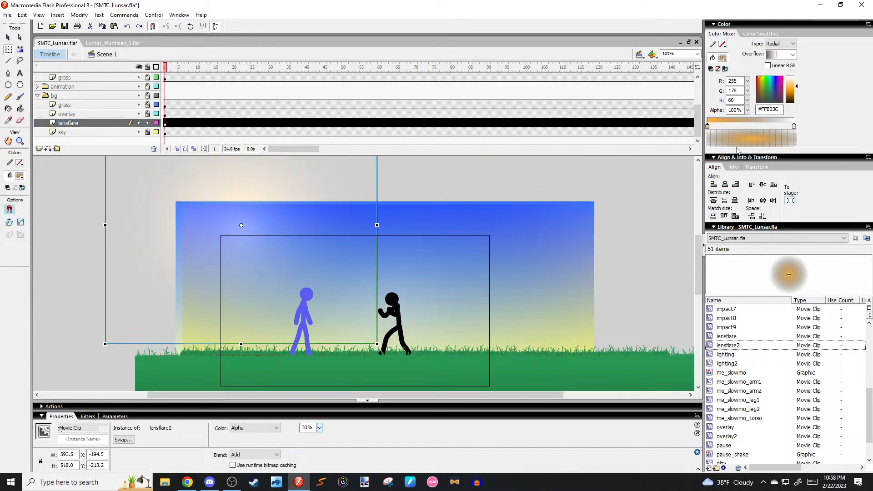
Edit the lensflare2 symbol, change its gradient's centre colour to #FFD83C, and return to the main scene.
double_click(312, 214)
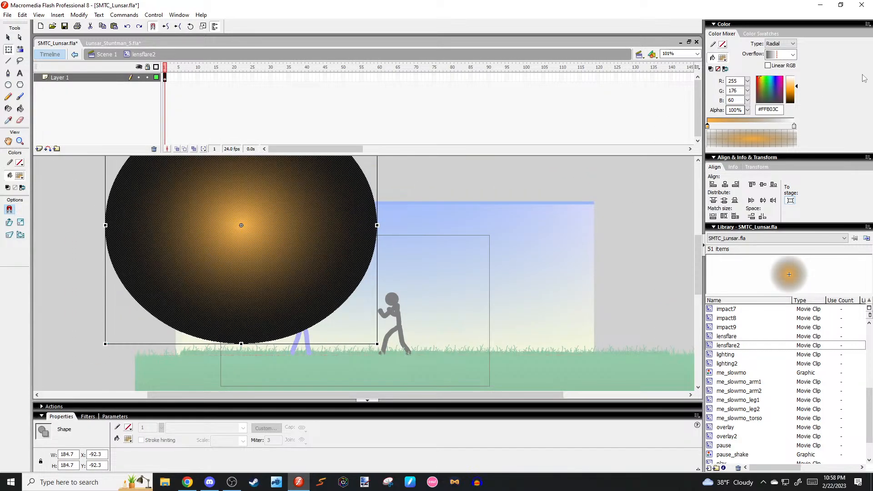
left_click_drag(763, 81, 765, 80)
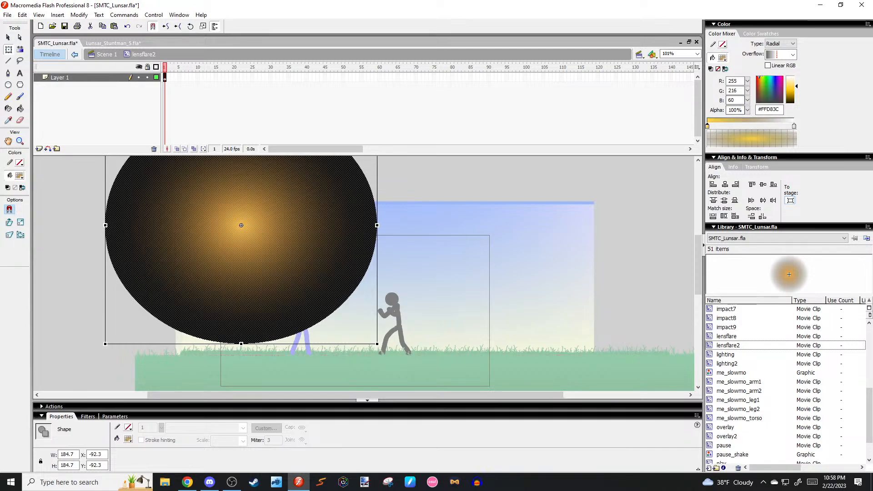
double_click(569, 187)
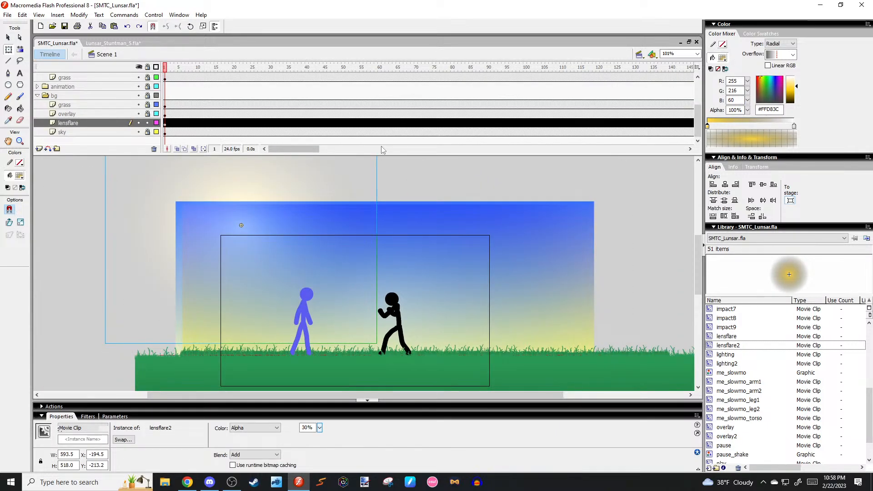
Set the flare's alpha to 100%, shift it up in the sky and enlarge it to about 1016 × 728 px.
left_click_drag(320, 427, 313, 243)
left_click_drag(345, 216, 340, 200)
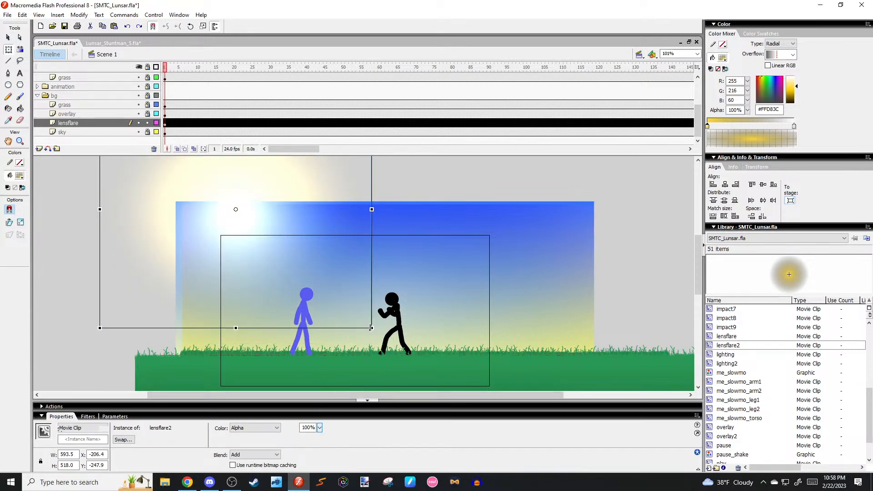
left_click_drag(371, 327, 474, 365)
Switch to Lunsar_Stuntman_5.fla, play and scrub its opening frames, and expand the bruh folder to examine how the scene is lit.
left_click(121, 44)
left_click_drag(417, 177, 383, 201)
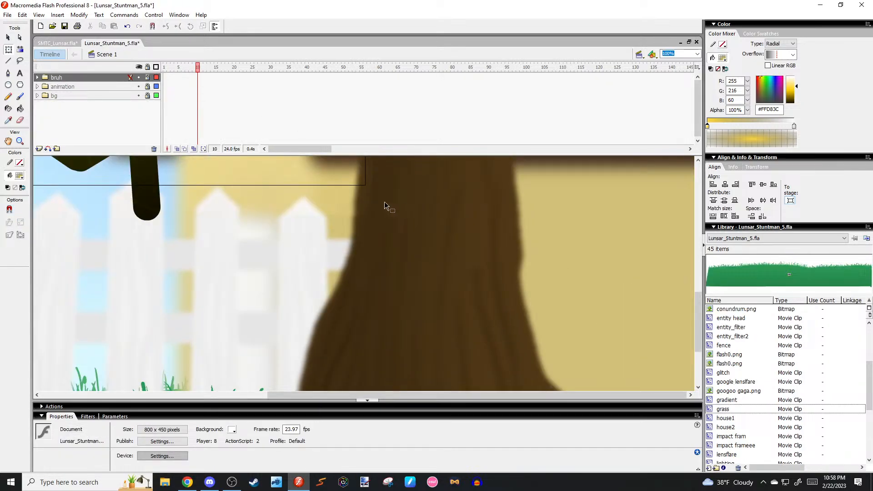
key("ctrl+minus")
left_click_drag(300, 195, 404, 256)
key("Return")
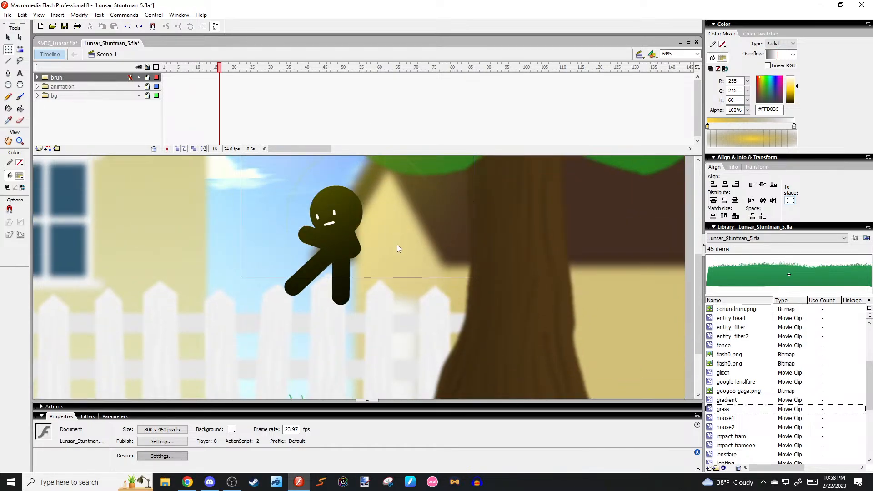
left_click(37, 95)
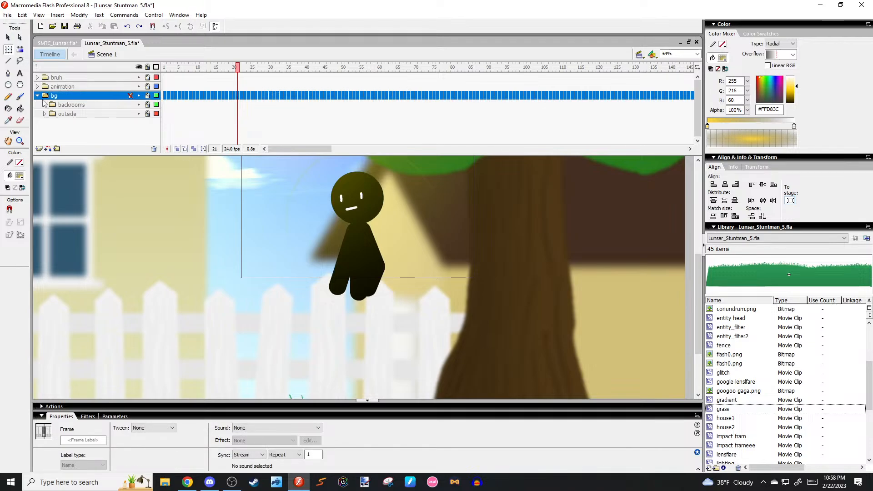
left_click(38, 95)
left_click(36, 78)
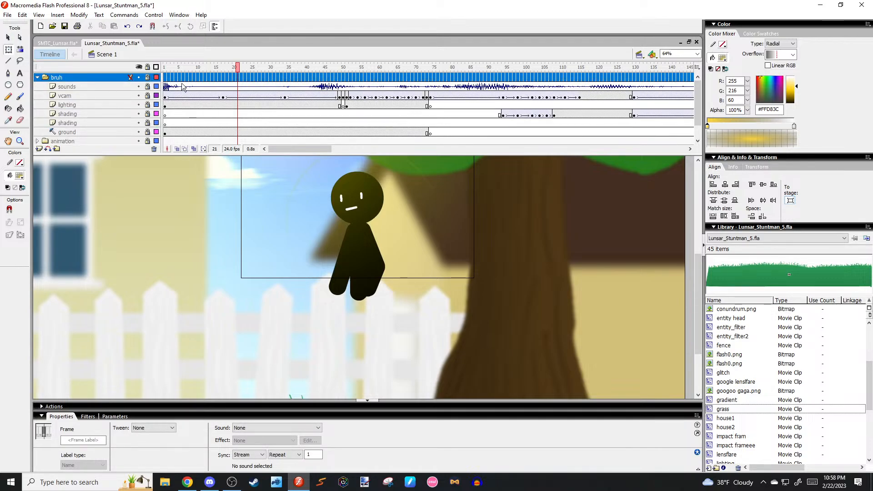
left_click(216, 68)
left_click_drag(226, 70, 278, 70)
Unlock the lighting layer, toggle its visibility at frame 12, and open its lensflare symbol to examine the glow gradient.
left_click(148, 105)
left_click(204, 105)
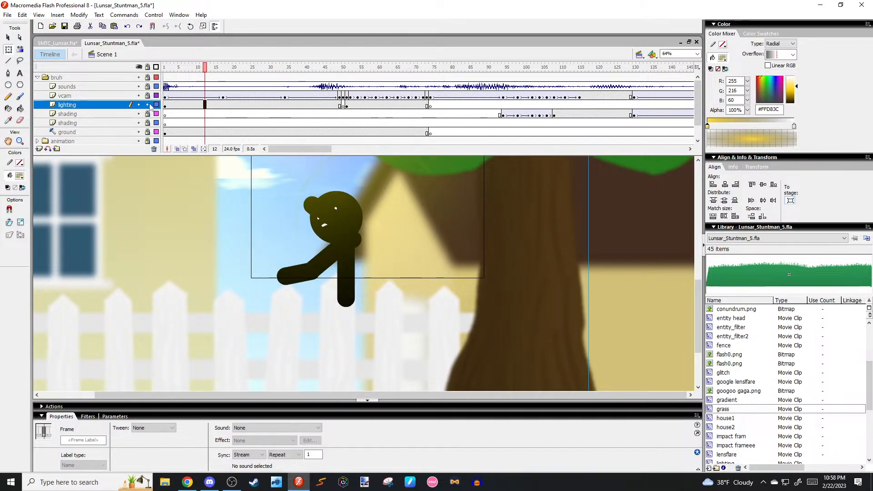
left_click(139, 105)
left_click(140, 105)
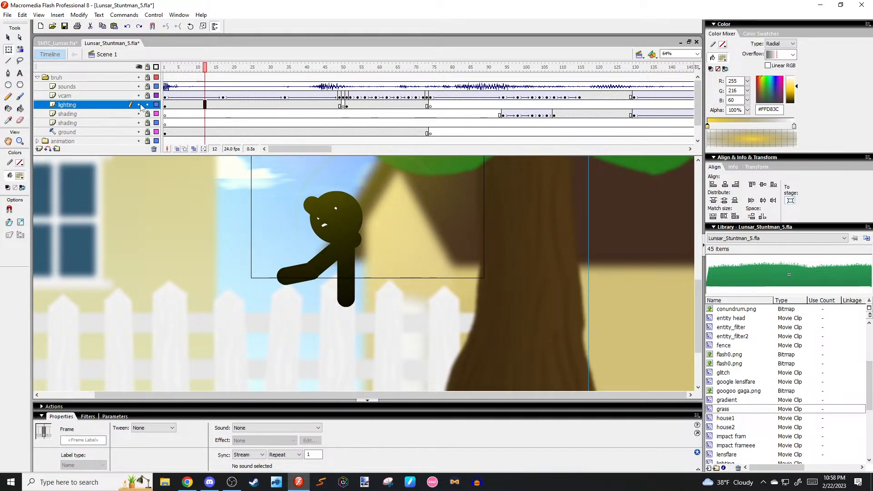
left_click(400, 180)
double_click(400, 181)
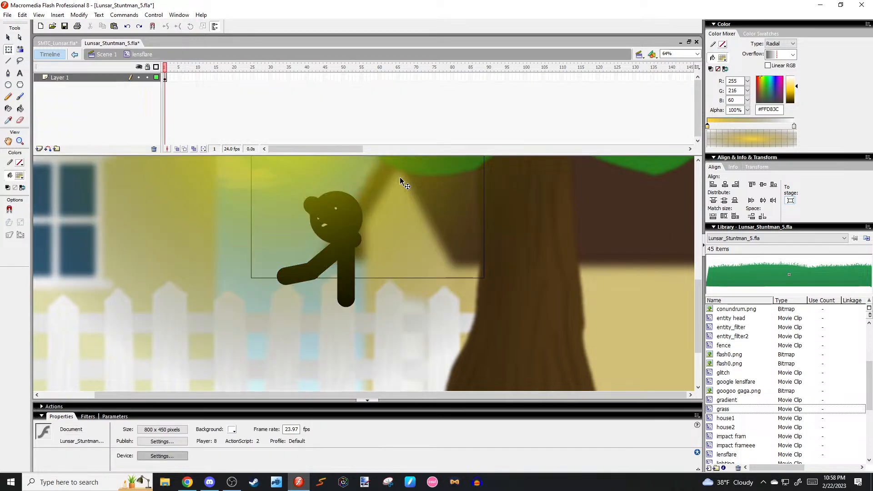
scroll(399, 177, "up", 3)
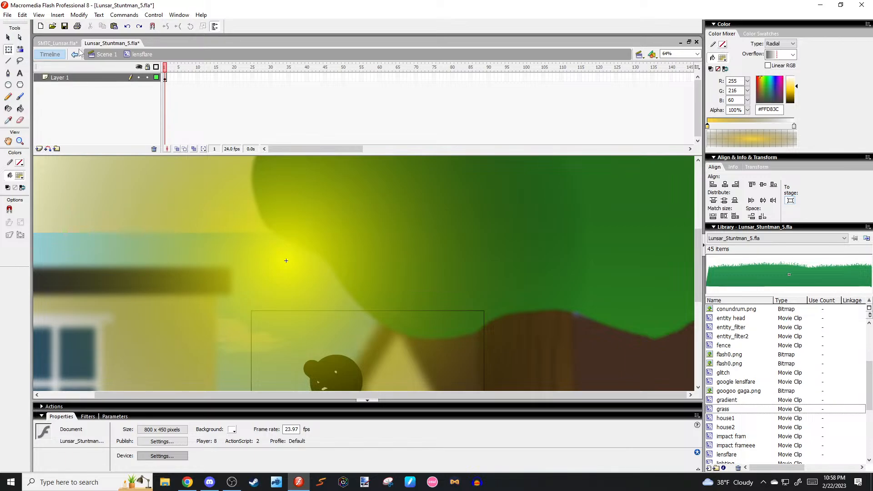
Back in SMTC_Lunsar.fla, nudge the flare and change the lensflare2 gradient's centre colour to #95D500, returning to the main scene.
left_click(58, 43)
mouse_move(271, 200)
left_mouse_down()
mouse_move(288, 188)
mouse_move(225, 180)
mouse_move(264, 191)
left_mouse_up()
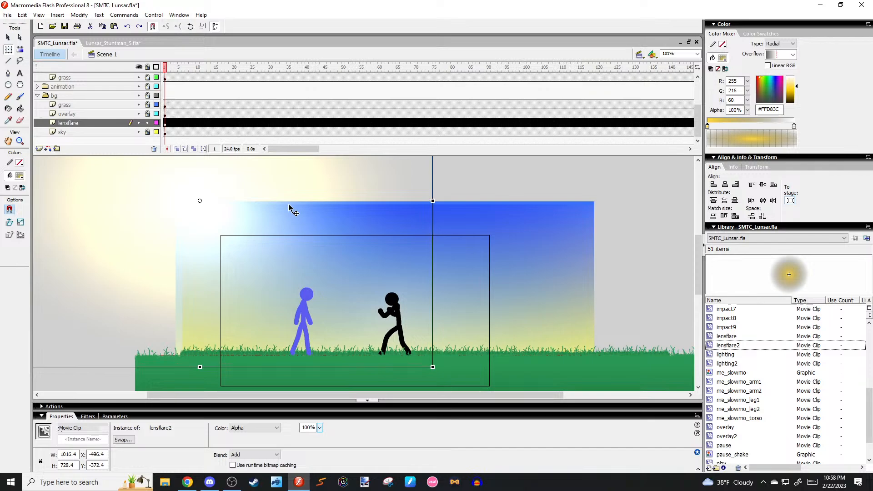
double_click(239, 195)
left_click(246, 187)
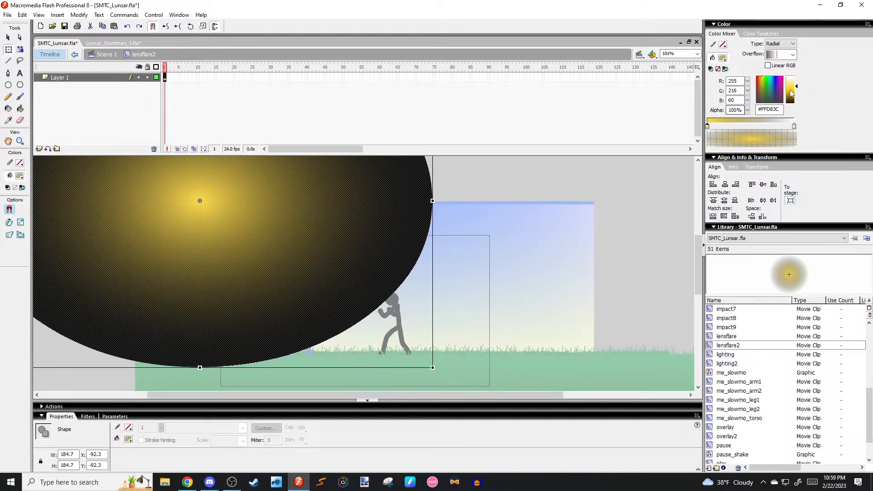
left_click_drag(791, 90, 793, 94)
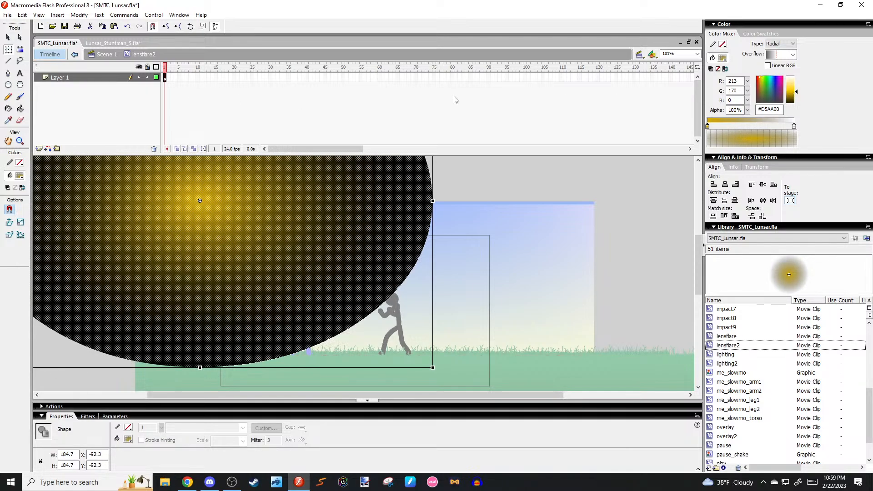
left_click(762, 79)
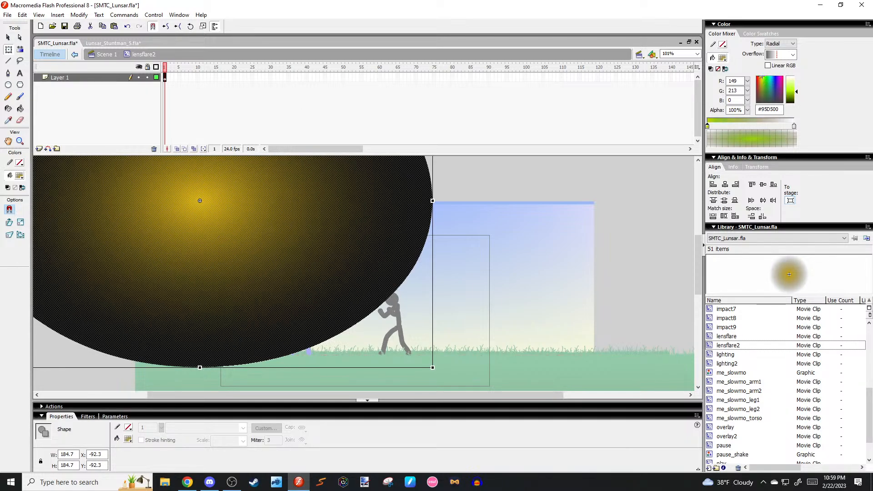
double_click(581, 189)
Shift the flare slightly to the right and change the lensflare2 gradient's centre colour to #D1D003, returning to the main scene.
left_click_drag(373, 211, 395, 208)
double_click(335, 213)
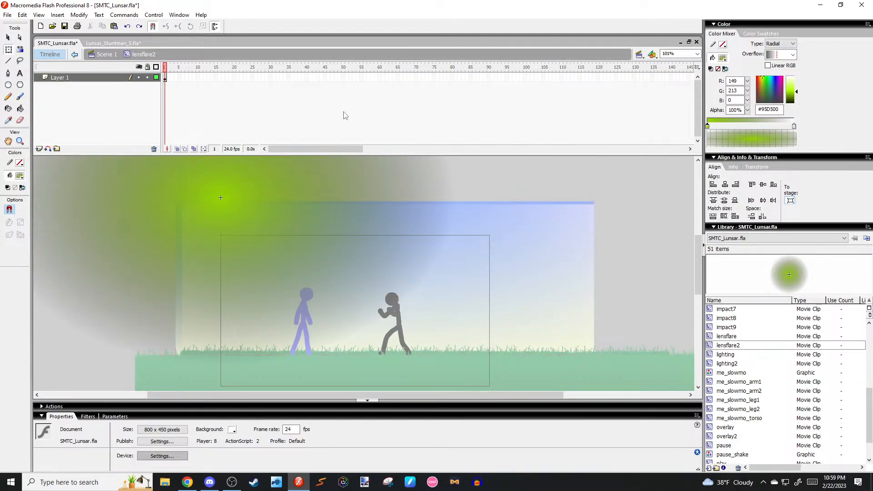
left_click(370, 185)
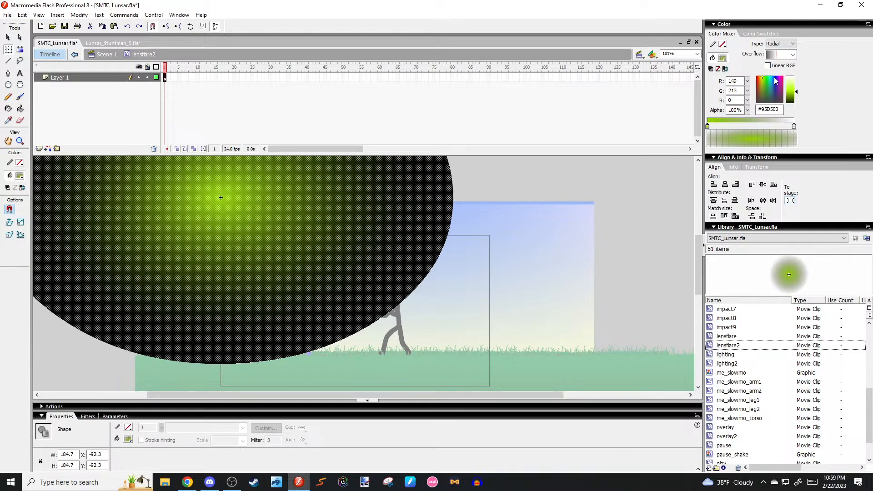
left_click(762, 81)
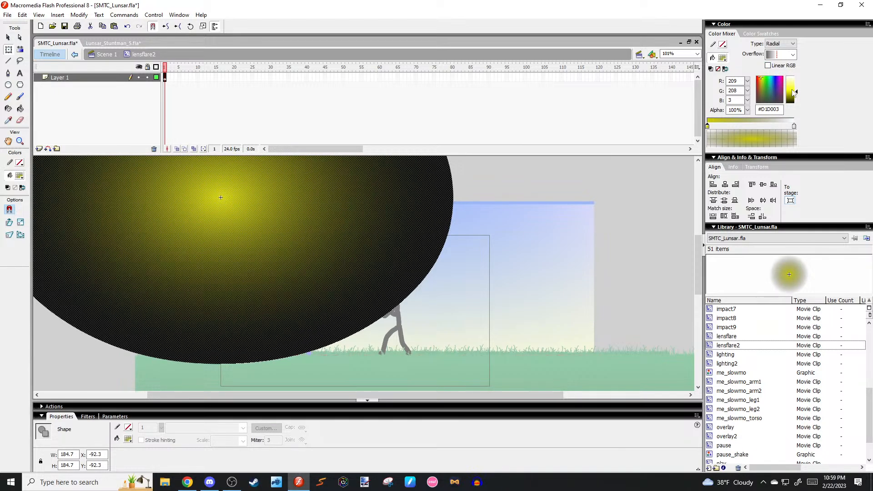
double_click(565, 162)
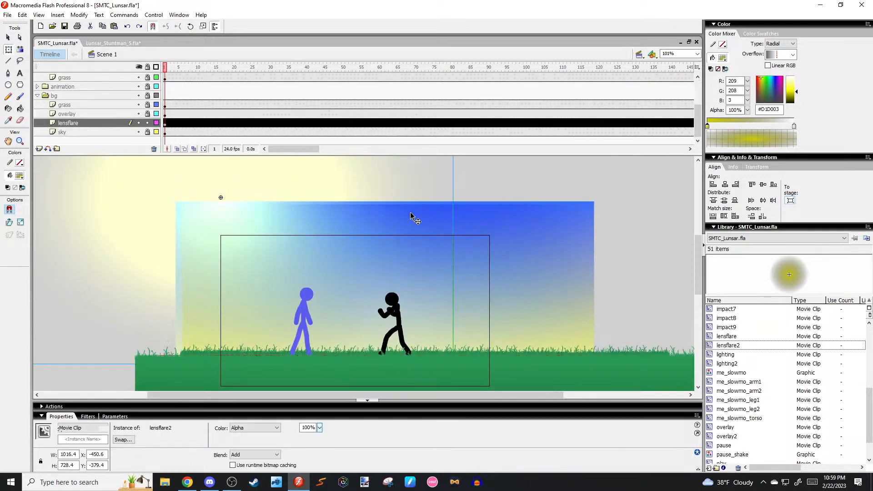
Enlarge the flare to about 1698 × 1108 px and move its centre above the sky's upper-left corner.
left_click_drag(411, 216, 353, 212)
scroll(368, 212, "down", 2)
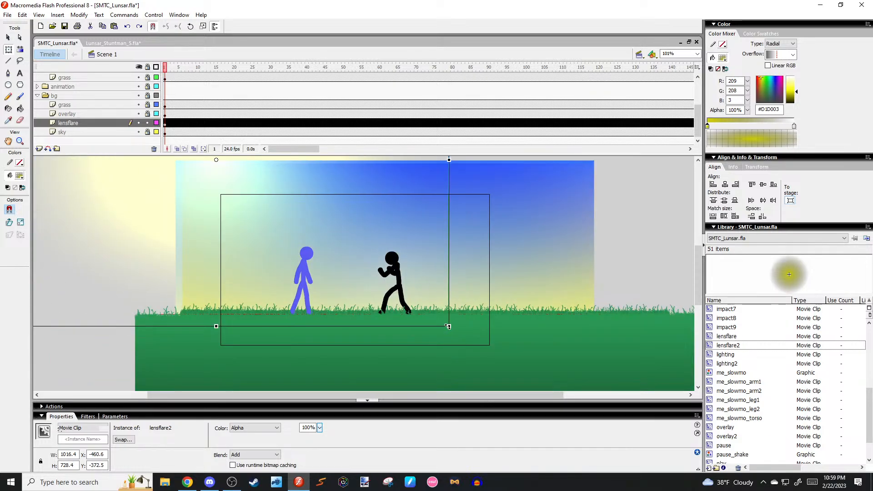
left_click_drag(447, 326, 560, 369)
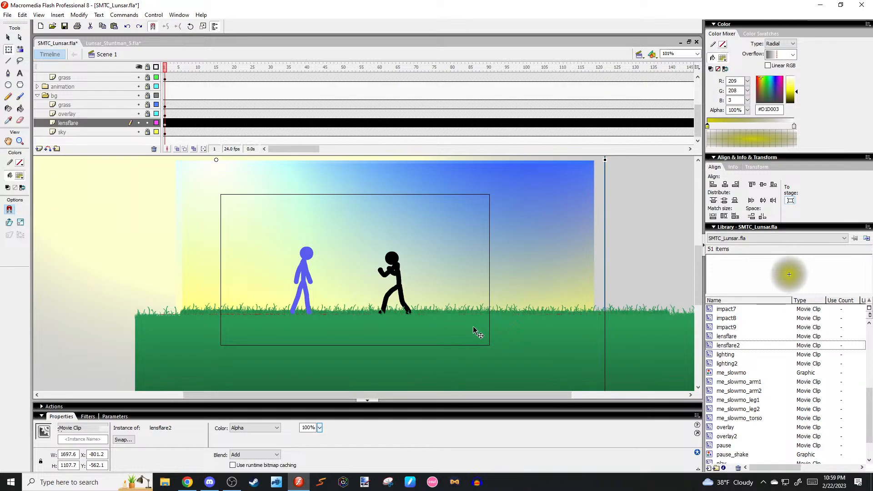
left_click_drag(473, 330, 524, 274)
scroll(462, 288, "up", 3)
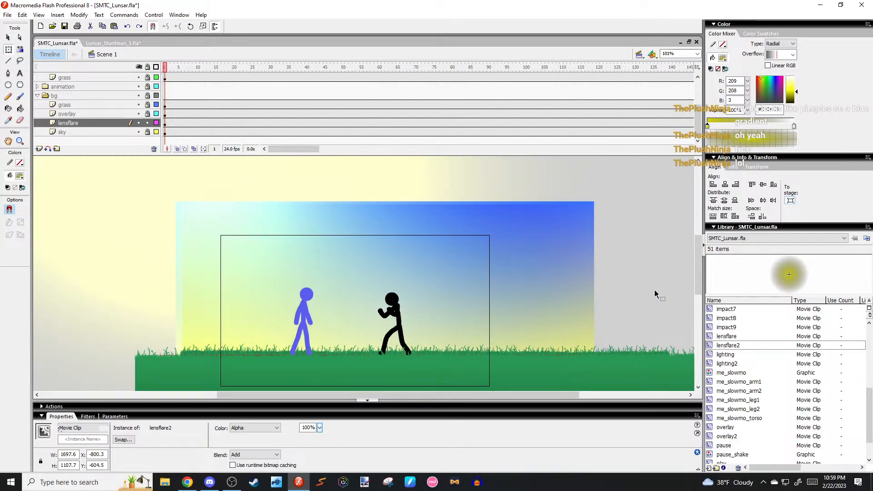
Test the movie, close the preview, and delete the flare from the lensflare layer.
left_click(608, 315)
key("ctrl+Return")
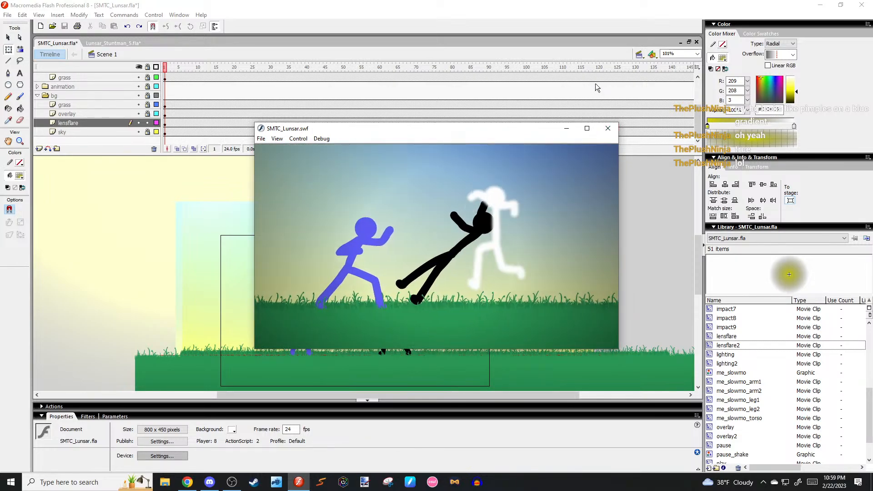
left_click(608, 128)
left_click(306, 184)
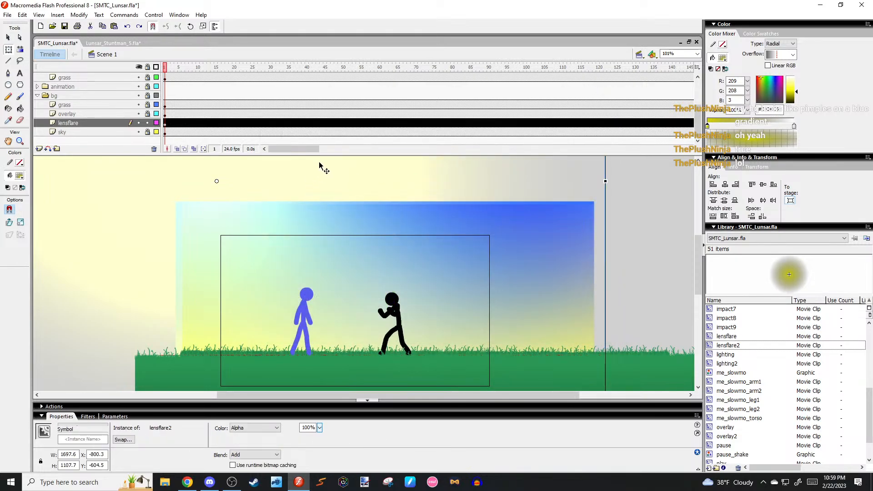
key("Delete")
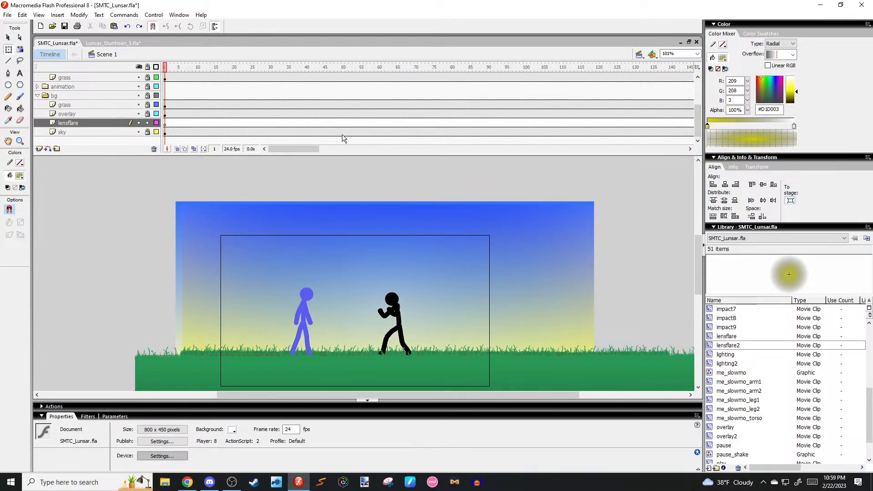
Preview the library's lensflare, lighting and overlay symbols to locate the overlay2 gradient.
left_click(757, 364)
left_click(755, 355)
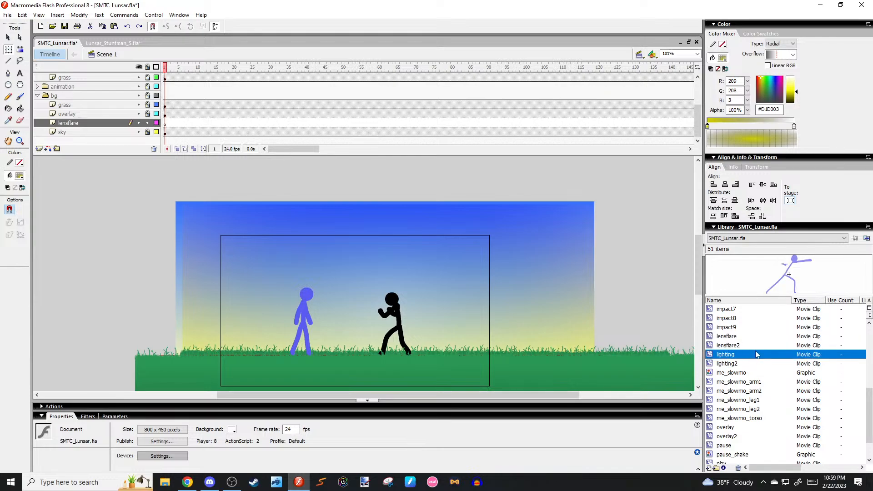
left_click(751, 343)
left_click(744, 339)
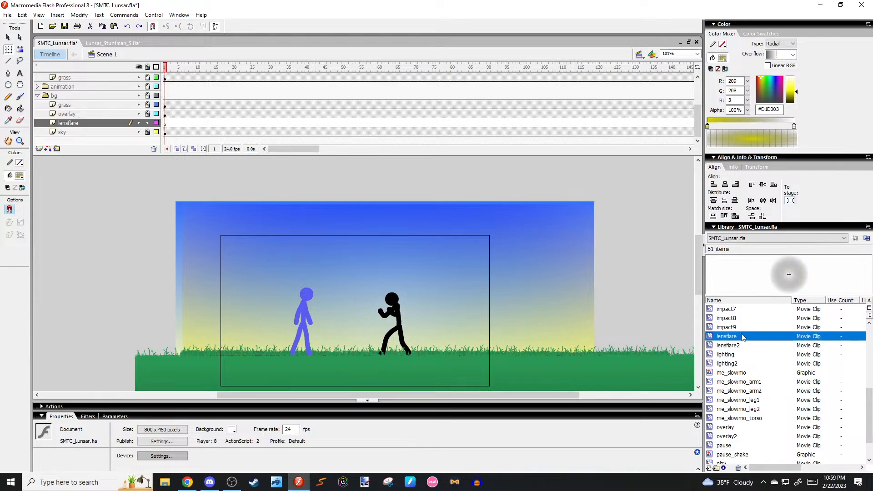
scroll(741, 338, "down", 1)
left_click(741, 345)
scroll(742, 352, "down", 1)
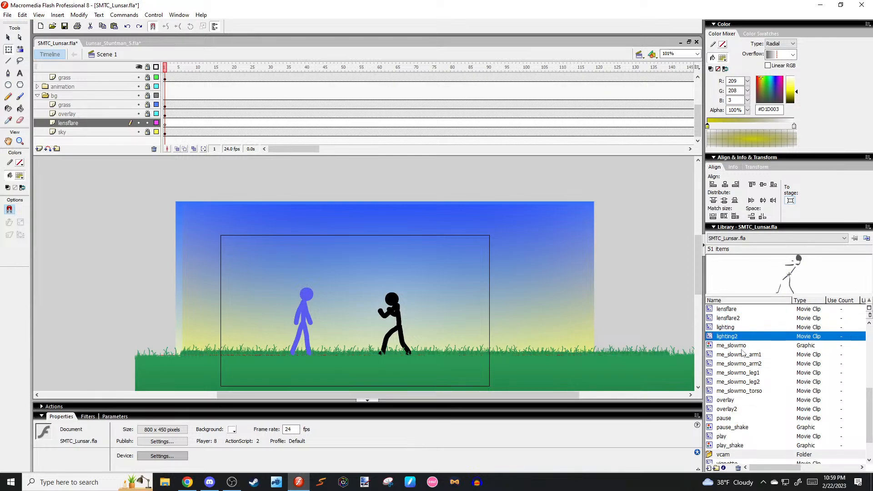
scroll(749, 377, "down", 1)
left_click(746, 401)
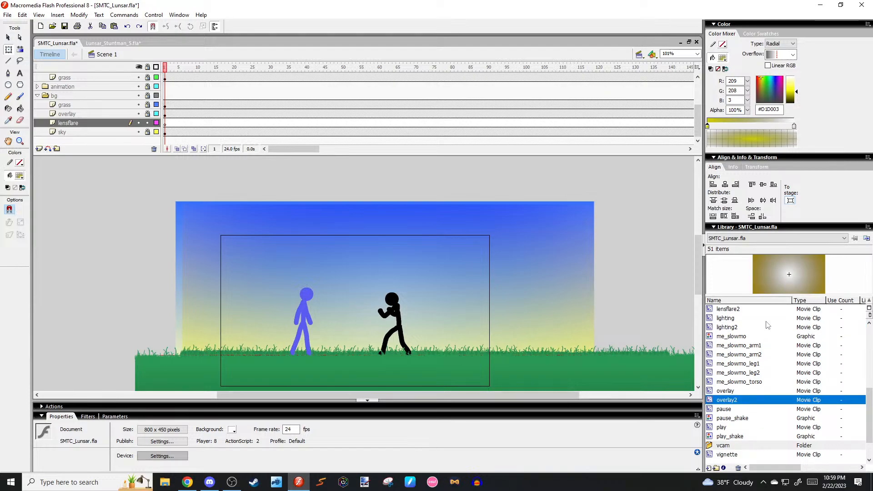
key("Up")
key("Down")
Edit the overlay2 symbol, change its radial gradient's outer colour to #FDCE13, and return to the main scene.
double_click(750, 273)
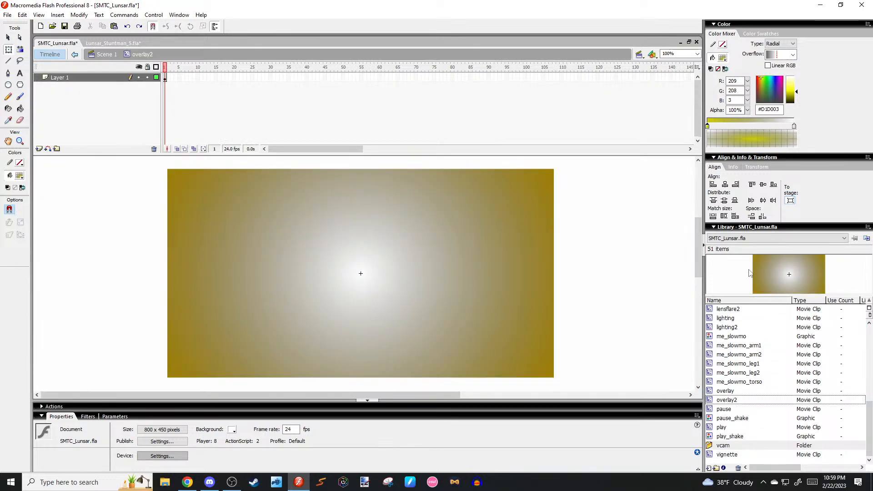
left_click(434, 210)
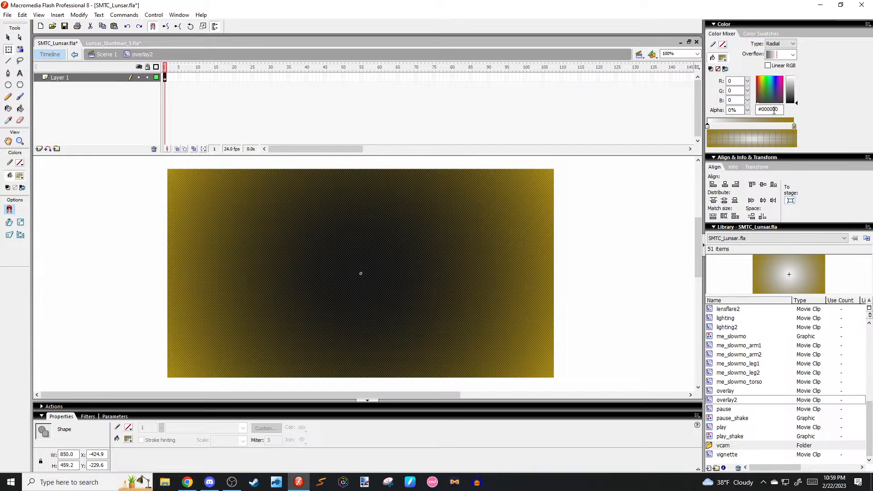
left_click(794, 126)
left_click(789, 90)
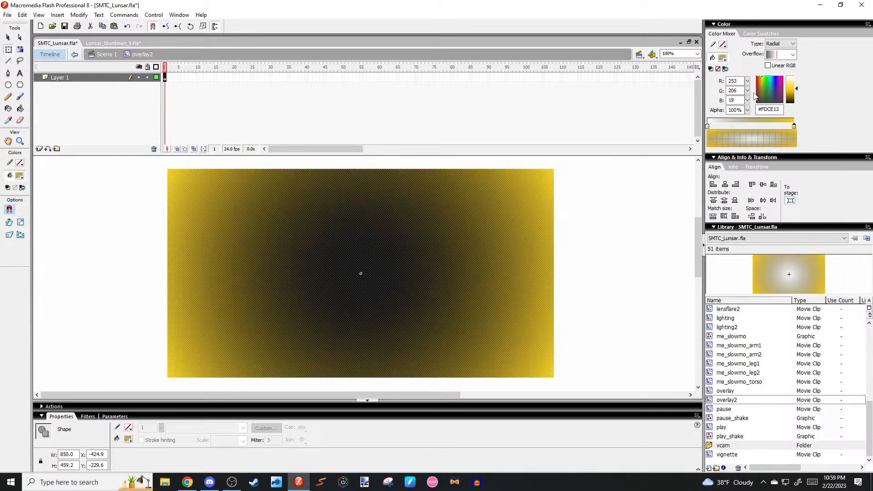
left_click(105, 54)
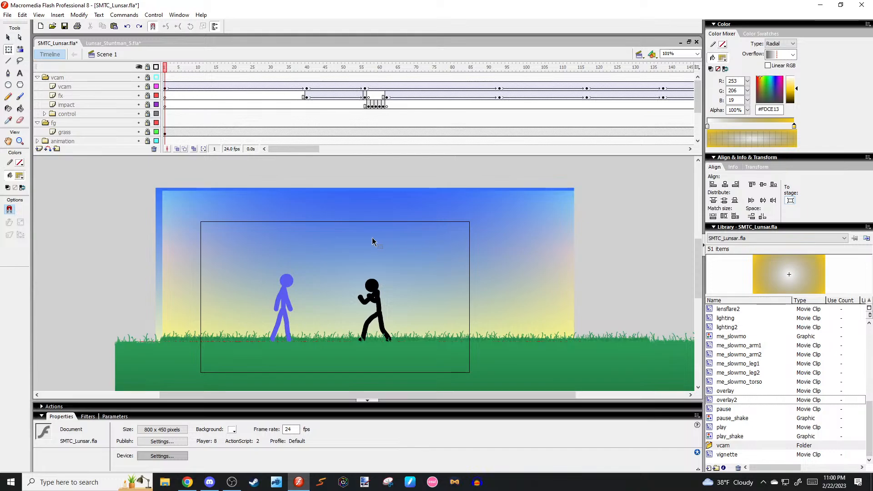
Move the lensflare layer above the overlay layer in the bg folder.
left_click_drag(697, 100, 697, 125)
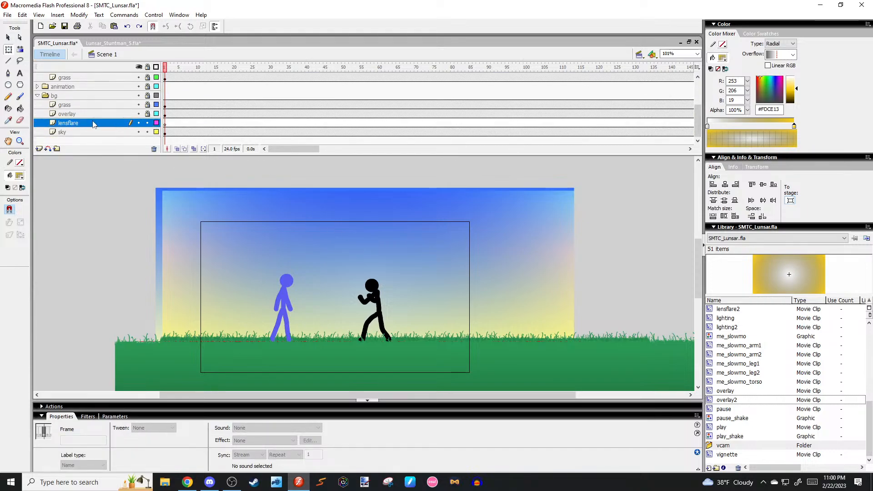
left_click_drag(92, 124, 91, 113)
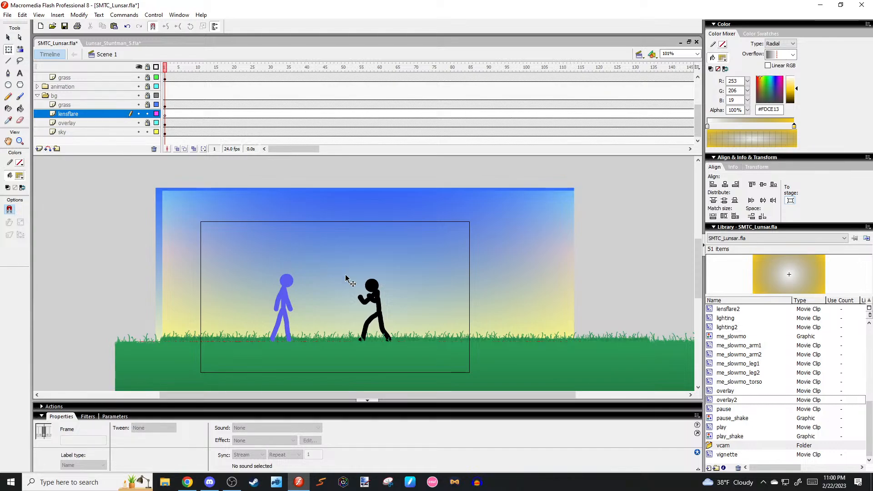
Convert the sky layer's gradient shape to a movie clip symbol named sky.
left_click(259, 203)
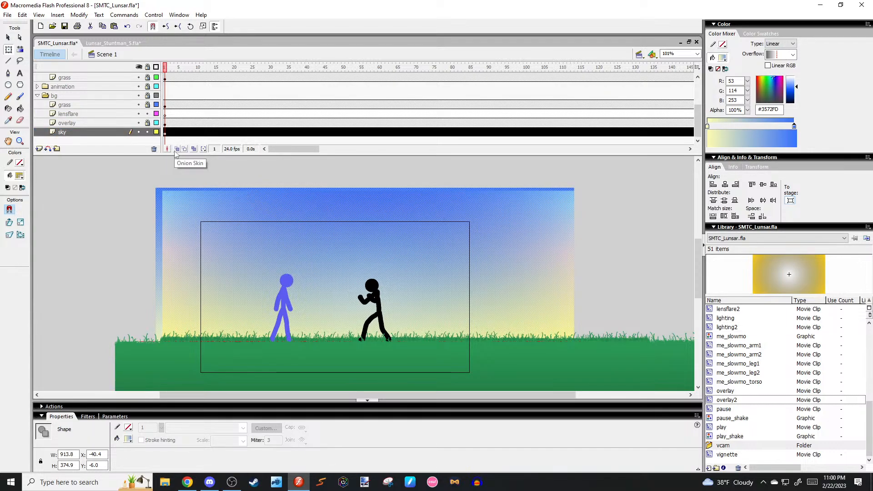
key("F8")
type("sky")
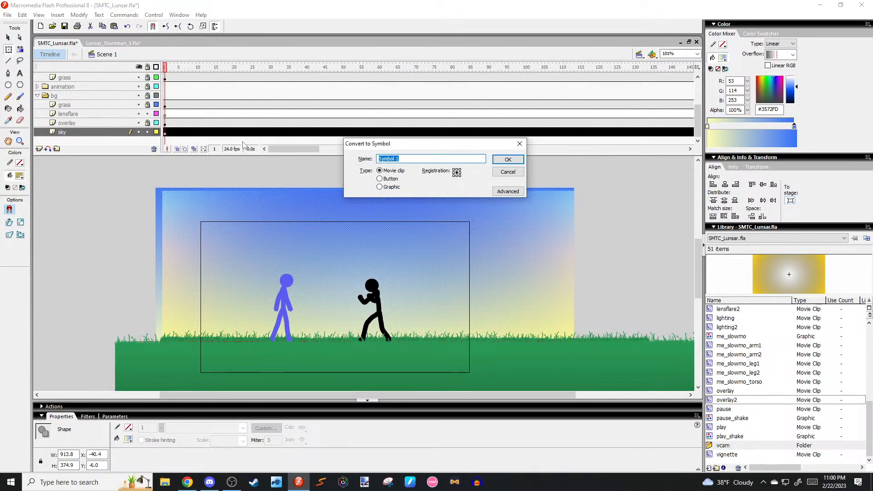
key("Return")
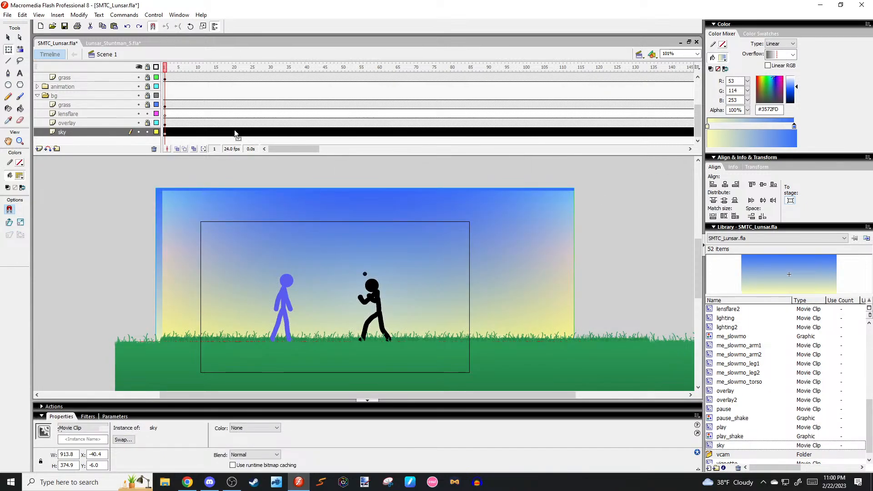
Place a copy of the sky symbol in the same position on the lensflare layer's first frame.
left_click(165, 114)
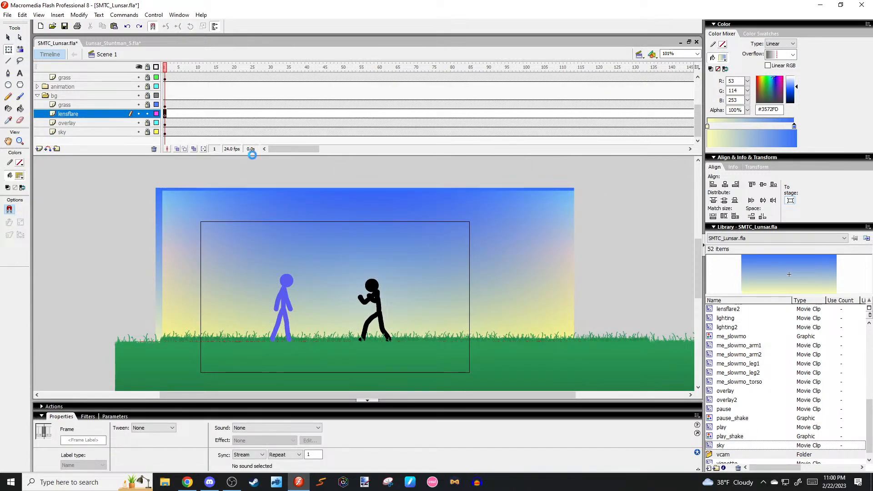
key("v")
left_click(504, 232)
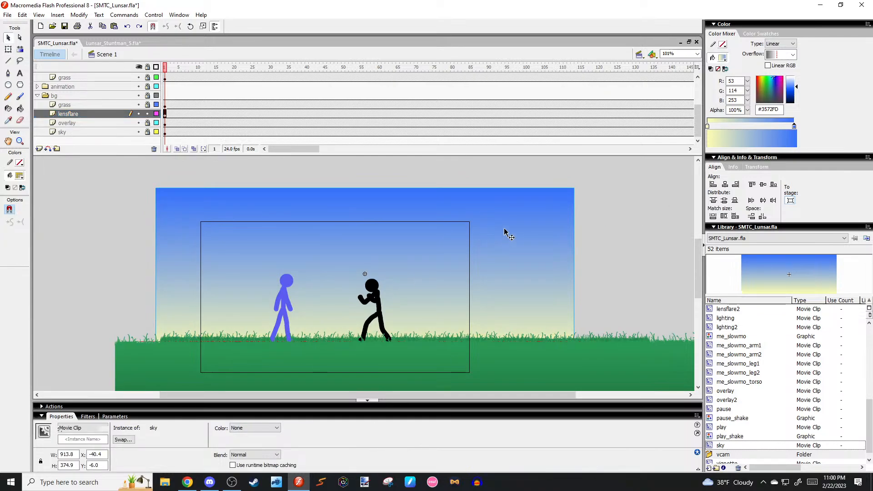
Try the Overlay and Screen blend modes on the lensflare layer's sky copy and settle on Hard light.
left_click(276, 454)
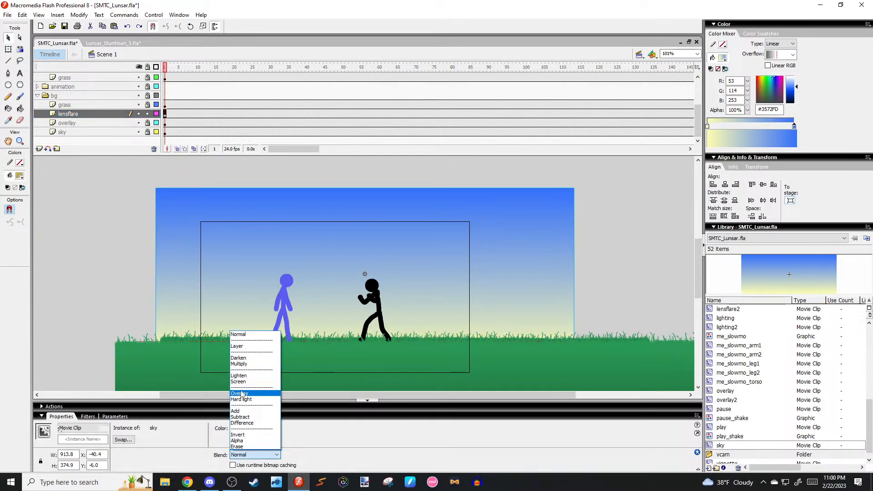
left_click(244, 393)
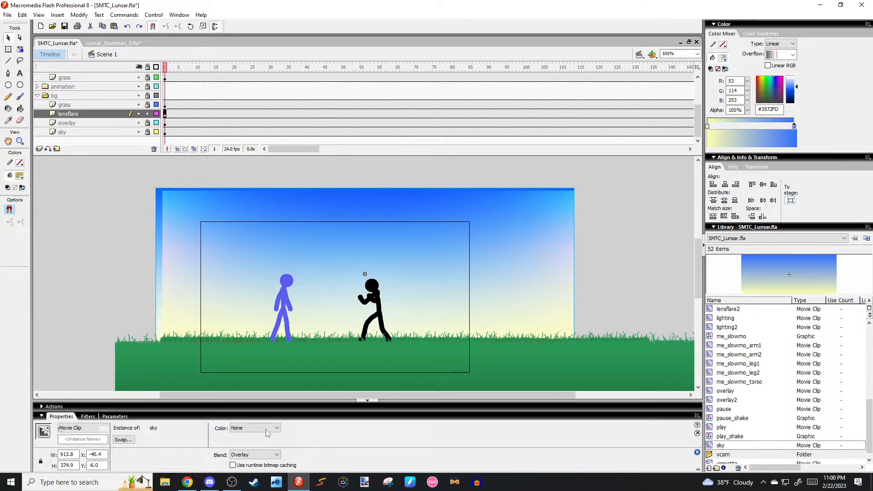
left_click(259, 455)
left_click(252, 381)
left_click(264, 453)
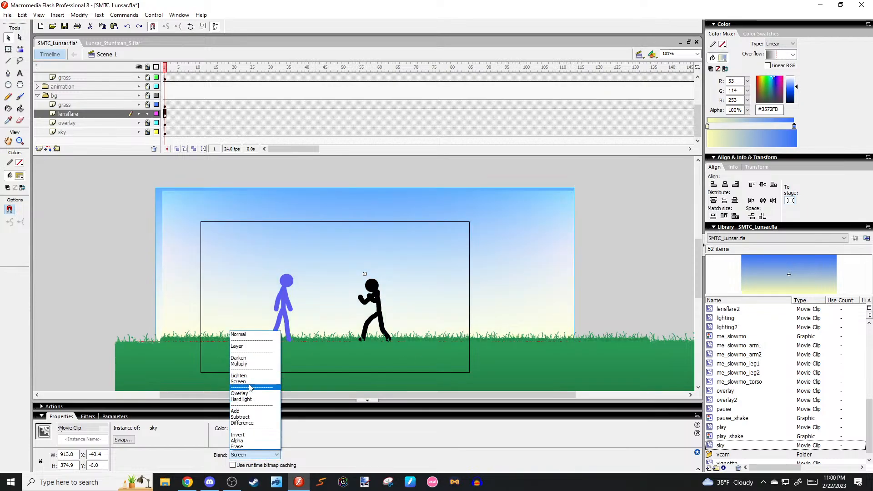
left_click(241, 399)
Nudge the sky copy to line up with the original sky and set its alpha to 69%.
left_click_drag(514, 286, 507, 320)
key("Left")
key("Left")
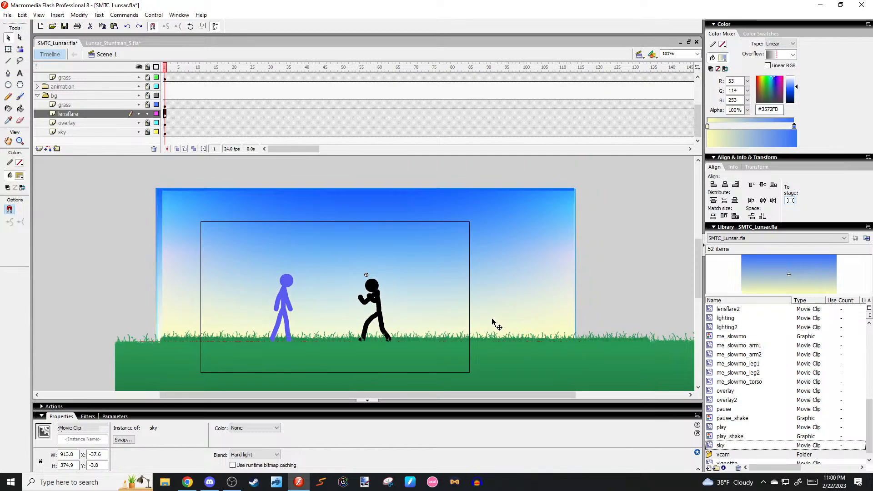
left_click(266, 432)
left_click(271, 444)
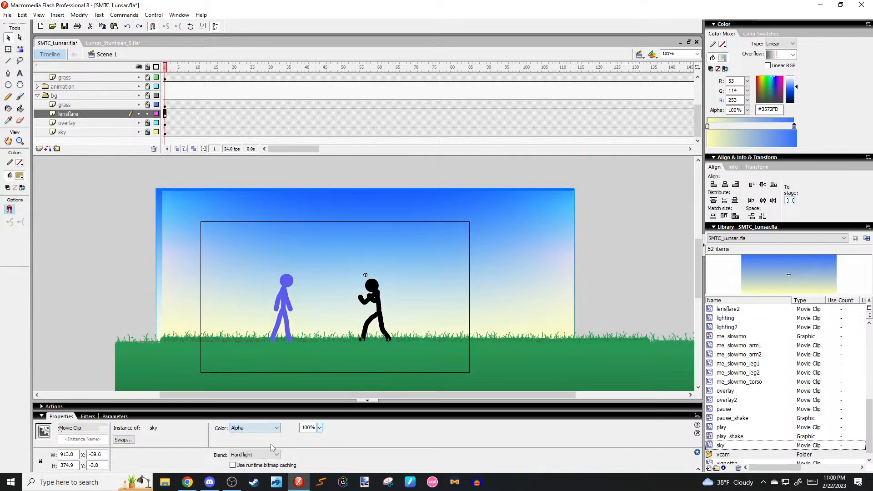
left_click(319, 428)
left_click_drag(323, 437, 324, 403)
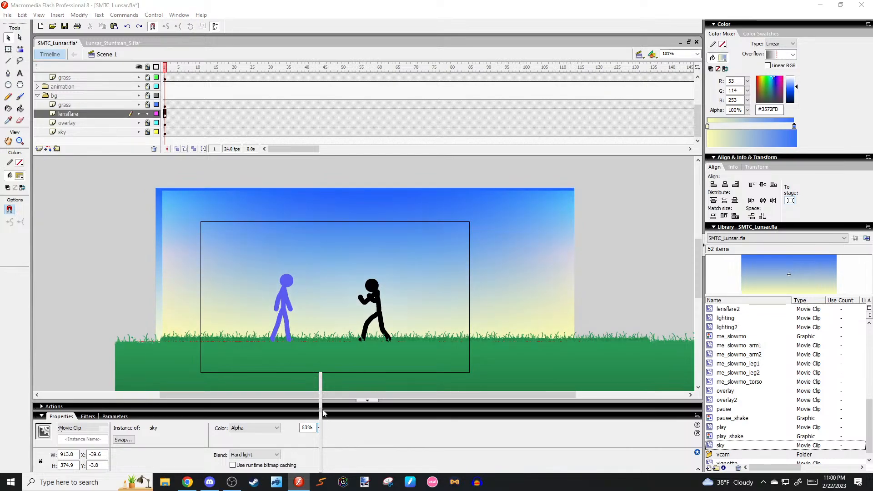
Try the Screen, Lighten, Add, Subtract and Difference blend modes on the sky copy to compare their looks.
left_click(255, 455)
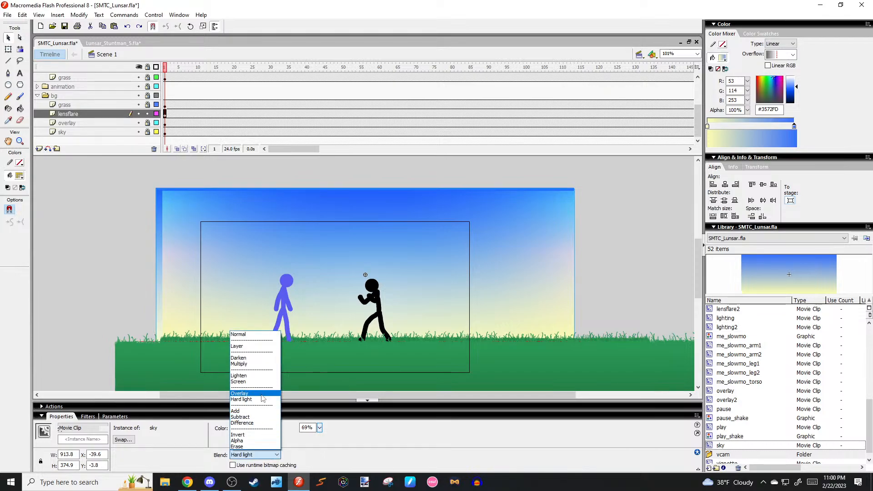
left_click(252, 385)
left_click(268, 455)
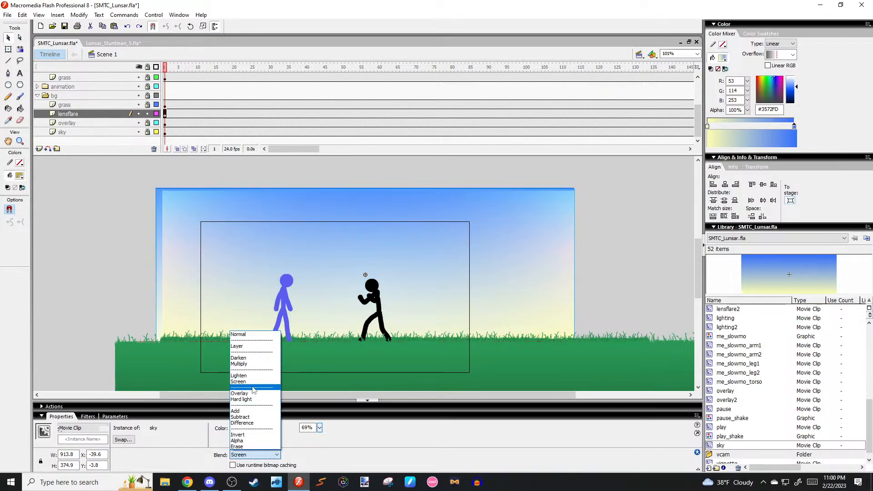
left_click(251, 379)
left_click(275, 455)
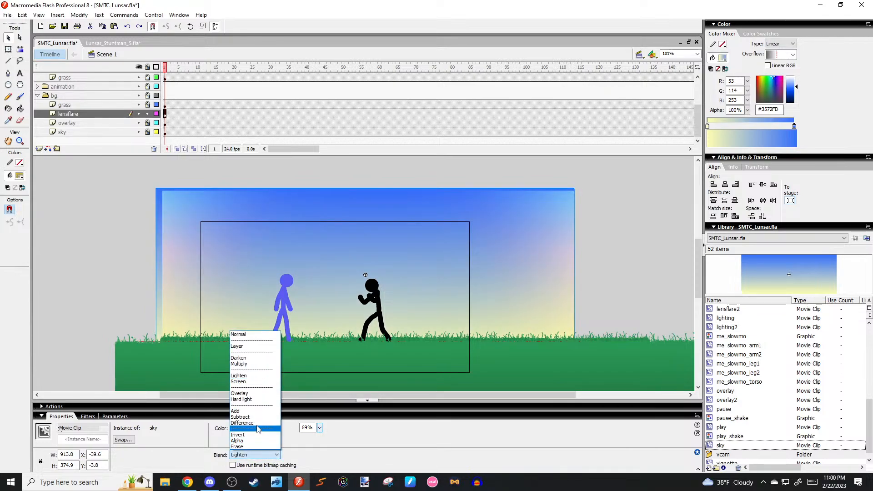
left_click(254, 412)
left_click(263, 456)
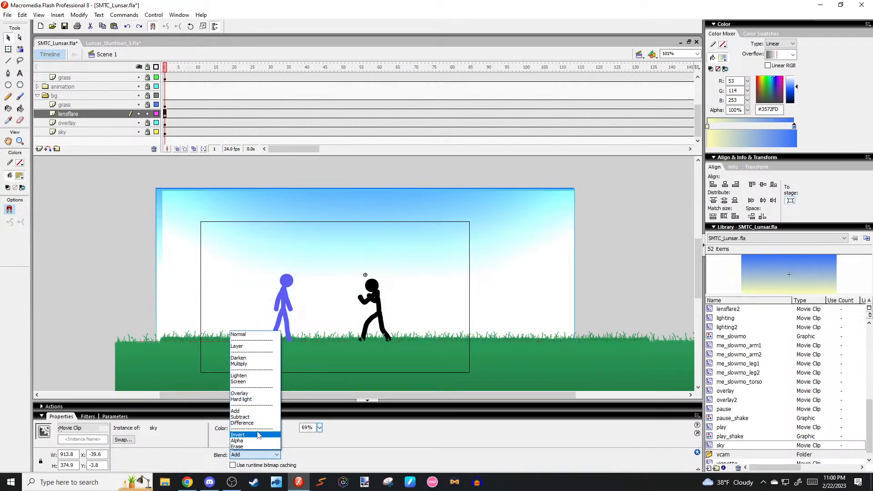
left_click(255, 419)
left_click(268, 457)
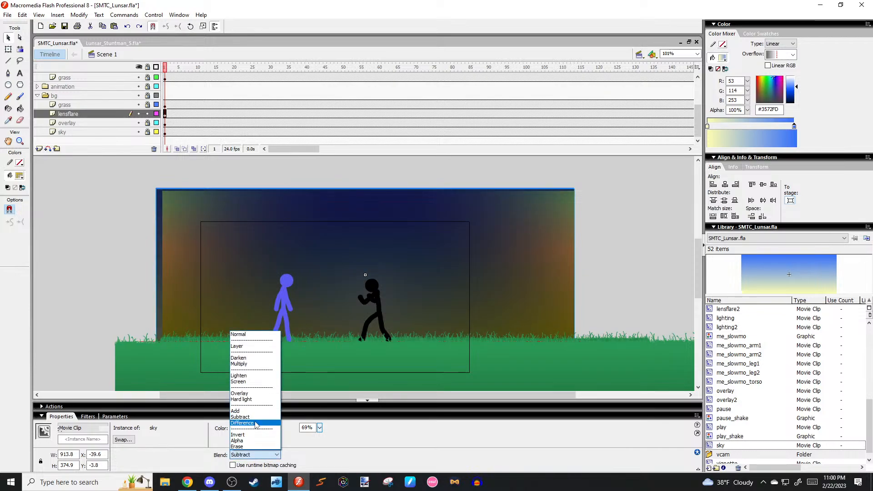
left_click(257, 425)
left_click(273, 456)
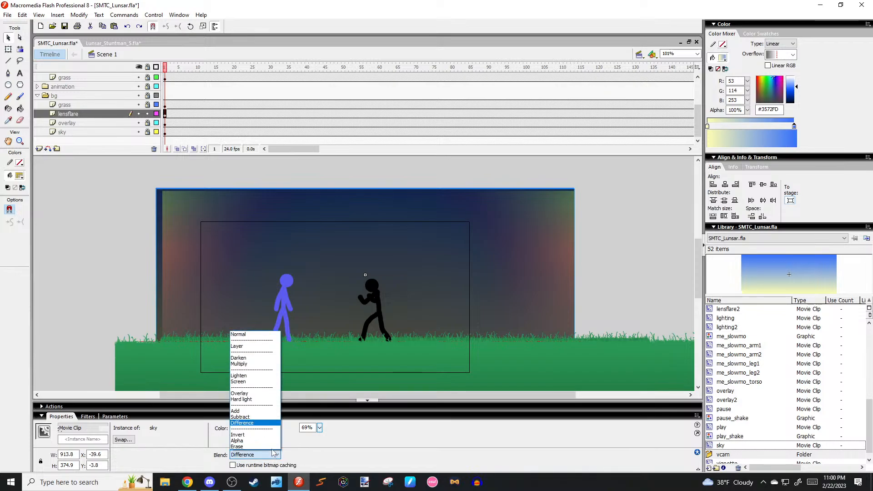
left_click(254, 391)
left_click(272, 455)
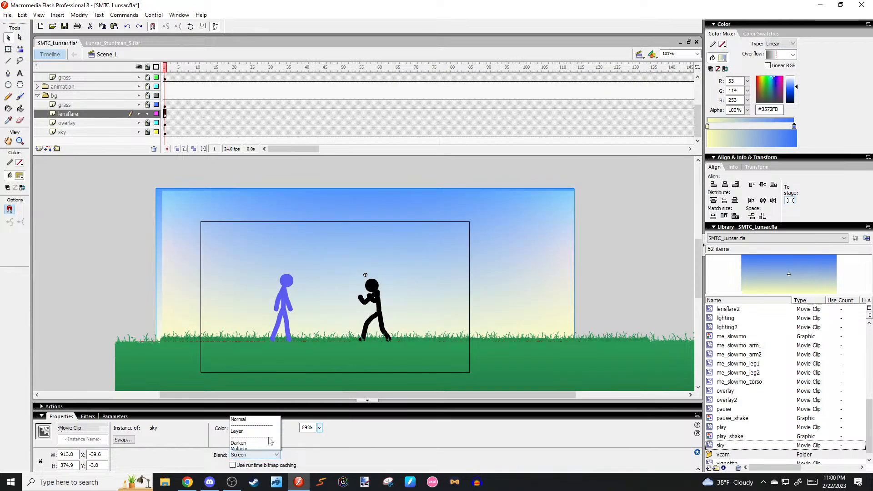
left_click(251, 345)
scroll(251, 349, "down", 3)
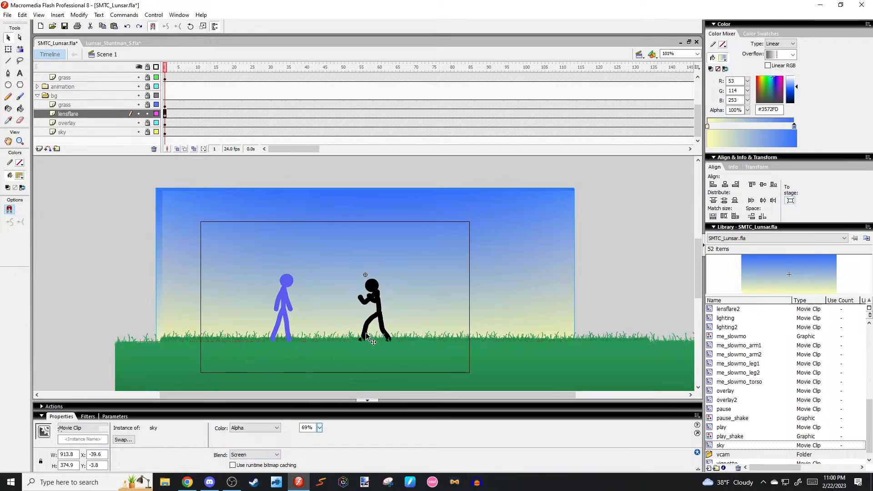
Shift the sky copy slightly against the original sky and set its blend mode to Hard light.
left_click_drag(567, 242, 572, 207)
left_click_drag(522, 279, 522, 316)
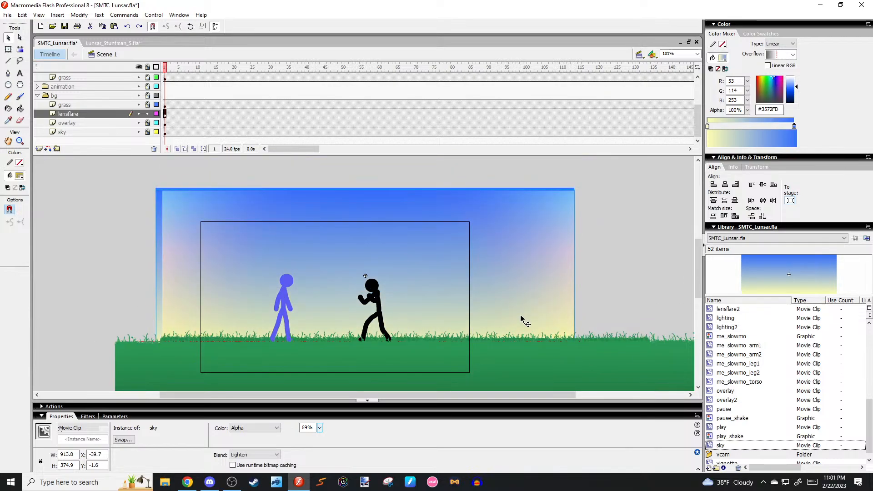
left_click(255, 455)
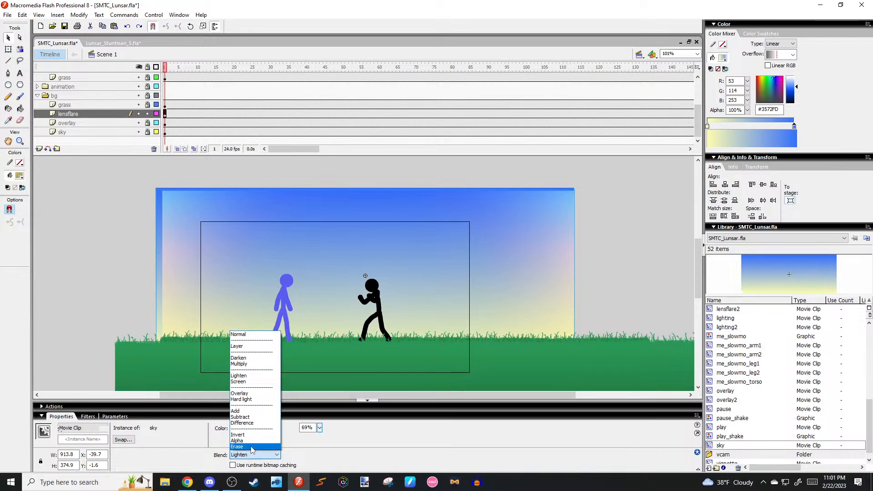
left_click(254, 400)
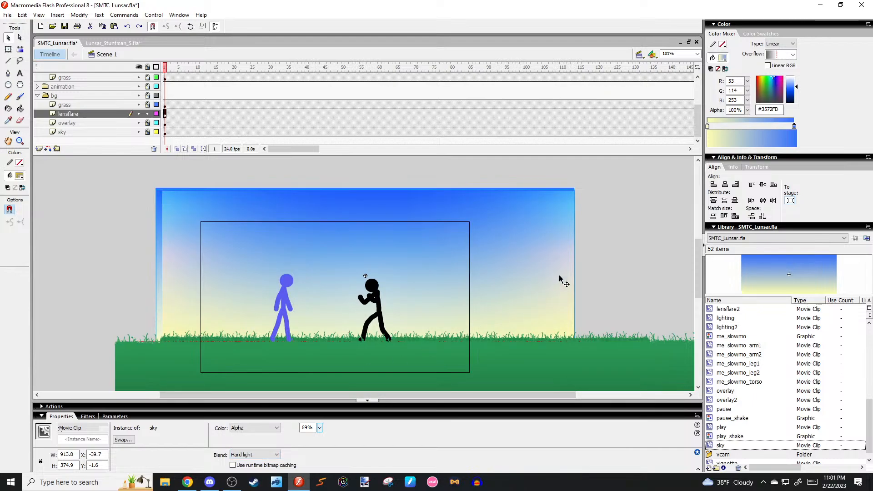
Test the movie to check the sky's blended lighting and close the preview.
left_click(599, 284)
key("ctrl+Return")
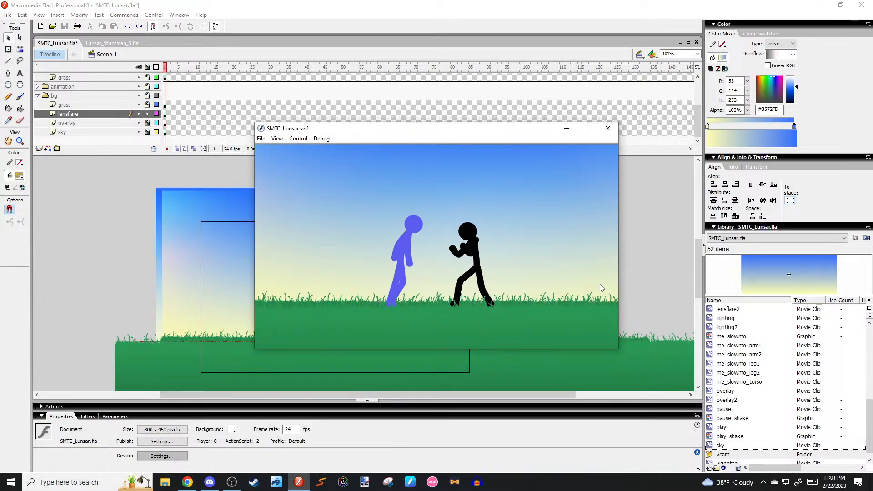
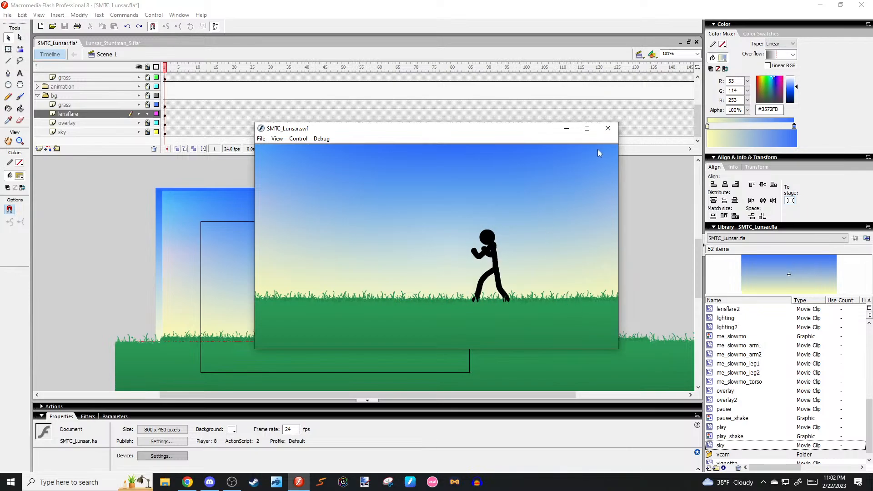
left_click(612, 127)
Go to frame 14 and try moving the lensflare layer's sky copy sideways.
mouse_move(205, 67)
left_mouse_down()
mouse_move(197, 67)
mouse_move(211, 68)
left_mouse_up()
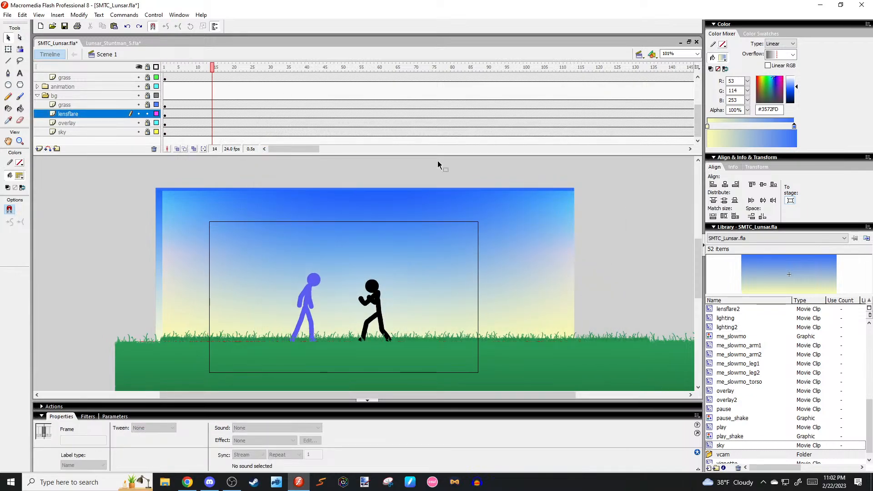
left_click(490, 214)
left_click_drag(500, 189, 532, 279)
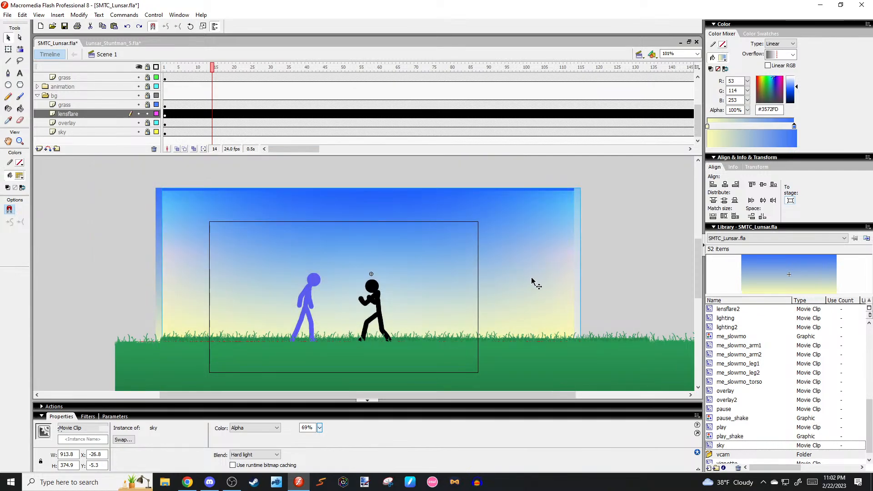
Edit the sky symbol, darken its gradient's blue to #2566FC, and return to the main scene.
double_click(468, 230)
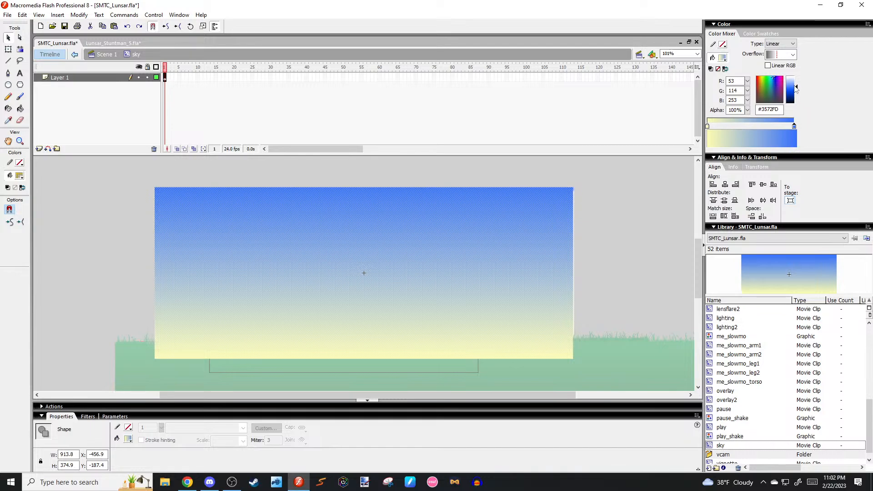
left_click_drag(794, 87, 794, 87)
left_click(649, 216)
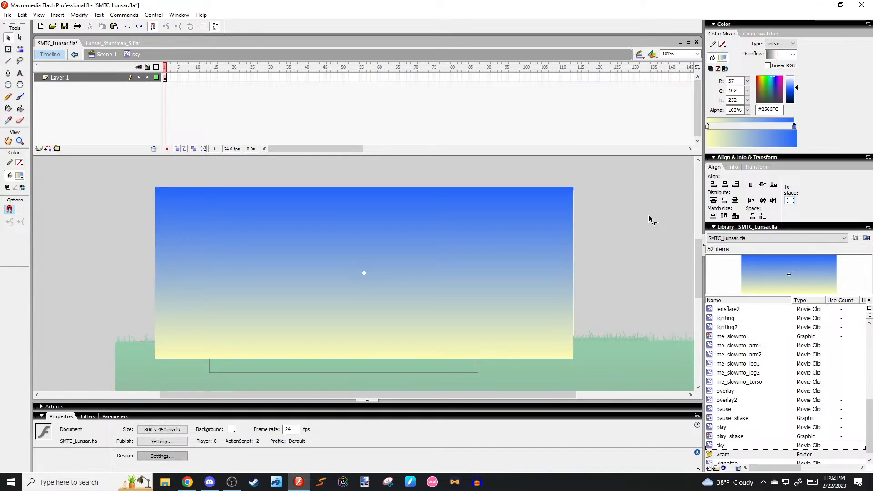
double_click(648, 216)
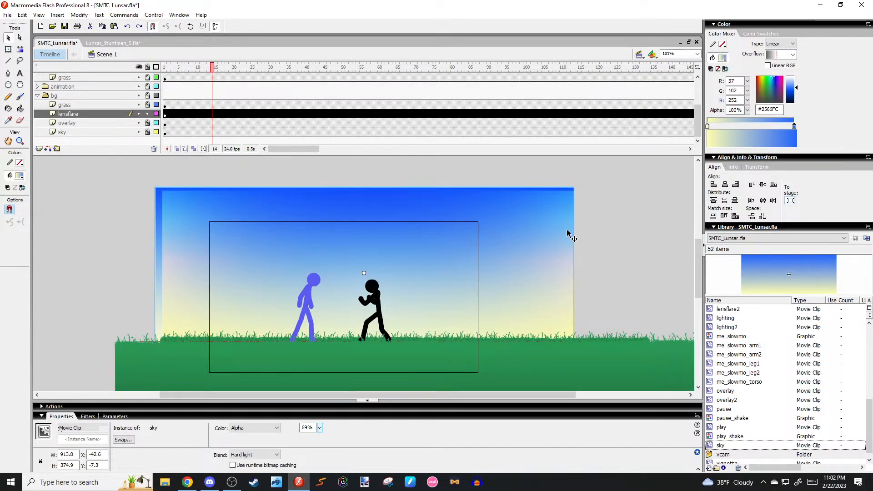
Nudge the sky copy right and down to X -40.6, Y -5.3, and deselect it.
key("Down")
key("Down")
key("Right")
key("Right")
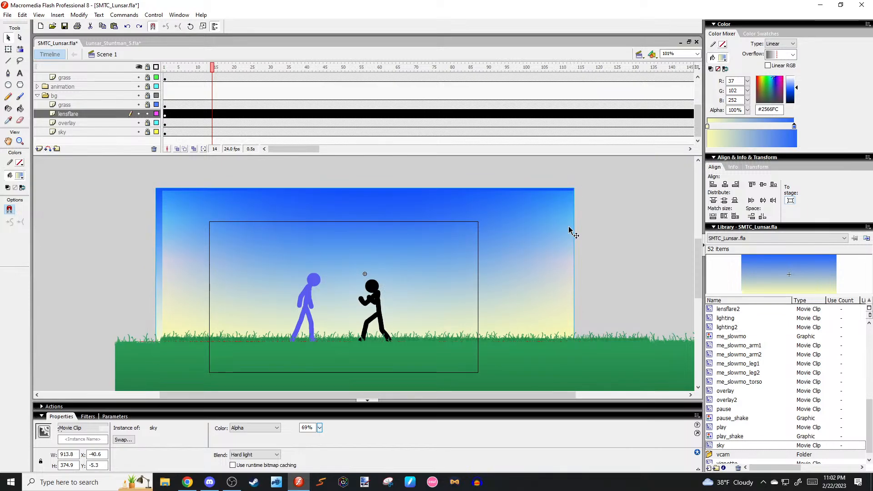
left_click(582, 212)
Select both sky instances on the lensflare and sky layers, try moving them down, and move them back up.
left_click(147, 132)
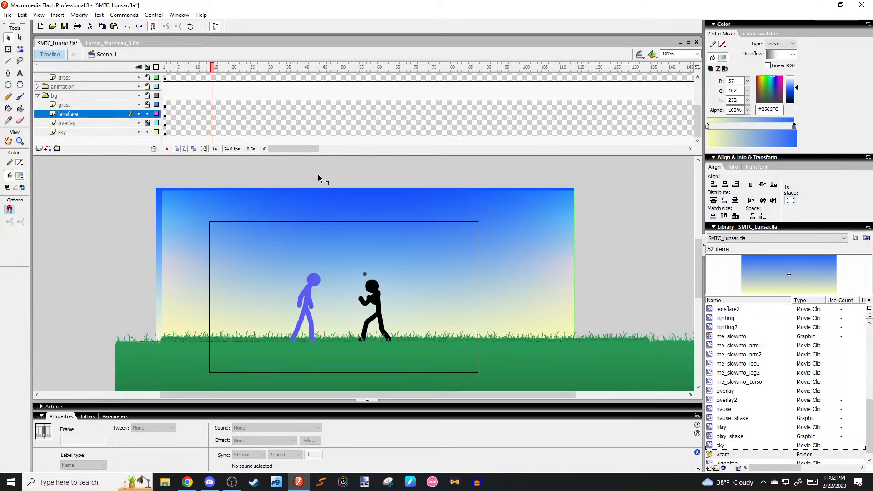
left_click(550, 201)
left_click_drag(550, 201, 551, 205)
key("Down")
key("Down")
key("Down")
key("Down")
key("Down")
key("Down")
key("Down")
key("Down")
key("Down")
key("Down")
key("Down")
key("Down")
key("Down")
key("Down")
key("Down")
key("Down")
key("Down")
key("Down")
key("Down")
key("Down")
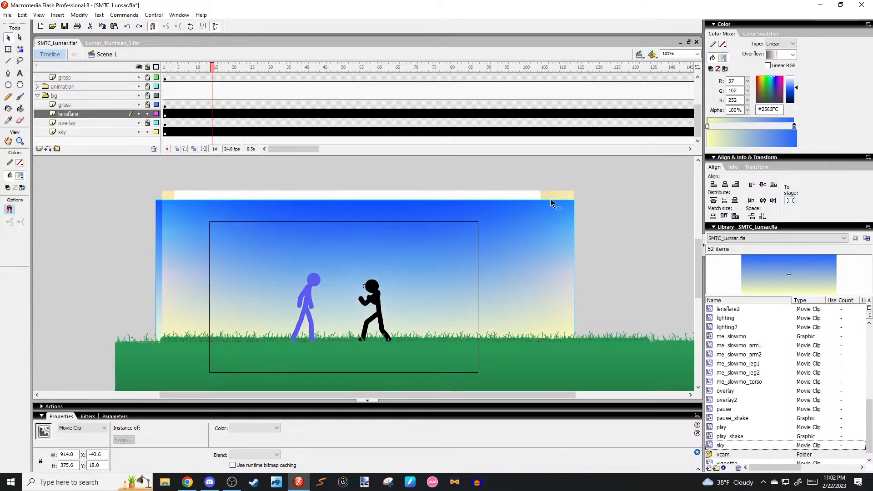
key("Up")
key("Up")
key("Up")
key("Up")
key("Up")
key("Up")
key("Up")
key("Up")
key("Up")
key("Up")
key("Up")
key("Up")
key("Up")
key("Up")
key("Up")
key("Up")
key("Up")
key("Up")
key("Up")
key("Up")
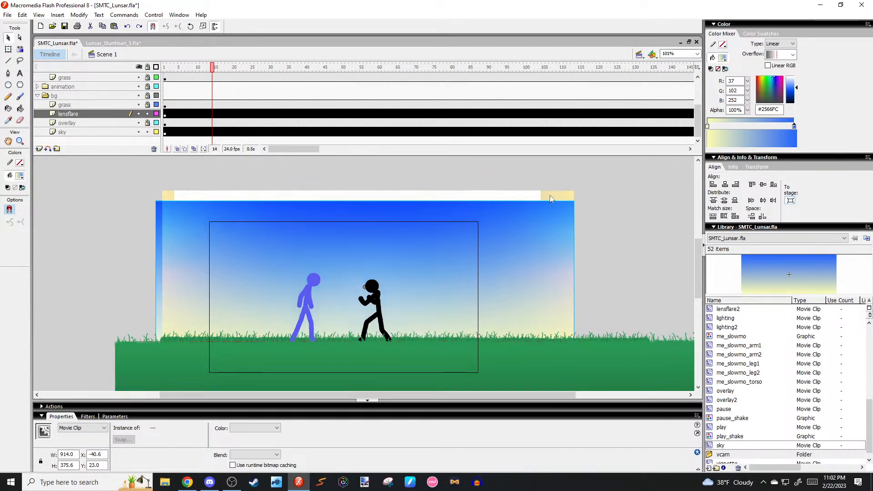
Unlock the overlay layer, add its overlay to the sky selection, and move them all down to Y 19.
left_click(148, 123)
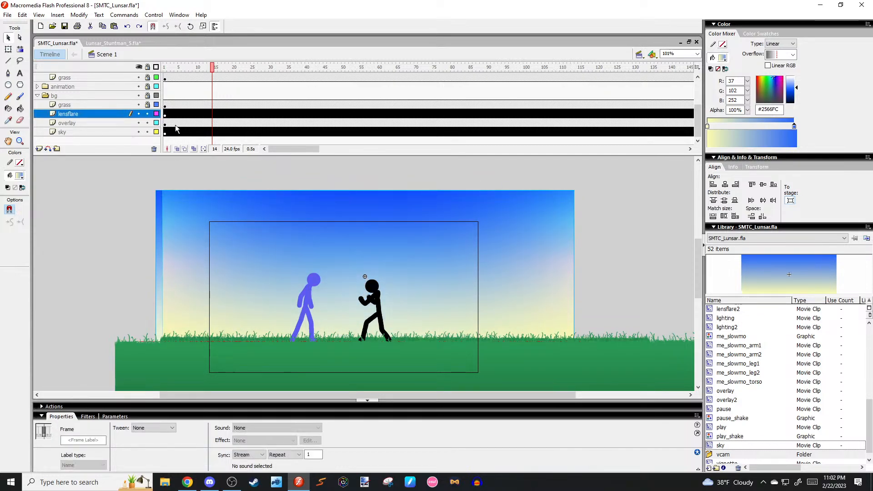
left_click(541, 218)
key("Down")
key("Down")
key("Down")
key("Down")
key("Down")
key("Down")
key("Down")
key("Down")
key("Down")
key("Down")
key("Down")
key("Down")
key("Down")
key("Down")
key("Down")
key("Down")
key("Down")
key("Down")
key("Down")
key("Down")
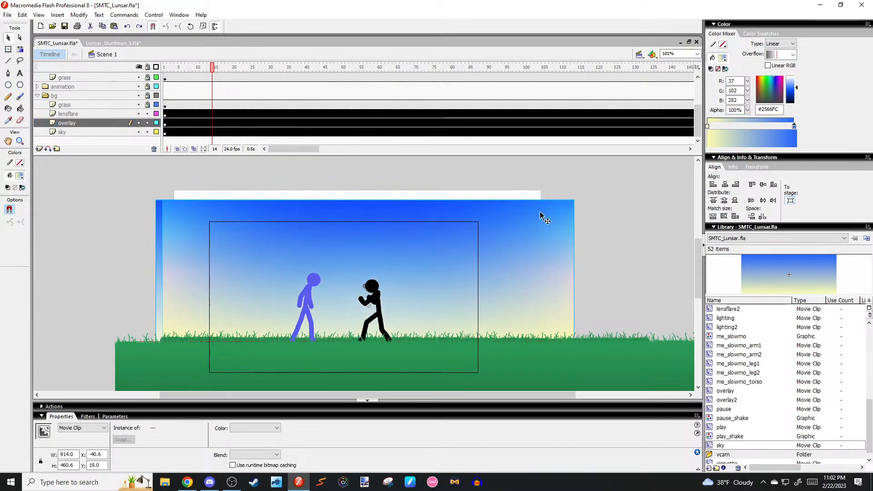
Move the selected sky and overlay instances farther down until the overlay sits at Y 50.4, and deselect them.
key("Down")
key("Down")
key("Down")
key("Down")
key("Down")
key("Down")
key("Down")
key("Down")
key("Down")
key("Down")
key("Down")
key("Down")
key("Down")
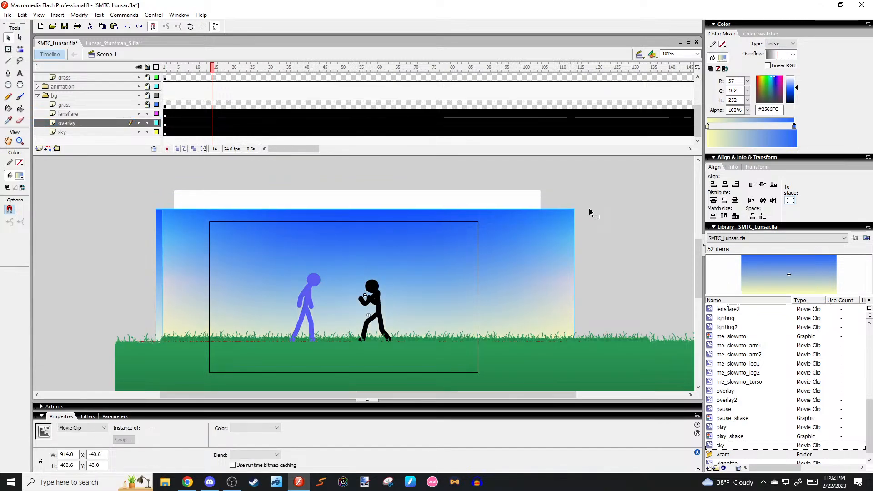
left_click(586, 209)
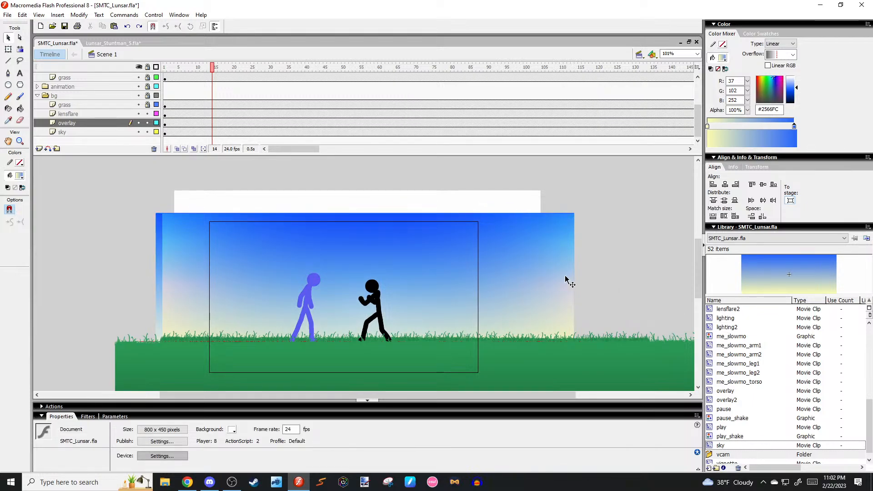
Lock the lensflare and sky layers, and set the overlay2 instance's blend mode to Add.
left_click(506, 284)
left_click_drag(148, 114, 148, 131)
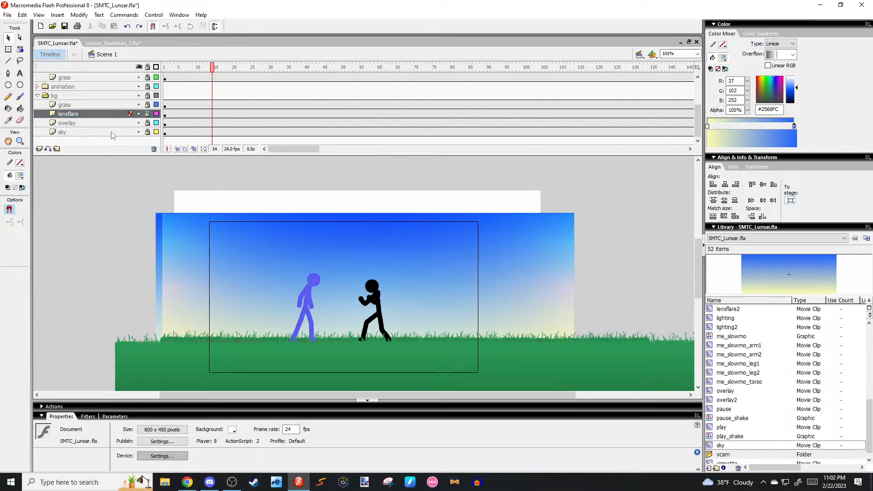
left_click(147, 122)
left_click(591, 318)
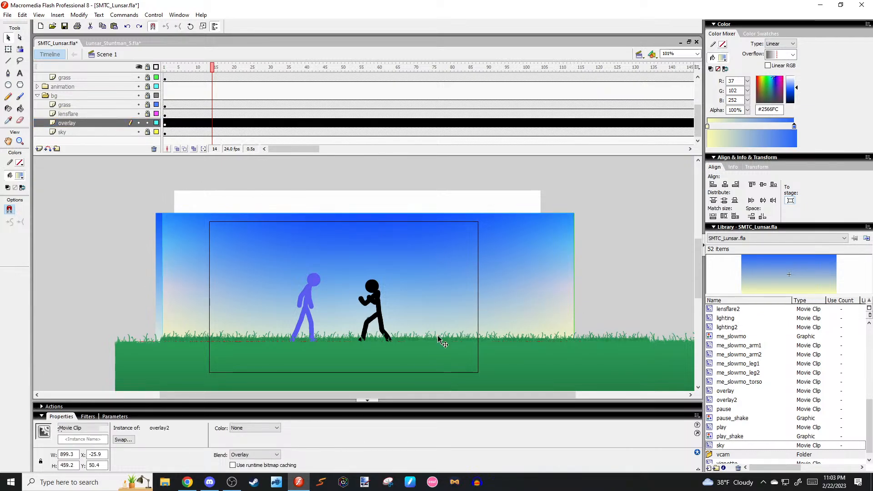
left_click(254, 454)
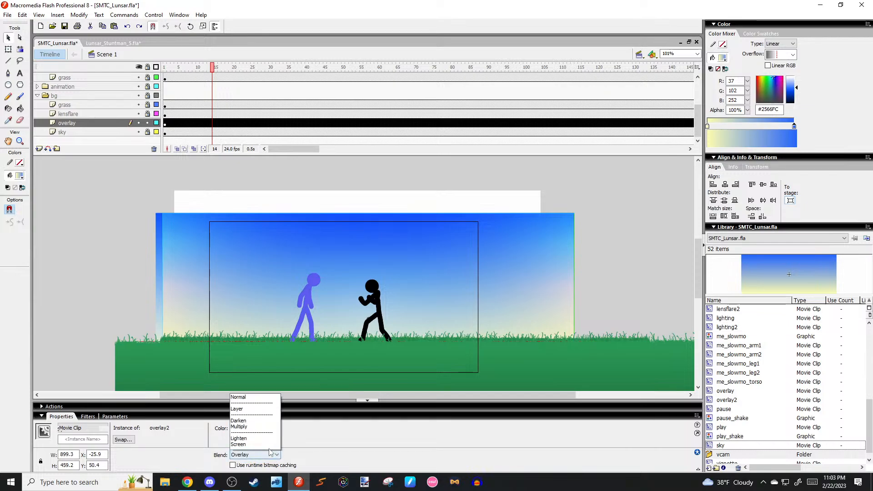
left_click(235, 410)
Give the overlay2 instance an Alpha color effect of 30%.
left_click(261, 455)
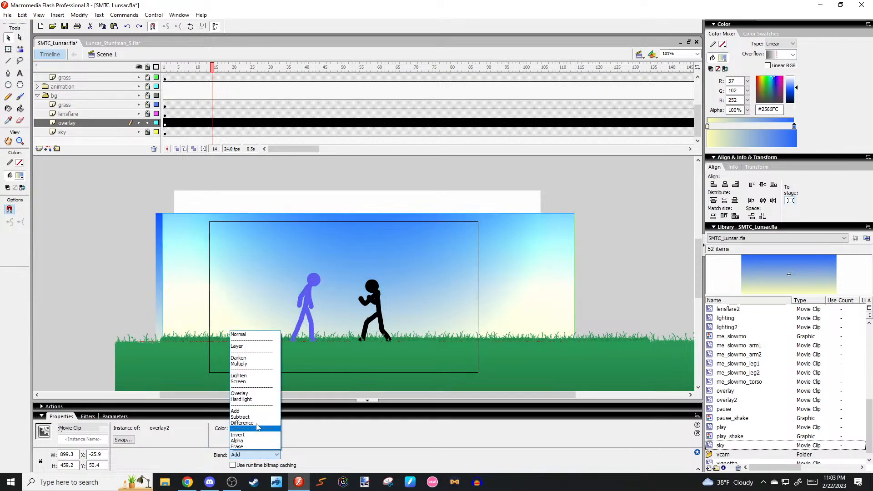
left_click(256, 430)
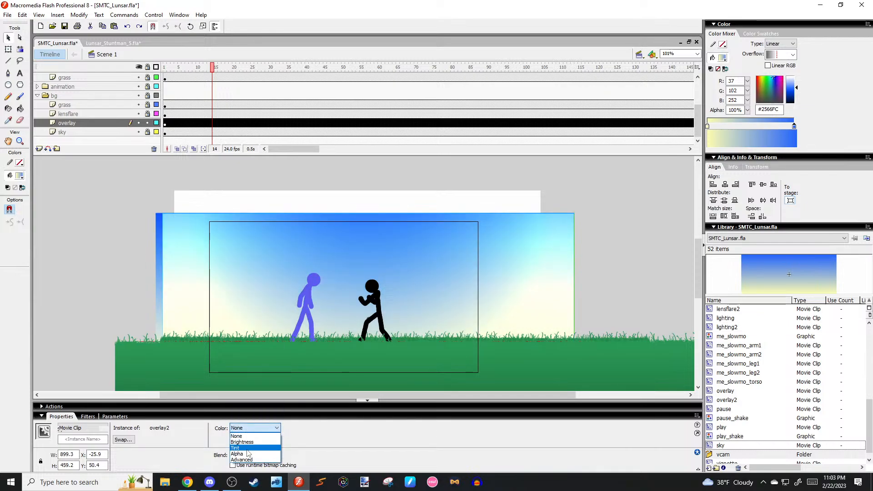
left_click(254, 453)
left_click_drag(320, 430, 320, 441)
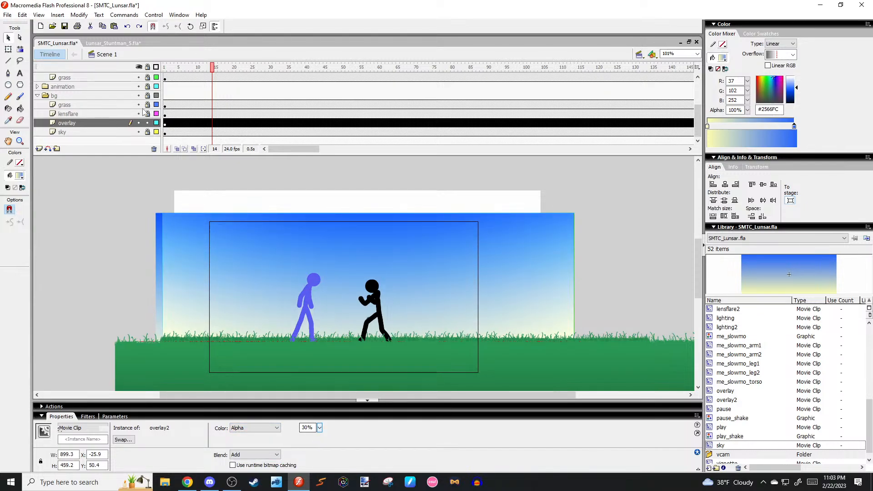
Unlock the lensflare and sky layers, move both skies and the overlay up together until the sky copy is at Y -4.3, and deselect.
left_click_drag(147, 114, 147, 131)
key("ctrl+a")
key("Up")
key("Up")
key("Up")
key("Up")
key("Up")
key("Up")
key("Up")
key("Up")
key("Up")
key("Up")
key("Up")
key("Up")
key("Up")
key("Up")
key("Up")
key("Up")
key("Up")
key("Up")
key("Up")
key("Up")
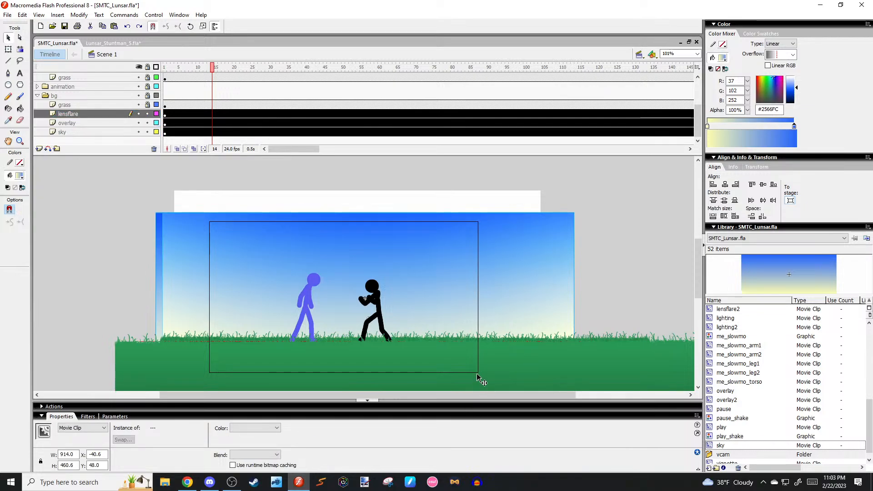
key("Up")
key("Up")
key("Up")
key("Up")
key("Up")
key("Up")
key("Up")
key("Up")
key("Up")
key("Up")
key("Up")
key("Up")
key("Up")
key("Up")
key("Up")
key("Up")
key("Up")
key("Up")
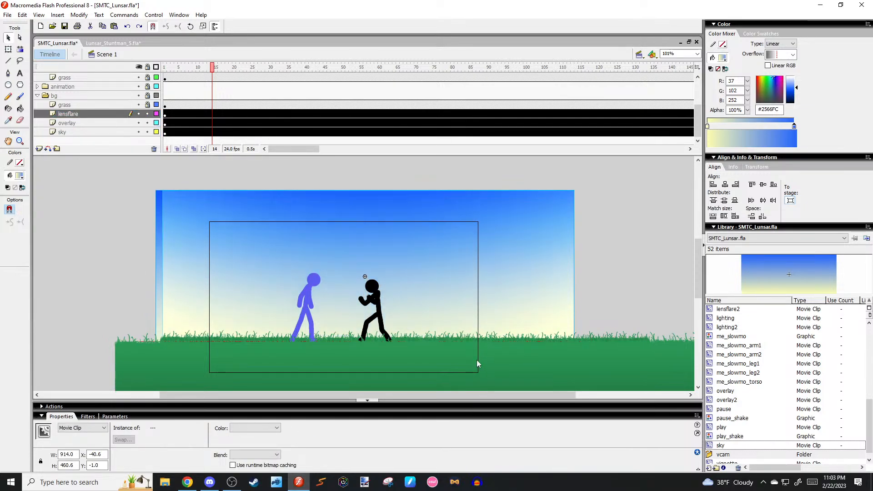
left_click(583, 294)
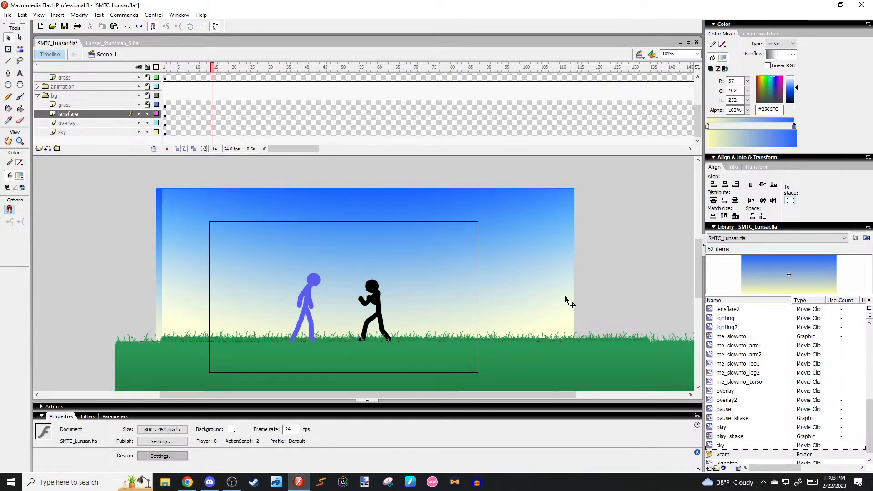
Lock the lensflare and sky layers again and open the overlay2 symbol for editing in place.
left_click(565, 298)
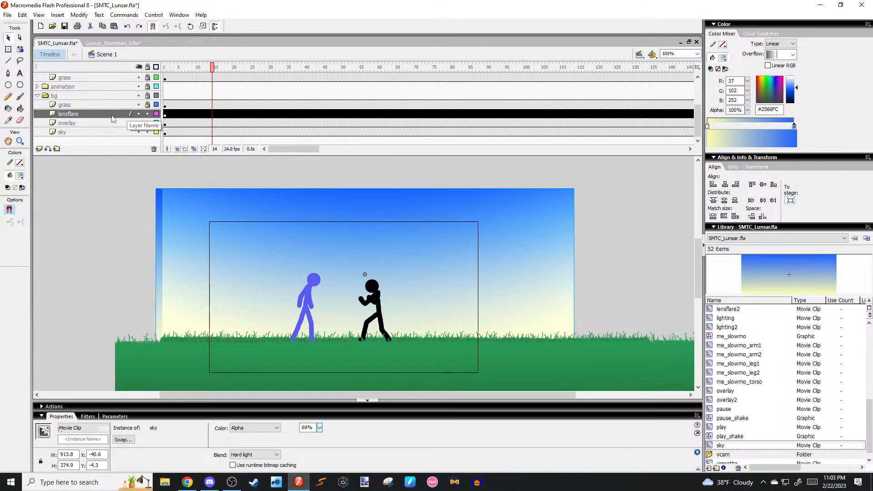
left_click(146, 132)
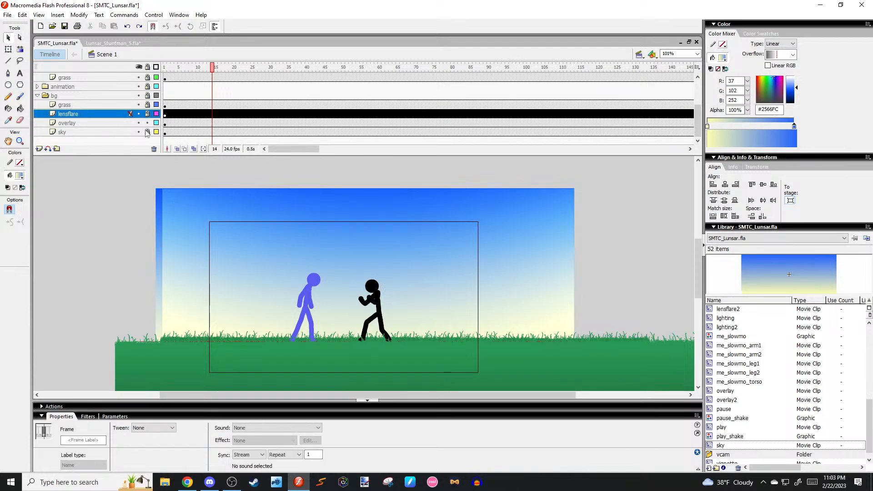
double_click(552, 272)
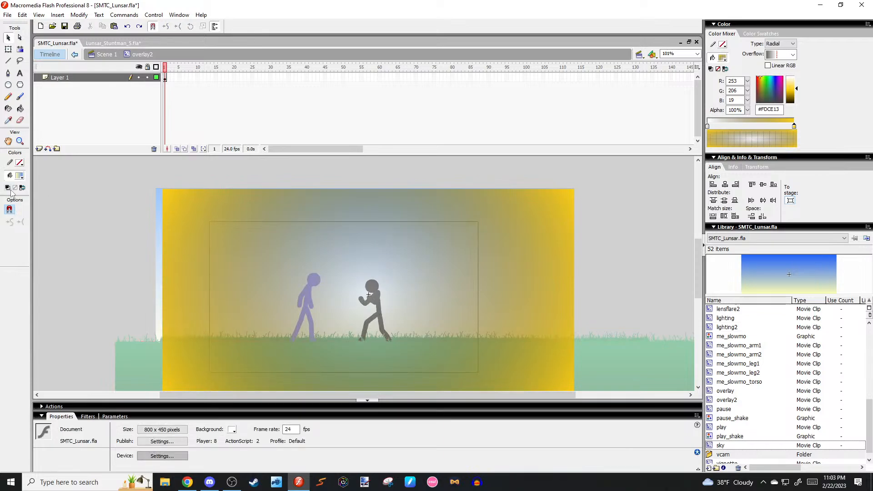
Move the center of overlay2's radial gradient up near the shape's upper edge and widen the gradient well beyond the sides.
left_click(456, 291)
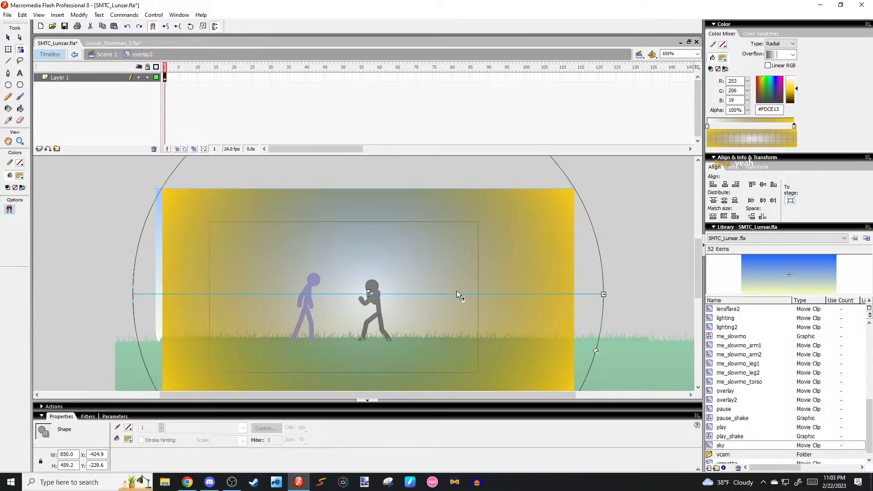
left_click_drag(368, 295, 367, 223)
left_click_drag(601, 223, 741, 242)
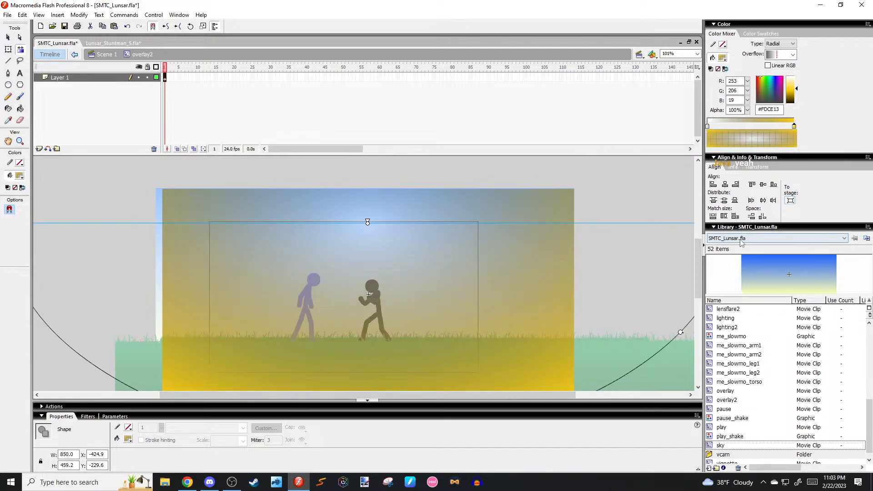
left_click_drag(367, 223, 370, 208)
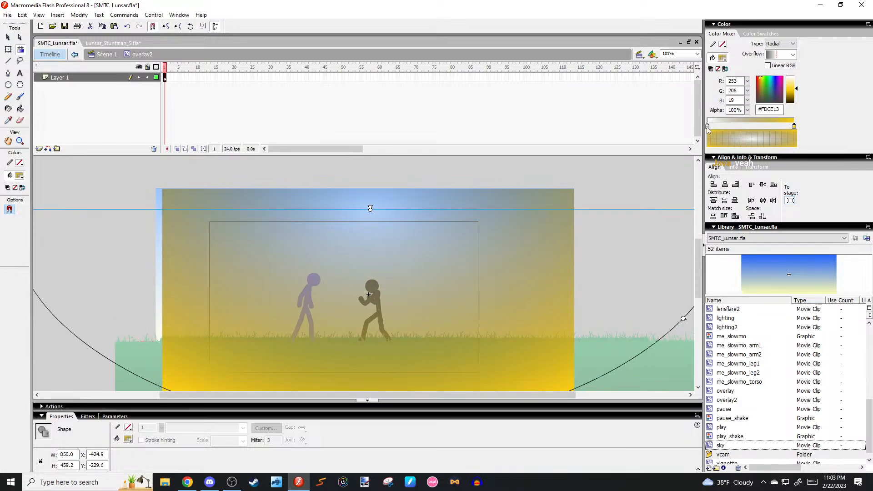
Shift the gradient's white stop inward, darken the yellow stop to #B18E01, and return to the main scene.
left_click_drag(707, 128, 744, 127)
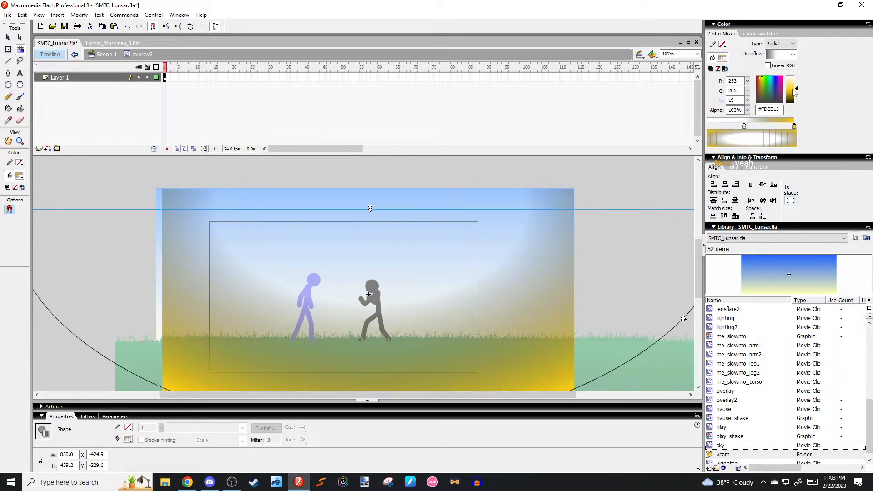
left_click_drag(793, 91, 795, 93)
double_click(655, 270)
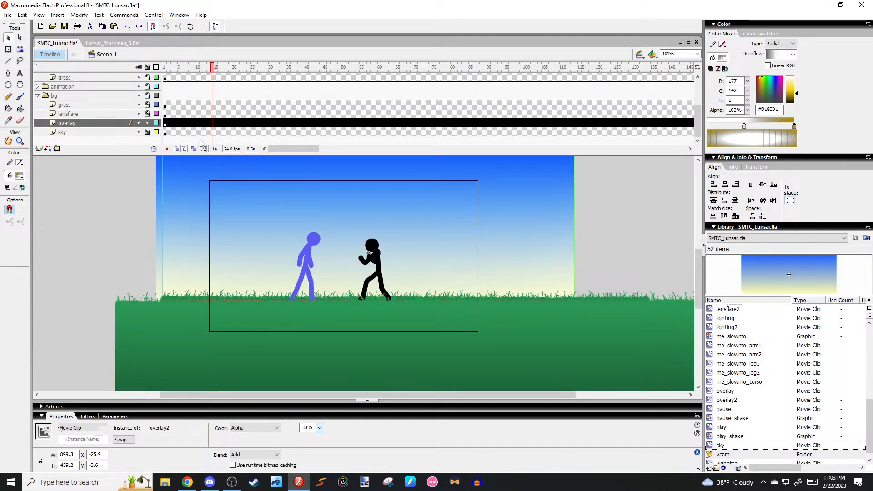
Go to frame 9 and raise the overlay2 instance's alpha to 51%.
left_click(194, 123)
key("ctrl+alt+a")
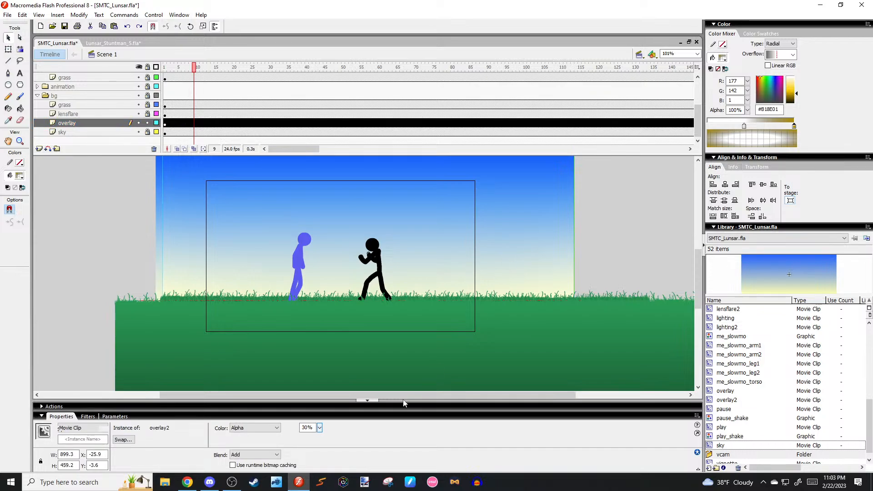
left_click_drag(320, 428, 326, 356)
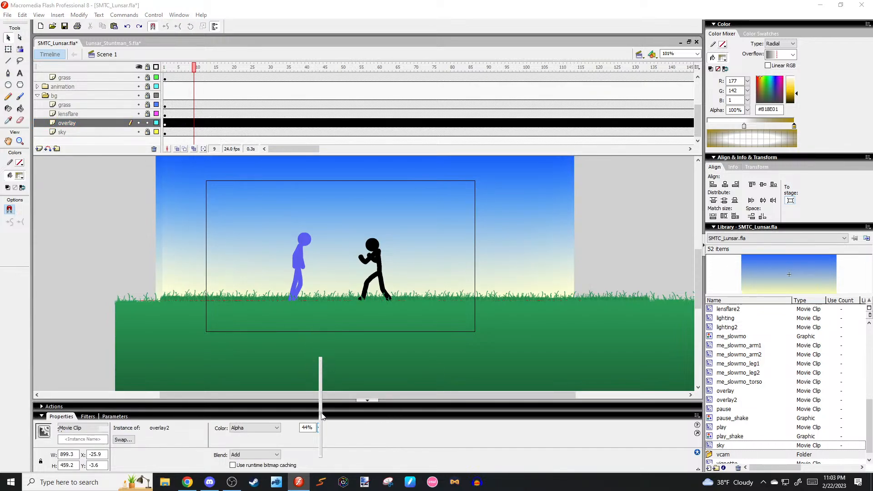
left_click_drag(325, 413, 329, 409)
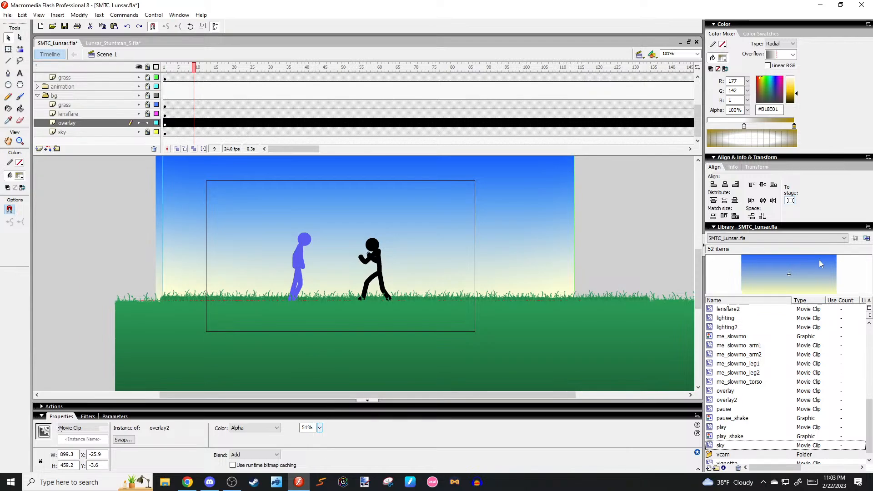
Edit the sky symbol, change its gradient's pale yellow stop to orange #FED69A, and return to the main scene.
double_click(820, 263)
left_click(535, 243)
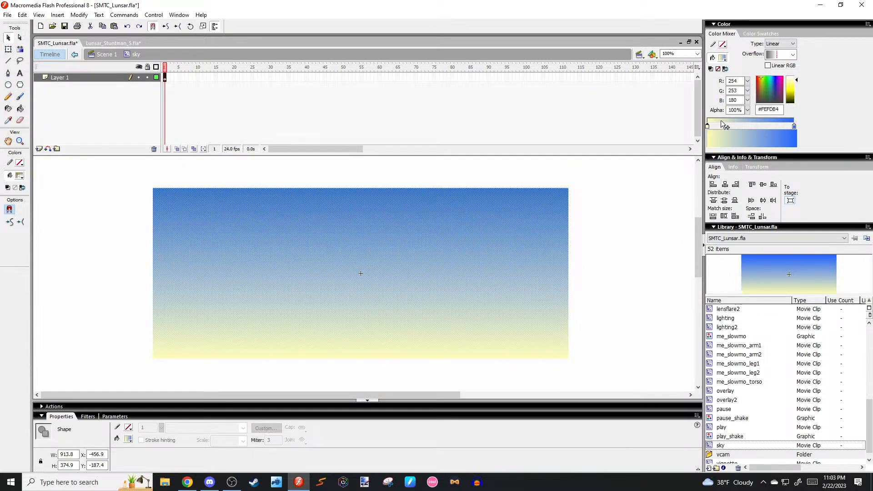
left_click_drag(767, 82, 761, 78)
left_click(598, 205)
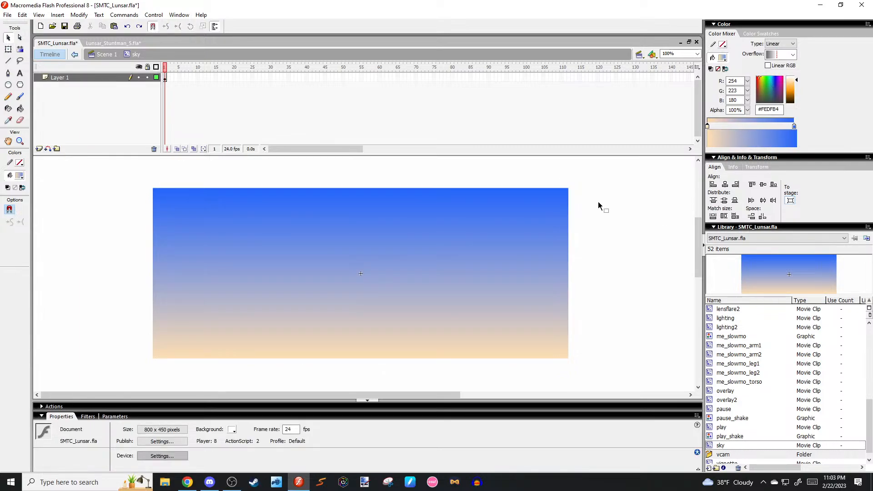
left_click(460, 263)
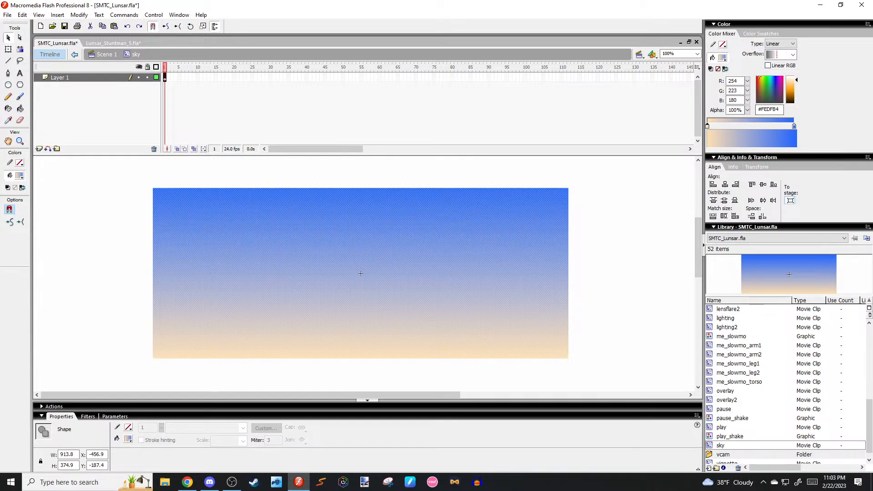
left_click(645, 213)
left_click(105, 55)
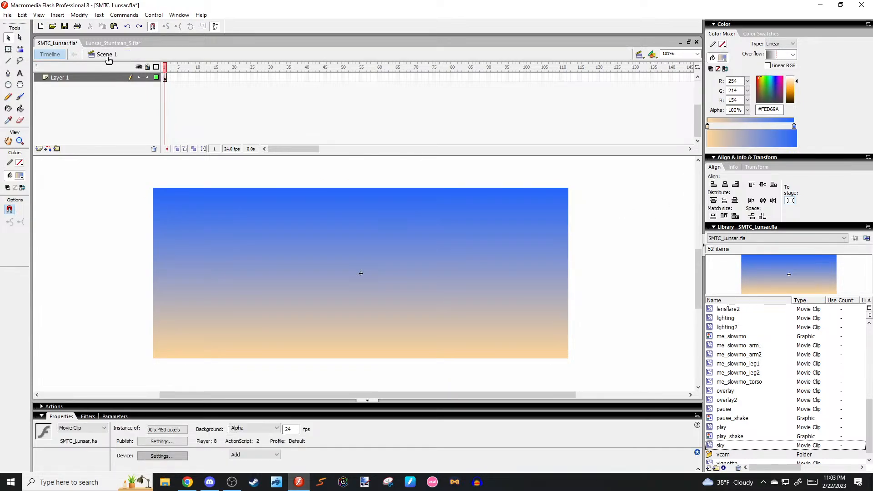
left_click(635, 214)
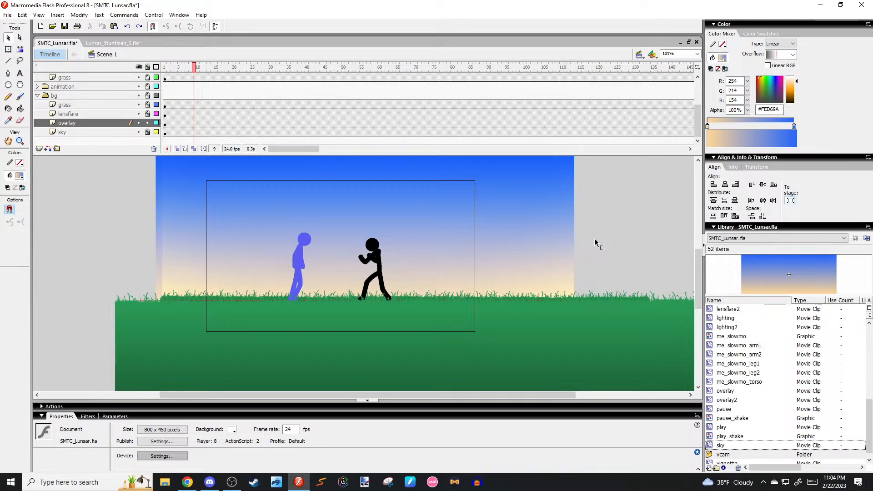
Test the movie to review the new background lighting, and close the preview.
key("ctrl+Return")
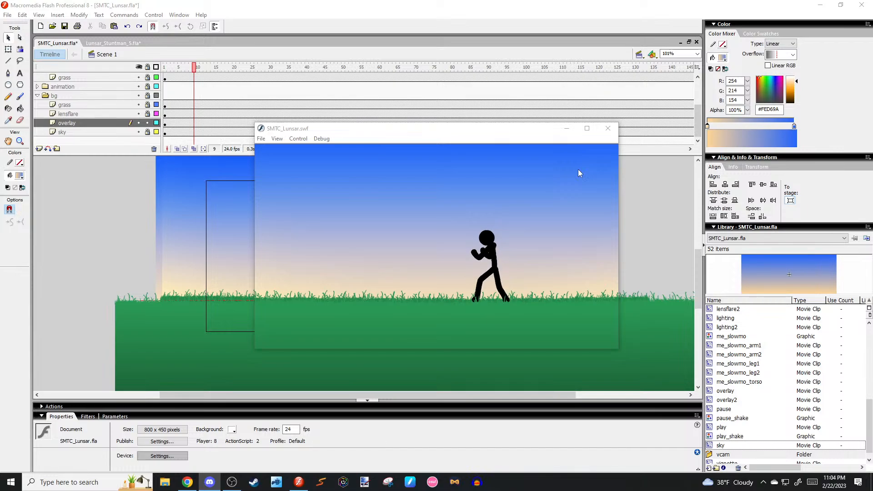
left_click(607, 128)
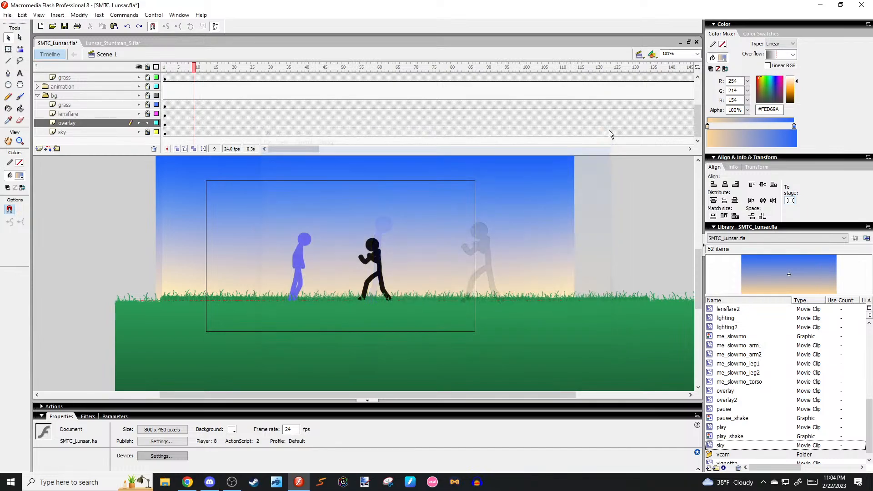
Lock the overlay layer and rename the lensflare layer in the bg folder to overlay.
left_click(158, 124)
scroll(697, 119, "up", 1)
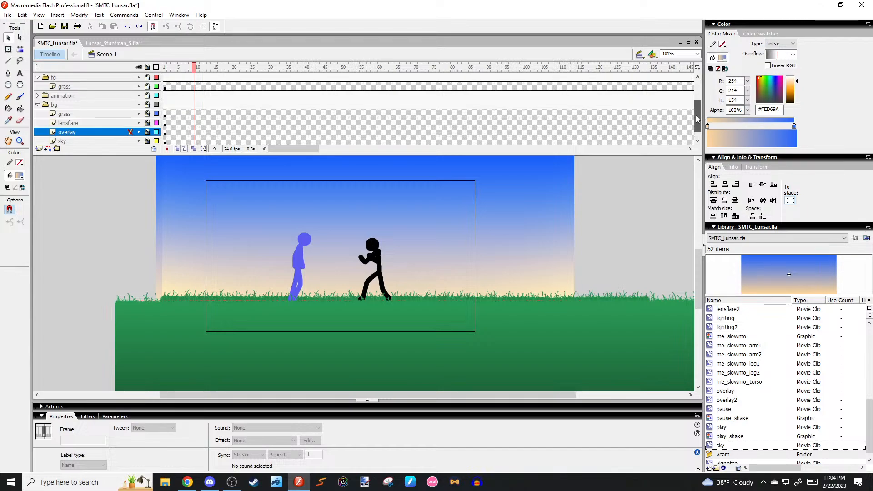
scroll(696, 119, "up", 3)
key("alt+Tab")
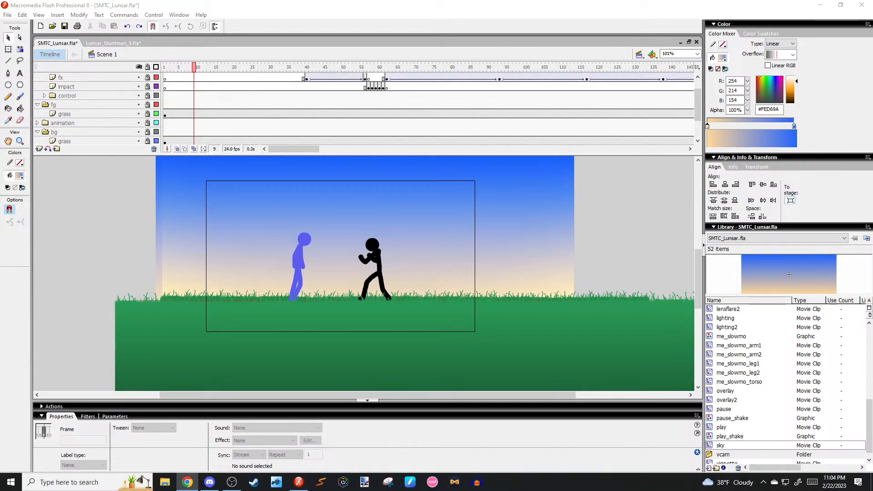
scroll(697, 104, "down", 4)
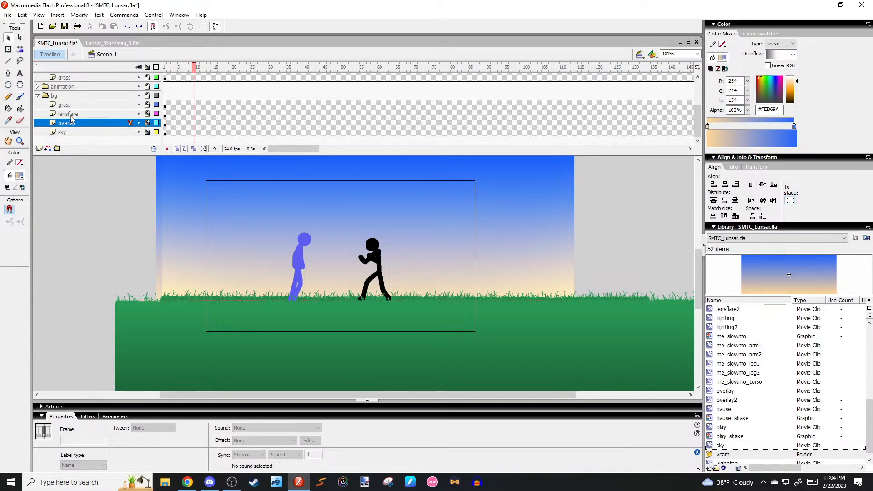
double_click(71, 114)
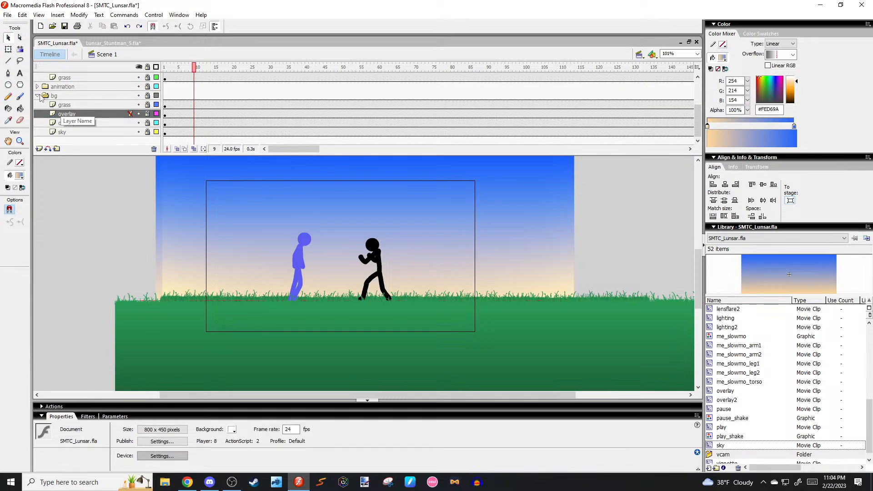
Collapse the bg layer folder and select frame 2 of the grass layer in the fg folder.
left_click(38, 95)
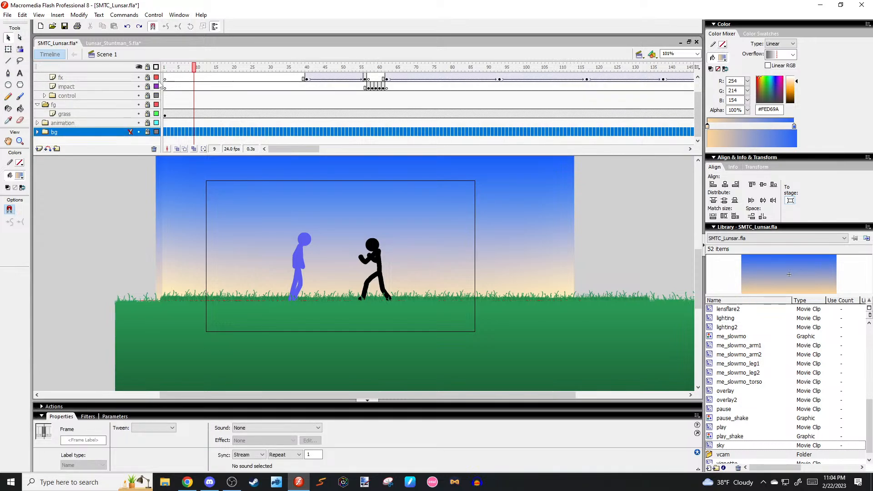
left_click(164, 113)
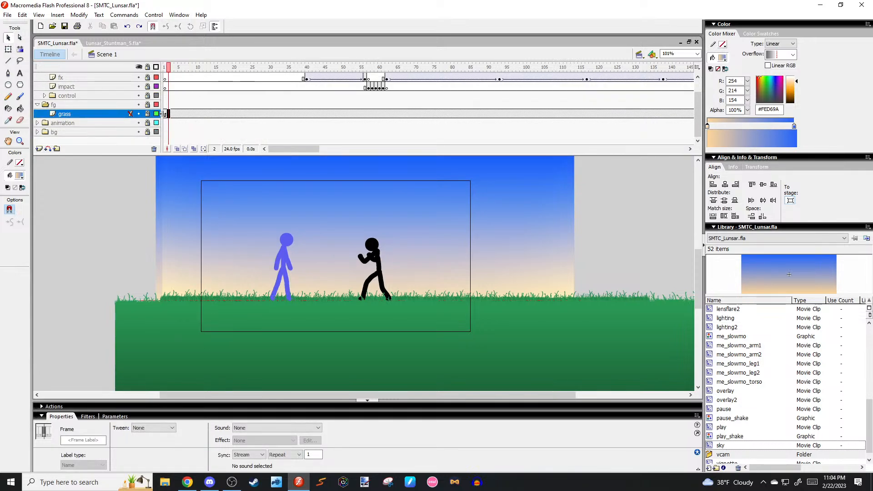
Add a layer named overlay above the grass layer in the fg folder and pick the overlay2 symbol in the library.
left_click(38, 148)
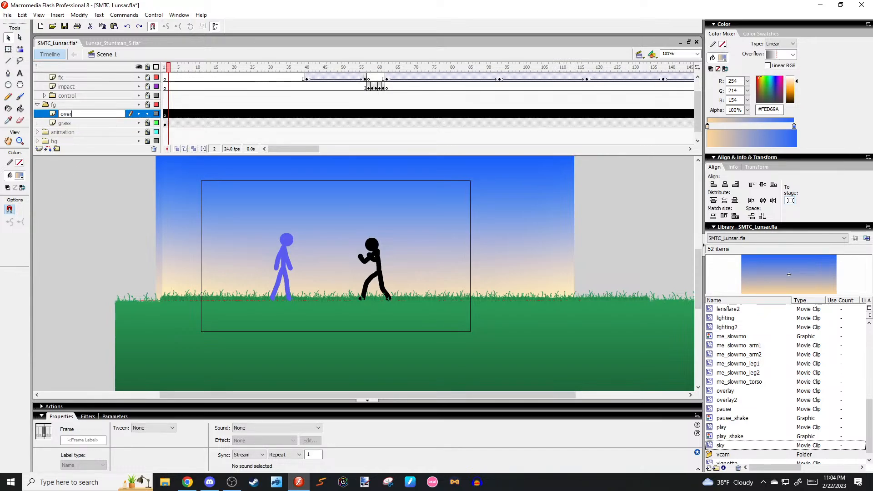
left_click(139, 223)
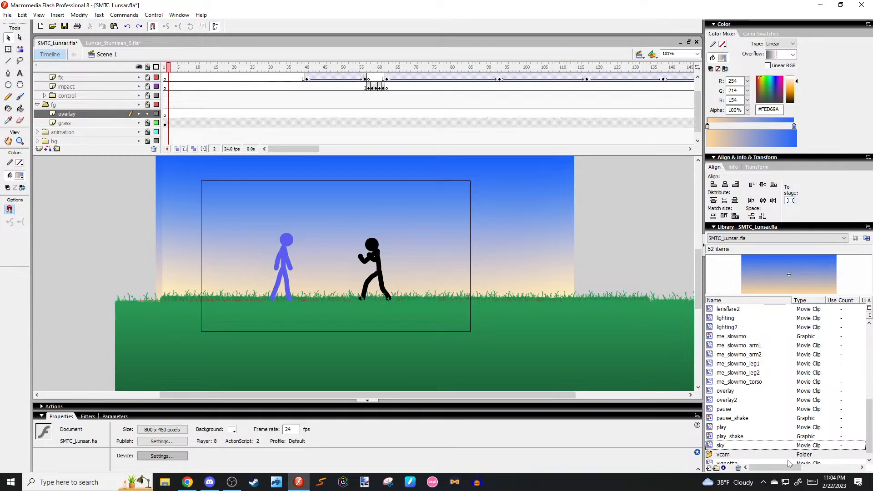
left_click(754, 437)
left_click(746, 400)
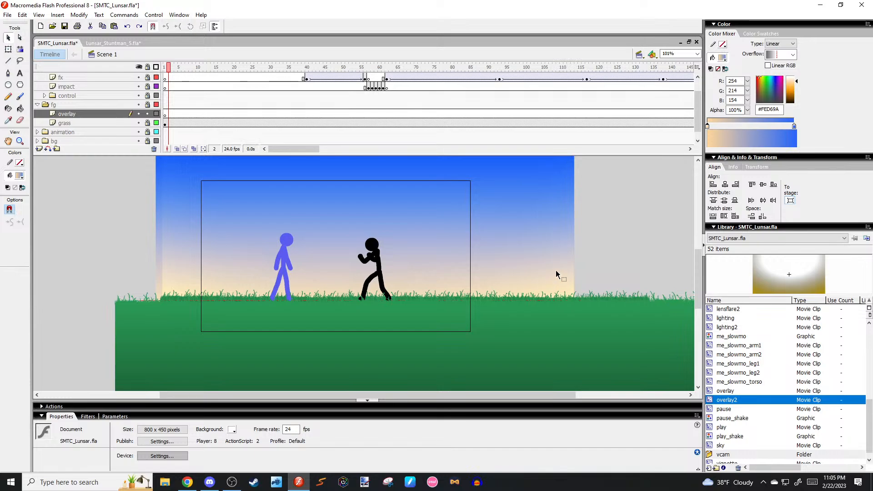
Brush a black running stick figure on the overlay layer, in the empty area above the sky.
left_click(610, 263)
scroll(500, 255, "up", 4)
scroll(475, 248, "up", 4)
key("b")
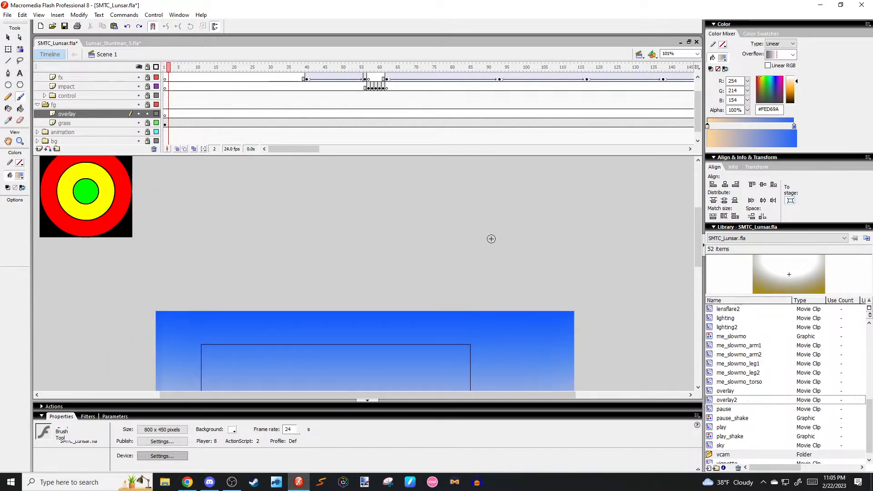
mouse_move(512, 212)
left_mouse_down()
mouse_move(513, 203)
mouse_move(501, 221)
mouse_move(471, 233)
mouse_move(501, 274)
left_mouse_up()
key("ctrl+z")
left_click(19, 175)
left_click(6, 199)
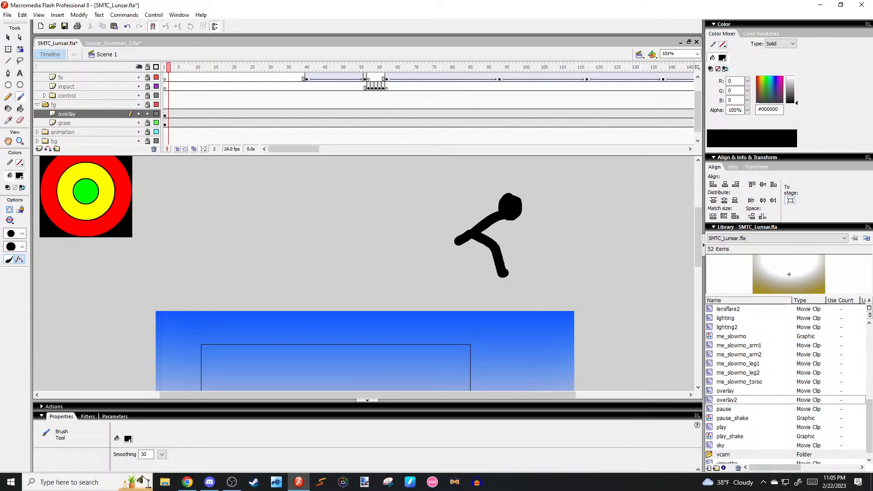
mouse_move(499, 217)
left_mouse_down()
mouse_move(528, 228)
mouse_move(468, 206)
mouse_move(424, 230)
left_mouse_up()
key("ctrl+z")
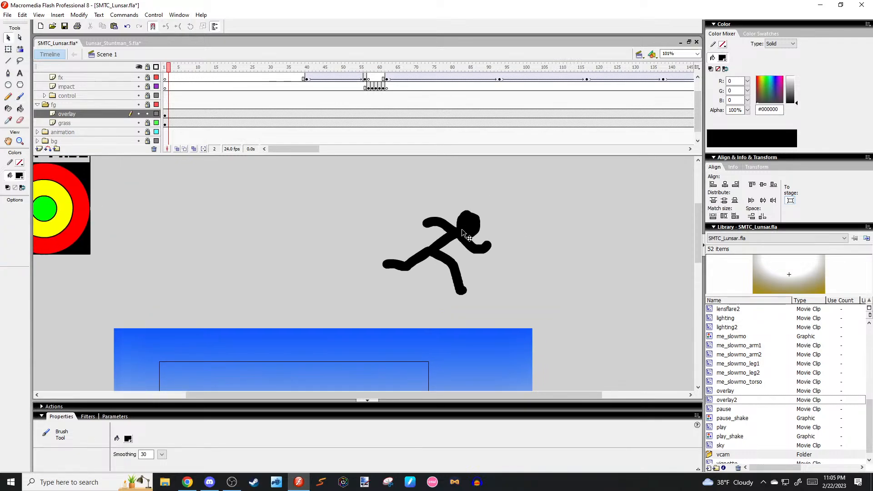
Delete the brushed stick figure from the overlay layer and return to the scene.
key("v")
key("ctrl+a")
key("Delete")
left_click_drag(366, 285, 389, 205)
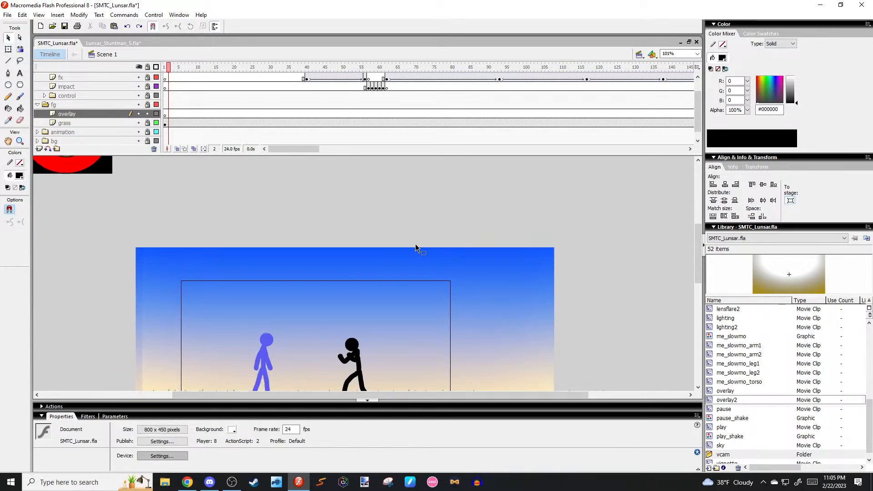
left_click_drag(440, 262, 459, 193)
left_click_drag(467, 239, 476, 204)
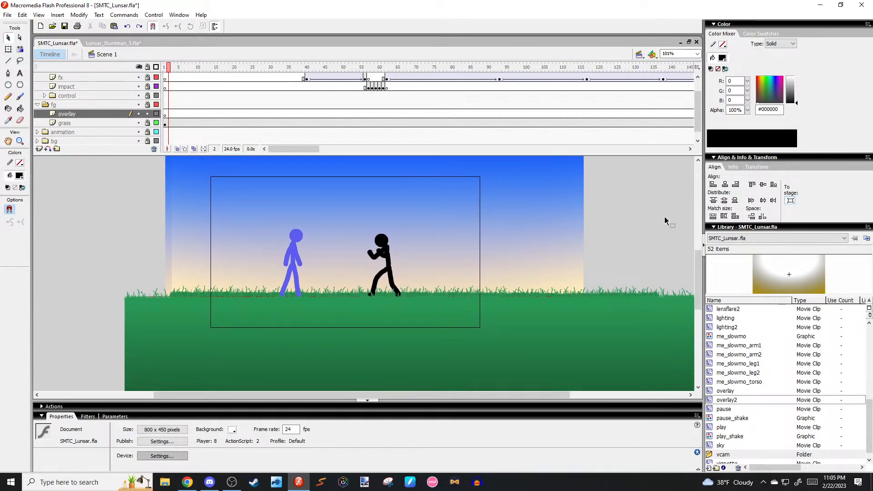
Place an instance of overlay2 on the overlay layer and scale it to about 928 × 519 px to cover the scene.
left_click_drag(733, 265, 483, 291)
left_click_drag(594, 281, 409, 225)
left_click_drag(468, 238, 546, 255)
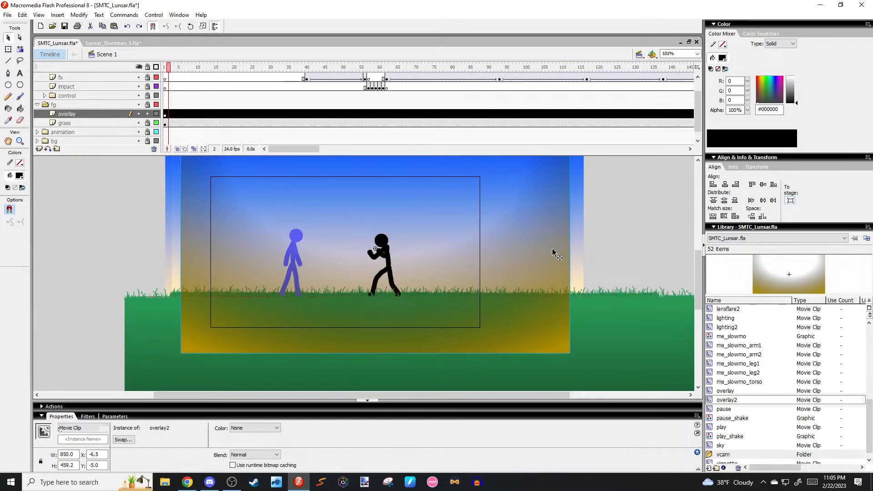
key("q")
left_click_drag(569, 355, 586, 374)
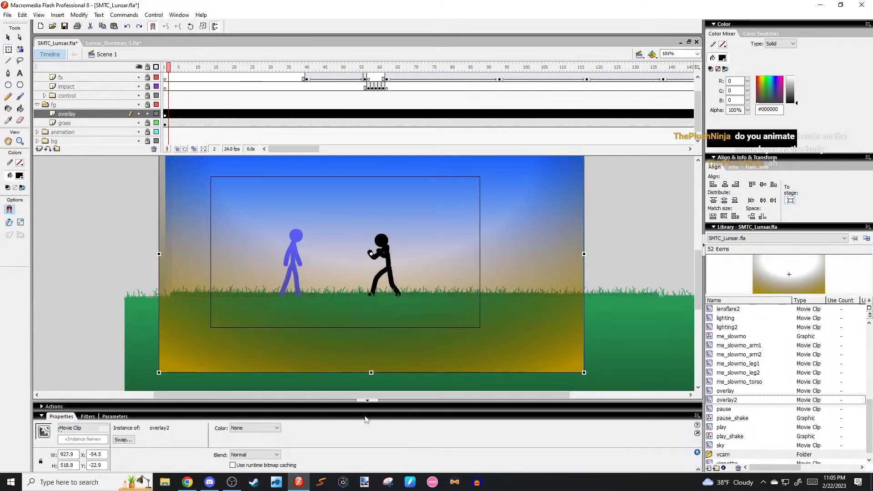
Try the Overlay, Hard light and Screen blend modes on the overlay2 instance, and delete the instance.
left_click(255, 455)
left_click(239, 393)
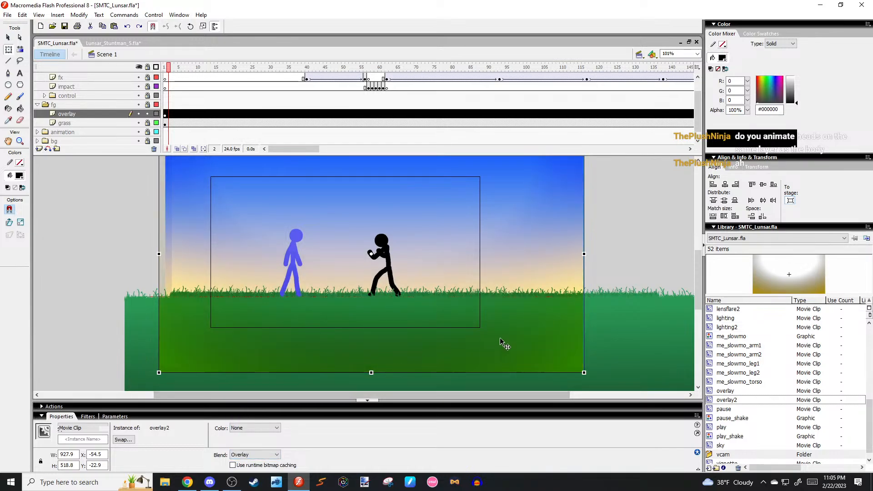
left_click(272, 451)
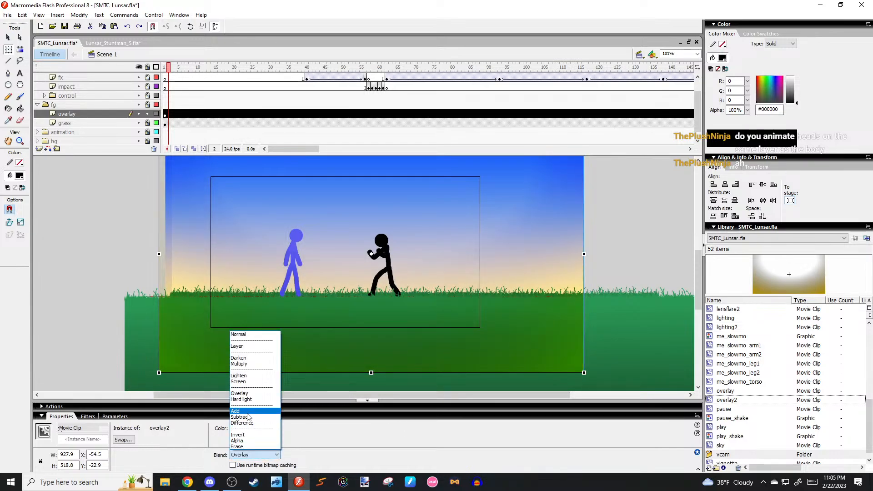
left_click(249, 402)
left_click(268, 455)
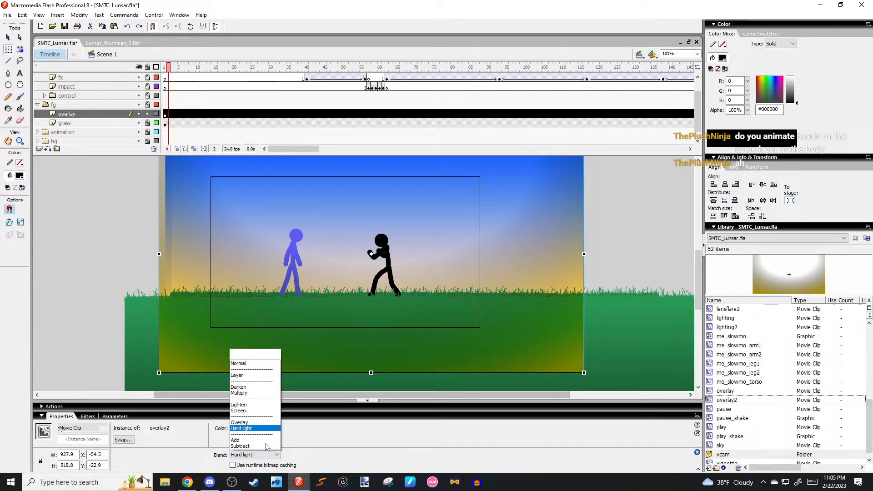
left_click(255, 383)
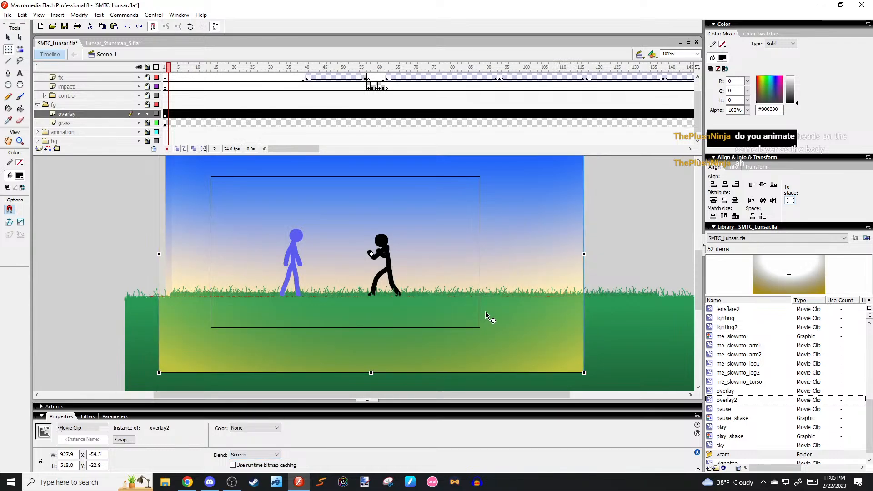
left_click_drag(485, 315, 510, 306)
key("Delete")
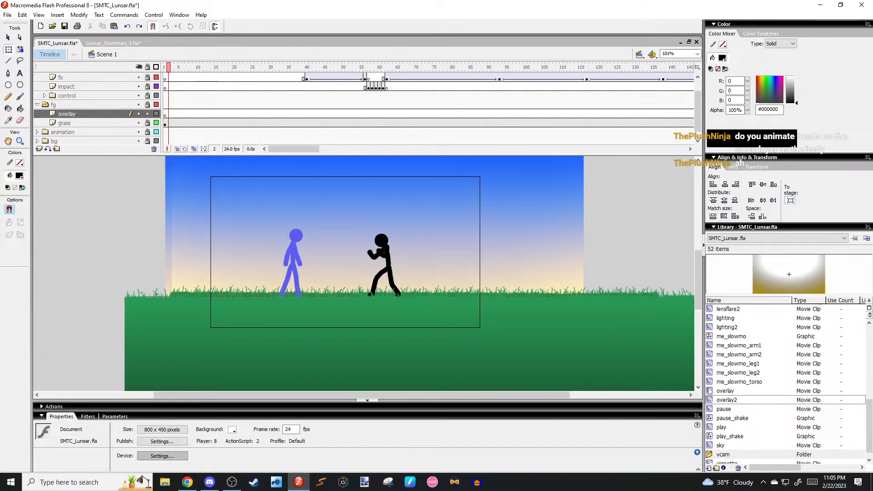
Place the overlay symbol on the overlay layer and fit it over the sky at about 907 × 471 px.
left_click(725, 391)
left_click_drag(725, 390, 578, 295)
left_click_drag(370, 255, 370, 161)
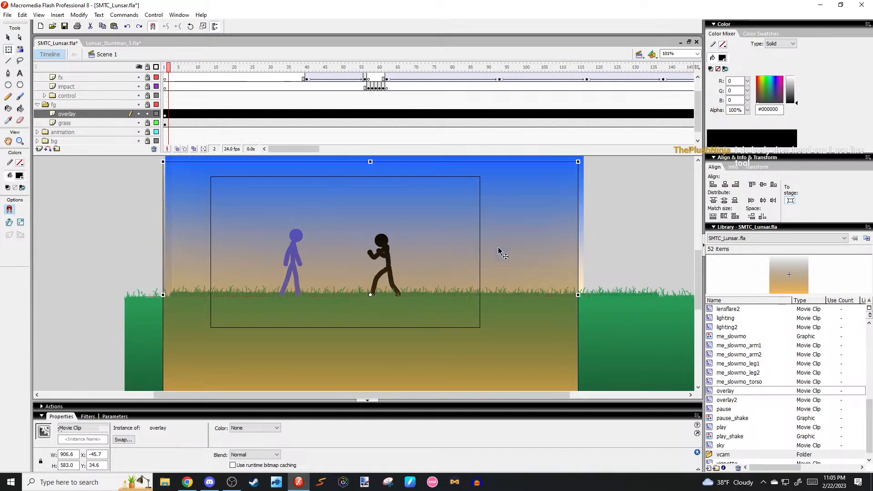
left_click_drag(519, 263, 522, 228)
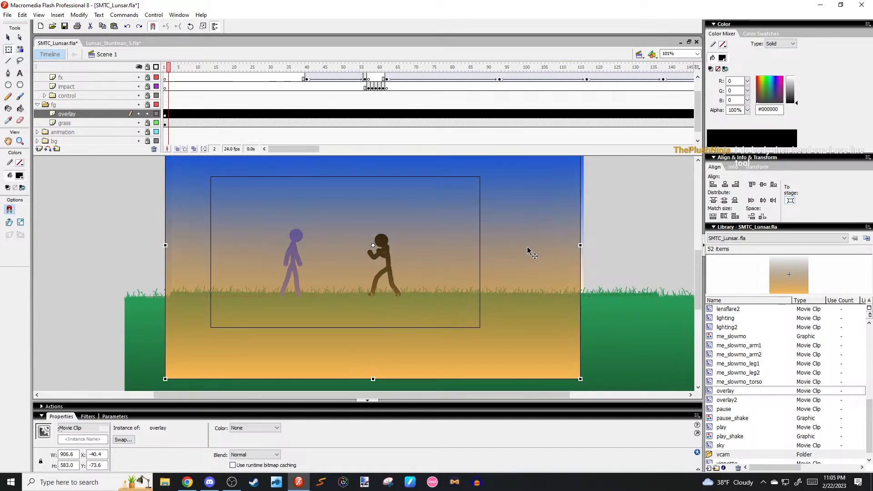
key("ctrl+3")
key("v")
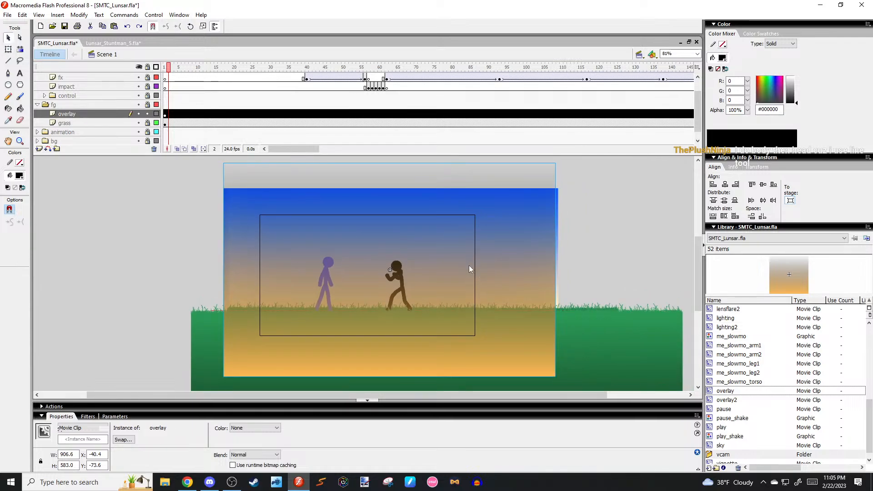
key("q")
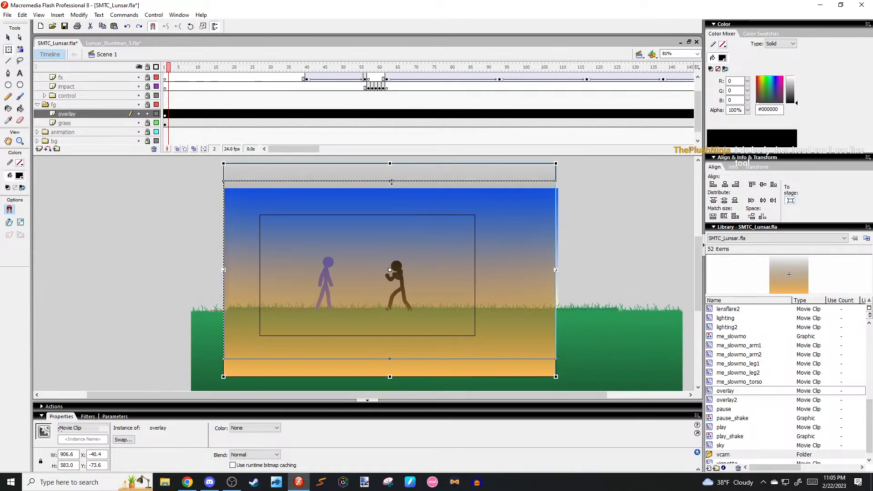
left_click_drag(388, 164, 391, 184)
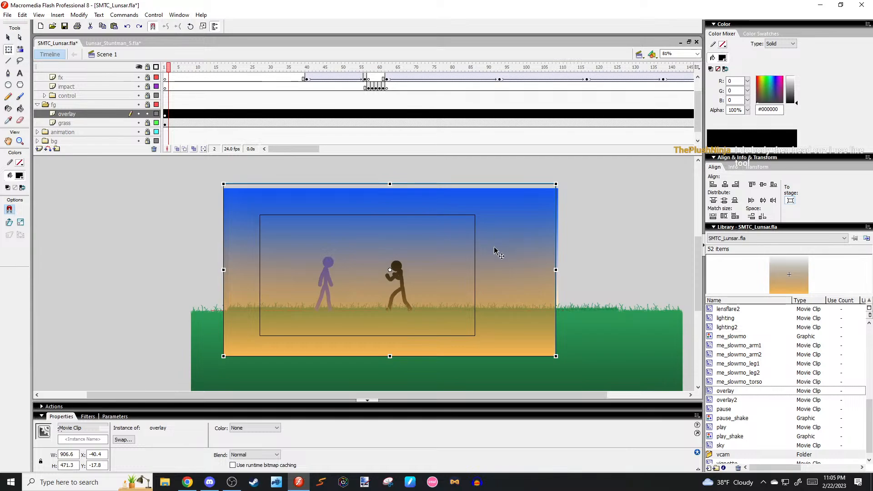
left_click_drag(494, 248, 490, 252)
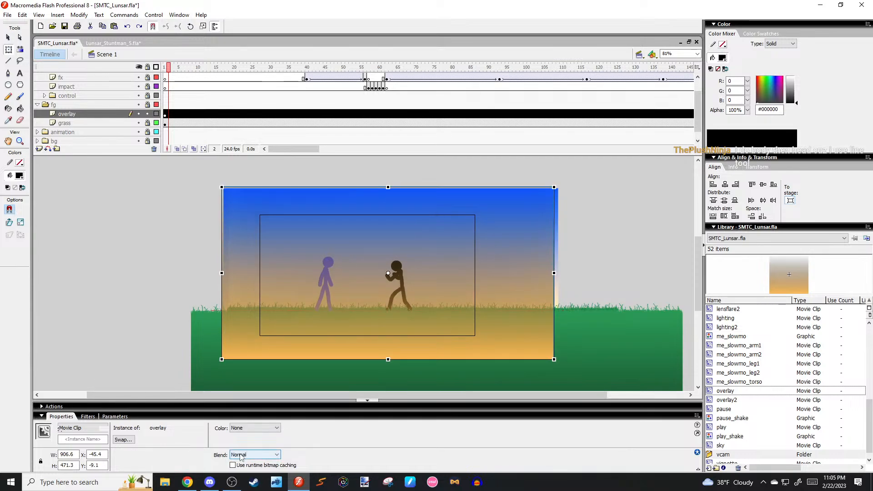
Set the overlay instance's blend mode to Overlay, test the movie to review it, and close the preview.
left_click(247, 455)
left_click(244, 387)
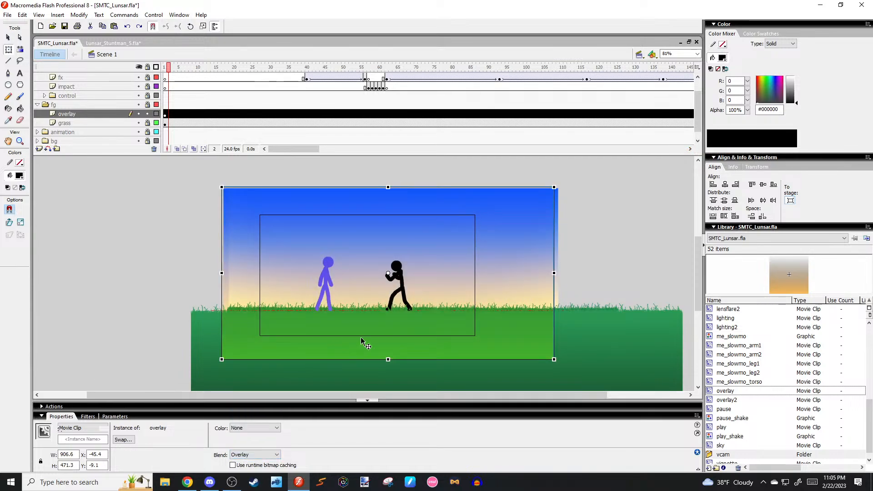
left_click(605, 250)
key("ctrl+Return")
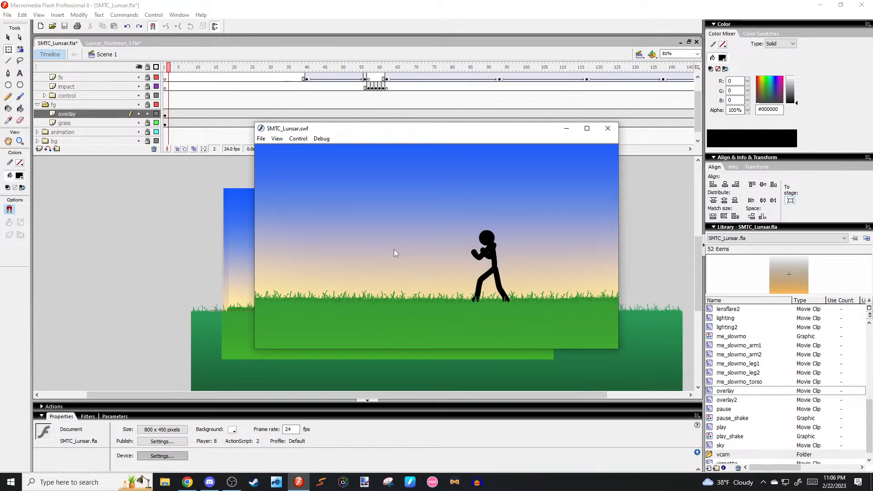
left_click(605, 131)
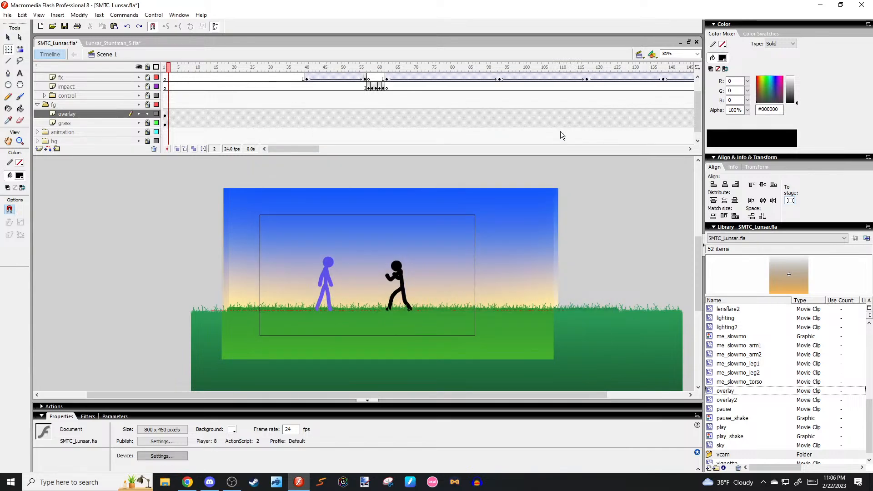
Edit the overlay symbol, change its gradient's orange stop to #FD9B0B, and return to the main scene.
left_click(483, 335)
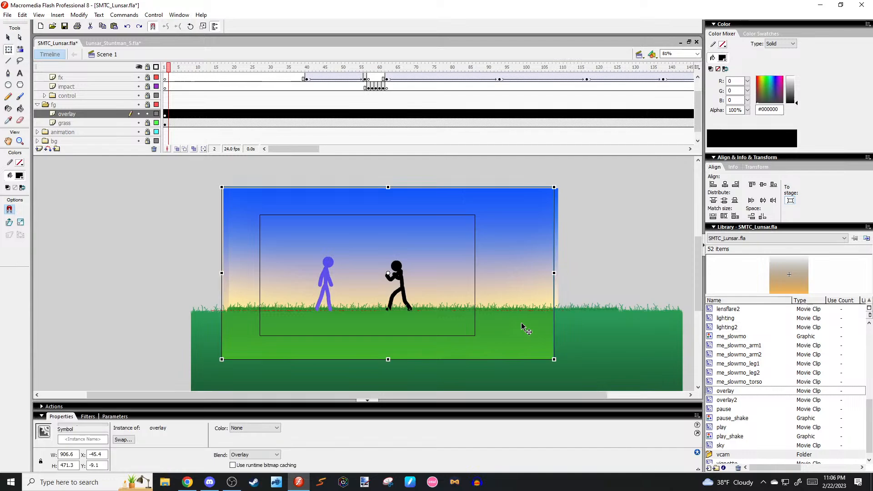
double_click(438, 300)
left_click(438, 300)
left_click(793, 125)
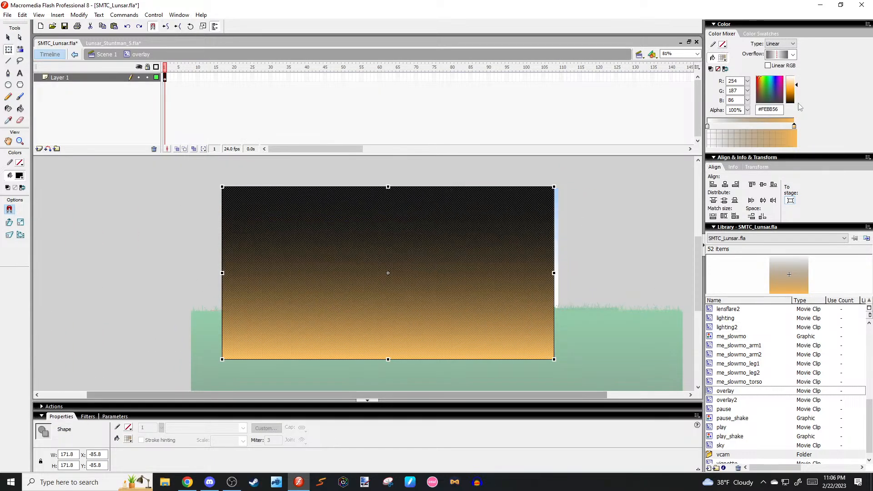
double_click(654, 204)
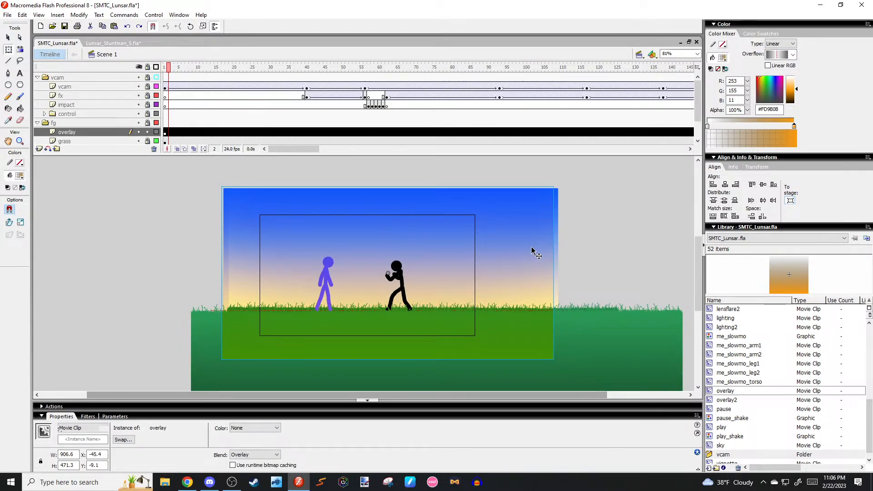
Move the overlay instance to line up with the sky, test the movie, and close the preview.
left_click_drag(535, 253, 535, 249)
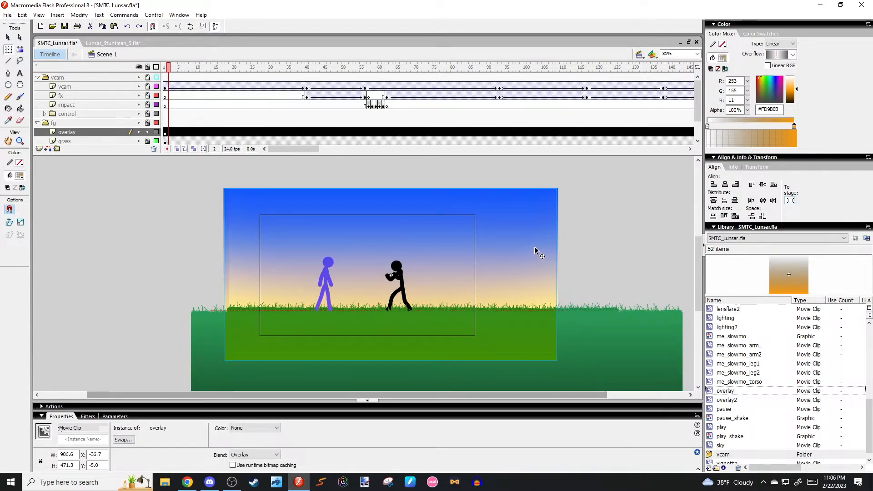
left_click(592, 195)
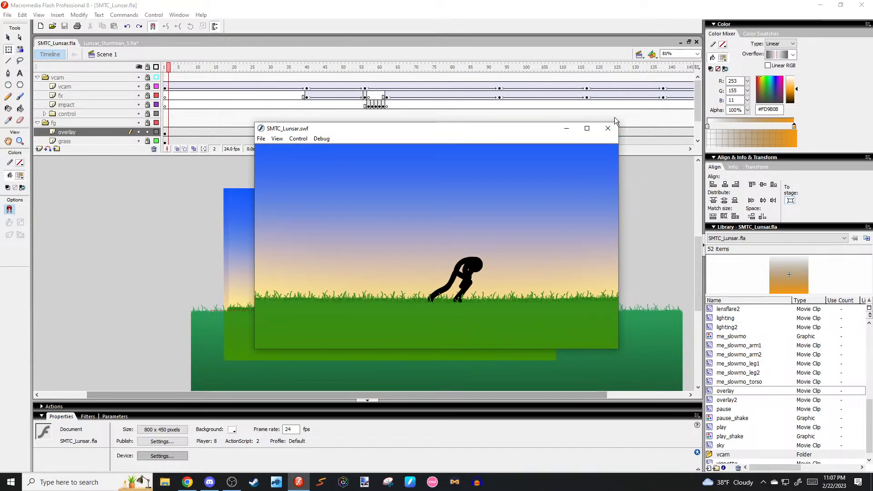
left_click(608, 128)
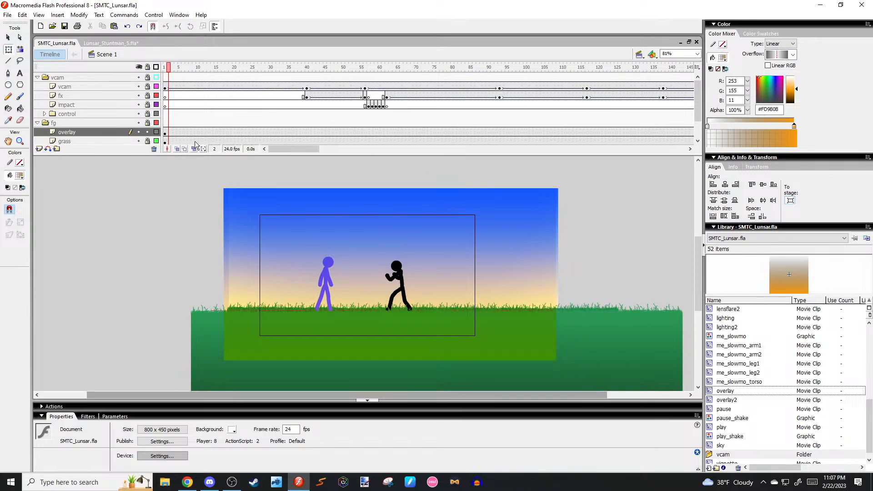
Lock the overlay layer and collapse the fg folder.
left_click(148, 132)
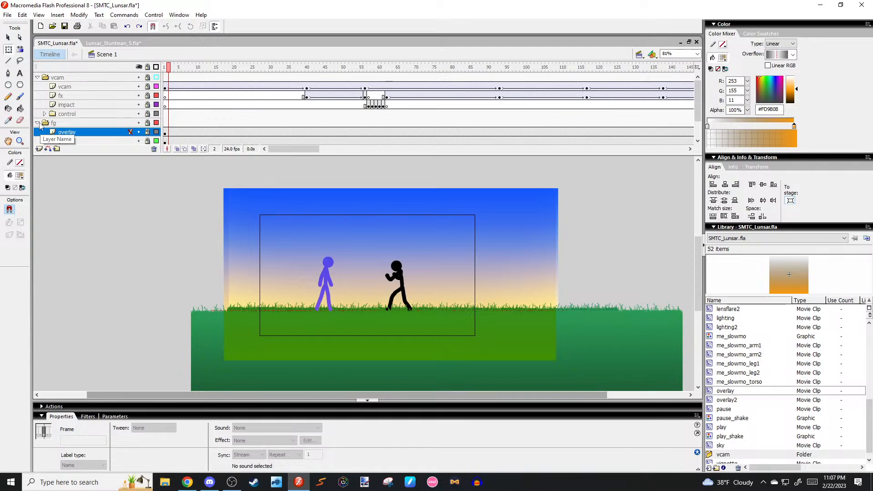
left_click(39, 124)
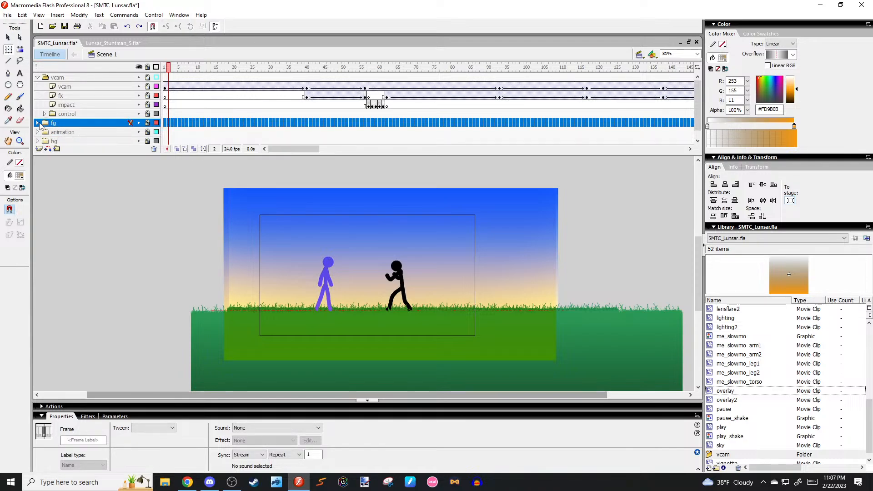
Step through the timeline to about frame 132 to review the animation under the new lighting.
left_click(161, 209)
scroll(203, 216, "up", 5)
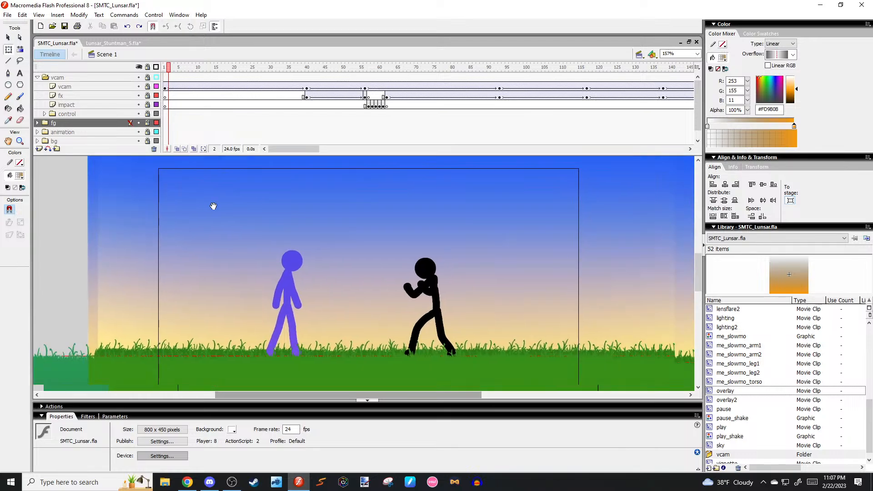
scroll(224, 207, "down", 1)
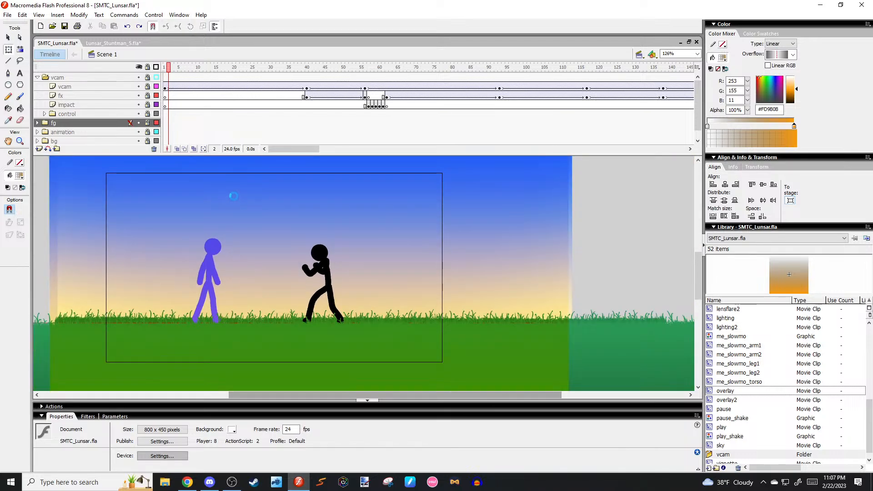
left_click_drag(261, 189, 331, 195)
left_click(165, 122)
left_click_drag(177, 82, 362, 107)
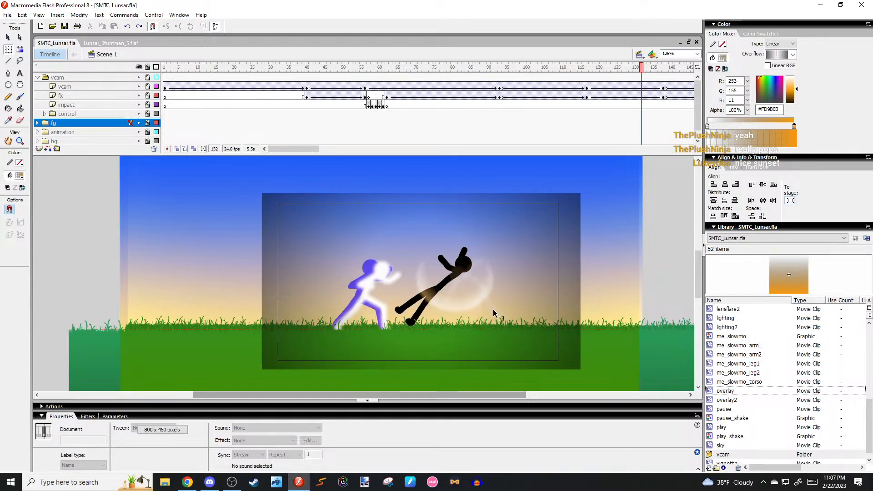
Unlock the fx layer in the vcam folder and select its keyframe at frame 62.
scroll(493, 313, "up", 3)
scroll(414, 283, "down", 4)
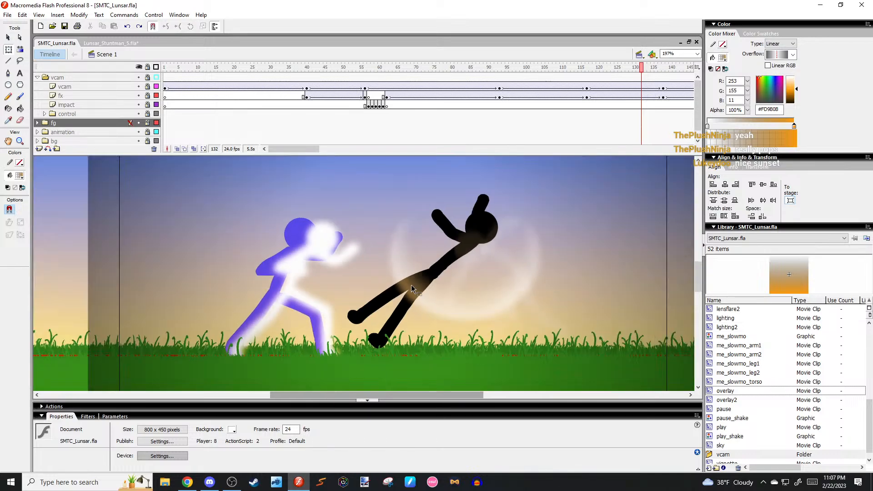
scroll(419, 277, "down", 2)
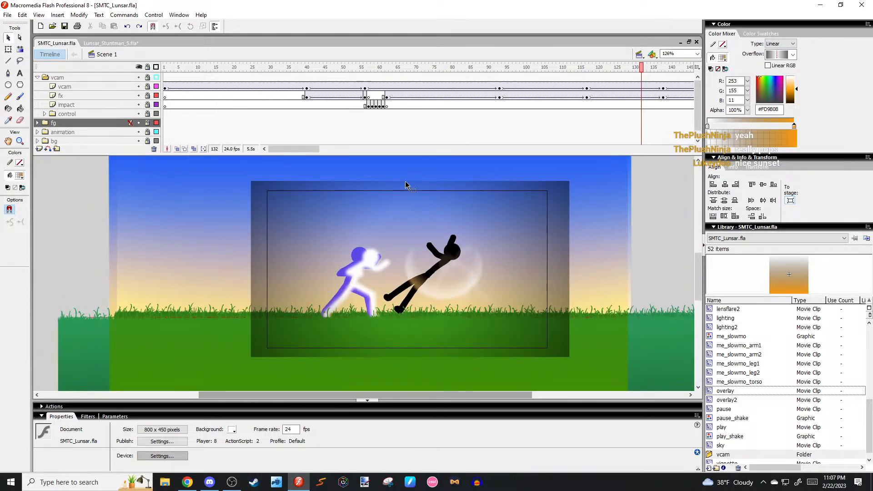
left_click(147, 95)
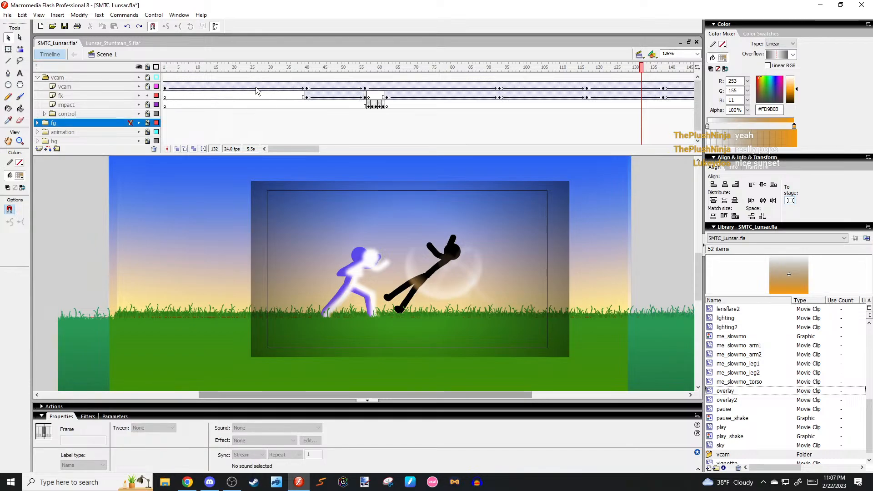
left_click(387, 67)
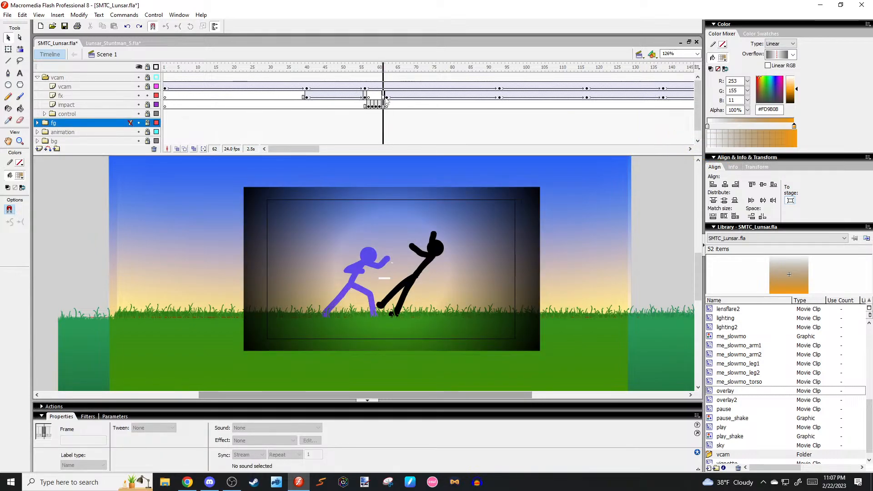
left_click(387, 95)
Edit the vignette symbol, change its radial gradient's outer stop to purple #63006F, and return to the main scene.
double_click(533, 200)
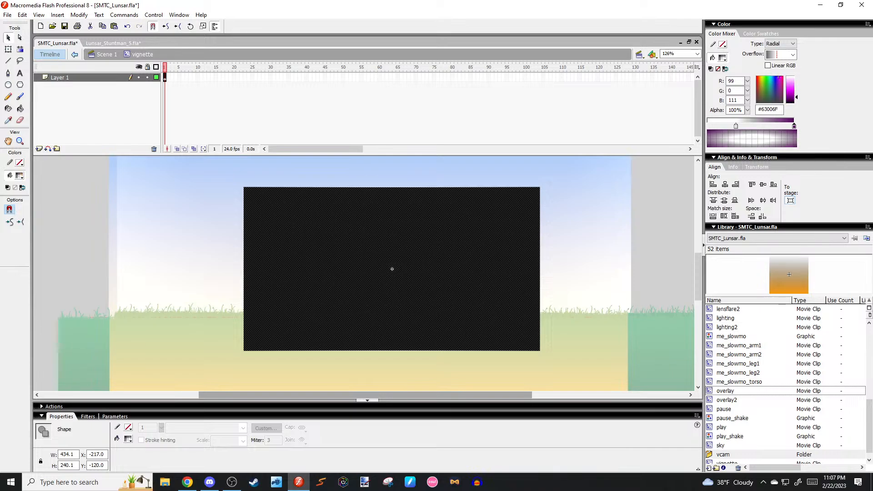
left_click(736, 126)
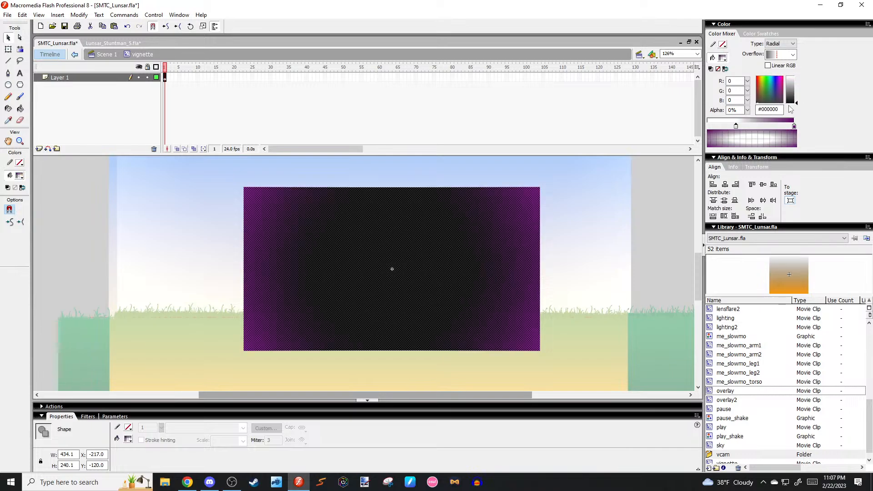
left_click(595, 193)
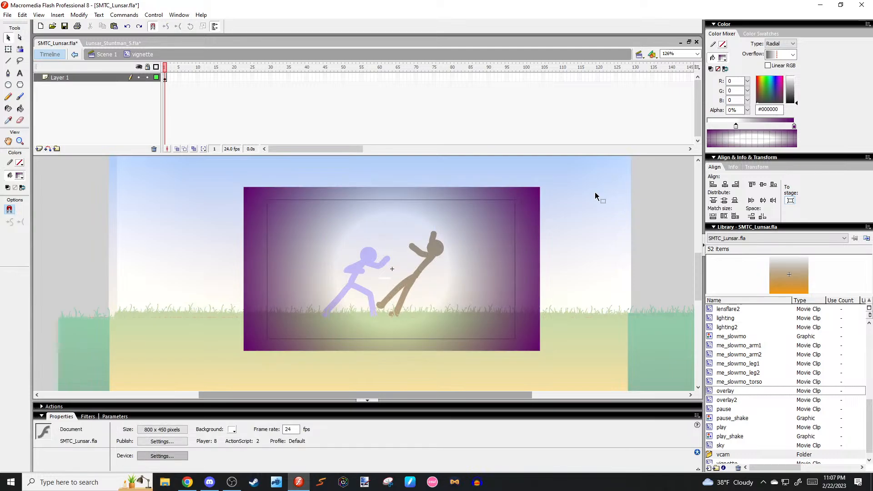
double_click(595, 192)
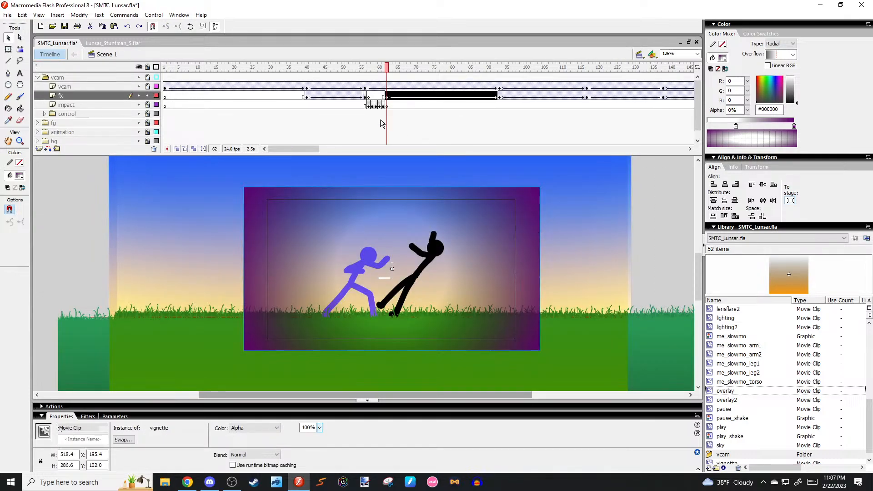
Try to set the vignette instances on all fx layer frames to 100% alpha and Overlay blending through multi-frame editing.
left_click(310, 96)
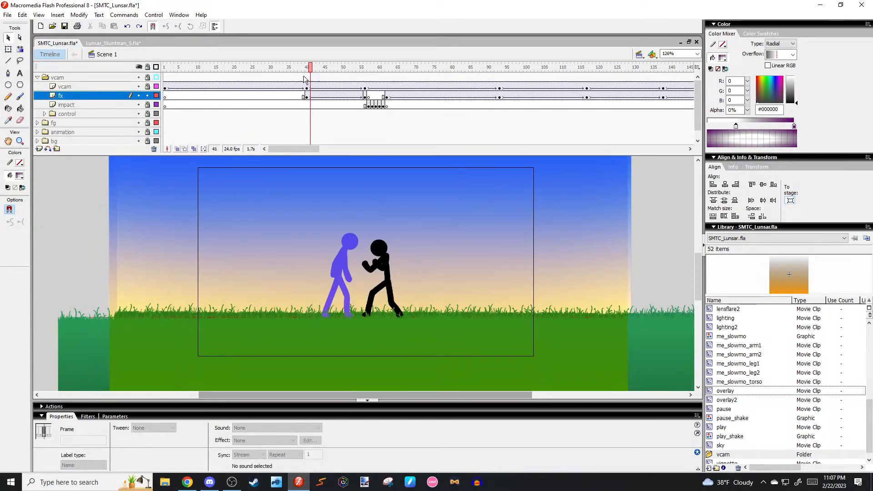
mouse_move(310, 68)
left_mouse_down()
mouse_move(367, 74)
mouse_move(303, 75)
left_mouse_up()
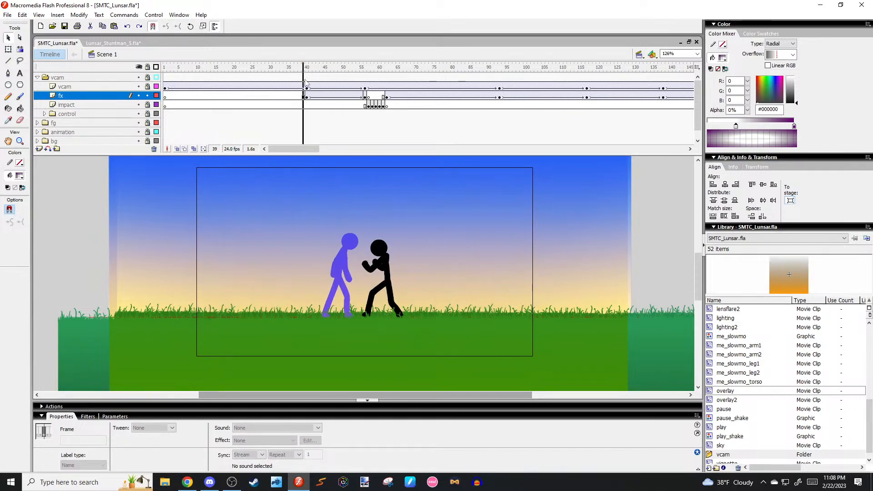
left_click(204, 149)
left_click(222, 202)
left_click(650, 203)
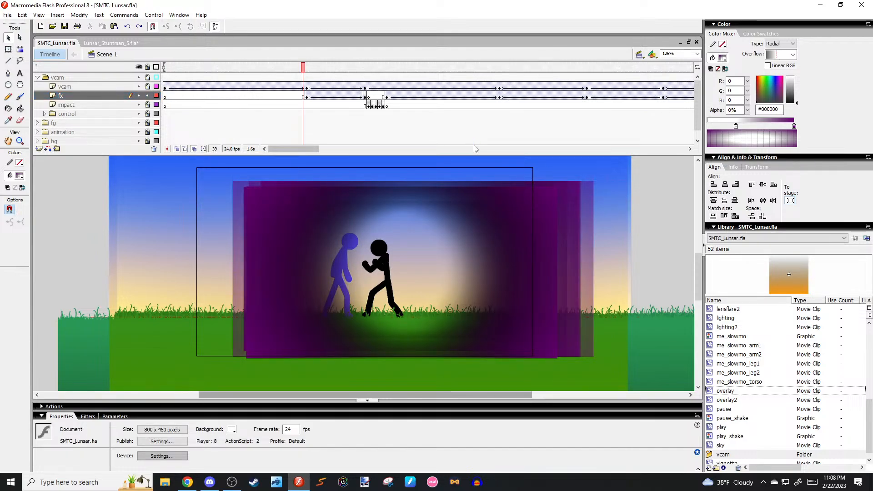
key("ctrl+a")
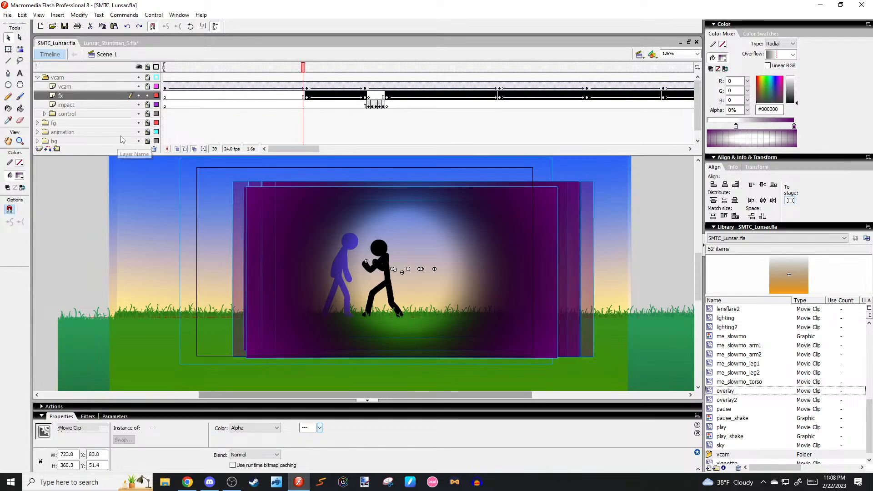
left_click(269, 427)
left_click(255, 462)
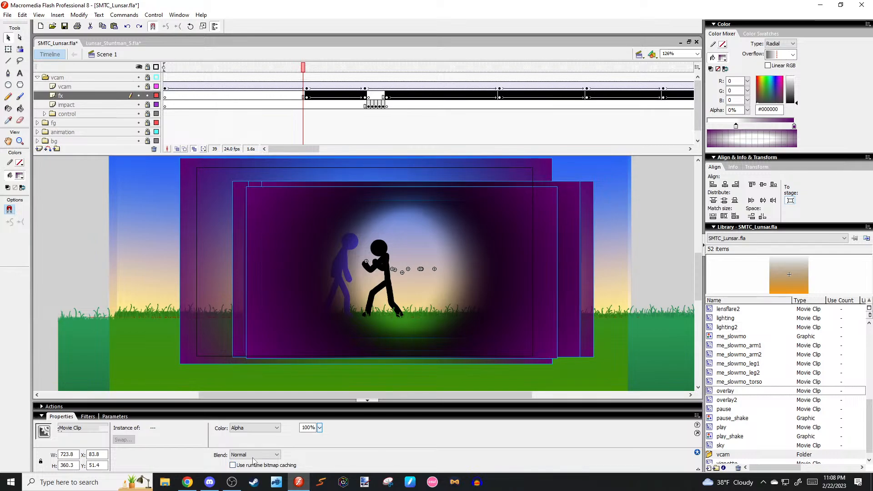
left_click(253, 455)
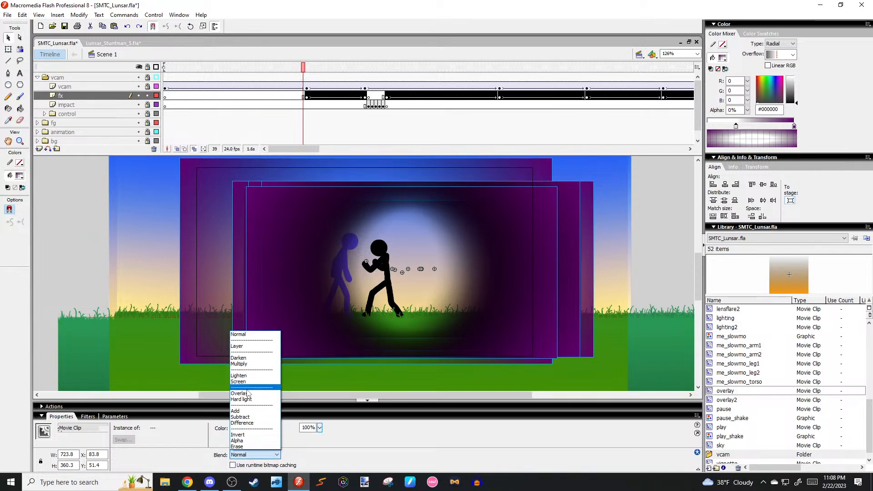
left_click(248, 393)
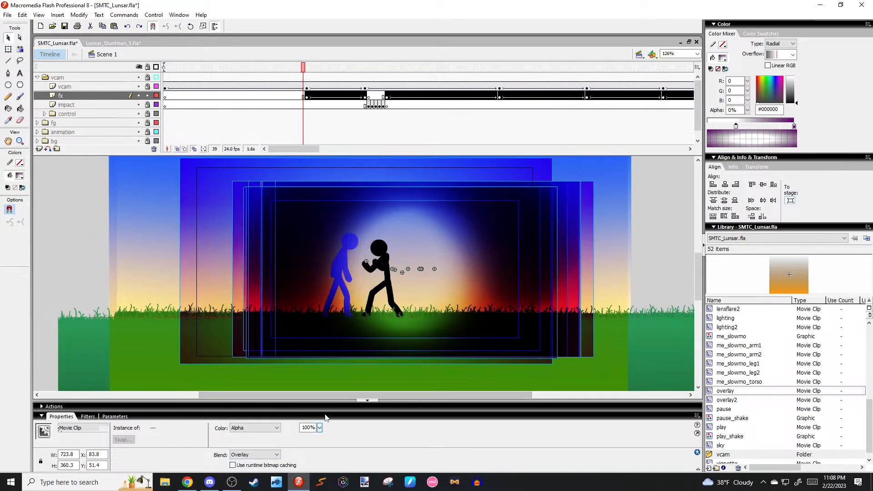
left_click(244, 156)
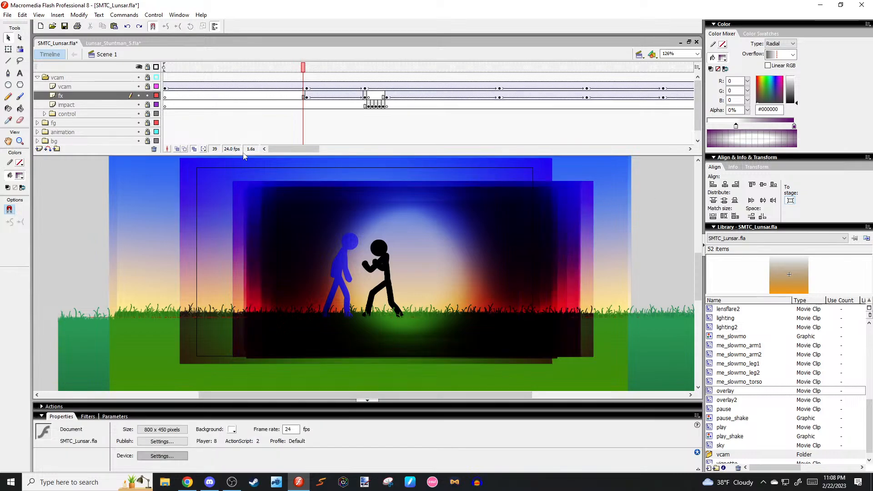
left_click(194, 149)
left_click(203, 149)
left_click(223, 185)
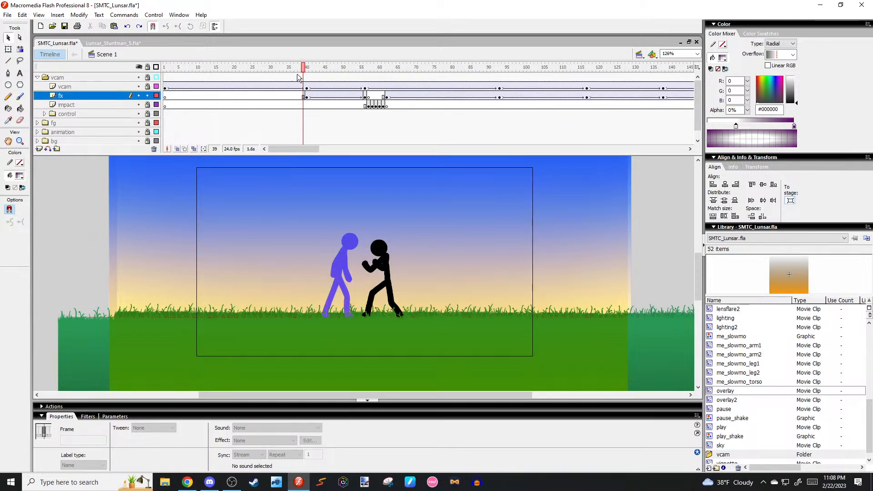
Lower the alpha of the vignette instance at the fx layer's frame 40 keyframe for a fade-in.
left_click(309, 69)
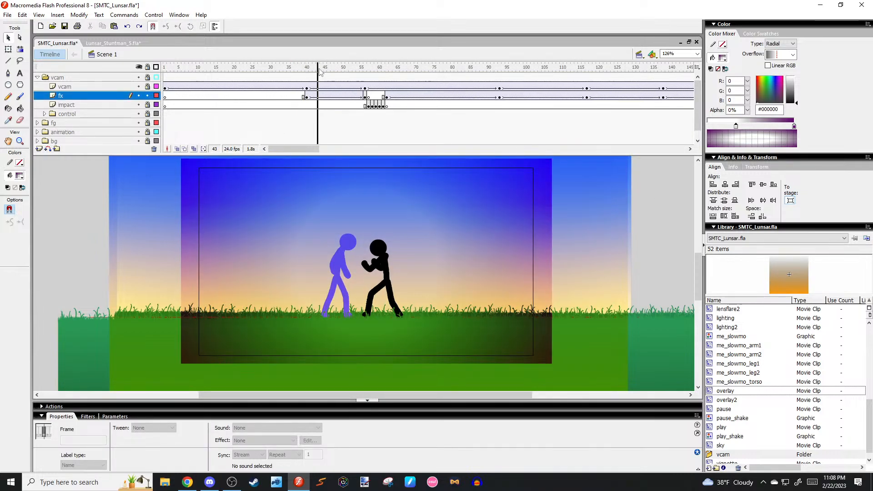
left_click(307, 95)
left_click(443, 214)
left_click_drag(320, 427, 322, 468)
left_click(600, 201)
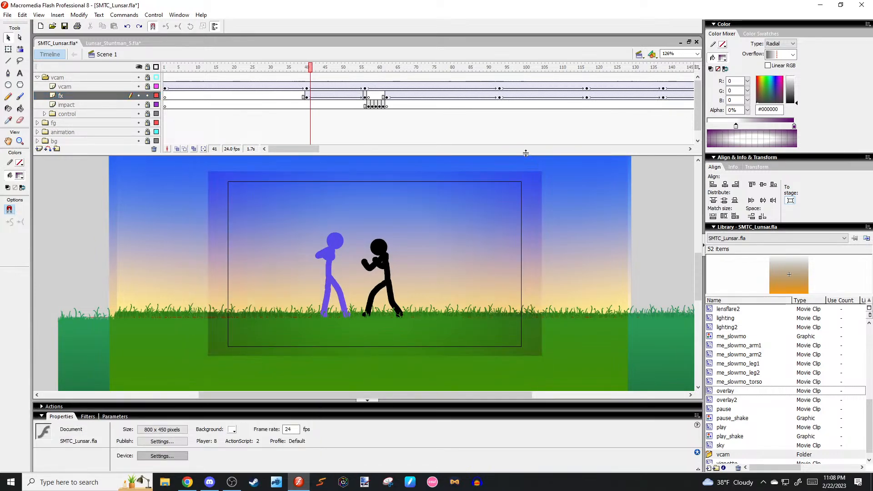
Play the animation and scrub between about frames 239 and 161 to review the Overlay-blended vignette.
key("Return")
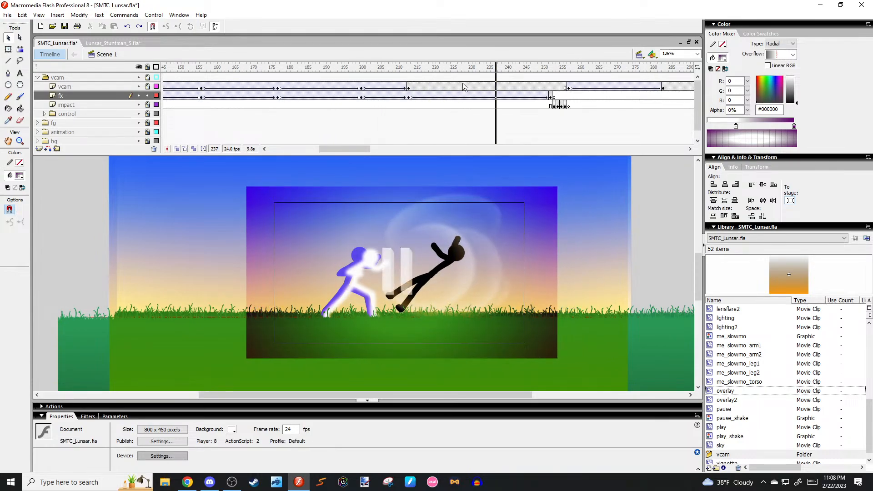
left_click(430, 63)
key("Return")
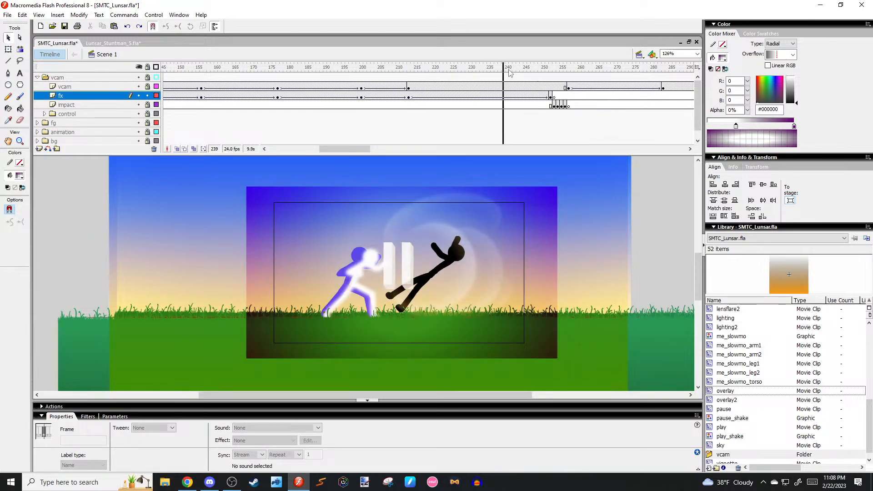
left_click(324, 67)
left_click_drag(318, 82, 222, 79)
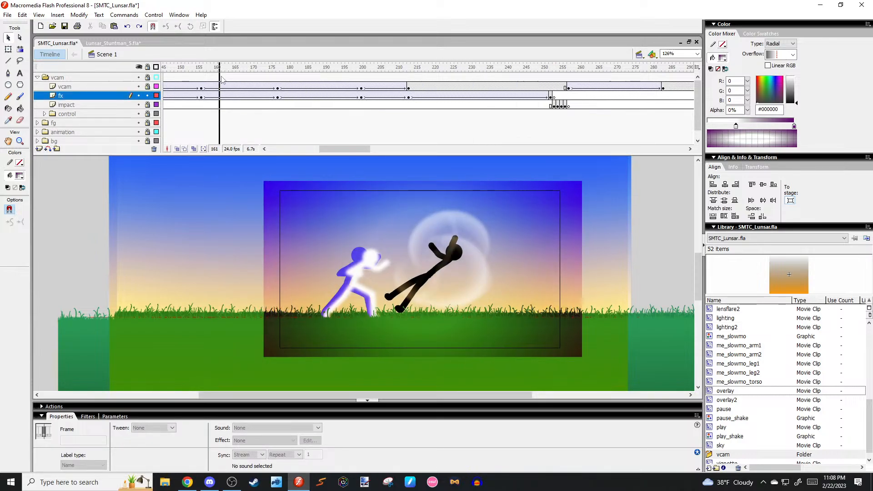
key("Return")
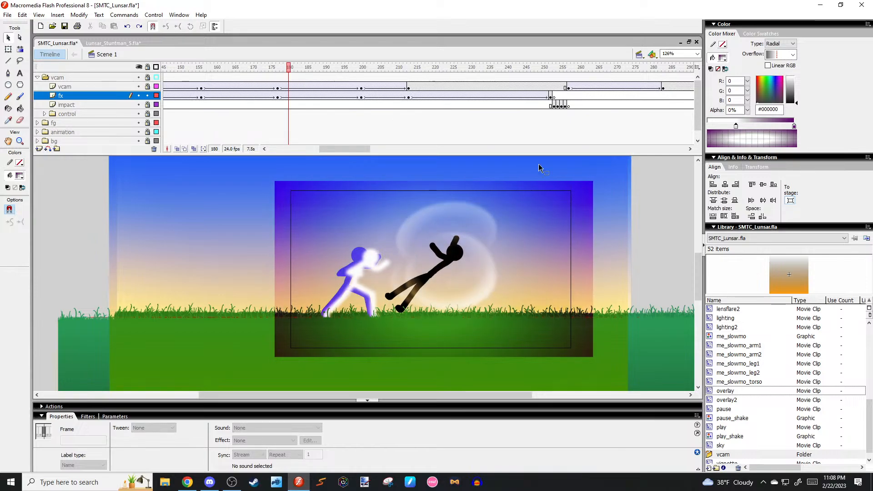
left_click(649, 191)
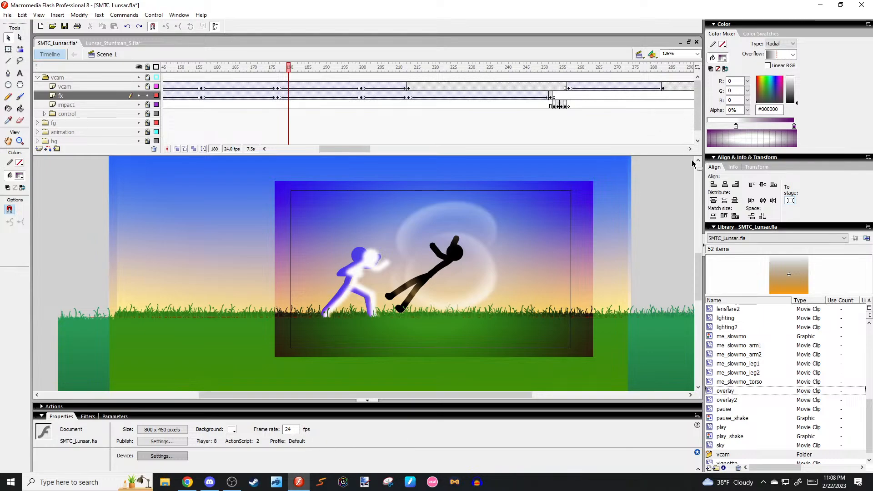
Go back from about frame 63 to frame 39 and undo the vignette instances' alpha and blend changes.
left_click_drag(288, 67, 296, 97)
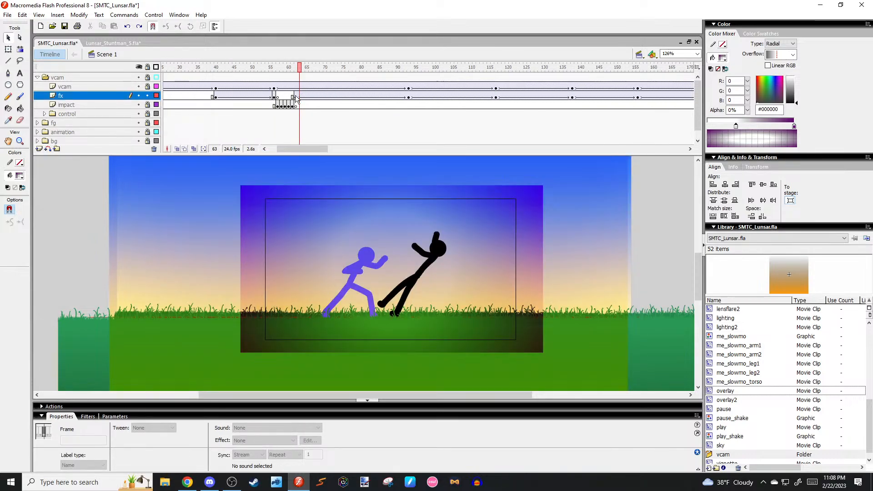
key(".")
key("ctrl+z")
left_click(390, 68)
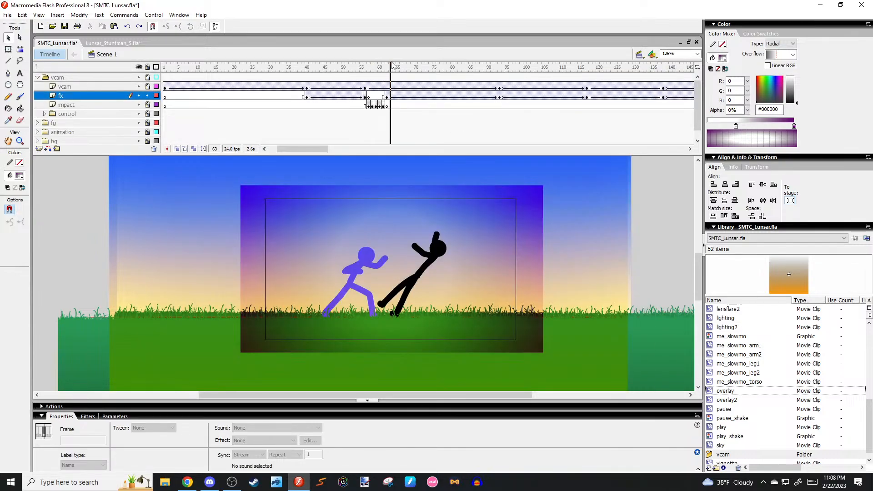
key("comma")
key("comma")
key("comma")
key("comma")
key("comma")
key("comma")
key("comma")
key("comma")
key("comma")
key("comma")
key("comma")
key("comma")
key("comma")
key("comma")
key("comma")
key("comma")
key("comma")
key("comma")
key("comma")
key("comma")
key("comma")
key("comma")
key("comma")
key("comma")
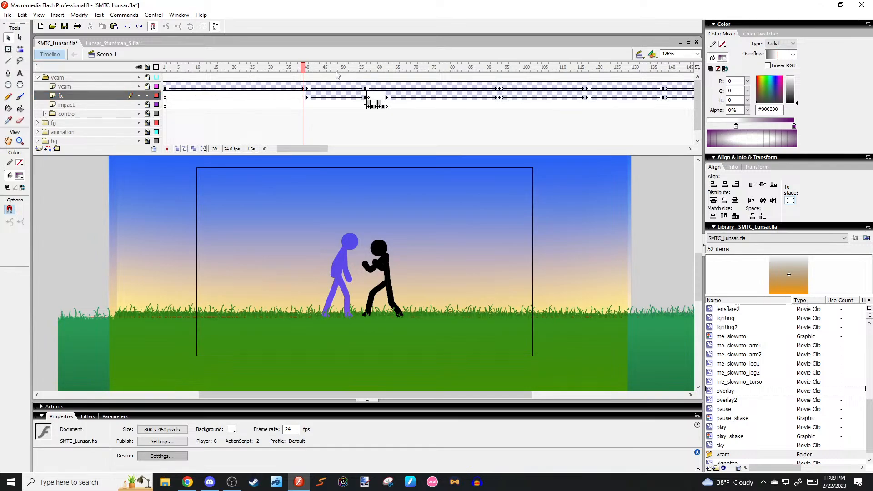
Set the blend mode of the vignette instances on all fx layer frames to Overlay, and turn off multi-frame editing.
left_click_drag(316, 68, 307, 93)
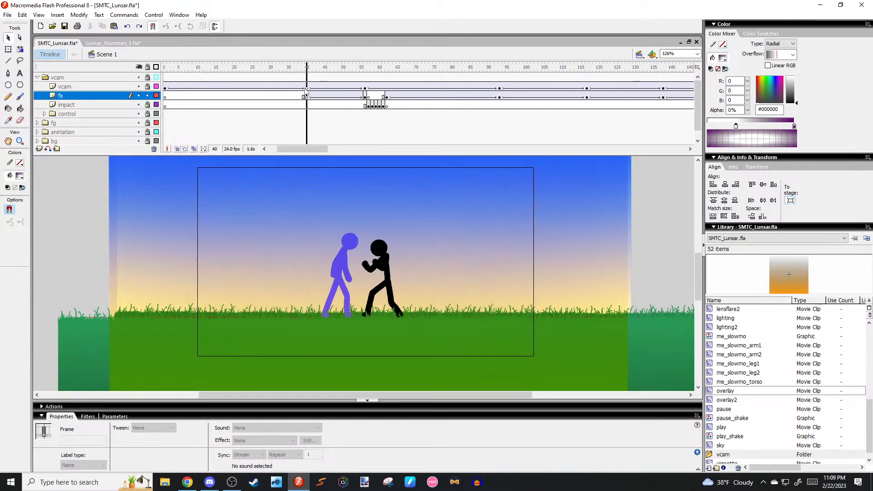
left_click(203, 149)
left_click(228, 203)
left_click(629, 229)
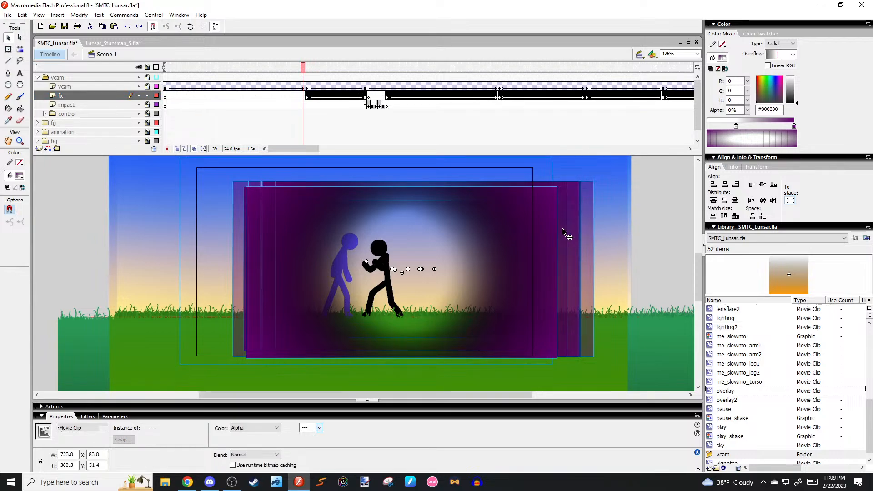
left_click(249, 455)
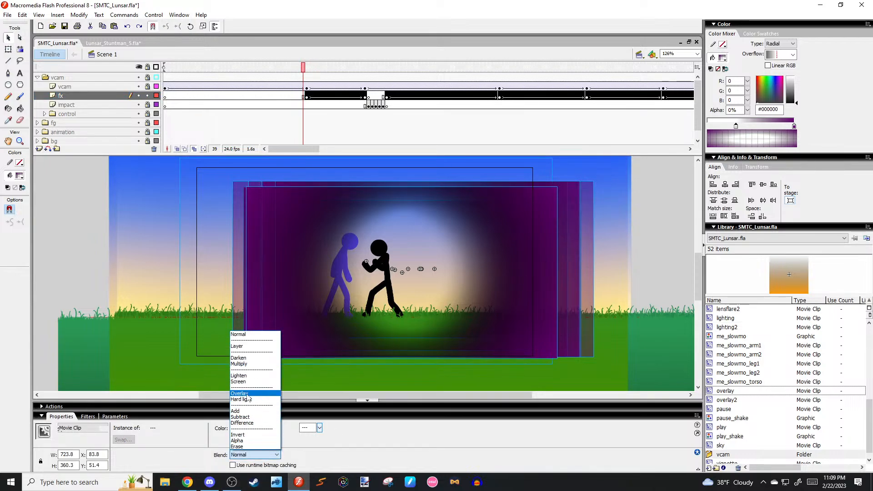
left_click(248, 392)
left_click(626, 226)
left_click(195, 149)
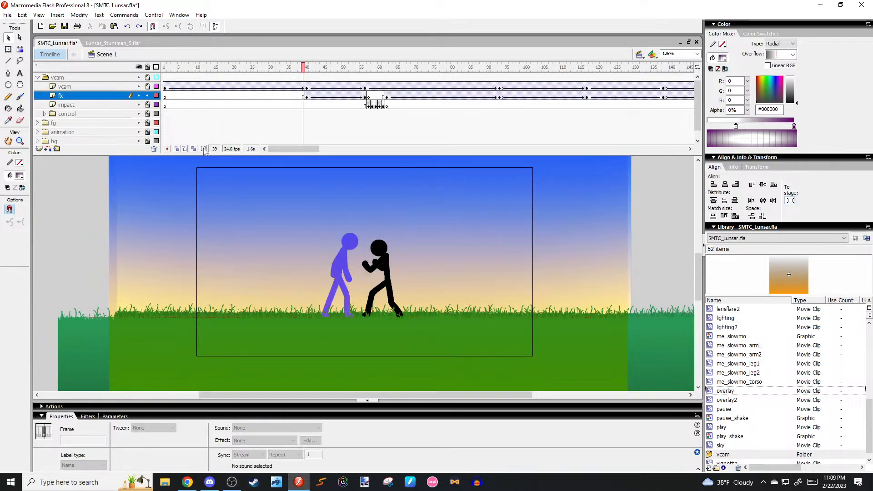
left_click(203, 149)
left_click(235, 184)
Go to frame 252 and select the vignette instance at the end of the fx layer's tween.
left_click_drag(300, 70, 569, 97)
left_click(519, 200)
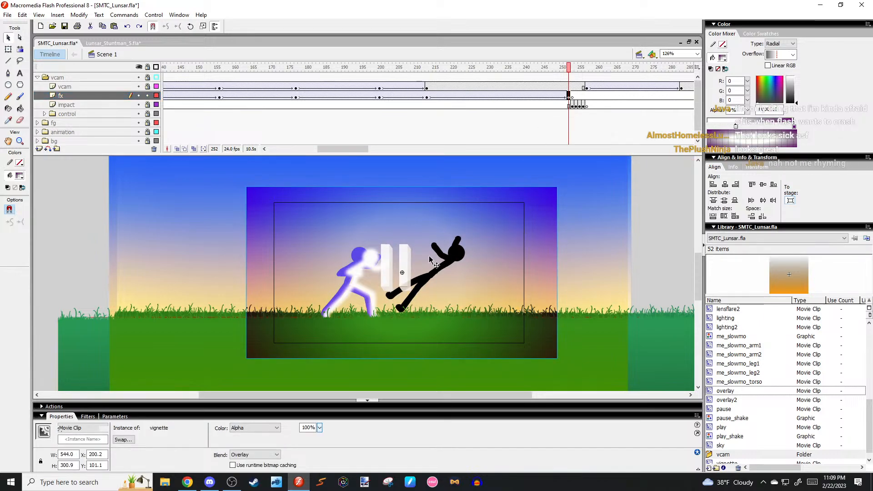
Test the movie to preview the vignette over the slow-motion fight, and close the preview.
key("comma")
key("comma")
key("comma")
left_click_drag(470, 69, 434, 70)
left_click(649, 213)
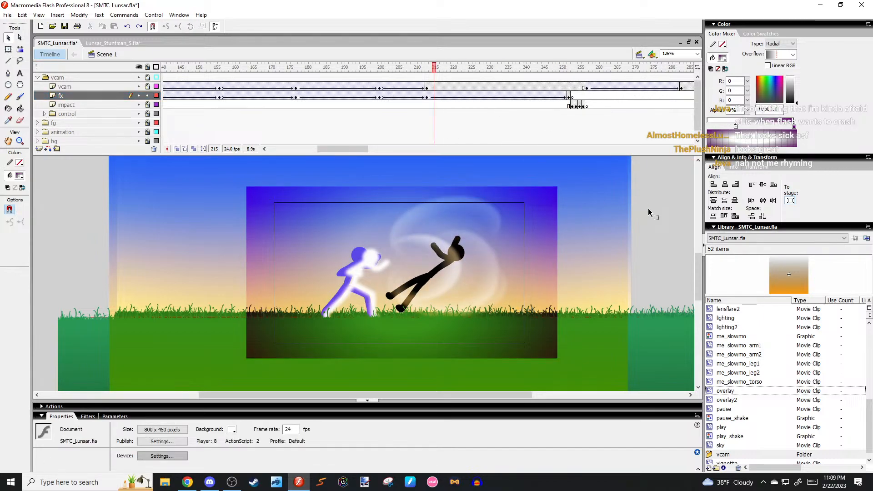
key("ctrl+Return")
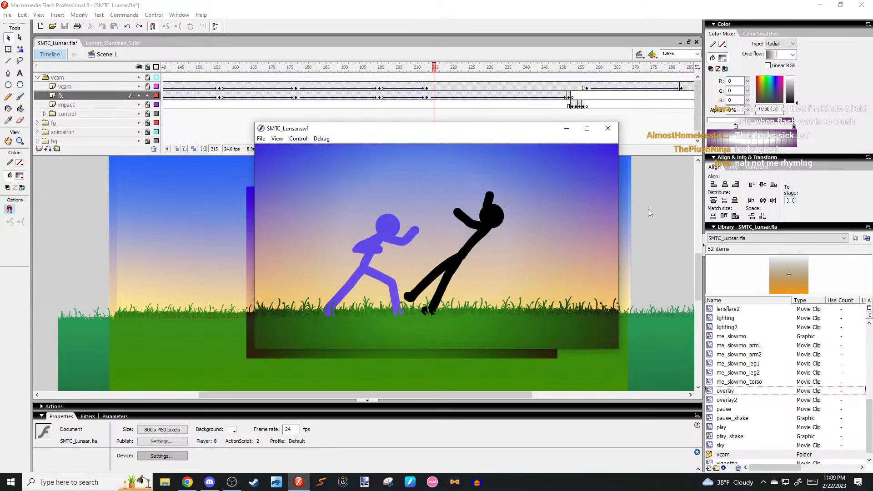
left_click(608, 129)
Examine the vignette on the fx layer by playing the timeline from frame 40 through frame 93.
left_click_drag(346, 149, 313, 148)
left_click_drag(204, 67, 303, 68)
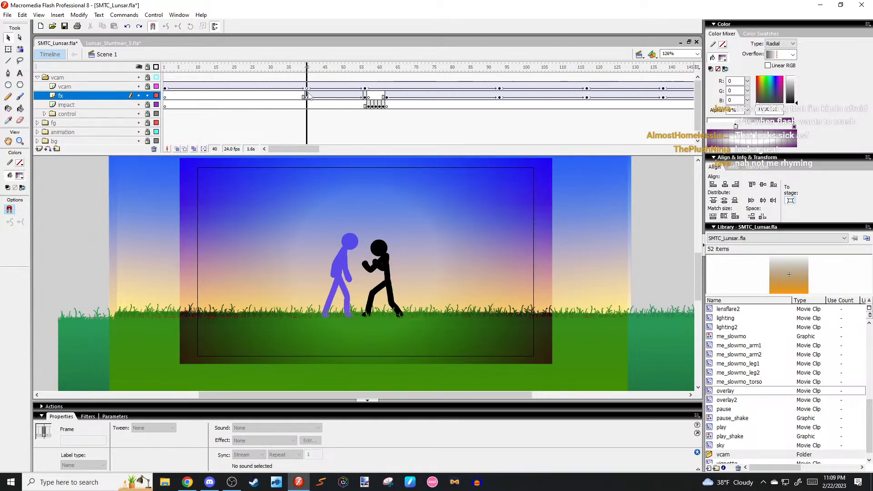
key("period")
left_click(529, 204)
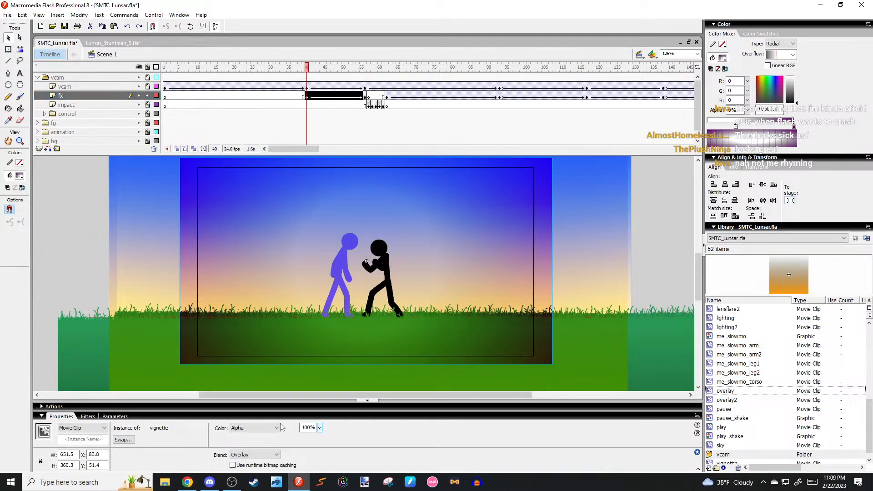
key("Return")
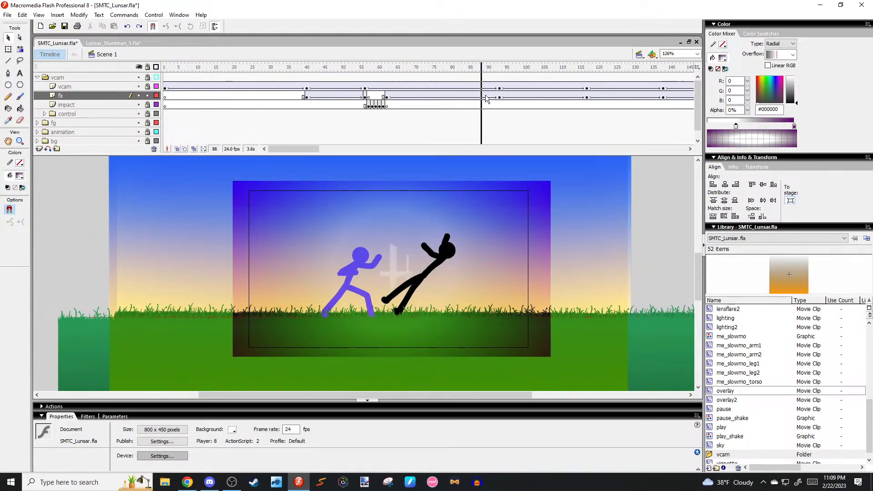
left_click_drag(482, 68, 499, 94)
Set the onion markers for multiple-frame editing to span frames 93 to 213.
left_click(456, 75)
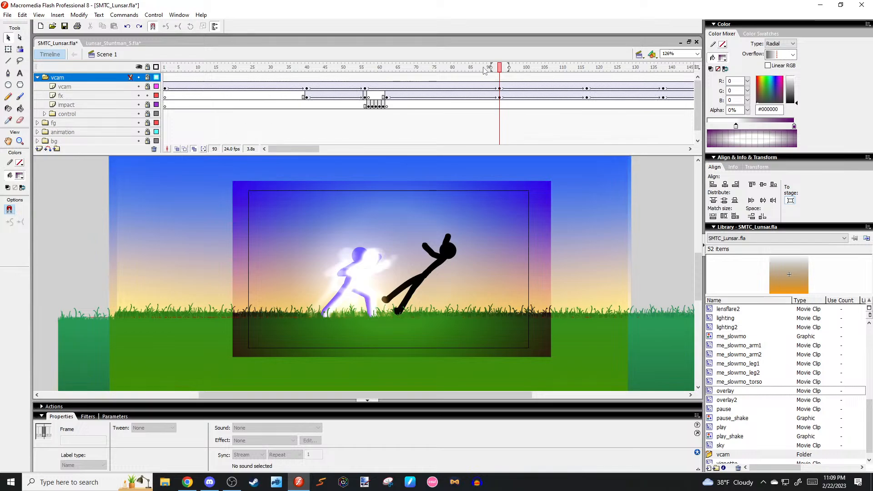
left_click_drag(299, 149, 338, 146)
left_click_drag(457, 69, 515, 97)
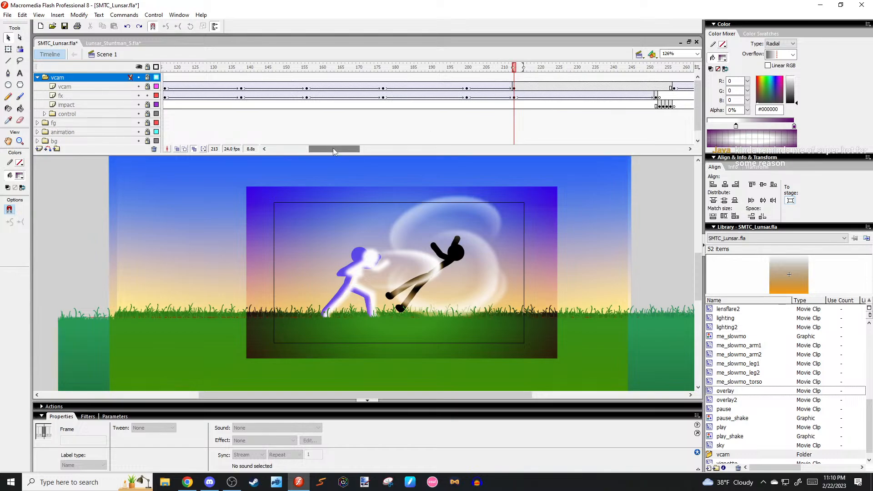
left_click_drag(333, 152, 332, 152)
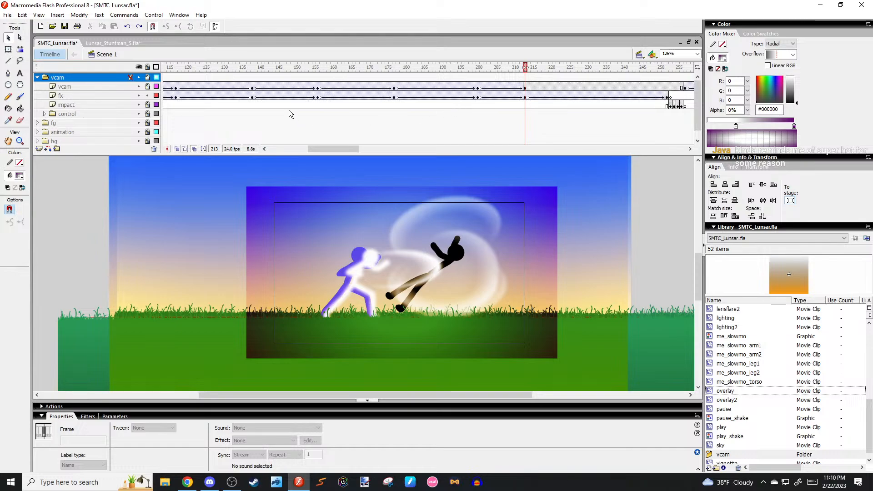
left_click_drag(328, 148, 304, 146)
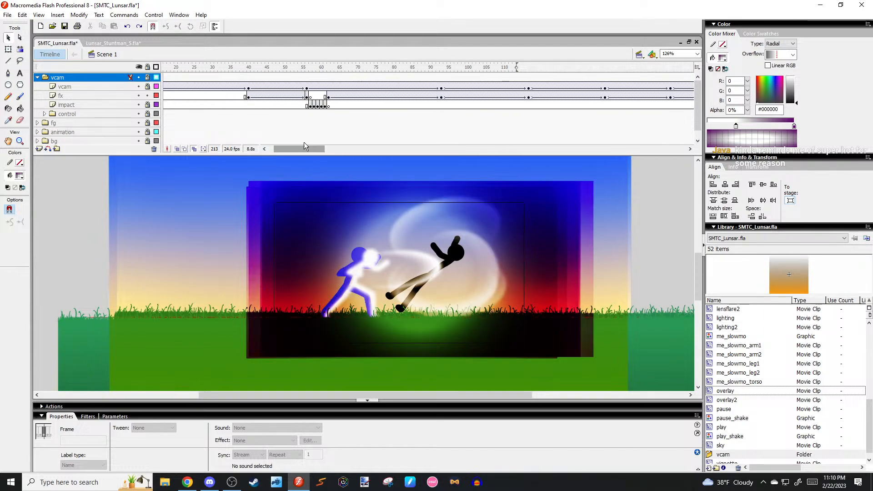
left_click(440, 74)
Lower the alpha of all vignette instances from frame 93 to 213 together and test the movie.
left_click_drag(644, 203, 395, 365)
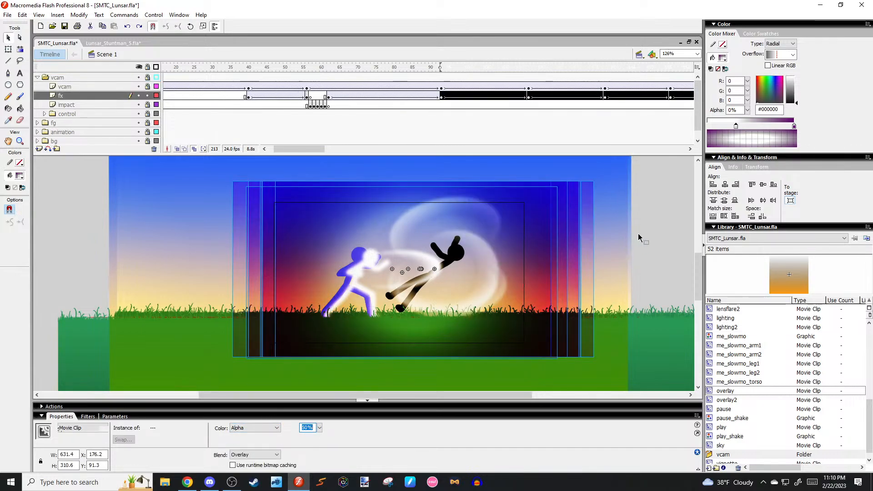
left_click(286, 163)
left_click(194, 149)
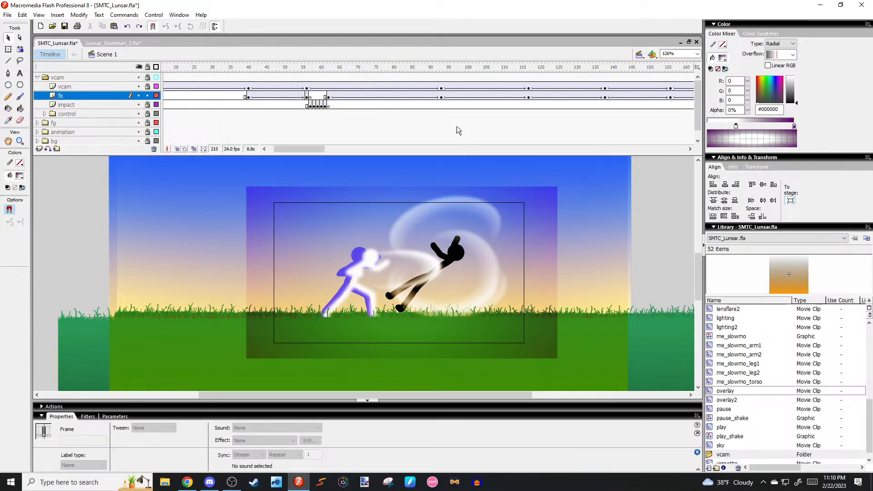
key("ctrl+Return")
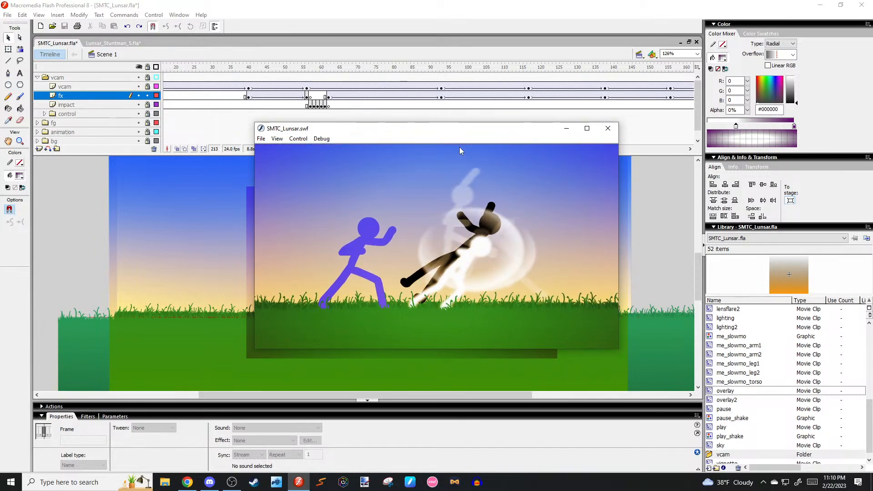
left_click(608, 128)
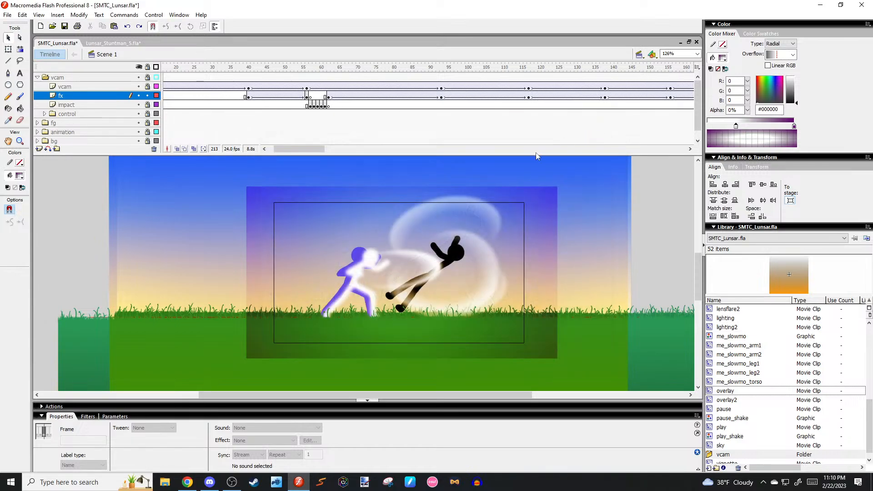
Set the alpha of all fx-layer vignette keyframes from frame 93 to 213 to 75% and turn off multiple-frame editing.
left_click(350, 339)
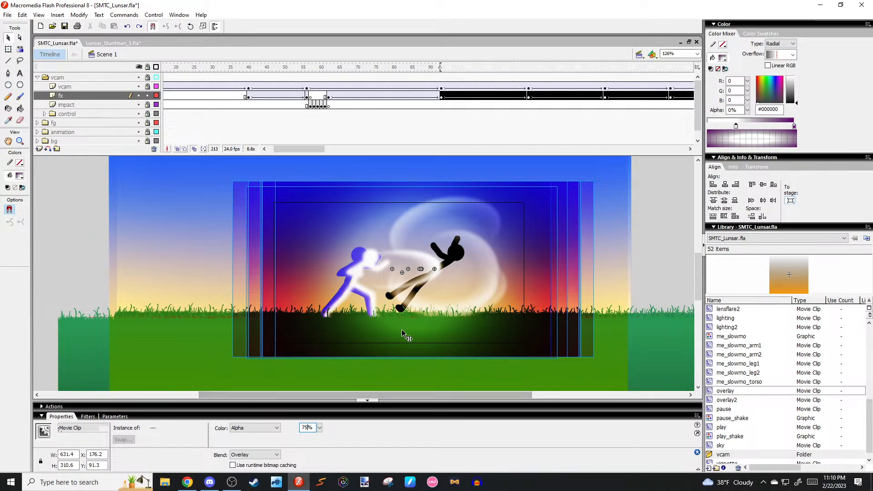
key("Return")
left_click(187, 169)
left_click(195, 149)
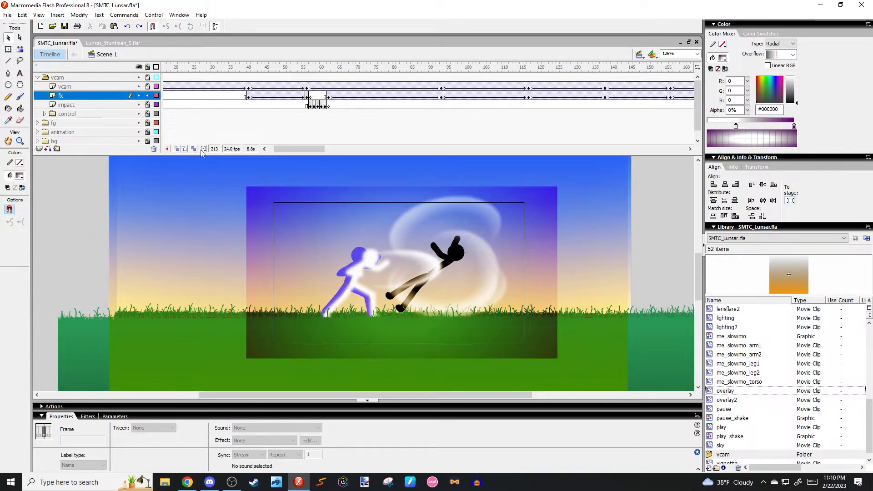
Test the movie to check the lightened vignette, and close the preview.
key("ctrl+Return")
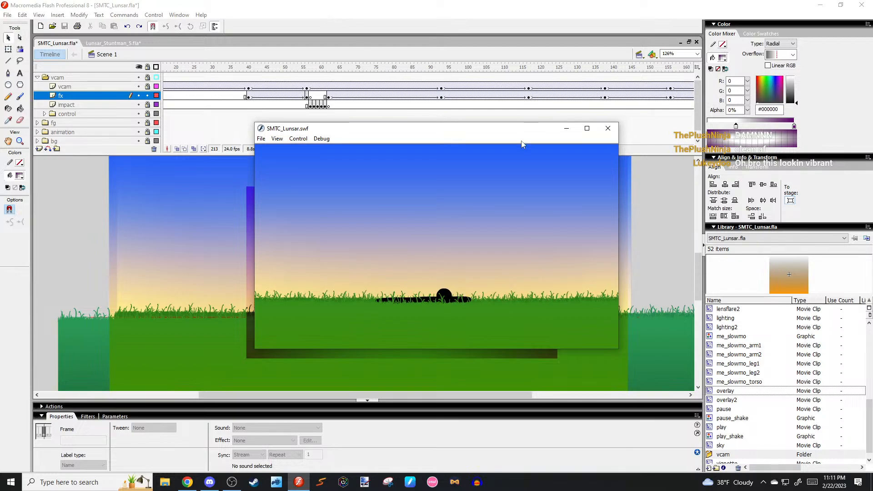
left_click(593, 131)
left_click_drag(578, 6, 477, 64)
left_click(661, 61)
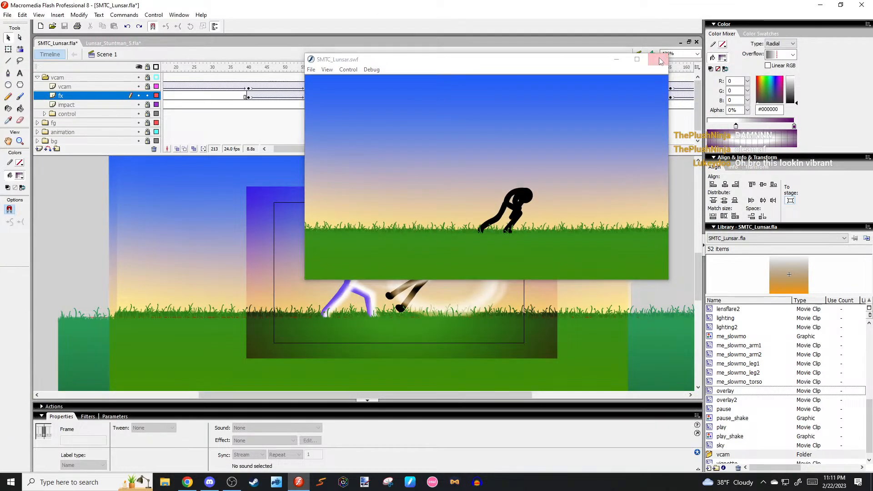
Play the timeline between frames 213 and 252 and examine the vignette's darkening toward the pause effect.
left_click(341, 150)
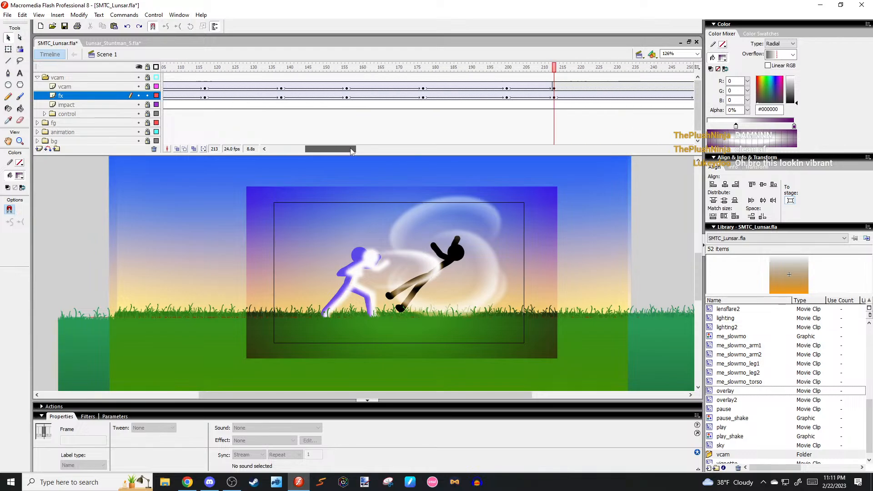
left_click(204, 149)
left_click(225, 185)
key("Return")
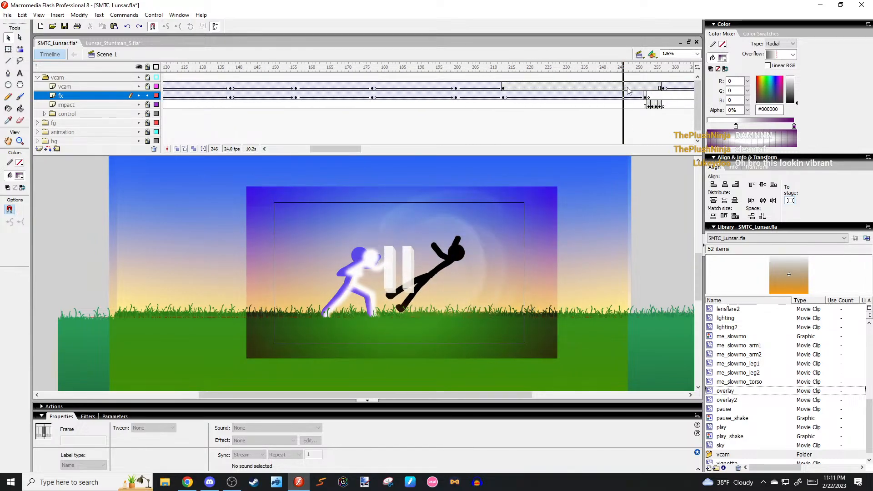
left_click(646, 97)
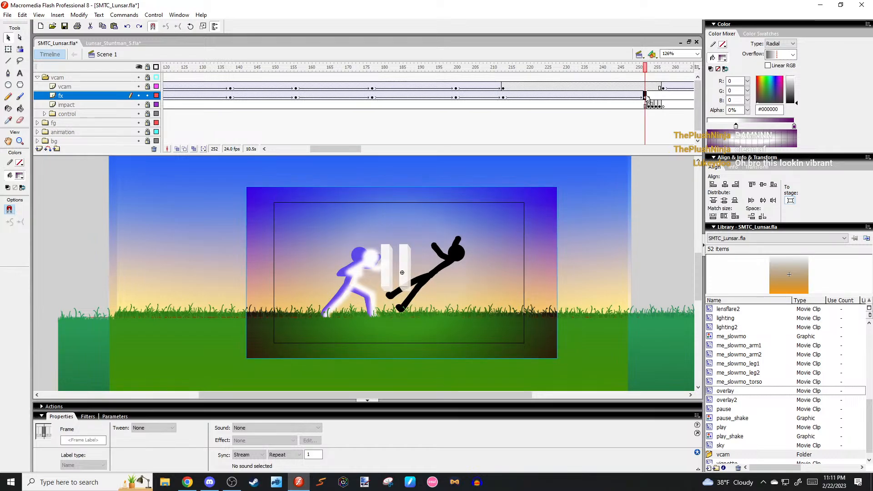
left_click(532, 216)
left_click_drag(445, 68, 424, 70)
key("Return")
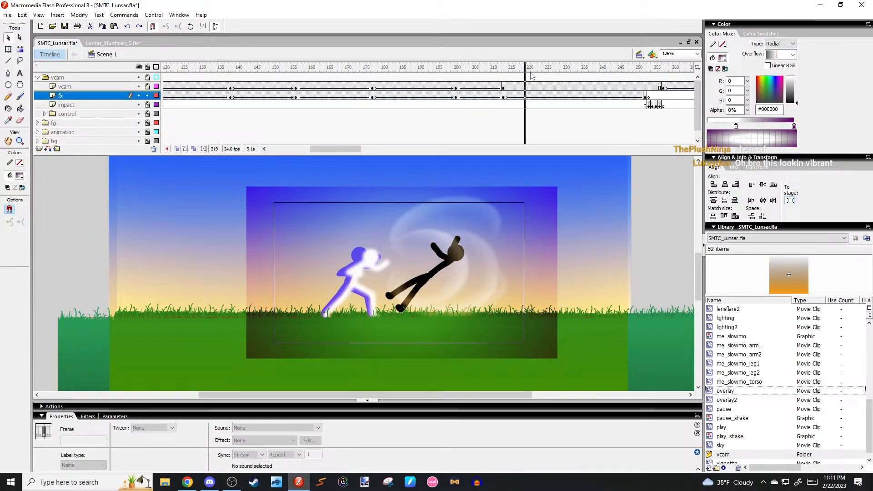
left_click_drag(651, 82, 645, 81)
left_click(645, 96)
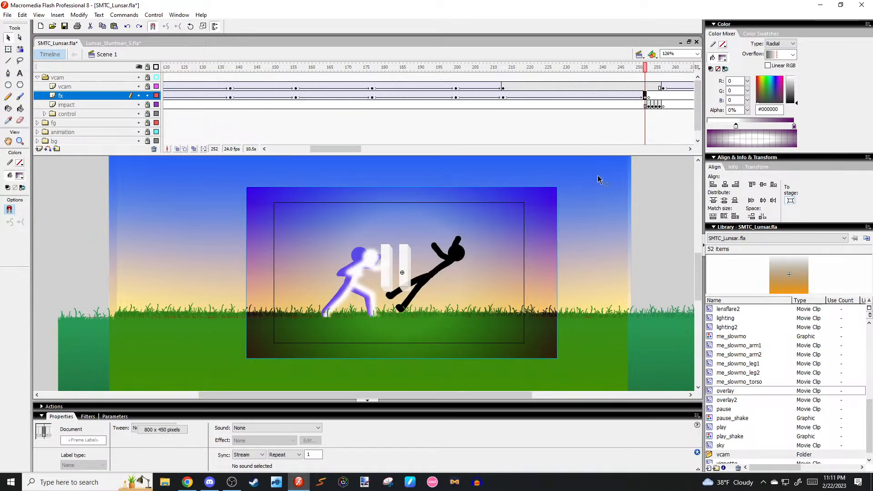
left_click(598, 179)
left_click_drag(343, 149, 378, 149)
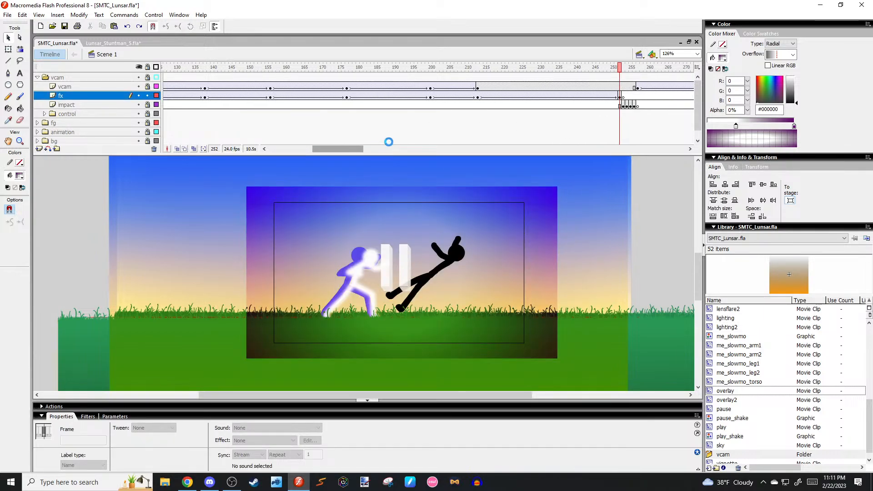
Add a keyframe at frame 252 on the vcam layer and shrink the camera about its centre to about 374 × 210.
left_click_drag(454, 68, 623, 90)
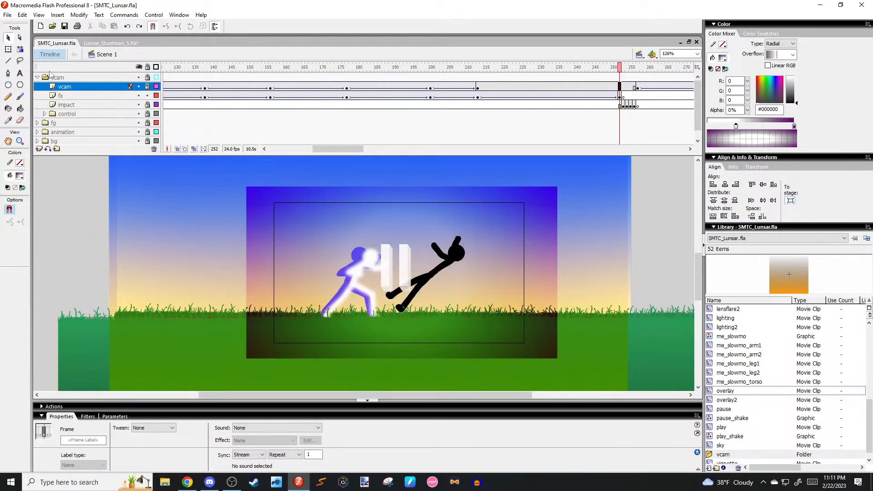
left_click_drag(589, 68, 619, 84)
left_click(620, 88)
key("q")
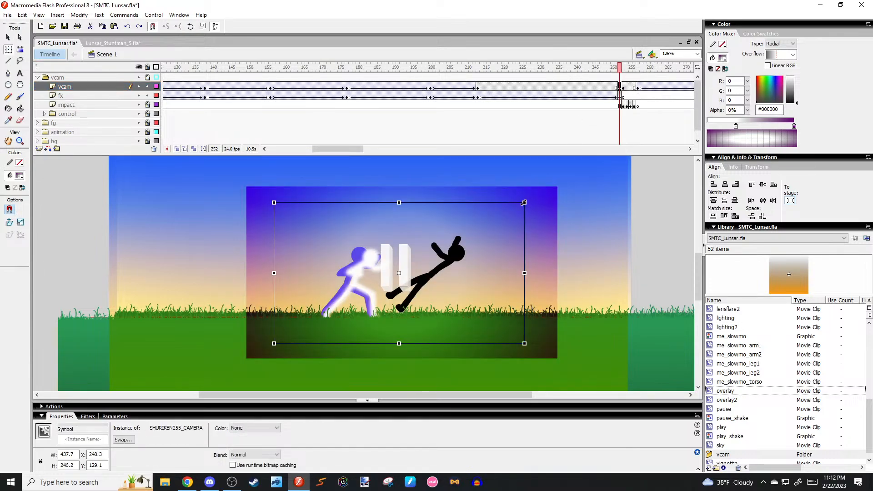
left_click_drag(525, 201, 506, 212)
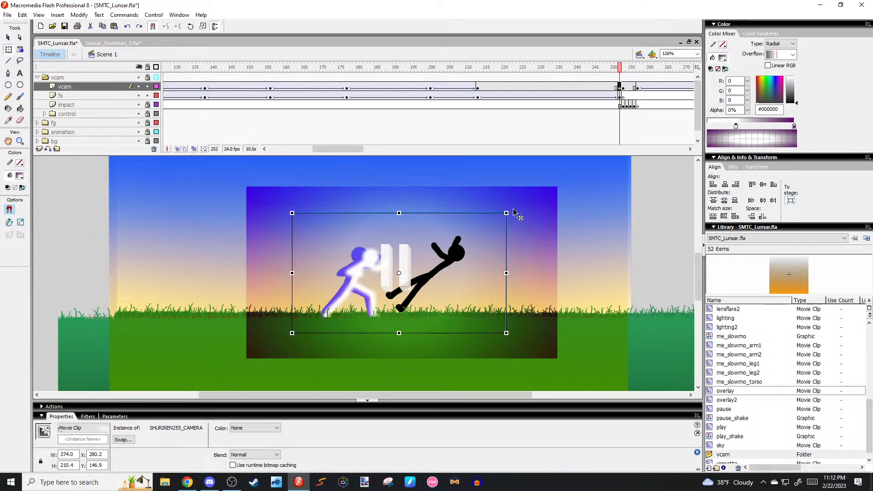
Scale down the vignette at frame 252 on the fx layer, leaving a margin around the smaller camera frame.
left_click(555, 194)
left_click_drag(557, 186, 530, 201)
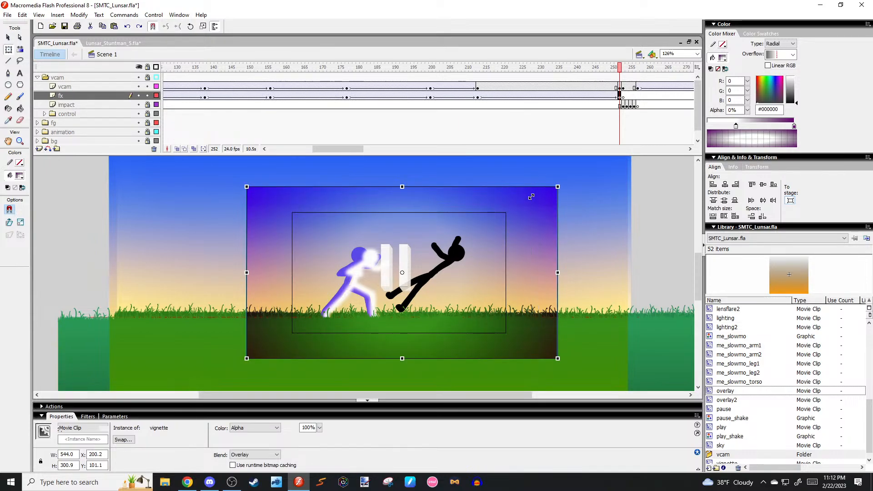
left_click(637, 192)
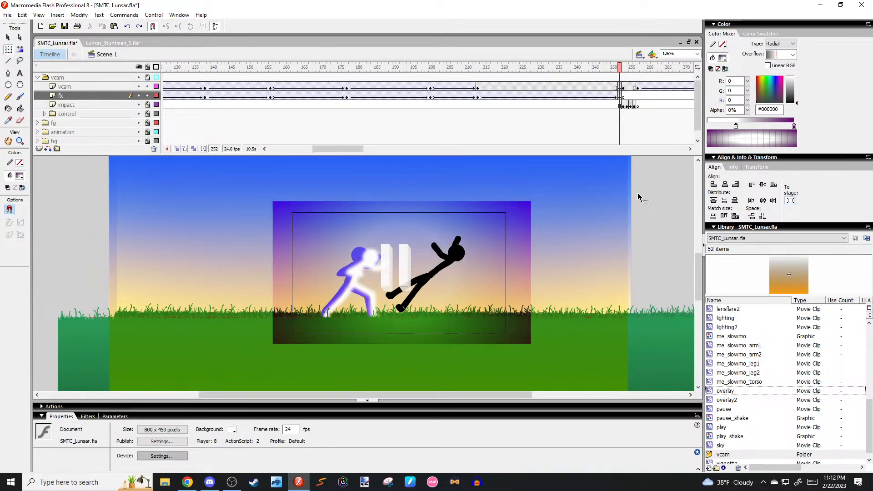
left_click(523, 220)
left_click_drag(530, 201, 546, 194)
Create a motion tween on the vcam layer from frame 213 to 252 with a custom ease that starts fast and slows down.
right_click(591, 89)
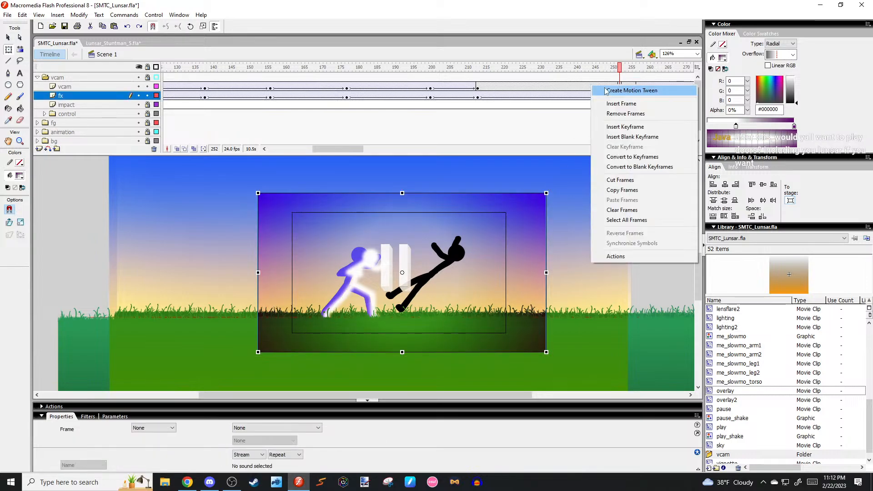
left_click(605, 91)
left_click(180, 441)
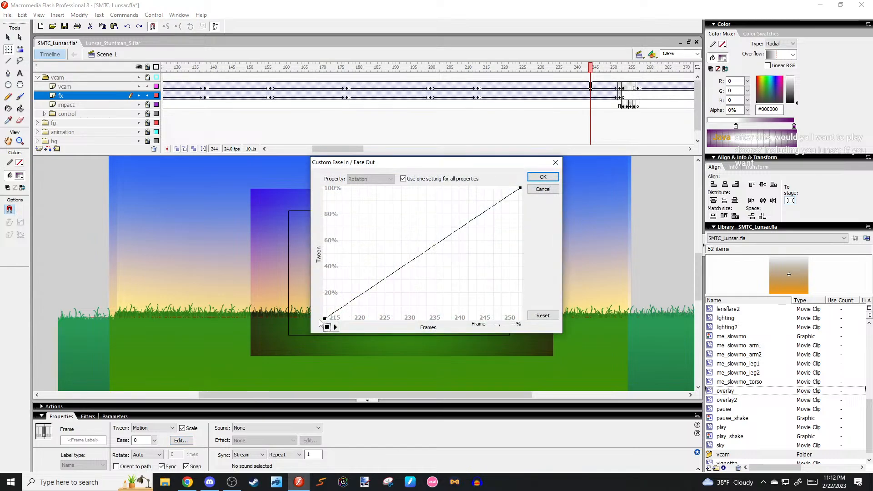
left_click_drag(389, 276, 324, 189)
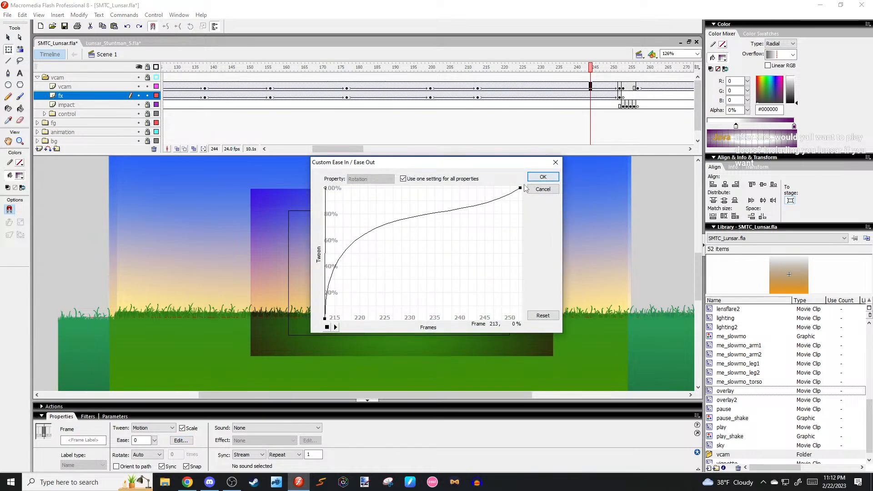
left_click_drag(454, 231, 540, 185)
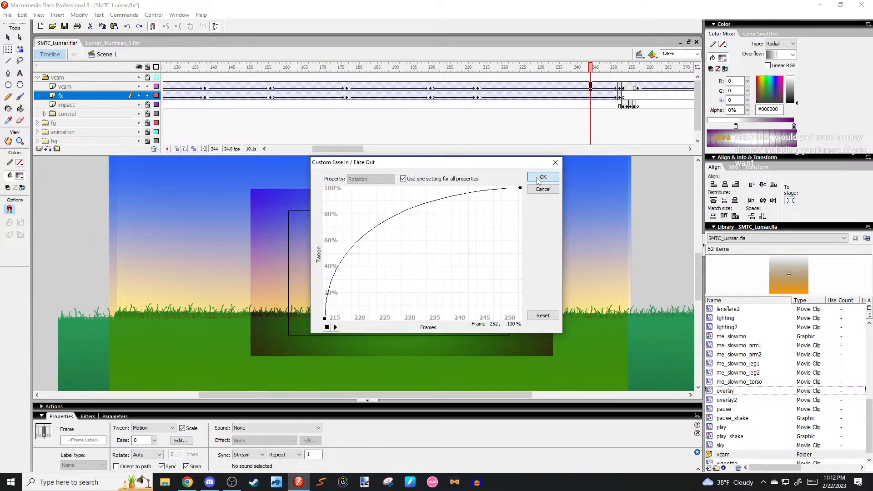
left_click(539, 178)
Test the movie to review the camera zoom toward the pause effect.
left_click(639, 196)
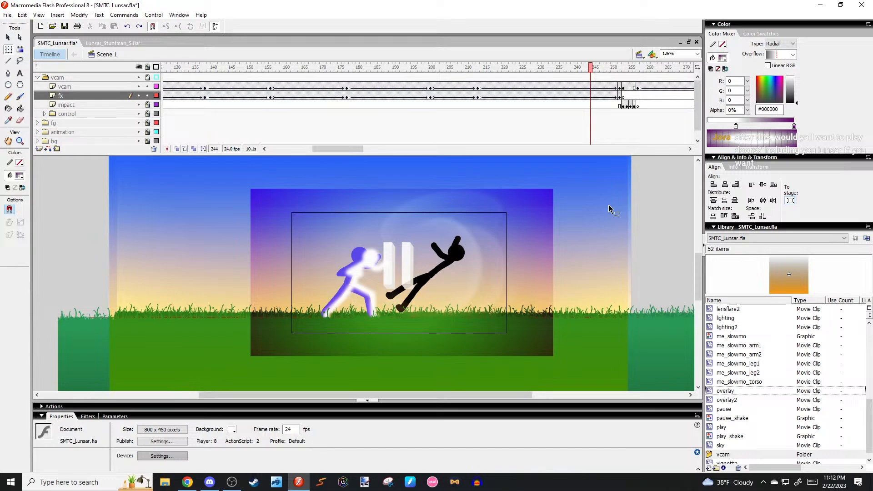
key("ctrl+Return")
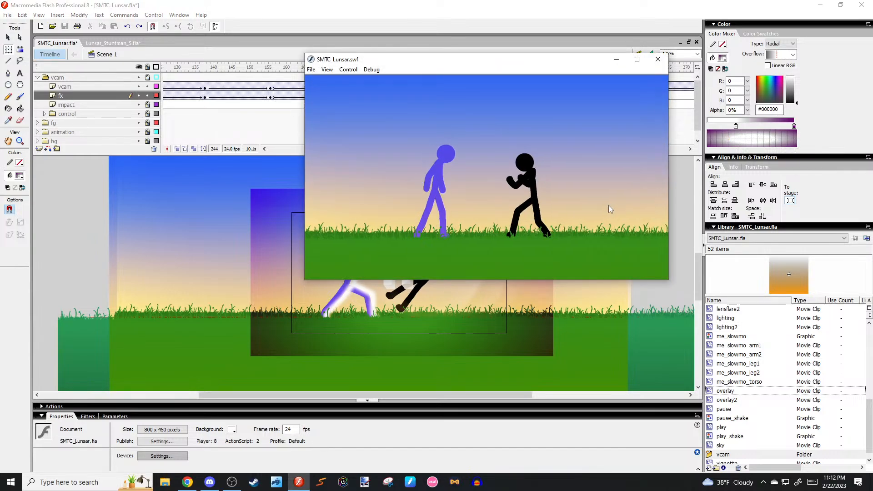
left_click_drag(575, 63, 525, 142)
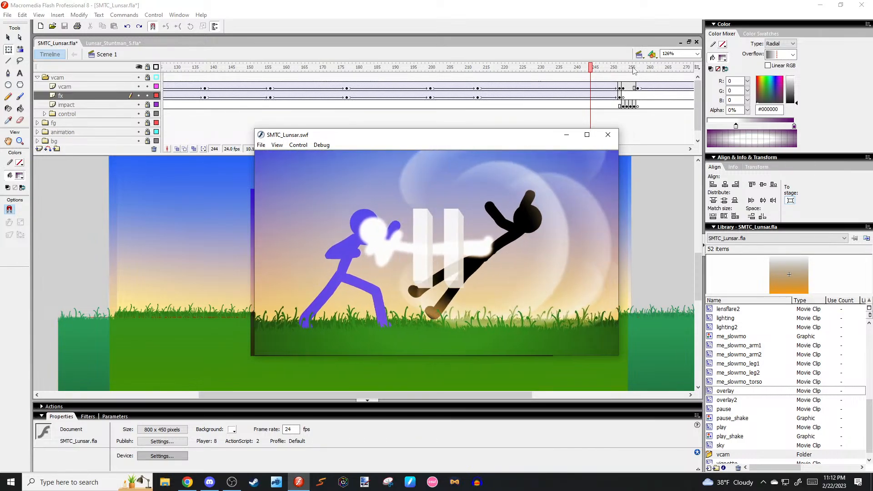
Reshape the custom ease of the vcam tween from frame 213 to 252 so it starts slowly and accelerates.
left_click(611, 134)
left_click_drag(530, 92, 578, 94)
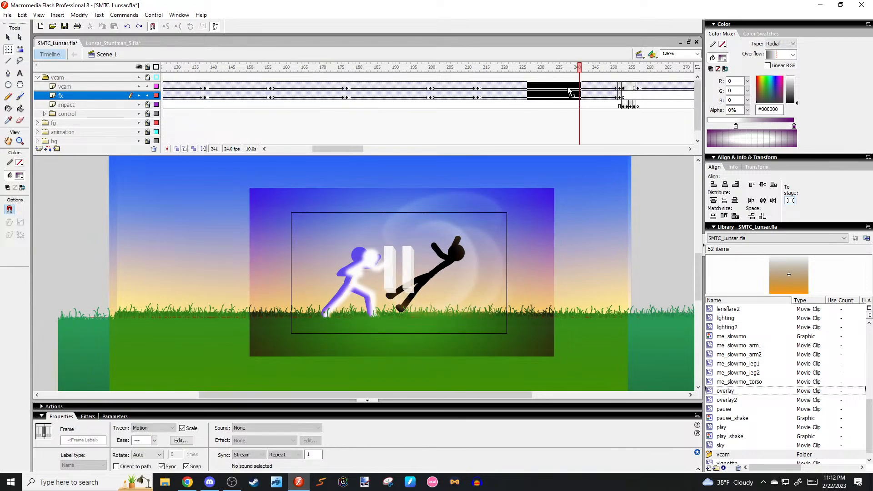
left_click(561, 86)
left_click(181, 440)
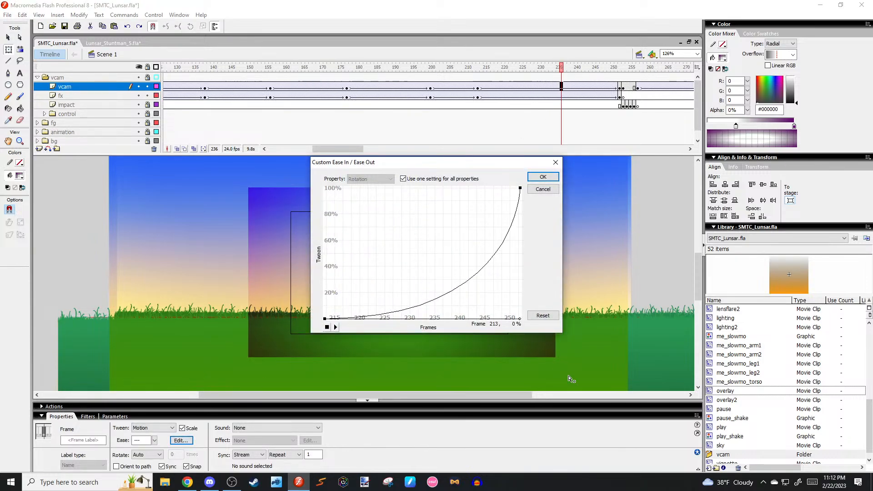
left_click(544, 177)
Scrub to the impact frames around frame 253 and test the movie to review the revised camera zoom.
left_click_drag(560, 67, 625, 93)
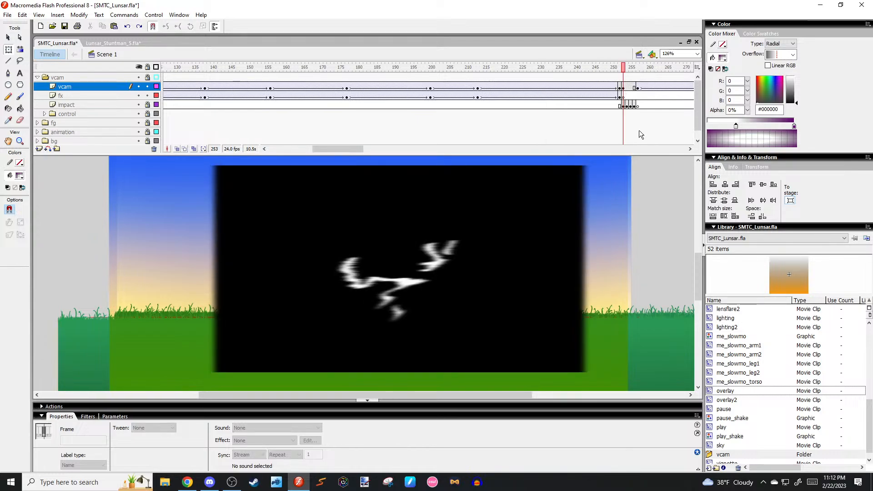
left_click(680, 191)
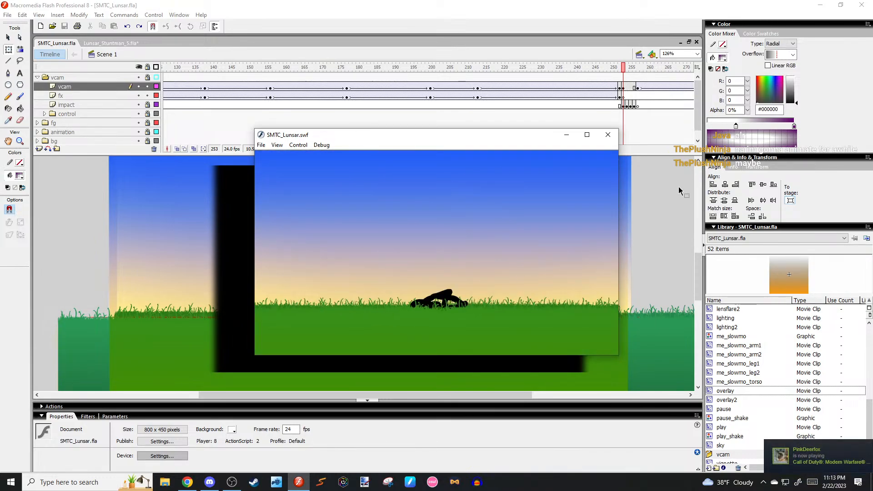
left_click(607, 135)
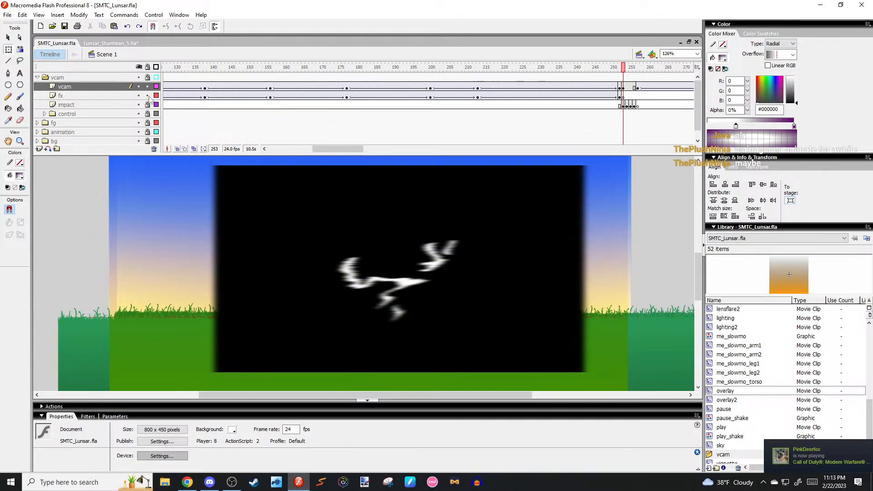
Lock the vcam and fx layers and close the Lunsar_Stuntman_5.fla document.
left_click(73, 86)
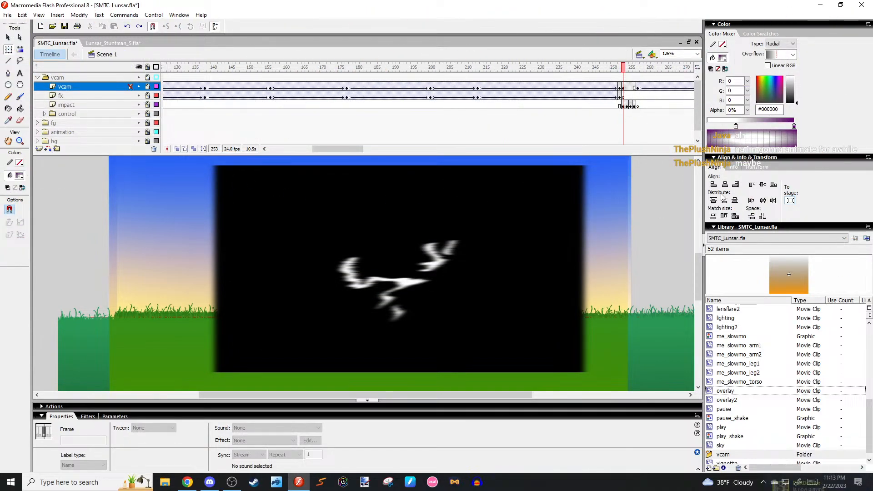
left_click(671, 178)
right_click(110, 43)
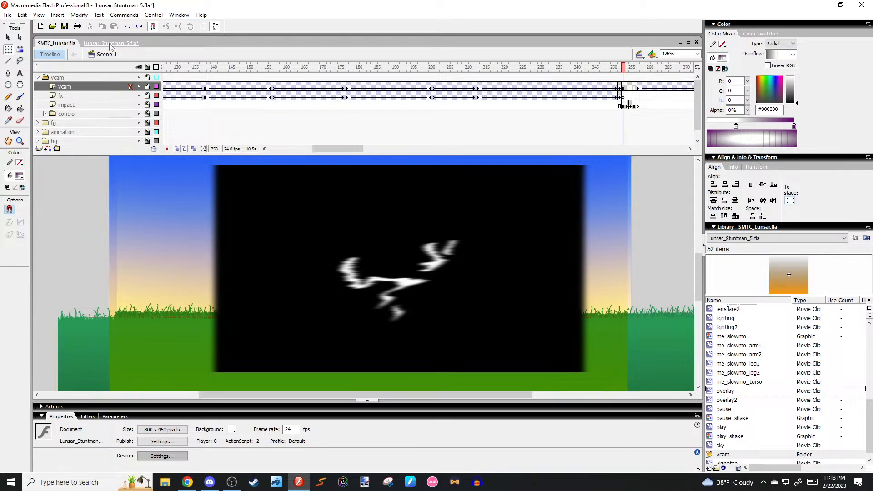
left_click(134, 70)
left_click(442, 260)
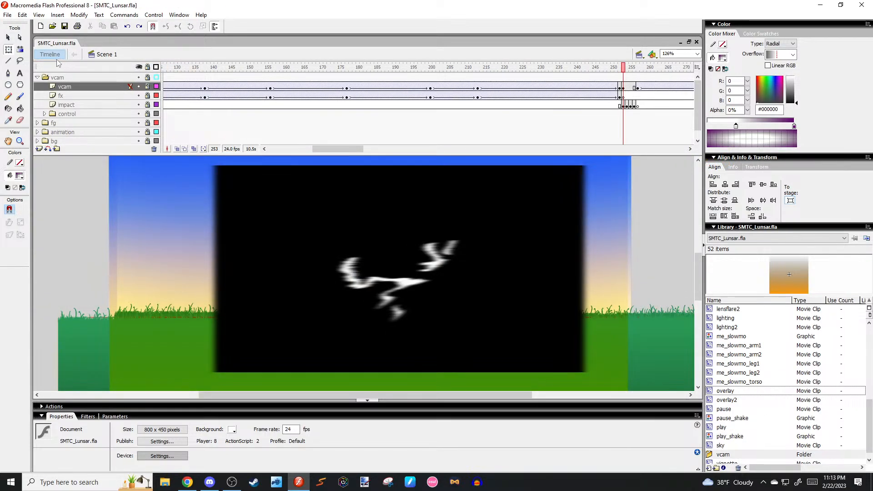
Collapse the vcam layer folder and examine the slow-motion shot frame by frame up to about frame 100.
left_click(38, 77)
left_click(98, 214)
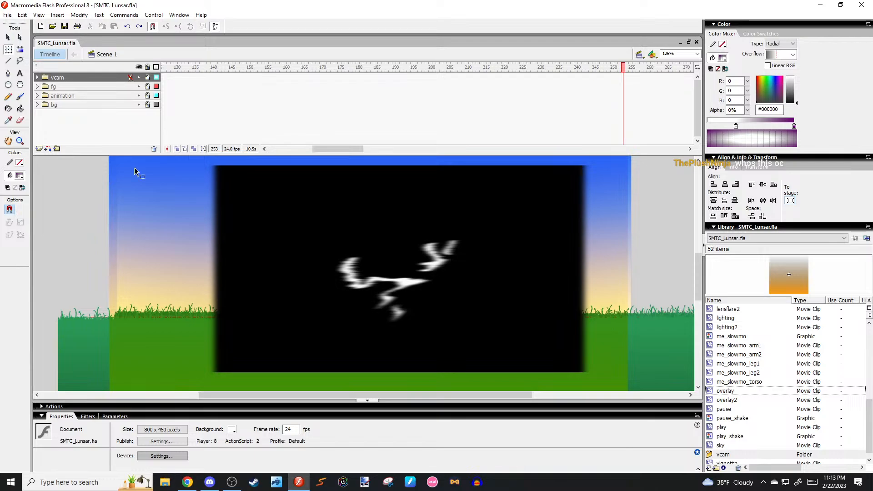
left_click_drag(336, 149, 299, 149)
left_click_drag(284, 66, 339, 67)
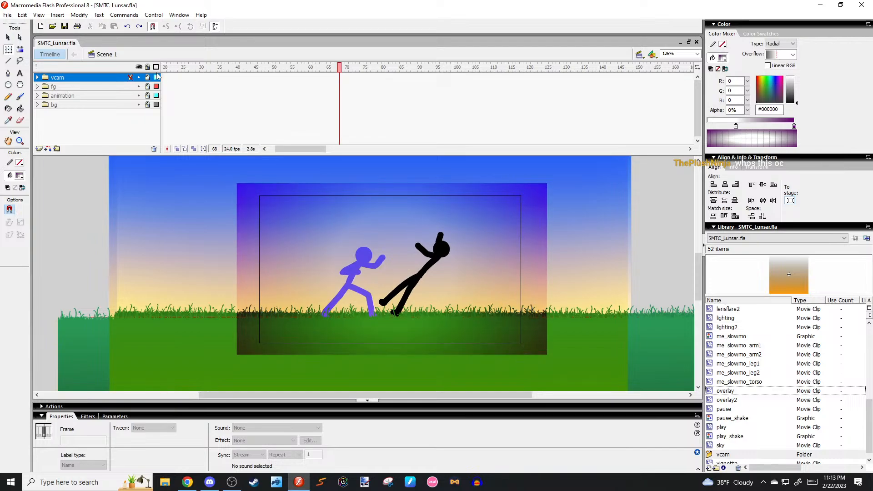
left_click(144, 257)
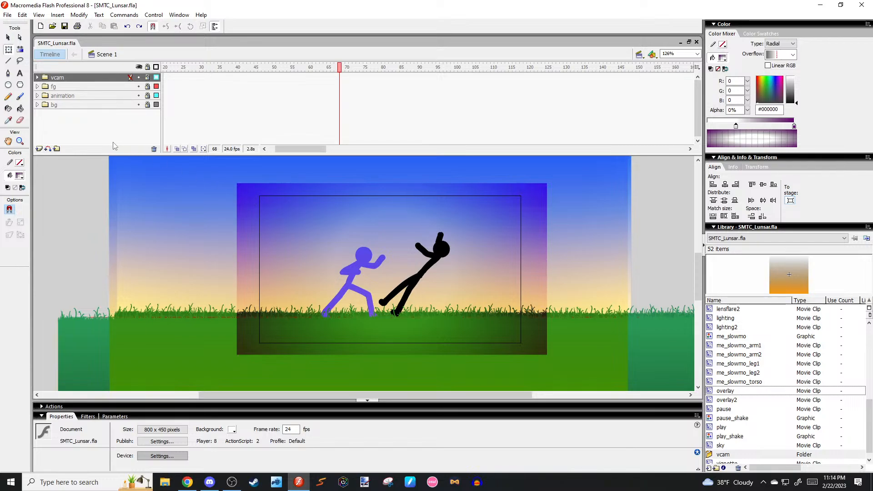
left_click_drag(281, 67, 332, 68)
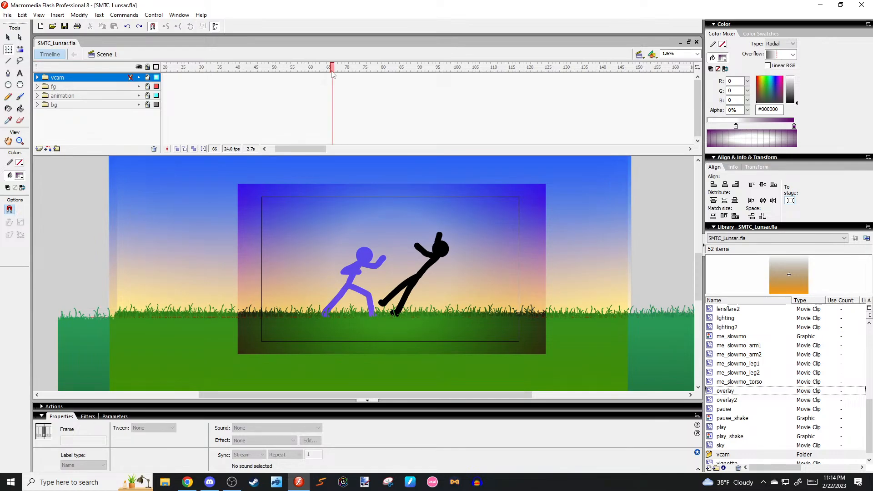
left_click(369, 68)
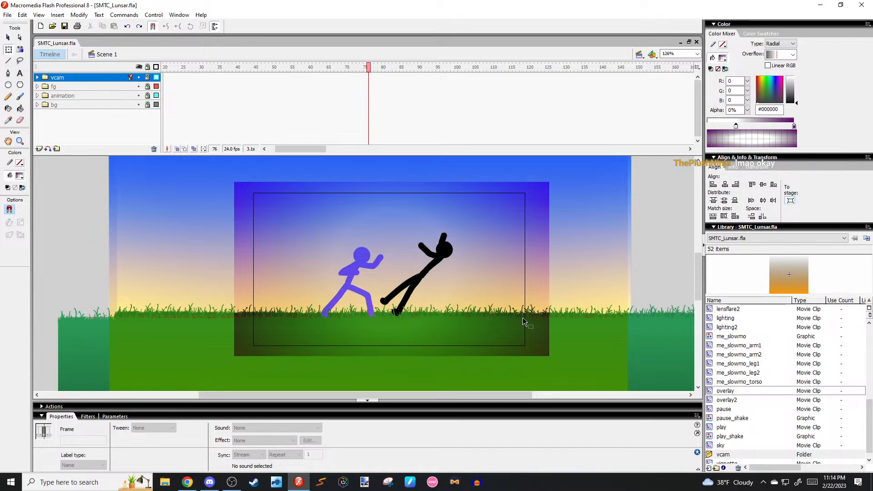
left_click_drag(368, 68, 428, 83)
key("comma")
key("period")
key("period")
key("period")
key("period")
key("period")
key("period")
key("period")
key("period")
key("period")
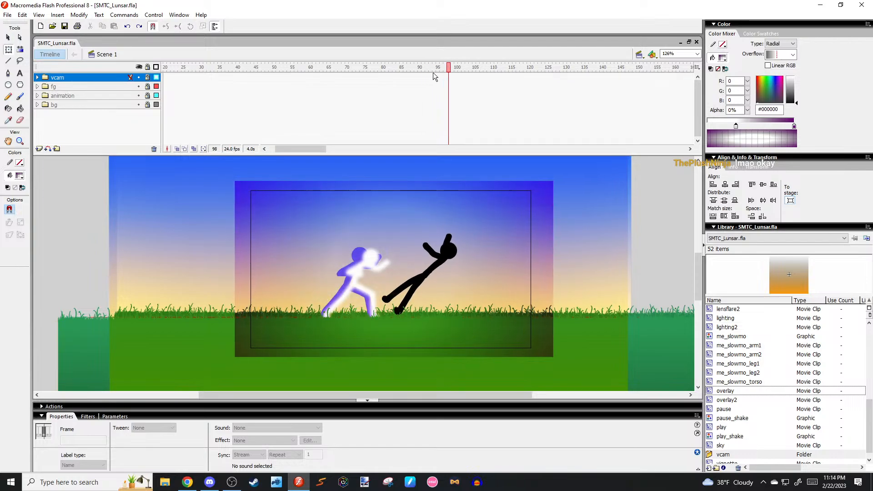
left_click(39, 96)
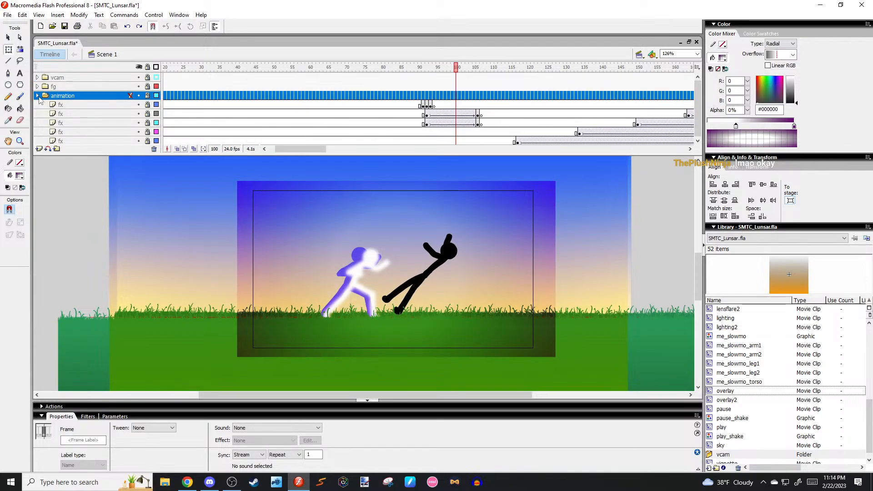
left_click(39, 96)
left_click(54, 195)
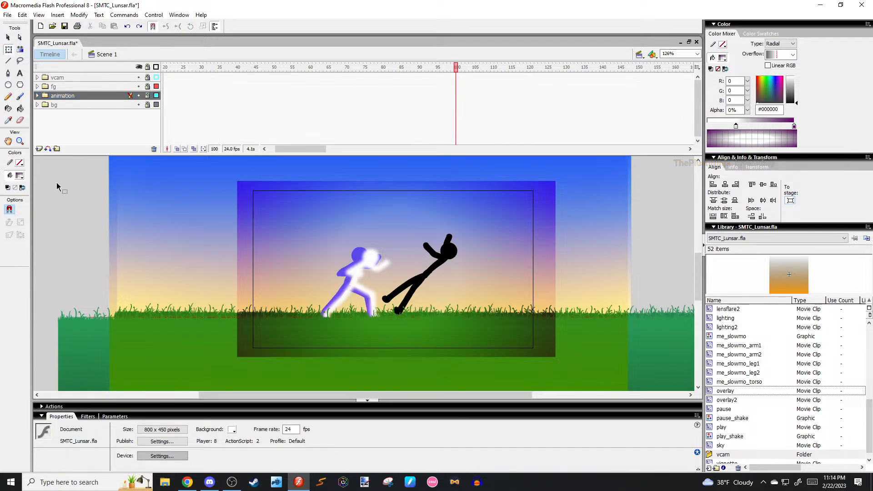
Expand the bg layer folder and review the background during the slow-motion shot up to frame 173.
left_click(37, 105)
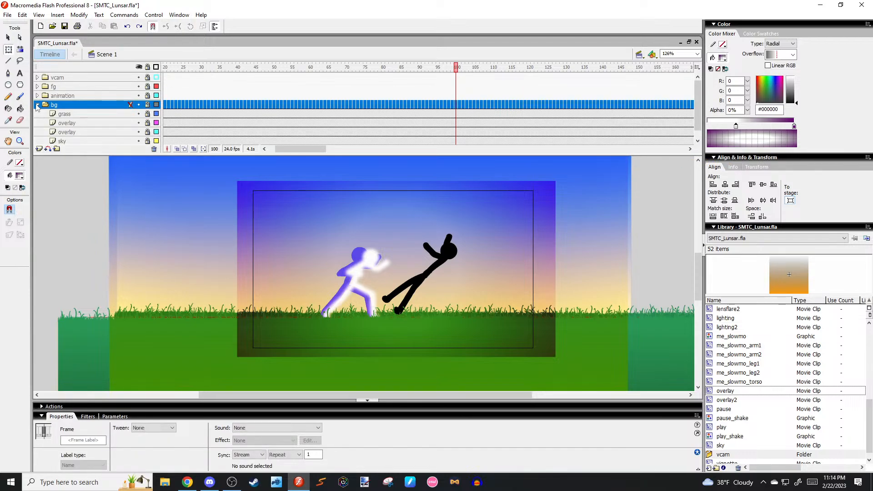
left_click_drag(227, 67, 281, 67)
key("Return")
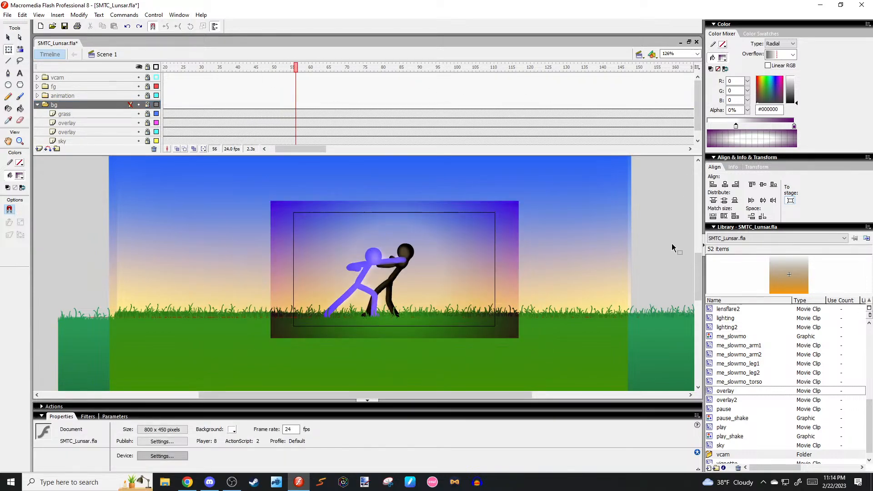
key("Return")
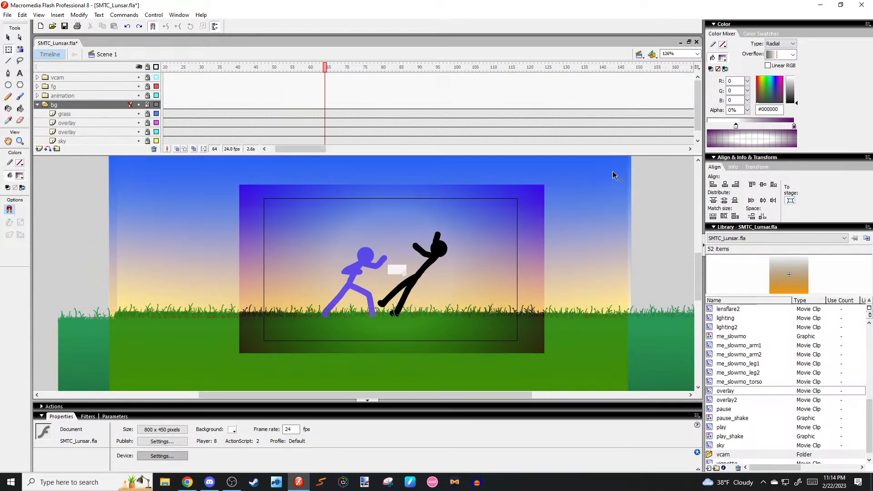
left_click_drag(696, 106, 696, 120)
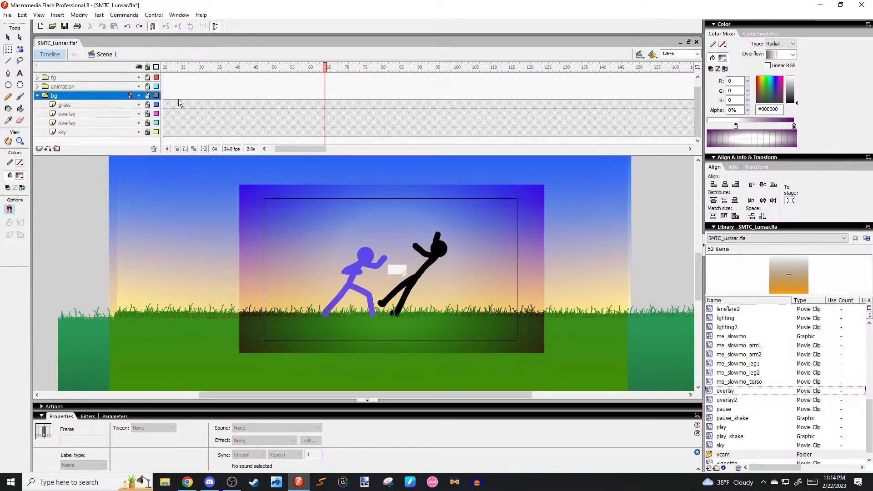
left_click_drag(300, 150, 321, 150)
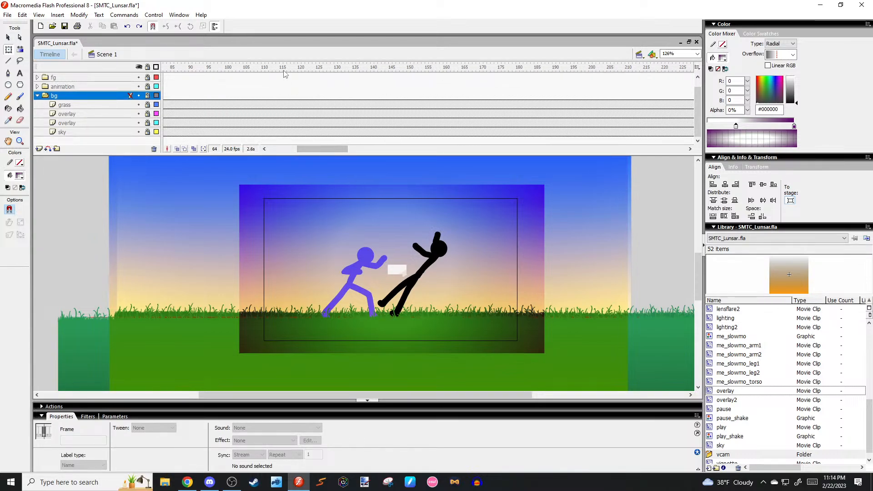
left_click(427, 68)
left_click_drag(434, 76, 492, 79)
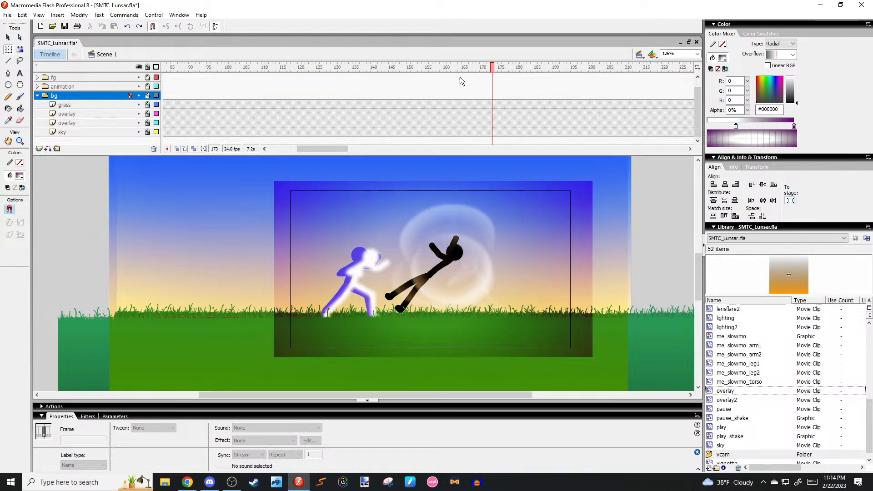
Try placing the grass layer below the two overlay layers in the bg folder, and undo the reordering.
left_click(78, 115)
left_click(79, 122, "shift")
mouse_move(78, 122)
left_mouse_down()
mouse_move(79, 105)
mouse_move(91, 128)
left_mouse_up()
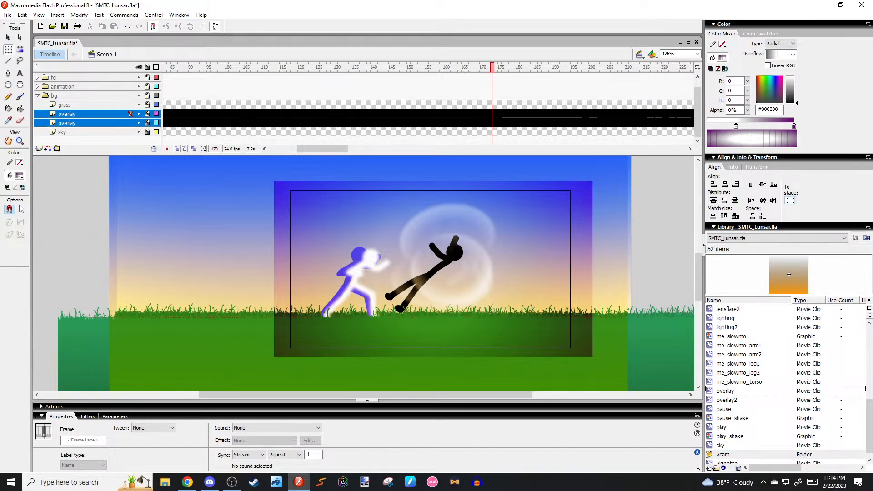
key("ctrl+z")
left_click_drag(77, 165, 119, 172)
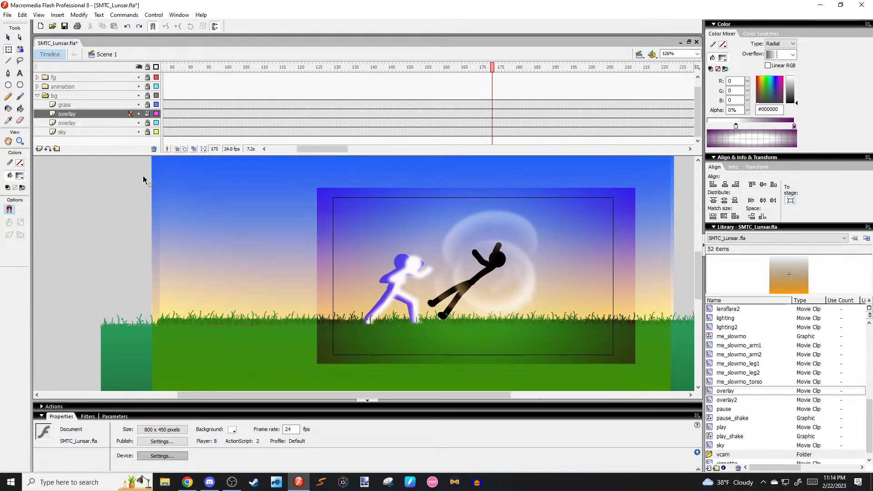
scroll(143, 179, "up", 1)
left_click_drag(81, 105, 84, 130)
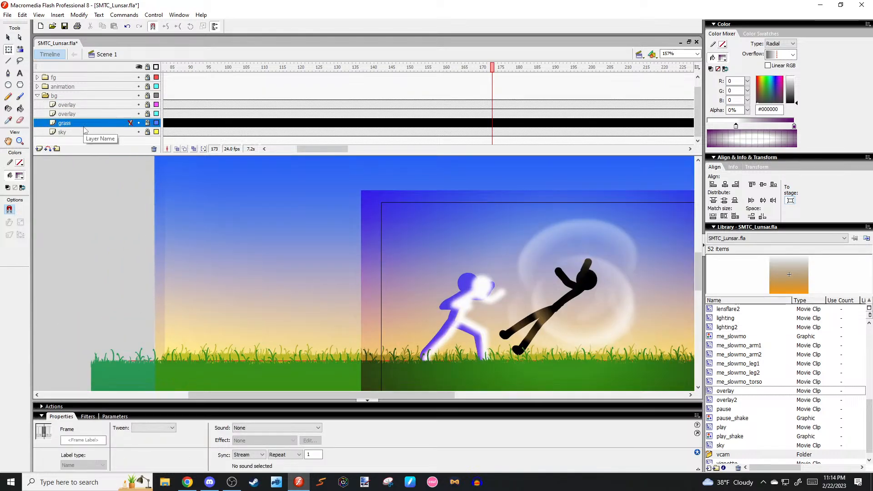
key("ctrl+z")
left_click_drag(169, 191, 48, 150)
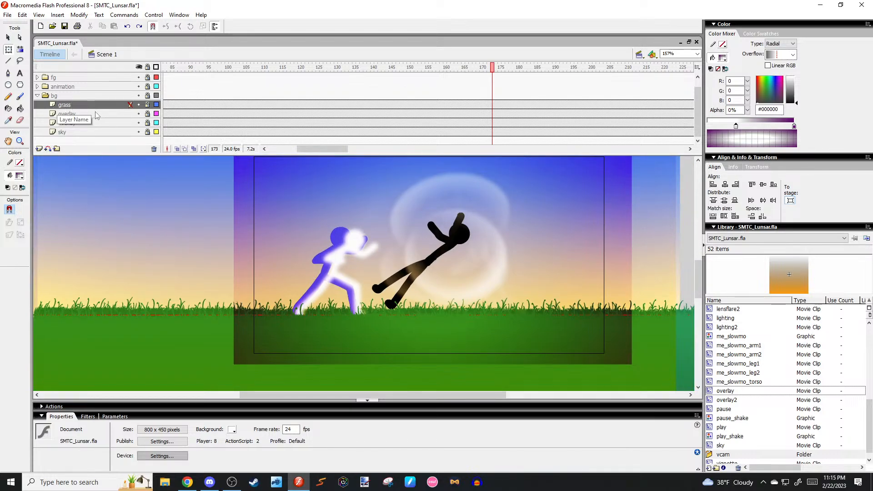
Play and scrub the shot from frame 173 to 258 to examine the background through the pause and impact.
left_click(95, 123)
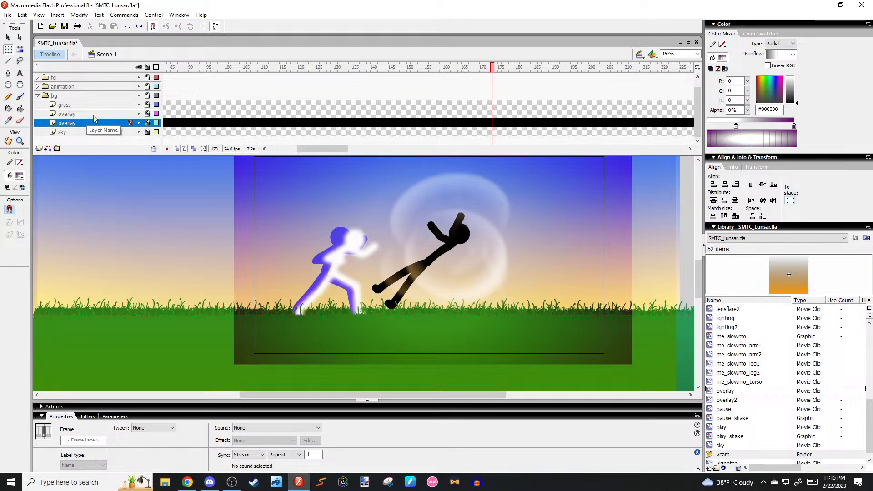
key("Return")
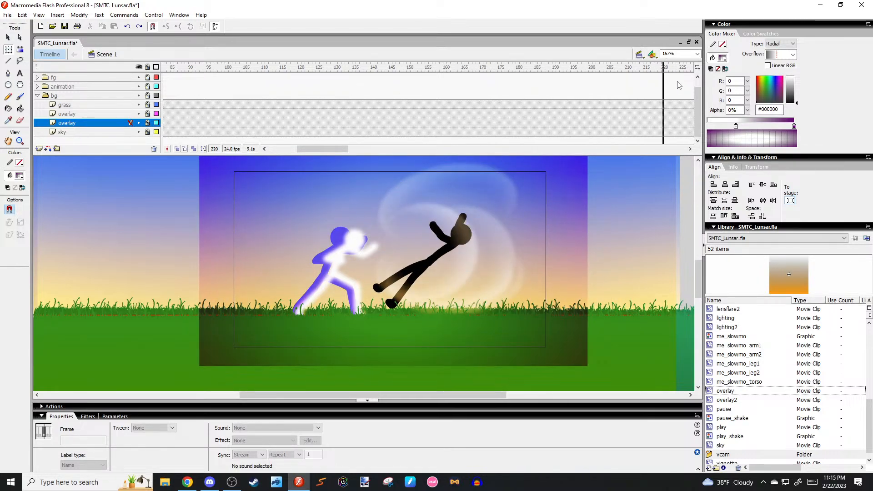
key("Return")
left_click_drag(313, 149, 352, 148)
left_click(351, 70)
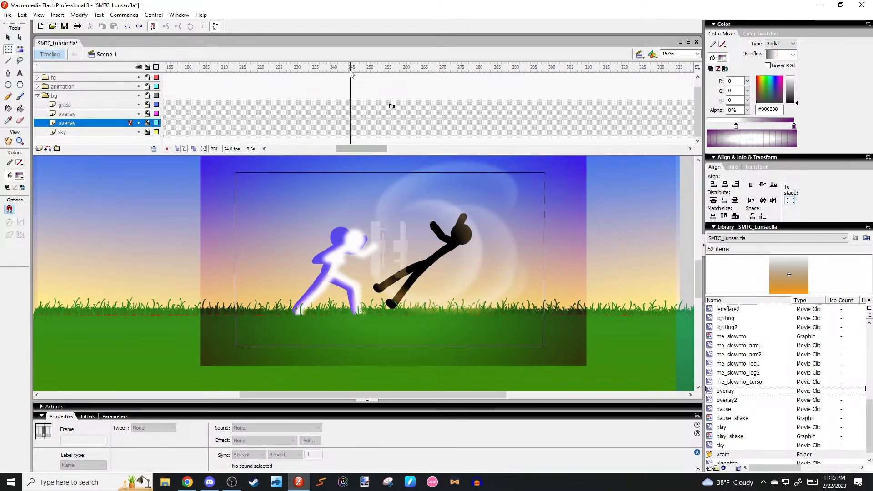
left_click_drag(350, 71, 397, 70)
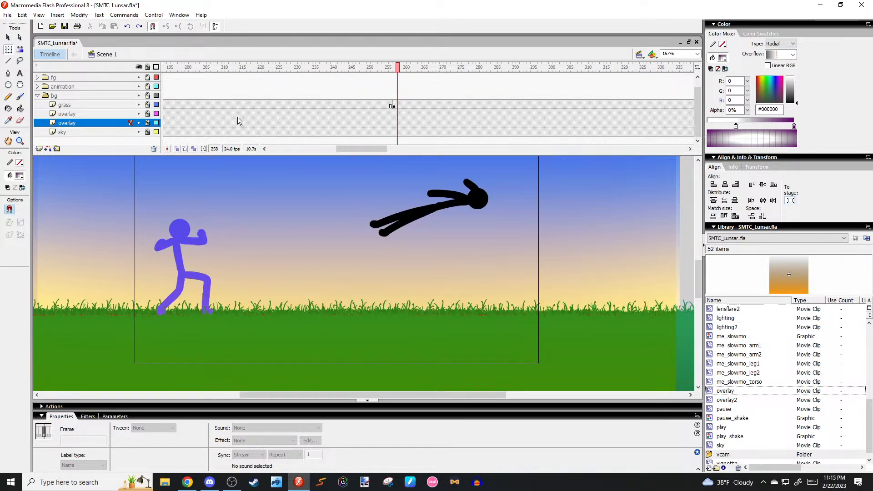
Add a layer named mountain between the grass and overlay layers in the bg folder and play the shot from frame 254.
left_click(47, 113)
left_click(39, 149)
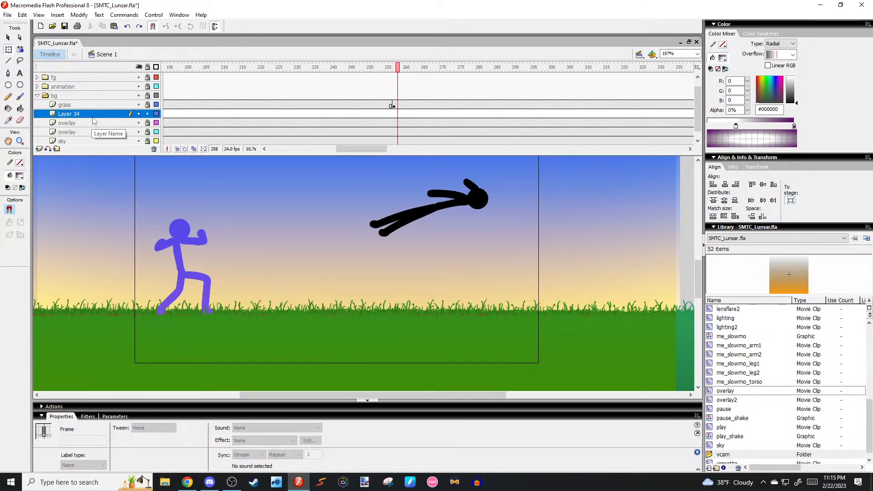
double_click(93, 114)
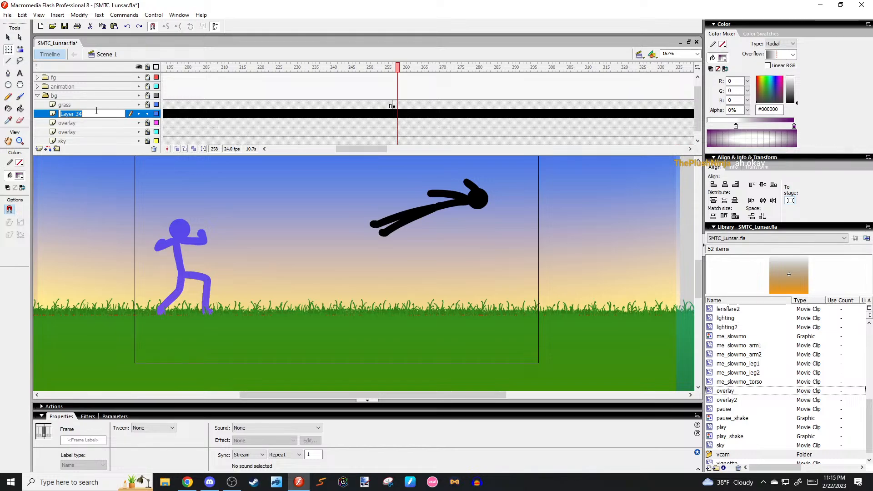
type("m")
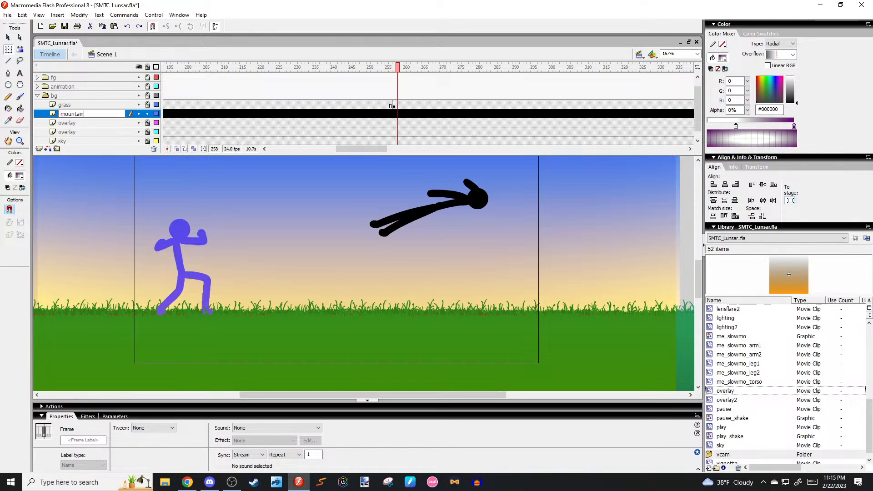
type("ountain")
key("Return")
left_click(382, 73)
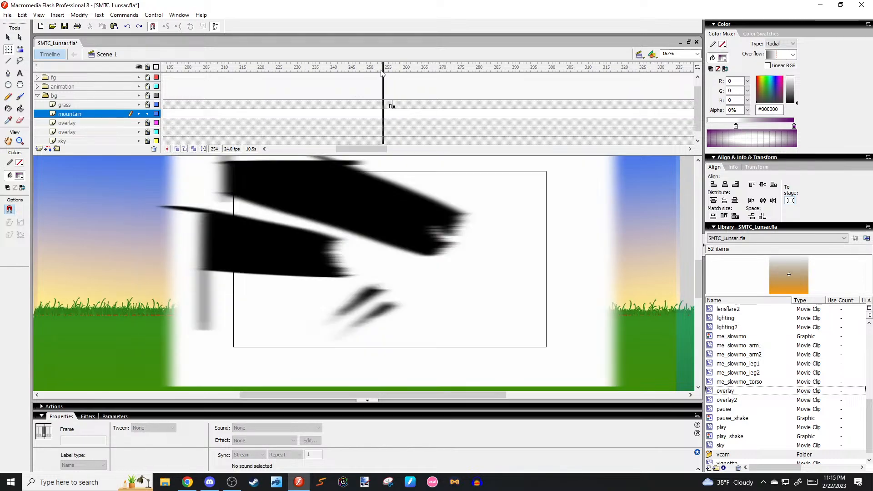
key("Return")
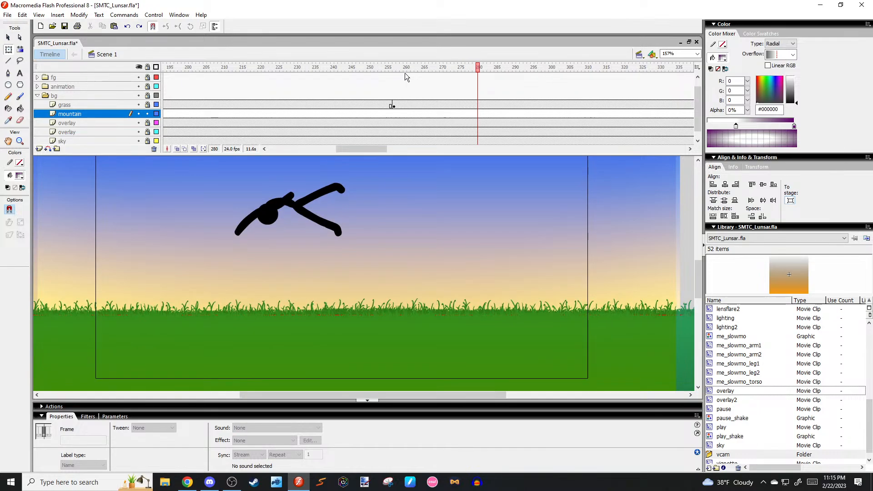
Insert a blank keyframe at frame 293 on the mountain layer.
key("comma")
key("comma")
key("period")
left_click(529, 114)
left_click(525, 114)
key("F7")
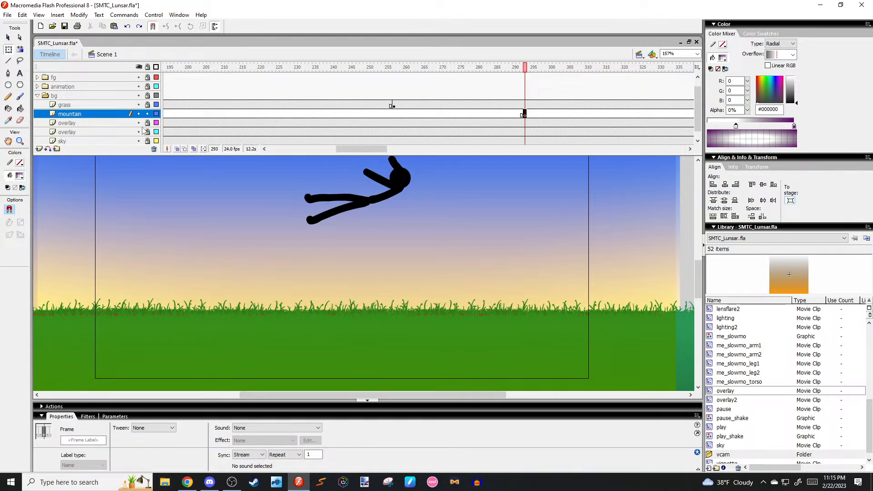
Hide both overlay layers in the bg folder and the overlay layer in the fg folder.
left_click_drag(138, 122, 138, 132)
left_click(138, 77)
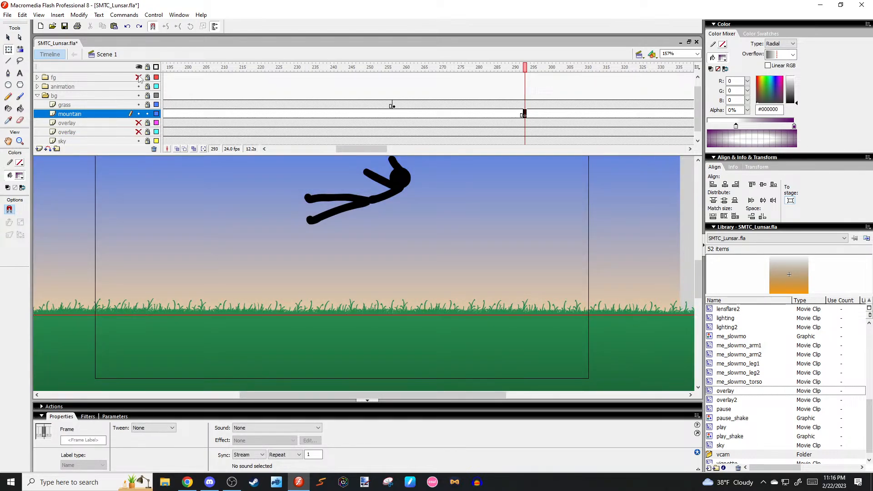
left_click(139, 78)
left_click(37, 78)
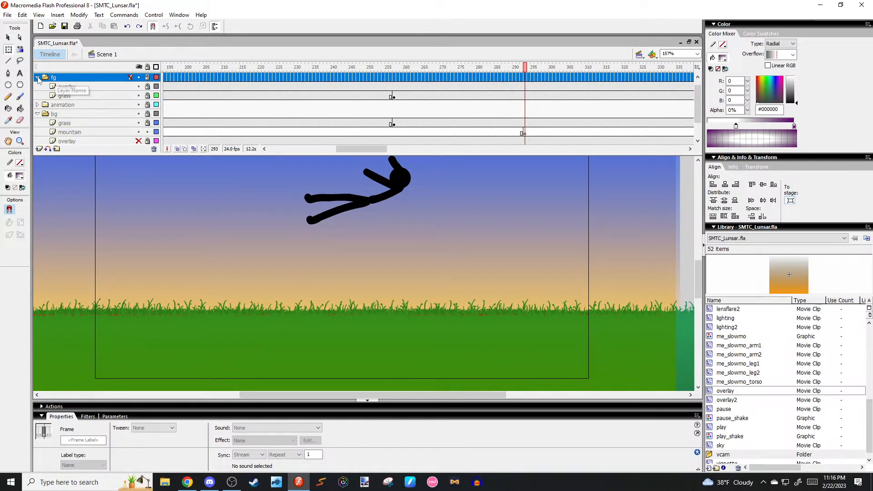
left_click(138, 86)
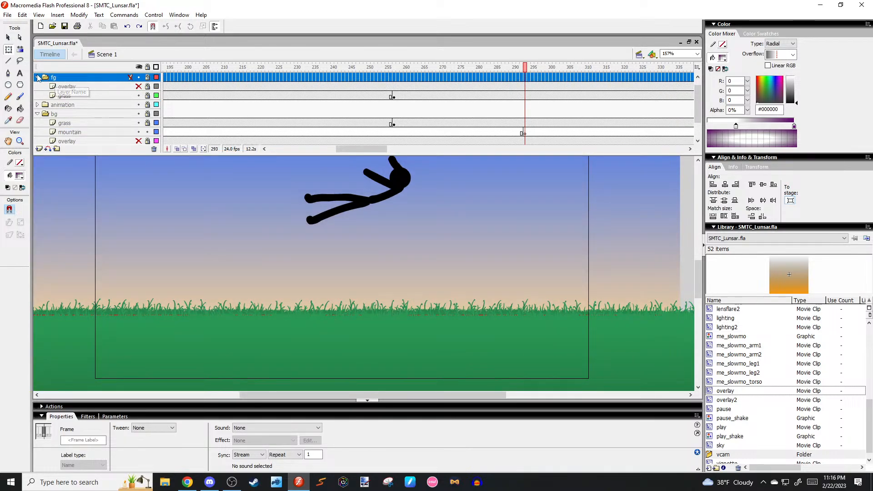
left_click(37, 78)
left_click(462, 251)
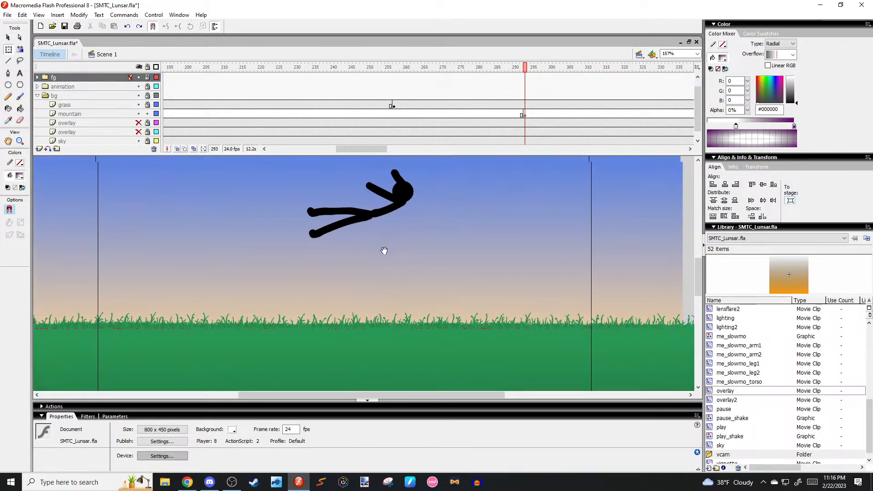
Set the fill colour to the muted brown #724B27.
key("v")
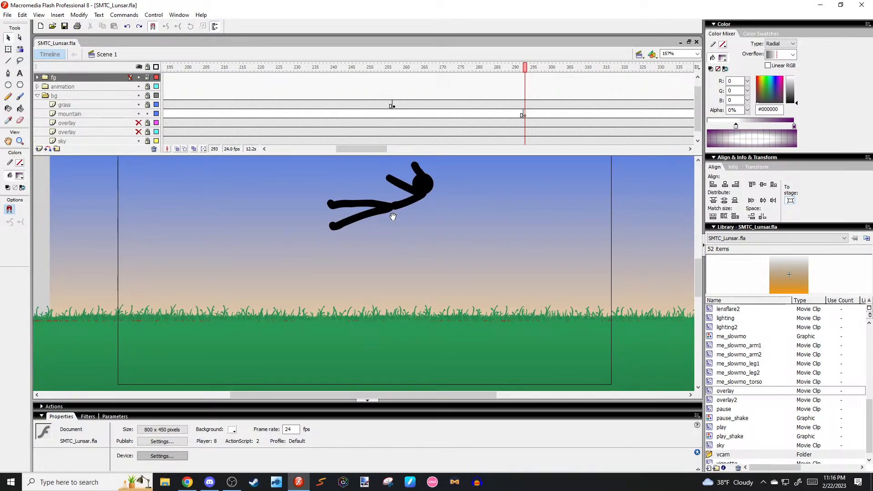
left_click_drag(375, 215, 353, 228)
left_click(20, 175)
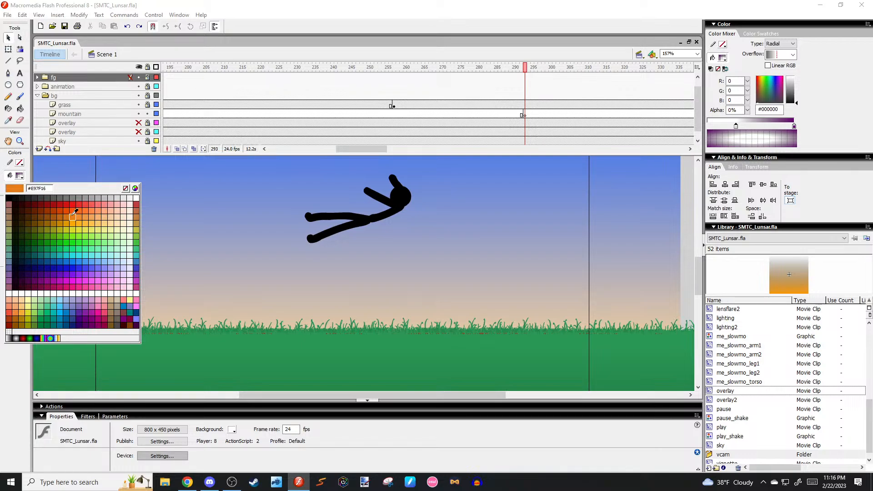
left_click(48, 216)
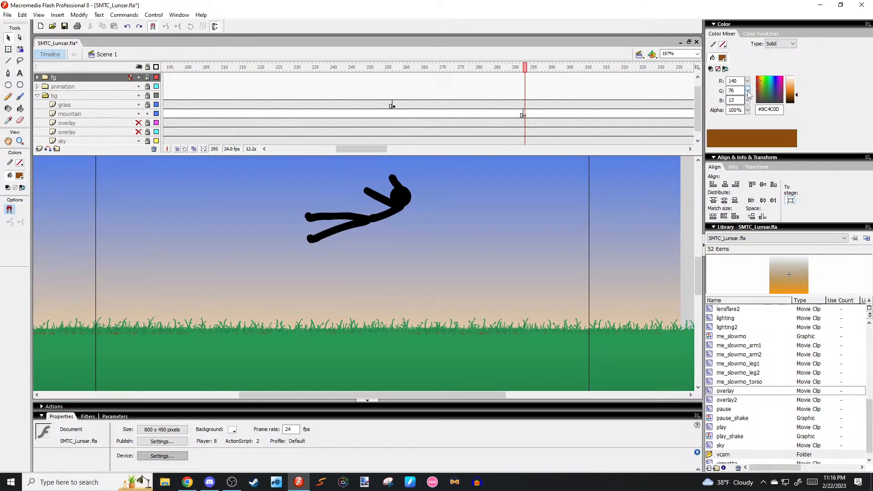
left_click_drag(758, 81, 758, 91)
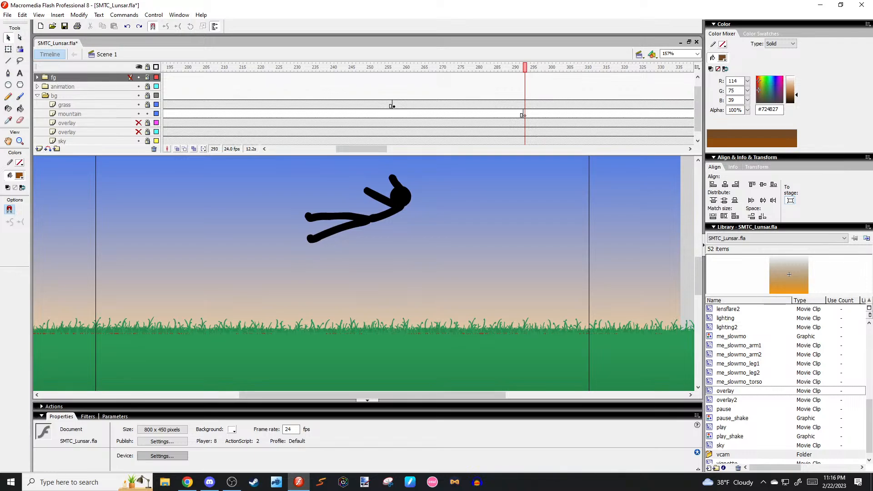
Activate the Brush tool and select frame 293 of the mountain layer, with the area beside the stage in view.
left_click_drag(572, 209, 495, 241)
key("n")
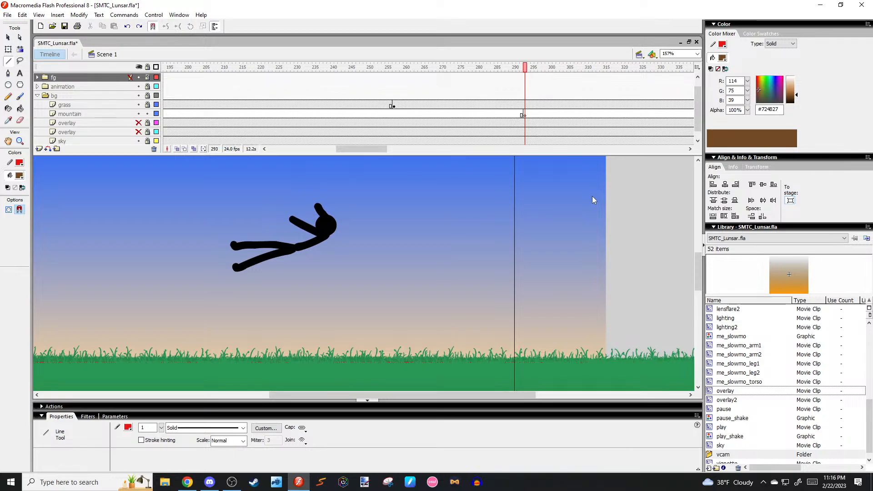
key("b")
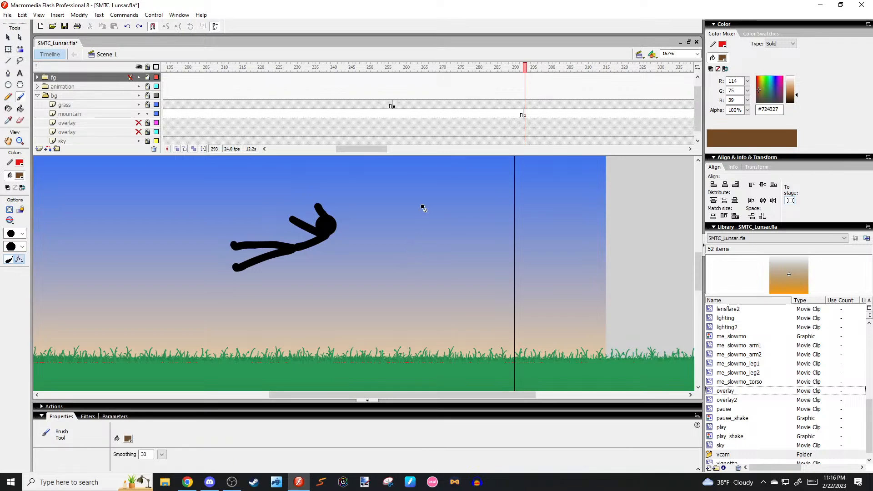
left_click(524, 114)
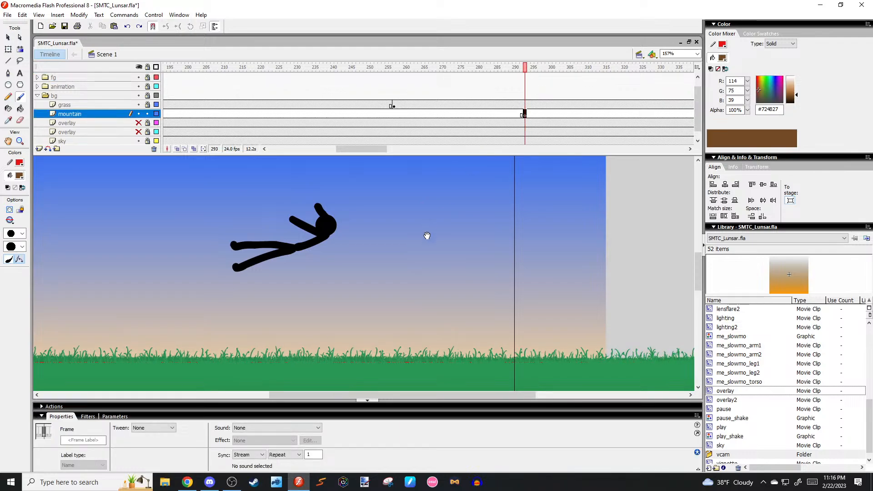
left_click_drag(382, 182, 485, 204)
scroll(453, 276, "down", 1)
scroll(473, 211, "down", 1)
left_click_drag(433, 234, 459, 244)
left_click_drag(405, 268, 337, 251)
mouse_move(413, 167)
left_mouse_down()
mouse_move(349, 295)
mouse_move(307, 343)
left_mouse_up()
key("ctrl+z")
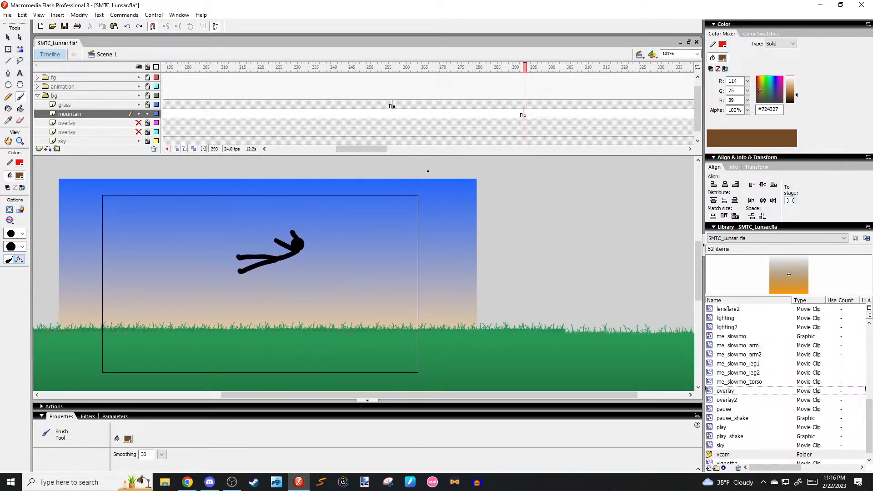
mouse_move(427, 172)
left_mouse_down()
mouse_move(328, 318)
mouse_move(301, 338)
mouse_move(347, 348)
mouse_move(552, 349)
left_mouse_up()
key("ctrl+z")
mouse_move(423, 169)
left_mouse_down()
mouse_move(370, 210)
mouse_move(368, 290)
mouse_move(386, 309)
mouse_move(359, 335)
mouse_move(414, 181)
mouse_move(372, 223)
mouse_move(366, 254)
left_mouse_up()
key("ctrl+z")
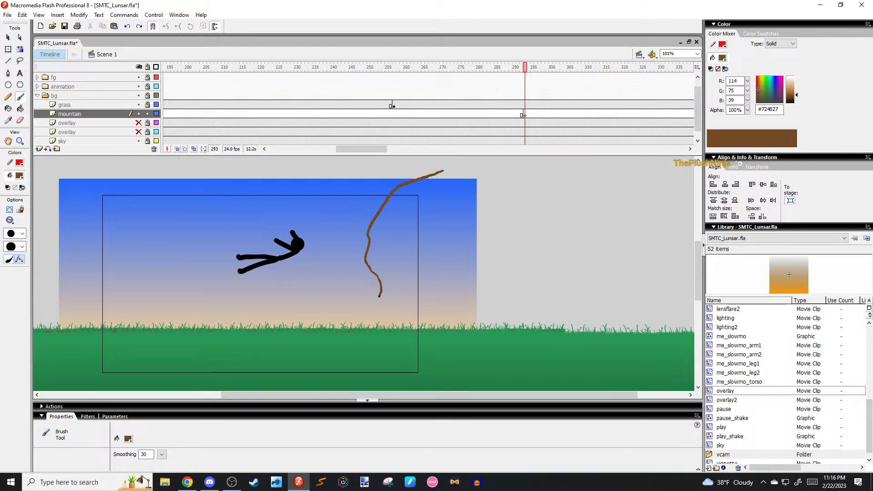
Brush the mountain's left outline from the grass line up past the sky's edge and start its flat summit.
mouse_move(379, 296)
left_mouse_down()
mouse_move(305, 334)
mouse_move(544, 344)
left_mouse_up()
left_click_drag(443, 171, 531, 176)
key("ctrl+z")
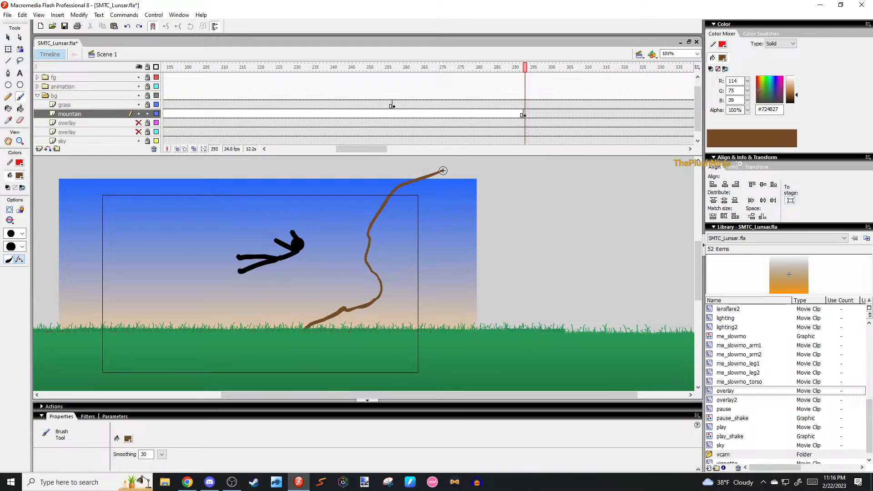
left_click_drag(442, 171, 518, 163)
mouse_move(499, 182)
left_mouse_down()
mouse_move(440, 213)
mouse_move(476, 198)
mouse_move(547, 221)
left_mouse_up()
key("ctrl+z")
key("ctrl+z")
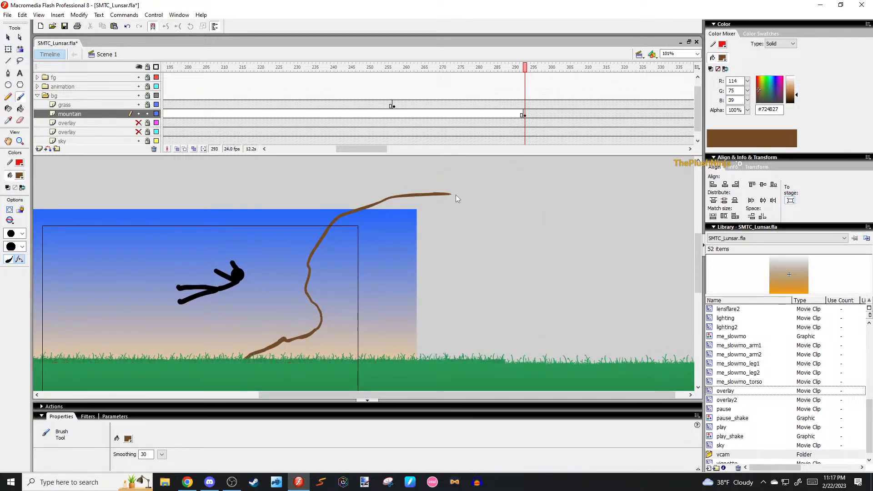
left_click_drag(450, 194, 545, 193)
mouse_move(598, 211)
left_mouse_down()
mouse_move(600, 262)
mouse_move(637, 276)
mouse_move(650, 298)
mouse_move(610, 324)
mouse_move(629, 354)
mouse_move(611, 357)
left_mouse_up()
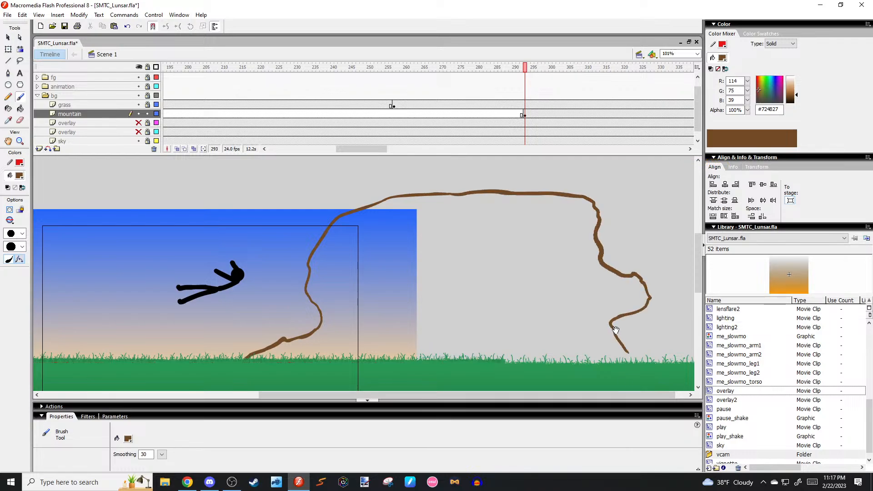
key("ctrl+z")
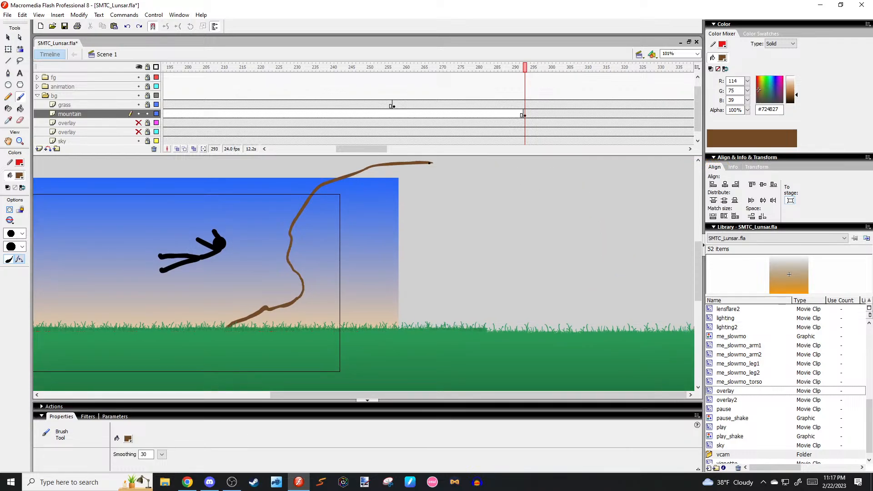
Brush the mountain's flat summit and its jagged right slope down to the grass line.
left_click_drag(431, 163, 583, 167)
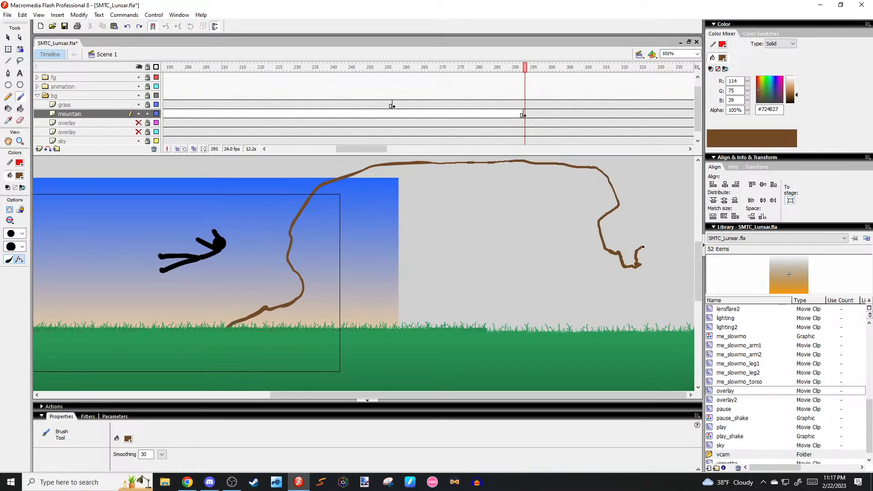
mouse_move(670, 282)
left_mouse_down()
mouse_move(661, 297)
mouse_move(680, 323)
left_mouse_up()
left_click_drag(620, 210, 690, 198)
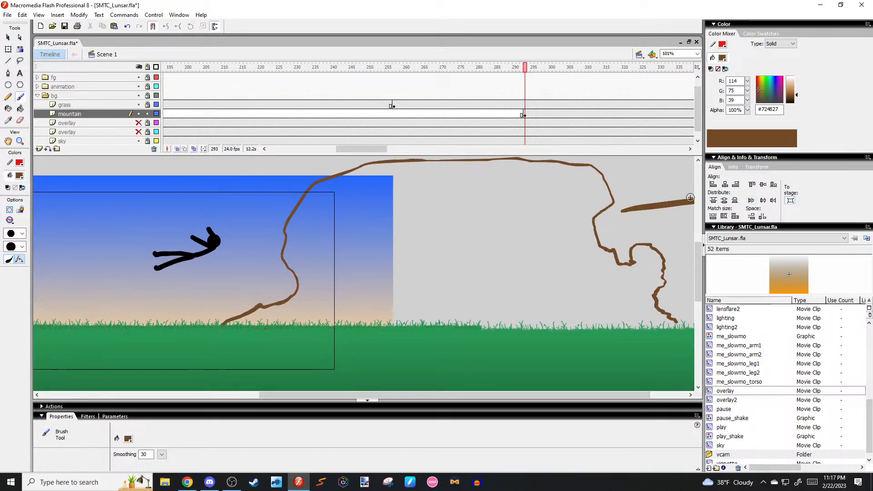
key("ctrl+z")
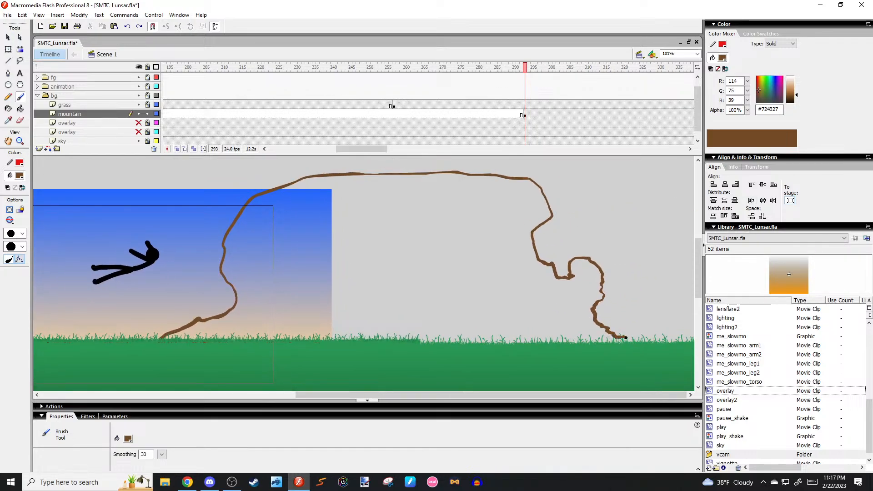
left_click_drag(625, 337, 677, 347)
scroll(540, 293, "down", 3)
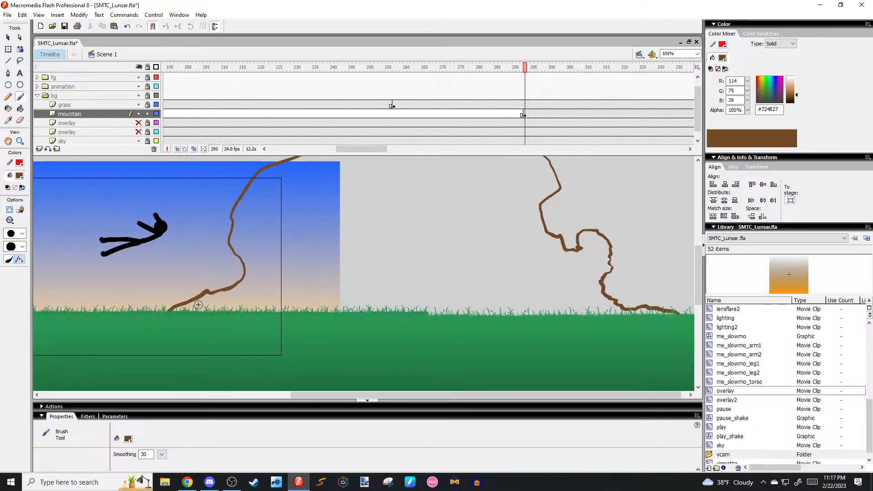
Add two small rock bulges to the mountain's right slope, one near its foot and one in the upper notch.
scroll(590, 273, "up", 1)
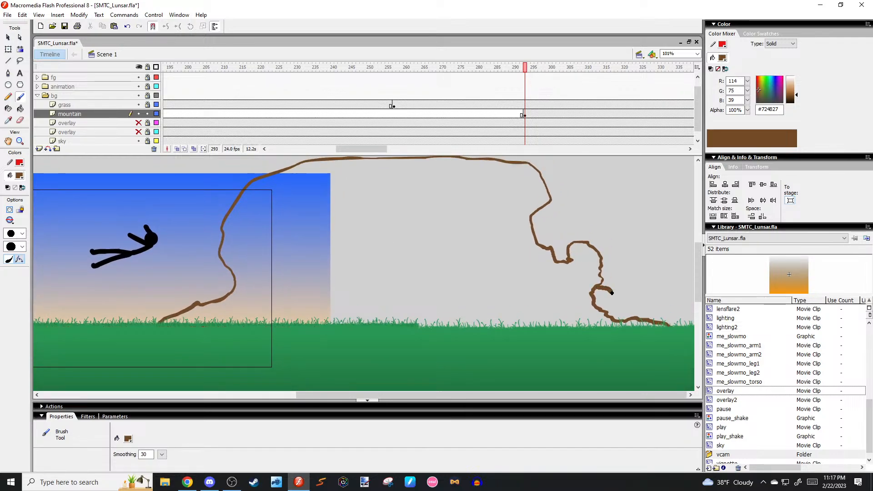
key("ctrl+z")
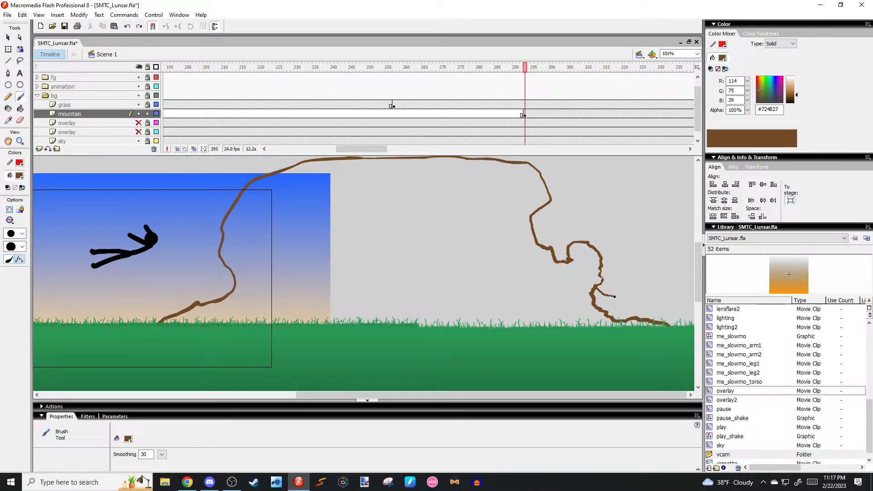
scroll(593, 295, "up", 3)
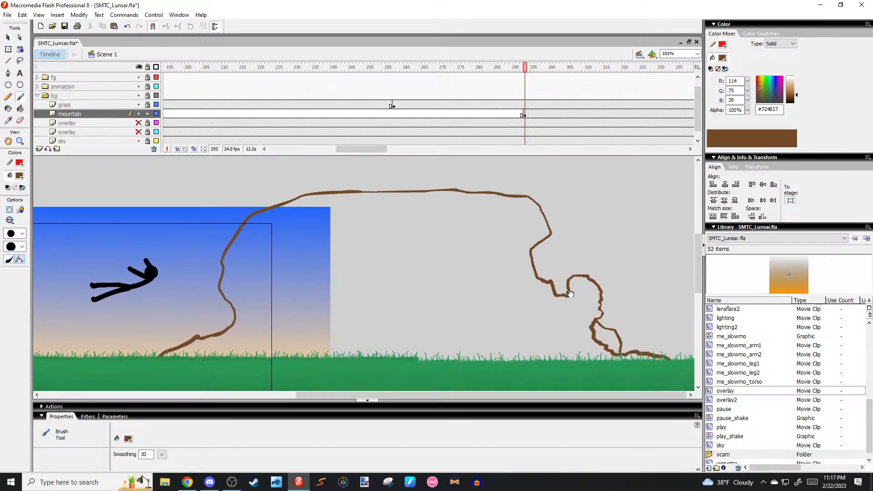
left_click_drag(569, 277, 550, 281)
scroll(557, 285, "down", 3)
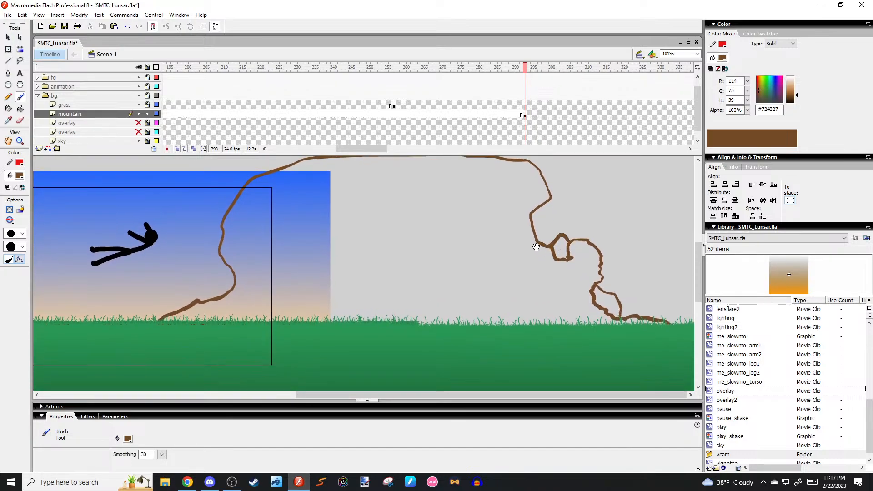
Close the mountain outline along the ground and fill the main body and both rock bulges with brown.
mouse_move(159, 319)
left_mouse_down()
mouse_move(400, 339)
mouse_move(612, 339)
mouse_move(668, 333)
mouse_move(672, 324)
left_mouse_up()
key("k")
left_click(509, 294)
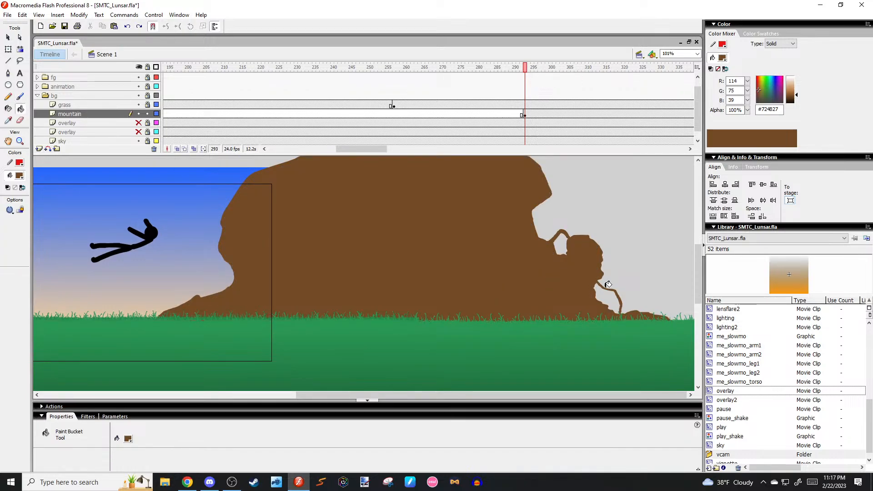
left_click(606, 295)
left_click(569, 244)
scroll(580, 238, "up", 1)
Brush brown over the gap at the foot of the mountain's right slope to smooth its edge.
key("b")
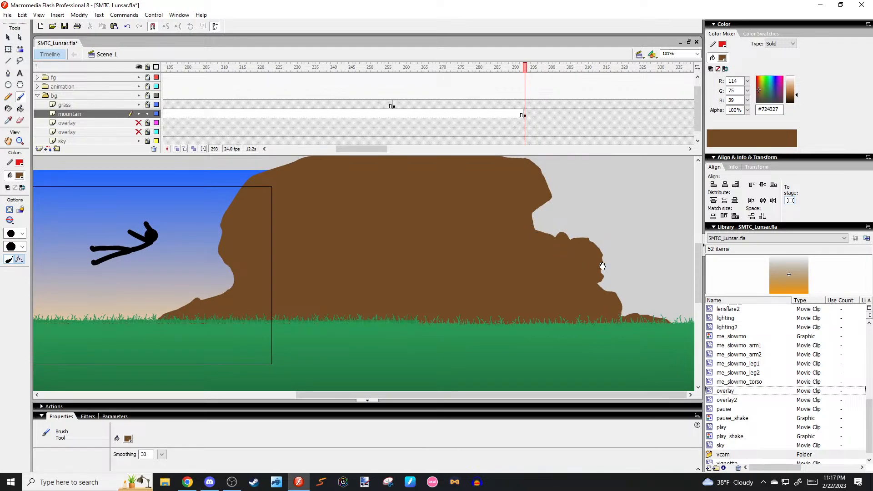
scroll(602, 266, "down", 1)
mouse_move(627, 309)
left_mouse_down()
mouse_move(624, 299)
mouse_move(648, 311)
mouse_move(633, 307)
left_mouse_up()
key("space")
left_click_drag(507, 237, 518, 275)
Convert the mountain shape into a movie clip symbol named mountain and open it for editing.
key("v")
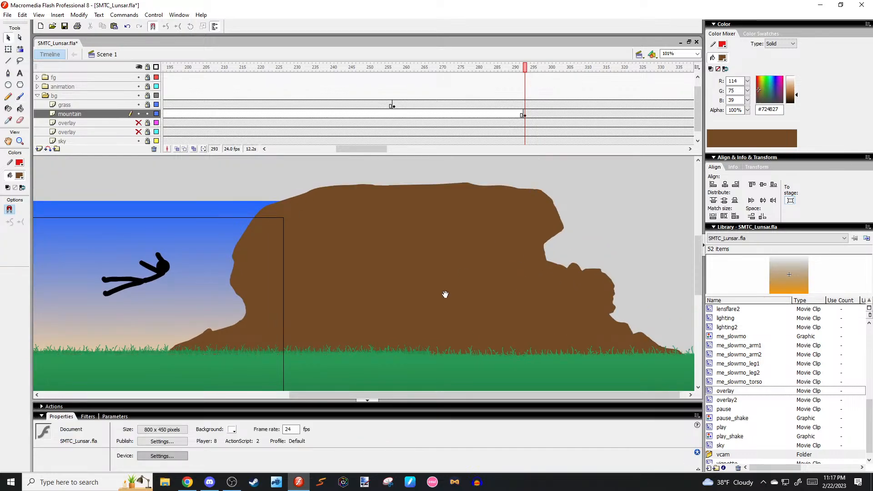
scroll(403, 274, "down", 2)
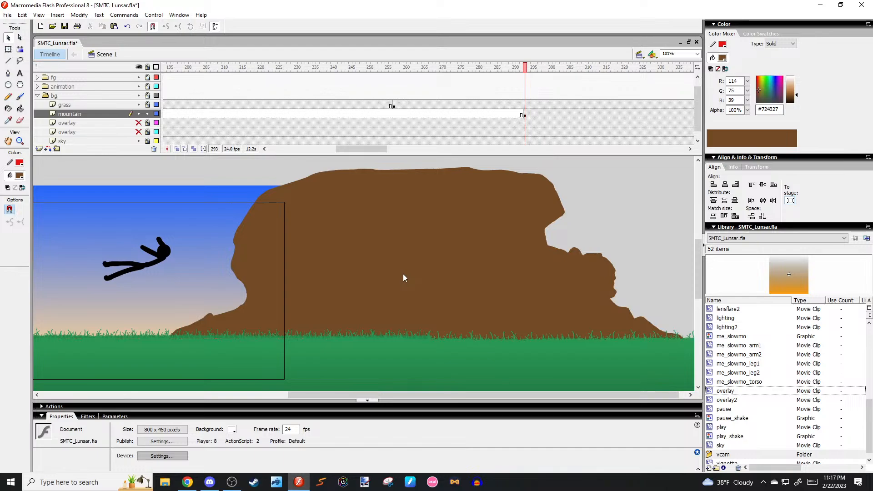
left_click(378, 268)
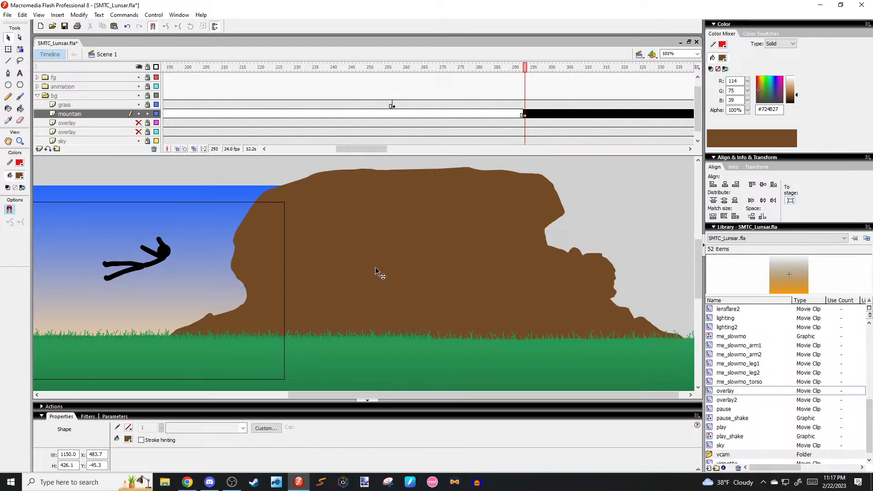
left_click_drag(362, 275, 422, 278)
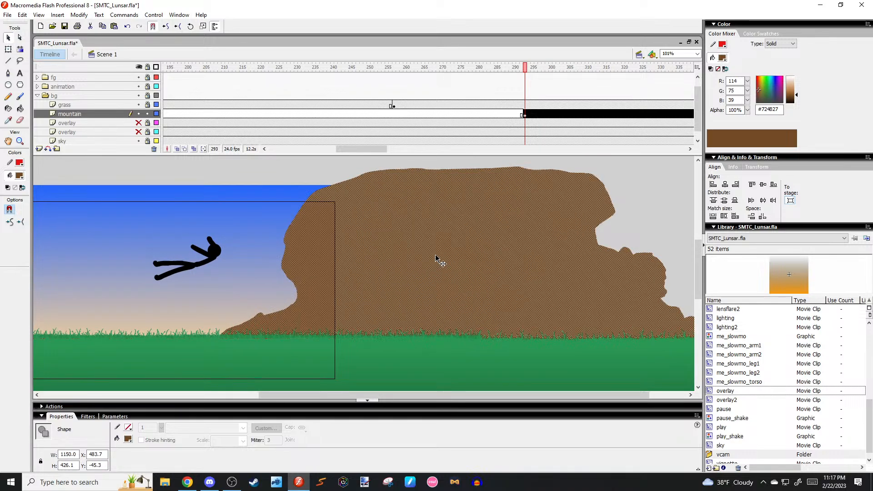
key("F8")
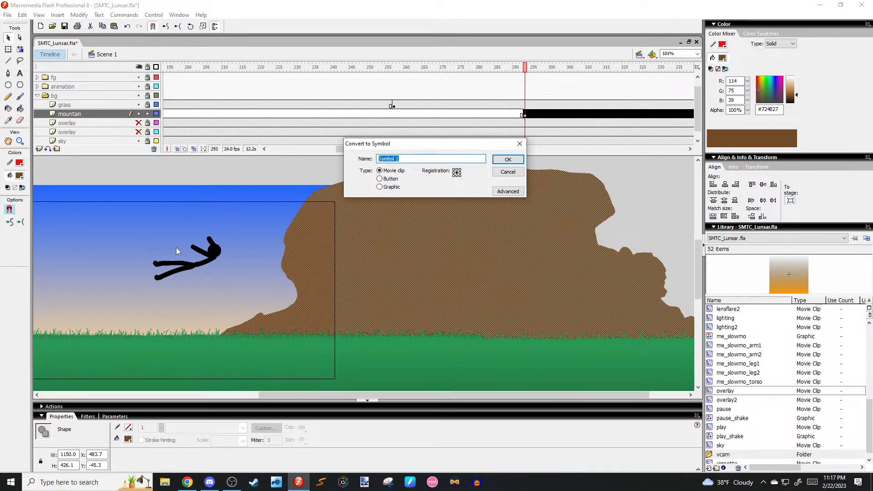
type("mountain")
key("Return")
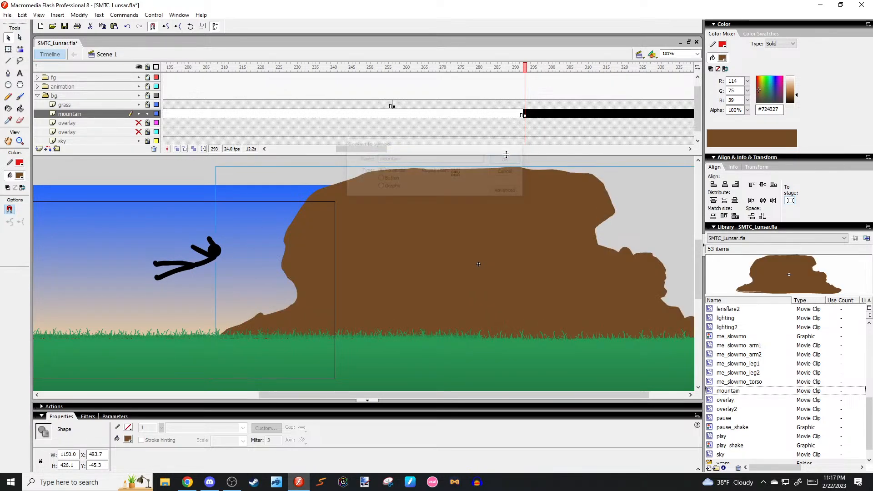
double_click(450, 198)
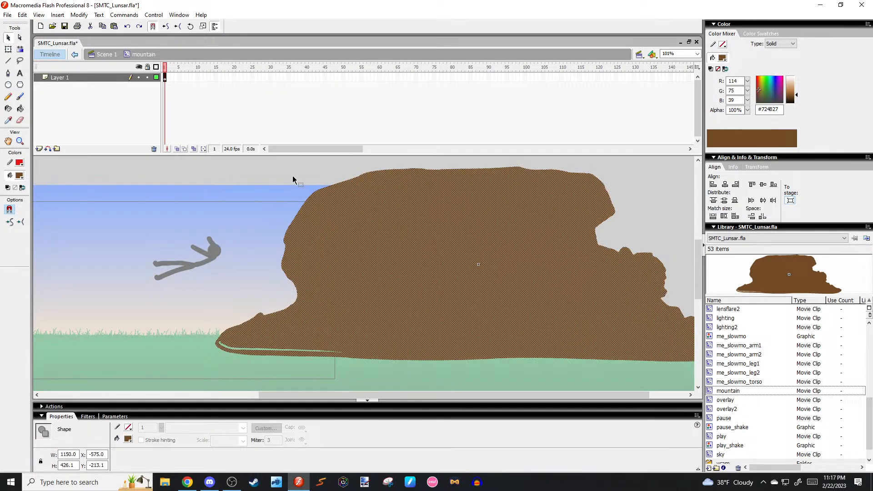
Brush brown over the light streak at the mountain's left foot and add a new layer above Layer 1.
left_click(254, 200)
key("b")
mouse_move(220, 342)
left_mouse_down()
mouse_move(356, 353)
mouse_move(344, 339)
left_mouse_up()
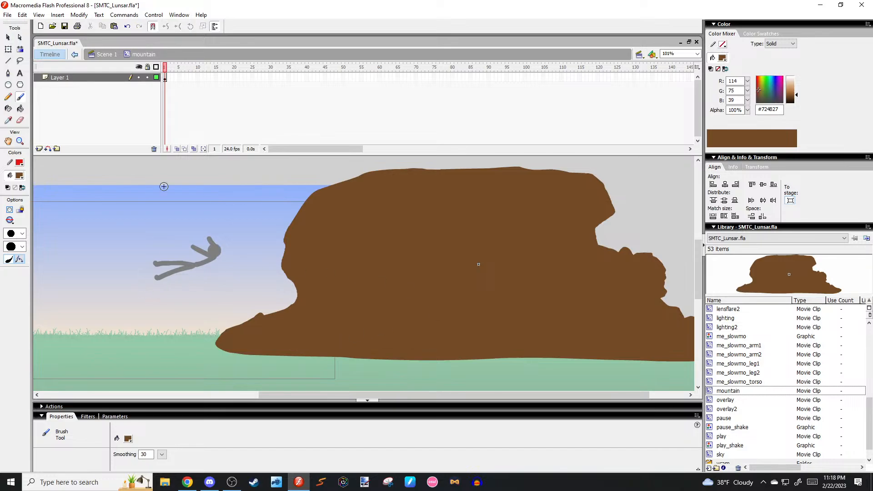
left_click(39, 149)
Recolor the mountain shape on Layer 1 with the muted brown #664D33.
key("v")
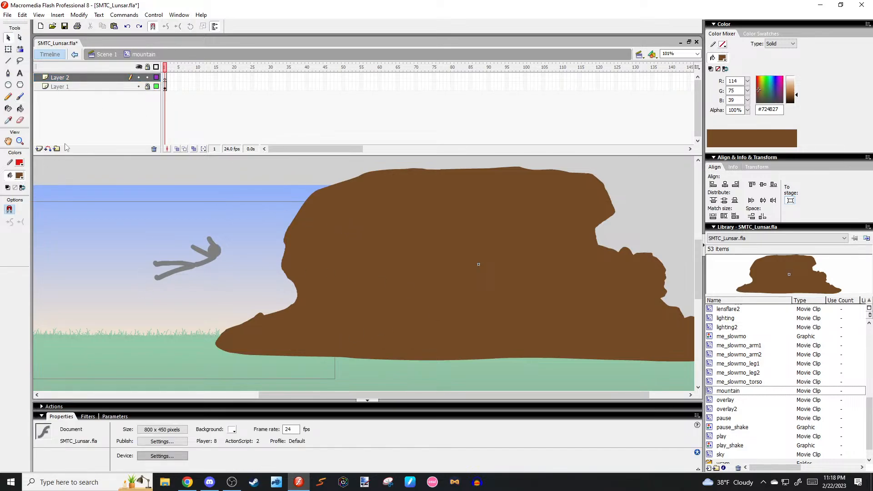
left_click(384, 203)
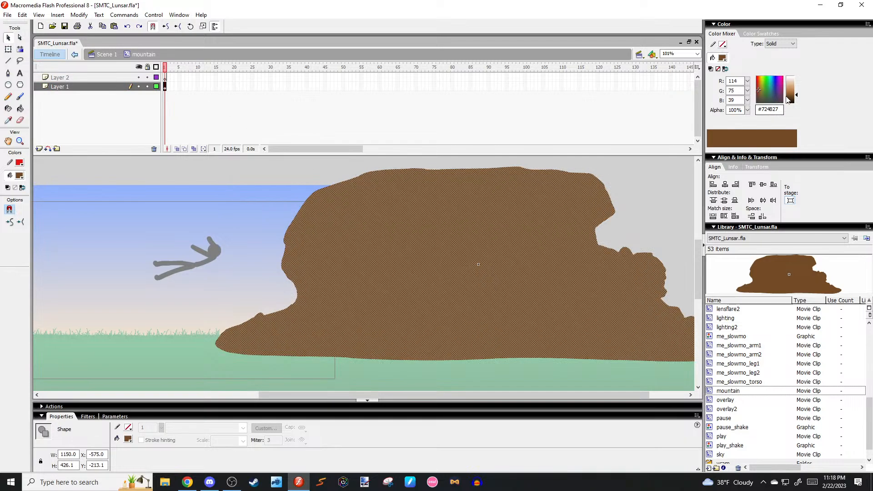
left_click_drag(758, 90, 759, 93)
left_click(659, 185)
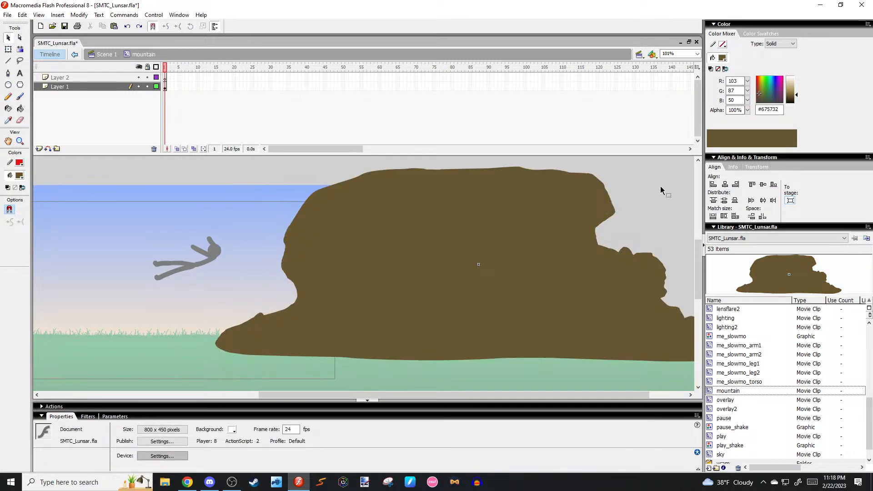
left_click(597, 217)
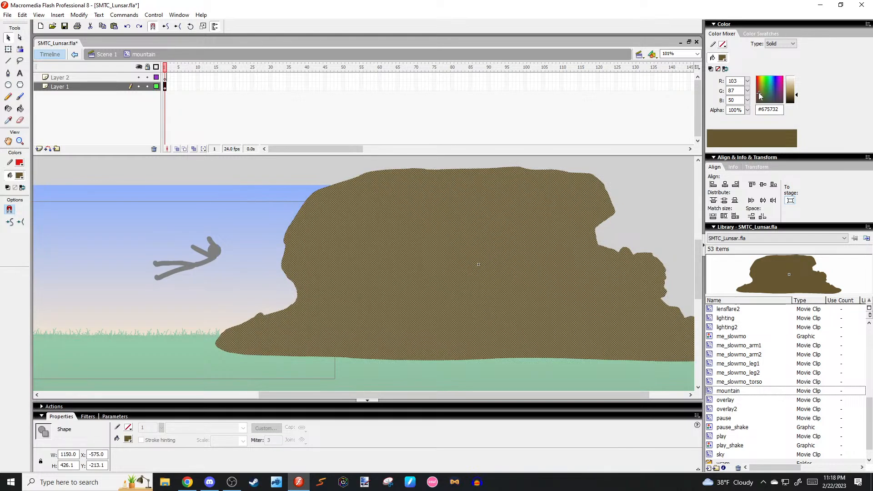
left_click_drag(758, 93, 758, 94)
left_click(655, 186)
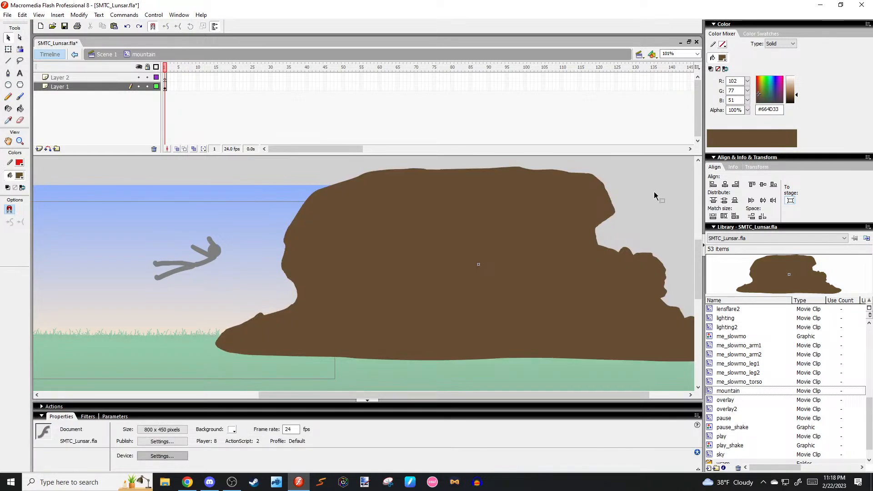
Darken the fill color to #55402B for the Brush tool.
left_click_drag(512, 198, 449, 210)
left_click(275, 222)
left_click(230, 193)
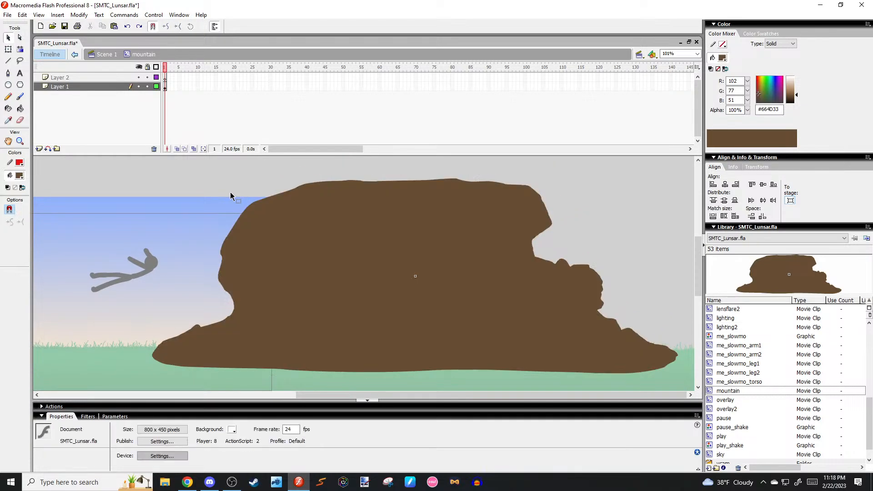
left_click_drag(795, 94, 795, 97)
key("b")
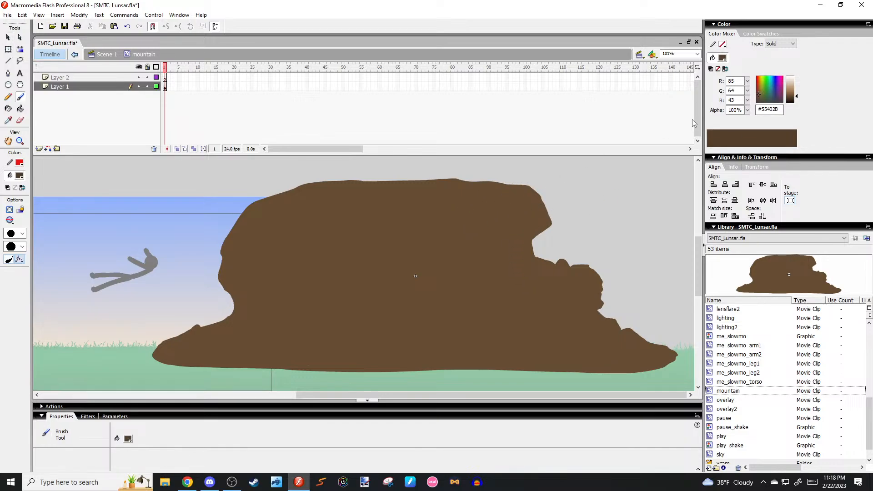
left_click_drag(793, 102, 793, 103)
left_click_drag(400, 197, 437, 214)
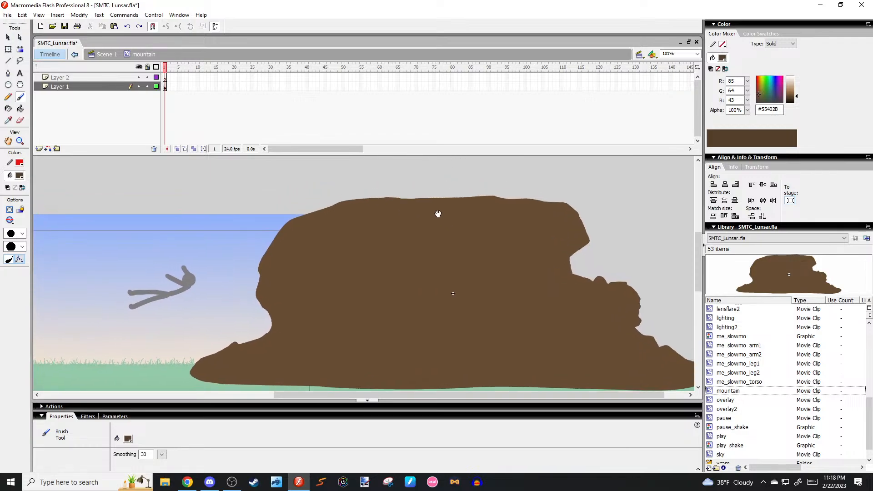
Lock Layer 1 and zoom the stage to 150% around the mountain's left foot.
left_click(147, 86)
left_click(697, 54)
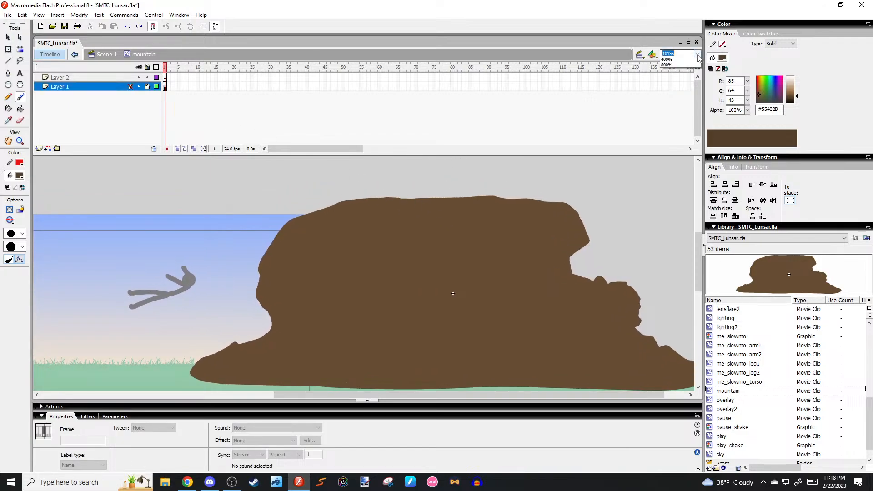
left_click(677, 94)
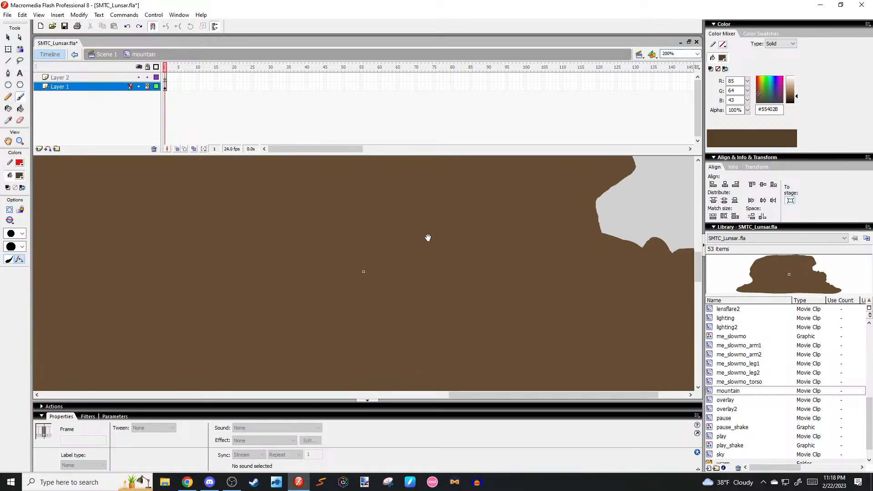
left_click(698, 54)
left_click(699, 55)
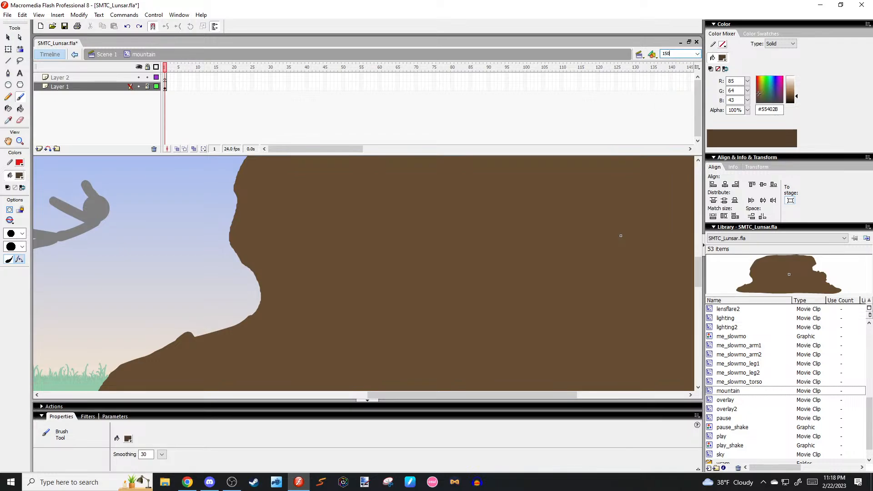
key("Return")
key("space")
mouse_move(313, 275)
left_mouse_down()
mouse_move(359, 247)
mouse_move(316, 253)
left_mouse_up()
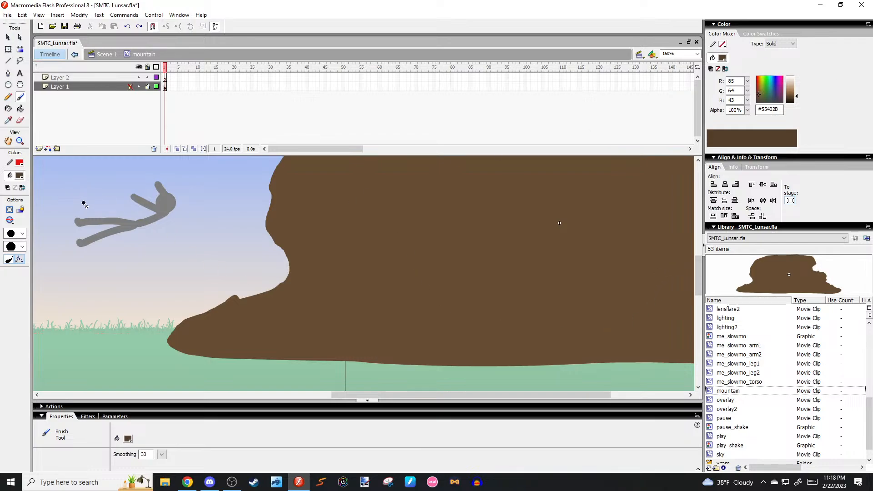
Make Layer 2 active at frame 1 and set the Brush tool to the third-smallest size.
key("v")
left_click(165, 78)
key("b")
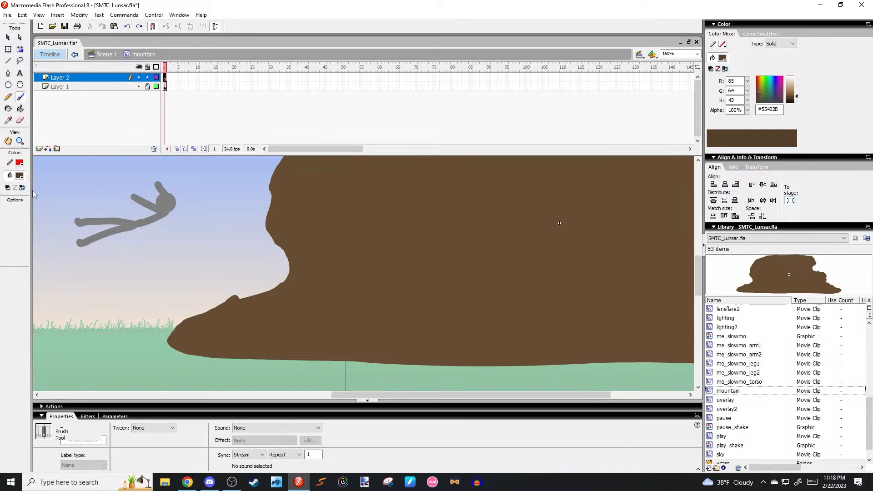
left_click(22, 233)
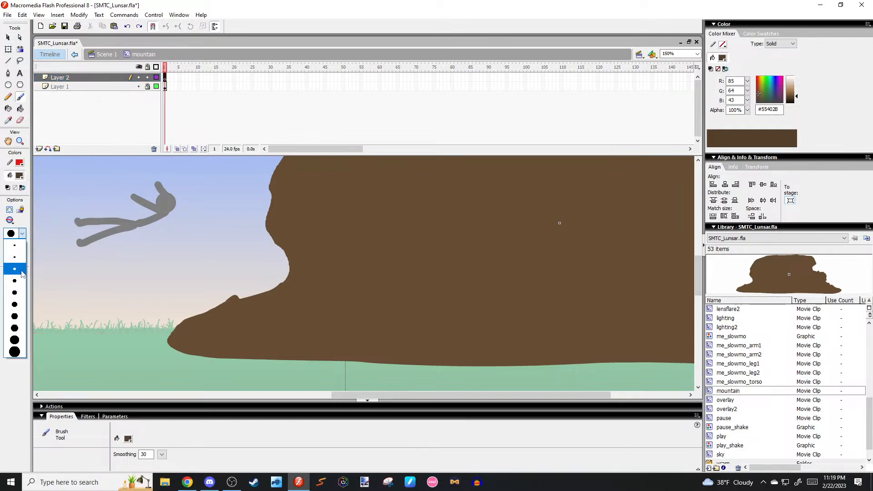
left_click(17, 265)
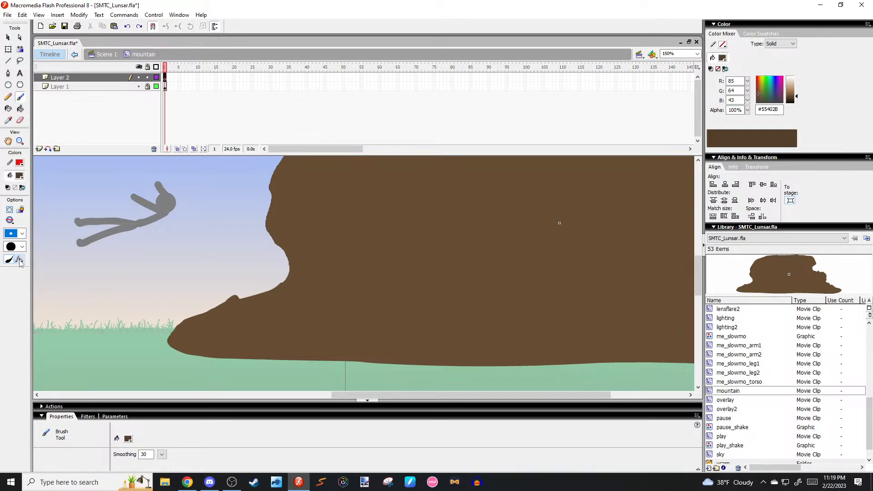
left_click_drag(298, 233, 369, 252)
key("ctrl+z")
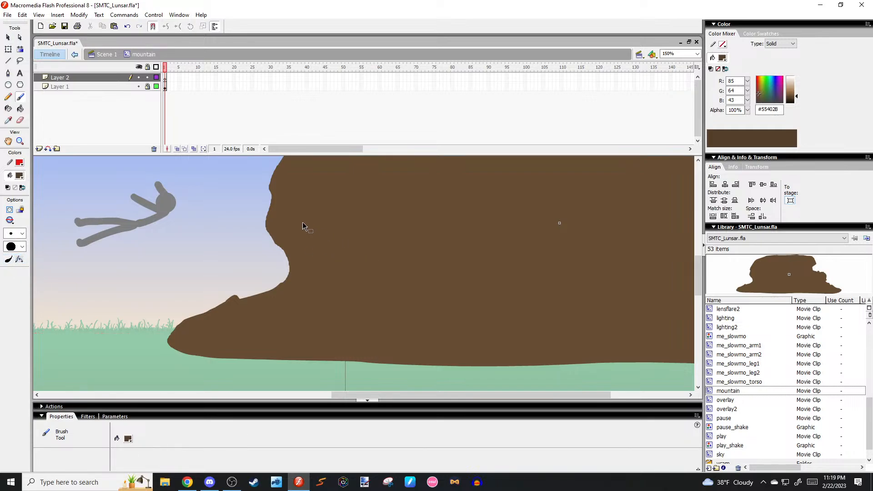
left_click_drag(290, 216, 358, 218)
key("ctrl+z")
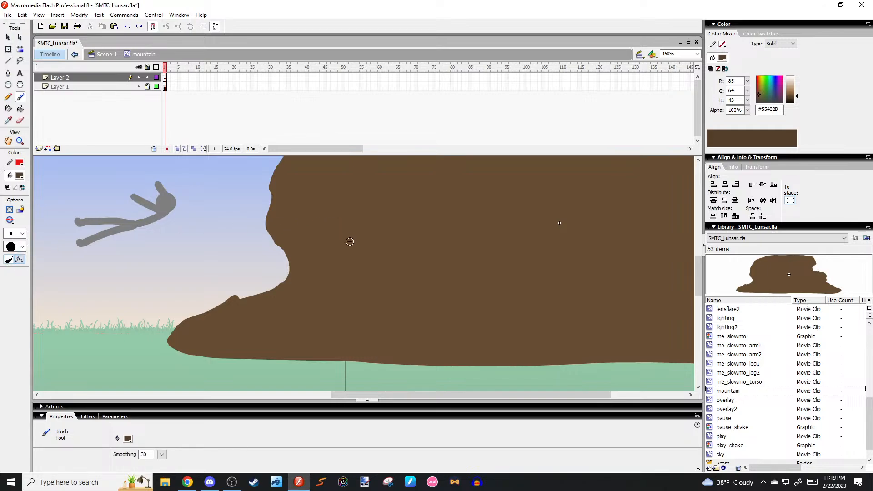
Brush angular dark crack lines down the mountain's left edge and across its left foot.
mouse_move(269, 229)
left_mouse_down()
mouse_move(188, 238)
mouse_move(194, 306)
mouse_move(188, 291)
left_mouse_up()
mouse_move(215, 259)
left_mouse_down()
mouse_move(240, 270)
mouse_move(238, 284)
mouse_move(268, 274)
mouse_move(255, 291)
left_mouse_up()
key("ctrl+z")
mouse_move(269, 306)
left_mouse_down()
mouse_move(244, 296)
mouse_move(231, 268)
mouse_move(280, 291)
left_mouse_up()
mouse_move(284, 299)
left_mouse_down()
mouse_move(287, 355)
mouse_move(242, 377)
left_mouse_up()
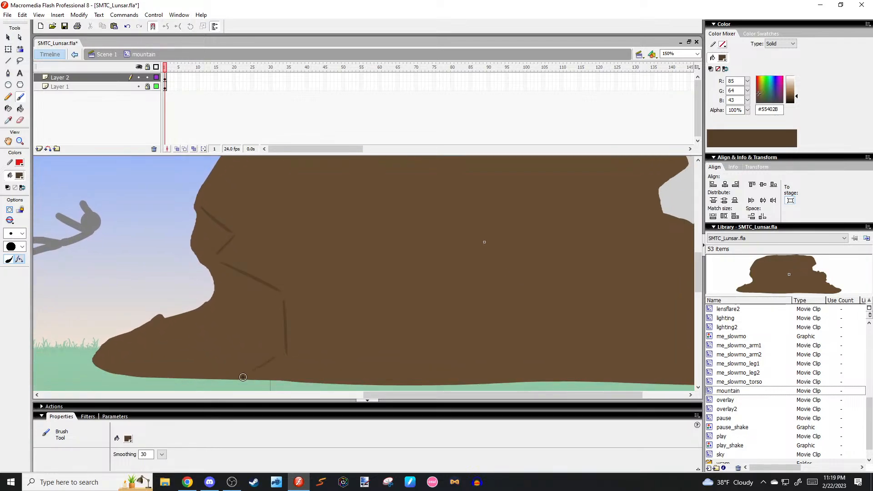
mouse_move(167, 317)
left_mouse_down()
mouse_move(218, 366)
mouse_move(247, 369)
mouse_move(252, 343)
mouse_move(228, 363)
mouse_move(212, 335)
mouse_move(188, 347)
left_mouse_up()
key("ctrl+z")
left_click_drag(232, 319, 254, 398)
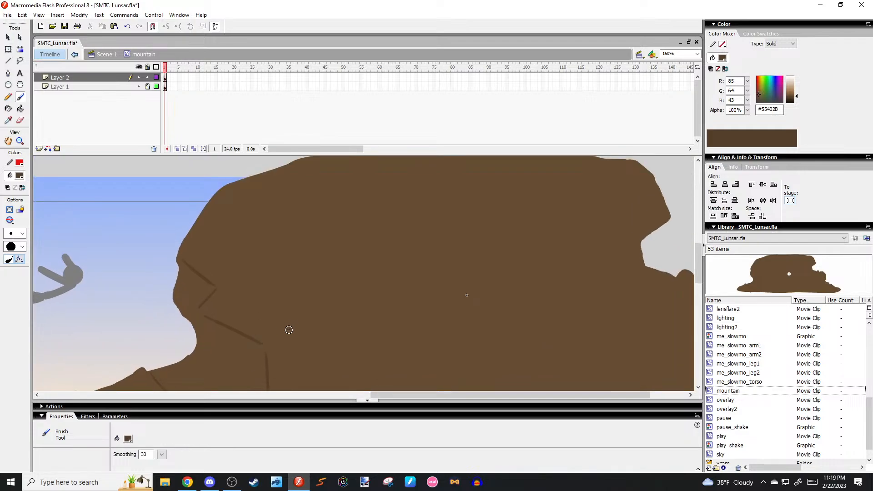
Brush crack lines outlining a large angular block on the mountain's upper left, with one crack reaching the shoulder.
mouse_move(283, 338)
left_mouse_down()
mouse_move(316, 278)
mouse_move(305, 251)
mouse_move(267, 229)
mouse_move(221, 280)
left_mouse_up()
key("ctrl+z")
left_click_drag(261, 233, 216, 287)
left_click_drag(240, 262, 249, 278)
left_click_drag(268, 247, 260, 234)
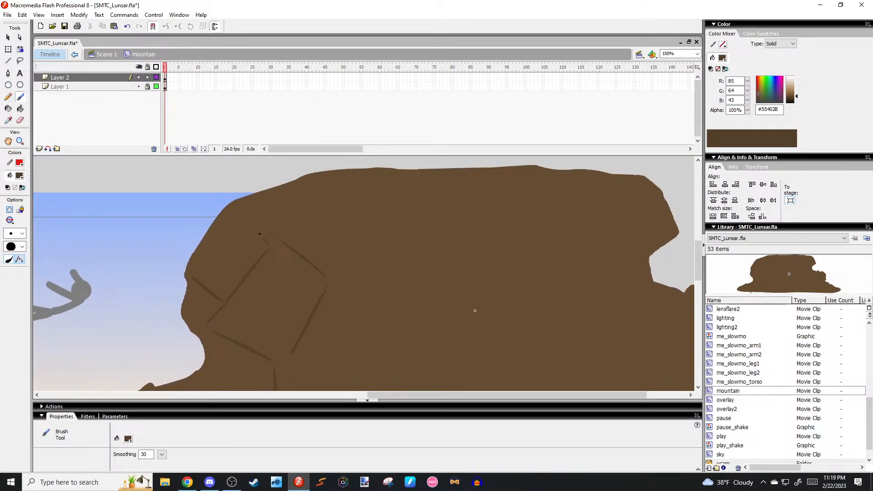
mouse_move(244, 190)
left_mouse_down()
mouse_move(253, 224)
mouse_move(267, 236)
left_mouse_up()
key("ctrl+z")
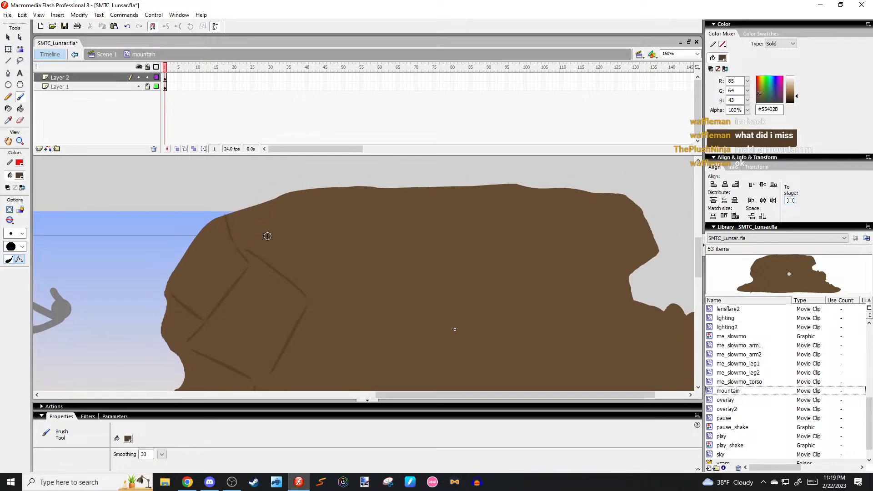
Extend the crack pattern from the upper-left block across the mountain's top and toward its middle.
mouse_move(306, 262)
left_mouse_down()
mouse_move(272, 261)
mouse_move(273, 230)
left_mouse_up()
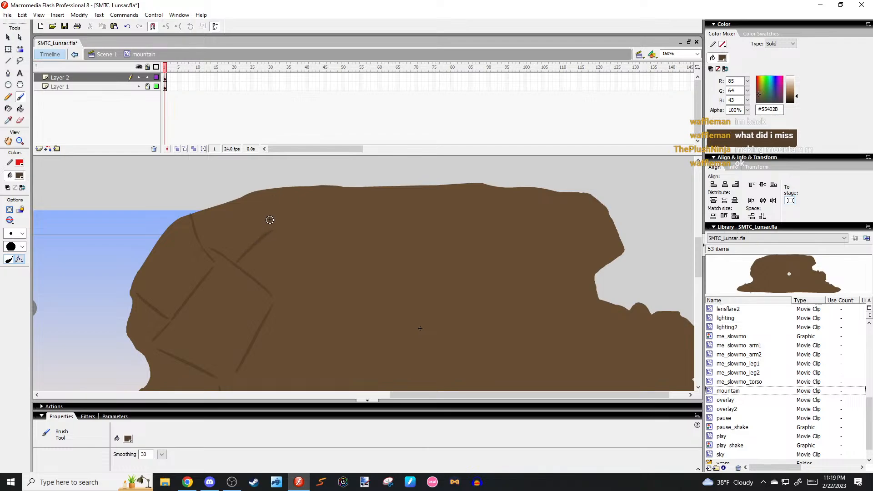
mouse_move(261, 180)
left_mouse_down()
mouse_move(273, 223)
mouse_move(346, 251)
left_mouse_up()
left_click_drag(404, 177, 356, 244)
left_click_drag(388, 219, 345, 191)
mouse_move(311, 234)
left_mouse_down()
mouse_move(328, 285)
mouse_move(270, 314)
left_mouse_up()
Brush crack lines through the lower-left part to the base and outline a large block around the mountain's center.
mouse_move(240, 284)
left_mouse_down()
mouse_move(263, 220)
mouse_move(260, 273)
mouse_move(312, 301)
mouse_move(327, 348)
left_mouse_up()
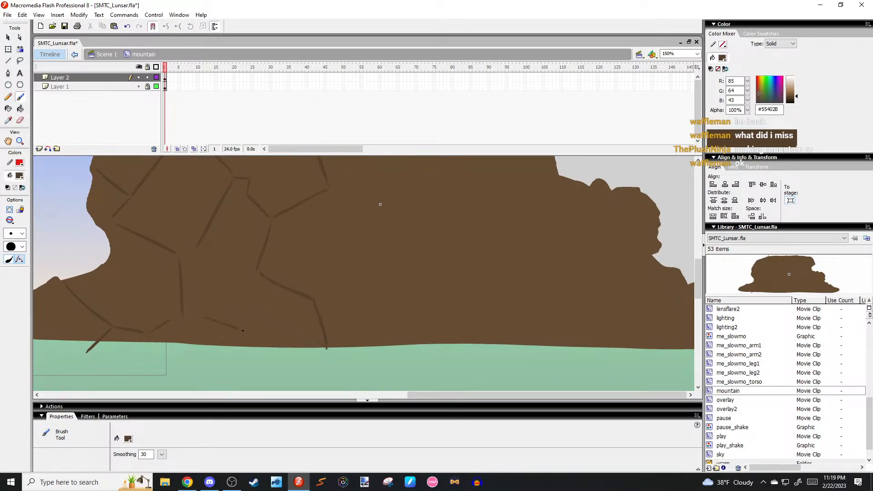
scroll(210, 308, "up", 2)
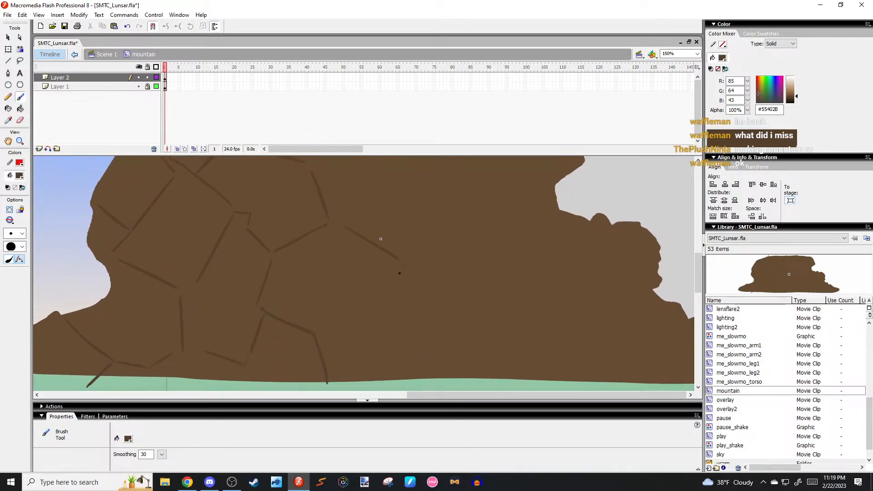
left_click_drag(400, 262, 394, 323)
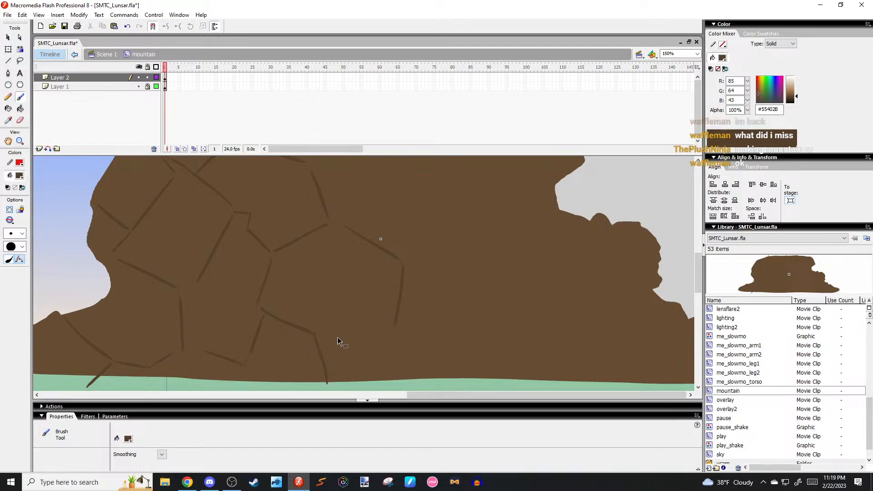
left_click_drag(334, 341, 380, 331)
Continue the cracks along the lower middle and redraw the diagonal one running down to the mountain's base.
scroll(360, 318, "down", 2)
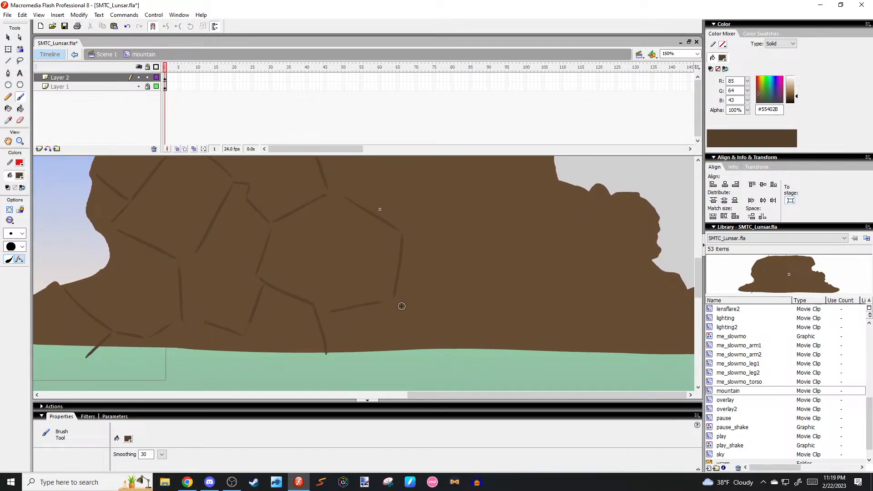
left_click_drag(469, 318, 470, 319)
scroll(473, 321, "up", 1)
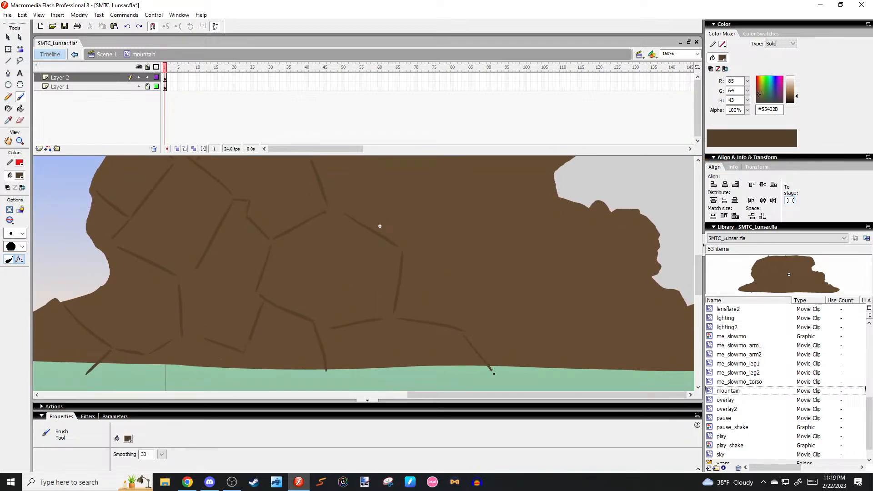
left_click_drag(494, 374, 495, 373)
key("ctrl+z")
key("ctrl+z")
left_click_drag(471, 333, 512, 373)
Brush a peaked block outline right of the mountain's center and extend its cracks toward the lower-right base.
left_click_drag(426, 242, 428, 282)
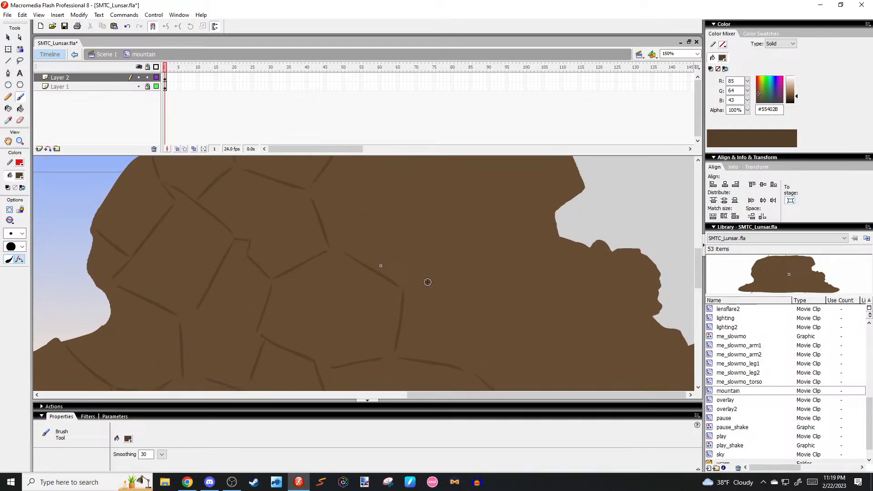
left_click_drag(487, 259, 534, 294)
mouse_move(517, 298)
left_mouse_down()
mouse_move(517, 280)
mouse_move(516, 260)
left_mouse_up()
mouse_move(532, 269)
left_mouse_down()
mouse_move(539, 316)
mouse_move(532, 290)
mouse_move(594, 272)
mouse_move(659, 328)
left_mouse_up()
key("ctrl+z")
left_click_drag(602, 277, 664, 342)
left_click_drag(607, 301, 607, 316)
left_click_drag(601, 223, 692, 200)
key("ctrl+z")
left_click_drag(621, 207, 527, 236)
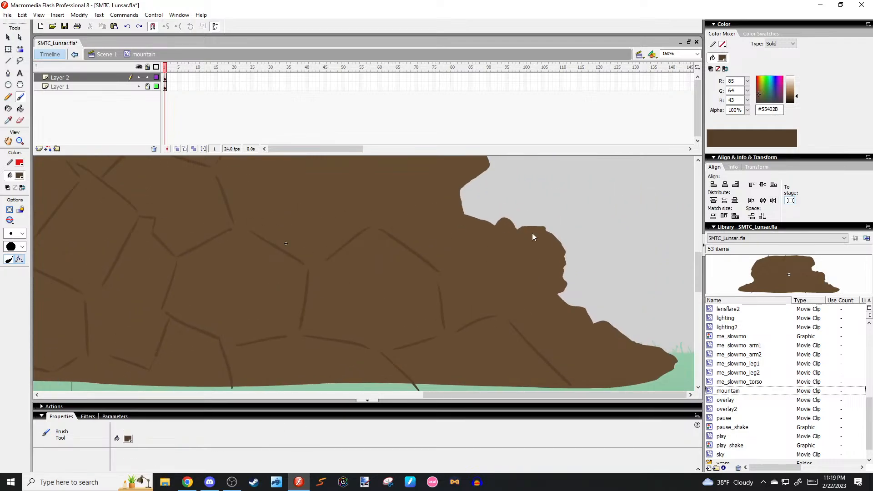
Brush crack lines across the mountain's right foot, including a steep one running down to the base.
left_click_drag(424, 229, 377, 226)
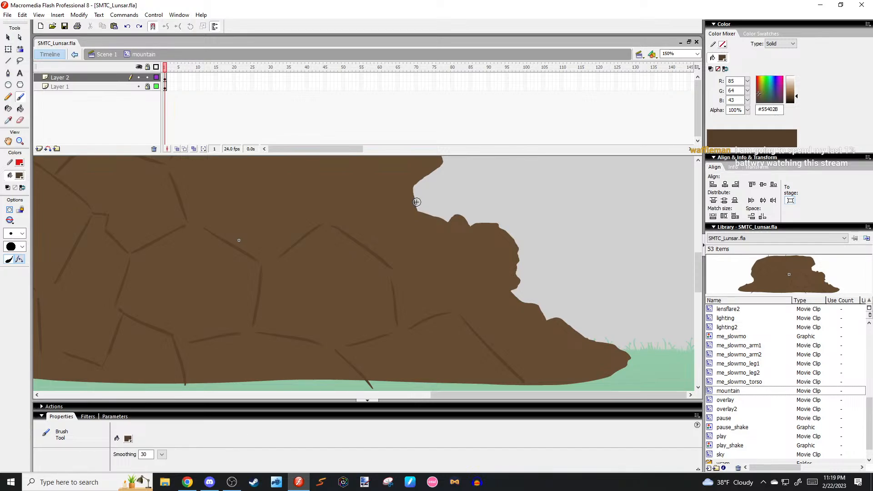
scroll(476, 276, "down", 3)
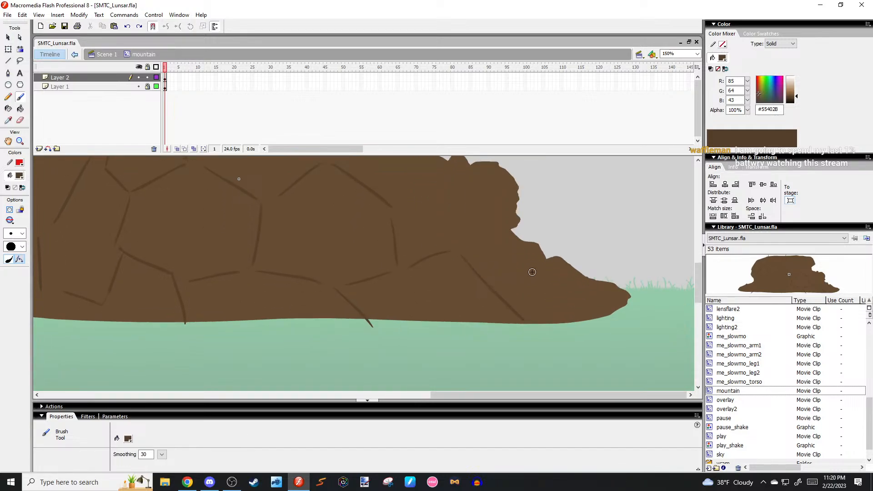
key("ctrl+z")
left_click_drag(541, 269, 534, 321)
left_click_drag(491, 238, 488, 288)
Brush crack lines below the right notch that separate the rock bulges from the mountain's main body.
left_click_drag(451, 217, 449, 244)
mouse_move(458, 249)
left_mouse_down()
mouse_move(481, 269)
mouse_move(476, 279)
left_mouse_up()
key("ctrl+z")
key("ctrl+z")
mouse_move(476, 279)
left_mouse_down()
mouse_move(515, 282)
mouse_move(421, 258)
mouse_move(427, 265)
left_mouse_up()
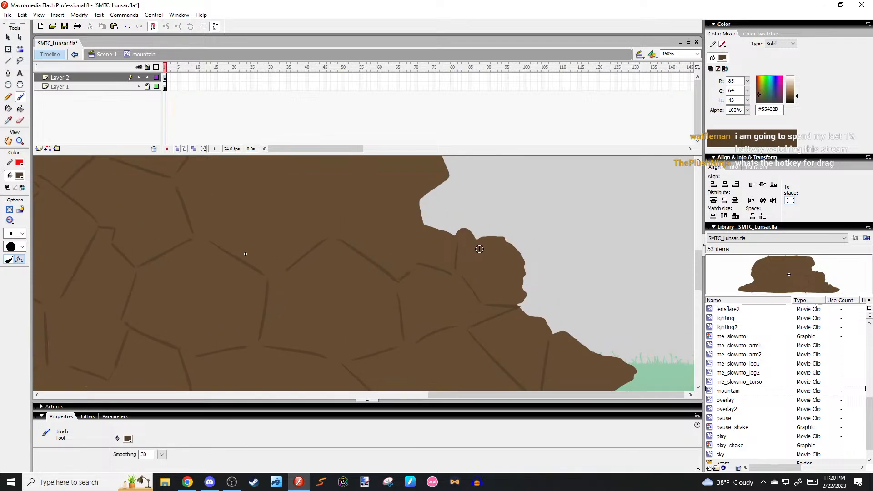
Divide the large rounded rock bulge on the right slope into smaller pieces with crossing crack lines.
key("ctrl+z")
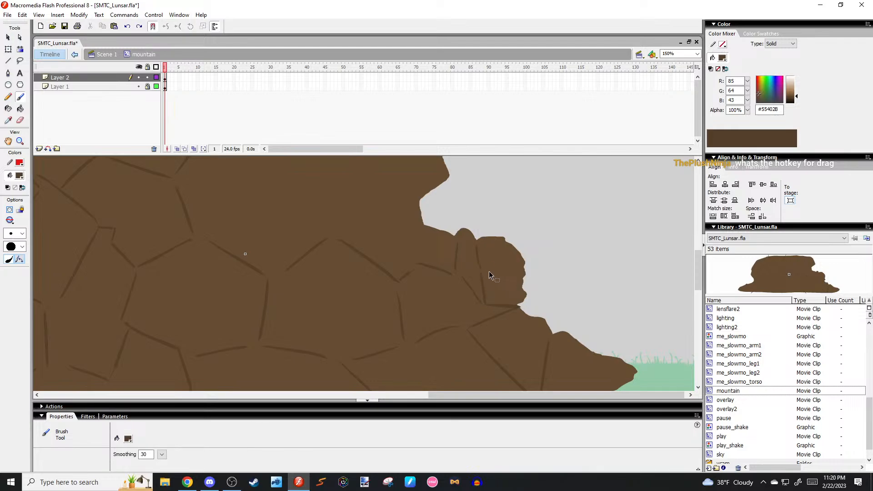
left_click_drag(503, 271, 518, 291)
mouse_move(438, 211)
left_mouse_down()
mouse_move(380, 243)
mouse_move(421, 245)
mouse_move(347, 243)
left_mouse_up()
left_click_drag(393, 283, 522, 272)
mouse_move(469, 334)
left_mouse_down()
mouse_move(544, 356)
mouse_move(492, 329)
mouse_move(522, 292)
mouse_move(458, 317)
left_mouse_up()
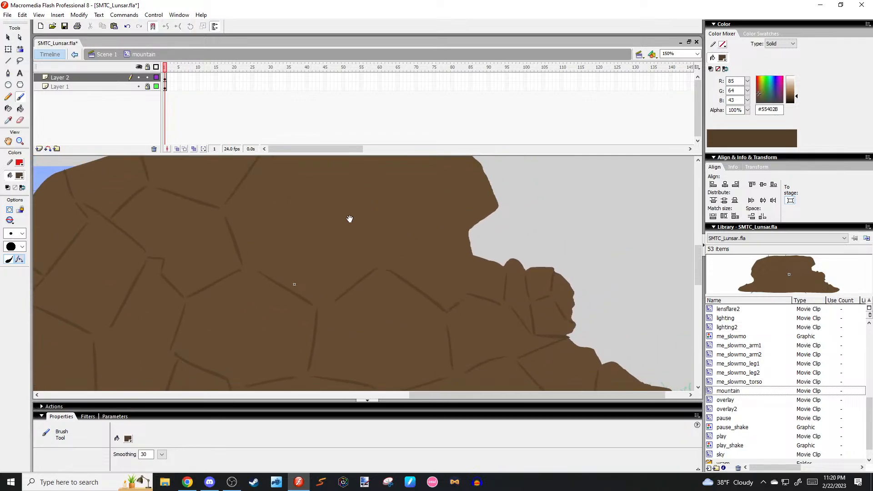
Brush crack lines across the mountain's upper right part, running up to the top edge and out toward the right notch.
mouse_move(349, 219)
left_mouse_down()
mouse_move(358, 237)
mouse_move(348, 266)
left_mouse_up()
left_click_drag(326, 224, 387, 237)
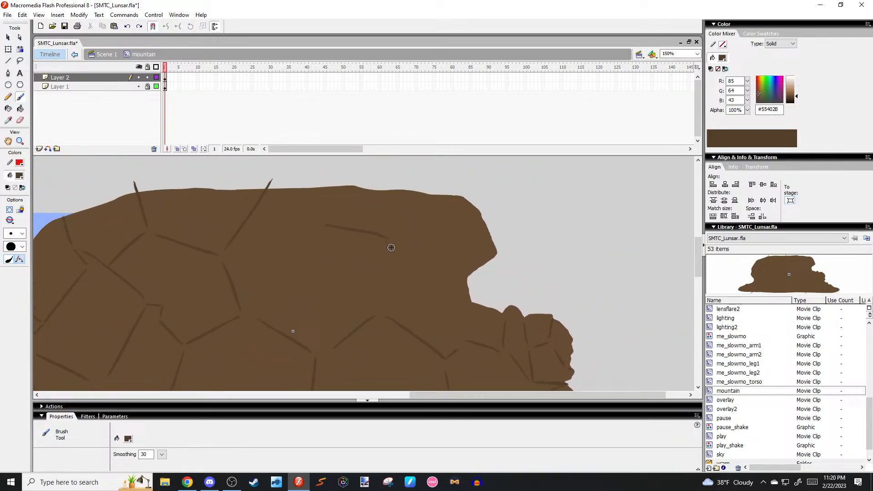
left_click_drag(384, 279, 427, 291)
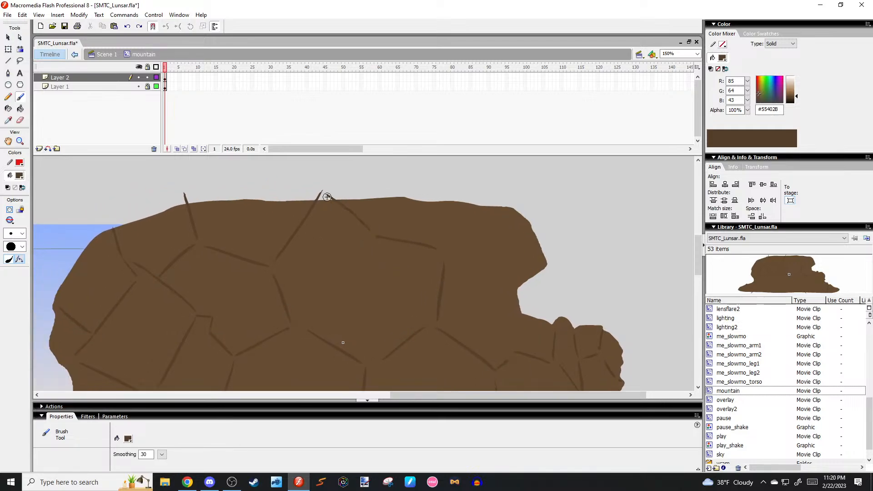
mouse_move(306, 256)
left_mouse_down()
mouse_move(390, 239)
mouse_move(311, 243)
left_mouse_up()
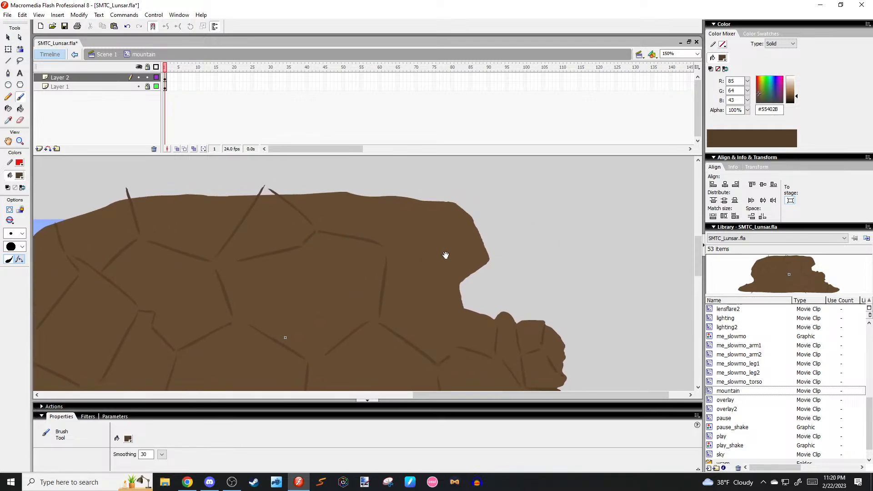
left_click_drag(427, 200, 411, 220)
mouse_move(404, 252)
left_mouse_down()
mouse_move(453, 270)
mouse_move(456, 289)
left_mouse_up()
Thicken the cracks around the block below the right notch, filling their junctions with dark brown wedges.
mouse_move(389, 347)
left_mouse_down()
mouse_move(397, 270)
mouse_move(416, 212)
mouse_move(401, 272)
left_mouse_up()
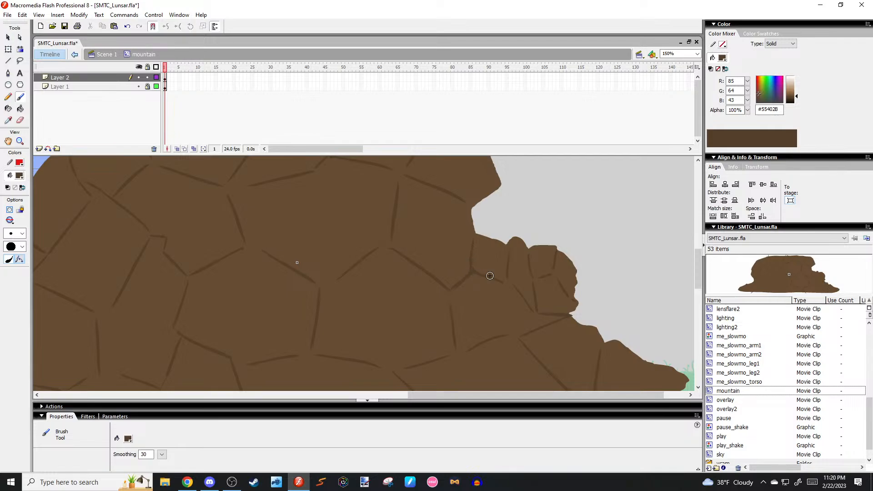
left_click_drag(454, 294, 435, 280)
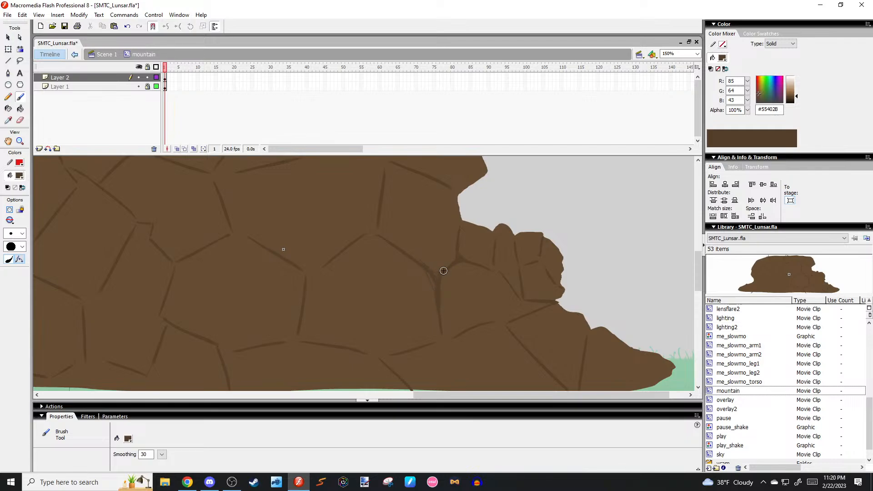
key("ctrl+z")
mouse_move(424, 268)
left_mouse_down()
mouse_move(444, 271)
mouse_move(422, 253)
left_mouse_up()
left_click_drag(428, 307, 439, 313)
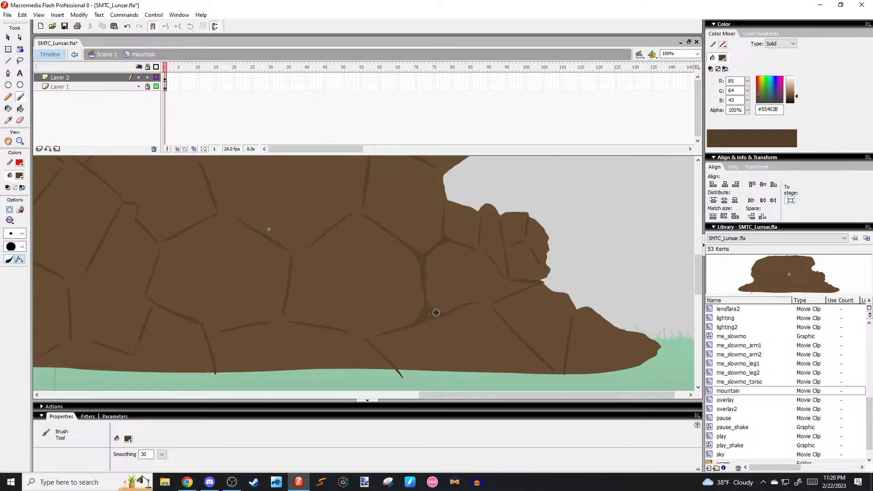
left_click_drag(443, 308, 412, 294)
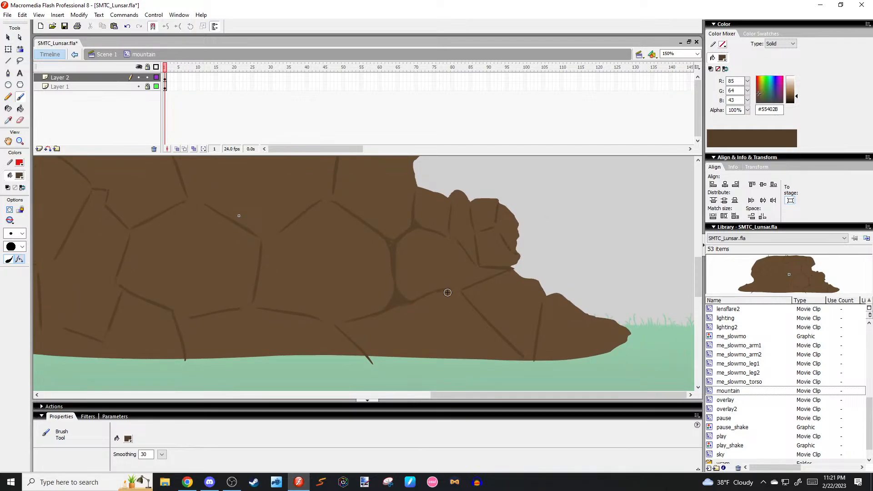
Thicken the forked crack above the mountain's right foot and clean up its edges with the Eraser.
mouse_move(466, 289)
left_mouse_down()
mouse_move(402, 308)
mouse_move(434, 293)
mouse_move(472, 304)
mouse_move(483, 318)
mouse_move(451, 295)
mouse_move(418, 300)
mouse_move(461, 298)
mouse_move(498, 334)
left_mouse_up()
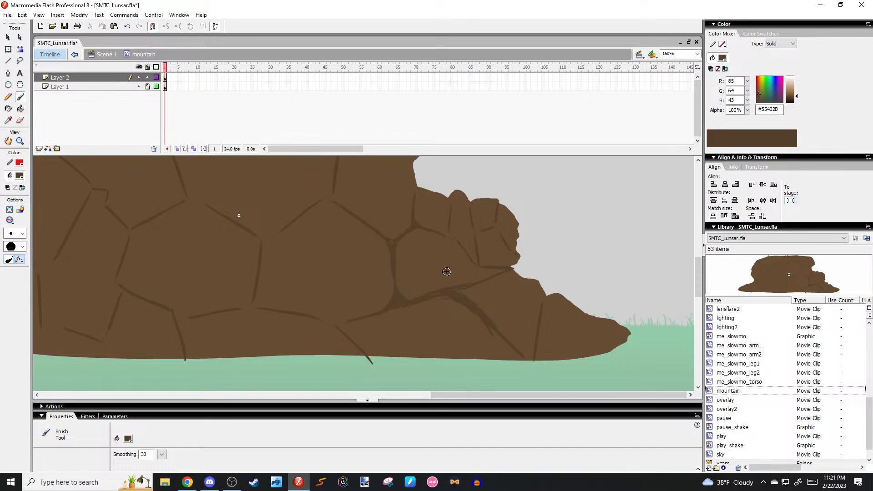
scroll(393, 242, "down", 1)
scroll(417, 253, "up", 2)
mouse_move(458, 305)
left_mouse_down()
mouse_move(413, 306)
mouse_move(409, 316)
left_mouse_up()
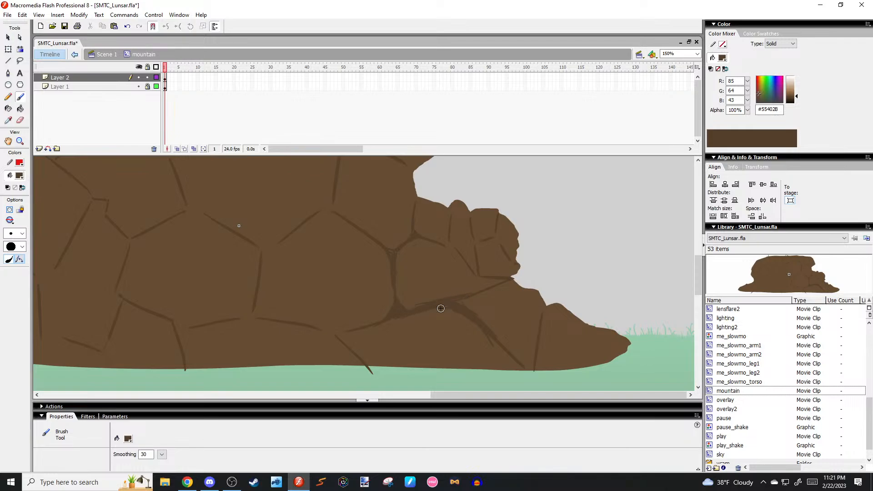
key("e")
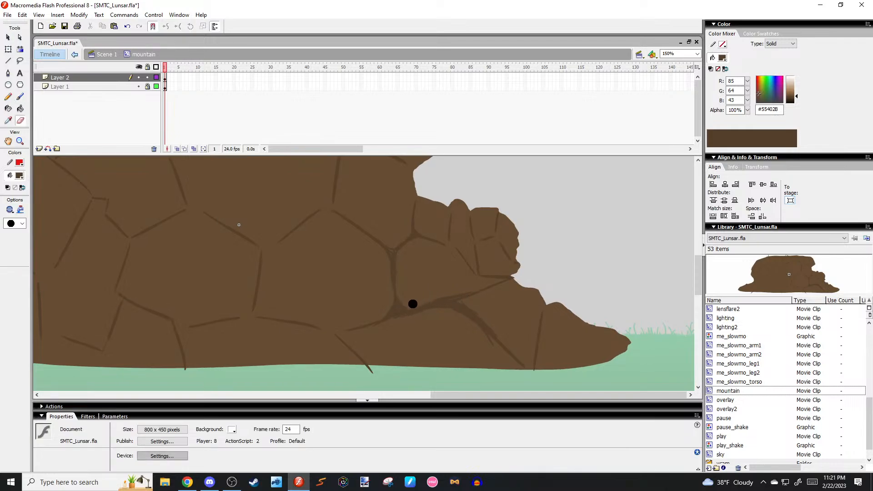
key("b")
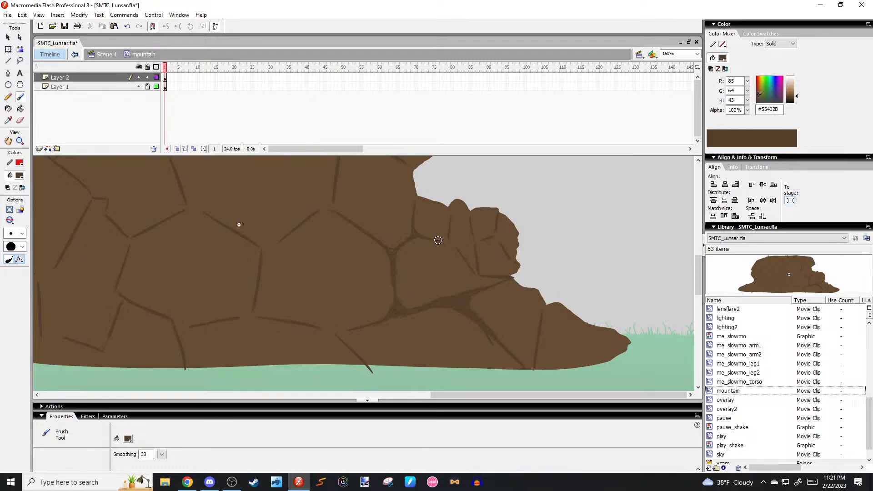
Widen the diagonal crack reaching the base right of center and switch to a larger brush size.
scroll(423, 237, "down", 3)
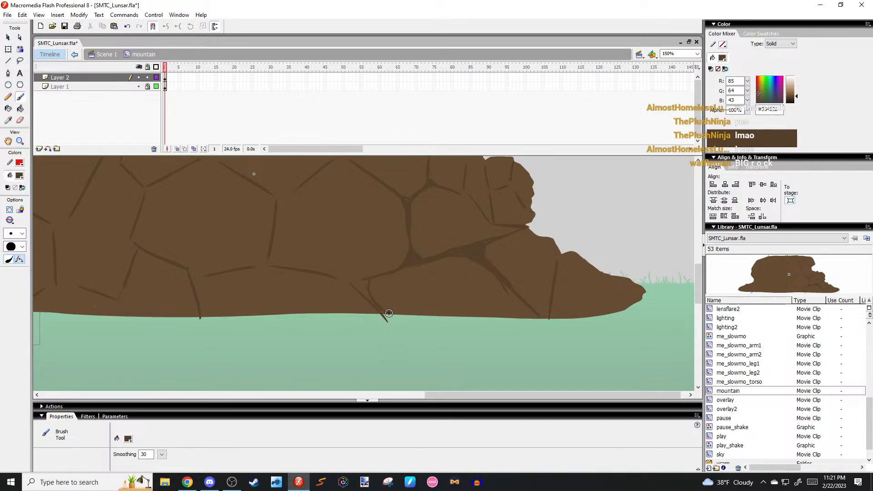
left_click_drag(332, 277, 374, 309)
left_click(20, 233)
left_click(15, 304)
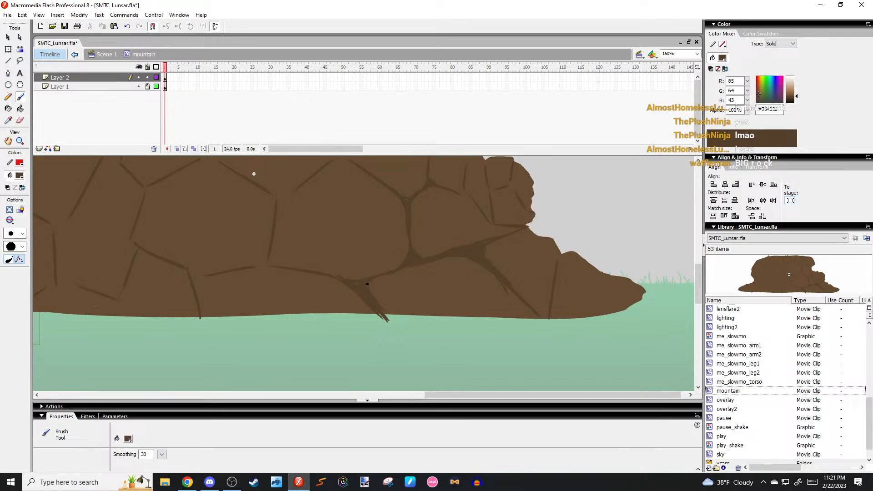
Fill the crack junctions along the mountain's lower middle with dark wedges and thicken the crack running down to the base.
left_click_drag(346, 282, 419, 295)
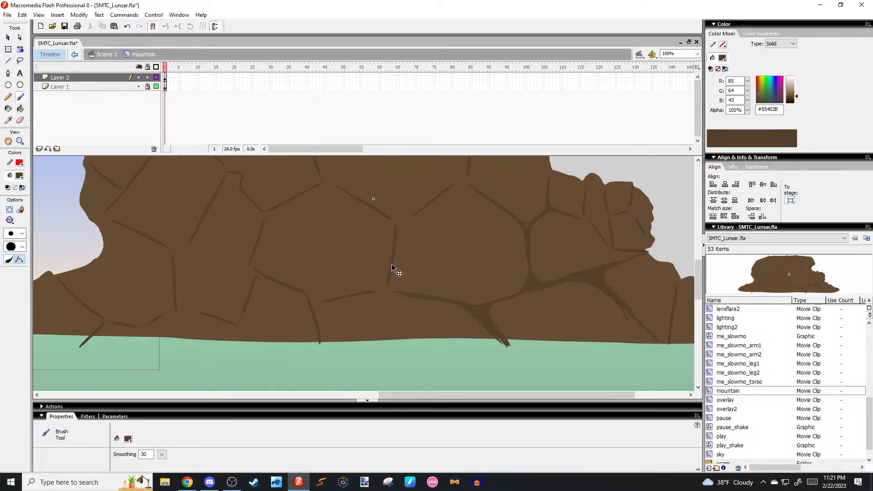
mouse_move(372, 289)
left_mouse_down()
mouse_move(389, 279)
mouse_move(406, 295)
mouse_move(389, 270)
mouse_move(415, 295)
mouse_move(383, 288)
left_mouse_up()
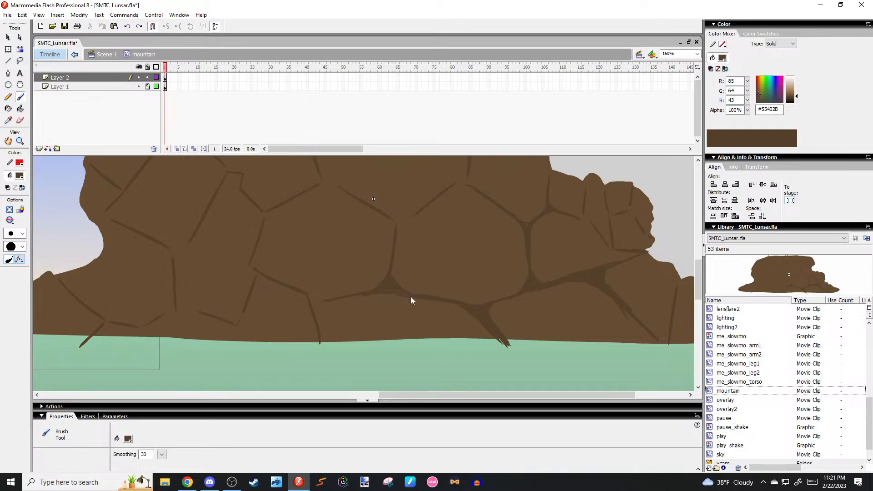
left_click_drag(343, 292, 379, 277)
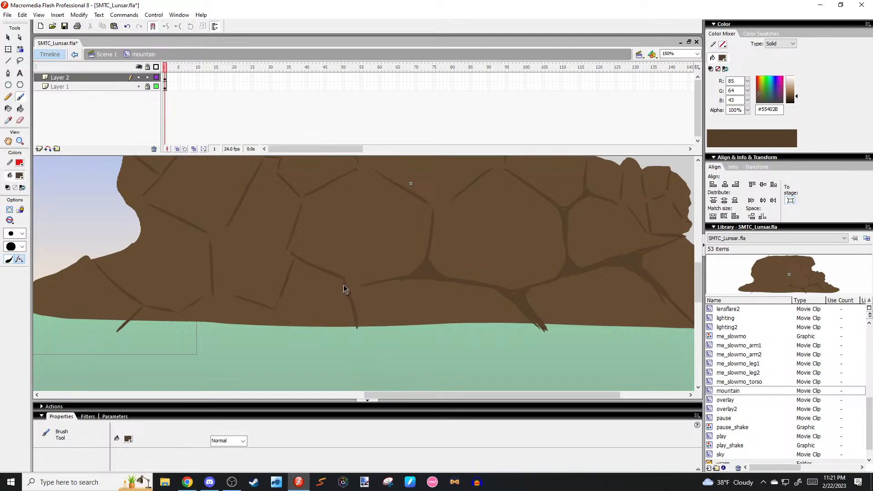
left_click_drag(337, 276, 353, 313)
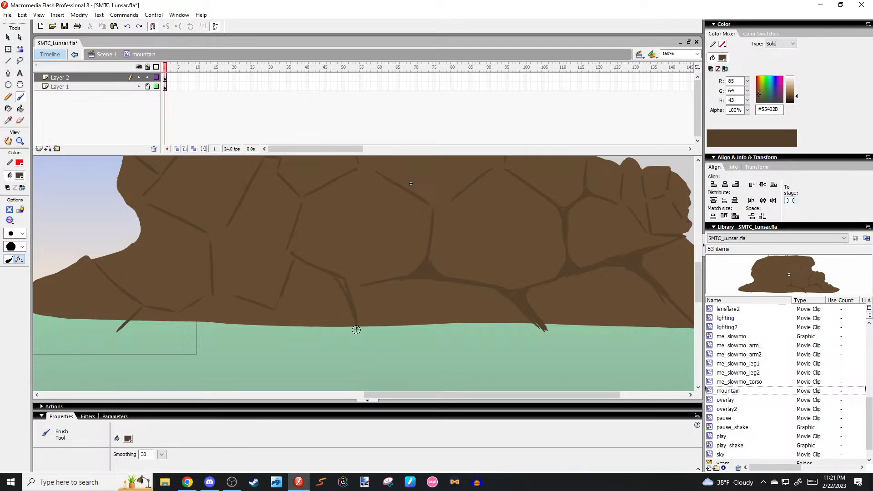
left_click_drag(338, 277, 386, 279)
key("ctrl+z")
left_click_drag(364, 285, 357, 309)
mouse_move(352, 269)
left_mouse_down()
mouse_move(356, 291)
mouse_move(327, 305)
left_mouse_up()
Thicken the crack between the two large central blocks and fill the Y-shaped junction at its upper end.
left_click_drag(395, 257, 398, 271)
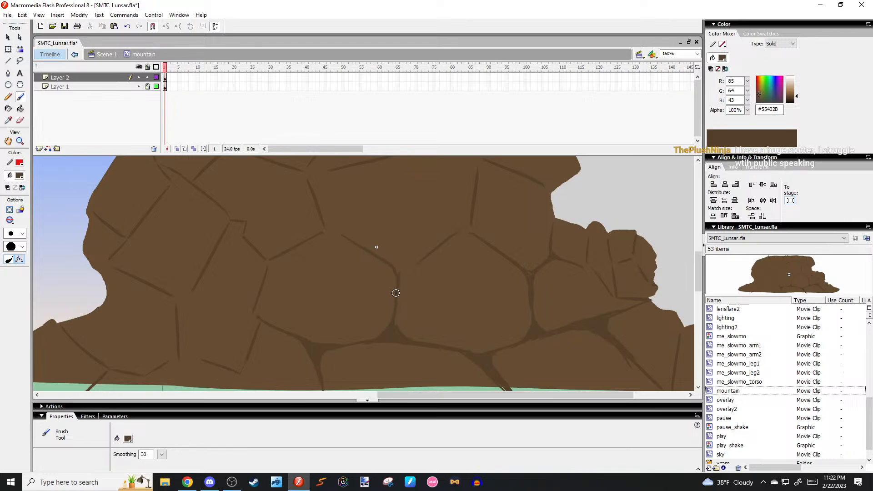
left_click_drag(395, 277, 388, 252)
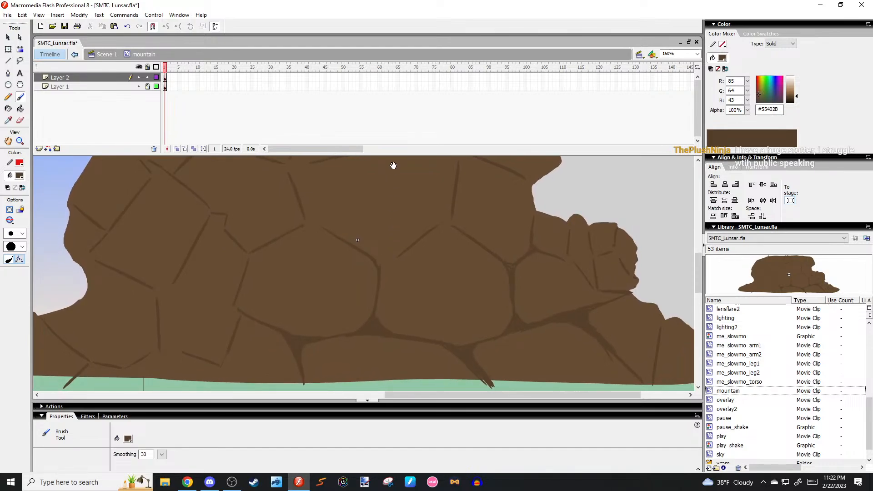
mouse_move(378, 222)
left_mouse_down()
mouse_move(399, 249)
mouse_move(393, 258)
mouse_move(422, 267)
left_mouse_up()
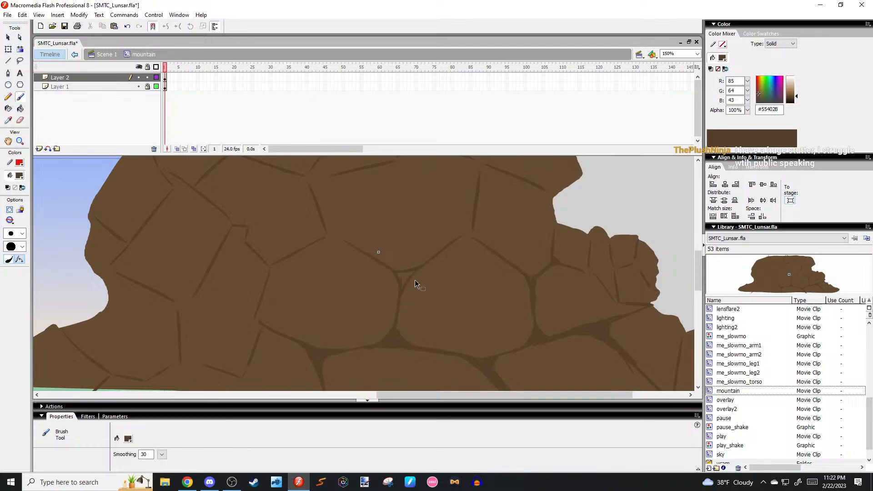
left_click_drag(421, 267, 401, 301)
key("ctrl+z")
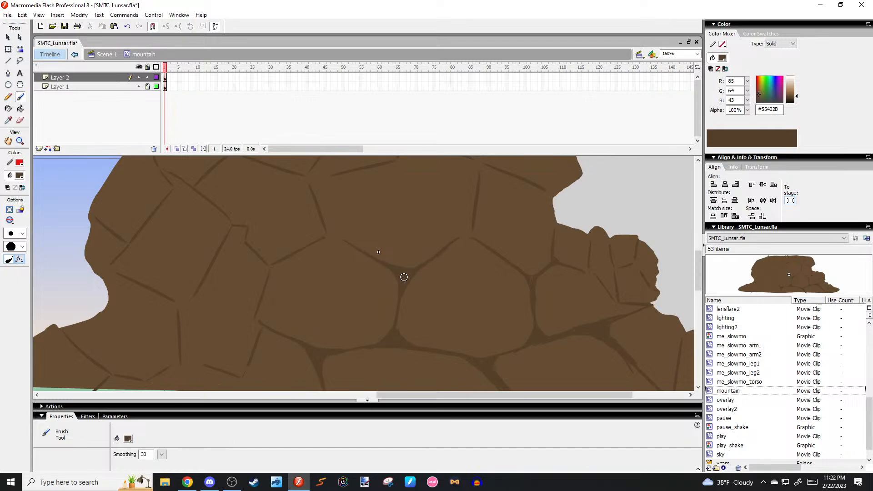
mouse_move(403, 277)
left_mouse_down()
mouse_move(405, 286)
mouse_move(423, 263)
mouse_move(398, 335)
mouse_move(404, 314)
left_mouse_up()
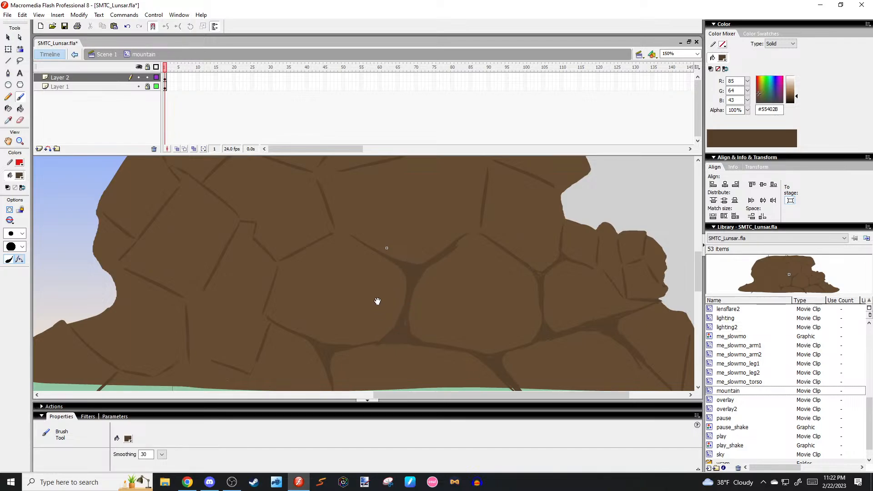
Thicken the cracks over the large block right of center and fill the junction at its peak.
mouse_move(378, 300)
left_mouse_down()
mouse_move(335, 284)
mouse_move(337, 273)
mouse_move(364, 284)
mouse_move(335, 325)
left_mouse_up()
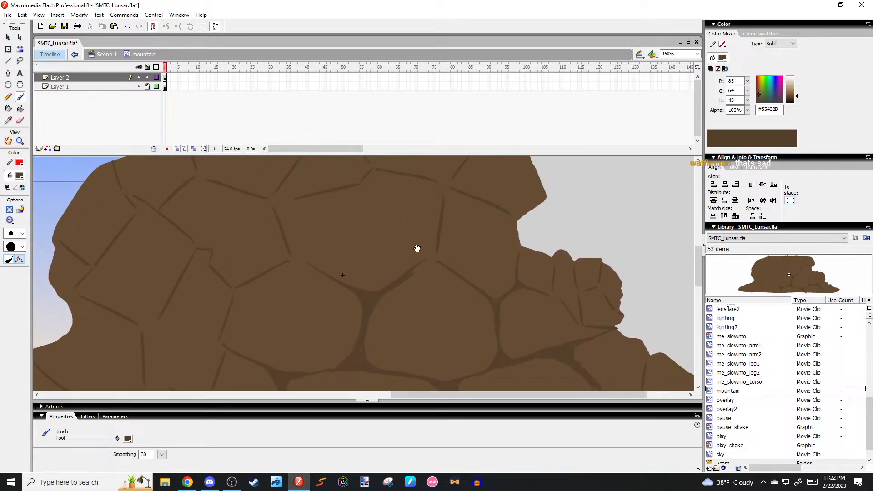
mouse_move(415, 248)
left_mouse_down()
mouse_move(390, 265)
mouse_move(379, 293)
left_mouse_up()
key("ctrl+z")
left_click_drag(400, 261, 373, 293)
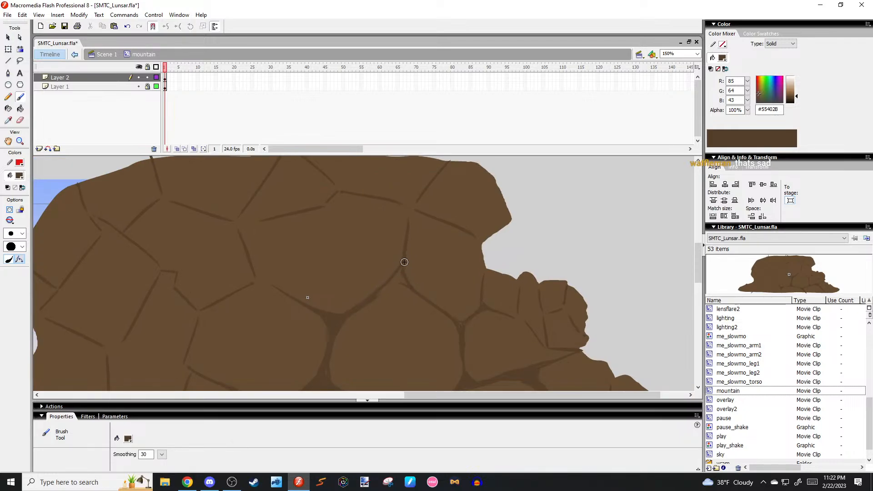
left_click_drag(403, 261, 374, 295)
scroll(393, 284, "right", 2)
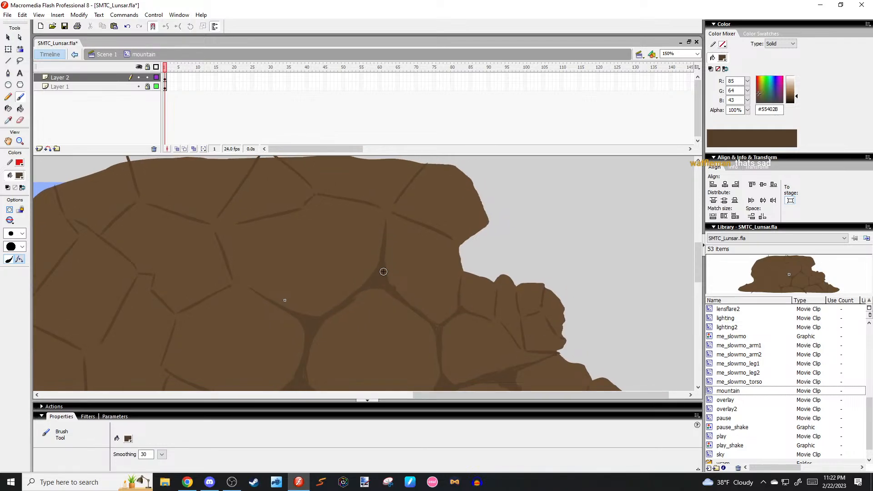
Brush a dark line along the inner edge of the right notch and erase the paint spilling outside the mountain.
scroll(382, 271, "right", 4)
left_click_drag(414, 281, 414, 287)
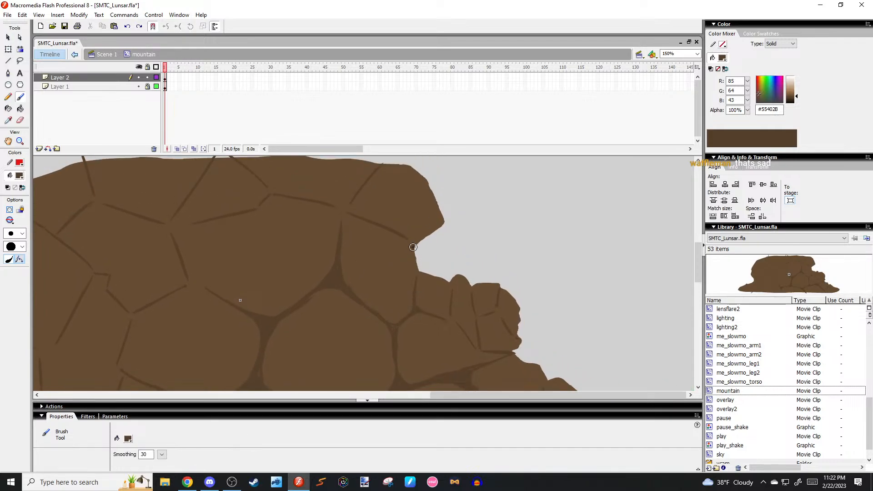
mouse_move(413, 246)
left_mouse_down()
mouse_move(415, 293)
mouse_move(418, 286)
left_mouse_up()
key("e")
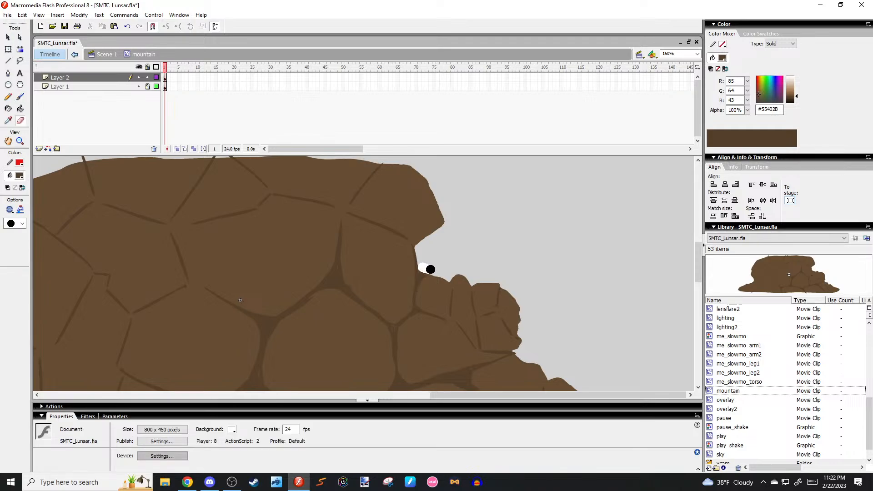
key("b")
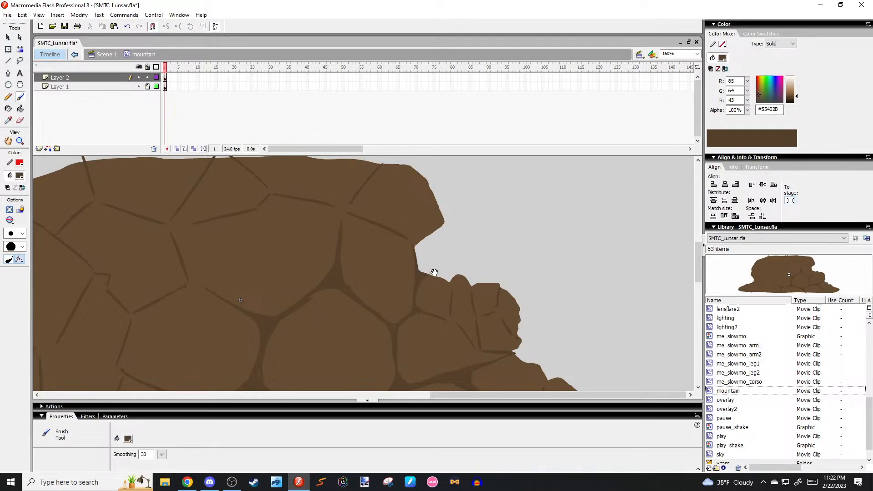
Thicken the cracks around the small blocks beneath the notch and along the underside of the rock bulges.
left_click_drag(434, 272, 432, 250)
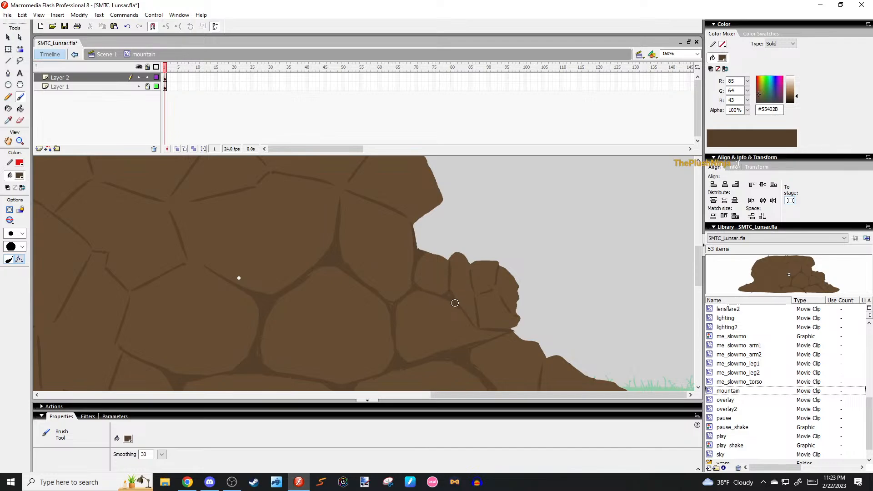
scroll(457, 292, "down", 2)
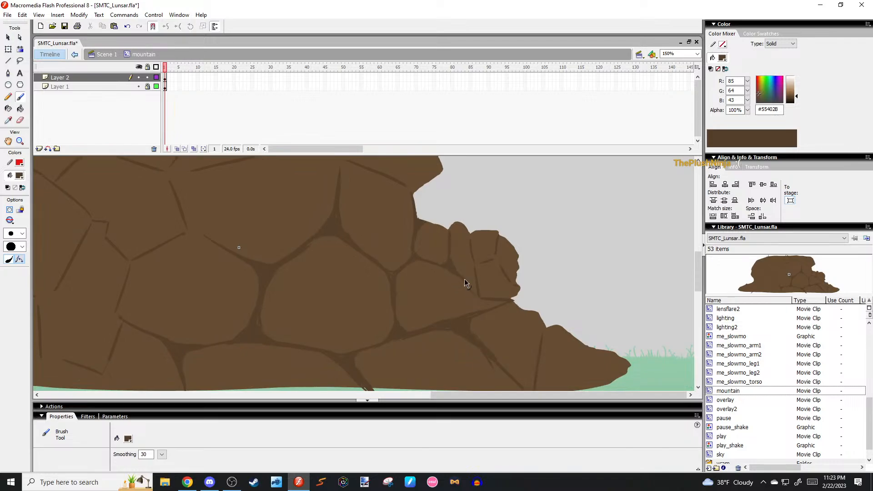
scroll(469, 280, "down", 1)
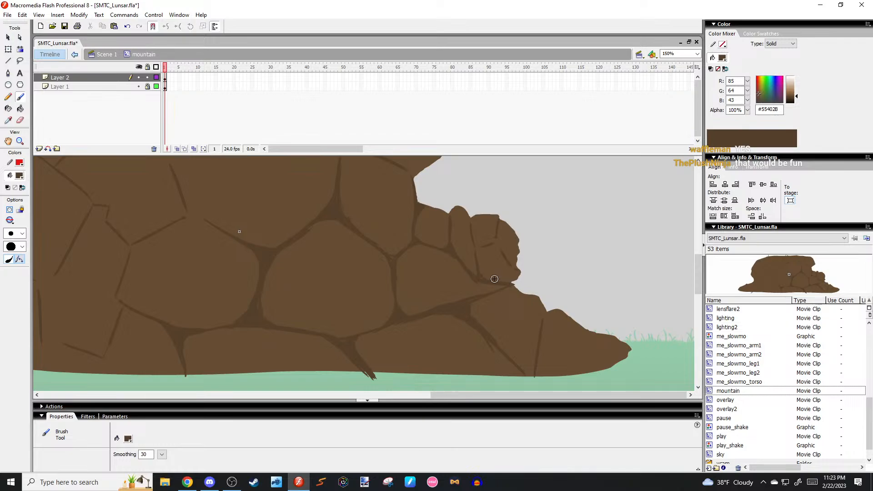
Thicken the cracks dividing the large rounded bulge on the right slope and those at the mountain's right foot.
scroll(474, 257, "up", 2)
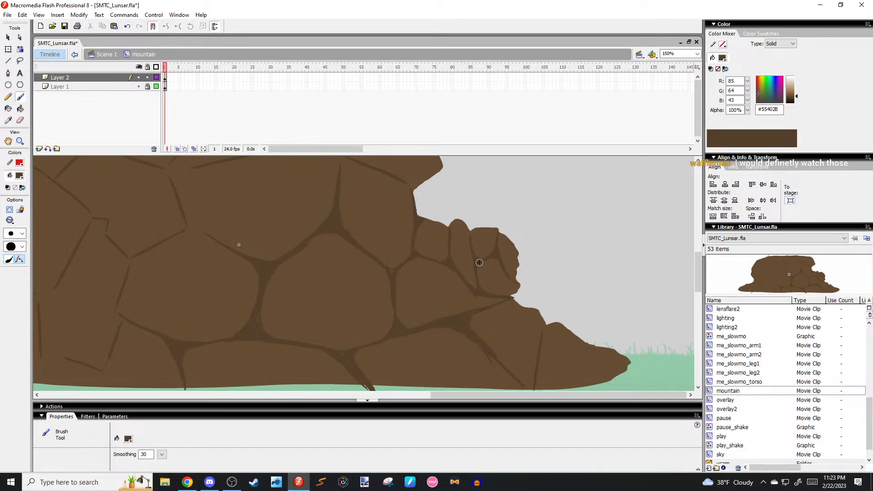
key("space")
left_click_drag(452, 221, 451, 247)
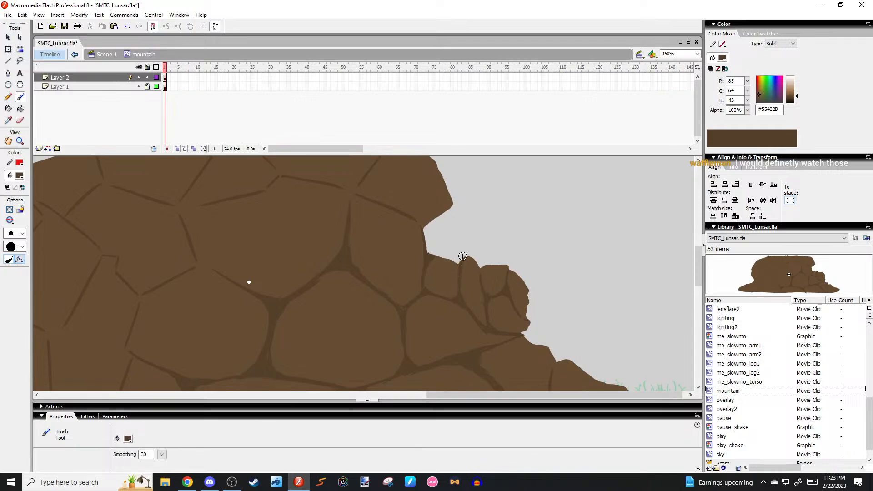
scroll(457, 270, "down", 3)
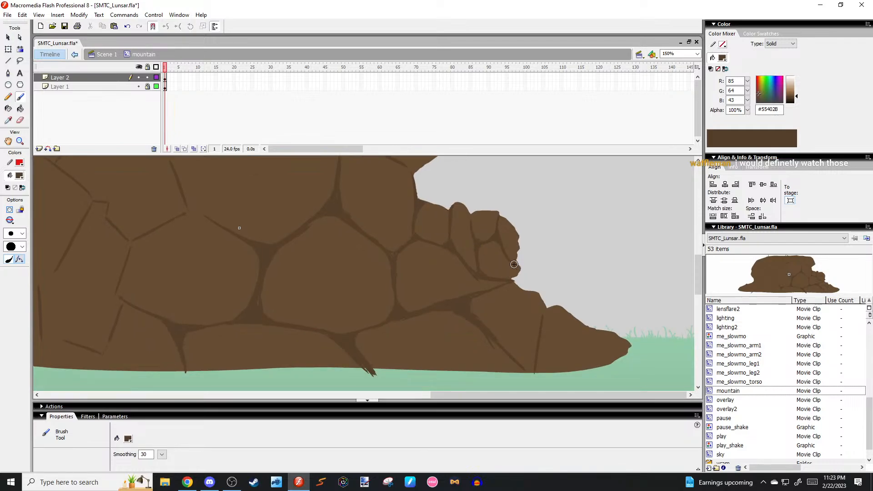
scroll(477, 259, "down", 3)
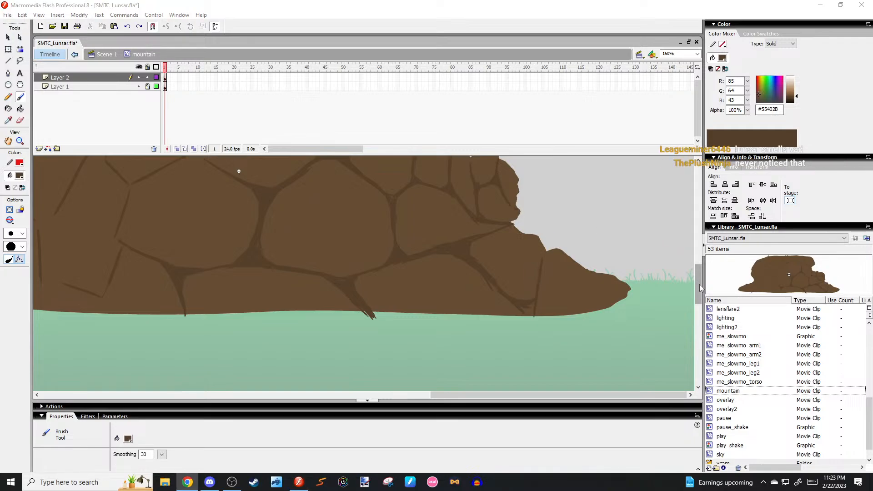
Thicken and fill the cracks converging at the base of the mountain's right foot and save the file.
left_click_drag(699, 285, 699, 284)
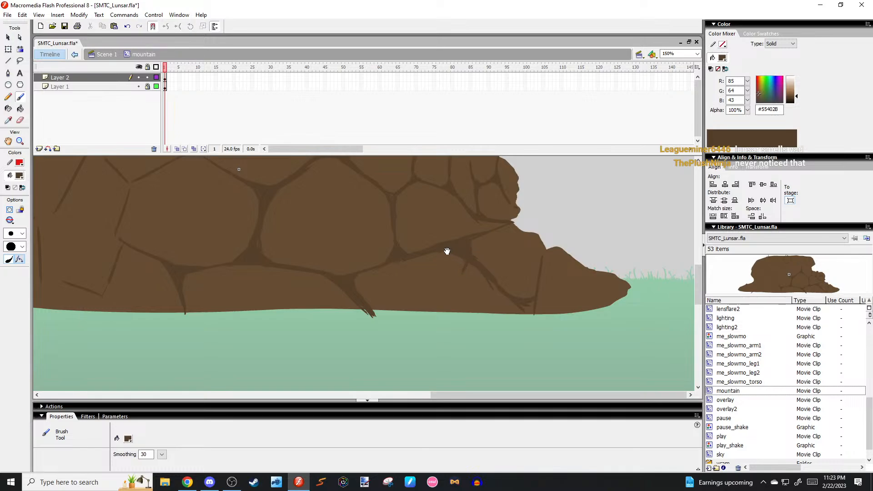
scroll(409, 227, "up", 3)
scroll(476, 286, "down", 3)
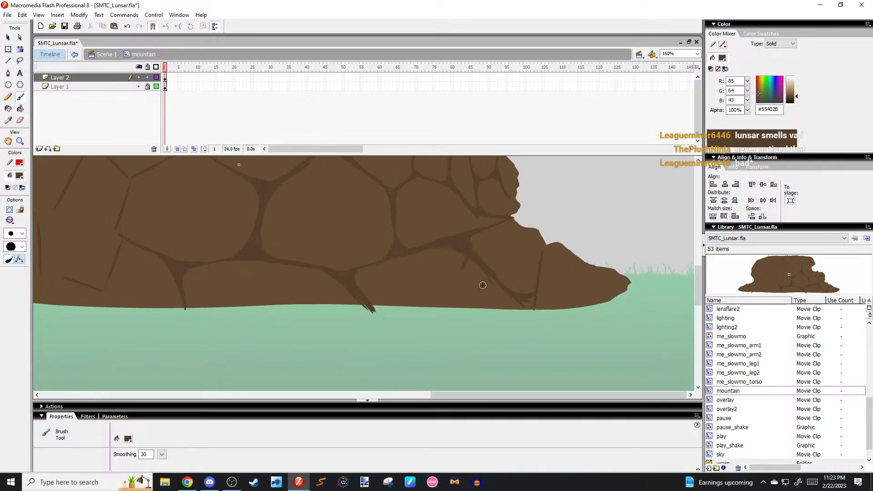
left_click_drag(503, 297, 521, 320)
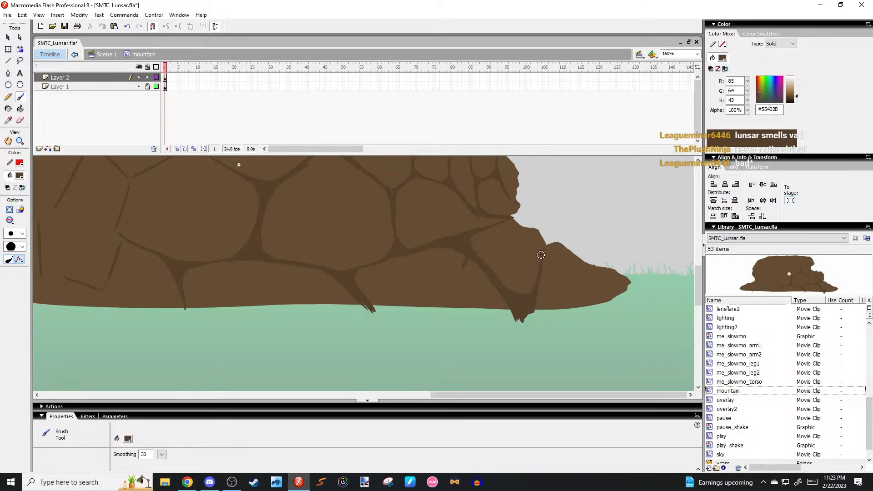
left_click_drag(543, 269, 546, 247)
key("ctrl+z")
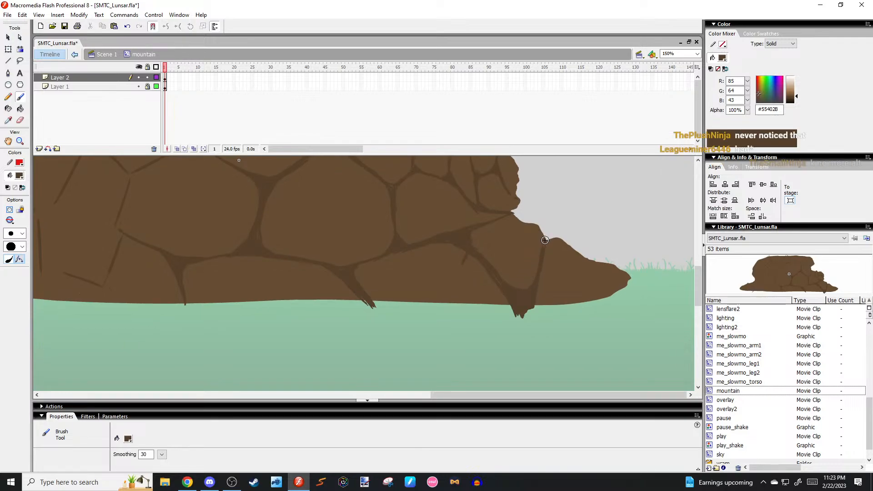
left_click_drag(544, 273, 541, 309)
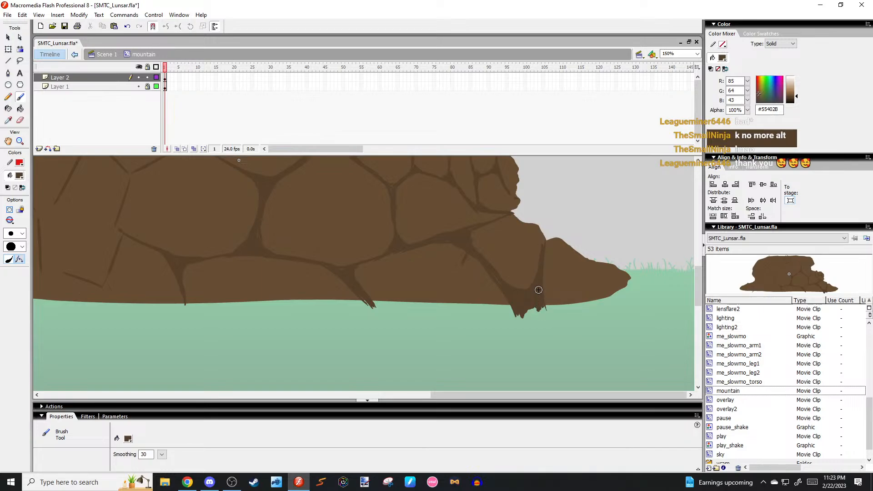
left_click_drag(452, 188, 487, 244)
mouse_move(367, 241)
left_mouse_down()
mouse_move(401, 251)
mouse_move(364, 250)
mouse_move(273, 302)
mouse_move(285, 265)
mouse_move(242, 229)
left_mouse_up()
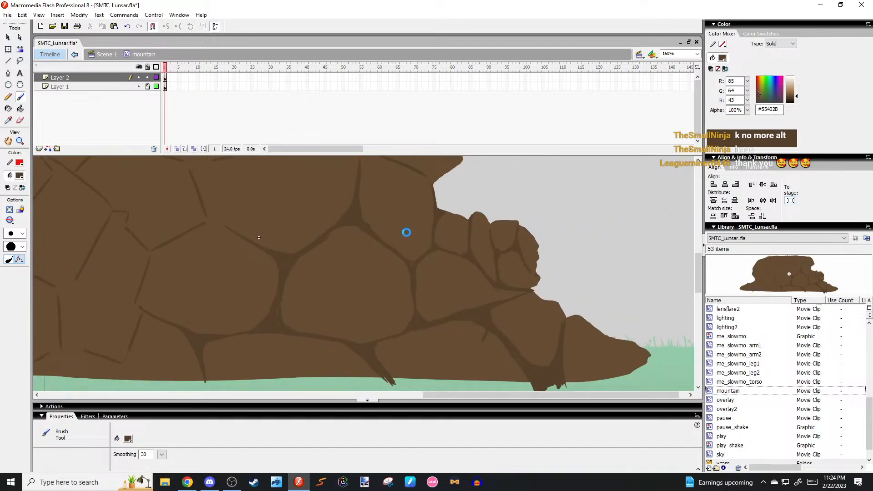
key("ctrl+s")
Connect the cracks meeting beside the upper-right overhang with curved brush strokes and fill the junction between them dark brown.
left_click_drag(337, 214, 401, 263)
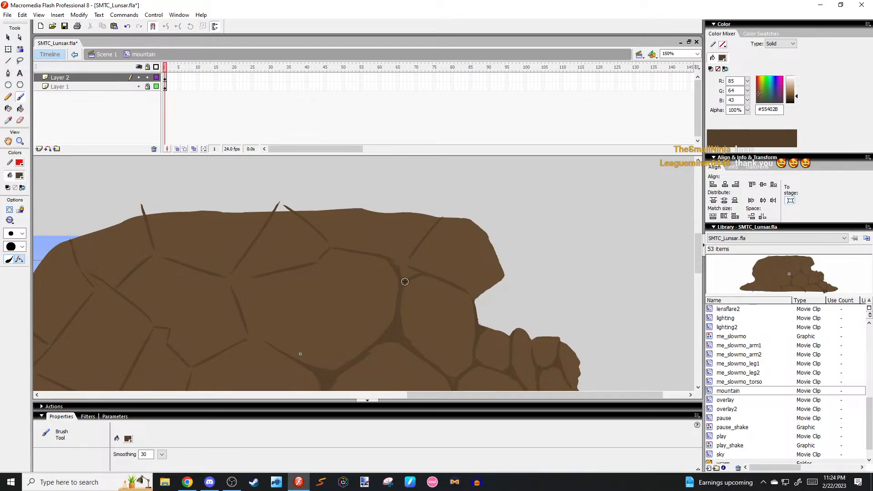
left_click_drag(415, 243, 424, 275)
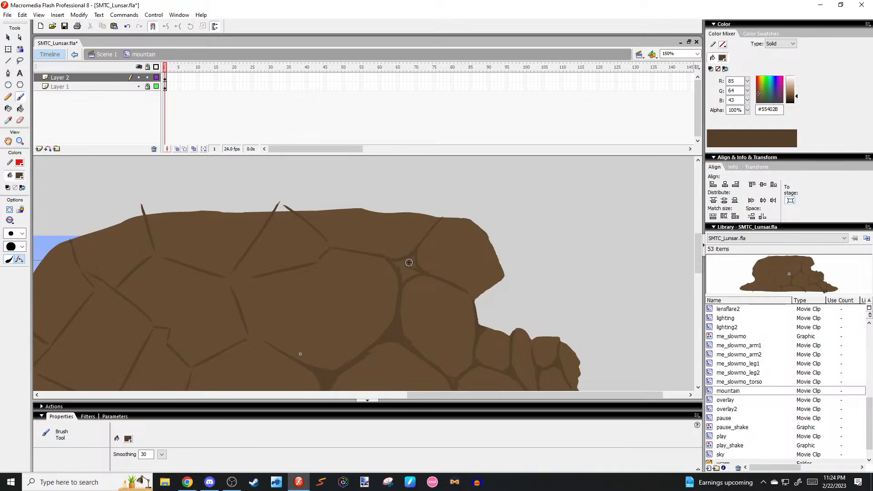
key("ctrl+z")
key("v")
left_click(417, 278)
left_click(433, 258)
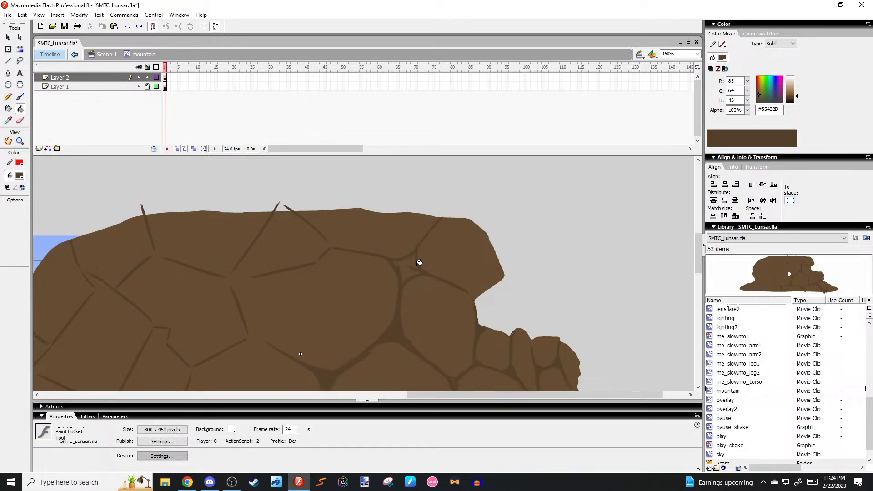
key("b")
left_click_drag(409, 275, 413, 257)
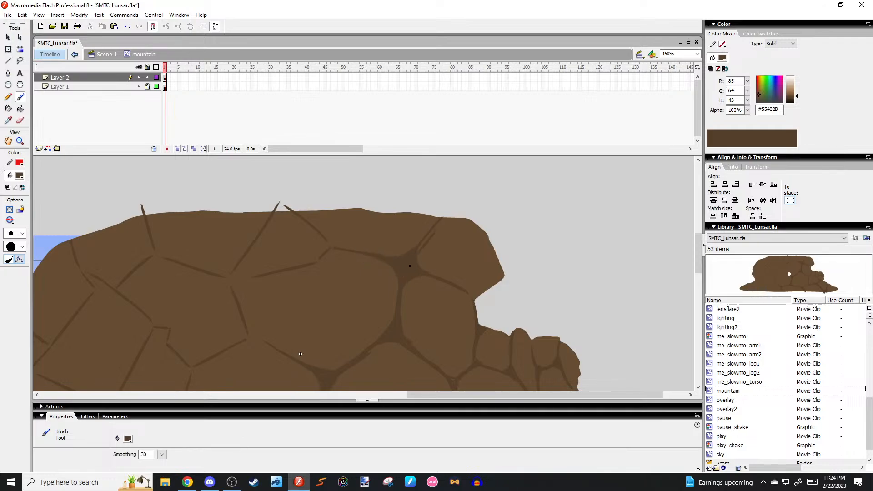
Thicken the cracks branching from the upper-right junction toward the mountain's top edge and the right notch.
left_click_drag(422, 250, 428, 233)
mouse_move(437, 255)
left_mouse_down()
mouse_move(369, 246)
mouse_move(413, 282)
mouse_move(429, 272)
left_mouse_up()
key("ctrl+z")
key("ctrl+z")
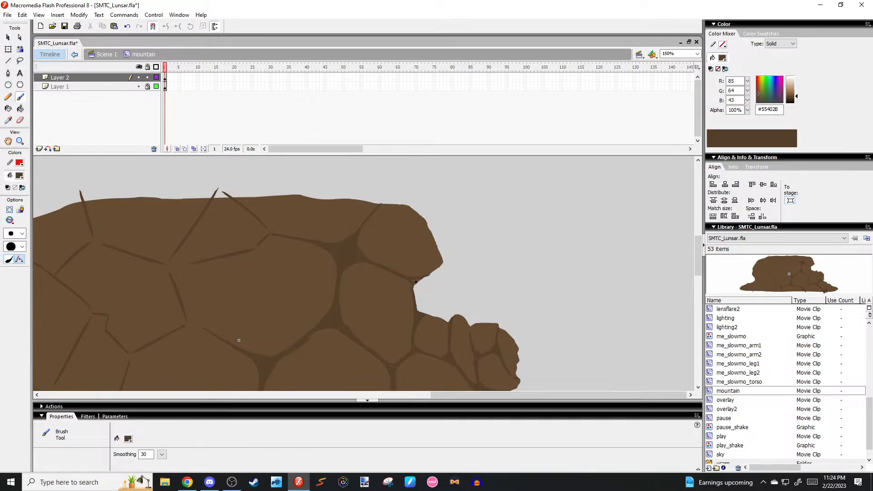
mouse_move(429, 250)
left_mouse_down()
mouse_move(531, 185)
mouse_move(401, 175)
mouse_move(281, 206)
left_mouse_up()
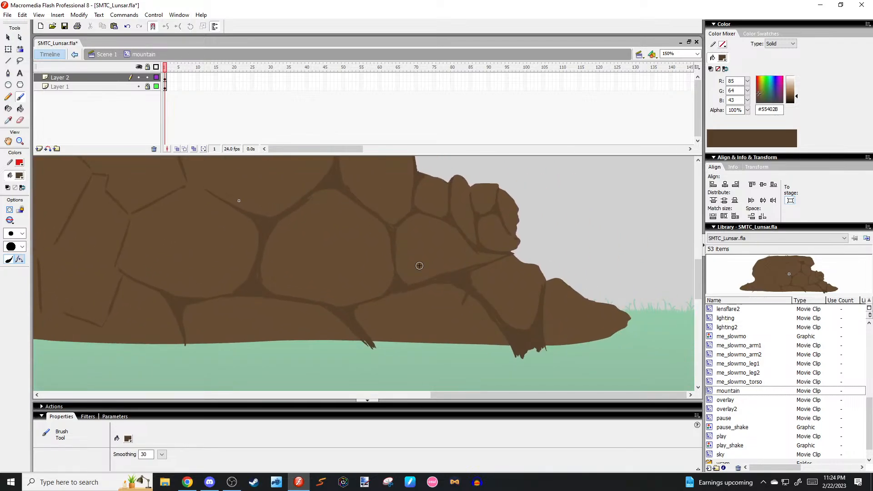
Erase the short stray crack stub below the long crack on the lower right slope.
key("e")
left_click_drag(437, 284, 436, 282)
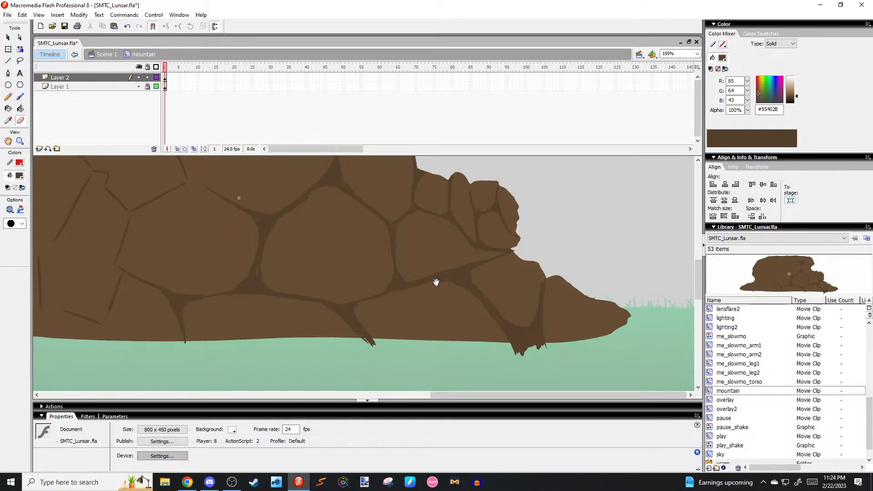
scroll(429, 259, "up", 1)
key("b")
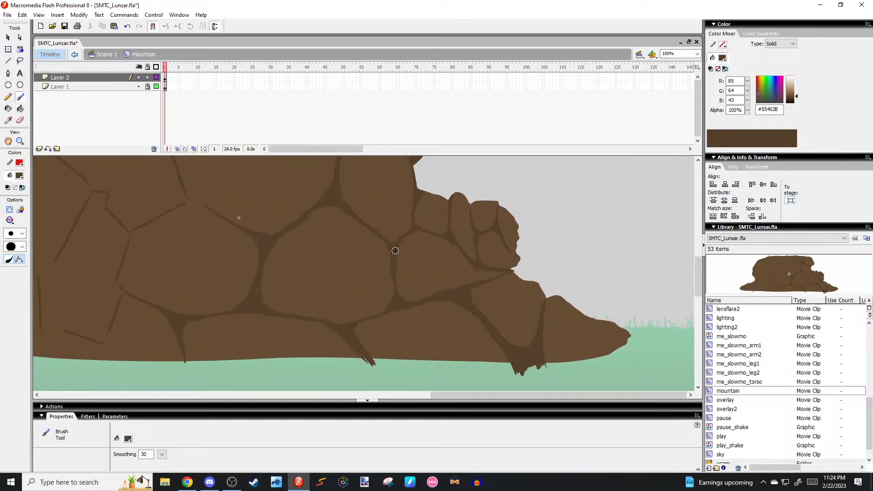
scroll(436, 272, "down", 2)
scroll(494, 293, "up", 5)
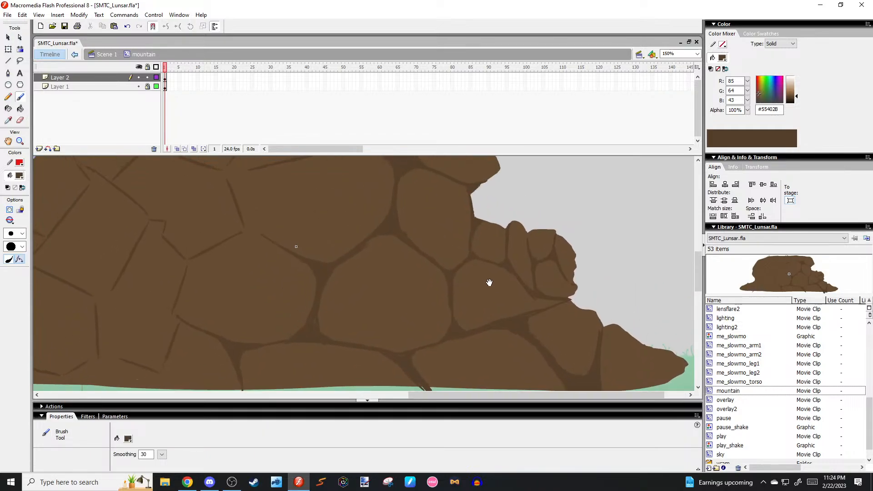
Thicken the cracks running along the mountain's lower left base and fill the three-way junction where they meet.
left_click_drag(325, 312, 402, 274)
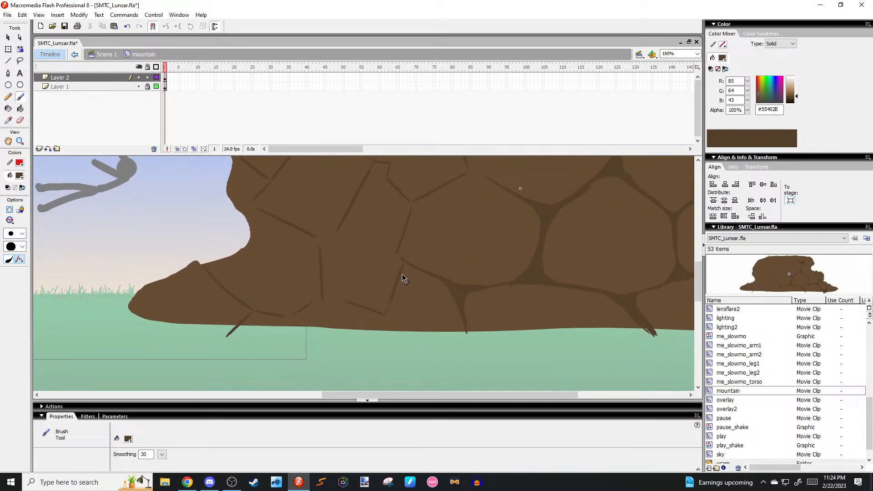
left_click_drag(387, 309, 405, 310)
mouse_move(332, 294)
left_mouse_down()
mouse_move(352, 293)
mouse_move(334, 310)
left_mouse_up()
key("ctrl+z")
left_click_drag(365, 274, 333, 310)
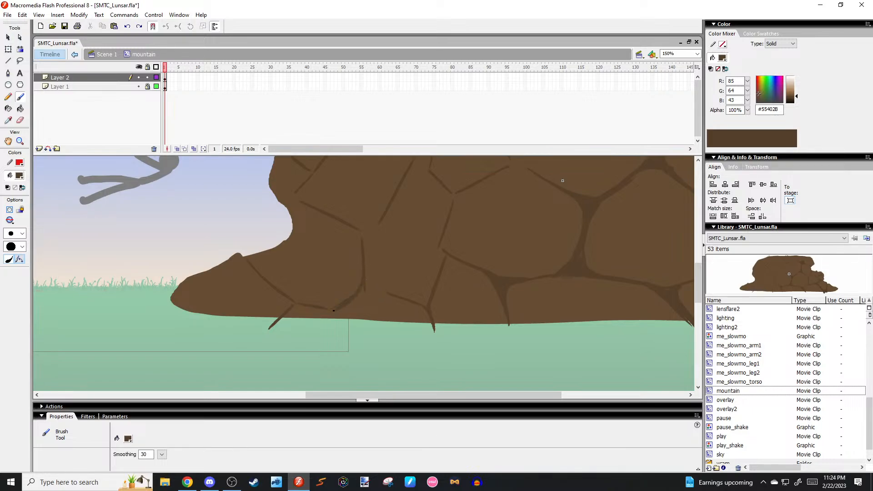
mouse_move(365, 274)
left_mouse_down()
mouse_move(383, 297)
mouse_move(403, 296)
left_mouse_up()
key("ctrl+z")
key("ctrl+z")
key("k")
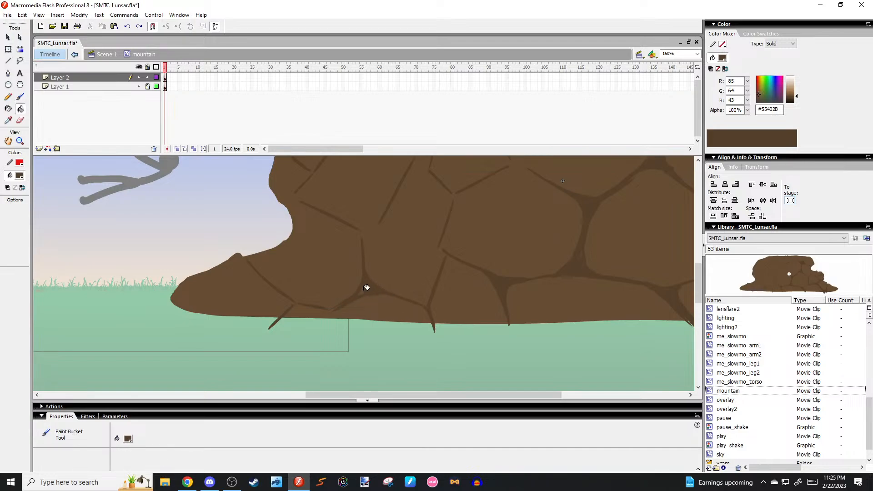
mouse_move(362, 287)
left_mouse_down()
mouse_move(337, 292)
mouse_move(335, 302)
mouse_move(376, 282)
left_mouse_up()
key("b")
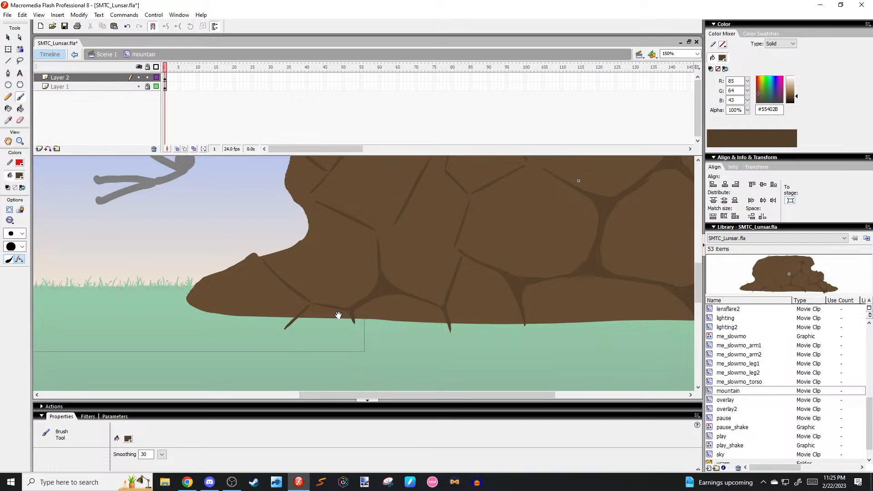
Thicken the crack junction at the underside of the left foot and the diagonal crack rising to its ledge.
left_click_drag(302, 309, 330, 305)
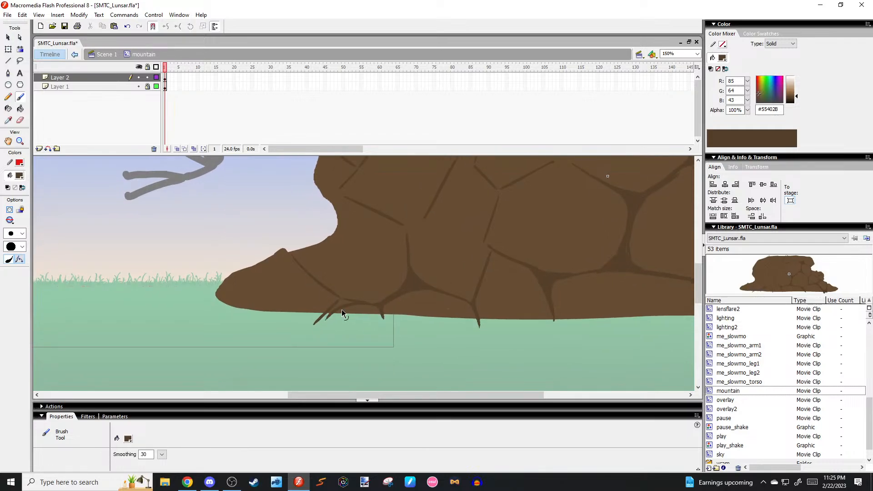
key("ctrl+z")
left_click_drag(336, 302, 337, 310)
left_click_drag(333, 301, 317, 335)
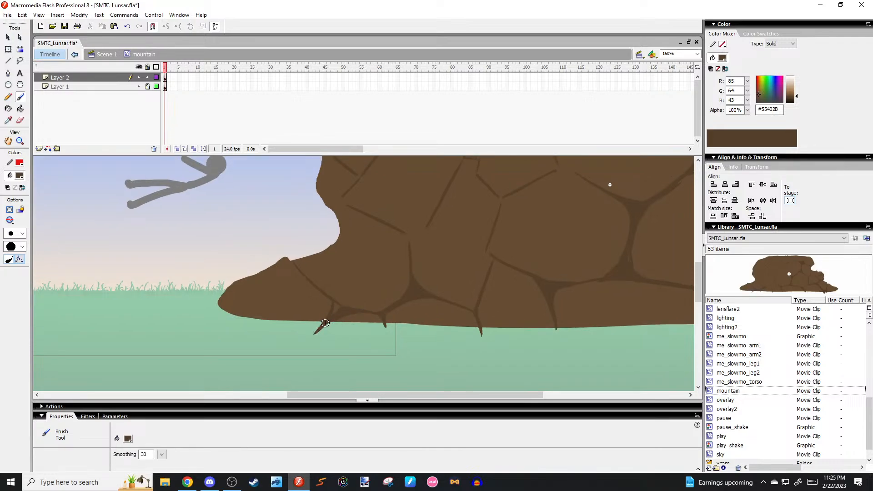
key("ctrl+z")
key("n")
key("b")
left_click_drag(322, 293, 333, 302)
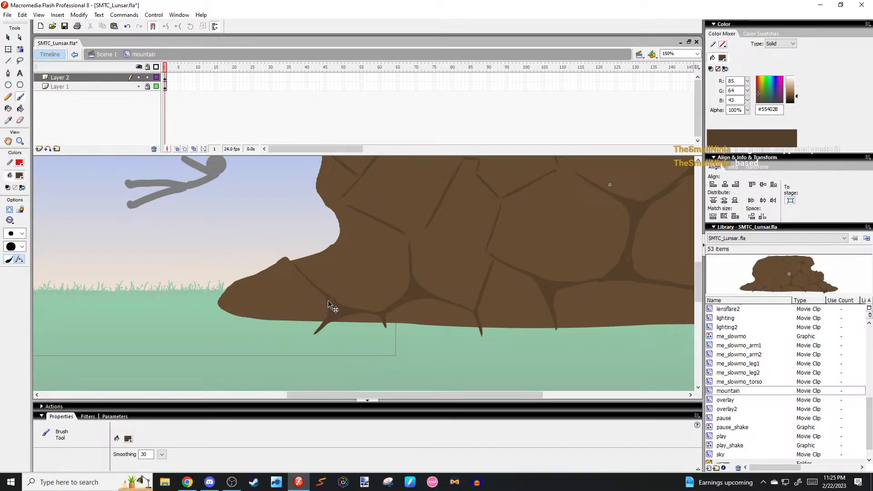
key("ctrl+z")
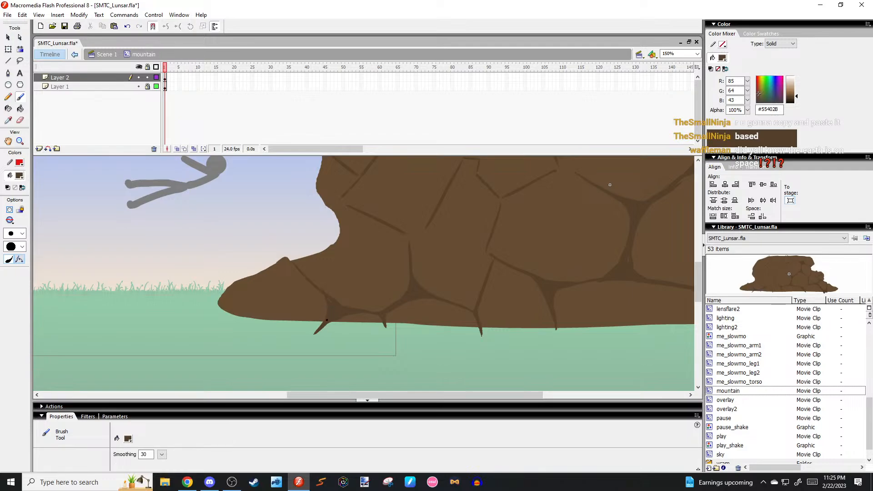
left_click_drag(300, 269, 318, 298)
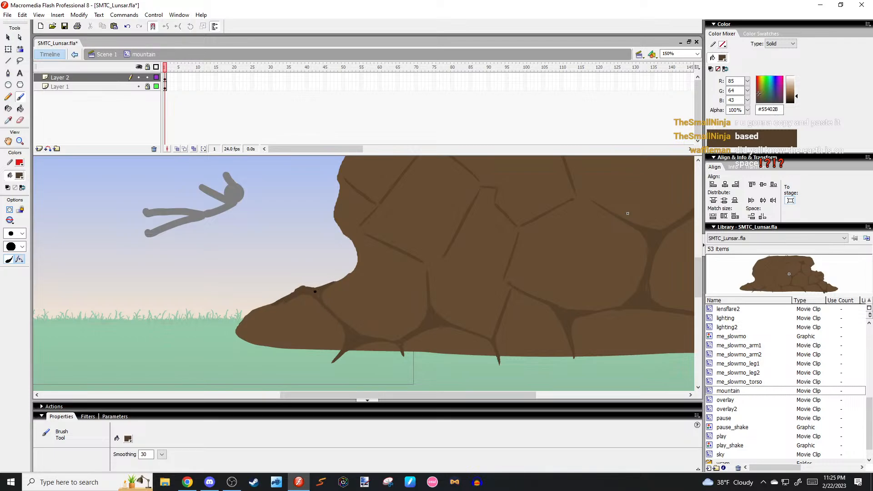
left_click_drag(339, 283, 316, 307)
Brush a dark junction where the cracks reach the indentation on the mountain's left edge and fill it.
left_click_drag(343, 256, 340, 293)
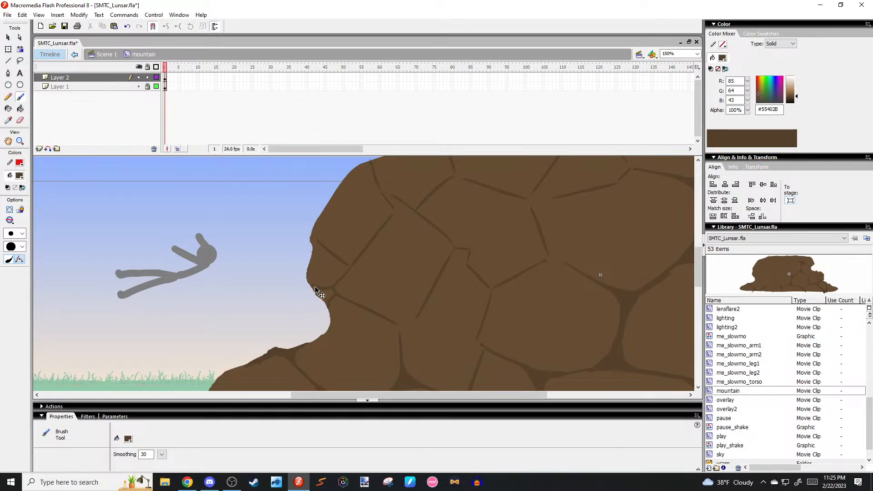
key("k")
mouse_move(329, 298)
left_mouse_down()
mouse_move(334, 291)
mouse_move(292, 243)
left_mouse_up()
left_click(327, 291)
key("b")
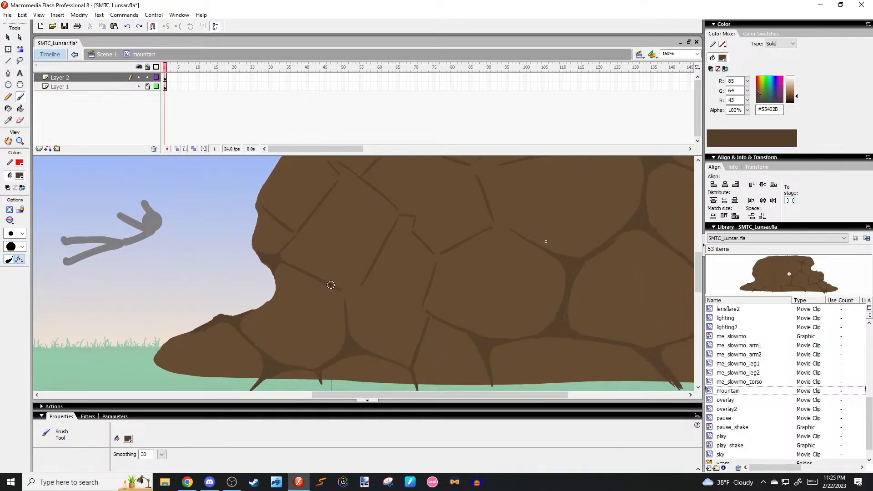
Join the cracks above the lower left base with curved strokes and fill the resulting junction dark brown.
left_click_drag(336, 288, 347, 320)
key("ctrl+z")
left_click_drag(364, 283, 350, 337)
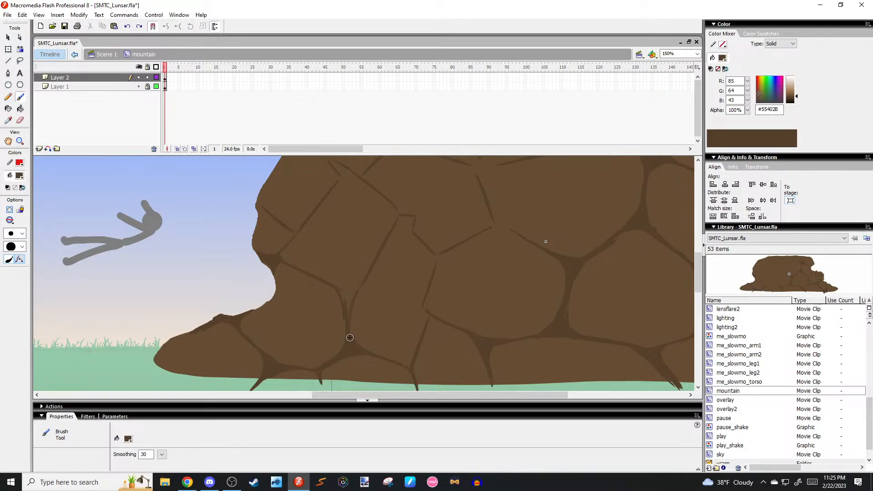
key("k")
left_click(350, 296)
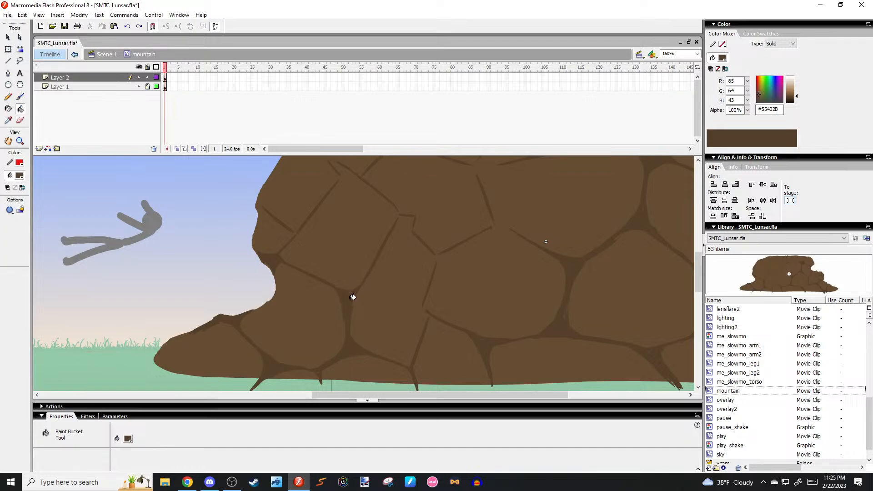
key("b")
Widen the crack junction at the lower left corner of the central block and fill the gap.
mouse_move(368, 282)
left_mouse_down()
mouse_move(331, 247)
mouse_move(319, 290)
left_mouse_up()
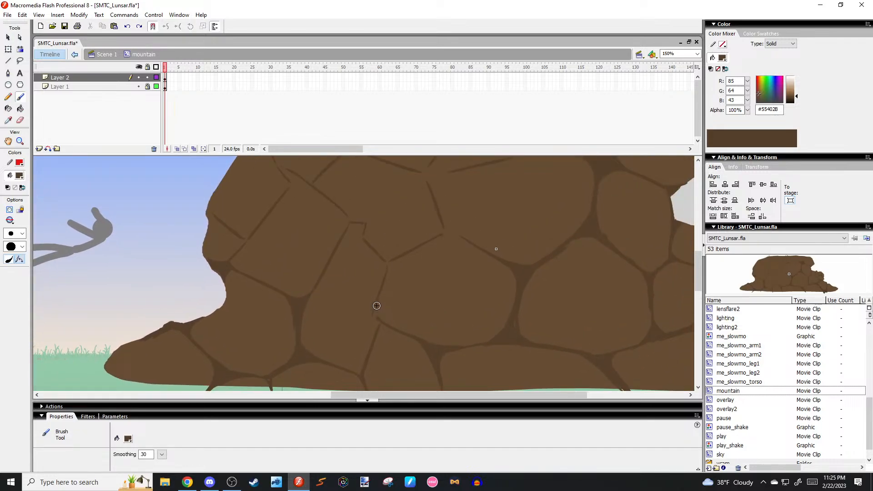
key("ctrl+z")
left_click_drag(375, 313, 378, 322)
left_click_drag(387, 330, 385, 315)
key("ctrl+z")
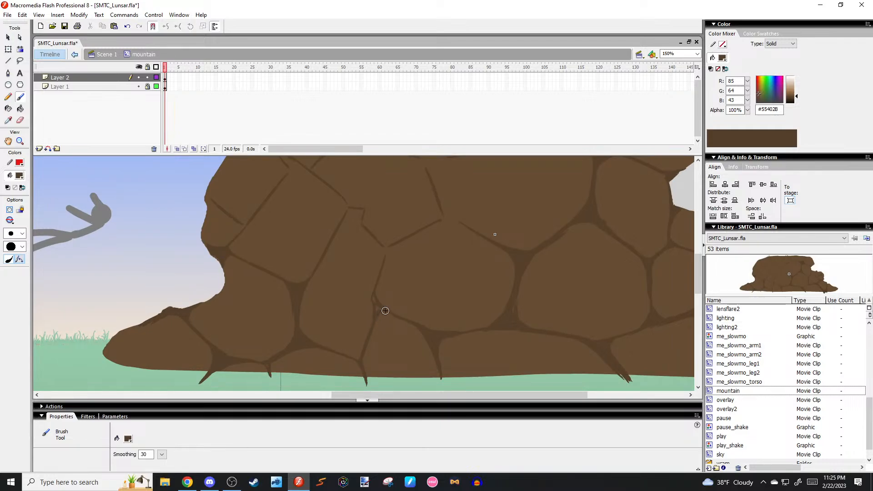
key("k")
mouse_move(383, 305)
left_mouse_down()
mouse_move(368, 257)
mouse_move(356, 314)
mouse_move(366, 302)
left_mouse_up()
key("b")
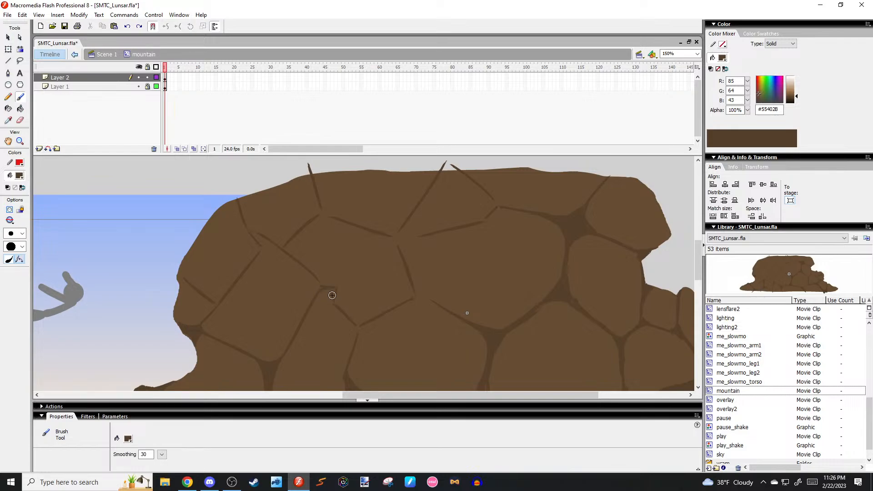
Thicken and fill the kinked crack left of center and the crack running from it to the central block.
mouse_move(314, 295)
left_mouse_down()
mouse_move(335, 307)
mouse_move(335, 284)
mouse_move(319, 292)
left_mouse_up()
key("j")
key("k")
left_click(333, 291)
key("b")
key("ctrl+z")
key("k")
left_click(334, 287)
key("b")
left_click_drag(335, 292, 356, 341)
Thicken the kinked crack left of center toward the central block and widen the crack junction near the upper right.
left_click_drag(368, 298, 322, 288)
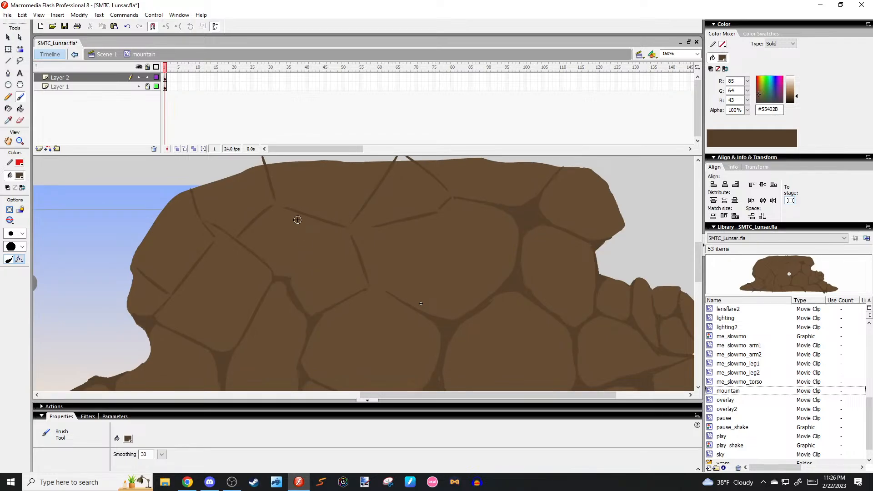
mouse_move(297, 219)
left_mouse_down()
mouse_move(345, 287)
mouse_move(360, 206)
mouse_move(224, 259)
mouse_move(253, 318)
mouse_move(359, 300)
mouse_move(388, 252)
left_mouse_up()
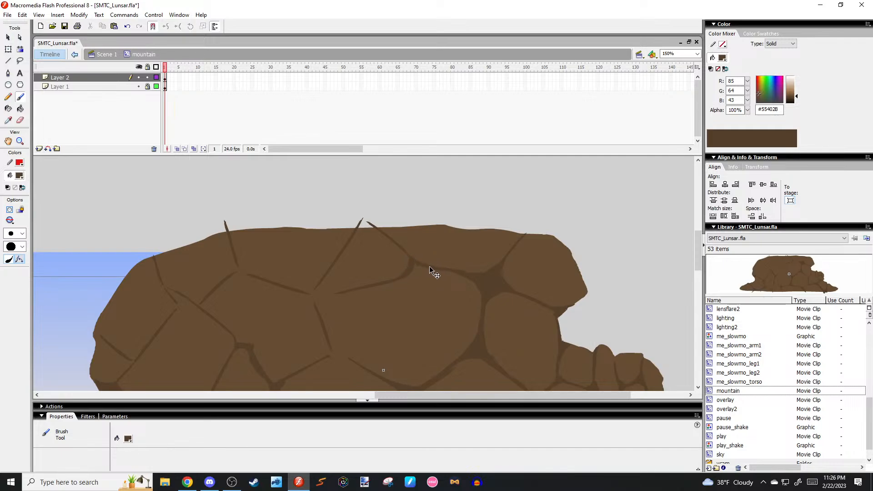
Brush curved strokes around the crack junction above the central block and fill it dark brown.
scroll(414, 263, "down", 5)
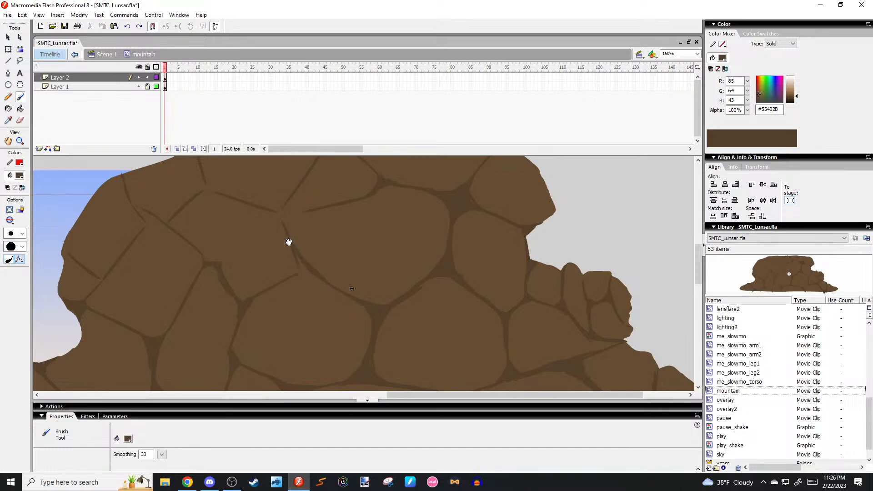
mouse_move(290, 247)
left_mouse_down()
mouse_move(308, 245)
mouse_move(310, 254)
mouse_move(283, 278)
left_mouse_up()
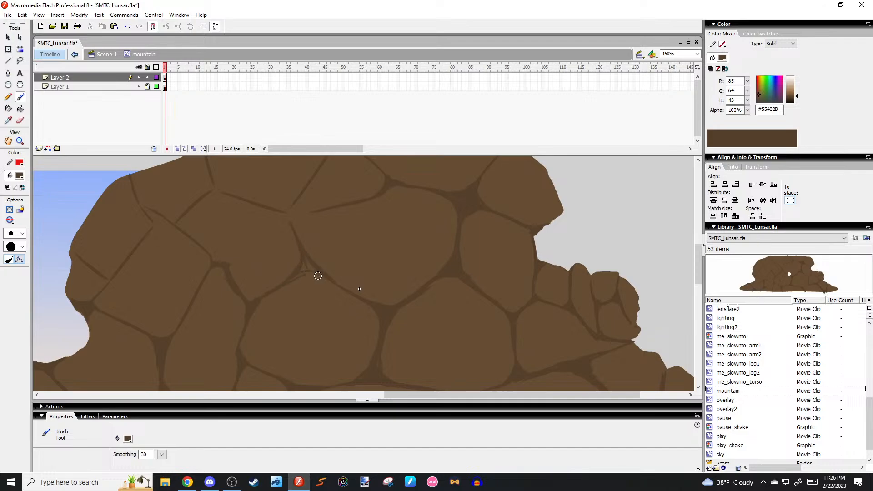
key("ctrl+z")
scroll(296, 275, "down", 4)
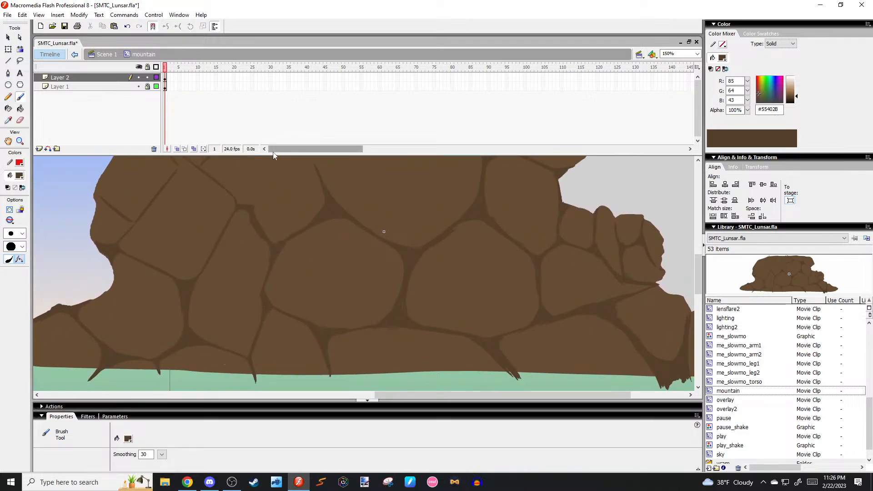
Thicken the crack descending from the mountain's upper left edge and fill it dark brown.
scroll(283, 234, "up", 4)
scroll(283, 233, "left", 3)
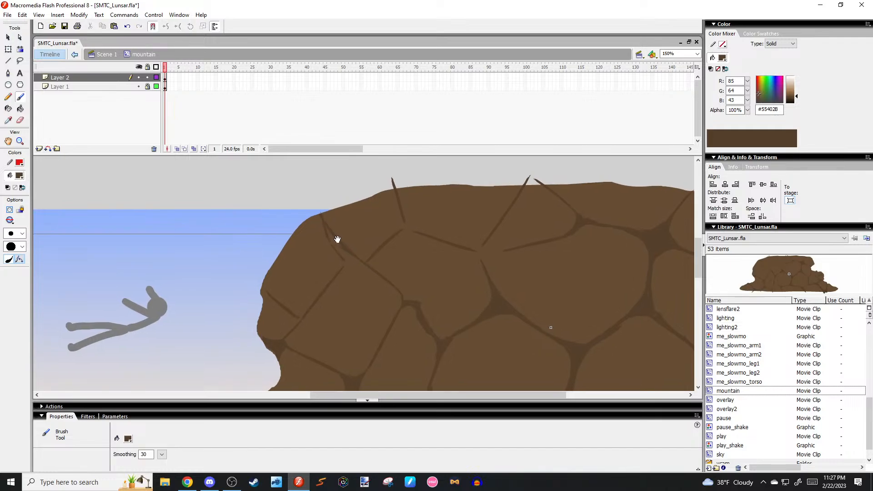
scroll(337, 241, "up", 1)
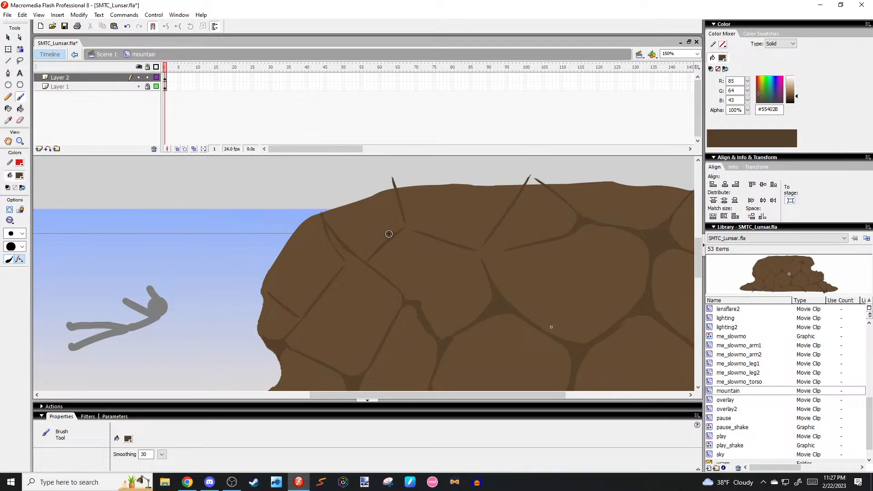
key("ctrl+z")
left_click_drag(337, 240, 342, 233)
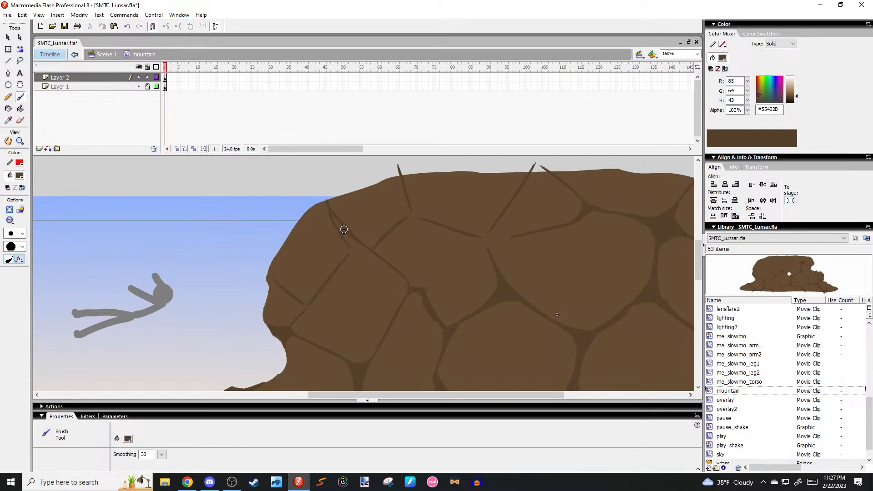
key("k")
scroll(346, 239, "down", 2)
key("b")
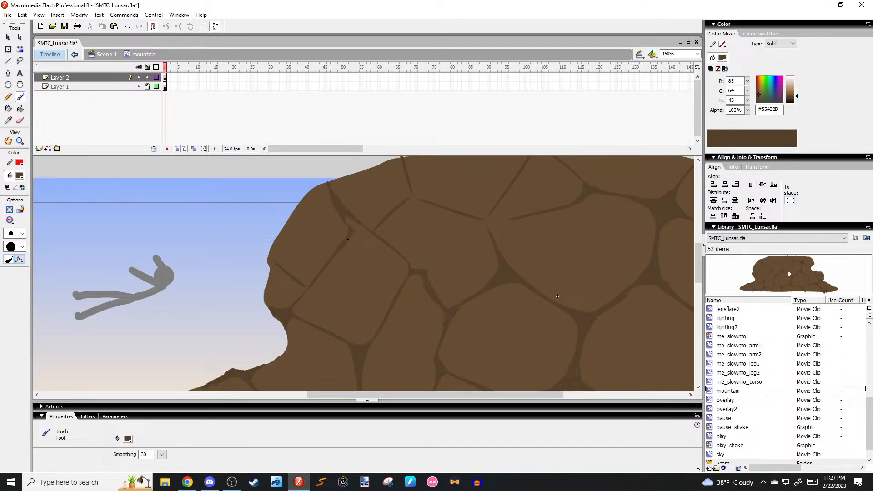
Widen and fill the crack junction beside the left edge and darken the crack's end where it meets the outline.
scroll(335, 255, "down", 2)
scroll(335, 255, "left", 2)
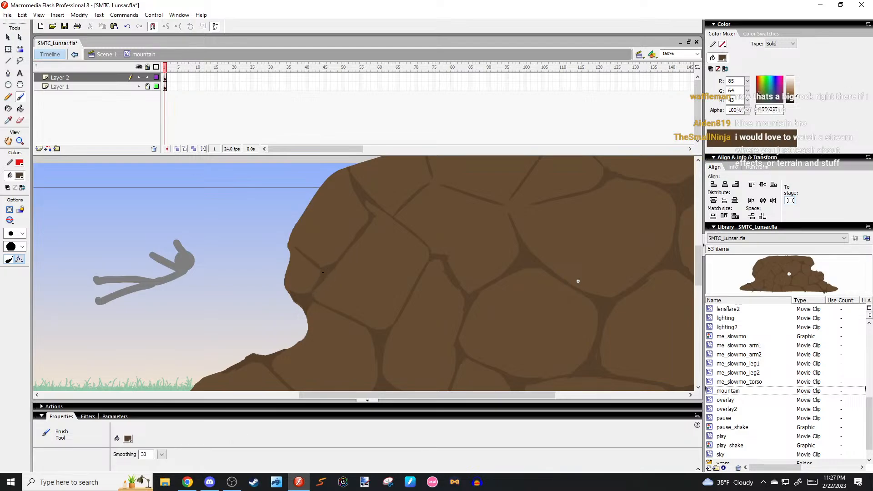
scroll(322, 272, "up", 1)
scroll(323, 272, "left", 2)
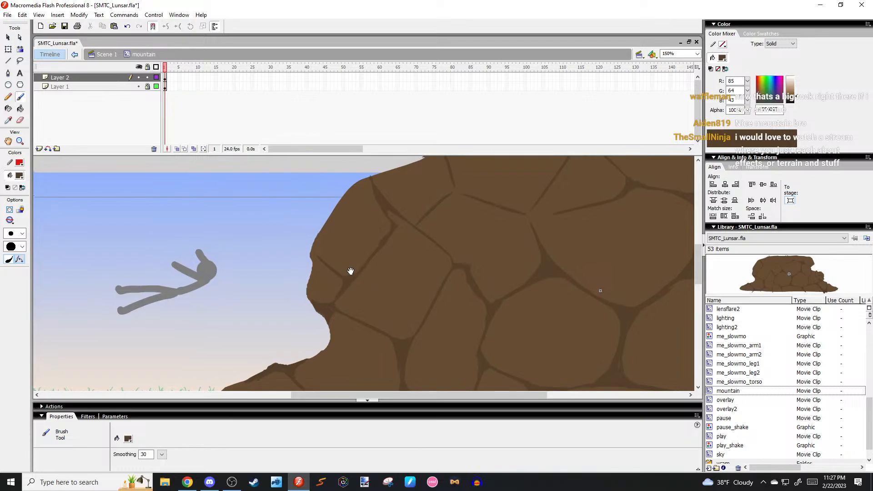
scroll(351, 272, "up", 1)
scroll(350, 271, "left", 1)
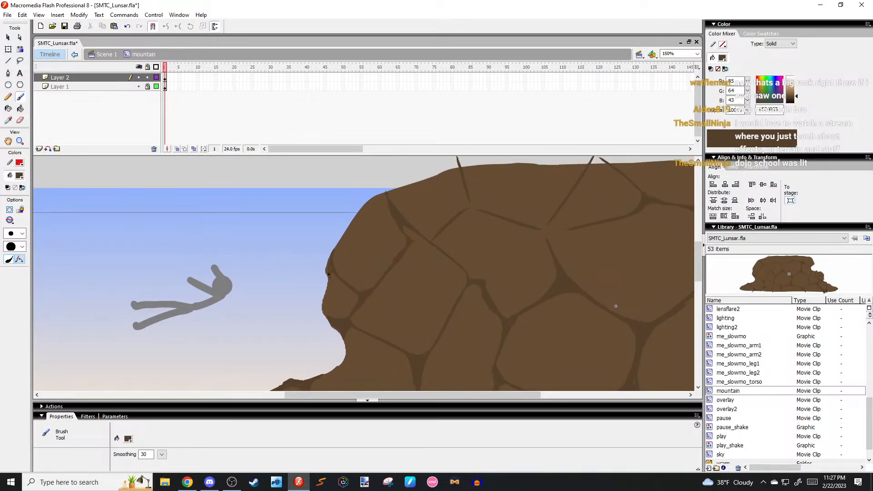
mouse_move(330, 257)
left_mouse_down()
mouse_move(332, 273)
mouse_move(330, 259)
mouse_move(324, 272)
left_mouse_up()
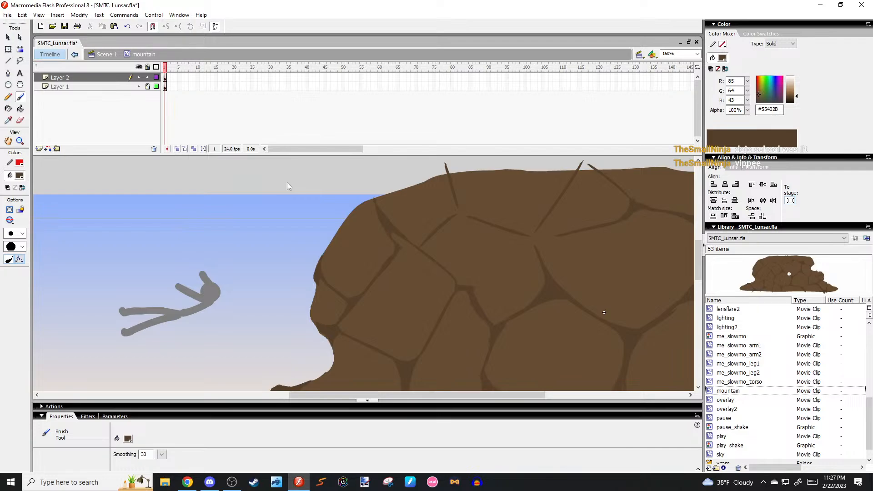
Round off the upper left junction where the short diagonal crack meets the long one, and fill the gap dark brown.
left_click_drag(429, 259, 384, 243)
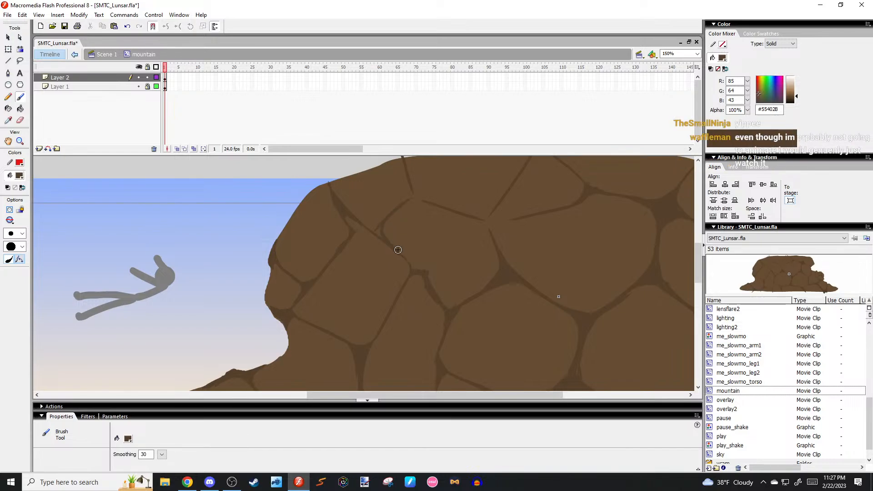
left_click_drag(375, 230, 407, 251)
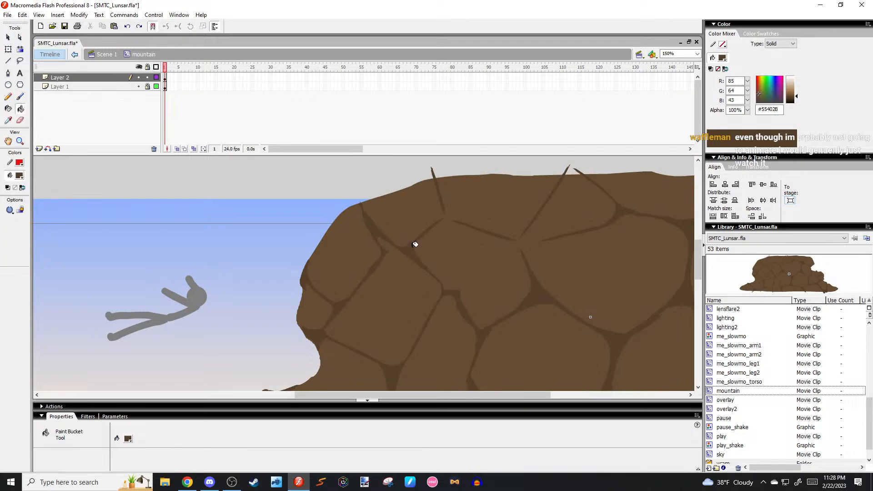
mouse_move(415, 243)
left_mouse_down()
mouse_move(372, 191)
mouse_move(389, 201)
mouse_move(389, 189)
mouse_move(397, 209)
mouse_move(358, 247)
left_mouse_up()
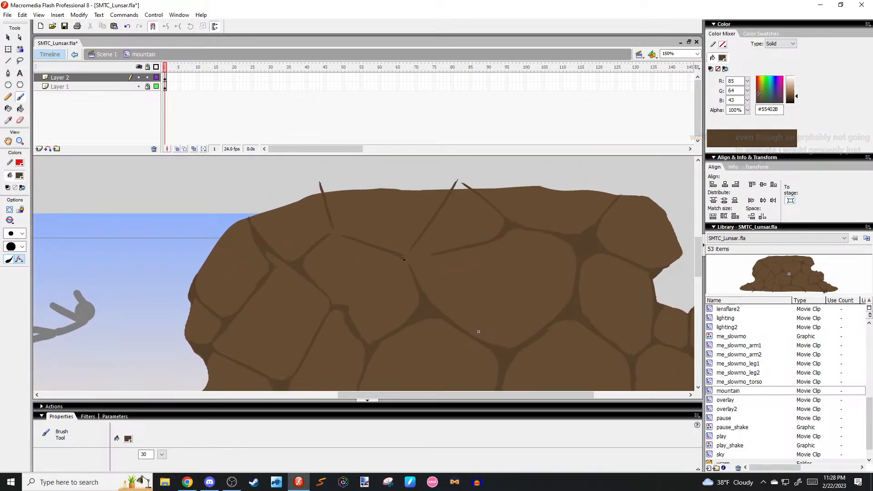
Join the cracks meeting at the upper center of the mountain and fill their junction dark brown.
mouse_move(413, 244)
left_mouse_down()
mouse_move(416, 276)
mouse_move(434, 254)
mouse_move(421, 284)
mouse_move(412, 254)
left_mouse_up()
key("ctrl+z")
key("ctrl+z")
key("ctrl+z")
key("ctrl+z")
key("k")
left_click(411, 260)
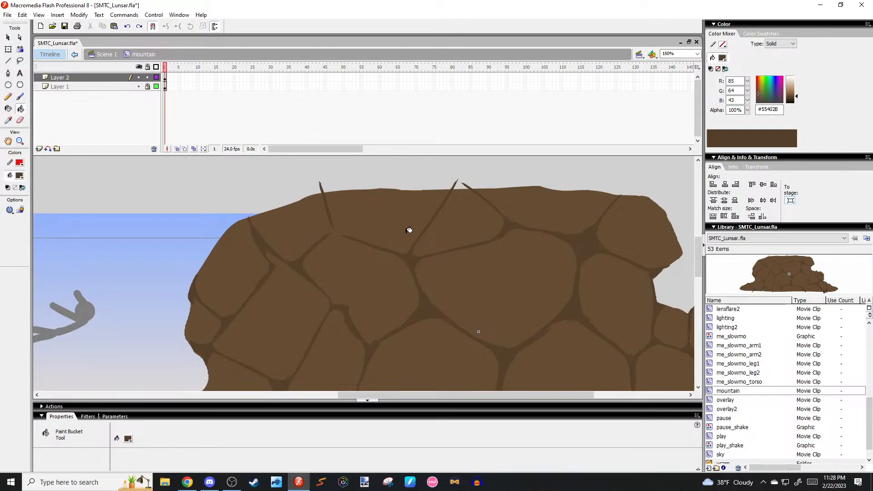
Brush and fill a dark junction at the lower end of the leftmost crack crossing the mountain's top edge.
key("b")
key("space")
left_click_drag(360, 216, 398, 239)
key("b")
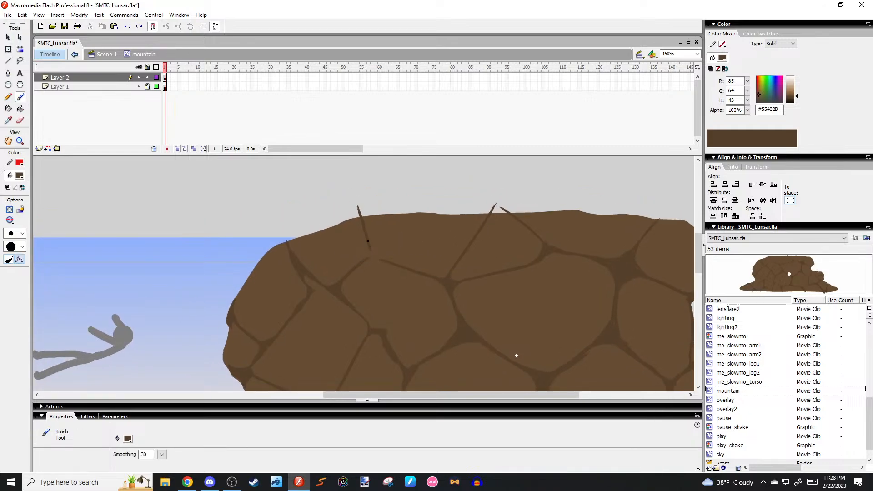
key("k")
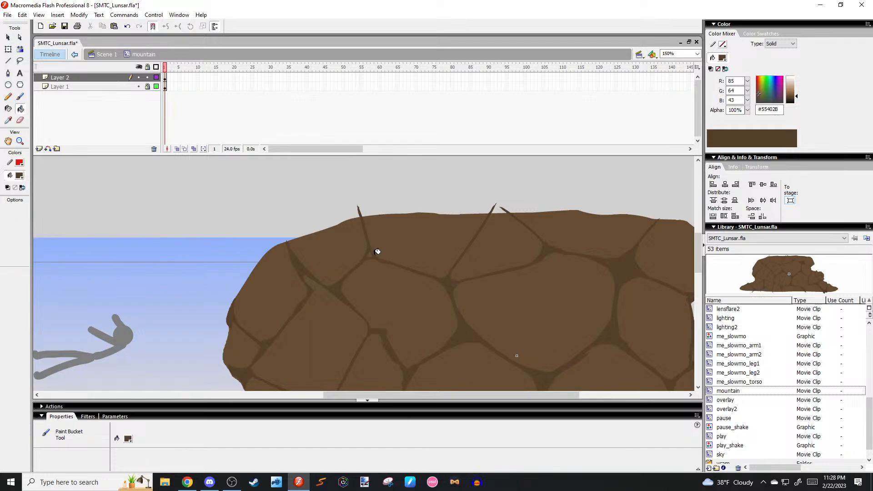
key("space")
left_click_drag(451, 215, 320, 246)
key("b")
left_click_drag(381, 237, 356, 191)
key("space")
left_click_drag(373, 204, 362, 195)
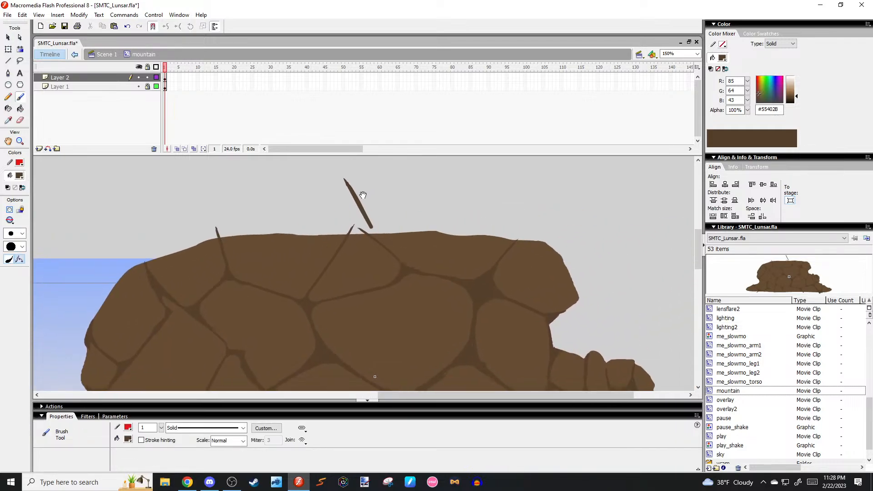
key("ctrl+z")
Examine the crack detailing across the whole mountain from its top edge to its base.
key("space")
left_click_drag(374, 302, 350, 224)
left_click_drag(391, 291, 463, 296)
key("v")
scroll(401, 217, "down", 1)
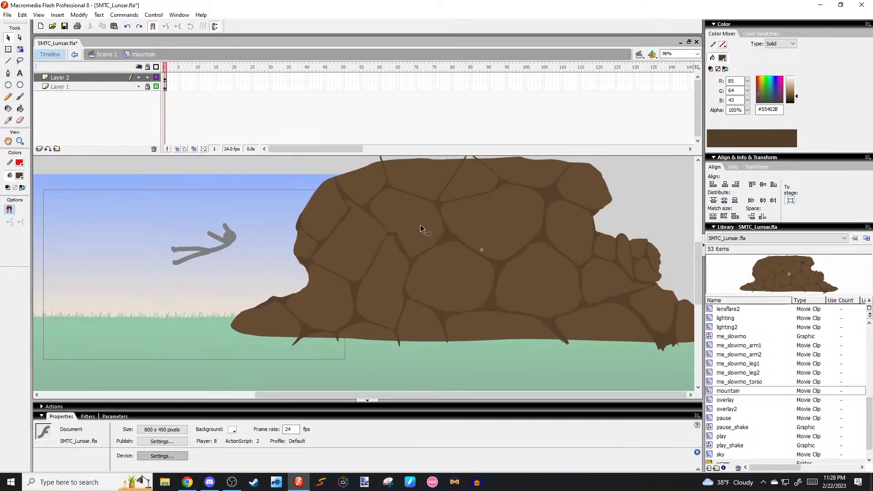
key("space")
left_click_drag(423, 228, 431, 261)
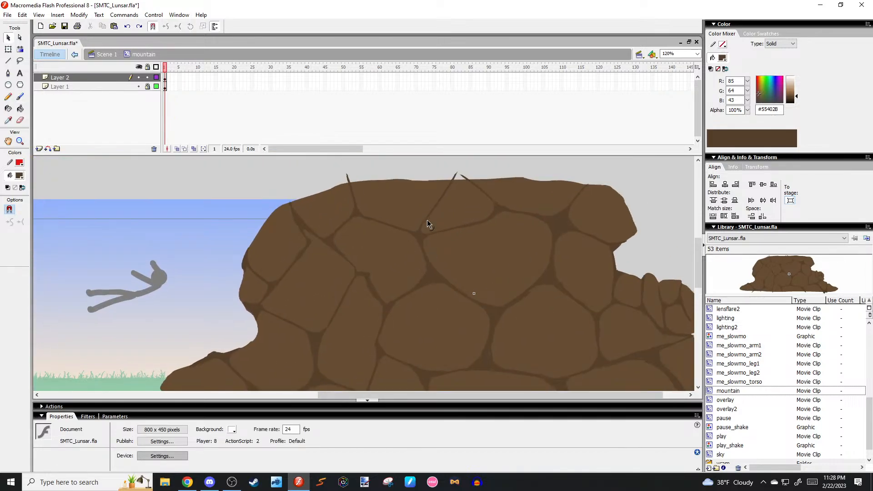
key("space")
left_click_drag(353, 335, 321, 293)
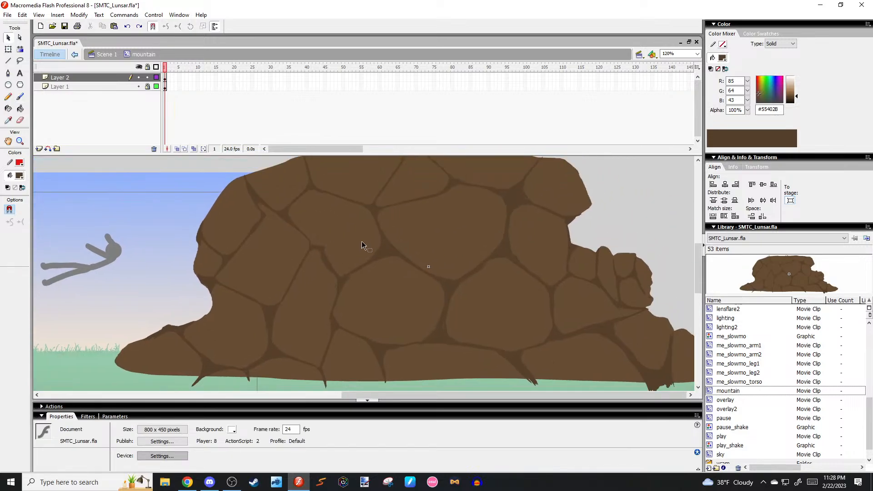
Lock Layer 2, make Layer 1 editable and copy the mountain's base fill color code #664D33.
left_click(165, 78)
left_click(165, 86)
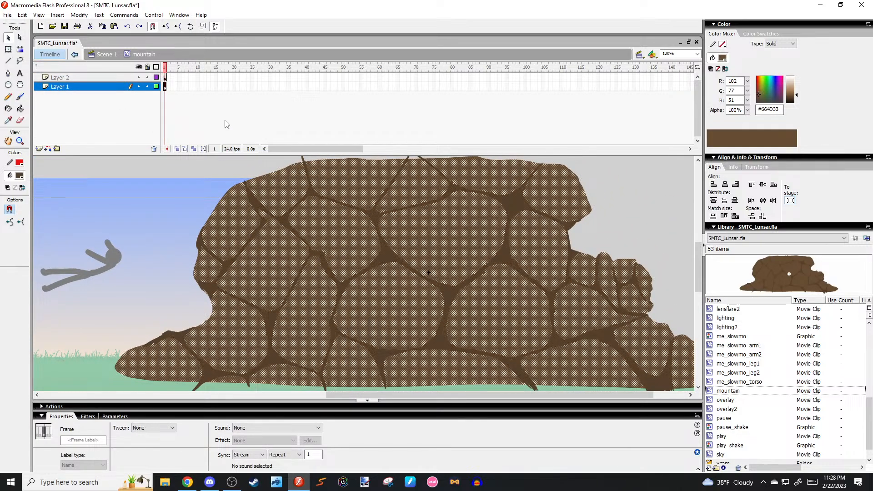
left_click(187, 175)
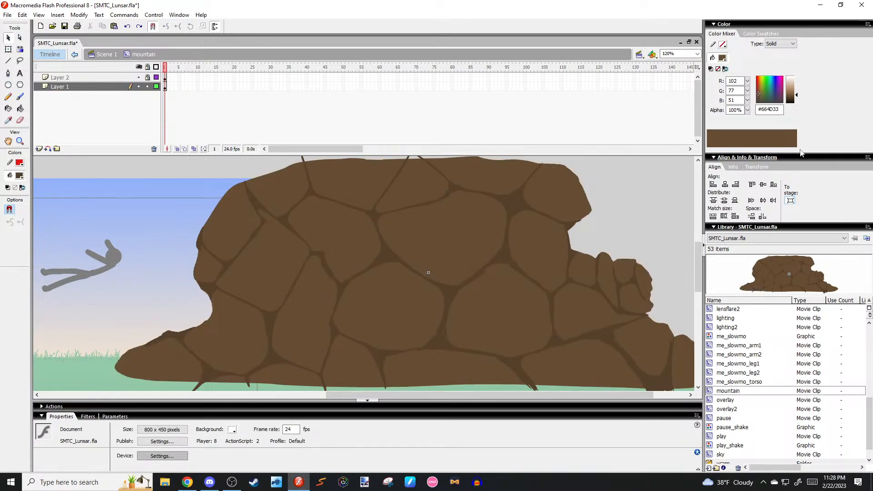
left_click(767, 108)
key("ctrl+c")
Switch the fill to a linear gradient and set both of its end colors to opaque #664D33.
left_click(779, 43)
left_click(775, 55)
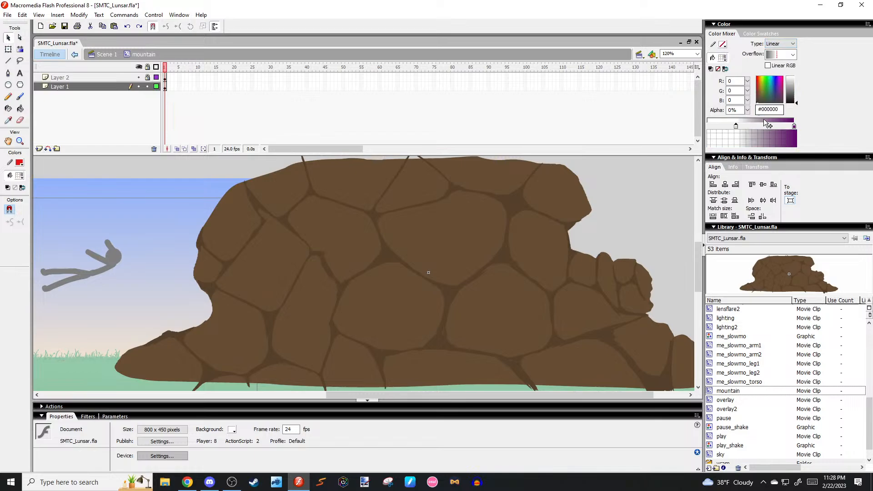
left_click(794, 126)
key("ctrl+v")
left_click_drag(776, 111, 707, 128)
key("Return")
left_click_drag(781, 111, 700, 119)
key("ctrl+v")
key("Return")
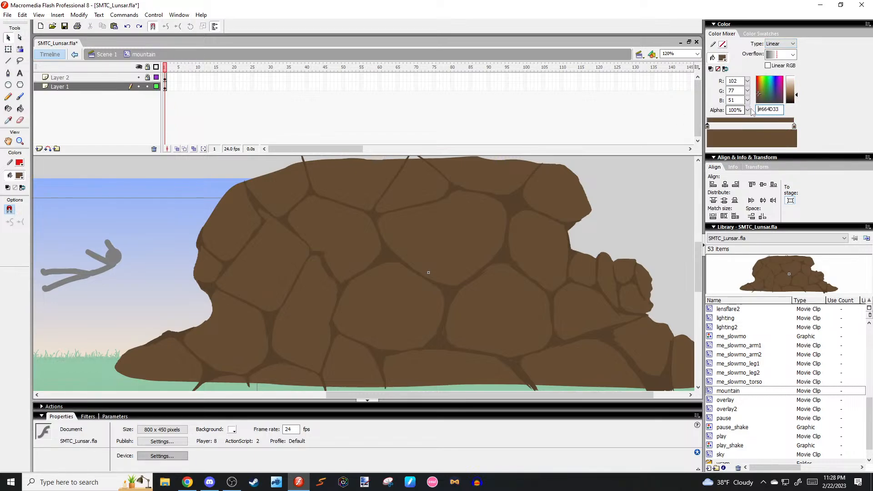
Try filling the mountain with a vertical gradient whose left color stop is darkened to #3F2E1F, undoing each attempt.
left_click(791, 97)
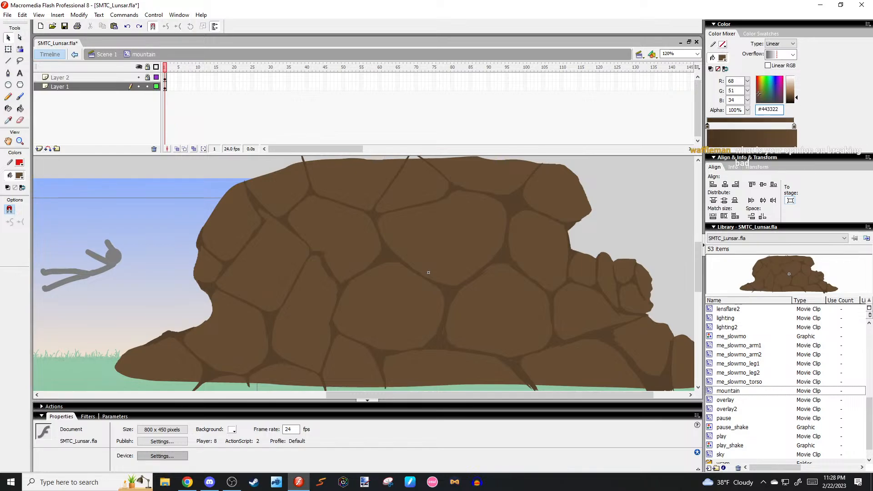
key("k")
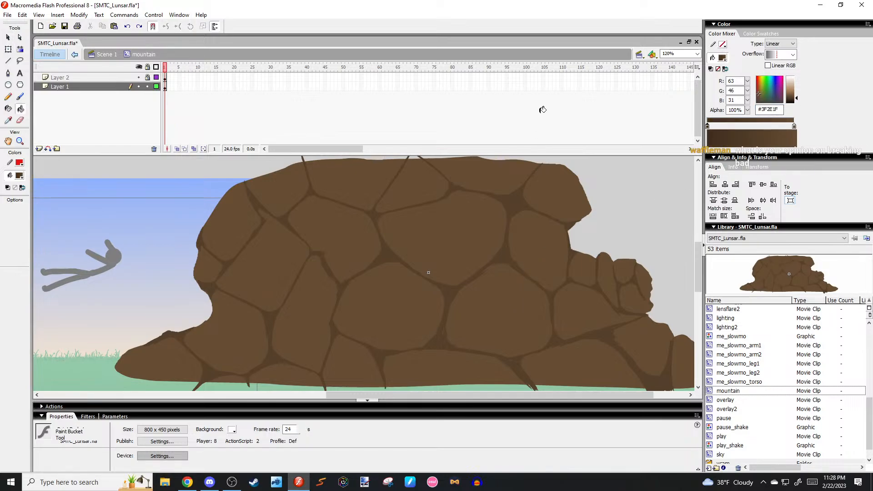
left_click(484, 177)
key("ctrl+z")
left_click_drag(451, 233, 435, 326)
key("ctrl+z")
left_click_drag(483, 341, 475, 286)
key("ctrl+z")
left_click_drag(454, 377, 460, 152)
key("ctrl+z")
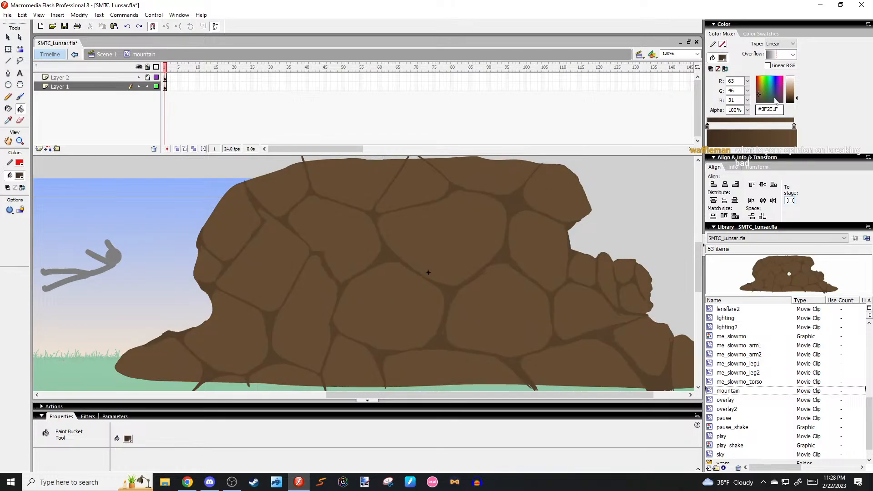
Soften the gradient's contrast by adjusting its brown color stops, ending with a stop of #614730.
left_click(793, 128)
left_click(708, 128)
left_click_drag(794, 105, 794, 96)
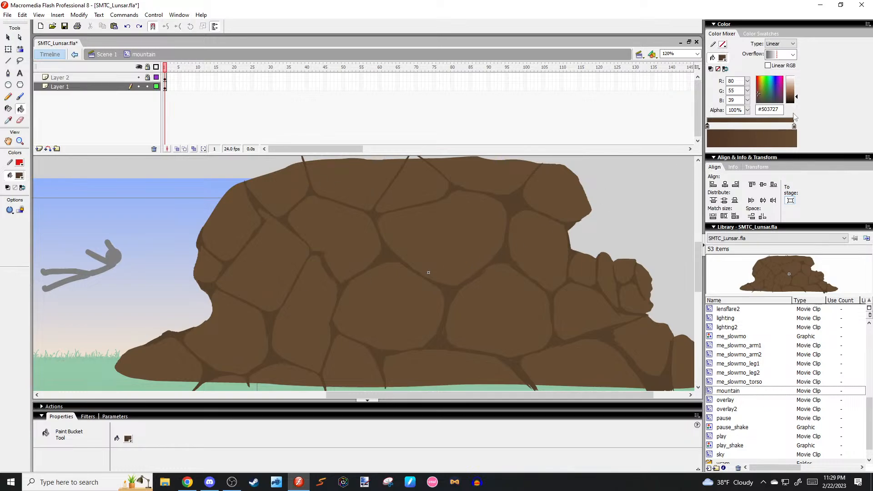
double_click(776, 109)
key("ctrl+v")
key("Return")
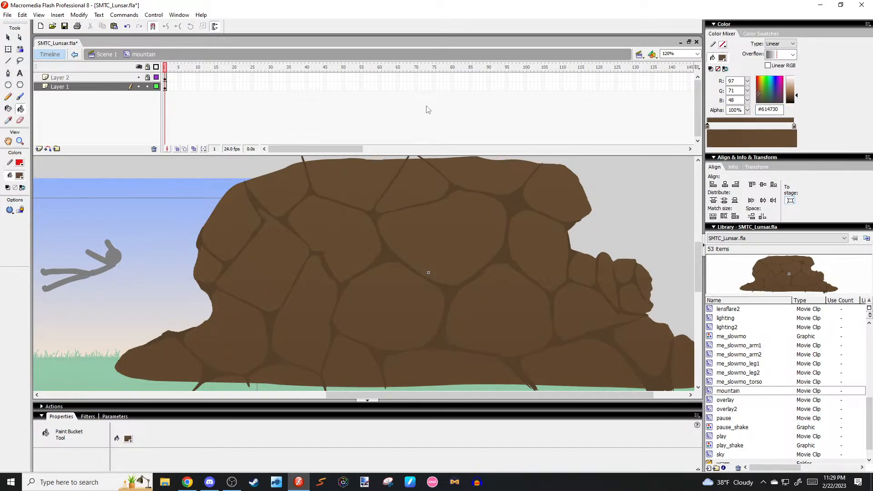
Fill the mountain shape on Layer 1 with the subtle brown gradient, running vertically upward from its base.
left_click_drag(432, 215, 435, 151)
mouse_move(414, 317)
left_mouse_down()
mouse_move(407, 74)
mouse_move(400, 79)
left_mouse_up()
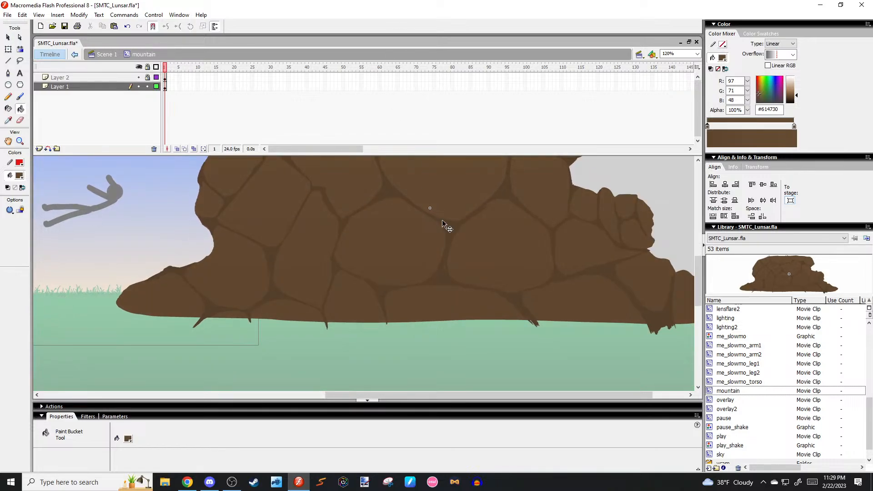
key("ctrl+minus")
scroll(516, 222, "up", 2)
left_click_drag(541, 218, 458, 247)
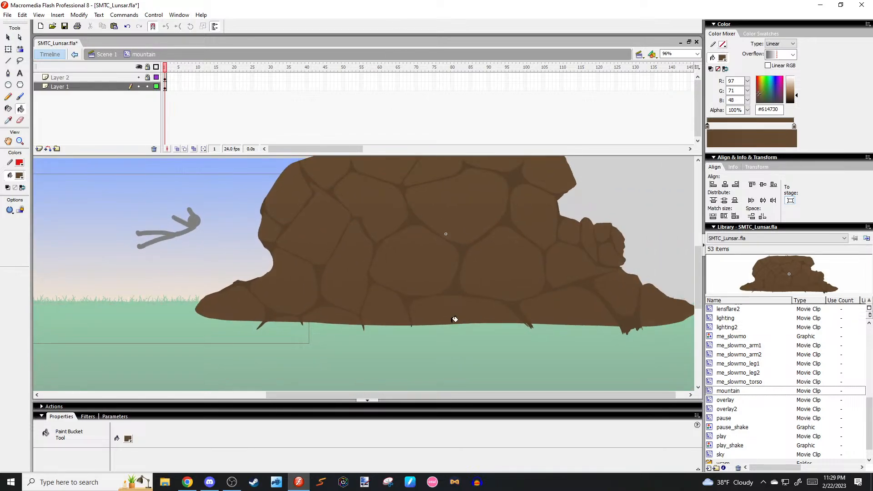
left_click_drag(452, 321, 452, 296)
left_click_drag(420, 201, 403, 239)
scroll(407, 239, "up", 1)
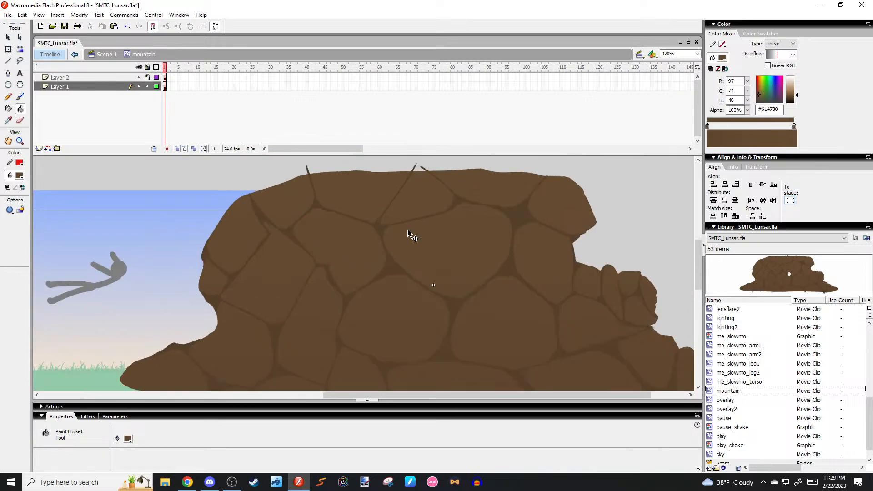
Lock Layer 1, unlock Layer 2 with the cracks, and copy the cracks' fill color code #55402B.
left_click_drag(404, 284, 386, 235)
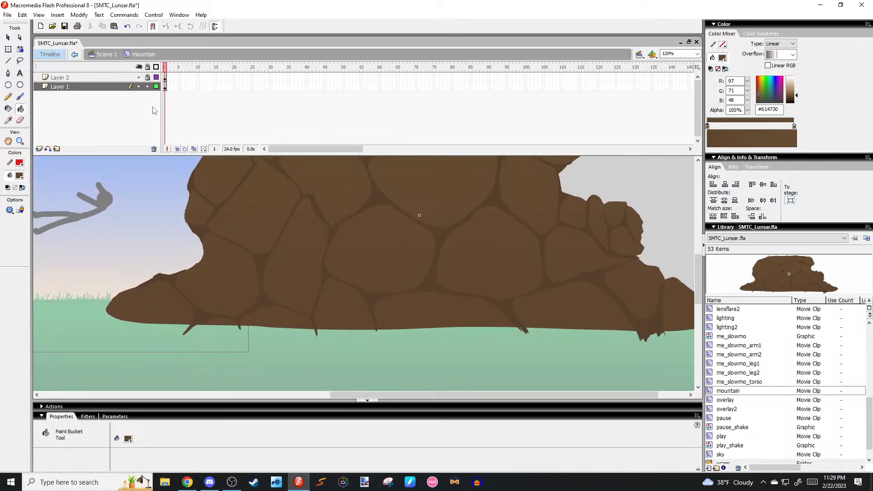
key("v")
left_click(150, 85)
left_click(166, 79)
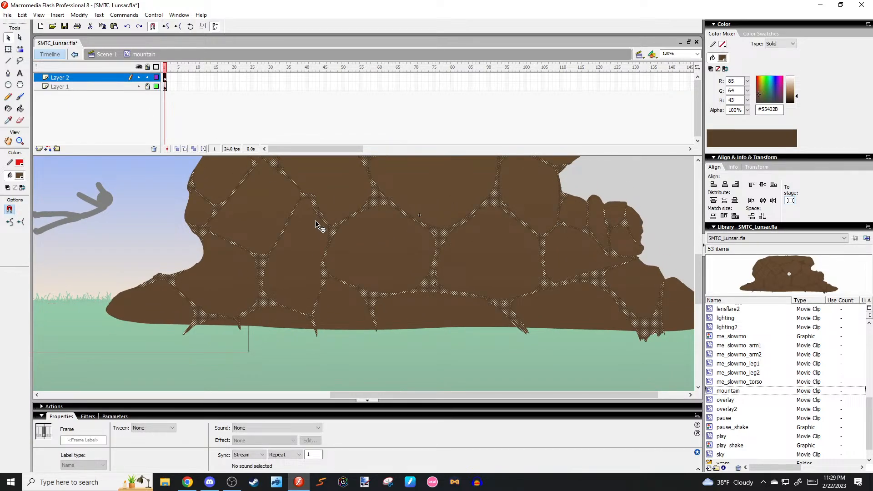
left_click(252, 193)
left_click(400, 212)
left_click(779, 108)
key("ctrl+c")
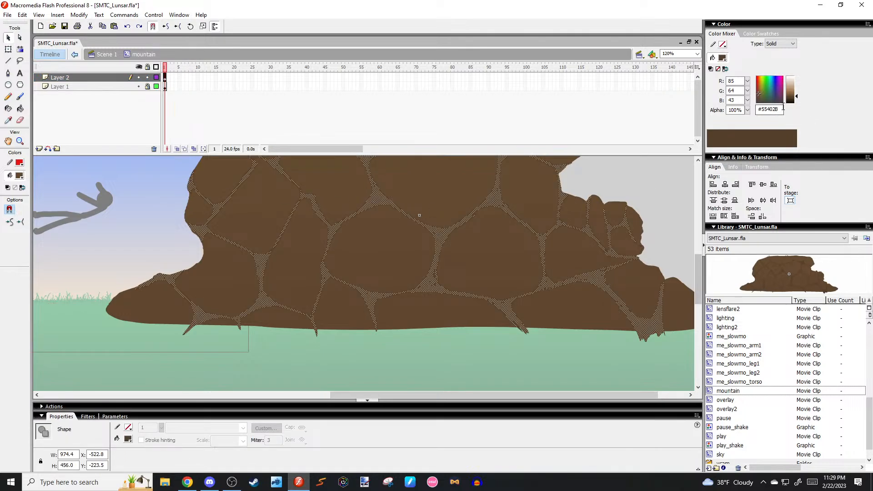
Switch the fill to a linear gradient and set both of its end colors to #55402B.
left_click(779, 44)
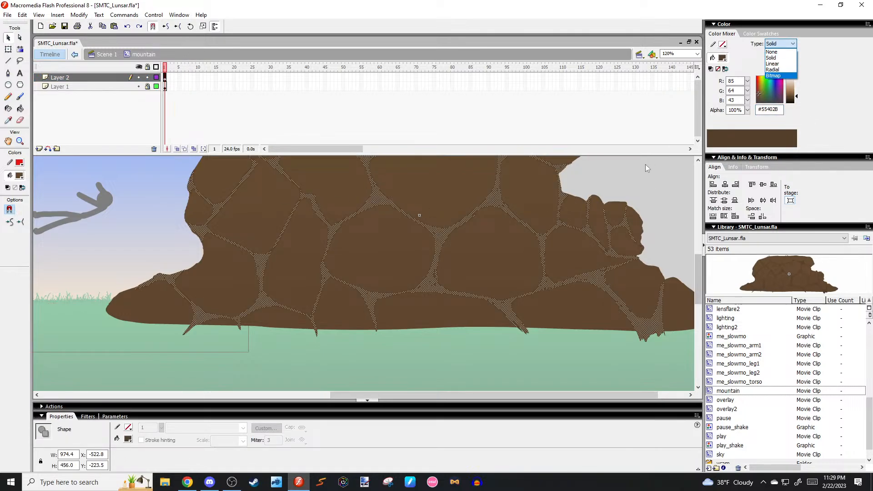
left_click(781, 52)
left_click(780, 44)
left_click(778, 59)
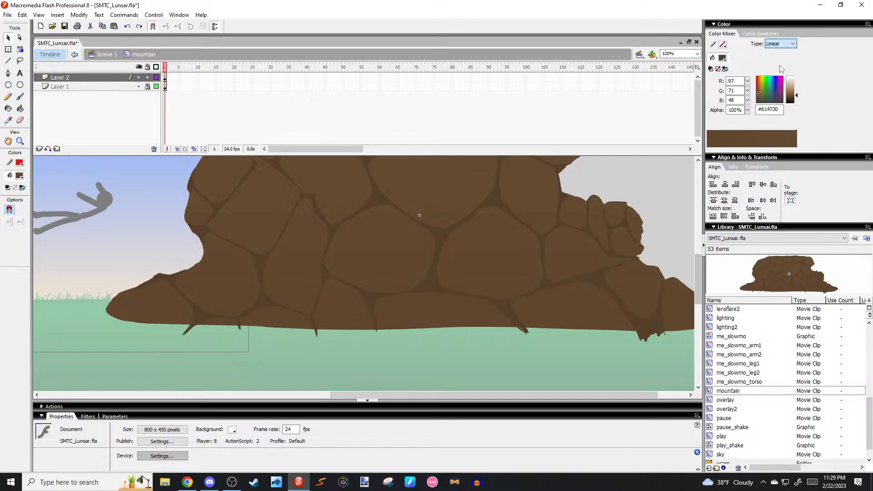
double_click(769, 109)
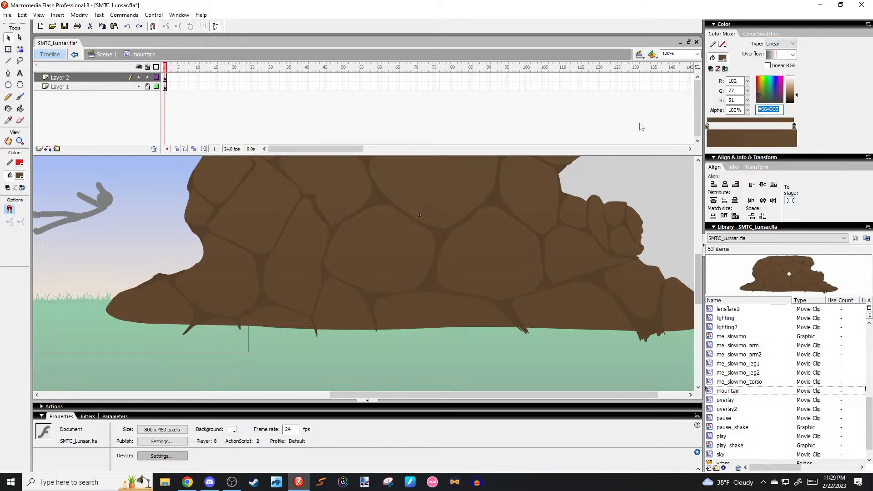
key("ctrl+v")
key("Return")
left_click(707, 126)
double_click(771, 110)
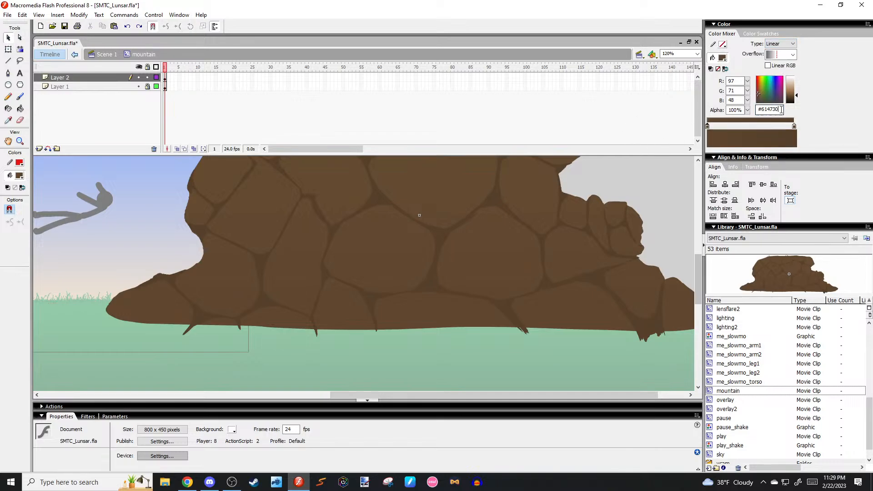
key("ctrl+v")
key("Return")
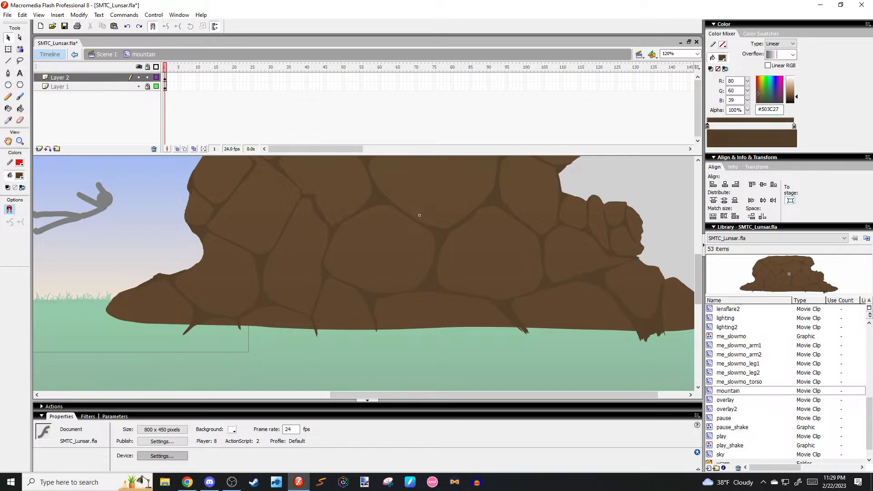
Darken the gradient's left color stop to #443322 and fill the mountain cracks on Layer 2 with it.
left_click_drag(797, 96, 797, 97)
left_click(431, 277)
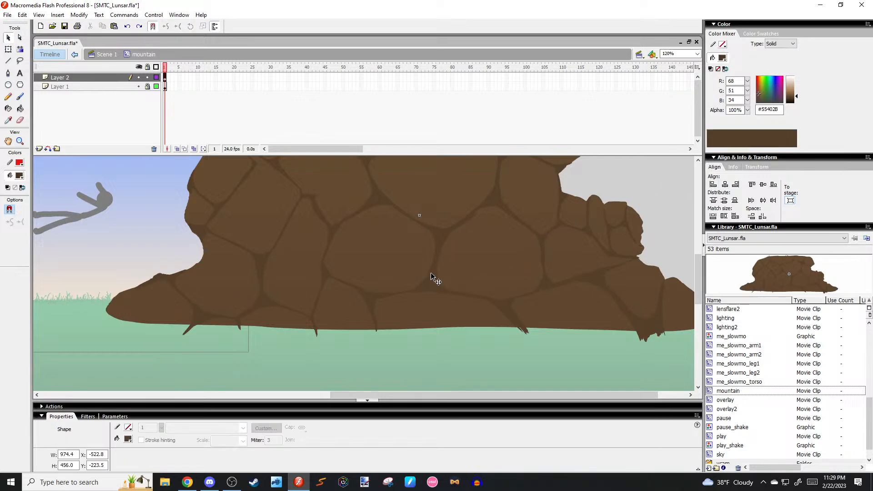
key("k")
left_click(503, 160)
key("v")
key("ctrl+shift+a")
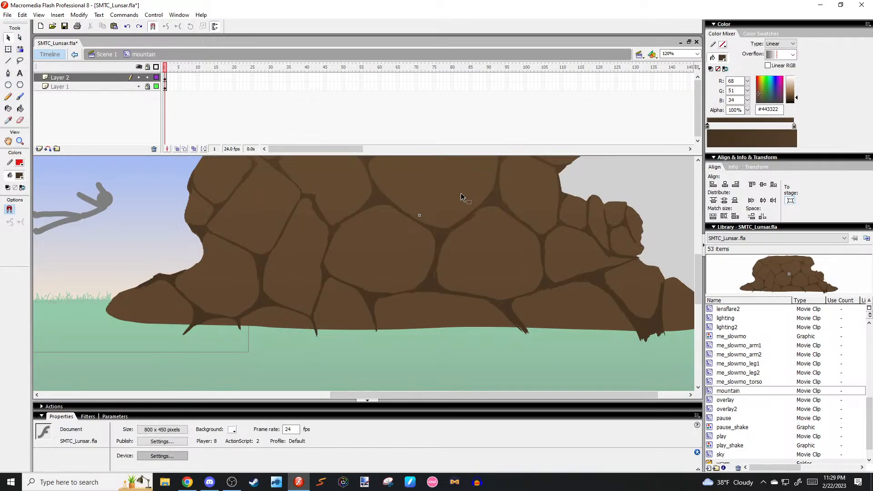
Refill the cracks with the dark brown gradient running vertically upward from the mountain's base, and save the document.
scroll(460, 189, "down", 2)
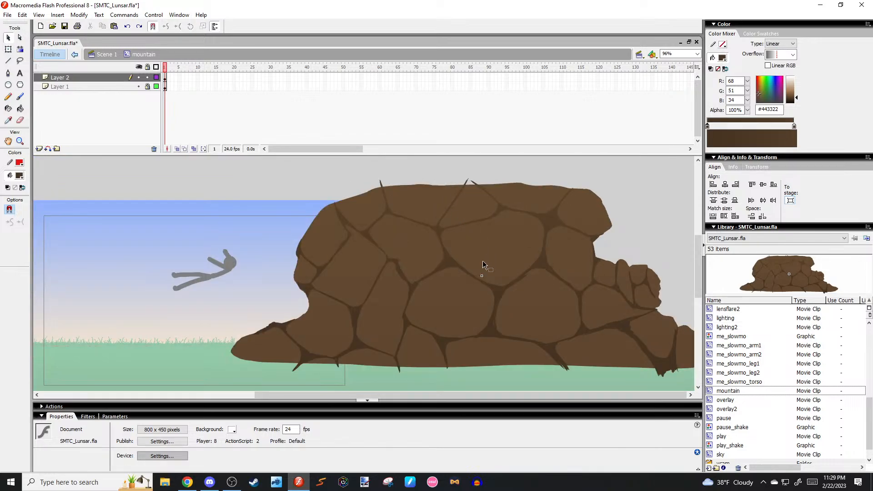
left_click(495, 328)
left_click(502, 333)
key("k")
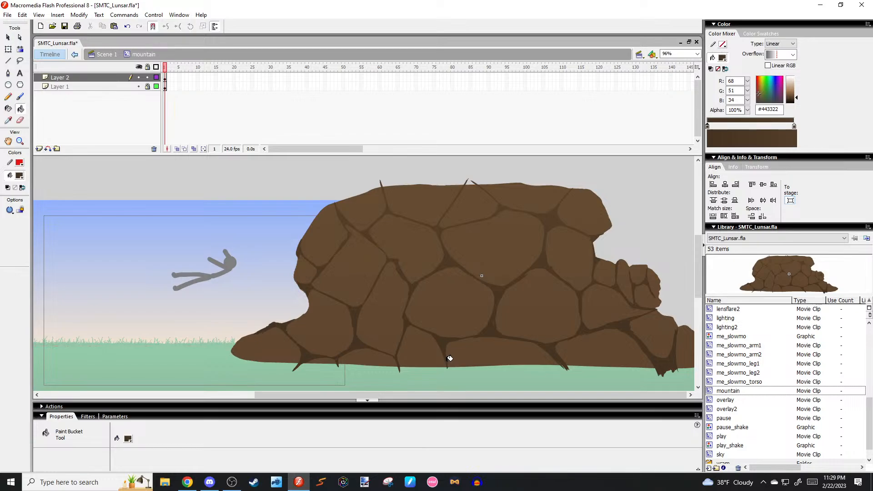
key("v")
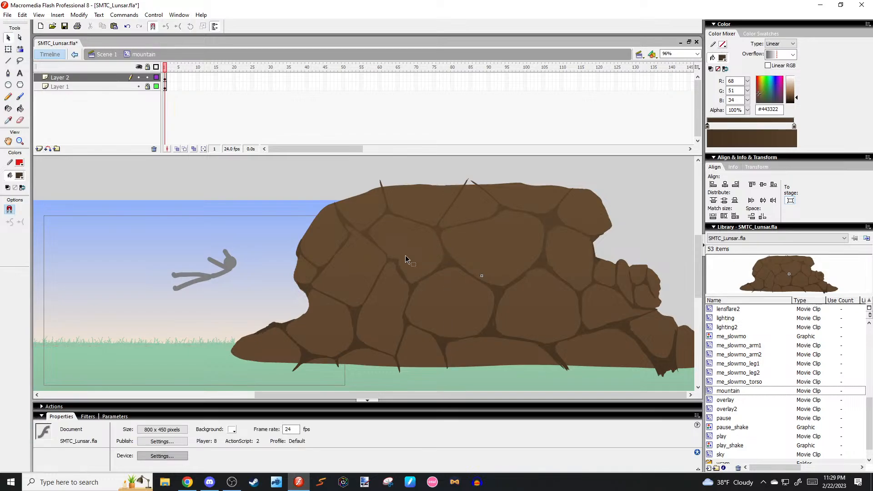
scroll(416, 251, "up", 3)
scroll(457, 229, "down", 2)
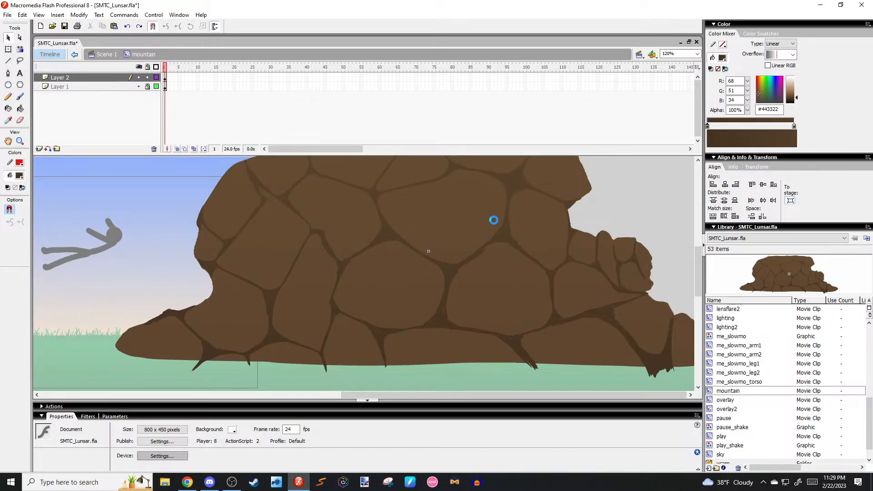
scroll(278, 164, "up", 3)
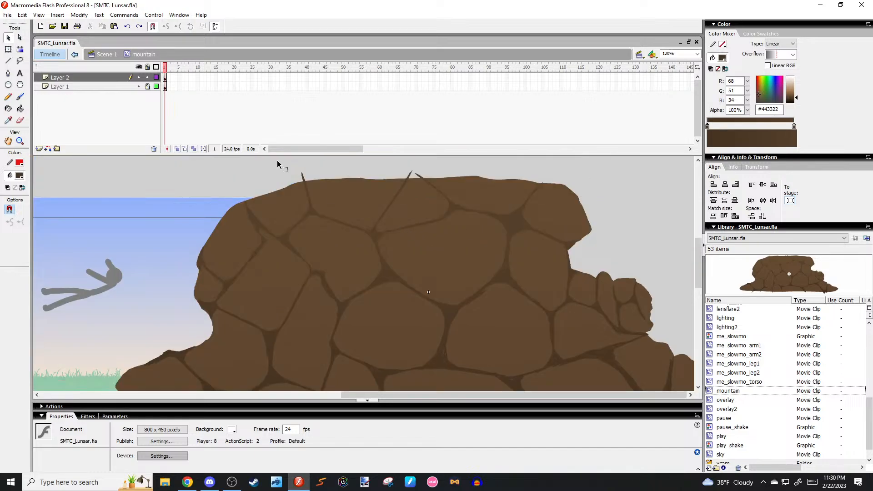
Convert the cracks on Layer 2 to a movie clip symbol named mounta_cracks.
left_click(164, 76)
key("F8")
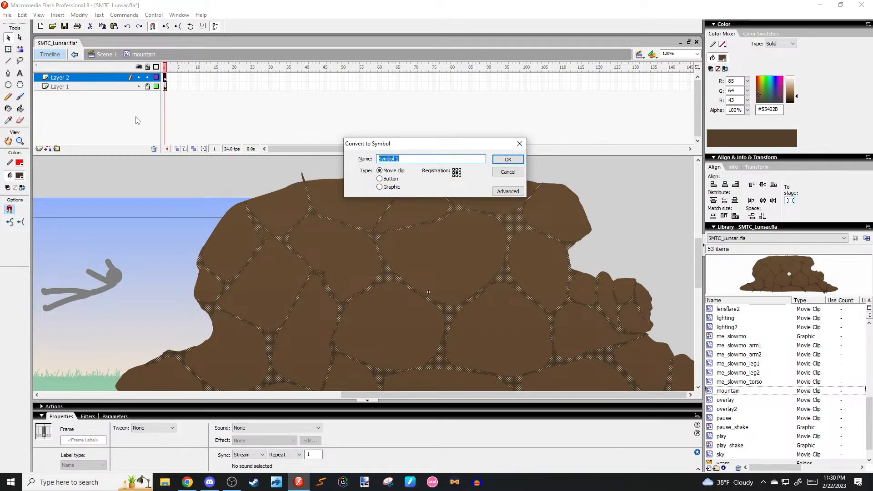
type("mounta_cracks")
key("Return")
Add a Blur filter to the cracks clip with High quality and Blur X and Y of 3.
left_click(88, 416)
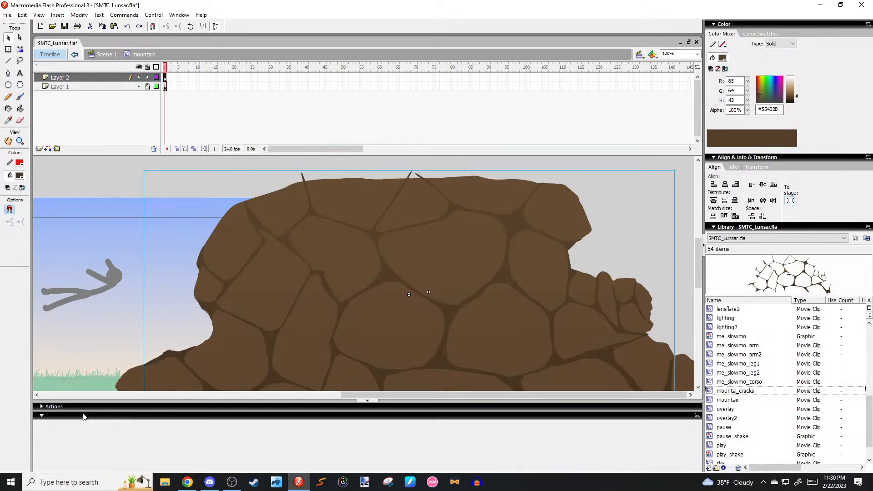
left_click(40, 424)
left_click(65, 370)
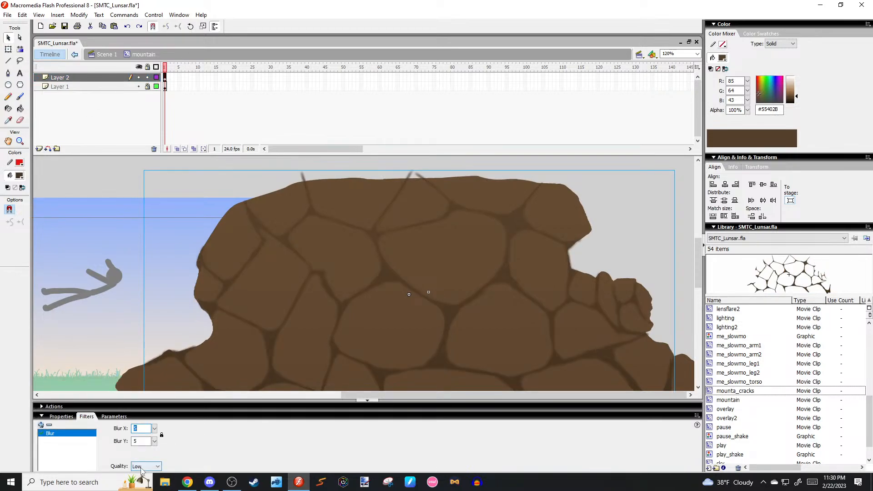
left_click(144, 466)
left_click(141, 487)
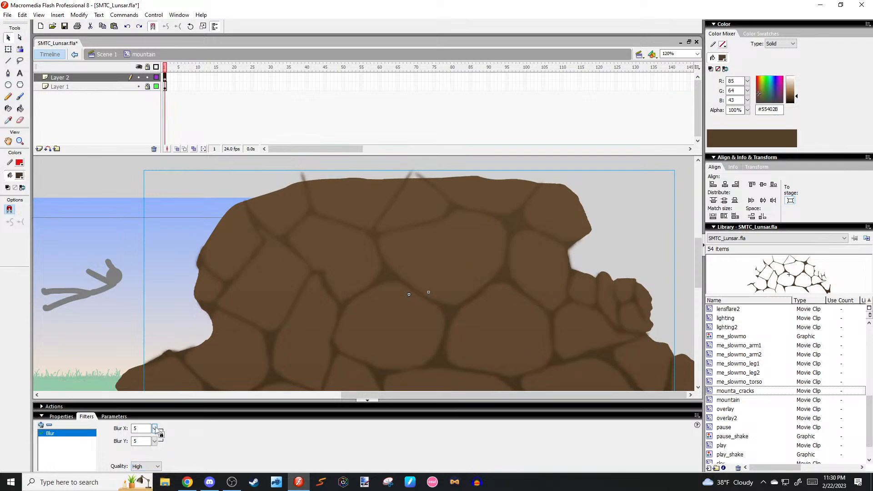
left_click_drag(155, 429, 155, 435)
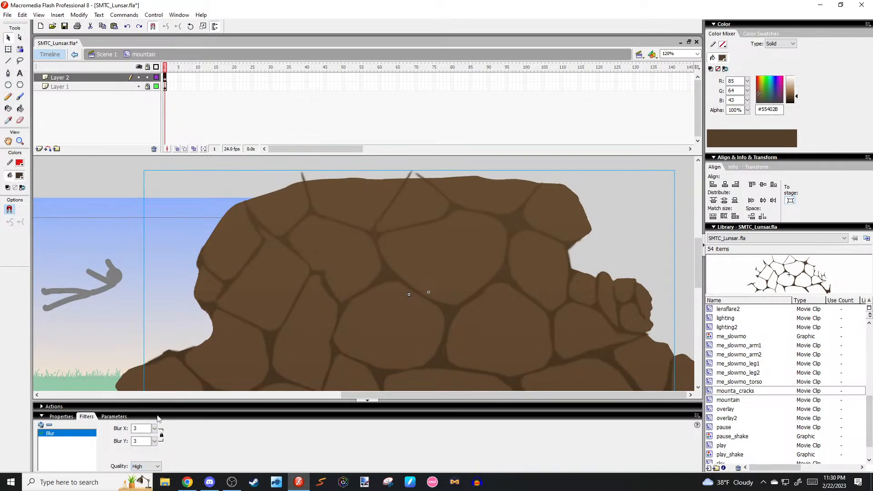
Strengthen the blur on the cracks clip equally in both directions and check the softened cracks across the mountain.
left_click(251, 296)
scroll(252, 296, "up", 1)
left_click_drag(304, 279, 375, 263)
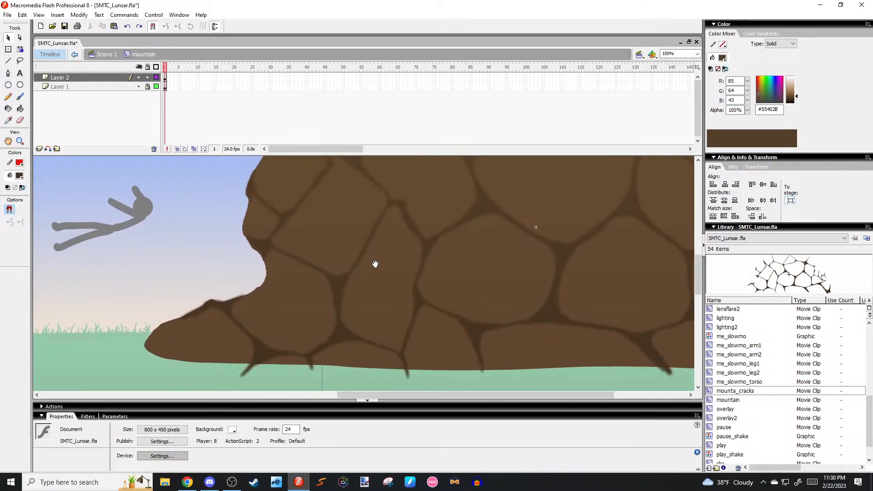
left_click(331, 280)
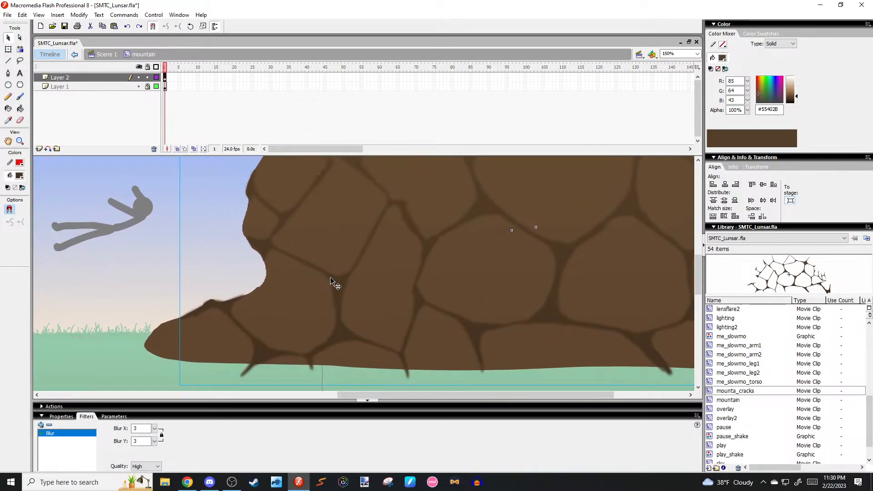
left_click(155, 428)
left_click(214, 341)
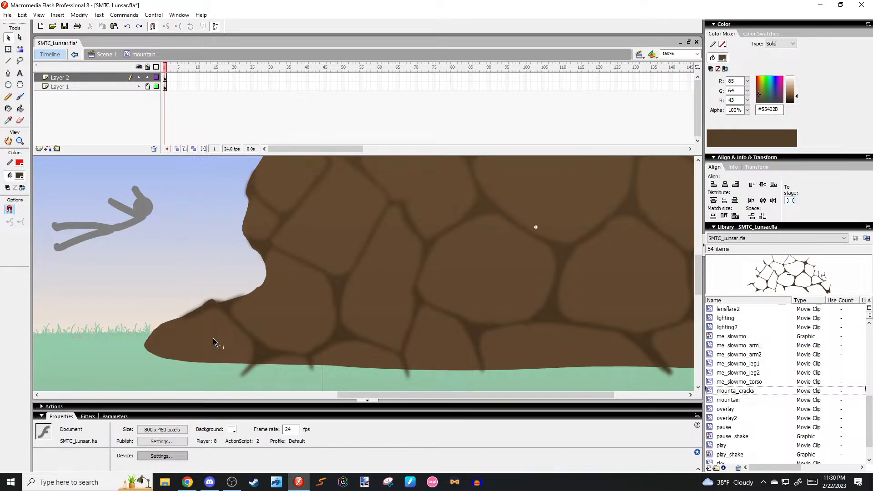
scroll(253, 328, "down", 3)
scroll(341, 298, "down", 2)
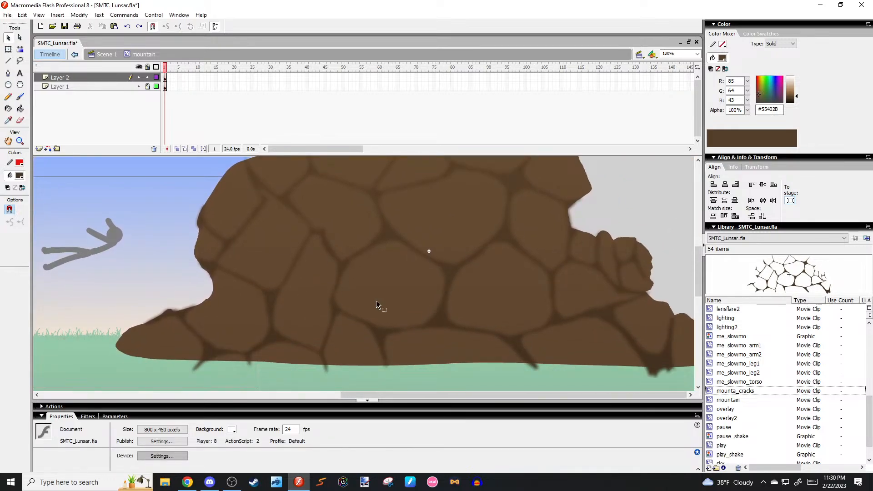
Return to Scene 1 and add a Blur filter with High quality to the whole mountain clip.
double_click(480, 364)
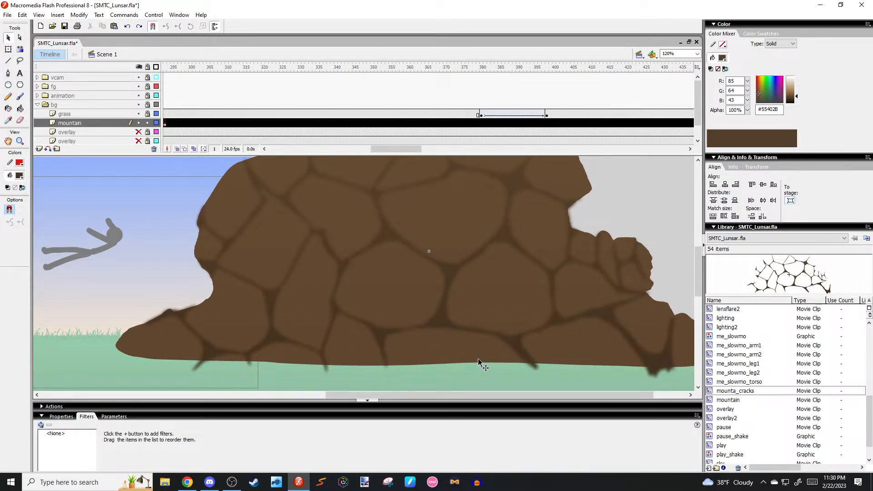
scroll(430, 334, "up", 2)
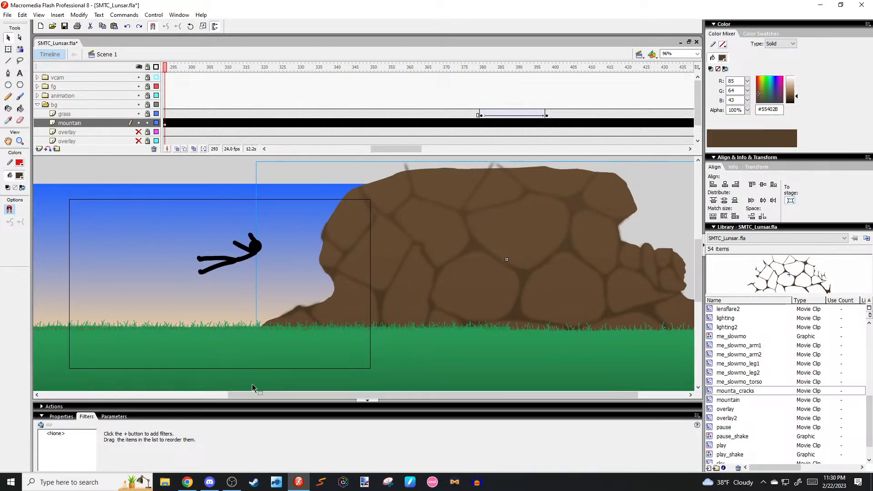
left_click(41, 425)
left_click(64, 372)
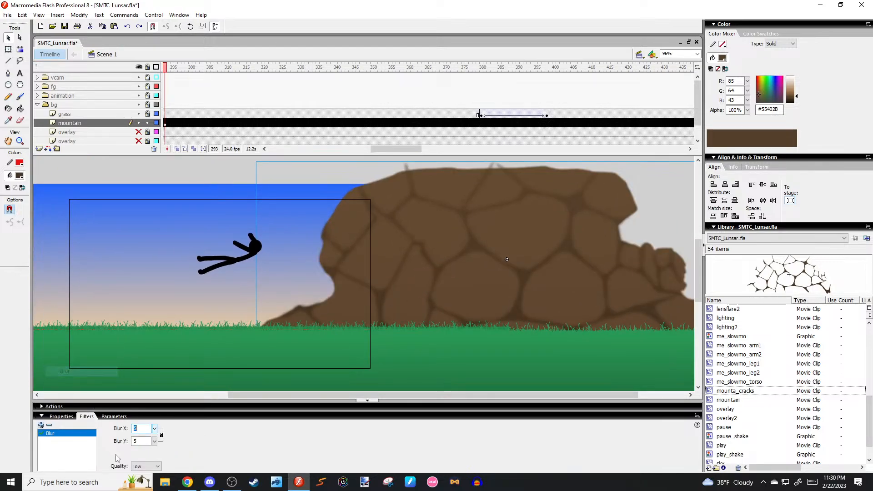
left_click(146, 467)
left_click(139, 486)
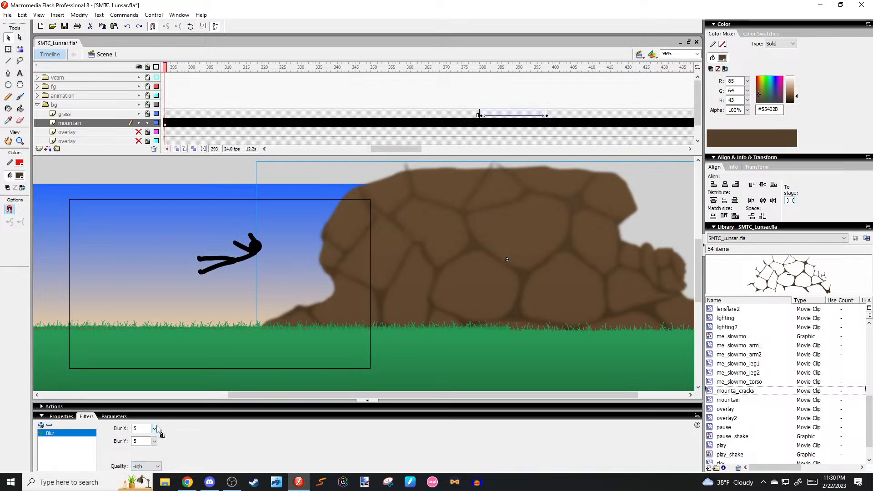
Adjust the mountain's blur amounts, setting Blur Y to 0 and fine-tuning Blur X separately.
left_click_drag(155, 441, 160, 424)
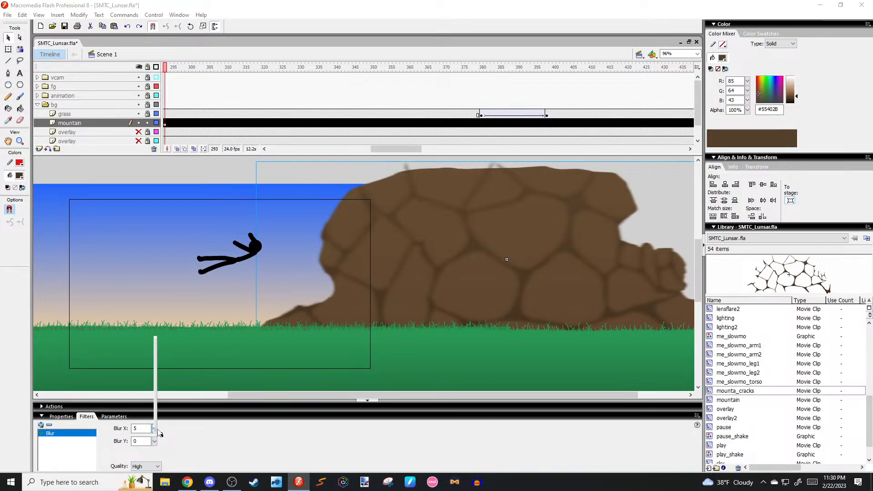
left_click_drag(158, 435, 160, 435)
left_click_drag(160, 430, 160, 429)
left_click(187, 324)
Insert a new layer named fx directly above the mountain layer in the bg folder.
left_click_drag(224, 302, 376, 272)
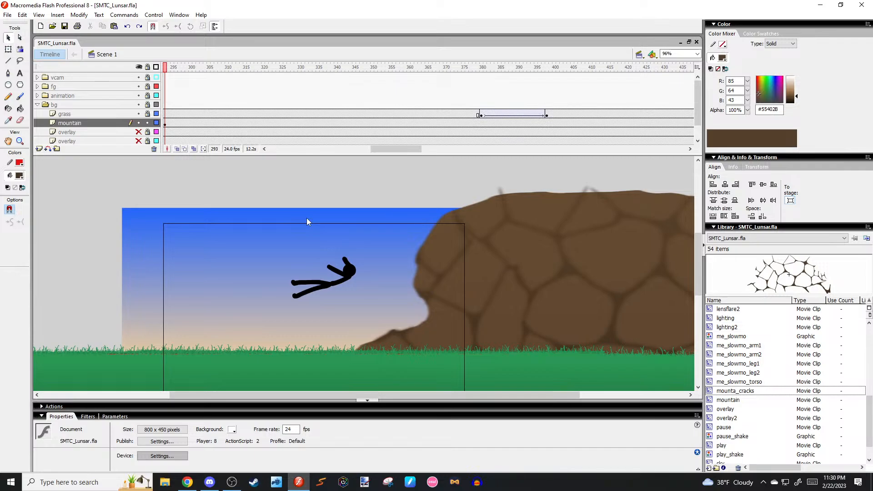
left_click(39, 149)
double_click(64, 123)
type("fx")
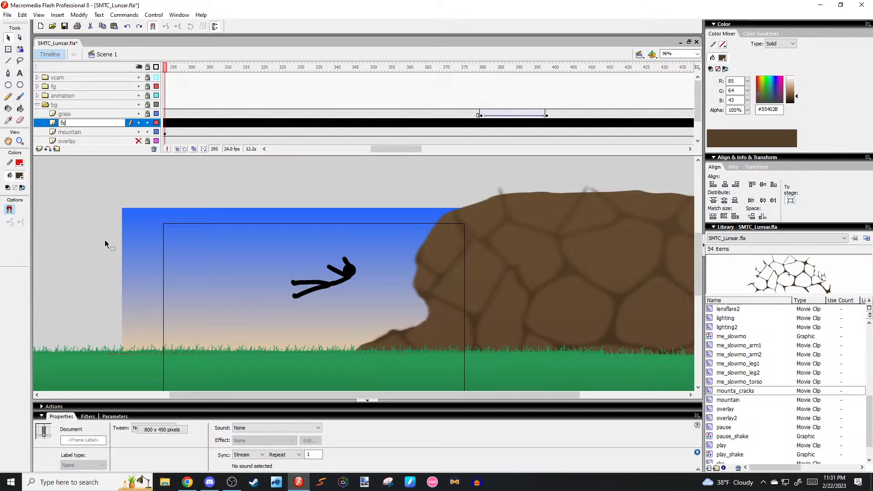
left_click(105, 244)
Add a keyframe on the mountain layer at frame 296 and a blank keyframe at frame 297, then step back through the frames.
left_click(492, 190)
left_click_drag(401, 149, 385, 149)
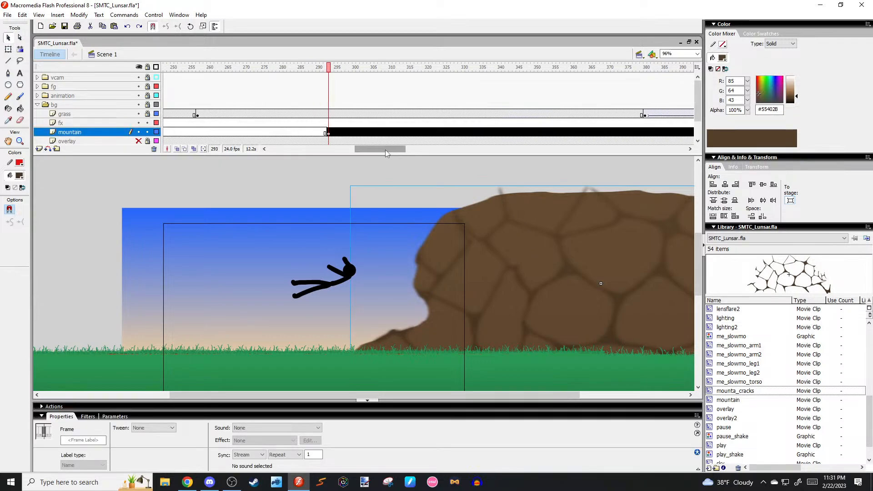
left_click_drag(328, 68, 344, 86)
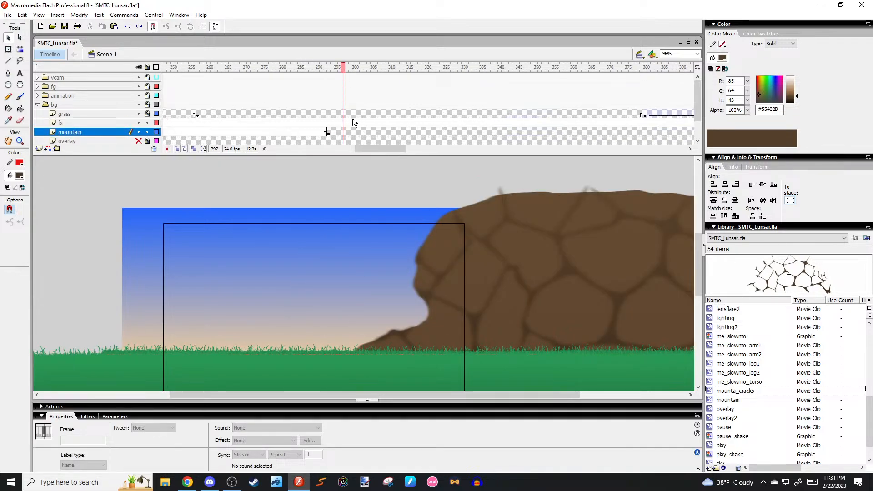
left_click(341, 132)
key("F6")
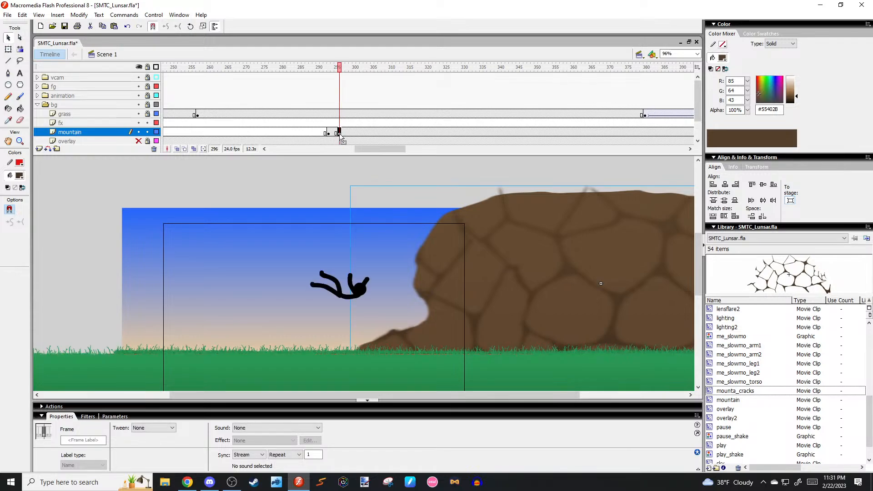
key("comma")
key("comma")
key("comma")
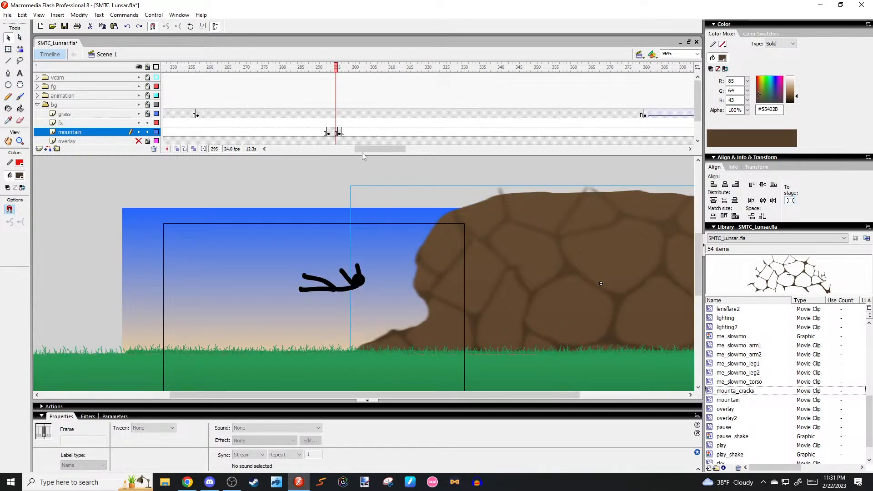
Move the mountain at frame 293 horizontally to the right until its left foot meets the camera frame's right edge.
key("shift+Right")
key("shift+Right")
key("shift+Right")
key("shift+Right")
key("shift+Right")
key("shift+Right")
key("shift+Right")
key("shift+Right")
key("shift+Right")
key("shift+Right")
key("shift+Right")
key("shift+Right")
key("shift+Right")
key("shift+Right")
key("shift+Right")
key("shift+Right")
key("shift+Right")
key("shift+Right")
key("shift+Right")
key("shift+Right")
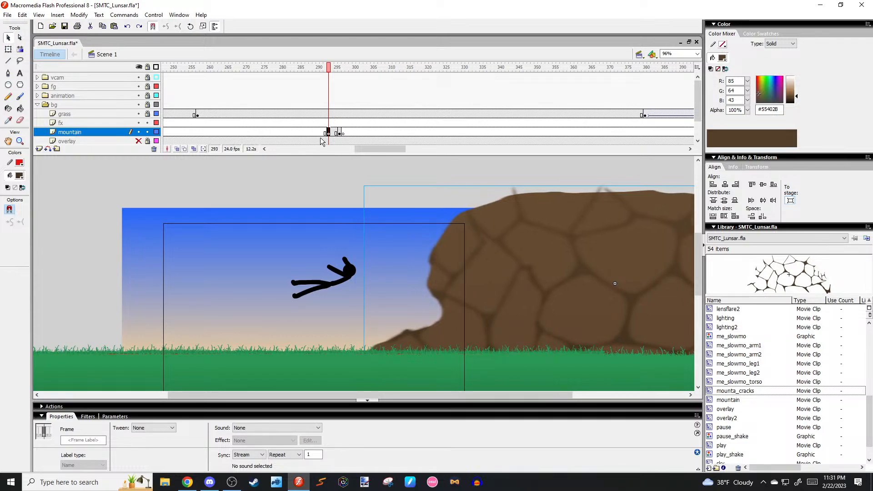
key("shift+Right")
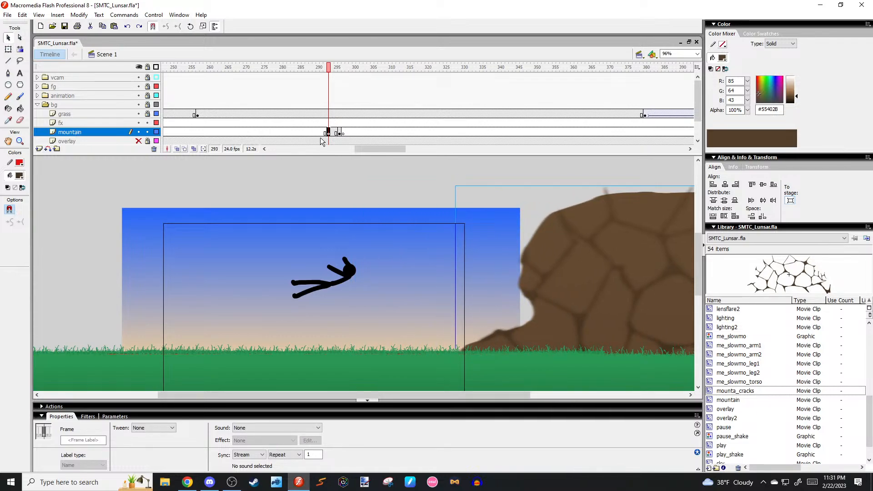
Move the fx and mountain layers together above the grass layer in the bg folder.
left_click(78, 123)
left_click(78, 130, "shift")
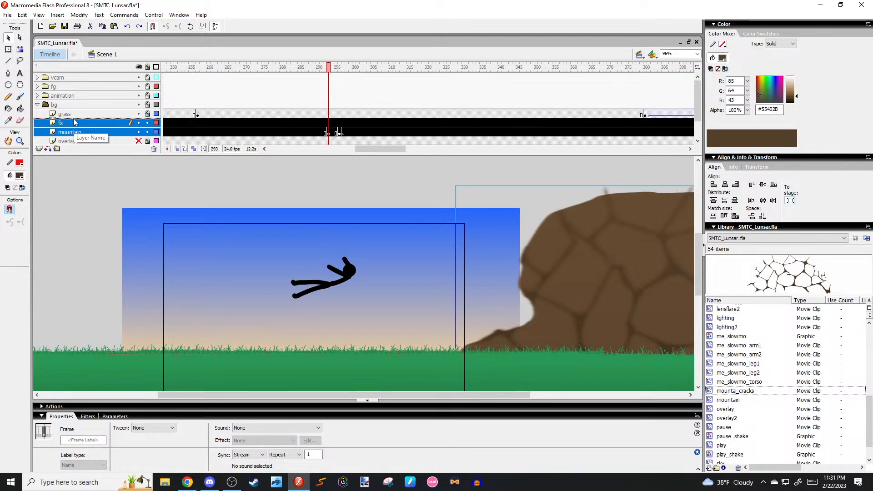
left_click_drag(75, 118, 75, 114)
left_click(525, 210)
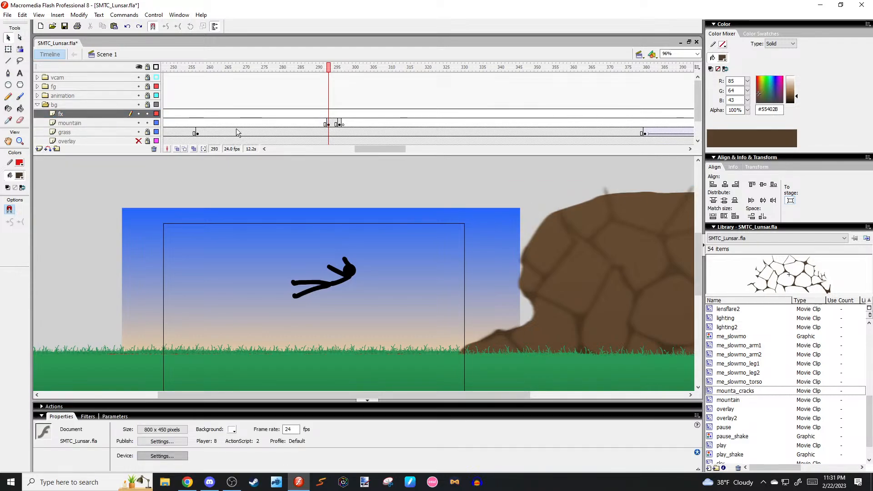
Move the mountain at frame 296 horizontally to the left until its cliff face meets the black stick figure's head.
left_click(329, 124)
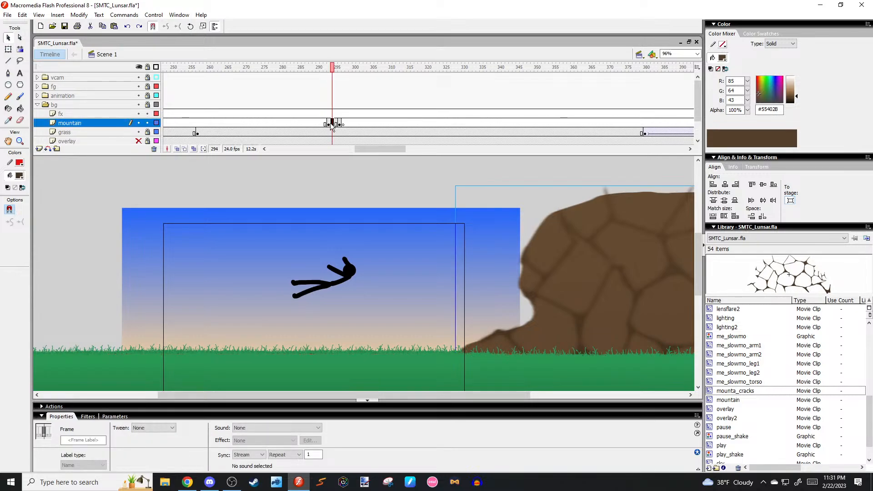
left_click(339, 124)
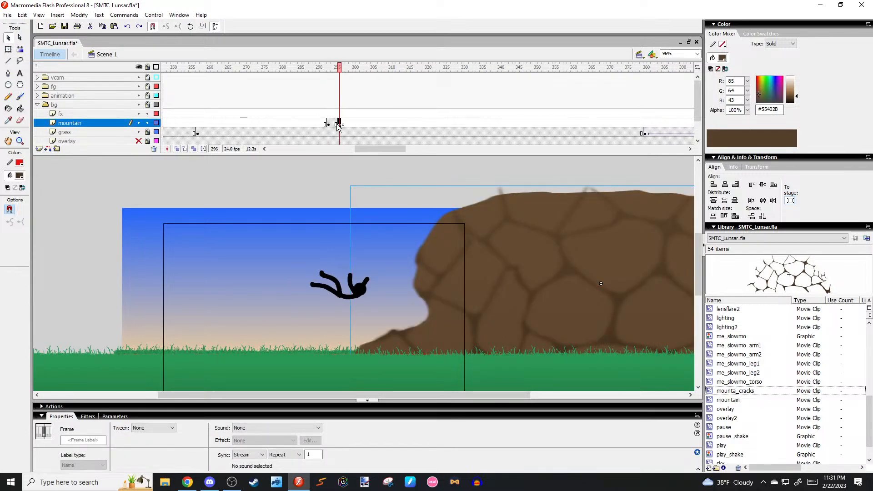
key("shift+Left")
key("shift+Left")
key("shift+Left")
key("shift+Left")
key("shift+Left")
key("shift+Left")
key("shift+Left")
key("shift+Left")
key("shift+Left")
key("shift+Left")
key("shift+Left")
key("shift+Left")
key("shift+Left")
key("shift+Left")
key("shift+Left")
key("shift+Left")
key("shift+Left")
key("shift+Left")
key("shift+Left")
key("shift+Left")
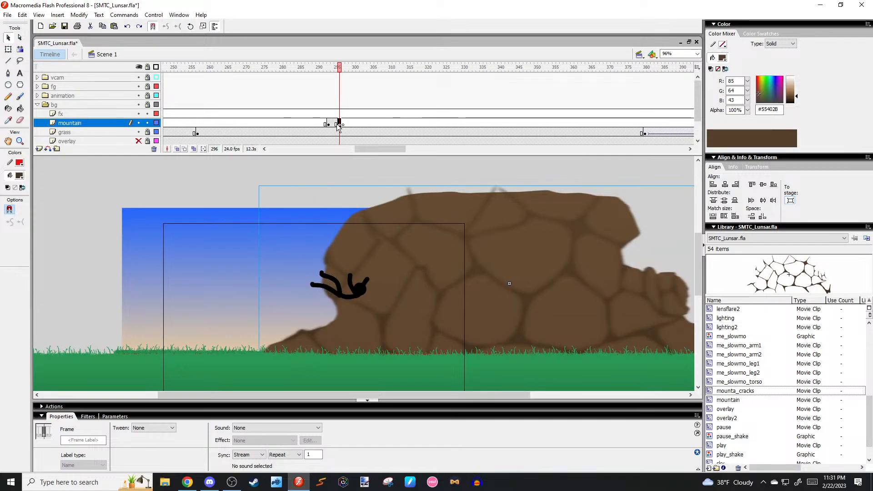
key("shift+Left")
key("shift+Left")
key("shift+Left")
key("shift+Left")
key("shift+Left")
key("shift+Left")
key("shift+Left")
key("shift+Left")
key("shift+Left")
key("shift+Left")
key("shift+Left")
key("shift+Left")
key("shift+Right")
key("shift+Right")
key("shift+Right")
key("shift+Right")
key("shift+Right")
key("shift+Right")
key("shift+Right")
key("shift+Right")
key("shift+Right")
key("shift+Right")
key("shift+Right")
key("shift+Right")
key("shift+Right")
key("shift+Right")
key("shift+Right")
key("shift+Right")
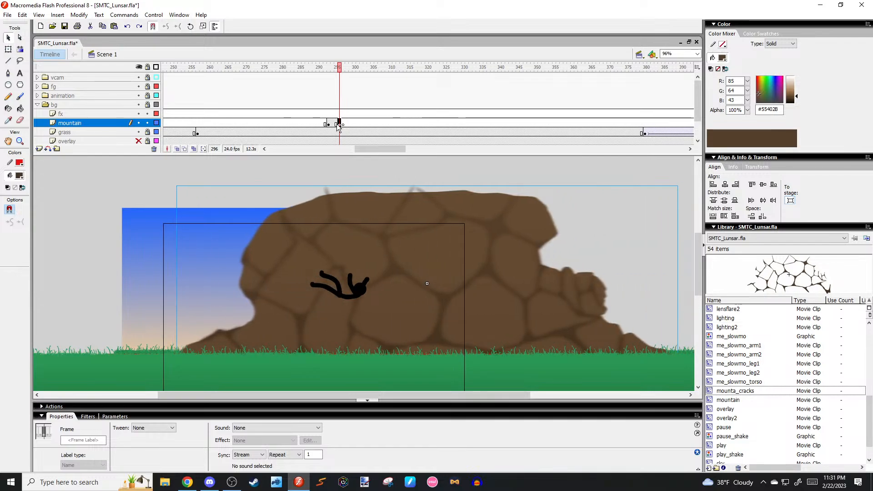
key("shift+Right")
key("shift+Right")
key("shift+Right")
key("shift+Right")
key("shift+Right")
key("shift+Right")
key("shift+Right")
key("shift+Right")
key("shift+Right")
key("shift+Right")
key("shift+Right")
key("shift+Right")
key("shift+Right")
key("shift+Right")
key("shift+Left")
key("shift+Left")
key("shift+Left")
key("shift+Left")
key("shift+Left")
key("shift+Left")
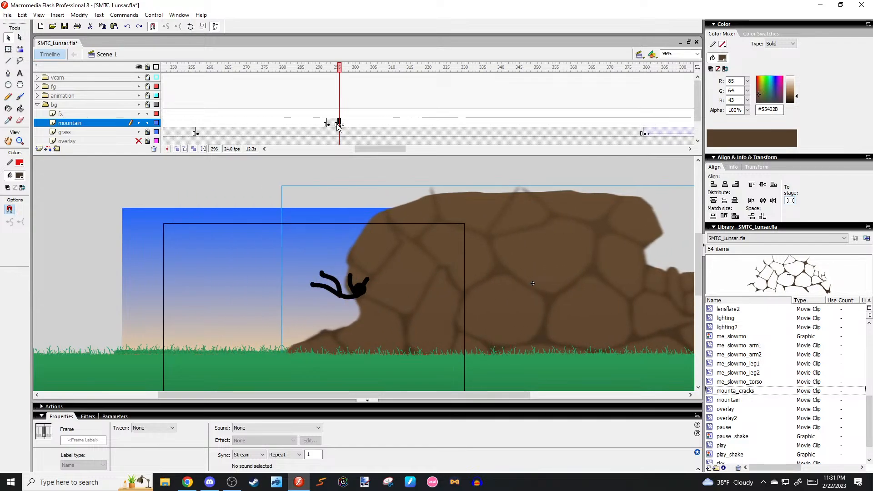
Create a motion tween between the mountain keyframes at frames 293 and 296 and play it back.
right_click(338, 125)
left_click(364, 131)
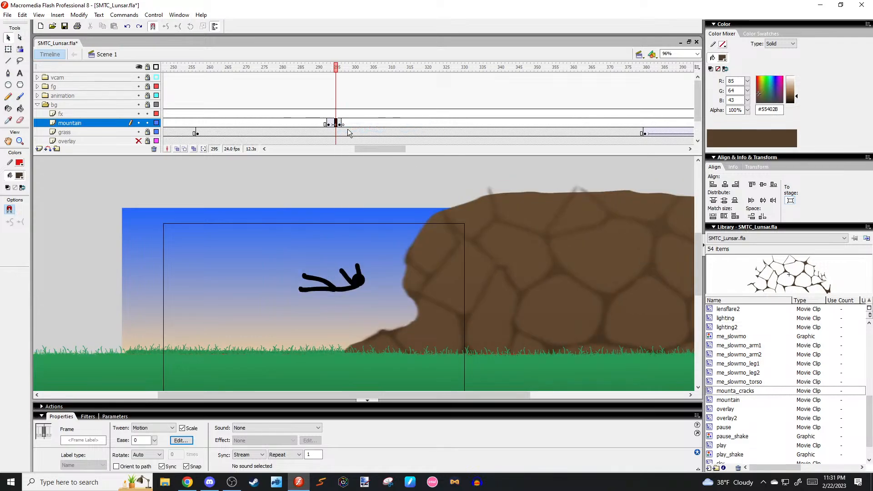
left_click(326, 68)
mouse_move(326, 76)
left_mouse_down()
mouse_move(350, 80)
mouse_move(341, 85)
mouse_move(326, 83)
mouse_move(326, 75)
mouse_move(361, 75)
mouse_move(336, 75)
mouse_move(343, 76)
left_mouse_up()
key("Return")
key("Return")
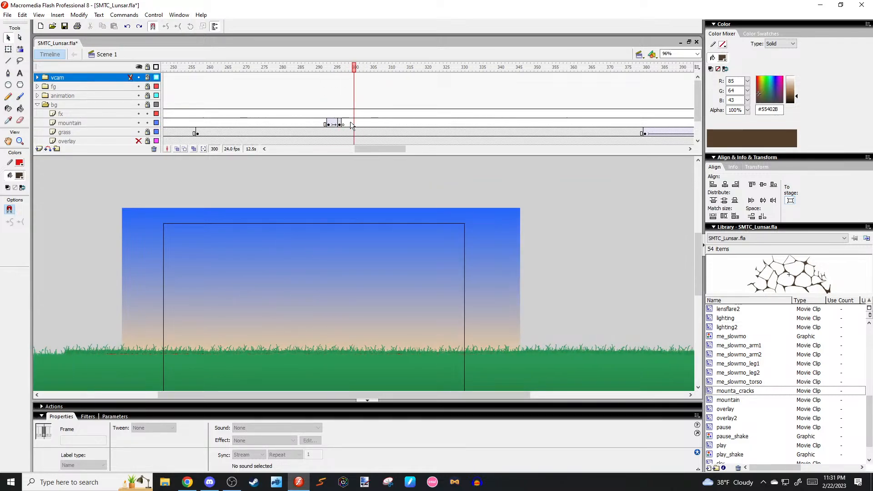
Step through the frames after the impact and insert a blank keyframe on the mountain layer at frame 301.
key("comma")
key("comma")
key("comma")
key("period")
left_click(358, 123)
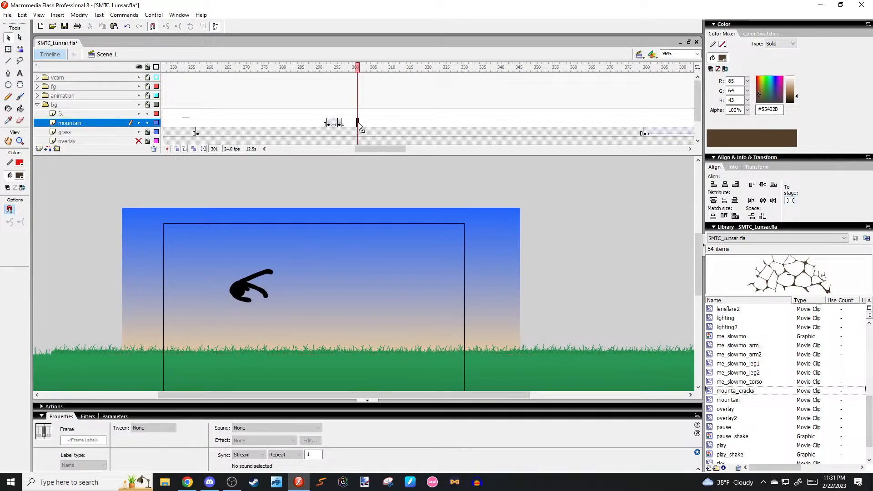
key("F7")
left_click(577, 230)
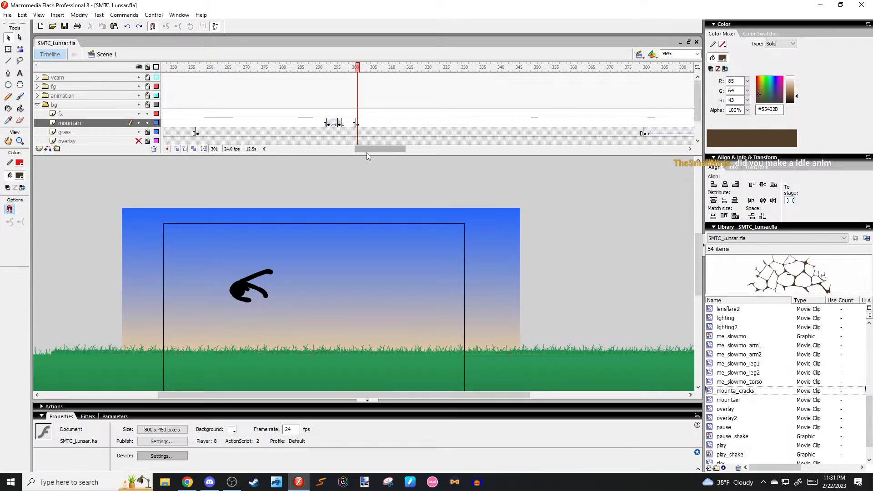
Scrub and play through the whole fight animation to review it, ending on the mountain layer at frame 296.
left_click_drag(367, 150, 303, 149)
left_click_drag(263, 68, 96, 150)
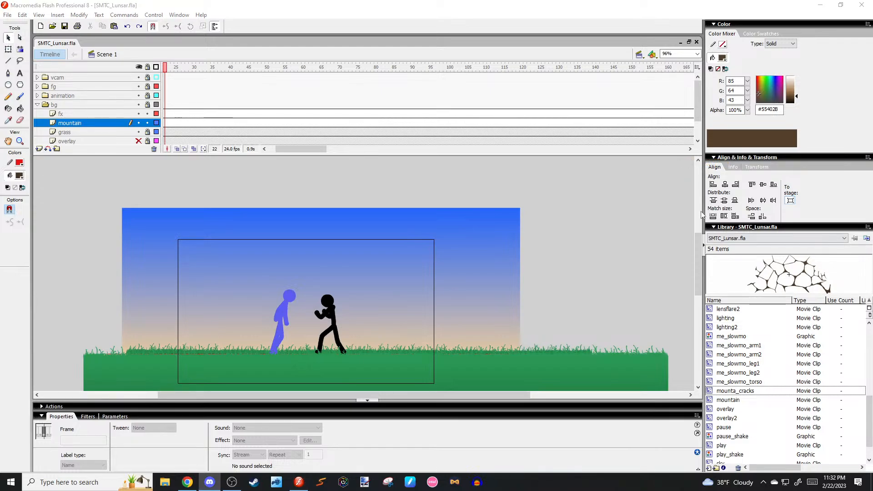
left_click(528, 189)
left_click_drag(280, 149, 505, 149)
left_click_drag(512, 69, 528, 135)
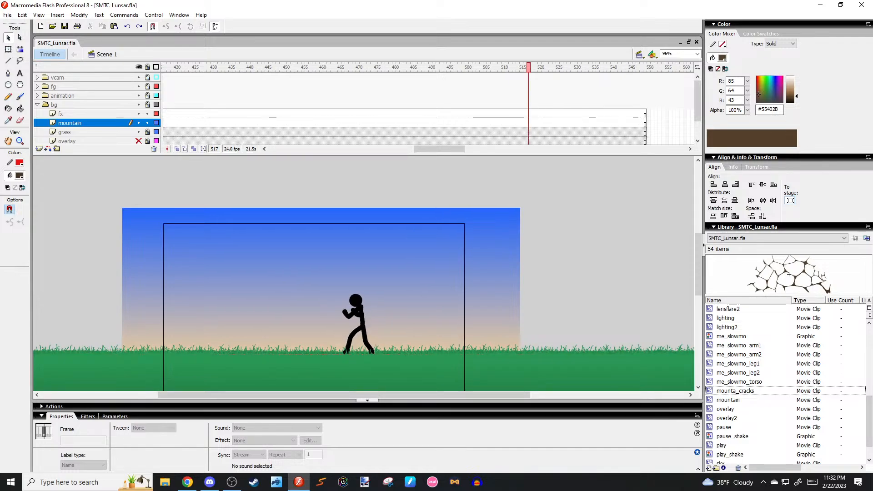
key("alt+Tab")
left_click_drag(448, 80, 307, 90)
key("Return")
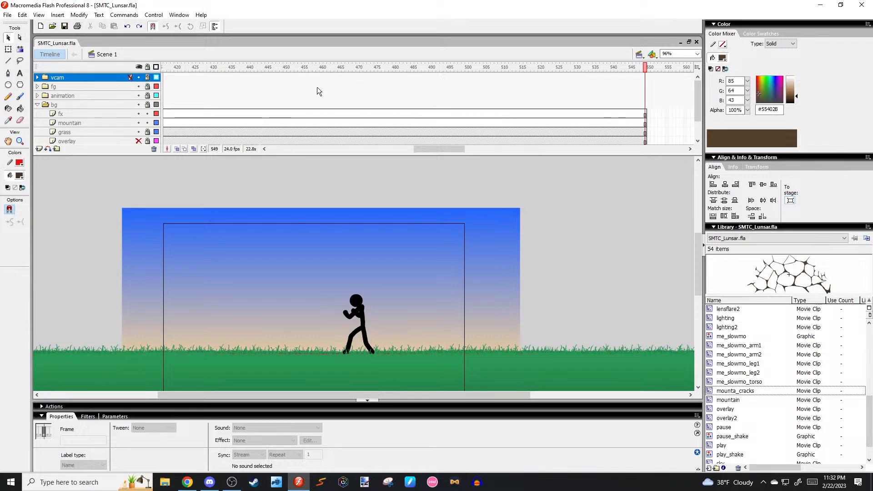
key("Return")
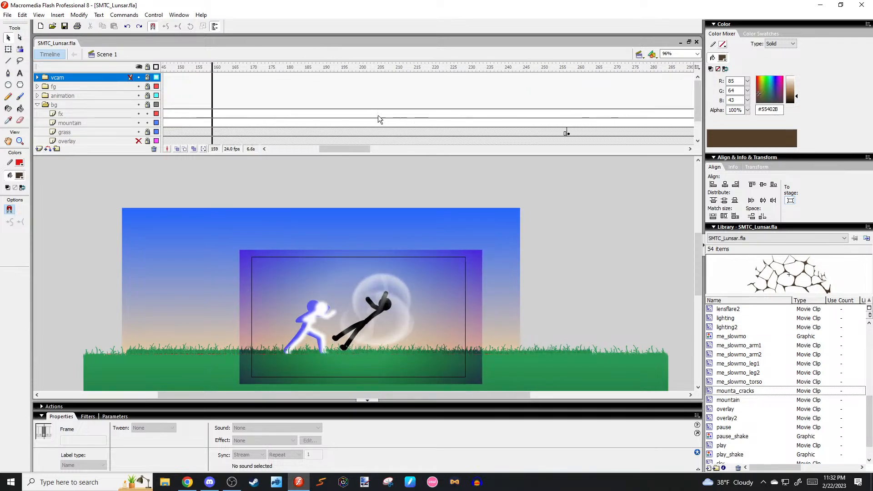
left_click_drag(348, 150, 377, 150)
left_click(405, 71)
left_click_drag(407, 76, 415, 126)
left_click(412, 124)
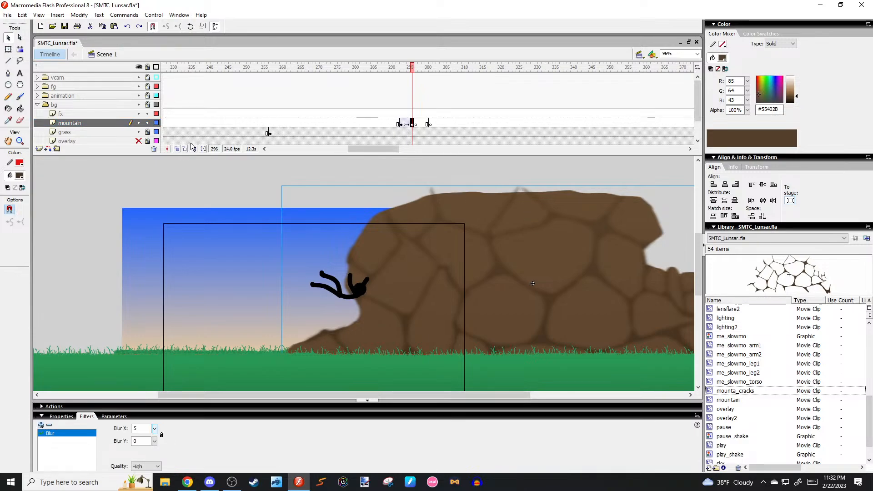
Expand the fg folder and move the fx and mountain layers from bg into it, below its grass layer.
left_click(38, 86)
left_click(119, 141)
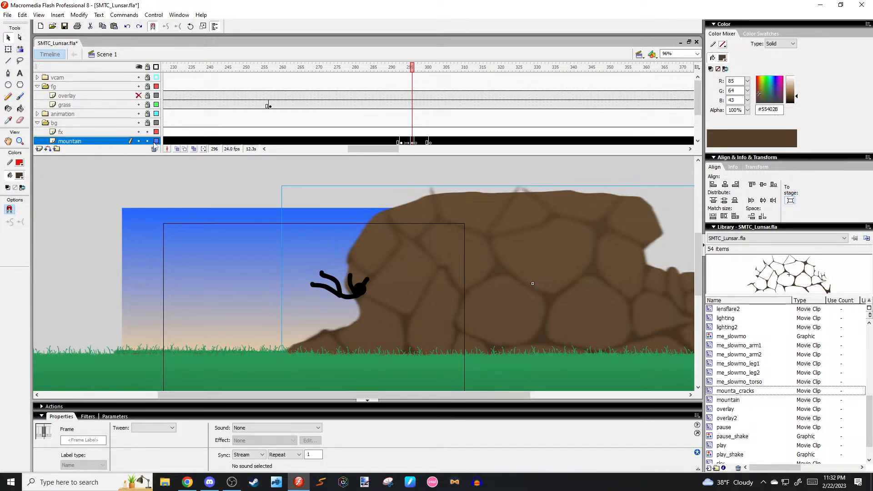
scroll(695, 89, "down", 2)
left_click(89, 115, "shift")
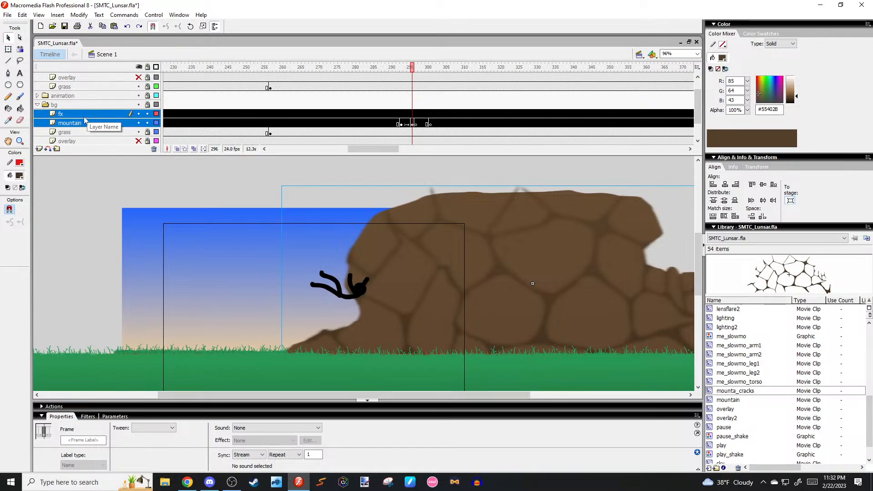
left_click_drag(89, 97, 90, 112)
left_click(265, 189)
Step back and forth through the frames around the mountain impact to examine how the mountain overlaps the stick figure.
key("comma")
key("comma")
key("comma")
key("comma")
key("comma")
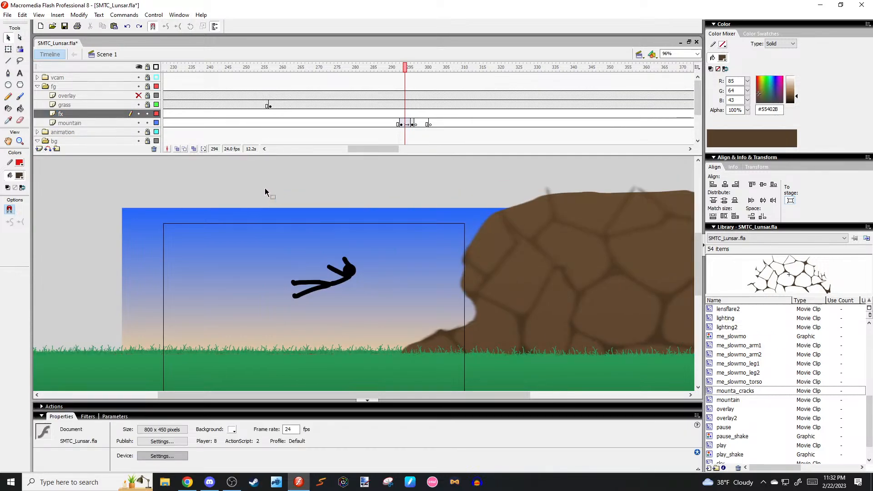
key("period")
key("period")
key("period")
key("period")
key("period")
key("period")
key("period")
key("period")
key("period")
key("comma")
key("comma")
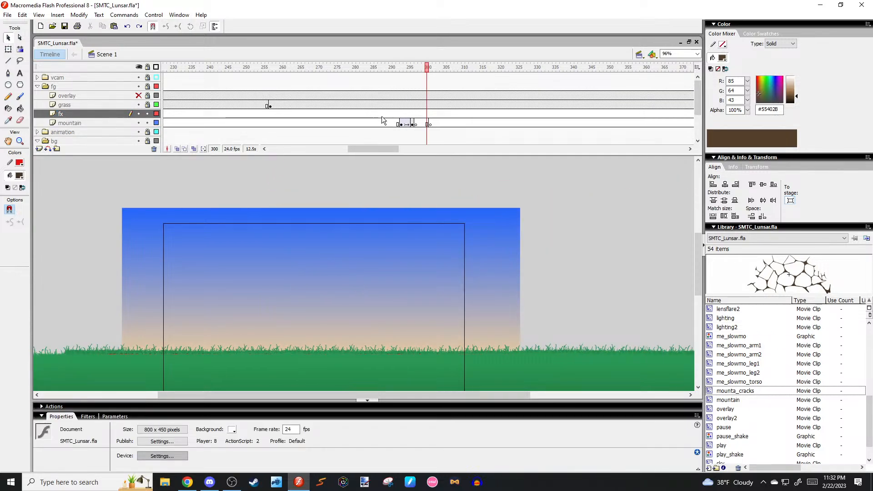
Paste the mountain from frame 296 into frame 301 and place it at the camera frame's left side, over the stick figure.
left_click(410, 124)
left_click(430, 124)
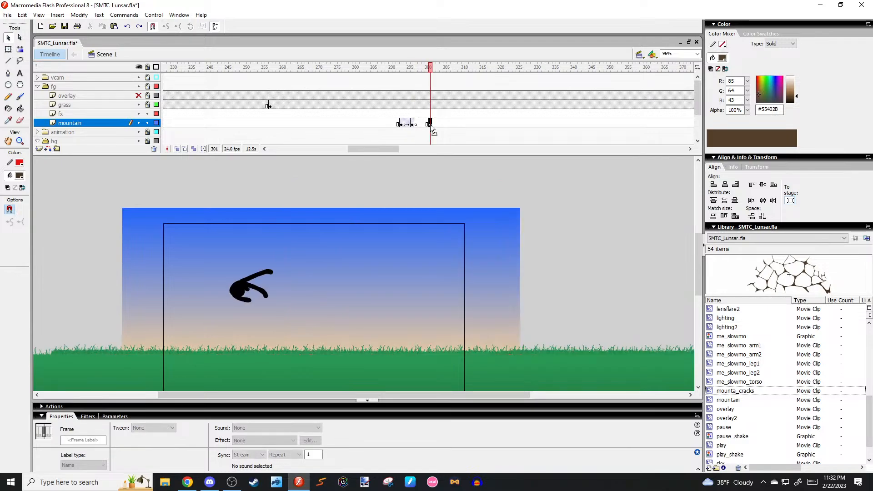
key("ctrl+v")
left_click_drag(463, 264, 191, 255)
key("period")
key("comma")
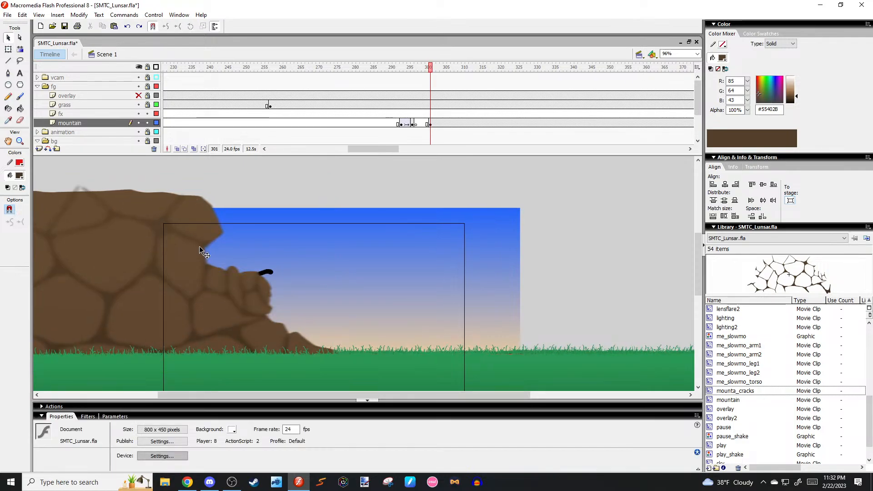
Nudge the mountain at frame 301 farther left until the stick figure's limbs stick out of its right edge.
left_click(196, 250)
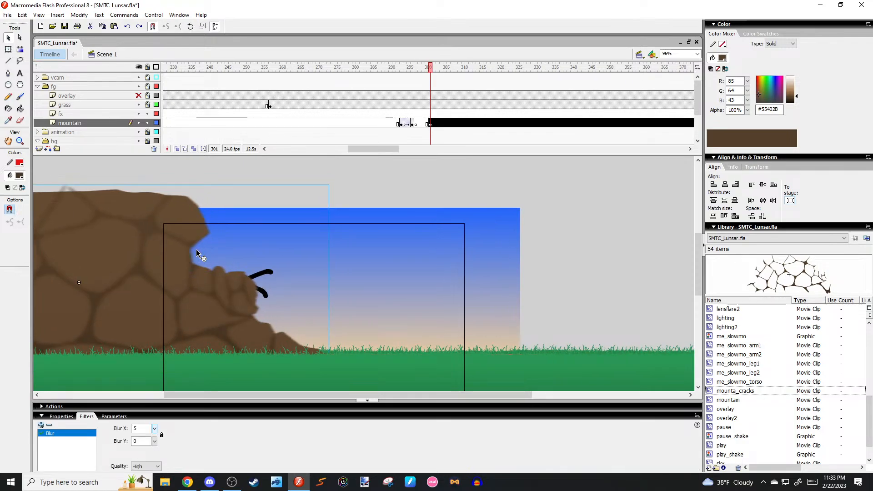
key("shift+Left")
key("shift+Left")
key("shift+Left")
key("shift+Left")
key("shift+Left")
key("shift+Left")
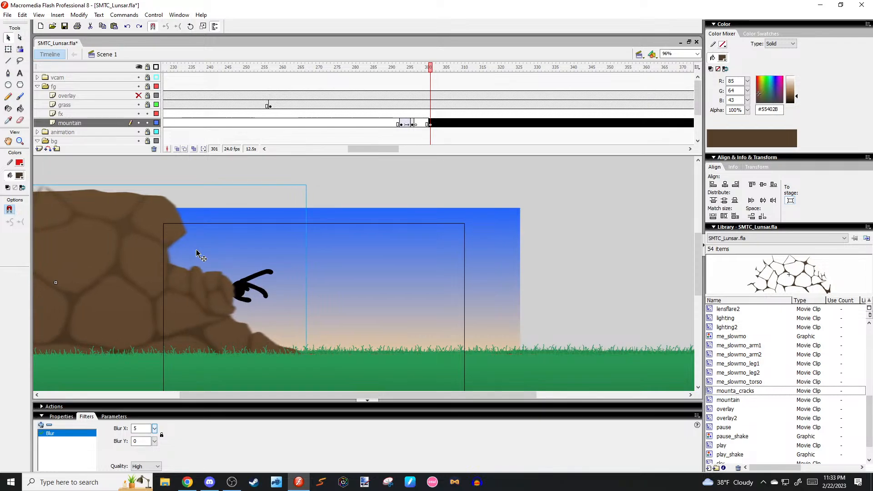
key("shift+Left")
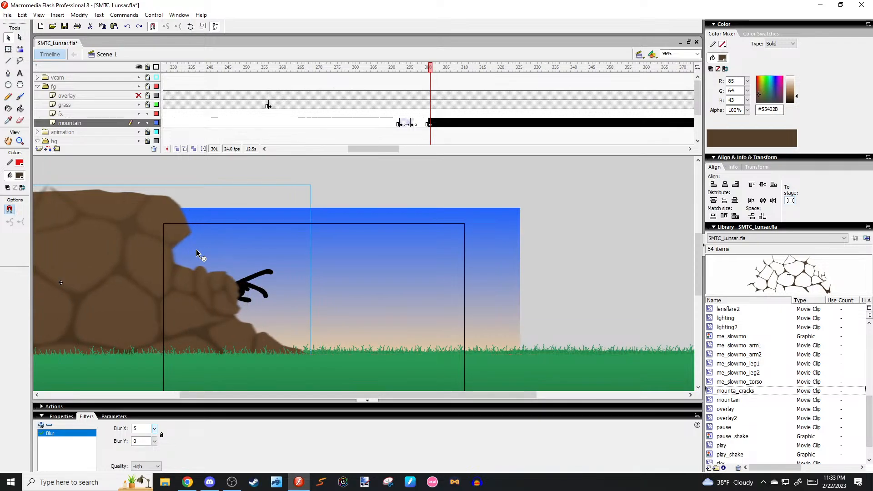
key("shift+Left")
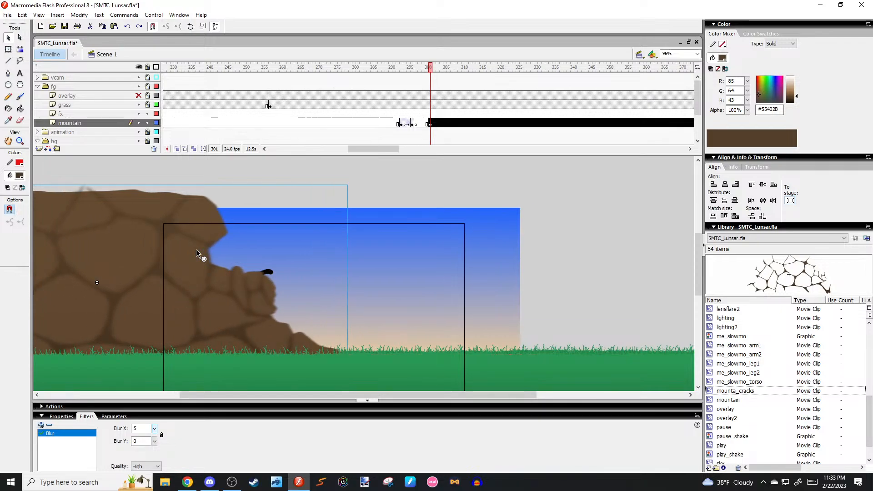
key("shift+Right")
key("shift+Right")
key("shift+Right")
key("shift+Right")
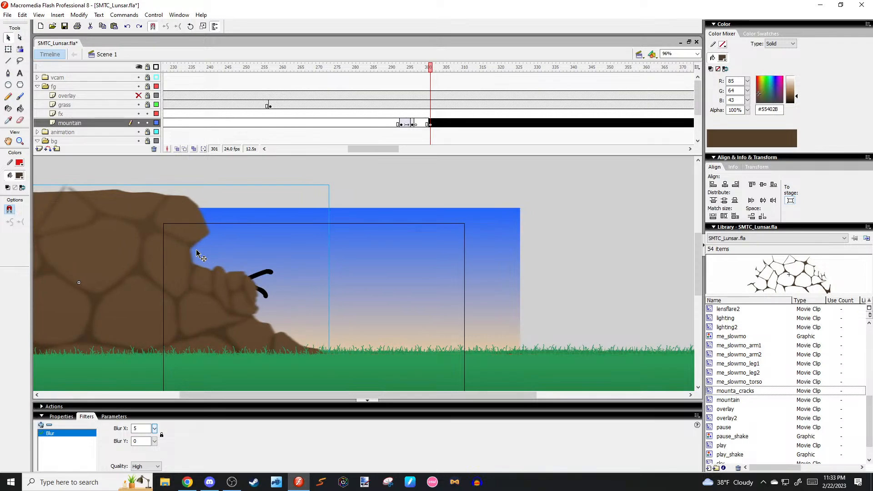
key("shift+Left")
Add a second keyframe for the mountain at frame 304, a few frames after the figure bursts out.
key("period")
key("period")
key("period")
key("period")
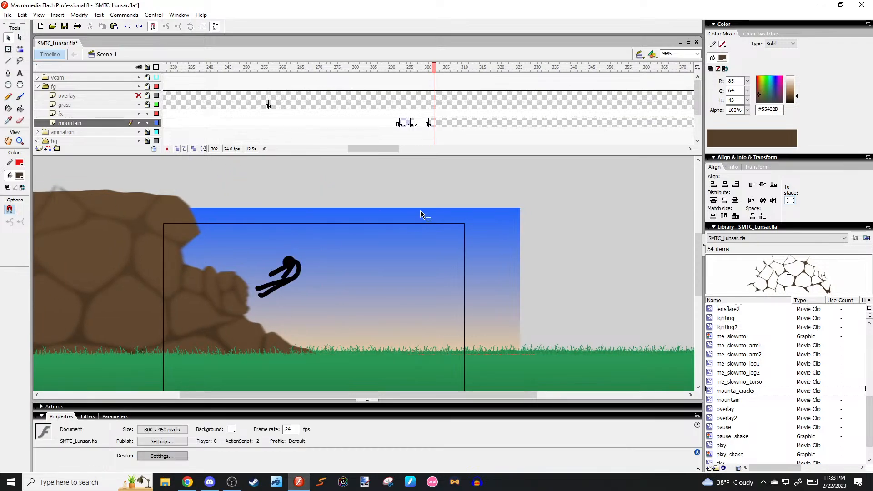
key("comma")
key("comma")
key("F6")
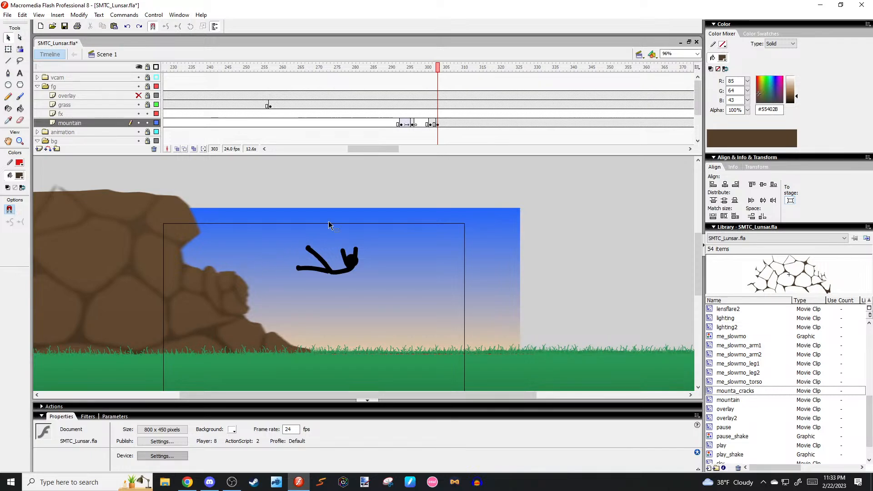
left_click(438, 124)
key("F6")
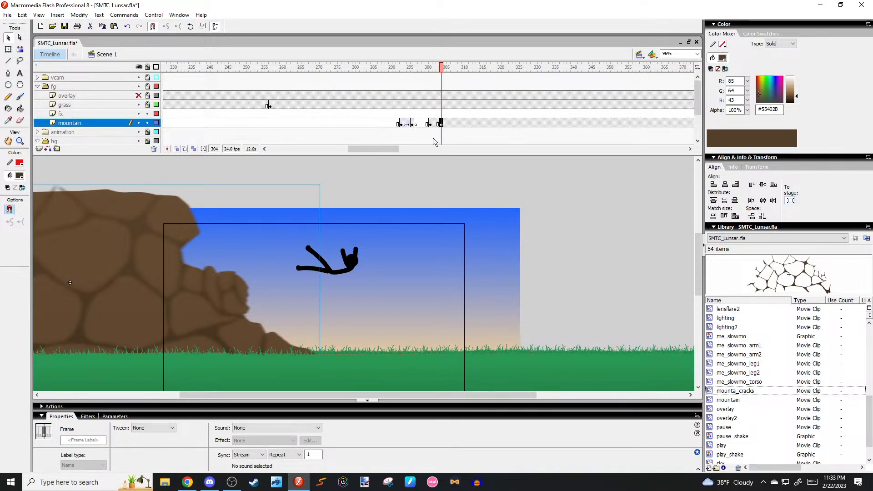
Shift the mountain at frame 304 left until it sits just outside the camera frame's left edge.
key("shift+Left")
key("shift+Left")
key("shift+Left")
key("shift+Left")
key("shift+Left")
key("shift+Left")
key("shift+Left")
key("shift+Left")
key("shift+Left")
key("shift+Left")
key("shift+Left")
key("shift+Left")
key("shift+Left")
key("shift+Left")
key("shift+Left")
key("shift+Left")
key("shift+Left")
key("shift+Left")
key("shift+Left")
key("shift+Left")
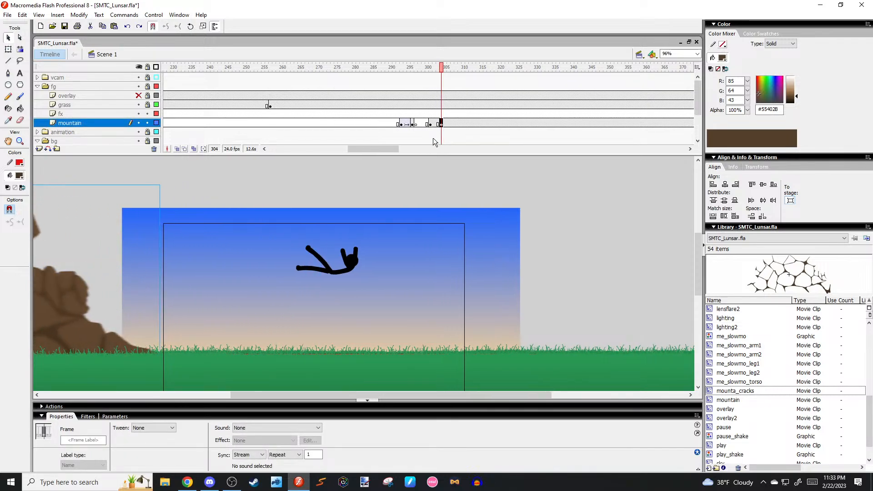
key("shift+Right")
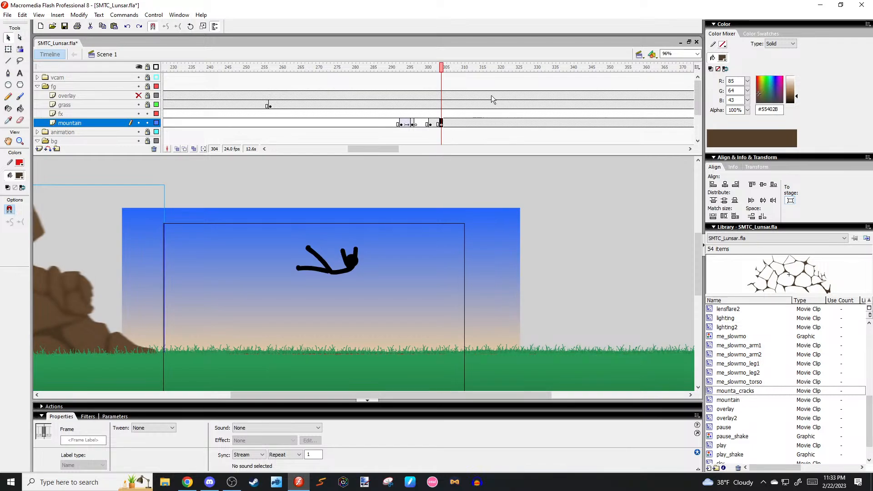
Motion-tween the mountain's exit from frame 301, ending it at frame 303 with a blank keyframe at frame 304.
right_click(436, 123)
left_click(447, 126)
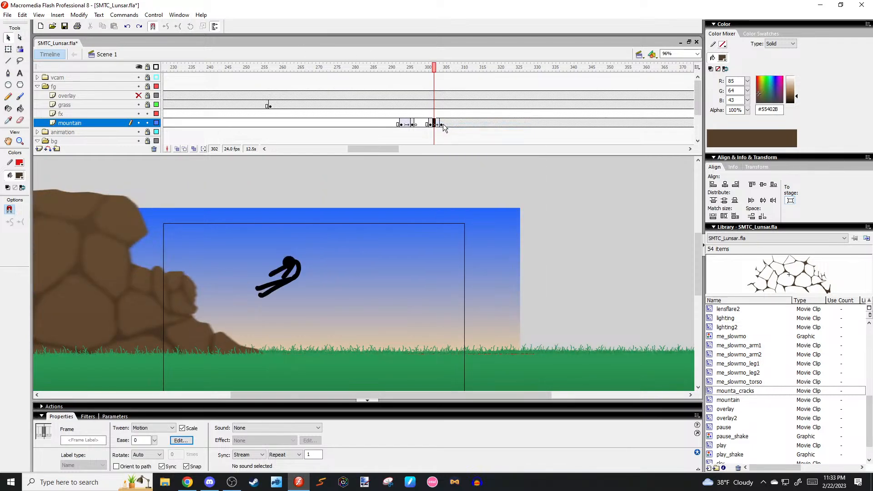
left_click(443, 123)
mouse_move(444, 127)
left_mouse_down()
mouse_move(429, 124)
mouse_move(442, 125)
left_mouse_up()
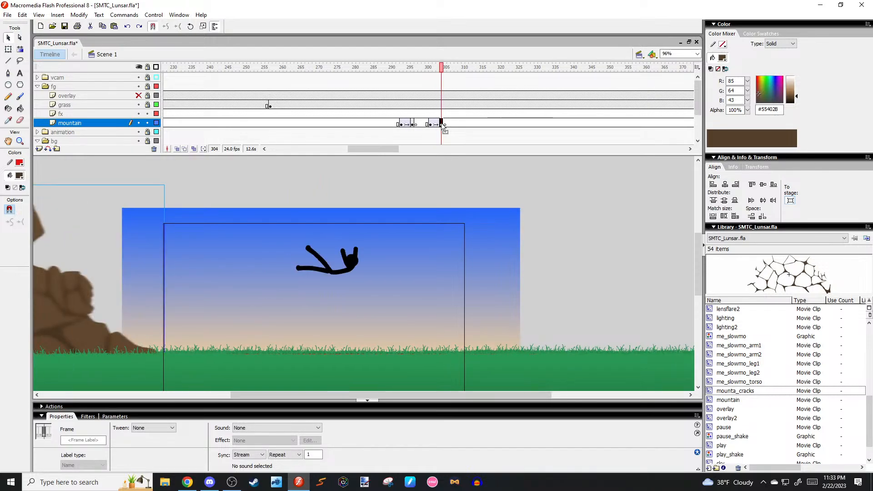
key("comma")
key("comma")
key("comma")
key("comma")
key("comma")
key("comma")
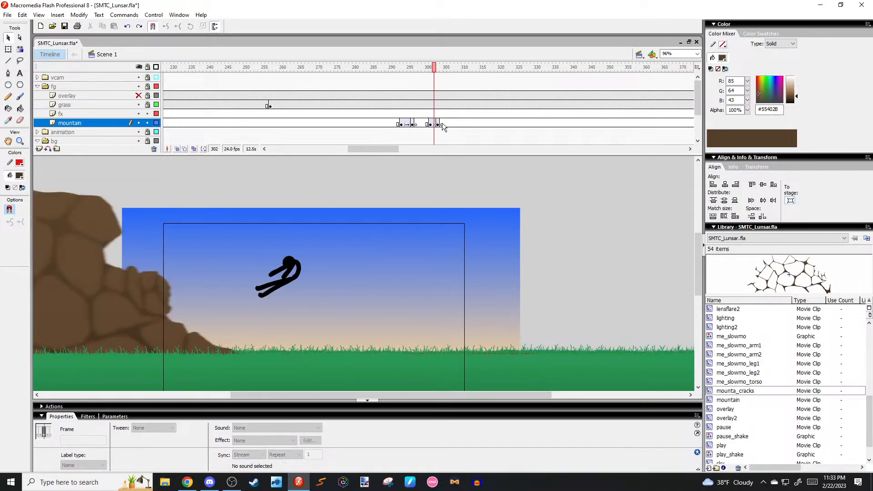
Play and scrub through the mountain impact around frames 293 to 297 to examine its timing.
left_click_drag(399, 67, 413, 133)
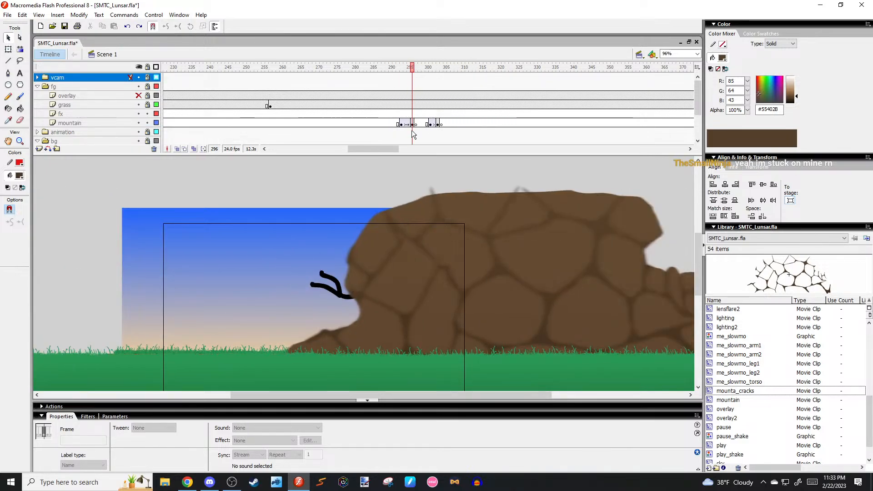
left_click(357, 67)
key("Return")
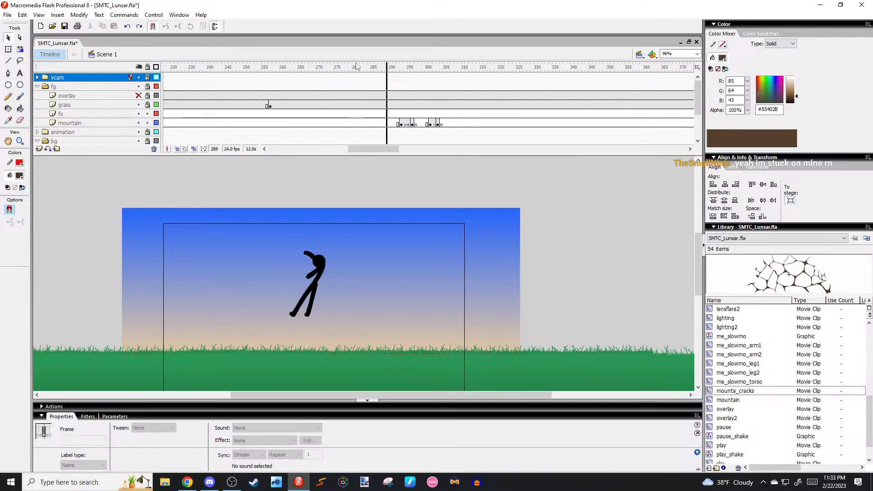
left_click_drag(381, 67, 416, 67)
key("period")
key("comma")
key("comma")
key("period")
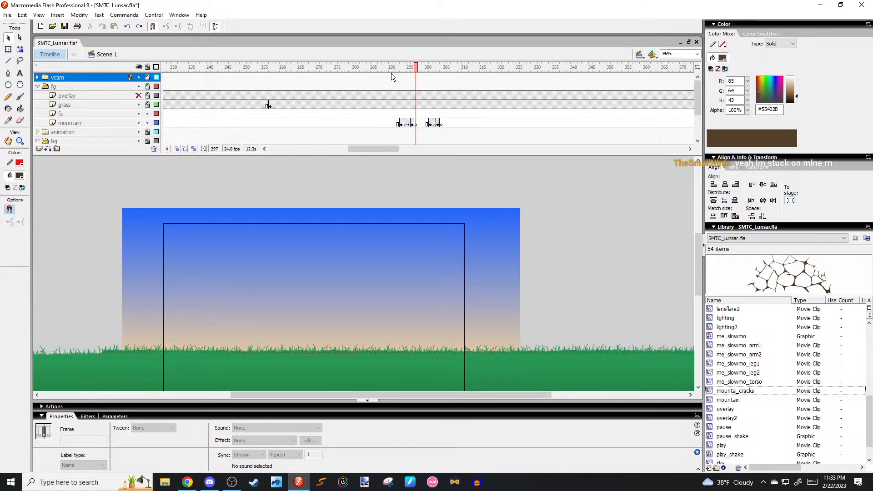
Insert a blank keyframe at frame 293 on the fx layer, where the mountain first appears.
left_click_drag(413, 72, 407, 72)
left_click(134, 117)
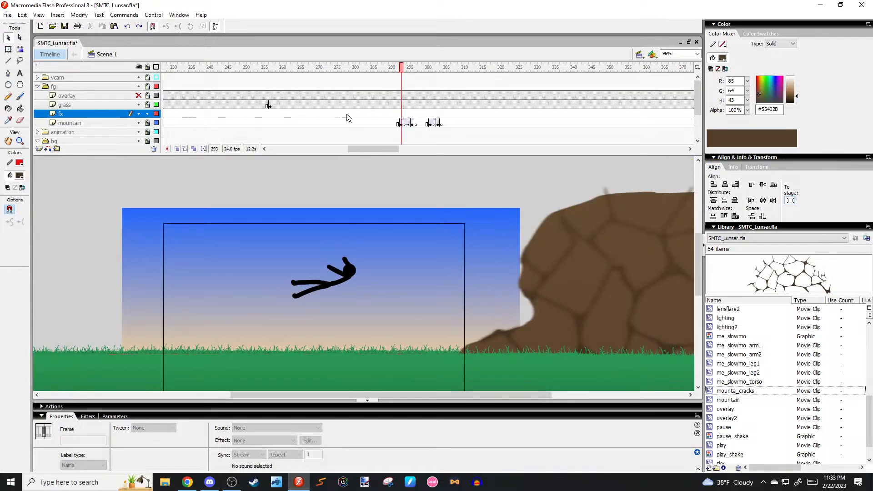
left_click(405, 115)
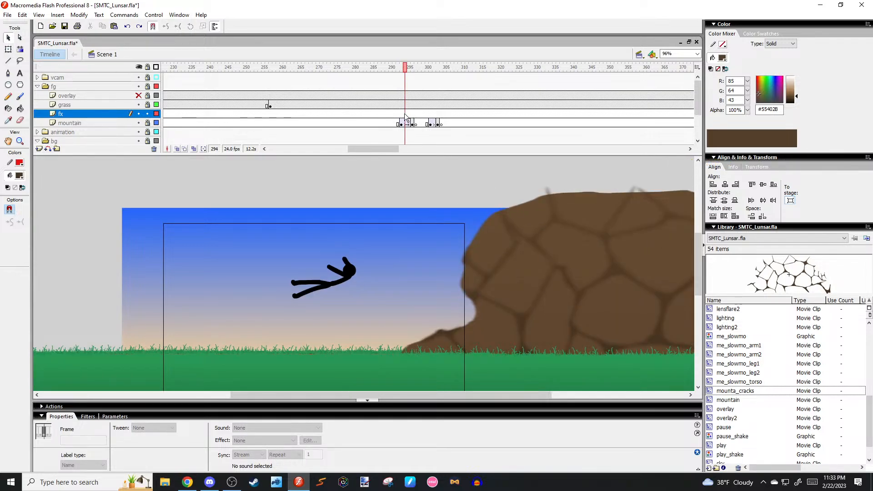
left_click(400, 115)
mouse_move(464, 236)
left_mouse_down()
mouse_move(282, 214)
mouse_move(266, 182)
mouse_move(169, 198)
left_mouse_up()
Set no stroke and a radial gradient fill running from black at 0% alpha to solid black.
left_click(20, 162)
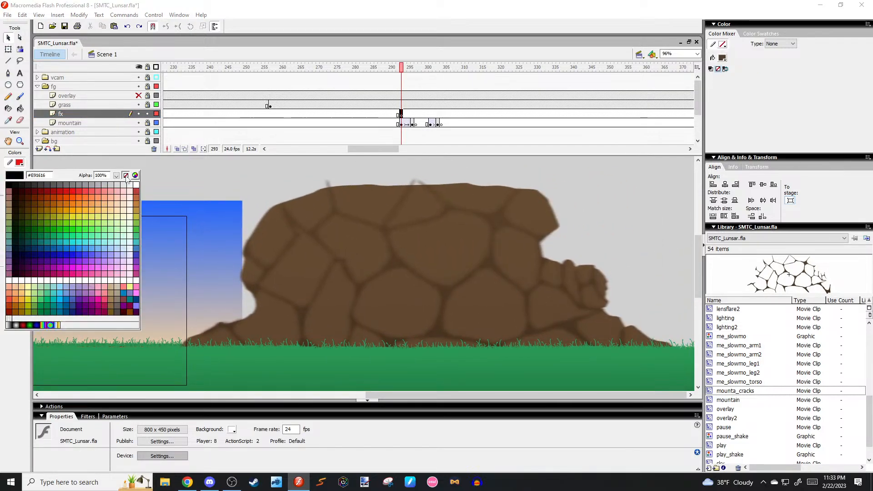
left_click(122, 175)
left_click(19, 176)
left_click(20, 337)
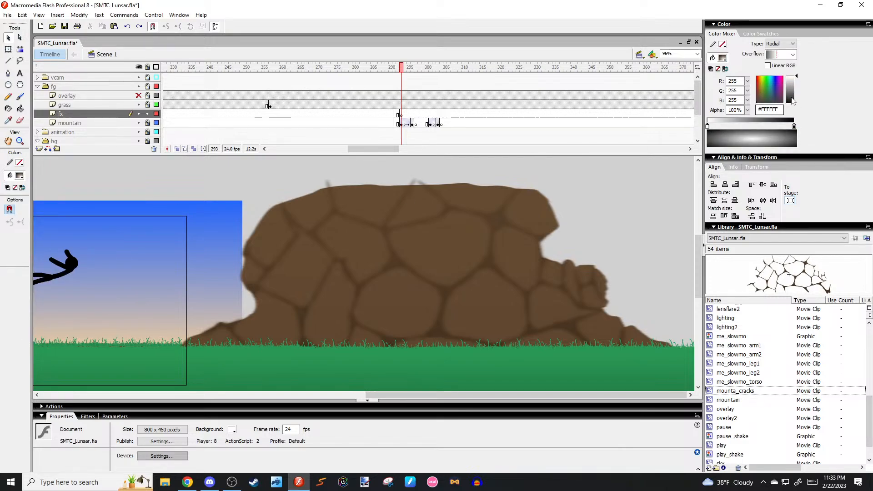
left_click(793, 101)
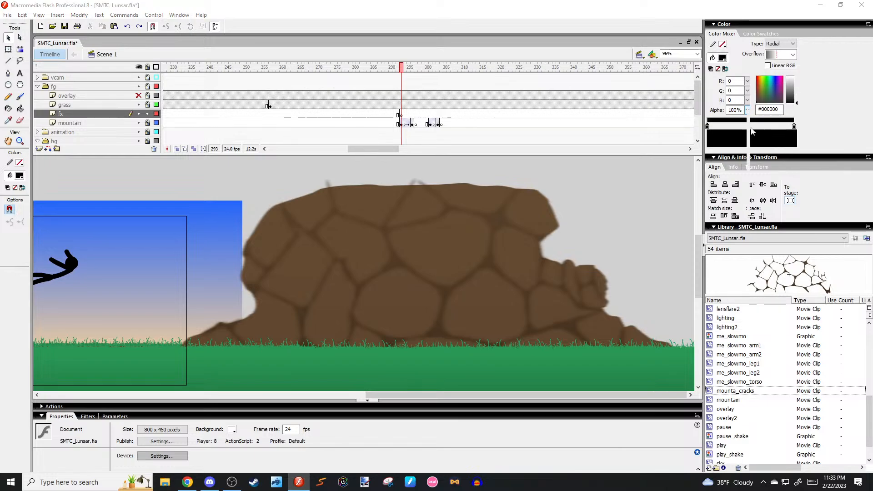
left_click_drag(752, 132, 677, 127)
Draw a gradient rectangle over the whole mountain on the fx layer and enlarge it to about 1101 × 557.
key("r")
scroll(501, 235, "up", 2)
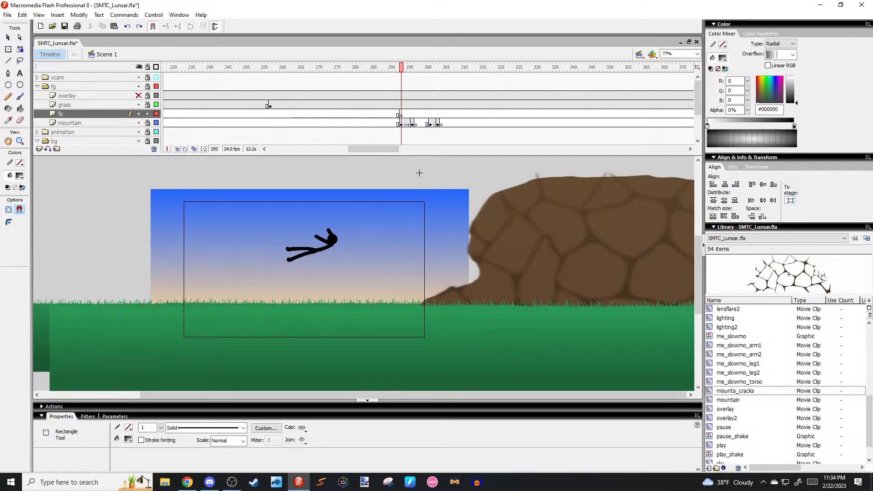
mouse_move(419, 172)
left_mouse_down()
mouse_move(741, 344)
mouse_move(787, 346)
left_mouse_up()
key("v")
key("space")
mouse_move(553, 287)
left_mouse_down()
mouse_move(448, 307)
mouse_move(523, 275)
mouse_move(575, 276)
mouse_move(565, 277)
left_mouse_up()
key("q")
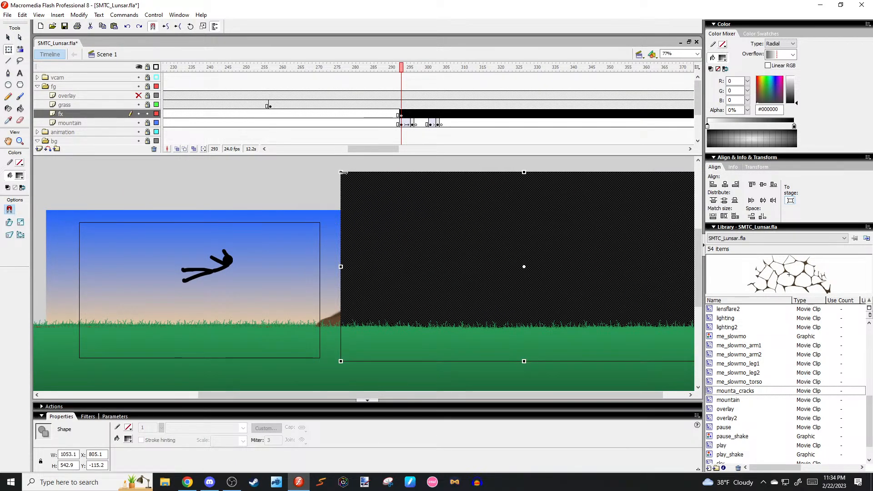
left_click_drag(341, 173, 324, 169)
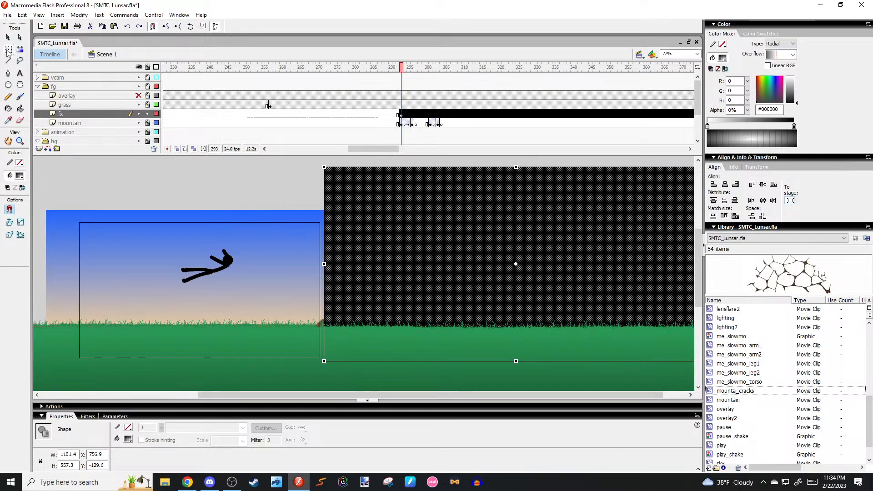
Shift the gradient's centre to the mountain's left edge and widen its transparent core so only the right side darkens.
left_click(20, 49)
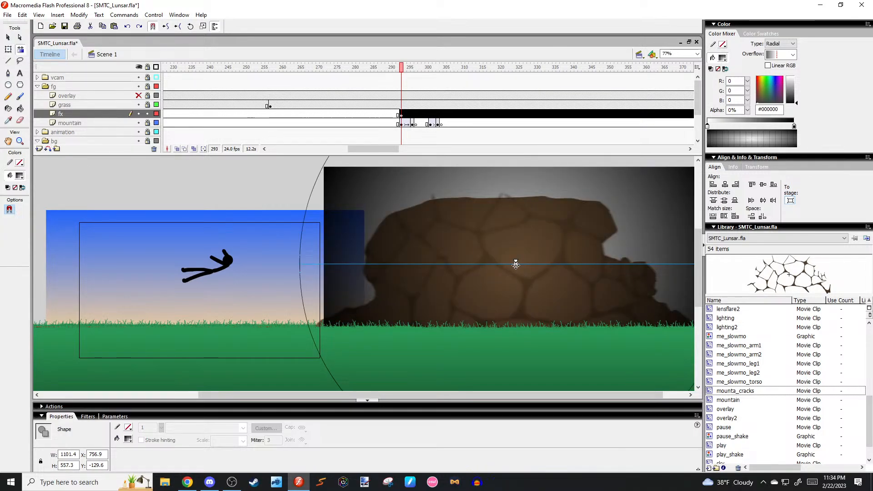
left_click_drag(435, 258, 435, 259)
left_click_drag(707, 127, 762, 130)
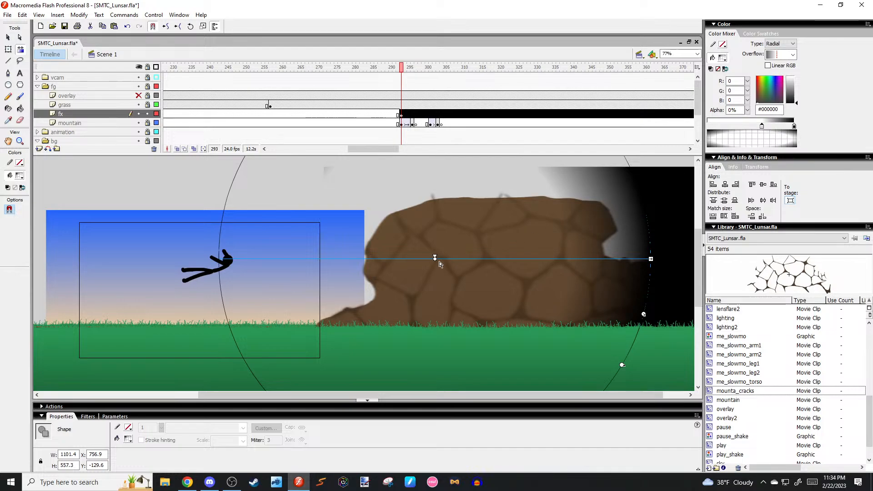
left_click_drag(435, 259, 419, 259)
left_click_drag(762, 127, 751, 129)
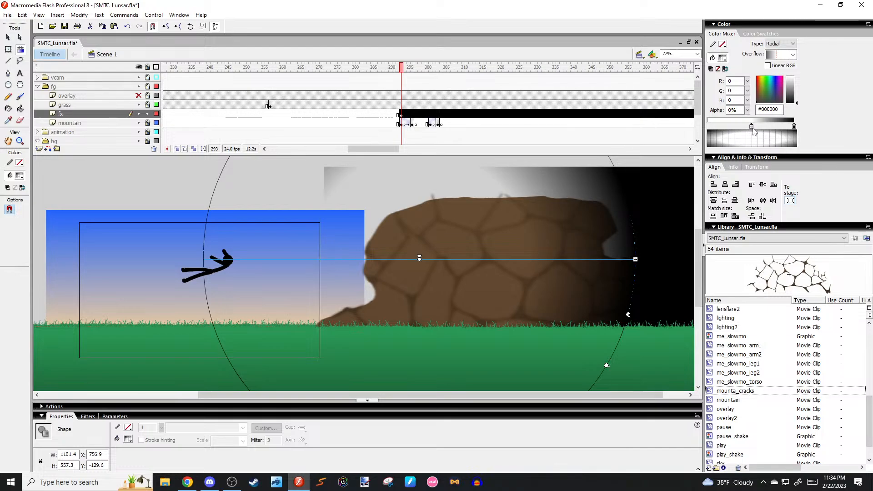
left_click(410, 257)
left_click(429, 255)
left_click_drag(419, 258, 388, 257)
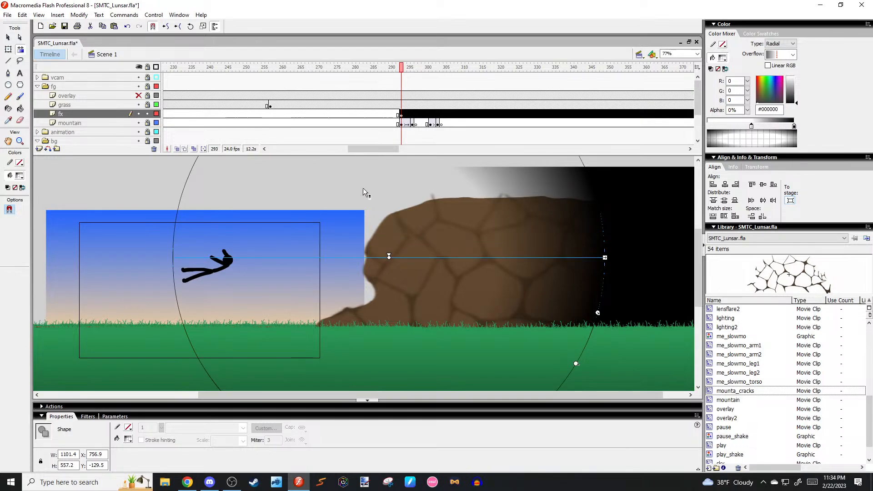
Move the gradient shape slightly up and left, and convert it to a movie clip named radial.
left_click(111, 173)
key("v")
left_click(627, 229)
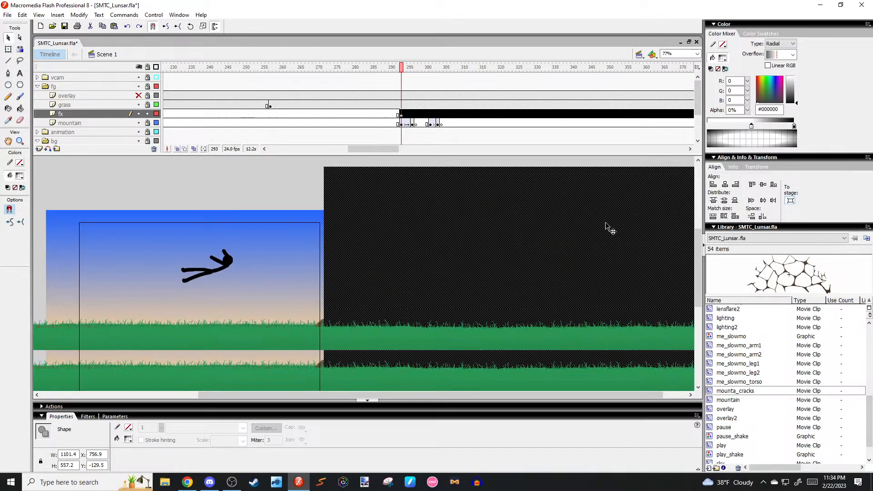
key("F8")
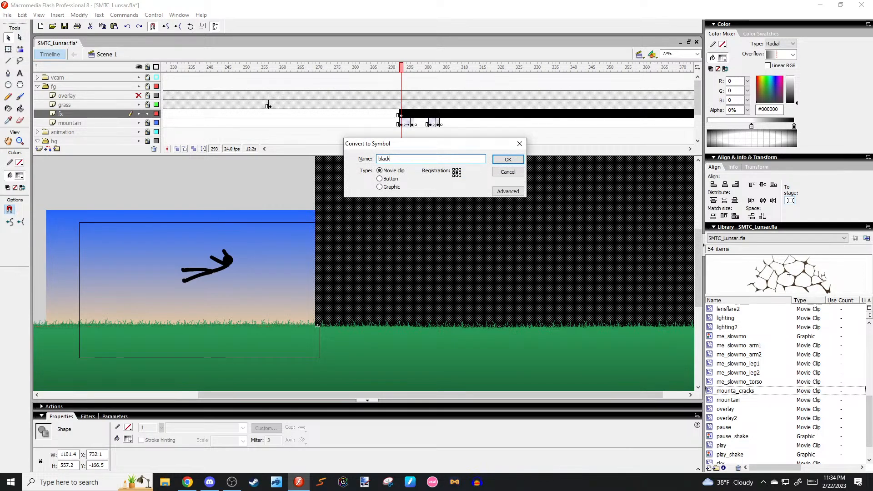
key("Return")
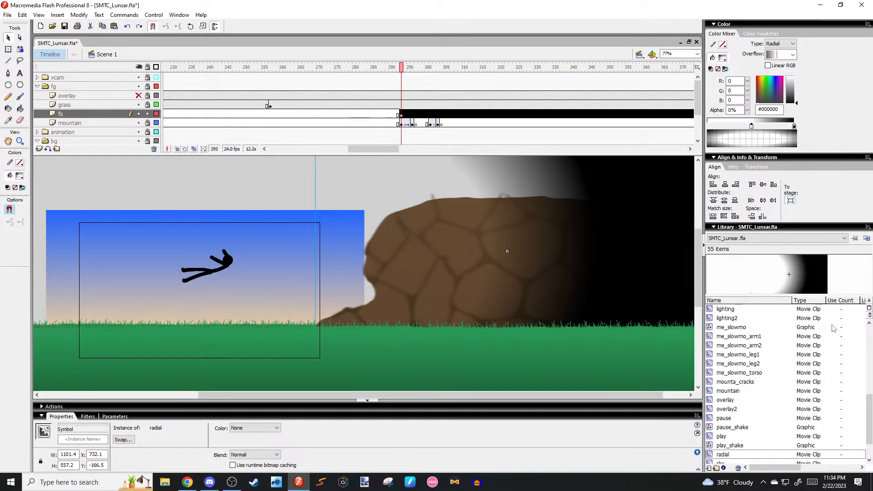
Open the idle graphic symbol from the library and step through its frames to examine the animation.
scroll(791, 366, "up", 2)
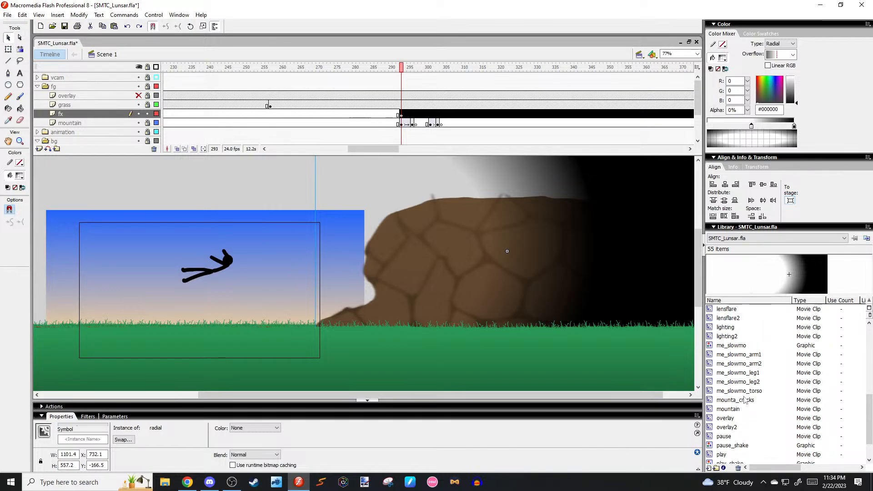
scroll(745, 400, "up", 6)
left_click(744, 336)
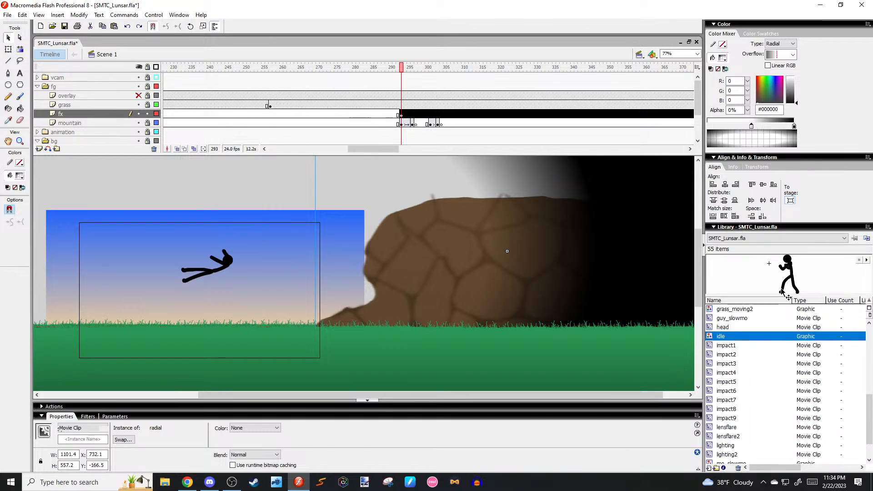
double_click(782, 291)
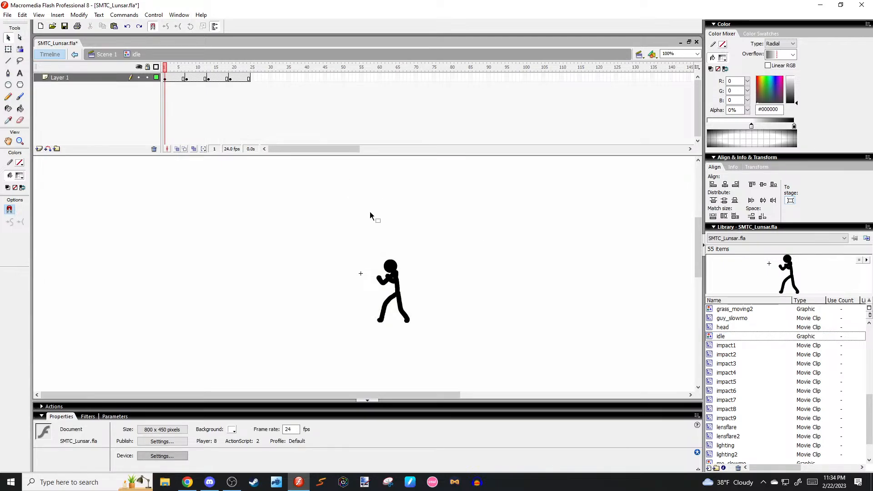
key("period")
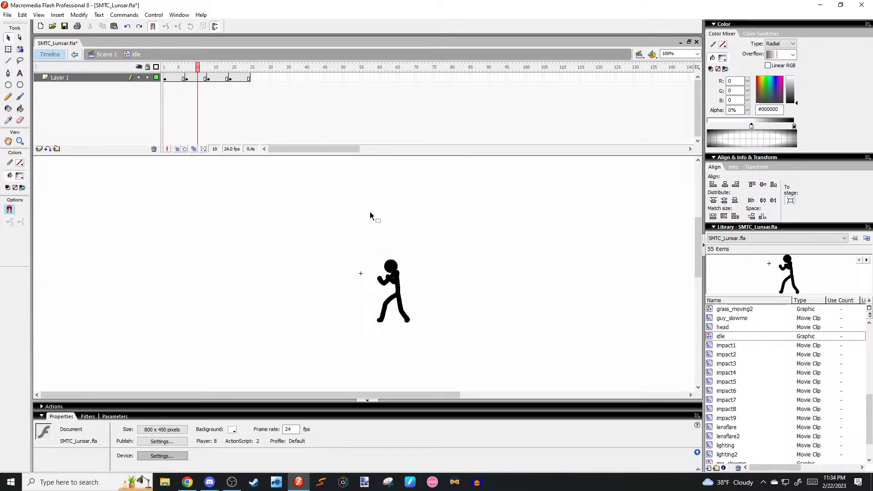
Step through the remaining frames of the idle animation and return to the main scene.
key("period")
key("period")
key("period")
key("period")
key("period")
key("period")
key("period")
key("period")
key("period")
key("period")
key("period")
key("period")
key("period")
key("period")
left_click(74, 54)
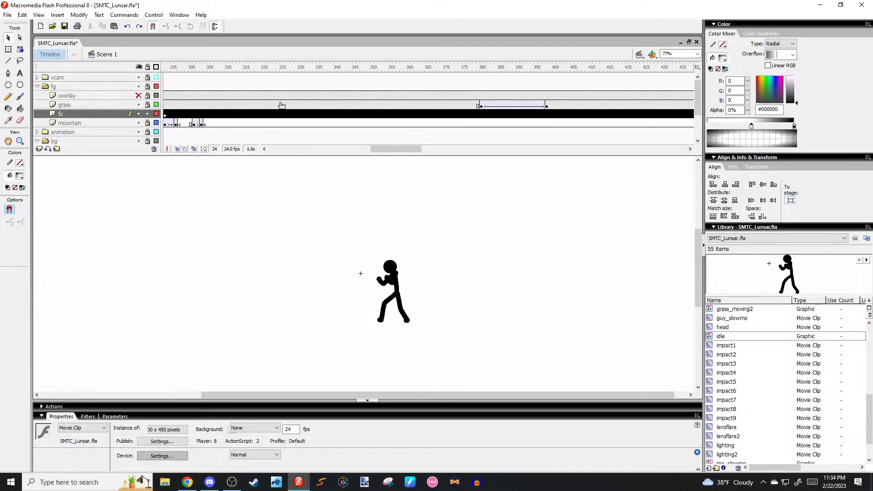
Add a keyframe for the gradient at frame 296 on the fx layer and end it with a blank keyframe at 297.
left_click_drag(401, 150, 395, 148)
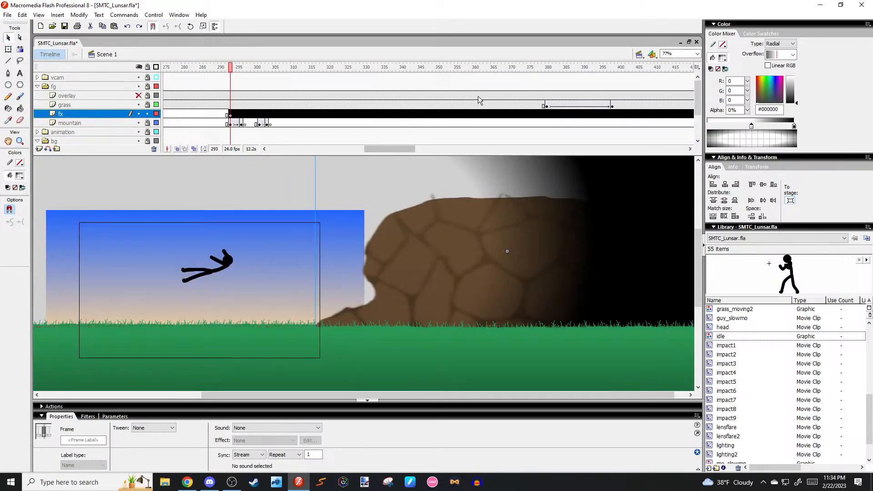
left_click_drag(214, 114, 245, 117)
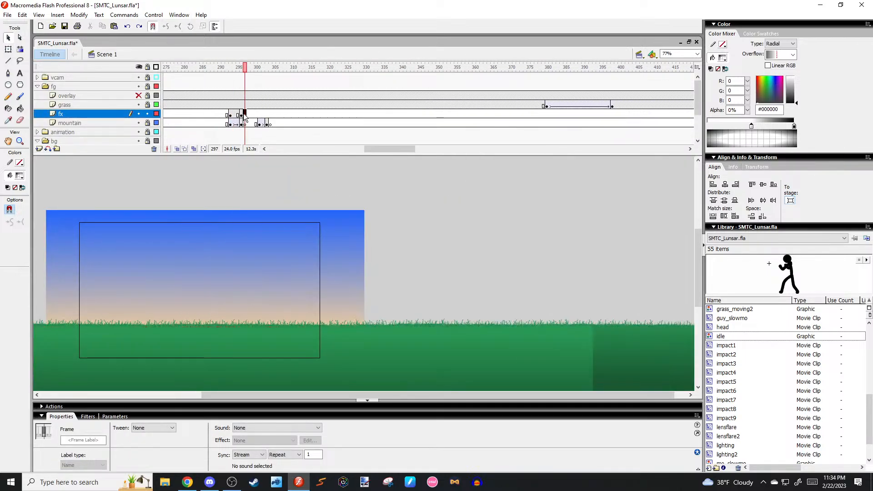
key("comma")
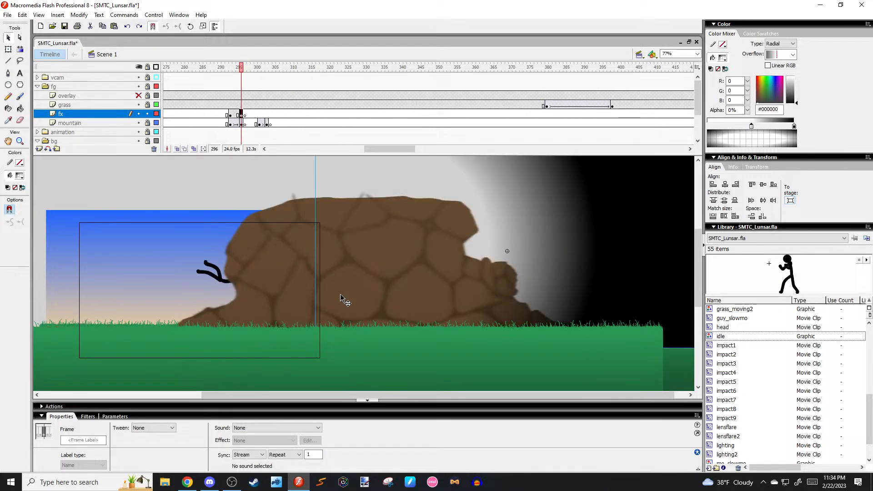
At frame 296, nudge the gradient far left until its solid black part covers the mountain's left edge.
key("shift+Left")
key("shift+Left")
key("shift+Left")
key("shift+Left")
key("shift+Left")
key("shift+Left")
key("shift+Left")
key("shift+Left")
key("shift+Left")
key("shift+Left")
key("shift+Left")
key("shift+Left")
key("shift+Left")
key("shift+Left")
key("shift+Left")
key("shift+Left")
key("shift+Left")
key("shift+Left")
key("shift+Left")
key("shift+Left")
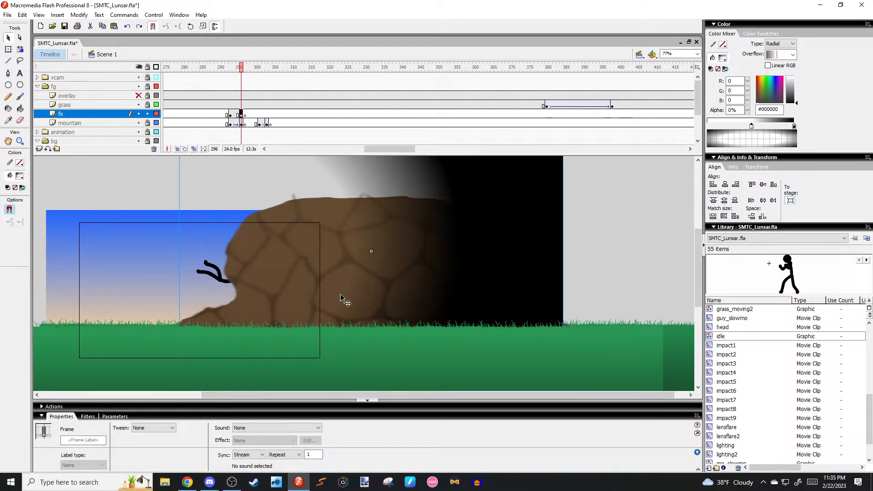
key("shift+Left")
key("shift+Left")
key("shift+Left")
key("shift+Left")
key("shift+Left")
key("shift+Left")
key("shift+Left")
key("shift+Left")
key("shift+Left")
key("shift+Left")
key("shift+Left")
key("shift+Left")
key("shift+Left")
key("shift+Left")
key("shift+Left")
key("shift+Left")
key("shift+Left")
key("shift+Left")
key("shift+Left")
key("shift+Left")
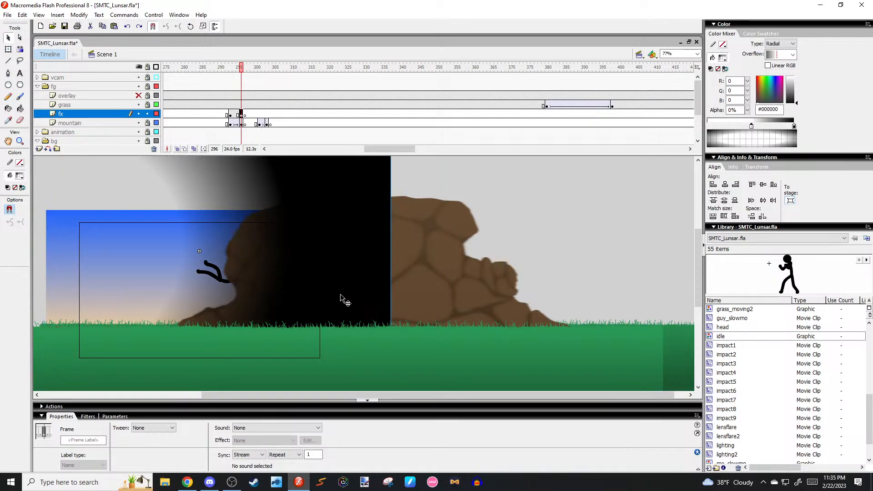
key("shift+Left")
key("shift+Left")
key("shift+Left")
key("shift+Left")
key("shift+Left")
key("shift+Left")
key("shift+Left")
key("shift+Left")
key("shift+Left")
key("shift+Left")
key("shift+Left")
key("shift+Left")
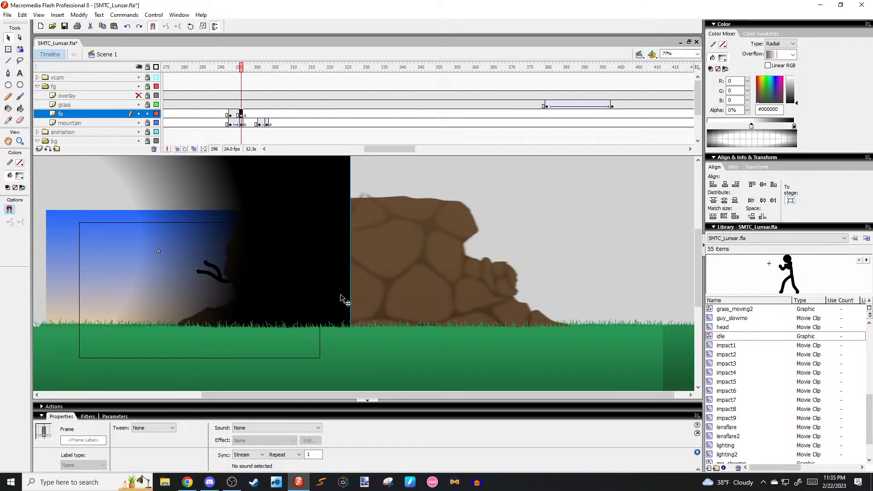
Create a motion tween for the gradient between frames 293 and 296 on the fx layer and check its movement frame by frame.
key("comma")
key("comma")
key("comma")
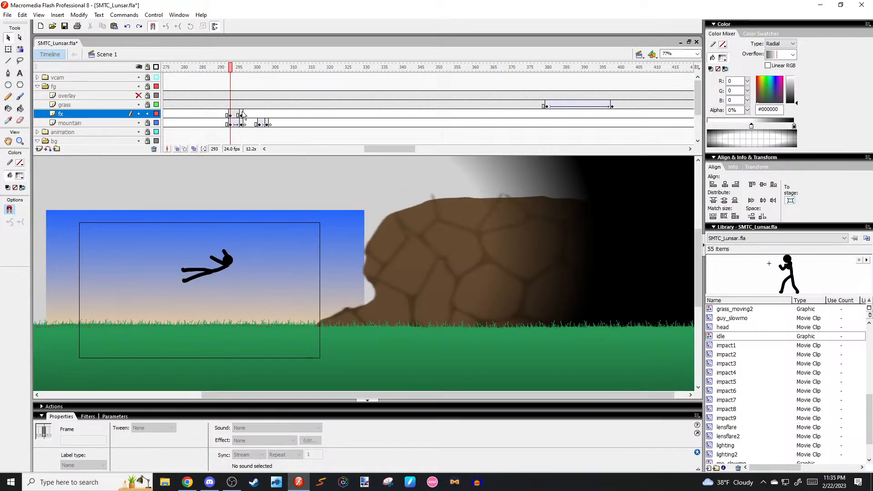
right_click(243, 115)
left_click(282, 117)
key("Return")
key("comma")
key("comma")
key("comma")
key("comma")
key("period")
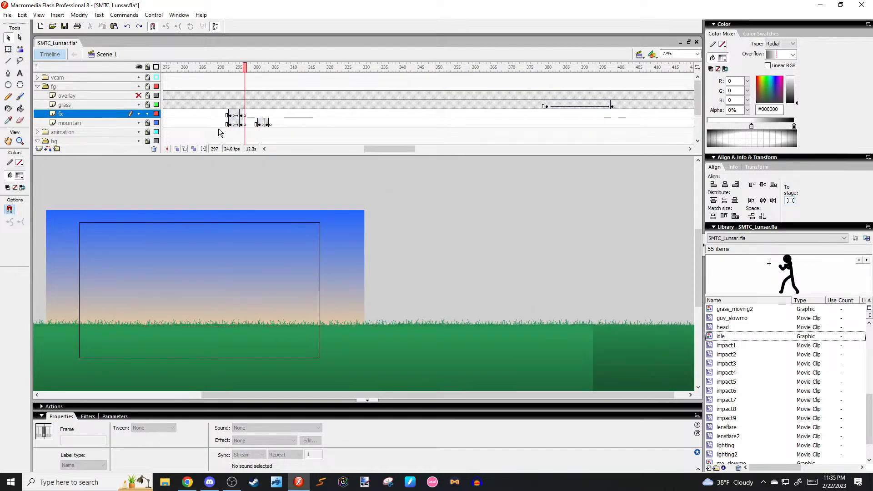
key("comma")
key("comma")
key("comma")
key("period")
key("period")
key("period")
key("period")
Insert a blank keyframe at frame 301 on the fx layer and paste the gradient from frame 293 in place.
left_click(259, 114)
key("F7")
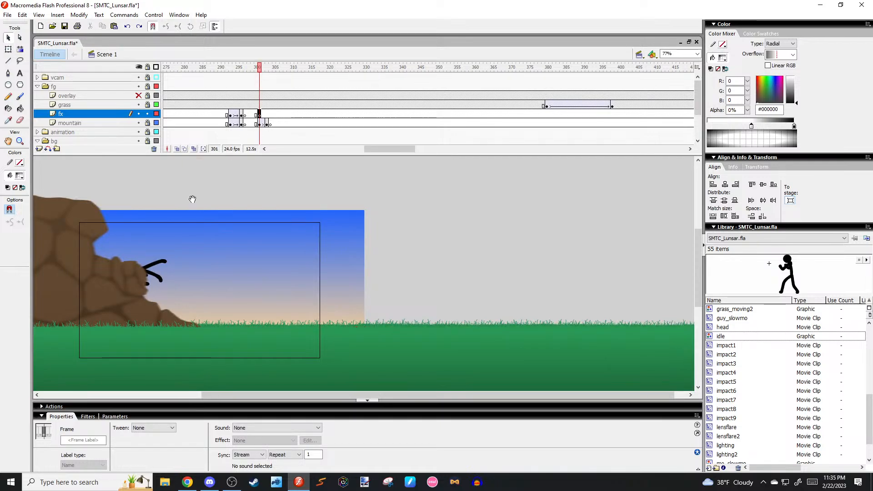
left_click_drag(192, 199, 377, 201)
left_click(232, 117)
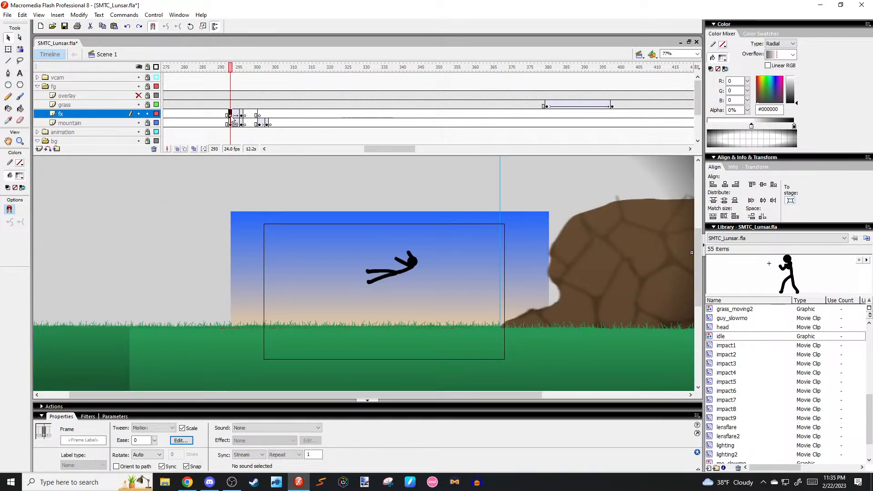
left_click(260, 114)
key("ctrl+shift+v")
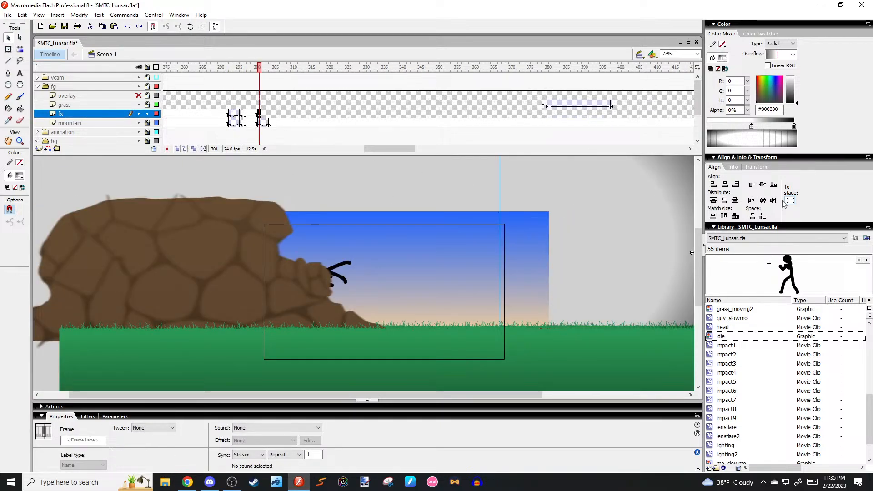
Flip the pasted gradient with a width scale of -100% and move it over the mountain's right edge, at about X -266, Y -120.
left_click(755, 167)
left_click(726, 182)
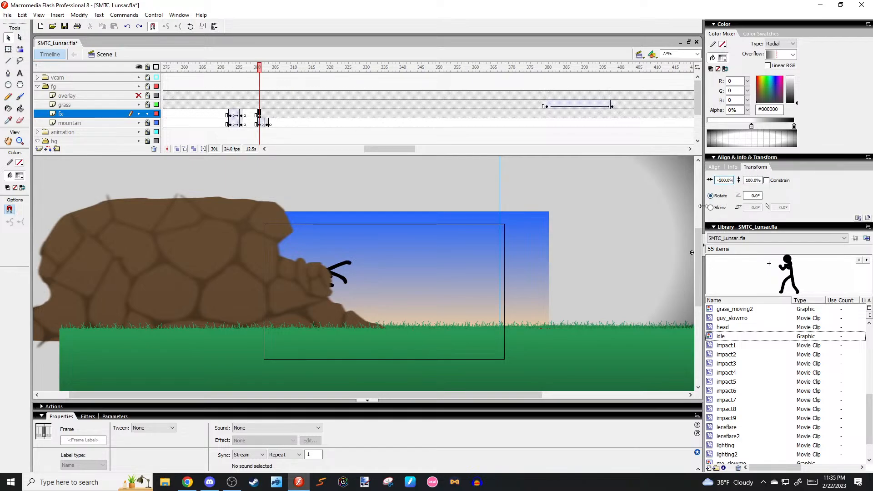
key("Return")
left_click_drag(616, 240, 247, 257)
left_click_drag(368, 200, 409, 211)
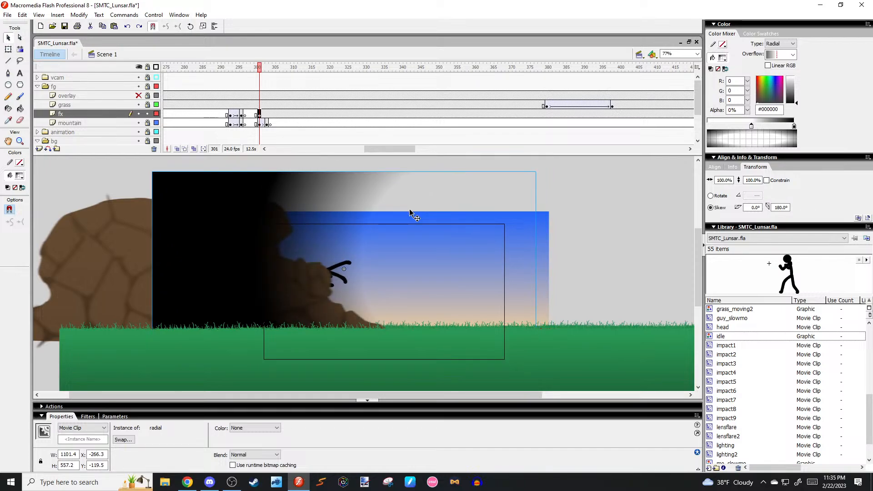
Keyframe the flipped gradient up to frame 303, shift it left to follow the mountain, and end it at frame 304.
key(".")
key(".")
left_click(267, 115)
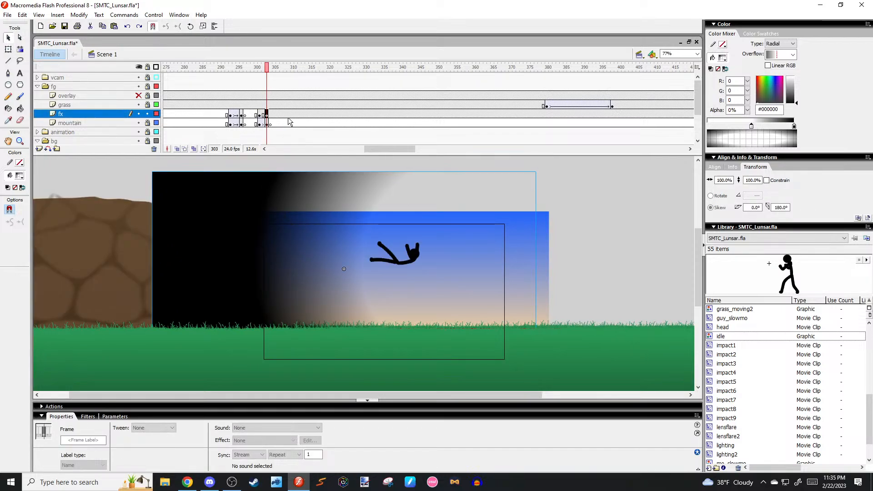
key("shift+Left")
key("shift+Left")
key("shift+Left")
key("shift+Left")
key("shift+Left")
key("shift+Left")
key("shift+Left")
key("shift+Left")
key("shift+Left")
key("shift+Left")
key("shift+Left")
key("shift+Left")
key("shift+Left")
key("shift+Left")
key("shift+Left")
key("shift+Left")
key("shift+Left")
key("shift+Left")
key("shift+Left")
key("shift+Left")
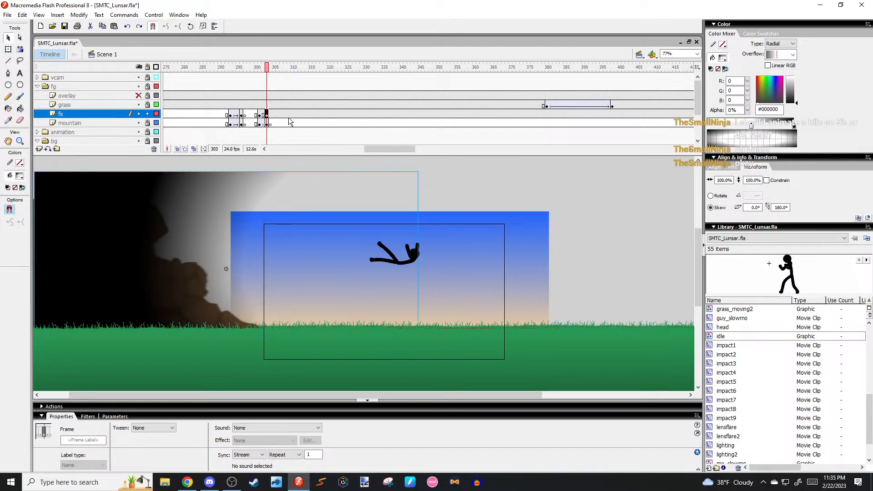
key("comma")
key("comma")
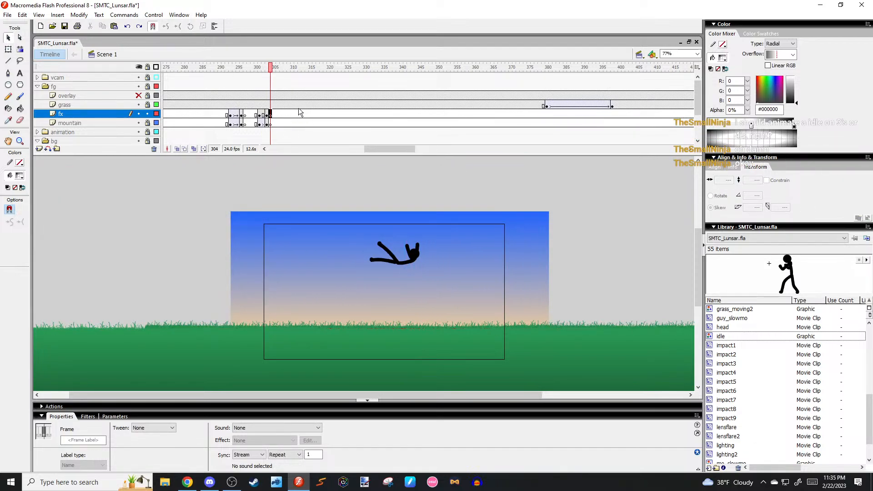
Step back and forth through frames 295 to 304 to check how the gradient follows the mountain.
key("period")
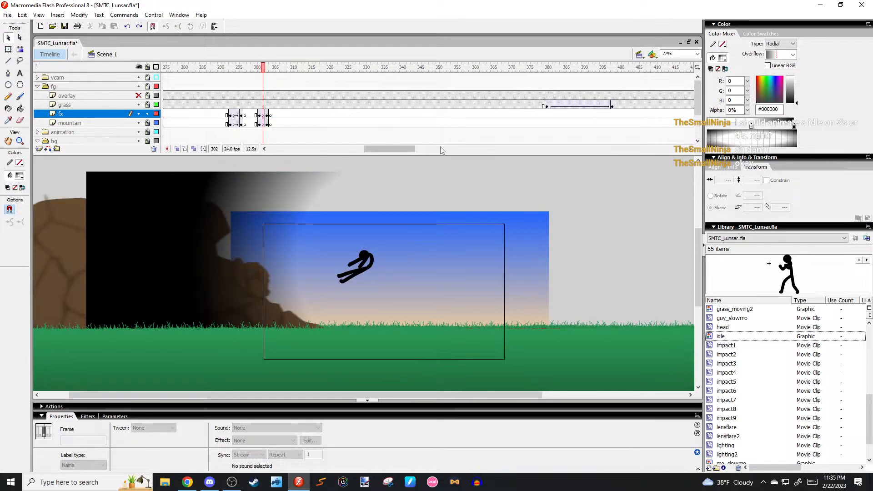
key("period")
key("period")
key("comma")
key("comma")
key("comma")
key("comma")
key("comma")
key("comma")
key("comma")
key("comma")
key("comma")
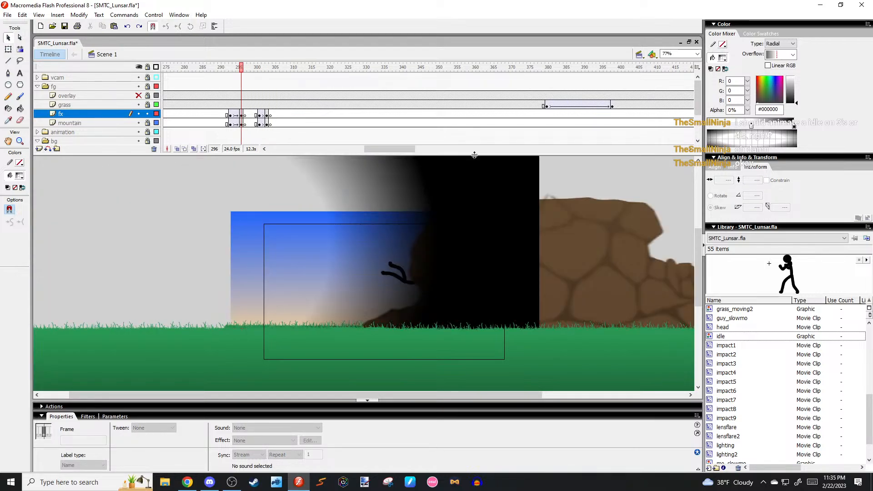
key("comma")
key("period")
key("period")
key("period")
key("period")
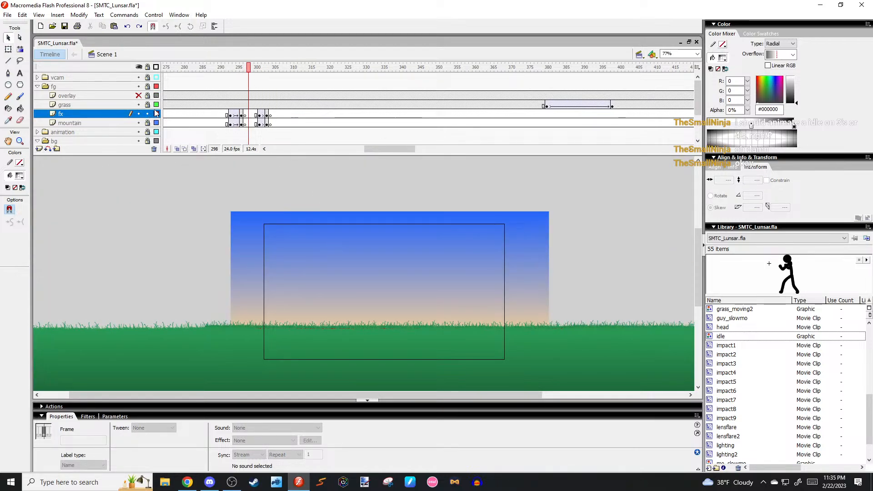
key("comma")
key("comma")
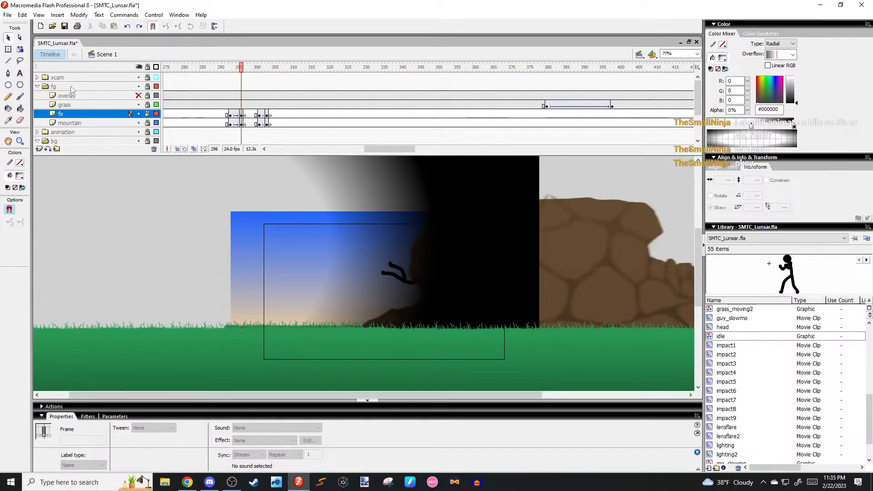
Collapse the fg layer folder and save the file.
left_click(37, 86)
left_click(155, 199)
key("comma")
key("comma")
key("ctrl+s")
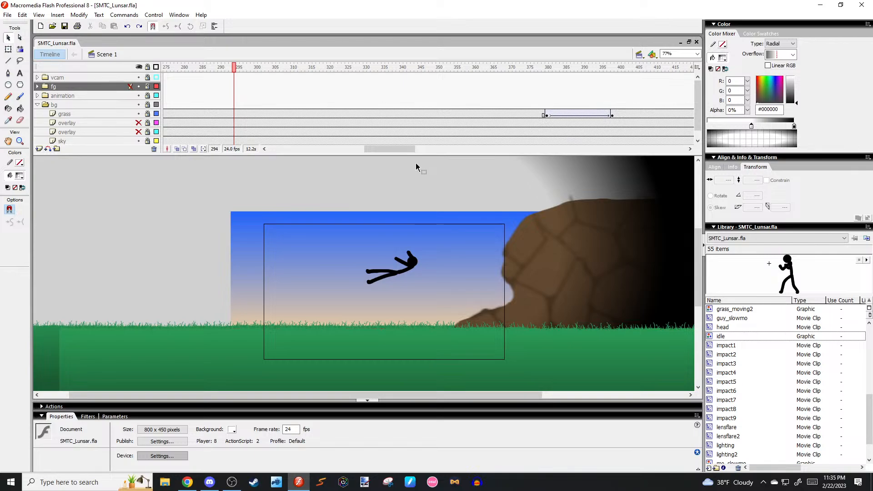
Bring the timeline around frame 250 into view and collapse the bg layer folder.
left_click(460, 86)
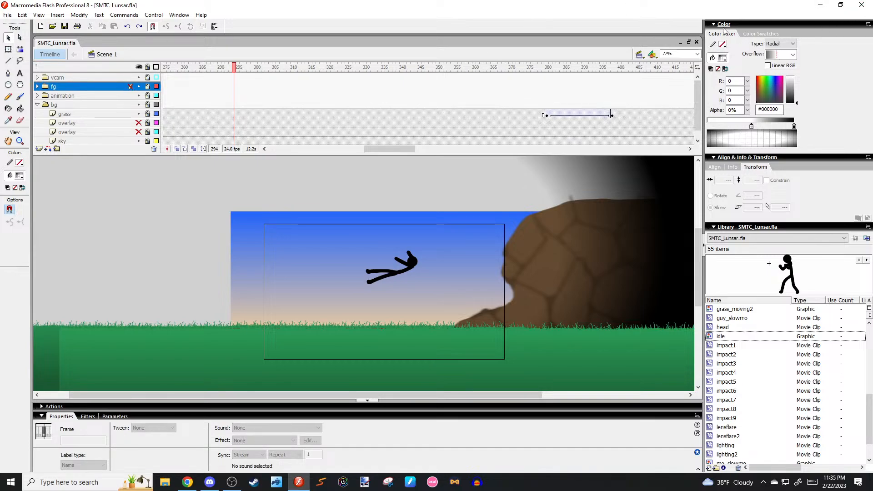
left_click_drag(381, 149, 357, 143)
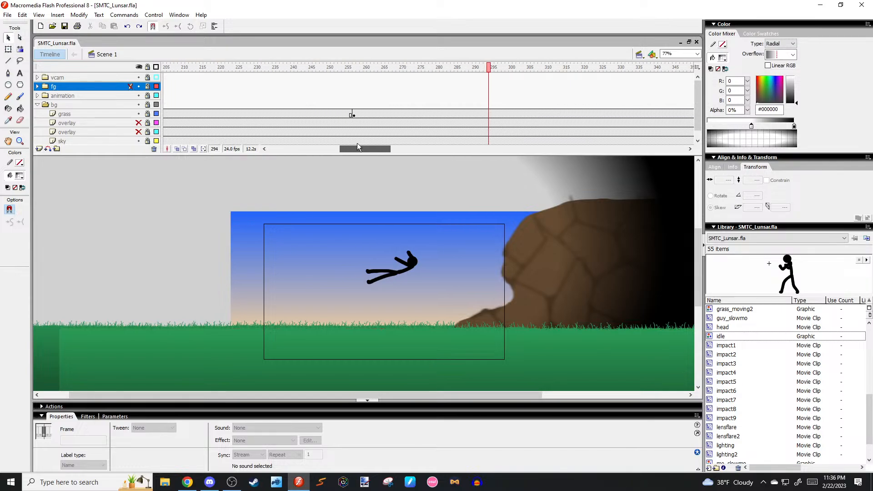
left_click(37, 105)
left_click(172, 180)
Test the movie, close its preview window, and expand the vcam layer folder.
key("ctrl+Return")
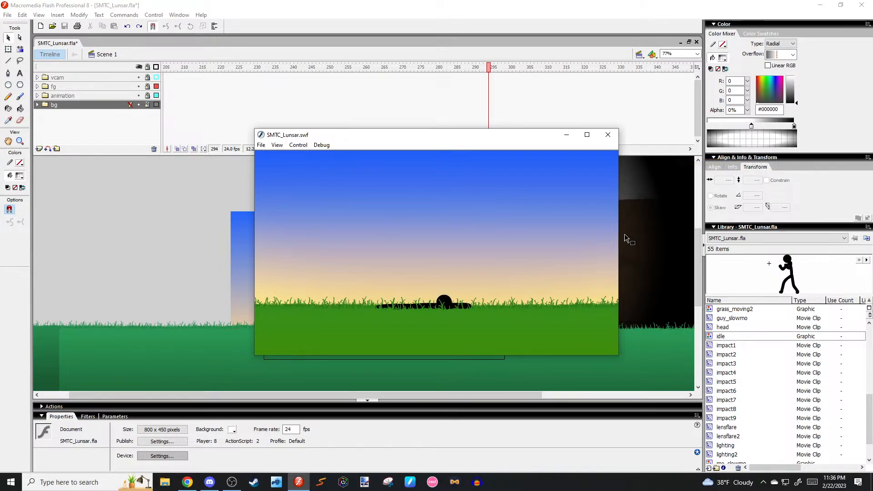
left_click(608, 134)
left_click(48, 78)
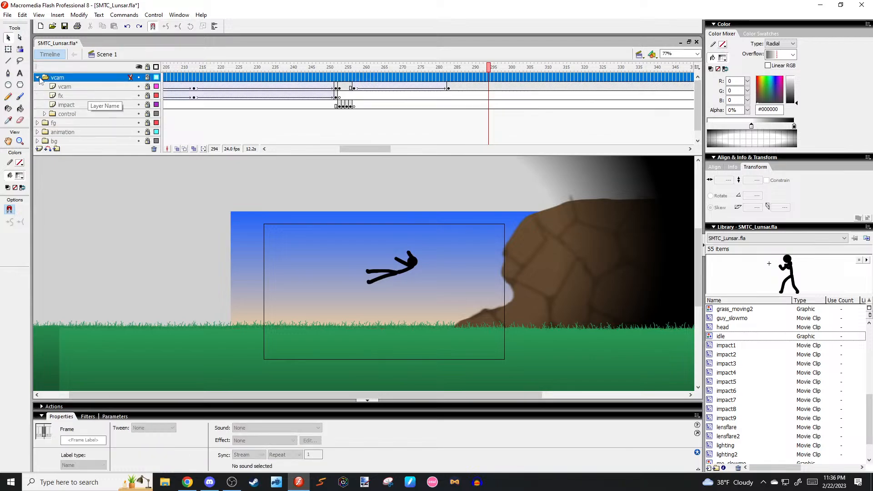
Insert blank keyframes on the impact layer at frames 297 and 301.
left_click_drag(346, 68, 484, 68)
left_click_drag(495, 107, 499, 105)
left_click(500, 106)
key("F7")
key("period")
key("period")
key("period")
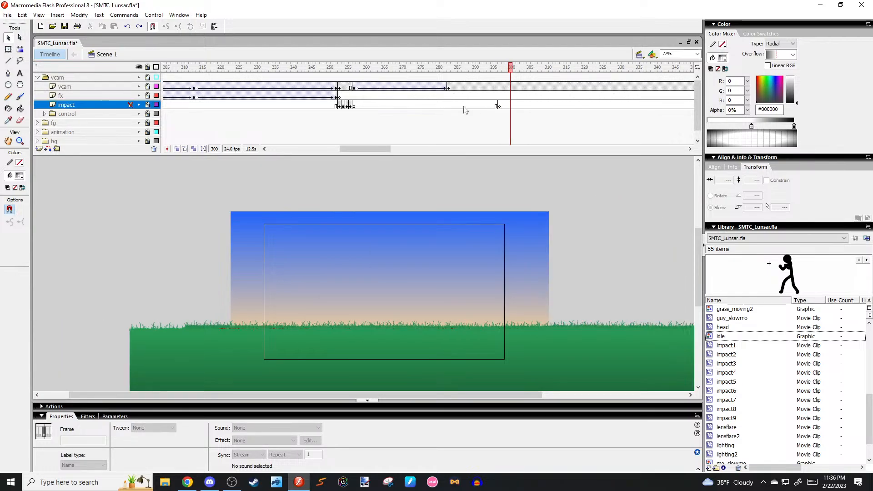
key("F7")
key("comma")
key("comma")
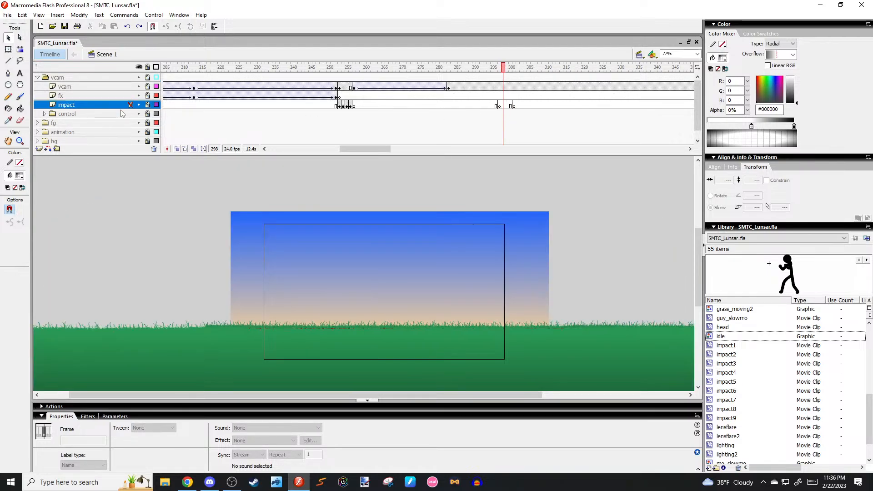
Draw a solid black rectangle on the impact layer at frame 297 and position it to cover the whole camera frame.
key("comma")
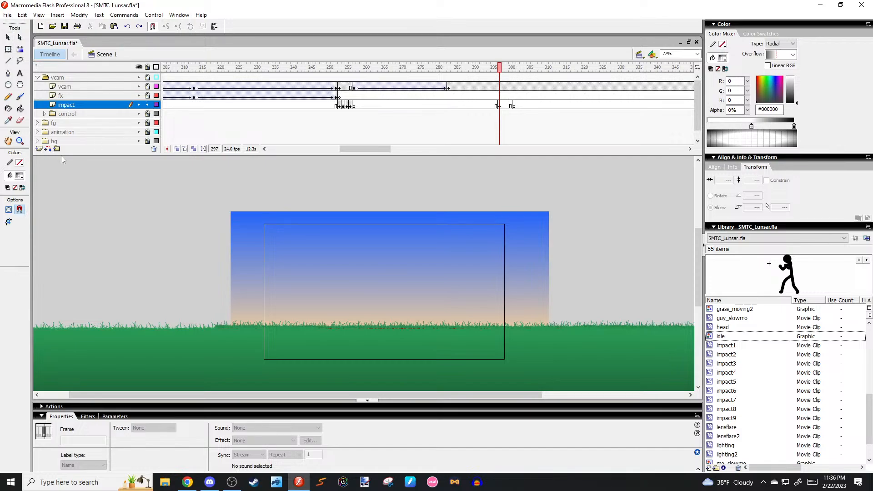
left_click(19, 176)
left_click(18, 198)
mouse_move(230, 199)
left_mouse_down()
mouse_move(604, 362)
mouse_move(591, 385)
left_mouse_up()
key("v")
left_click_drag(564, 323, 544, 322)
left_click(599, 273)
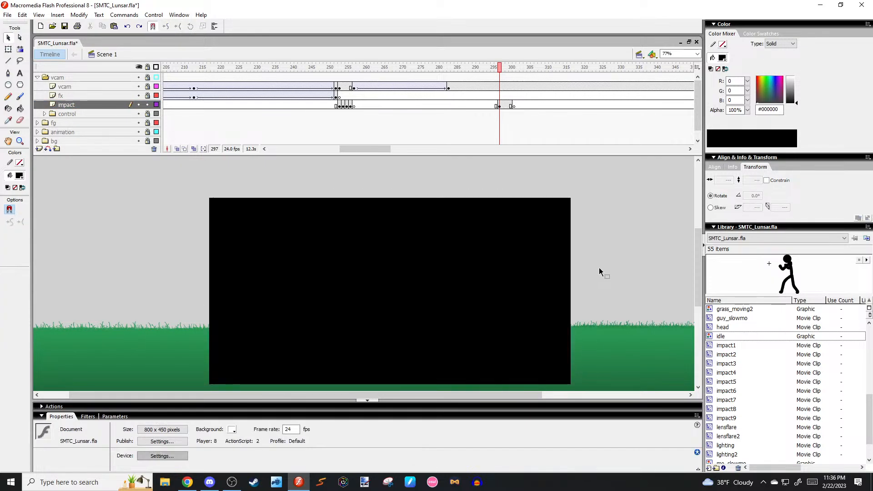
Step through frames 297 to 305 and play the mountain crash to check the timing of the blackout.
key("period")
key("period")
key("period")
key("period")
key("period")
key("period")
key("period")
key("period")
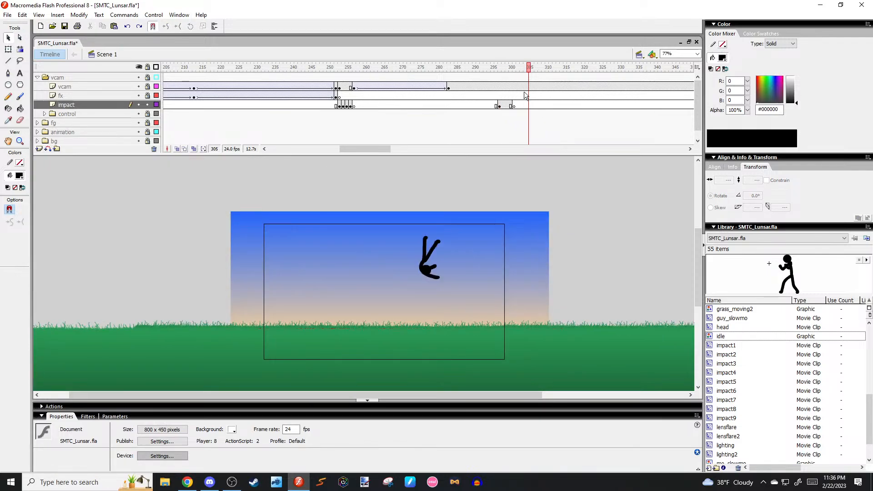
left_click_drag(526, 67, 447, 65)
key("Return")
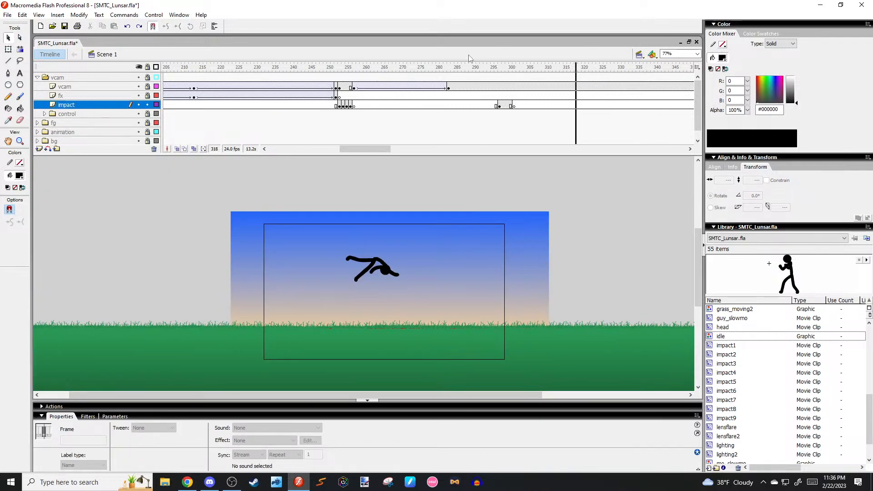
Test the movie, close its preview window, and save the file.
key("ctrl+Return")
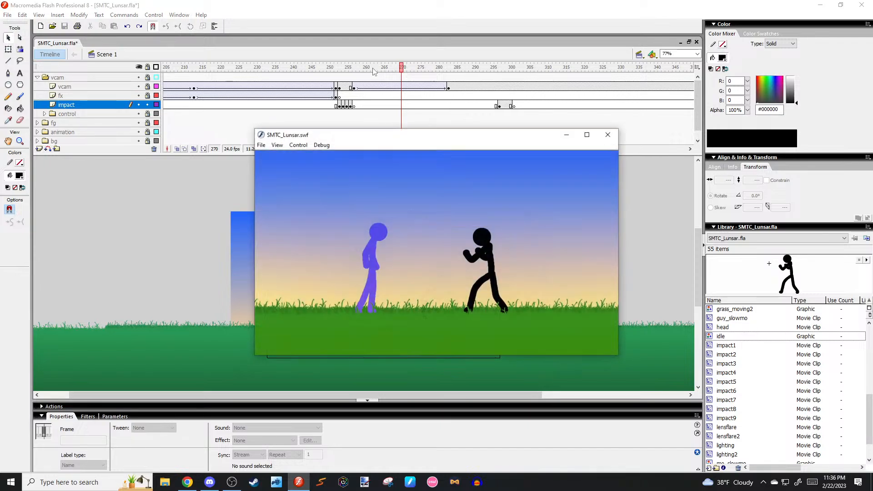
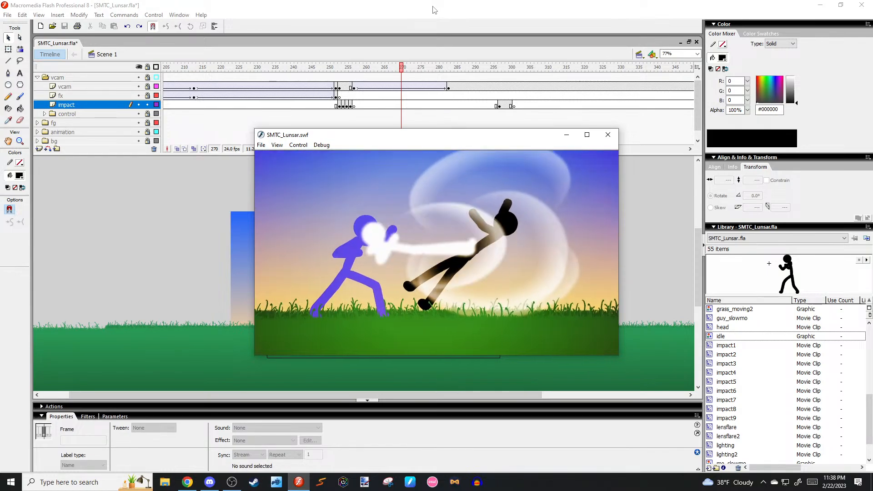
left_click(607, 136)
left_click_drag(253, 67, 504, 60)
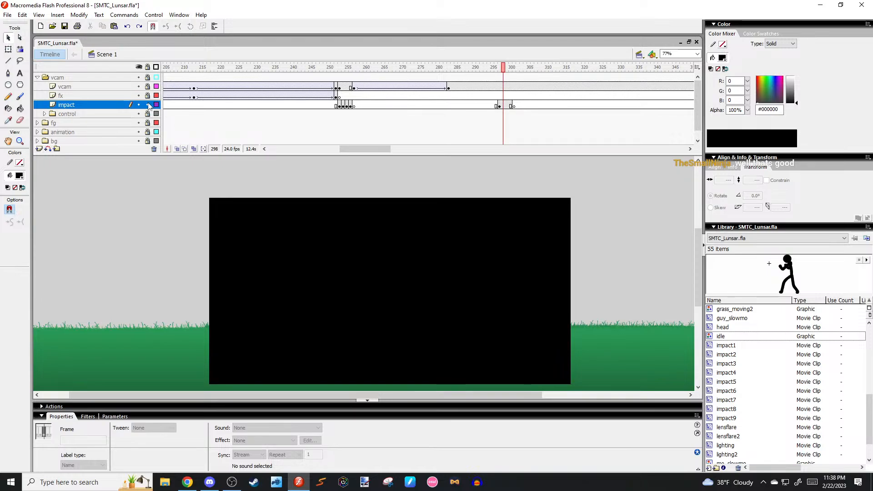
left_click_drag(240, 154, 239, 153)
left_click(258, 176)
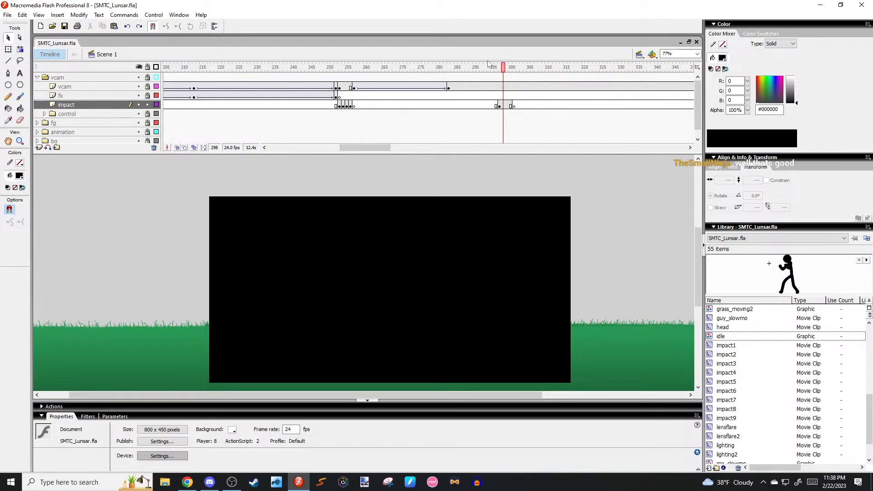
Export frame 296 to the Desktop as a PNG image named hii.
mouse_move(496, 67)
left_mouse_down()
mouse_move(457, 72)
mouse_move(496, 78)
left_mouse_up()
left_click(588, 161)
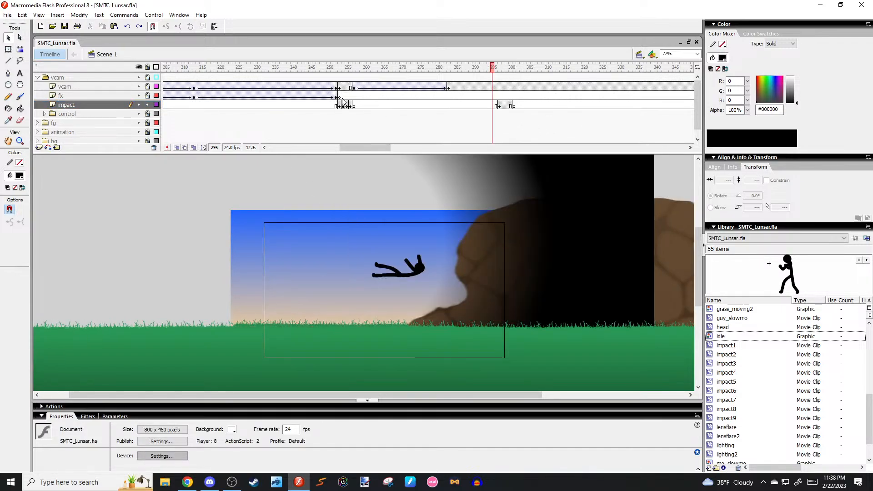
left_click(7, 14)
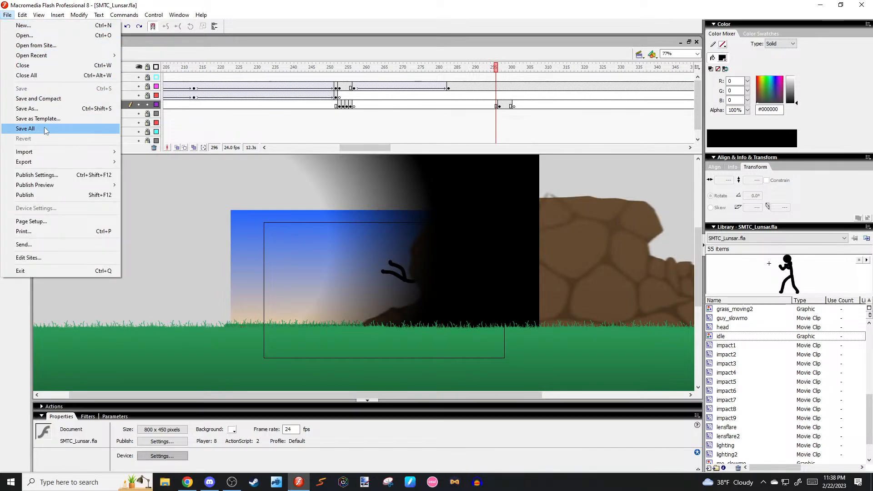
left_click(145, 163)
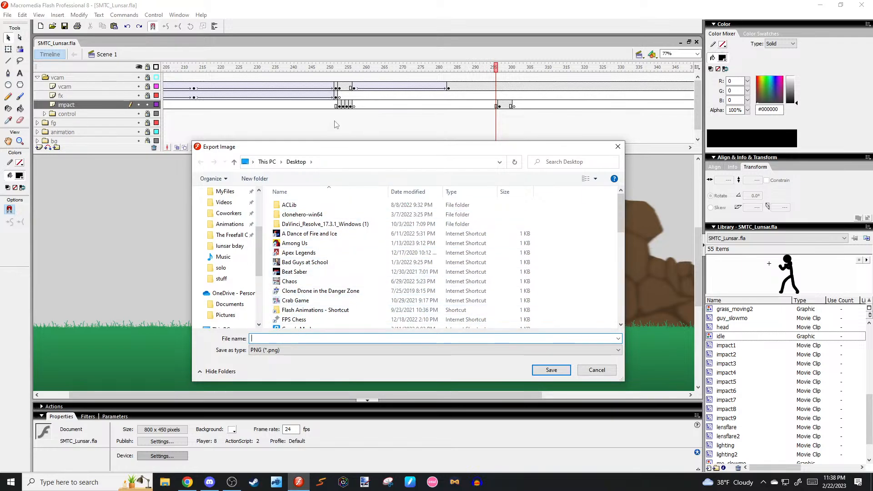
type("hii")
key("Return")
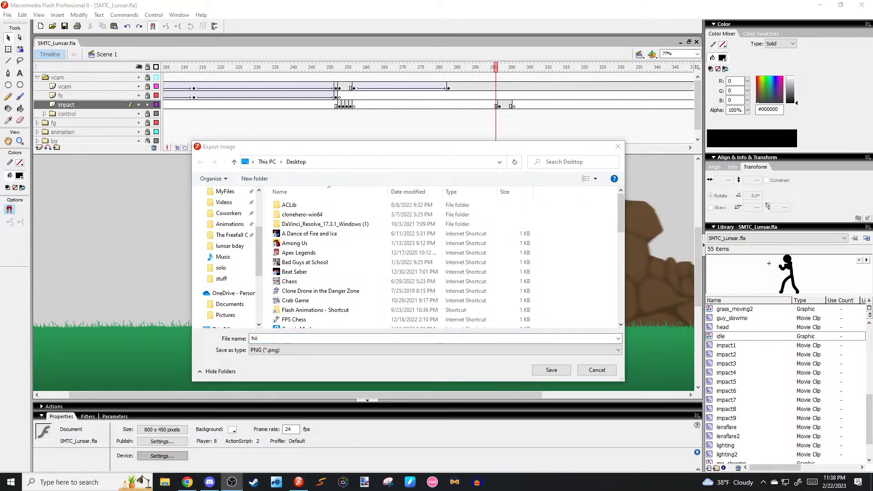
left_click(551, 369)
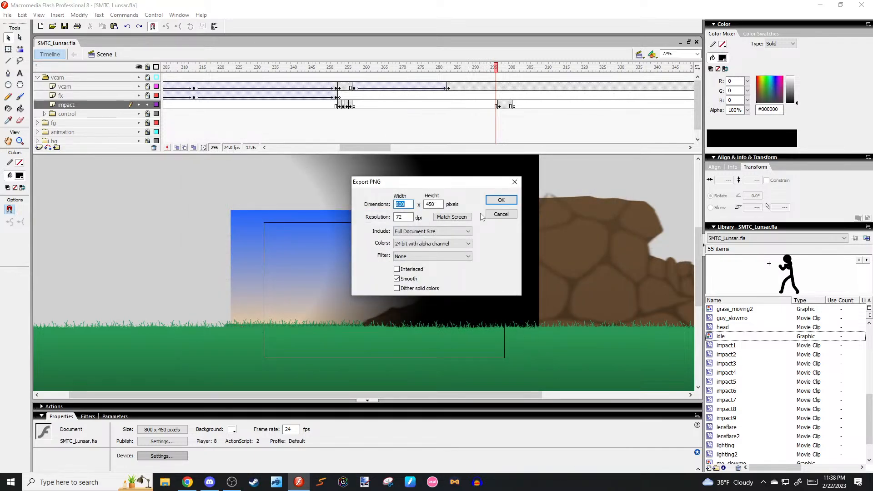
Export the current frame as an 800 x 450 pixel PNG with alpha channel and launch Krita.
left_click(500, 199)
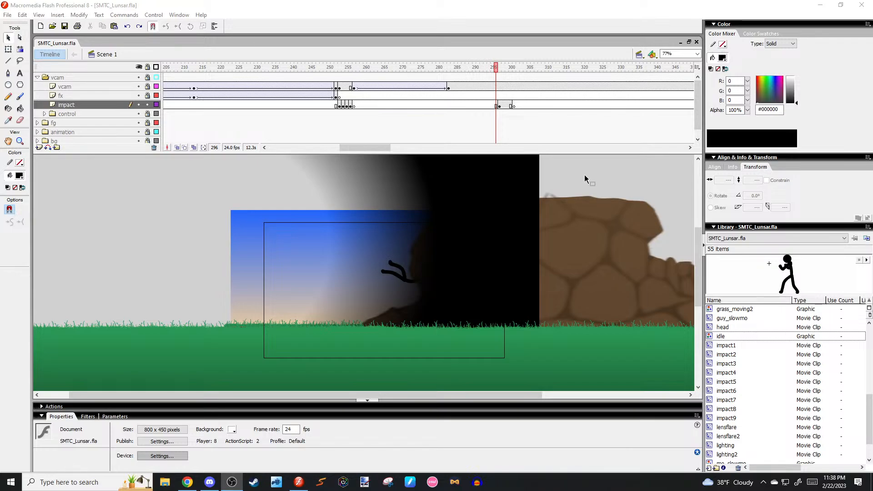
left_click(818, 5)
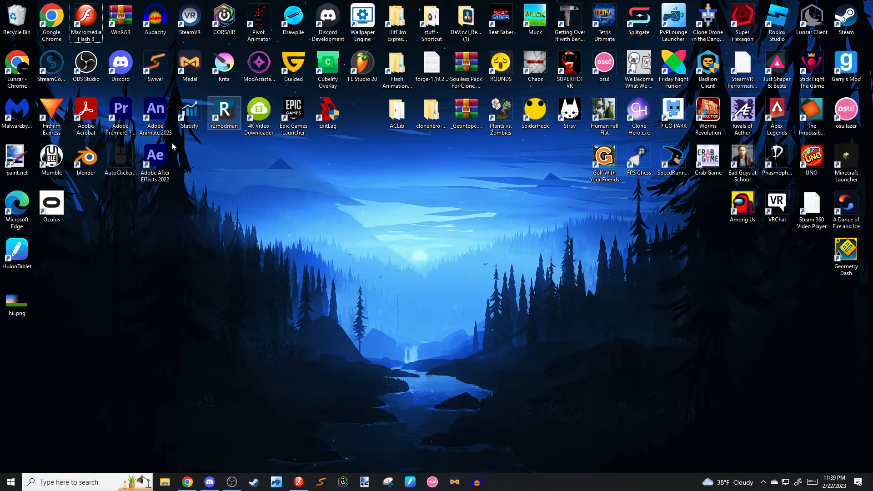
double_click(224, 66)
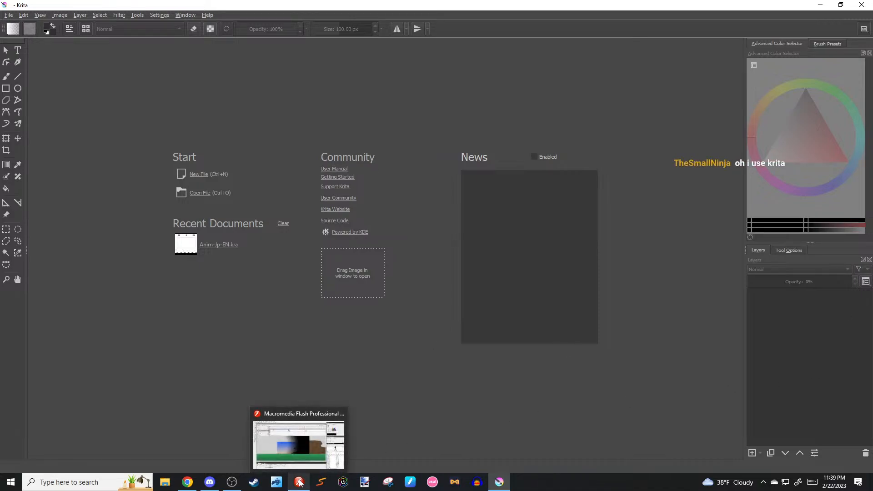
Open the exported hii.png from the Desktop as a document.
left_click(187, 174)
key("Escape")
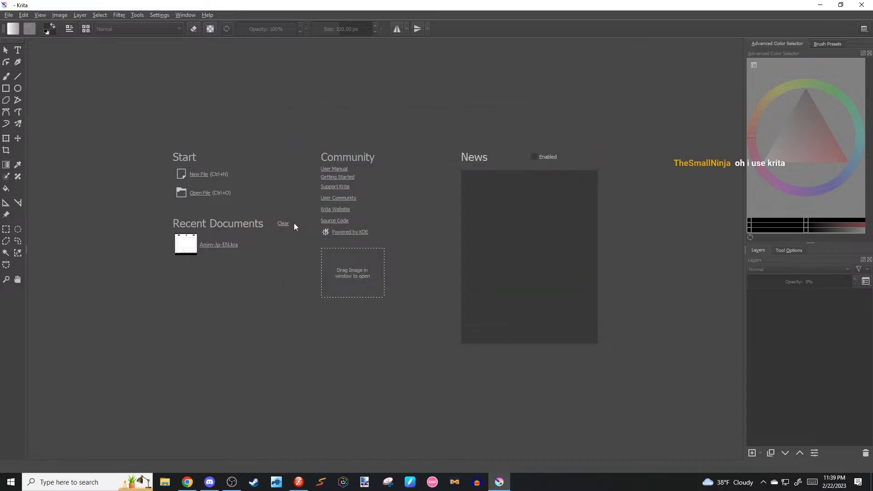
key("ctrl+o")
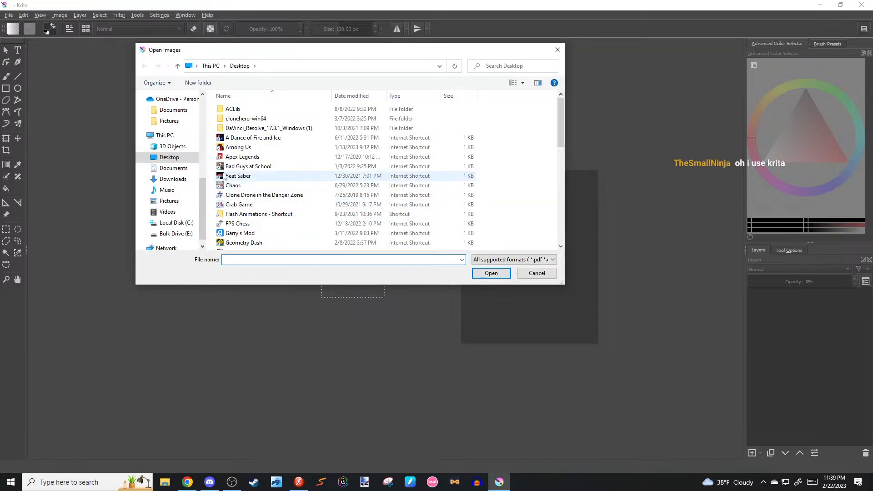
scroll(183, 163, "up", 6)
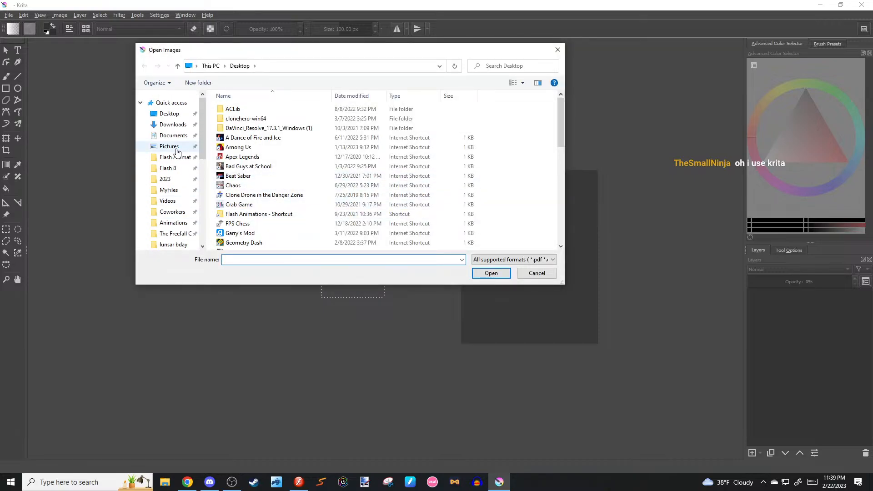
scroll(273, 154, "down", 4)
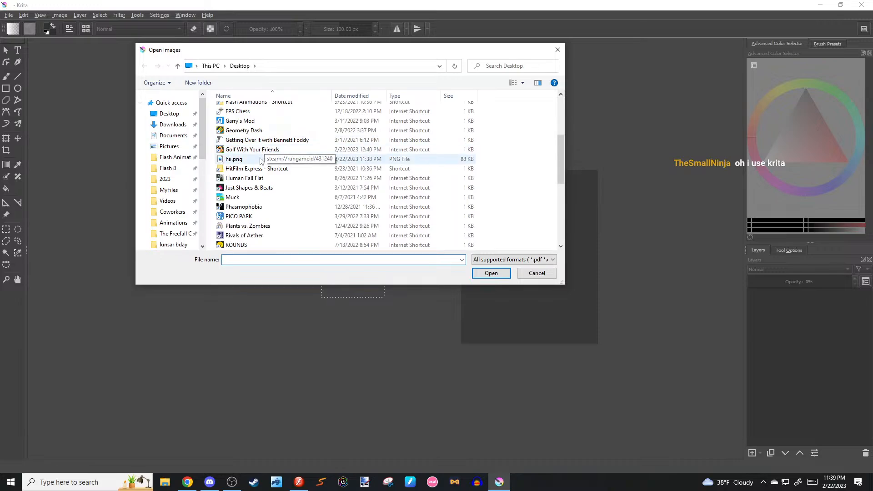
key("Escape")
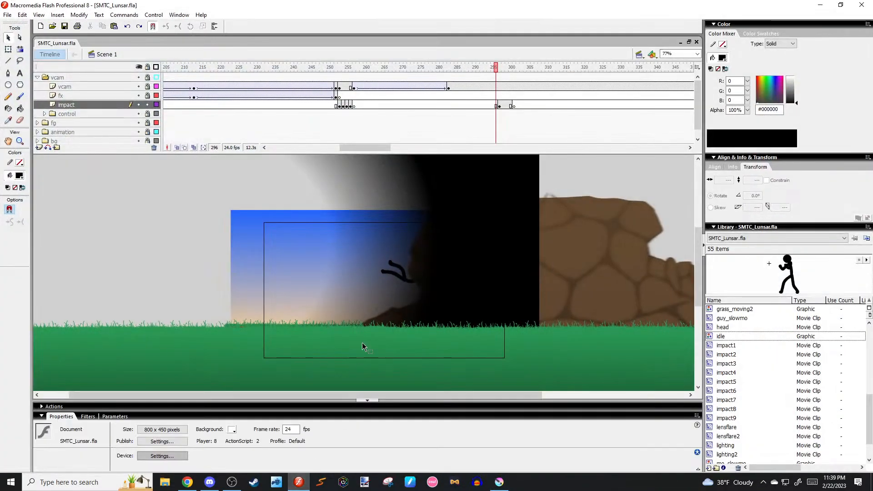
In Macromedia Flash, add the bold Impact text "gotta stay muted for a little bit" in the empty area above the scene.
scroll(310, 272, "up", 6)
key("t")
left_click(409, 226)
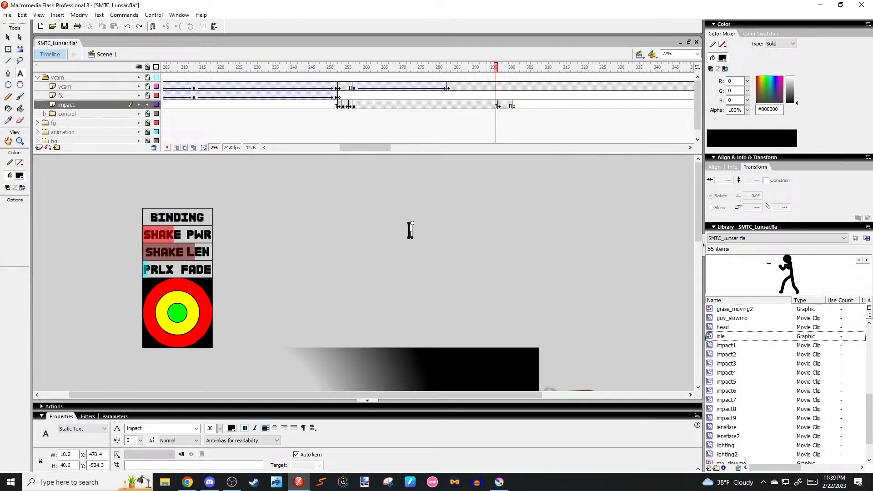
type("gotta stay mut")
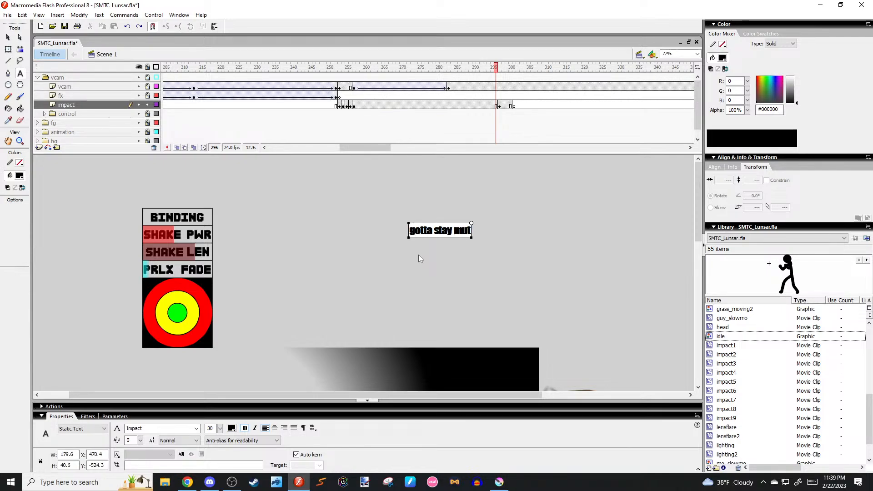
type("ed for a litlte")
key("BackSpace")
key("BackSpace")
key("BackSpace")
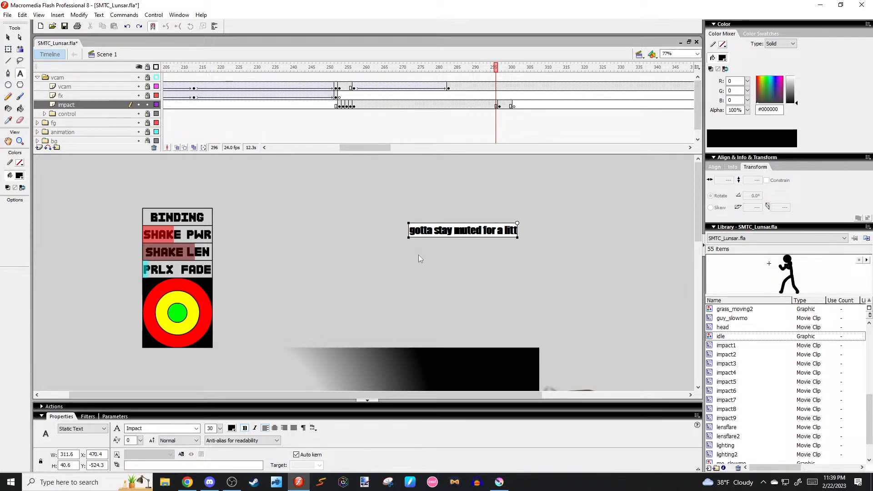
type("tle bit")
left_click(425, 258)
scroll(427, 258, "down", 2)
scroll(427, 258, "up", 1)
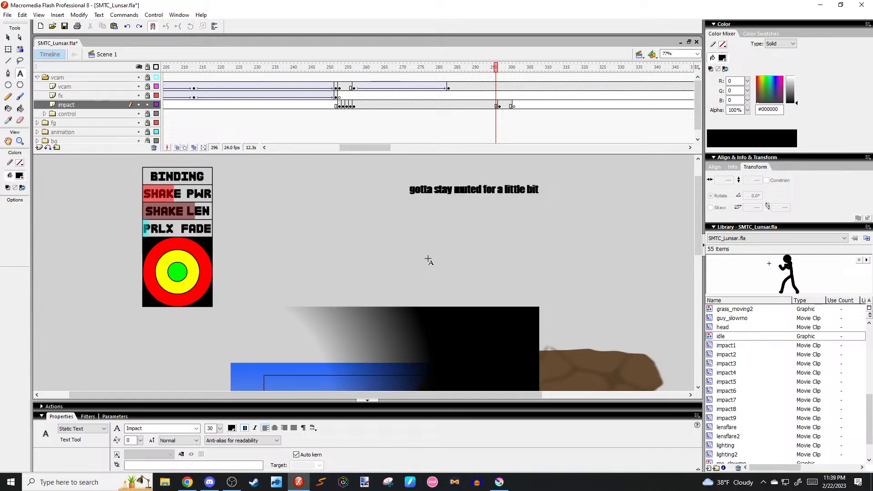
Reposition and enlarge the "gotta stay muted for a little bit" text above the scene, and delete it from the stage.
key("v")
left_click(498, 193)
left_click_drag(475, 196, 453, 219)
key("q")
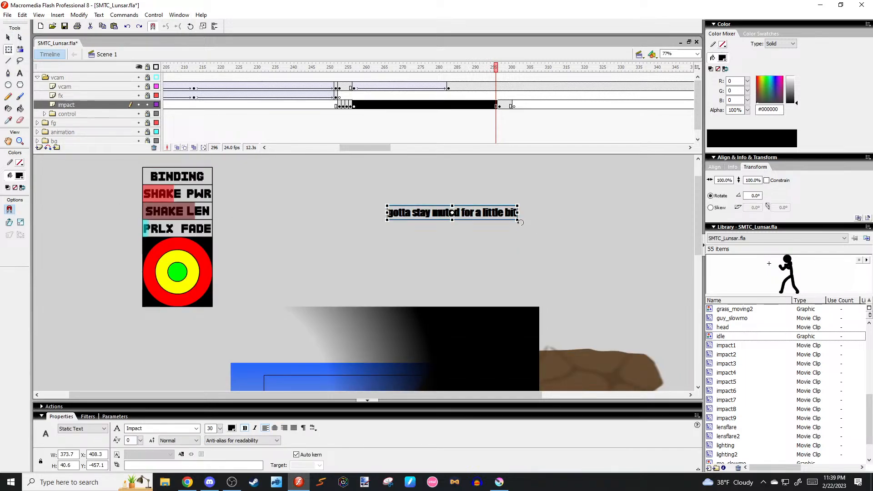
left_click_drag(518, 220, 596, 240)
left_click(596, 240)
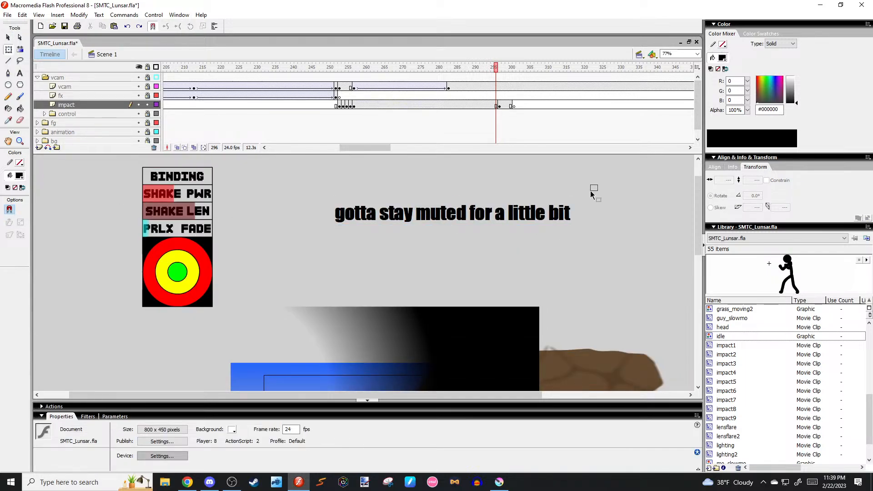
left_click_drag(591, 194, 541, 236)
key("Delete")
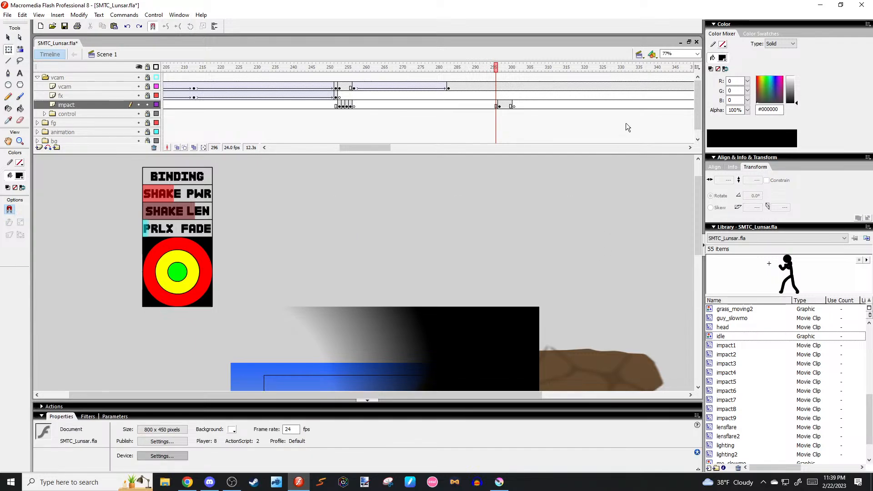
Switch to Krita and add a new paint layer above the hii.png image layer.
left_click(498, 481)
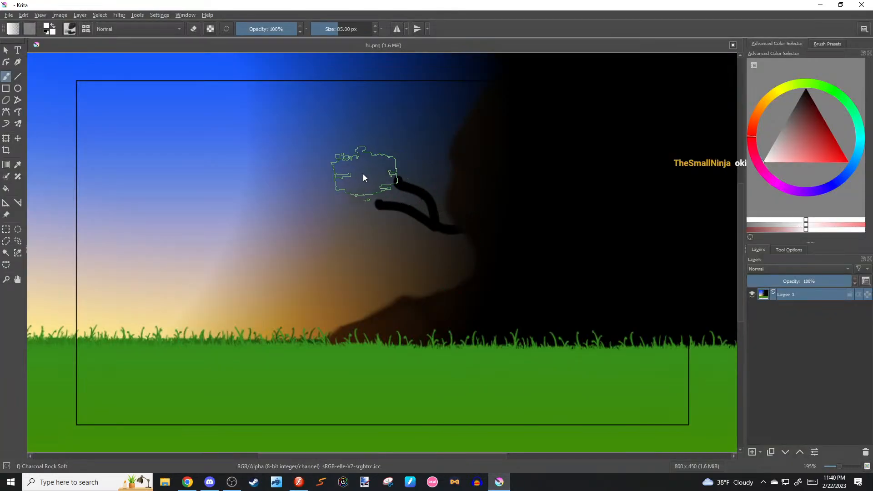
scroll(465, 225, "down", 4)
scroll(503, 217, "up", 1)
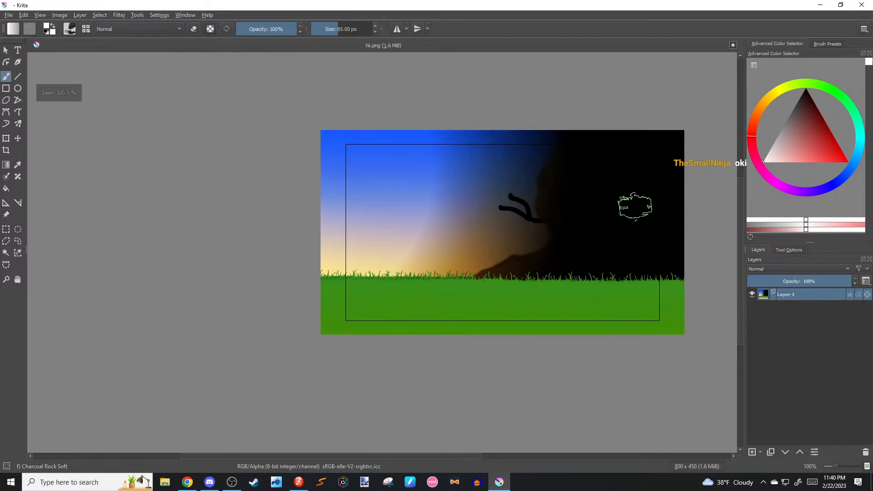
mouse_move(594, 243)
left_mouse_down()
mouse_move(435, 279)
mouse_move(396, 272)
left_mouse_up()
scroll(449, 282, "up", 2)
scroll(414, 278, "down", 1)
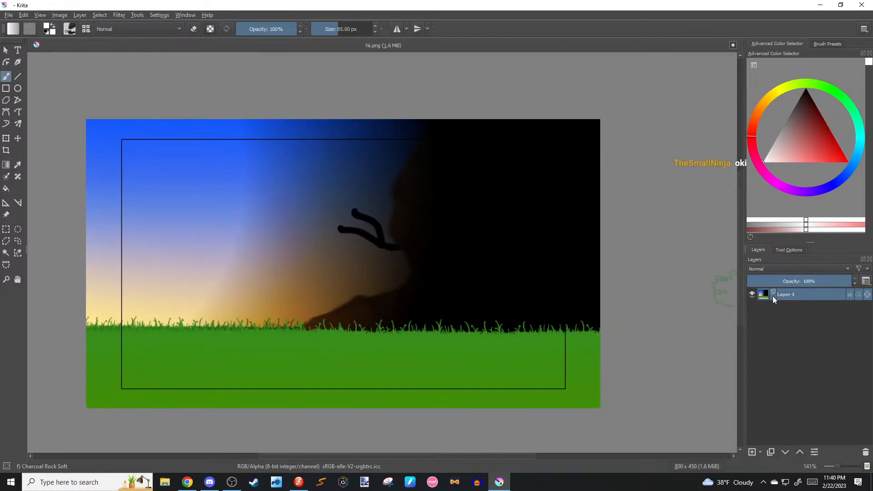
mouse_move(768, 297)
left_click(752, 451)
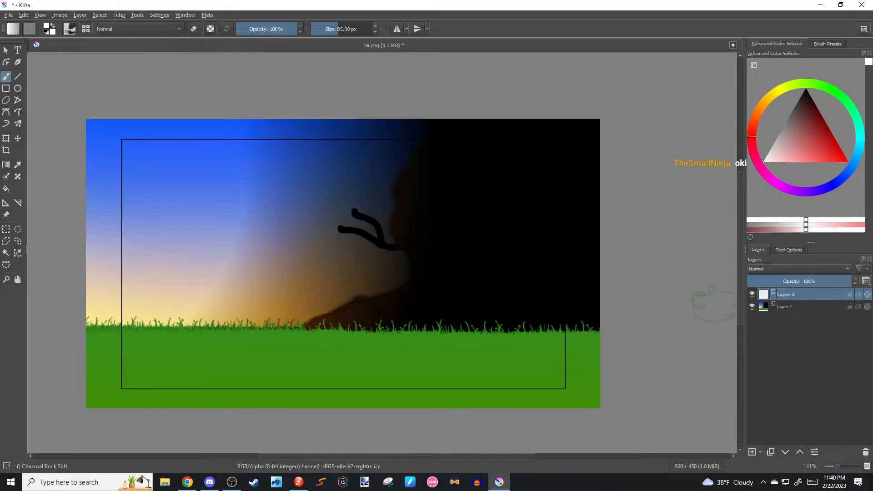
key("alt+Tab")
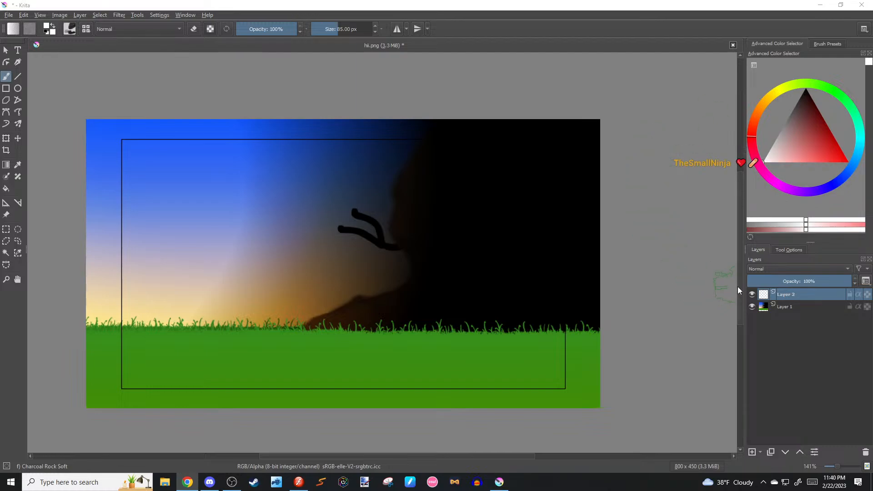
scroll(740, 284, "up", 1)
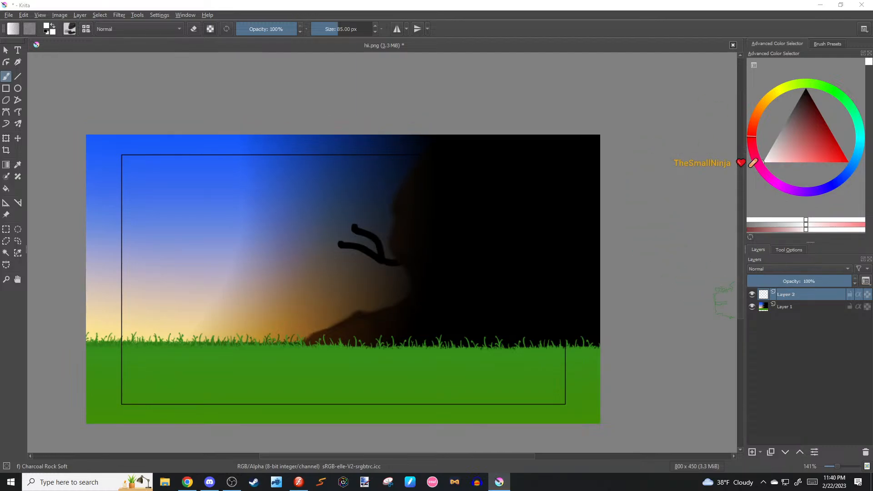
key("alt+Tab")
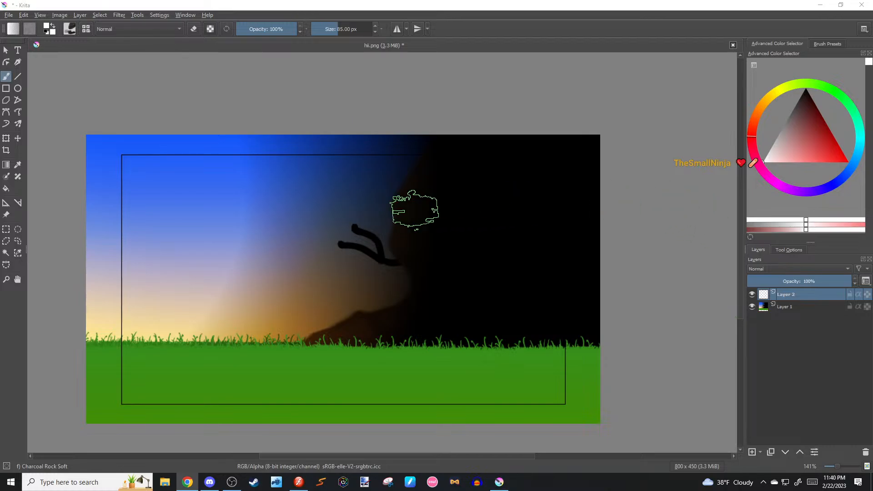
scroll(377, 214, "down", 1)
scroll(315, 199, "up", 1)
scroll(546, 200, "down", 1)
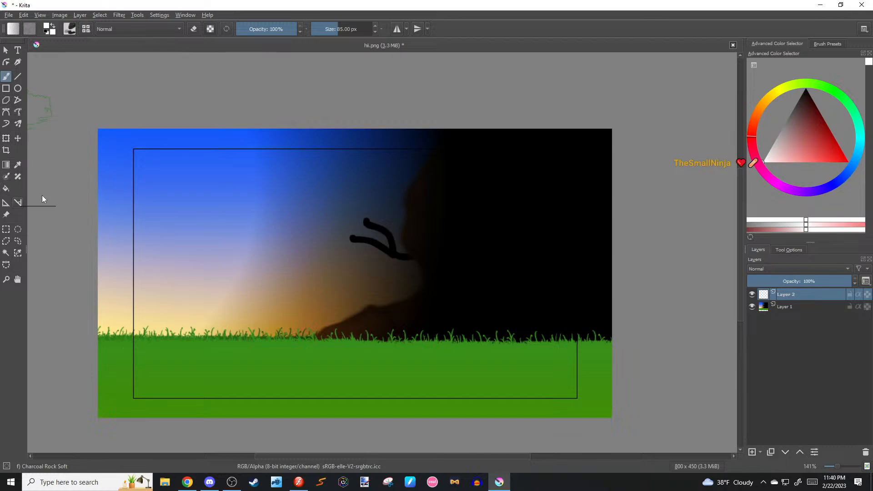
Set the Assistant Tool to add the Vanishing Point type.
left_click(6, 203)
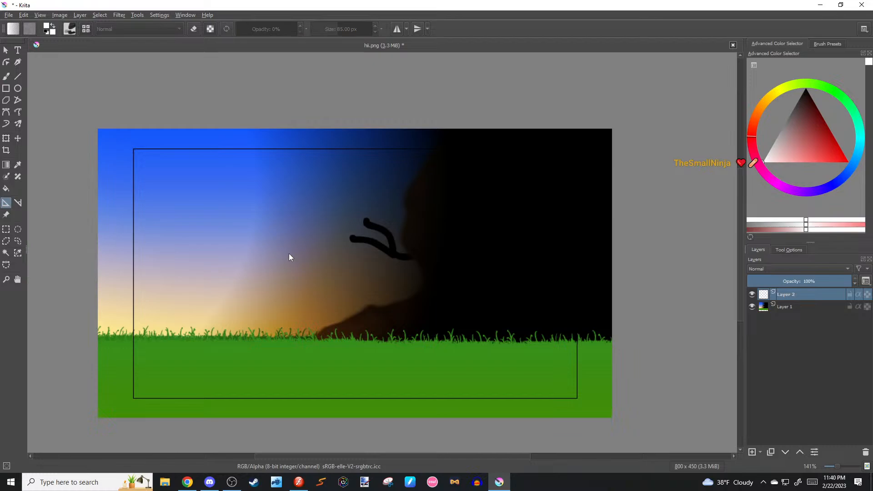
left_click(788, 249)
left_click(778, 275)
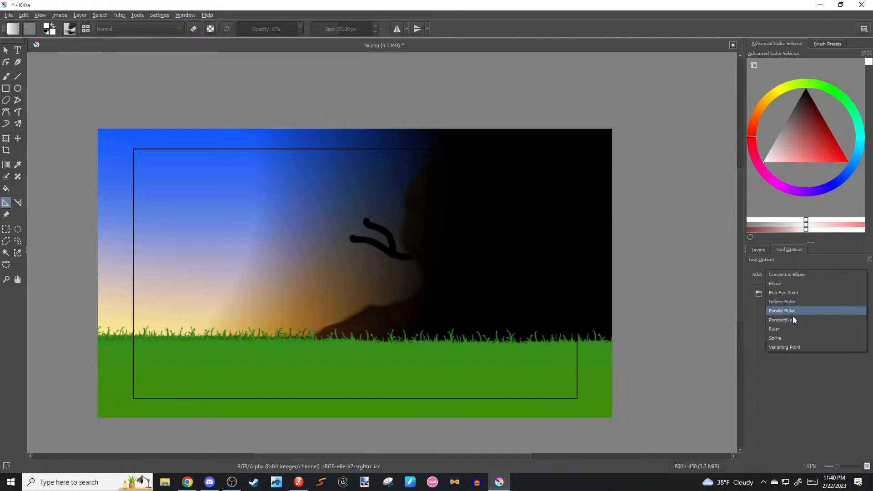
left_click(791, 347)
left_click(755, 250)
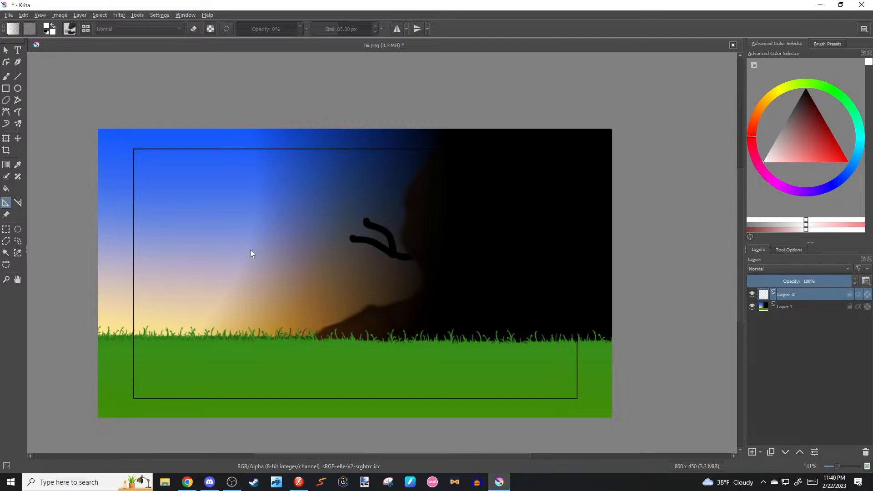
Activate the freehand brush with the Basic-1 preset.
key("b")
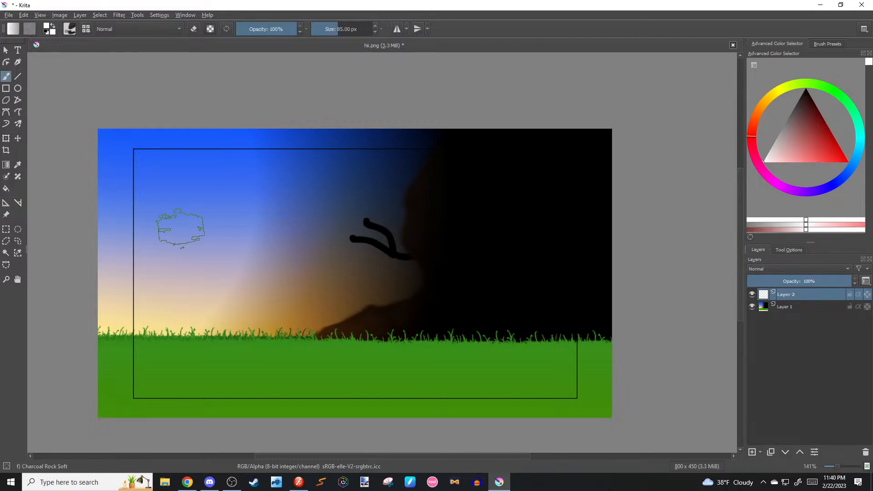
left_click(827, 44)
left_click(853, 80)
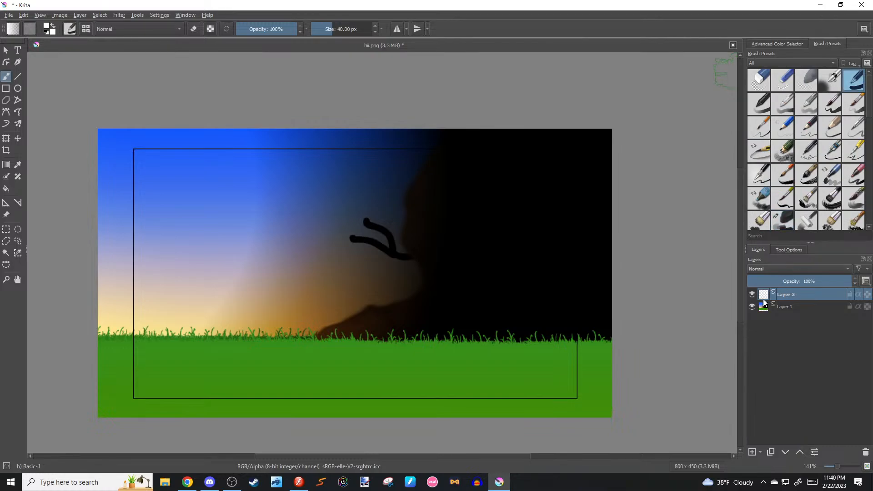
Move the image layer above the blank layer, lower its opacity to about 51%, and make the blank layer active.
left_click_drag(798, 310, 800, 287)
left_click(793, 281)
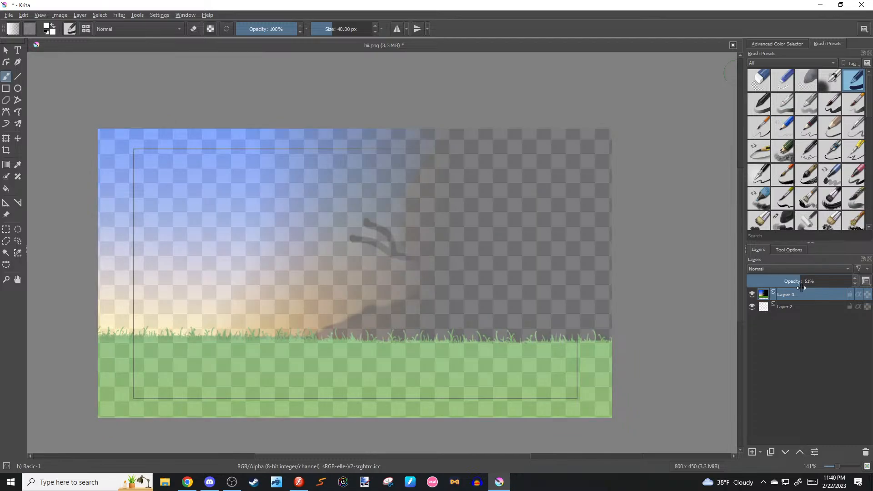
left_click(805, 307)
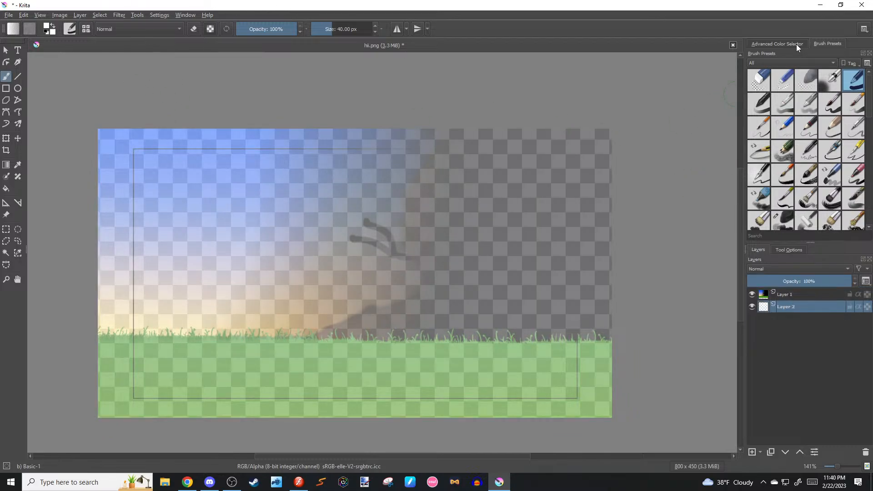
Paint the whole lower layer solid black with the brush enlarged to about 597 px.
left_click(797, 46)
left_click(344, 27)
left_click_drag(344, 27, 363, 27)
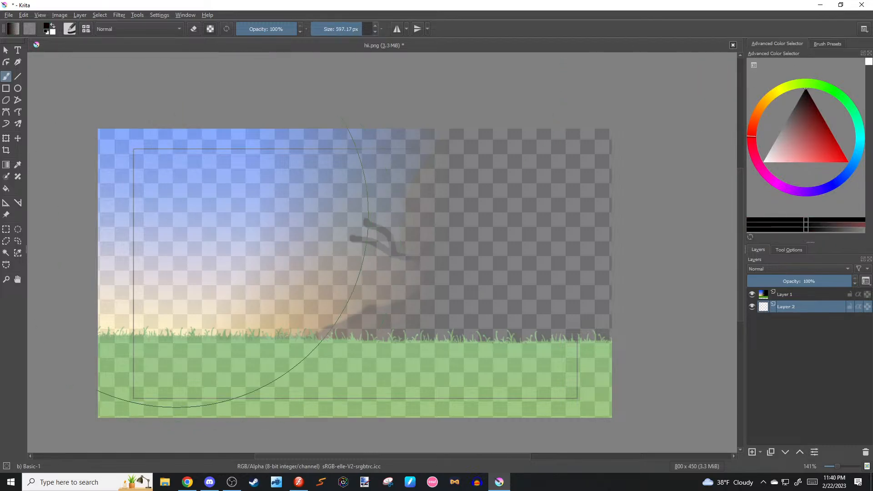
mouse_move(182, 227)
left_mouse_down()
mouse_move(510, 273)
mouse_move(506, 264)
left_mouse_up()
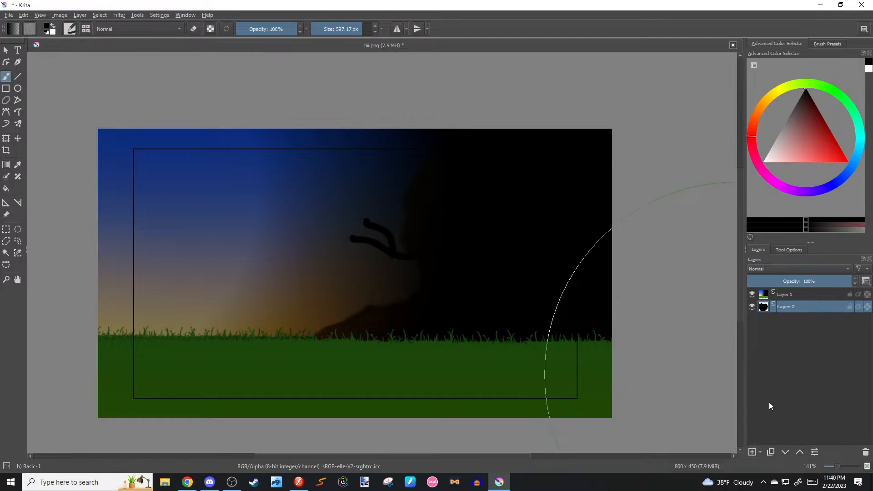
Add a paint layer above the black one and place a vanishing point assistant just above the horizon, left of the dark figure's arms.
left_click(752, 452)
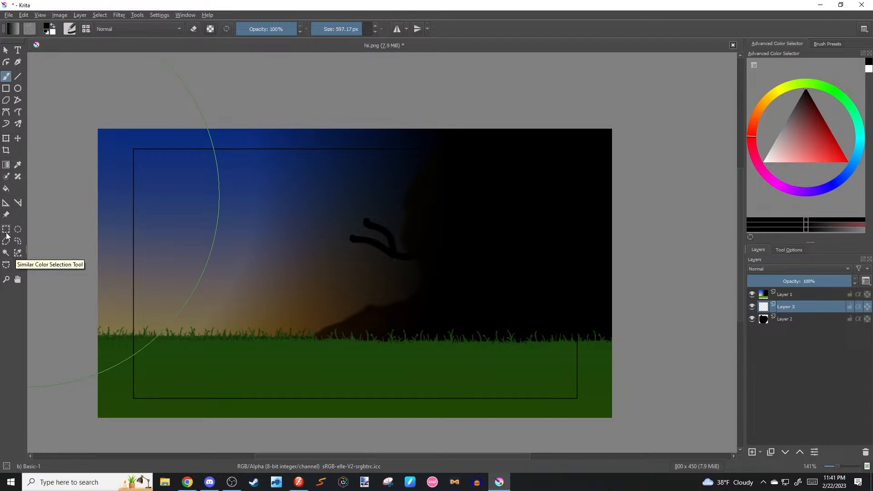
left_click(6, 203)
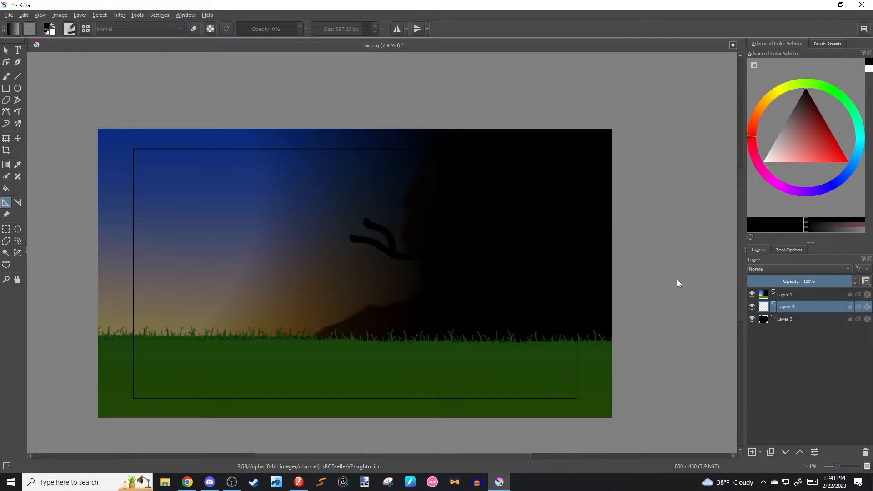
left_click(439, 268)
left_click_drag(440, 269, 282, 291)
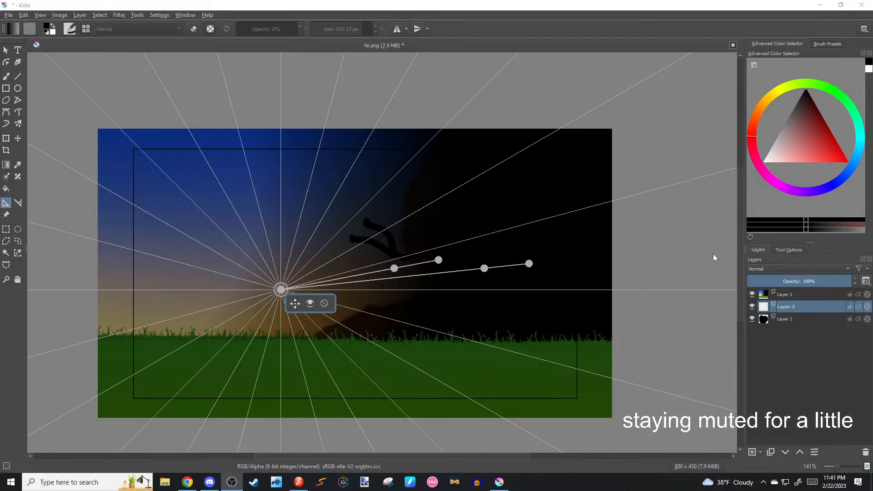
Reposition the single vanishing point assistant on the horizon just above the grass, right of the dark figure's arms, removing the stray one.
left_click(651, 157)
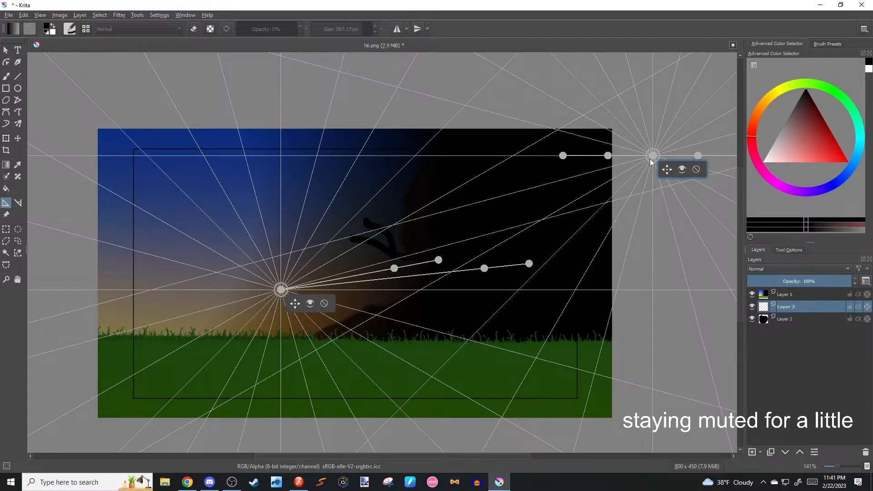
left_click(697, 170)
left_click_drag(294, 303, 283, 306)
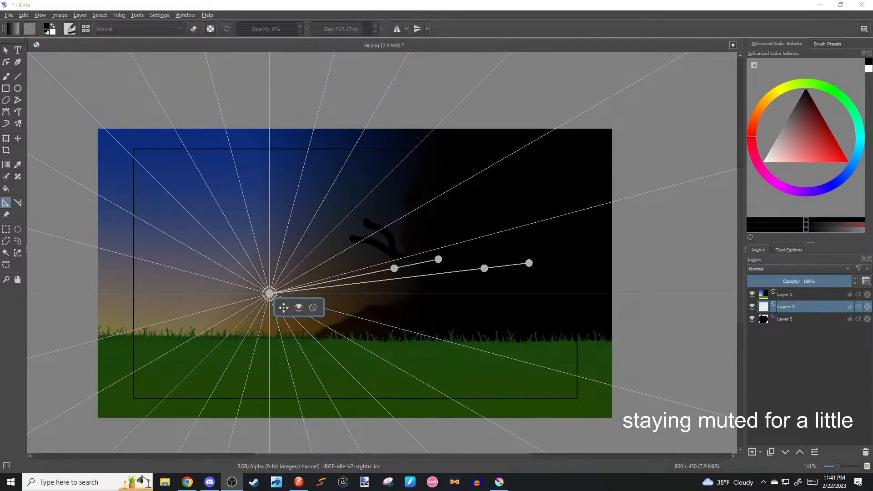
mouse_move(283, 307)
left_mouse_down()
mouse_move(271, 321)
mouse_move(261, 250)
mouse_move(268, 308)
mouse_move(287, 320)
left_mouse_up()
left_click(333, 335)
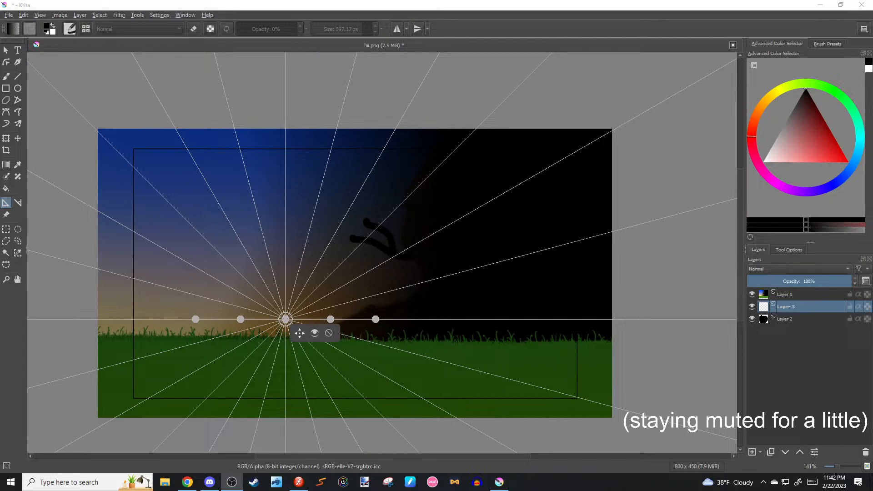
left_click_drag(285, 319, 454, 324)
Set up the freehand brush with the Dry Bristles Eroded preset, white as the foreground colour and a size of about 15 px.
key("b")
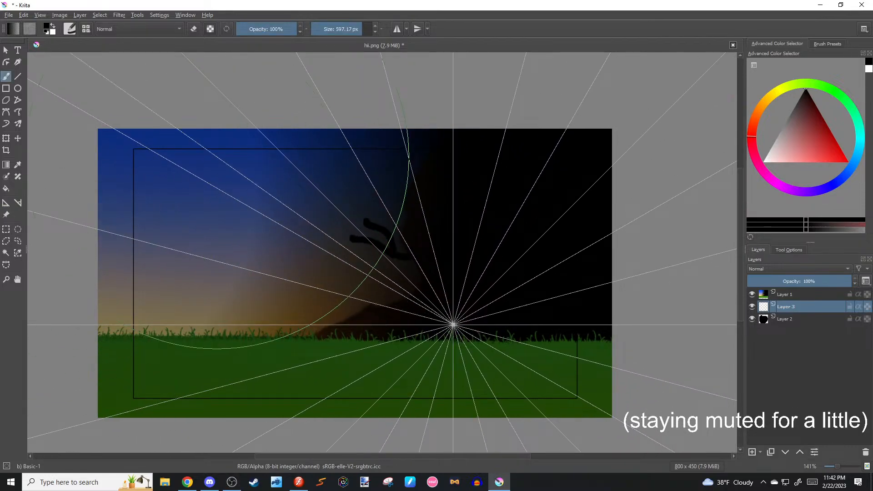
left_click(332, 34)
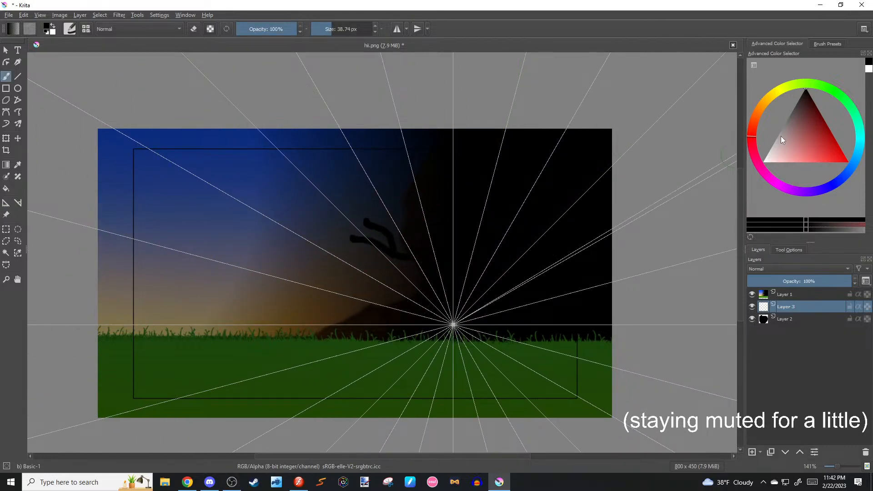
left_click(815, 44)
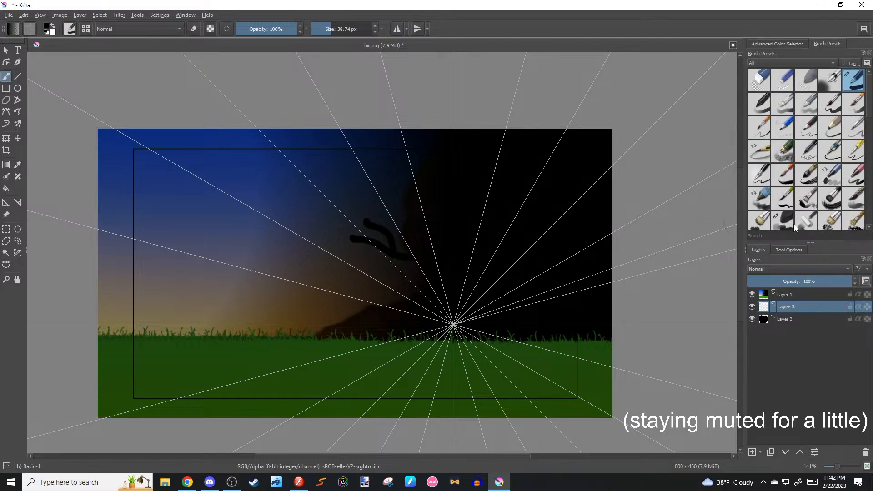
left_click(852, 221)
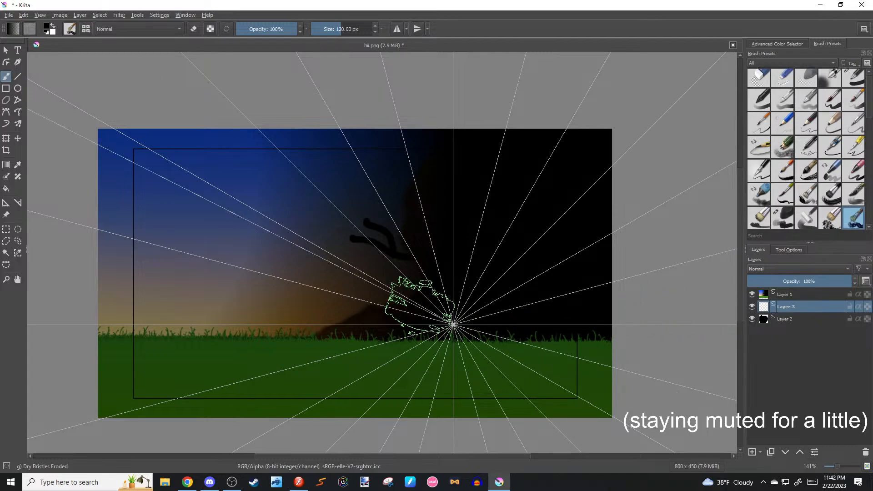
left_click(791, 45)
key("x")
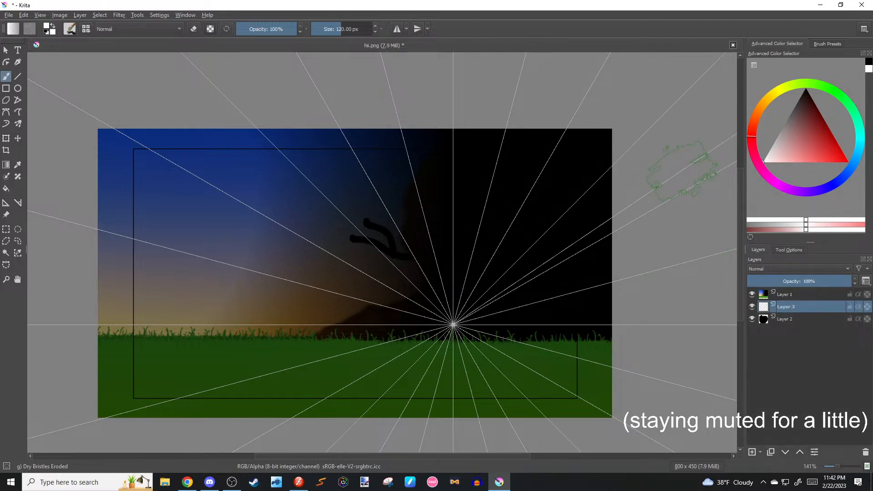
left_click_drag(342, 29, 326, 29)
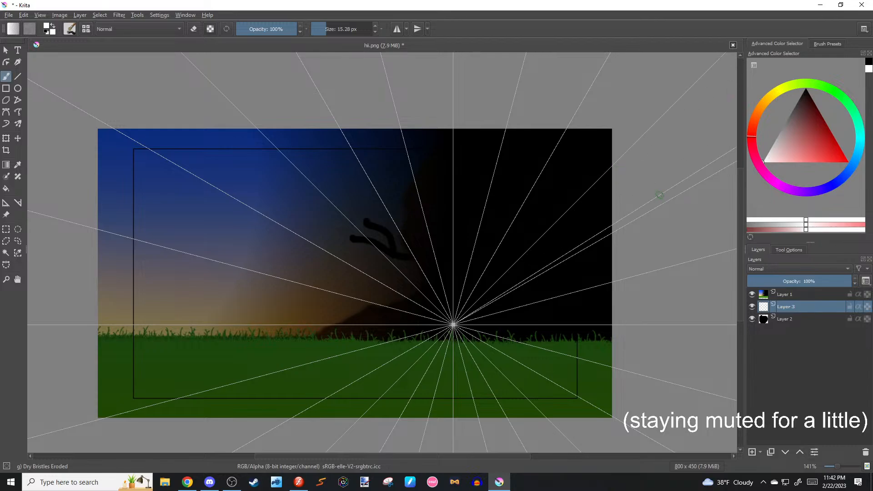
Paint a long upward ray and a long leftward ray from the vanishing point, adding short white strokes around the centre.
left_click_drag(458, 313, 461, 207)
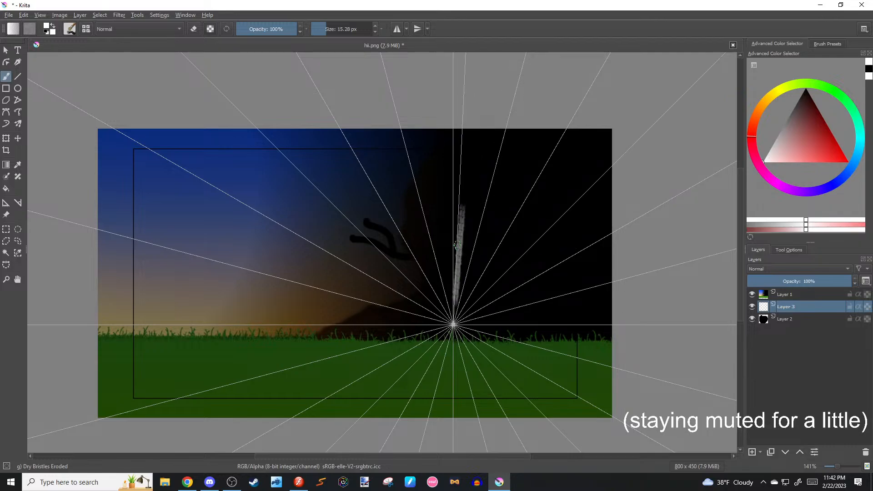
mouse_move(457, 246)
left_mouse_down()
mouse_move(461, 209)
mouse_move(450, 313)
mouse_move(426, 314)
mouse_move(411, 329)
mouse_move(275, 311)
left_mouse_up()
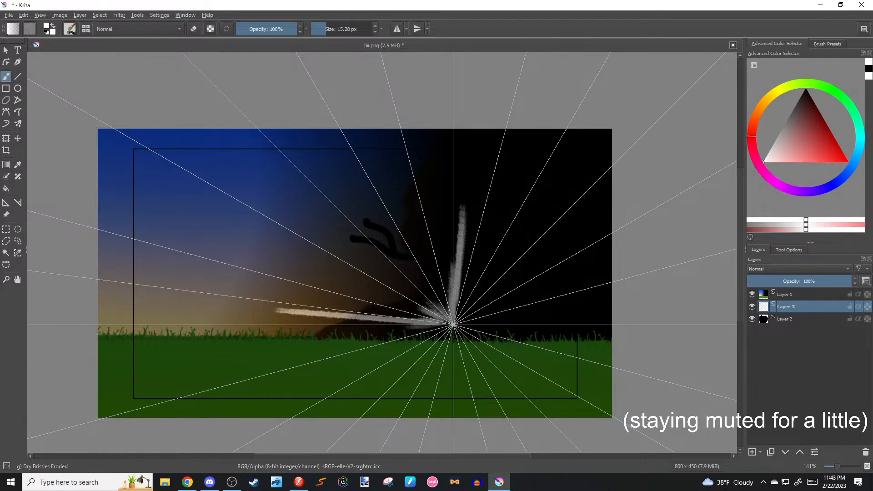
mouse_move(440, 320)
left_mouse_down()
mouse_move(407, 304)
mouse_move(402, 314)
mouse_move(416, 305)
left_mouse_up()
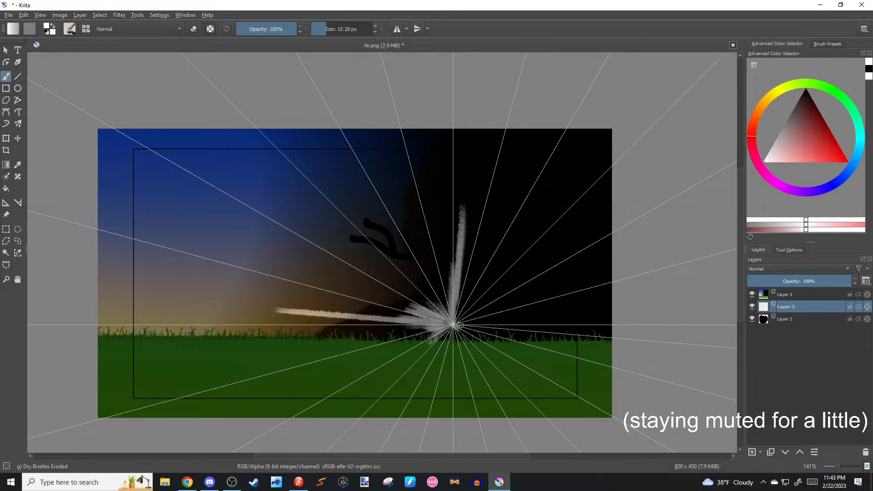
left_click_drag(459, 325, 584, 362)
key("ctrl+z")
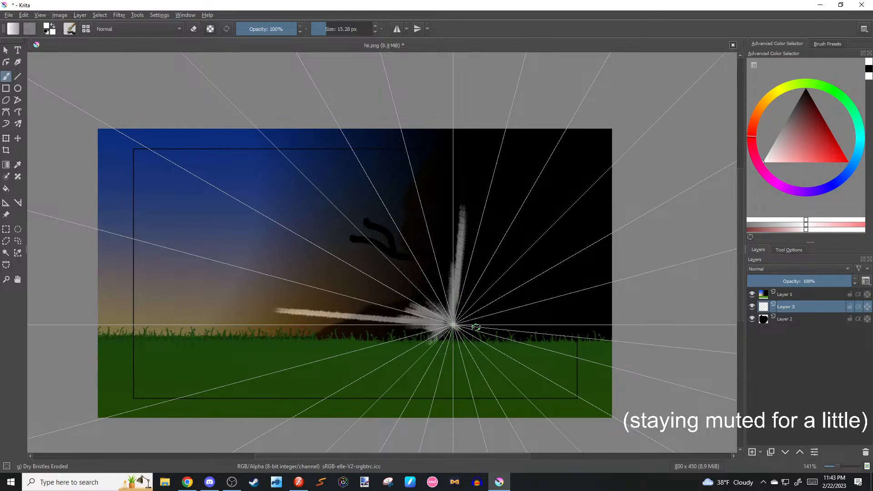
left_click_drag(460, 326, 548, 337)
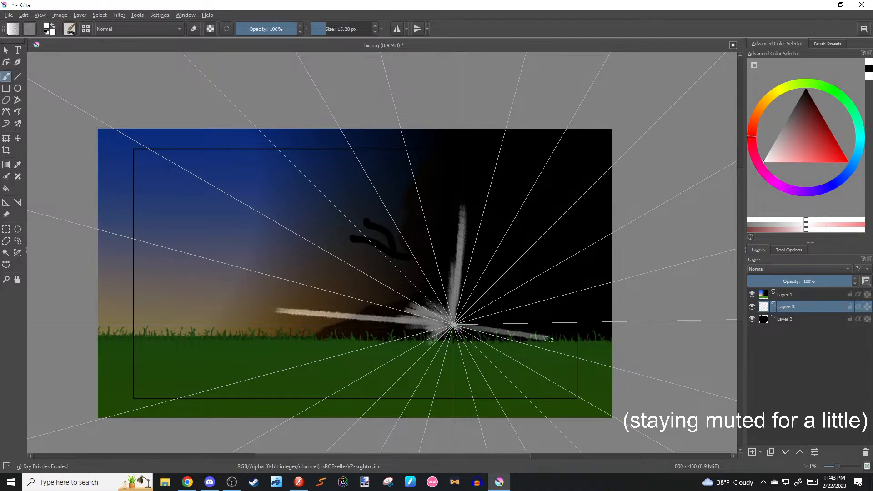
key("ctrl+z")
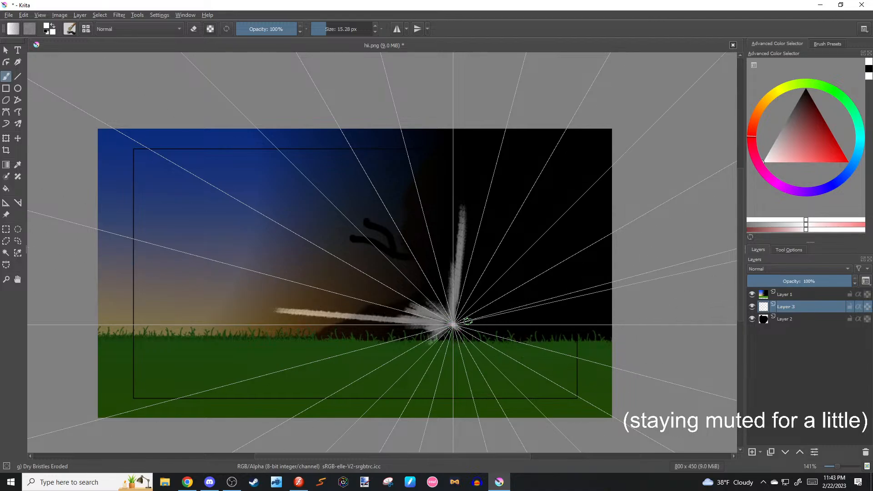
left_click_drag(458, 323, 517, 280)
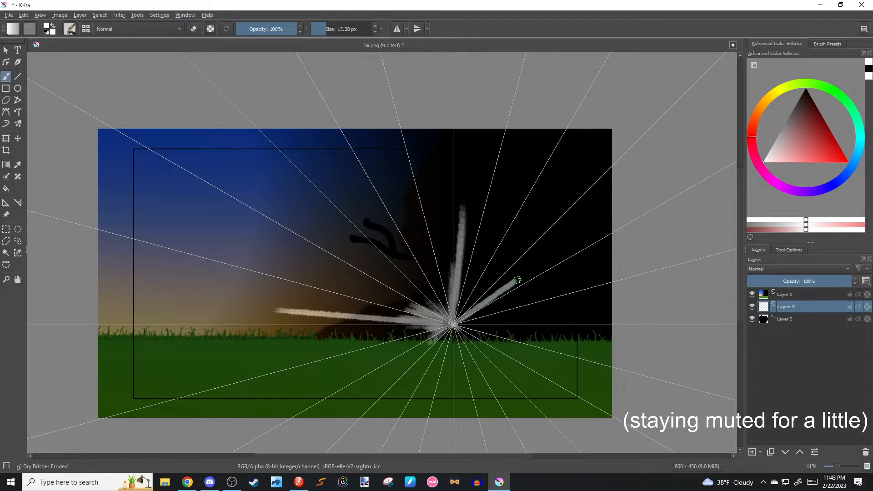
key("ctrl+z")
Paint a long white ray rightward just above the horizon, with short strokes fanning between it and the upward ray.
left_click_drag(458, 324, 589, 320)
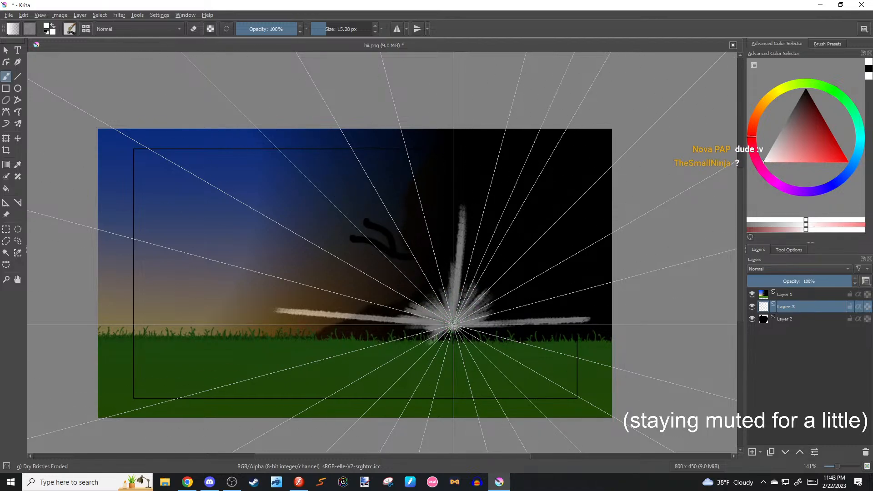
left_click_drag(457, 339, 477, 411)
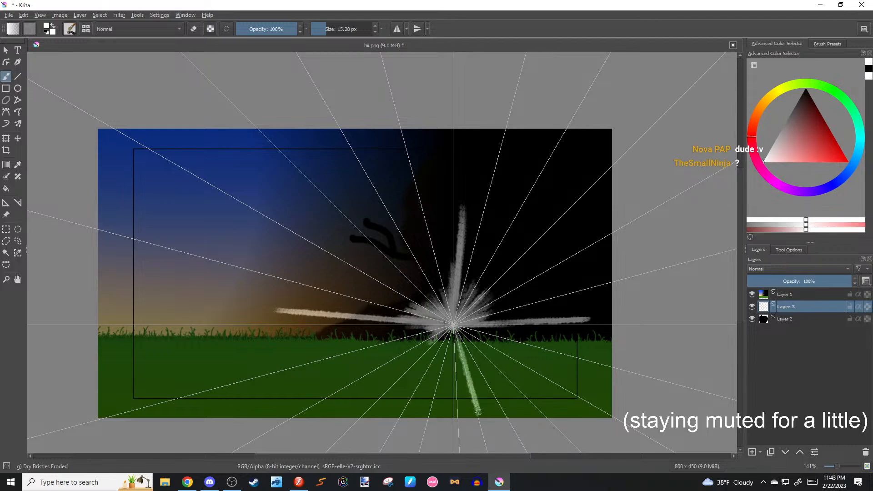
key("ctrl+z")
mouse_move(454, 338)
left_mouse_down()
mouse_move(425, 416)
mouse_move(432, 425)
left_mouse_up()
key("ctrl+z")
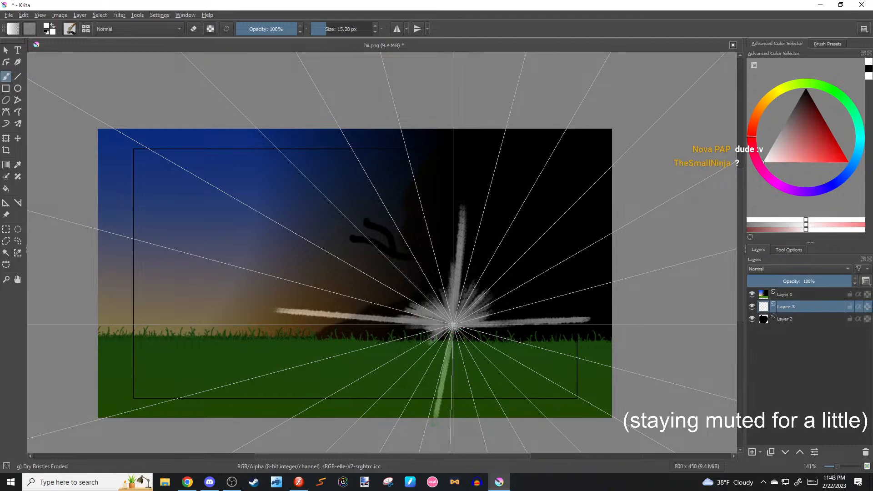
key("ctrl+z")
left_click_drag(451, 335, 423, 412)
key("ctrl+z")
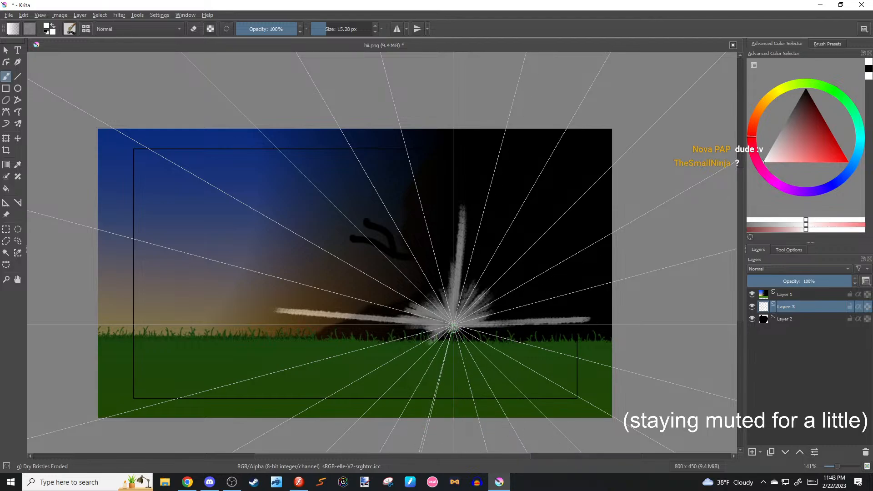
Paint a long downward ray to the canvas edge and thicken the burst with short white strokes all around the vanishing point.
left_click_drag(453, 334, 438, 418)
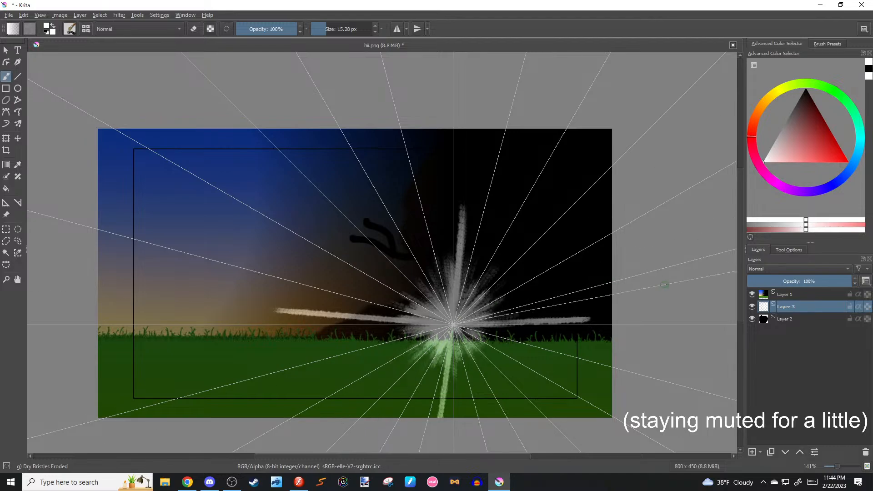
Hide the reference image layer and export the impact frame to the Desktop as the PNG "hi chat.png", keeping the offered PNG options.
left_click(752, 294)
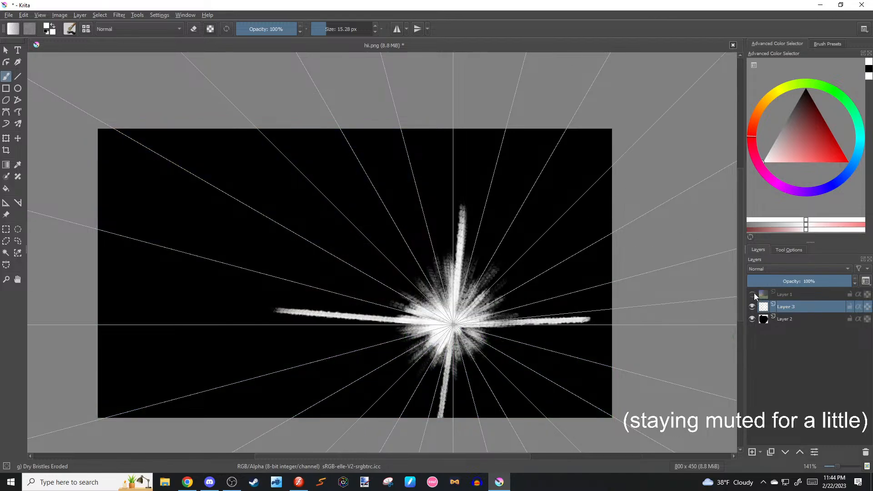
left_click(753, 294)
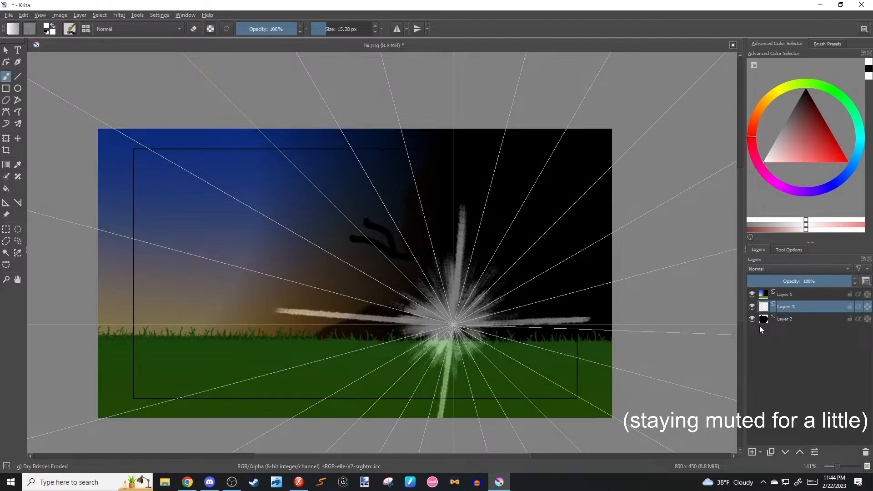
left_click(752, 295)
left_click(4, 5)
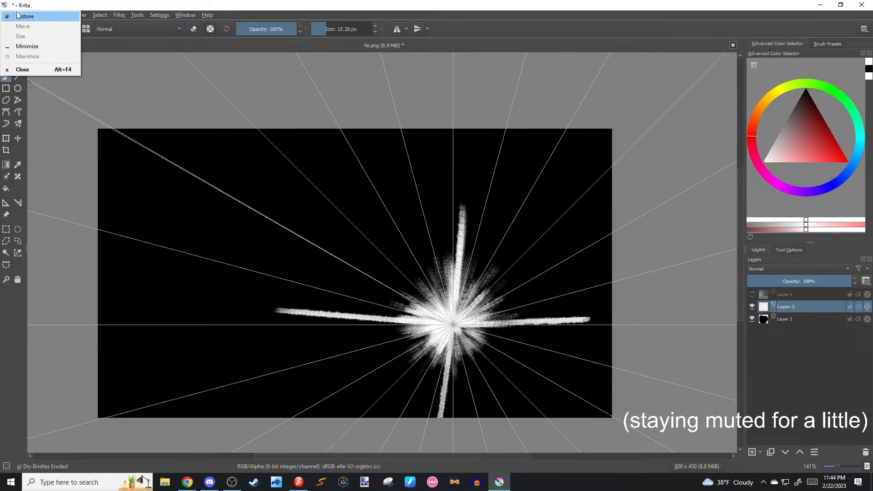
left_click(8, 15)
left_click(9, 15)
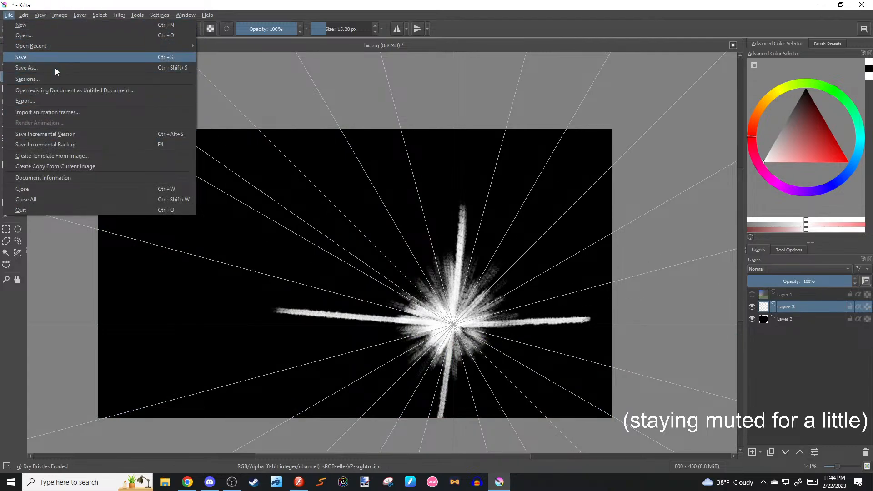
key("Escape")
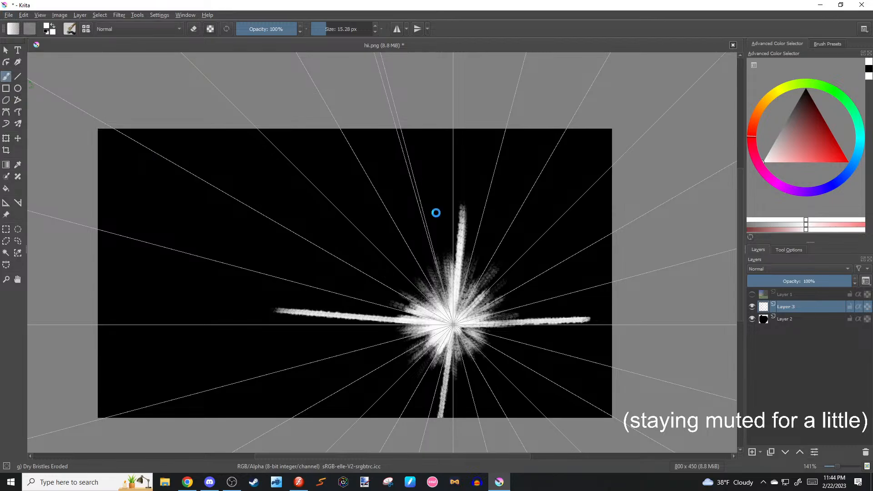
key("ctrl+shift+e")
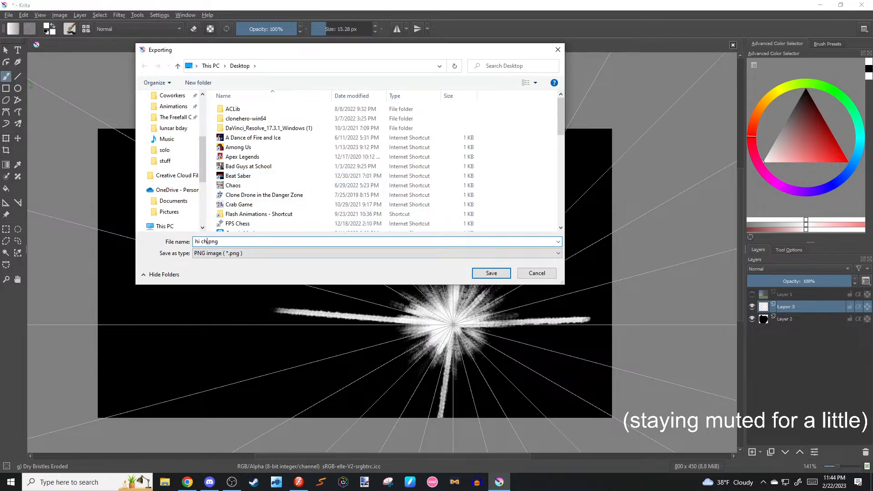
type("hi chat")
left_click(496, 273)
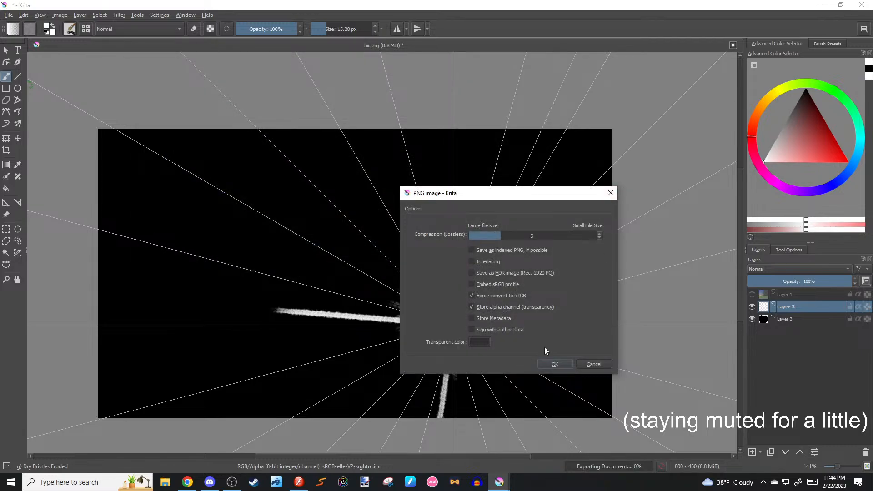
left_click(551, 363)
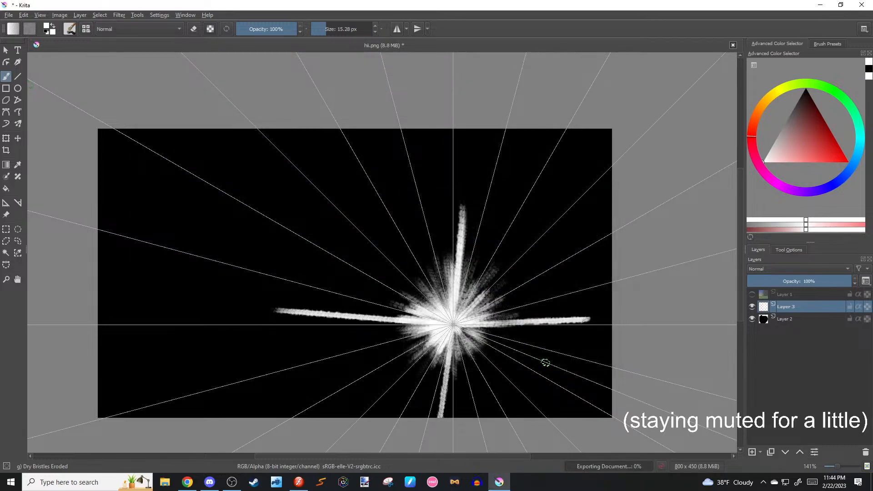
Switch to Macromedia Flash Professional 8 and import hi chat.png from the desktop into the SMTC_Lunsar.fla library.
left_click(819, 4)
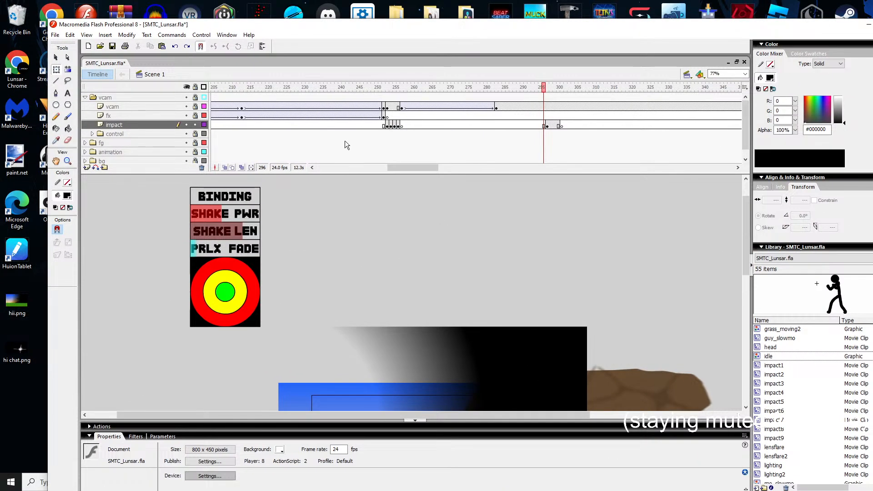
left_click_drag(785, 378, 785, 379)
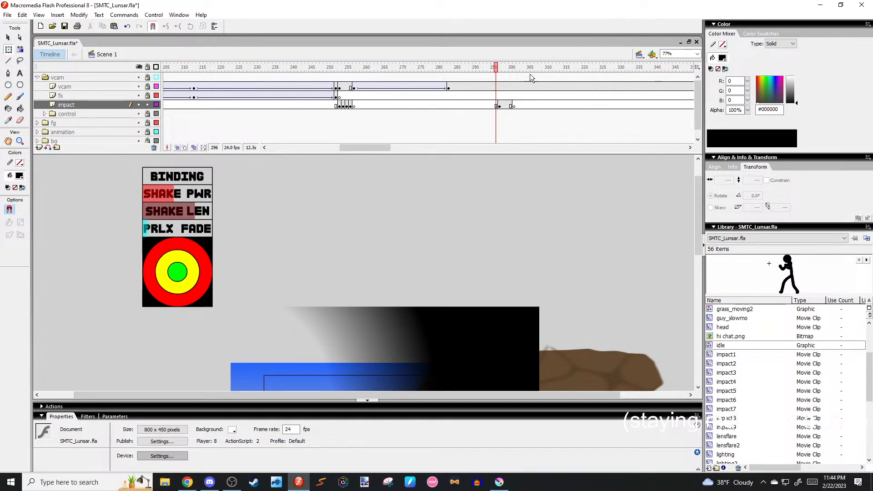
Turn frames 297 to 300 of the impact layer into separate keyframes and delete the artwork on frame 297.
left_click(550, 124)
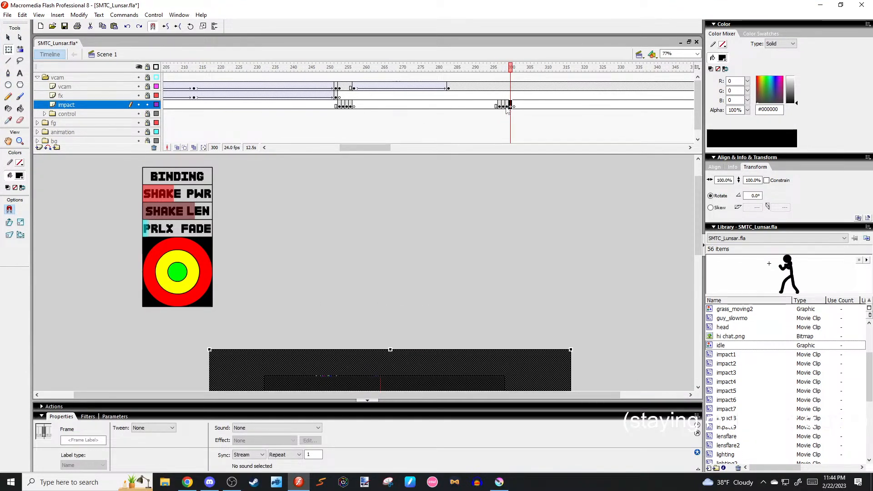
left_click(503, 107)
left_click(500, 107)
key("Delete")
key("v")
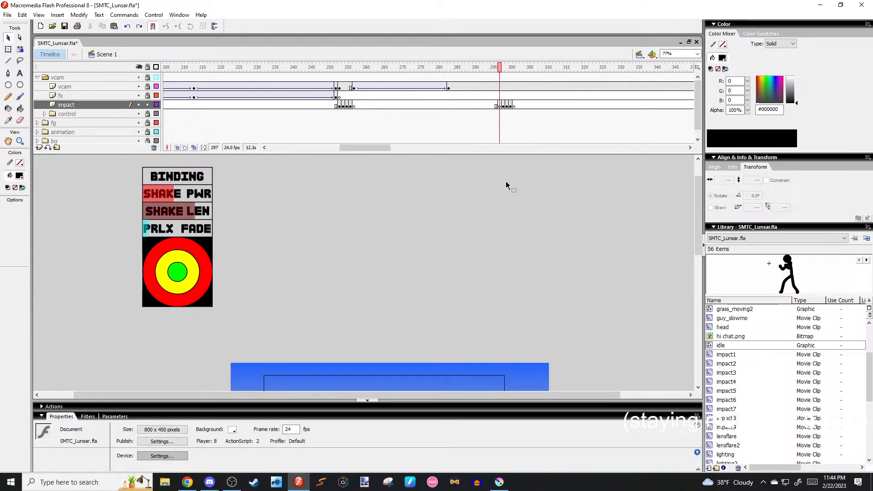
Place the hi chat.png bitmap from the library onto the stage in frame 297 of the impact layer.
scroll(507, 184, "down", 5)
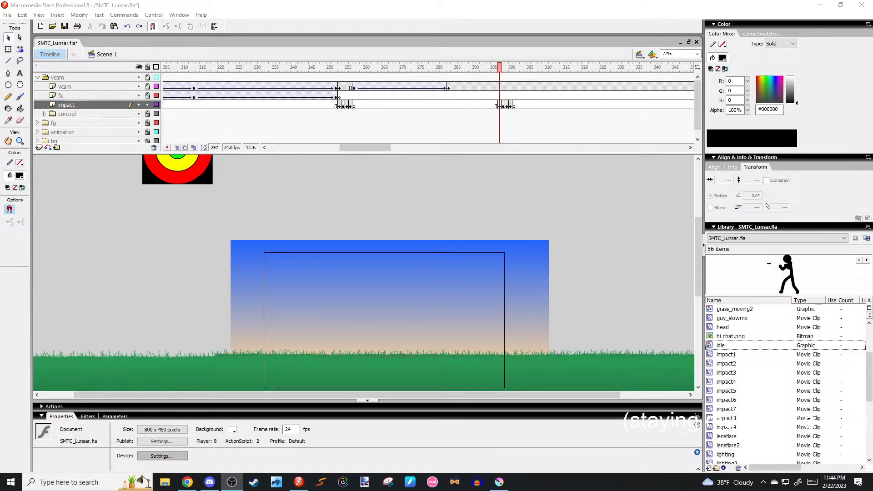
left_click(640, 243)
left_click_drag(640, 244, 531, 175)
left_click(718, 345)
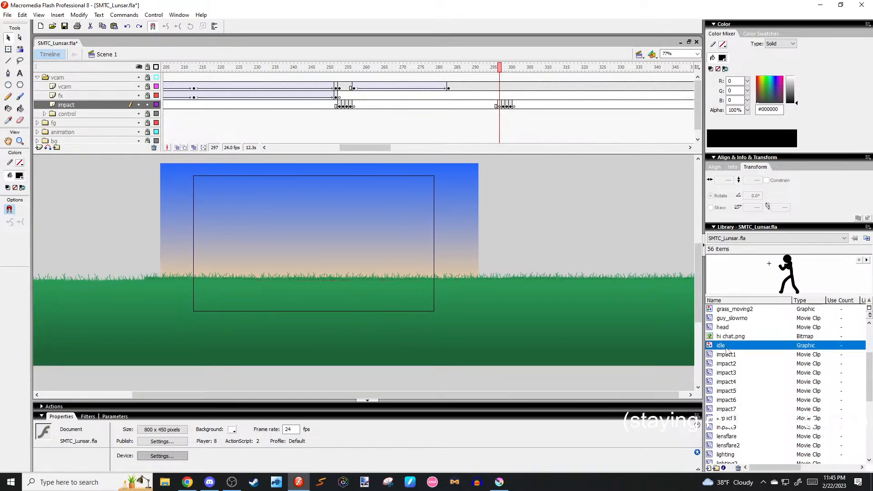
left_click(730, 334)
left_click_drag(780, 270, 411, 244)
Scale the placed bitmap to about 102.9% and position it over the camera frame outline, comparing it with the neighbouring frames.
key("q")
left_click_drag(447, 317, 475, 332)
left_click_drag(454, 294, 460, 292)
left_click_drag(481, 236, 437, 246)
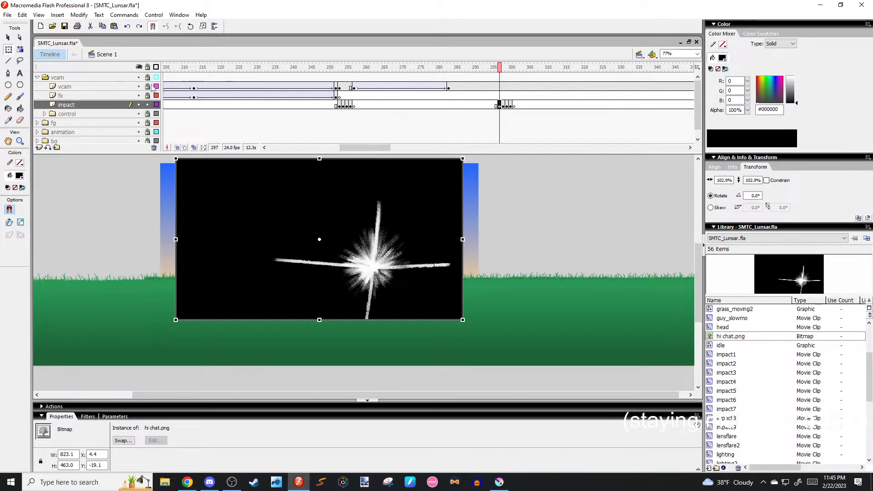
left_click(496, 190)
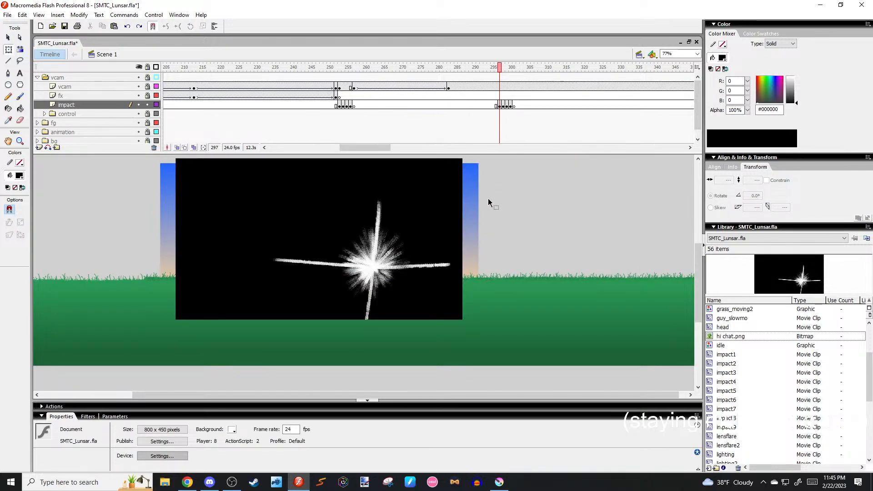
key("period")
key("comma")
key("comma")
key("period")
Convert the bitmap on frame 297 to a movie clip symbol named impact10.
left_click(446, 220)
key("F8")
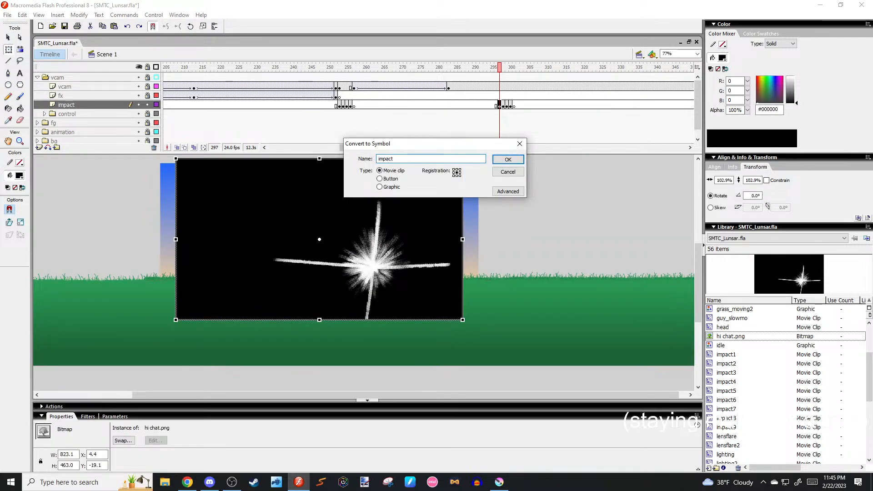
type("impact10")
key("Return")
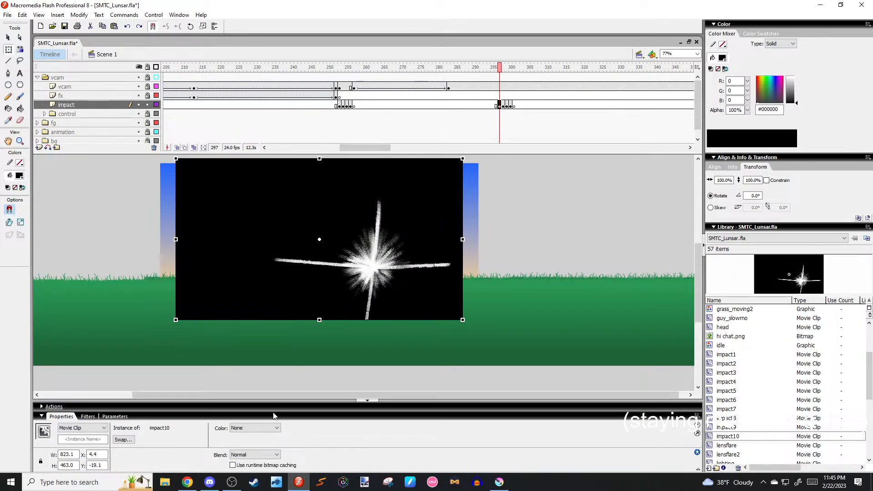
Add a Blur filter to the impact10 clip with Blur X 10, Blur Y 0 and High quality.
left_click(88, 416)
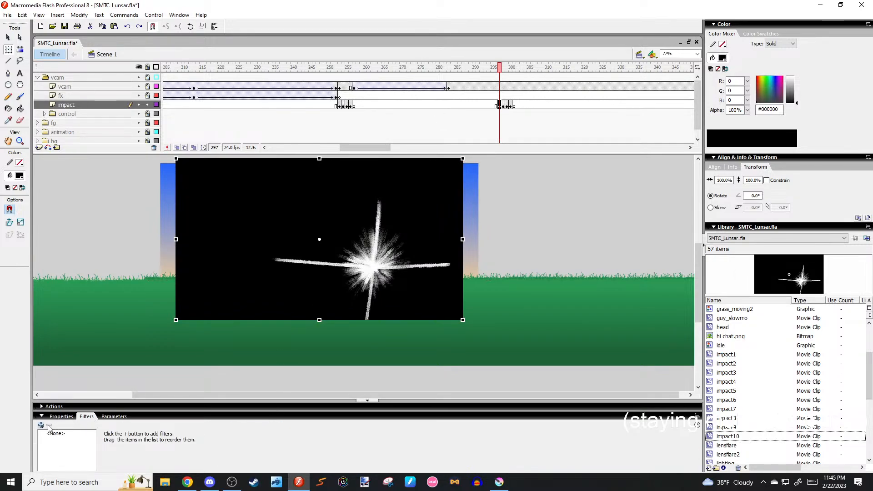
left_click(41, 425)
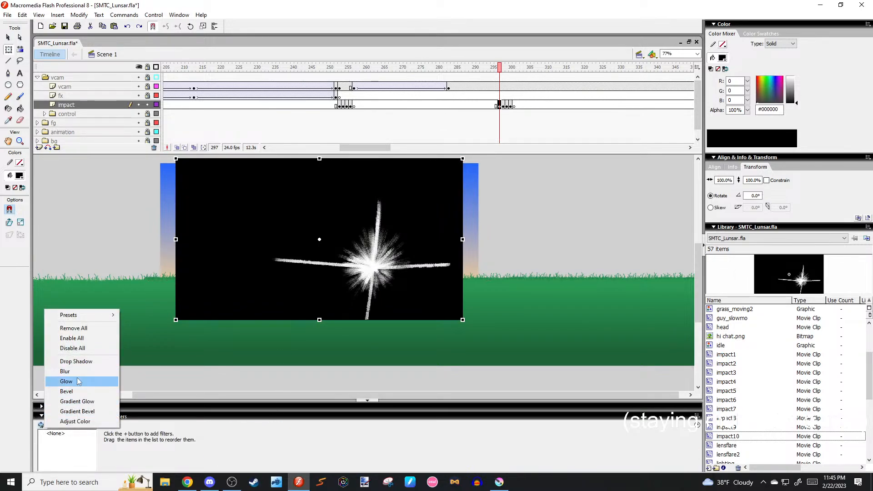
left_click(91, 376)
left_click(144, 467)
left_click(143, 486)
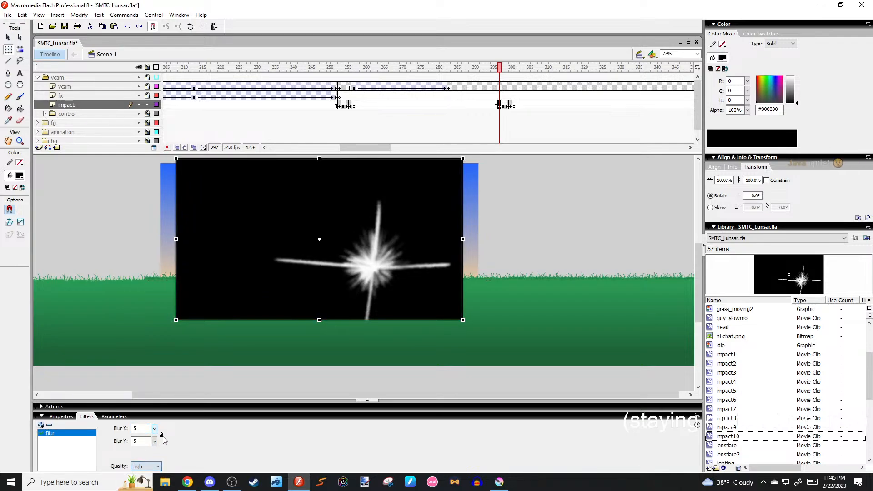
left_click_drag(155, 442, 158, 428)
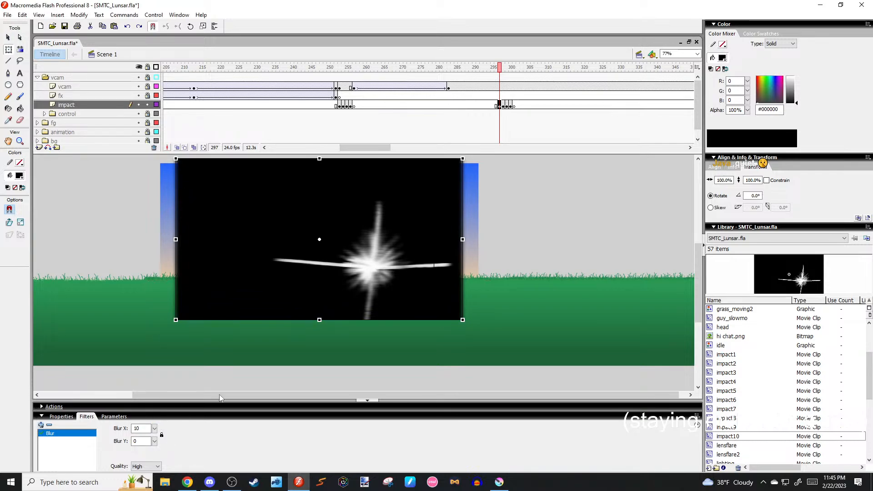
left_click(511, 247)
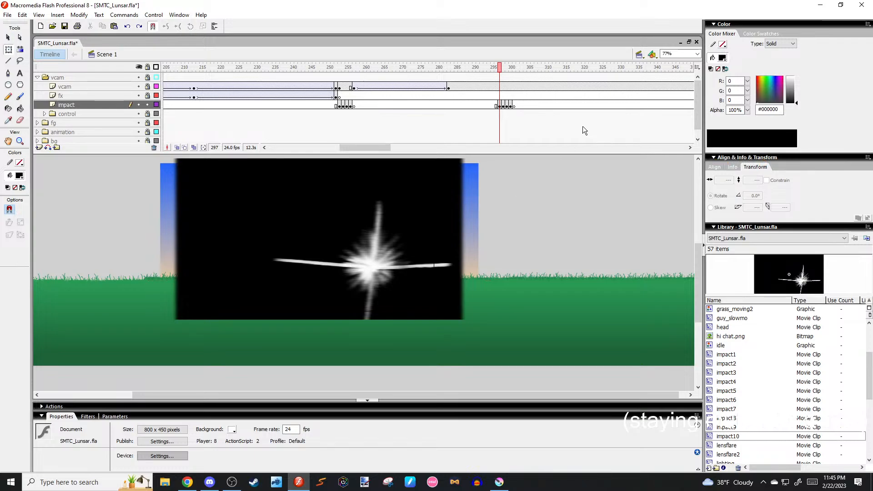
left_click_drag(470, 224, 485, 259)
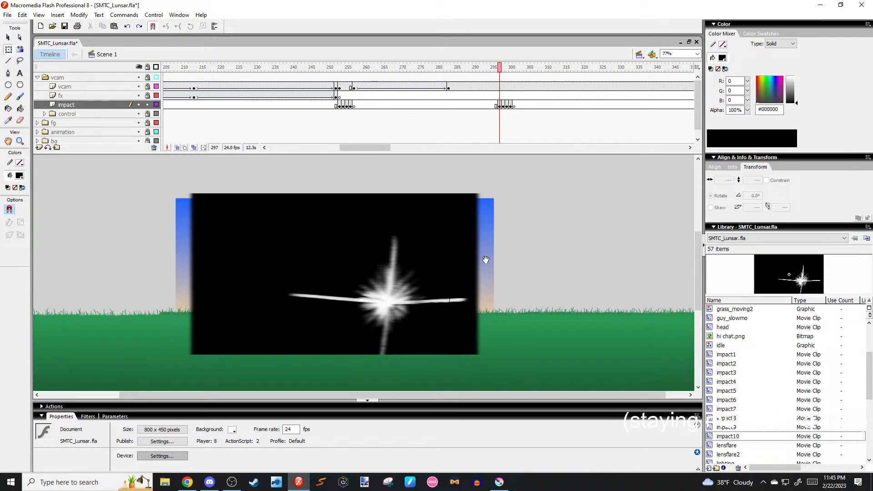
Switch to Krita and bring the whole impact frame drawing into view.
left_click(507, 482)
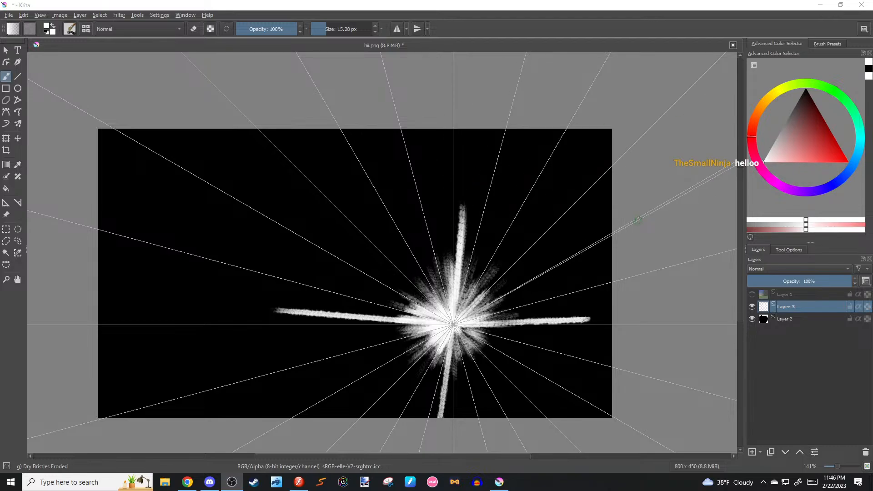
scroll(619, 244, "down", 3)
scroll(570, 243, "up", 2)
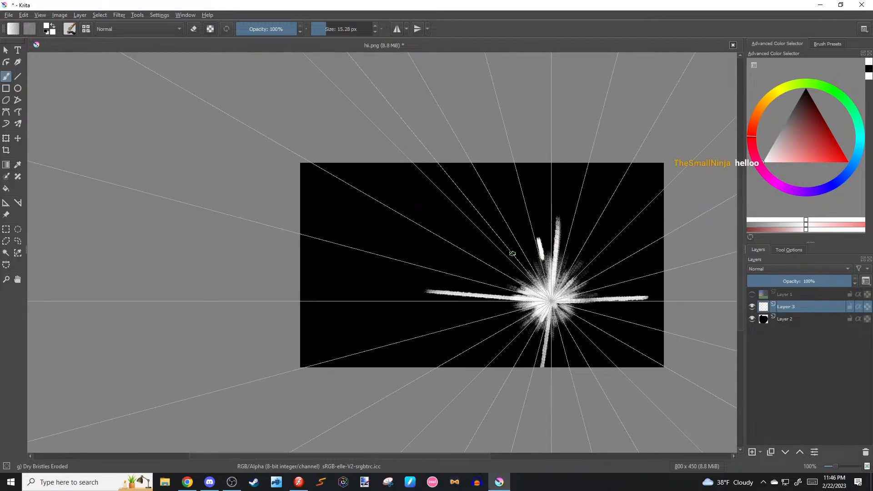
scroll(555, 259, "up", 3)
scroll(560, 264, "down", 3)
scroll(560, 263, "up", 3)
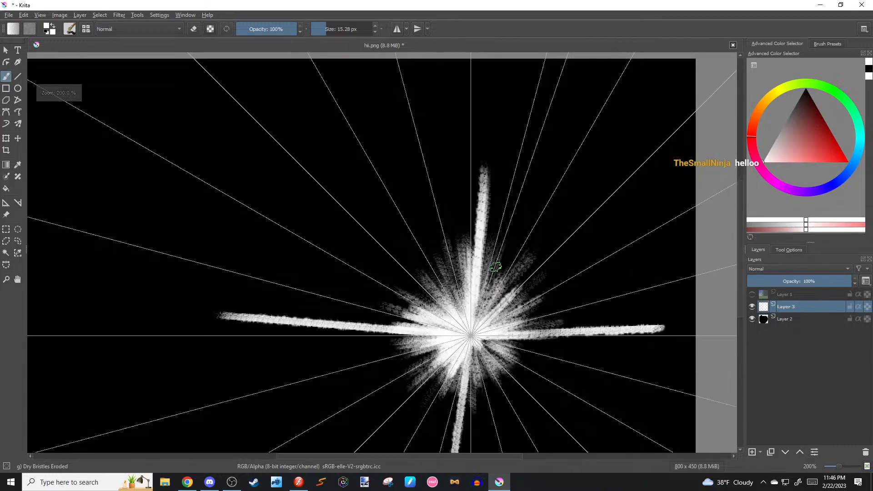
scroll(523, 268, "down", 2)
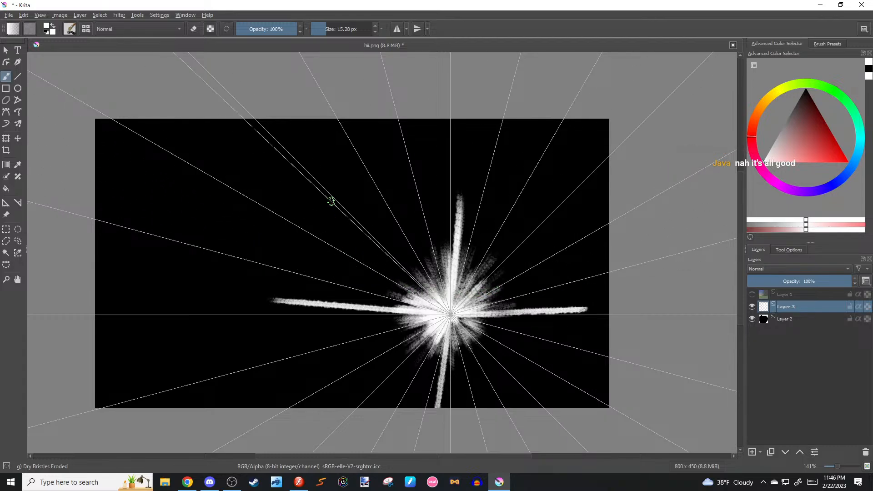
left_click_drag(337, 214, 259, 146)
key("ctrl+z")
left_click_drag(221, 195, 354, 263)
key("ctrl+z")
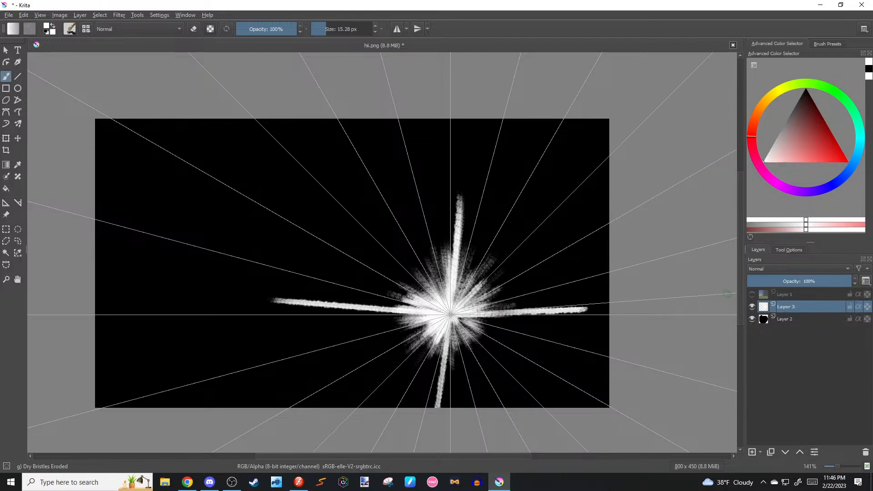
Undo the white burst strokes until only the black background remains, and make Layer 3 the active layer.
key("ctrl+z")
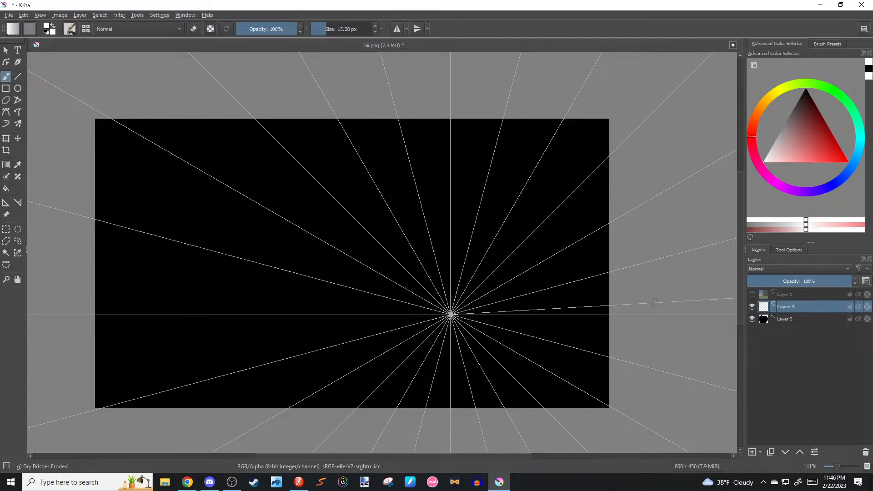
left_click(784, 319)
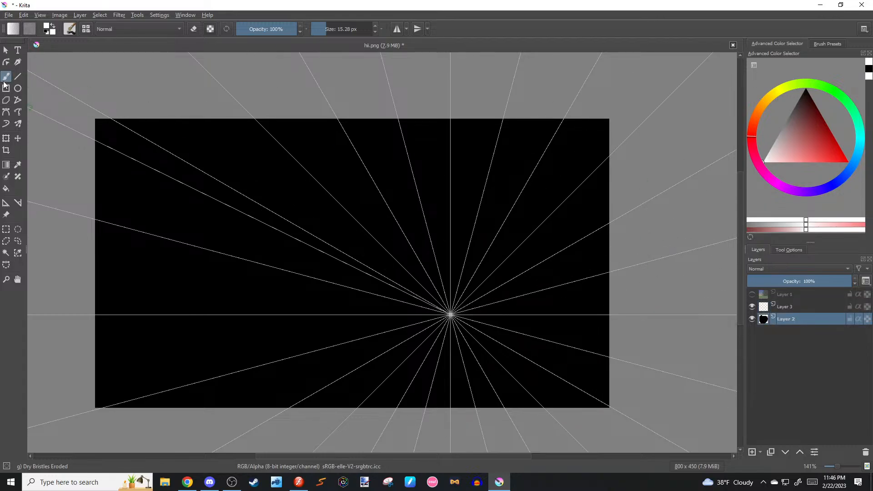
left_click(812, 306)
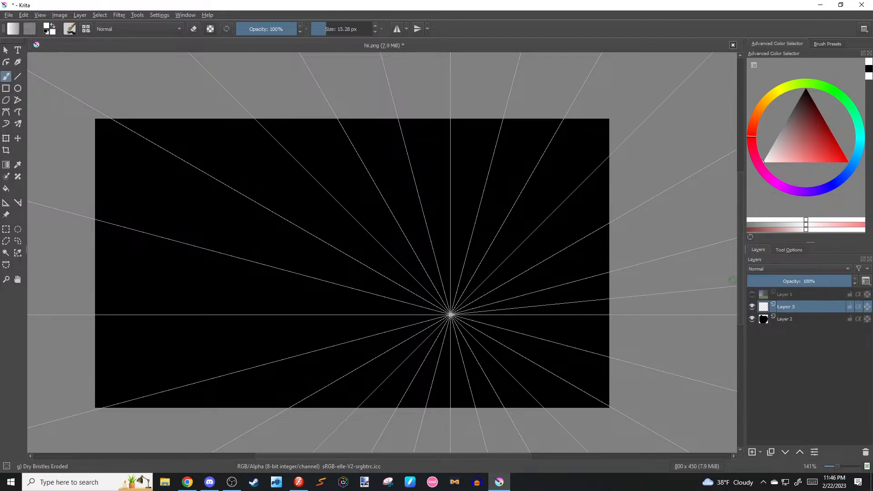
key("alt+Tab")
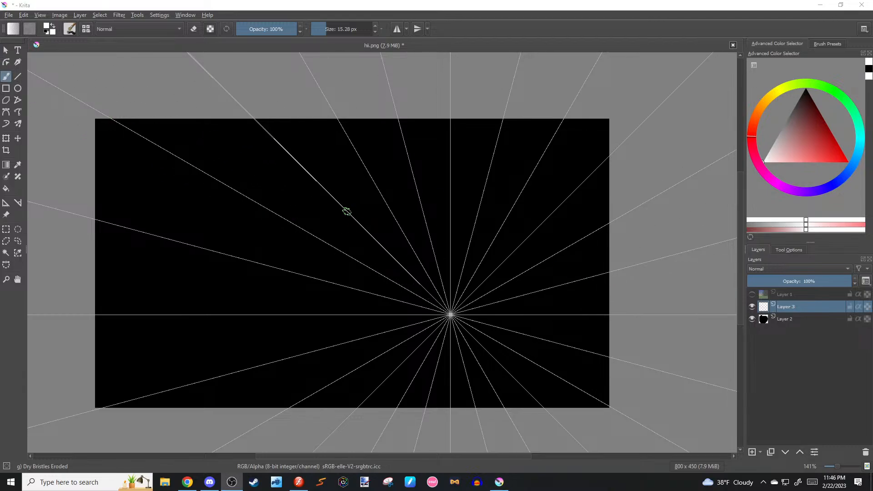
left_click_drag(342, 199, 400, 244)
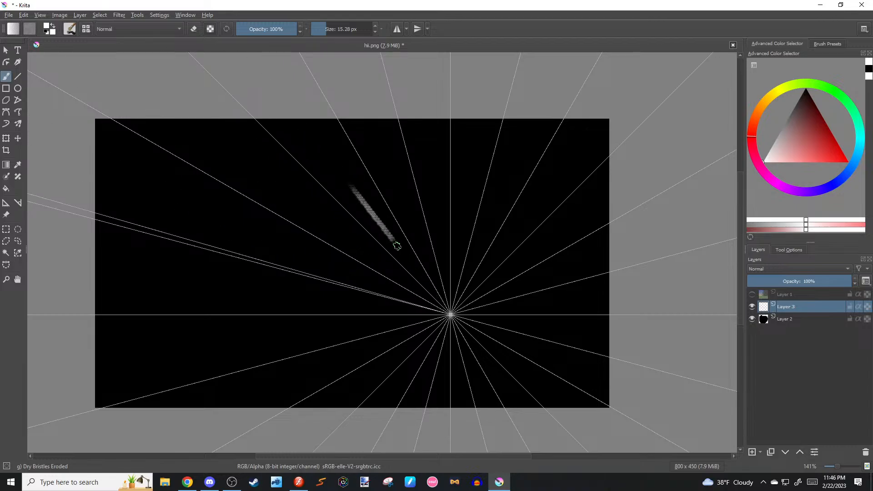
key("ctrl+z")
left_click_drag(392, 163, 428, 250)
key("ctrl+z")
left_click_drag(445, 155, 448, 267)
key("ctrl+z")
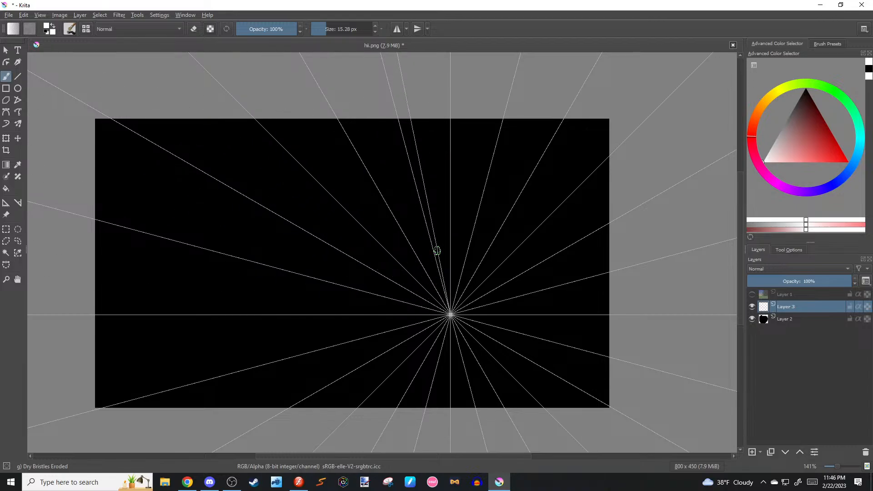
Move the vanishing point assistant to the upper-left part of the canvas and return to the brush.
left_click(6, 203)
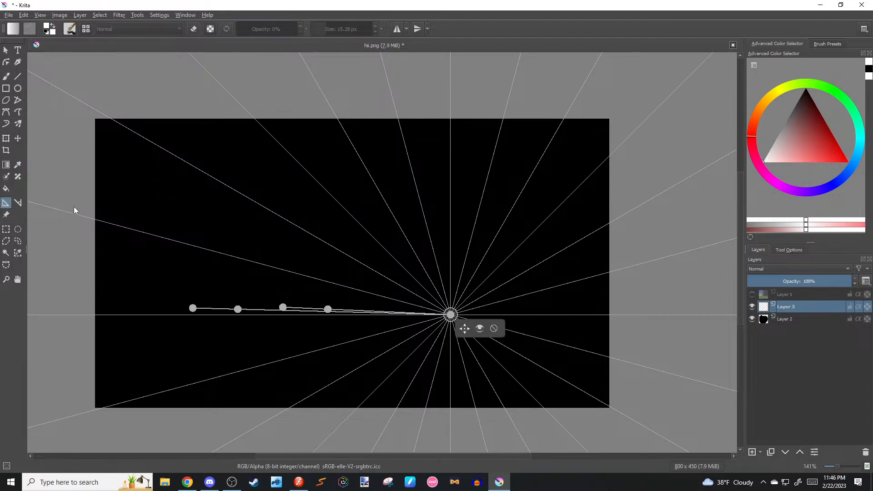
mouse_move(466, 331)
left_mouse_down()
mouse_move(282, 264)
mouse_move(262, 278)
mouse_move(275, 247)
left_mouse_up()
key("b")
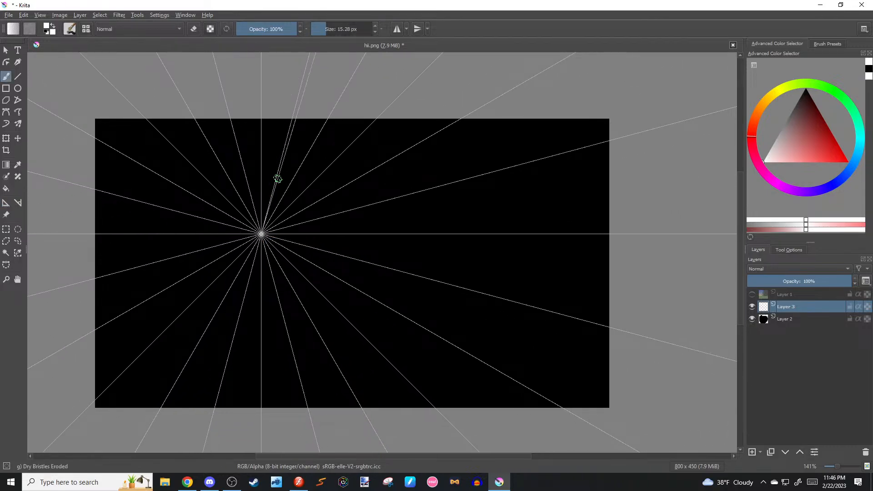
Paint two long white rays on Layer 3 that cross diagonally at the vanishing point.
left_click_drag(311, 137, 175, 380)
key("ctrl+z")
left_click_drag(335, 116, 165, 386)
mouse_move(140, 150)
left_mouse_down()
mouse_move(321, 277)
mouse_move(586, 404)
mouse_move(411, 337)
left_mouse_up()
key("ctrl+z")
key("ctrl+z")
left_click_drag(141, 146, 357, 300)
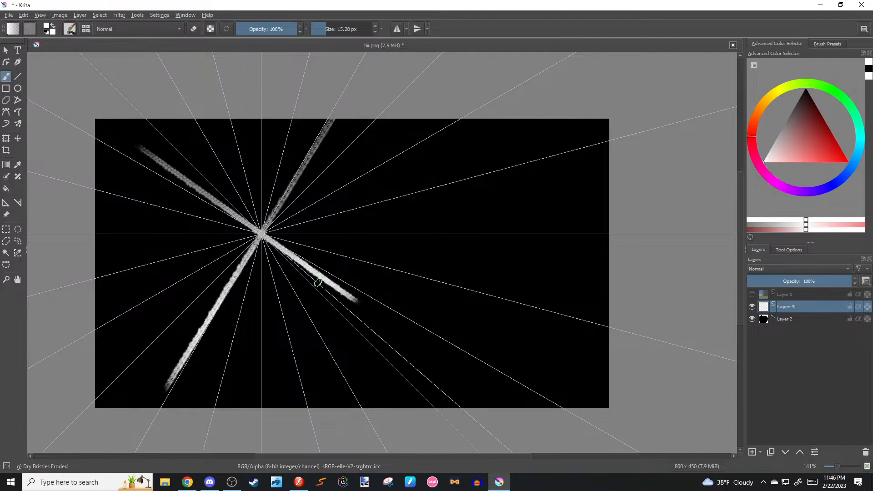
Move the vanishing point assistant down to the lower middle of the canvas, beyond the end of the painted ray.
left_click(6, 202)
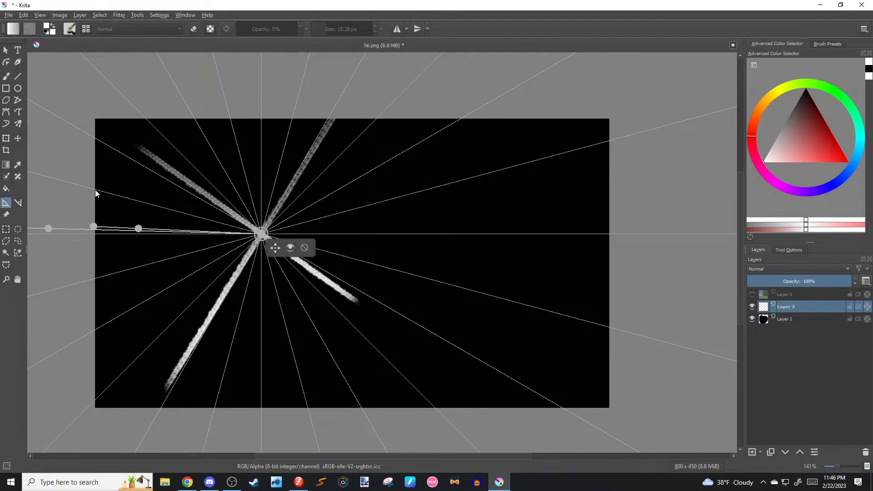
left_click_drag(276, 247, 389, 355)
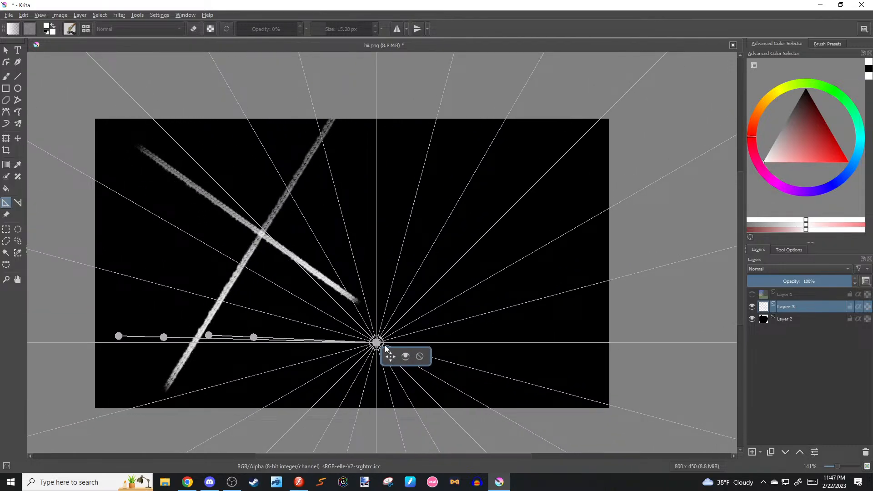
key("b")
key("ctrl+z")
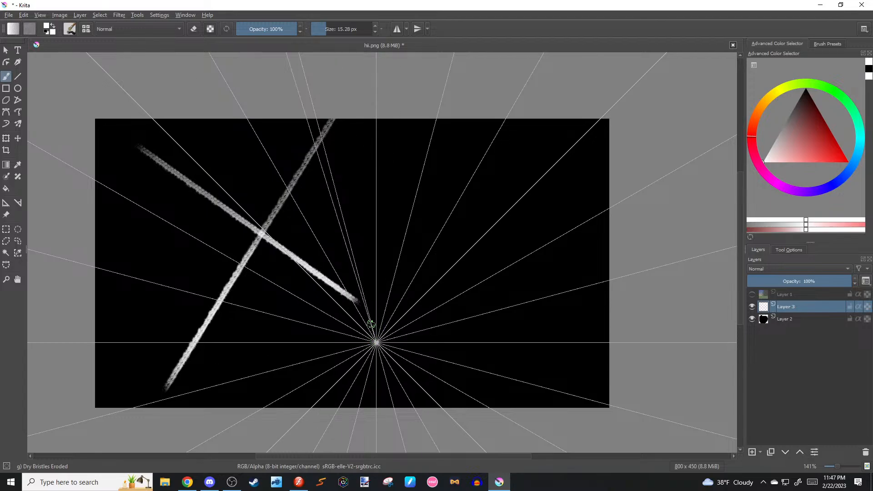
Paint a small cross of two short white strokes through the relocated vanishing point.
left_click_drag(355, 310, 398, 374)
mouse_move(396, 314)
left_mouse_down()
mouse_move(349, 376)
mouse_move(359, 366)
left_mouse_up()
key("ctrl+z")
key("ctrl+z")
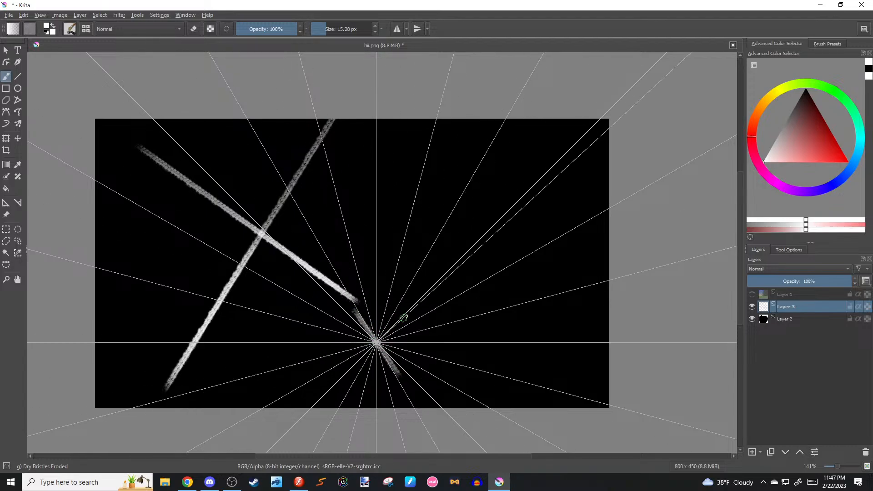
left_click_drag(406, 315, 343, 372)
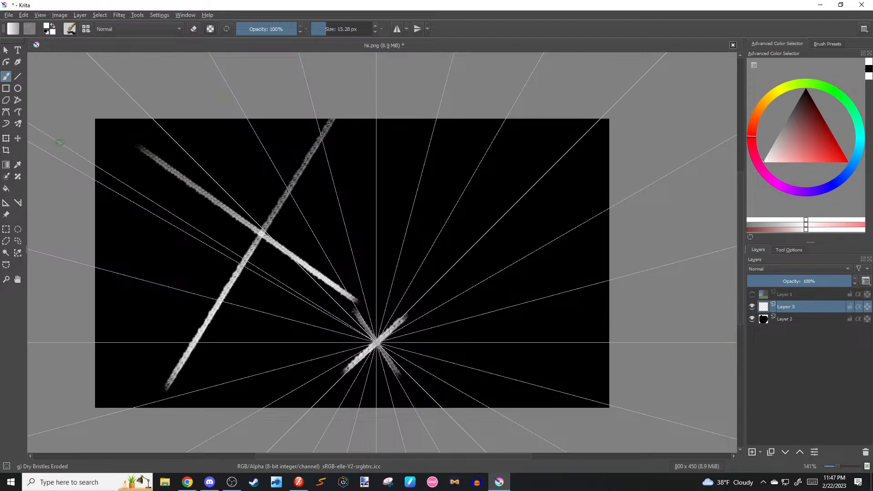
Delete the vanishing point assistant from the canvas and return to the brush.
left_click(6, 203)
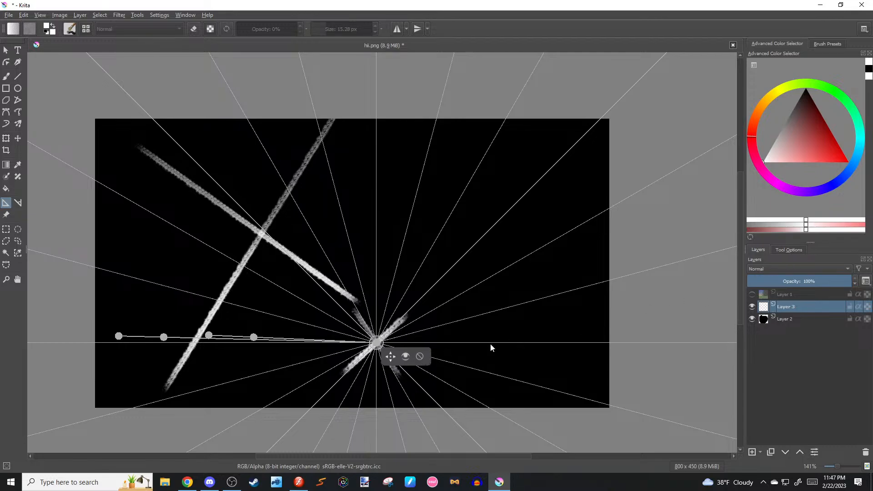
left_click(422, 356)
key("b")
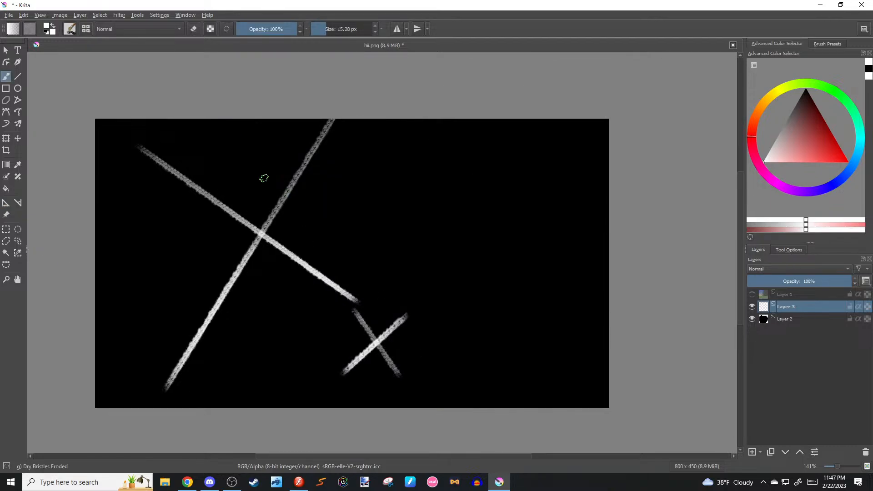
Paint a dense freehand burst of short white strokes converging on the crossing of the two long rays.
left_click_drag(196, 163, 241, 218)
key("ctrl+z")
left_click_drag(198, 165, 248, 230)
left_click_drag(215, 168, 250, 233)
left_click_drag(223, 164, 254, 228)
left_click_drag(242, 158, 255, 226)
left_click_drag(266, 162, 261, 226)
mouse_move(281, 162)
left_mouse_down()
mouse_move(261, 230)
mouse_move(269, 206)
left_mouse_up()
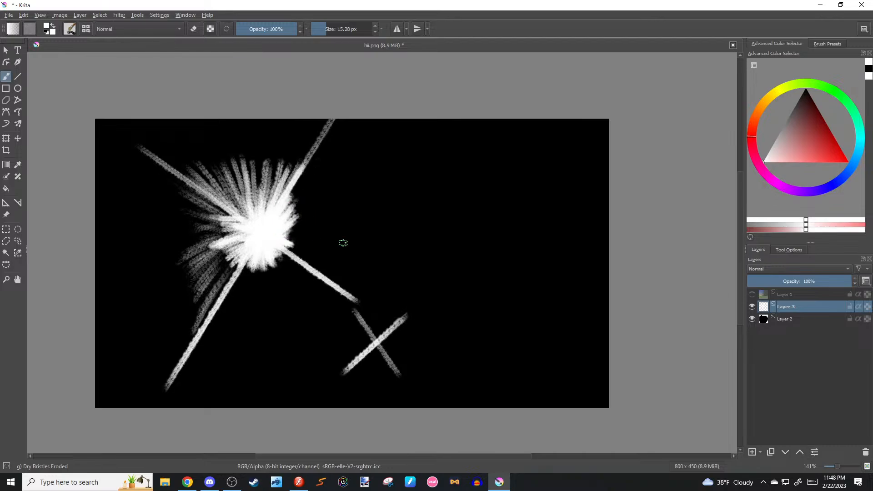
key("alt+Tab")
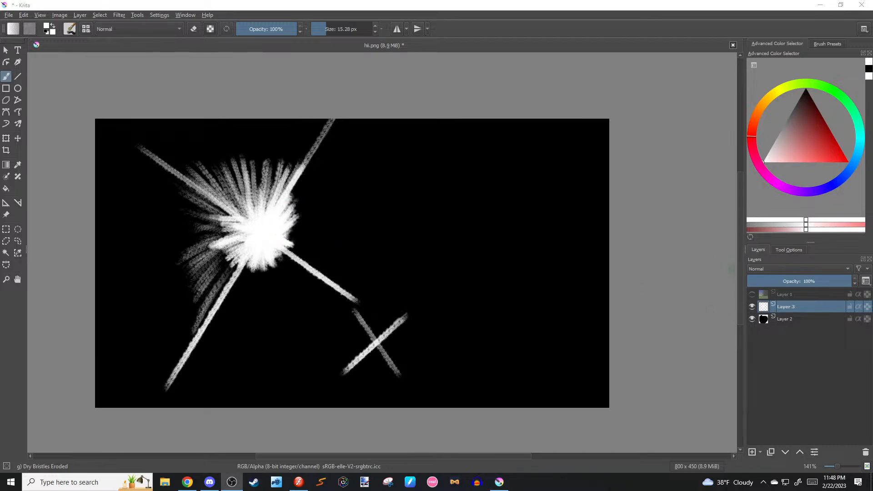
Clear the painted strokes from Layer 3 and place a vanishing point assistant in the left half of the black canvas.
key("Delete")
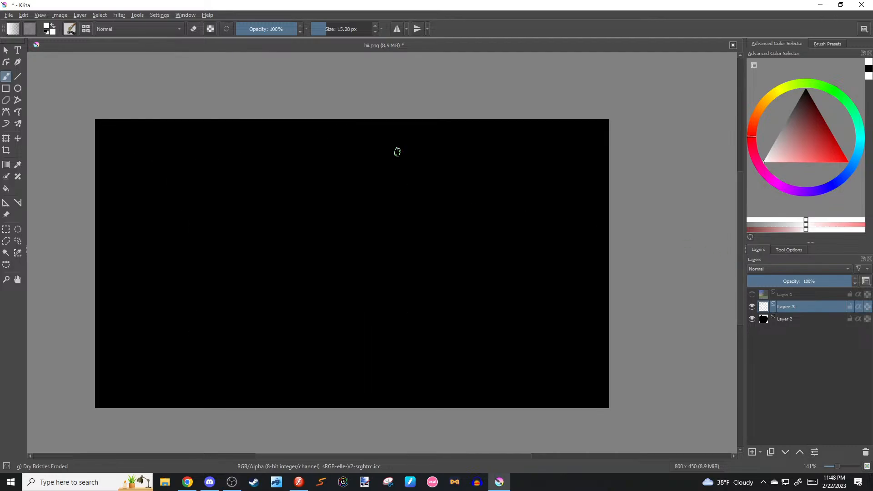
left_click(7, 204)
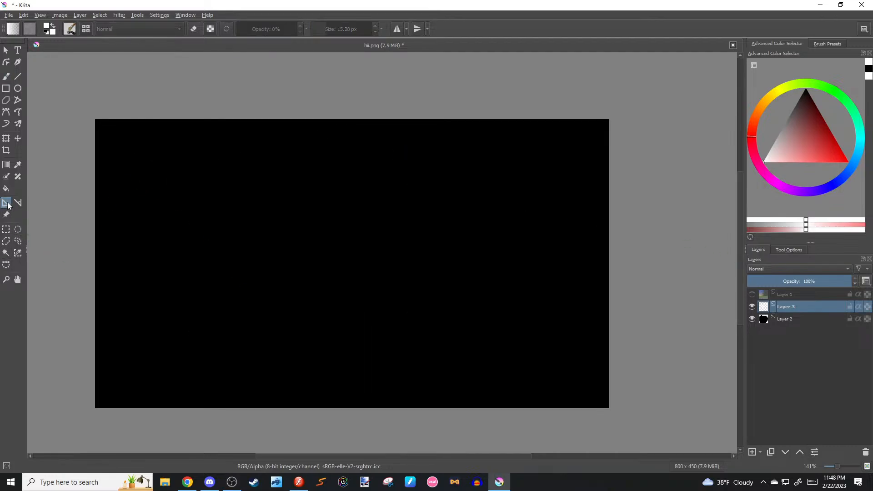
left_click(255, 232)
left_click_drag(256, 232, 254, 255)
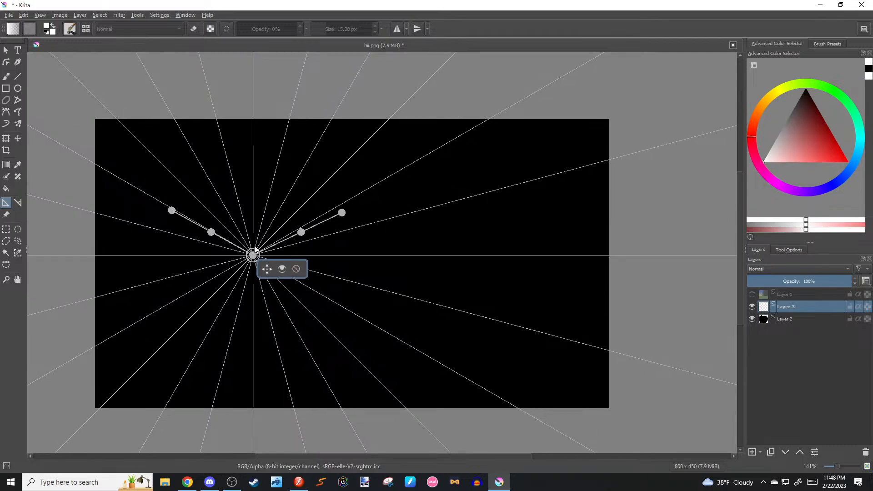
key("b")
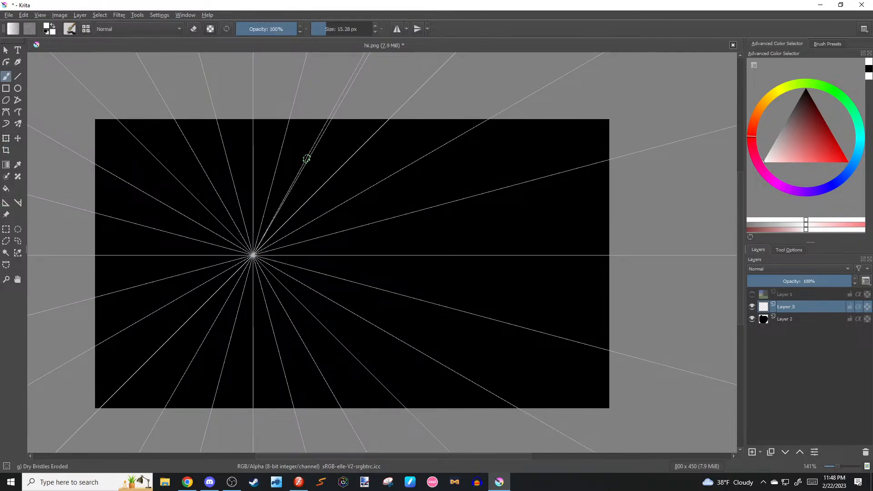
Paint two long white rays that cross at the vanishing point, one steep and one shallow, redoing the shallow one.
left_click_drag(319, 147, 175, 362)
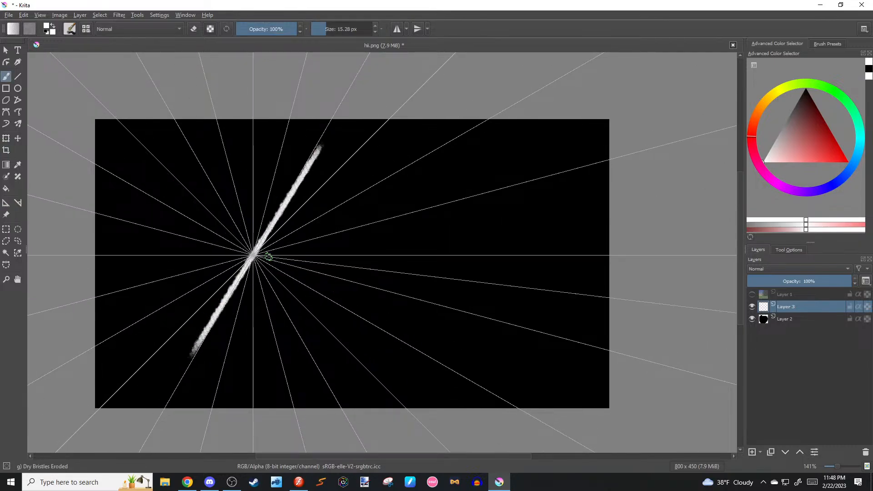
left_click_drag(166, 178, 346, 326)
key("ctrl+z")
left_click_drag(160, 200, 359, 288)
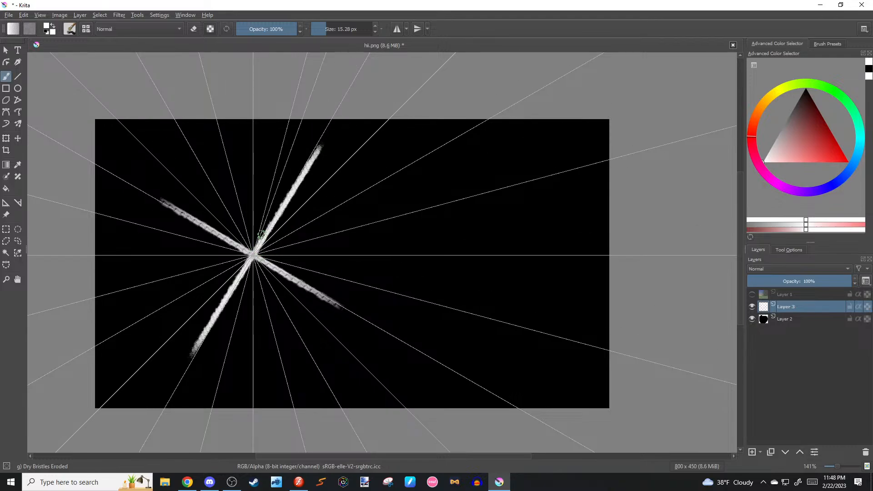
Paint short white strokes all around the crossing of the two rays to build a dense, bright burst core.
left_click_drag(259, 198, 253, 248)
left_click_drag(240, 214, 250, 248)
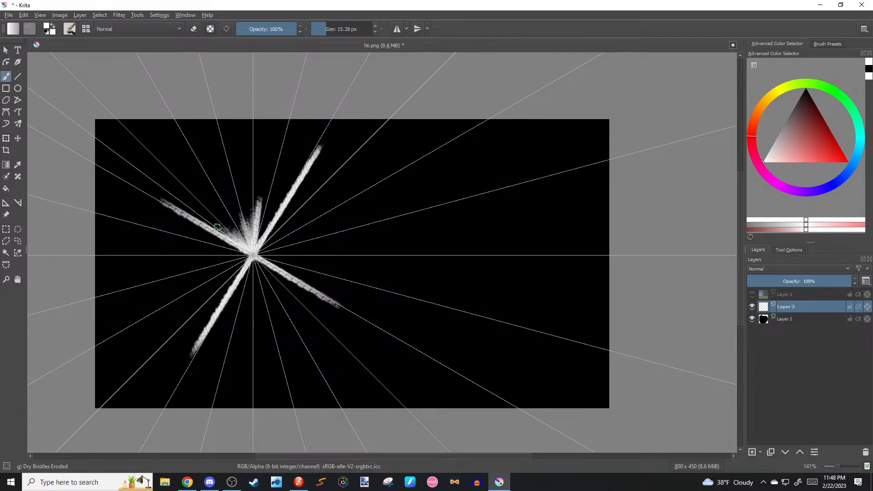
left_click_drag(256, 241, 290, 183)
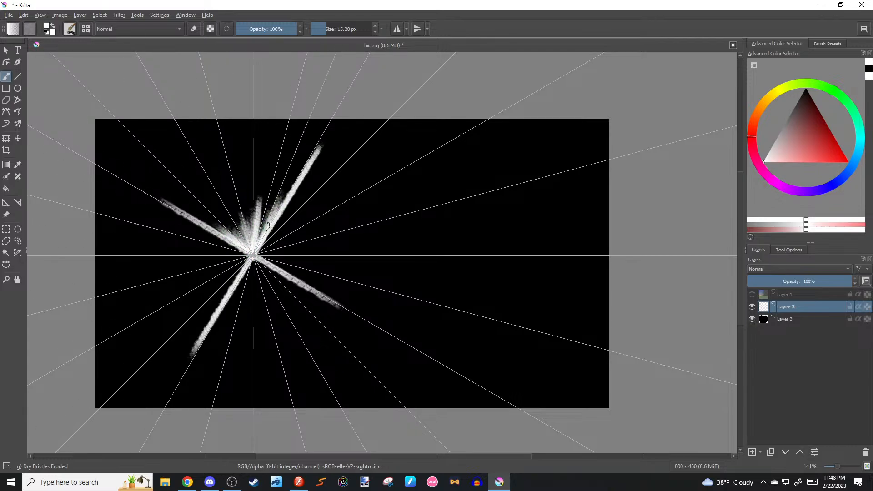
mouse_move(255, 245)
left_mouse_down()
mouse_move(258, 229)
mouse_move(245, 229)
left_mouse_up()
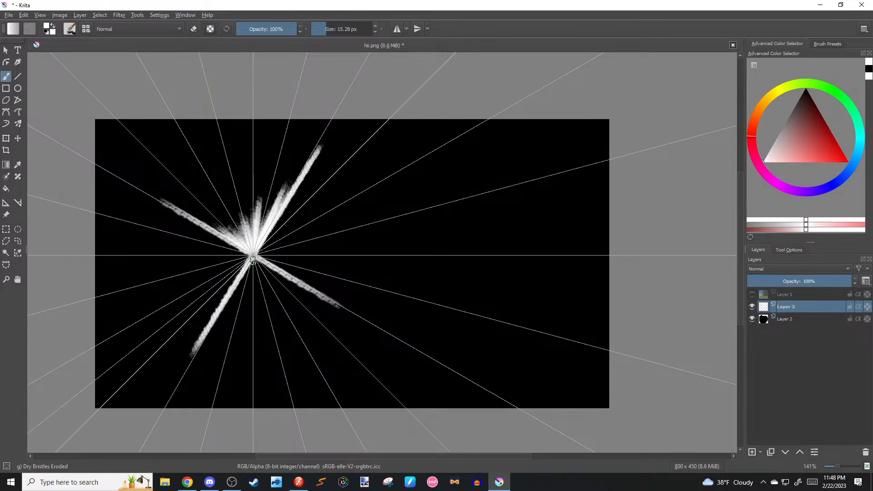
left_click_drag(254, 262, 255, 292)
left_click_drag(252, 263, 248, 308)
mouse_move(258, 268)
left_mouse_down()
mouse_move(273, 289)
mouse_move(248, 313)
left_mouse_up()
mouse_move(258, 266)
left_mouse_down()
mouse_move(279, 293)
mouse_move(254, 318)
left_mouse_up()
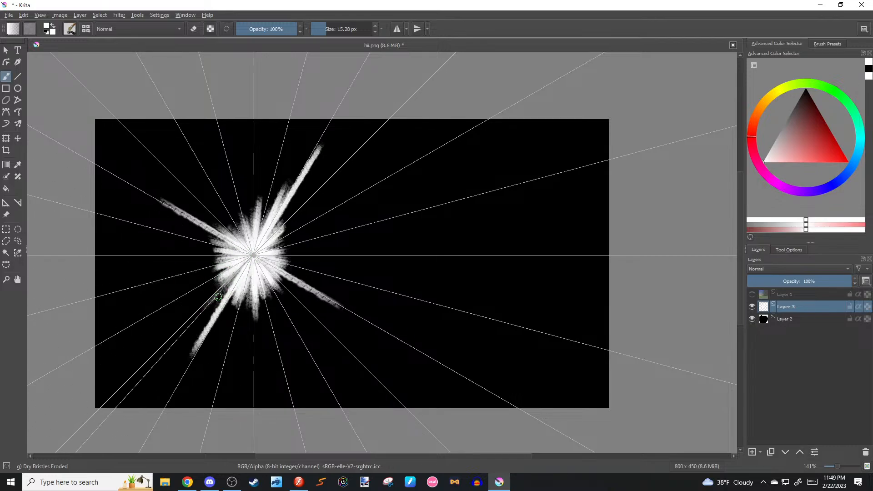
Add fainter, longer white strokes radiating outward around the burst core, between the two long rays.
mouse_move(234, 278)
left_mouse_down()
mouse_move(206, 308)
mouse_move(198, 296)
left_mouse_up()
mouse_move(220, 262)
left_mouse_down()
mouse_move(183, 270)
mouse_move(183, 239)
left_mouse_up()
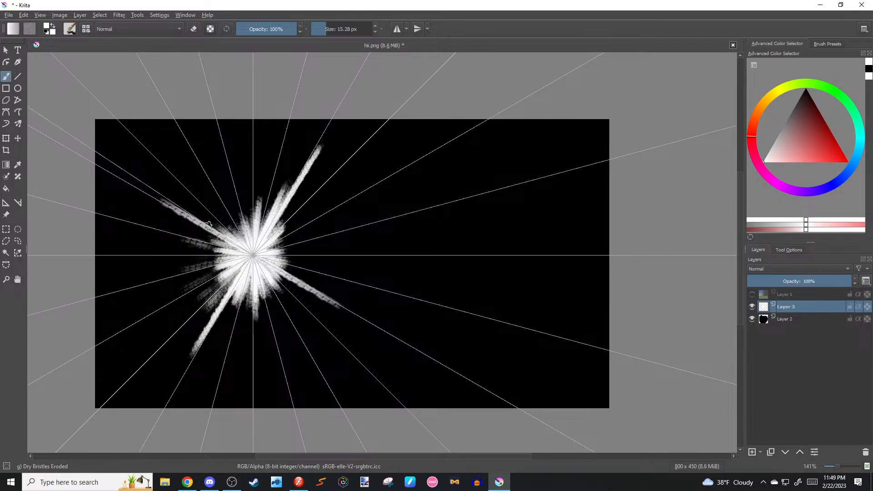
left_click_drag(231, 226, 205, 192)
left_click_drag(252, 216, 250, 174)
left_click_drag(261, 211, 270, 168)
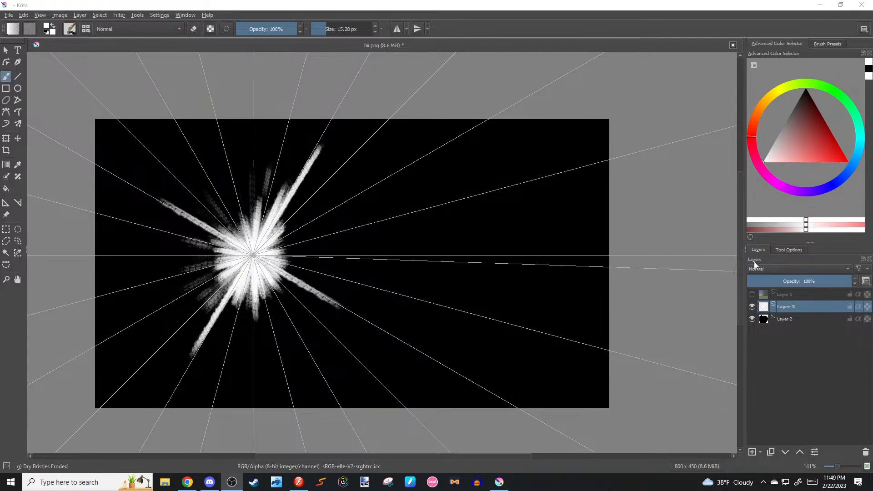
left_click(744, 270)
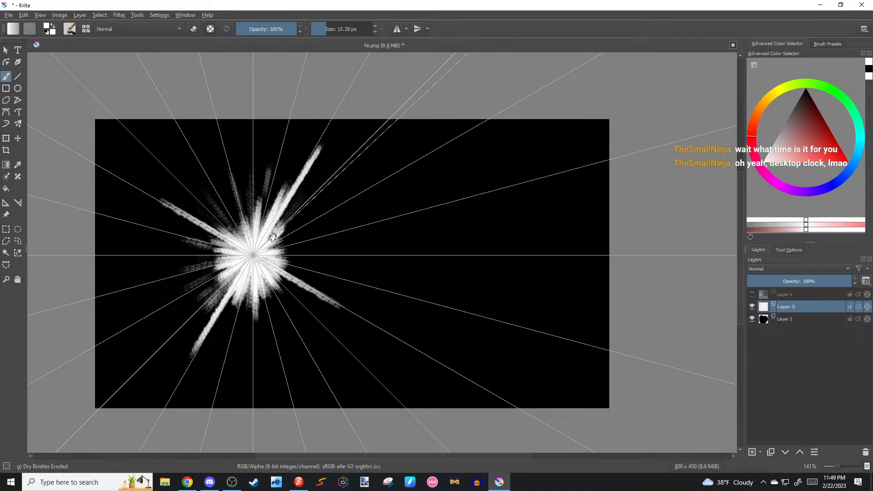
left_click_drag(300, 235, 274, 247)
left_click_drag(303, 249, 275, 257)
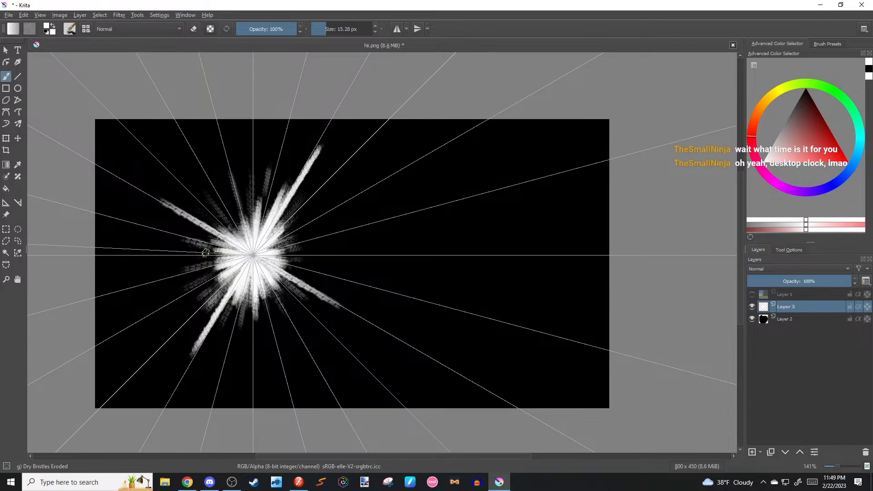
Move the vanishing point assistant to just beyond the lower-right end of the burst's shallow ray and return to the brush.
left_click(7, 204)
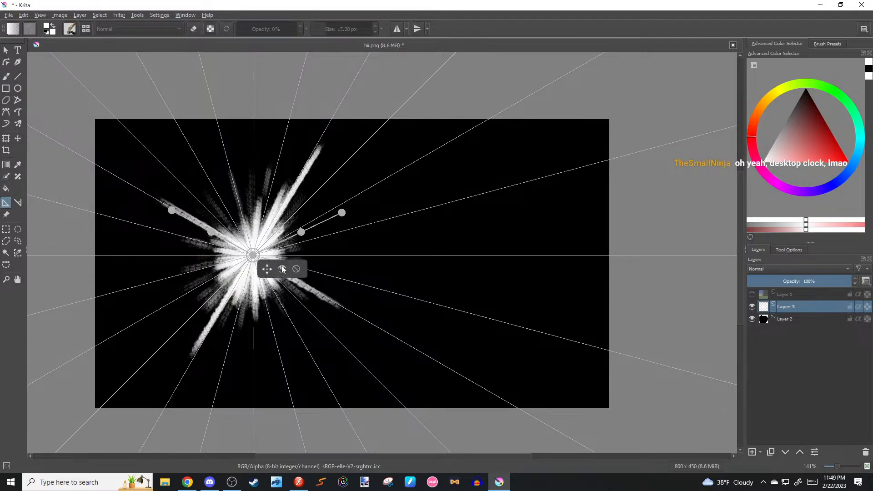
left_click_drag(267, 268, 361, 328)
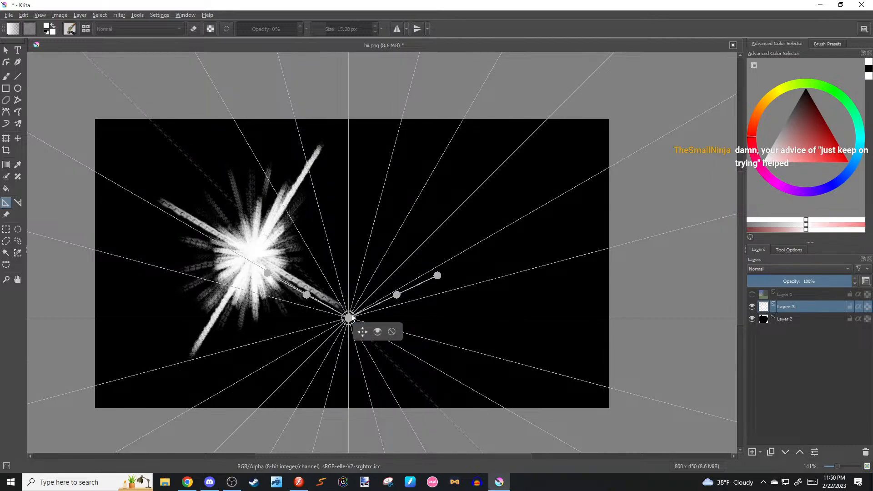
left_click_drag(350, 317, 366, 336)
key("b")
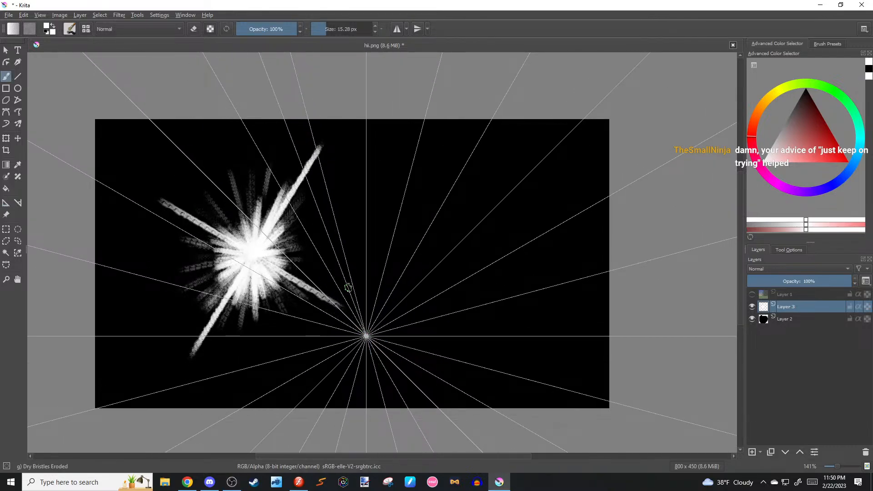
Try painting a small burst of short white strokes through the relocated vanishing point, and undo those strokes.
left_click(352, 298)
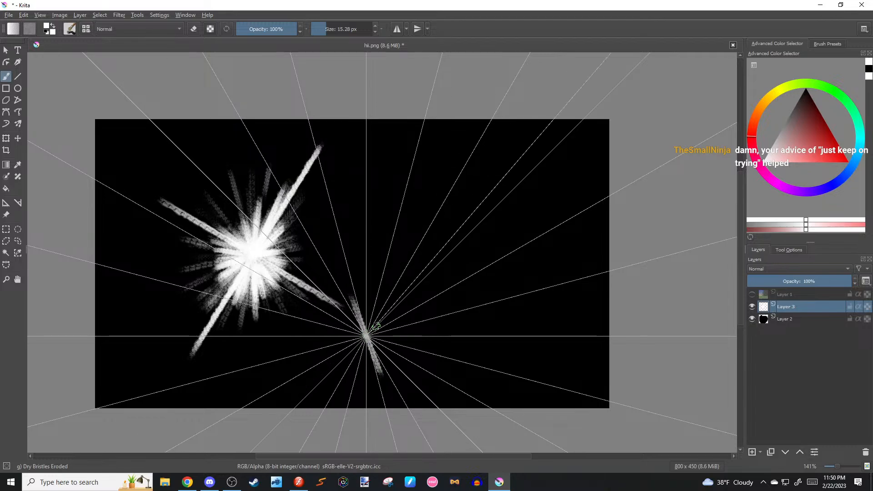
left_click_drag(382, 323, 337, 354)
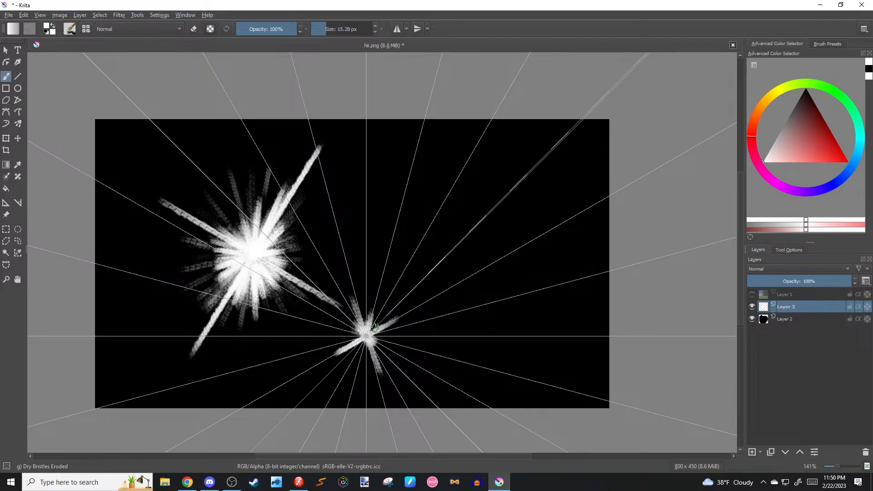
key("ctrl+z")
key("ctrl+z")
key("ctrl+z")
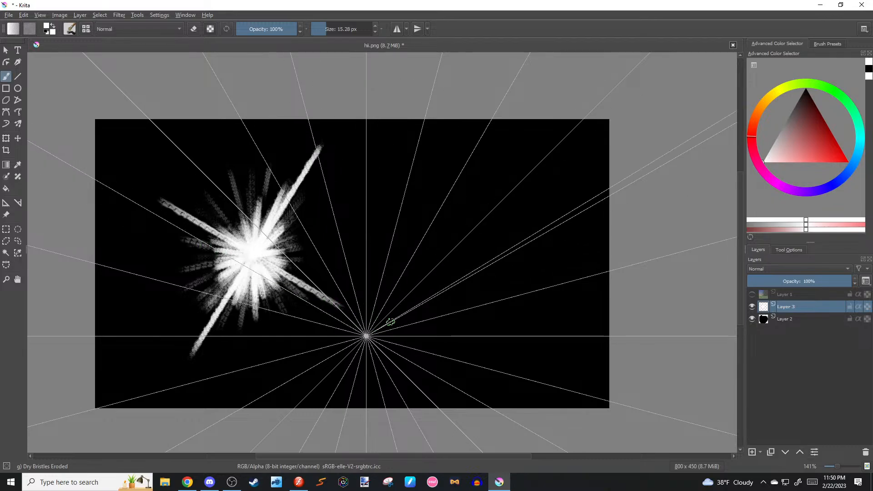
left_click_drag(374, 313, 334, 386)
key("ctrl+z")
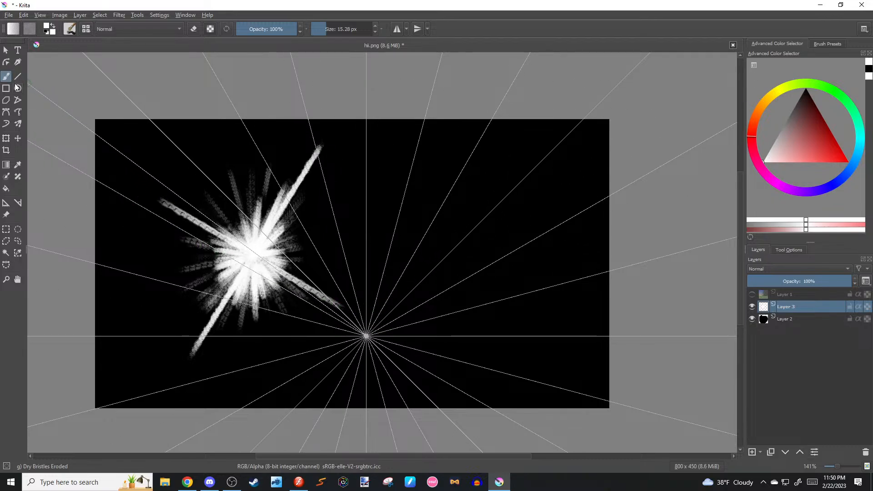
Move the vanishing point assistant near the canvas's lower edge, right of centre, and return to the brush.
left_click(6, 203)
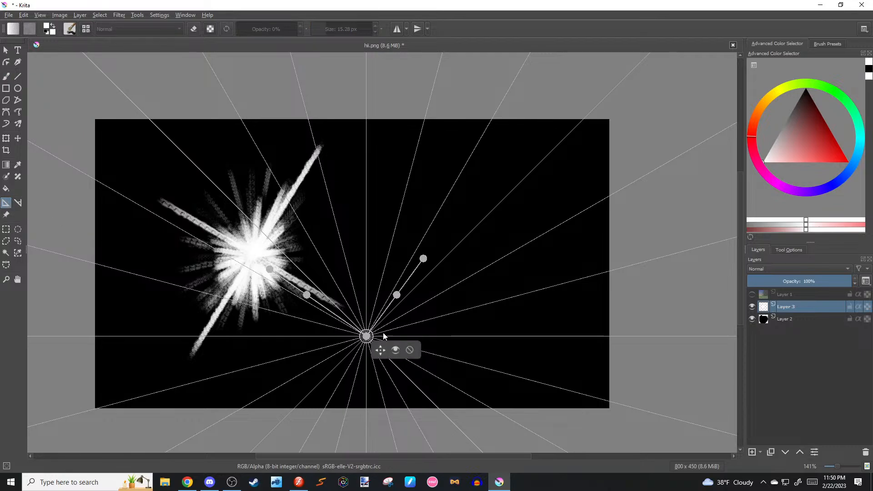
left_click_drag(380, 352, 453, 383)
key("b")
Paint a steep and a shallow white ray crossing at the vanishing point near the lower edge.
mouse_move(449, 347)
left_mouse_down()
mouse_move(453, 294)
mouse_move(429, 406)
left_mouse_up()
key("ctrl+z")
left_click_drag(363, 406, 486, 341)
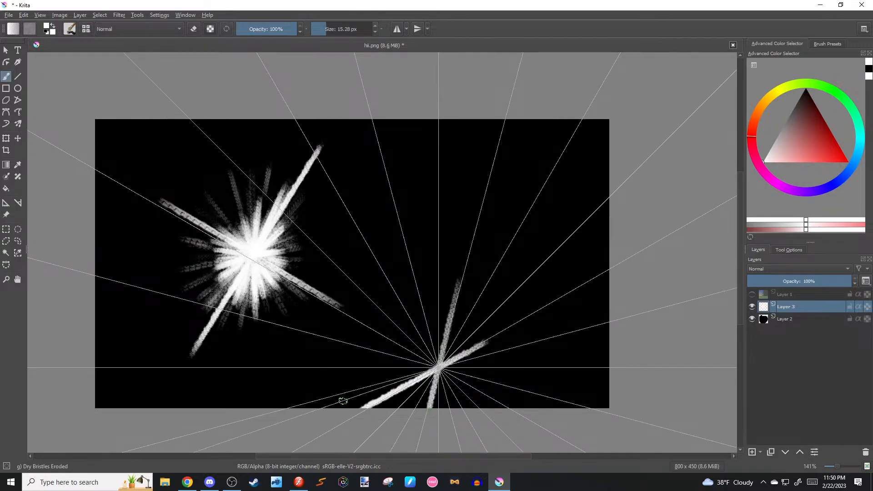
Paint short white strokes in all directions through the second crossing to form the core of a second burst.
mouse_move(427, 313)
left_mouse_down()
mouse_move(462, 405)
mouse_move(448, 404)
left_mouse_up()
left_click_drag(420, 309, 450, 400)
left_click_drag(412, 331, 460, 385)
left_click_drag(404, 337, 463, 384)
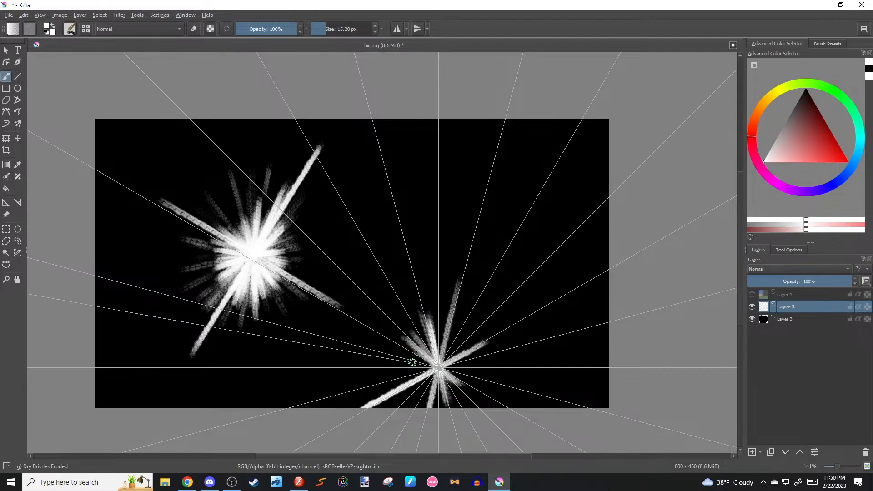
left_click_drag(409, 362, 473, 374)
left_click_drag(410, 371, 473, 365)
mouse_move(416, 406)
left_mouse_down()
mouse_move(463, 326)
mouse_move(483, 322)
mouse_move(412, 380)
left_mouse_up()
Add long, faint white streaks fanning upward and outward from the second burst.
mouse_move(474, 365)
left_mouse_down()
mouse_move(412, 369)
mouse_move(450, 255)
left_mouse_up()
left_click_drag(436, 363, 432, 181)
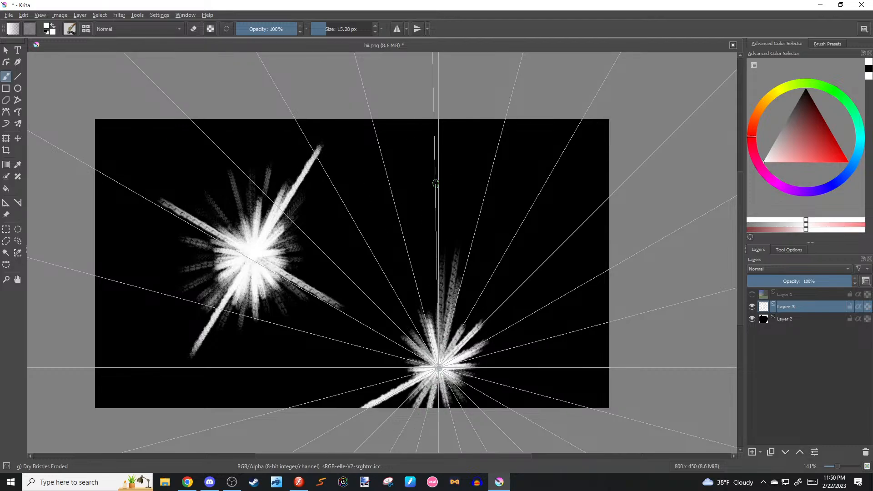
left_click_drag(431, 349, 374, 213)
mouse_move(429, 364)
left_mouse_down()
mouse_move(374, 336)
mouse_move(434, 368)
mouse_move(425, 377)
mouse_move(397, 310)
left_mouse_up()
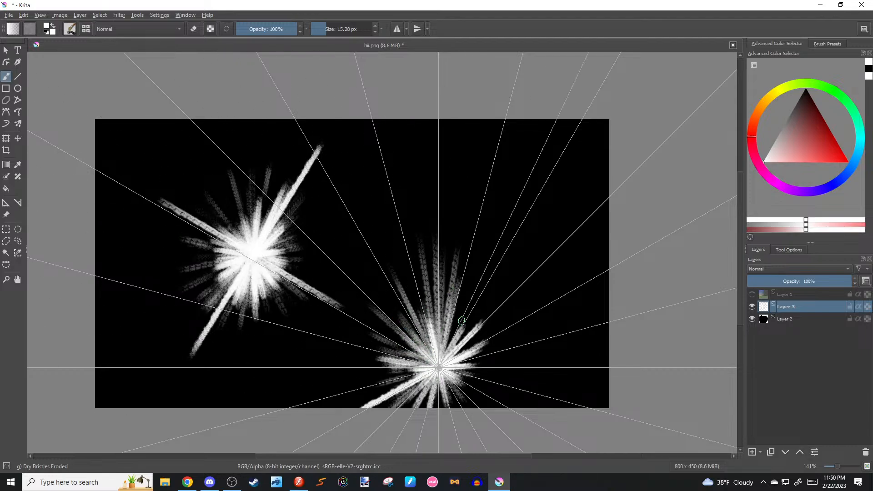
left_click_drag(449, 350, 487, 289)
mouse_move(452, 351)
left_mouse_down()
mouse_move(505, 287)
mouse_move(471, 270)
left_mouse_up()
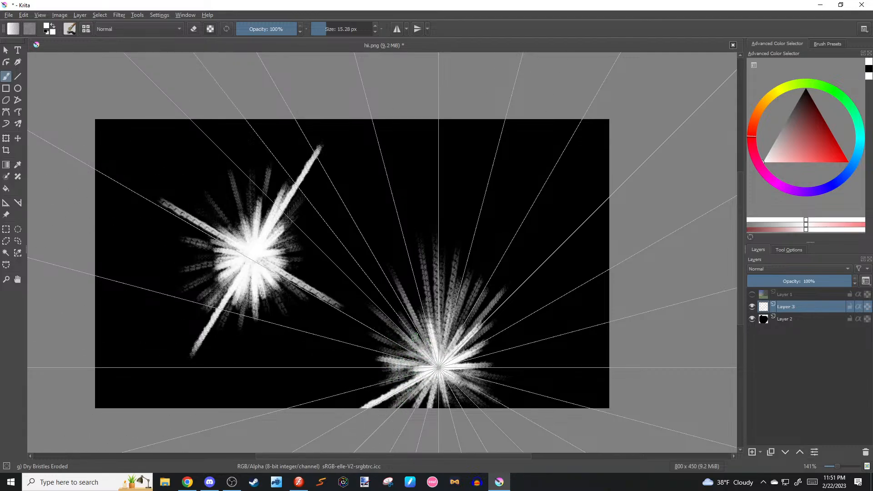
mouse_move(380, 193)
left_mouse_down()
mouse_move(405, 274)
mouse_move(418, 273)
left_mouse_up()
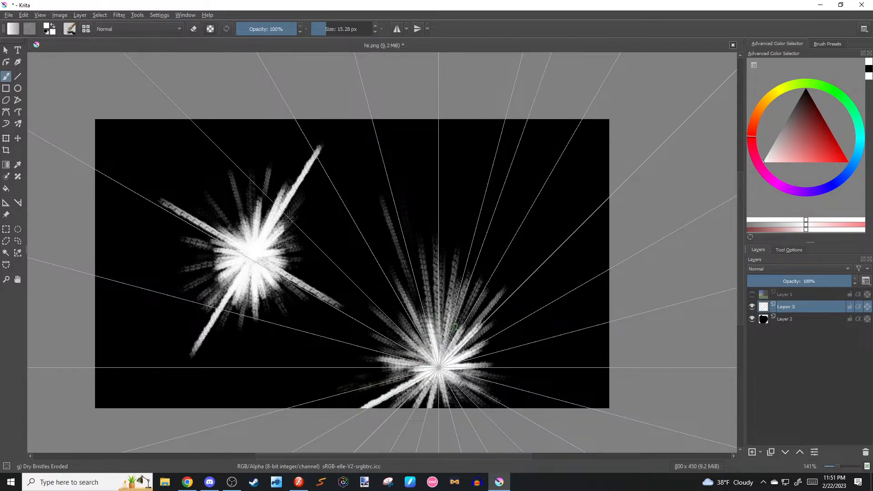
Move the vanishing point assistant to just below the first burst and return to the brush.
left_click(7, 203)
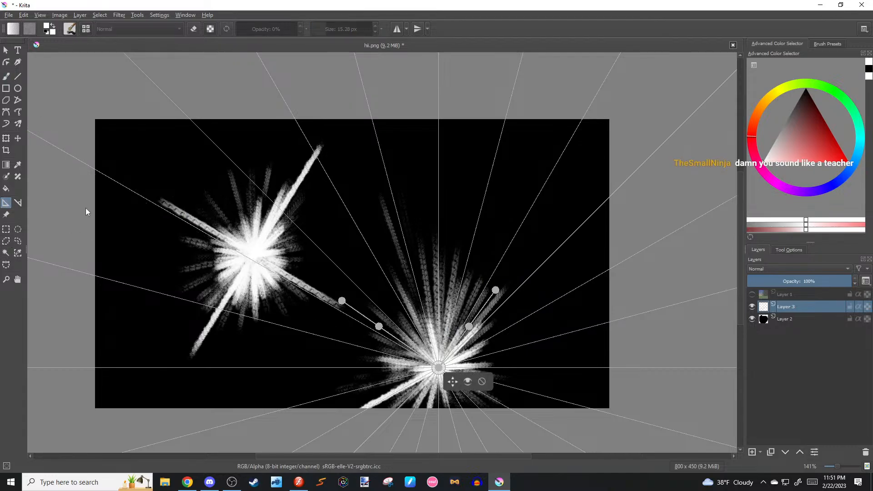
left_click_drag(457, 384, 279, 354)
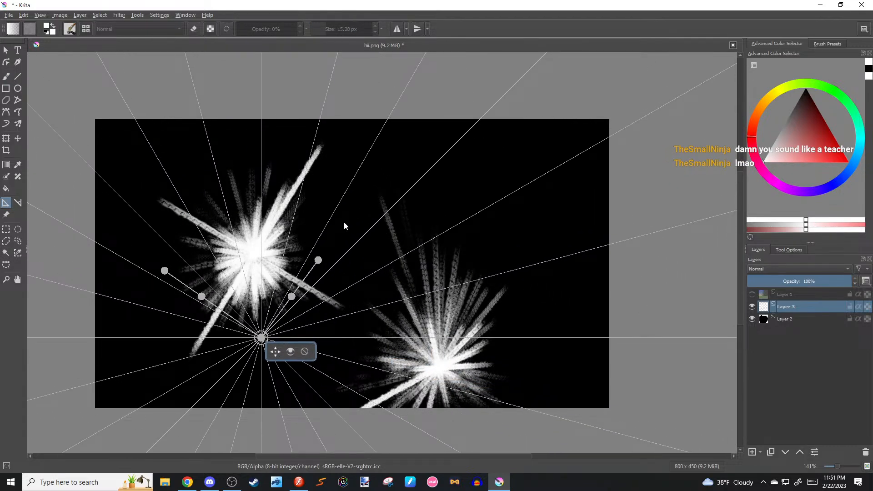
key("b")
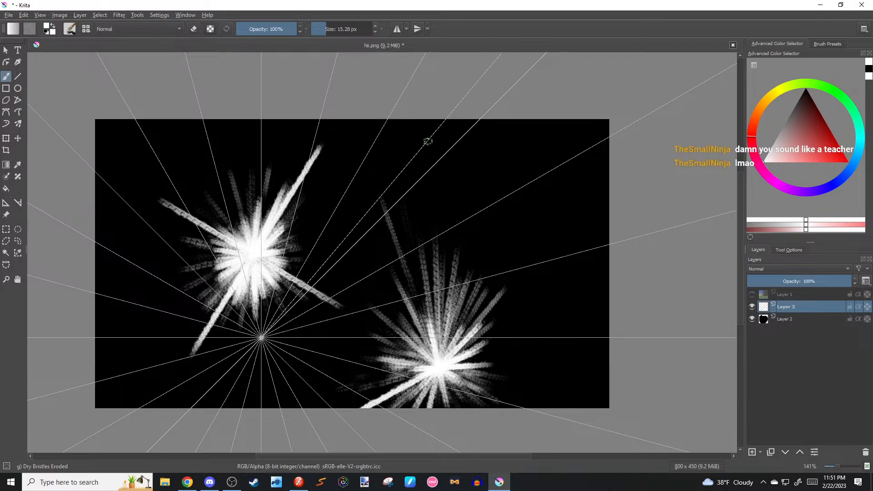
Paint white perspective streaks in the canvas's upper-right corner, aligned to the relocated vanishing point.
mouse_move(537, 98)
left_mouse_down()
mouse_move(563, 123)
mouse_move(516, 171)
mouse_move(591, 145)
mouse_move(537, 184)
left_mouse_up()
mouse_move(611, 173)
left_mouse_down()
mouse_move(555, 196)
mouse_move(612, 186)
left_mouse_up()
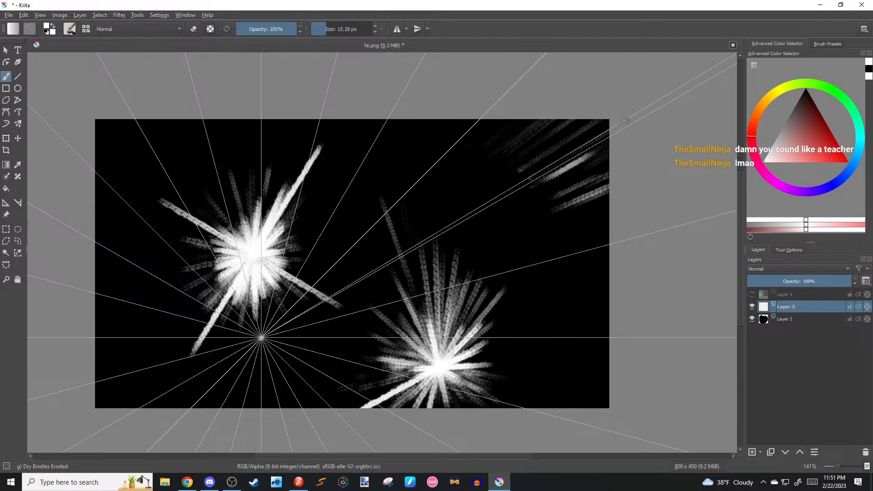
left_click_drag(607, 122, 516, 171)
mouse_move(571, 121)
left_mouse_down()
mouse_move(514, 151)
mouse_move(552, 121)
left_mouse_up()
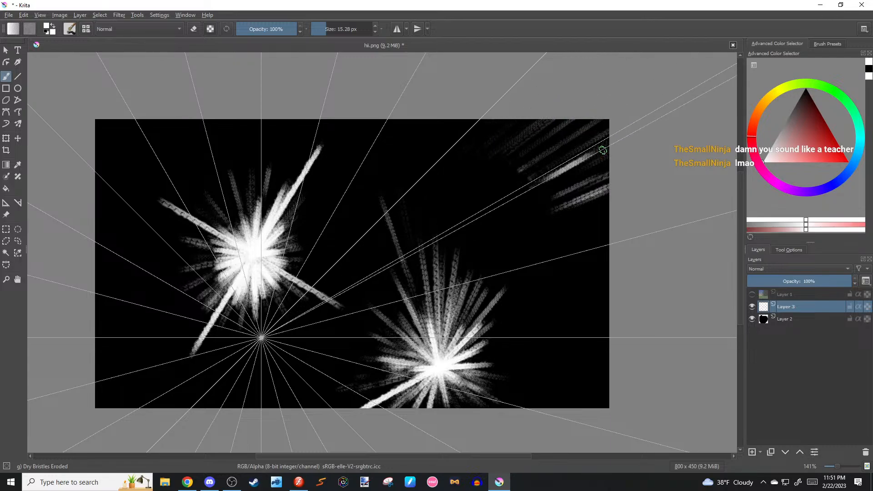
Undo the last few corner streaks and repaint a fainter one along the canvas's upper-right edge.
key("ctrl+z")
key("ctrl+z")
key("ctrl+z")
key("ctrl+z")
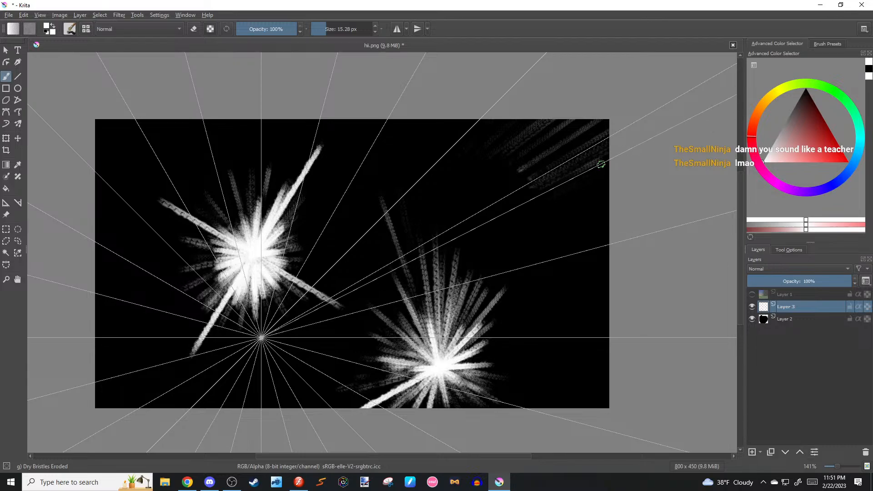
mouse_move(614, 192)
left_mouse_down()
mouse_move(557, 216)
mouse_move(549, 211)
left_mouse_up()
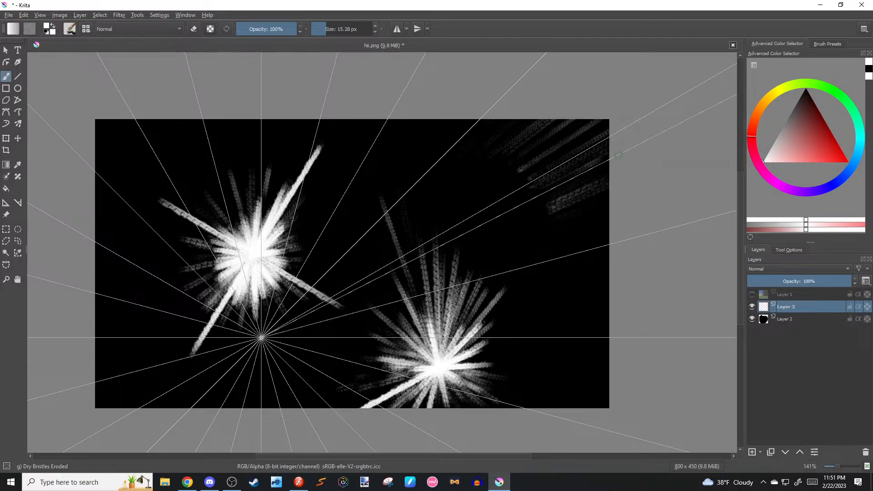
Paint faint white perspective streaks down the canvas's right side to the lower-right corner, converging on the vanishing point.
left_click_drag(603, 160, 540, 187)
left_click_drag(611, 182, 547, 205)
mouse_move(599, 210)
left_mouse_down()
mouse_move(540, 234)
mouse_move(560, 241)
left_mouse_up()
left_click_drag(584, 242, 557, 250)
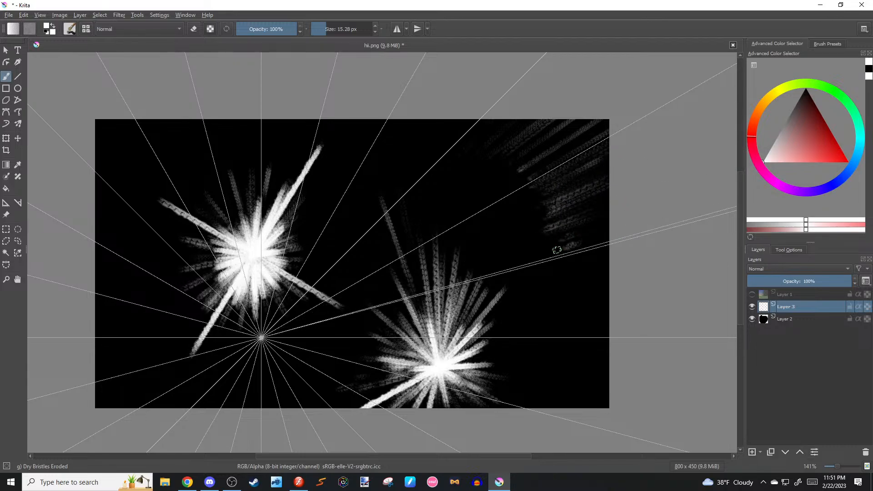
mouse_move(608, 258)
left_mouse_down()
mouse_move(560, 269)
mouse_move(565, 328)
left_mouse_up()
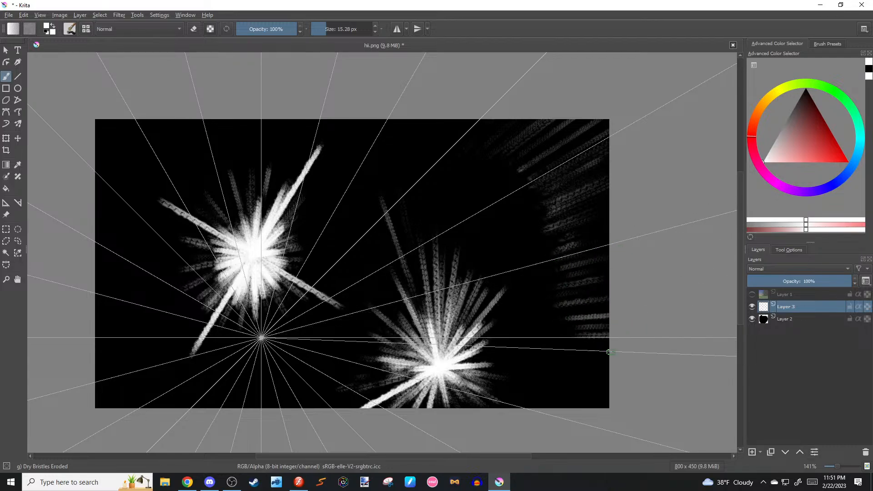
left_click_drag(609, 356, 559, 367)
left_click_drag(609, 392, 529, 408)
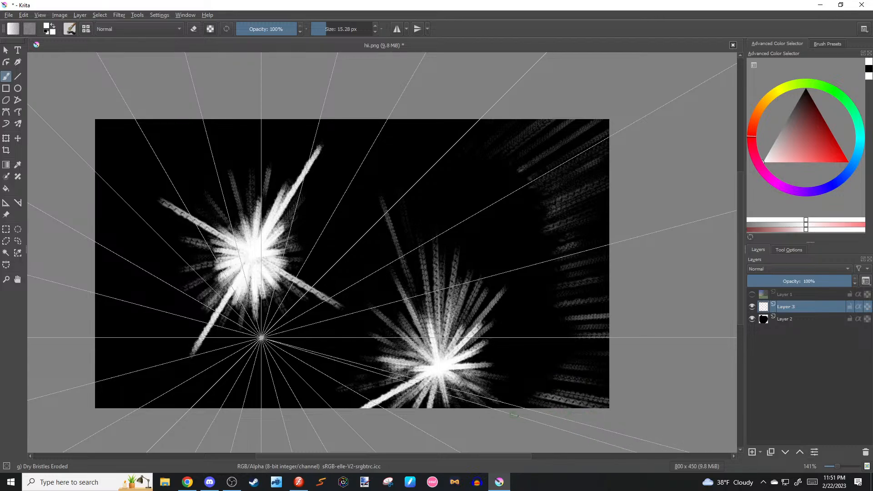
Paint white perspective streaks across the canvas's upper-left corner and down its left edge, aimed at the vanishing point.
left_click_drag(96, 122, 116, 168)
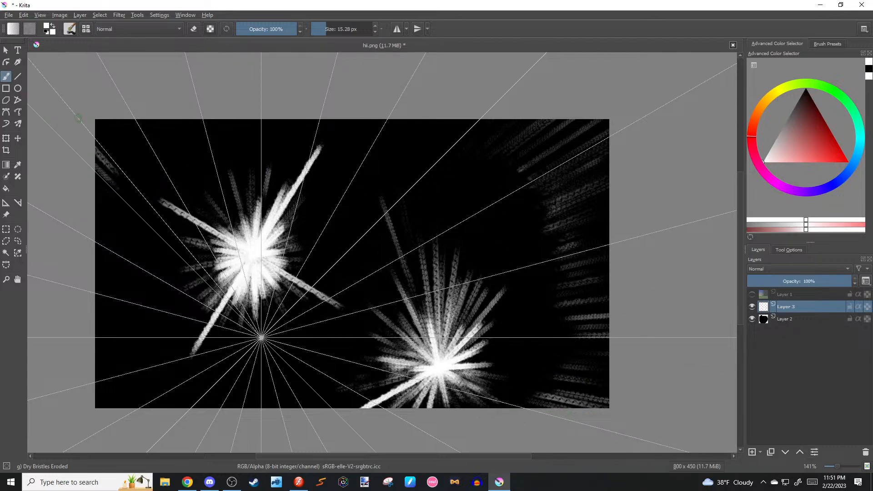
left_click_drag(101, 121, 131, 159)
mouse_move(136, 120)
left_mouse_down()
mouse_move(160, 151)
mouse_move(200, 150)
left_mouse_up()
left_click_drag(106, 131, 146, 190)
left_click_drag(103, 214, 141, 234)
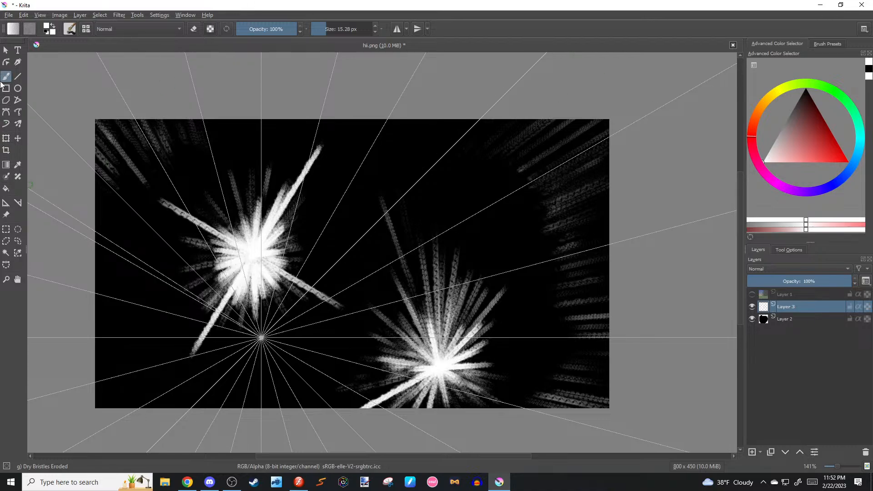
Export the painting to the Desktop as the PNG image guh.png with the default PNG options.
left_click(9, 15)
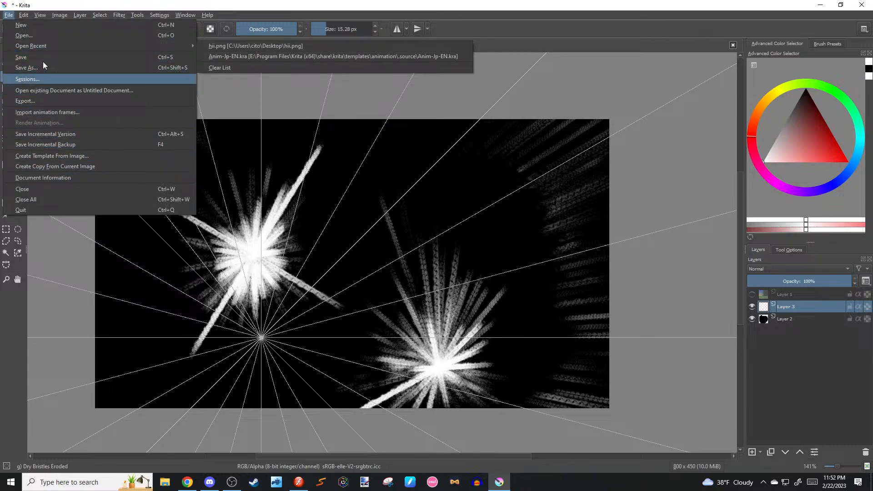
left_click(9, 16)
left_click(9, 16)
left_click(8, 16)
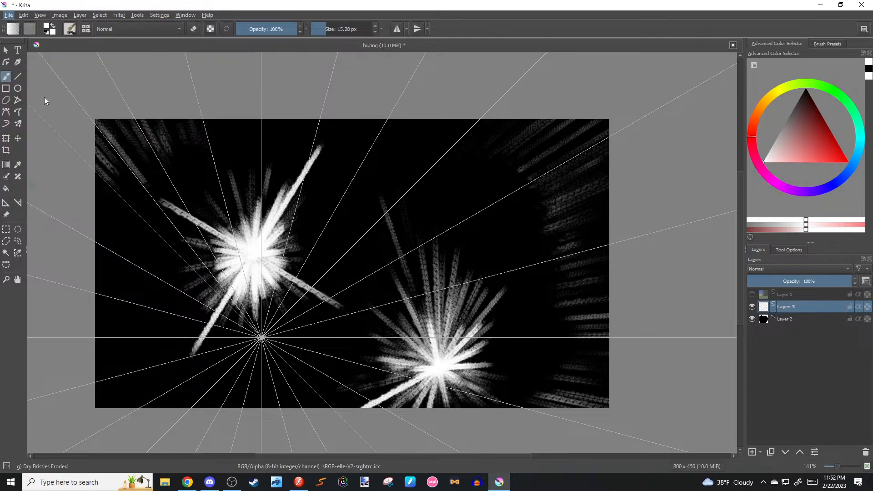
key("ctrl+shift+e")
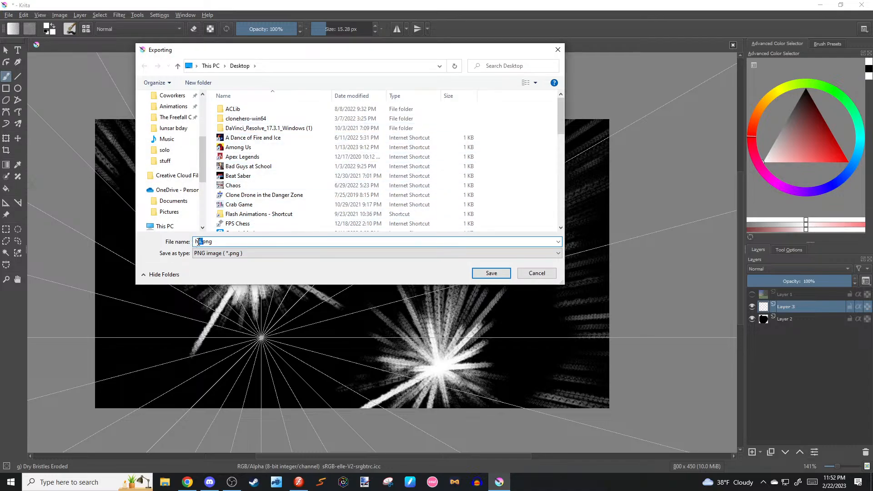
type("gyu")
key("BackSpace")
key("BackSpace")
type("uh")
key("Return")
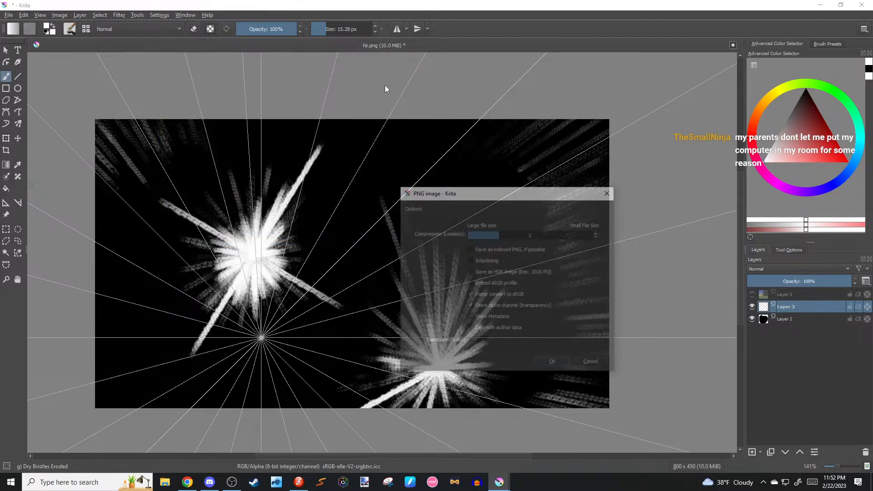
left_click(559, 361)
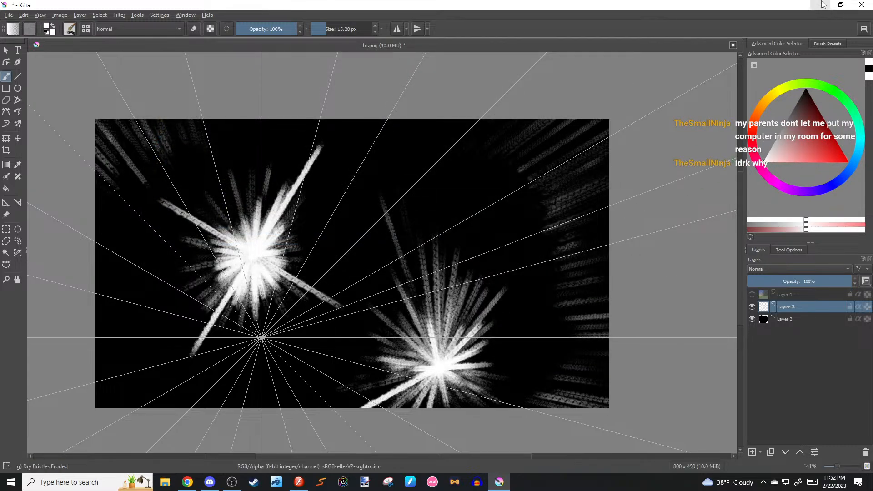
Switch to Macromedia Flash and import guh.png from the desktop into the SMTC_Lunsar.fla library.
left_click(821, 5)
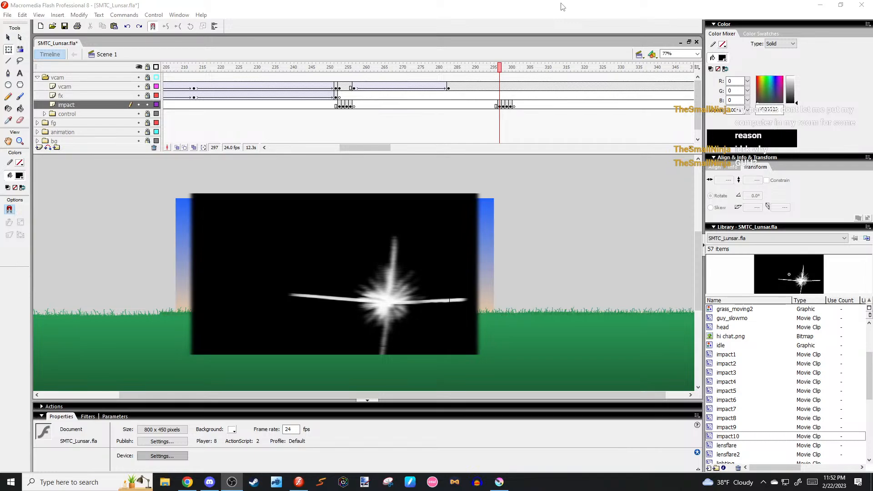
double_click(495, 8)
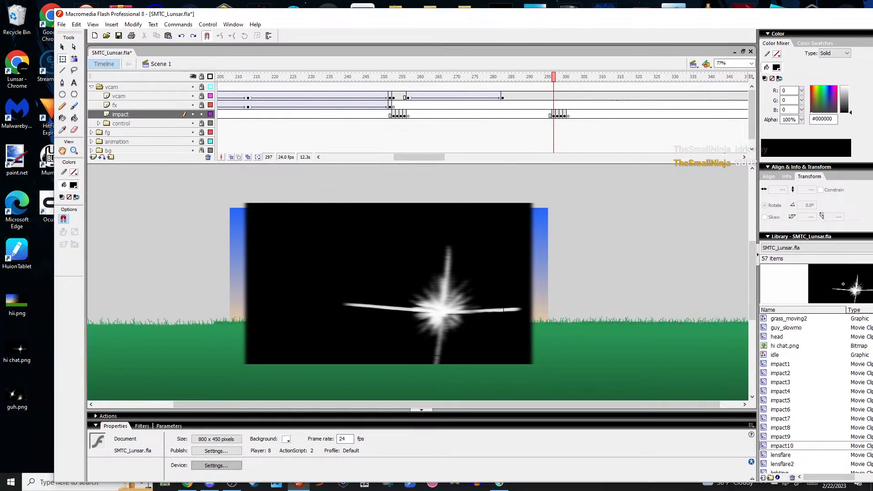
double_click(707, 15)
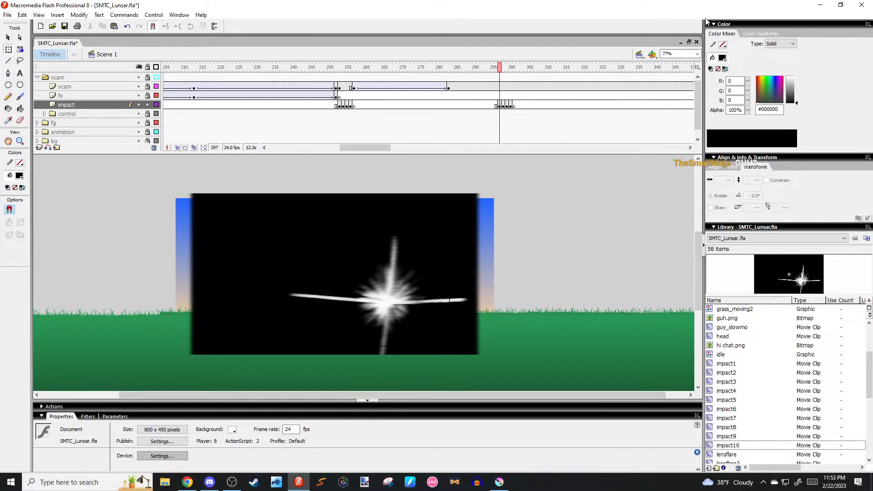
Place the guh.png bitmap from the library over the camera frame at frame 300 of the impact layer.
left_click(756, 345)
left_click(744, 320)
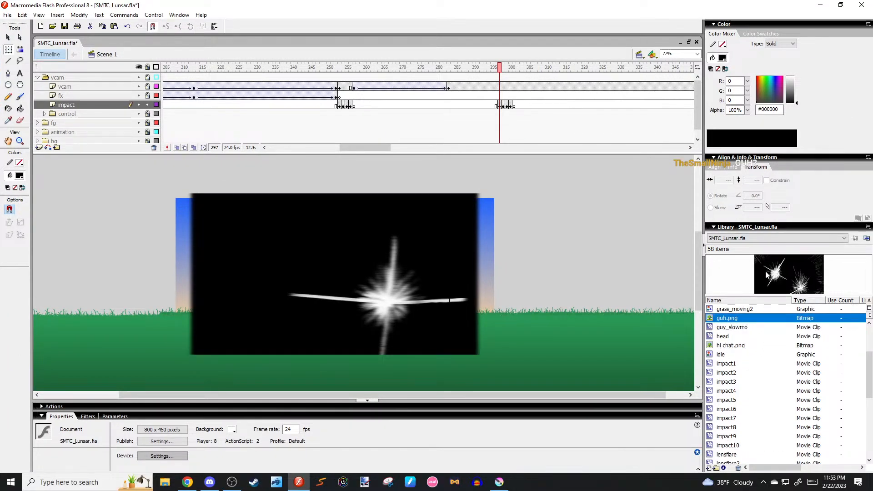
left_click(511, 105)
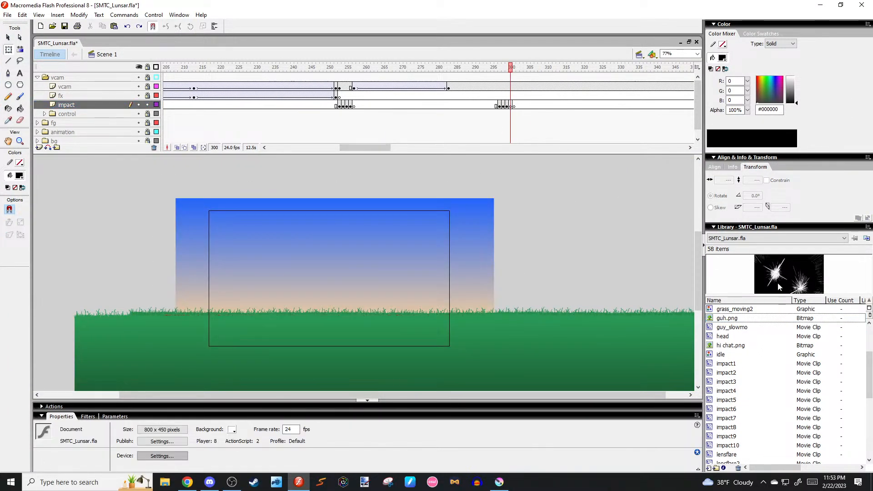
left_click_drag(783, 279, 439, 271)
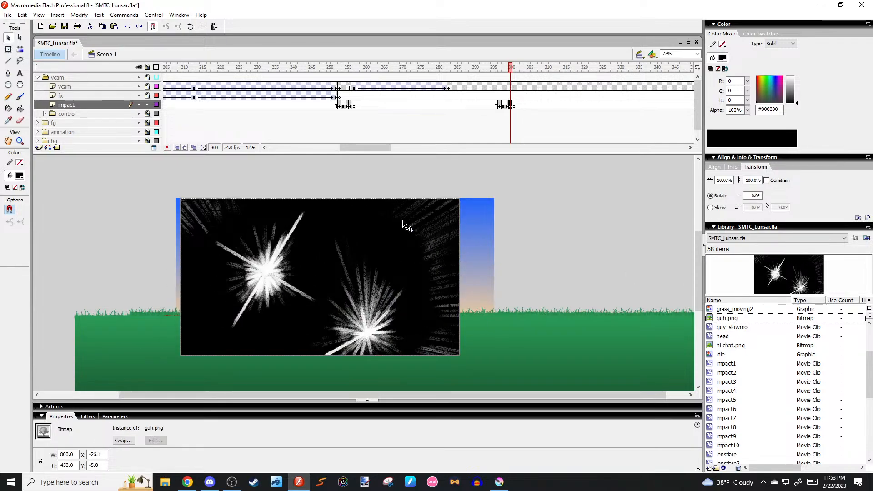
Convert the placed guh.png bitmap into a movie clip symbol named impact11.
key("alt+Tab")
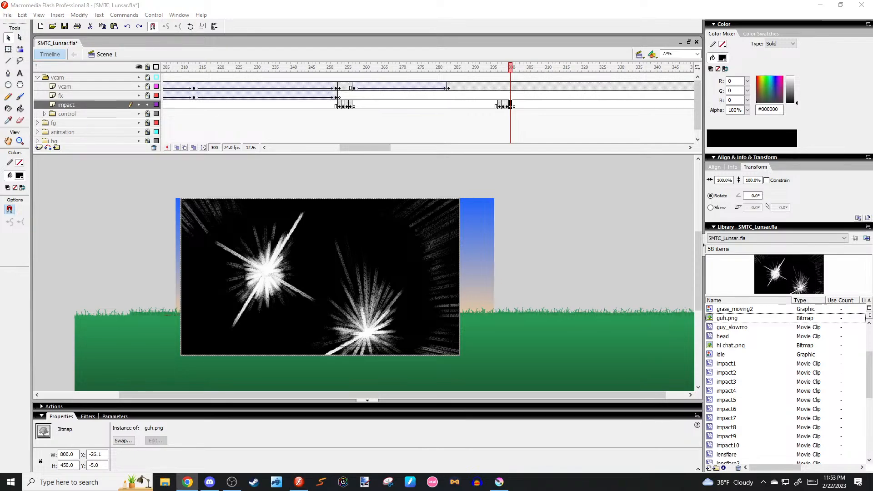
key("alt+Tab")
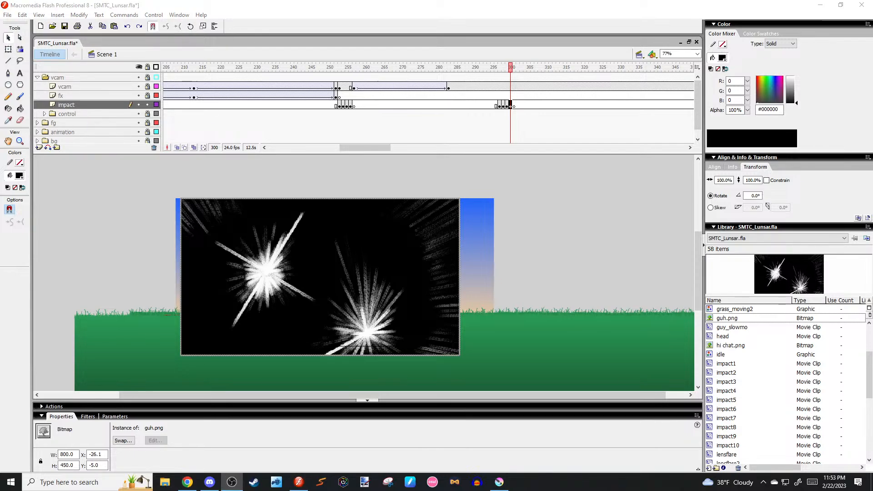
left_click(455, 233)
key("F8")
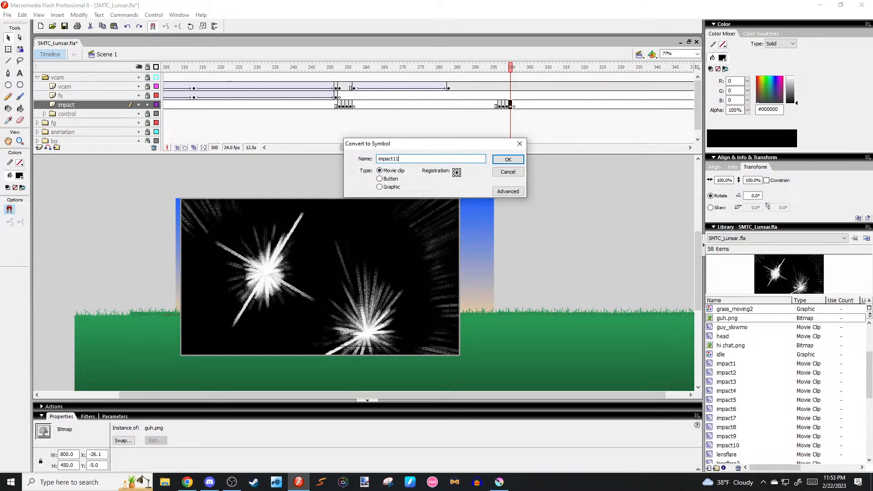
key("Return")
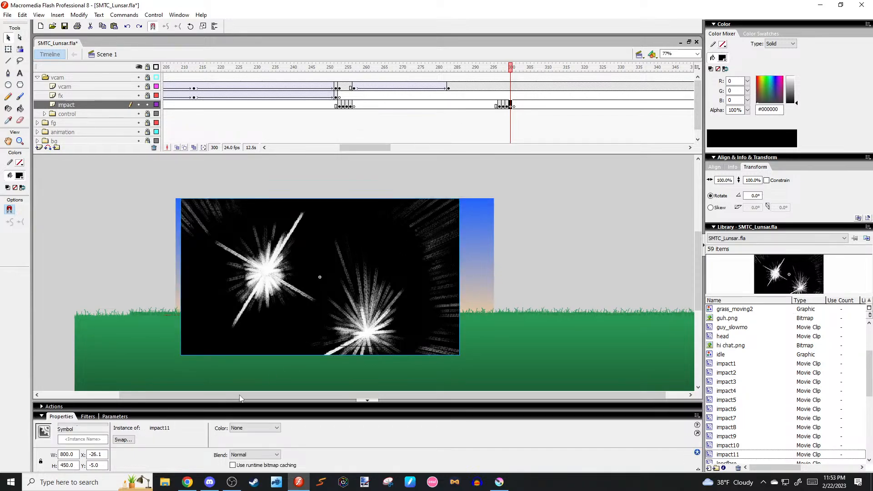
Add a high-quality Blur filter to the impact11 clip with Blur X 15 and Blur Y 0.
left_click(87, 417)
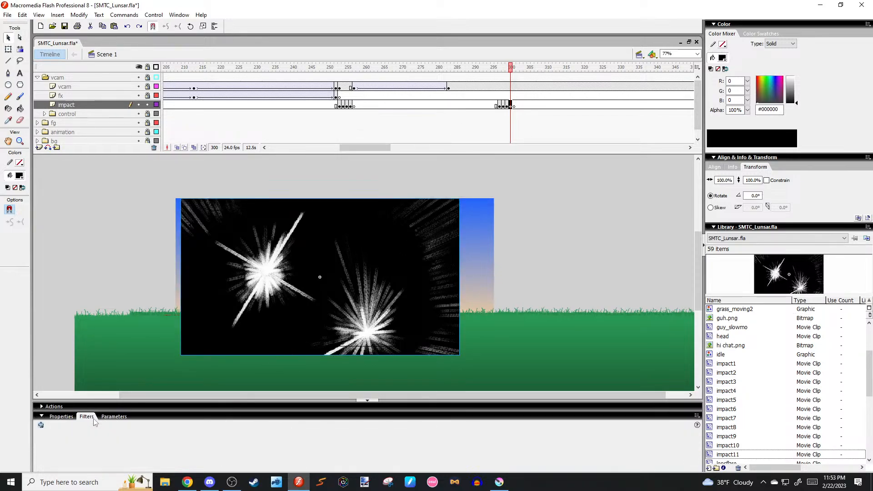
left_click(41, 424)
left_click(59, 371)
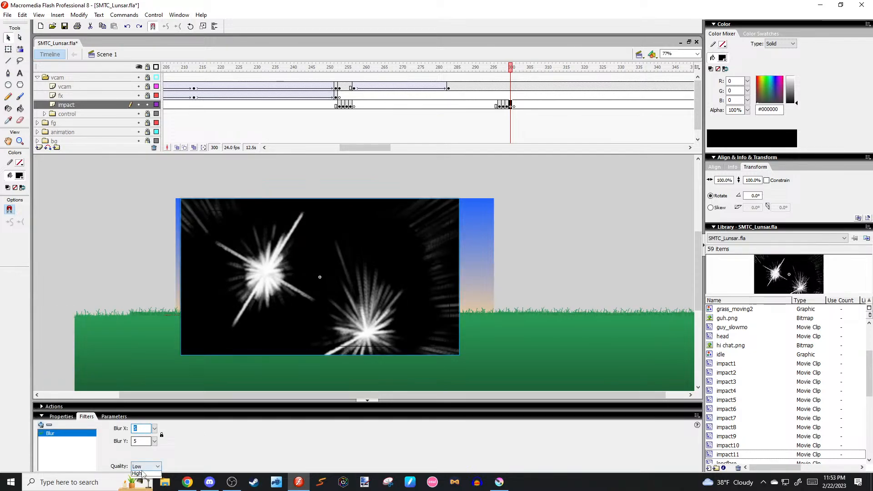
left_click(138, 473)
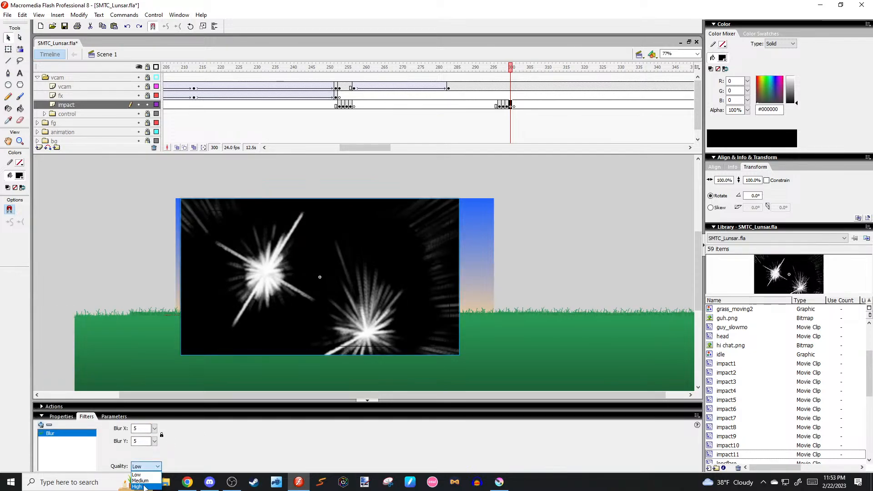
left_click(155, 441)
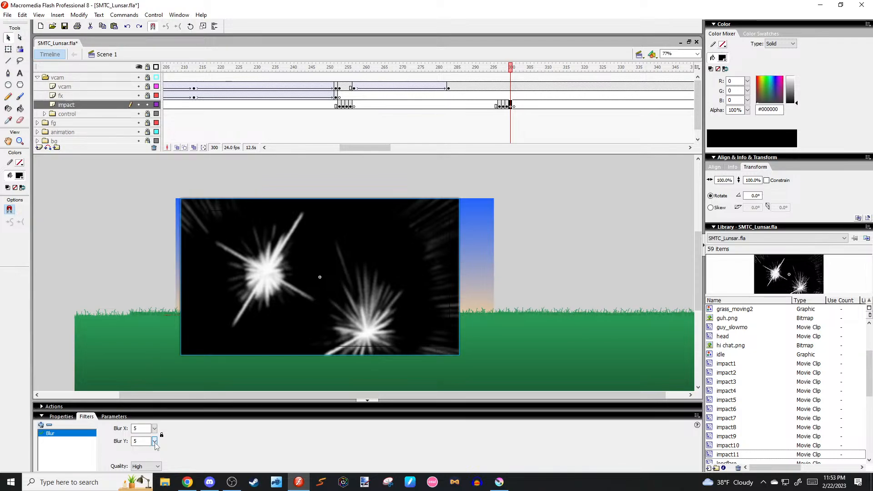
mouse_move(154, 441)
left_mouse_down()
mouse_move(156, 450)
mouse_move(157, 409)
mouse_move(158, 426)
left_mouse_up()
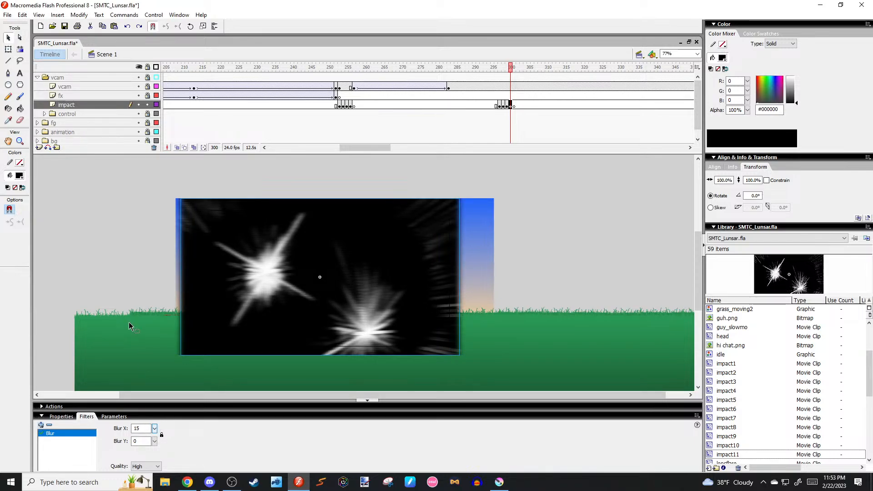
Nudge the impact11 clip slightly to the right and enlarge it slightly so it overlaps the camera frame.
left_click(95, 320)
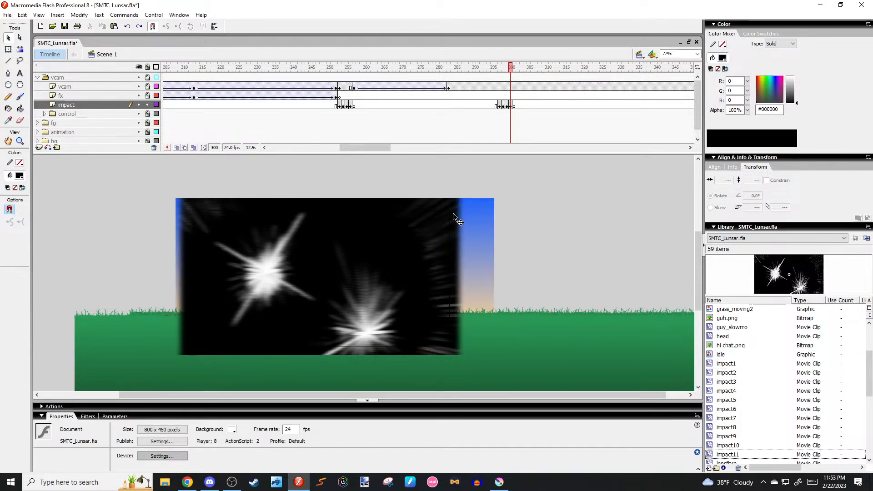
left_click(453, 226)
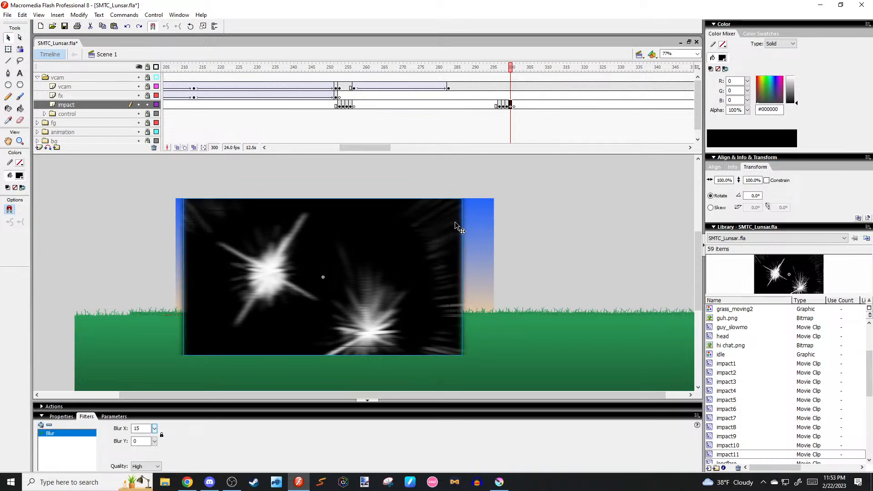
key("q")
left_click_drag(463, 199, 469, 197)
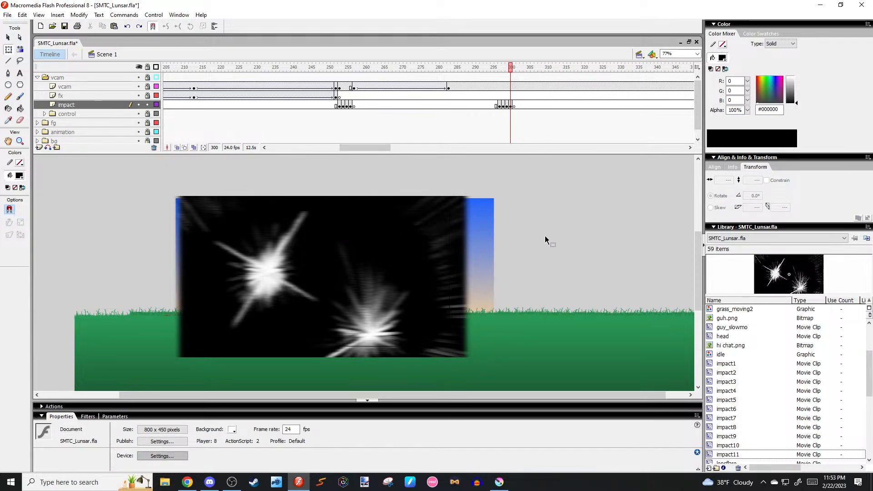
Review the neighbouring impact frames and delete the artwork on frames 298 and 299 of the impact layer.
key("comma")
key("comma")
key("comma")
key("period")
key("period")
key("comma")
left_click(504, 113)
left_click(503, 107)
key("Delete")
left_click(506, 106)
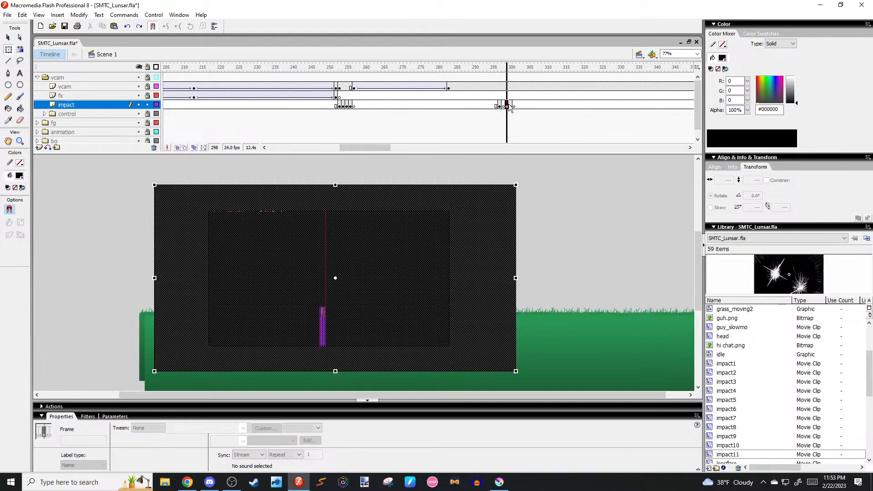
key("Delete")
key("comma")
key("comma")
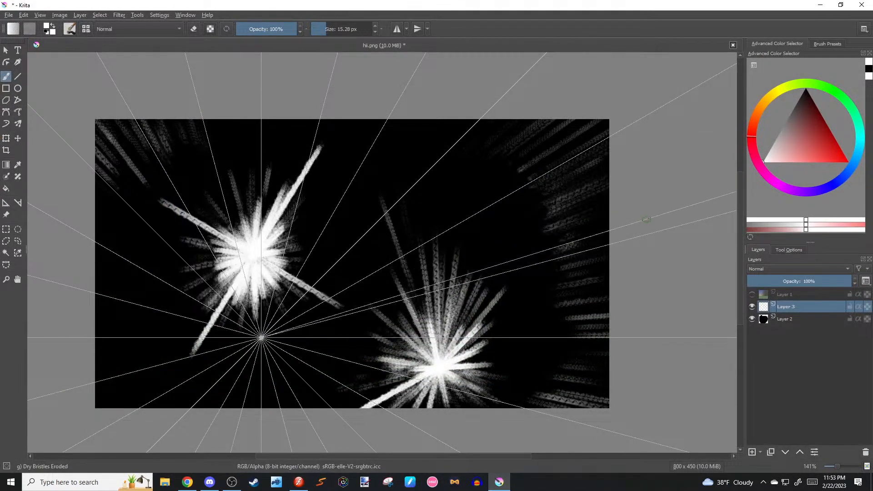
In Krita, clear the bursts from Layer 3 and cover Layer 2 in white with the Basic-1 brush at 1,000 px.
key("Delete")
left_click(786, 318)
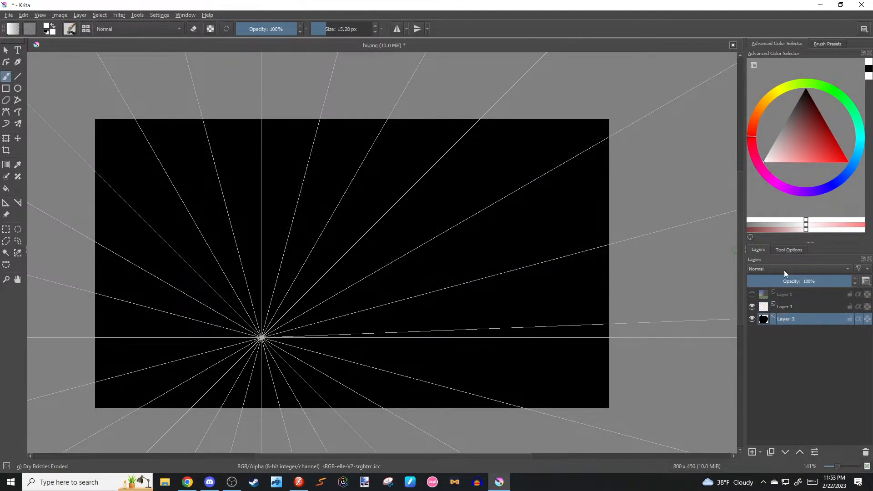
left_click_drag(327, 29, 454, 28)
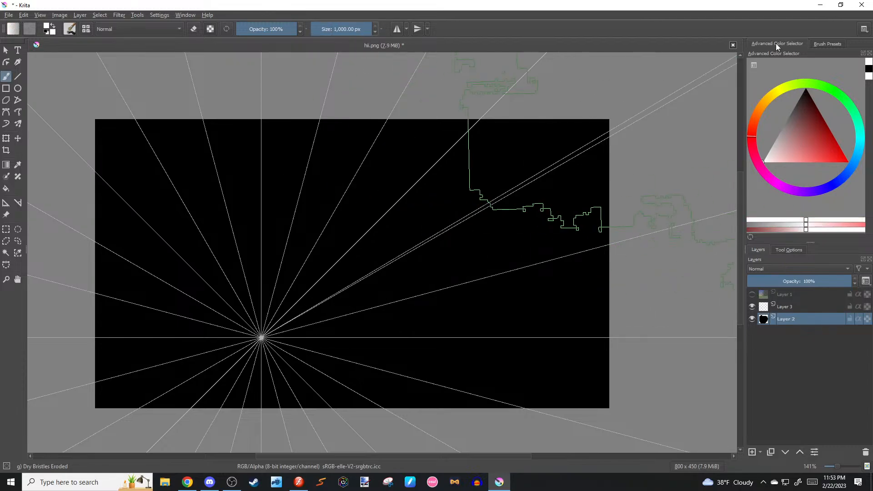
left_click(824, 44)
key("slash")
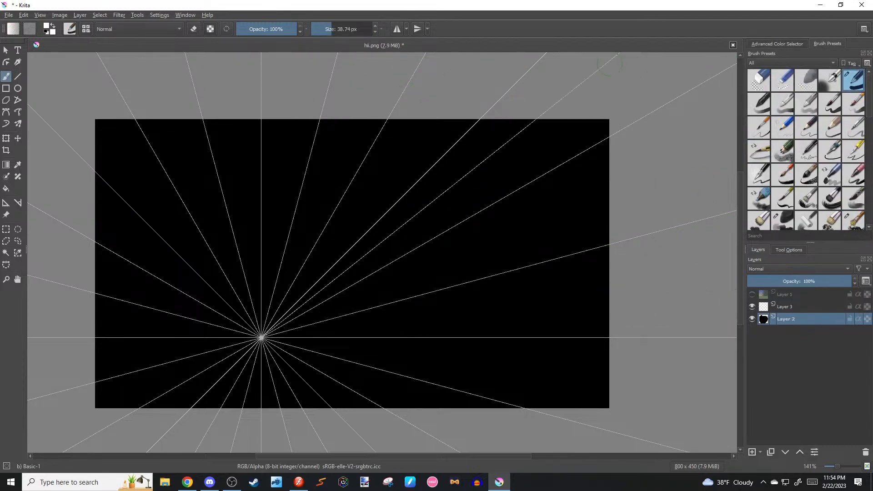
mouse_move(207, 254)
left_mouse_down()
mouse_move(540, 224)
mouse_move(561, 173)
left_mouse_up()
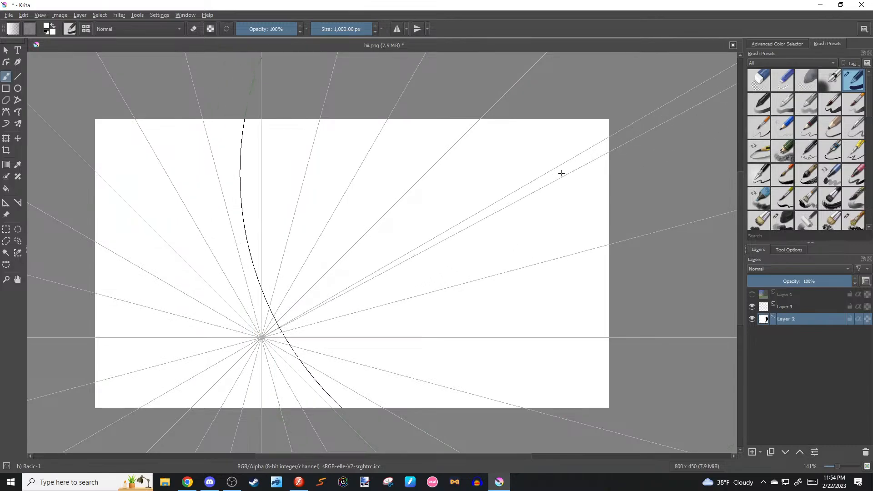
Delete the existing vanishing point assistant and, with Layer 3 active, place a new one in the canvas's left third, slightly below mid-height.
left_click(14, 201)
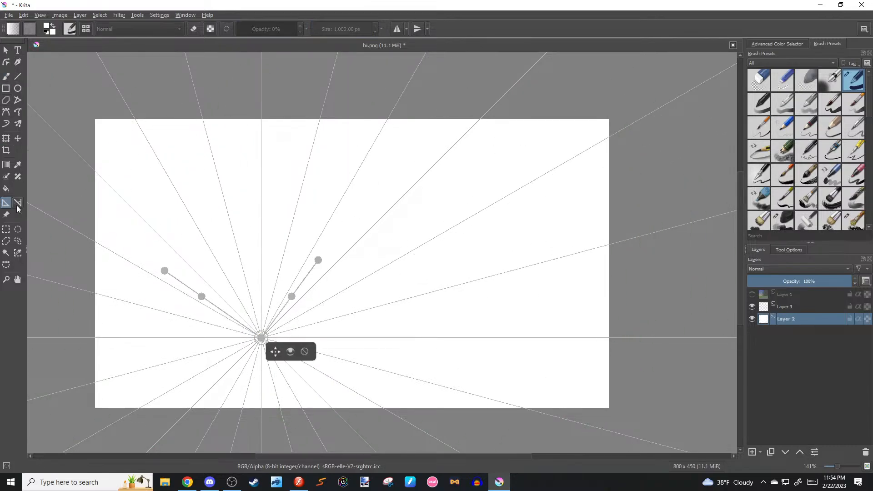
left_click(303, 352)
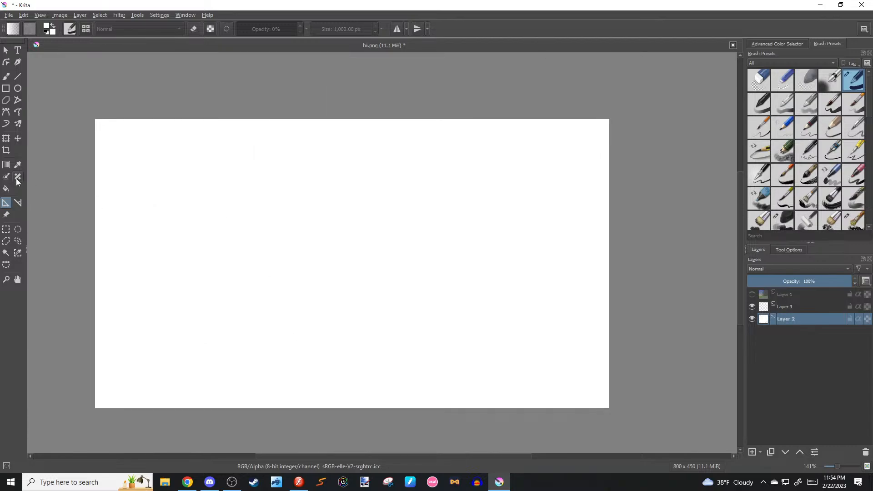
left_click(791, 308)
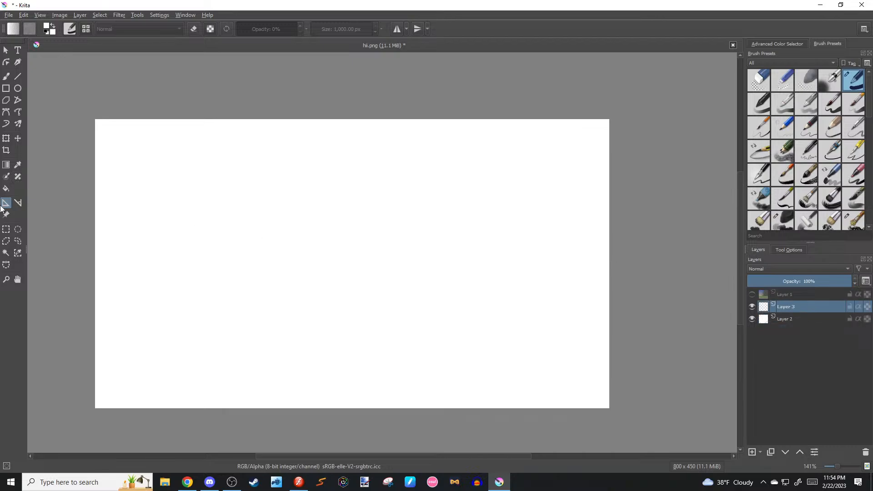
left_click(361, 245)
left_click_drag(361, 246, 382, 248)
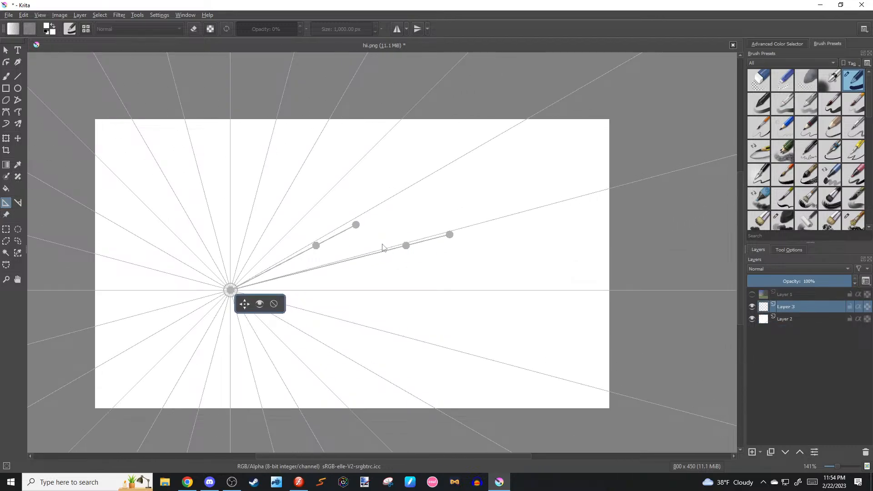
Set up the Dry Bristles Eroded brush in black at 19.84 px for painting on Layer 3.
left_click(792, 44)
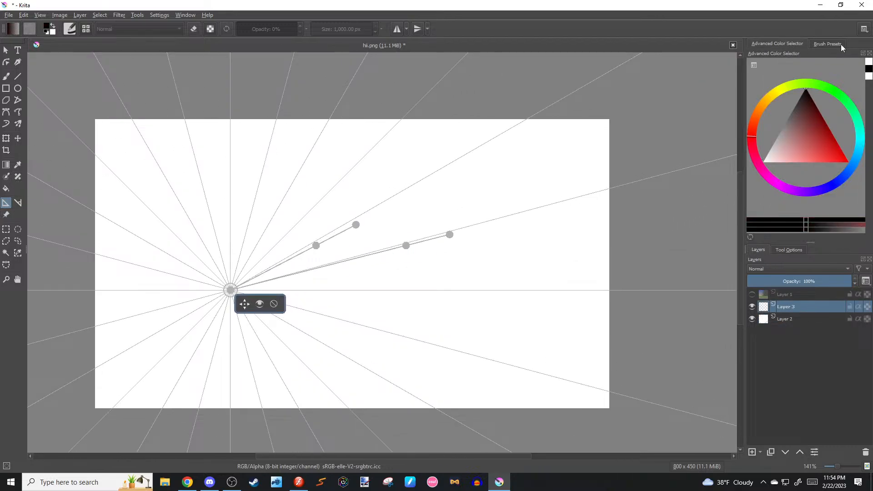
left_click(827, 44)
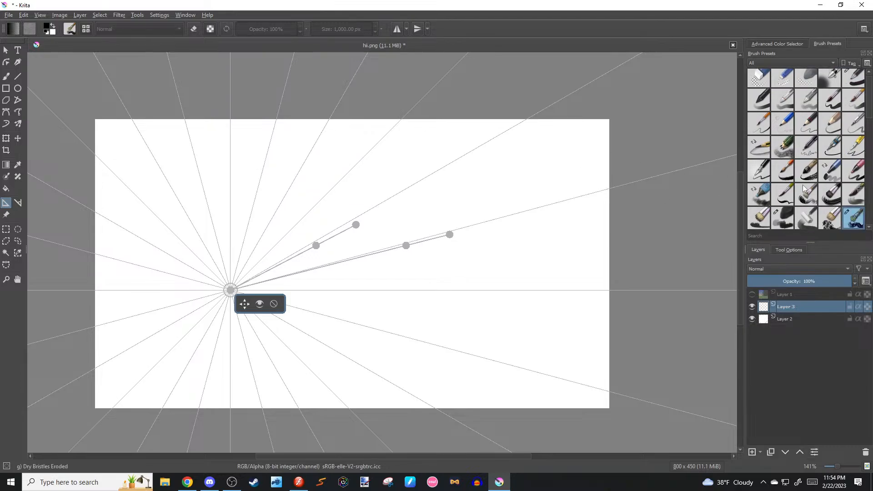
scroll(857, 159, "down", 1)
left_click(834, 158)
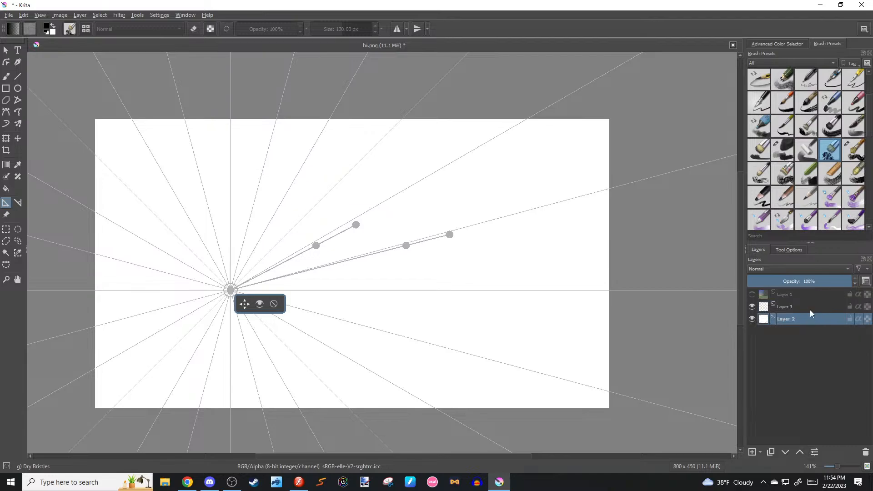
key("b")
left_click(853, 150)
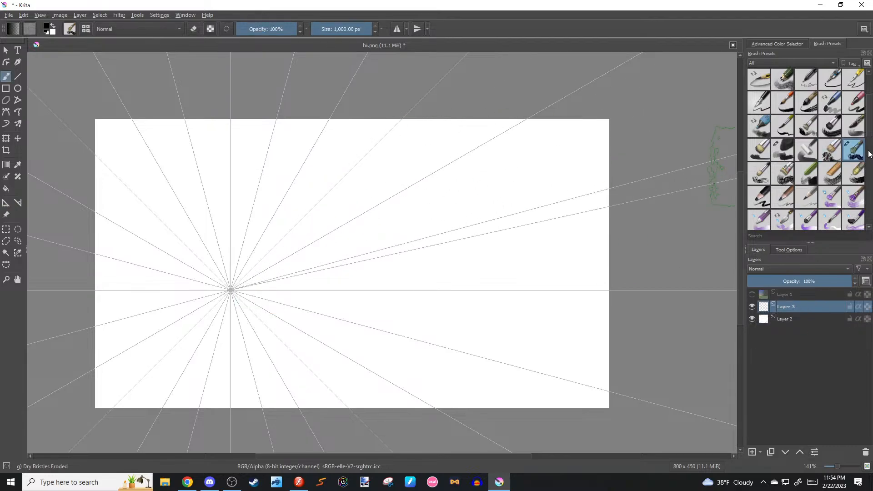
left_click(326, 30)
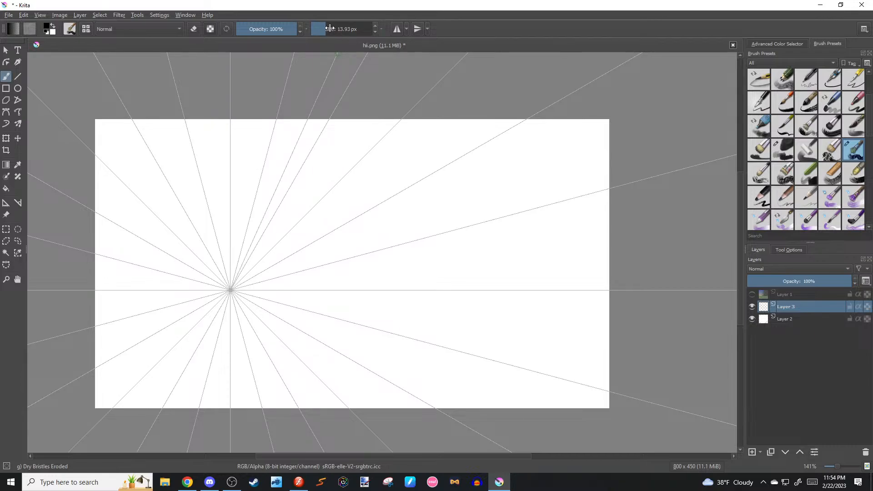
left_click_drag(370, 141, 282, 233)
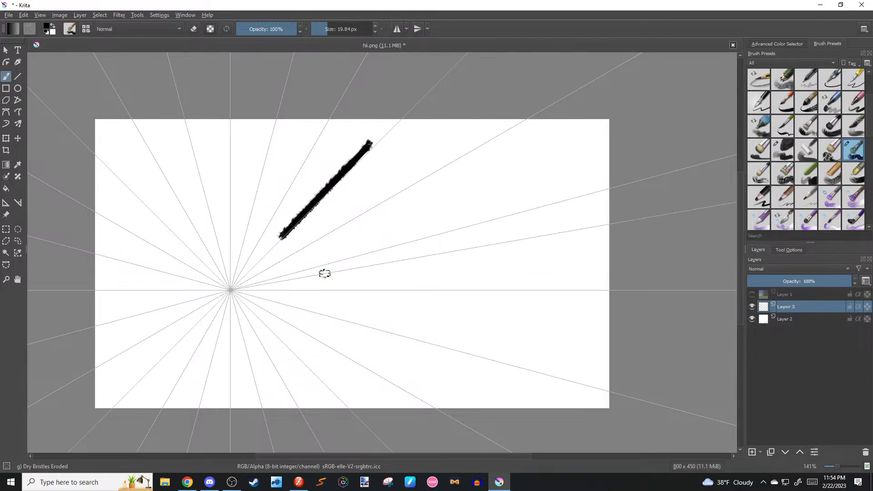
key("ctrl+z")
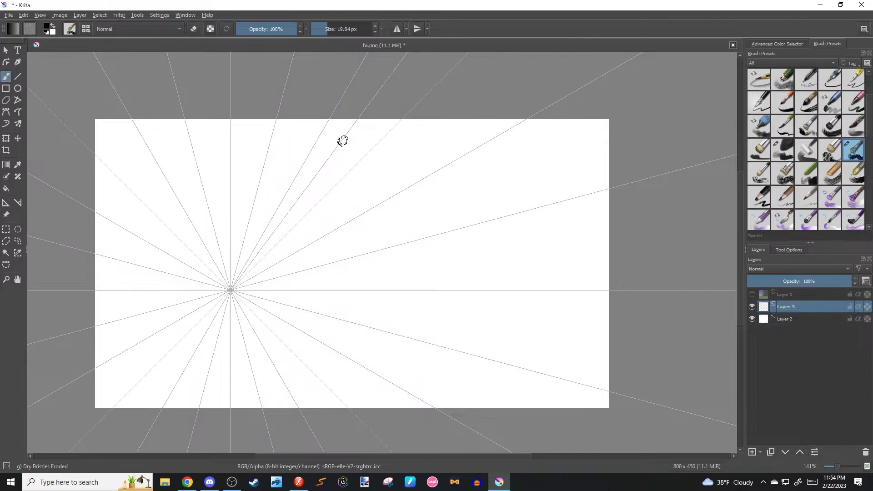
left_click_drag(354, 116, 324, 158)
key("ctrl+z")
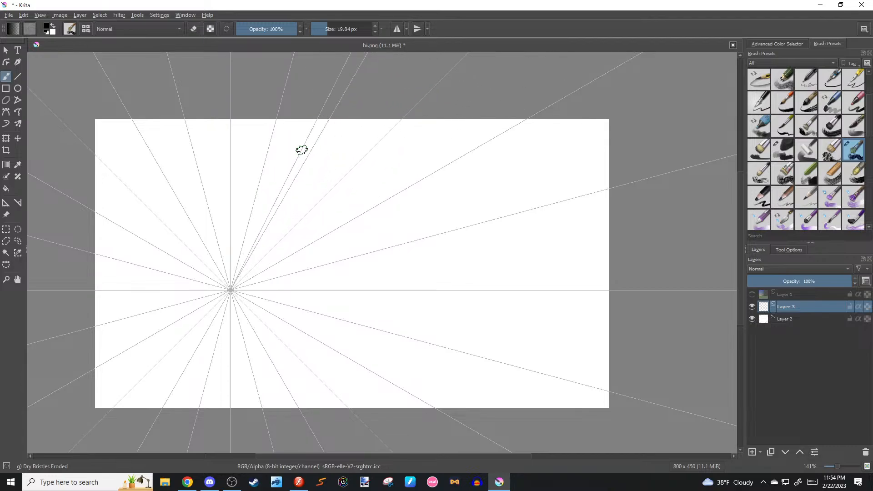
Paint black bristle strokes converging on the vanishing point around the canvas's right half and in its top-left corner.
mouse_move(348, 110)
left_mouse_down()
mouse_move(353, 121)
mouse_move(488, 108)
mouse_move(443, 139)
mouse_move(503, 122)
mouse_move(535, 145)
mouse_move(500, 207)
mouse_move(452, 246)
mouse_move(479, 274)
mouse_move(536, 290)
mouse_move(516, 339)
mouse_move(395, 389)
mouse_move(403, 370)
mouse_move(404, 422)
left_mouse_up()
left_click_drag(367, 396, 385, 411)
left_click_drag(334, 398, 349, 414)
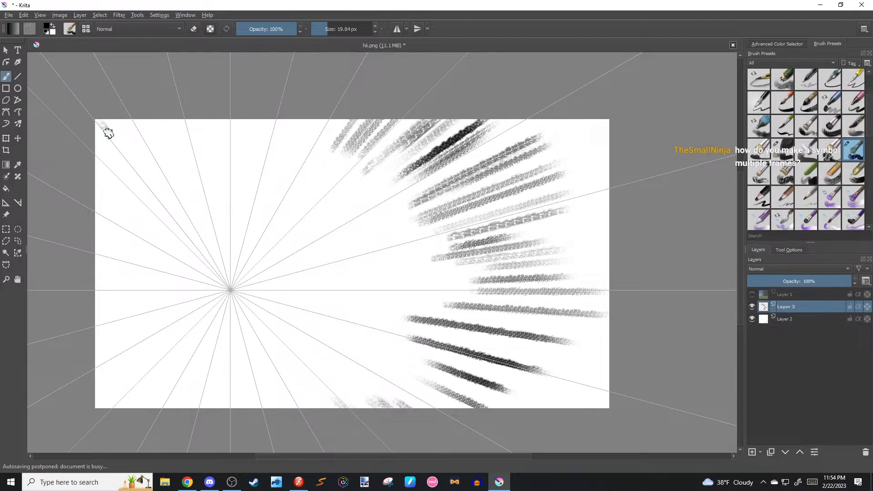
left_click_drag(100, 123, 127, 157)
left_click_drag(111, 122, 135, 149)
left_click_drag(134, 121, 157, 152)
left_click_drag(147, 121, 160, 149)
mouse_move(176, 121)
left_mouse_down()
mouse_move(184, 146)
mouse_move(173, 144)
mouse_move(208, 157)
left_mouse_up()
left_click_drag(212, 121, 223, 159)
left_click_drag(246, 121, 250, 160)
mouse_move(284, 121)
left_mouse_down()
mouse_move(275, 154)
mouse_move(291, 145)
left_mouse_up()
left_click_drag(318, 121, 308, 146)
left_click_drag(338, 108, 322, 138)
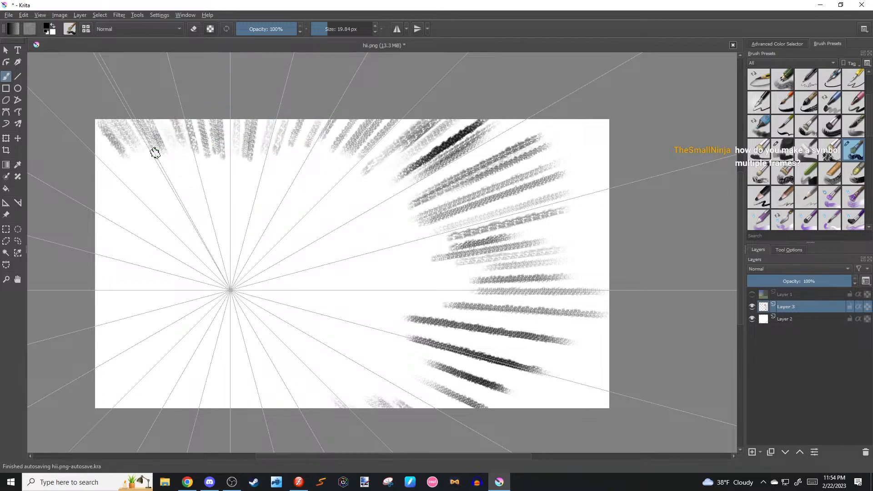
key("ctrl+z")
key("ctrl+z")
key("ctrl+z")
key("ctrl+z")
key("ctrl+z")
key("ctrl+z")
key("ctrl+z")
key("ctrl+z")
key("ctrl+z")
key("ctrl+z")
key("ctrl+z")
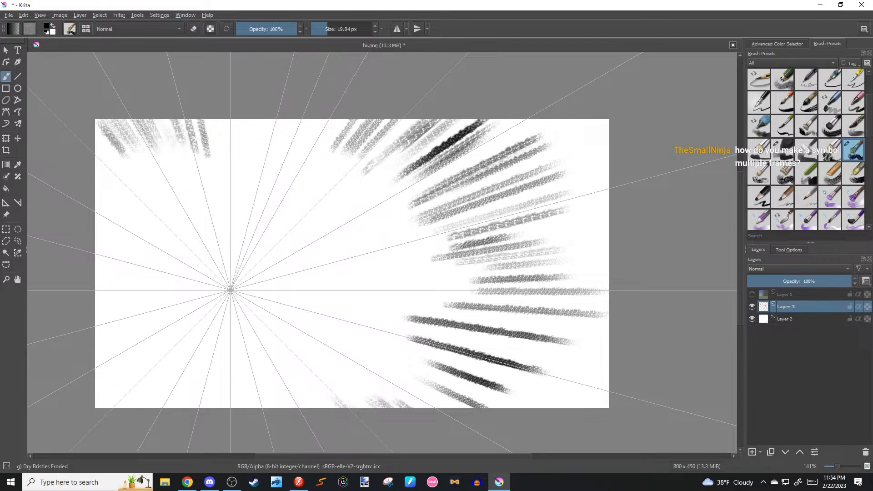
Add short radial strokes at the canvas's top edge, upper-left side and bottom-left corner.
mouse_move(323, 120)
left_mouse_down()
mouse_move(319, 134)
mouse_move(328, 135)
left_mouse_up()
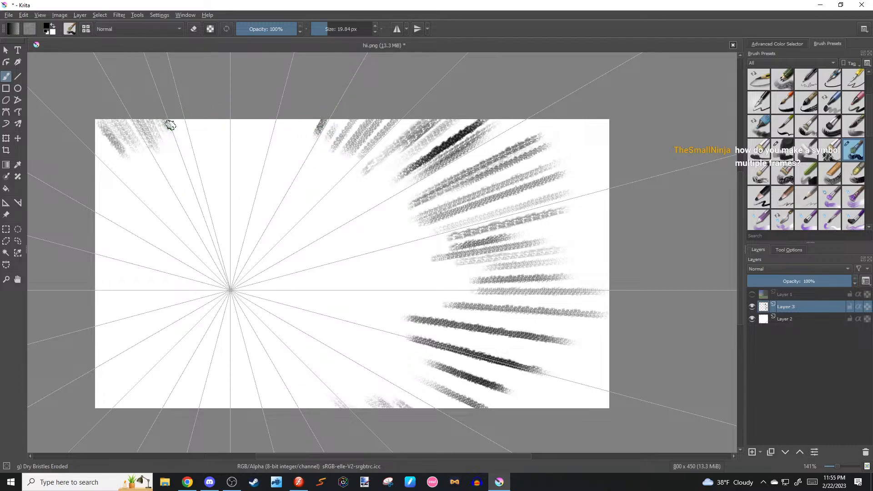
left_click_drag(169, 109, 159, 134)
left_click_drag(87, 157, 111, 182)
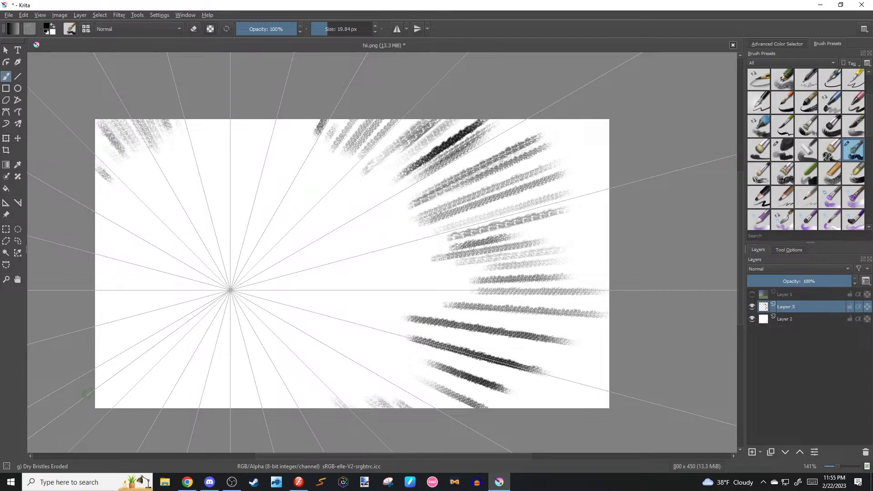
mouse_move(92, 418)
left_mouse_down()
mouse_move(137, 399)
mouse_move(78, 404)
mouse_move(94, 380)
mouse_move(111, 372)
left_mouse_up()
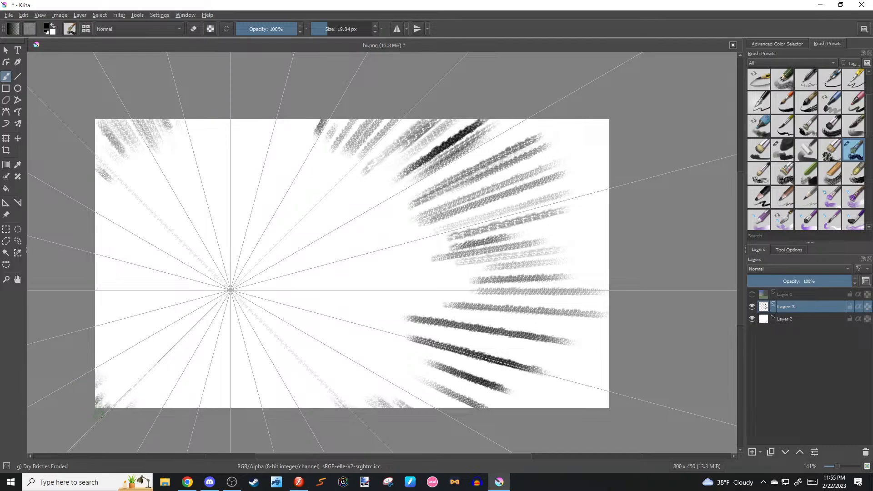
left_click_drag(152, 394, 154, 416)
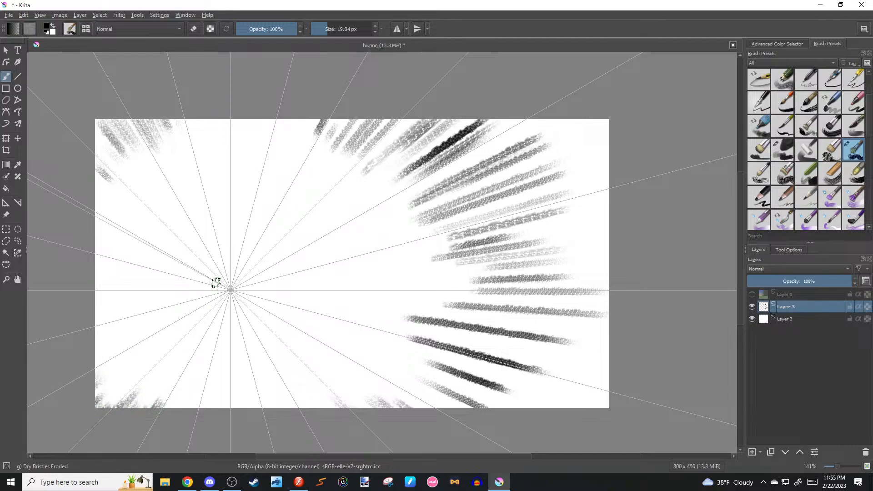
Thicken the strokes in the canvas's top-left corner and undo the trial strokes reaching towards the vanishing point.
mouse_move(214, 282)
left_mouse_down()
mouse_move(252, 234)
mouse_move(230, 291)
left_mouse_up()
key("ctrl+z")
mouse_move(105, 139)
left_mouse_down()
mouse_move(119, 156)
mouse_move(104, 136)
mouse_move(121, 152)
mouse_move(136, 136)
mouse_move(178, 150)
mouse_move(191, 136)
mouse_move(200, 171)
mouse_move(199, 133)
mouse_move(173, 185)
mouse_move(123, 195)
mouse_move(190, 257)
mouse_move(183, 271)
left_mouse_up()
key("ctrl+z")
key("ctrl+z")
key("ctrl+z")
key("ctrl+z")
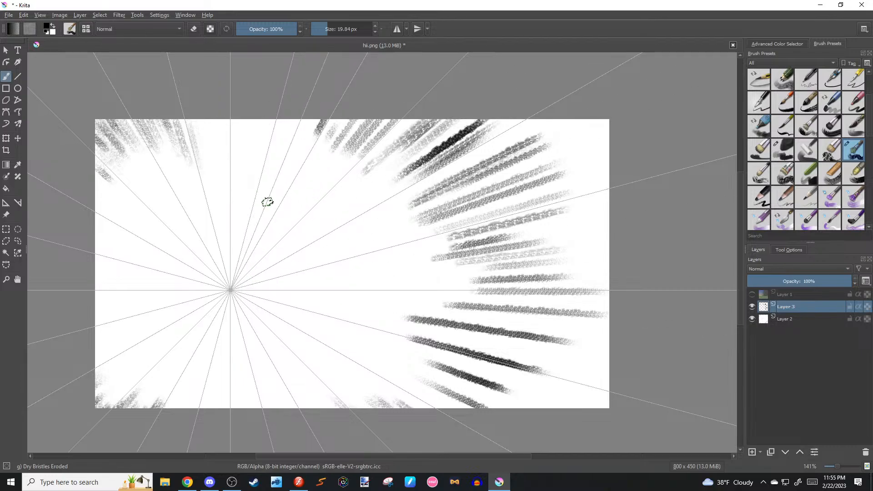
left_click_drag(298, 246, 190, 314)
left_click_drag(216, 260, 246, 322)
key("ctrl+z")
key("ctrl+z")
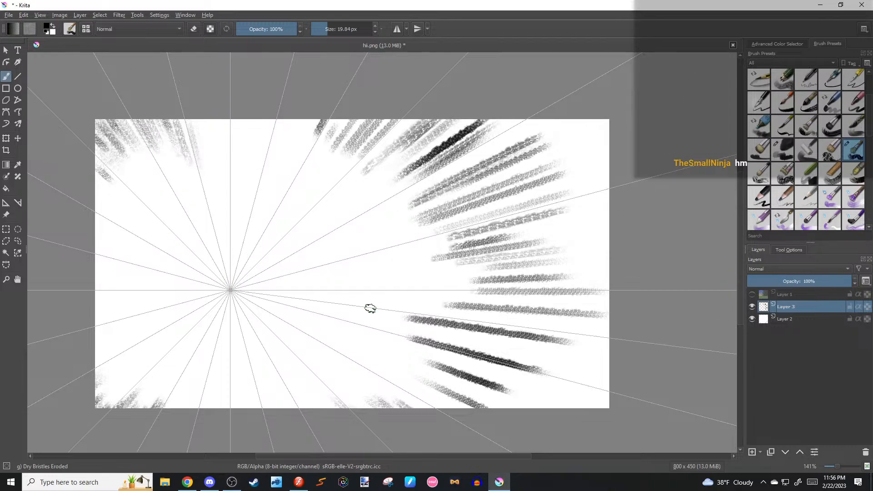
Paint a long ray from near the vanishing point towards the upper right and thicken its outer end with overlapping strokes.
left_click_drag(308, 243, 429, 159)
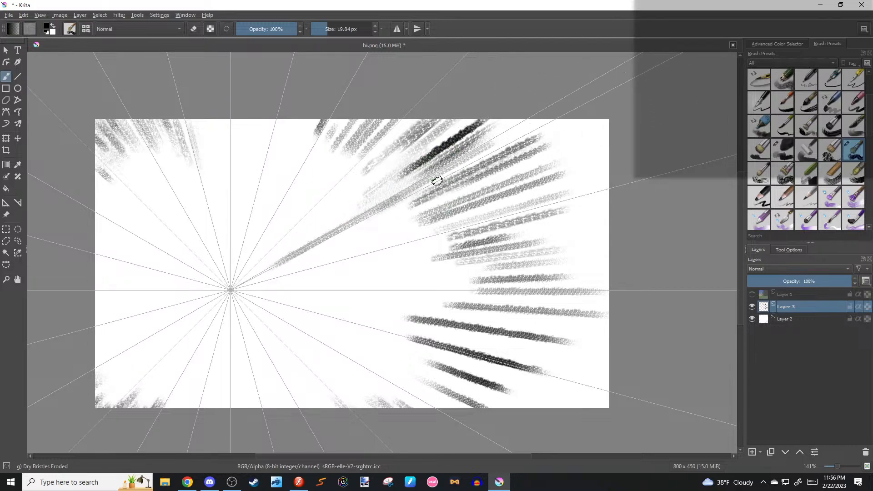
mouse_move(455, 187)
left_mouse_down()
mouse_move(406, 209)
mouse_move(402, 222)
left_mouse_up()
left_click_drag(416, 181, 352, 219)
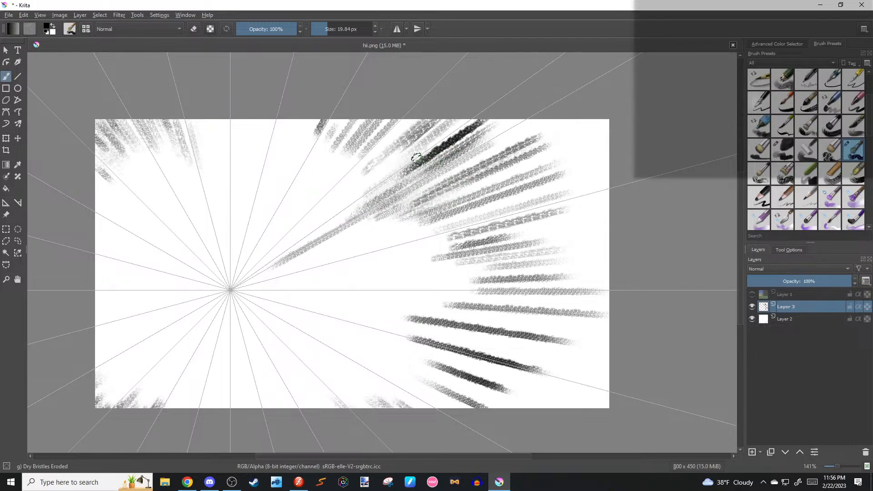
left_click_drag(413, 159, 370, 184)
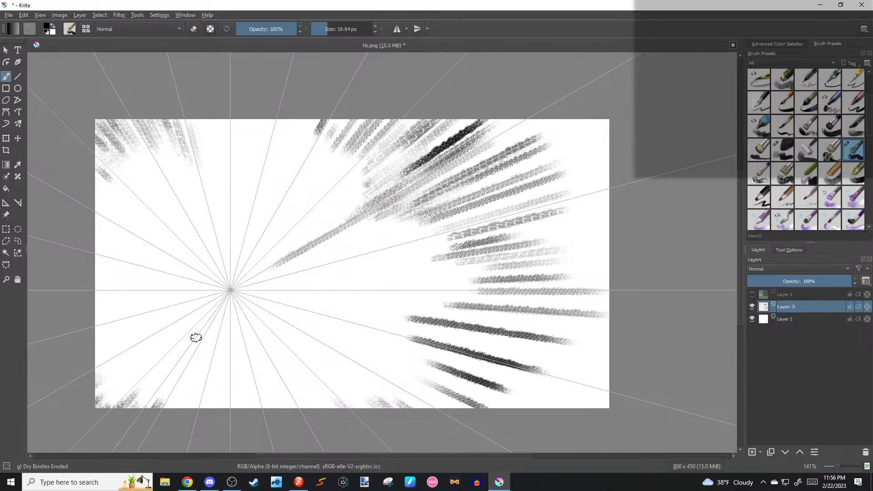
left_click_drag(195, 340, 162, 373)
key("ctrl+z")
left_click_drag(224, 320, 219, 409)
key("ctrl+z")
Paint long rays from near the vanishing point to the bottom edge and top-left corner, widening their outer ends with extra strokes.
left_click_drag(238, 317, 265, 409)
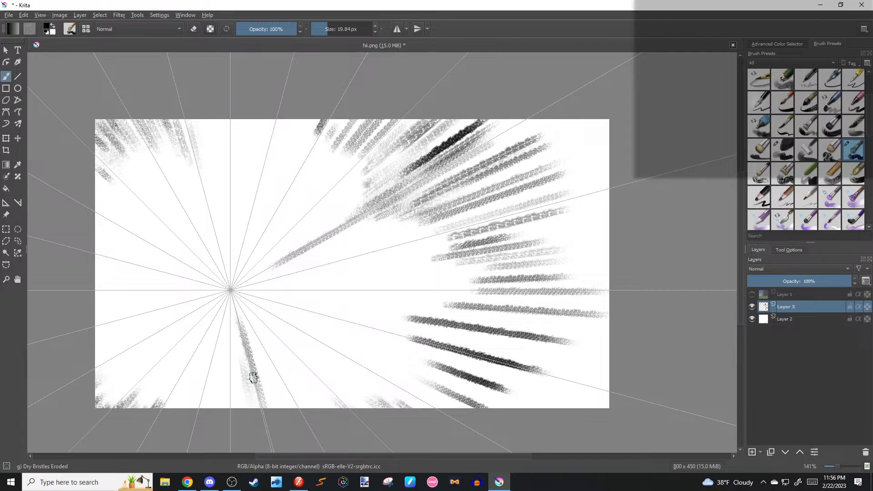
mouse_move(275, 380)
left_mouse_down()
mouse_move(246, 344)
mouse_move(261, 378)
left_mouse_up()
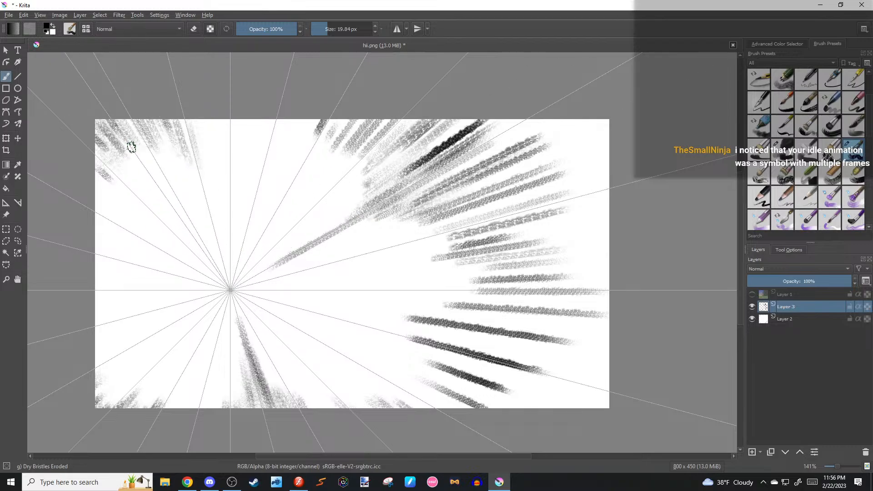
left_click_drag(197, 241, 137, 142)
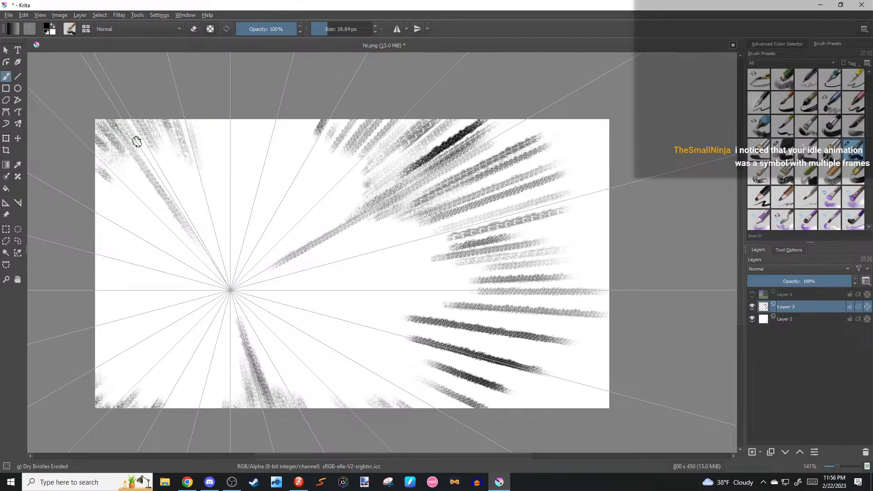
mouse_move(170, 198)
left_mouse_down()
mouse_move(132, 126)
mouse_move(163, 166)
mouse_move(149, 125)
mouse_move(166, 143)
left_mouse_up()
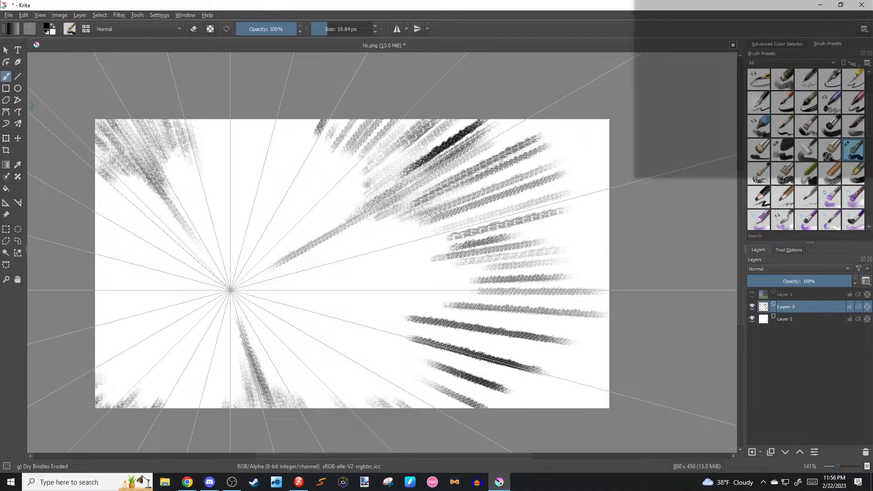
Export the impact frame to the Desktop as the PNG image lol.png.
left_click(9, 15)
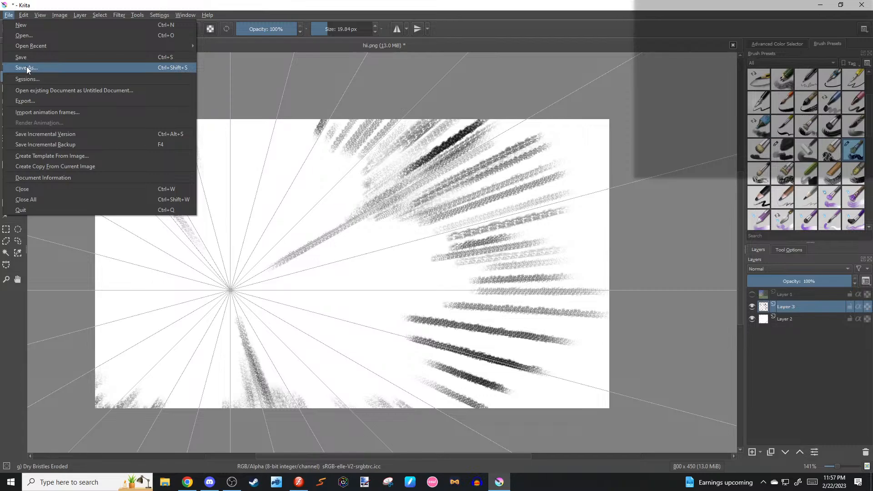
left_click(56, 103)
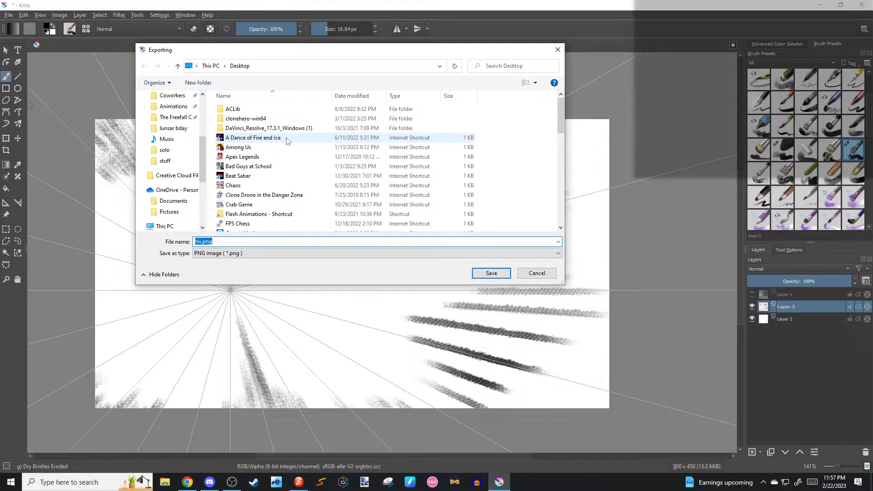
left_click(202, 241)
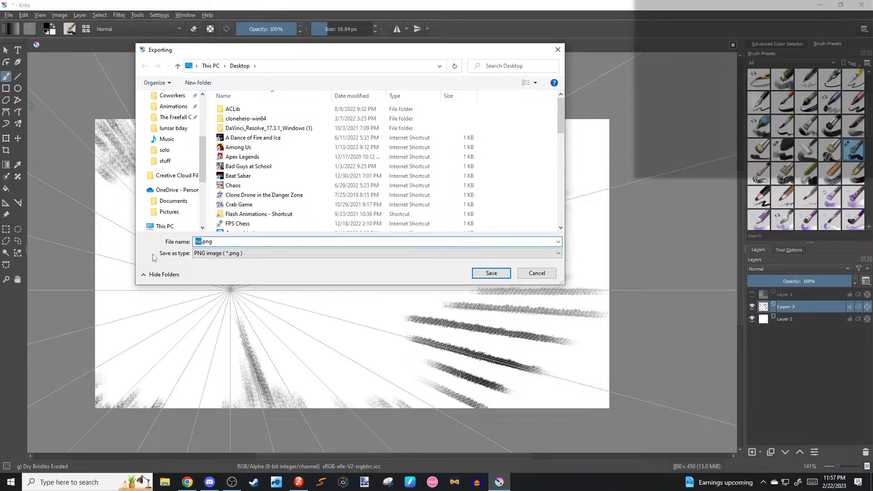
type("lol")
left_click(491, 272)
left_click(554, 364)
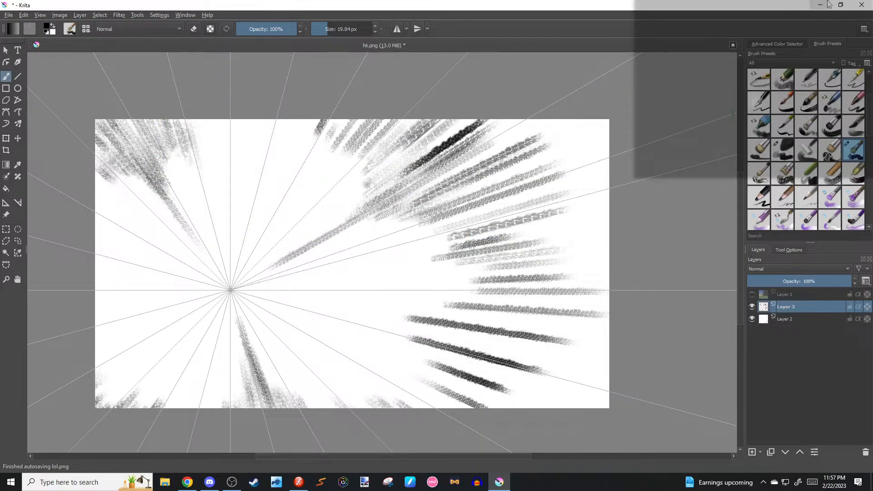
Switch to Flash and import lol.png from the desktop into the SMTC_Lunsar.fla library.
key("alt+Tab")
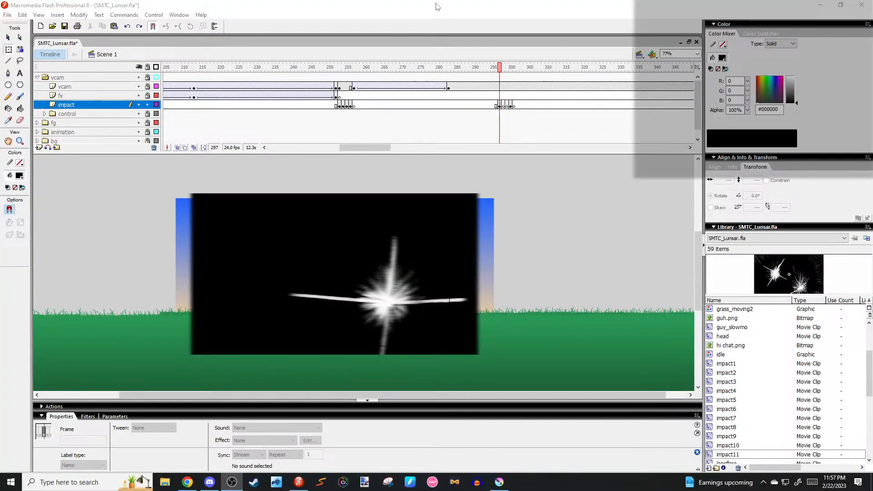
left_click_drag(439, 6, 503, 19)
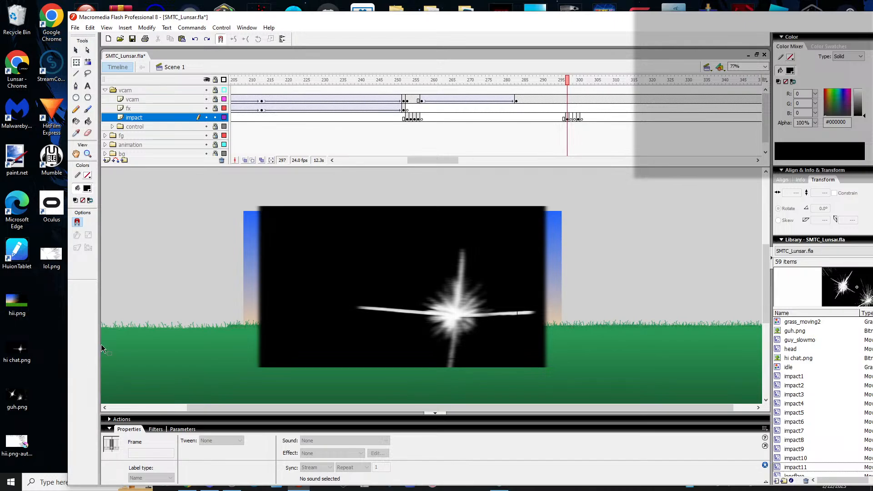
left_click_drag(455, 40, 485, 38)
left_click_drag(54, 256, 834, 374)
double_click(662, 35)
scroll(750, 386, "down", 4)
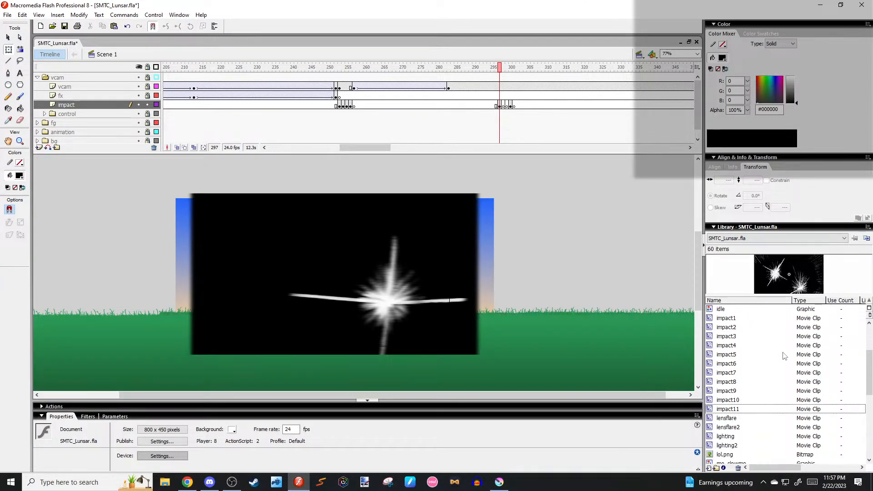
Select the lol.png bitmap in the library and go to frame 299 of the impact layer.
left_click(739, 373)
left_click(740, 383)
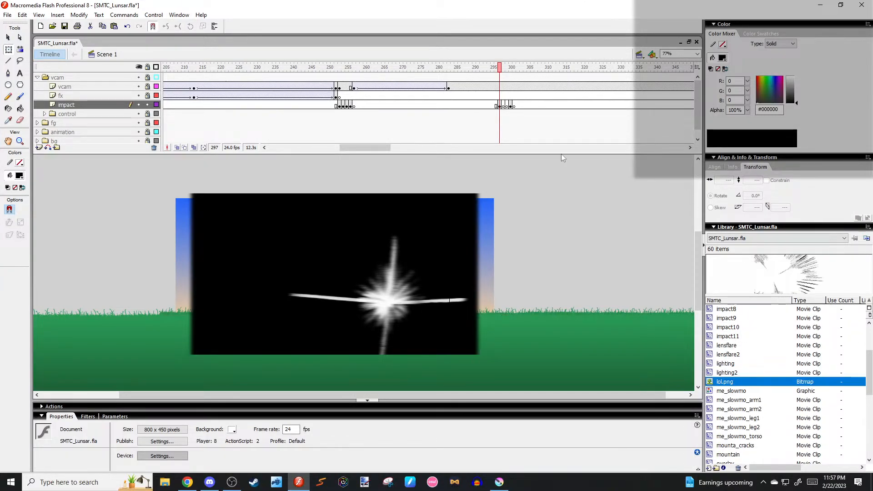
left_click(501, 105)
left_click(508, 106)
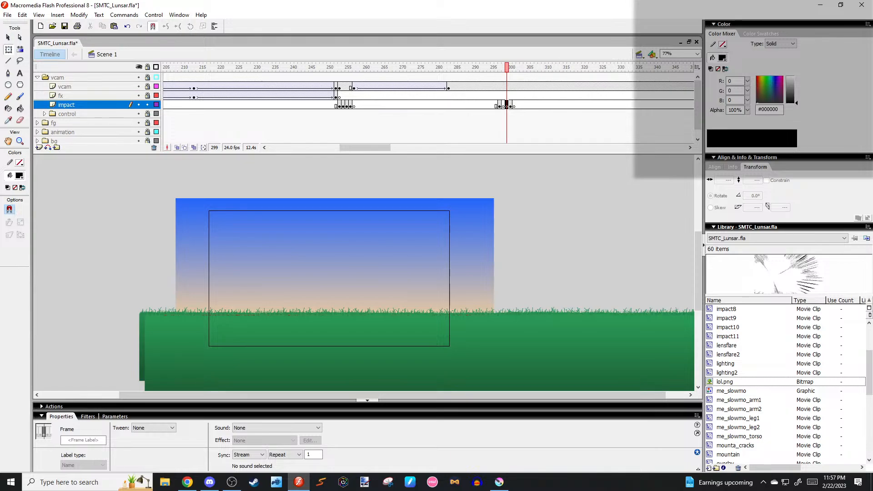
key("alt+Tab")
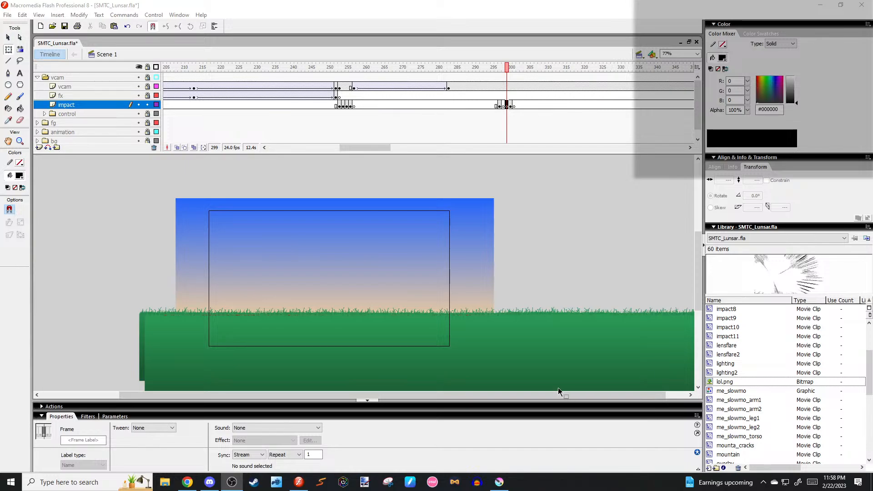
scroll(738, 373, "up", 1)
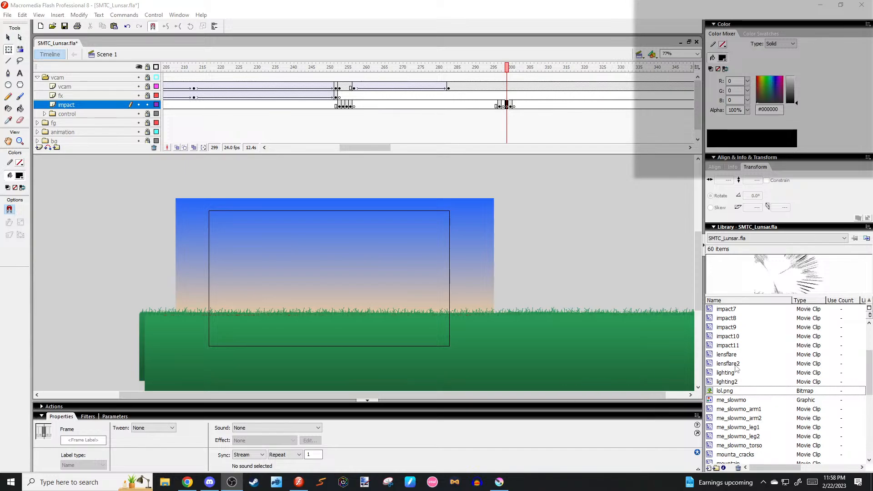
scroll(737, 368, "down", 1)
left_click(500, 107)
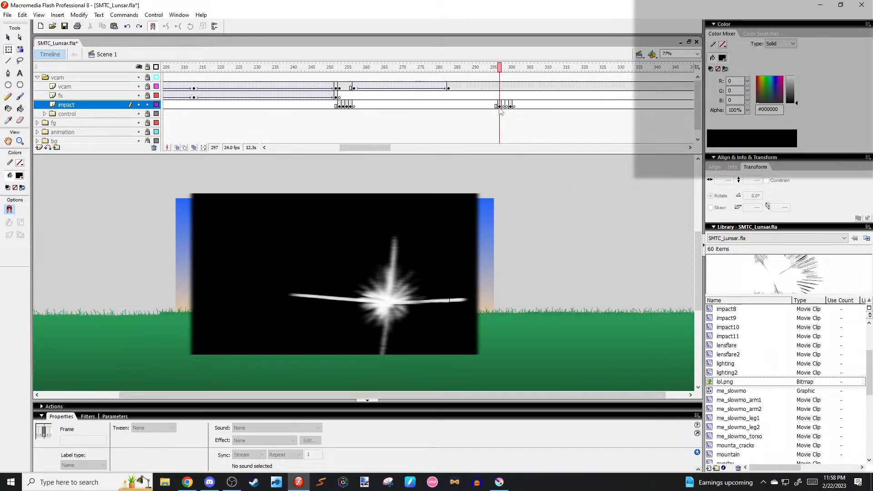
left_click(507, 106)
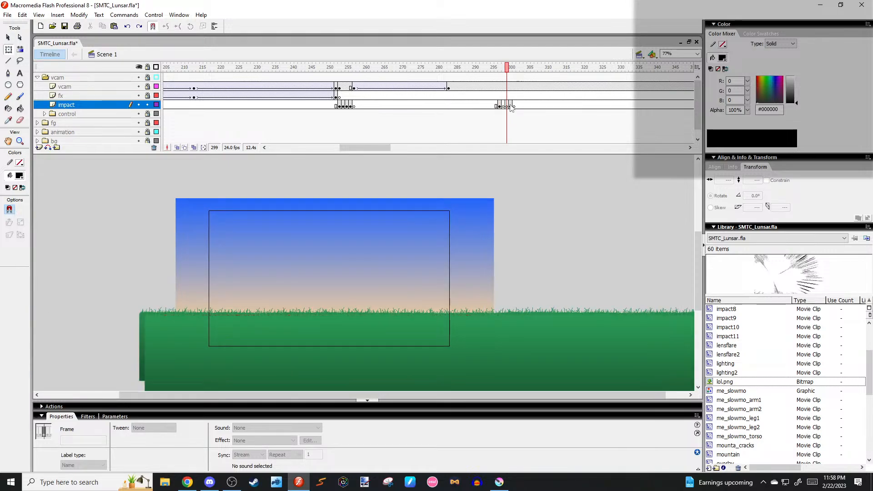
Step back and forth through the frames around frame 299 to check where the new impact frame fits.
key("period")
key("comma")
key("period")
key("comma")
key("comma")
key("period")
key("period")
key("comma")
key("comma")
key("comma")
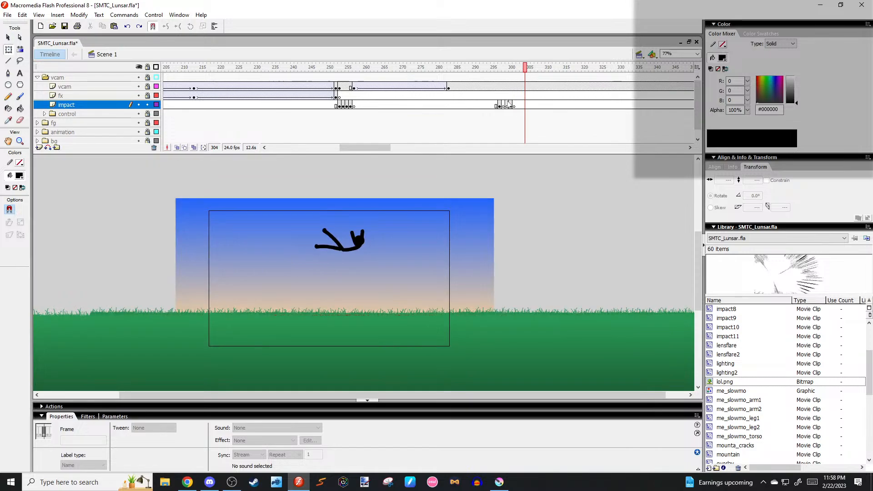
key("period")
key("comma")
key("comma")
key("period")
key("period")
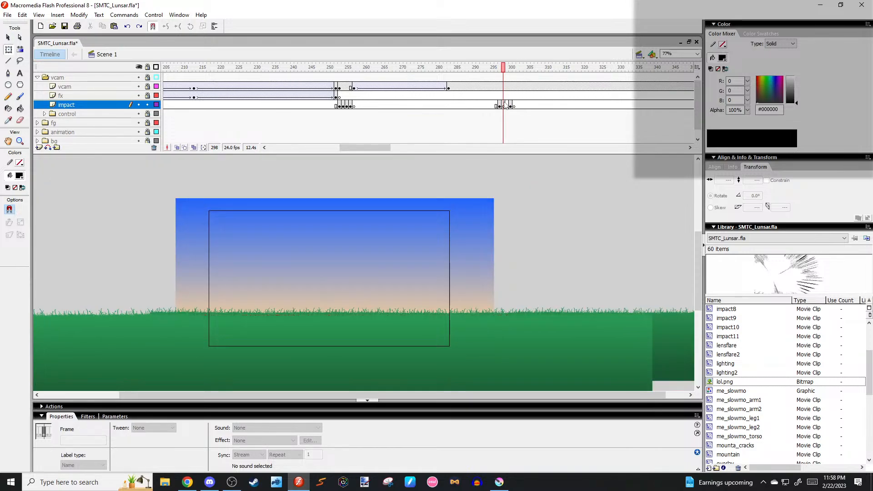
key("comma")
key("period")
key("period")
Place lol.png on frame 299 of the impact layer, position it over the camera outline and scale it to 104.9%.
left_click(507, 106)
left_click_drag(769, 270, 391, 247)
left_click_drag(467, 246, 400, 278)
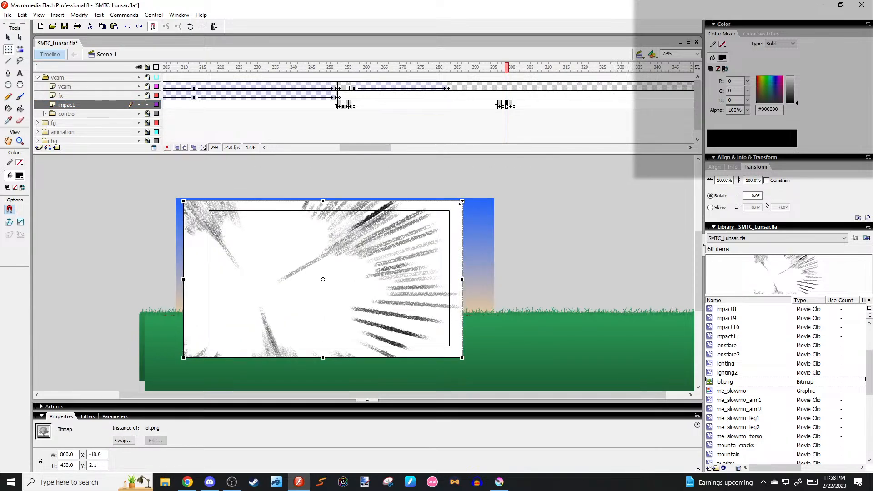
left_click_drag(462, 201, 469, 197)
Convert the placed bitmap to a movie clip named impact12 and nudge it slightly to the right.
key("F8")
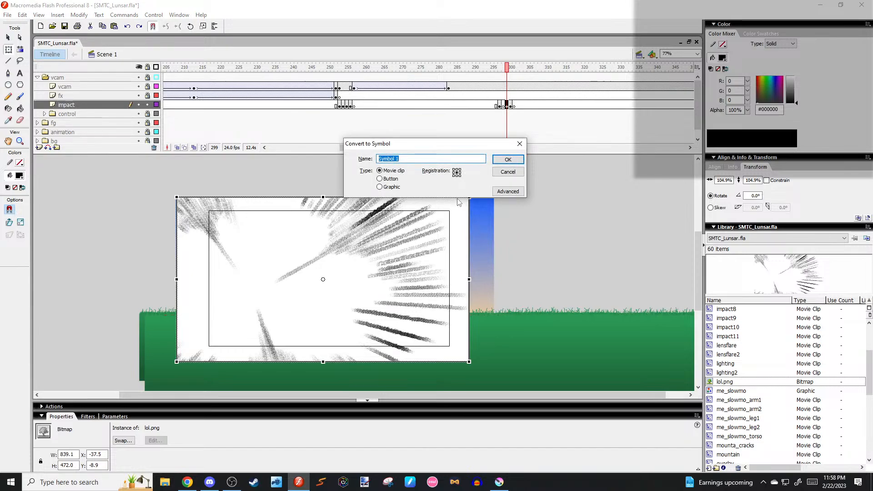
type("impact12")
key("Return")
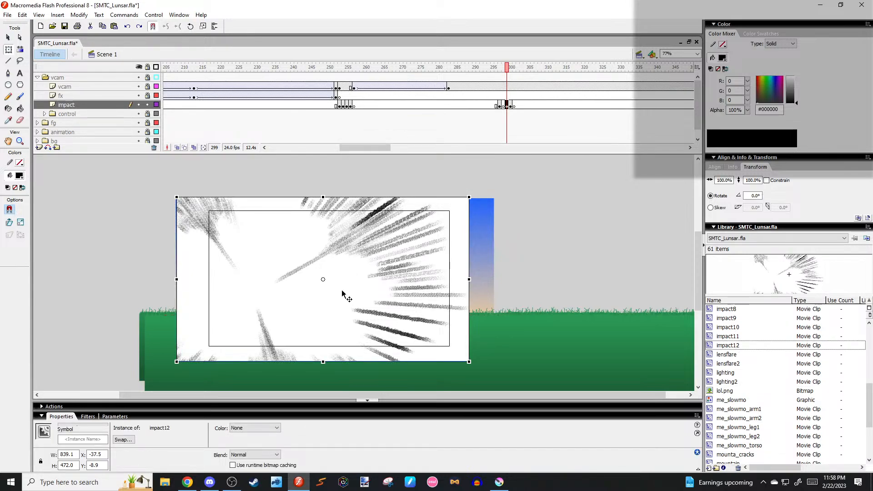
left_click_drag(353, 305, 357, 306)
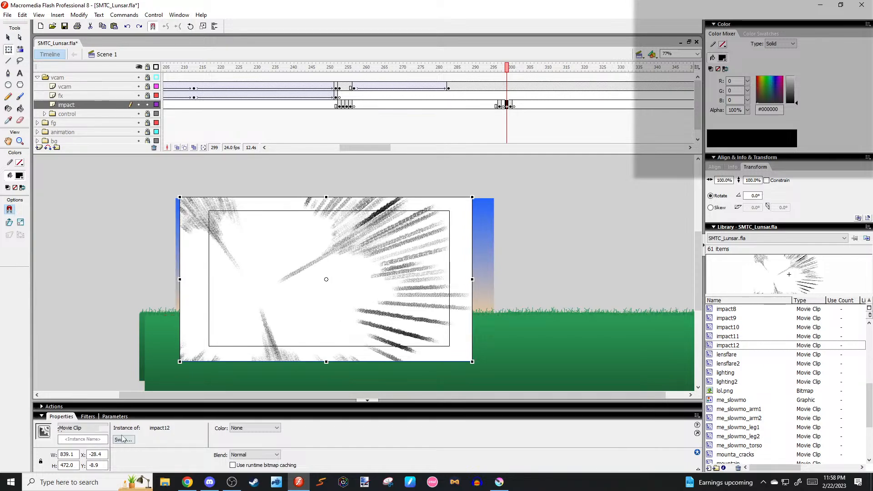
Apply a high-quality Blur filter to impact12 with Blur X 0 and Blur Y 15, and compare it with the preceding frames.
left_click(88, 416)
left_click(41, 425)
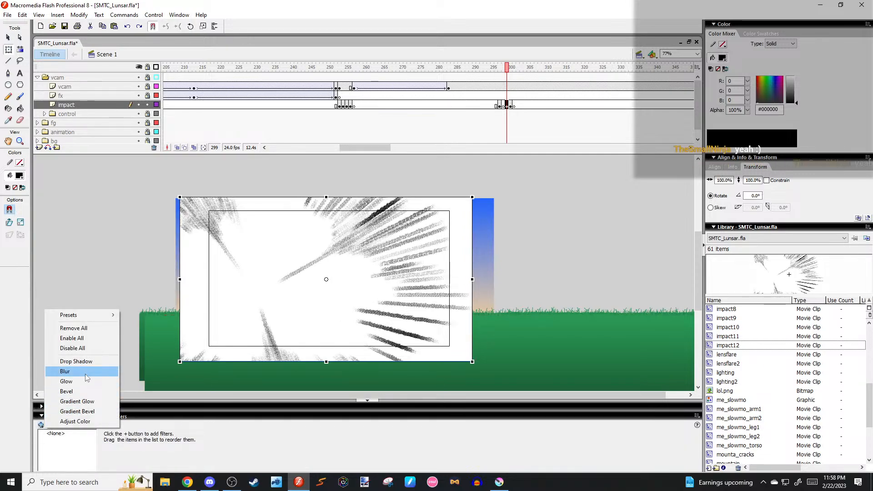
left_click(87, 377)
left_click_drag(154, 441, 155, 484)
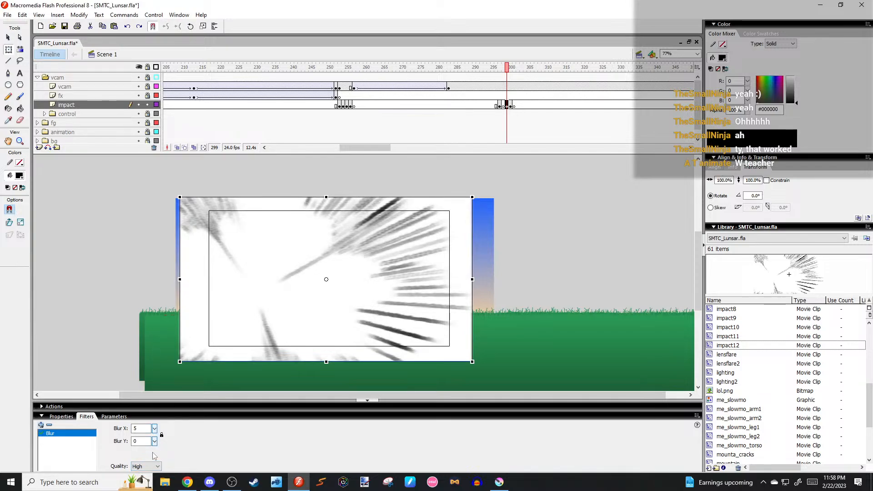
mouse_move(155, 428)
left_mouse_down()
mouse_move(156, 416)
mouse_move(155, 425)
left_mouse_up()
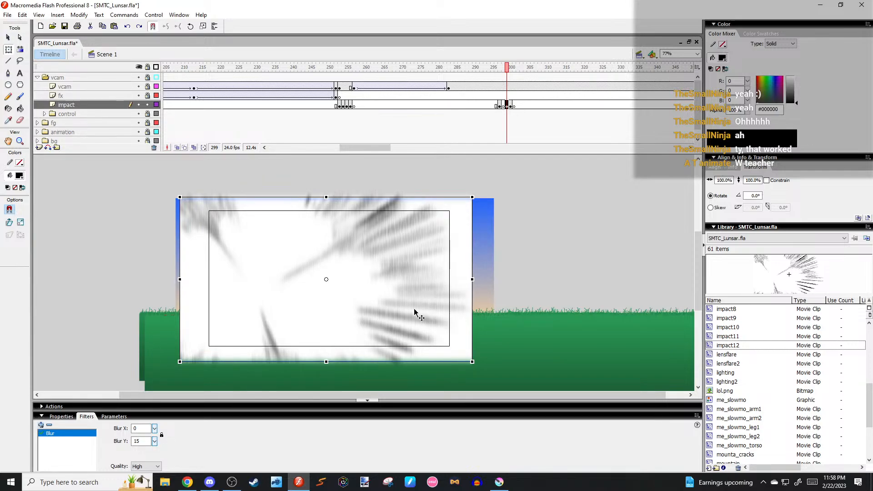
left_click(549, 163)
key("comma")
key("period")
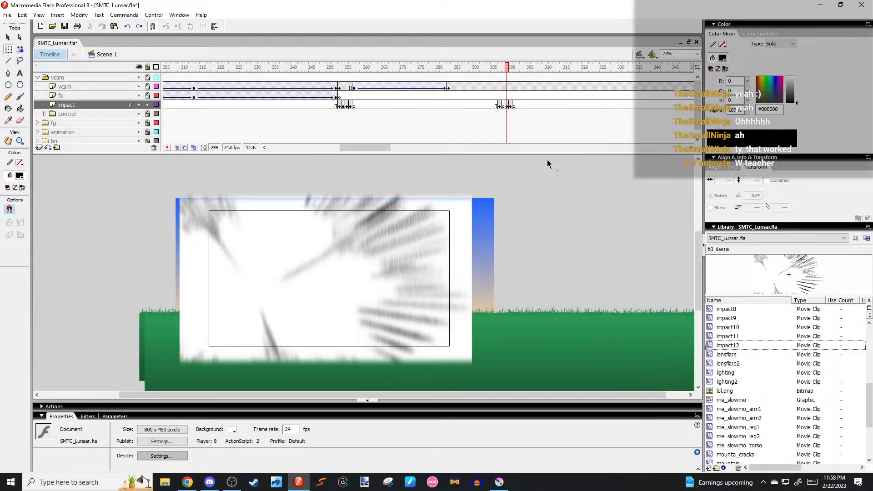
key("comma")
key("comma")
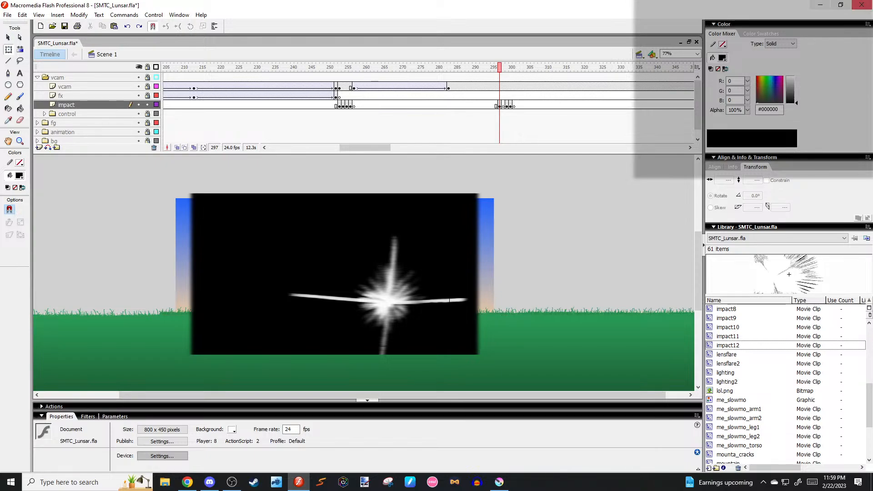
key("alt+Tab")
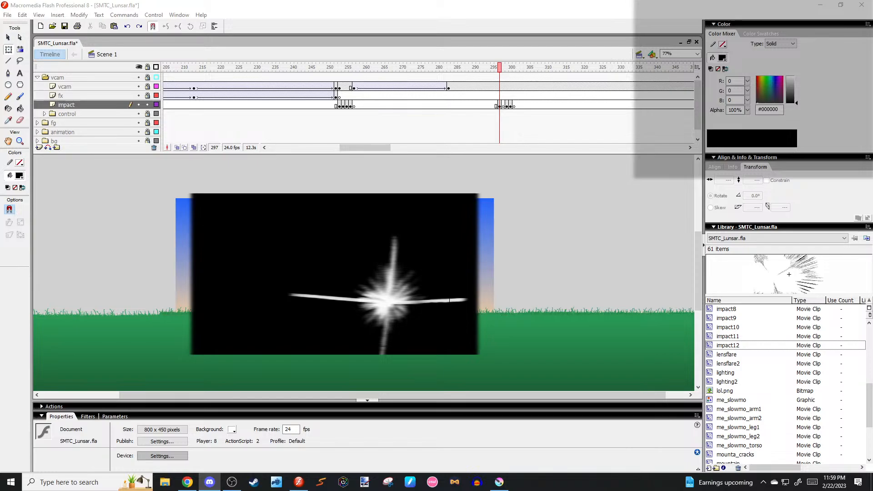
key("alt+Tab")
key("alt+Tab")
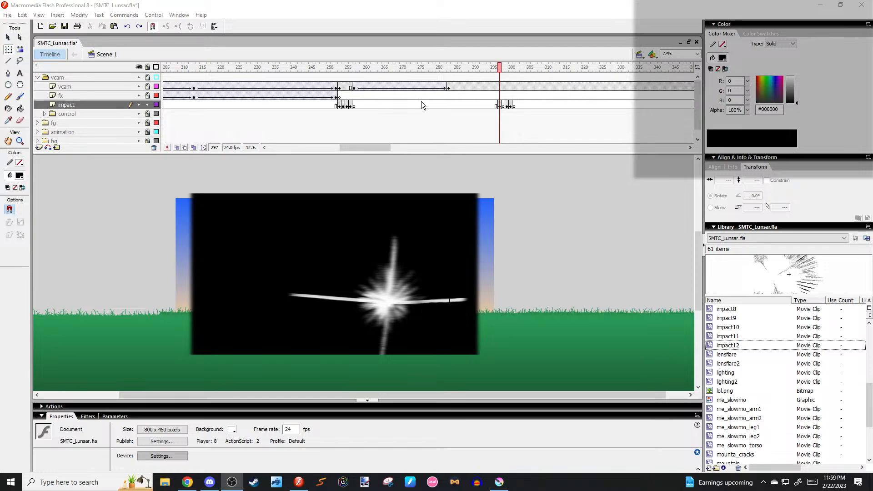
Review the first group of impact frames from frame 253 and the character's flight that follows, frame by frame.
left_click_drag(375, 147, 384, 148)
left_click_drag(410, 66, 250, 130)
key("comma")
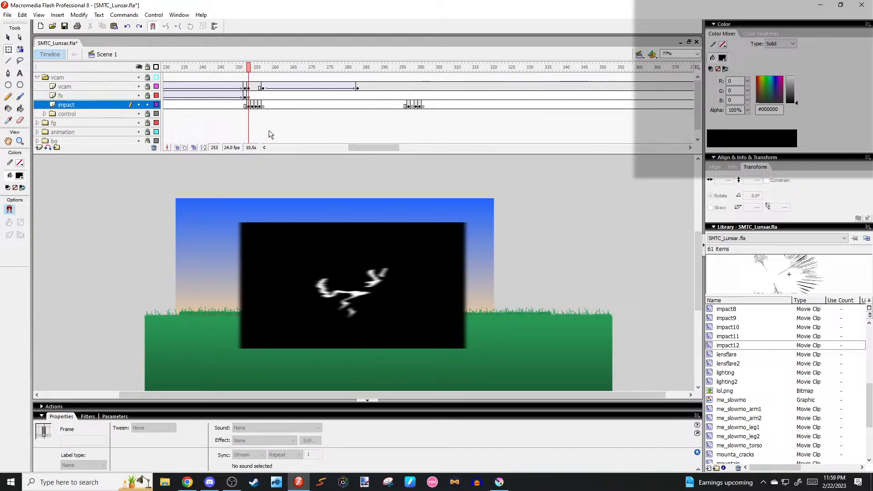
key("period")
key("period")
key("period")
key("period")
key("period")
key("period")
key("period")
key("period")
key("period")
key("period")
key("period")
key("period")
key("period")
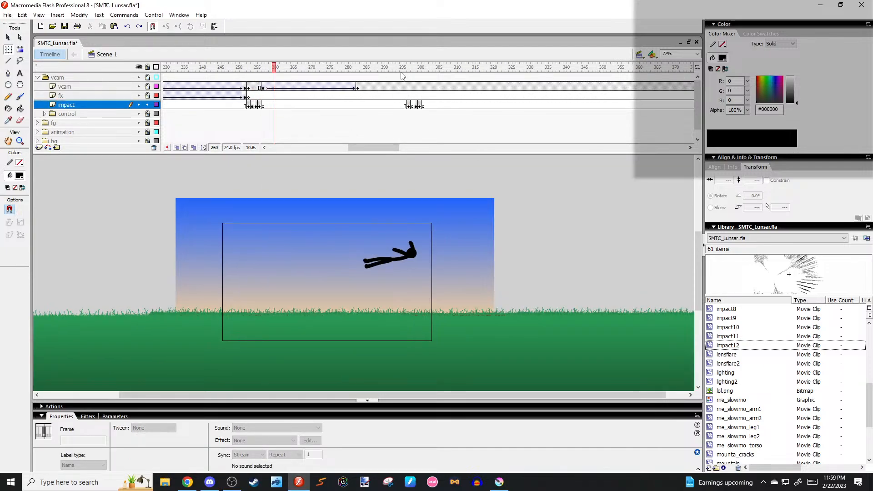
Step through the second group of impact frames up to frame 299 and select the empty frame 298 of the impact layer.
left_click(404, 77)
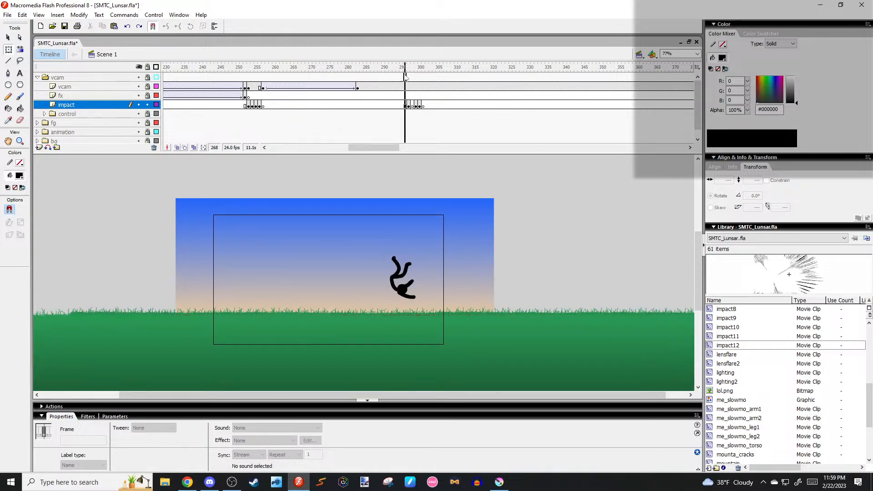
key("period")
key("period")
key("period")
key("period")
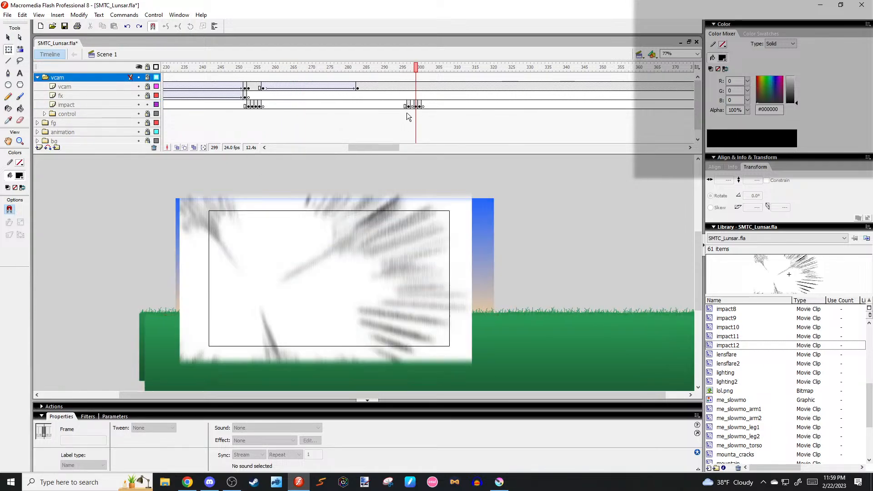
left_click(413, 106)
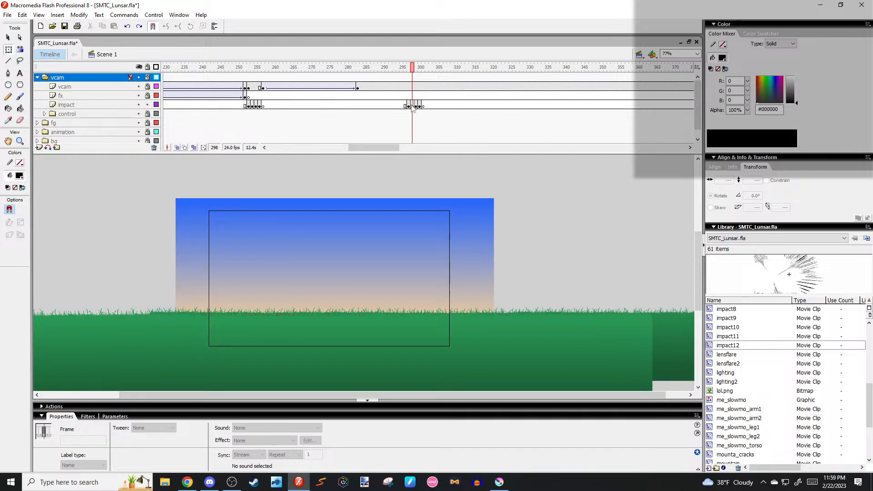
left_click(408, 107)
left_click(411, 107)
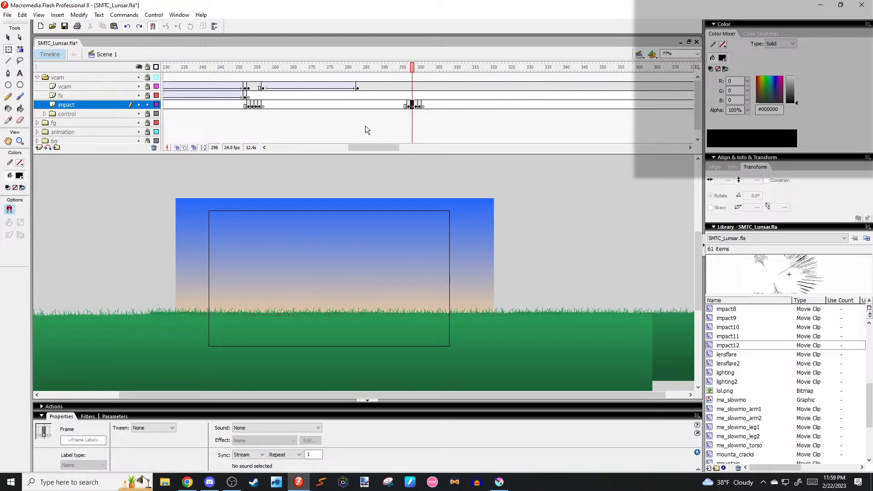
Switch to Krita, clear the strokes on Layer 3 and move the vanishing point to the right half of the canvas.
left_click(499, 482)
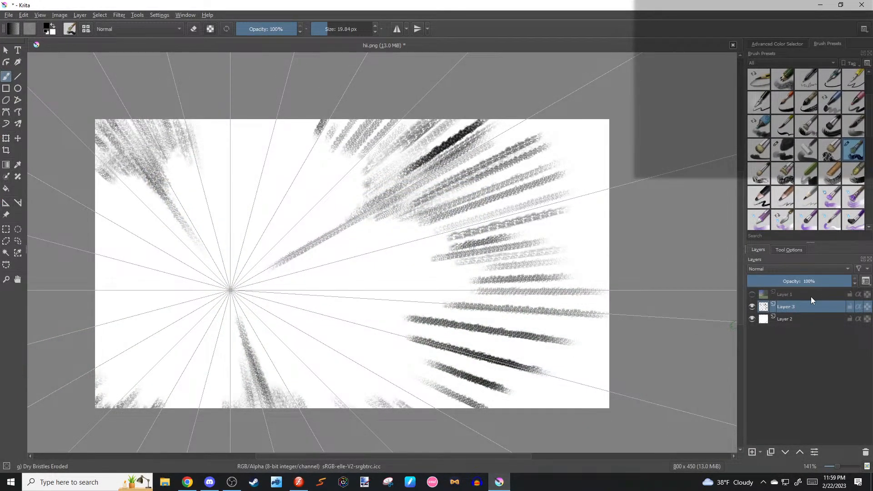
left_click(752, 294)
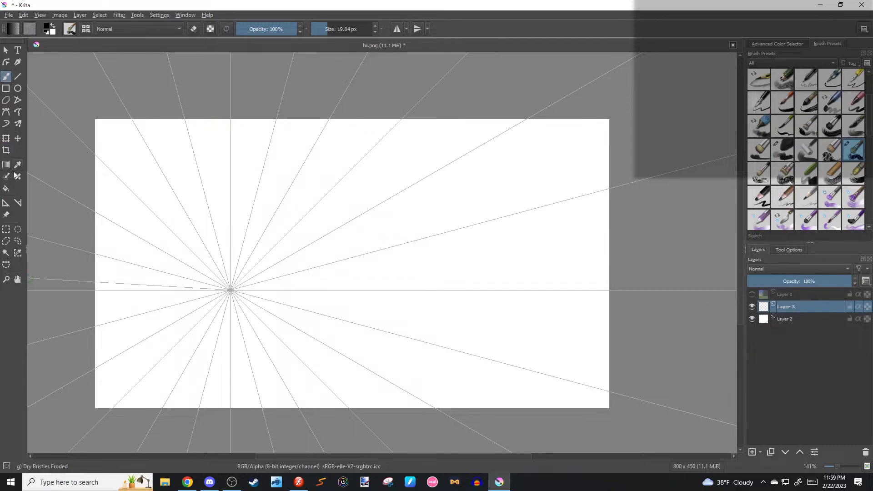
left_click(6, 203)
mouse_move(245, 303)
left_mouse_down()
mouse_move(537, 312)
mouse_move(492, 298)
left_mouse_up()
key("b")
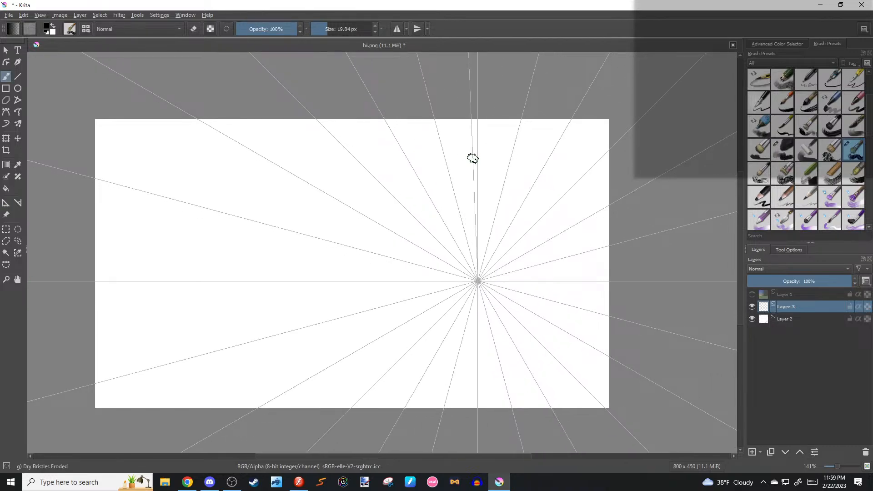
Paint radial strokes above the vanishing point and towards the canvas's right edge with the Dry Bristles Eroded brush.
left_click_drag(470, 68, 475, 200)
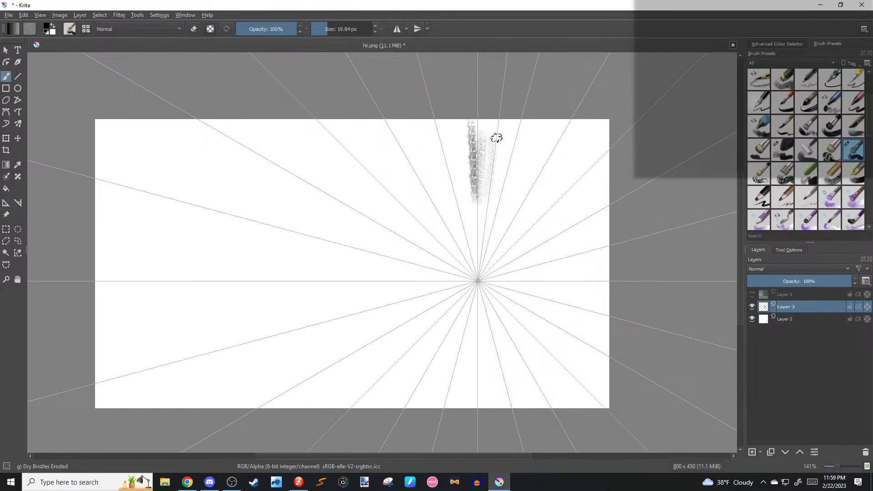
mouse_move(497, 136)
left_mouse_down()
mouse_move(485, 222)
mouse_move(496, 225)
mouse_move(503, 183)
mouse_move(496, 219)
mouse_move(498, 204)
mouse_move(511, 215)
mouse_move(500, 201)
mouse_move(493, 238)
mouse_move(512, 240)
left_mouse_up()
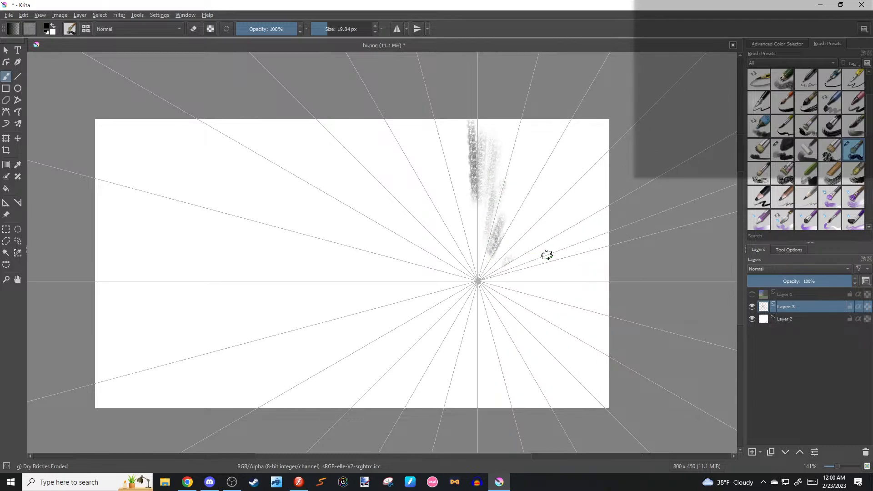
mouse_move(506, 272)
left_mouse_down()
mouse_move(606, 247)
mouse_move(609, 261)
left_mouse_up()
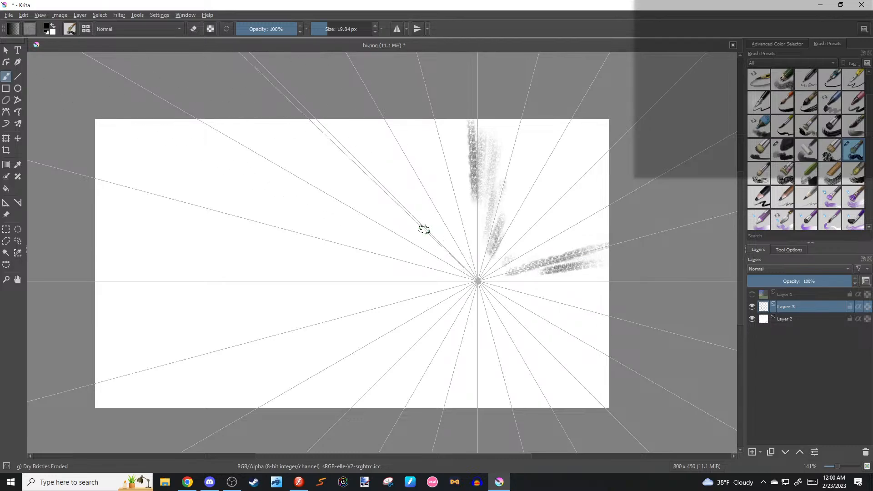
Paint a wide arc of short radial strokes around the left side of the vanishing point, from the top edge to the bottom.
mouse_move(328, 277)
left_mouse_down()
mouse_move(391, 277)
mouse_move(353, 306)
mouse_move(395, 298)
mouse_move(393, 309)
mouse_move(358, 327)
mouse_move(359, 360)
mouse_move(402, 341)
mouse_move(380, 370)
mouse_move(401, 397)
mouse_move(429, 375)
mouse_move(448, 407)
mouse_move(459, 396)
mouse_move(445, 406)
mouse_move(411, 363)
mouse_move(389, 364)
mouse_move(402, 296)
left_mouse_up()
mouse_move(450, 125)
left_mouse_down()
mouse_move(449, 150)
mouse_move(464, 137)
mouse_move(468, 147)
mouse_move(436, 140)
mouse_move(438, 171)
mouse_move(405, 154)
mouse_move(413, 191)
mouse_move(370, 185)
mouse_move(413, 184)
mouse_move(419, 149)
mouse_move(403, 193)
mouse_move(411, 209)
mouse_move(364, 215)
mouse_move(357, 238)
mouse_move(370, 271)
mouse_move(384, 270)
mouse_move(363, 272)
left_mouse_up()
mouse_move(356, 264)
left_mouse_down()
mouse_move(378, 255)
mouse_move(368, 235)
mouse_move(386, 256)
mouse_move(355, 195)
mouse_move(389, 204)
left_mouse_up()
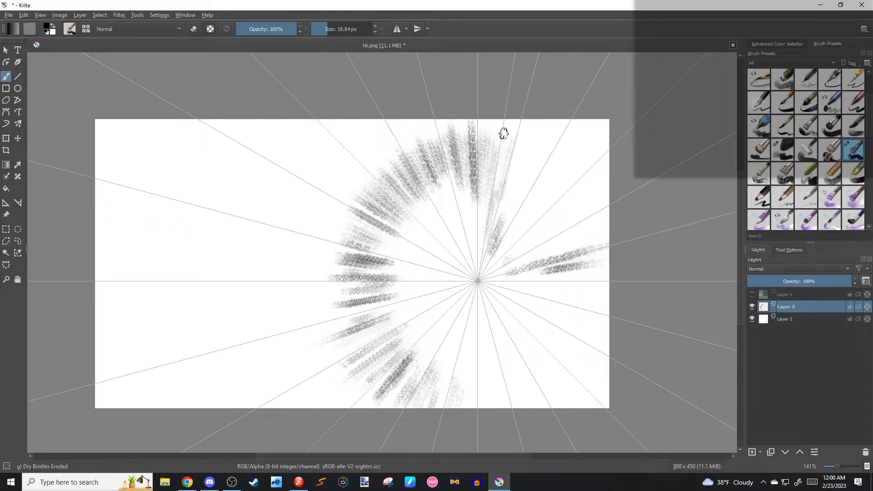
Paint short radial strokes from the top edge round to the canvas's upper-right corner, plus a few at the bottom edge and just above the vanishing point.
mouse_move(503, 132)
left_mouse_down()
mouse_move(494, 191)
mouse_move(532, 134)
mouse_move(493, 141)
mouse_move(479, 171)
mouse_move(497, 115)
mouse_move(513, 168)
mouse_move(587, 113)
mouse_move(525, 177)
mouse_move(540, 179)
mouse_move(596, 134)
mouse_move(566, 201)
mouse_move(584, 218)
mouse_move(593, 211)
mouse_move(603, 163)
mouse_move(590, 139)
mouse_move(571, 147)
mouse_move(539, 191)
mouse_move(551, 165)
mouse_move(543, 160)
mouse_move(545, 138)
mouse_move(531, 139)
mouse_move(510, 167)
left_mouse_up()
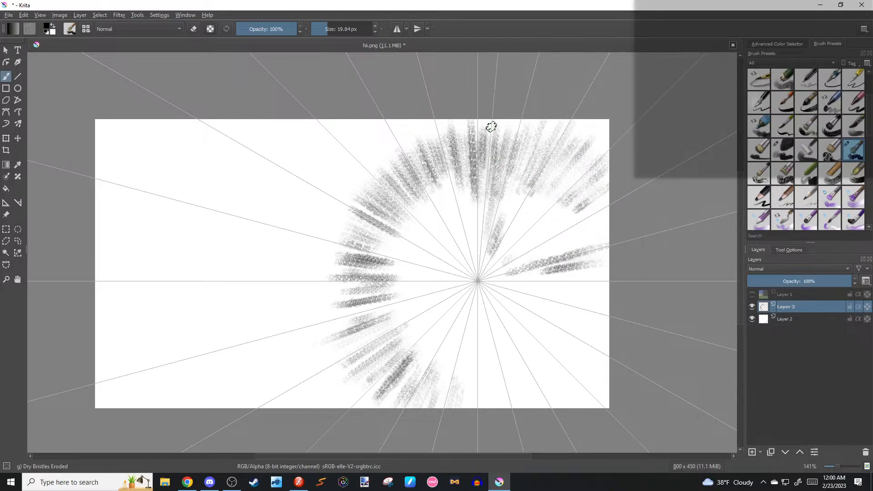
left_click_drag(439, 390, 448, 393)
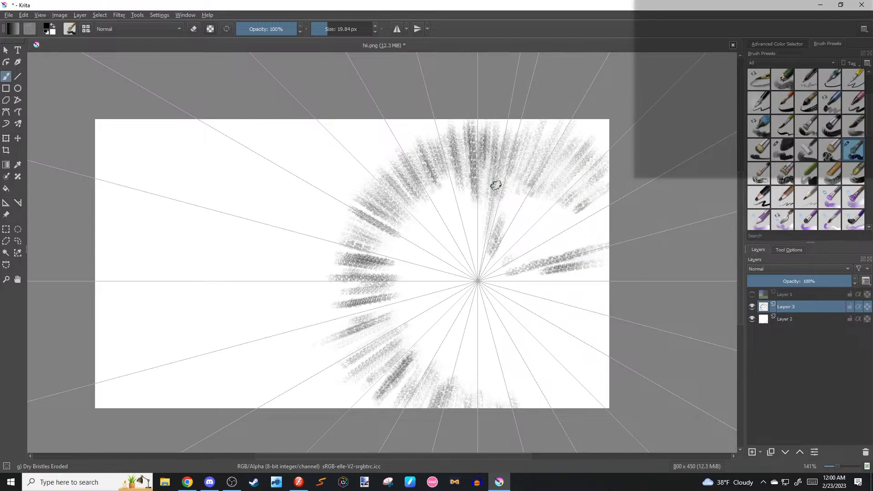
left_click_drag(468, 208, 476, 256)
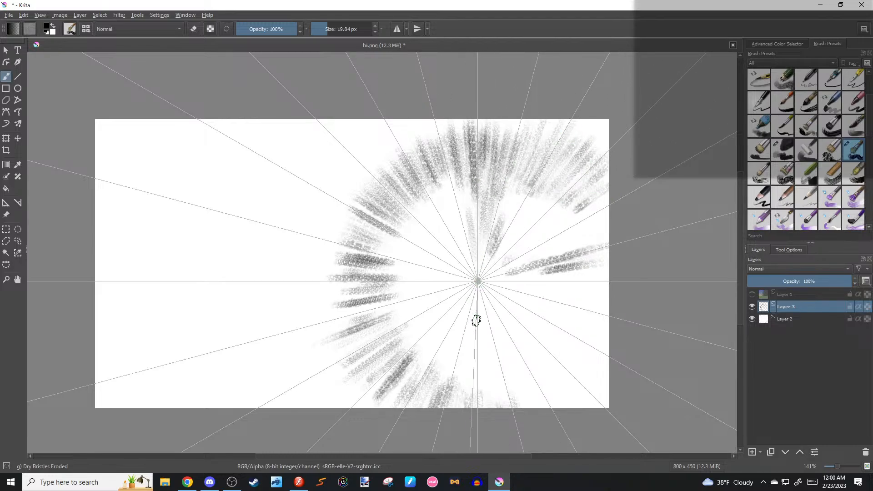
Paint a dark stroke below the vanishing point and radial strokes along the bottom edge to the canvas's lower-right corner.
left_click_drag(476, 366, 478, 321)
left_click_drag(474, 396, 476, 321)
mouse_move(469, 397)
left_mouse_down()
mouse_move(476, 327)
mouse_move(458, 370)
mouse_move(480, 339)
mouse_move(485, 363)
left_mouse_up()
mouse_move(501, 405)
left_mouse_down()
mouse_move(496, 377)
mouse_move(541, 362)
left_mouse_up()
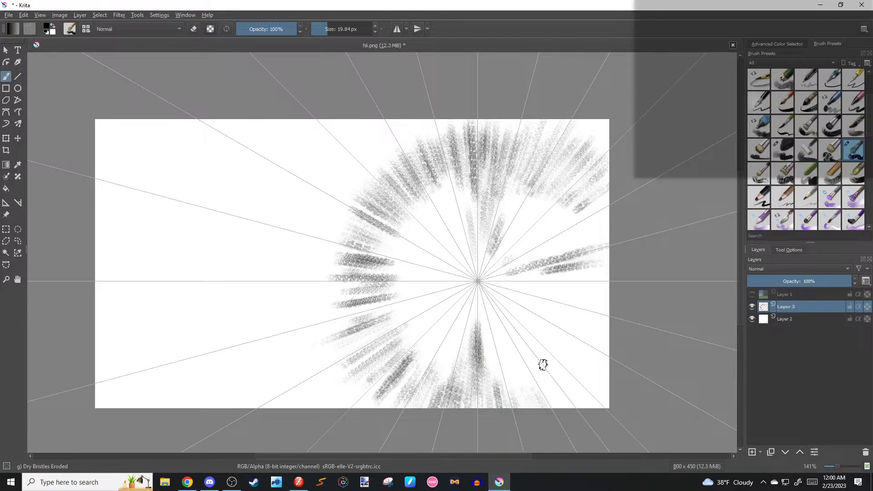
mouse_move(566, 407)
left_mouse_down()
mouse_move(551, 387)
mouse_move(577, 378)
mouse_move(598, 355)
mouse_move(586, 341)
left_mouse_up()
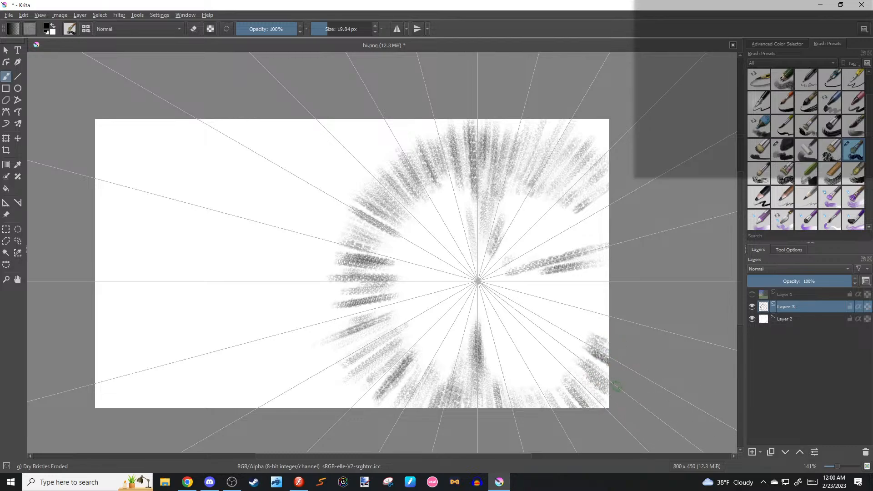
Close the stroke ring along the canvas's right edge and add strokes pointing inward on the ring's left side.
left_click_drag(599, 383, 588, 360)
mouse_move(598, 305)
left_mouse_down()
mouse_move(610, 283)
mouse_move(583, 269)
mouse_move(609, 249)
mouse_move(607, 227)
mouse_move(586, 198)
left_mouse_up()
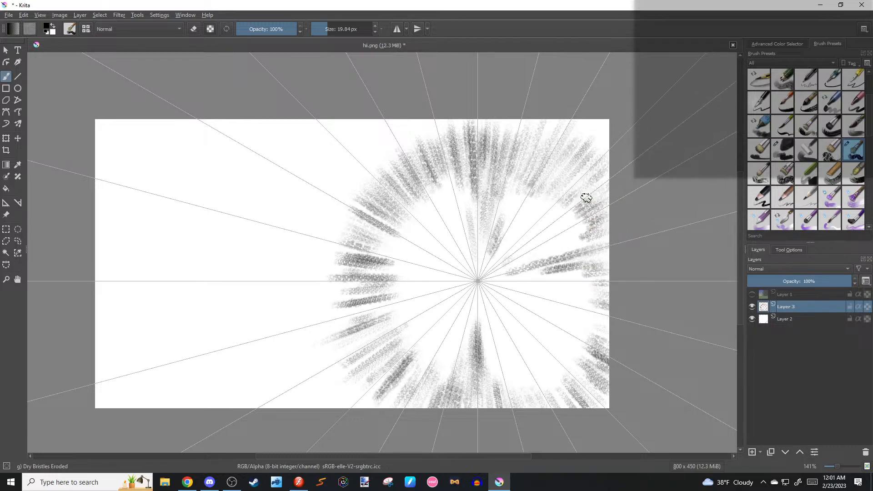
left_click_drag(605, 255, 586, 263)
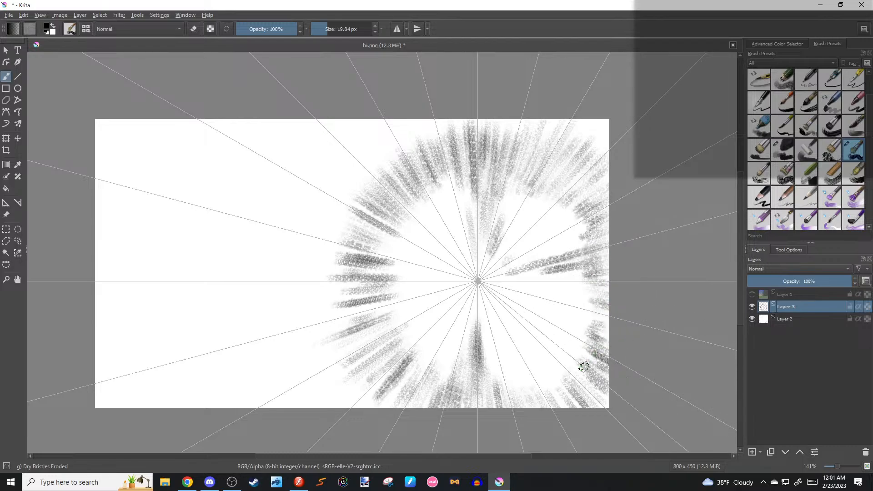
left_click_drag(584, 366, 596, 390)
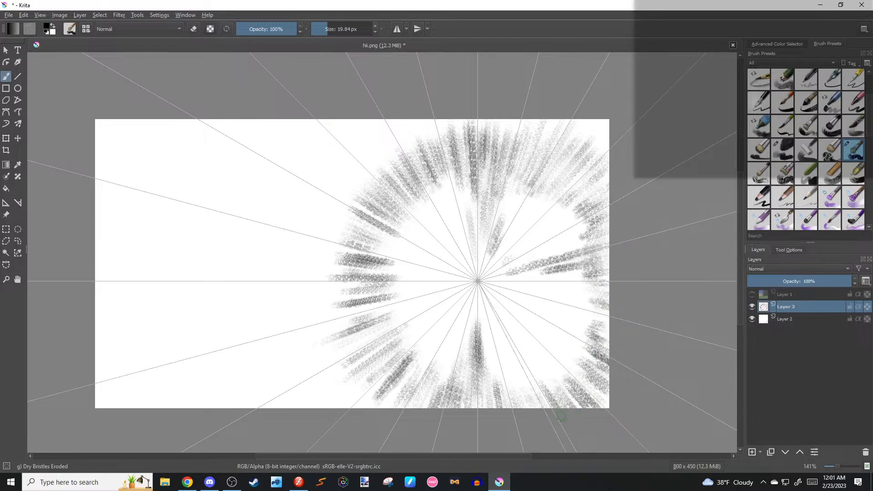
mouse_move(439, 276)
left_mouse_down()
mouse_move(415, 279)
mouse_move(449, 283)
mouse_move(390, 286)
mouse_move(431, 290)
mouse_move(416, 297)
mouse_move(390, 278)
mouse_move(366, 279)
mouse_move(394, 274)
mouse_move(372, 274)
left_mouse_up()
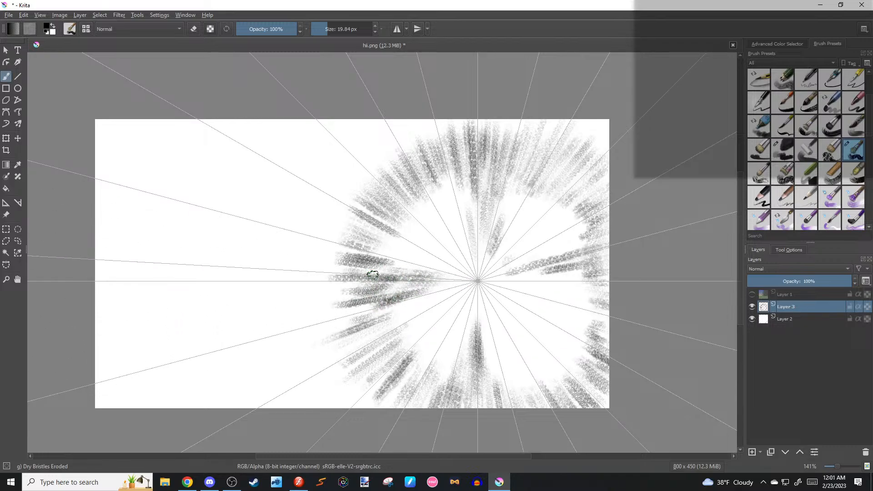
left_click_drag(220, 184, 244, 190)
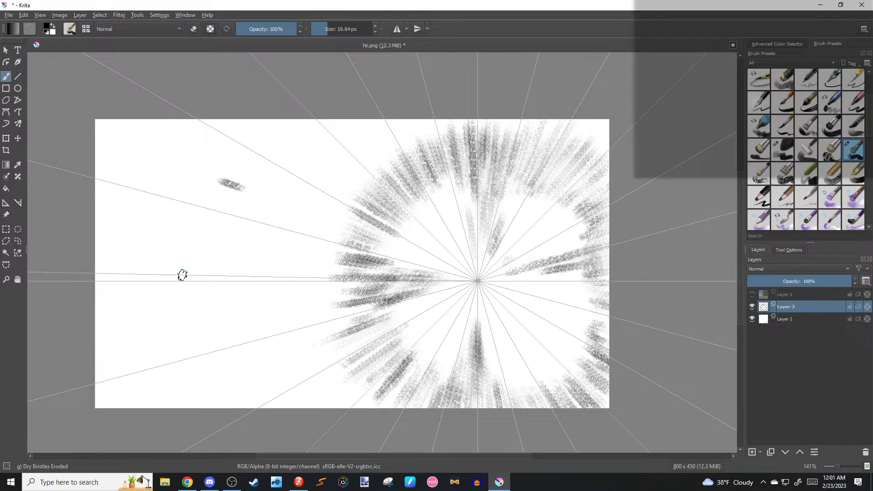
key("ctrl+z")
left_click_drag(188, 189, 263, 184)
key("ctrl+z")
key("ctrl+z")
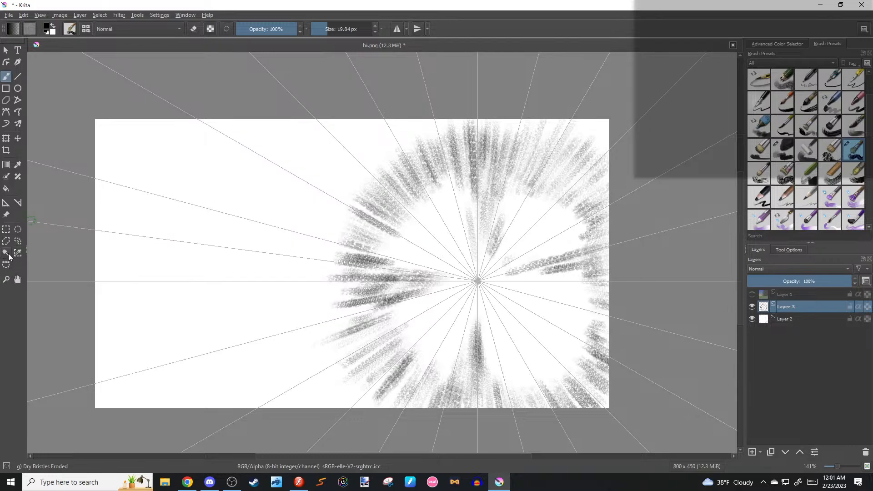
Move the vanishing point to the middle of the canvas's left half and return to the freehand brush.
left_click(6, 203)
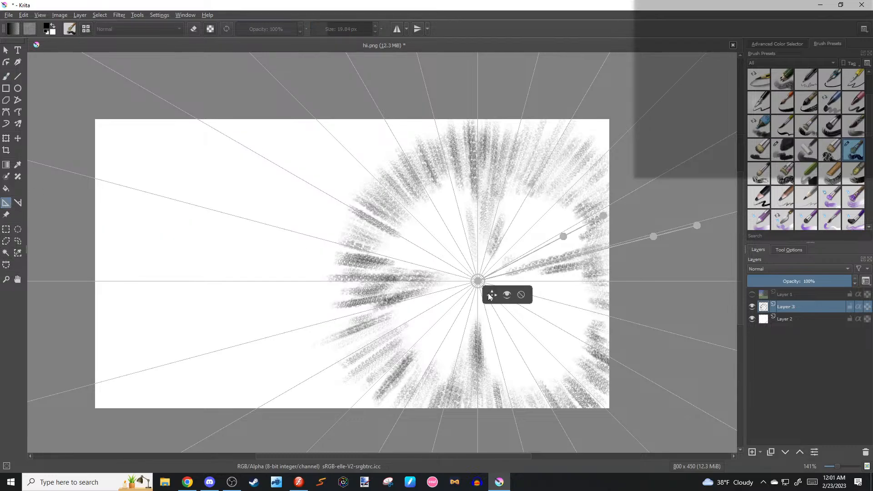
mouse_move(491, 296)
left_mouse_down()
mouse_move(293, 313)
mouse_move(226, 335)
mouse_move(200, 299)
left_mouse_up()
key("b")
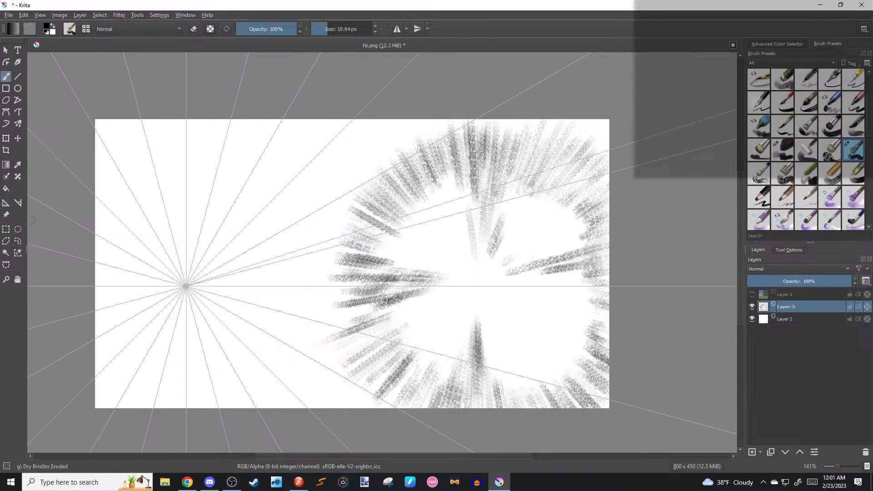
Paint a starburst of dark strokes crossing through the new vanishing point and thicken its core.
left_click_drag(146, 210, 220, 350)
mouse_move(132, 342)
left_mouse_down()
mouse_move(231, 239)
mouse_move(183, 322)
left_mouse_up()
left_click_drag(188, 235, 184, 322)
mouse_move(162, 270)
left_mouse_down()
mouse_move(205, 303)
mouse_move(215, 297)
left_mouse_up()
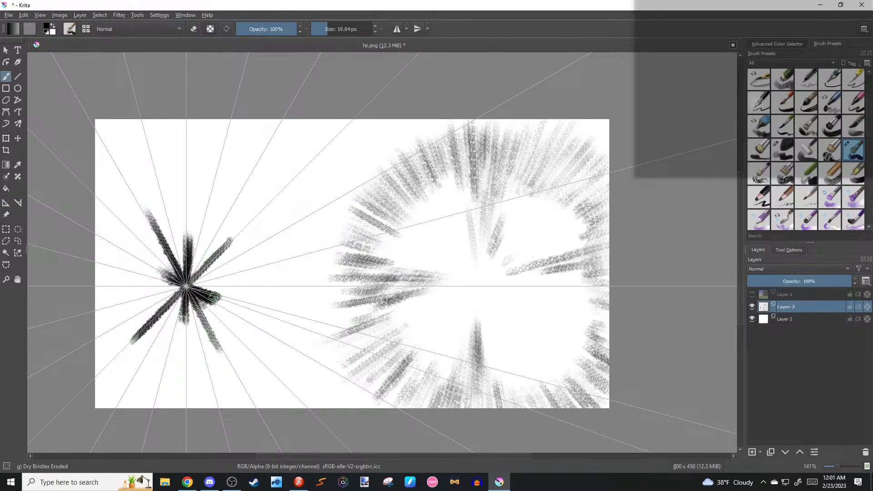
mouse_move(161, 288)
left_mouse_down()
mouse_move(216, 282)
mouse_move(155, 303)
left_mouse_up()
left_click_drag(203, 269, 160, 312)
mouse_move(195, 242)
left_mouse_down()
mouse_move(175, 324)
mouse_move(190, 326)
left_mouse_up()
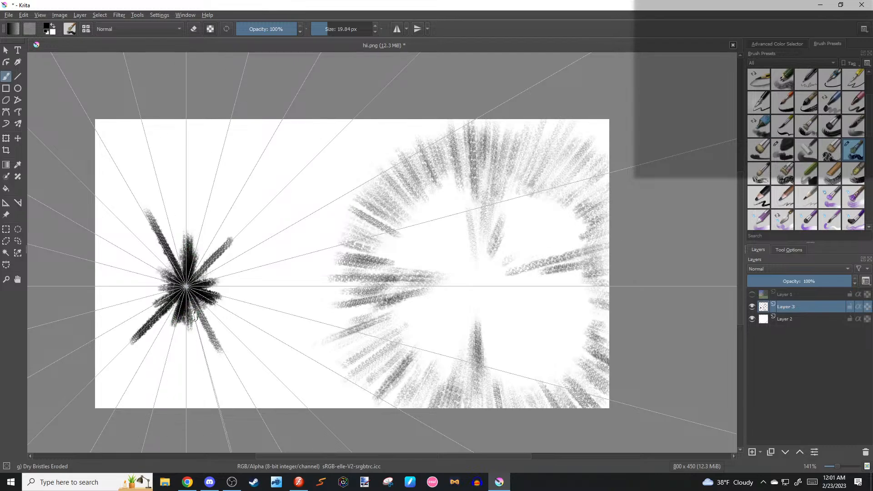
Extend the starburst with a long stroke towards the lower right and lighter rays above and to the right of its core.
left_click_drag(160, 266, 220, 315)
left_click_drag(98, 245, 241, 311)
key("ctrl+z")
left_click_drag(135, 269, 259, 312)
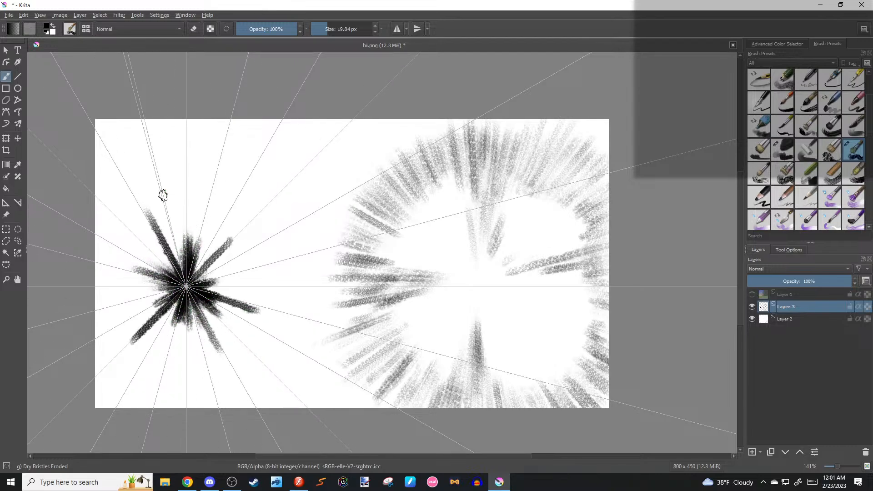
mouse_move(186, 250)
left_mouse_down()
mouse_move(170, 193)
mouse_move(187, 221)
mouse_move(191, 253)
left_mouse_up()
left_click_drag(209, 224, 196, 260)
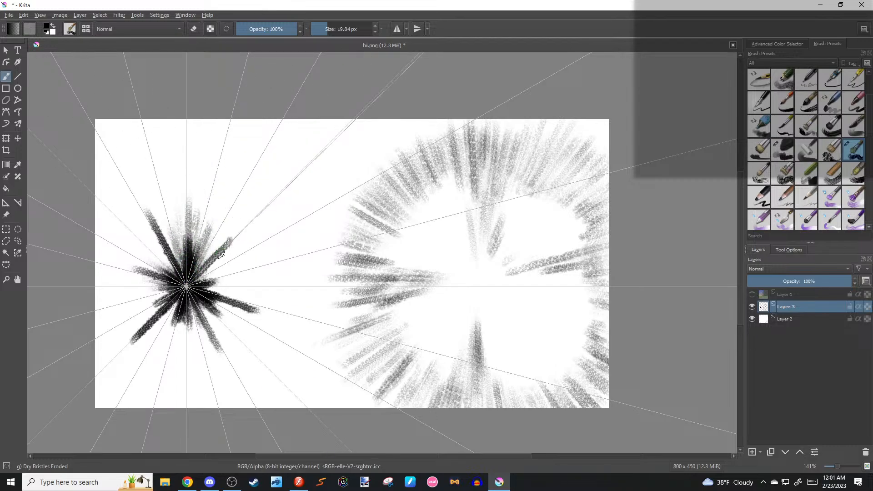
left_click_drag(255, 291, 199, 289)
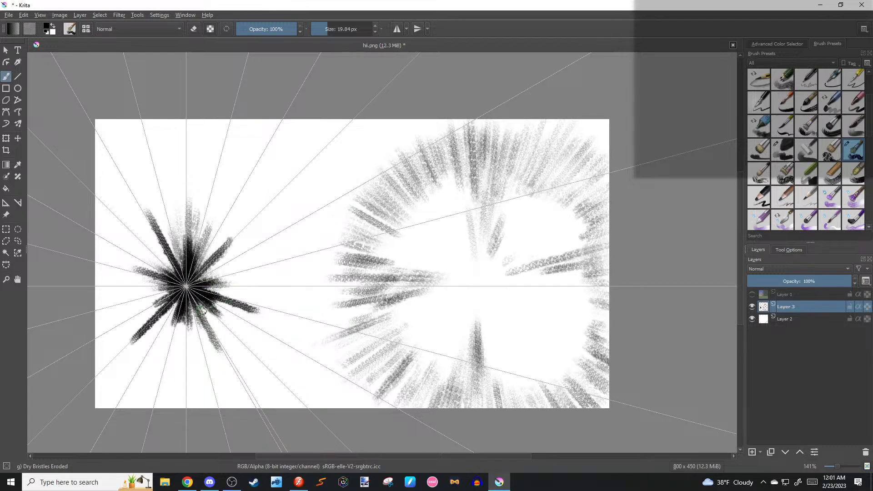
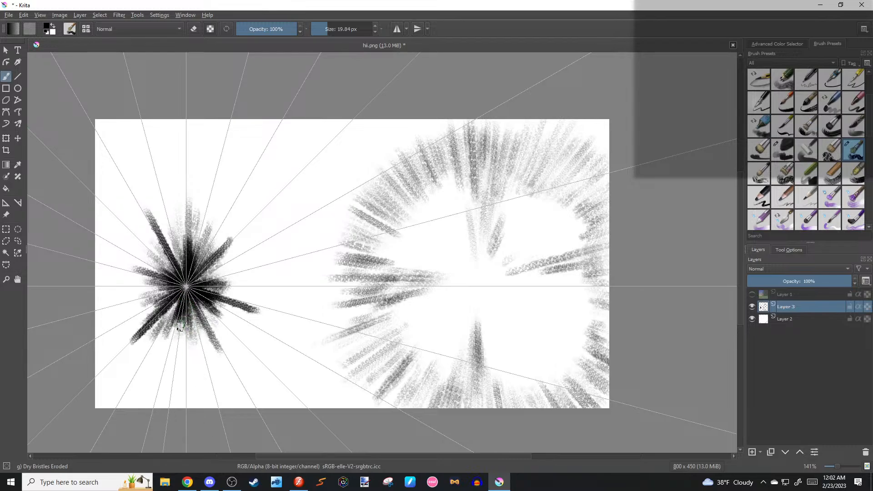
Paint long rays from the starburst to the bottom edge, the top edge and the canvas's upper-left side.
left_click_drag(178, 347, 161, 404)
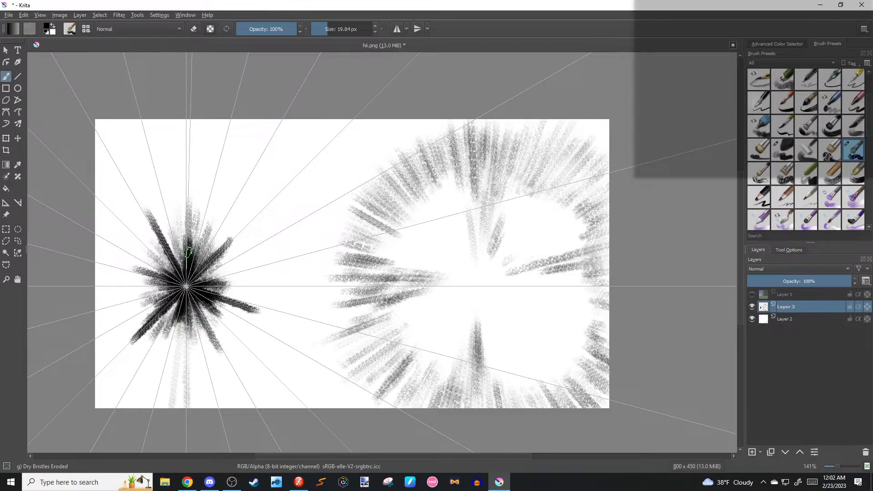
mouse_move(203, 121)
left_mouse_down()
mouse_move(206, 213)
mouse_move(229, 150)
mouse_move(218, 203)
mouse_move(232, 145)
mouse_move(201, 240)
left_mouse_up()
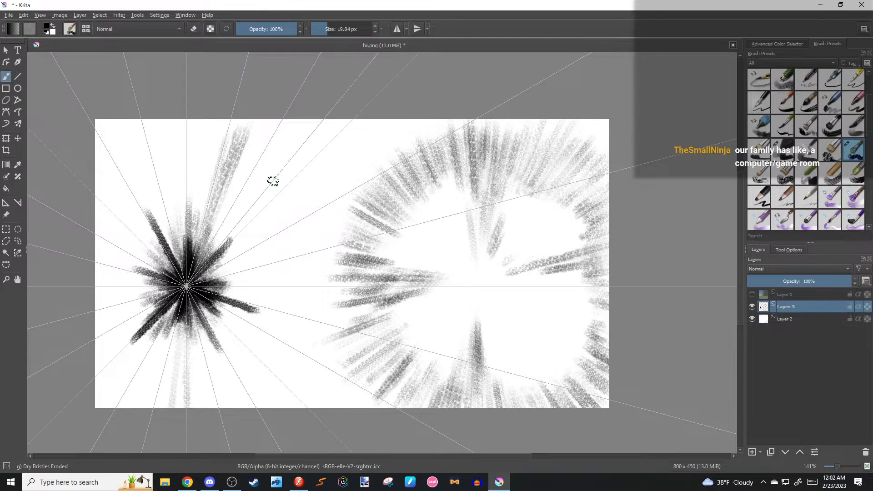
mouse_move(96, 157)
left_mouse_down()
mouse_move(162, 269)
mouse_move(165, 260)
left_mouse_up()
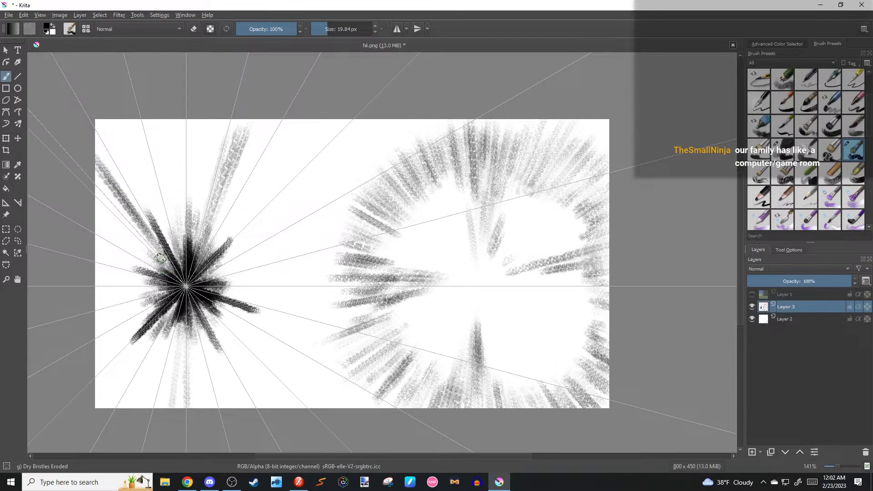
left_click_drag(96, 183, 161, 259)
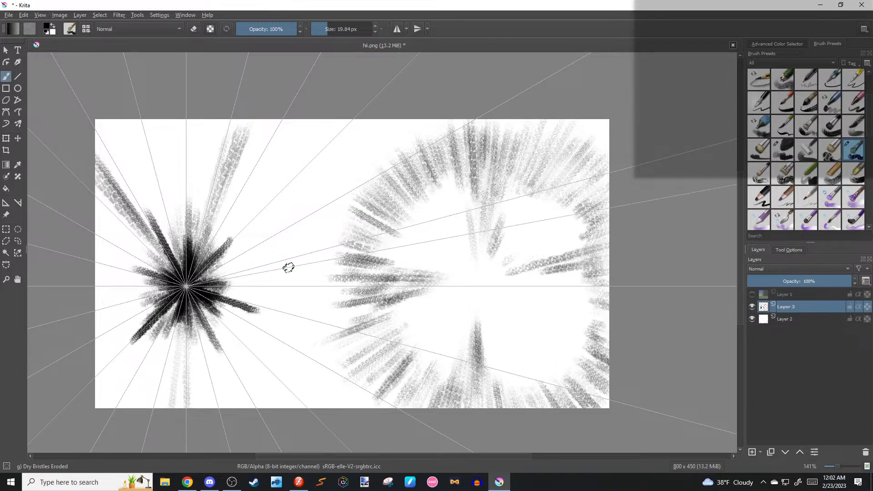
mouse_move(186, 329)
left_mouse_down()
mouse_move(185, 347)
mouse_move(187, 417)
mouse_move(180, 337)
mouse_move(177, 408)
left_mouse_up()
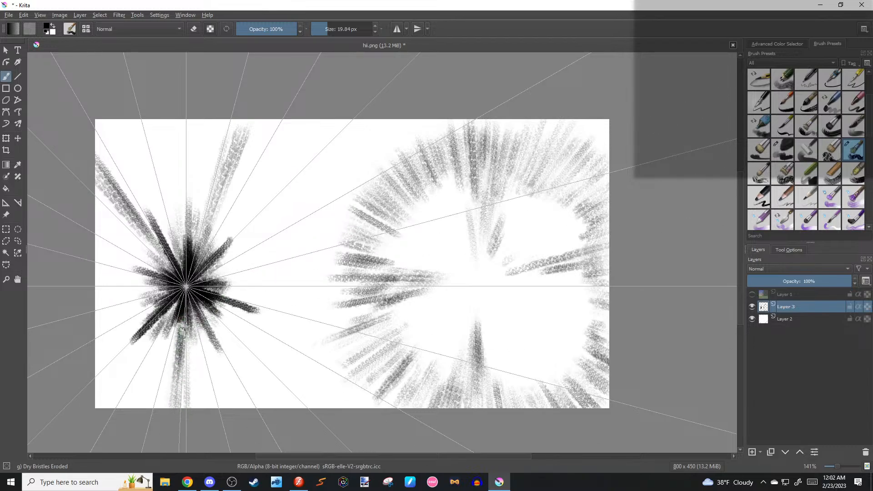
left_click_drag(186, 368, 182, 347)
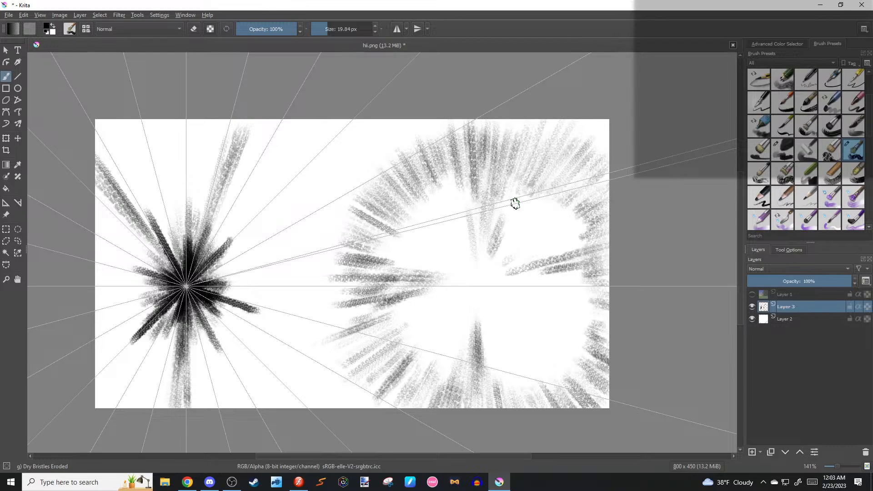
scroll(343, 232, "down", 3)
scroll(344, 242, "up", 3)
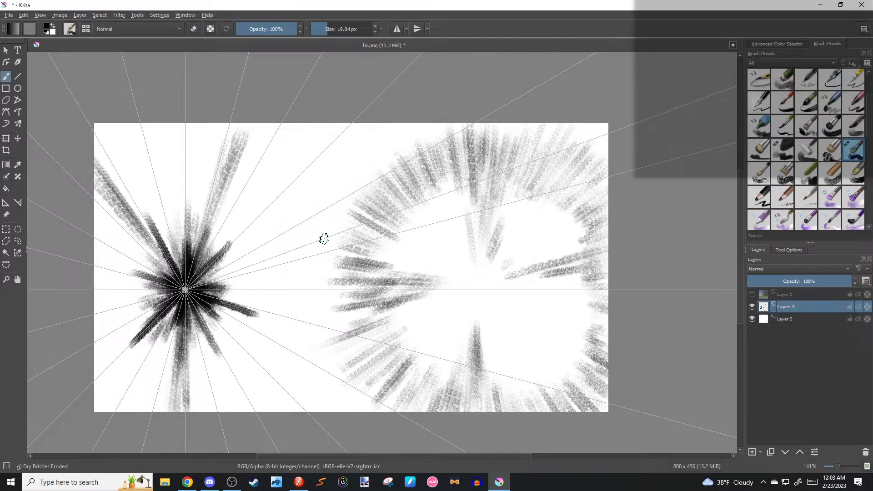
scroll(306, 180, "down", 1)
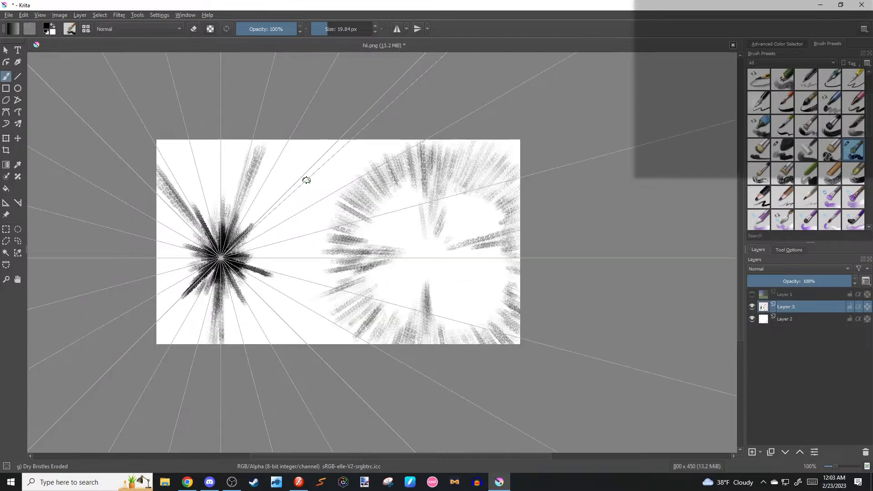
scroll(306, 180, "up", 1)
Export the painting to the Desktop as the PNG image bruh.png with the default PNG options.
left_click(6, 15)
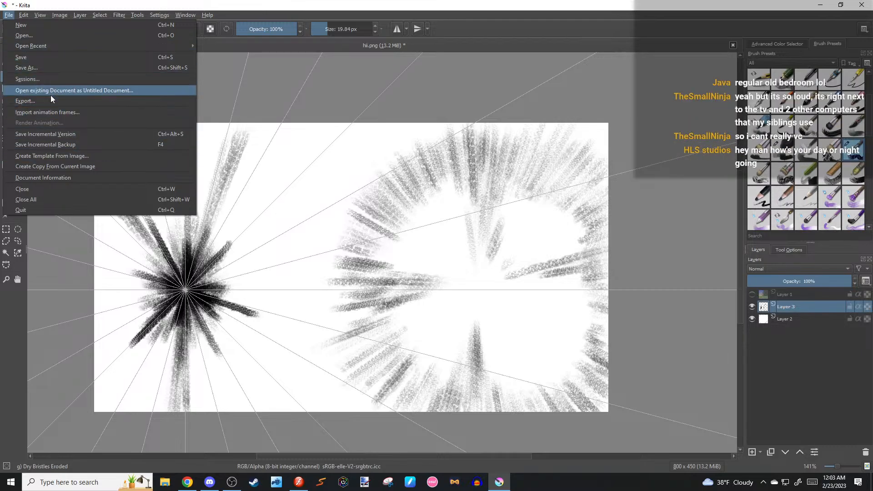
key("Escape")
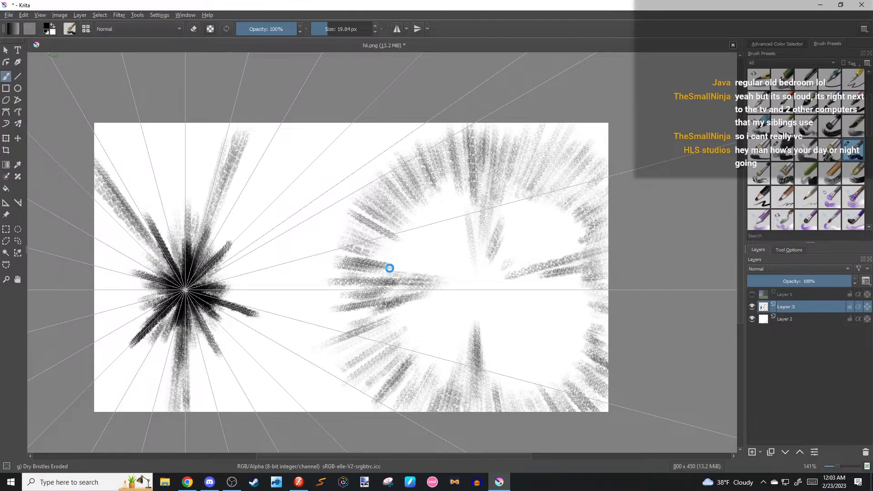
key("ctrl+shift+e")
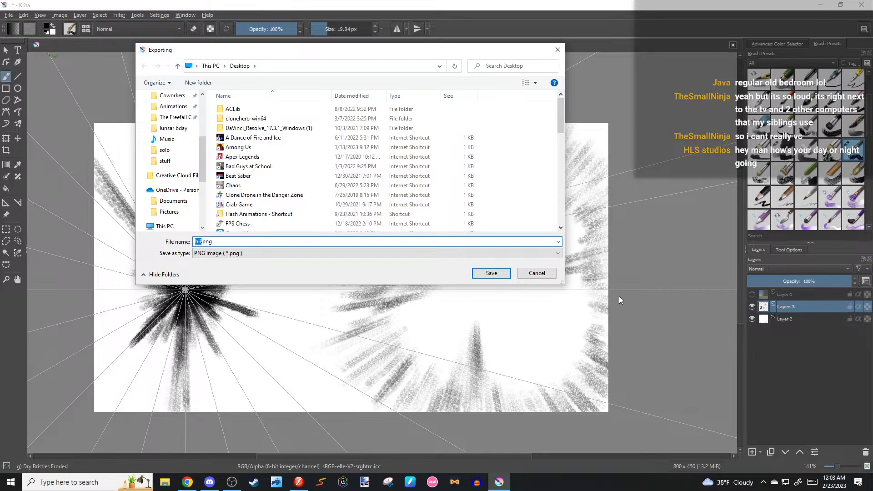
type("hii")
left_click(491, 273)
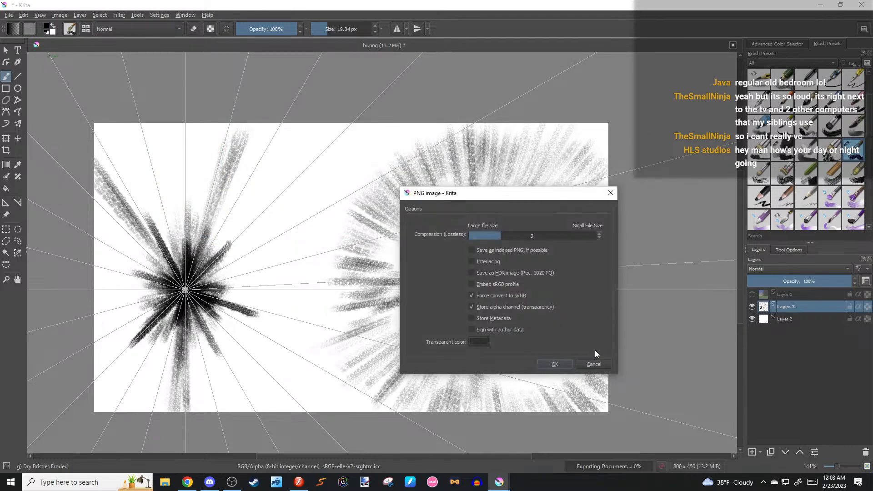
left_click(564, 364)
Switch to Flash, import bruh.png from the Desktop into the library and locate it in the item list.
left_click(821, 5)
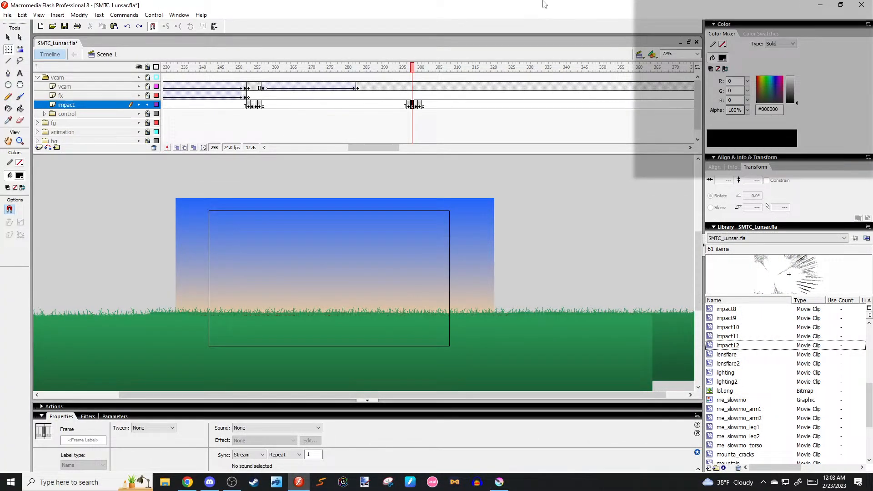
left_click(840, 5)
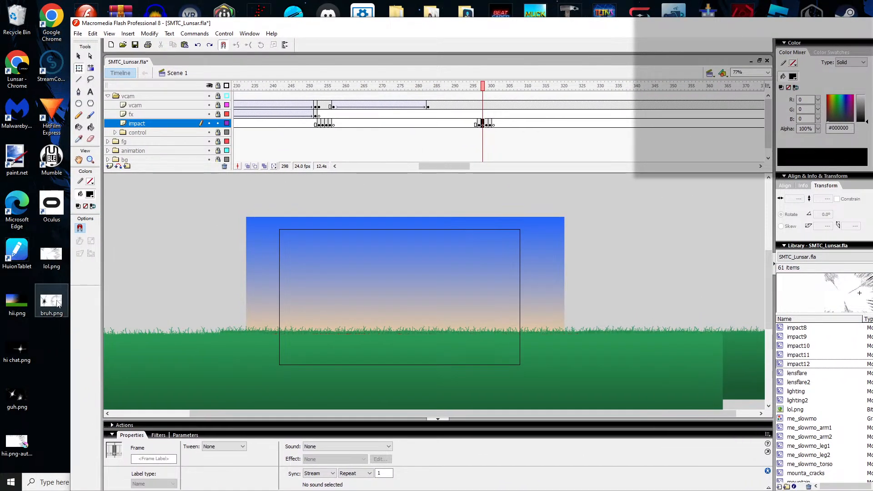
left_click_drag(51, 302, 813, 391)
double_click(695, 28)
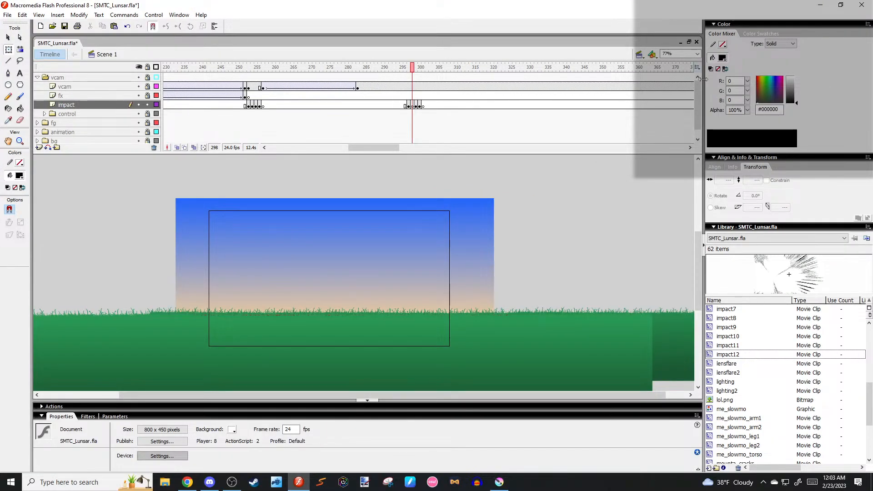
scroll(801, 335, "up", 7)
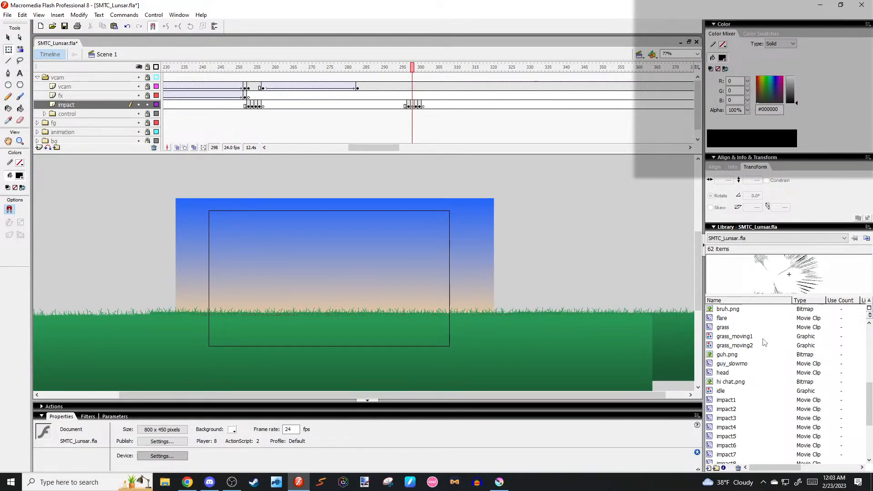
left_click(727, 344)
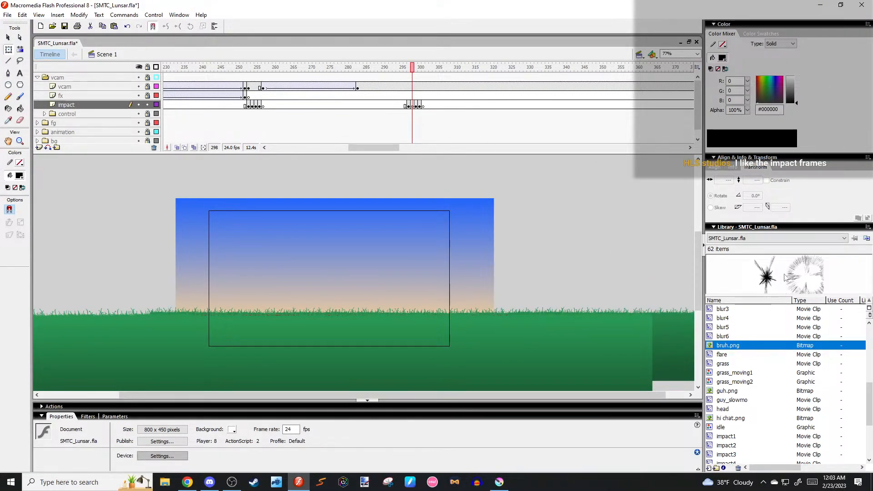
left_click_drag(784, 278, 429, 275)
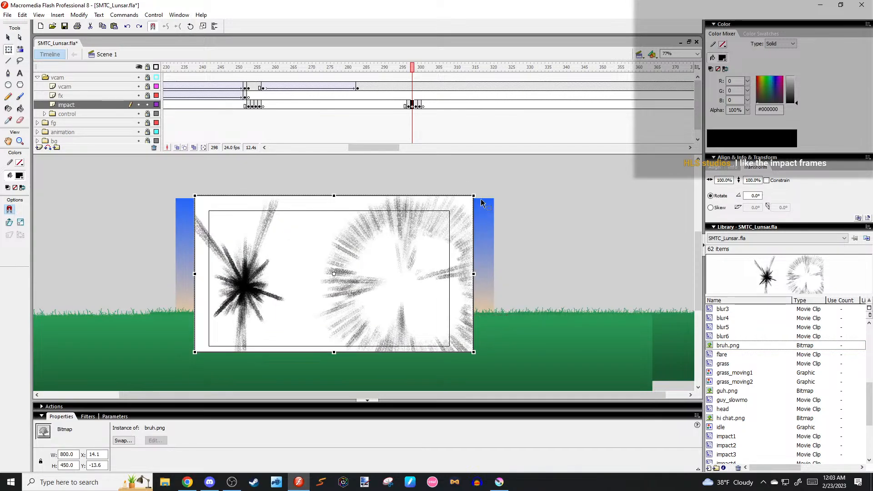
left_click_drag(479, 198, 483, 233)
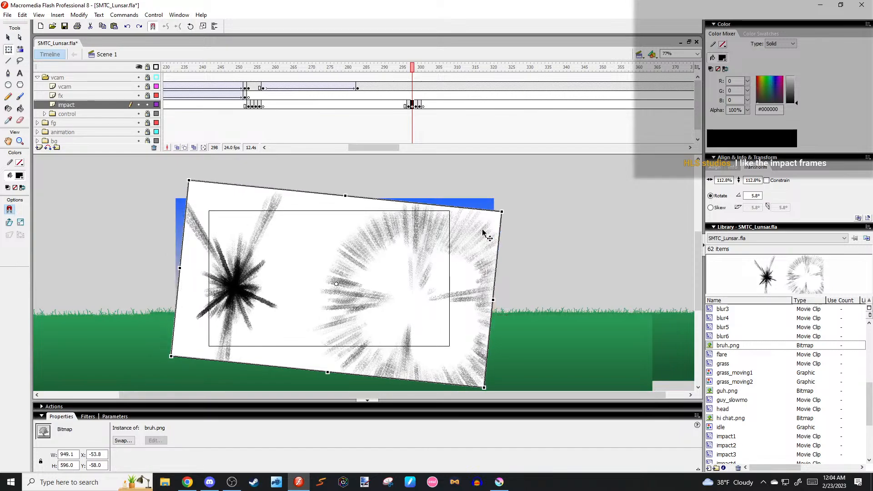
key("period")
key("comma")
key("period")
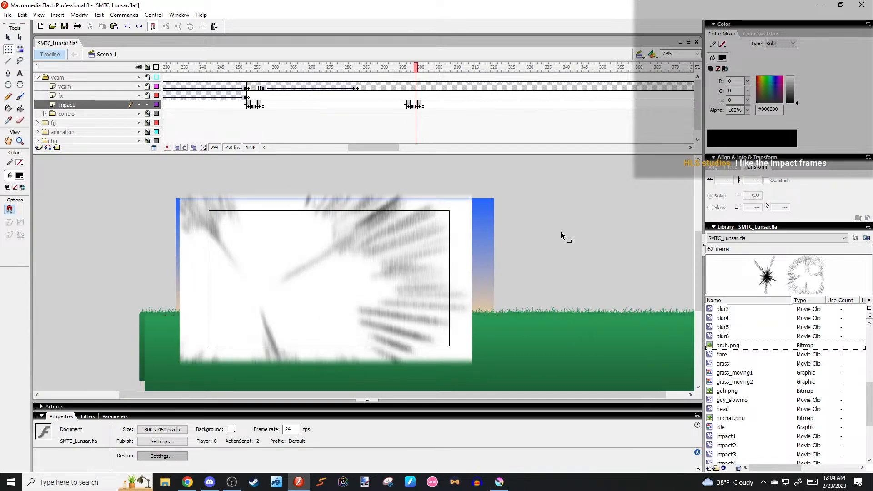
key("period")
key("comma")
key("comma")
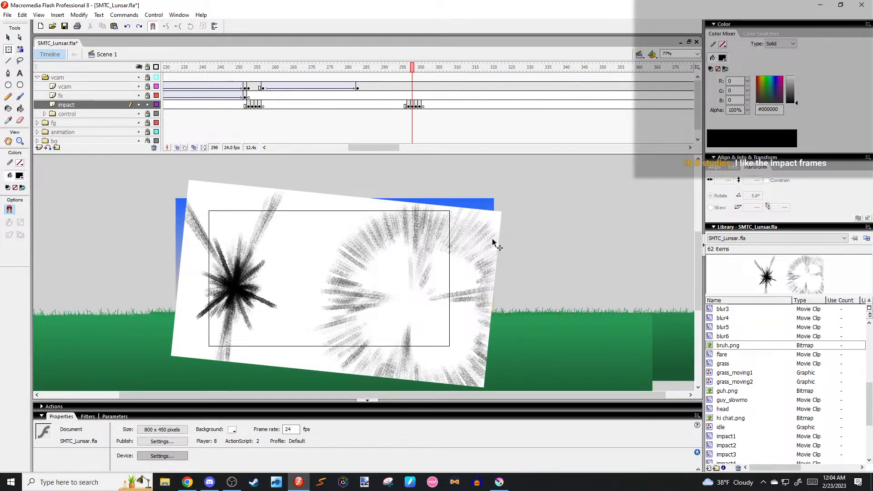
left_click(493, 243)
key("Delete")
Place bruh.png from the library unrotated on frame 298 of the impact layer so that it covers the camera frame.
left_click_drag(758, 282, 403, 256)
left_click_drag(483, 256, 442, 268)
Step back and forth through the impact layer's frames around 296 to 300 to compare the new image with its neighbours.
key("comma")
key("period")
key("period")
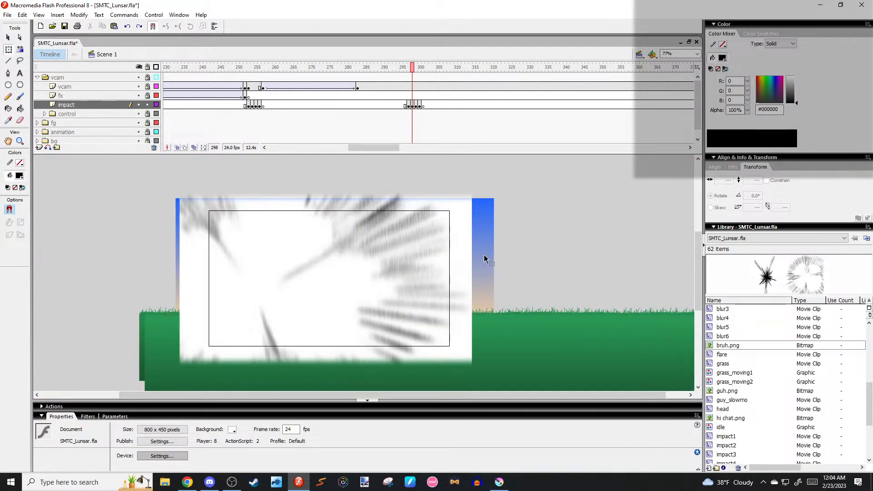
key("period")
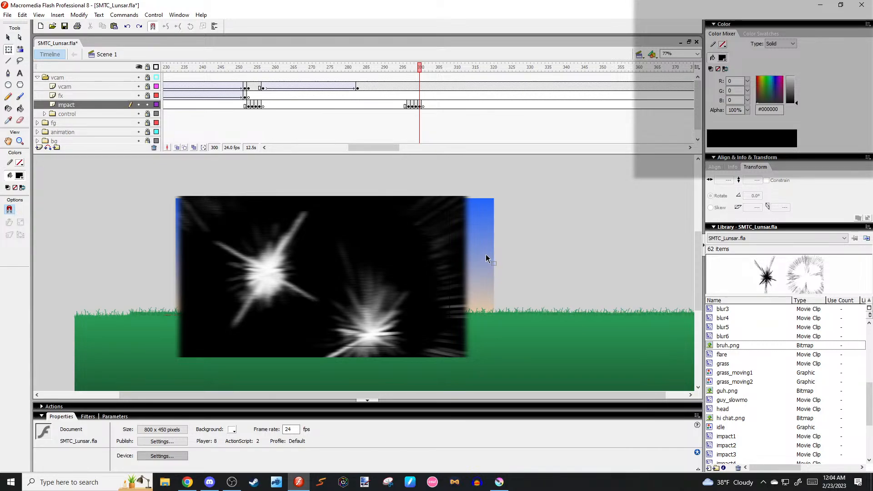
key("period")
key("comma")
key("comma")
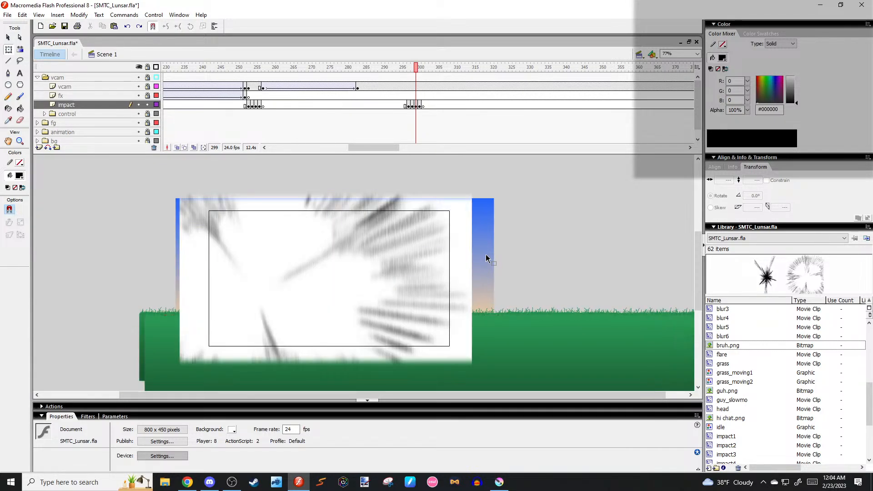
key("comma")
key("comma")
key("comma")
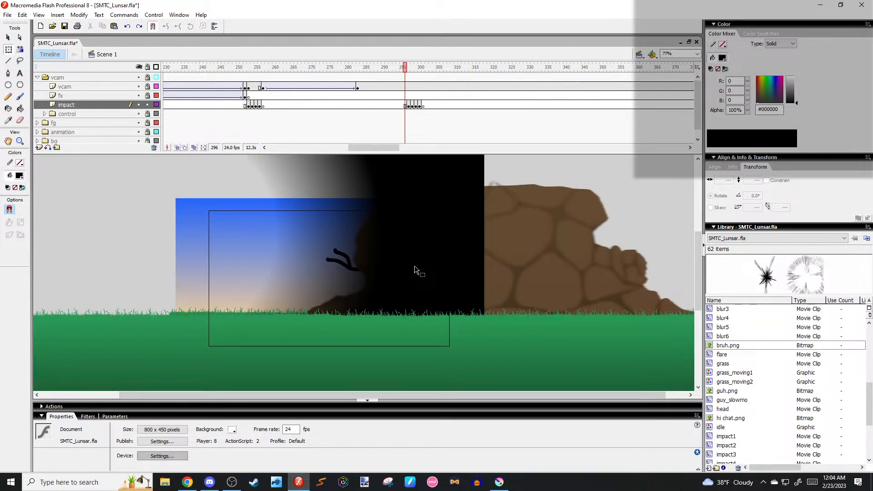
key("period")
key("period")
key("period")
key("period")
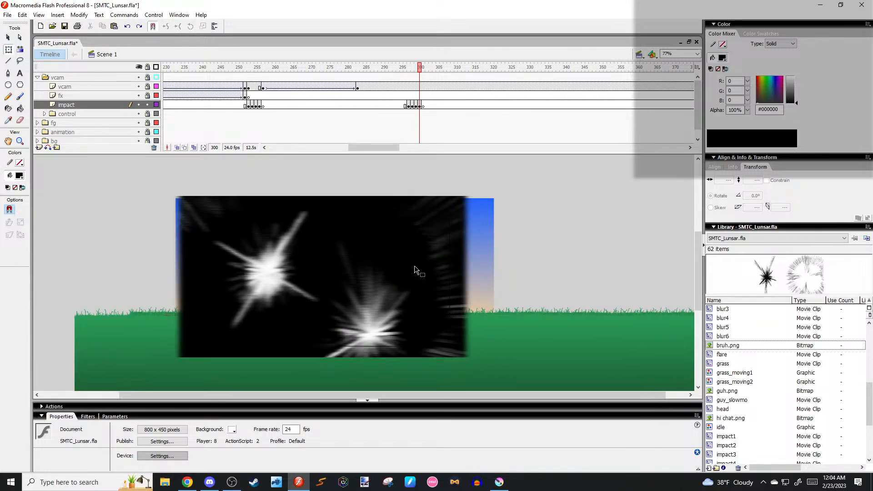
key("comma")
key("comma")
key("comma")
key("period")
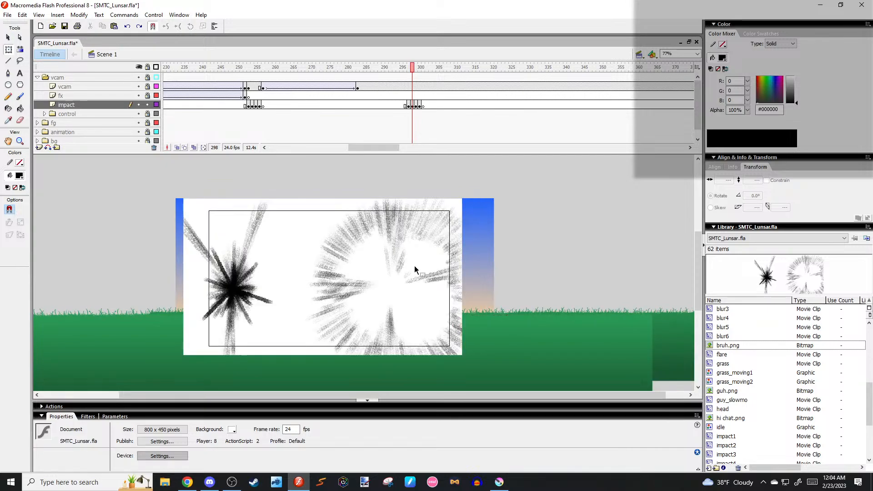
Convert the placed bruh.png bitmap on frame 298 into a movie clip symbol named impact13.
left_click(414, 267)
key("F8")
type("impact")
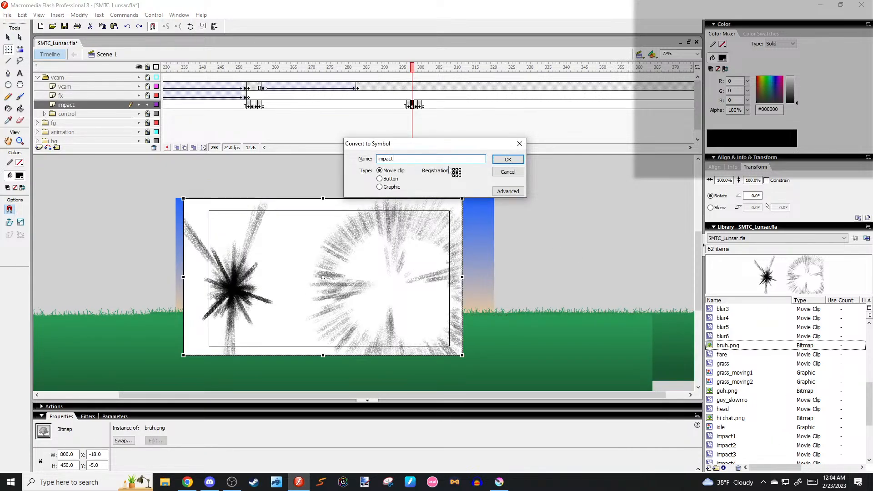
left_click(497, 172)
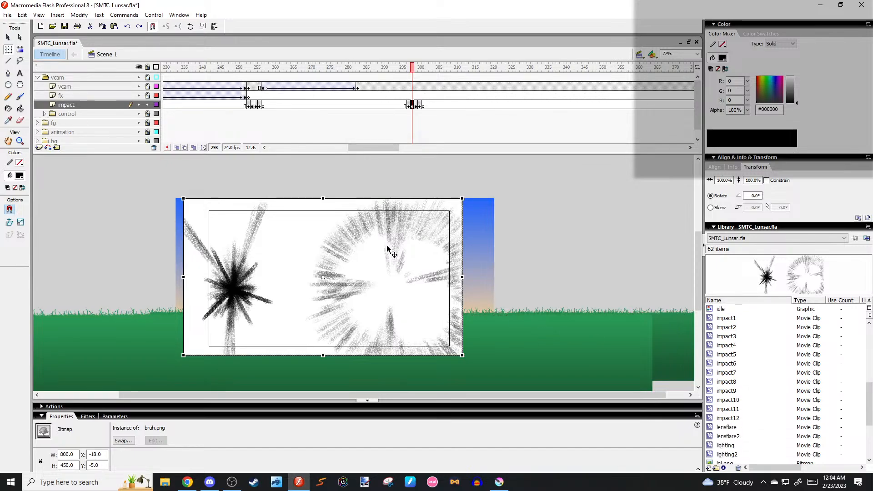
key("F8")
type("impact13")
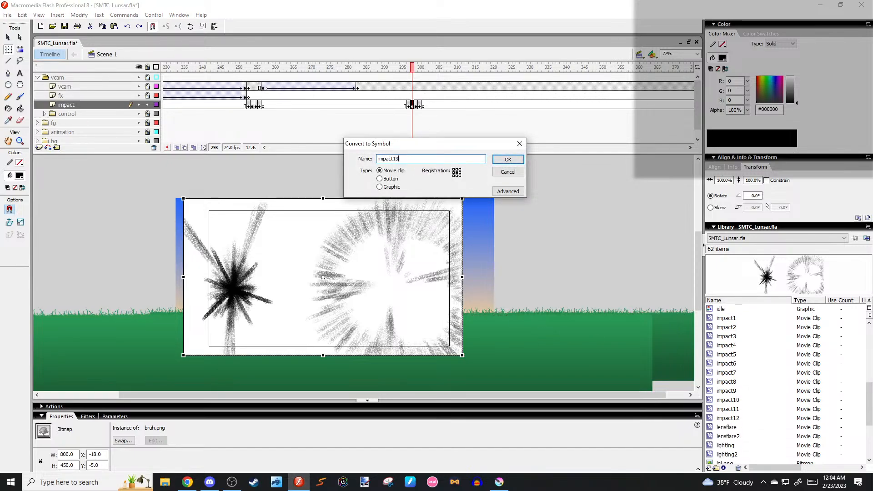
left_click(508, 159)
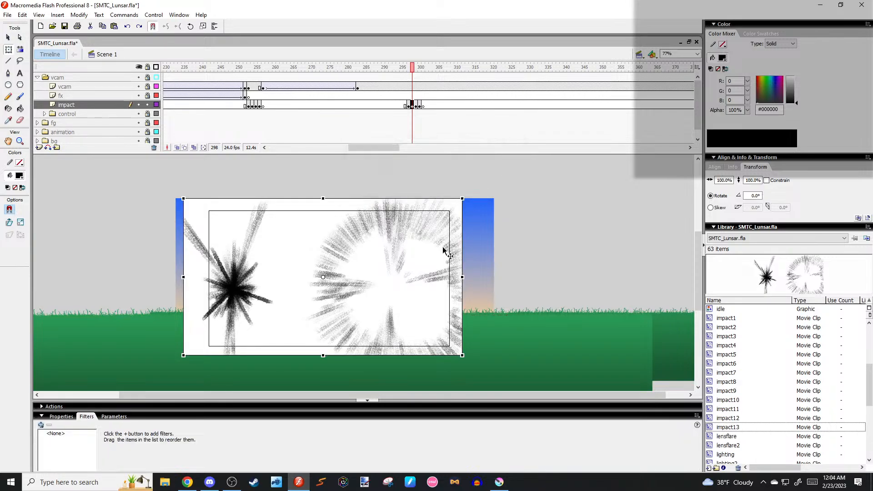
Add a Blur filter with High quality to the impact13 clip.
left_click(41, 425)
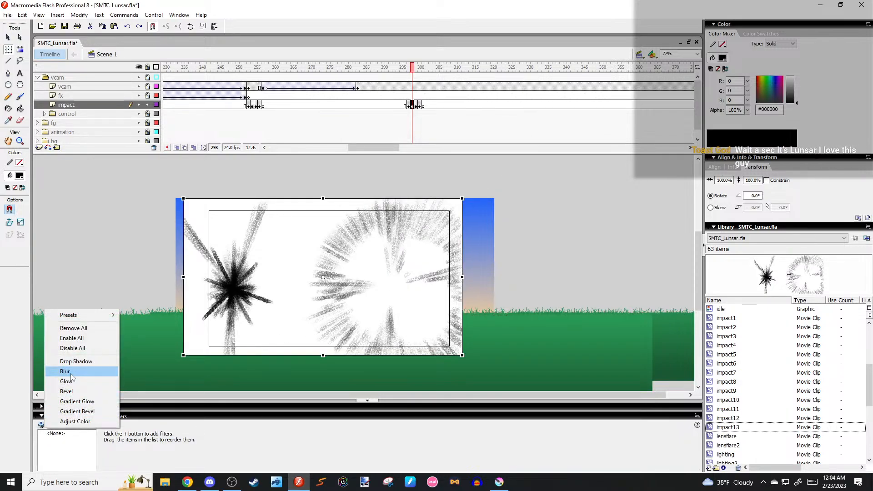
left_click(71, 370)
left_click(149, 467)
left_click(137, 486)
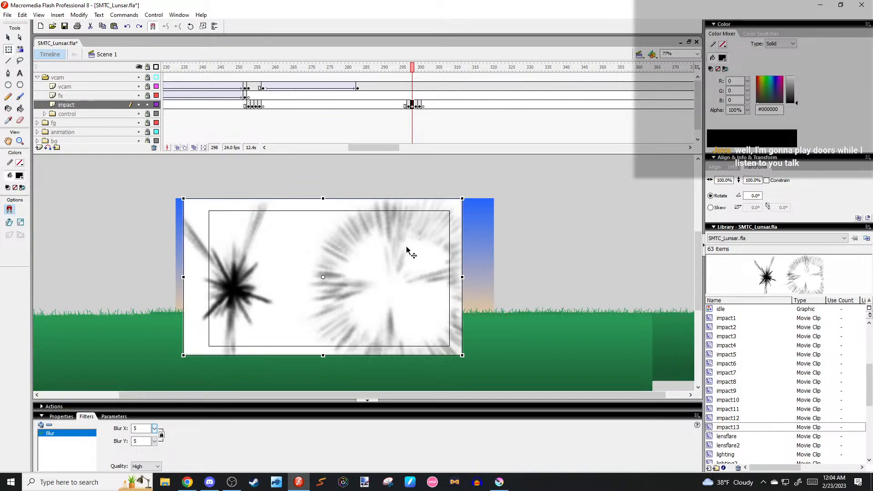
Shift the impact13 clip slightly to the right, unlink its Blur X and Y values and strengthen only the horizontal blur.
left_click_drag(454, 231, 456, 231)
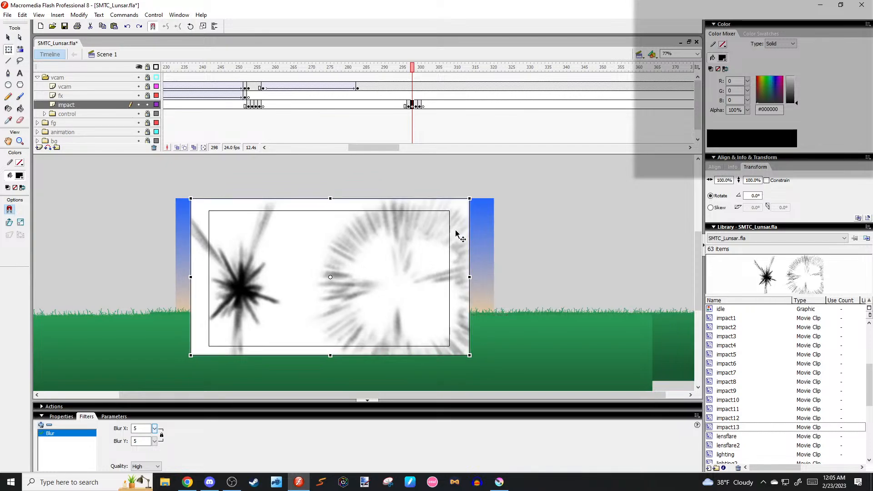
mouse_move(159, 432)
left_mouse_down()
mouse_move(155, 450)
mouse_move(159, 425)
left_mouse_up()
left_click(161, 436)
left_click(143, 337)
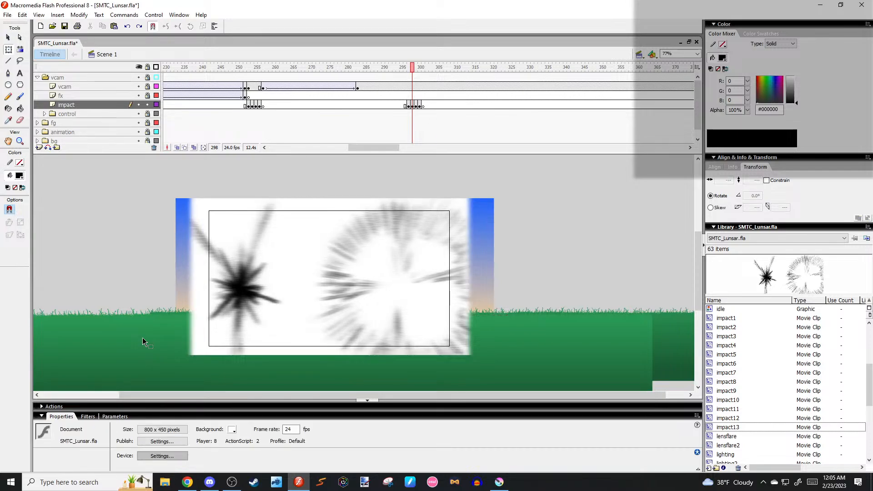
Check the blurred frame 298 against the impact frames from 297 to 300.
key("period")
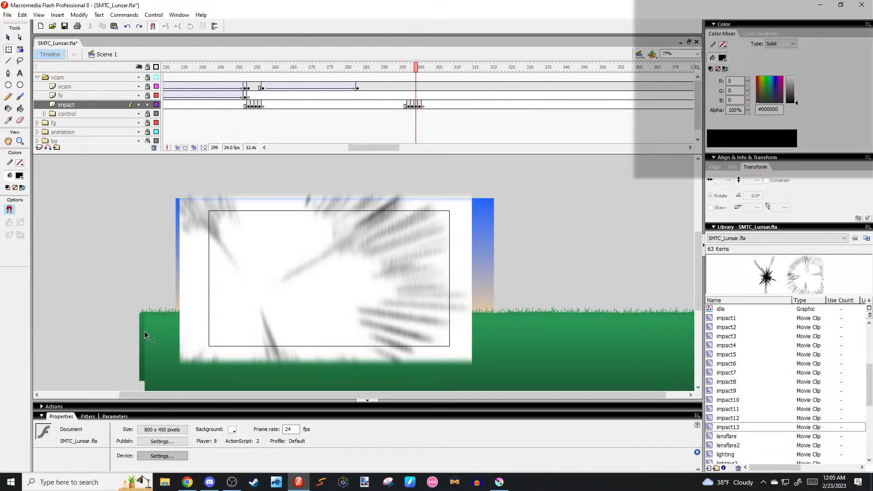
key("period")
key("comma")
key("comma")
key("comma")
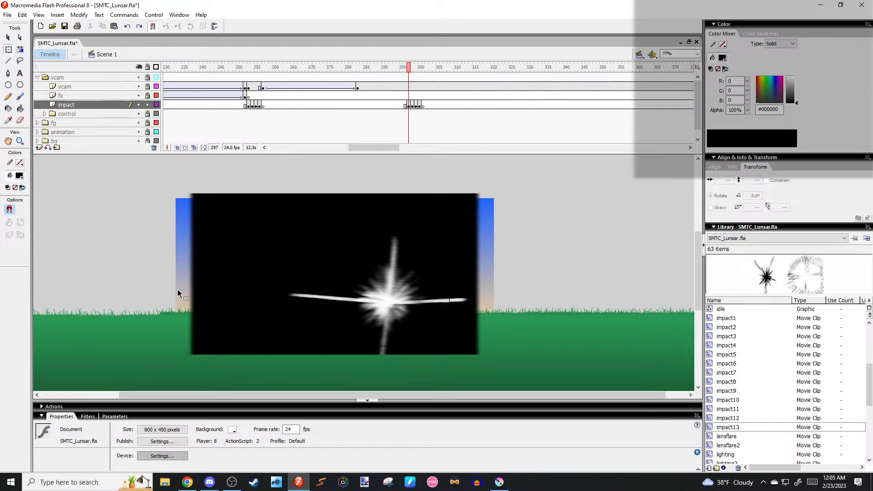
key("period")
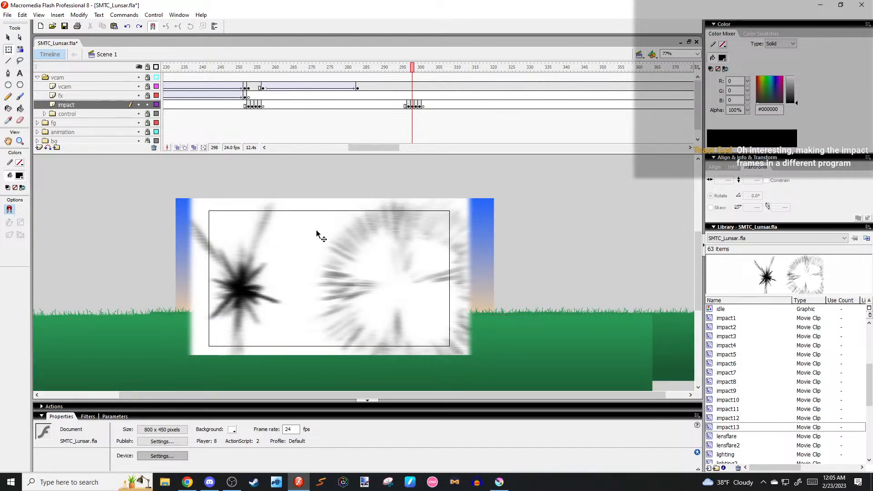
Look through the library's items, previewing the grass and radial clips and checking the vcam folder.
key("r")
scroll(800, 375, "up", 5)
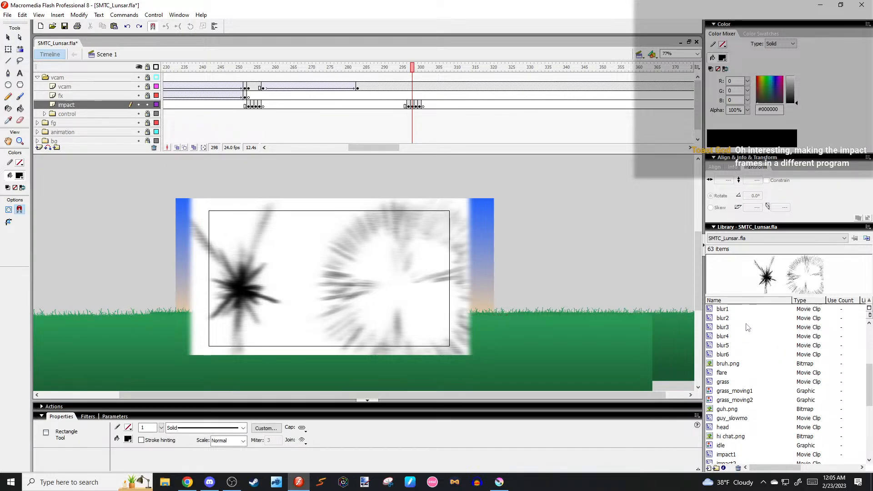
scroll(746, 345, "down", 1)
left_click(727, 363)
left_click(740, 372)
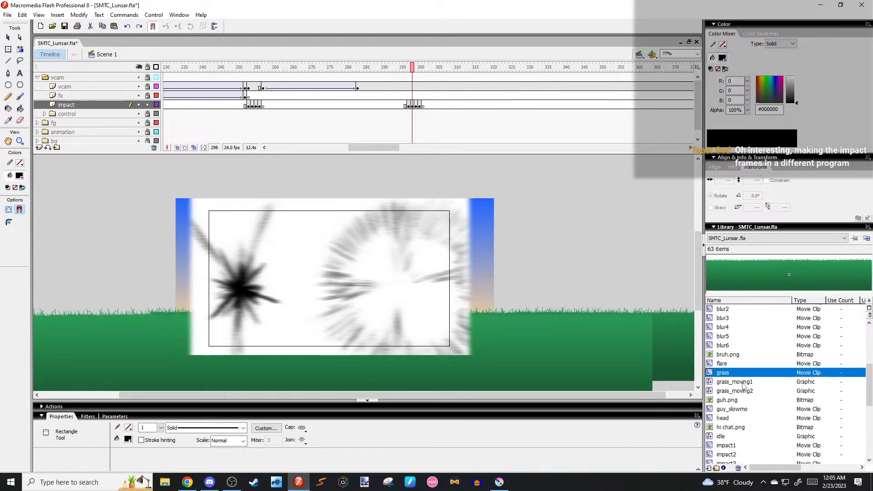
scroll(744, 385, "down", 10)
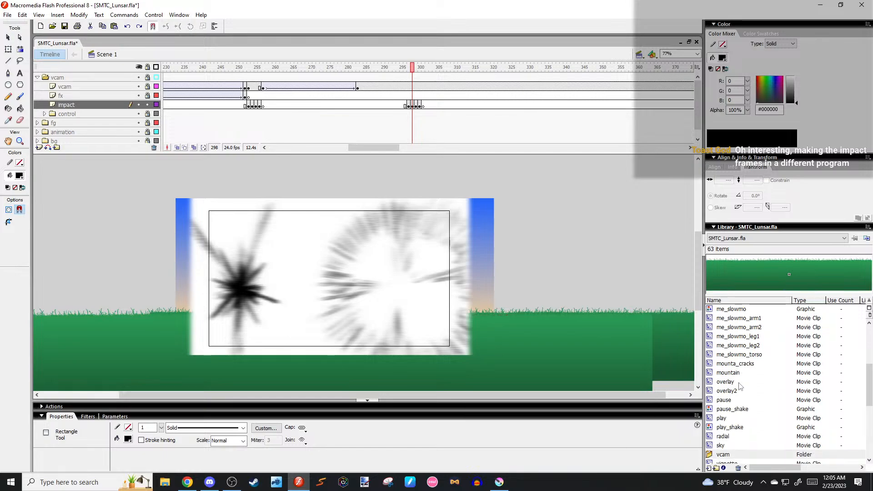
scroll(740, 385, "down", 1)
left_click(749, 427)
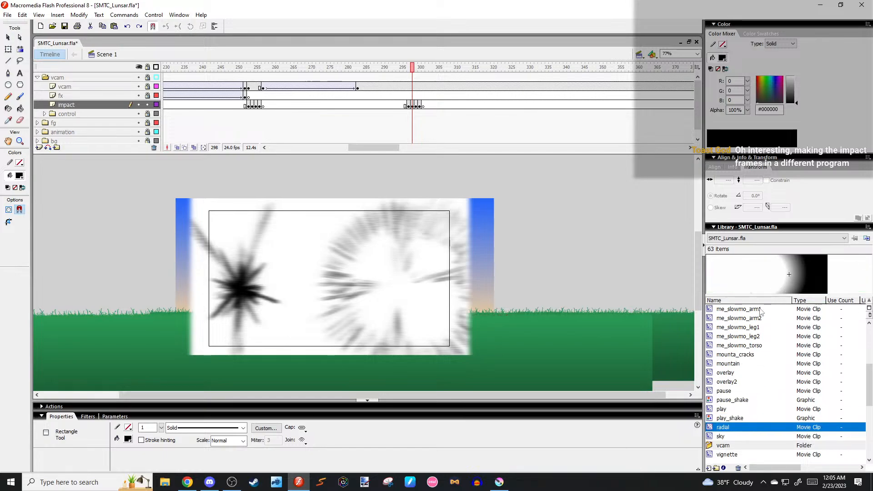
key("Down")
key("Down")
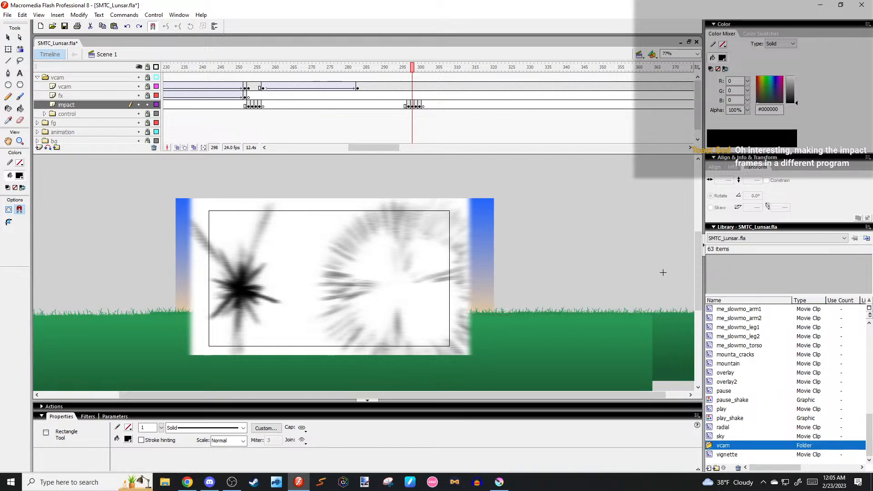
Set the fill to a black radial gradient whose centre colour has 0% alpha.
key("v")
scroll(518, 286, "up", 1)
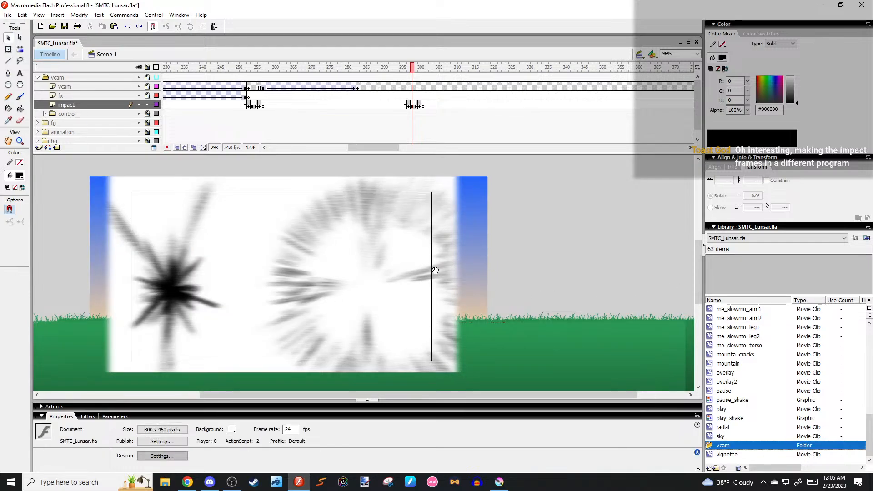
left_click_drag(435, 270, 482, 259)
left_click(19, 175)
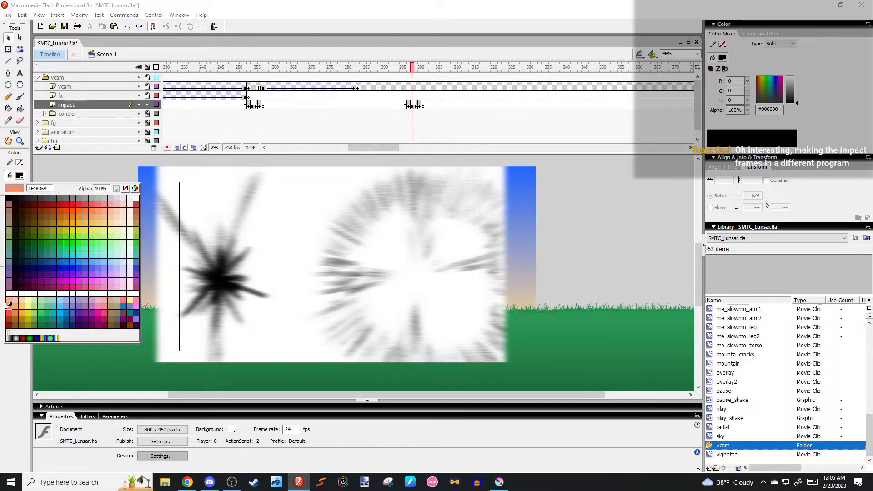
left_click(22, 337)
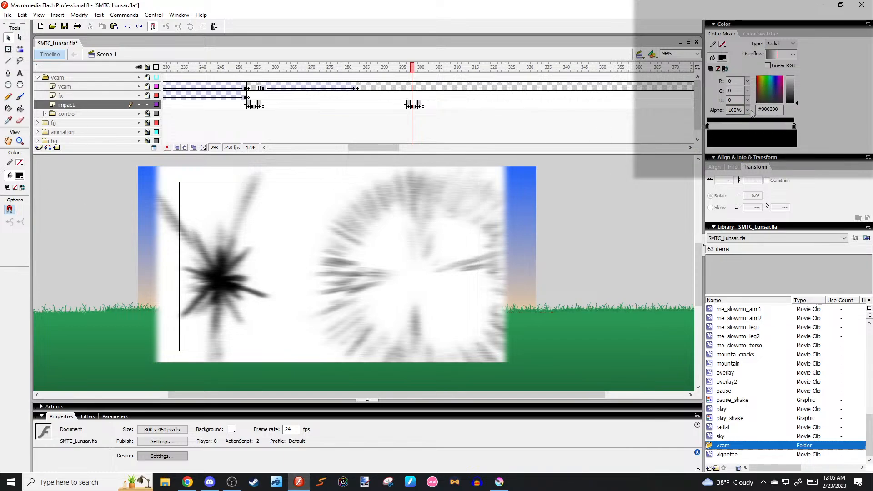
left_click_drag(746, 110, 754, 290)
Draw a gradient-filled rectangle about 845 by 453 px and position it over the impact13 image on frame 298.
key("r")
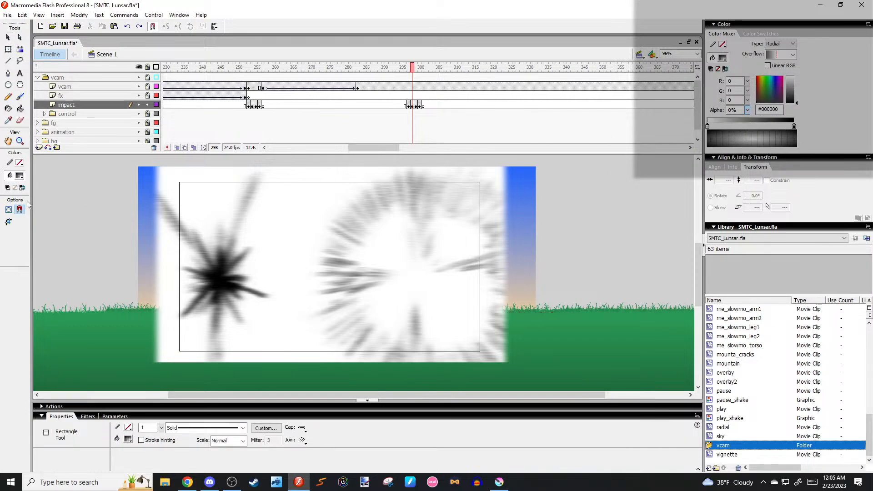
left_click_drag(171, 167, 538, 364)
key("v")
left_click_drag(505, 305, 487, 304)
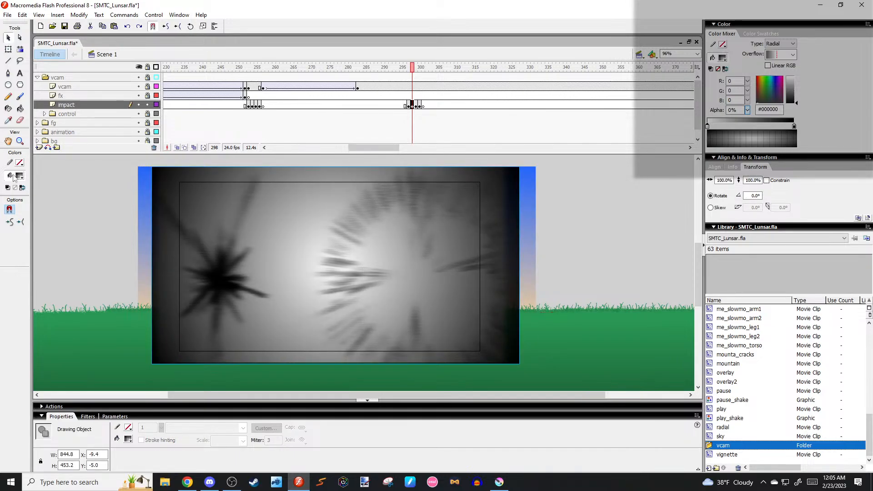
Move the rectangle gradient's transparent stop outward so that only the outer edges are darkened.
left_click(20, 50)
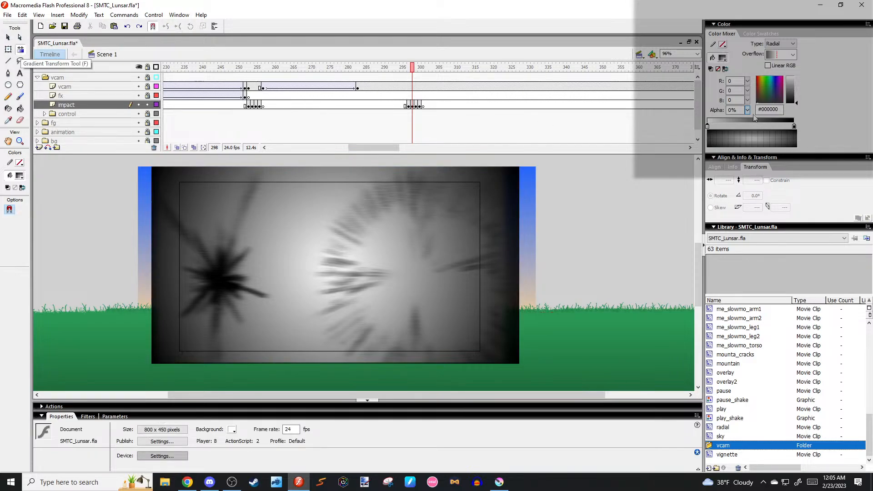
left_click_drag(708, 126, 770, 129)
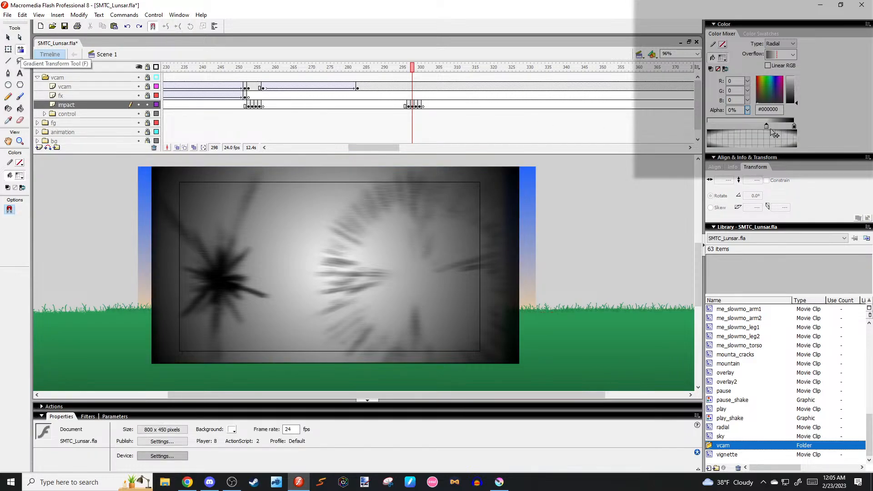
left_click(438, 250)
left_click_drag(707, 126, 774, 126)
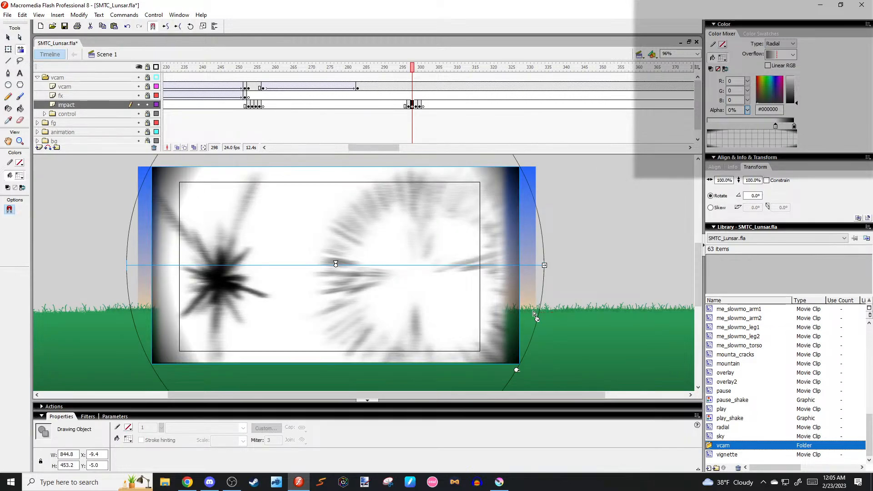
Recentre the rectangle's radial gradient on the right-hand ray burst, enlarge it, and shift its transparent stop inward.
mouse_move(536, 320)
left_mouse_down()
mouse_move(557, 325)
mouse_move(531, 317)
left_mouse_up()
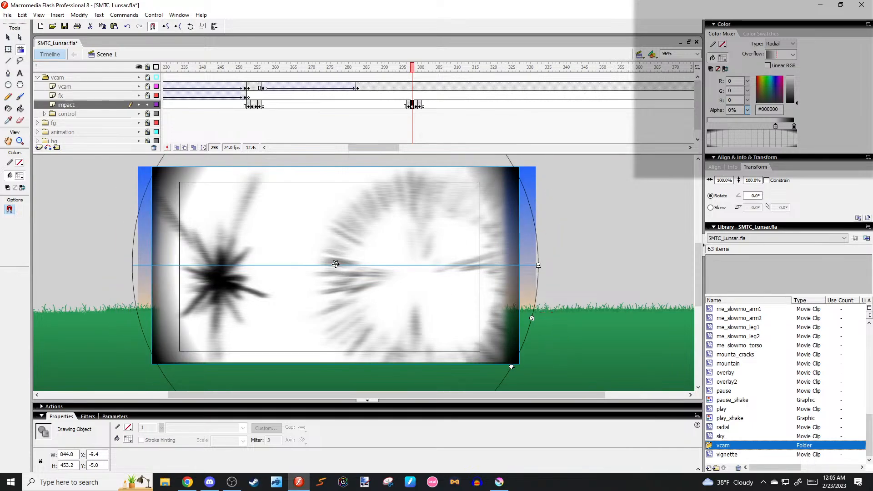
left_click_drag(336, 263, 418, 274)
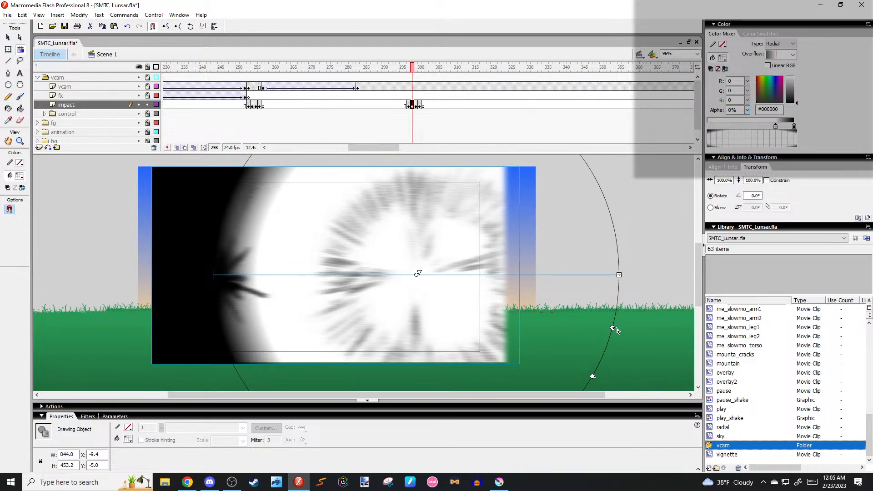
mouse_move(775, 125)
left_mouse_down()
mouse_move(720, 125)
mouse_move(769, 125)
left_mouse_up()
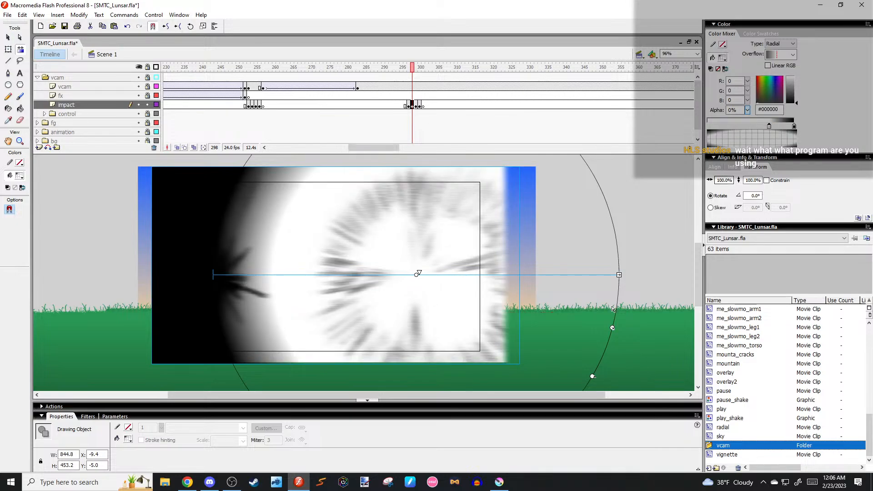
left_click_drag(612, 327, 661, 349)
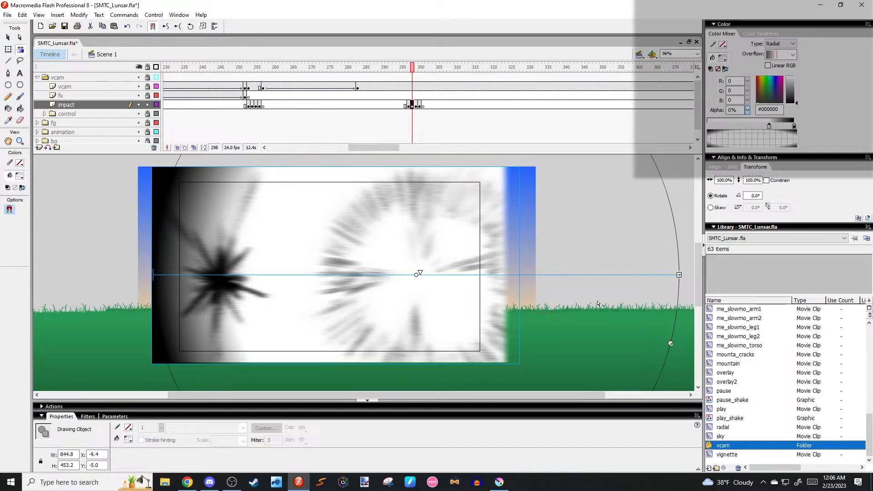
Switch to Krita, paint a test stroke along the vanishing point guides, undo it, and return to Flash.
left_click(499, 481)
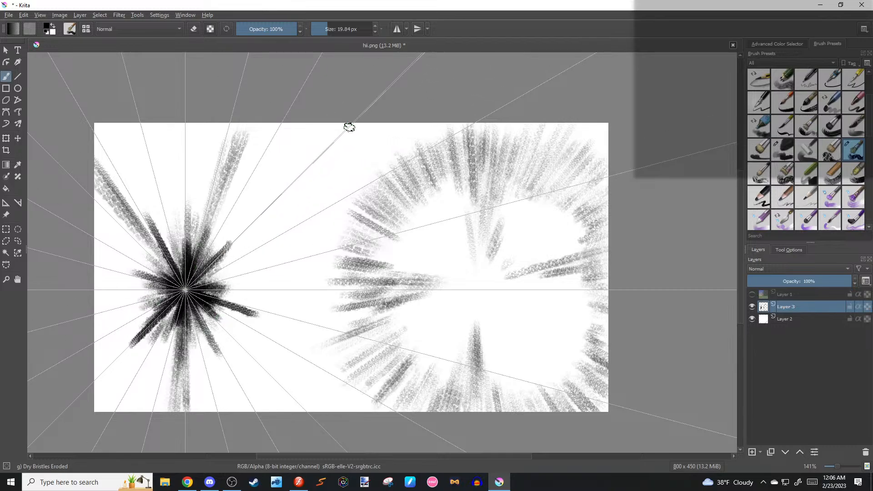
left_click_drag(349, 127, 288, 186)
key("ctrl+z")
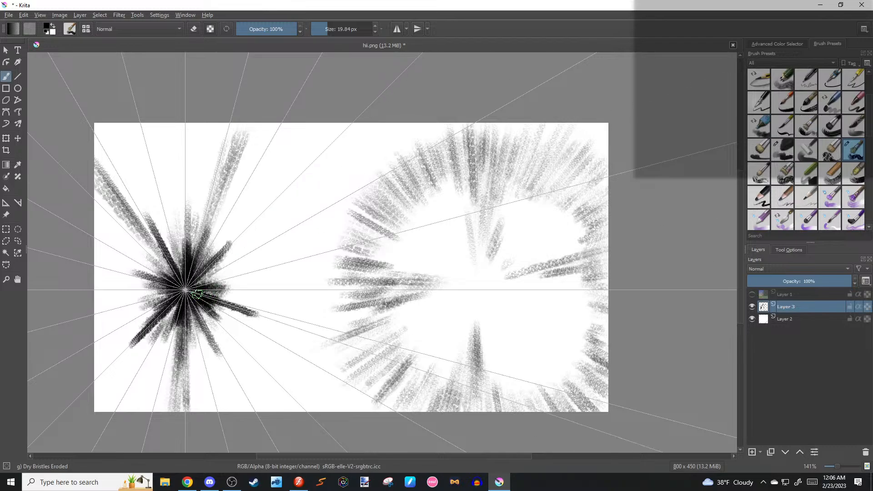
key("alt+Tab")
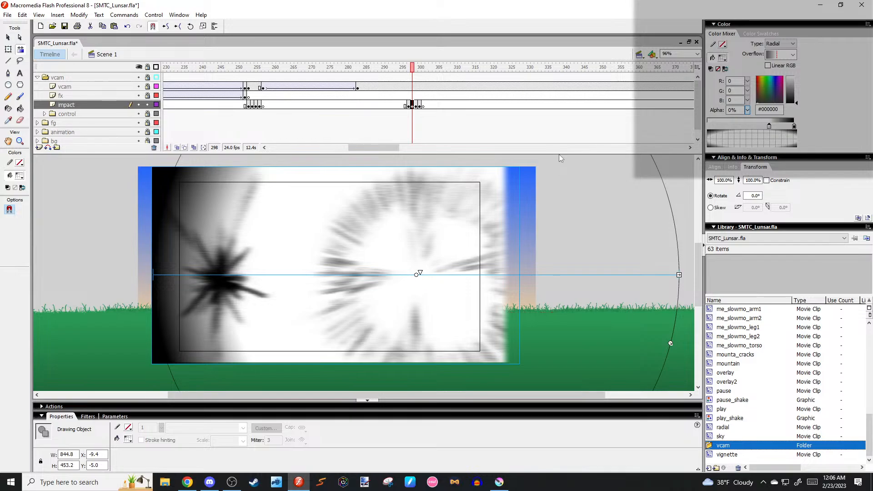
Check the Assistant tool's Vanishing Point option in Krita, and return to Flash.
left_click(499, 479)
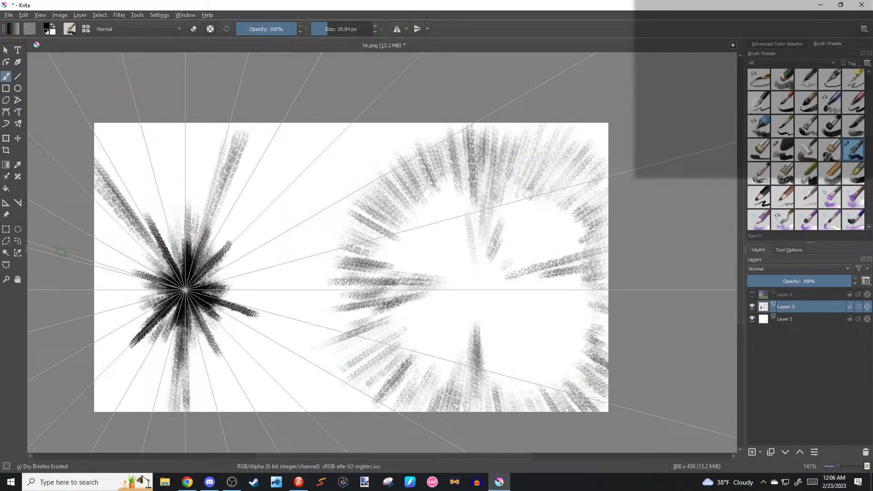
left_click(6, 203)
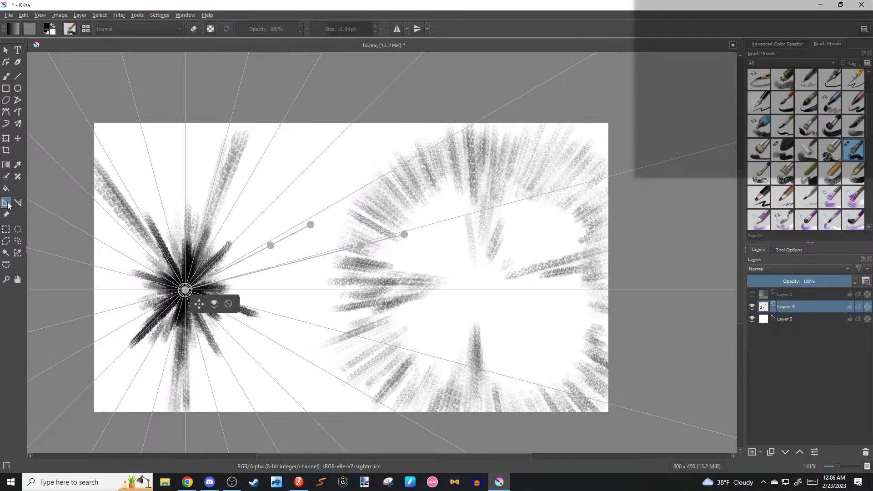
left_click(788, 249)
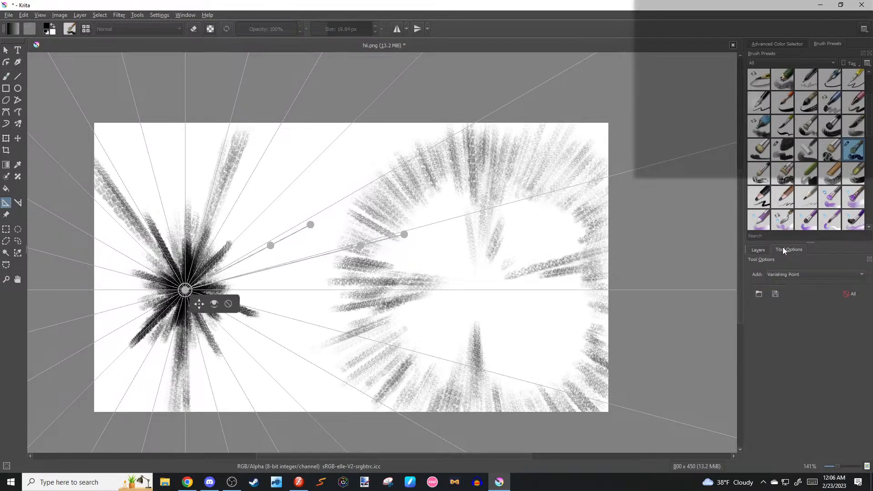
left_click(798, 274)
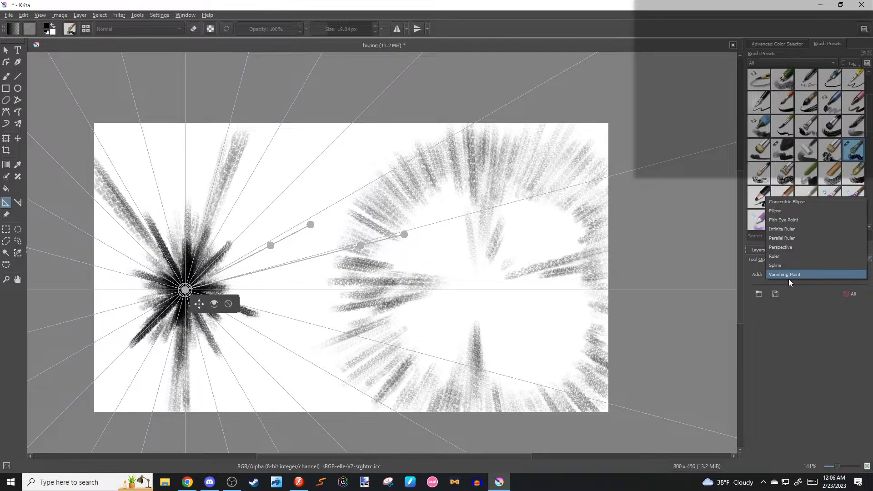
left_click(787, 276)
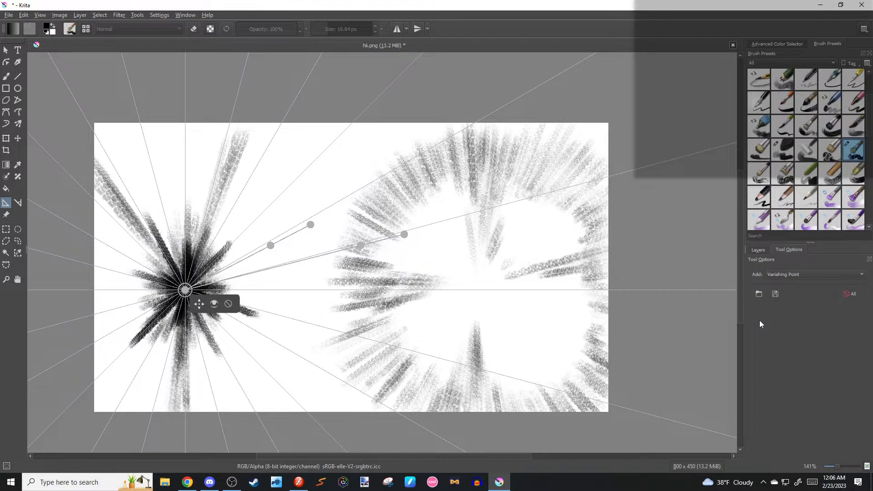
left_click(819, 4)
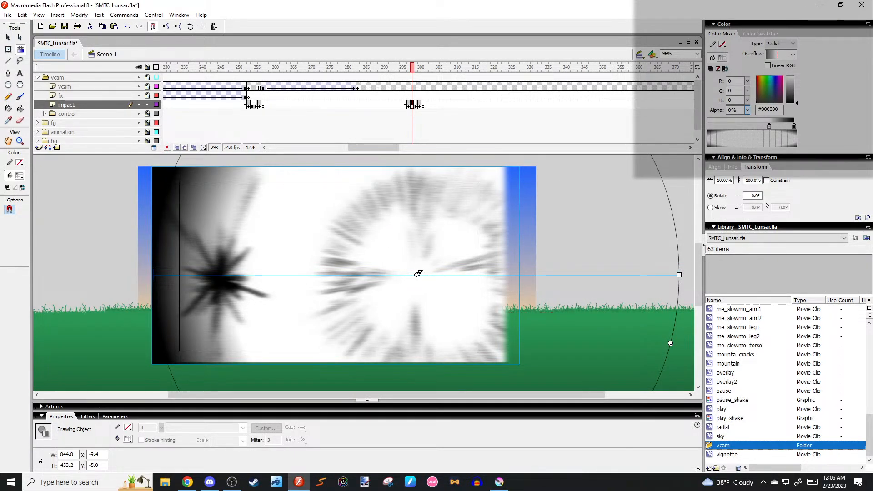
Adjust the radial gradient's centre, focal point and radius around the right-hand ray burst.
mouse_move(416, 274)
left_mouse_down()
mouse_move(404, 263)
mouse_move(414, 268)
left_mouse_up()
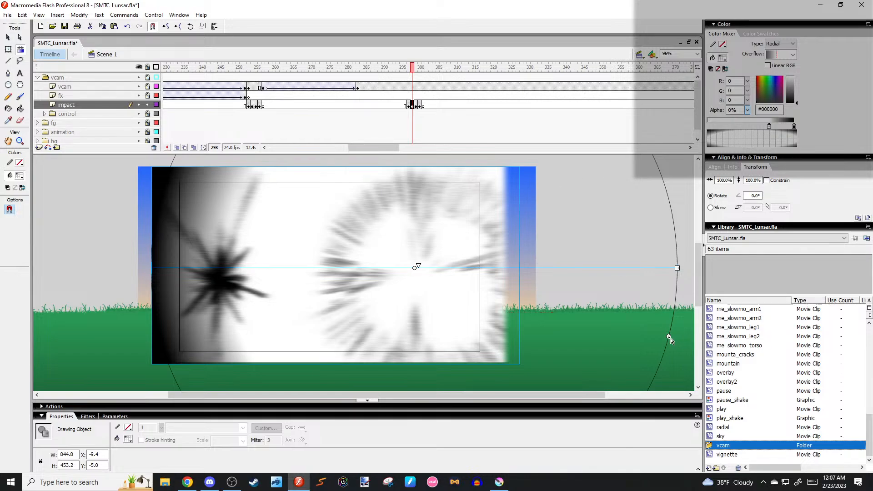
left_click_drag(668, 335, 643, 329)
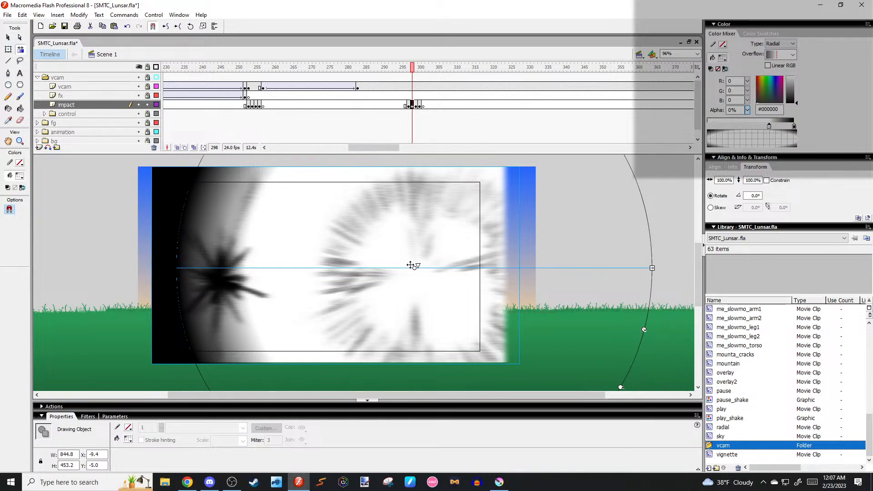
left_click_drag(411, 265, 409, 262)
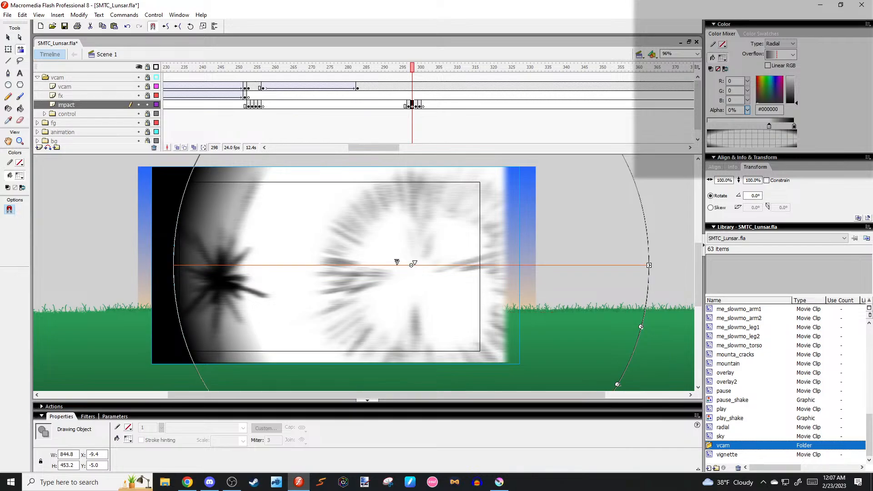
left_click_drag(415, 263, 389, 263)
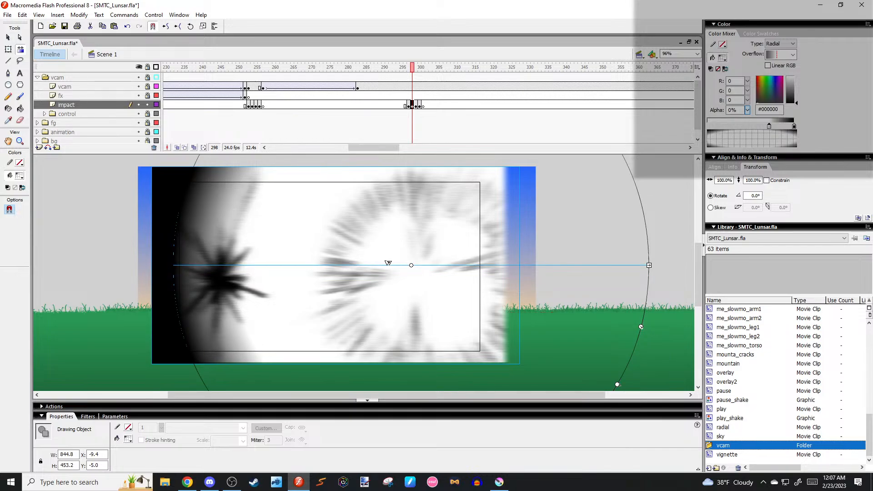
left_click_drag(283, 257, 411, 292)
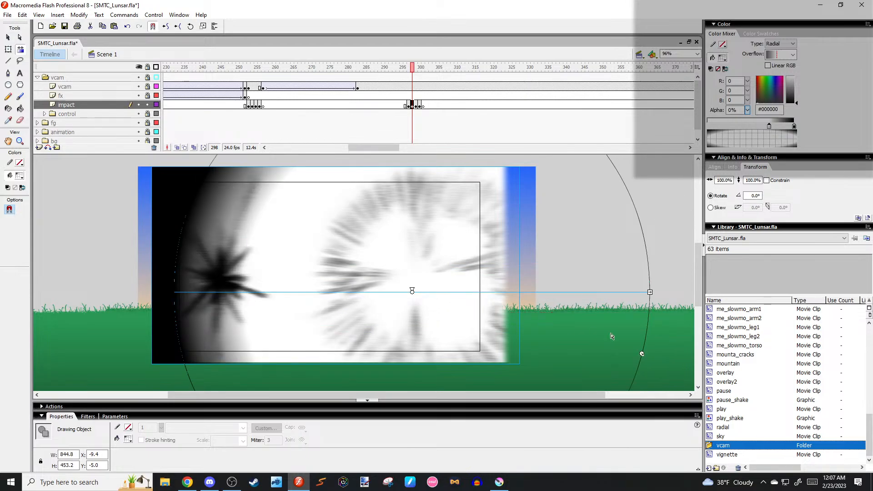
mouse_move(642, 353)
left_mouse_down()
mouse_move(525, 321)
mouse_move(644, 354)
left_mouse_up()
left_click_drag(652, 292, 676, 306)
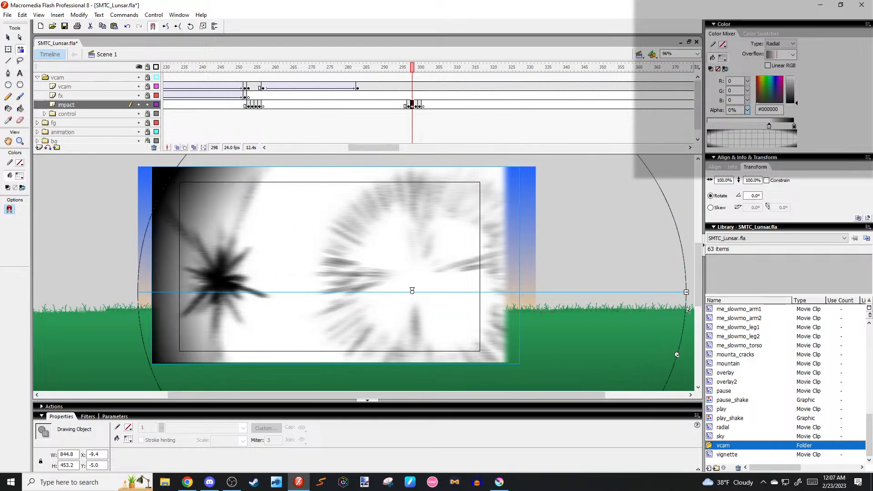
Move the gradient's centre up and left towards the middle of the image, and set its outer black stop's alpha to 30%.
key("q")
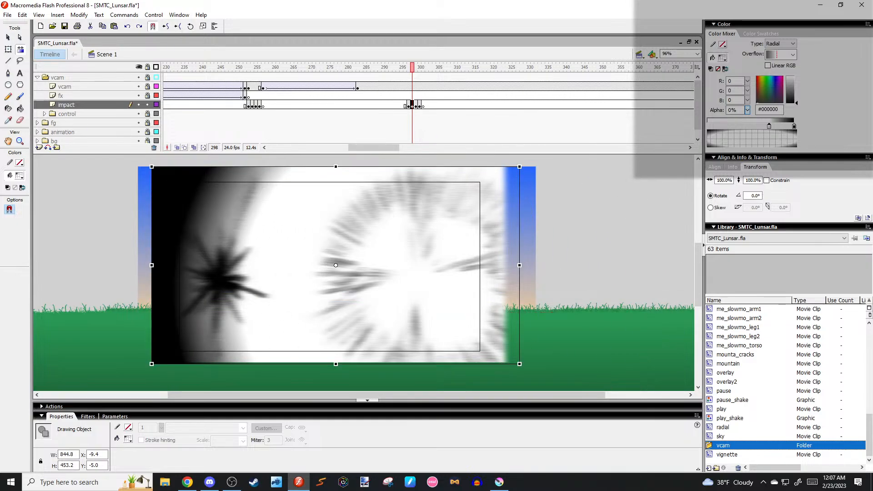
key("alt+Tab")
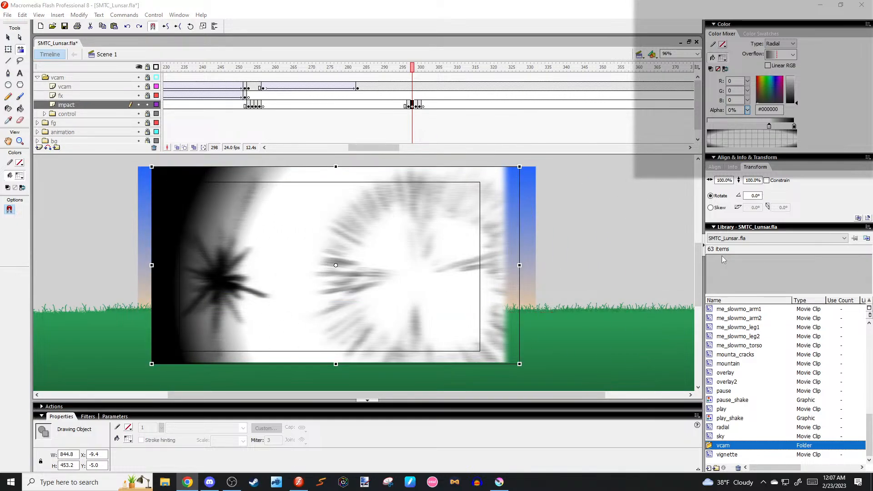
left_click(377, 274)
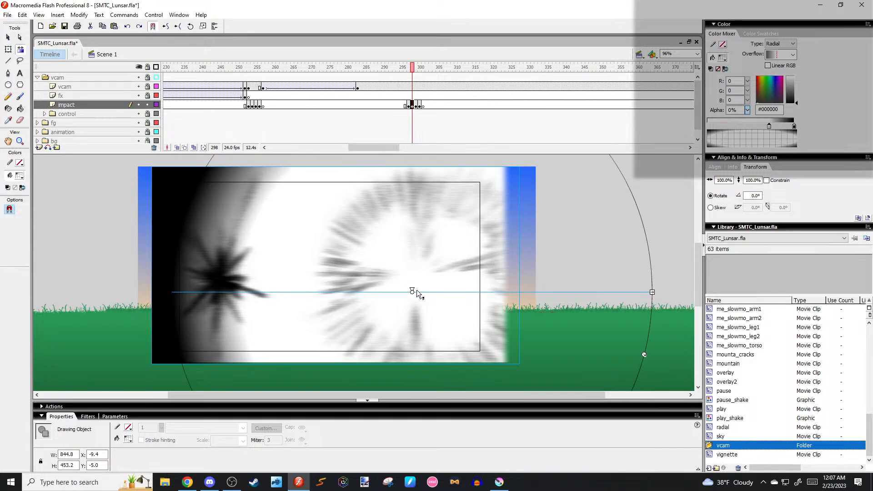
left_click_drag(411, 290, 397, 273)
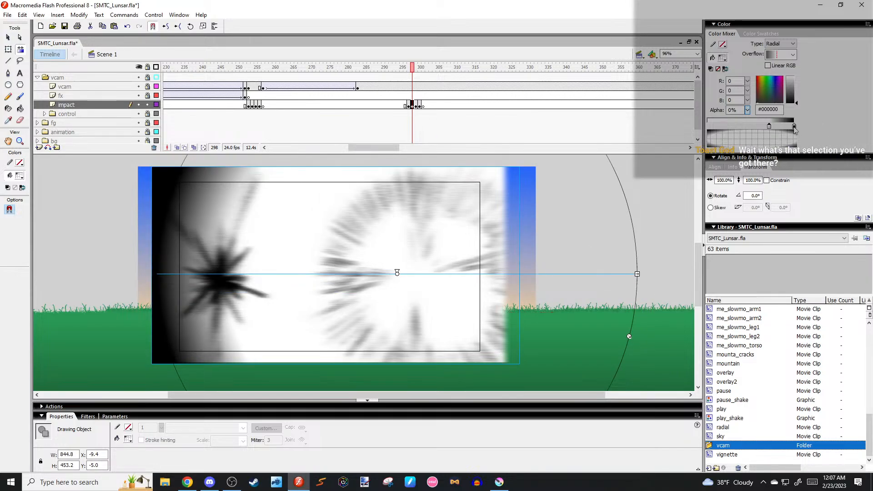
left_click_drag(747, 110, 751, 178)
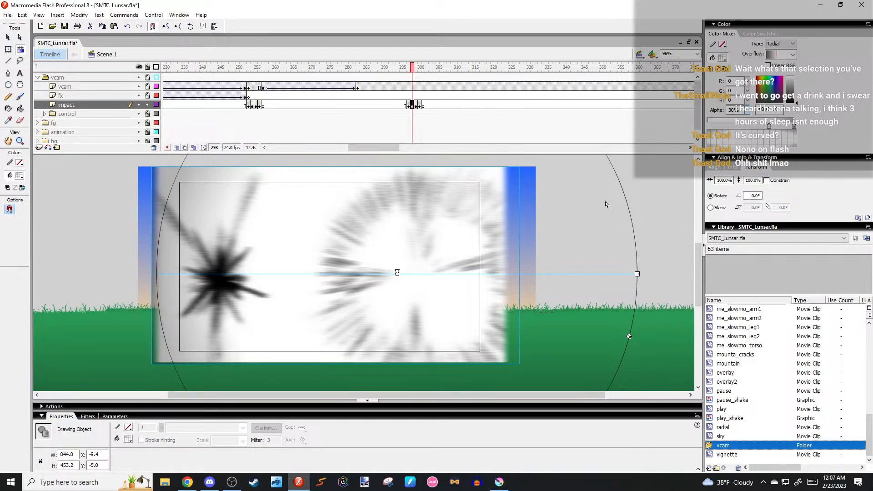
left_click(636, 181)
key("v")
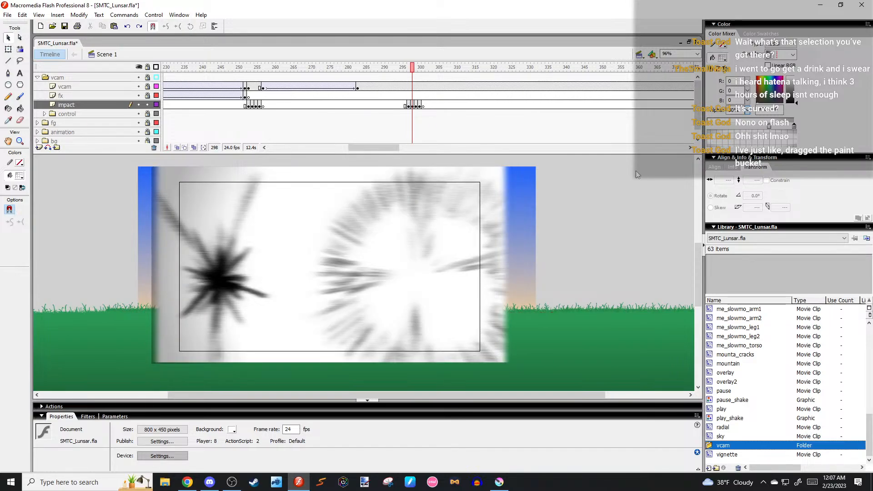
Step through the impact frames around frames 297 to 300 and play the animation to review the vignette.
key(".")
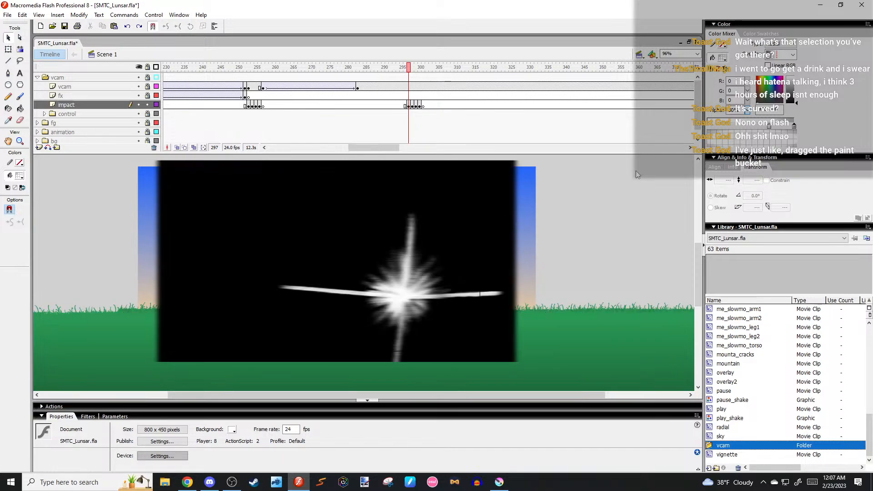
key(".")
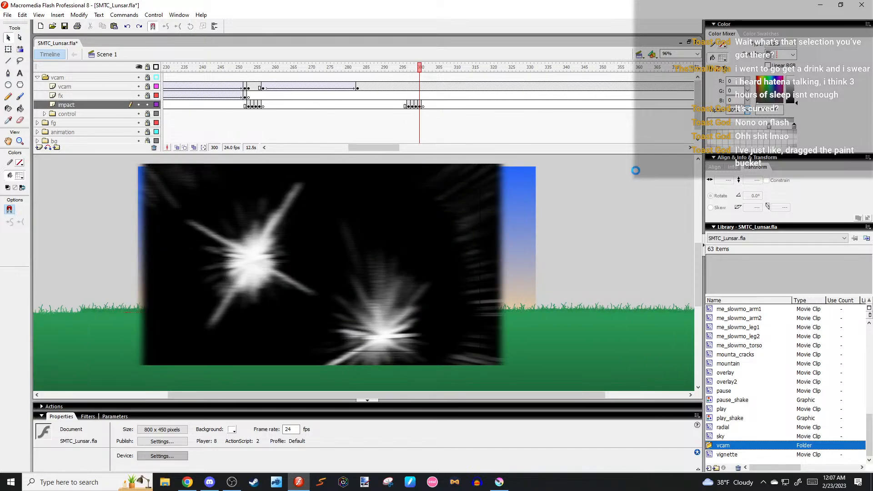
key(".")
left_click_drag(419, 68, 394, 70)
key("Return")
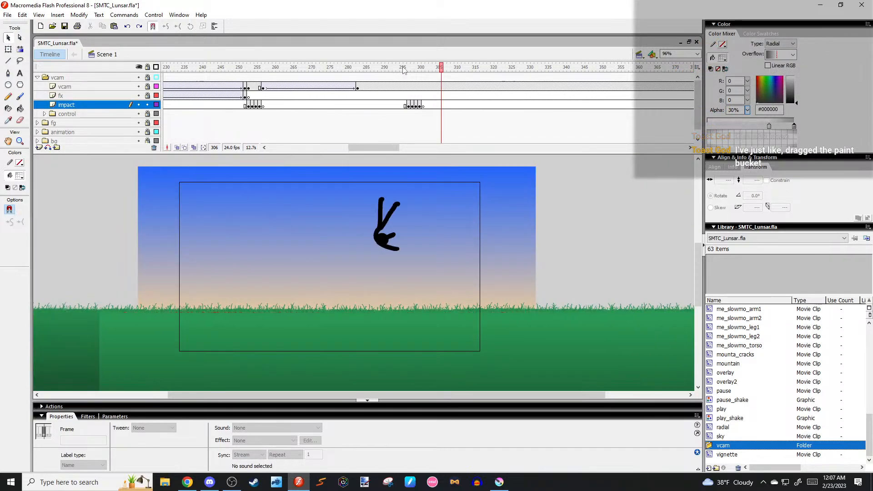
left_click(414, 68)
key(".")
key(".")
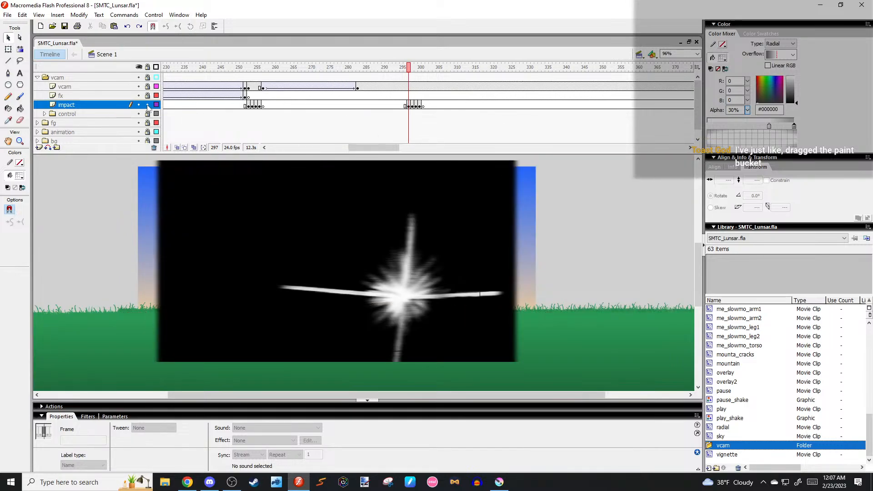
Expand the control folder, copy the shake arrow layer's frame 253, paste it at frame 297, and play the result.
left_click(44, 113)
left_click(66, 114)
left_click_drag(699, 86, 698, 119)
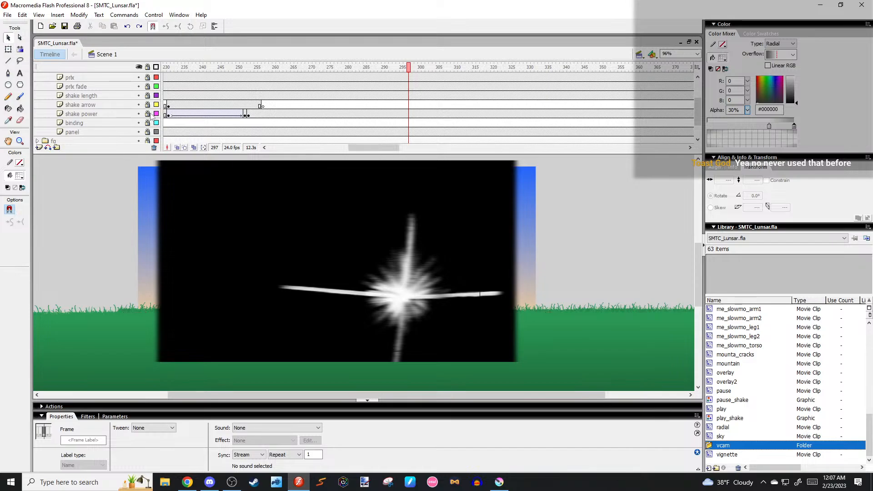
left_click(248, 105)
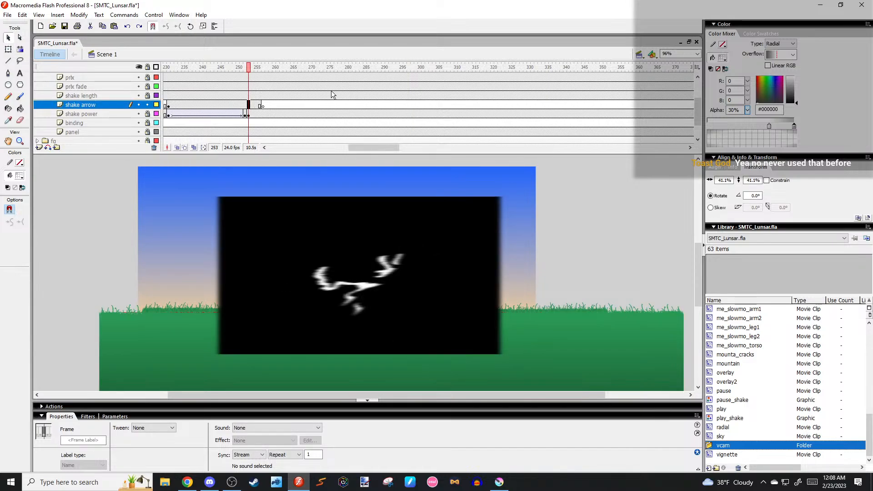
key("Return")
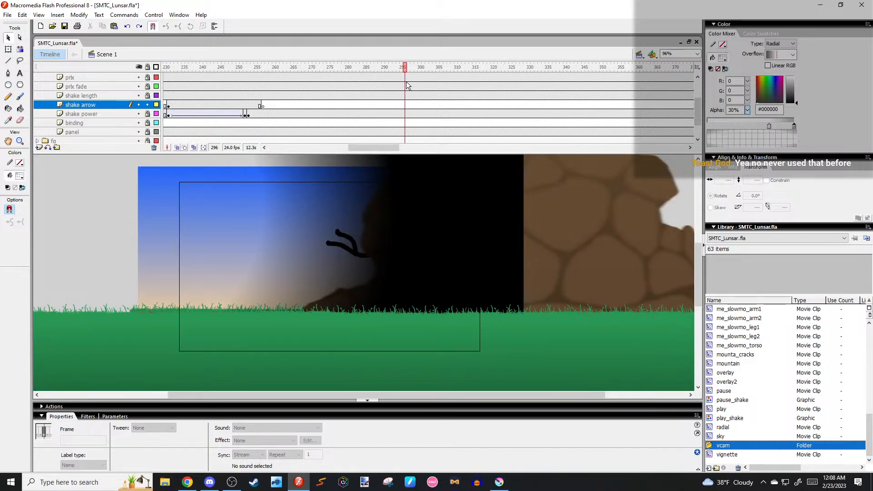
left_click(408, 105)
key("ctrl+alt+v")
key("Return")
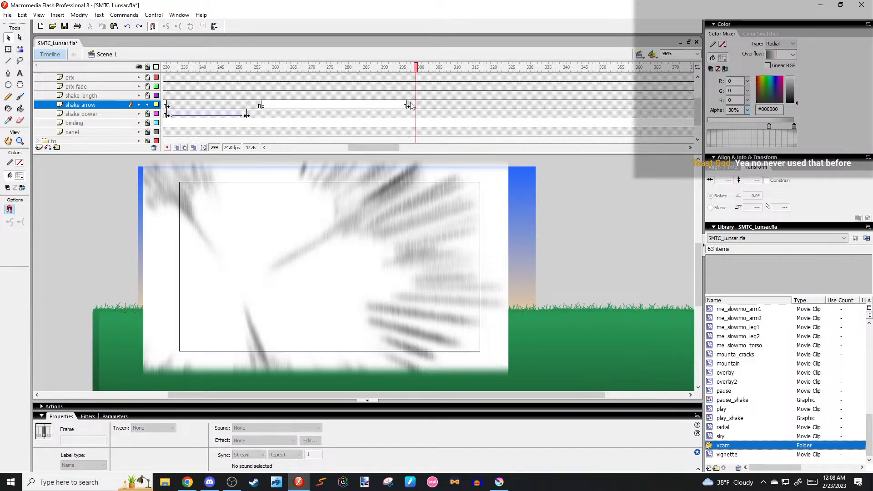
Add a blank keyframe at frame 301 of the shake arrow layer to end the shake, and play it back.
key("F7")
left_click(419, 106)
left_click_drag(419, 106, 423, 105)
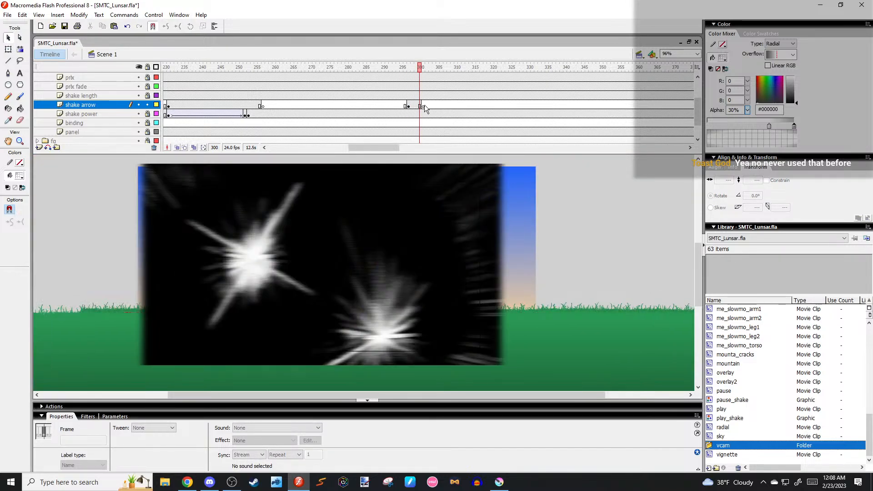
key("comma")
key("Return")
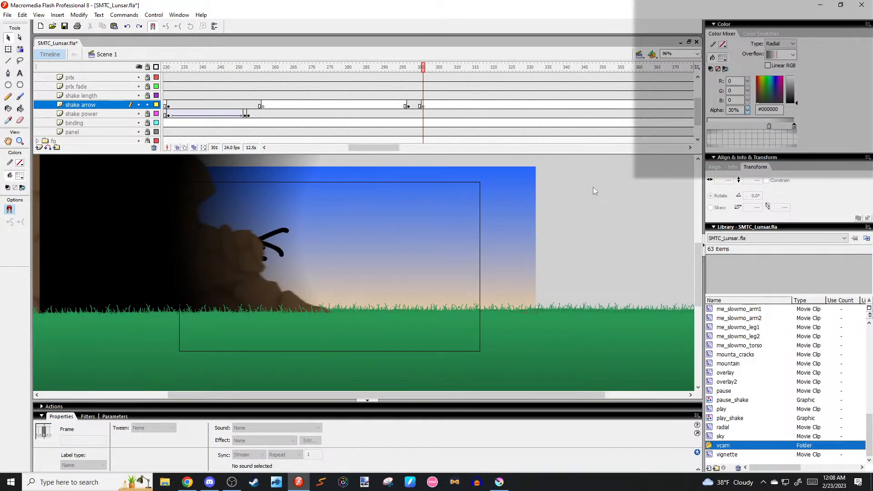
Test the movie to review the impact frames with the camera shake, and close the preview.
left_click(593, 187)
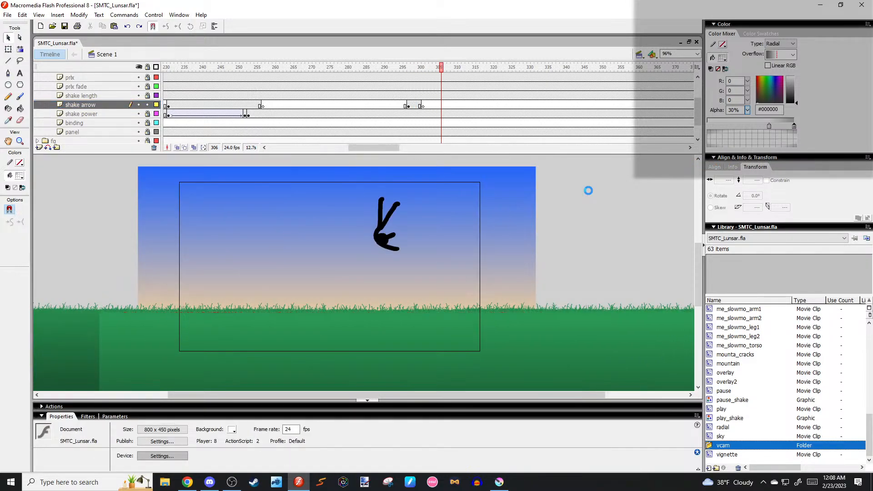
key("ctrl+Return")
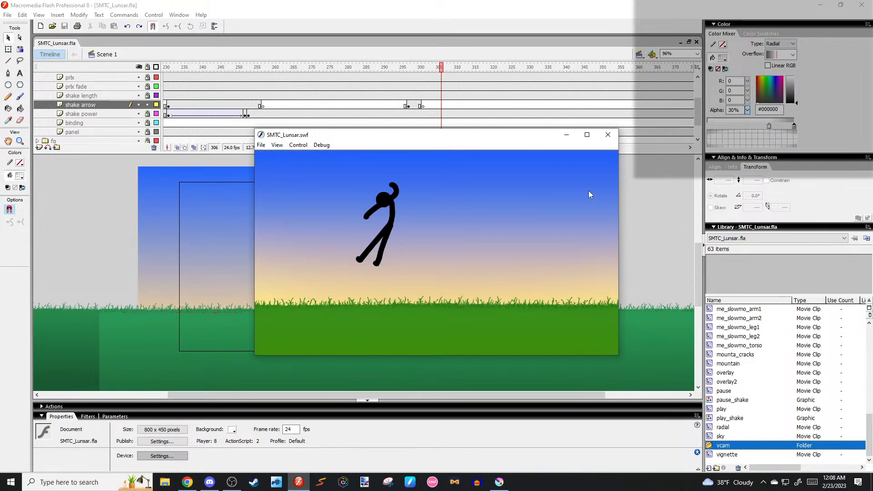
key("alt+Tab")
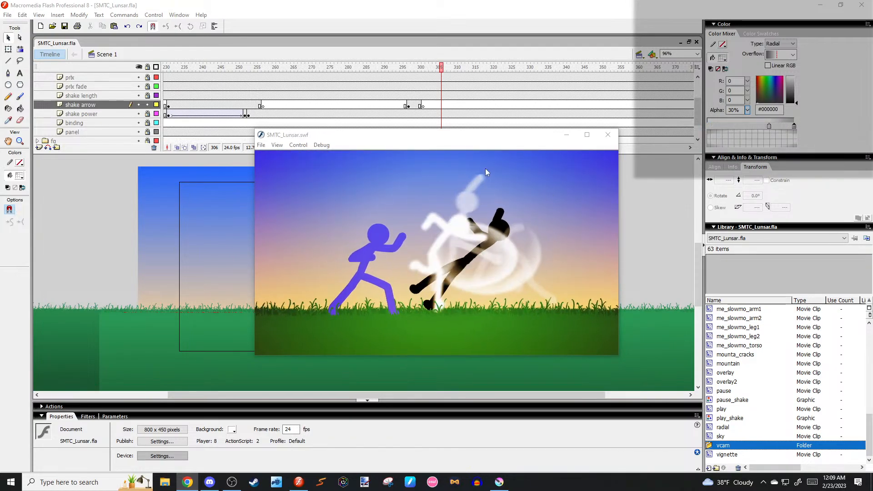
left_click(607, 135)
Go to frame 297, lock the shake arrow layer and collapse the control folder.
left_click(374, 69)
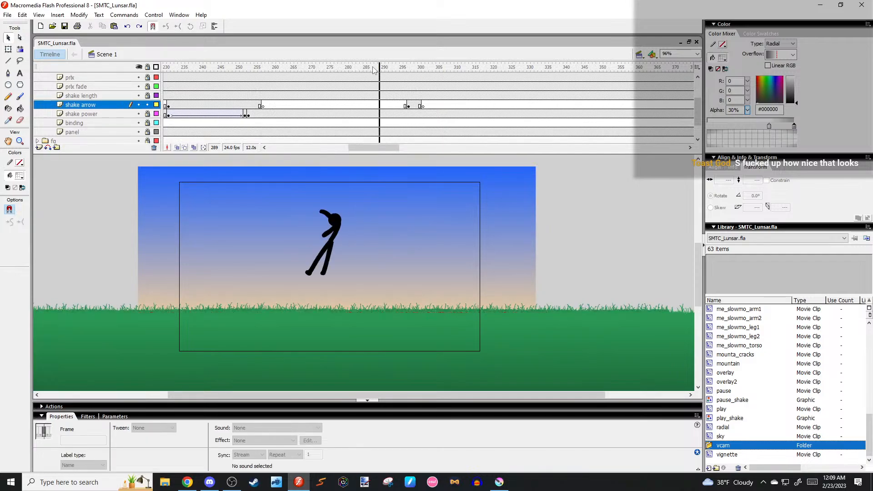
left_click_drag(374, 69, 408, 84)
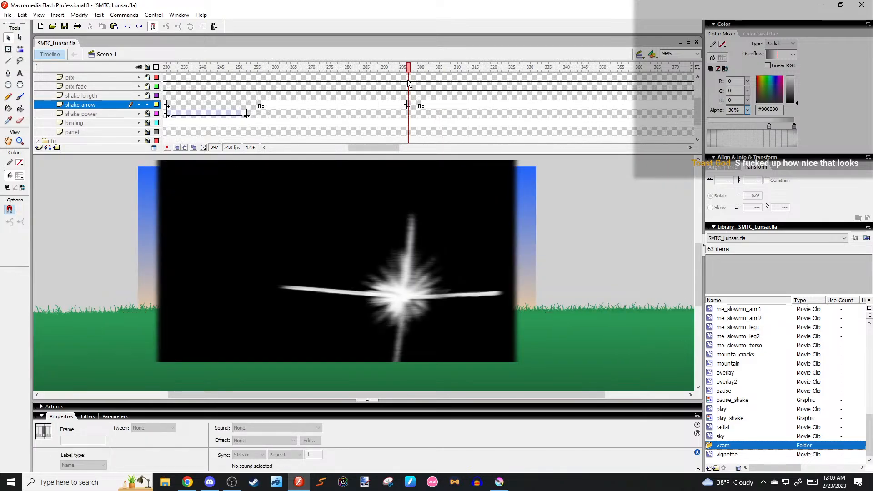
left_click(505, 169)
key("q")
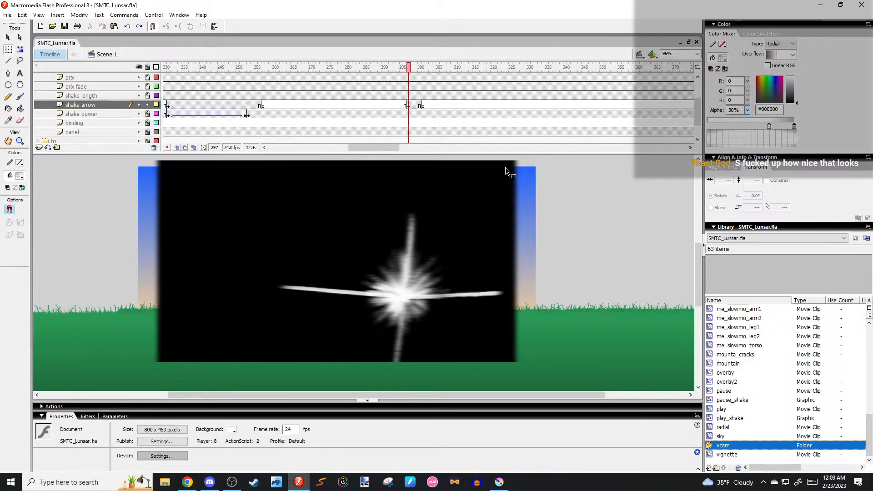
left_click(155, 105)
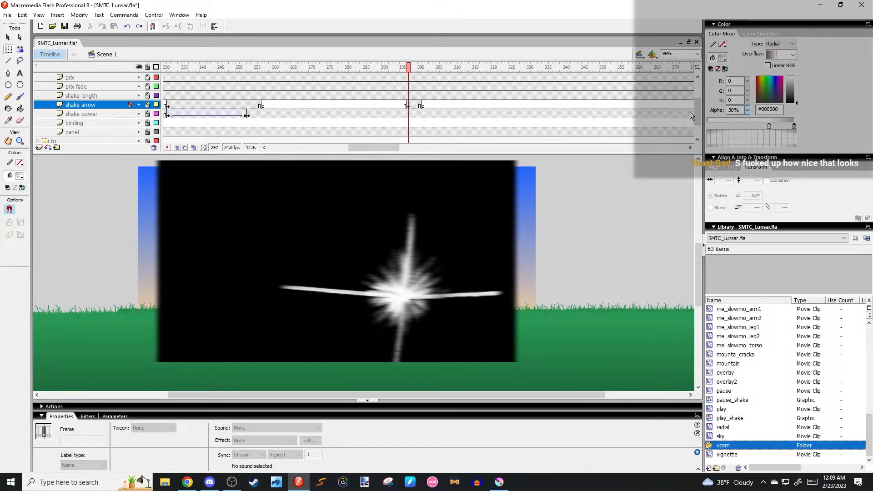
scroll(690, 115, "up", 5)
left_click(133, 114)
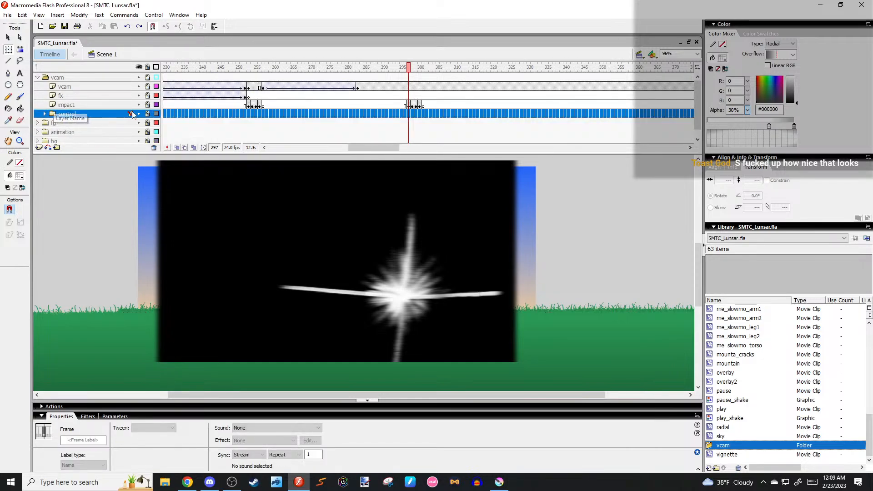
Unlock the impact layer, enlarge its clip at frame 297 to about 111% and rotate it 4° clockwise.
left_click(408, 105)
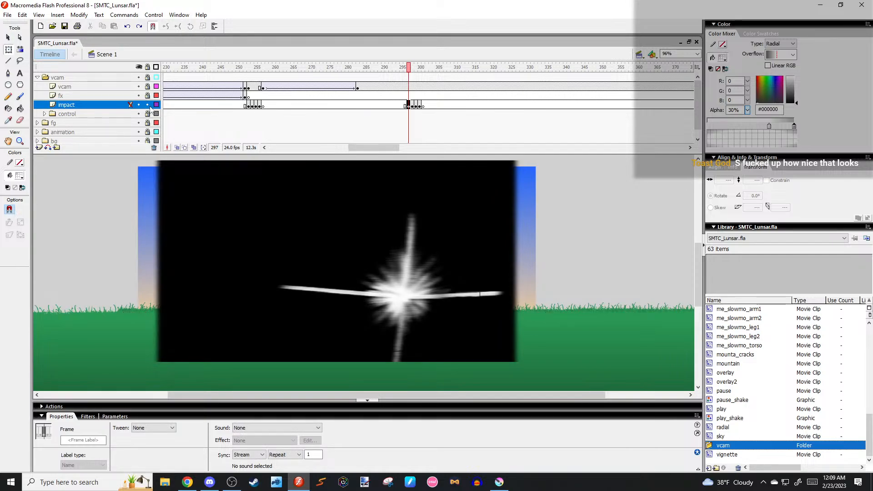
left_click(493, 182)
left_click_drag(516, 161, 536, 150)
scroll(549, 179, "up", 2)
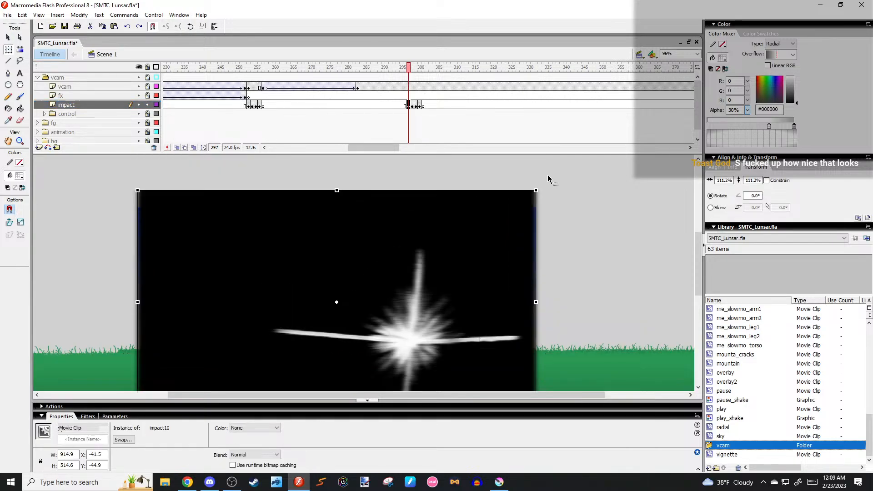
left_click_drag(540, 186, 553, 205)
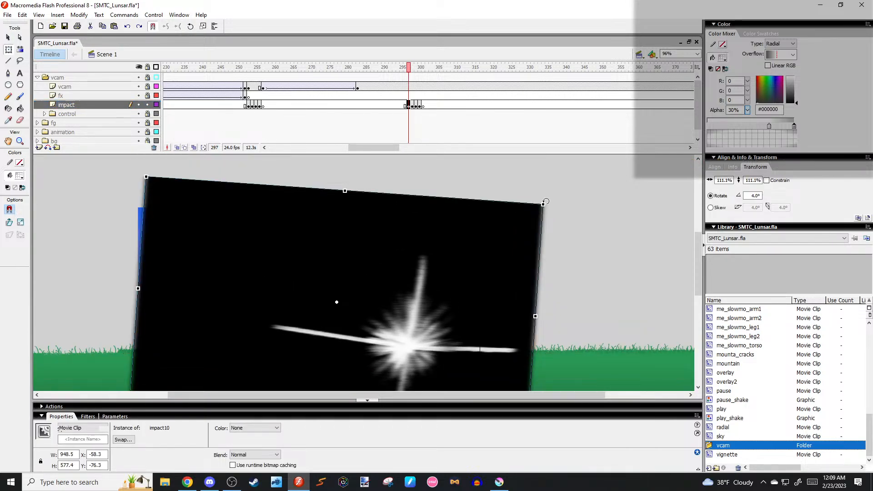
left_click(563, 164)
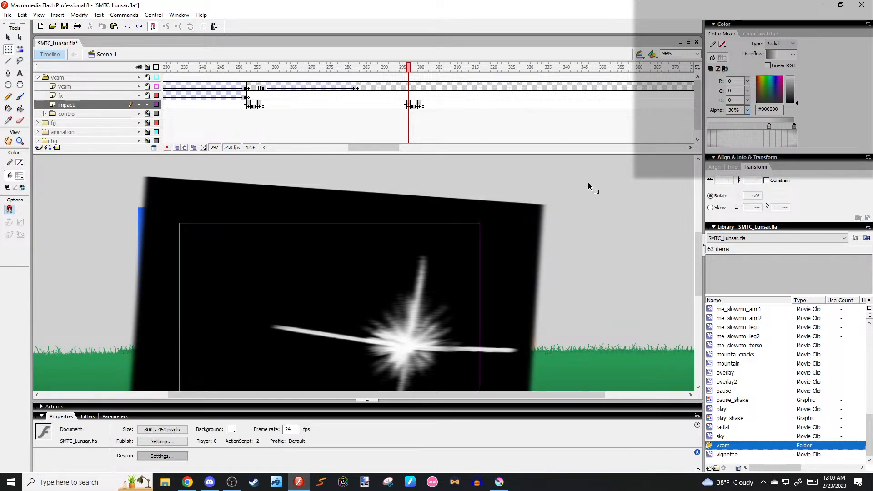
On frame 298, select all the impact artwork, tilt it clockwise, enlarge it to about 942 by 562, and reposition it over the camera frame.
scroll(582, 186, "down", 2)
key("period")
left_click(495, 201)
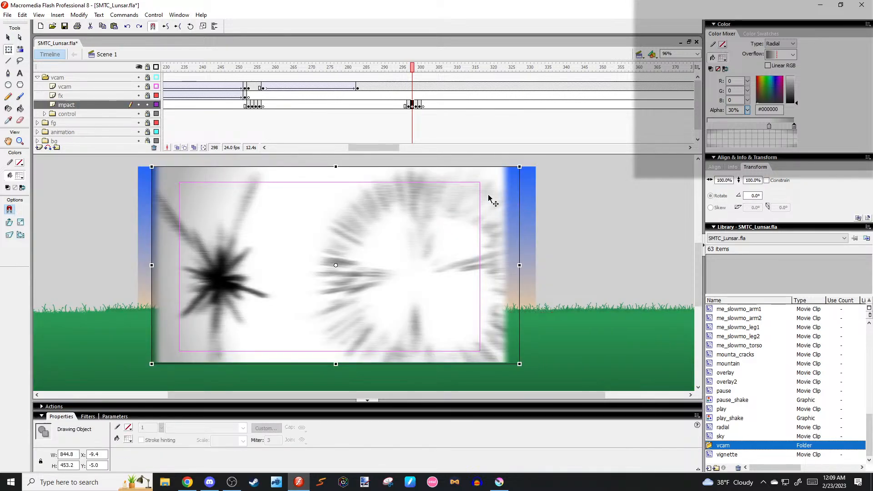
mouse_move(519, 166)
left_mouse_down()
mouse_move(531, 160)
mouse_move(527, 195)
left_mouse_up()
key("ctrl+z")
key("ctrl+a")
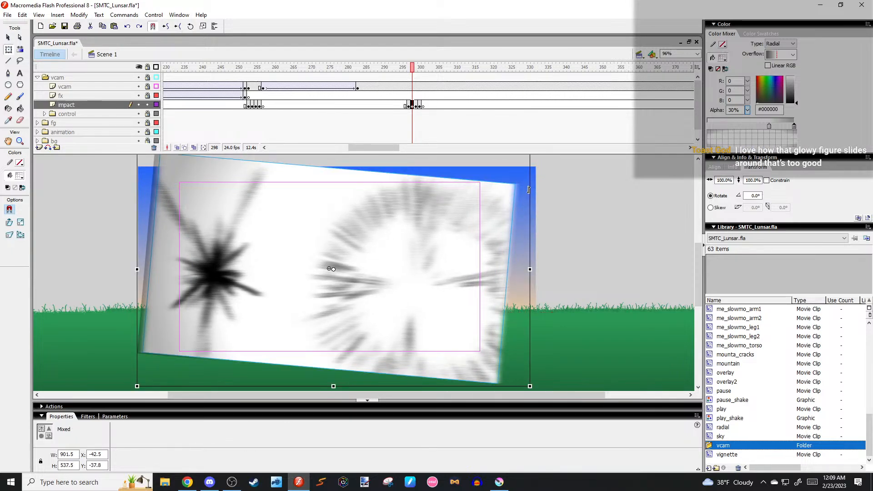
scroll(527, 196, "down", 3)
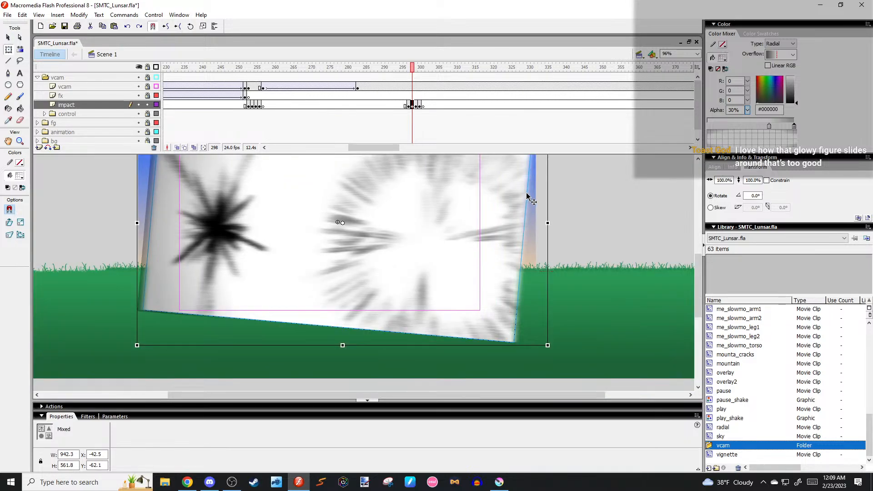
left_click_drag(527, 196, 528, 198)
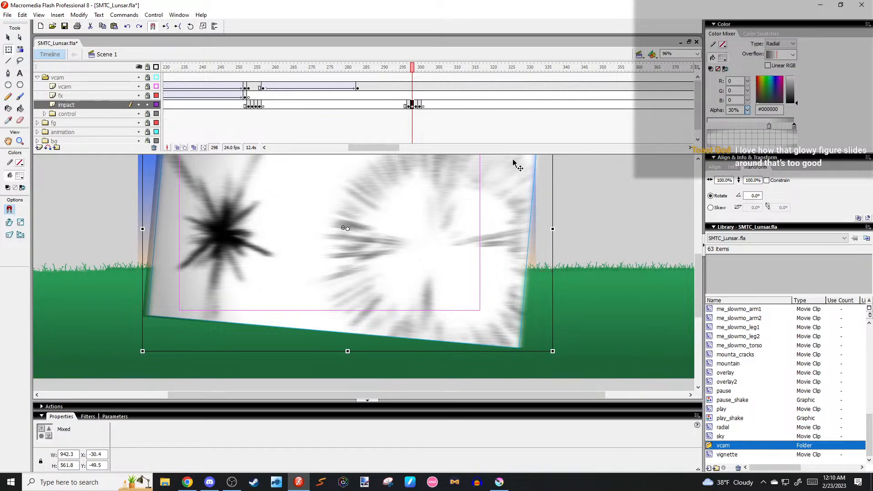
scroll(511, 198, "up", 1)
left_click_drag(507, 213, 507, 208)
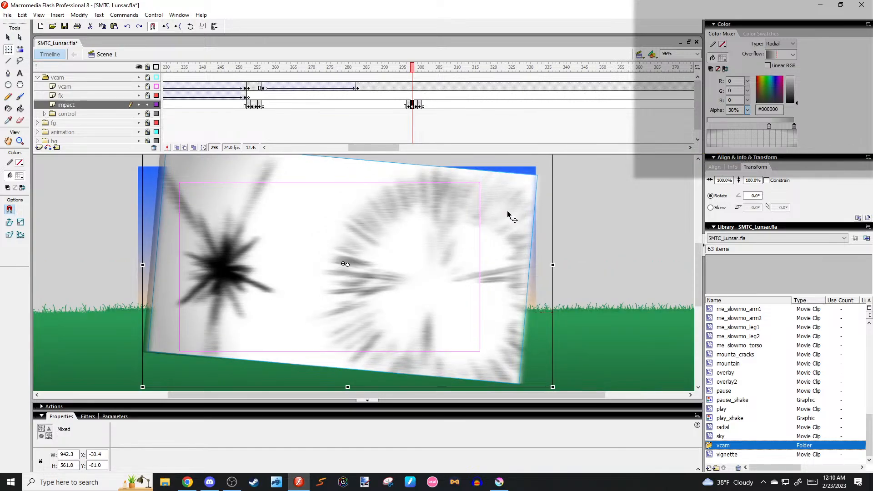
On frame 299, enlarge the impact clip slightly and rotate it about 1.1° clockwise.
key(".")
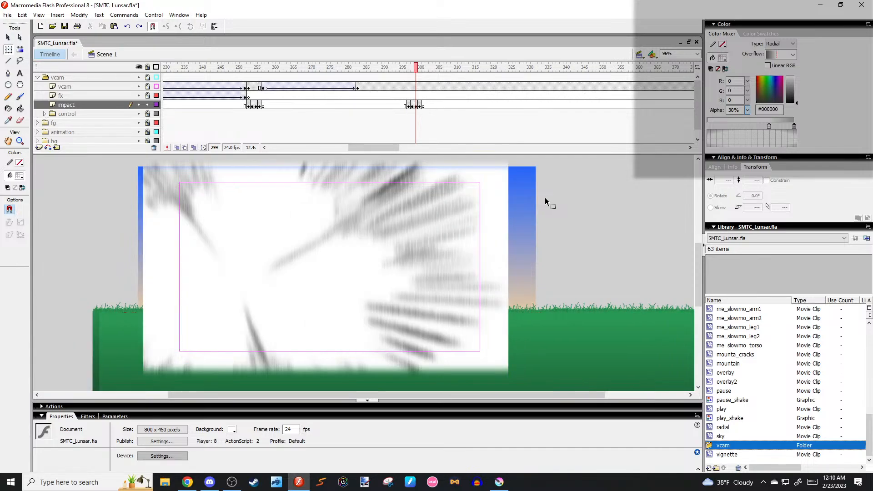
key("ctrl+a")
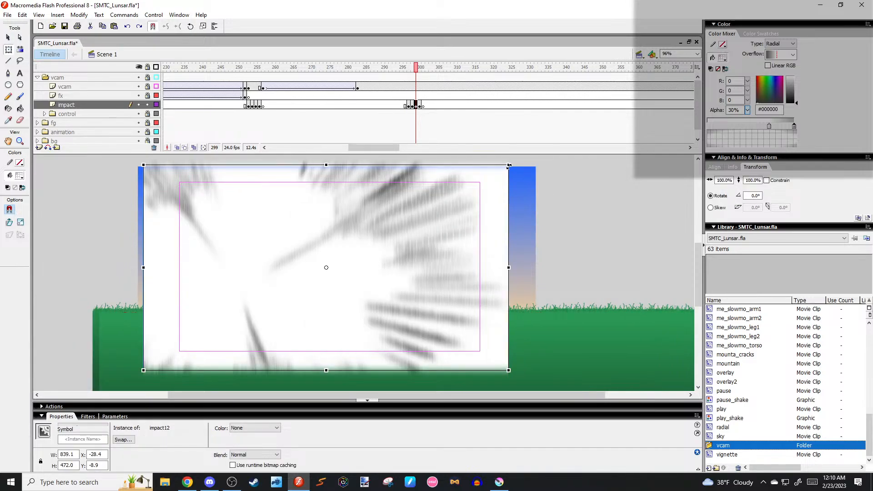
left_click_drag(508, 166, 503, 203)
left_click(546, 200)
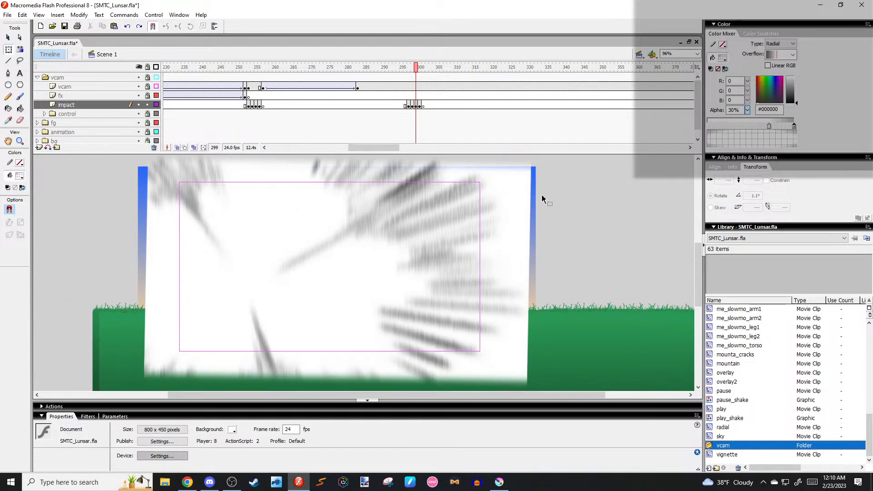
On frame 300, enlarge the impact clip beyond the camera frame and rotate it to -5.8°.
key("period")
left_click(489, 206)
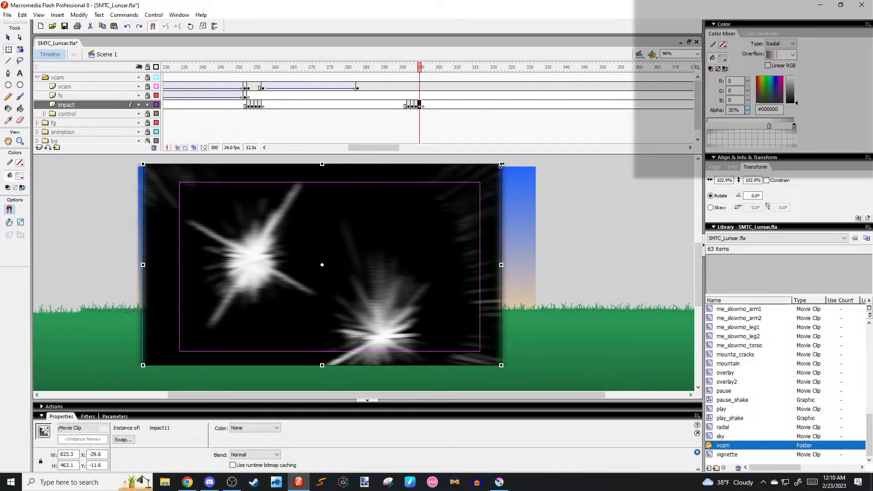
left_click_drag(504, 165, 510, 159)
left_click_drag(513, 193, 511, 176)
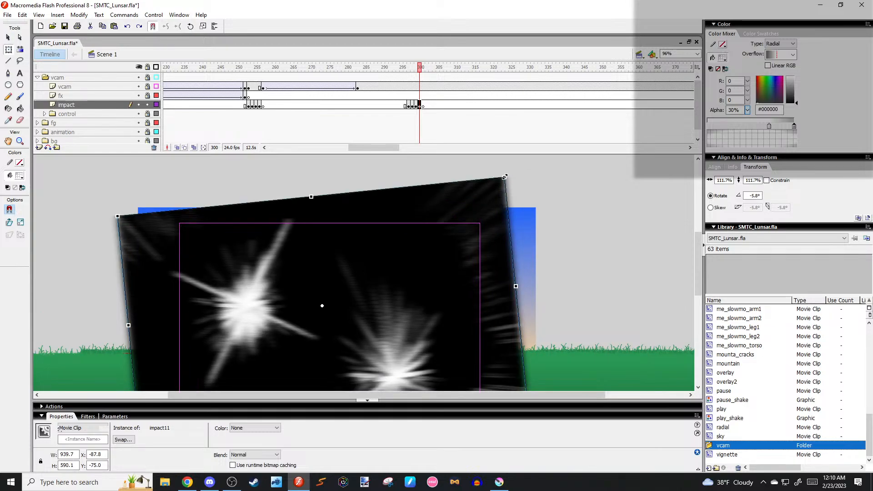
left_click(549, 182)
scroll(552, 189, "down", 3)
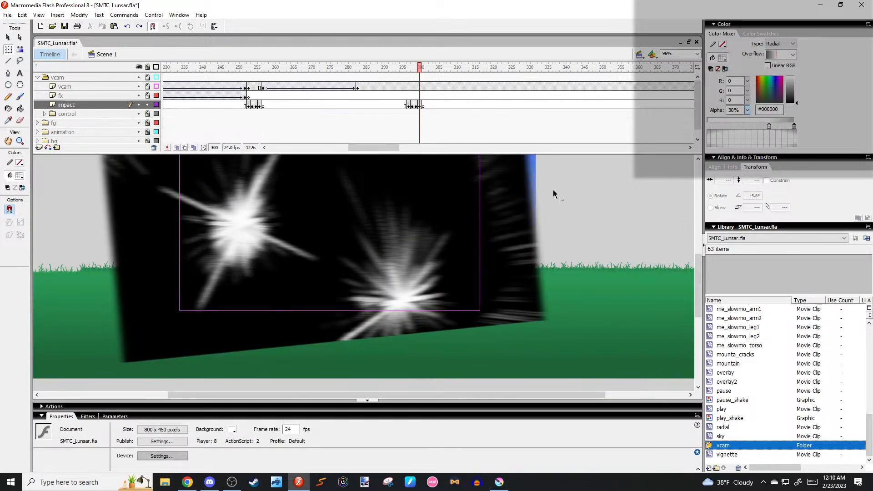
Play the timeline from around frame 150 to review the animation.
left_click_drag(377, 149, 348, 143)
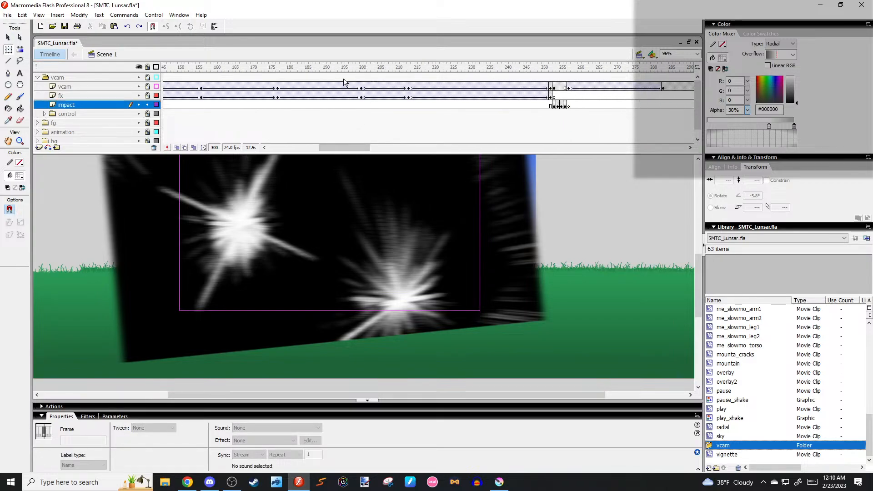
left_click_drag(305, 71, 180, 71)
key("Return")
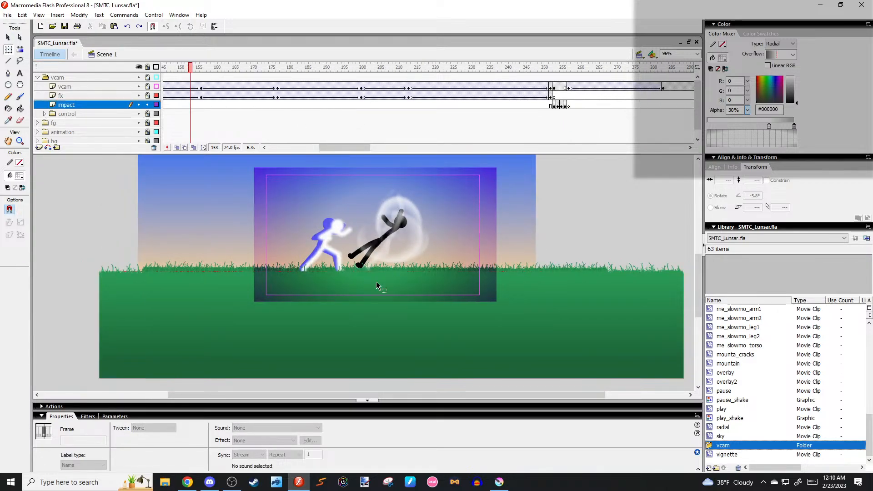
Stop playback, test the movie to review the enlarged and tilted impact frames, and close the preview.
left_click(600, 245)
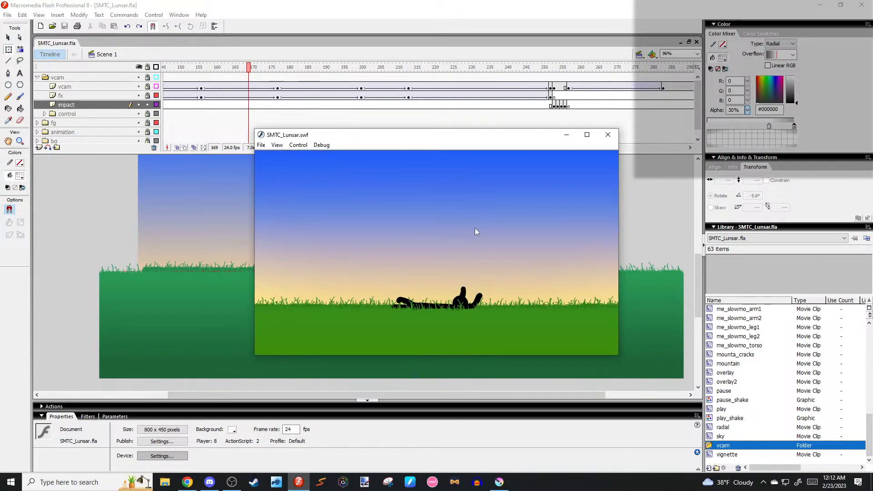
key("alt+Tab")
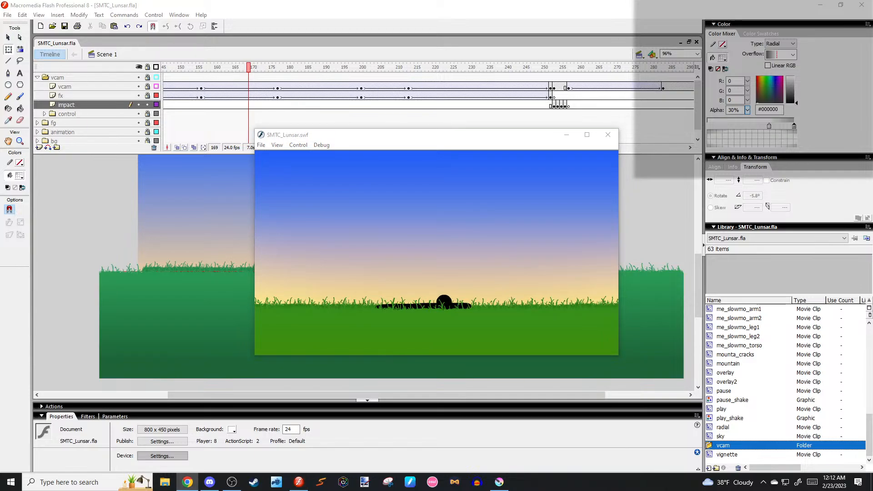
left_click(596, 268)
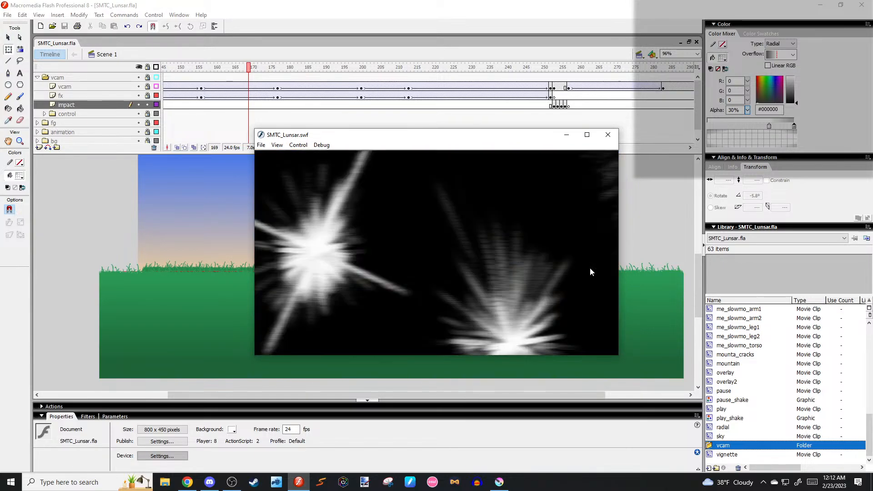
left_click(607, 135)
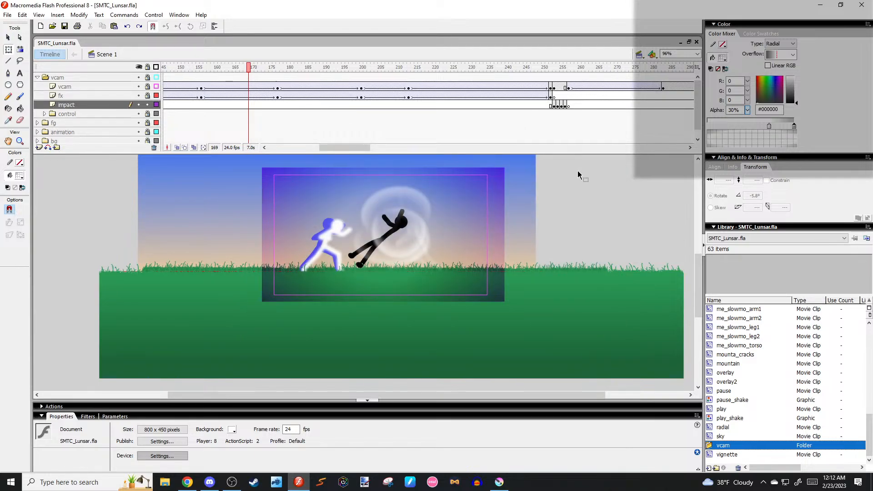
scroll(577, 176, "up", 2)
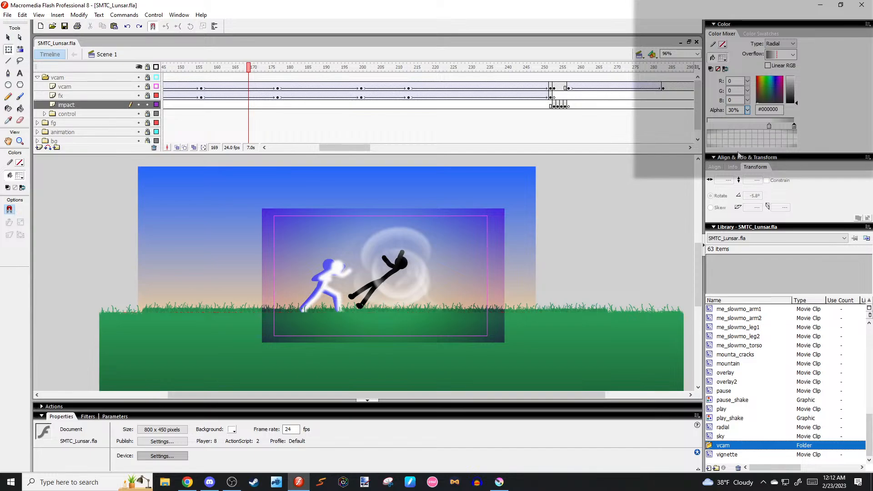
scroll(588, 194, "up", 4)
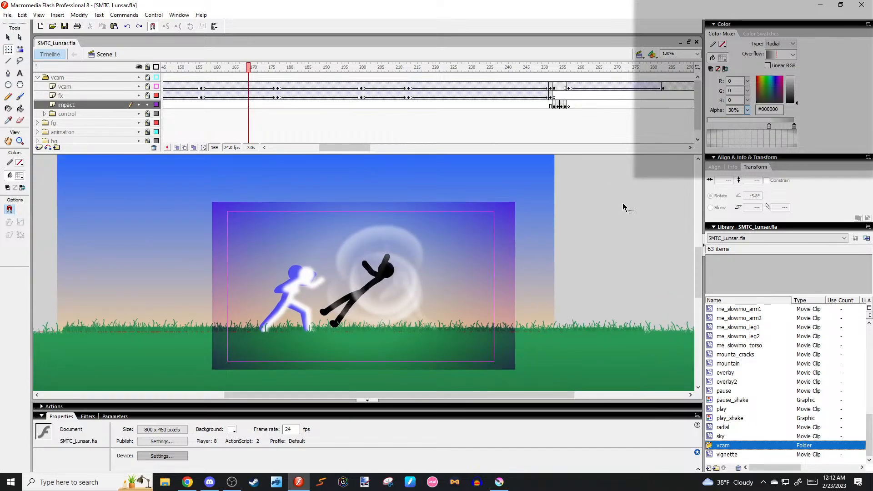
scroll(622, 203, "down", 2)
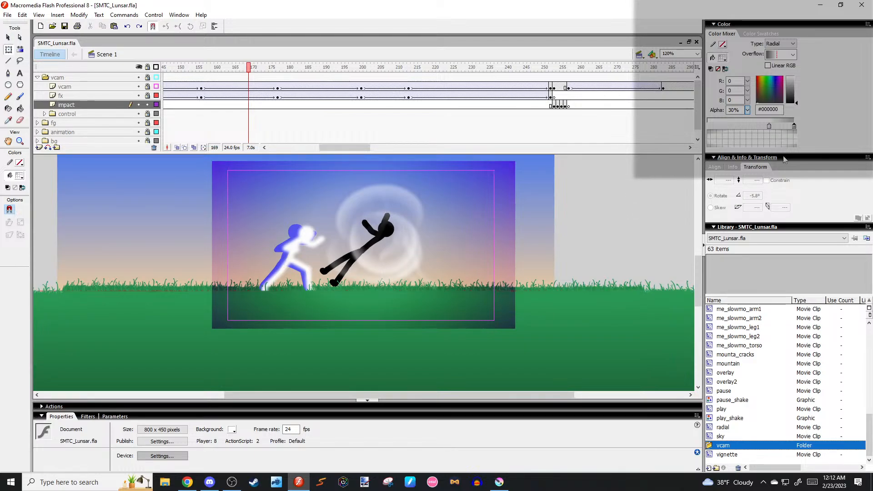